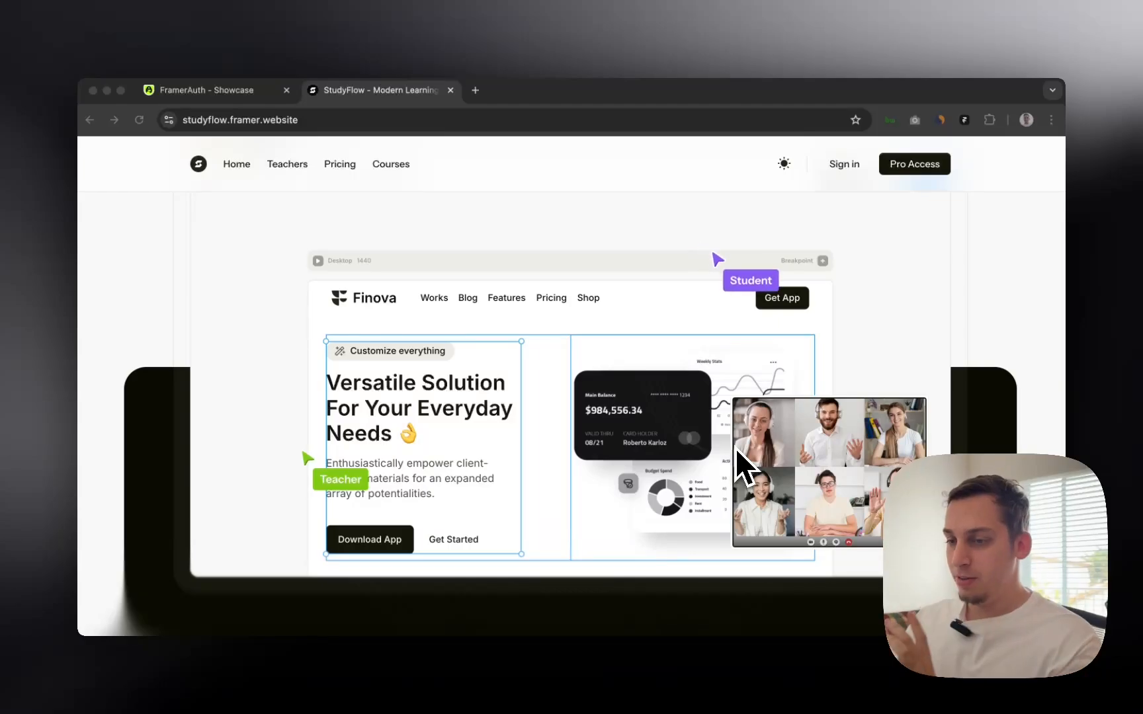
# - Examine how the StudyFlow video-call image moves and shrinks between the hero section and the design mockup below it
pyautogui.scroll(2, 667, 422)
pyautogui.scroll(5, 667, 422)
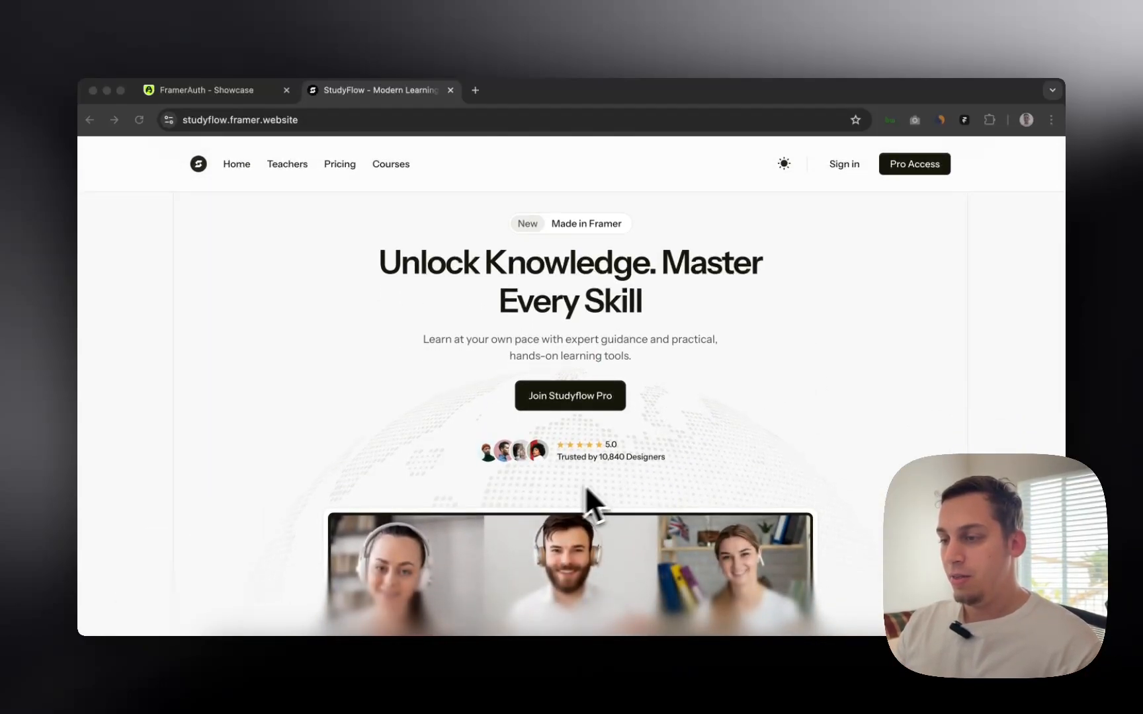
pyautogui.scroll(-5, 554, 476)
pyautogui.scroll(-3, 553, 477)
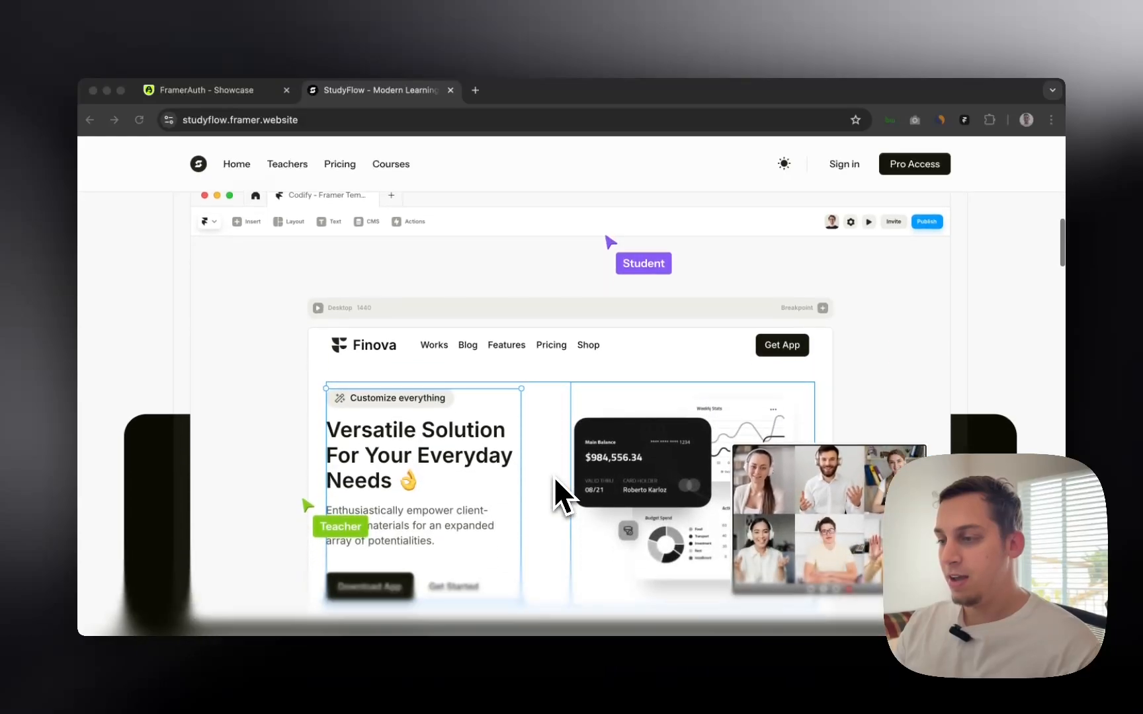
pyautogui.scroll(-3, 717, 441)
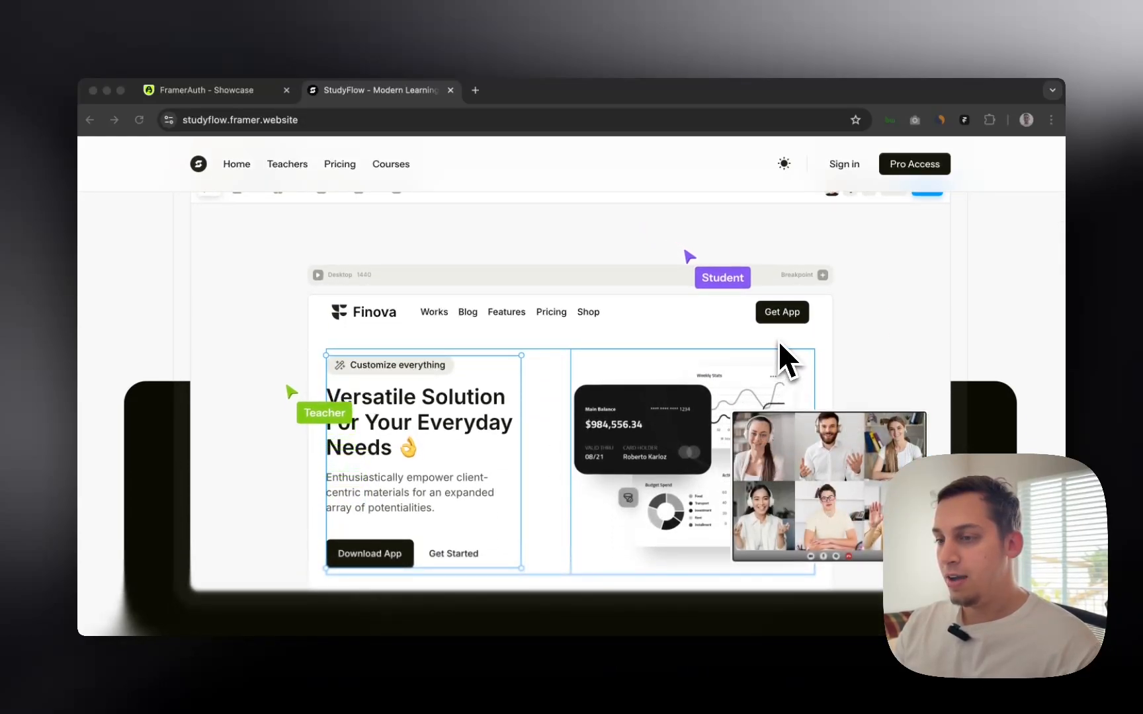
pyautogui.scroll(1, 807, 339)
pyautogui.scroll(-1, 808, 338)
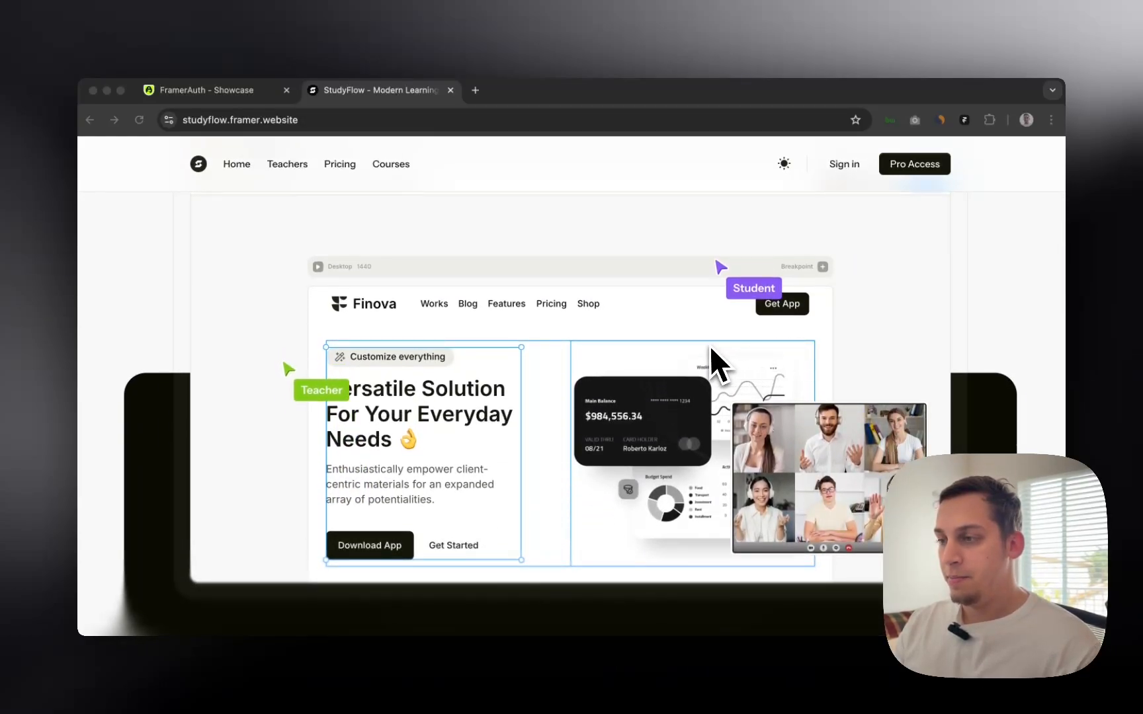
pyautogui.scroll(1, 711, 347)
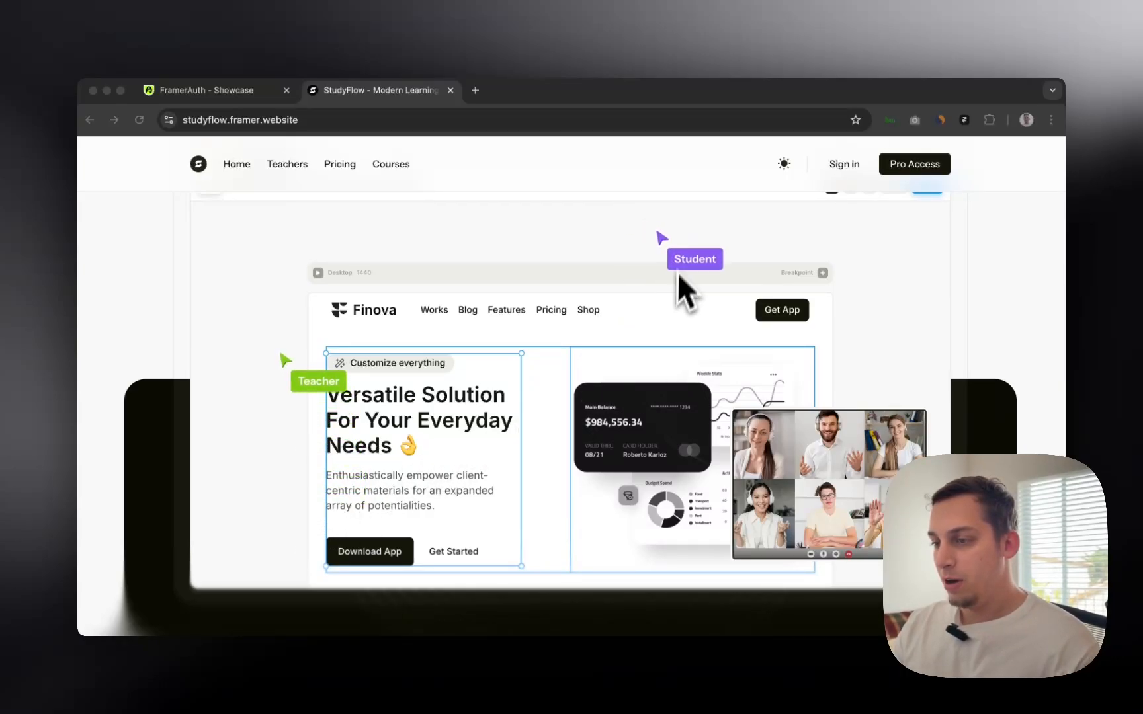
pyautogui.scroll(10, 624, 281)
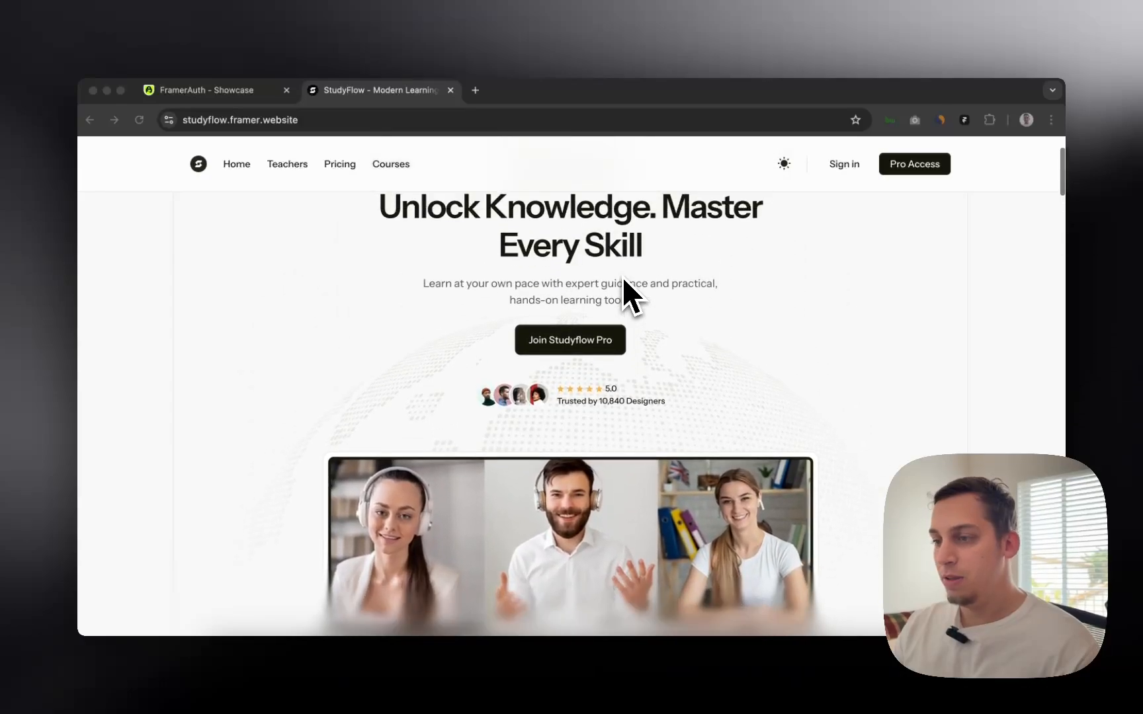
pyautogui.scroll(-5, 496, 396)
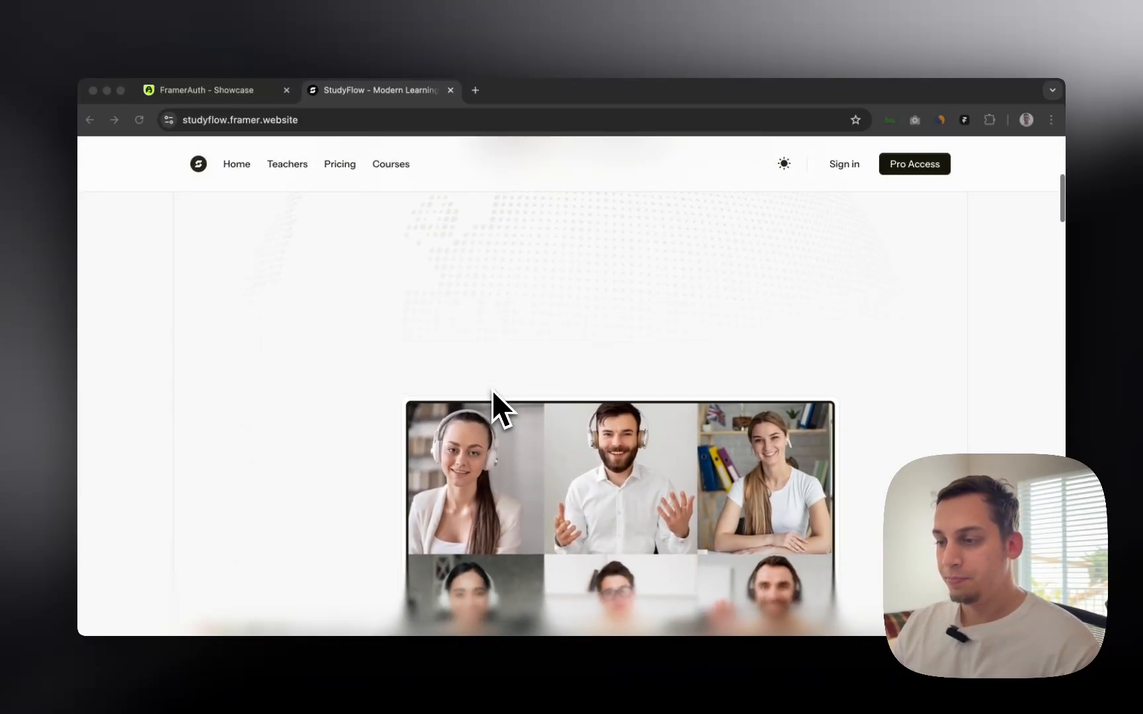
pyautogui.scroll(-5, 492, 389)
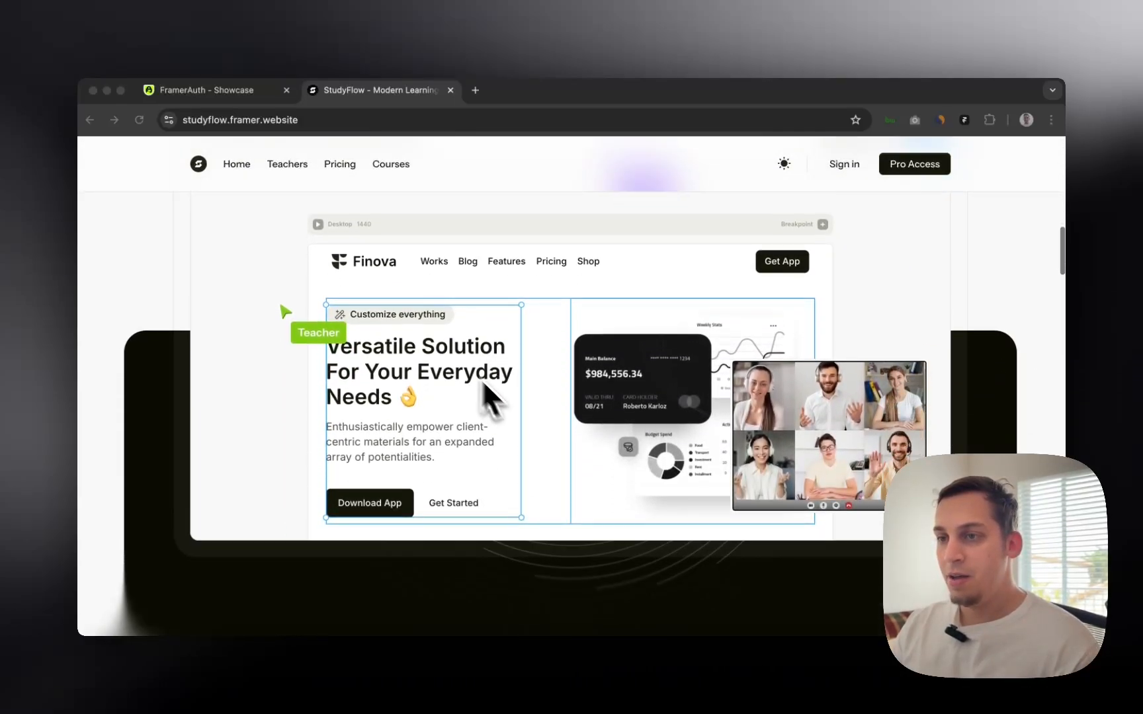
pyautogui.scroll(5, 485, 384)
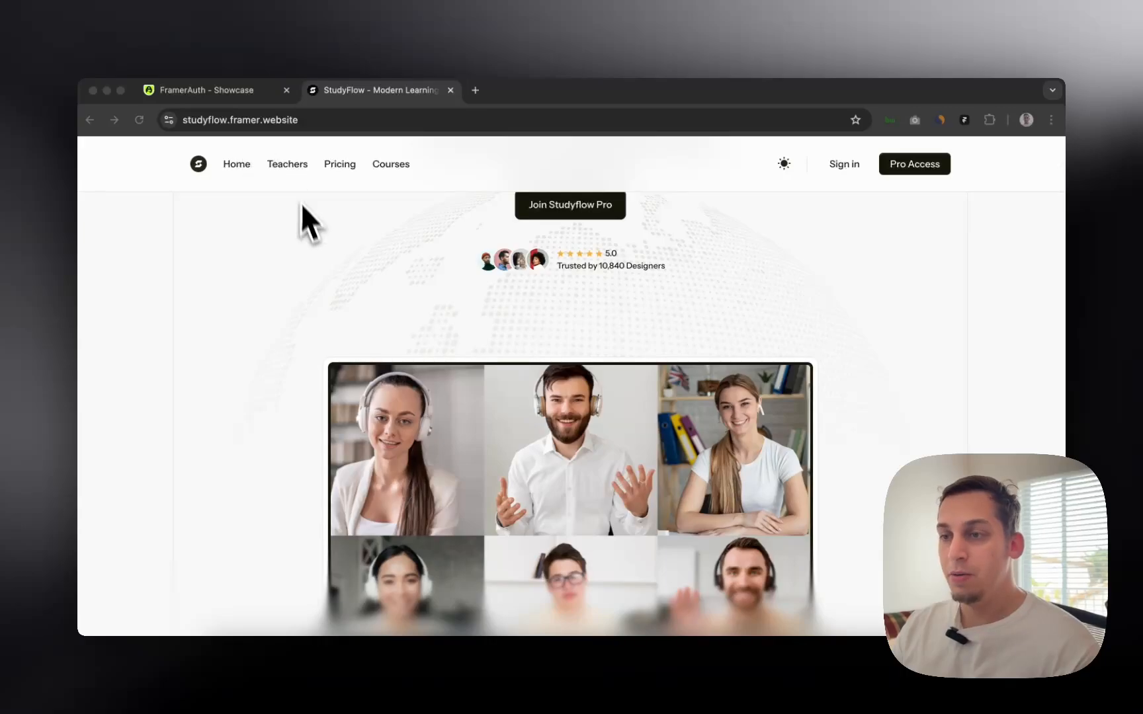
pyautogui.scroll(5, 304, 227)
# - View the FramerAuth template showcase page and return to the StudyFlow site
pyautogui.click(234, 91)
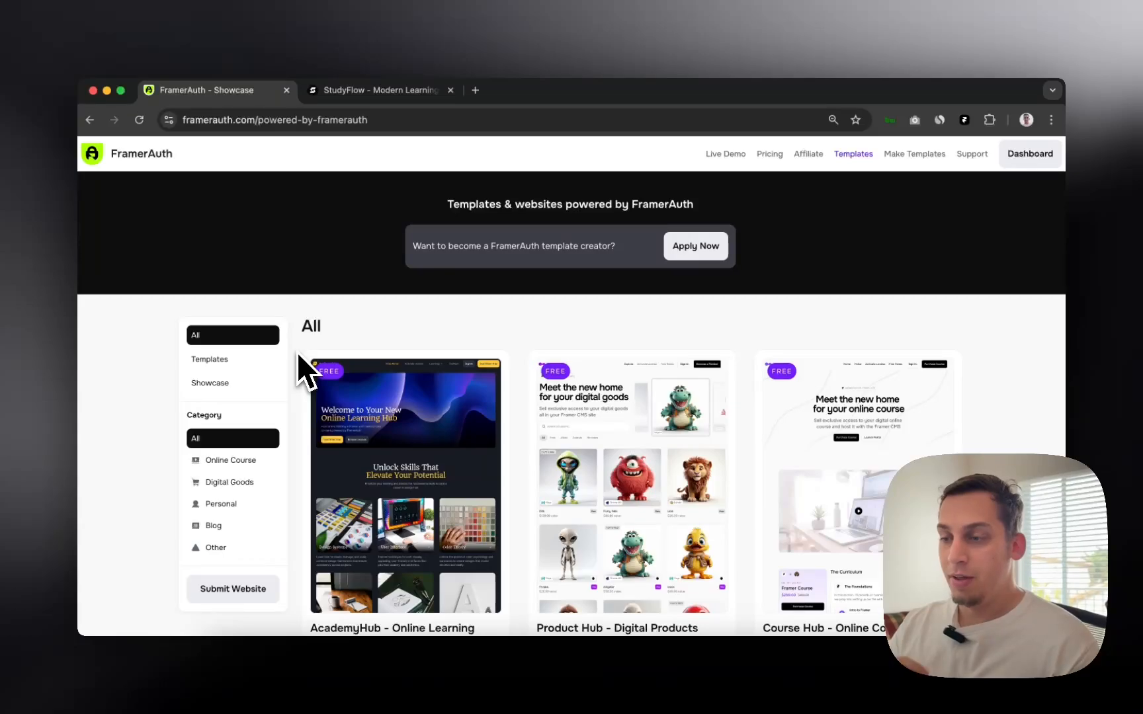
pyautogui.click(351, 90)
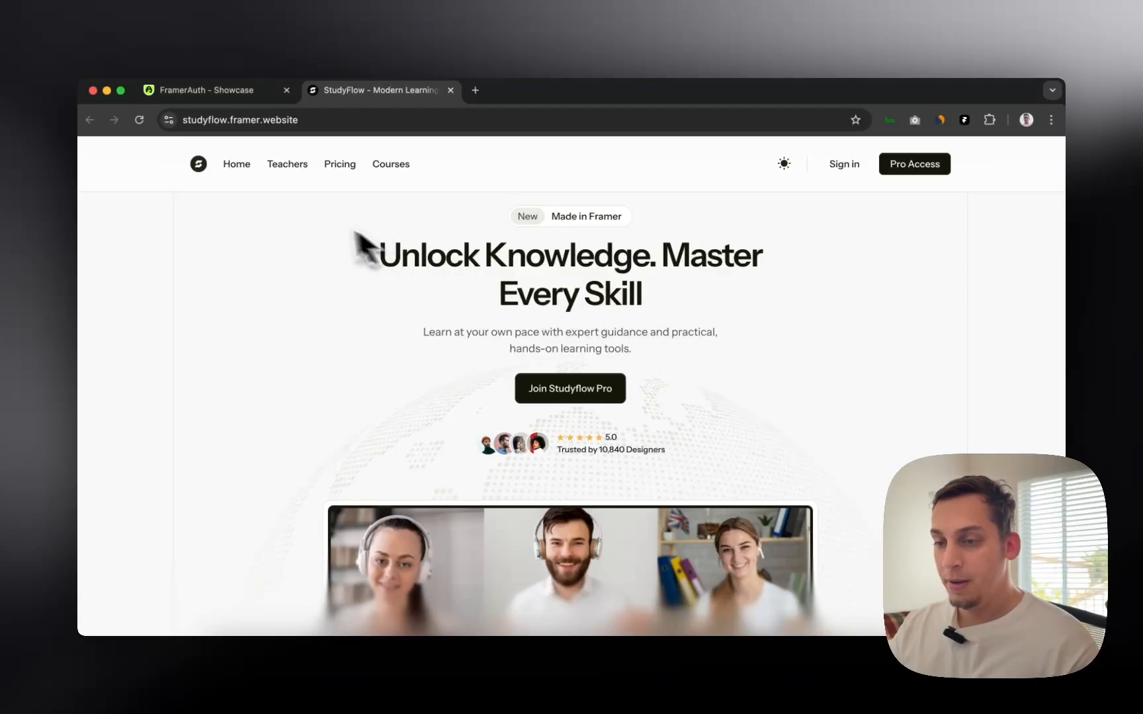
pyautogui.click(251, 91)
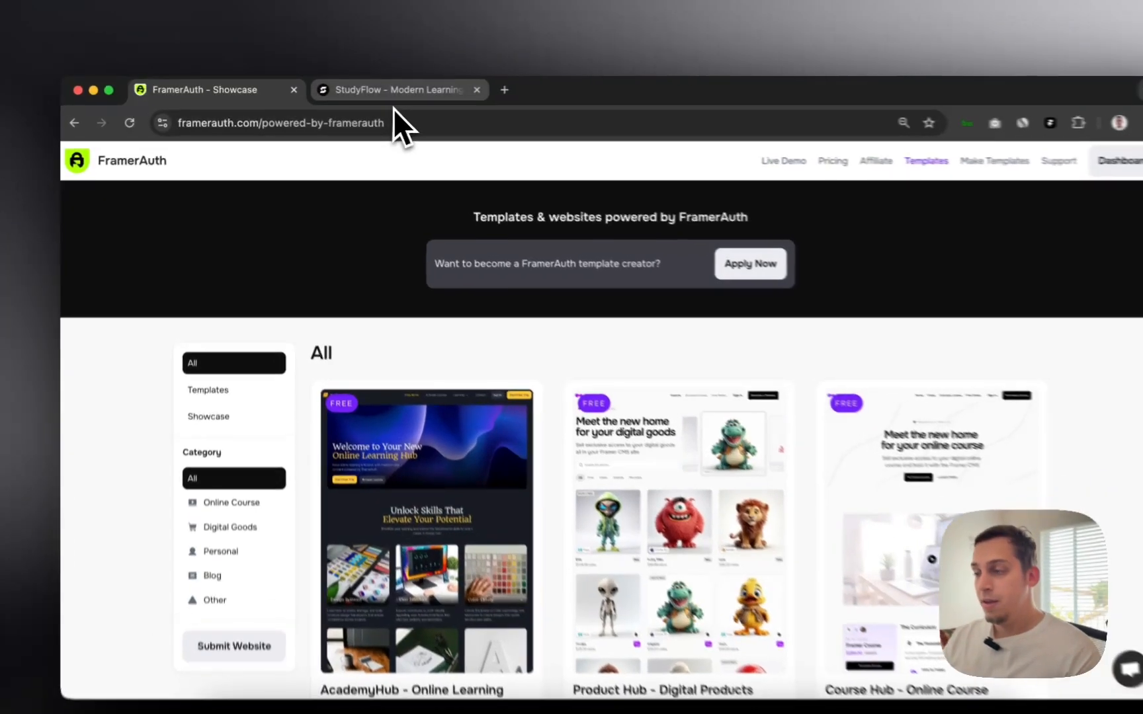
pyautogui.click(378, 96)
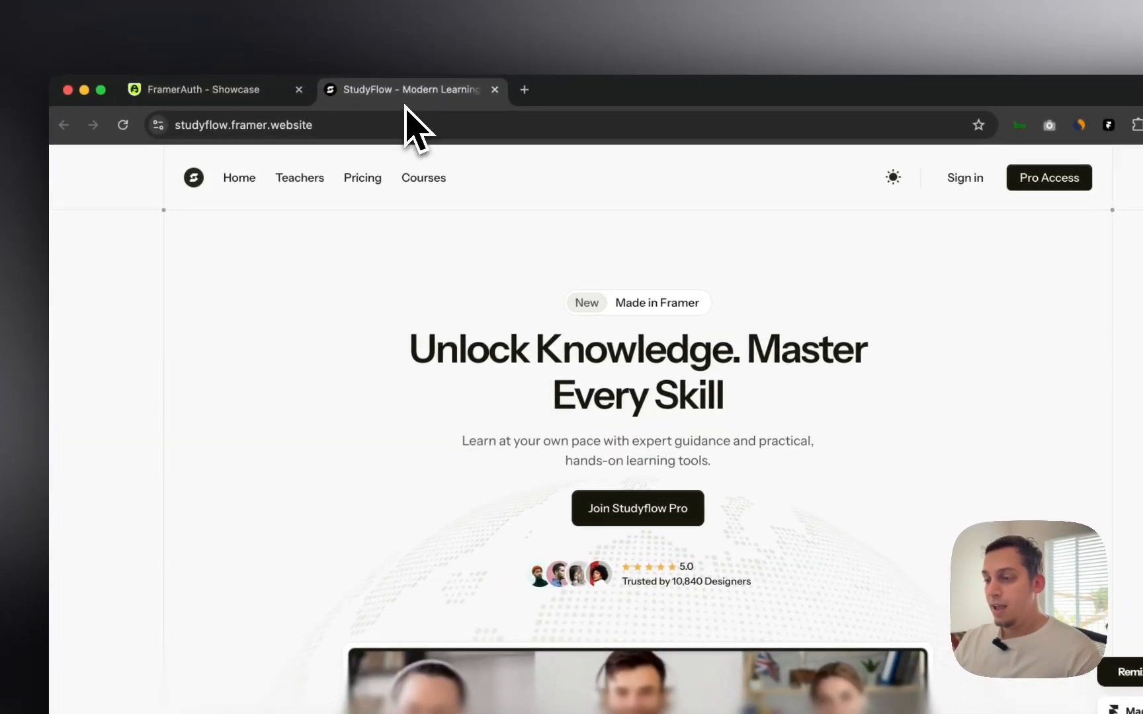
# - Examine where the video-call image's scroll transition starts below the hero text and how it reaches its final place
pyautogui.scroll(-5, 441, 411)
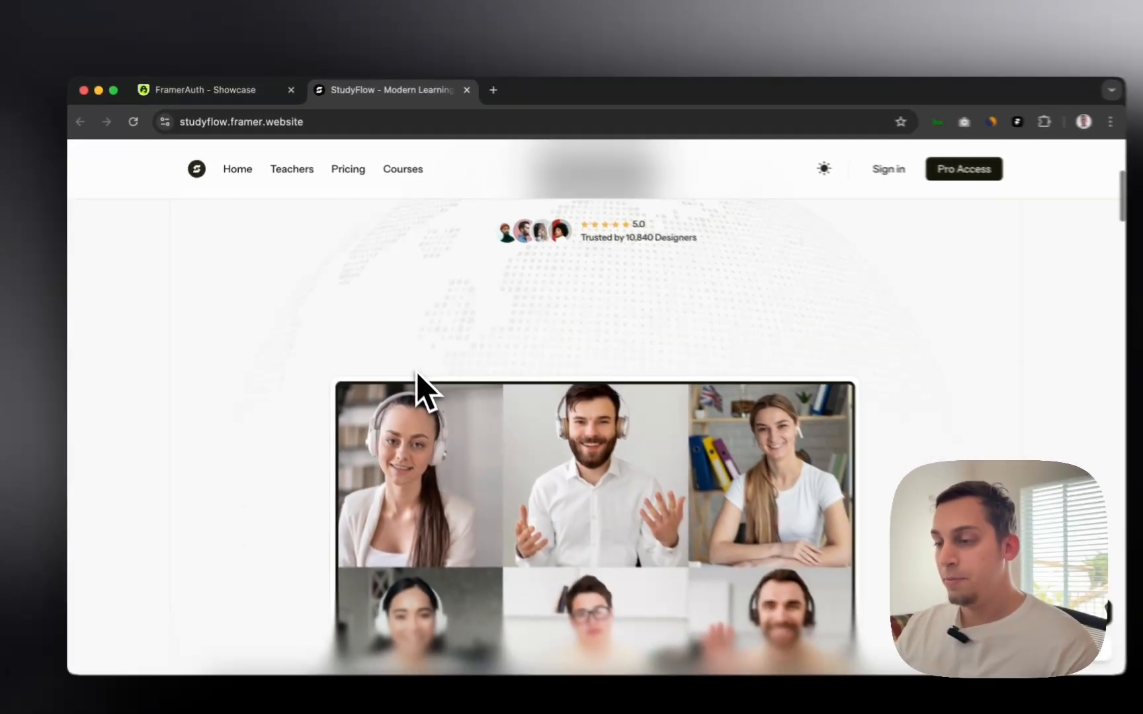
pyautogui.scroll(5, 403, 354)
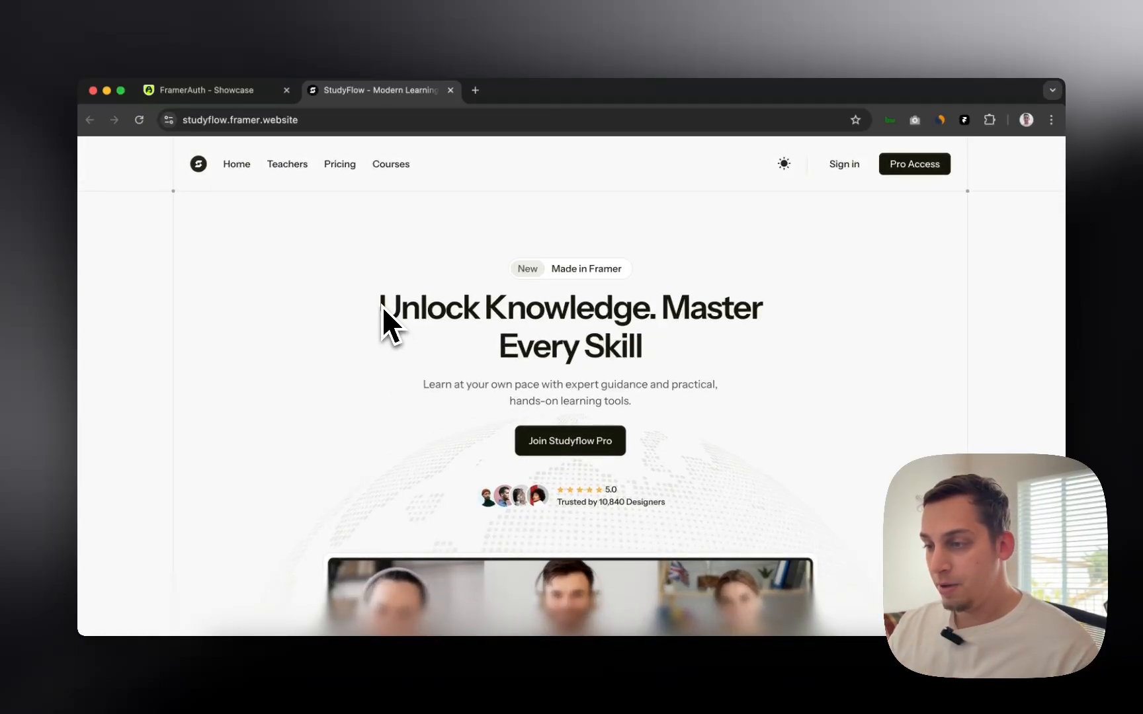
pyautogui.scroll(-6, 410, 368)
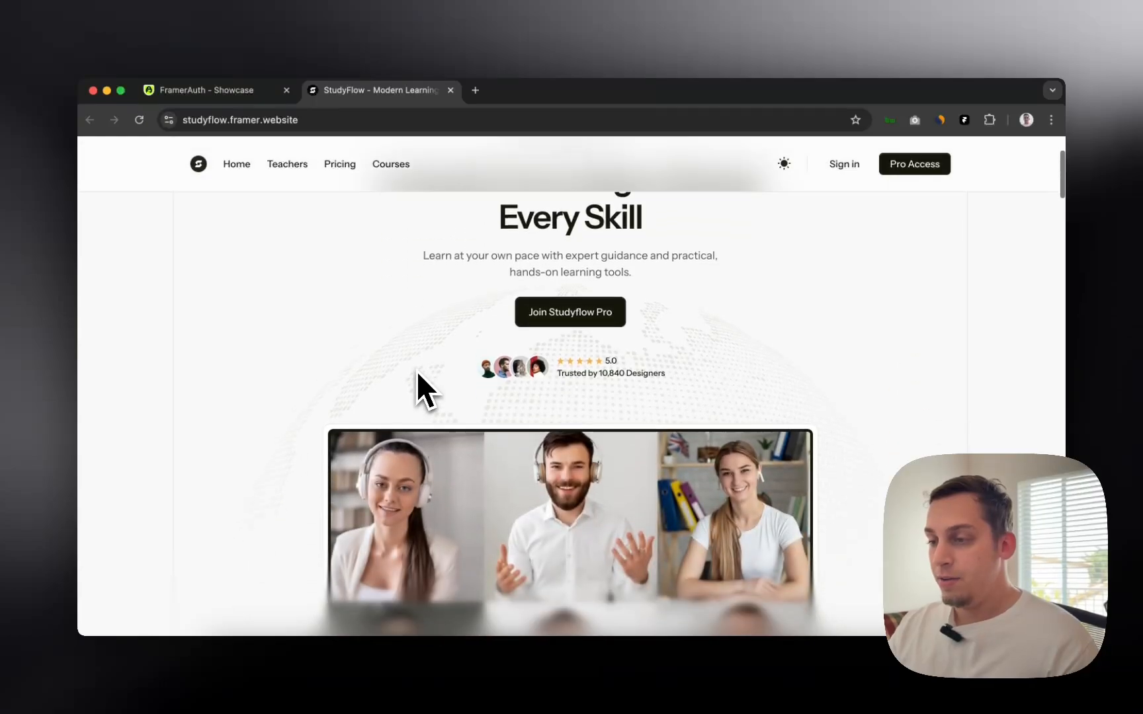
pyautogui.scroll(1, 417, 372)
pyautogui.scroll(-1, 416, 372)
pyautogui.scroll(1, 416, 371)
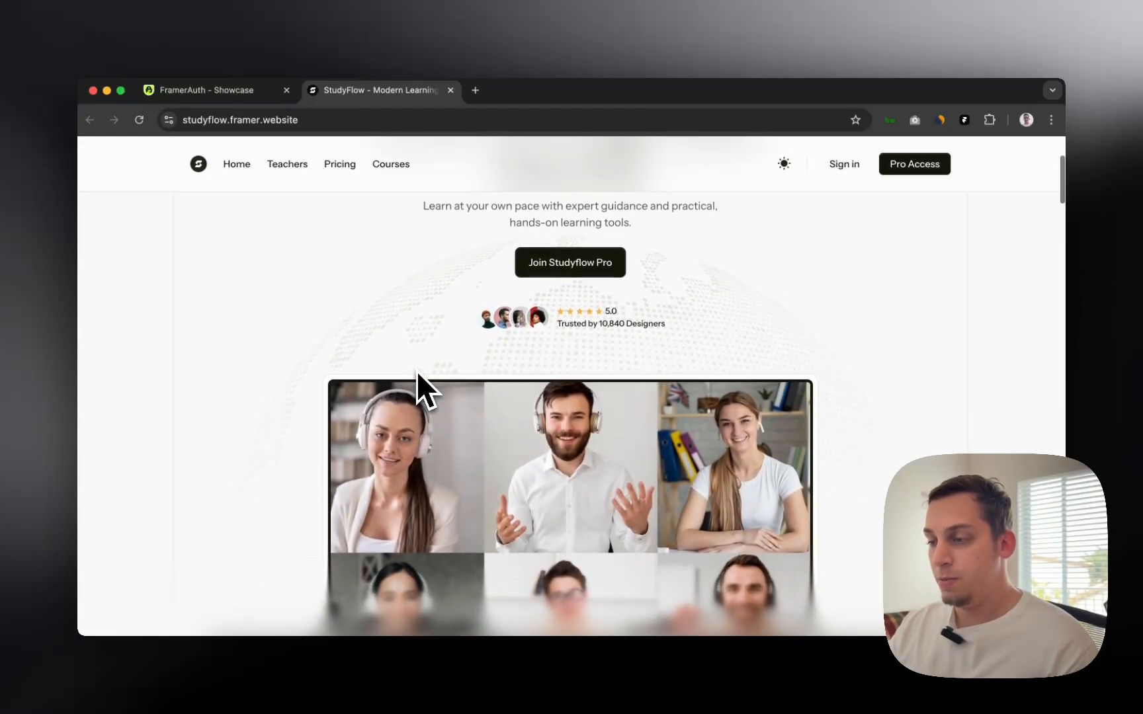
pyautogui.scroll(-1, 417, 371)
pyautogui.scroll(1, 416, 372)
pyautogui.scroll(-2, 416, 372)
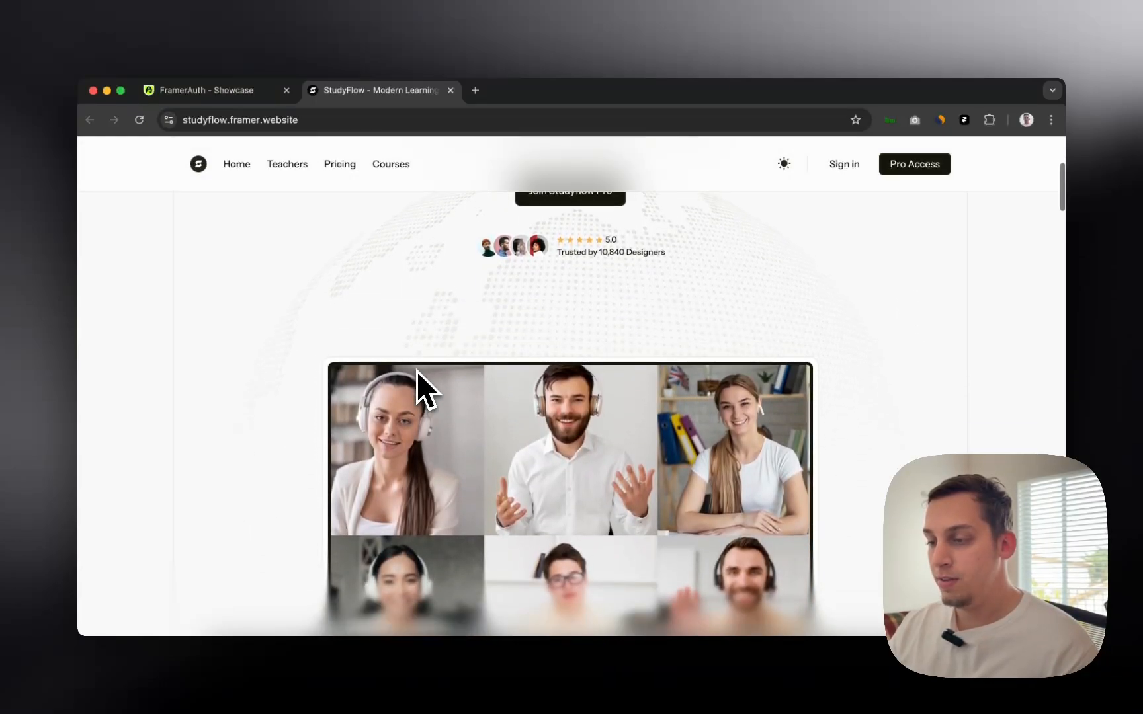
pyautogui.scroll(2, 417, 372)
pyautogui.scroll(2, 417, 372)
pyautogui.scroll(-5, 416, 372)
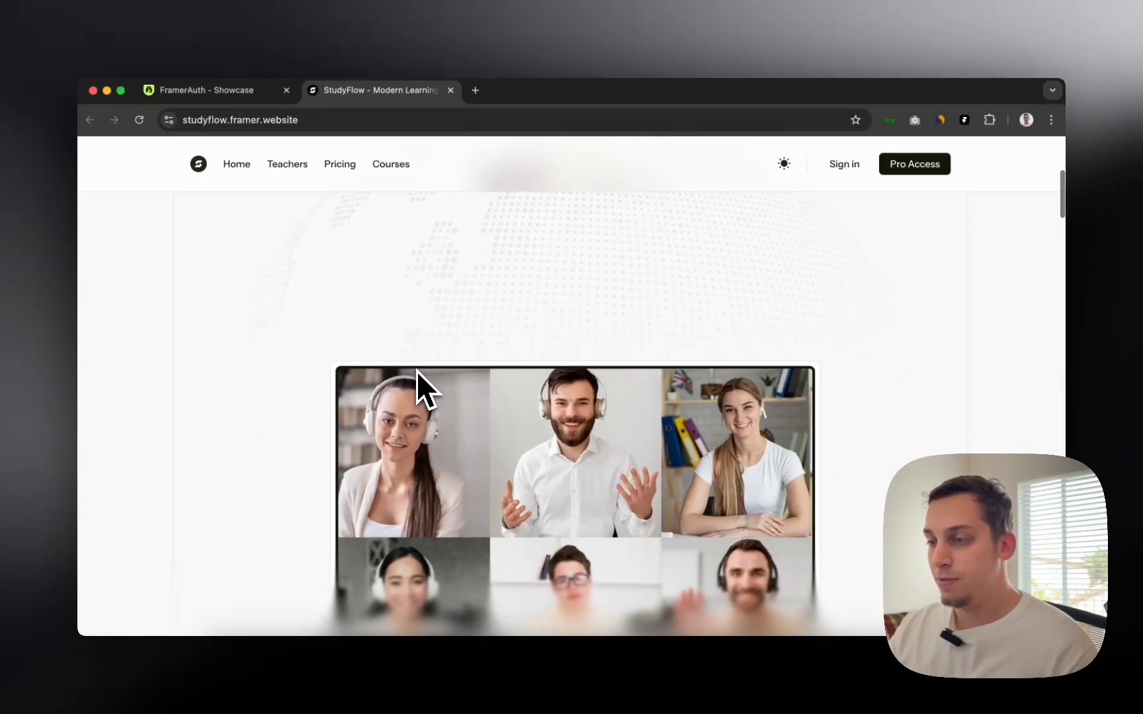
pyautogui.scroll(-7, 417, 371)
pyautogui.scroll(13, 417, 372)
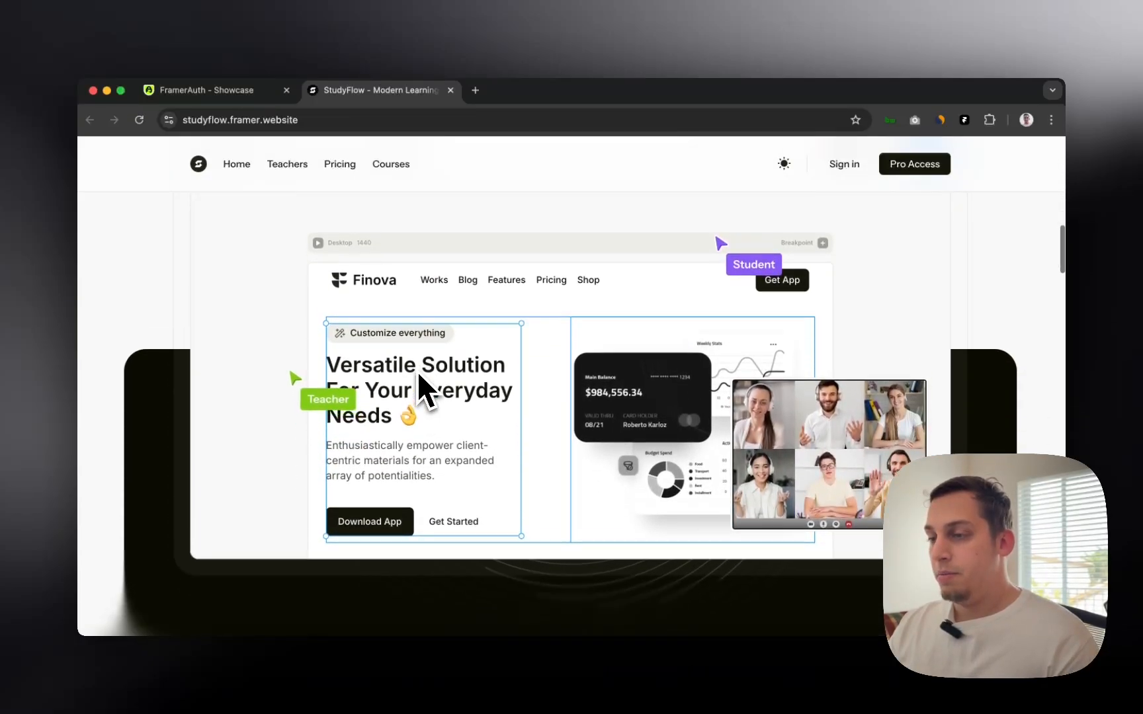
# - Inspect the StudyFlow page in the developer tools and widen the responsive page preview to 1388 px
pyautogui.rightClick(358, 383)
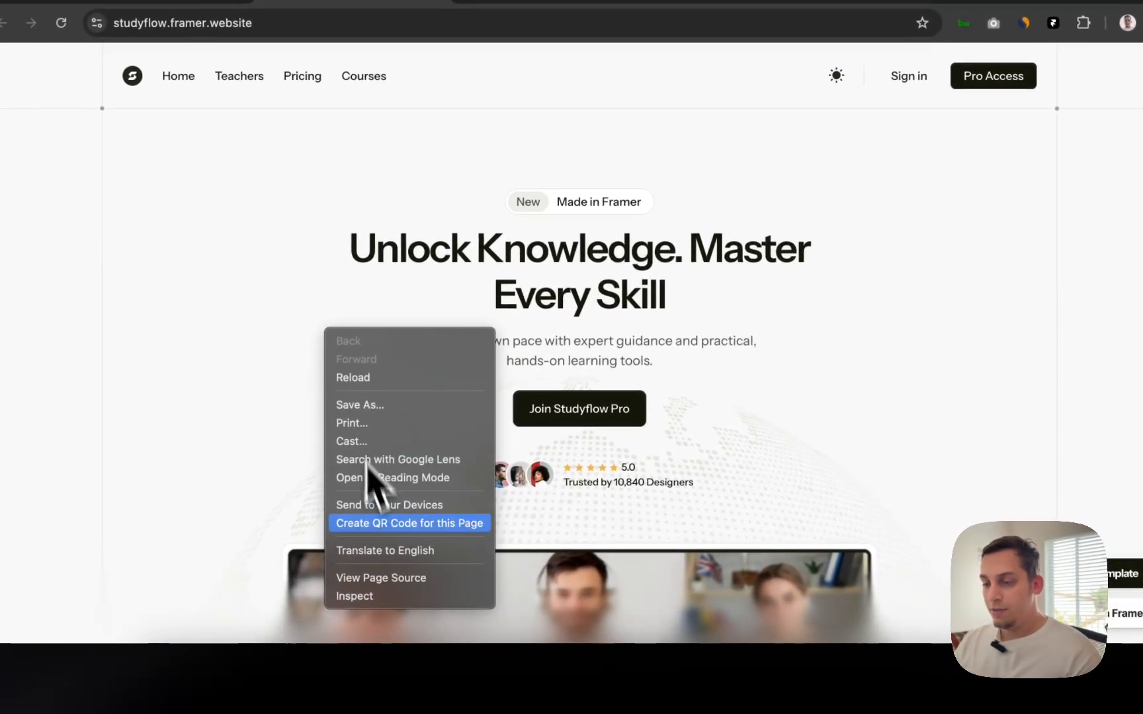
pyautogui.click(353, 598)
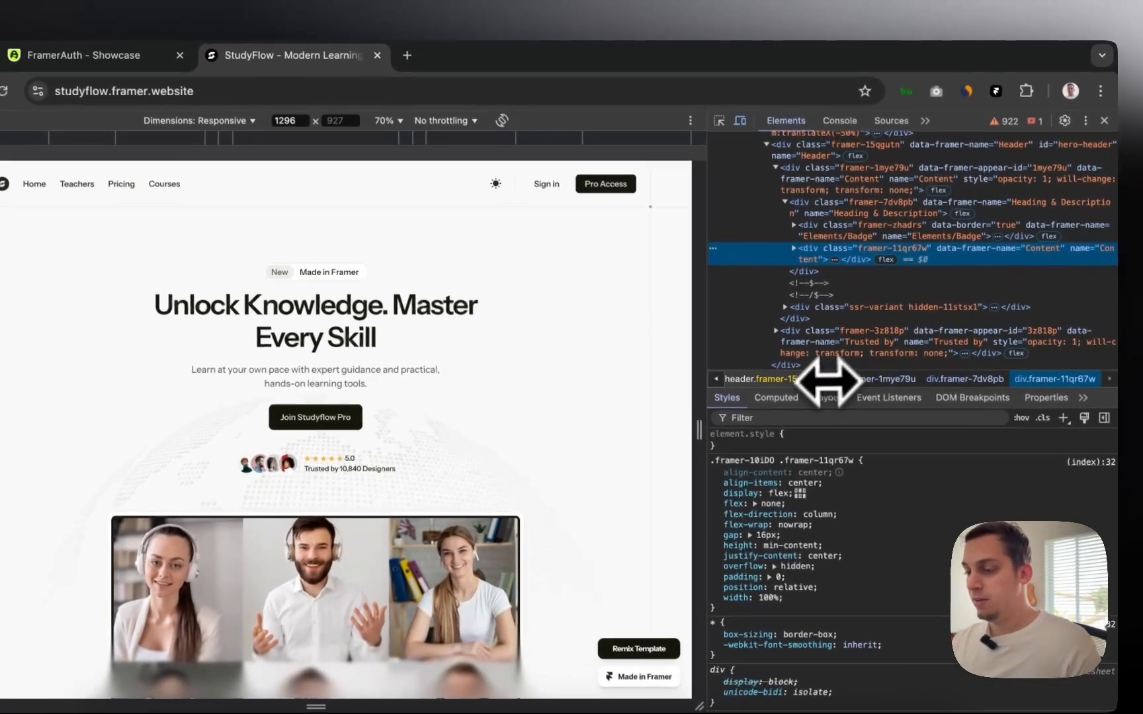
pyautogui.moveTo(707, 378); pyautogui.dragTo(773, 396)
# - Pick the hero's video-call image for inspection and select its parent "Video player" div in the element tree
pyautogui.scroll(-3, 498, 408)
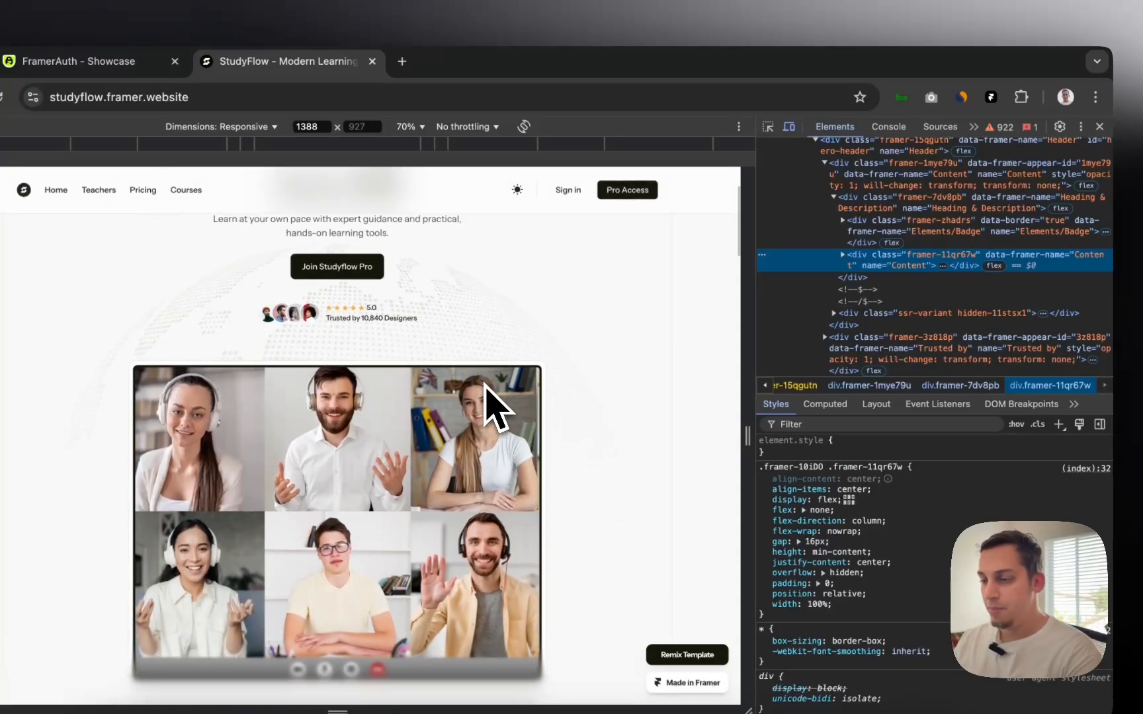
pyautogui.scroll(1, 493, 407)
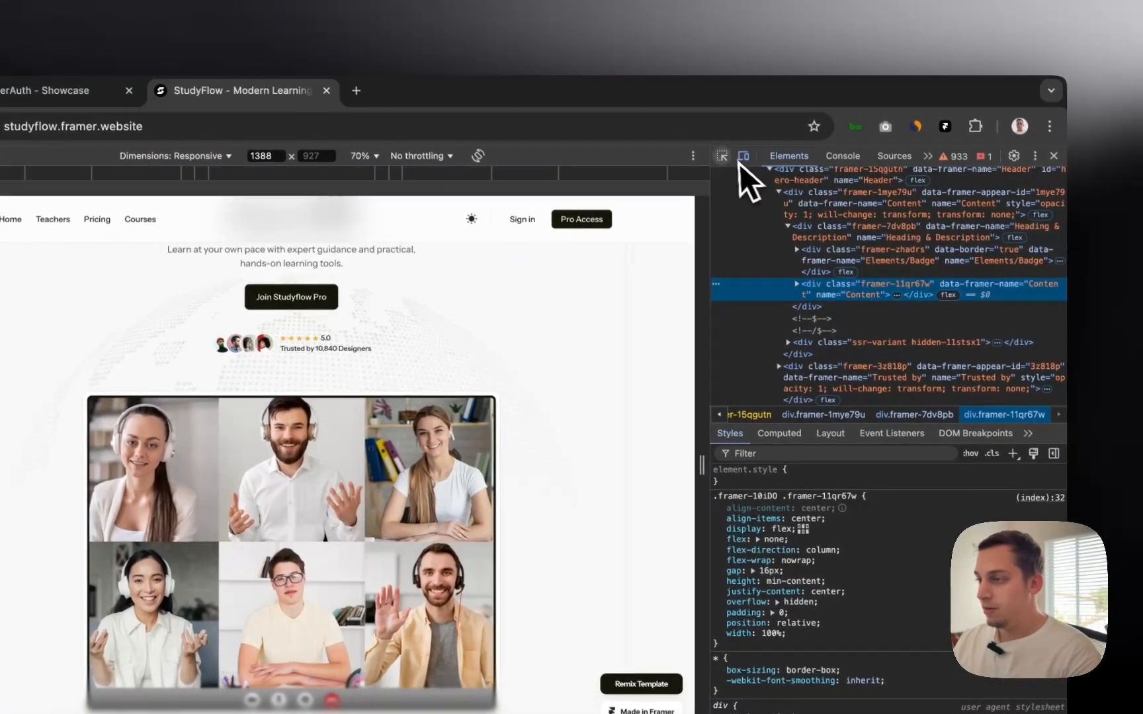
pyautogui.click(722, 156)
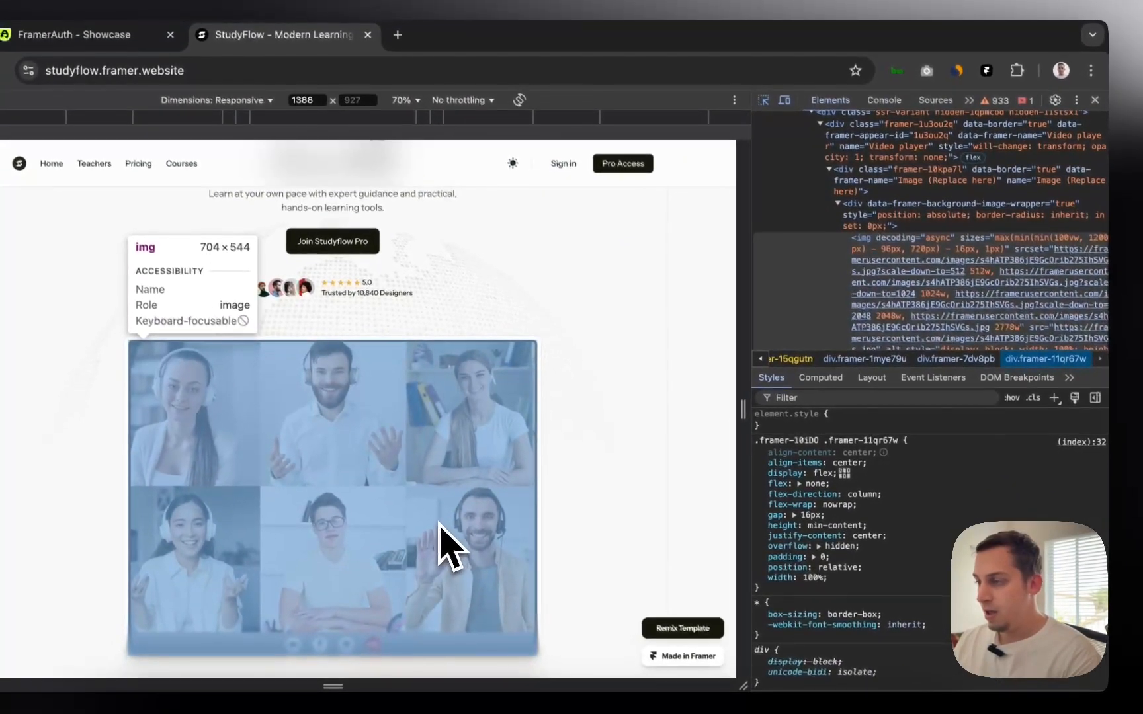
pyautogui.click(447, 542)
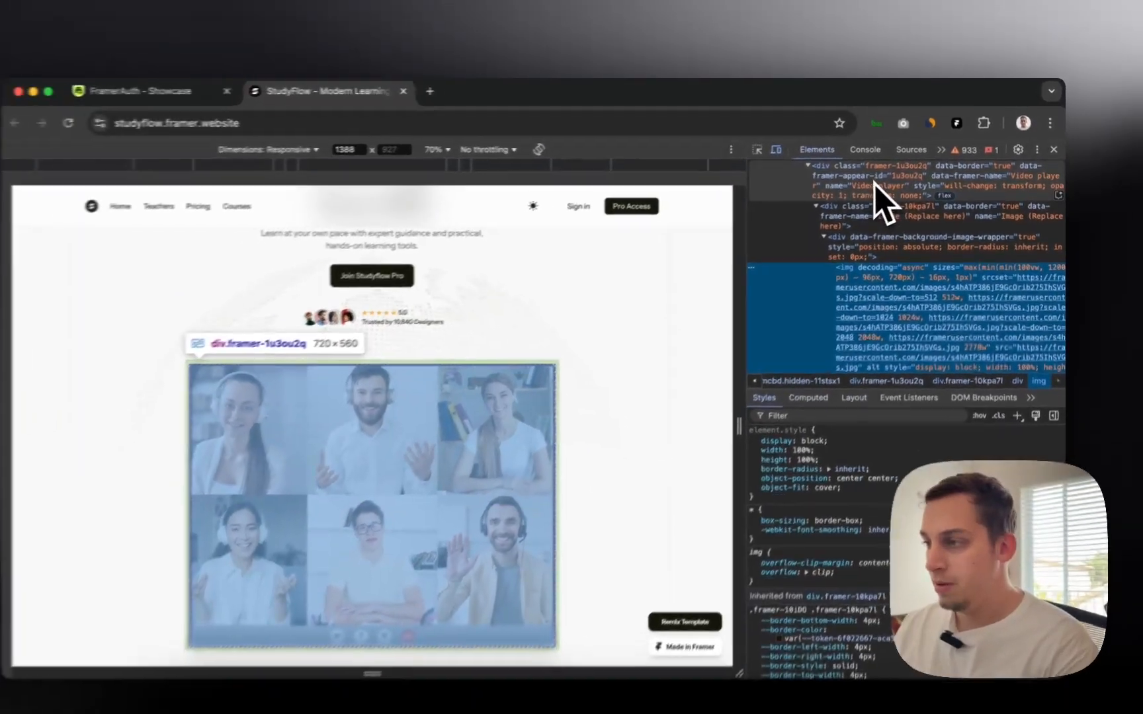
pyautogui.scroll(2, 853, 195)
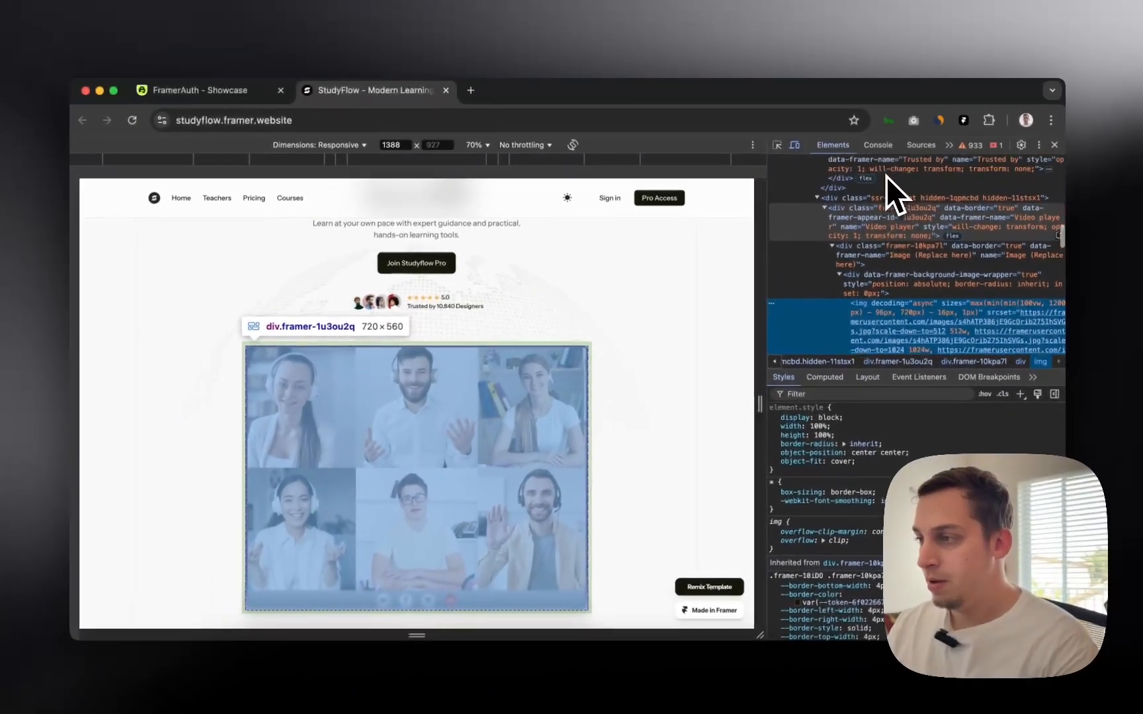
pyautogui.click(850, 214)
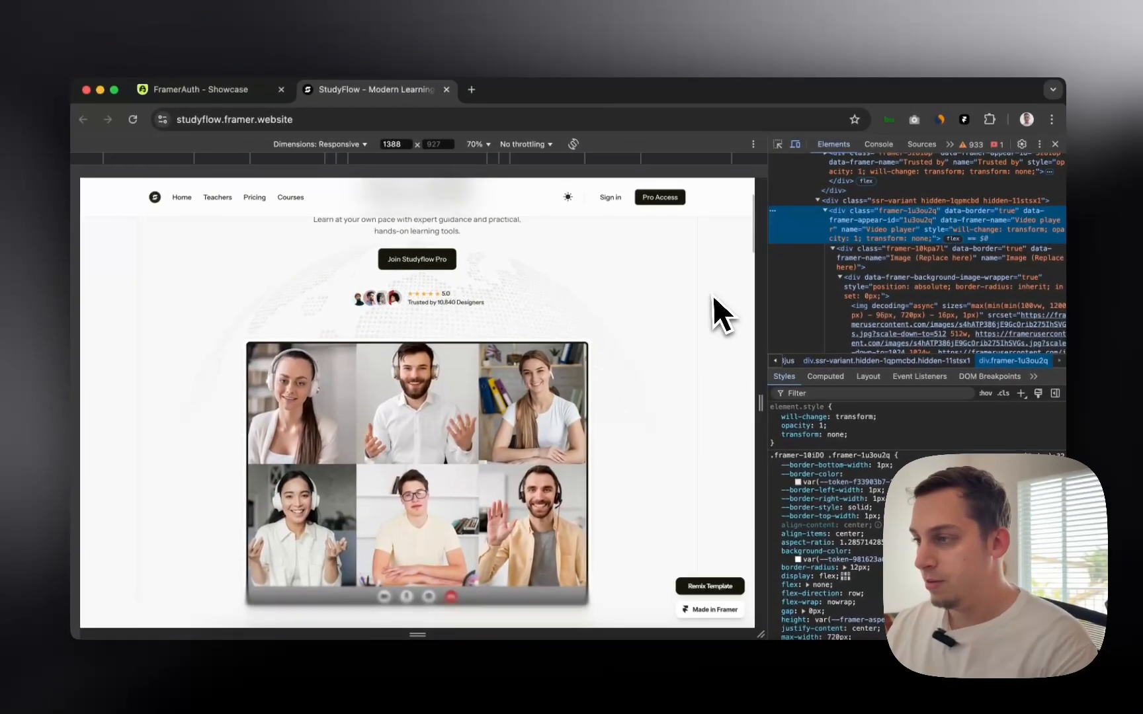
# - Examine how the Video player div's inline transform style changes while the page moves through the hero transition
pyautogui.scroll(-1, 656, 319)
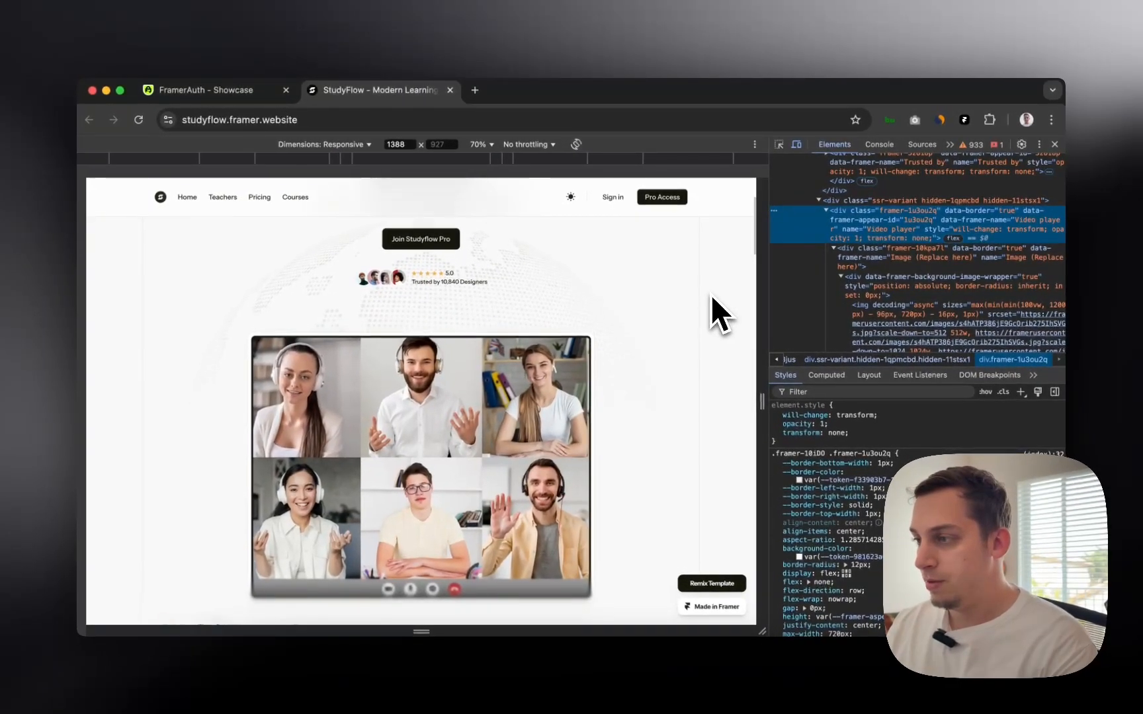
pyautogui.scroll(-2, 711, 295)
pyautogui.scroll(1, 711, 295)
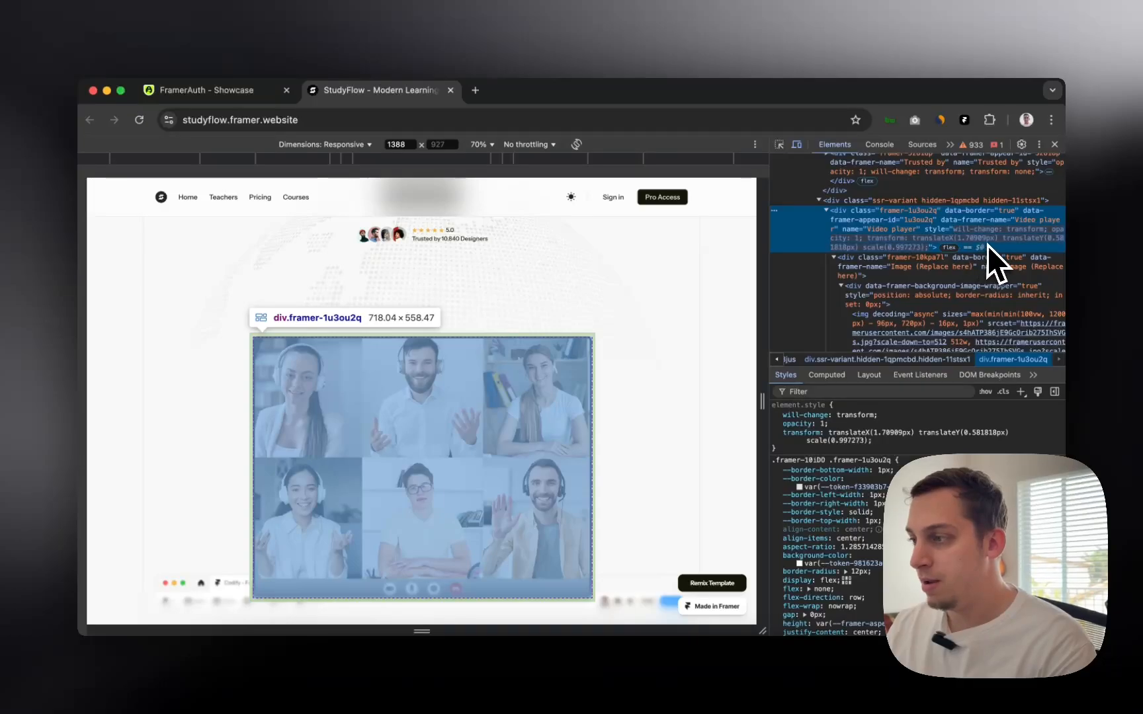
pyautogui.scroll(2, 713, 311)
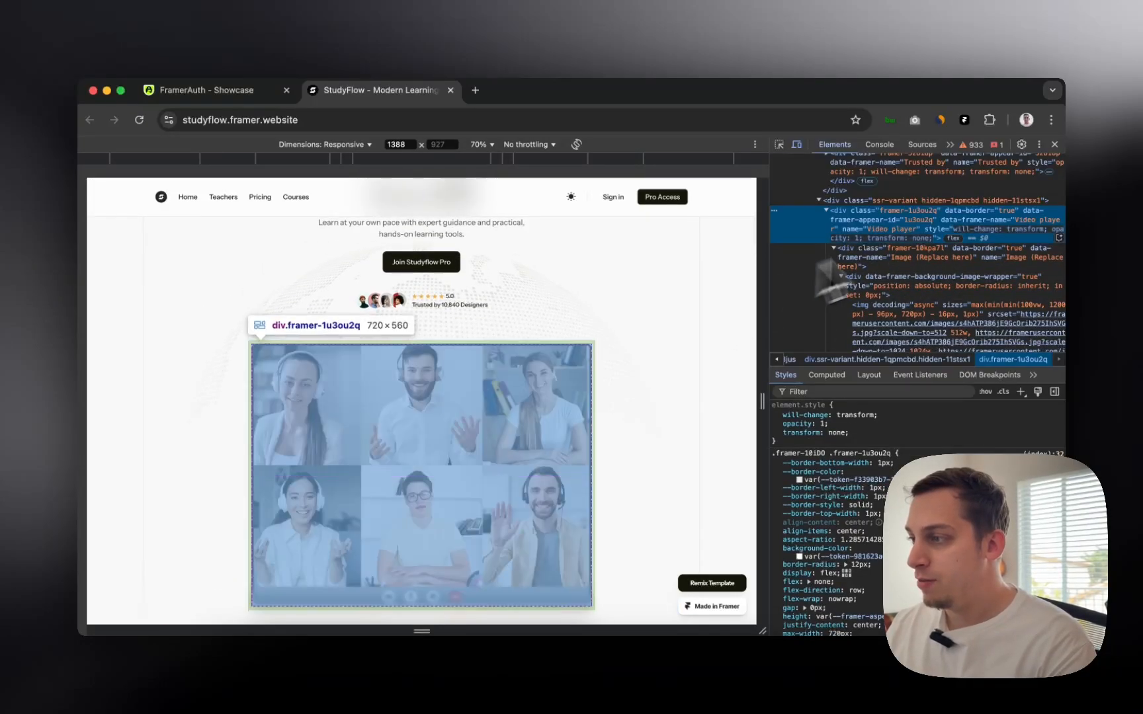
pyautogui.scroll(1, 691, 334)
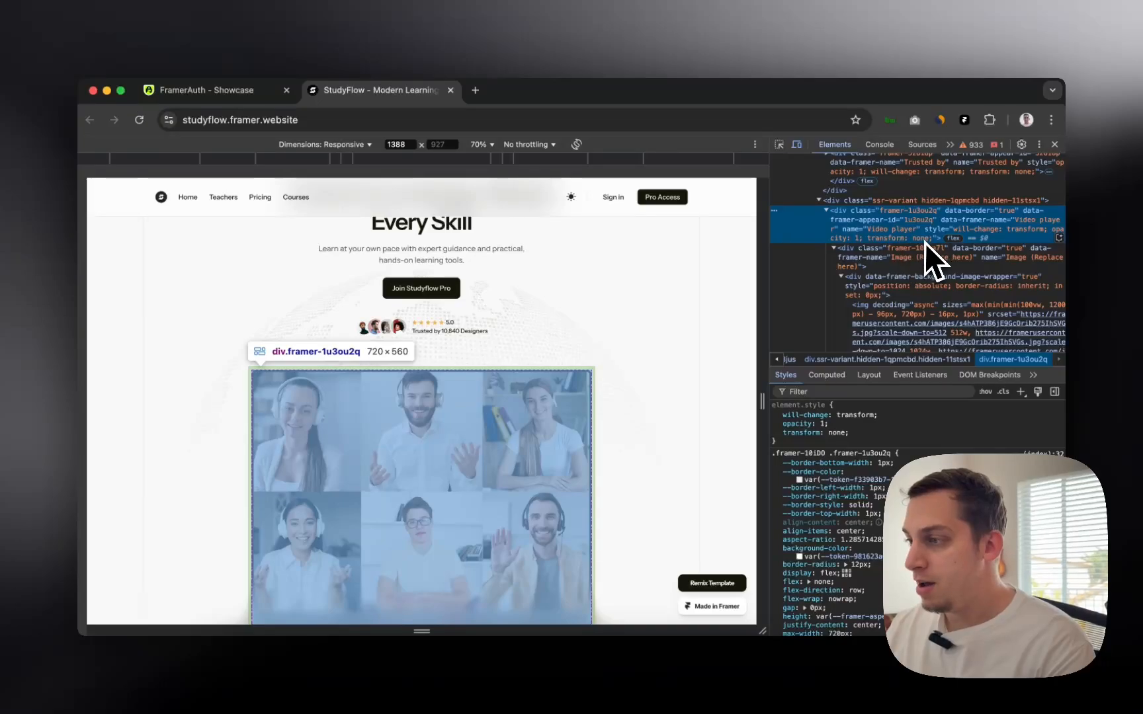
pyautogui.scroll(-2, 706, 365)
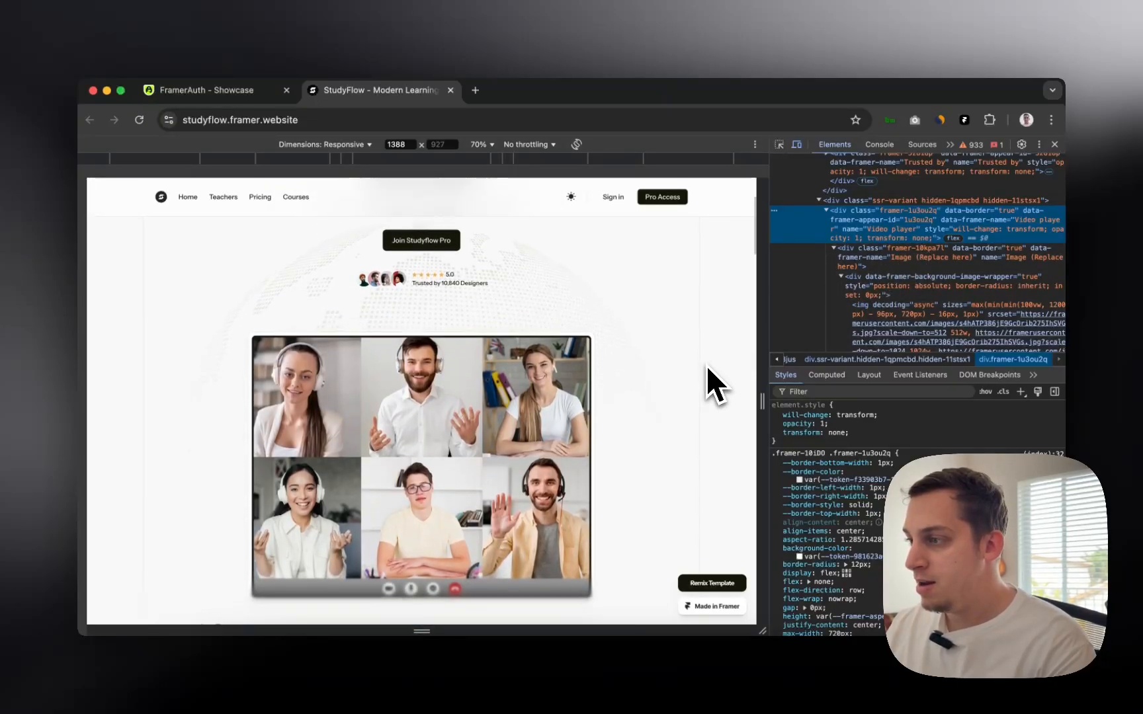
pyautogui.scroll(-3, 706, 365)
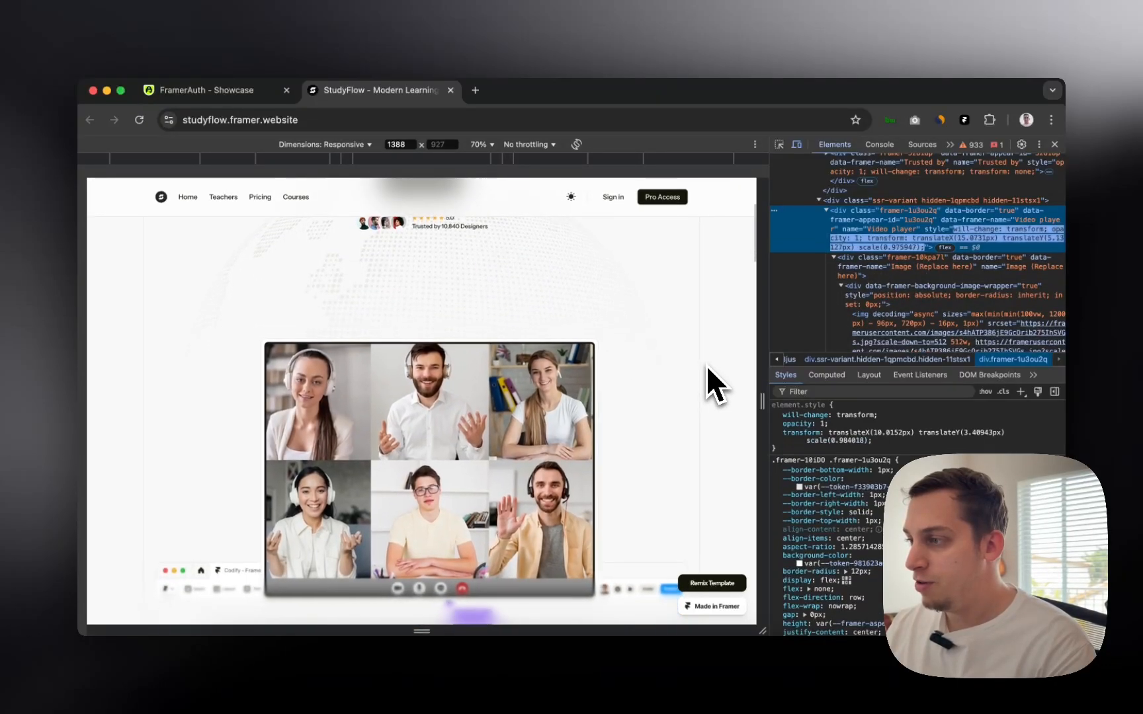
pyautogui.scroll(-2, 707, 365)
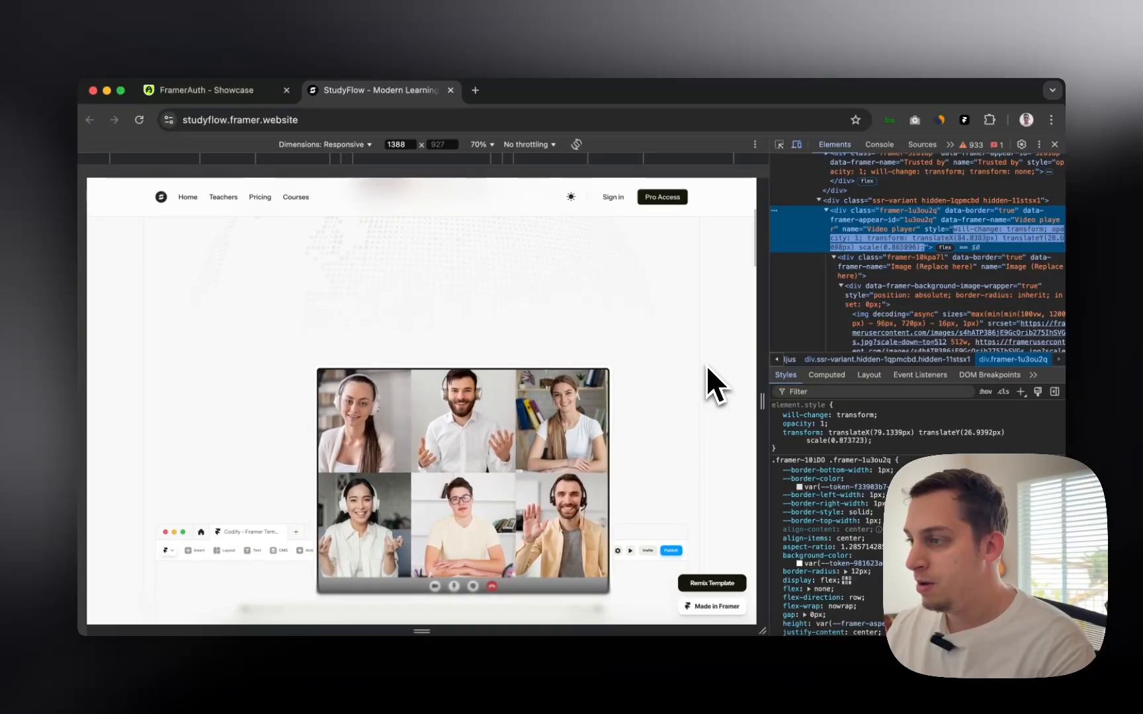
# - Compare the Video player div's translate and scale values at the start, middle and end of the hero transition
pyautogui.scroll(-2, 706, 365)
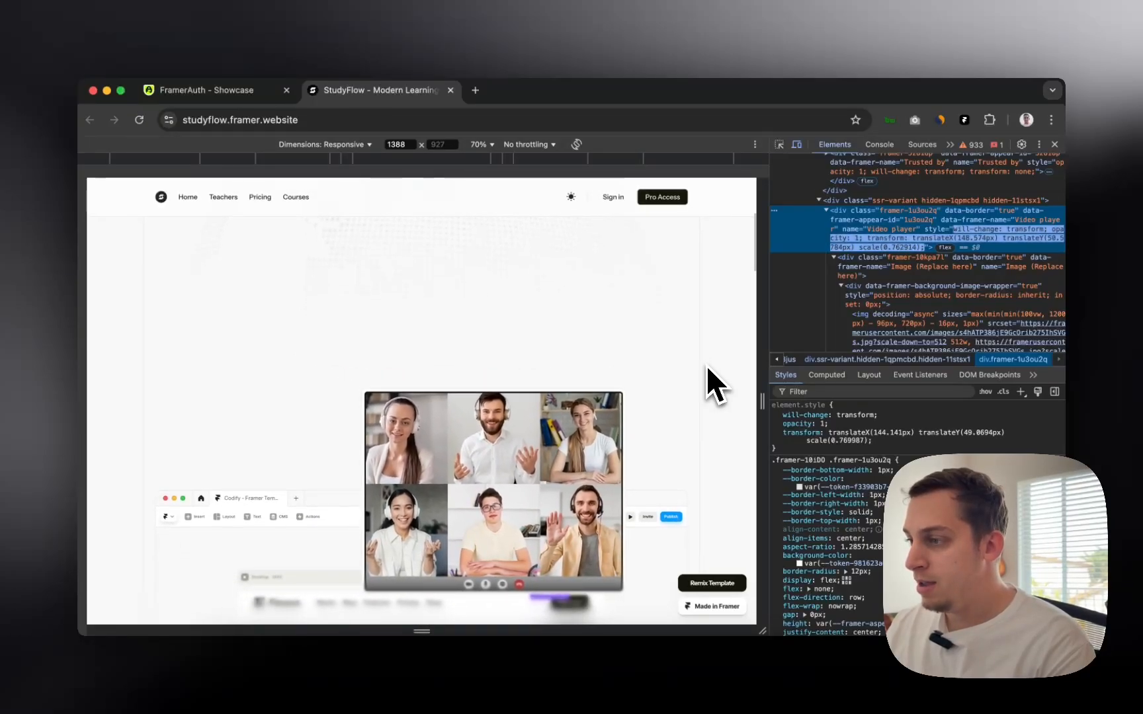
pyautogui.scroll(-3, 706, 365)
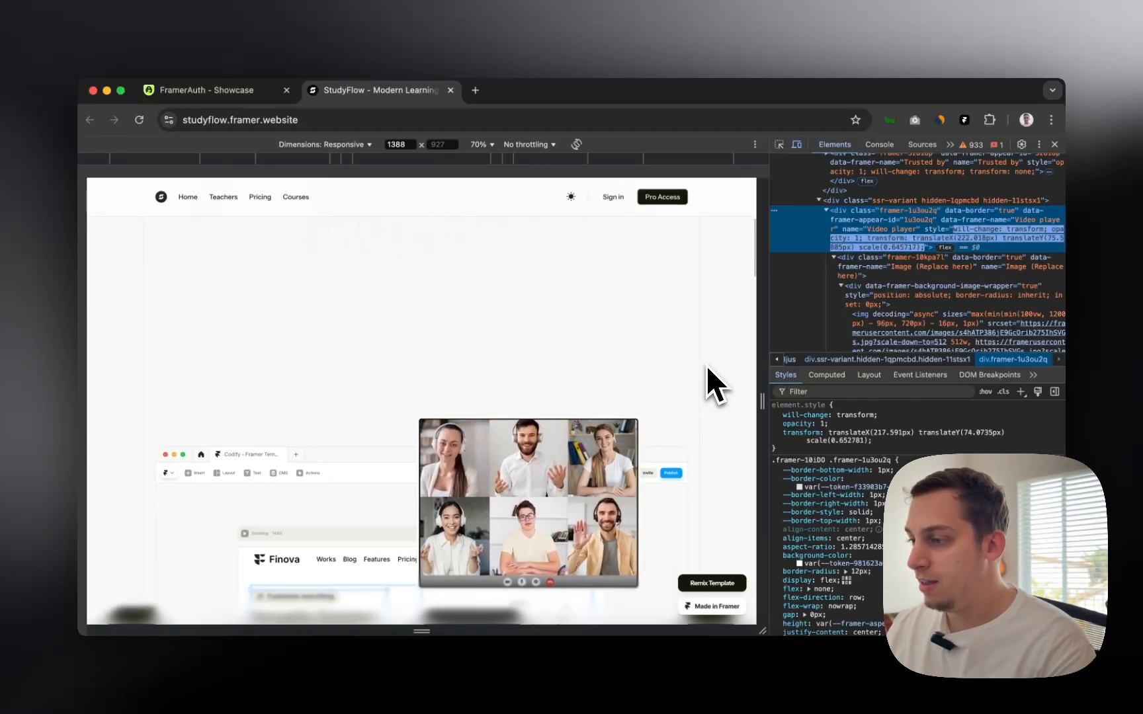
pyautogui.scroll(-3, 706, 365)
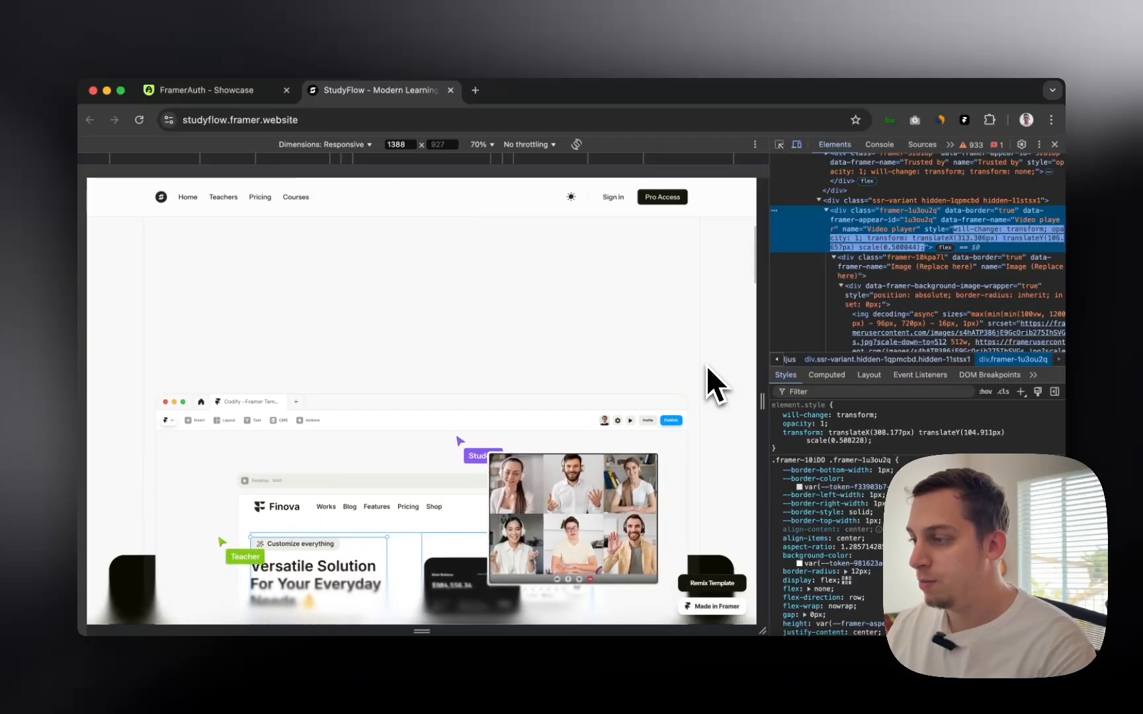
pyautogui.scroll(-3, 706, 365)
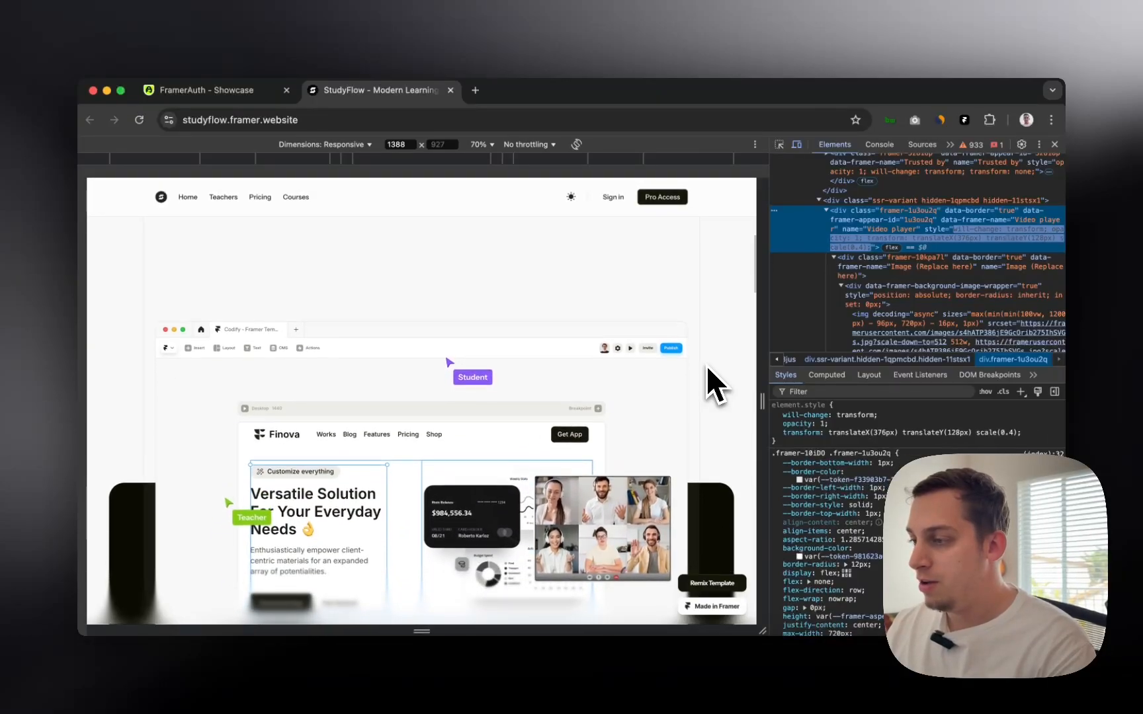
pyautogui.scroll(-2, 706, 365)
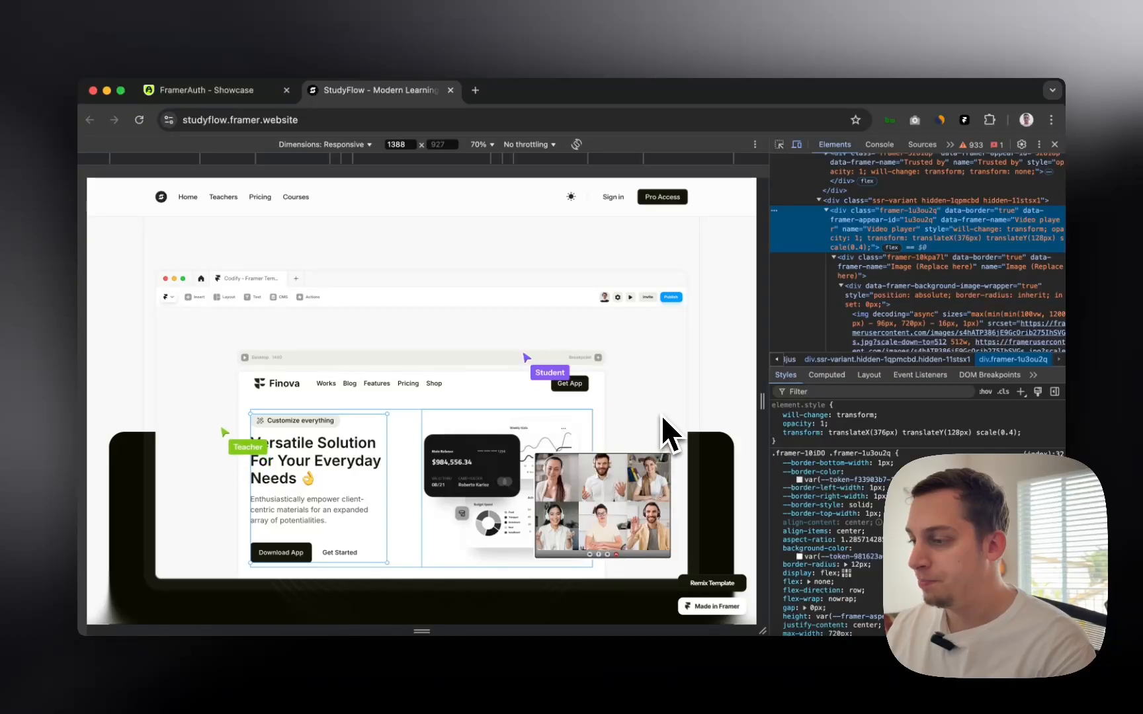
pyautogui.scroll(3, 661, 414)
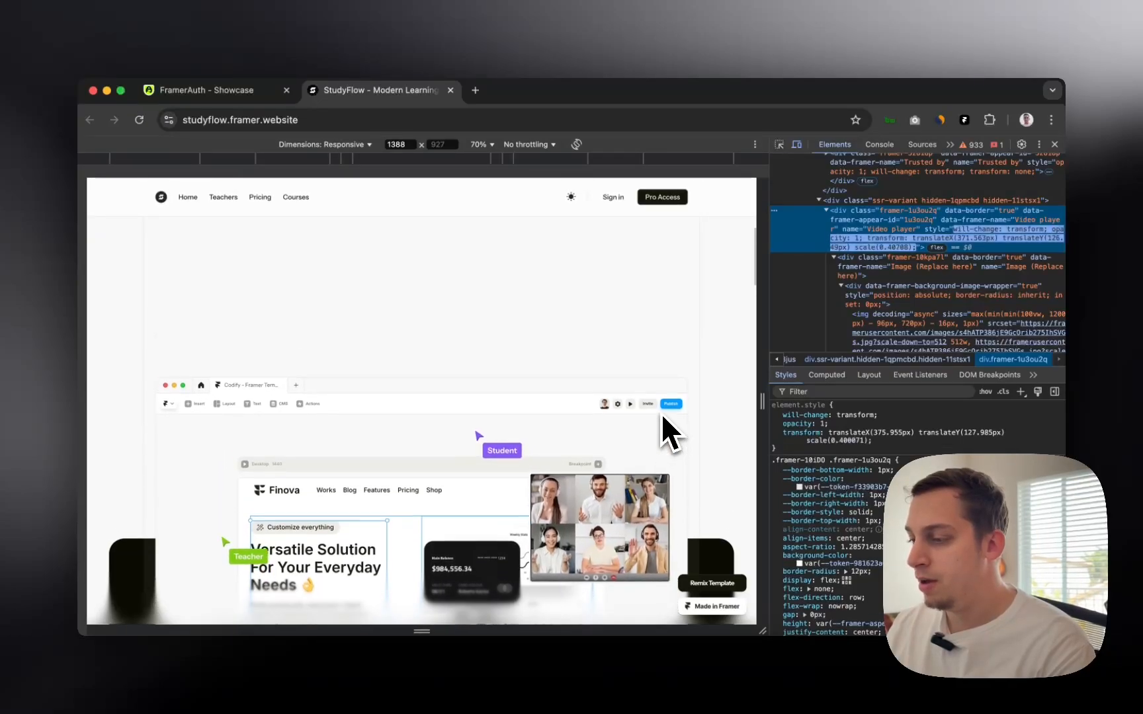
pyautogui.scroll(5, 660, 413)
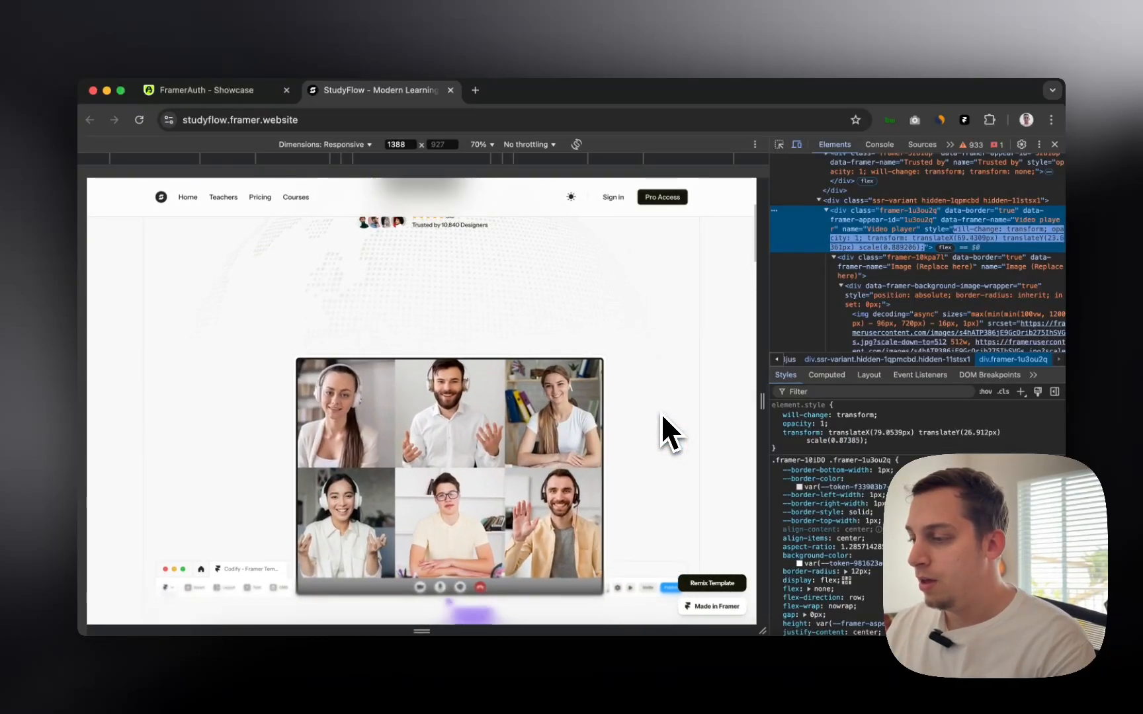
pyautogui.scroll(3, 660, 414)
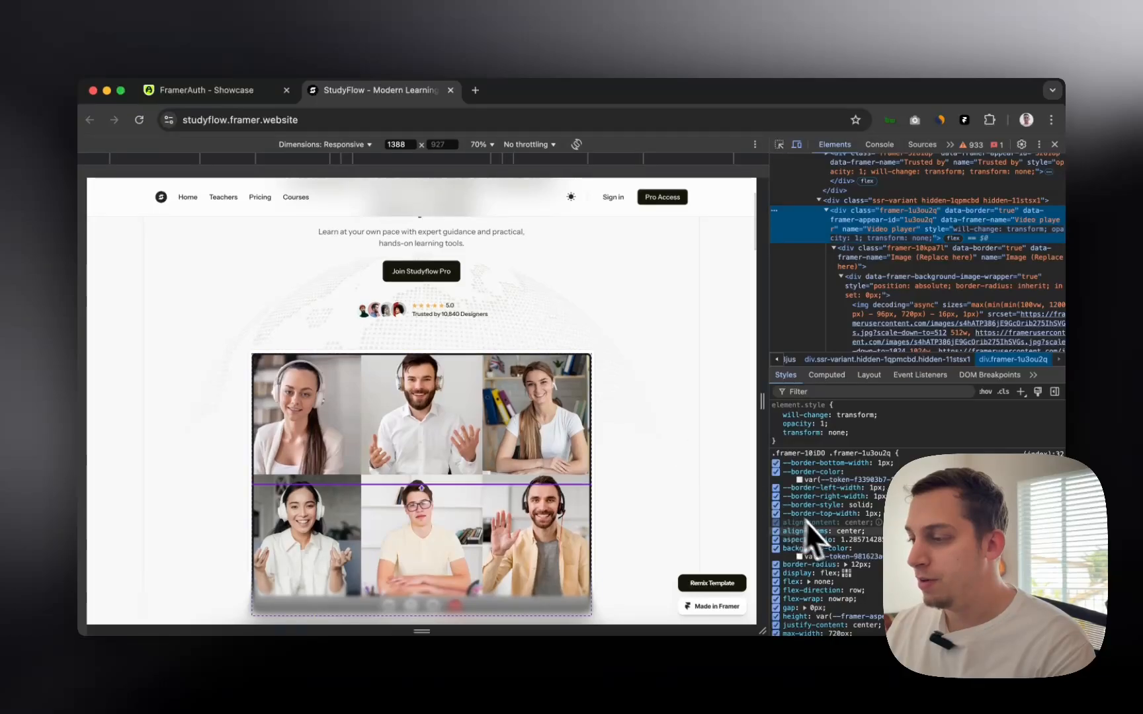
# - Examine the position and top properties in the Video player div's CSS rule and how the image sticks during the transition
pyautogui.scroll(-4, 824, 530)
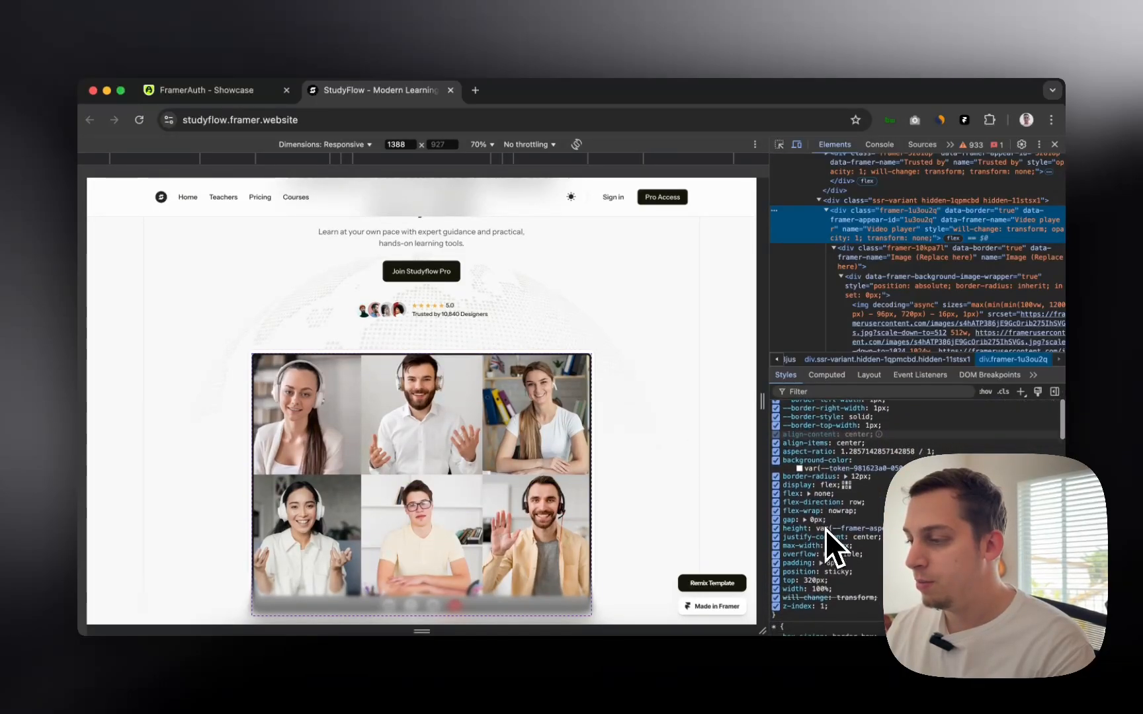
pyautogui.scroll(-1, 825, 530)
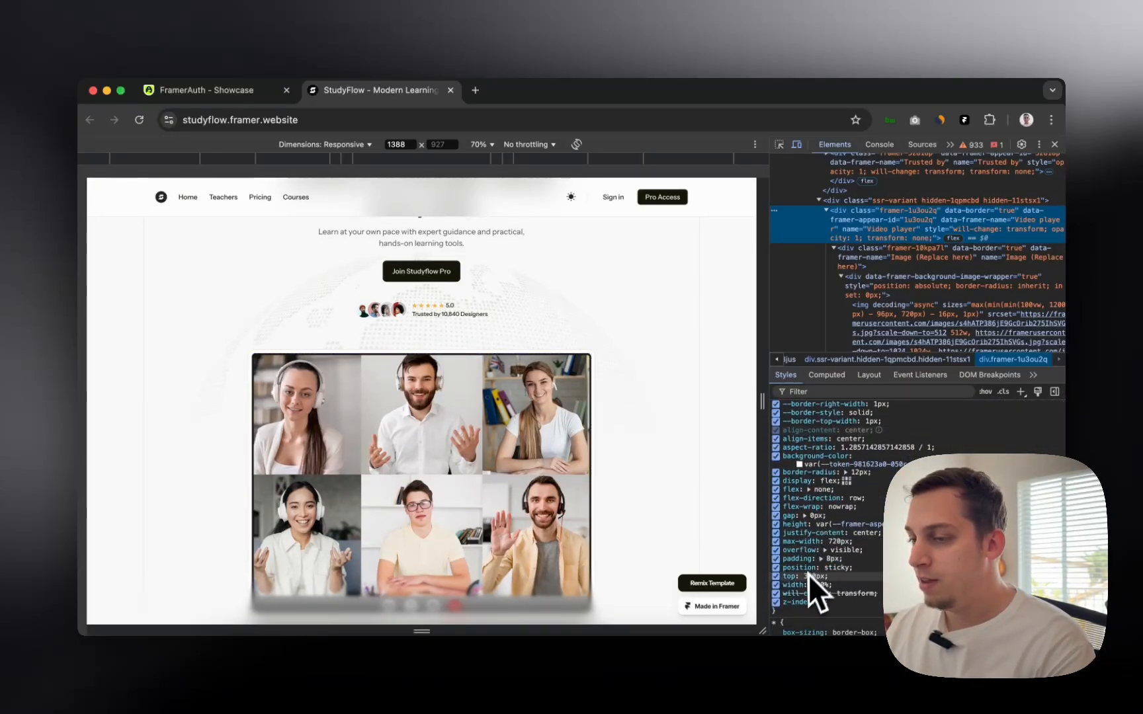
pyautogui.scroll(-5, 652, 463)
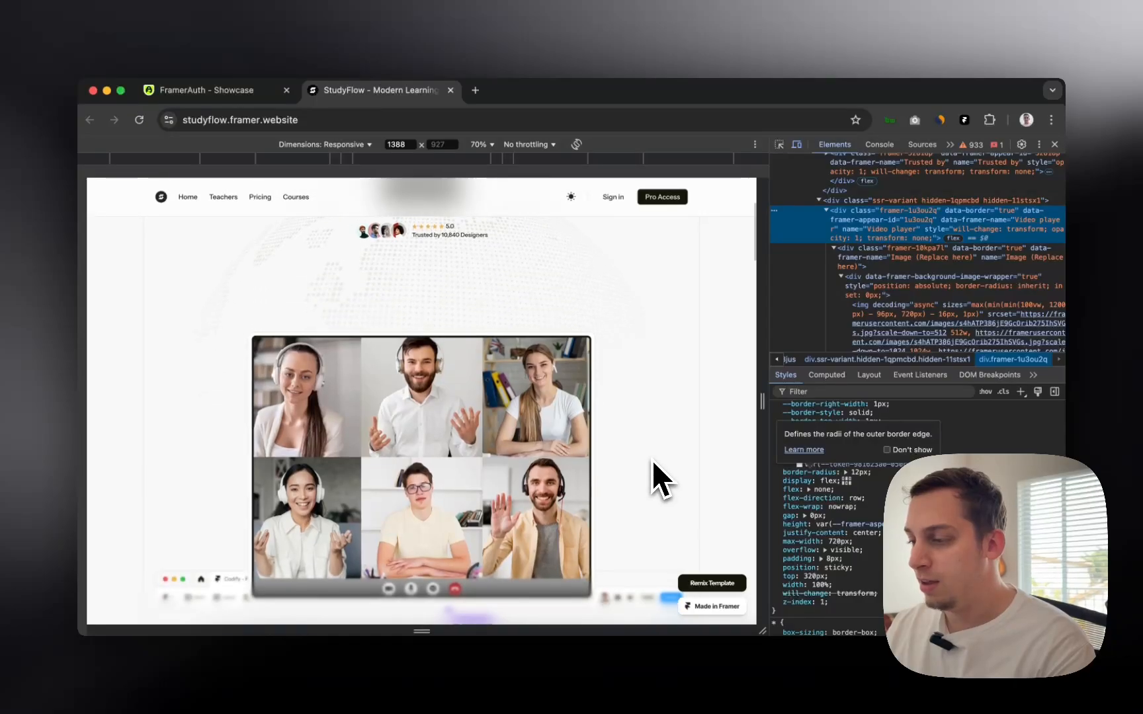
pyautogui.scroll(-5, 652, 460)
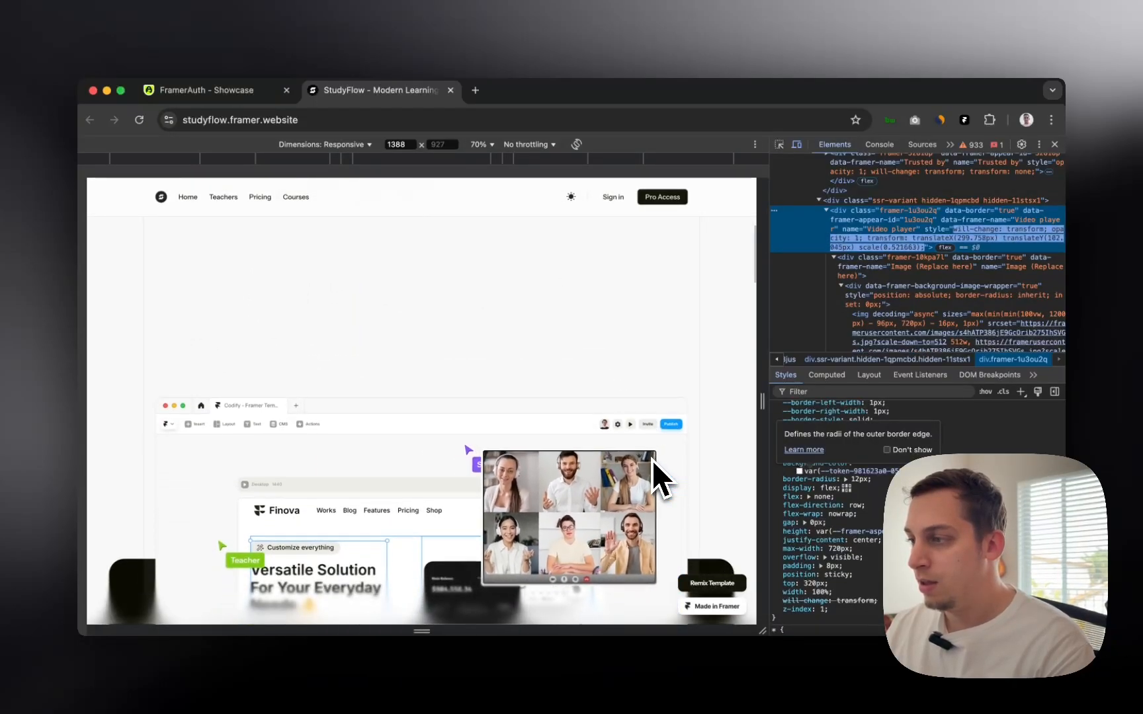
pyautogui.scroll(-3, 652, 460)
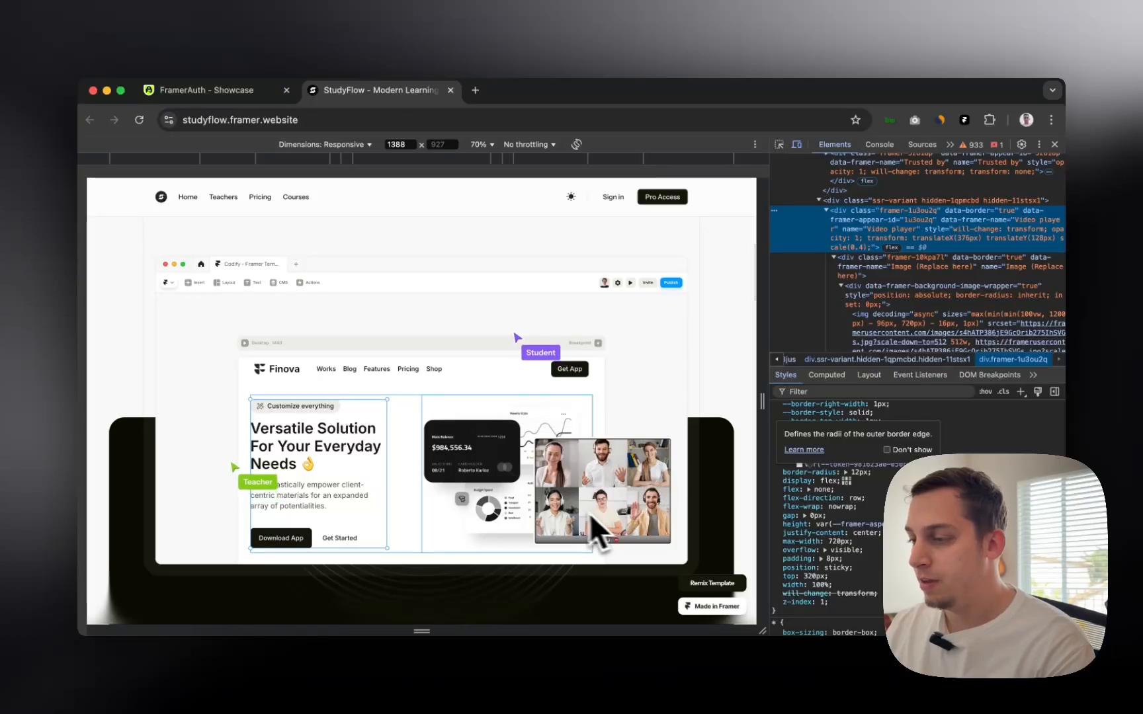
pyautogui.scroll(5, 565, 504)
pyautogui.scroll(5, 566, 503)
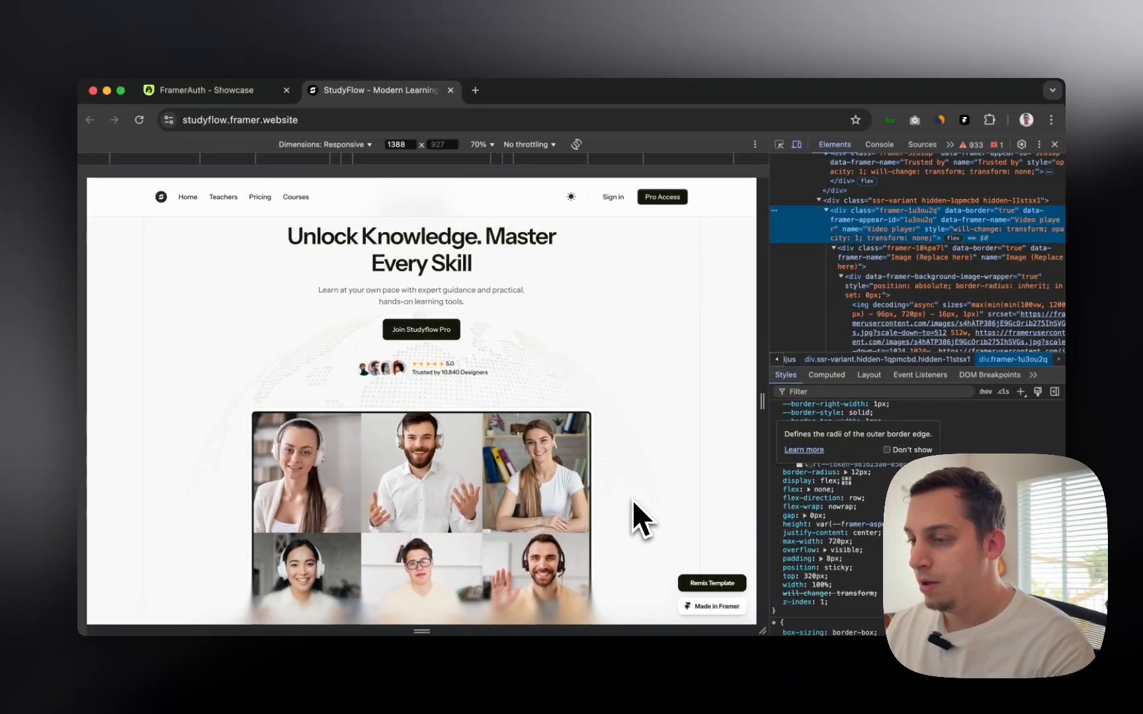
pyautogui.scroll(-5, 632, 501)
pyautogui.scroll(-5, 630, 497)
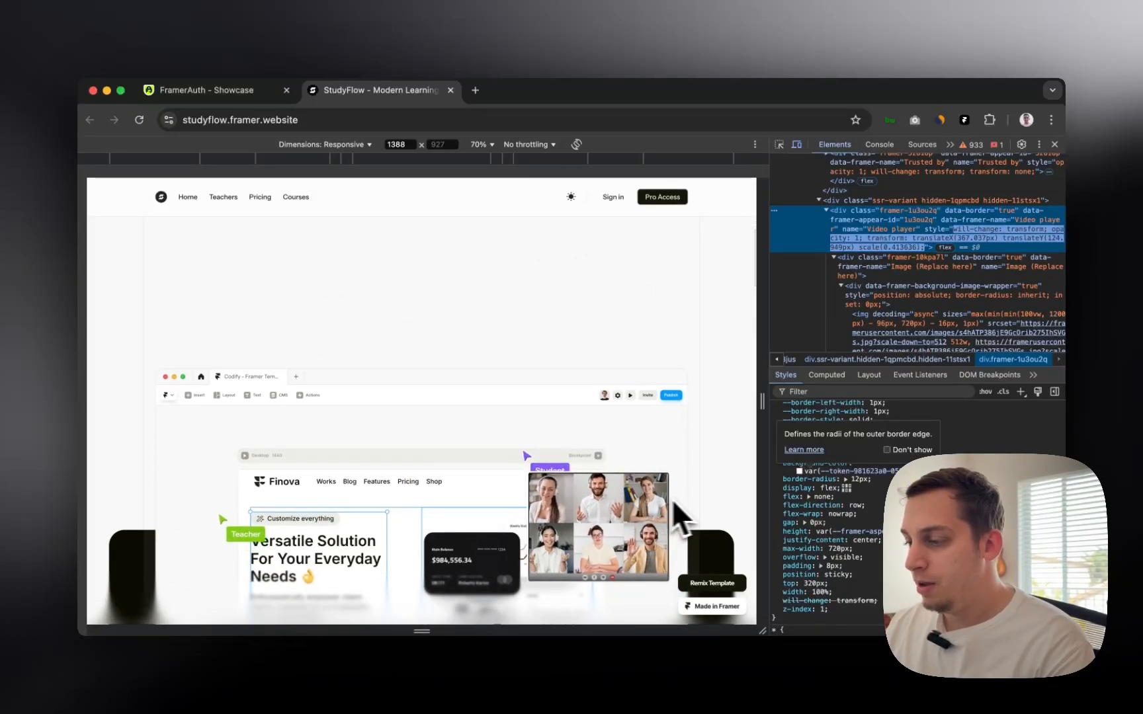
pyautogui.scroll(-5, 691, 499)
pyautogui.scroll(6, 670, 490)
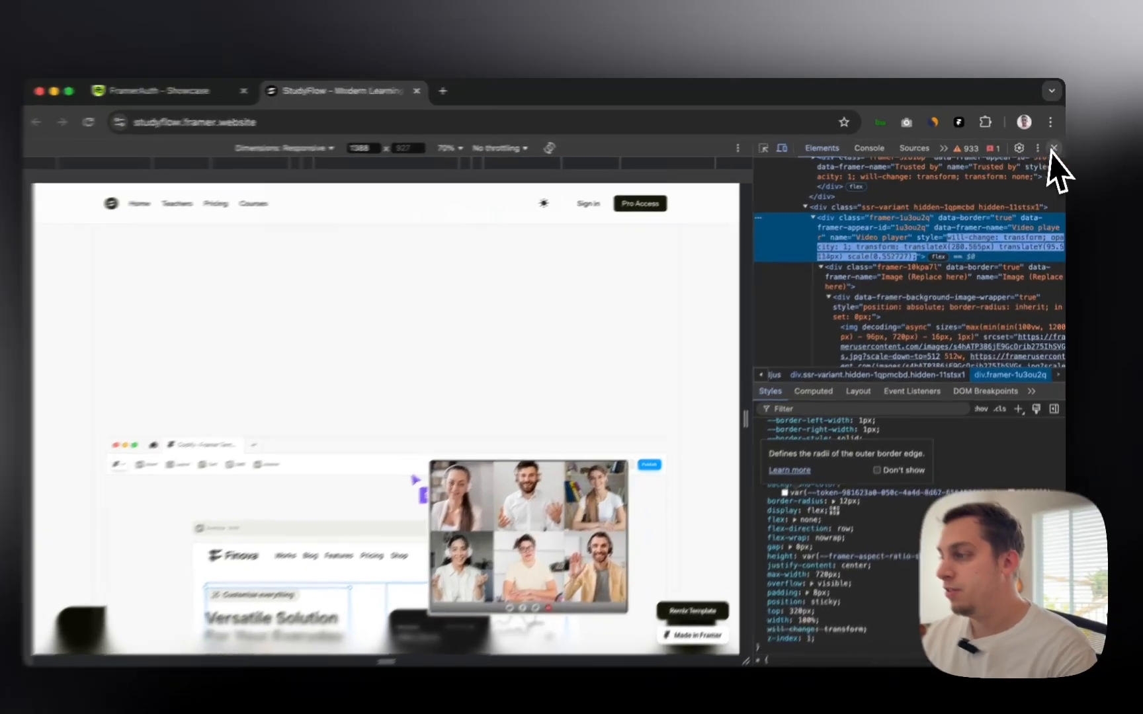
# - Close the developer tools and examine in the full-width page where the video-call image sticks and where it lands
pyautogui.click(1054, 144)
pyautogui.scroll(6, 538, 365)
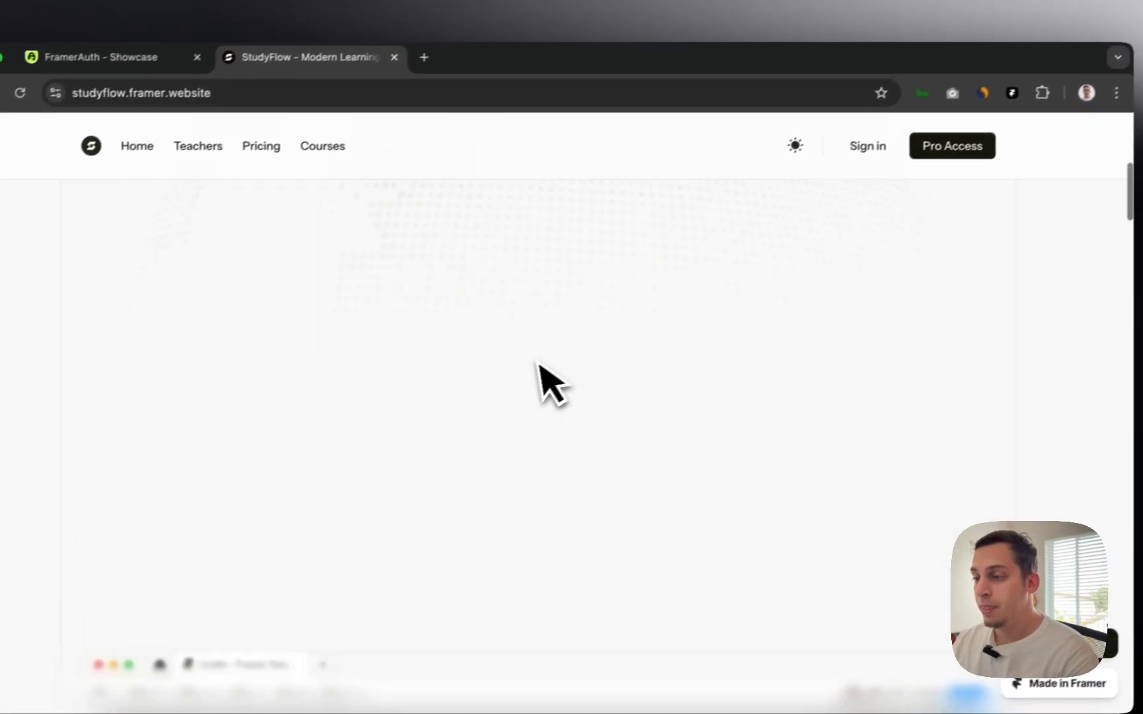
pyautogui.scroll(-1, 550, 357)
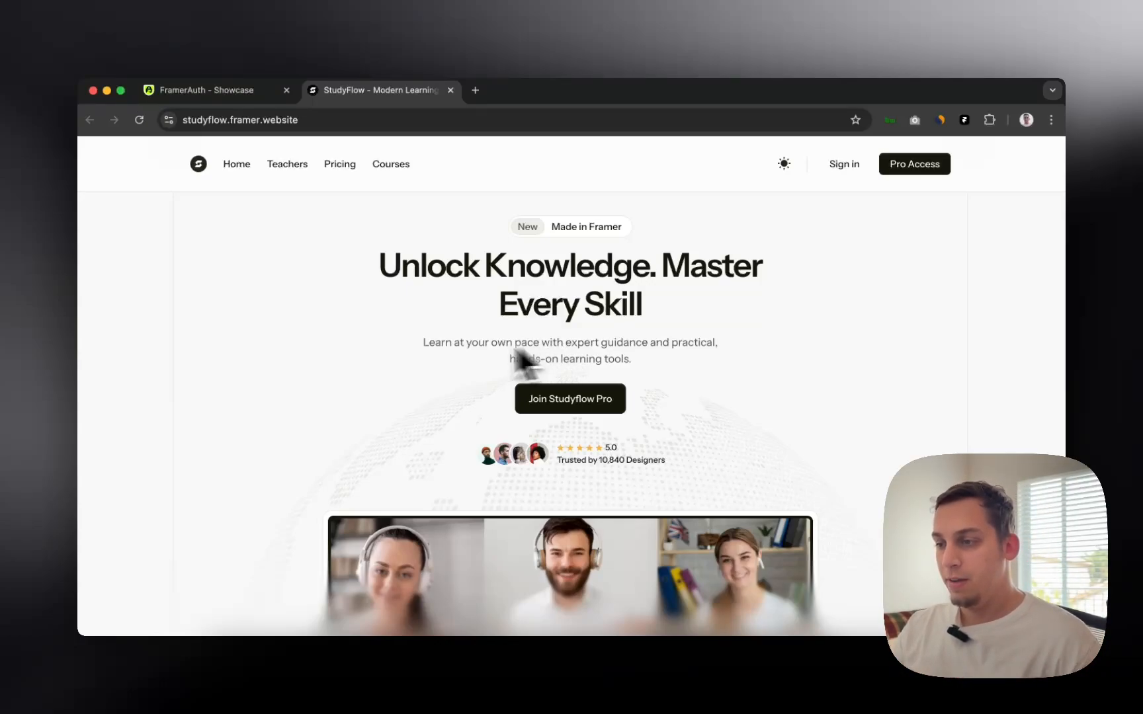
pyautogui.scroll(-5, 369, 361)
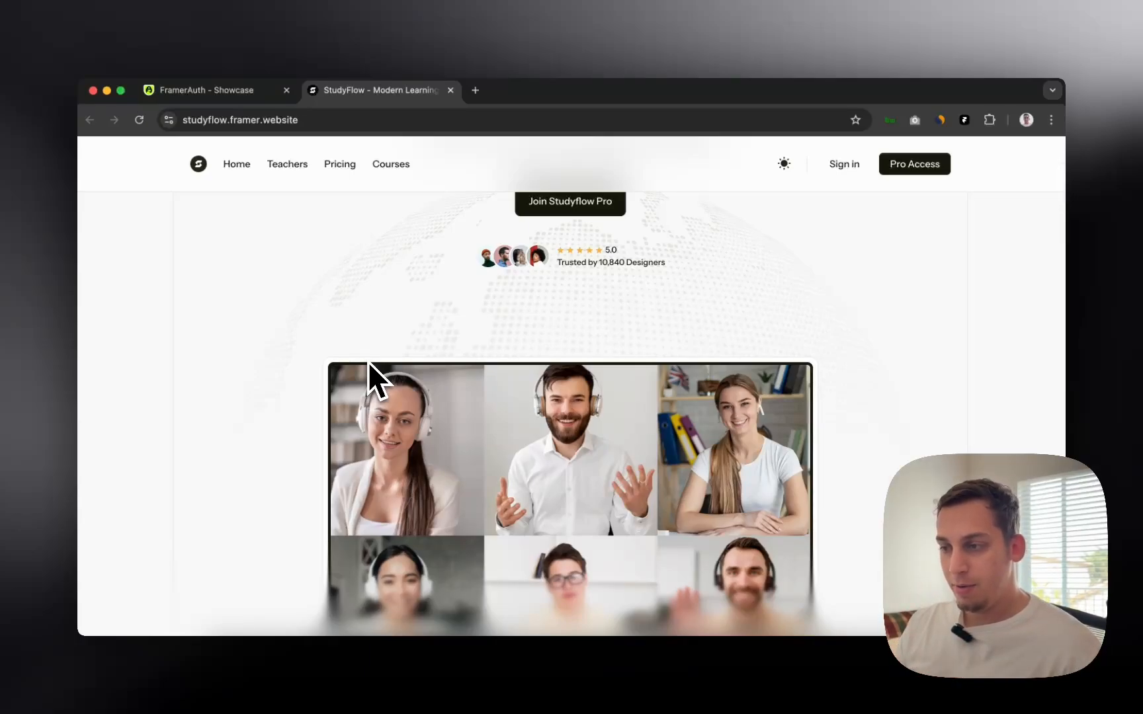
pyautogui.scroll(3, 367, 362)
pyautogui.scroll(-5, 368, 360)
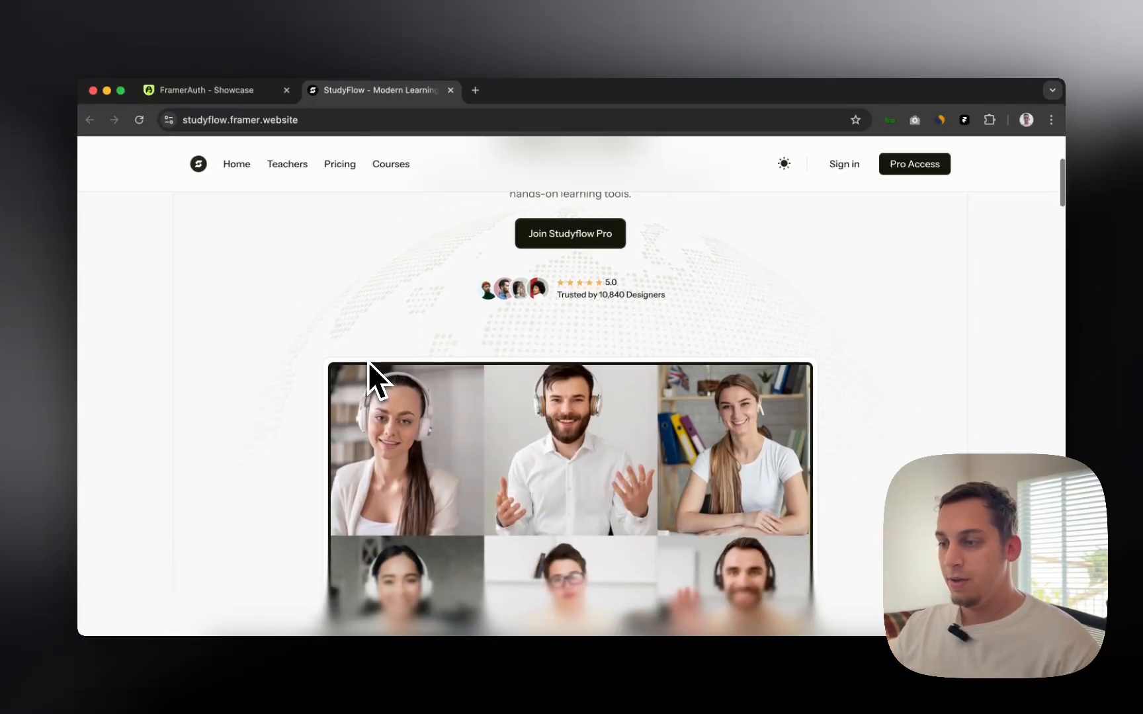
pyautogui.scroll(-5, 368, 361)
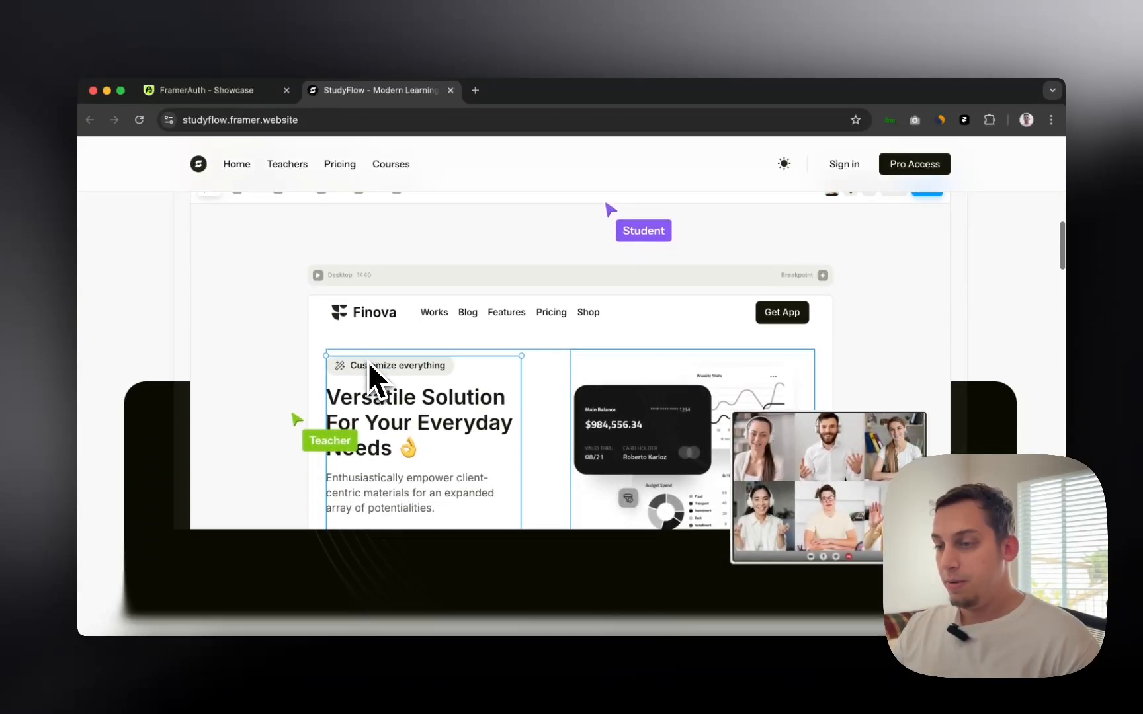
pyautogui.scroll(5, 368, 362)
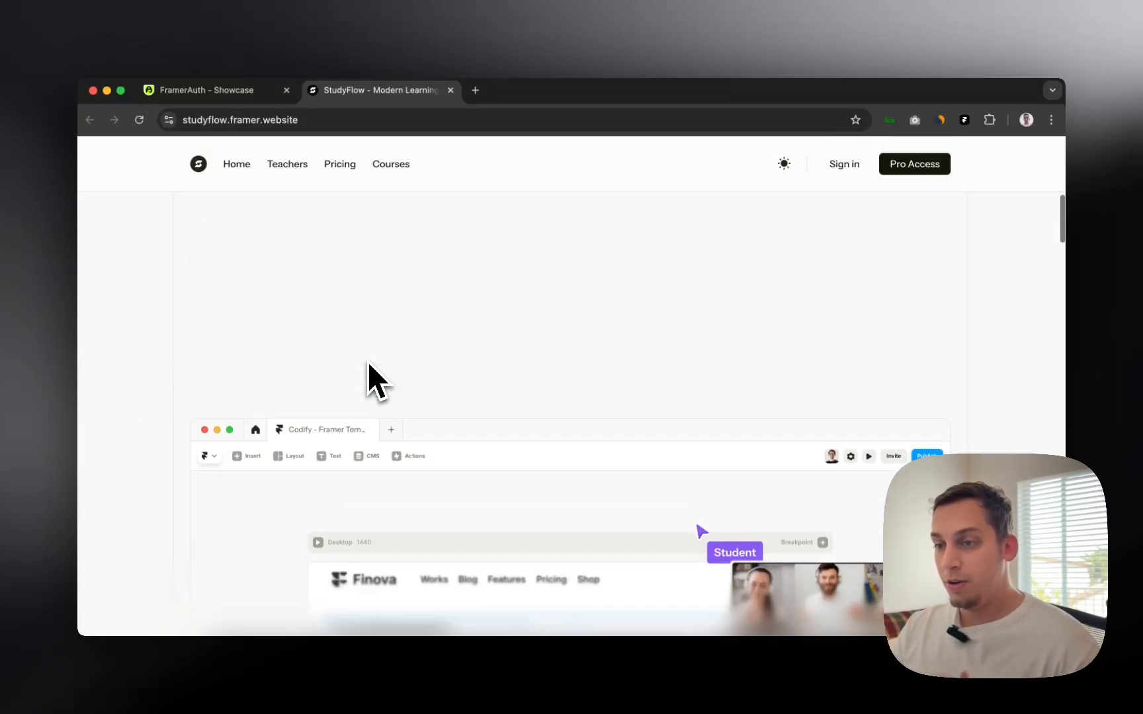
pyautogui.scroll(4, 368, 361)
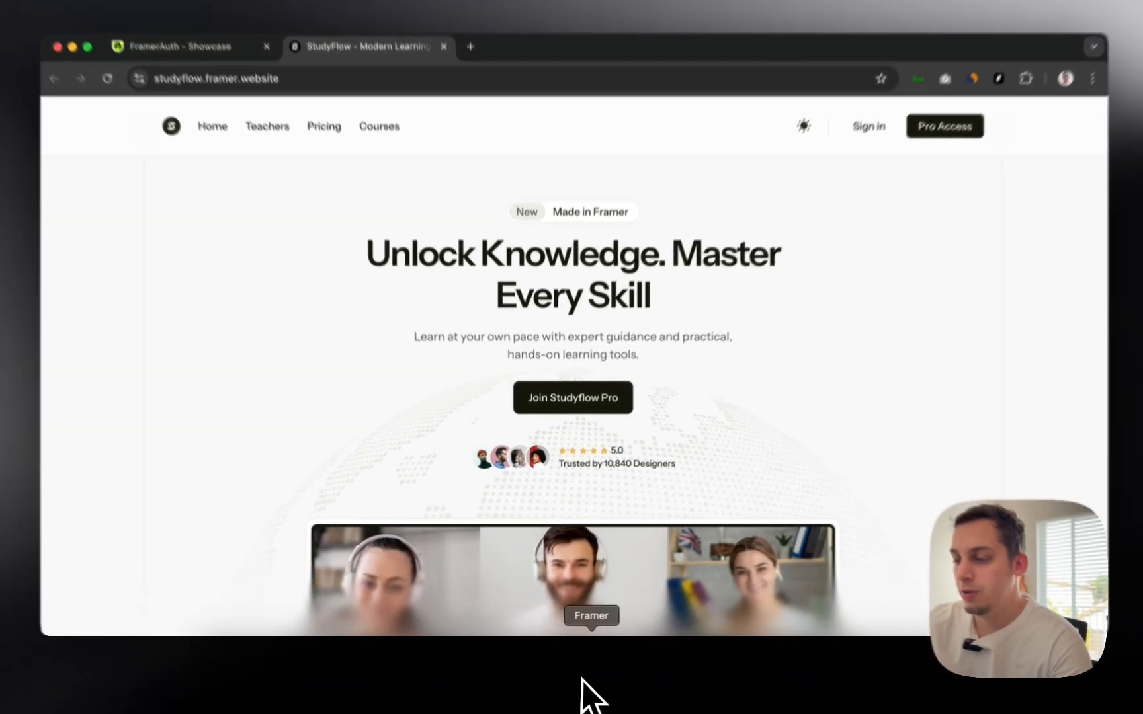
# - Switch to the Framer project and add Tablet and Phone breakpoints beside the Desktop 1200 breakpoint on the Home page
pyautogui.click(587, 695)
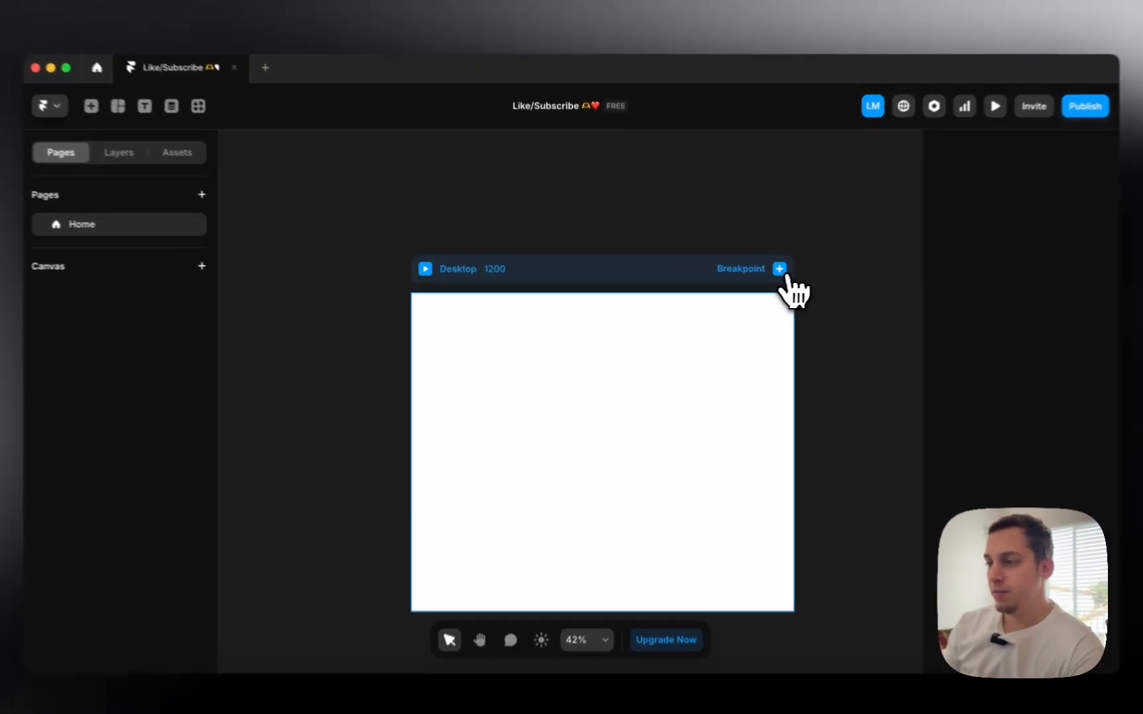
pyautogui.click(759, 271)
pyautogui.click(780, 299)
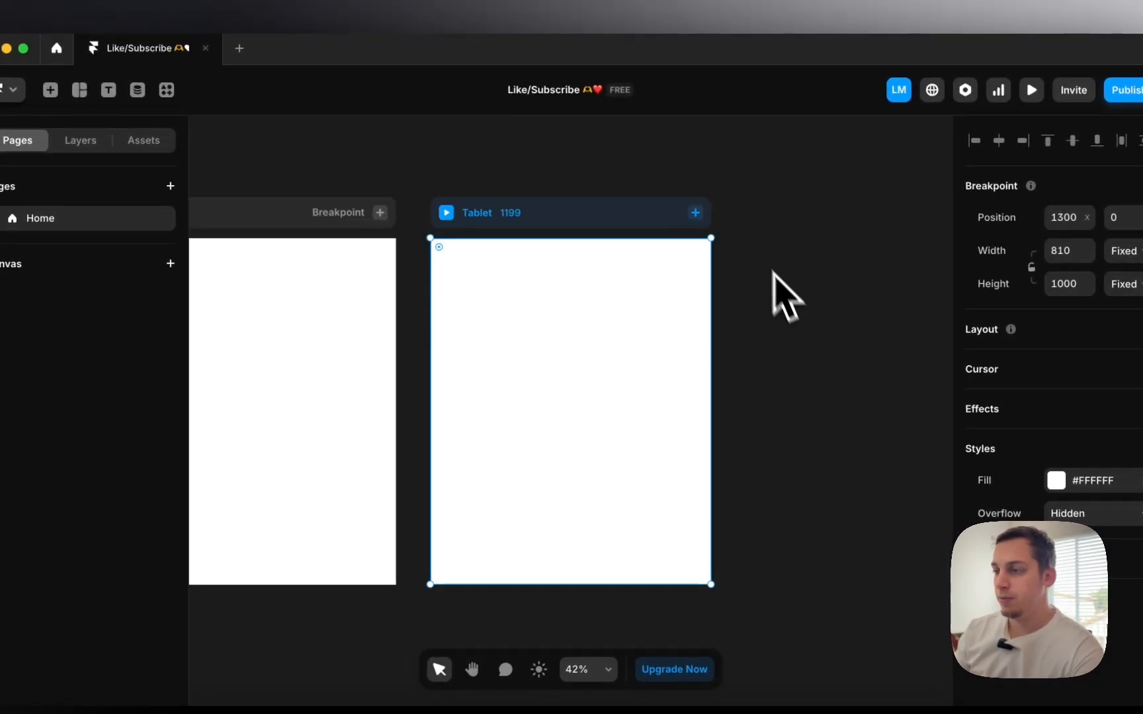
pyautogui.click(701, 249)
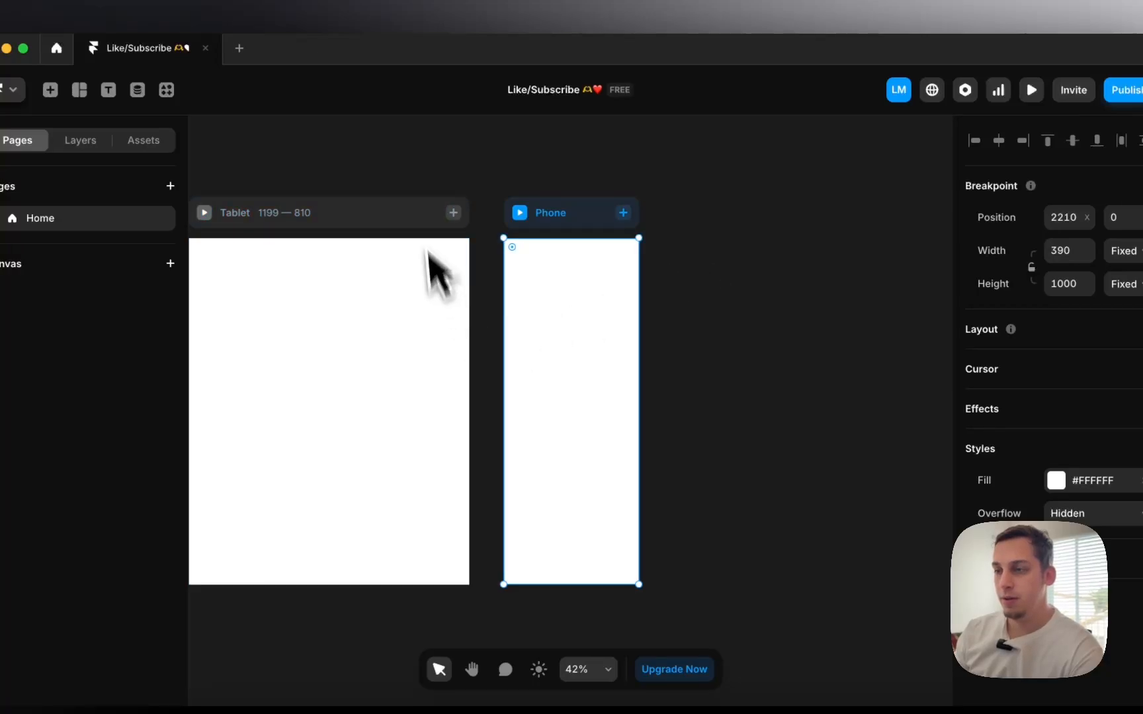
pyautogui.click(425, 175)
pyautogui.hscroll(-6, 425, 174)
pyautogui.scroll(-4, 425, 175)
pyautogui.scroll(1, 375, 344)
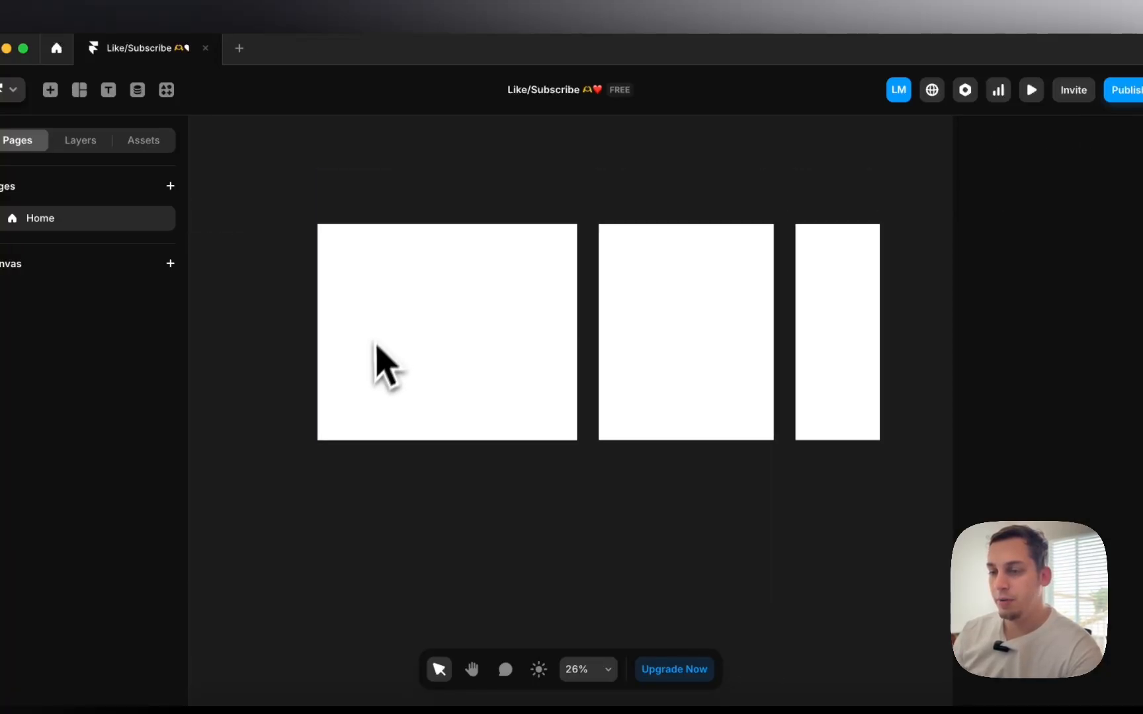
pyautogui.scroll(1, 375, 344)
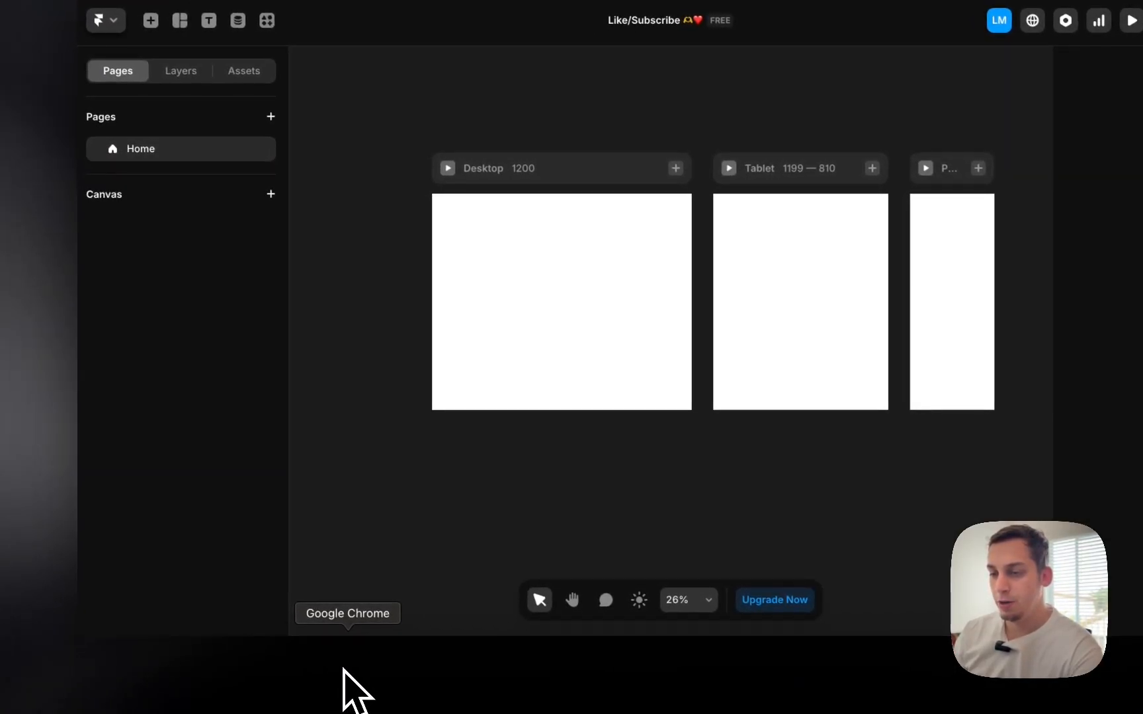
# - Switch to Chrome, capture the StudyFlow hero section as a screenshot, and place it on the Framer canvas left of the Desktop breakpoint
pyautogui.click(349, 688)
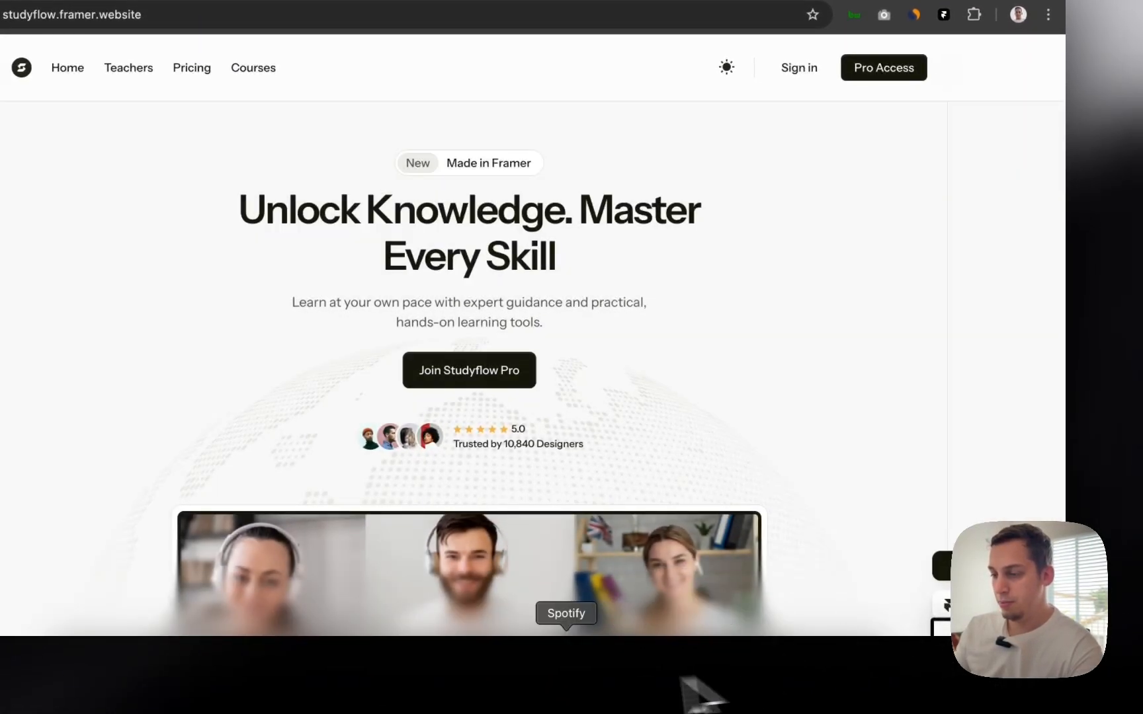
pyautogui.click(512, 681)
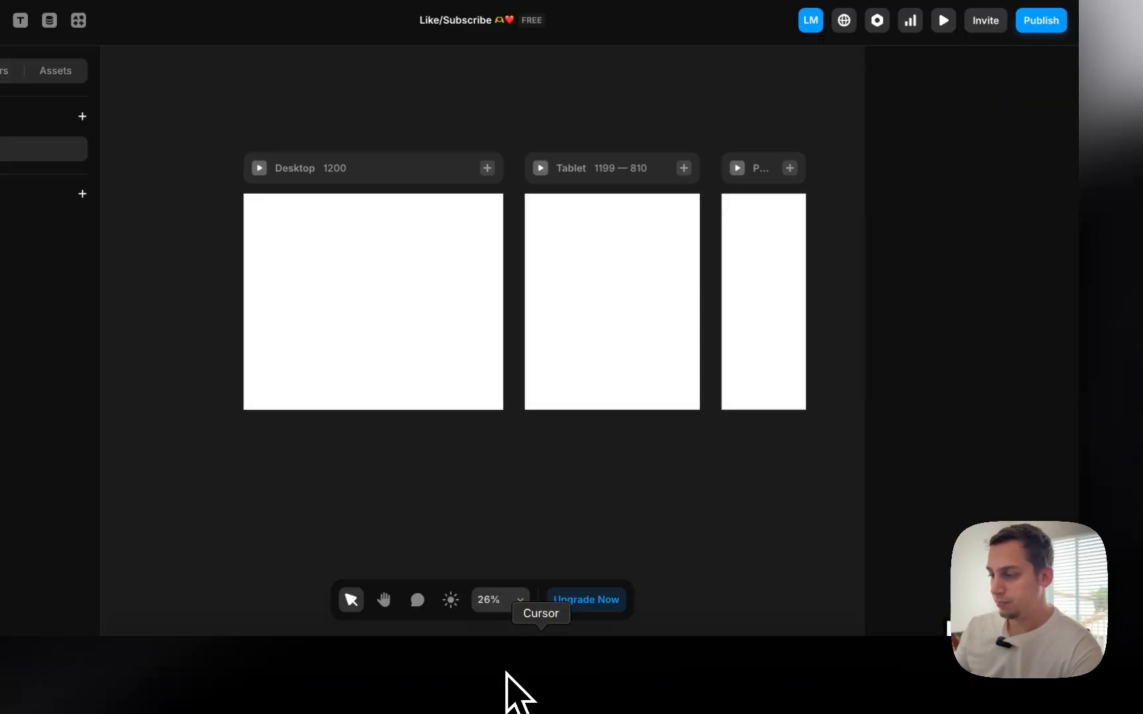
pyautogui.moveTo(663, 576); pyautogui.dragTo(288, 467)
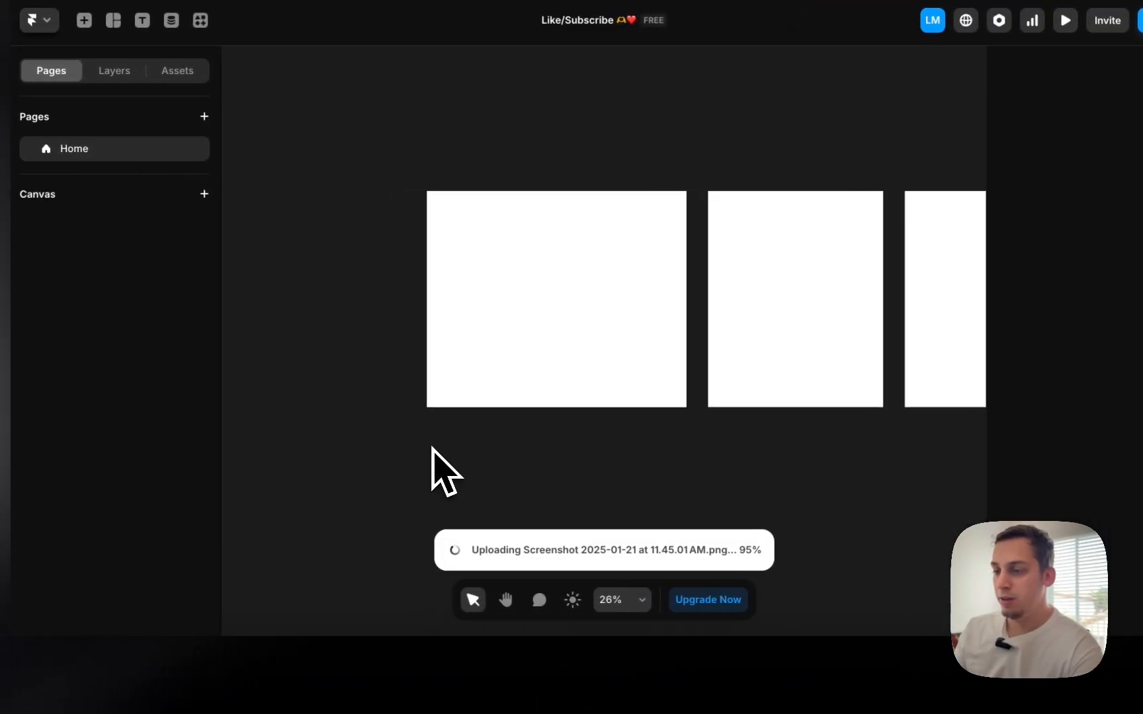
pyautogui.moveTo(550, 466); pyautogui.dragTo(329, 285)
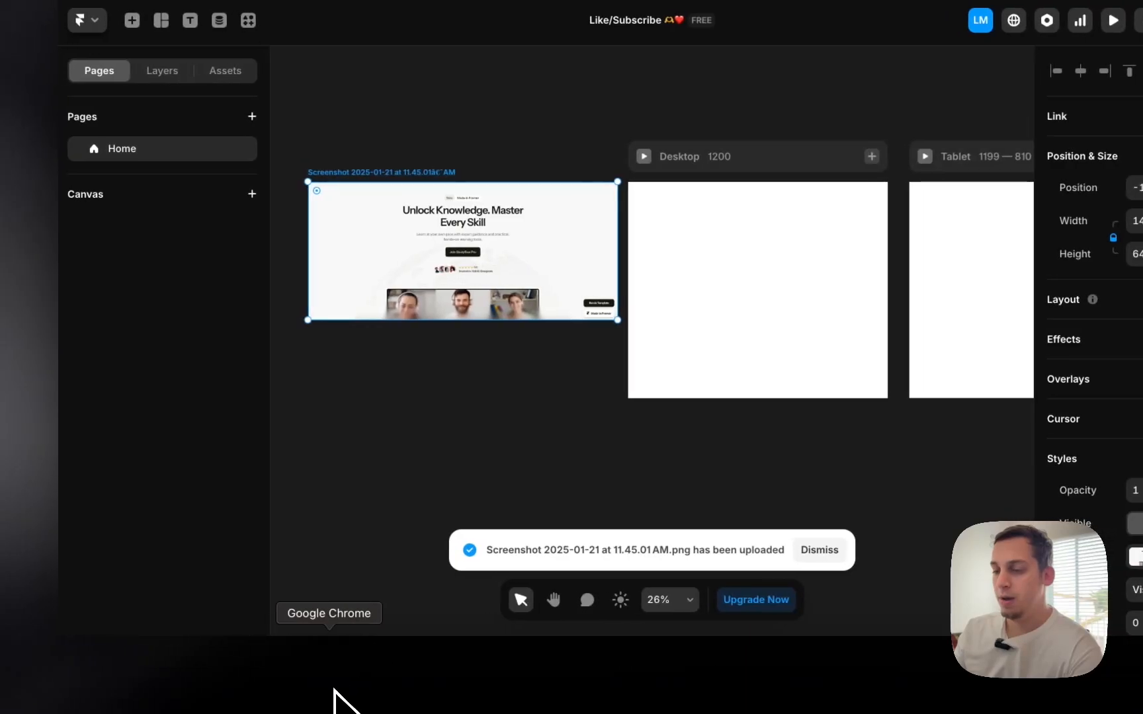
# - Capture a second StudyFlow screenshot in Chrome with the video-call image further up, and drop it on the Framer canvas below the first
pyautogui.click(291, 692)
pyautogui.scroll(-3, 466, 506)
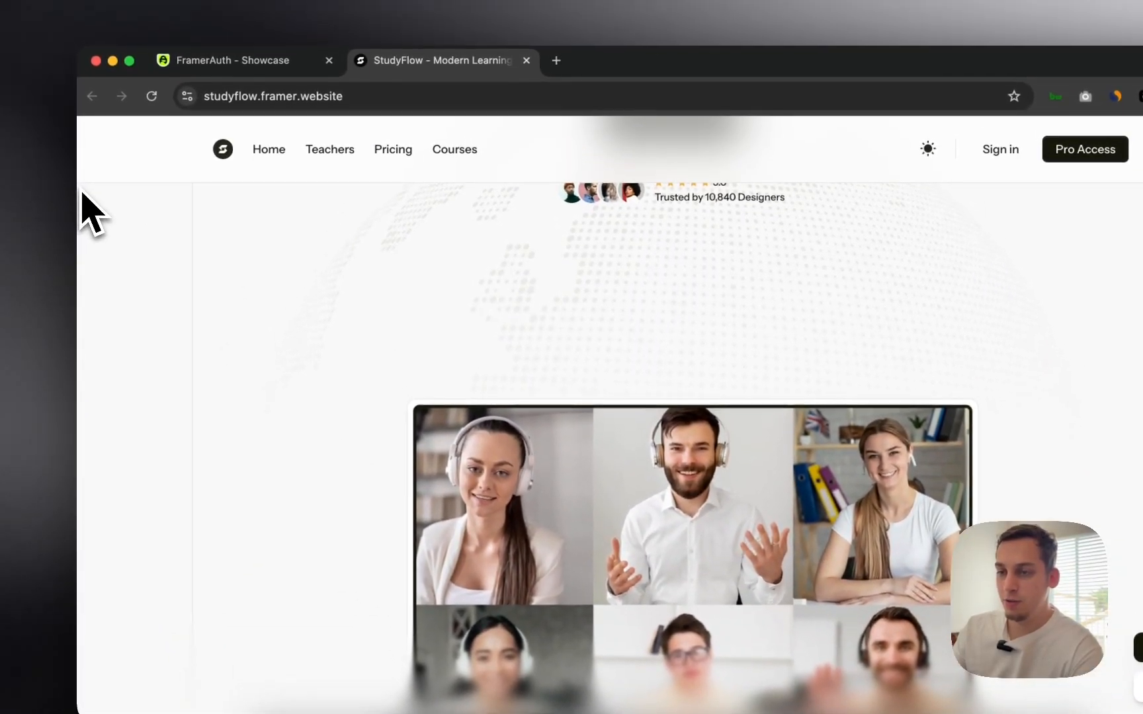
pyautogui.press('super+shift+4')
pyautogui.moveTo(64, 104); pyautogui.dragTo(1091, 617)
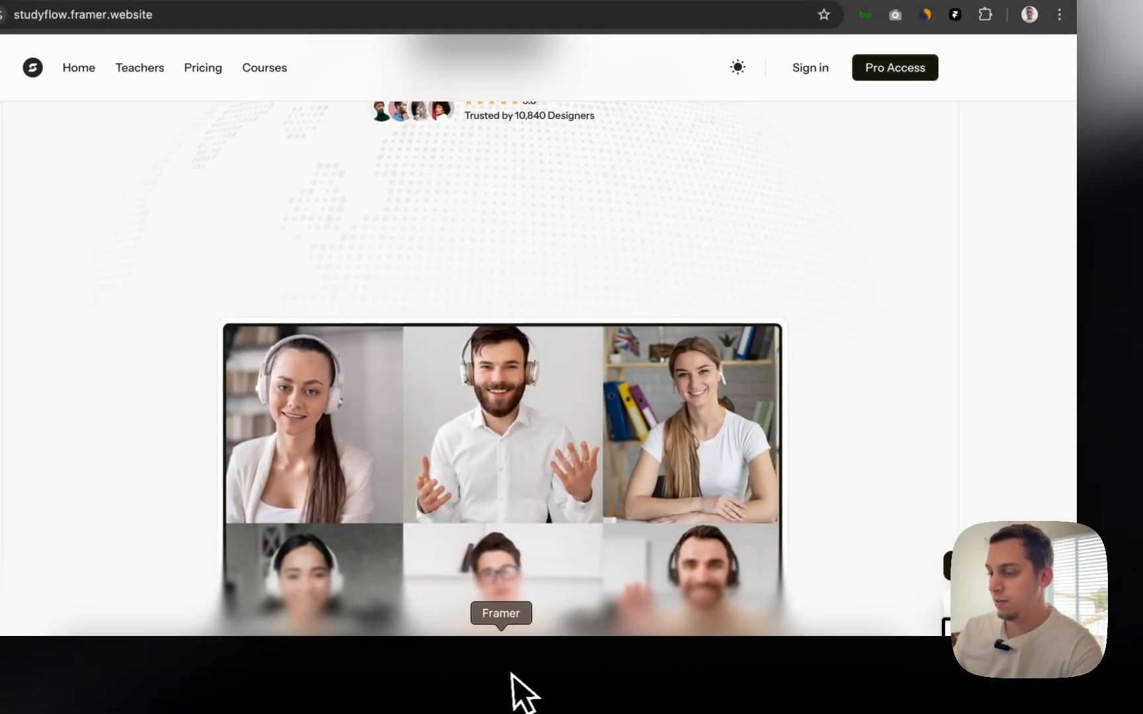
pyautogui.click(511, 674)
pyautogui.moveTo(977, 640); pyautogui.dragTo(294, 384)
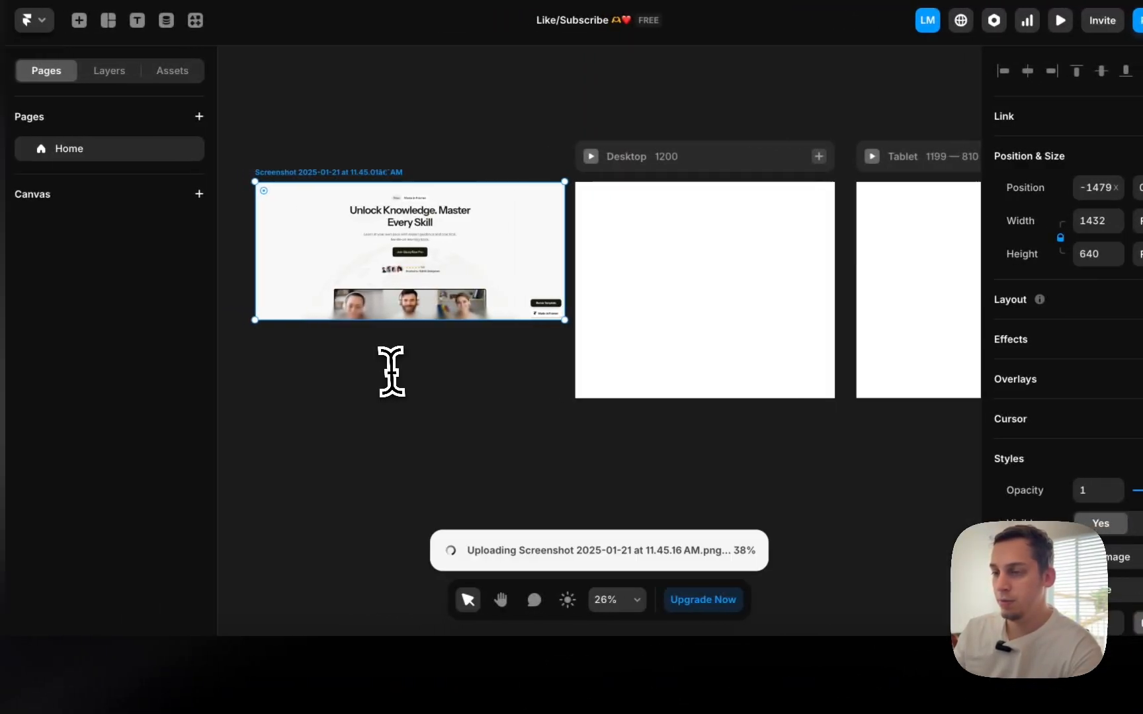
# - Align the second StudyFlow screenshot directly beneath the first one, flush with its left edge
pyautogui.hscroll(-2, 343, 392)
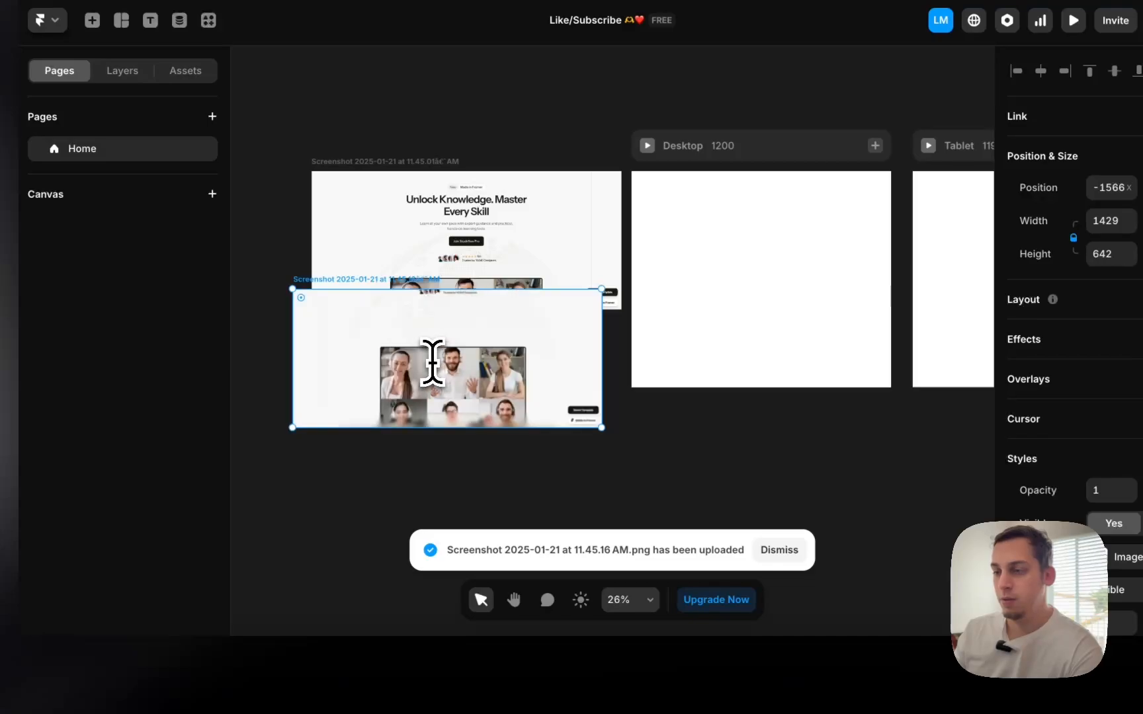
pyautogui.moveTo(437, 354); pyautogui.dragTo(460, 402)
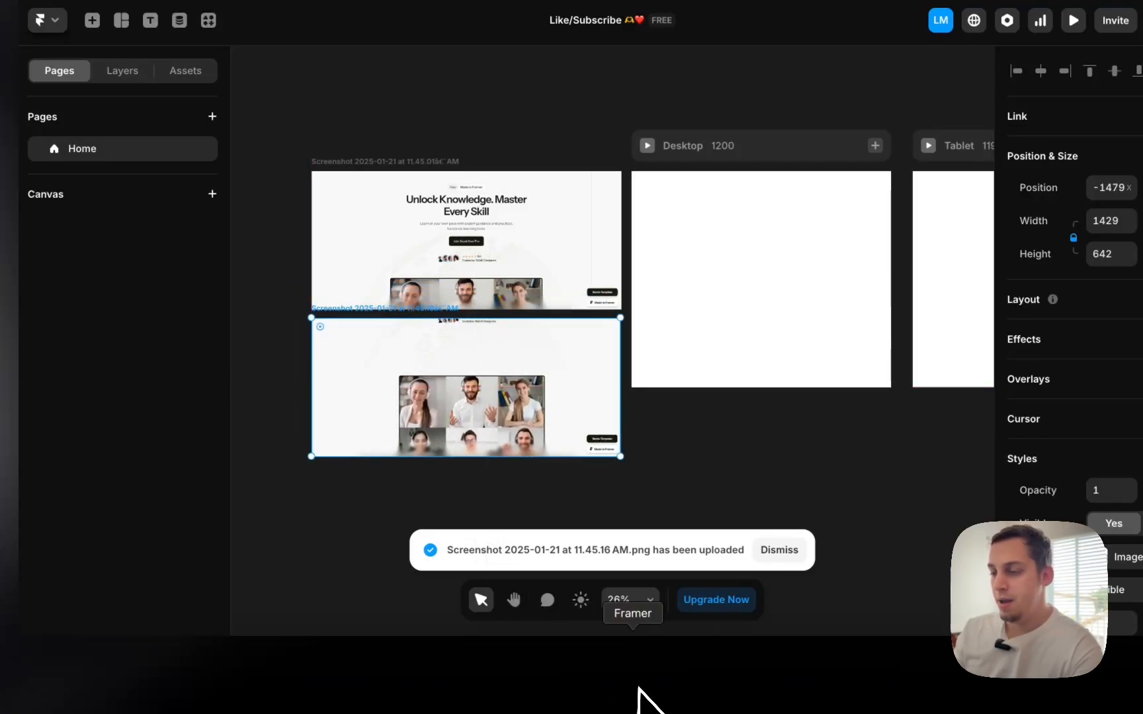
# - Capture the StudyFlow section where the video-call image lands in Chrome at a reduced page zoom, and place it below the second screenshot in Framer
pyautogui.click(317, 695)
pyautogui.scroll(-5, 382, 436)
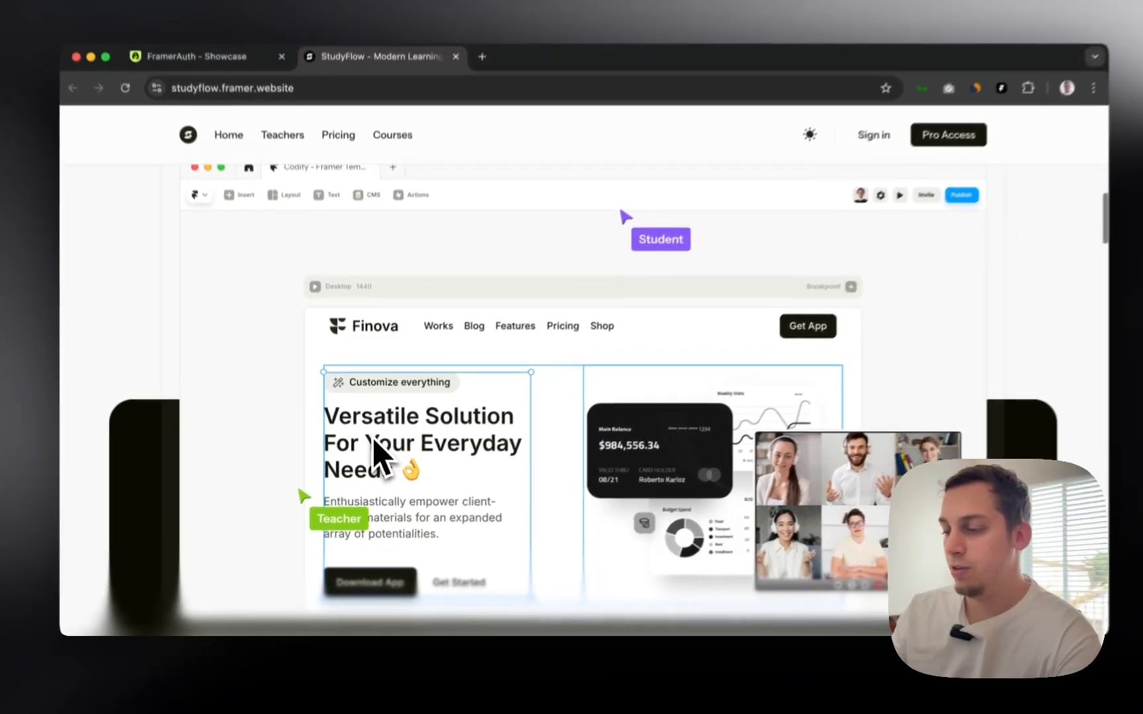
pyautogui.press('super+minus')
pyautogui.press('super+minus')
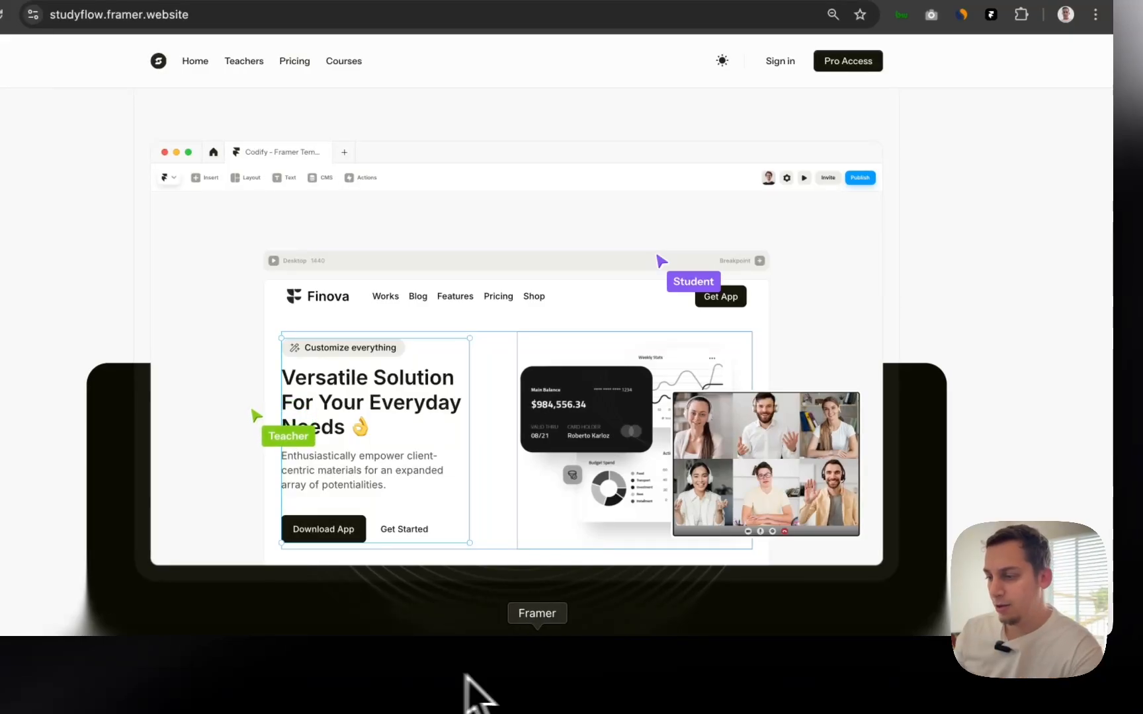
pyautogui.click(522, 684)
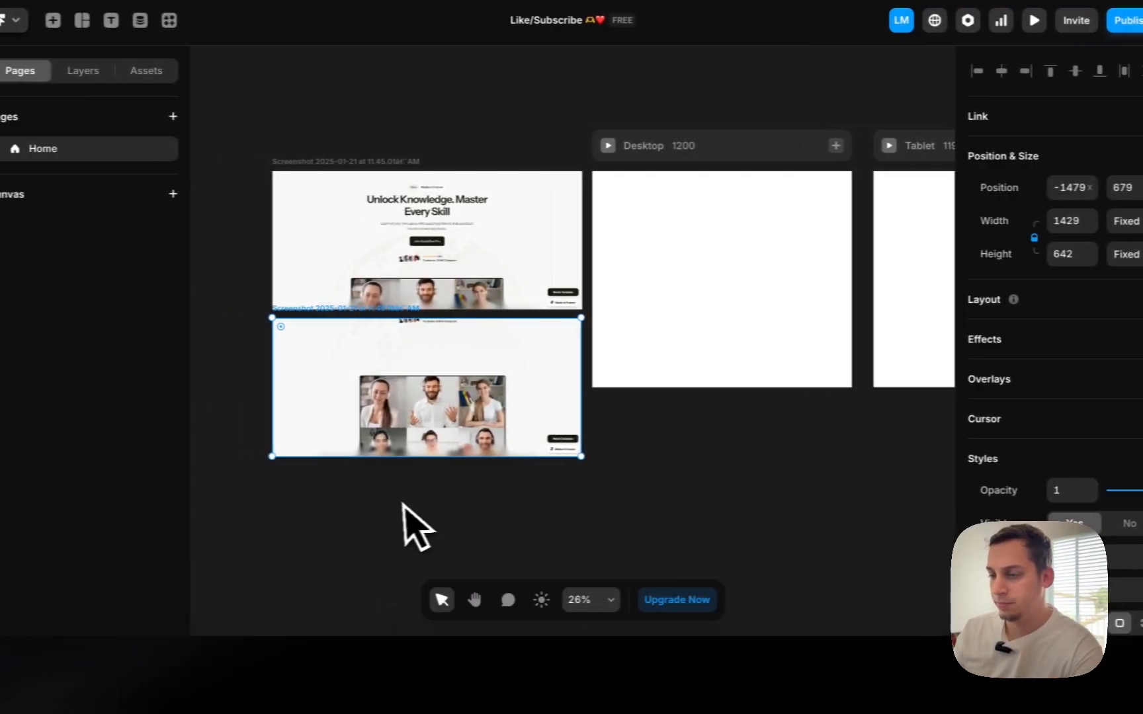
pyautogui.scroll(-1, 424, 506)
pyautogui.moveTo(371, 456); pyautogui.dragTo(358, 486)
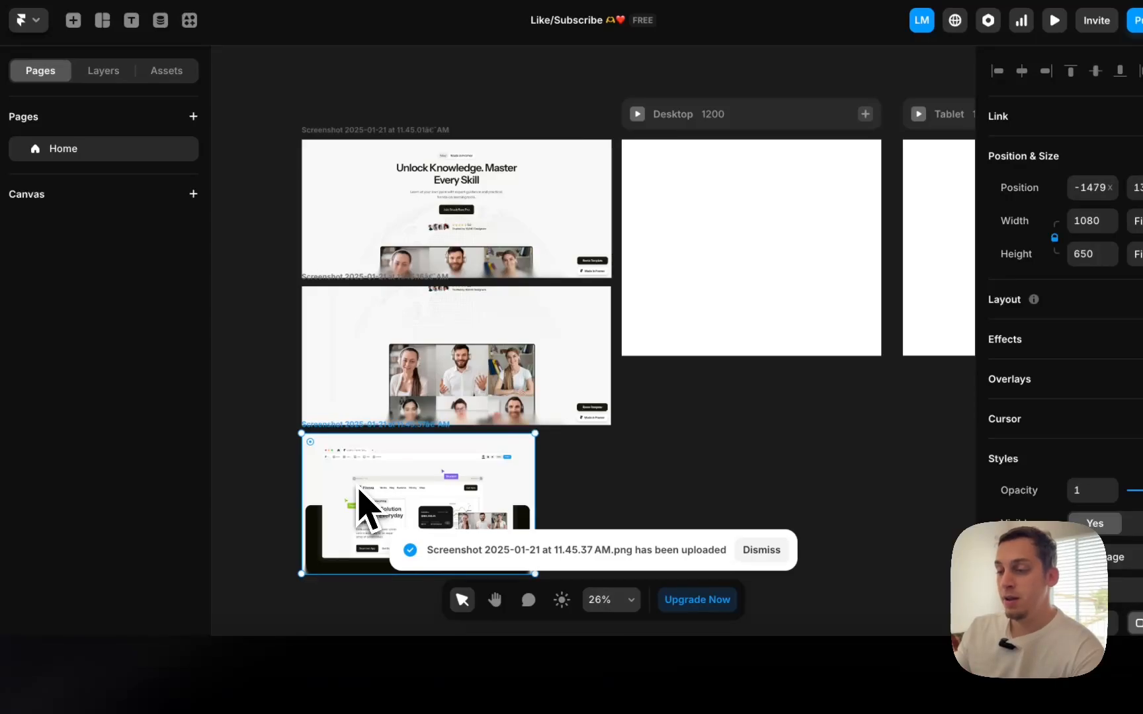
# - Scale the third screenshot to about 1431 px wide to match the others and position it directly beneath the second one
pyautogui.scroll(-3, 384, 508)
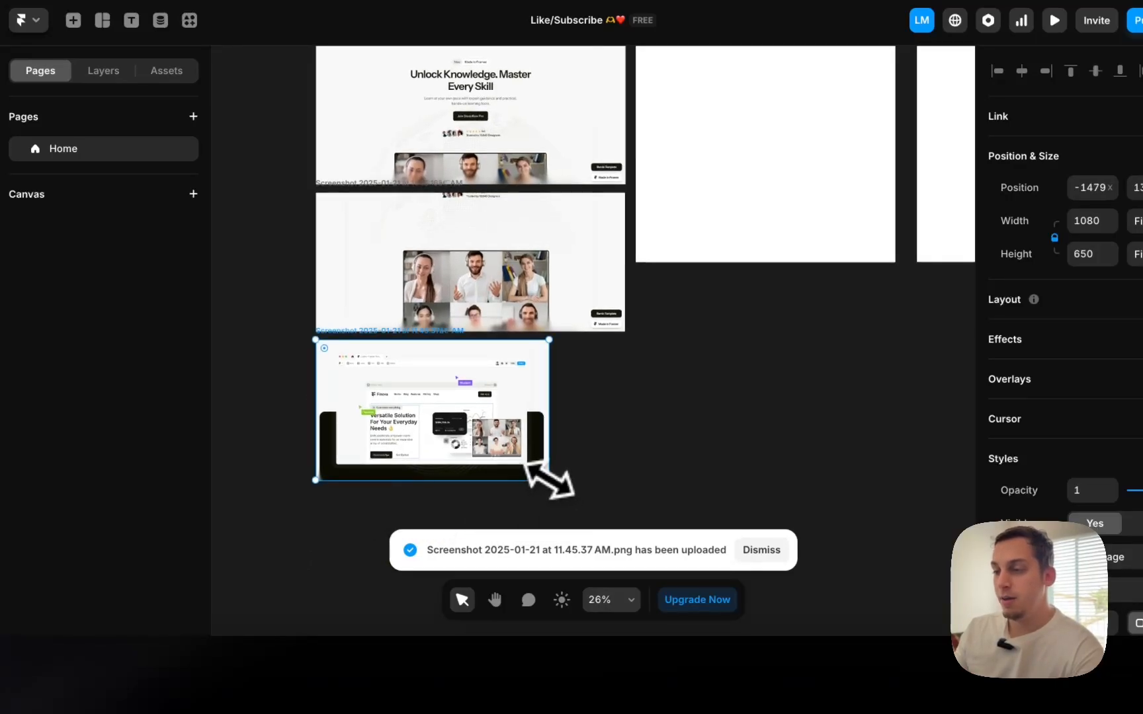
pyautogui.moveTo(549, 480); pyautogui.dragTo(638, 501)
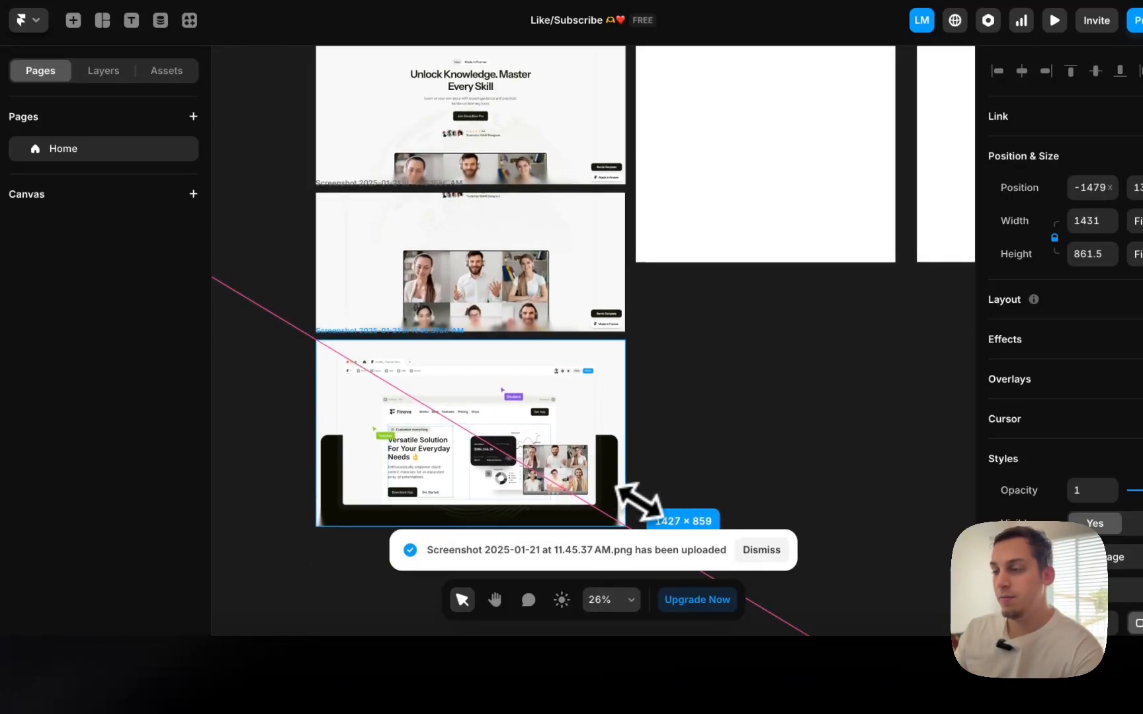
pyautogui.click(668, 462)
pyautogui.scroll(-1, 632, 463)
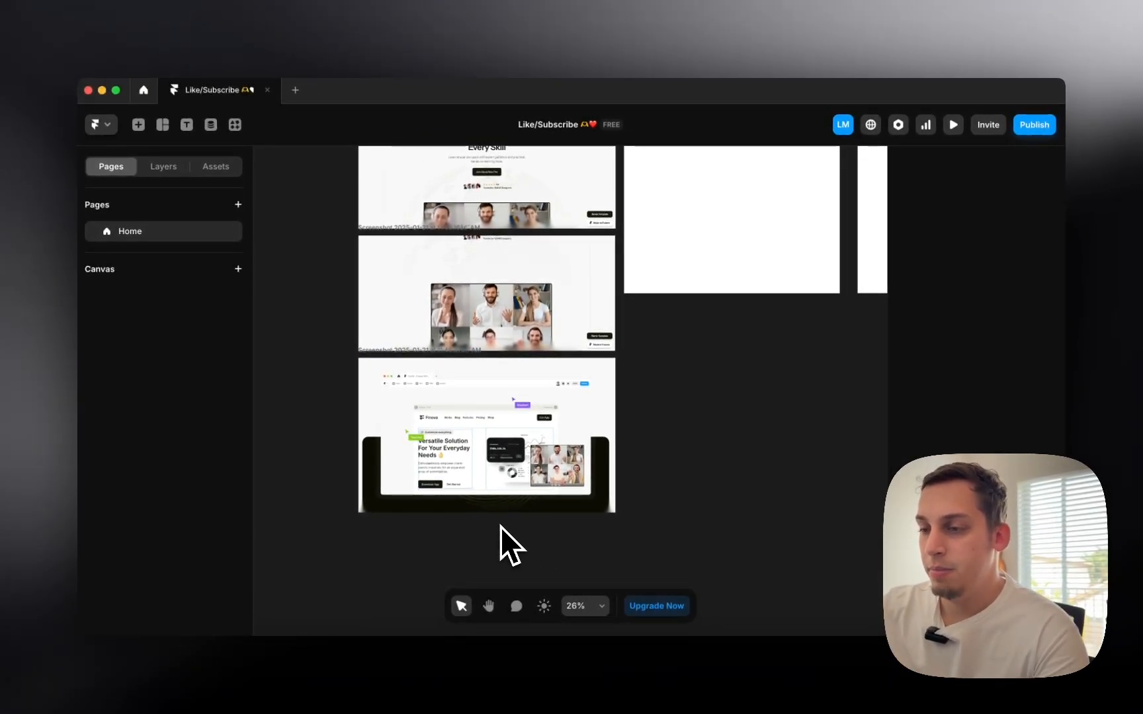
pyautogui.click(509, 506)
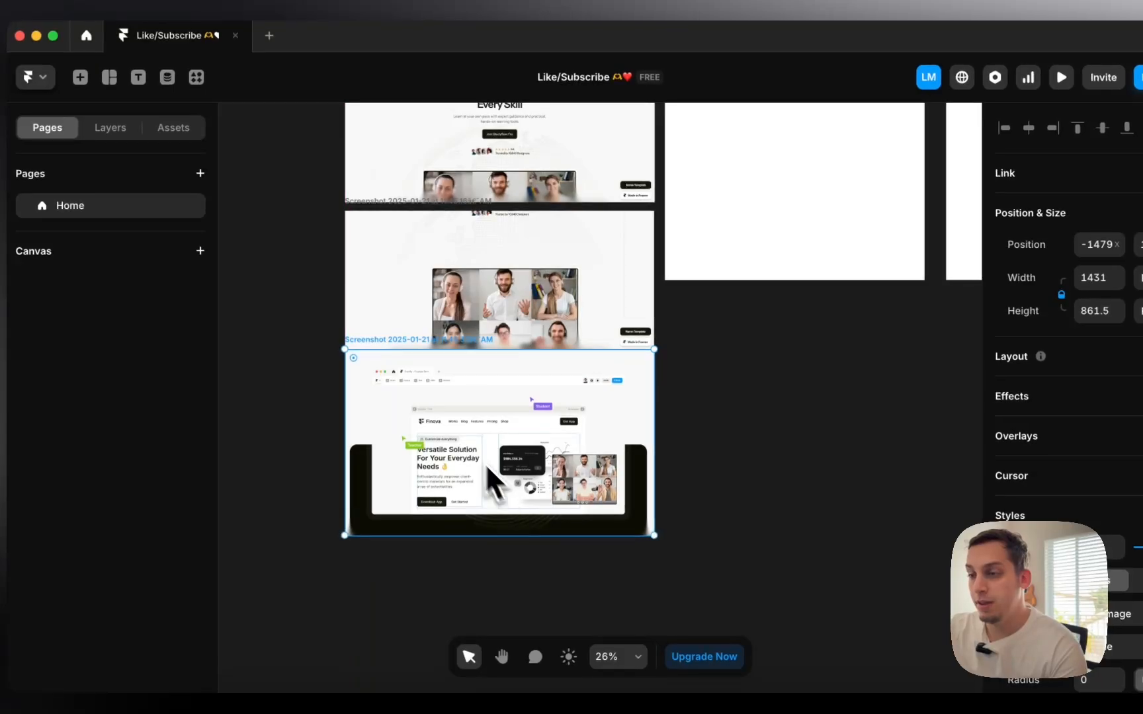
pyautogui.moveTo(479, 456); pyautogui.dragTo(459, 485)
# - Examine the three reference screenshots to follow the video-call image from the hero to its landing spot
pyautogui.scroll(1, 467, 467)
pyautogui.scroll(2, 467, 498)
pyautogui.hscroll(2, 467, 497)
pyautogui.click(668, 365)
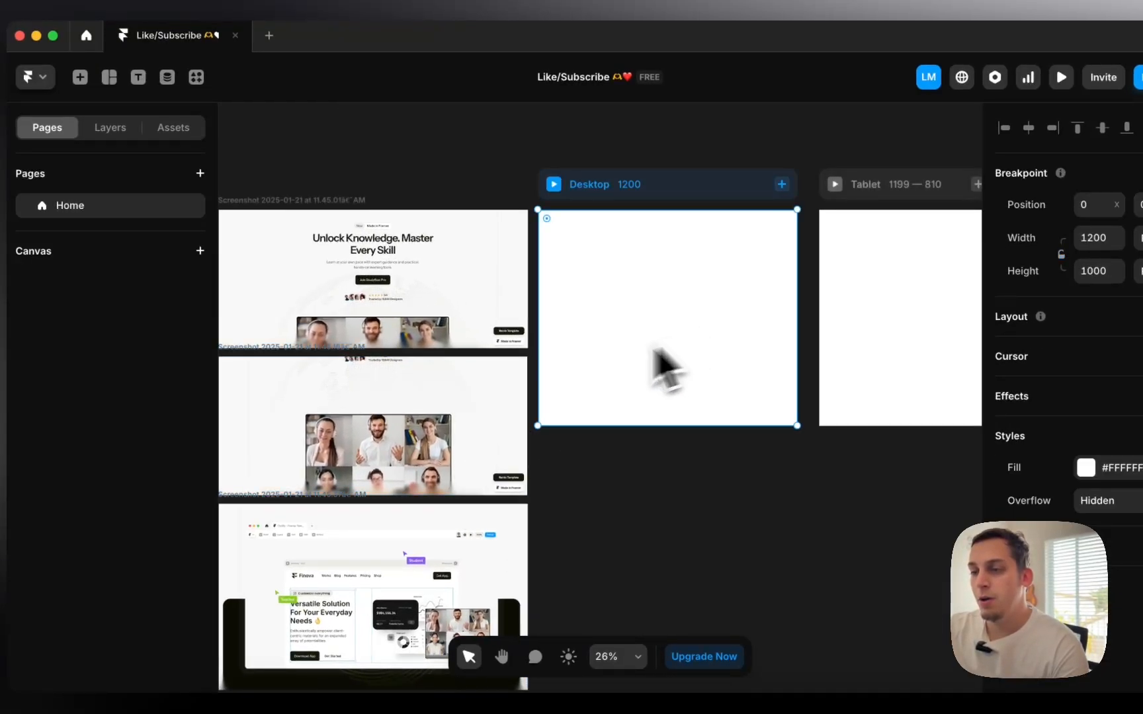
pyautogui.scroll(3, 345, 306)
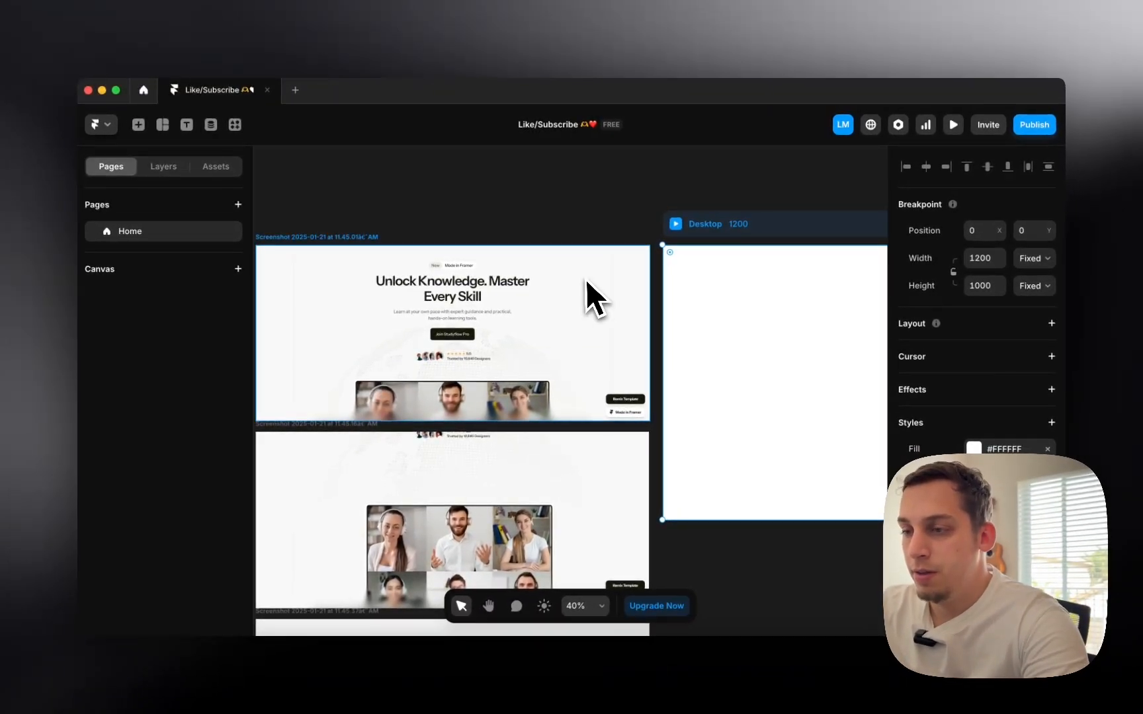
pyautogui.hscroll(-1, 558, 295)
pyautogui.hscroll(-2, 548, 300)
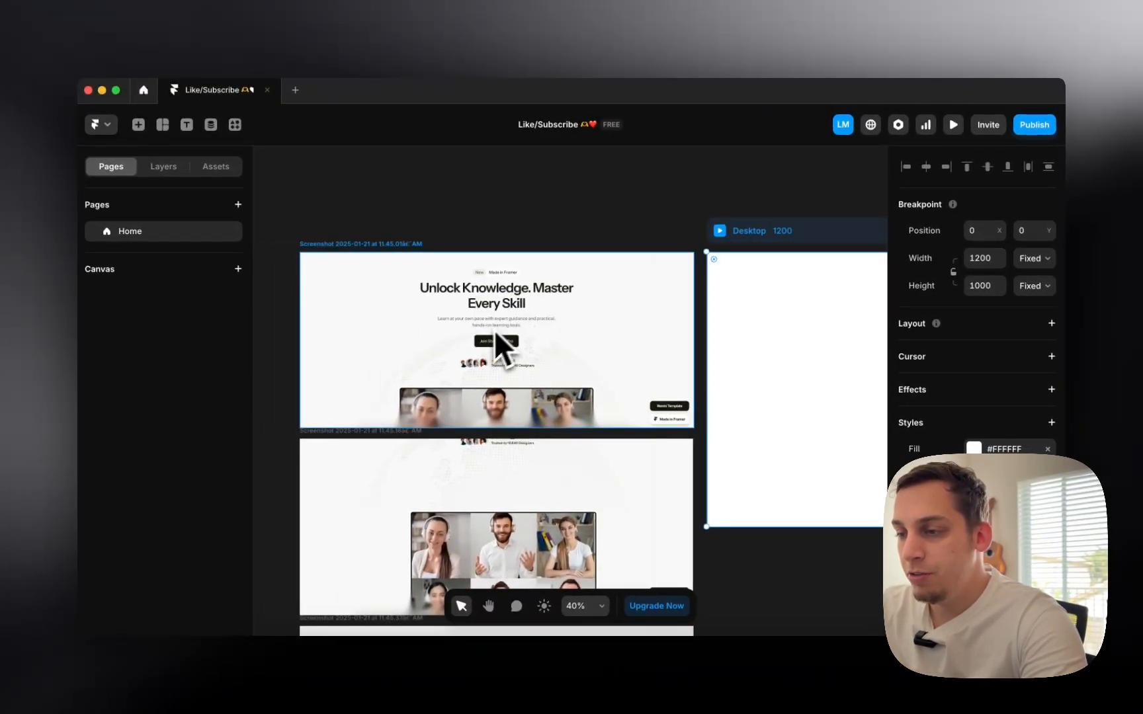
pyautogui.scroll(3, 506, 349)
pyautogui.scroll(5, 515, 321)
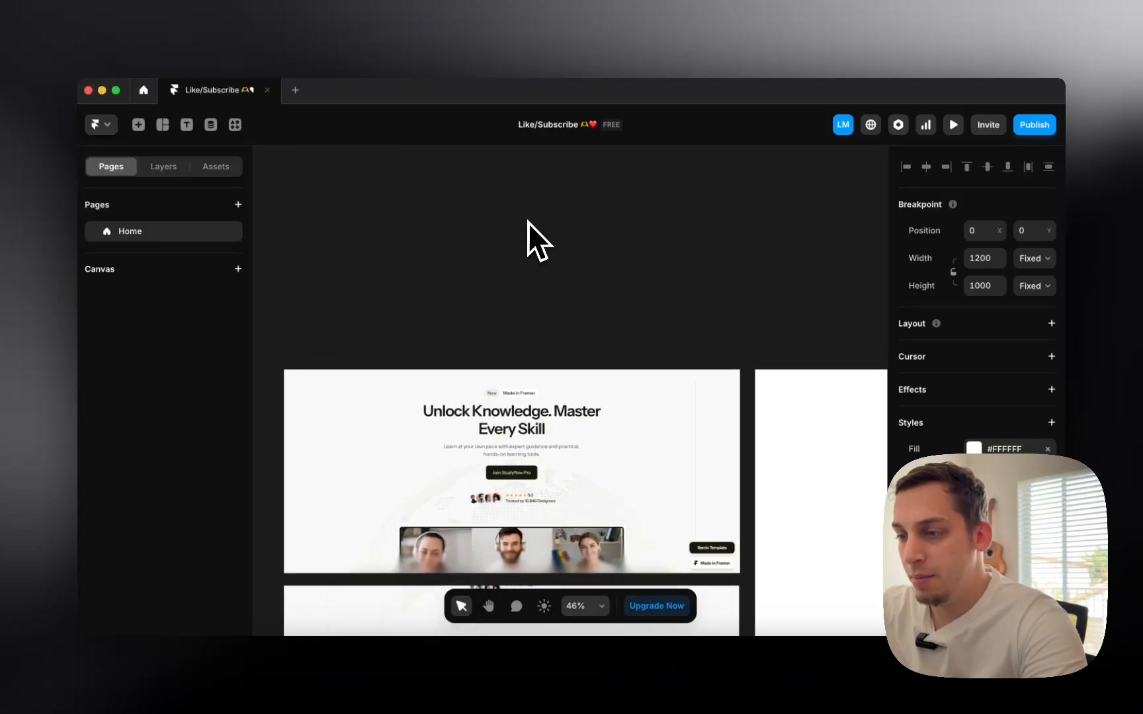
pyautogui.scroll(-3, 490, 483)
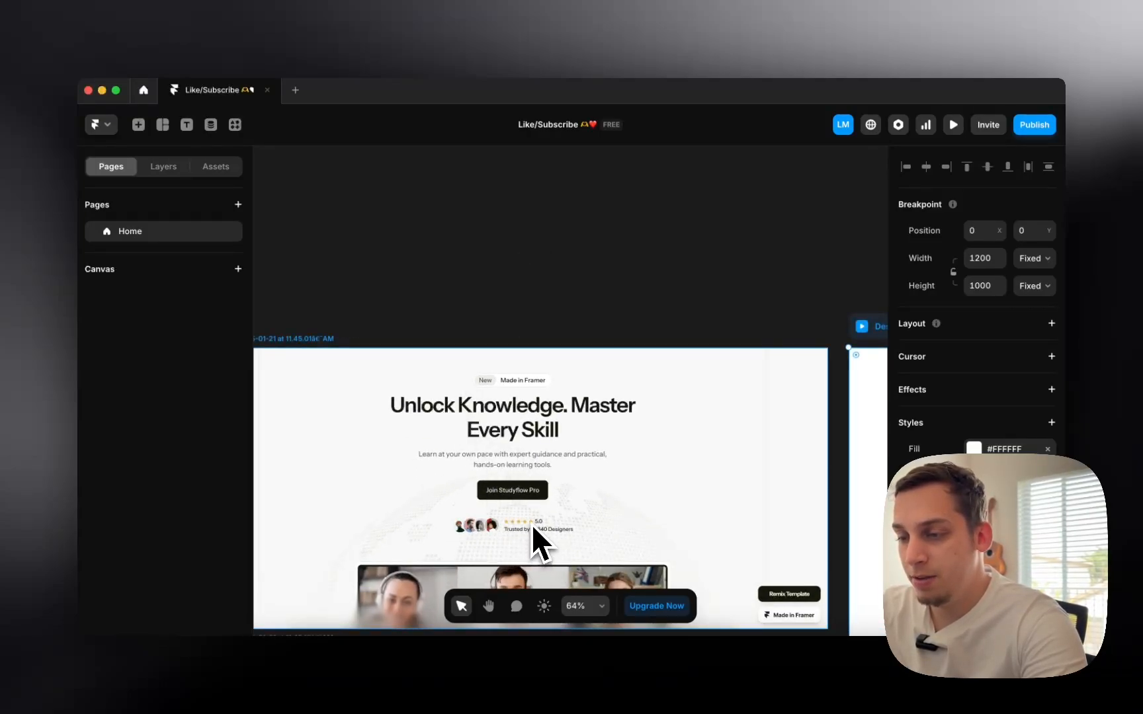
pyautogui.scroll(2, 508, 297)
pyautogui.scroll(-5, 463, 305)
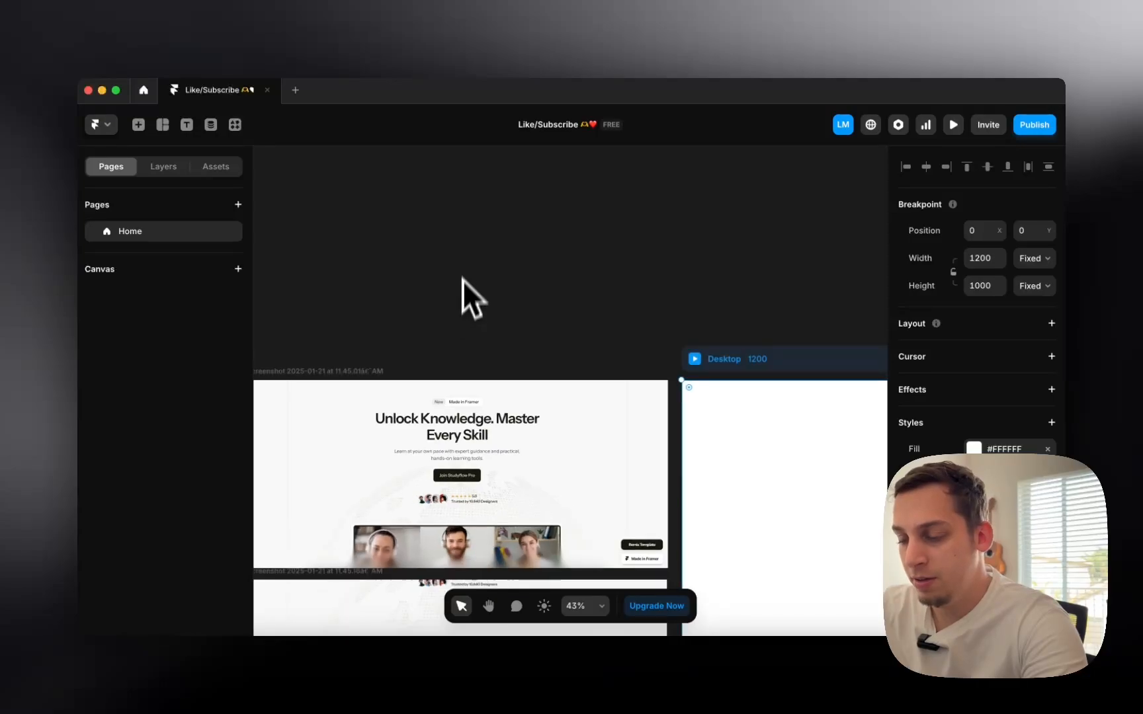
pyautogui.scroll(-4, 447, 382)
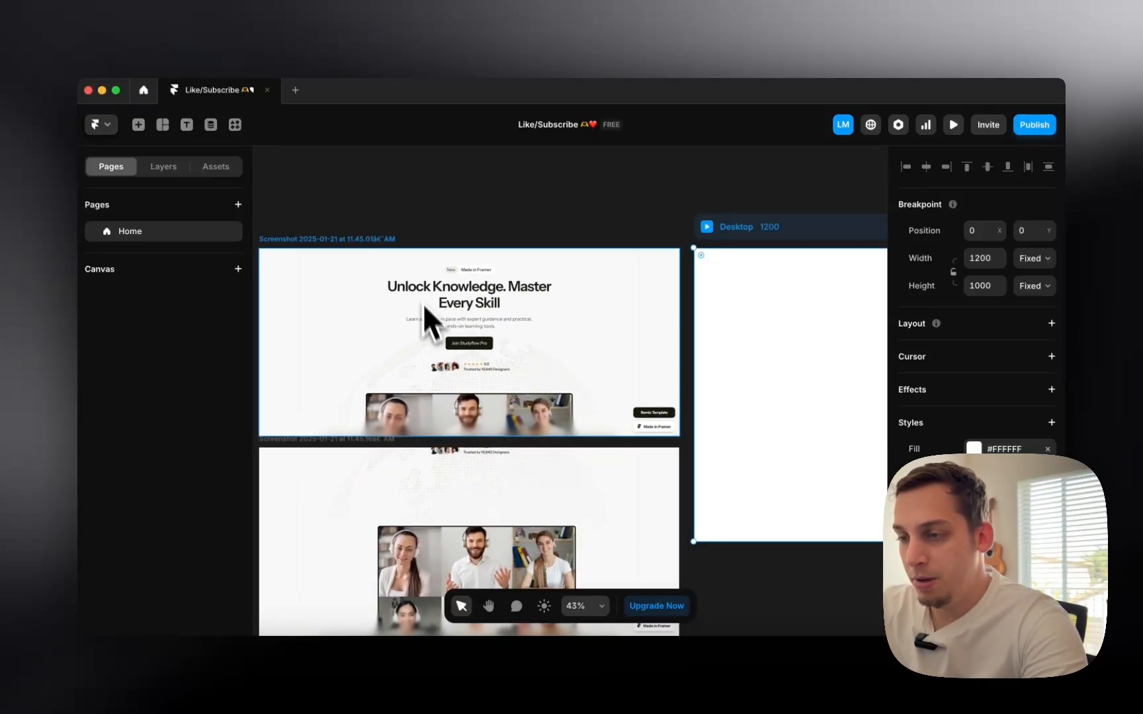
pyautogui.scroll(-10, 485, 488)
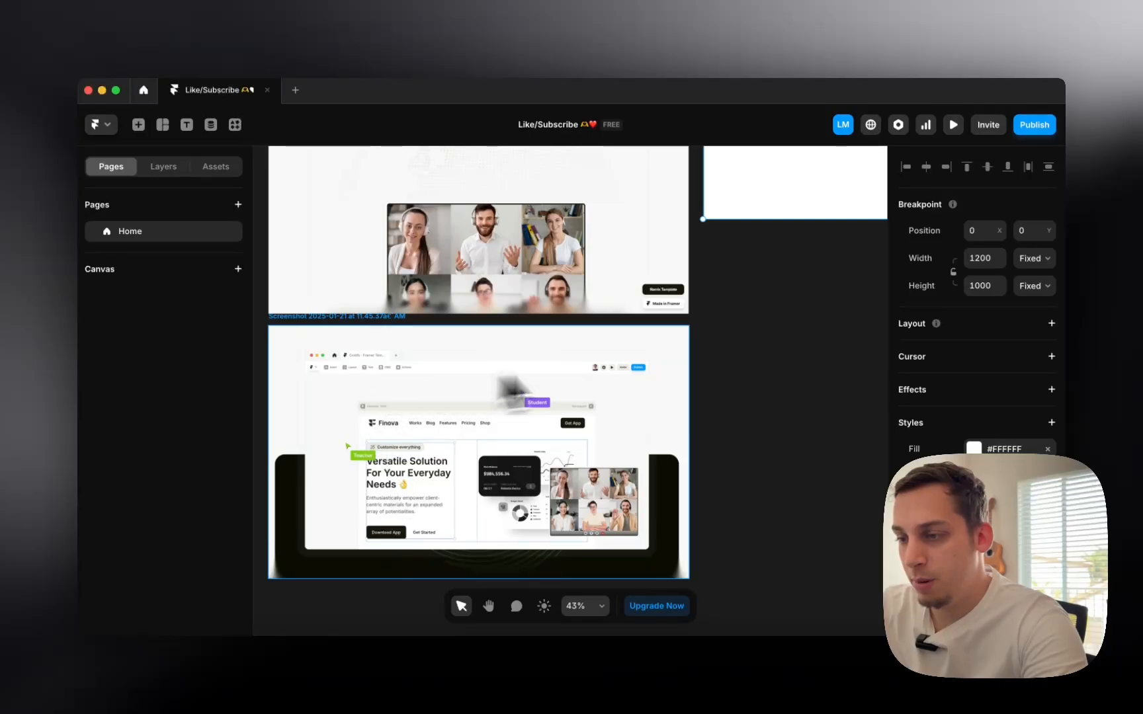
pyautogui.scroll(-6, 378, 519)
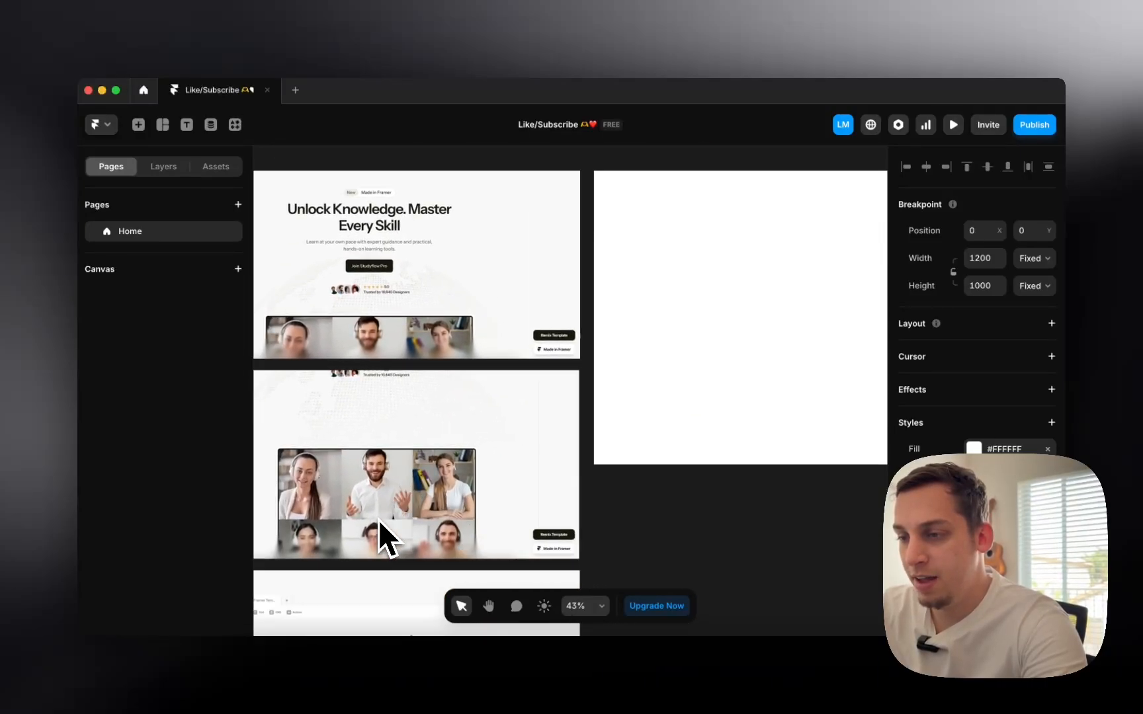
pyautogui.scroll(-1, 376, 526)
pyautogui.click(669, 549)
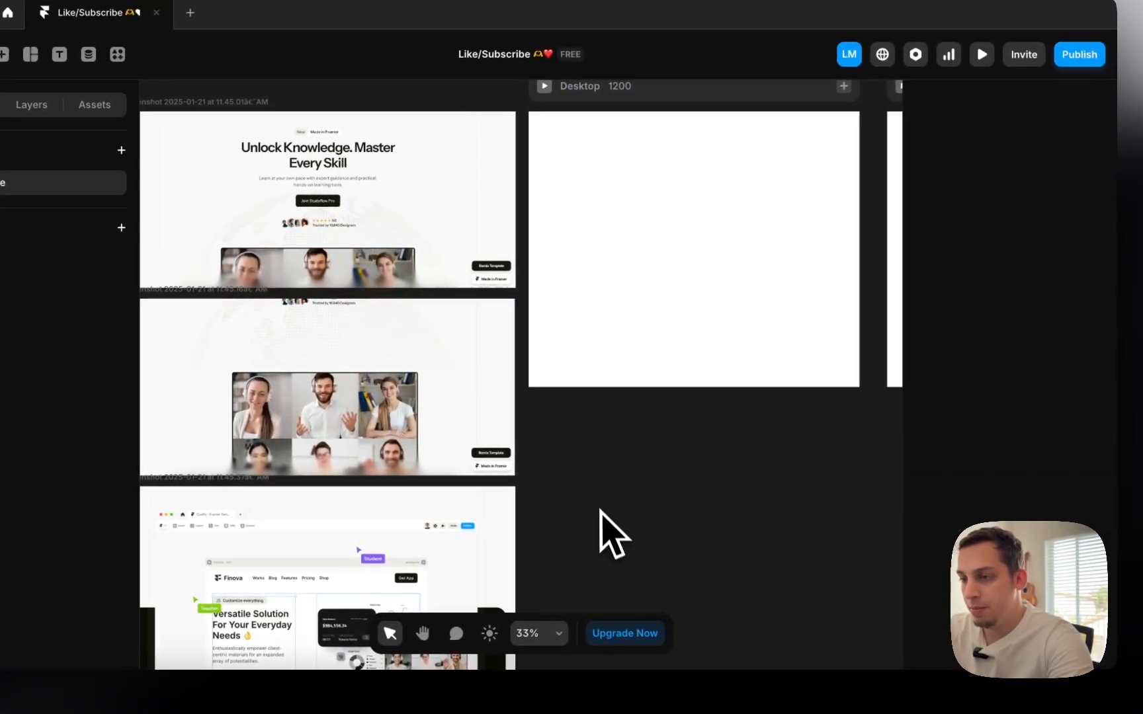
# - Add a "Made in Framer" text and place it horizontally centered on the Desktop breakpoint, 143 px from the top
pyautogui.press('t')
pyautogui.click(601, 493)
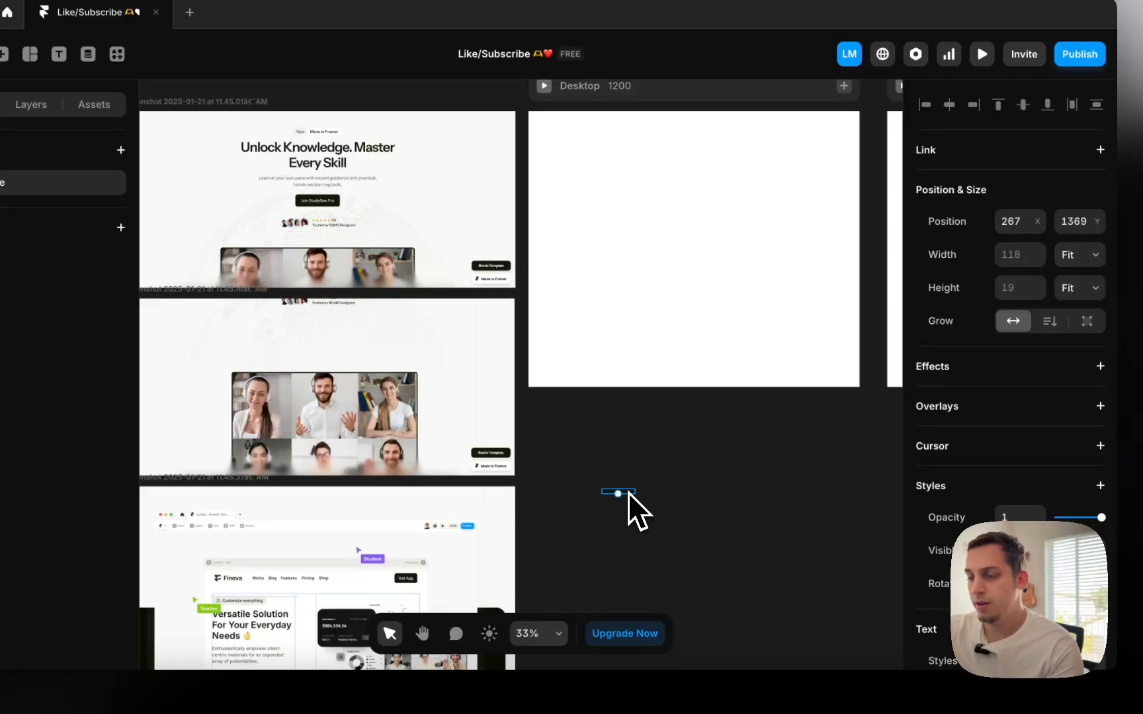
pyautogui.moveTo(629, 493); pyautogui.dragTo(699, 175)
pyautogui.scroll(5, 699, 175)
pyautogui.scroll(2, 699, 175)
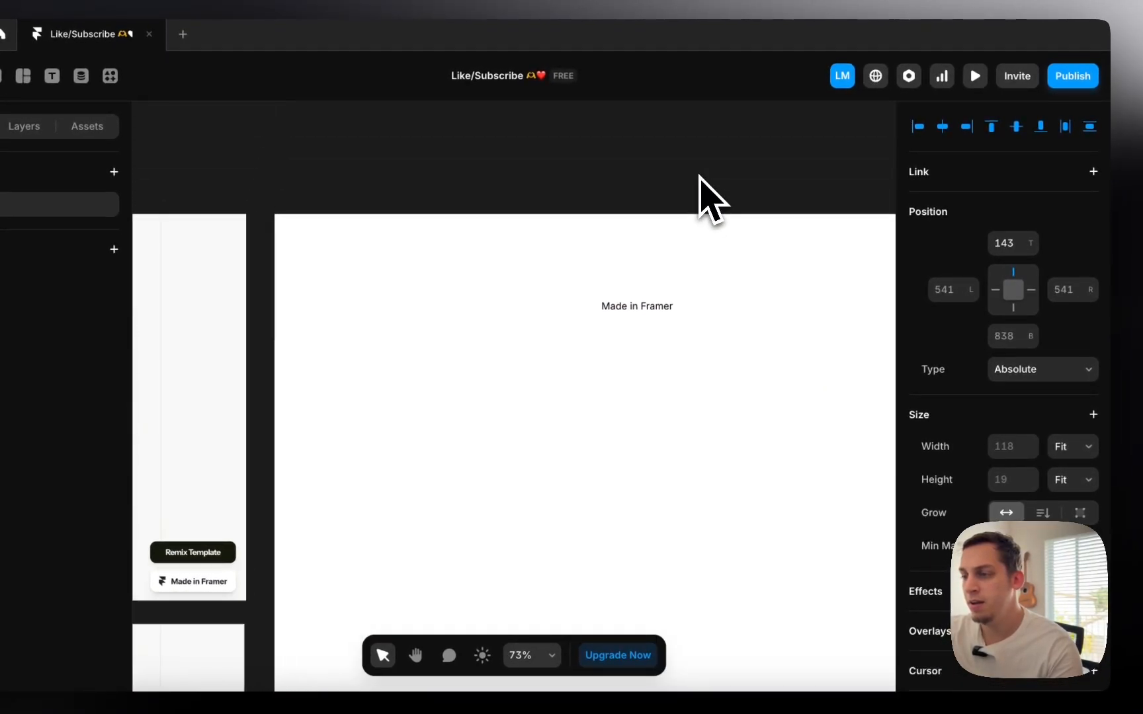
pyautogui.scroll(-3, 700, 176)
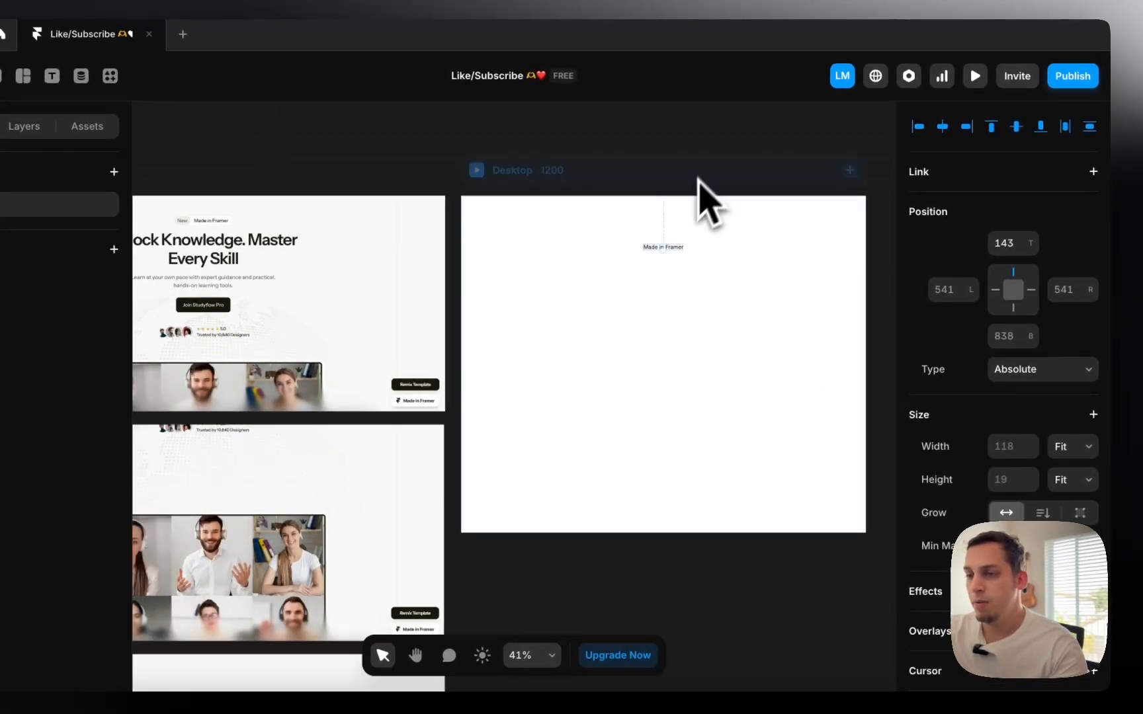
# - Wrap the "Made in Framer" text in a stack and set the stack's width to Fit Content
pyautogui.rightClick(650, 246)
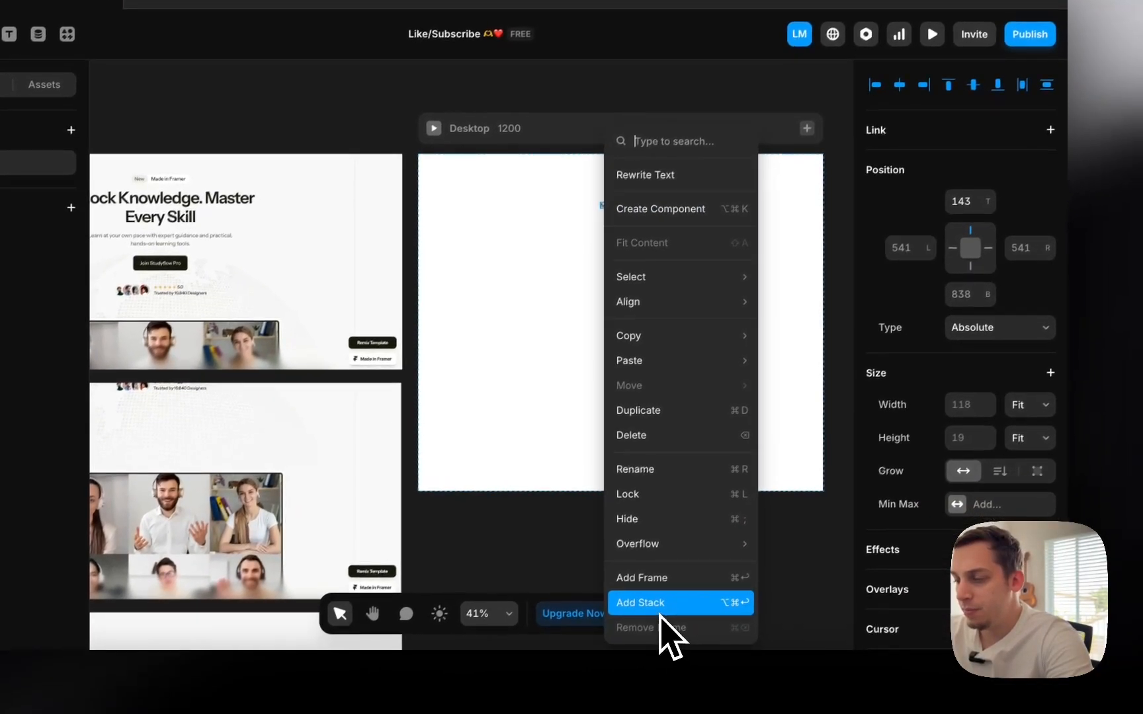
pyautogui.click(702, 650)
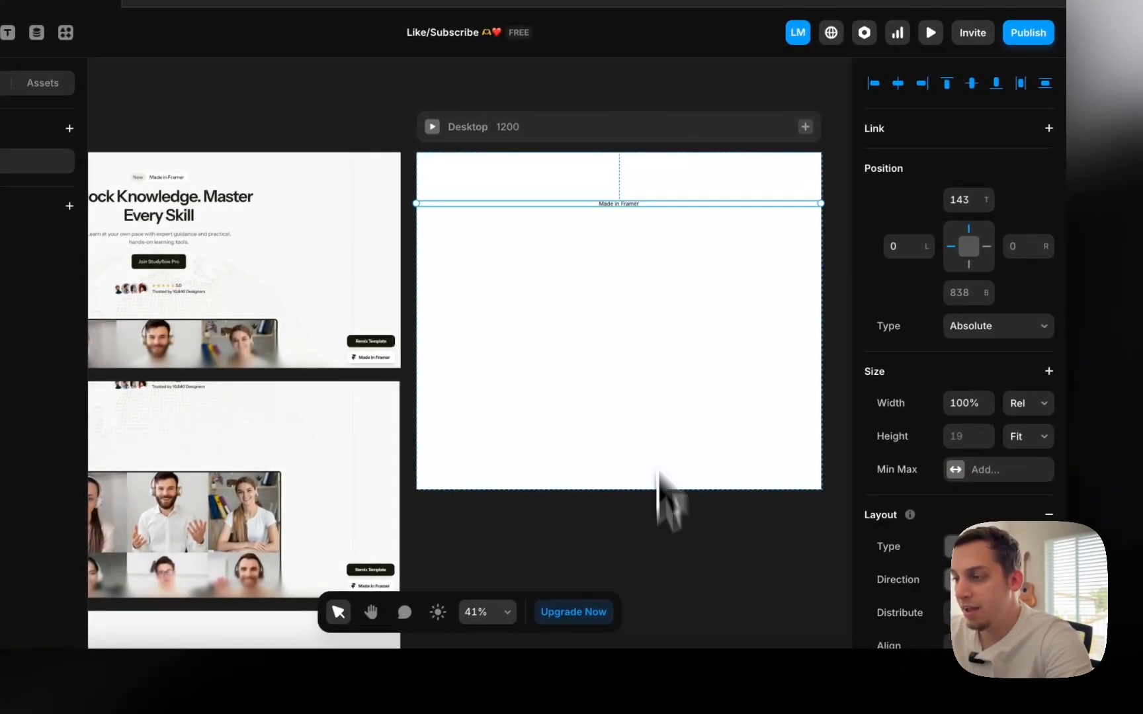
pyautogui.click(1029, 441)
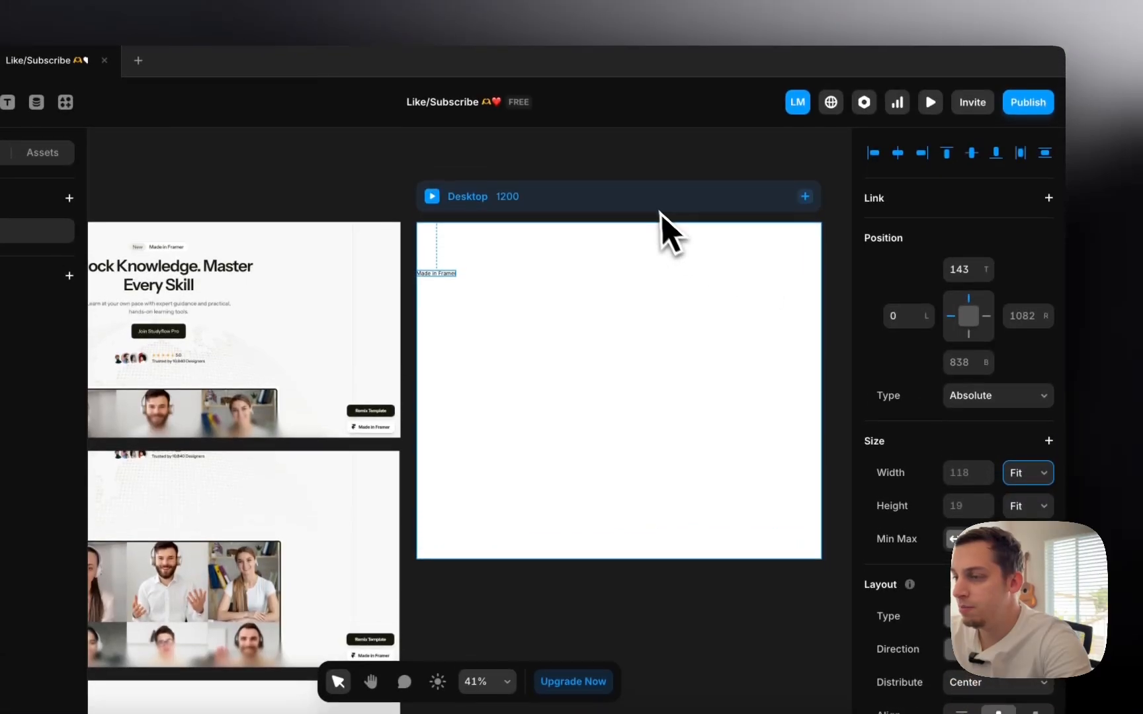
# - Set the Desktop breakpoint's height to Fit Content
pyautogui.click(660, 152)
pyautogui.click(1029, 305)
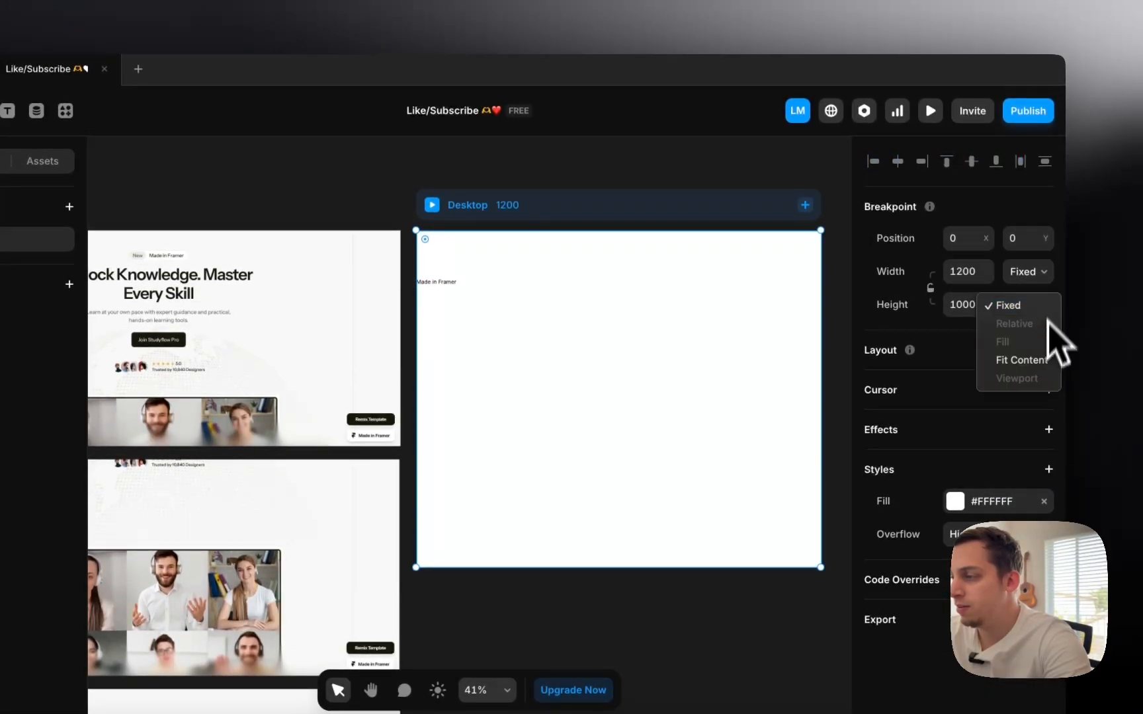
pyautogui.click(1042, 365)
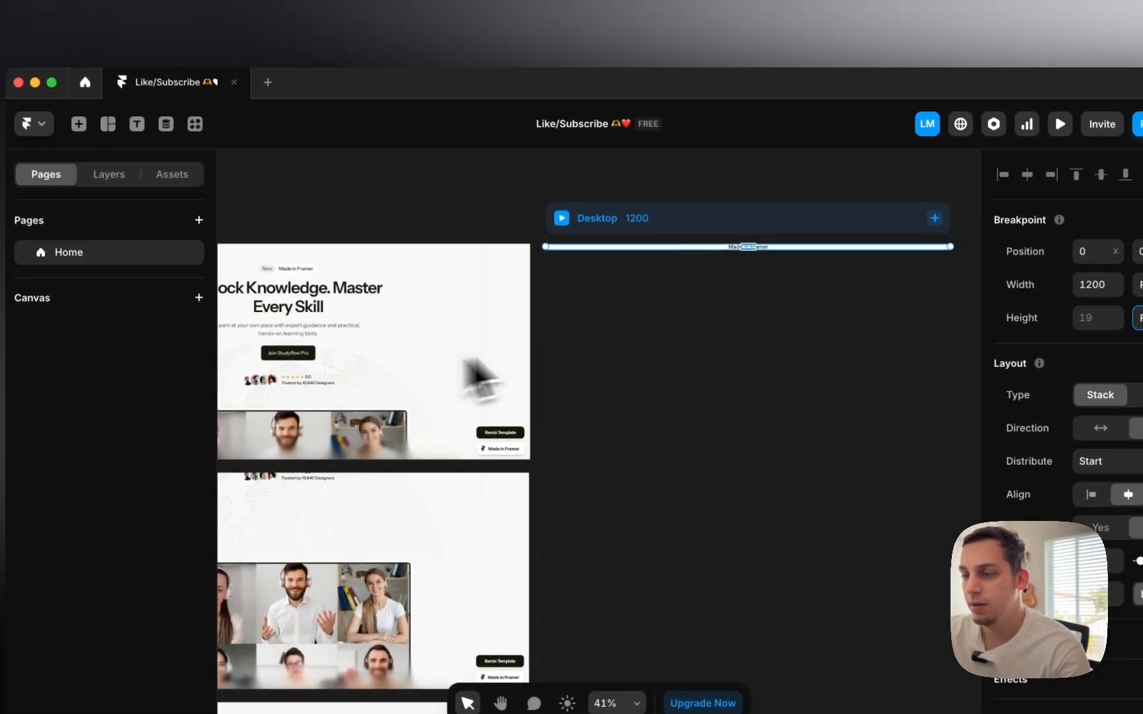
# - Rename the stack around the "Made in Framer" text as "Pill"
pyautogui.click(739, 247)
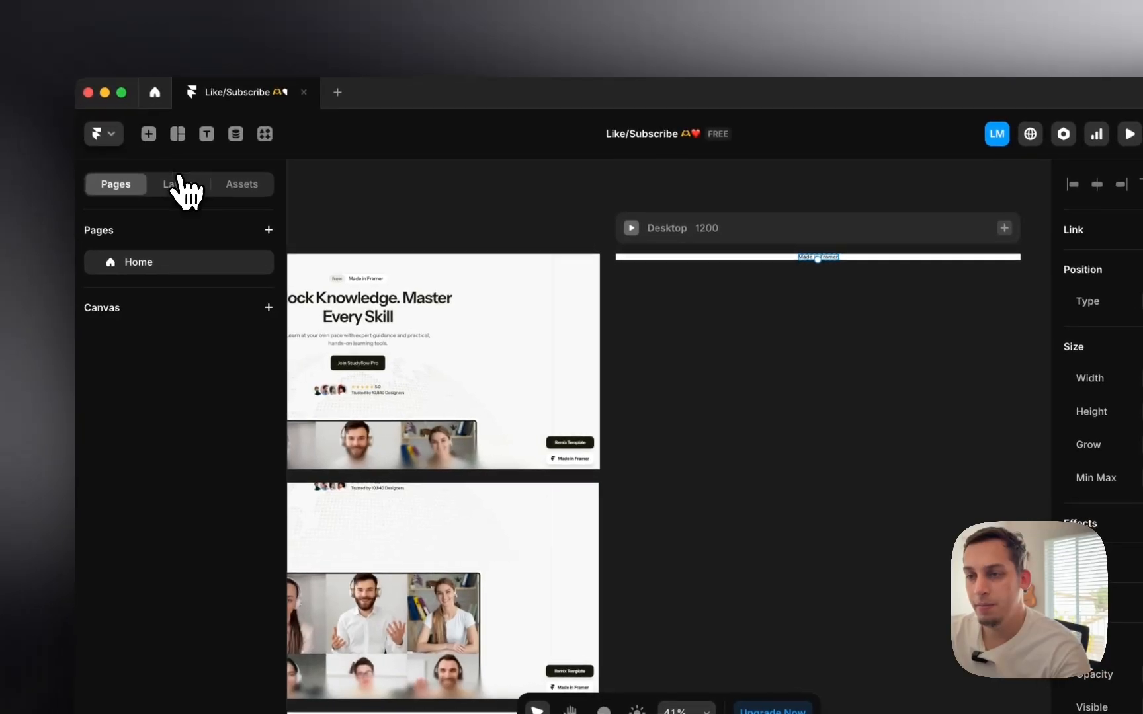
pyautogui.click(109, 174)
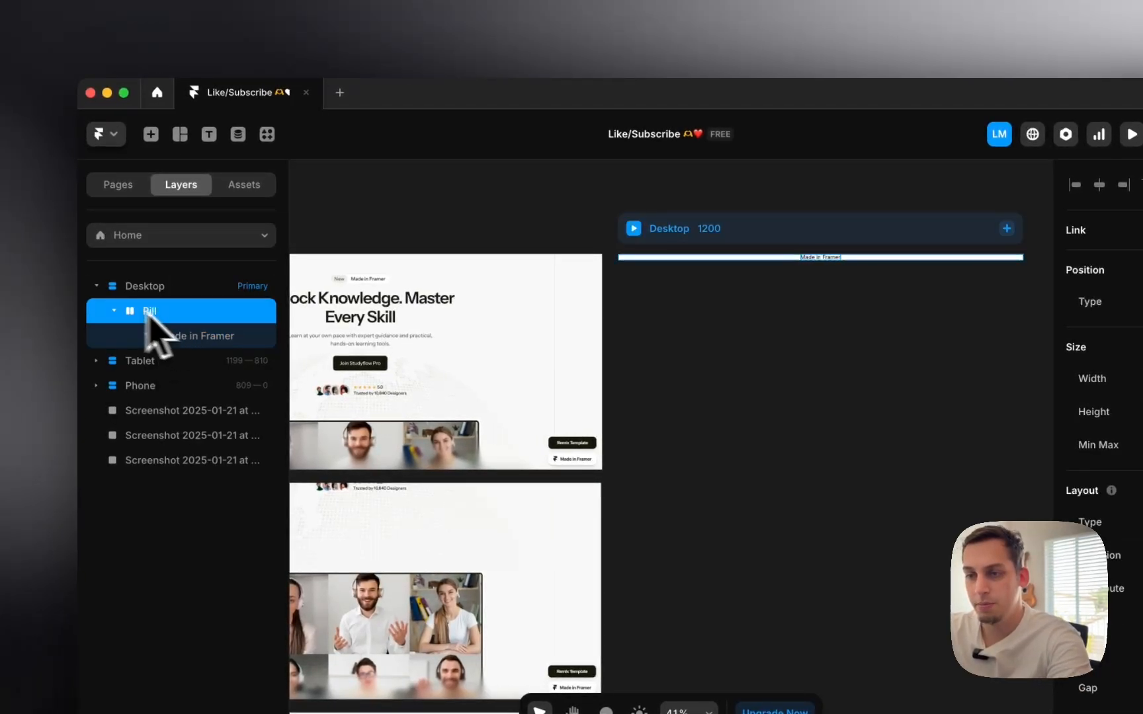
pyautogui.click(113, 310)
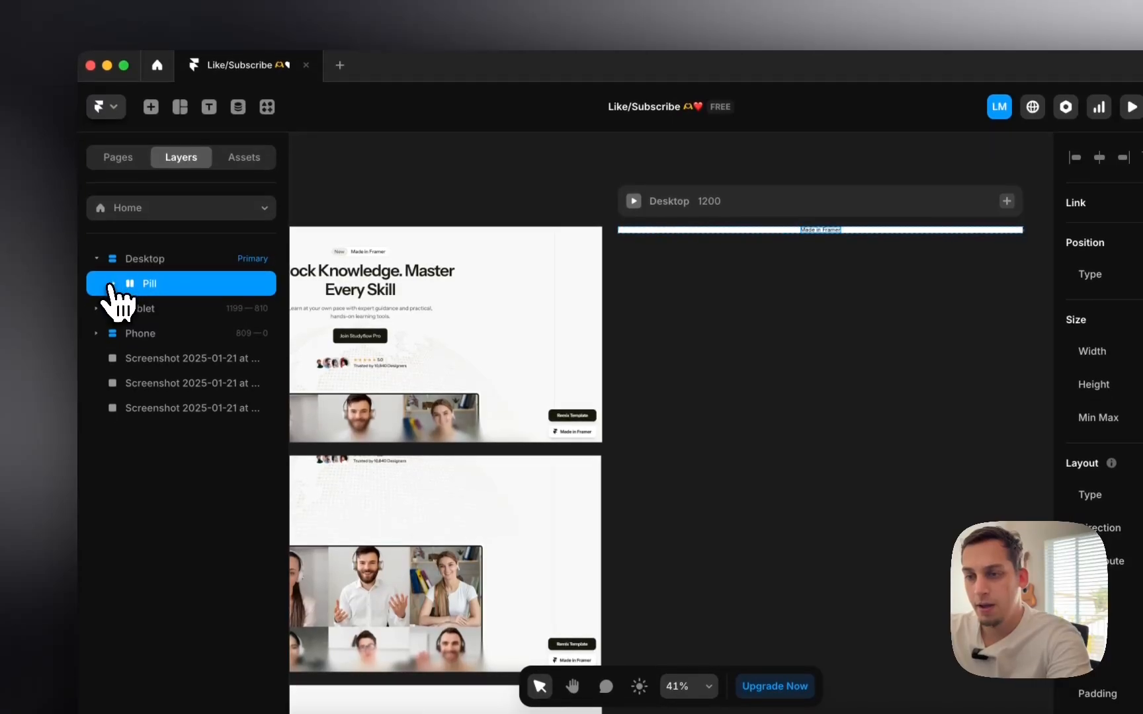
# - Duplicate the "Made in Framer" text and move the copy out of the Pill stack, directly below it in Desktop
pyautogui.click(184, 309)
pyautogui.press('super+d')
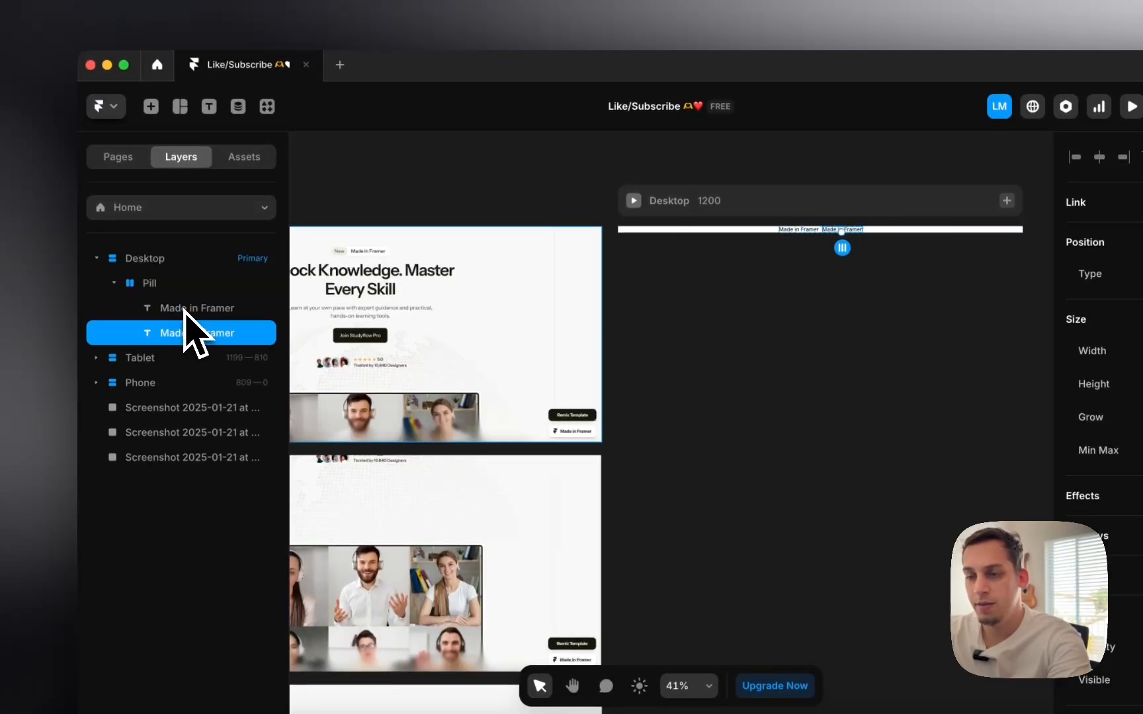
pyautogui.moveTo(153, 279); pyautogui.dragTo(149, 270)
pyautogui.click(136, 305)
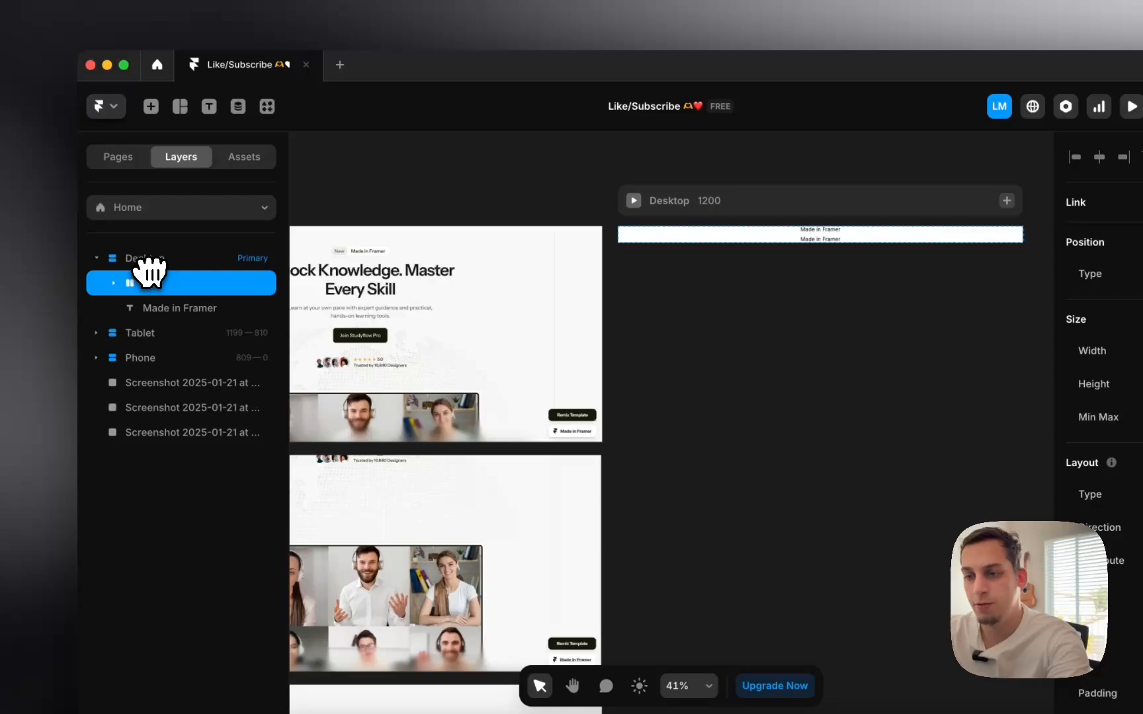
# - Select the lower "Made in Framer" text, switch to the StudyFlow page in the browser and inspect the hero heading's font and size
pyautogui.click(157, 309)
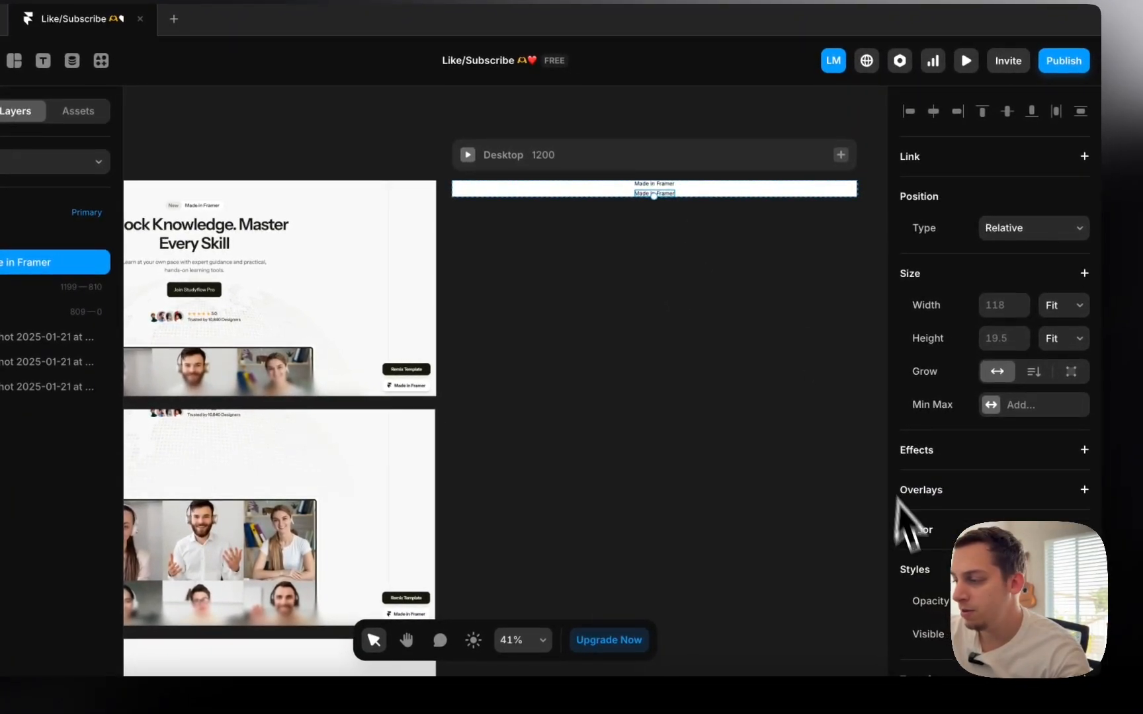
pyautogui.scroll(-4, 920, 529)
pyautogui.click(327, 694)
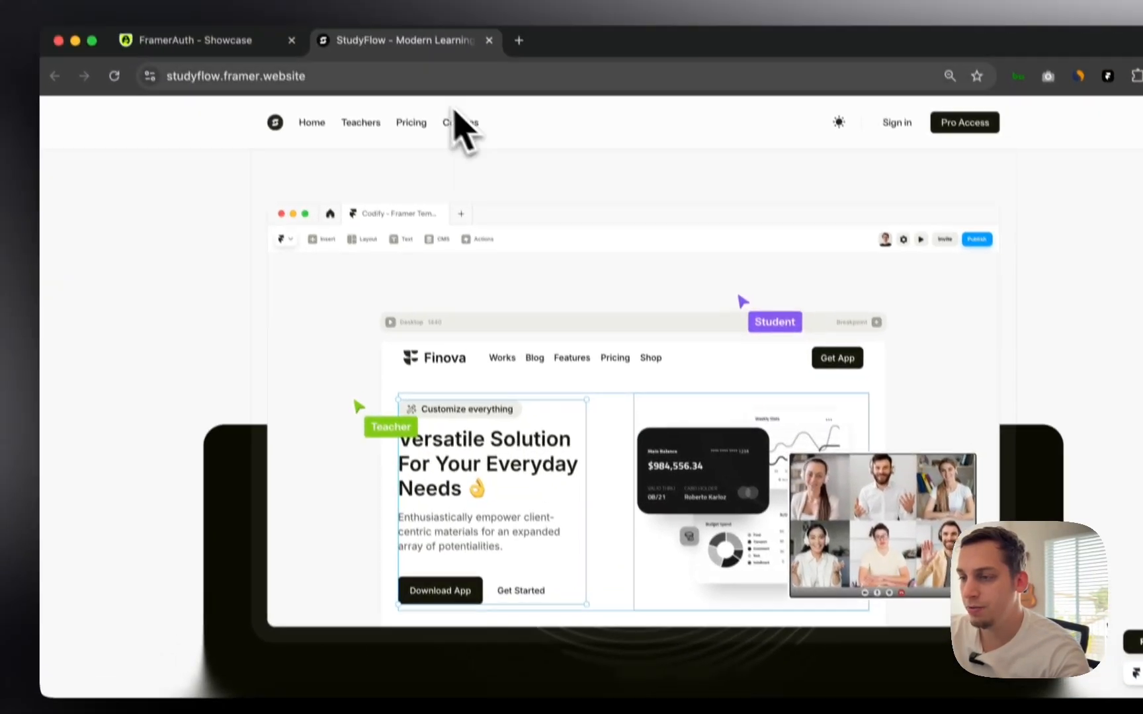
pyautogui.scroll(10, 455, 114)
pyautogui.rightClick(246, 256)
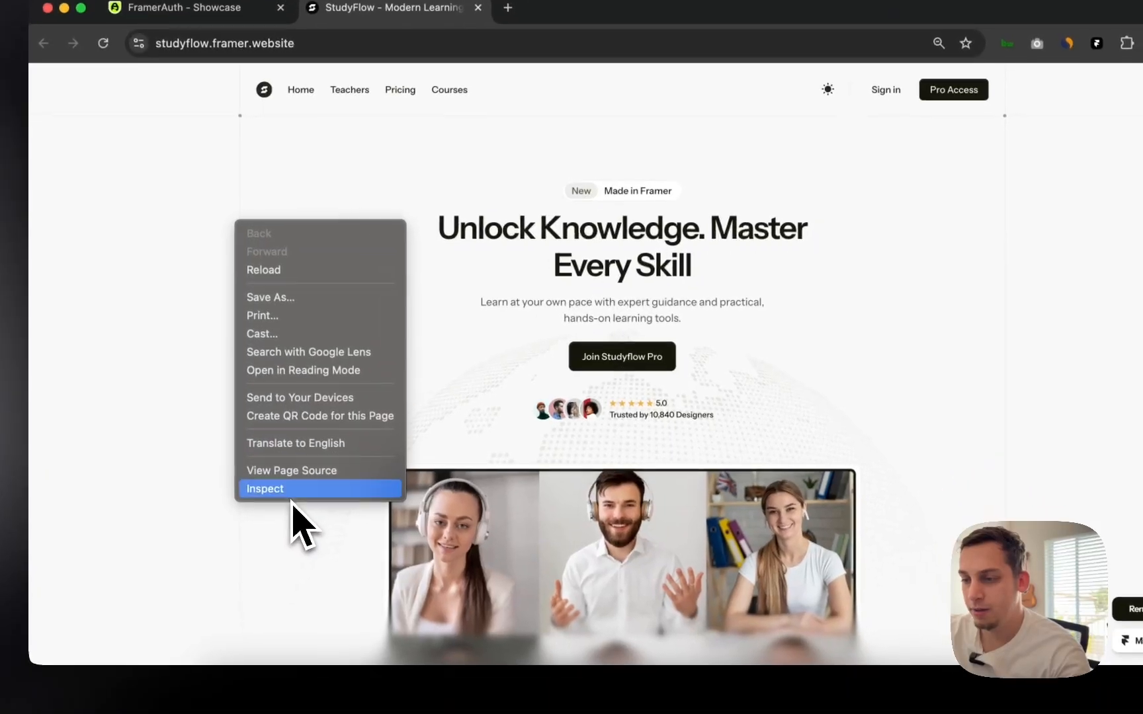
pyautogui.click(291, 492)
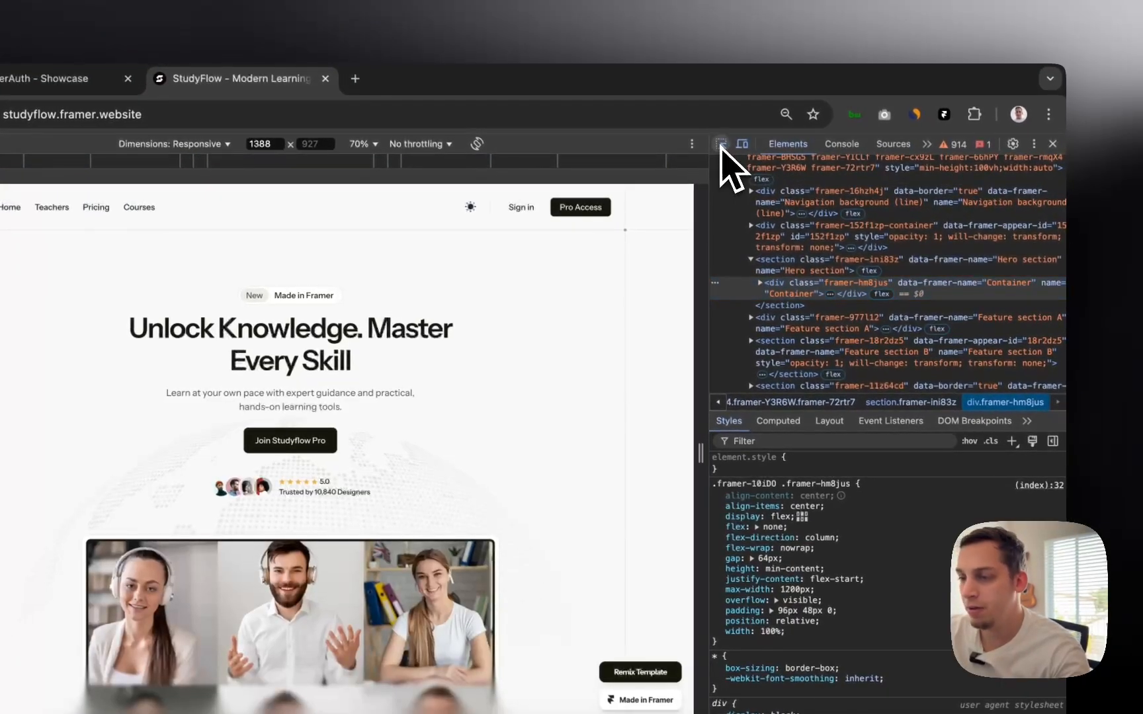
pyautogui.click(721, 144)
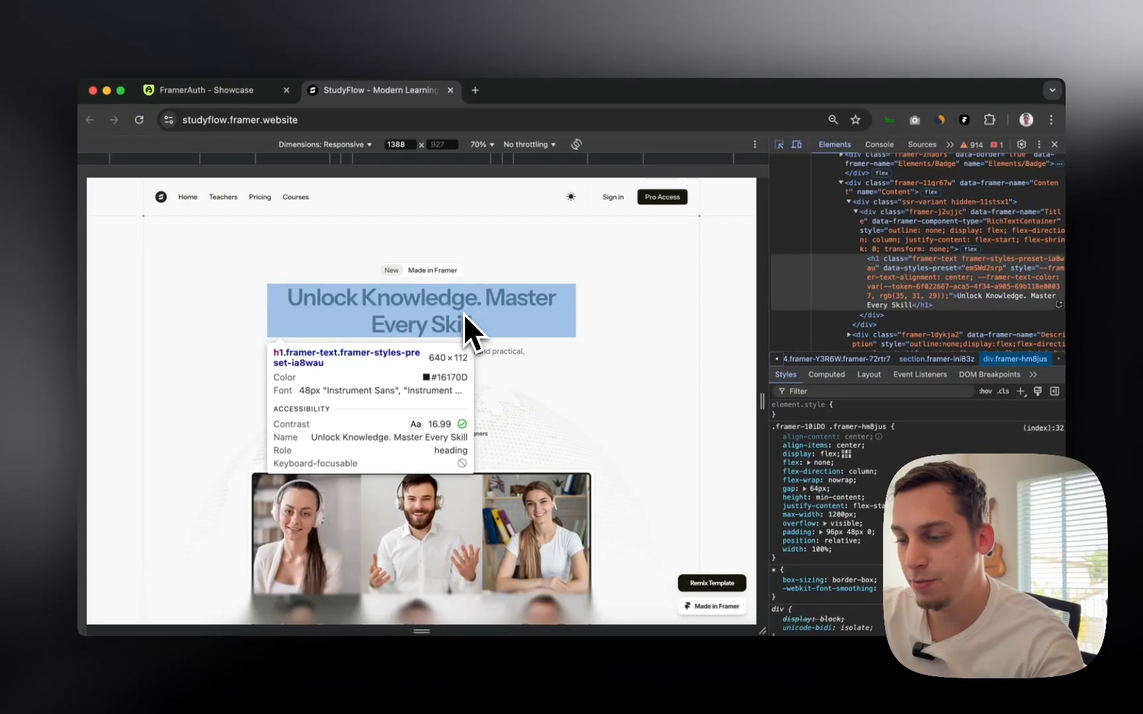
pyautogui.click(1054, 144)
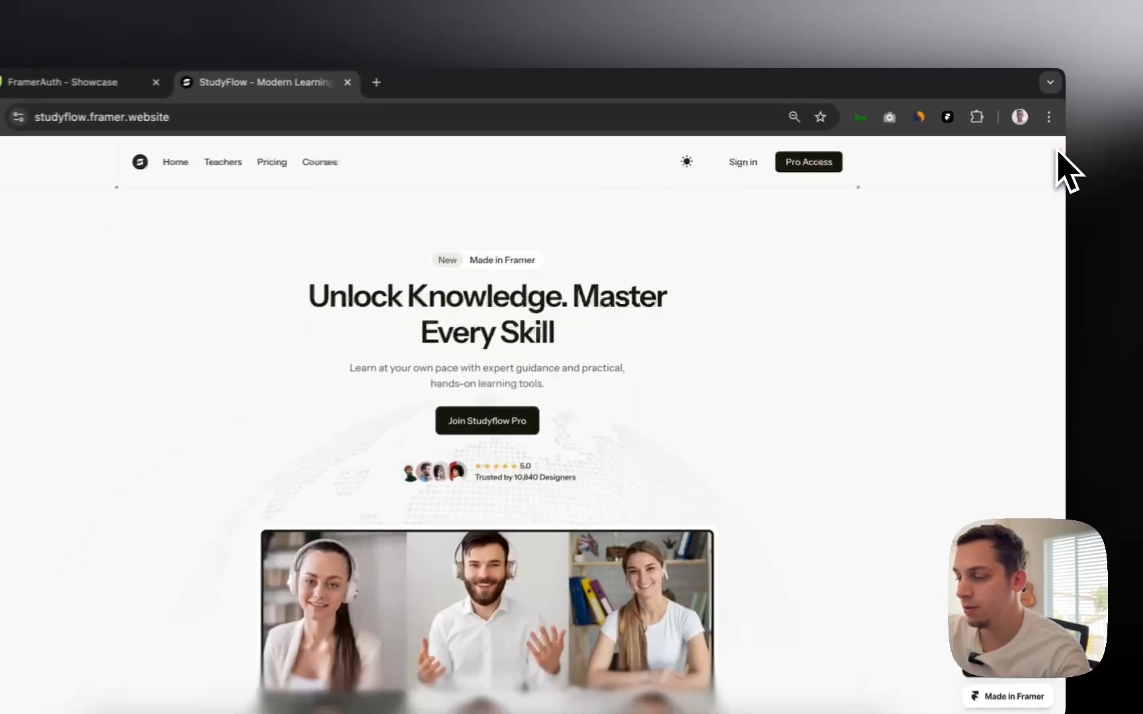
# - Switch back to Framer and set the lower "Made in Framer" text to Instrument Sans, Semibold, 48 pixels
pyautogui.click(537, 685)
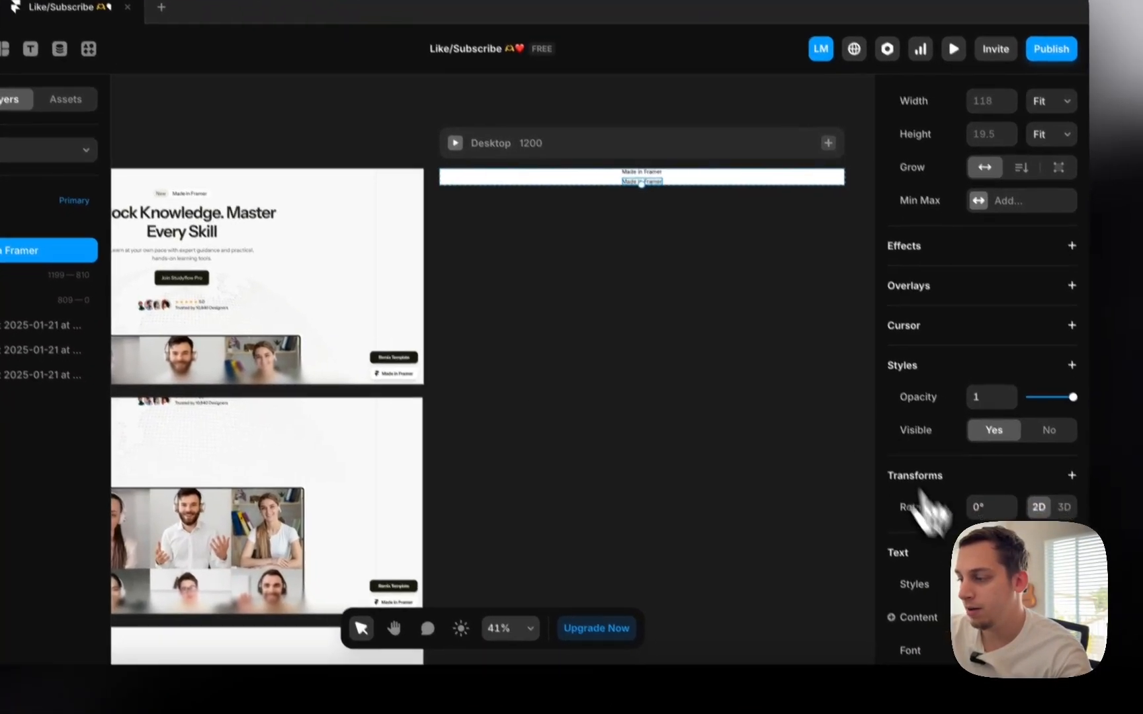
pyautogui.click(984, 585)
pyautogui.click(975, 650)
pyautogui.click(975, 650)
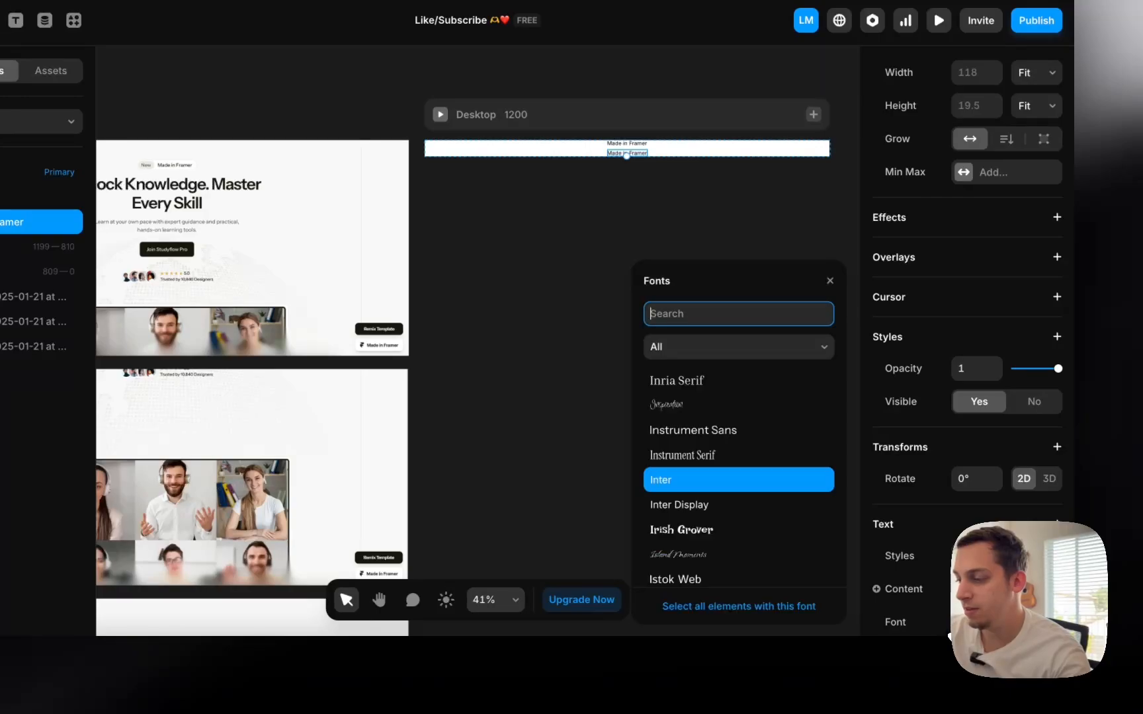
pyautogui.scroll(-2, 967, 344)
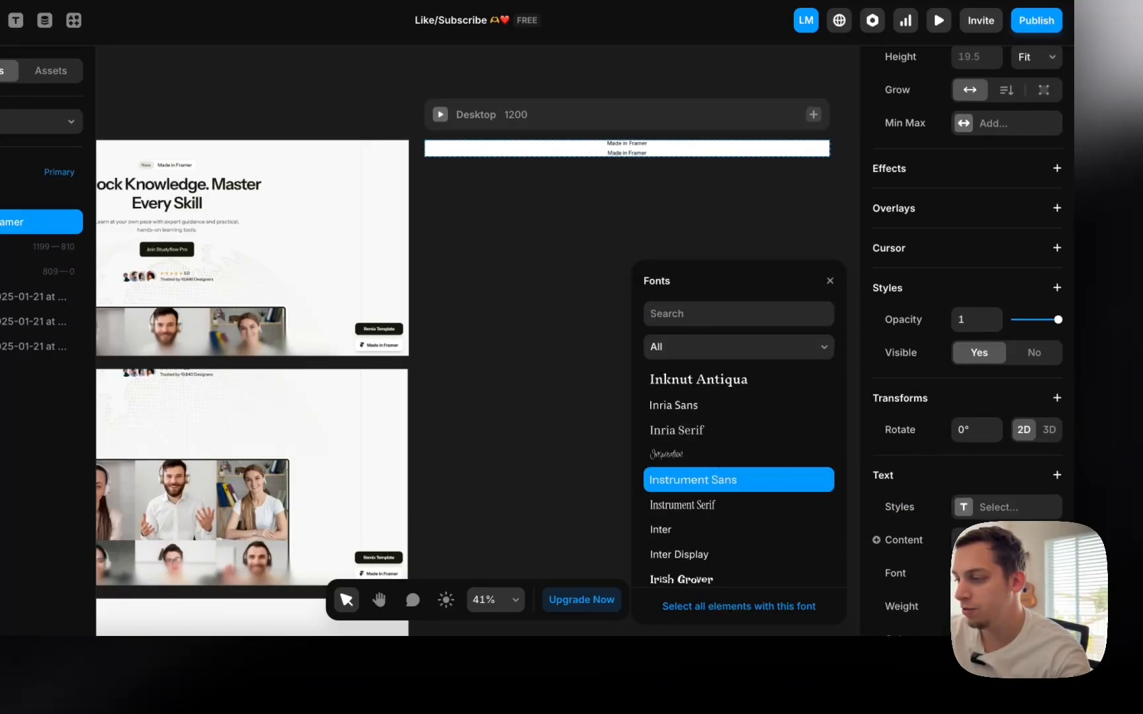
pyautogui.press('Escape')
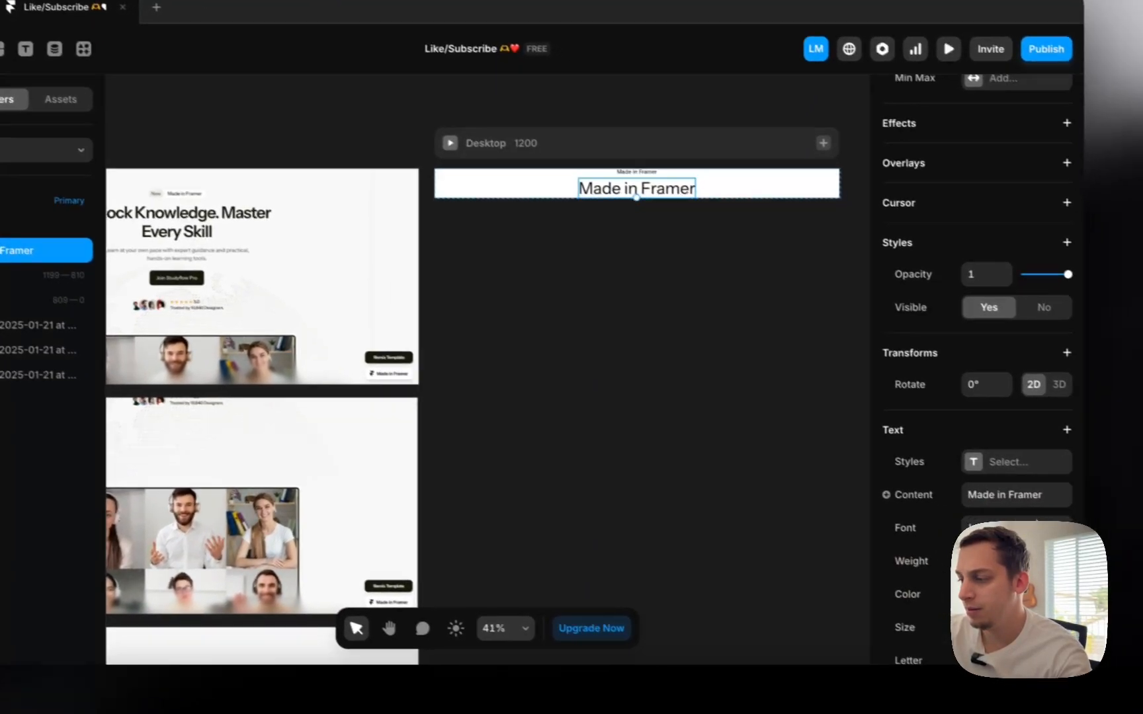
pyautogui.click(1064, 580)
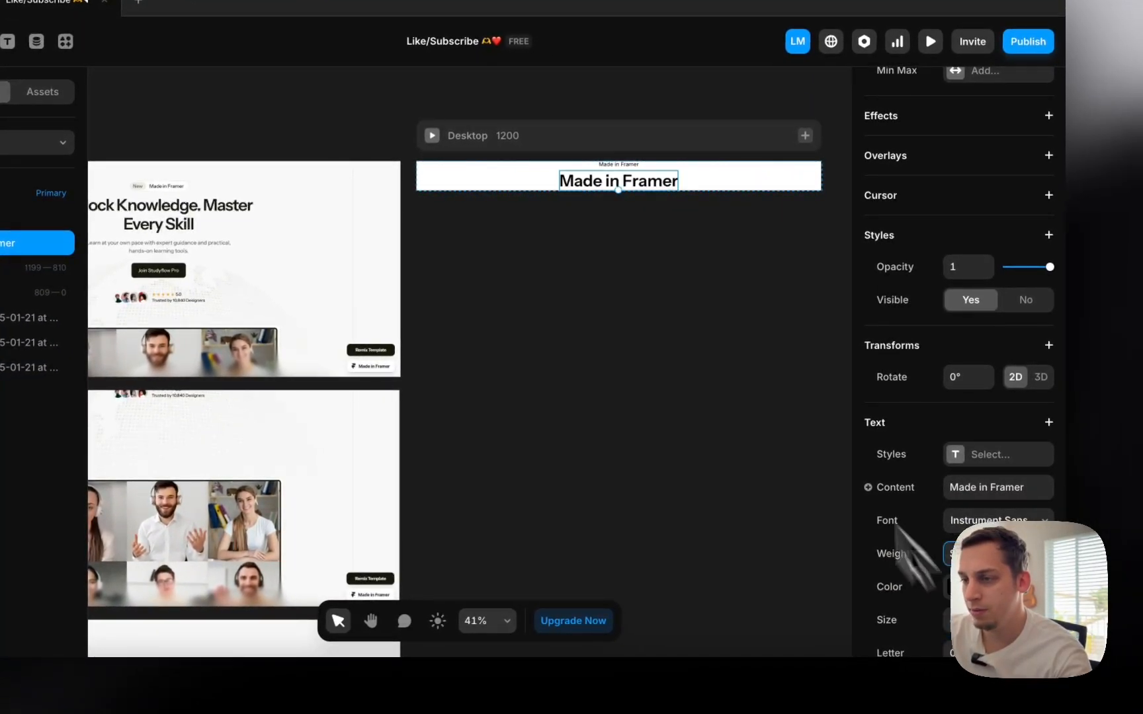
# - Replace the wording of the large text below the pill with "Tailored Framer Consultation Sessions."
pyautogui.click(703, 303)
pyautogui.hscroll(-2, 706, 293)
pyautogui.click(768, 198)
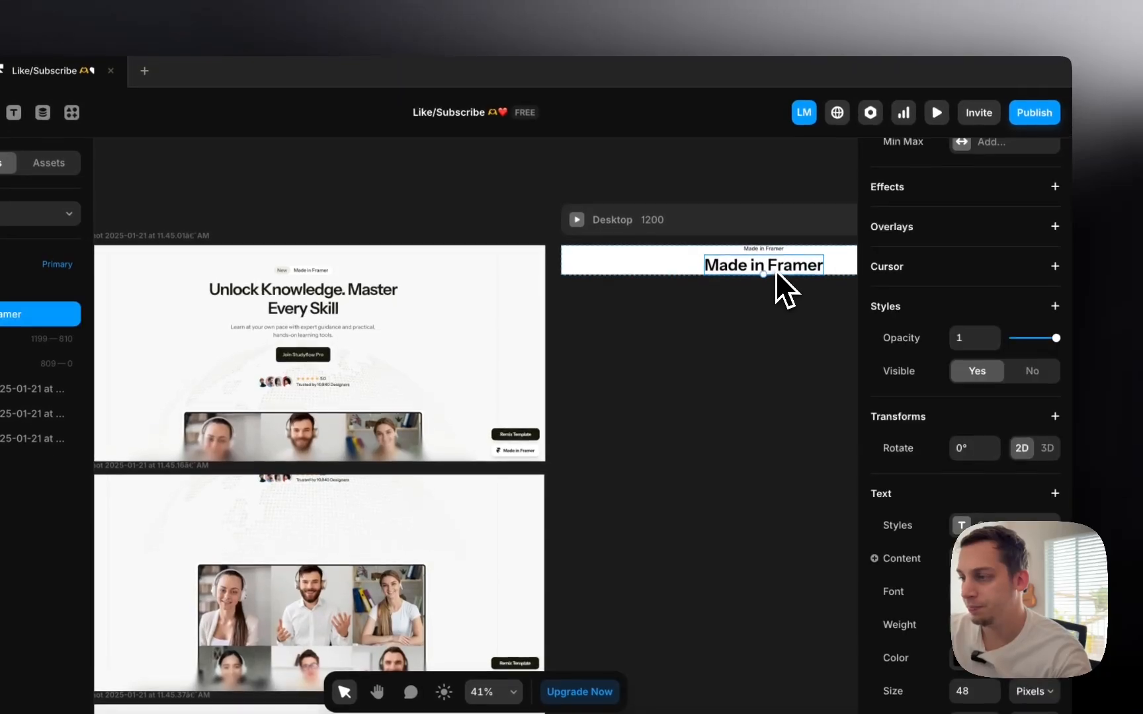
pyautogui.doubleClick(776, 271)
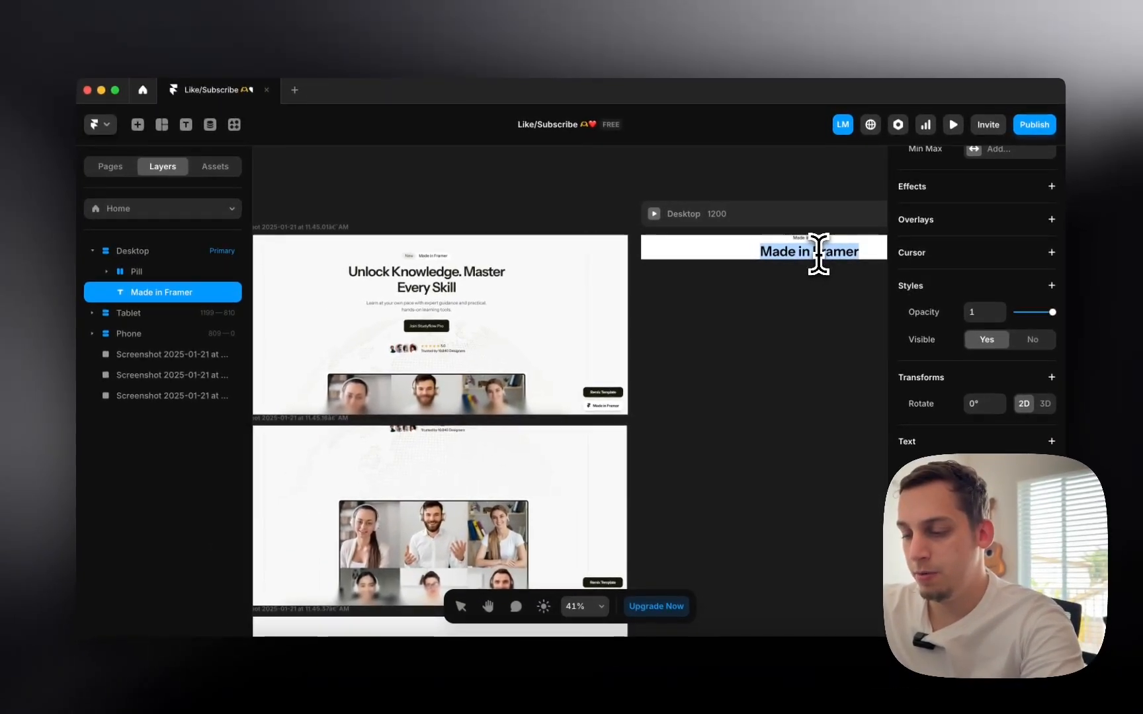
pyautogui.write('Curated')
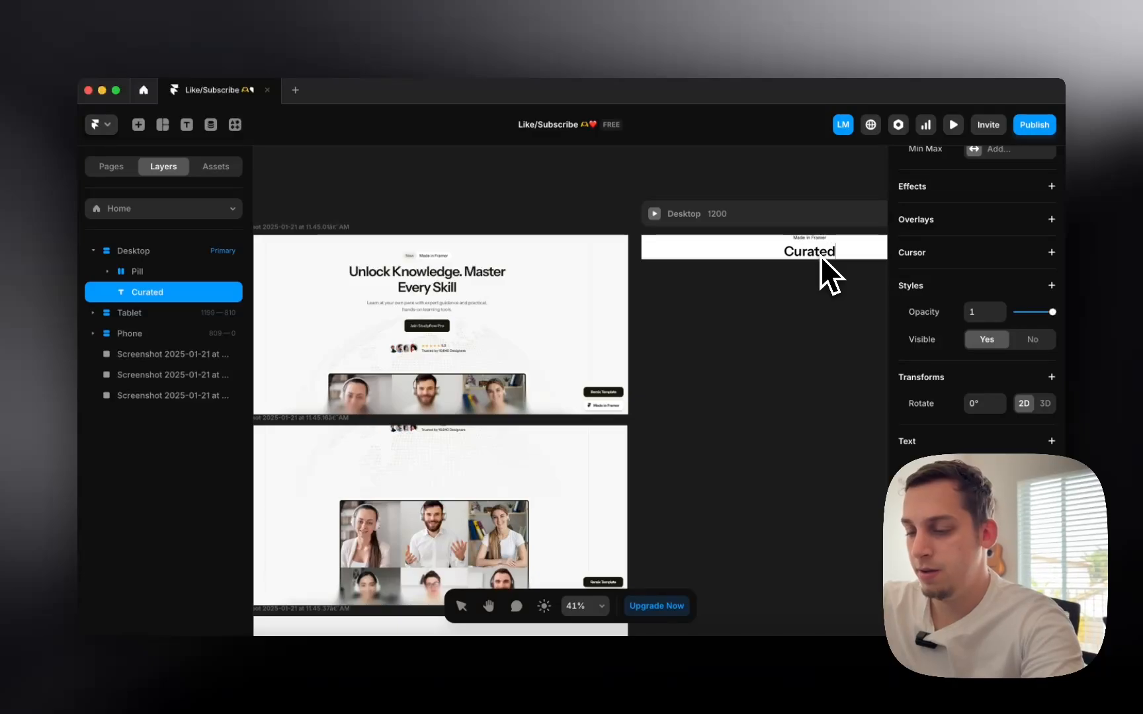
pyautogui.write(' Fram')
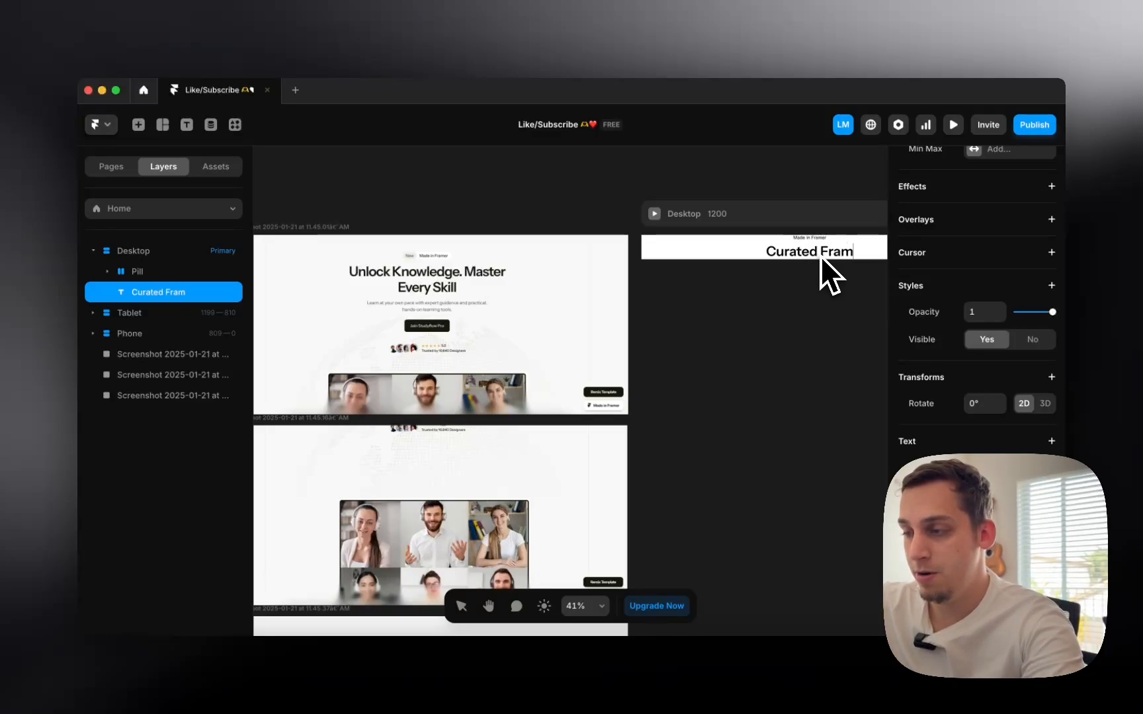
pyautogui.write('er Consu')
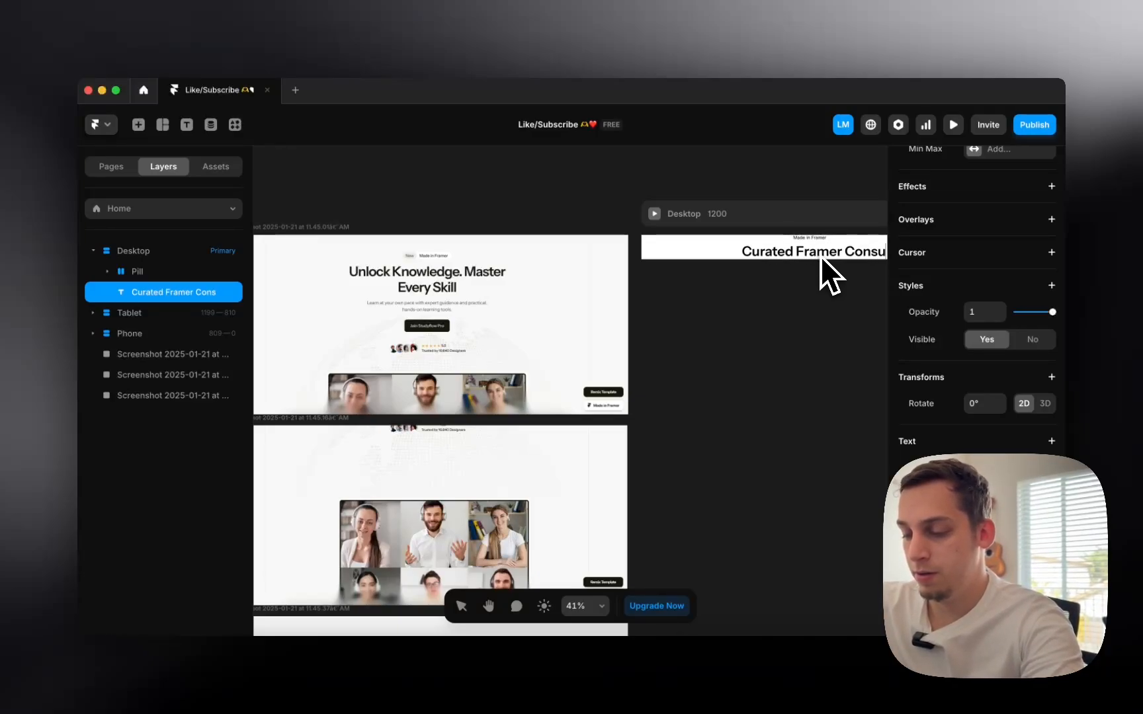
pyautogui.write('ltatio')
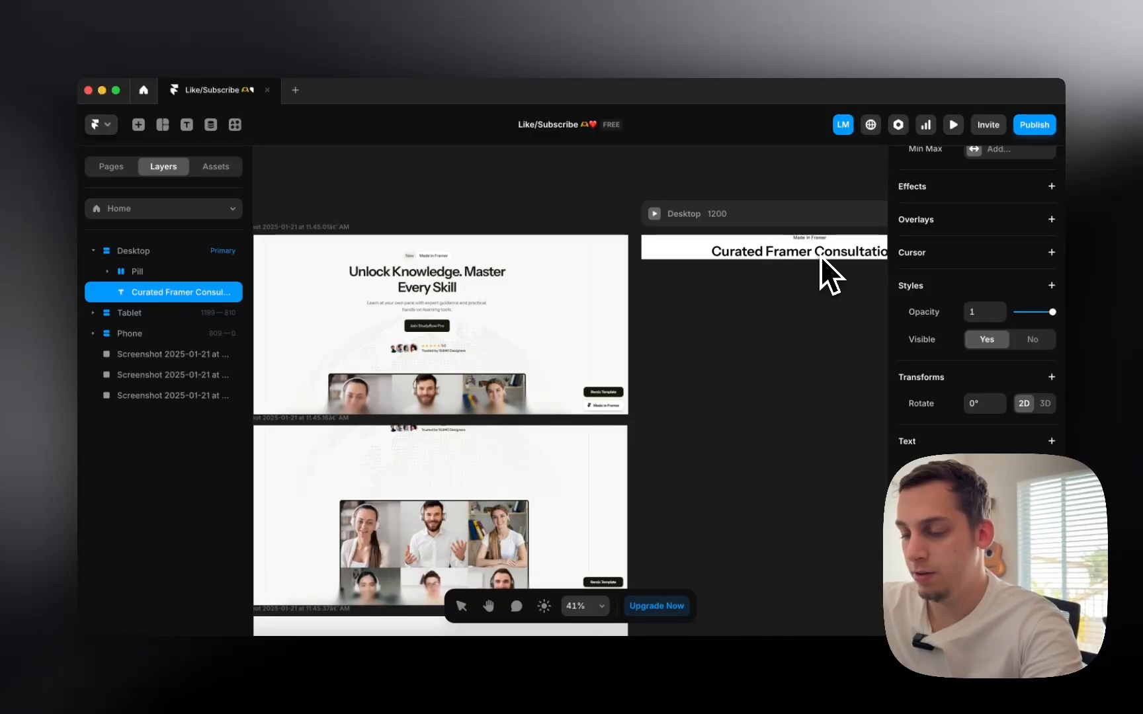
pyautogui.write('n Servic')
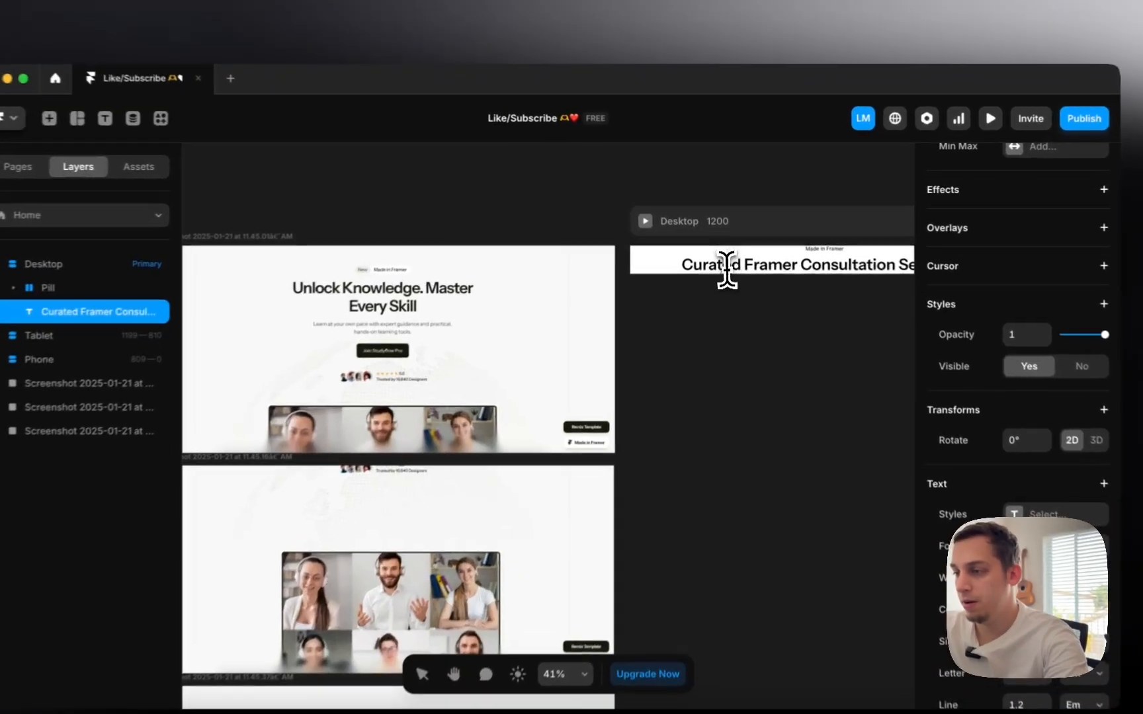
pyautogui.doubleClick(727, 265)
pyautogui.write('Tailo')
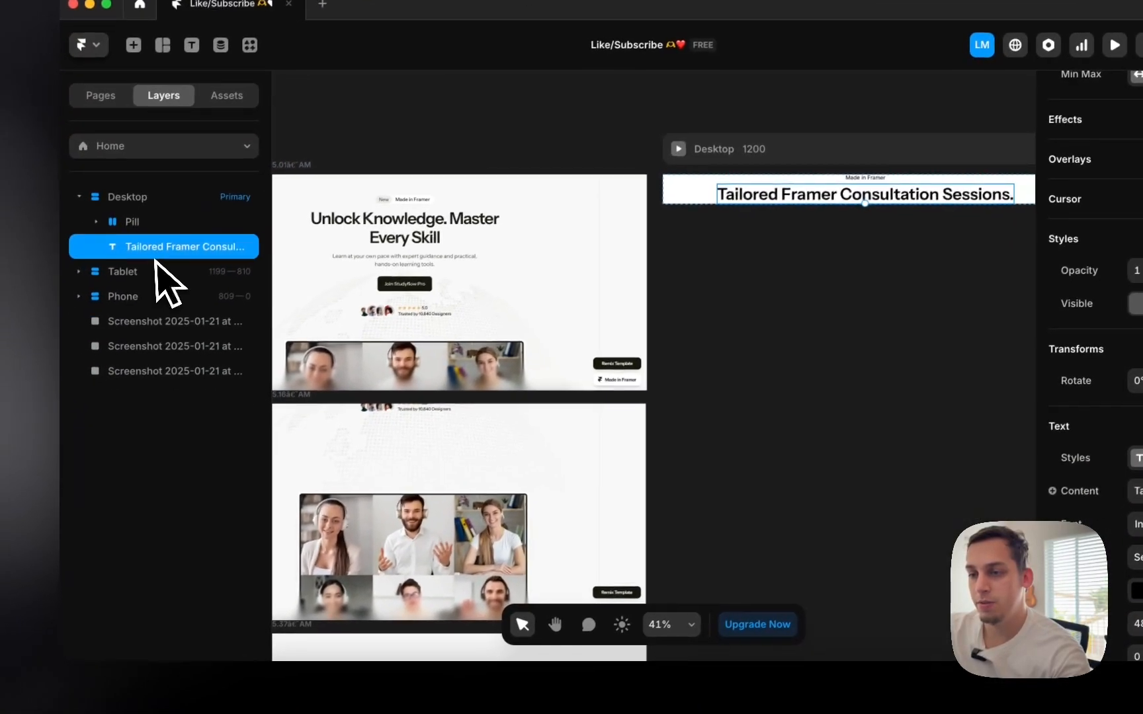
# - Wrap the heading text in a stack with Fit Content width and rename the stack as "Header"
pyautogui.rightClick(37, 323)
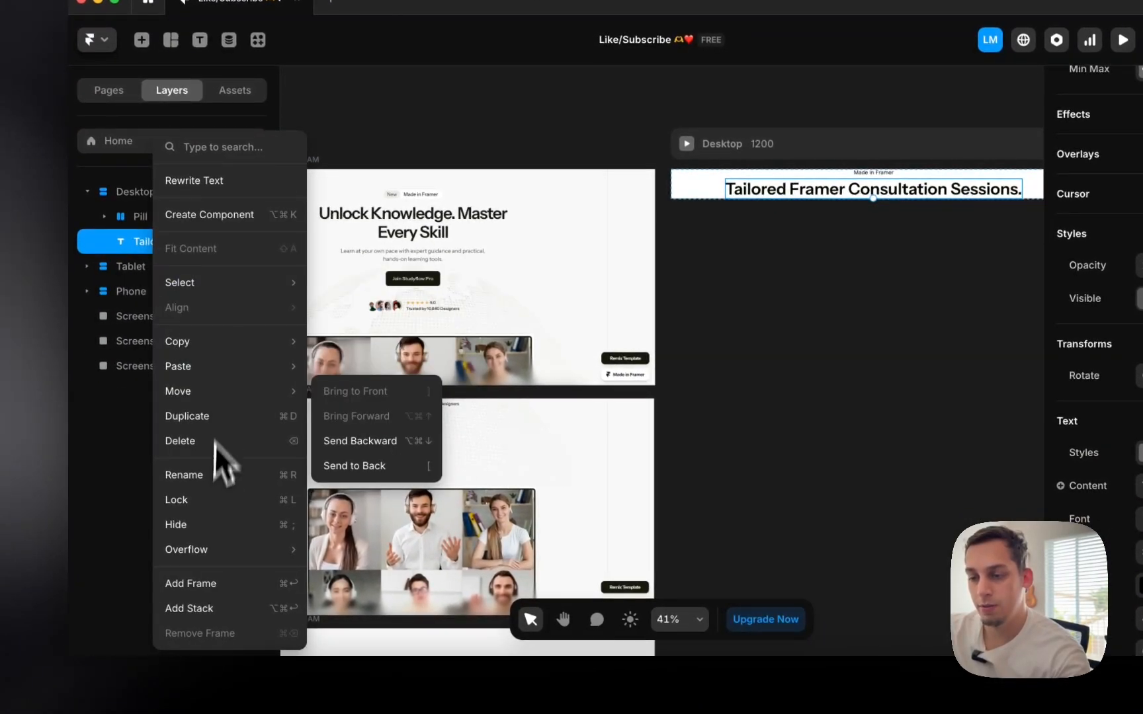
pyautogui.click(281, 610)
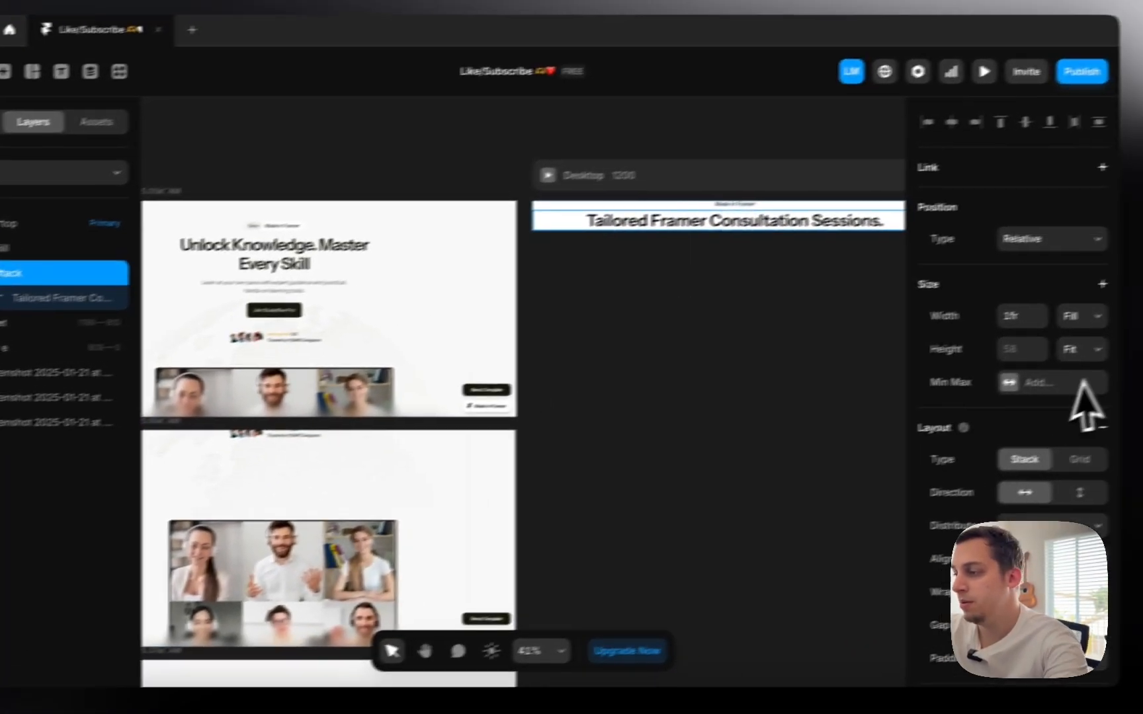
pyautogui.click(1038, 332)
pyautogui.click(1016, 347)
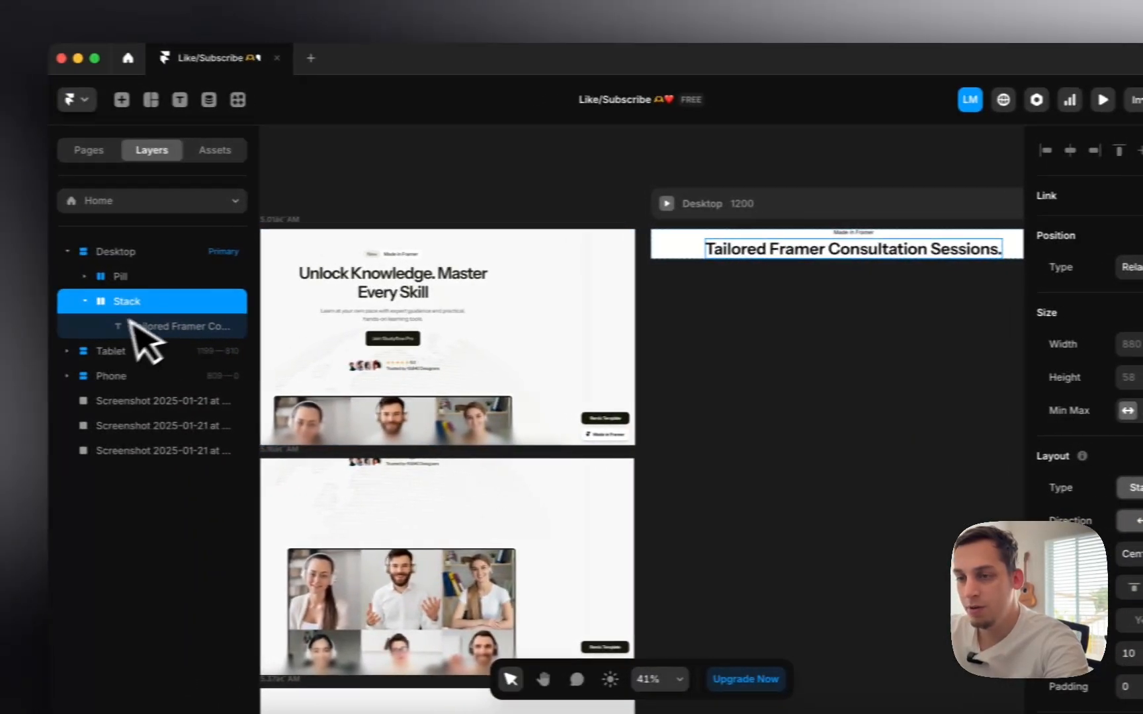
pyautogui.doubleClick(135, 301)
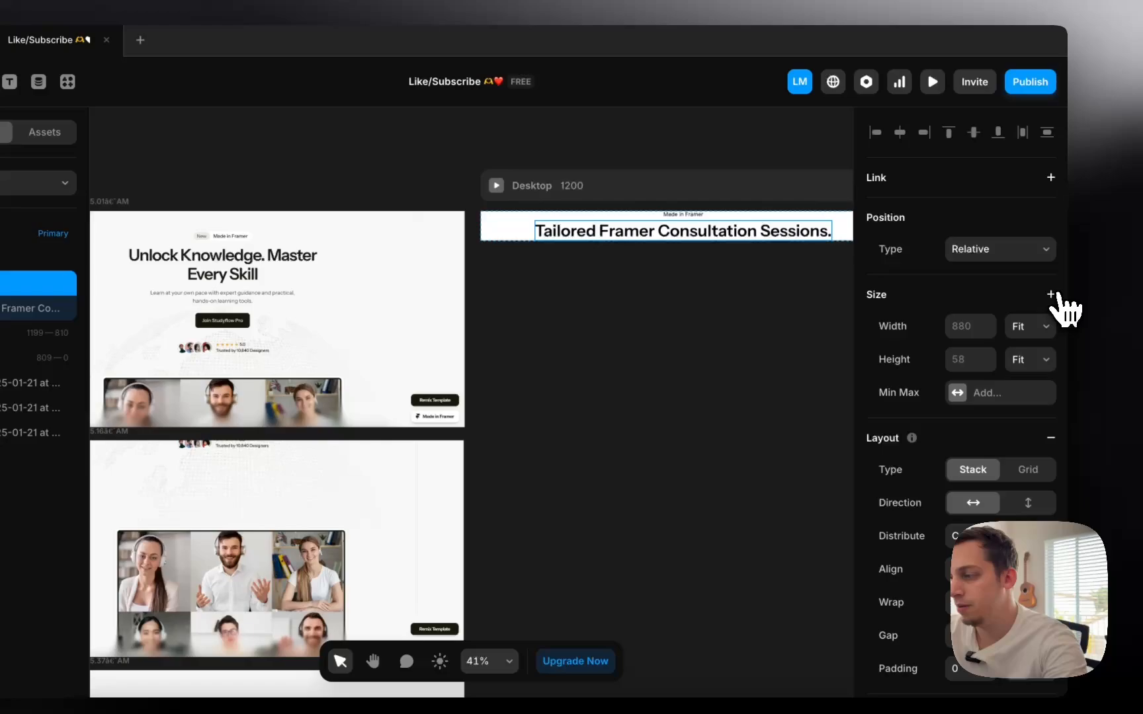
# - Set the width of the heading text inside the Header stack to Fill
pyautogui.click(1048, 294)
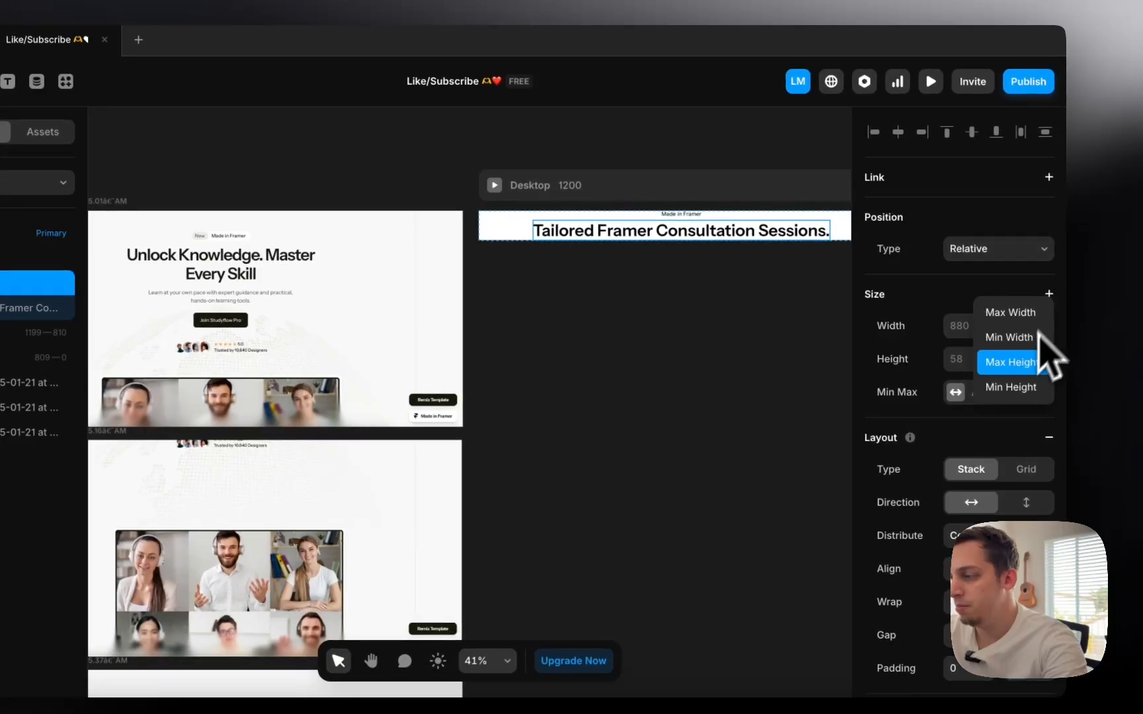
pyautogui.click(715, 232)
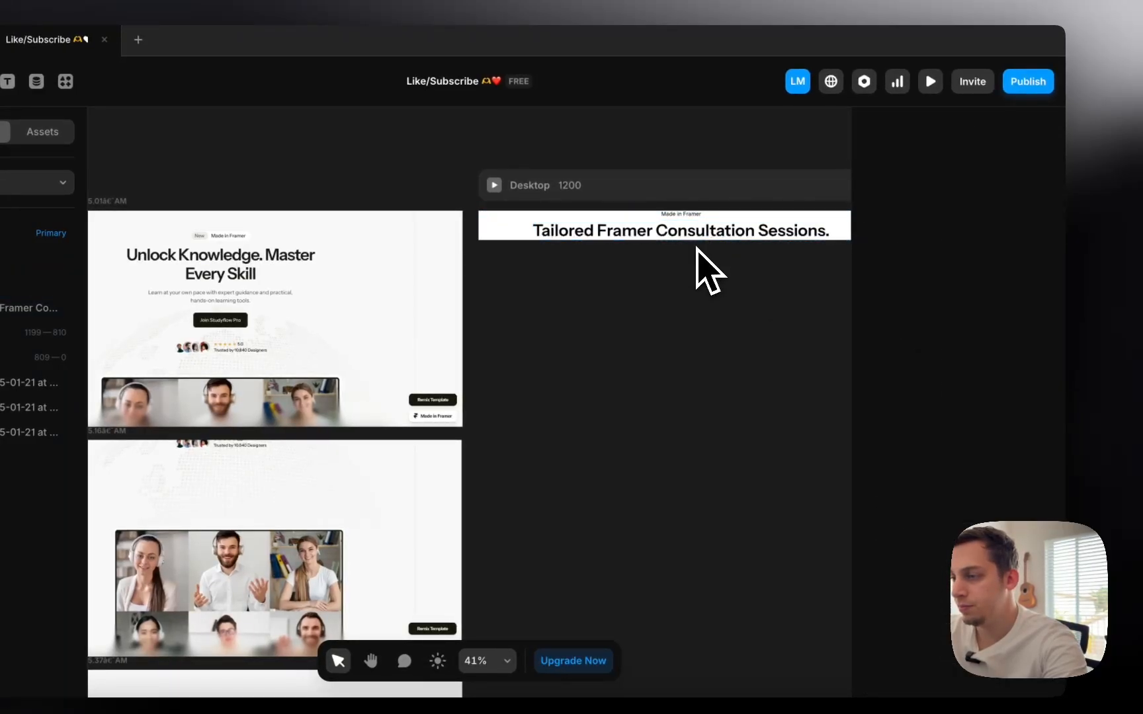
pyautogui.scroll(5, 986, 341)
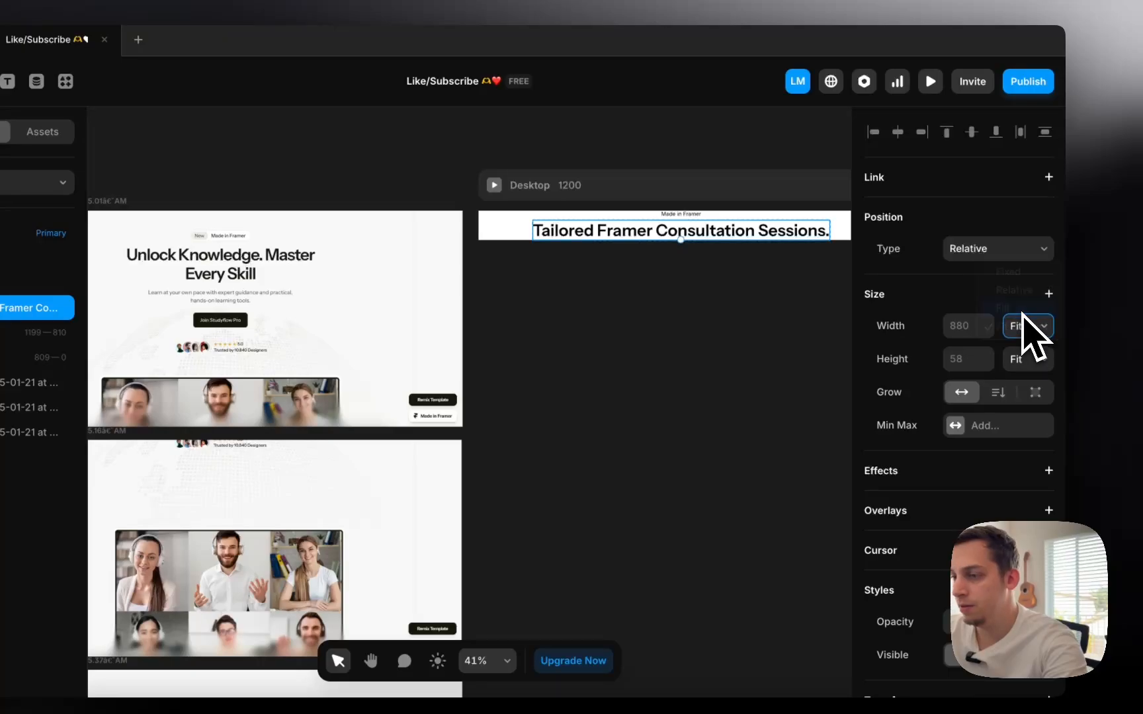
pyautogui.click(1021, 311)
pyautogui.click(1042, 366)
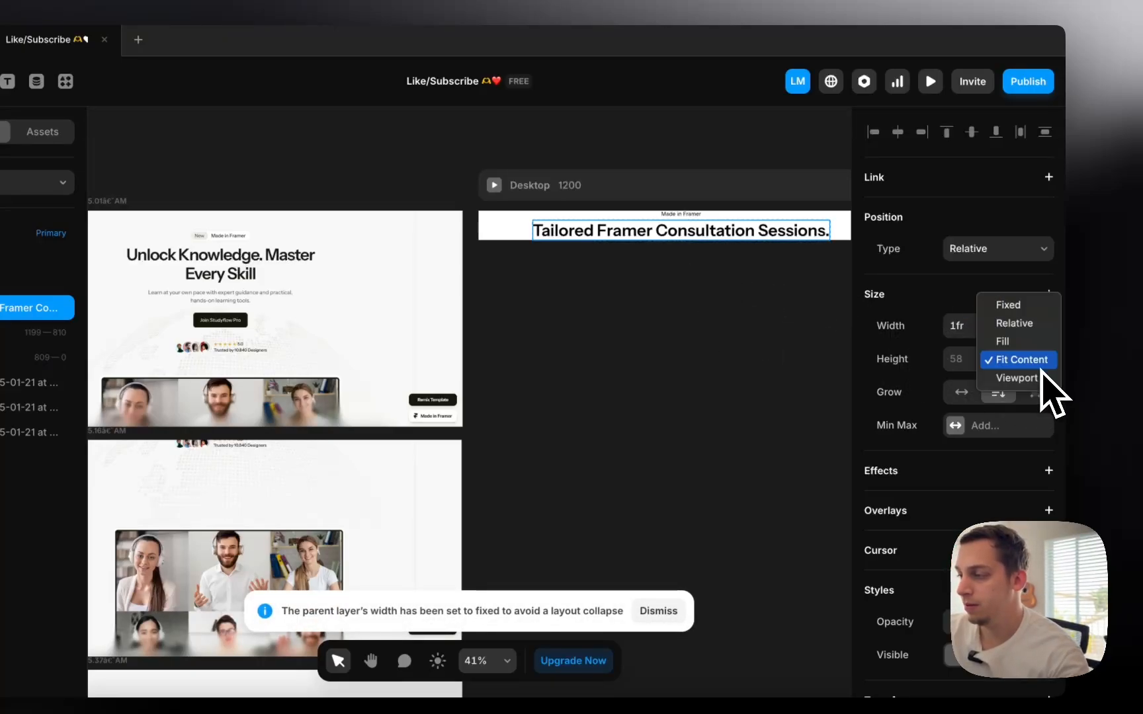
pyautogui.click(1003, 359)
# - Set the Header stack's width to Fit Content and give it a fixed maximum width of 550
pyautogui.click(142, 314)
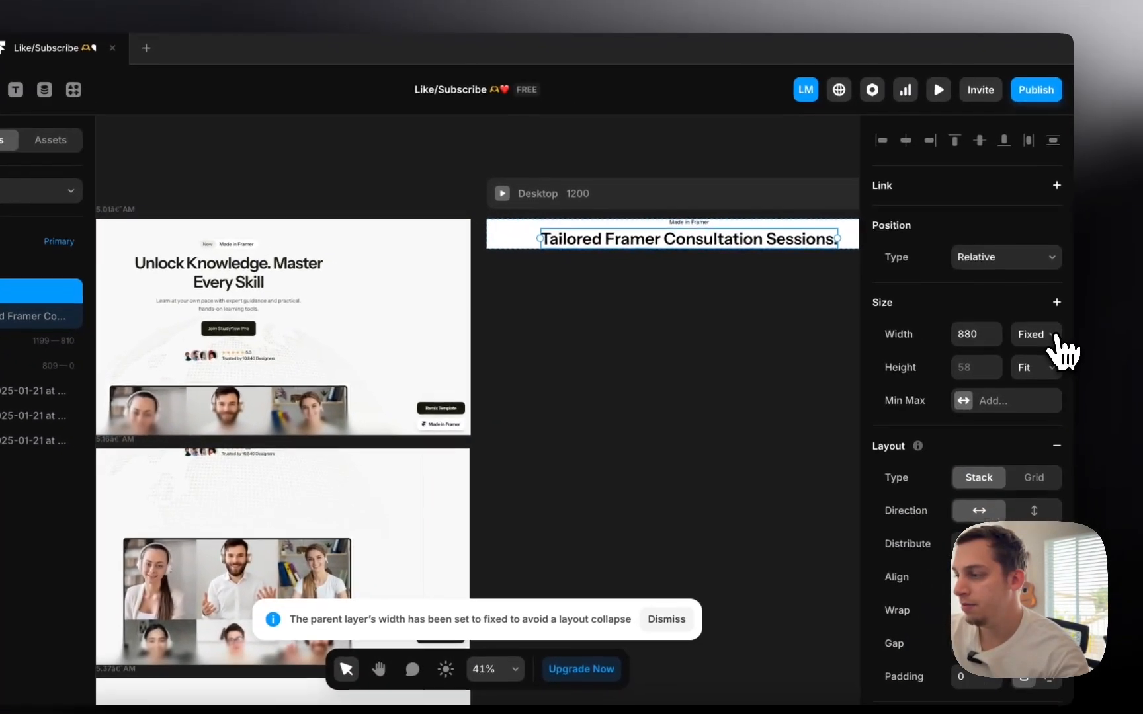
pyautogui.click(1100, 353)
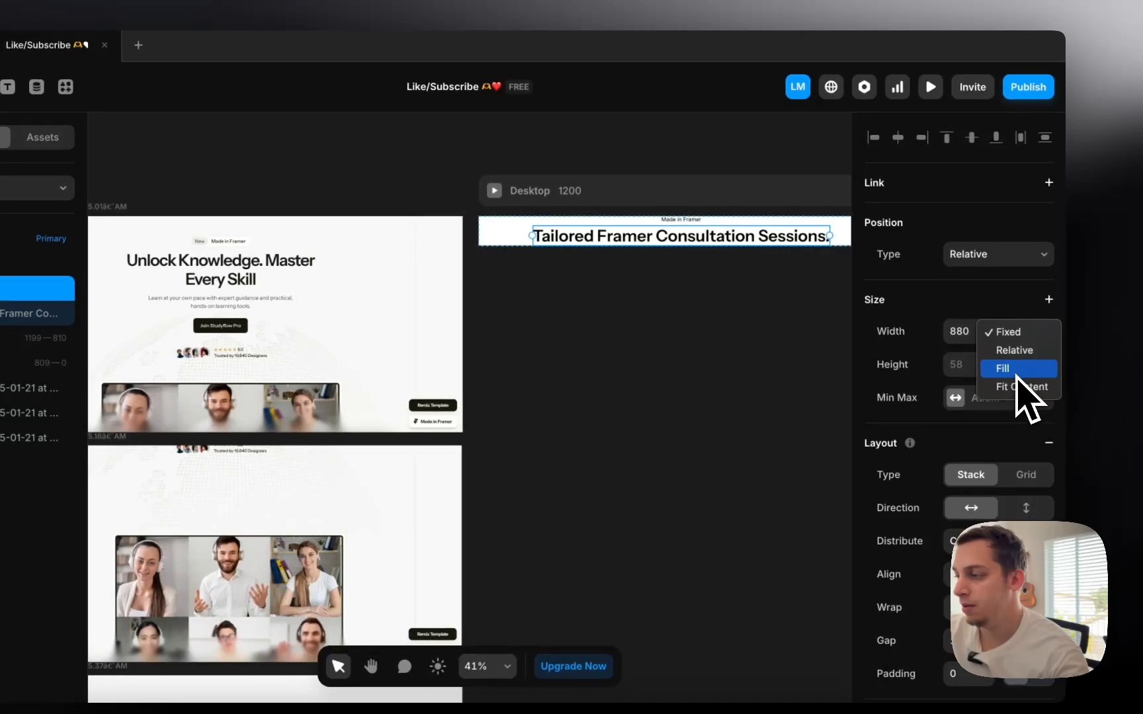
pyautogui.click(1049, 299)
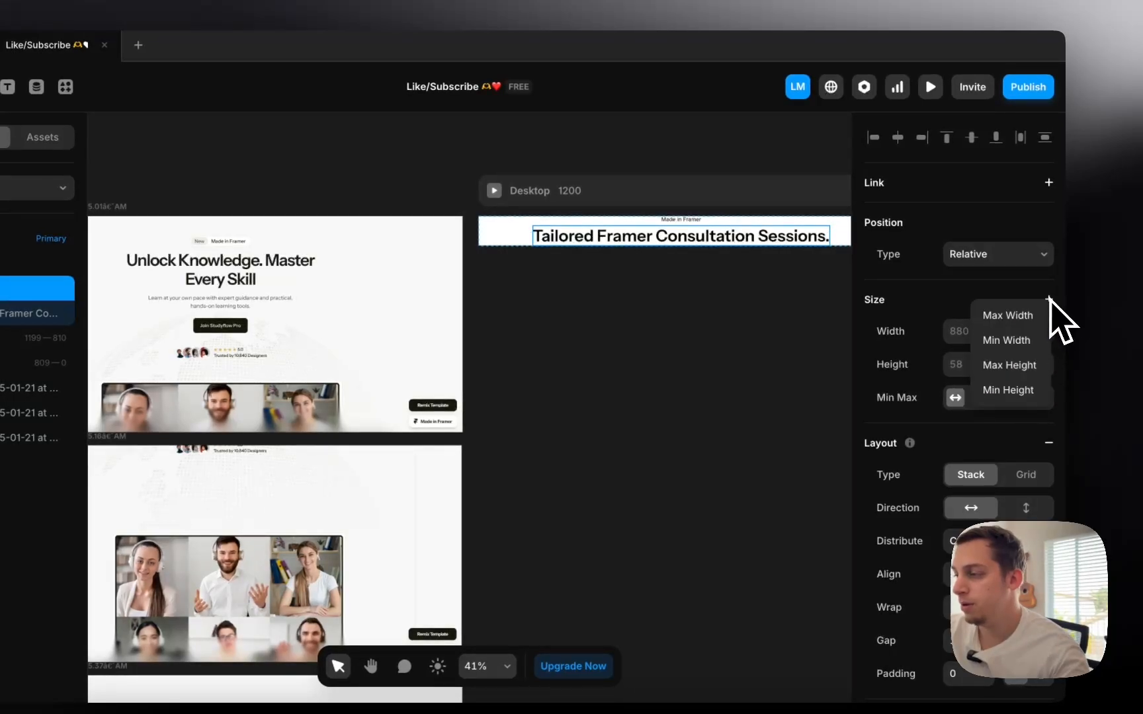
pyautogui.click(1021, 319)
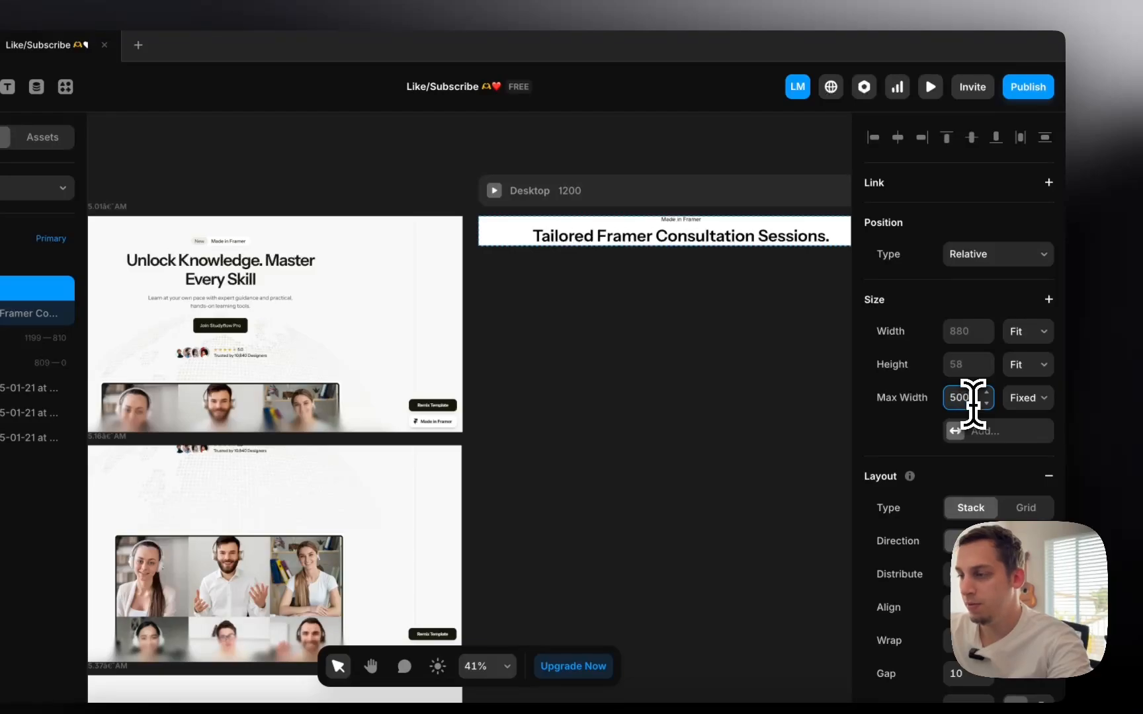
pyautogui.press('Return')
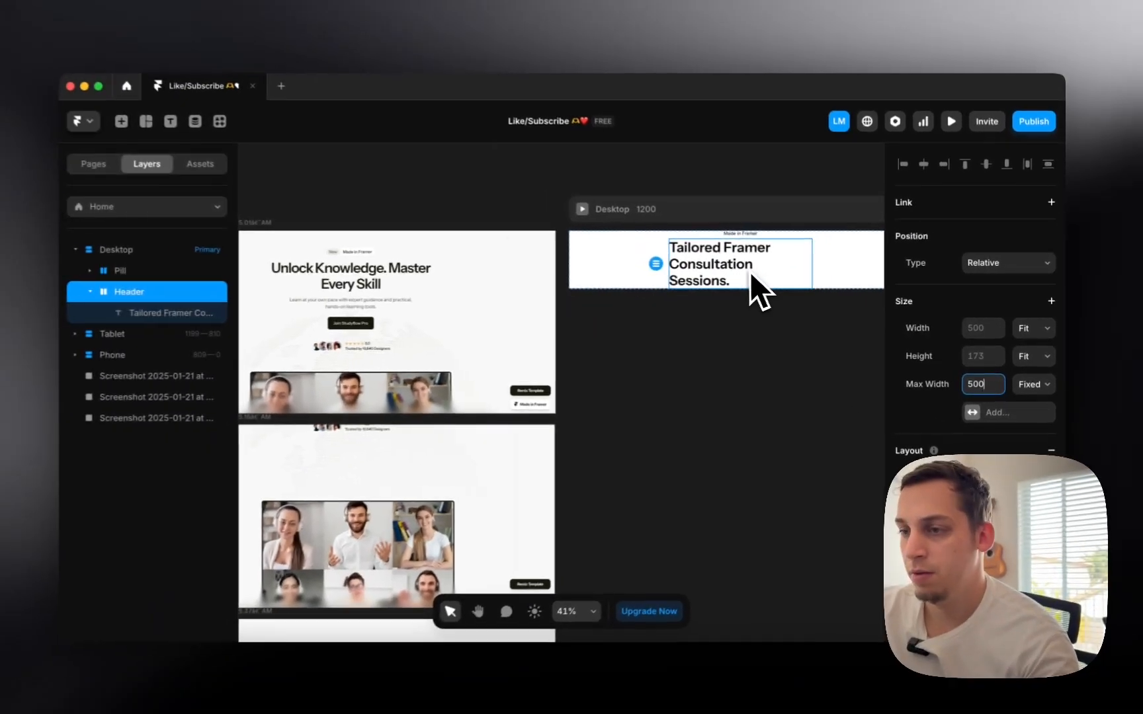
pyautogui.hotkey('shift', 'Up')
pyautogui.hotkey('shift', 'Up')
pyautogui.hotkey('shift', 'Up')
pyautogui.hotkey('shift', 'Up')
pyautogui.hotkey('shift', 'Up')
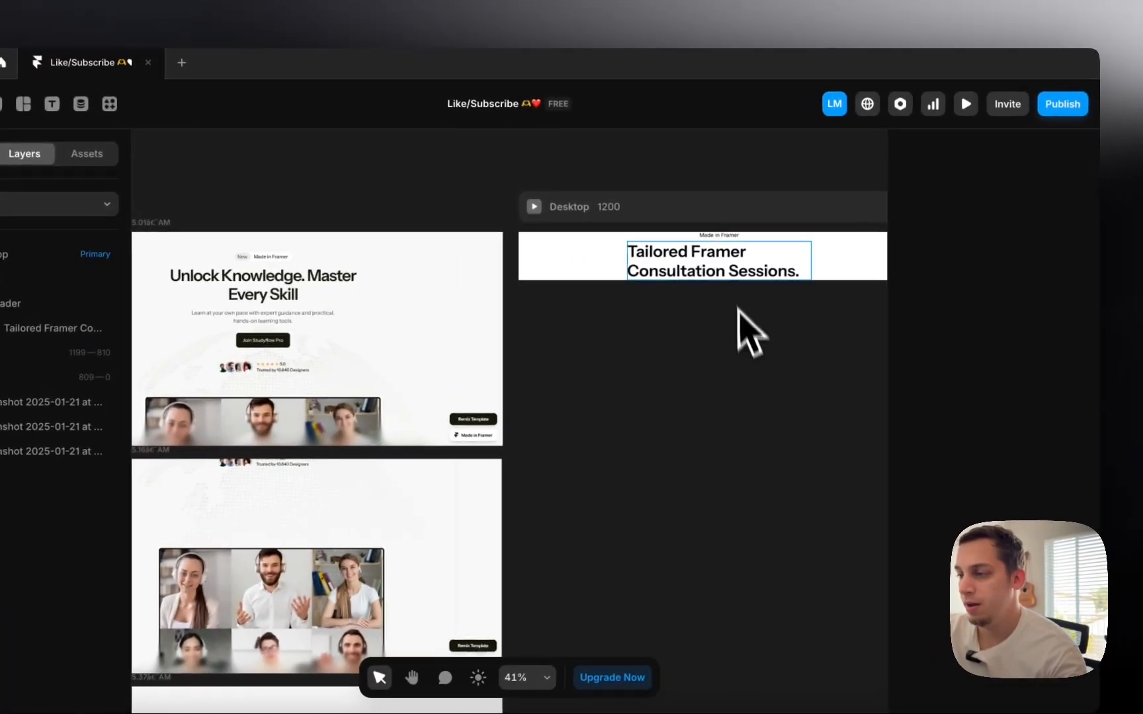
# - Center-align the heading text within the Header stack and select the stack
pyautogui.click(737, 260)
pyautogui.scroll(-8, 1025, 529)
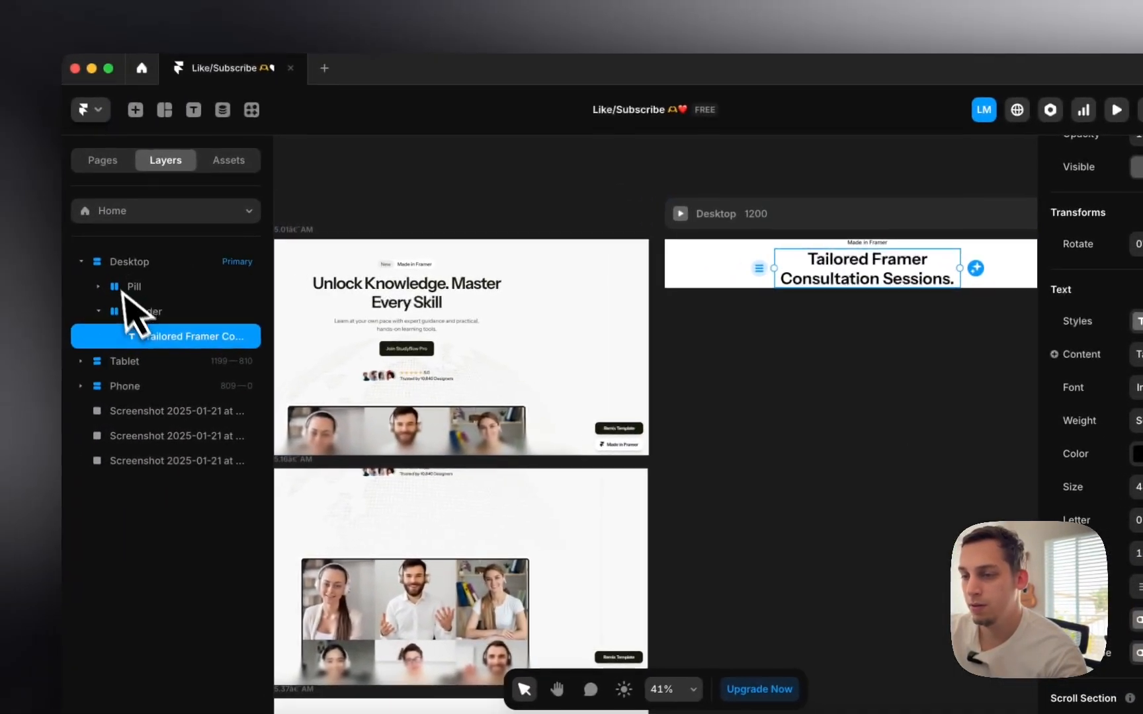
pyautogui.click(1, 262)
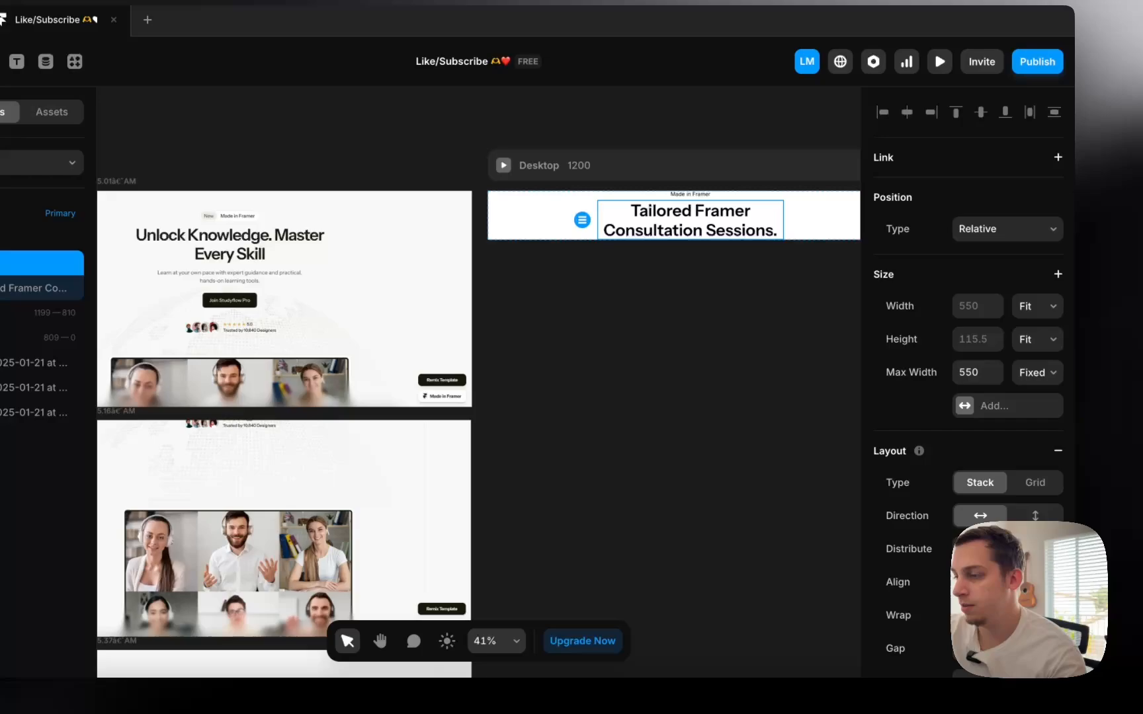
# - Wrap the Pill and Header stacks together in a new stack and rename it "Hero"
pyautogui.click(811, 398)
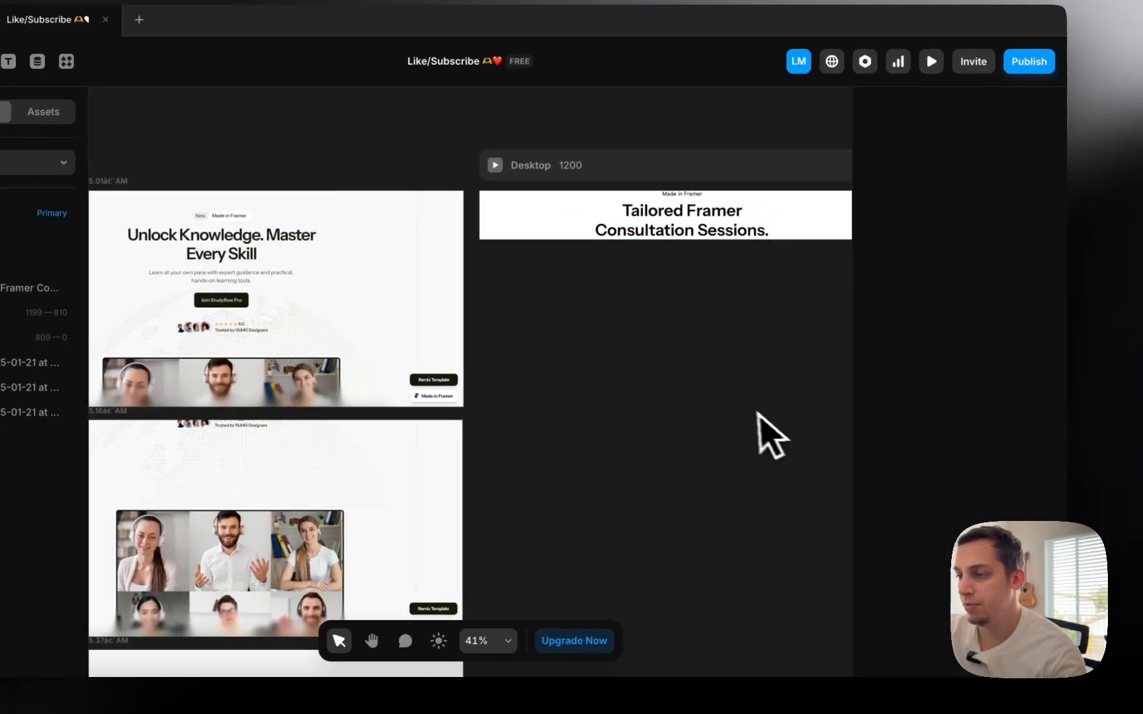
pyautogui.hscroll(-2, 621, 228)
pyautogui.hscroll(2, 635, 228)
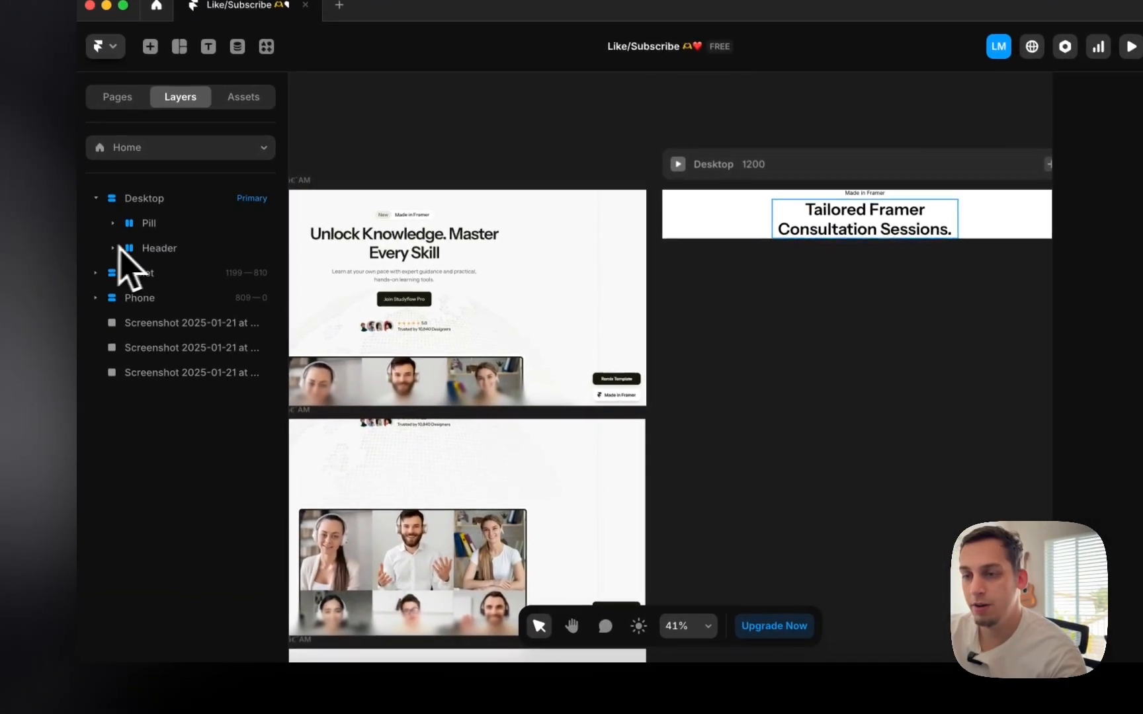
pyautogui.click(86, 301)
pyautogui.rightClick(153, 240)
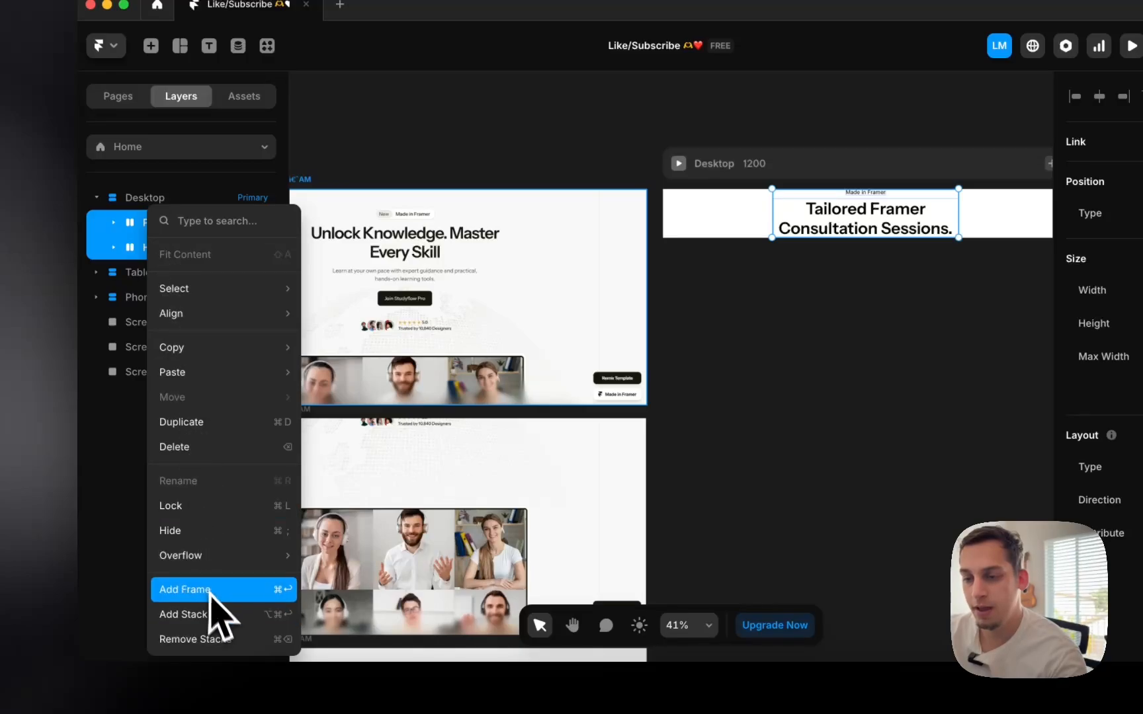
pyautogui.click(245, 614)
pyautogui.doubleClick(158, 225)
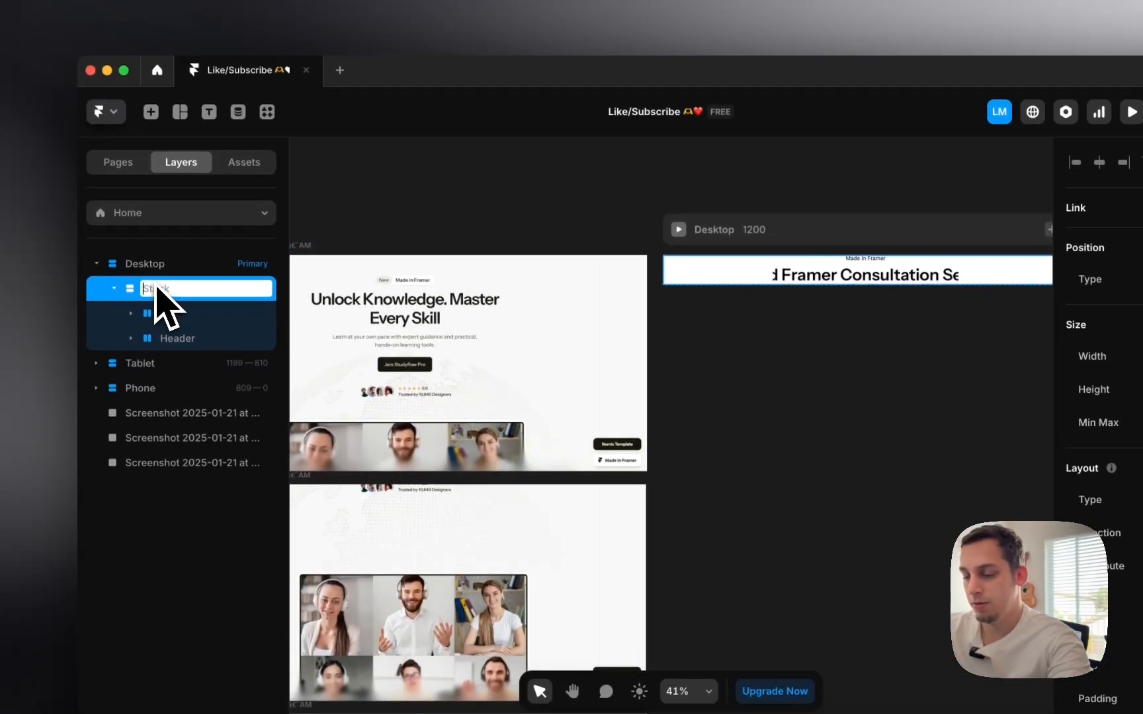
pyautogui.write('He')
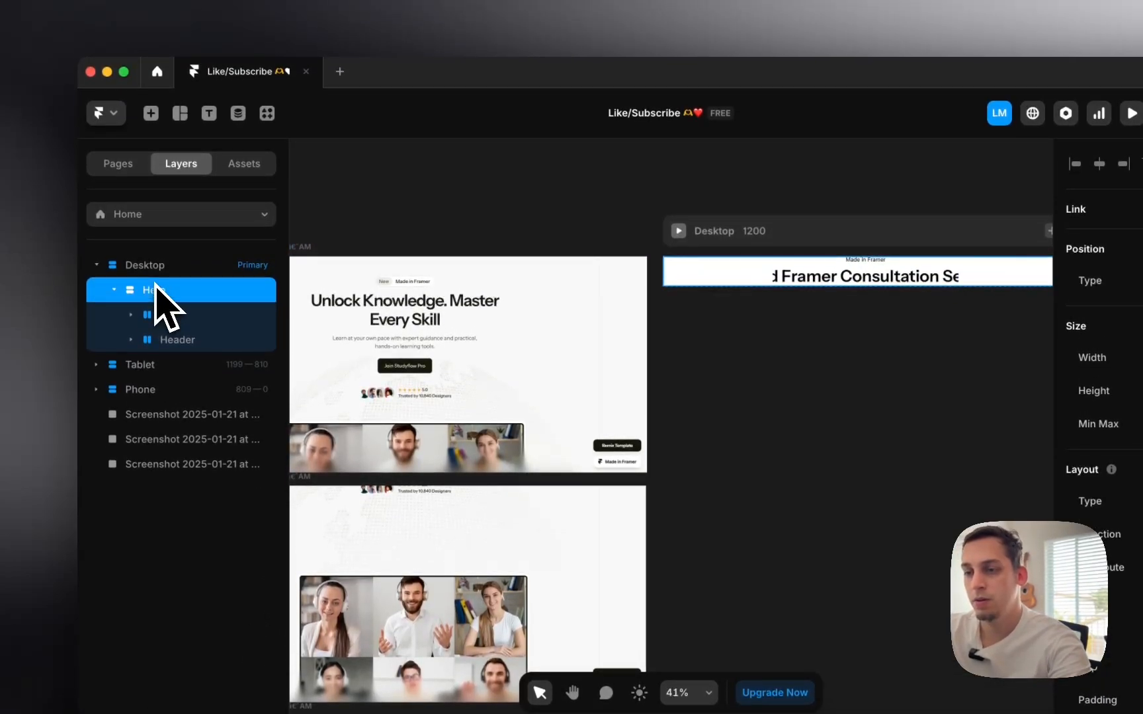
pyautogui.write('ro')
pyautogui.press('Return')
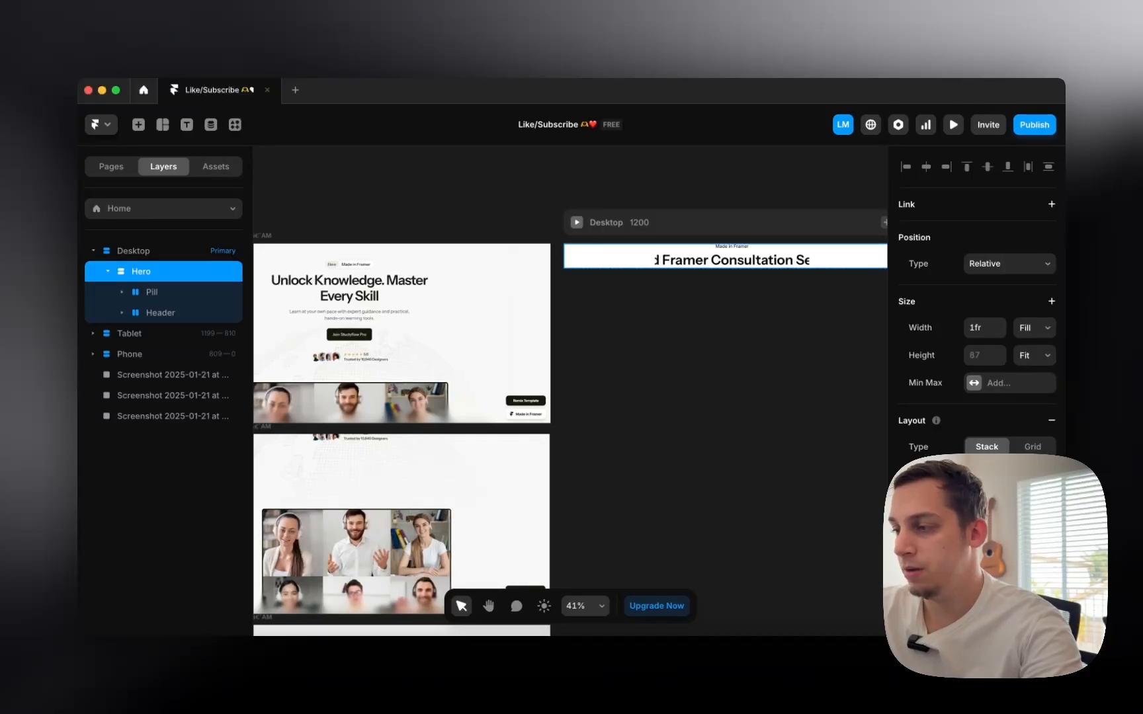
# - Set the Hero stack's top and bottom padding to 120, keeping its height at Fit Content and its direction vertical
pyautogui.scroll(-1, 976, 331)
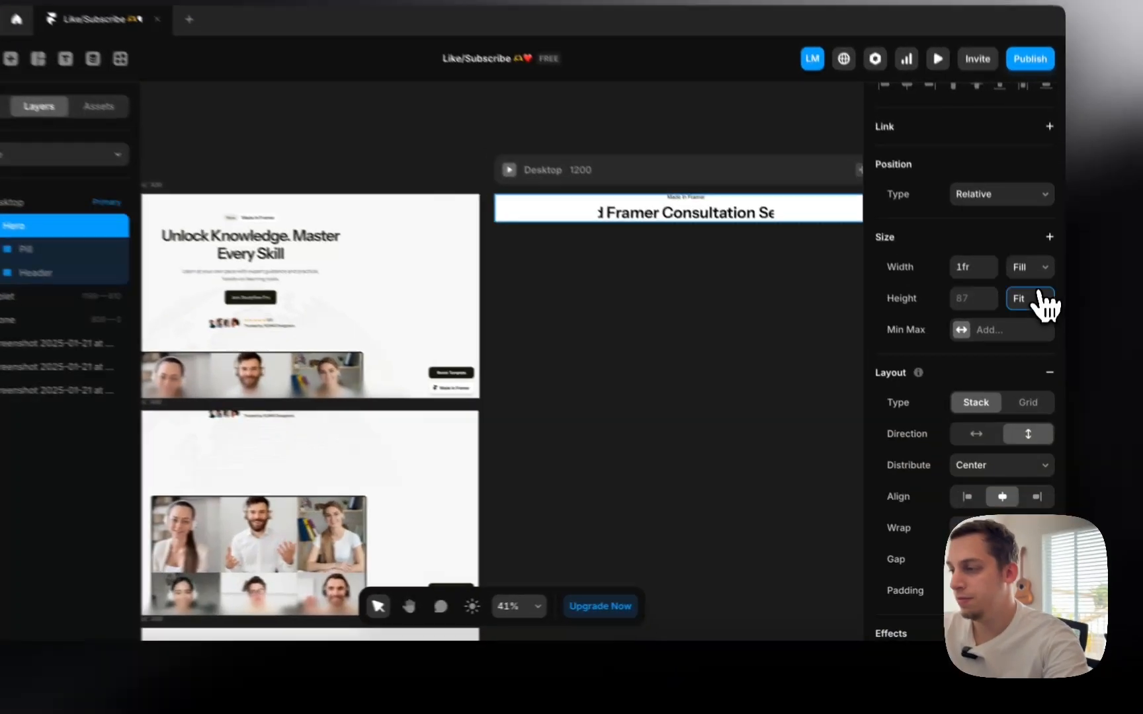
pyautogui.click(1042, 335)
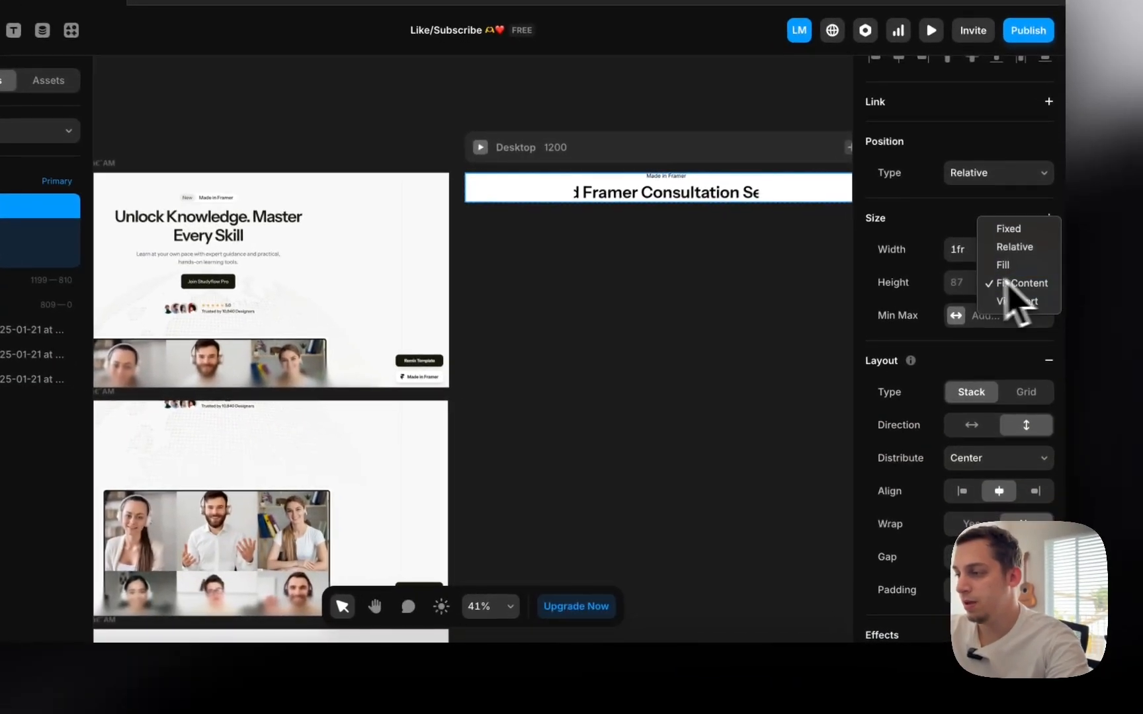
pyautogui.click(1024, 337)
pyautogui.click(1025, 424)
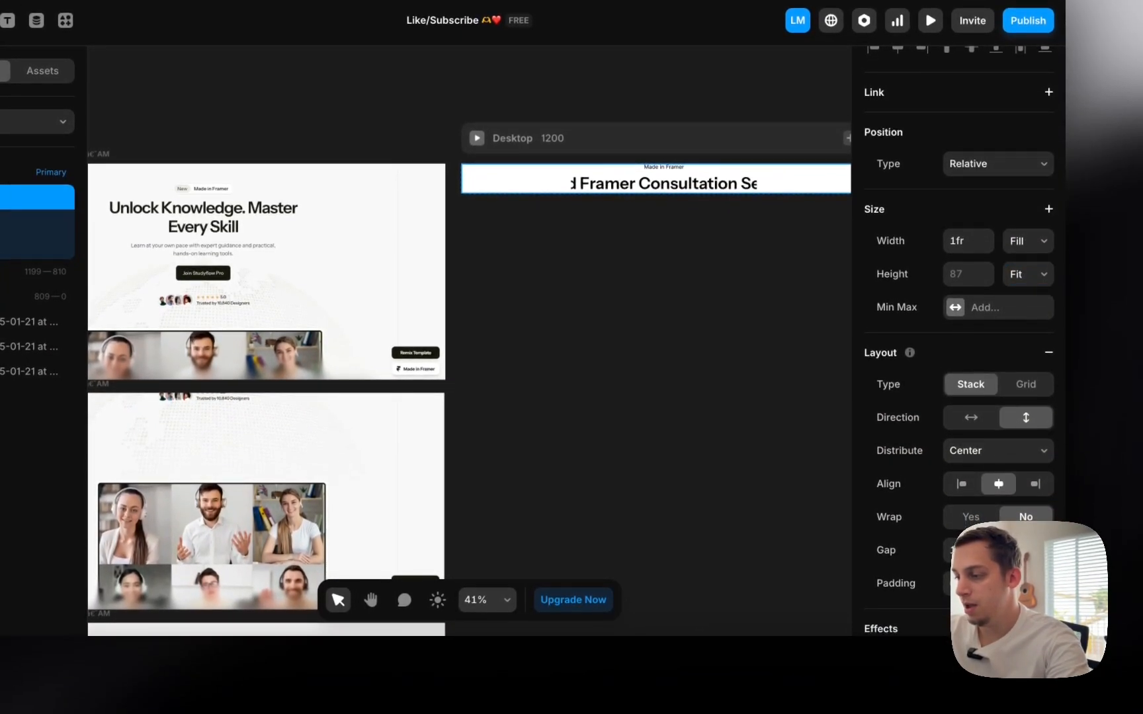
pyautogui.scroll(-3, 959, 330)
pyautogui.press('Return')
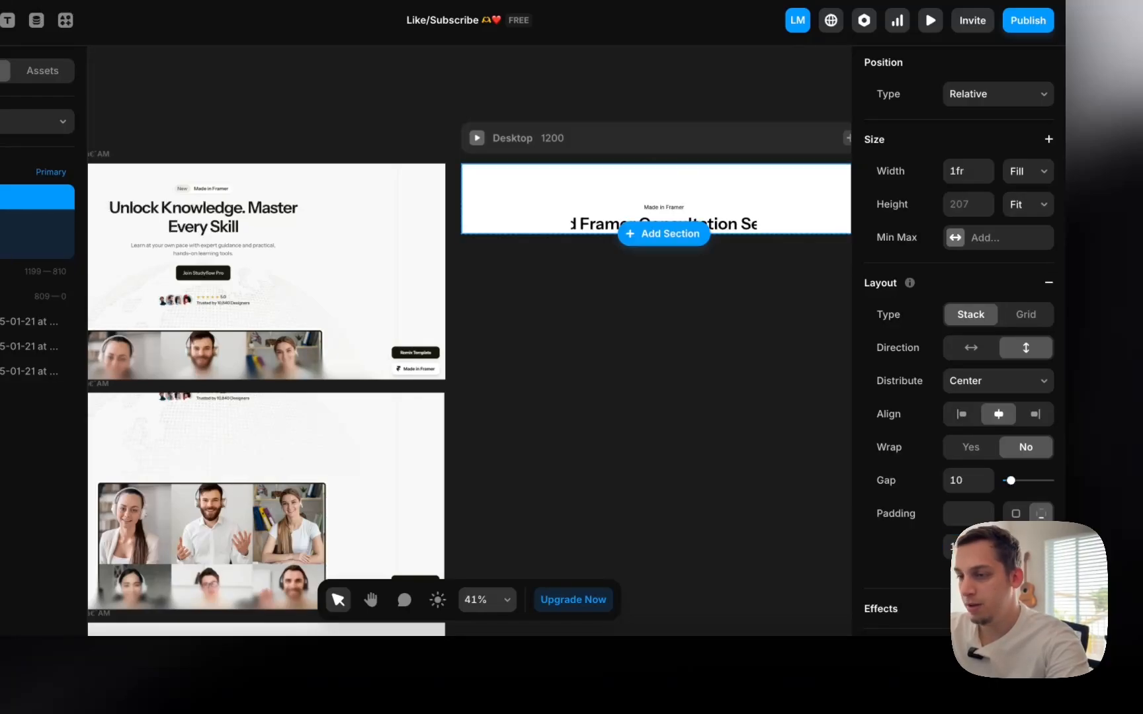
pyautogui.press('Return')
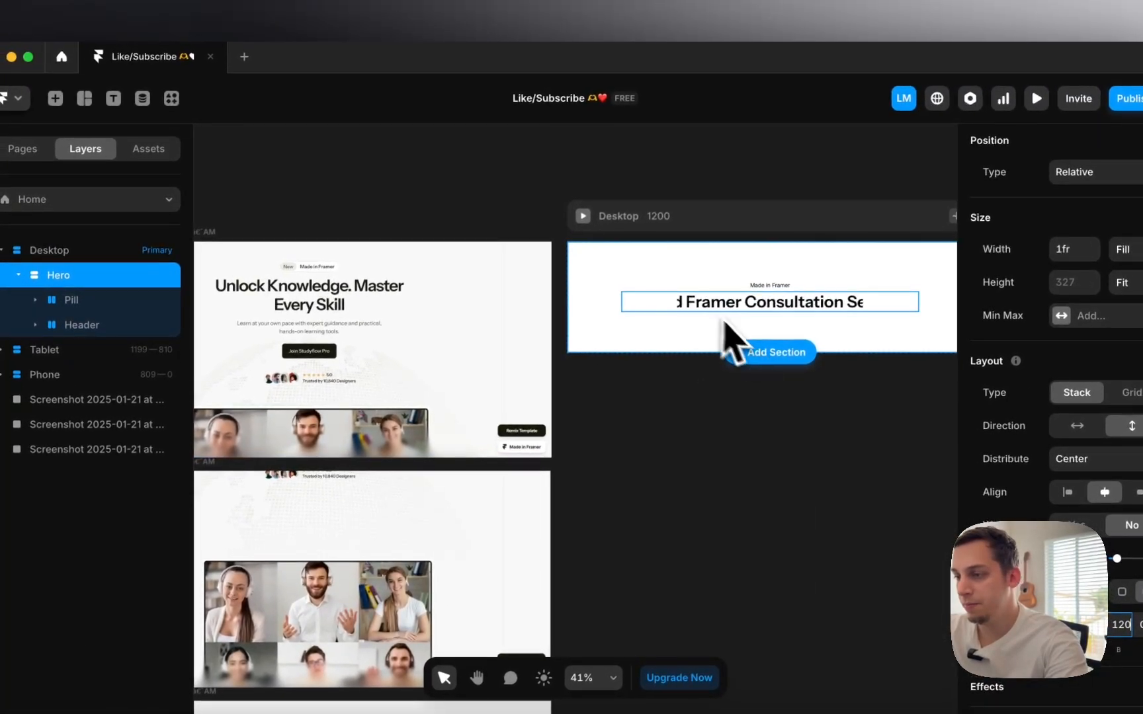
# - Set the width of the heading text inside the Header stack to Fill instead of a fixed width
pyautogui.doubleClick(699, 303)
pyautogui.scroll(10, 1059, 325)
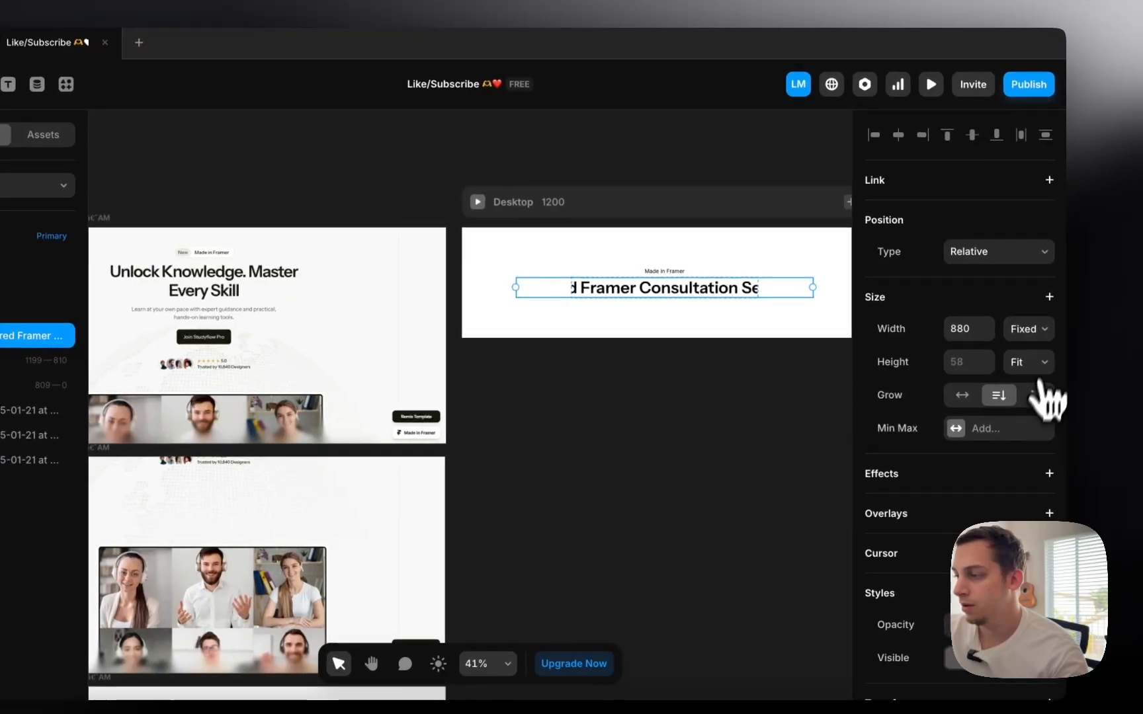
pyautogui.click(1045, 332)
pyautogui.click(1019, 365)
pyautogui.click(764, 430)
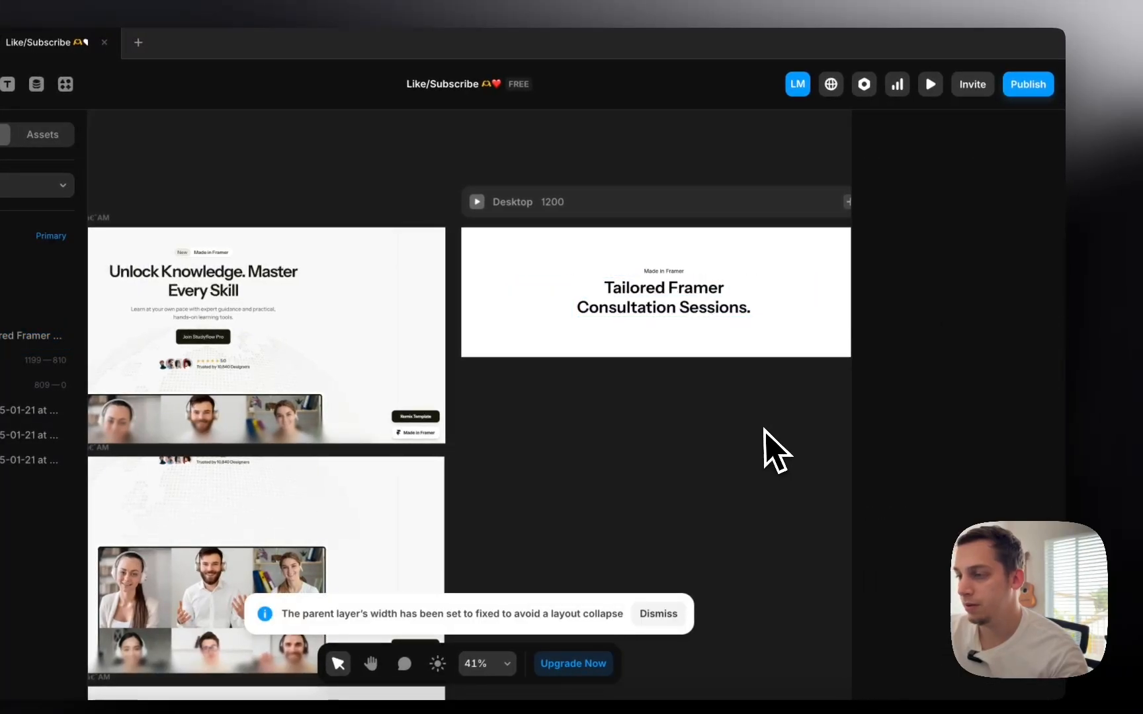
# - Set the Hero stack's left and right padding to 60
pyautogui.click(628, 298)
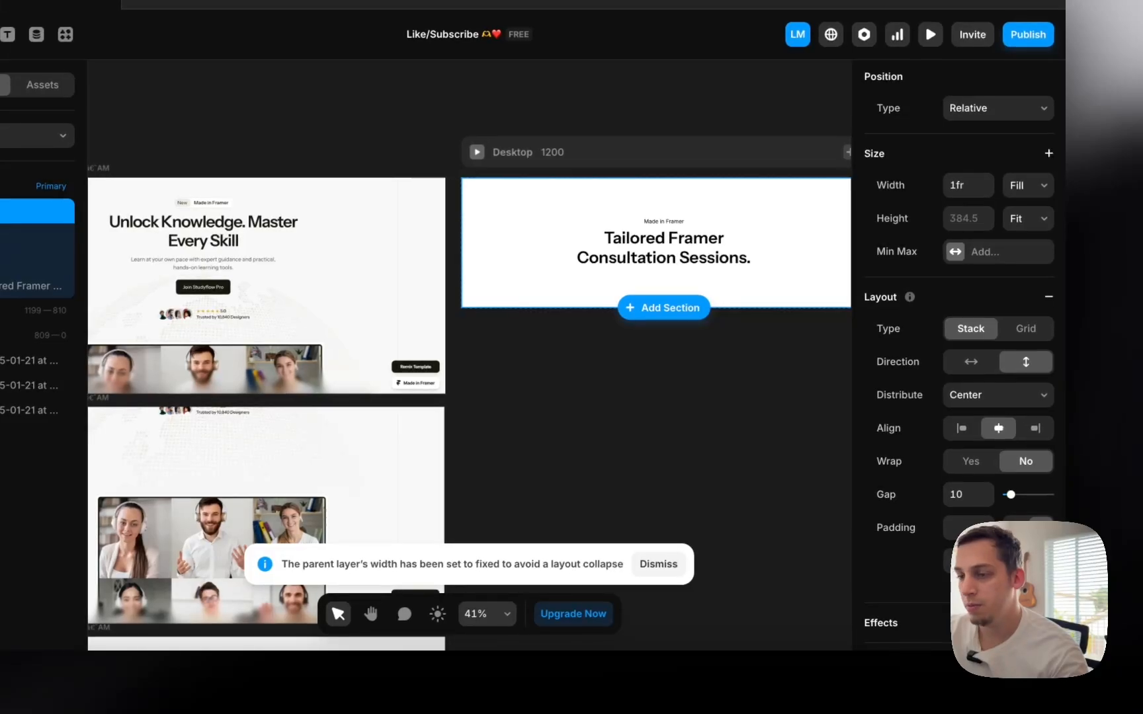
pyautogui.hscroll(-5, 656, 488)
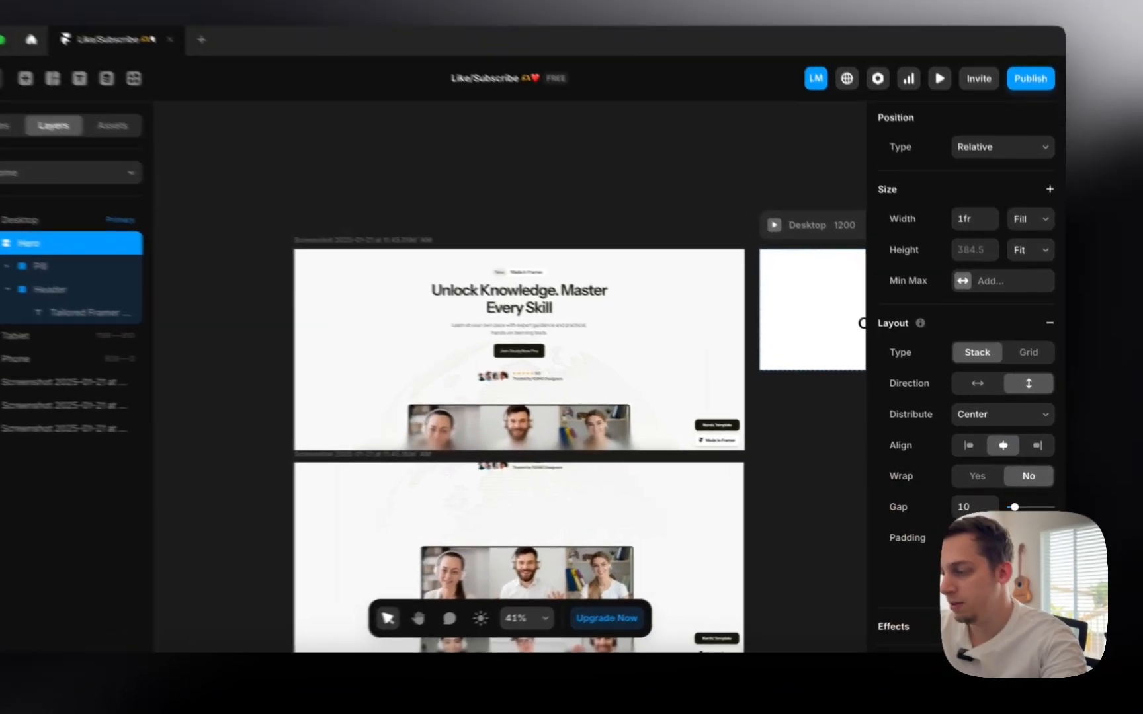
pyautogui.hscroll(3, 805, 556)
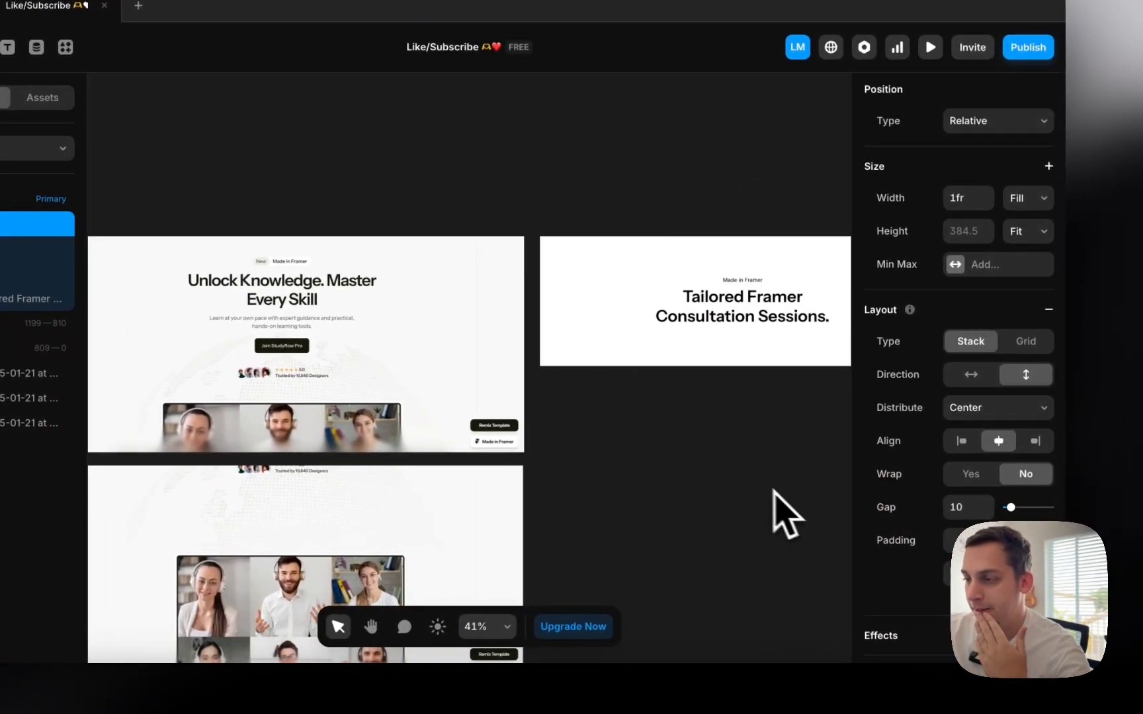
pyautogui.scroll(-3, 596, 266)
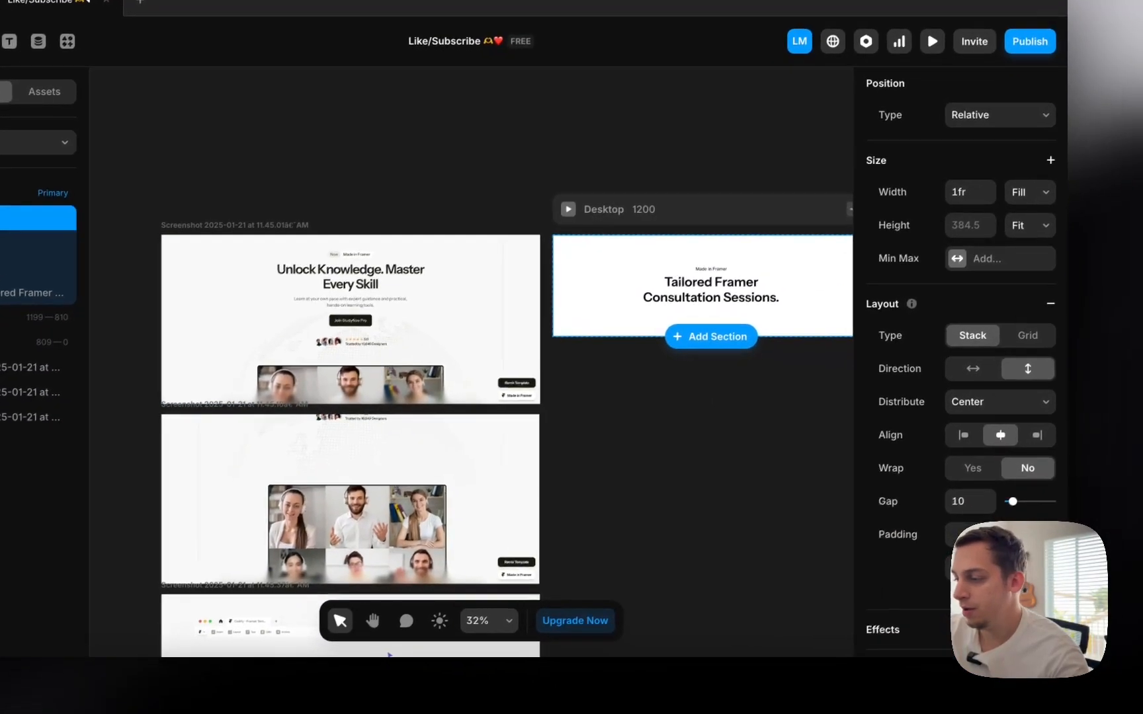
# - Add a solid border to the Hero stack with individual side widths, 1 on the left, colored #222222 at 20% opacity
pyautogui.scroll(-7, 965, 463)
pyautogui.click(954, 509)
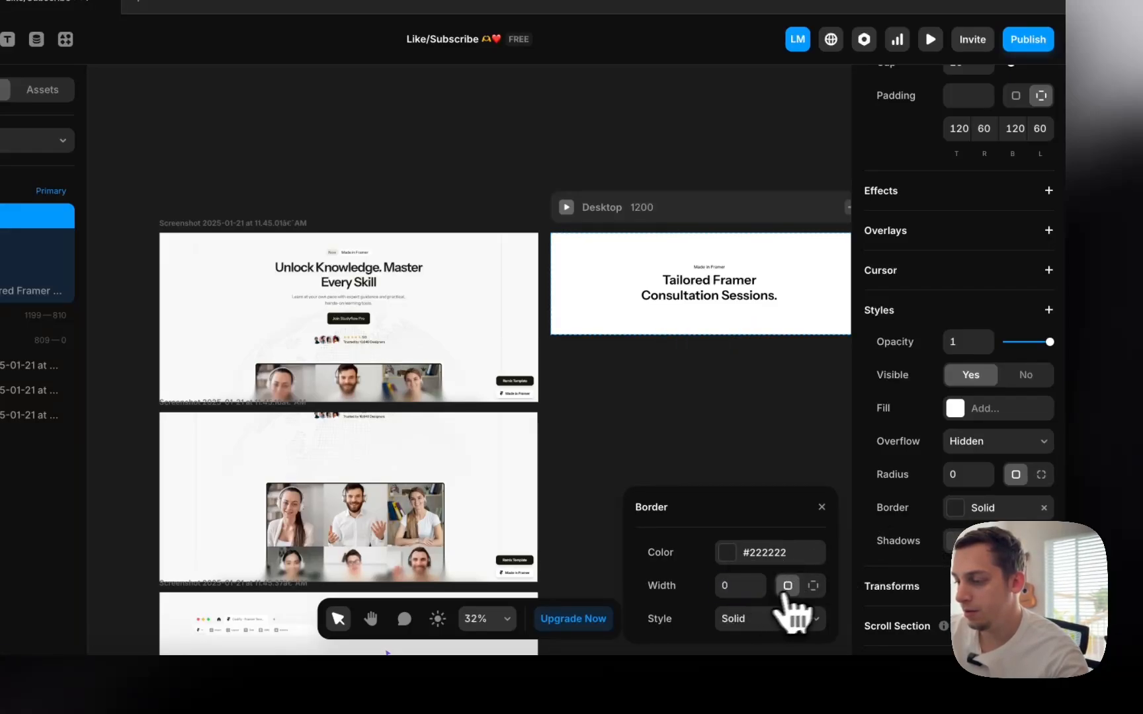
pyautogui.click(813, 585)
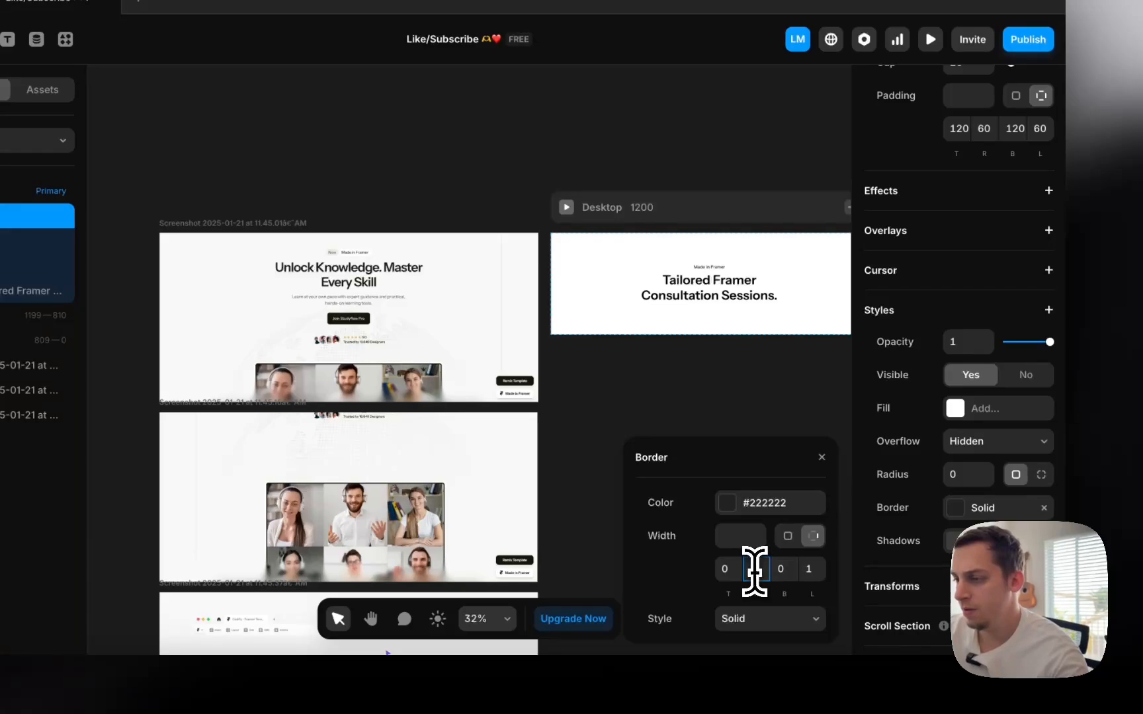
pyautogui.click(754, 503)
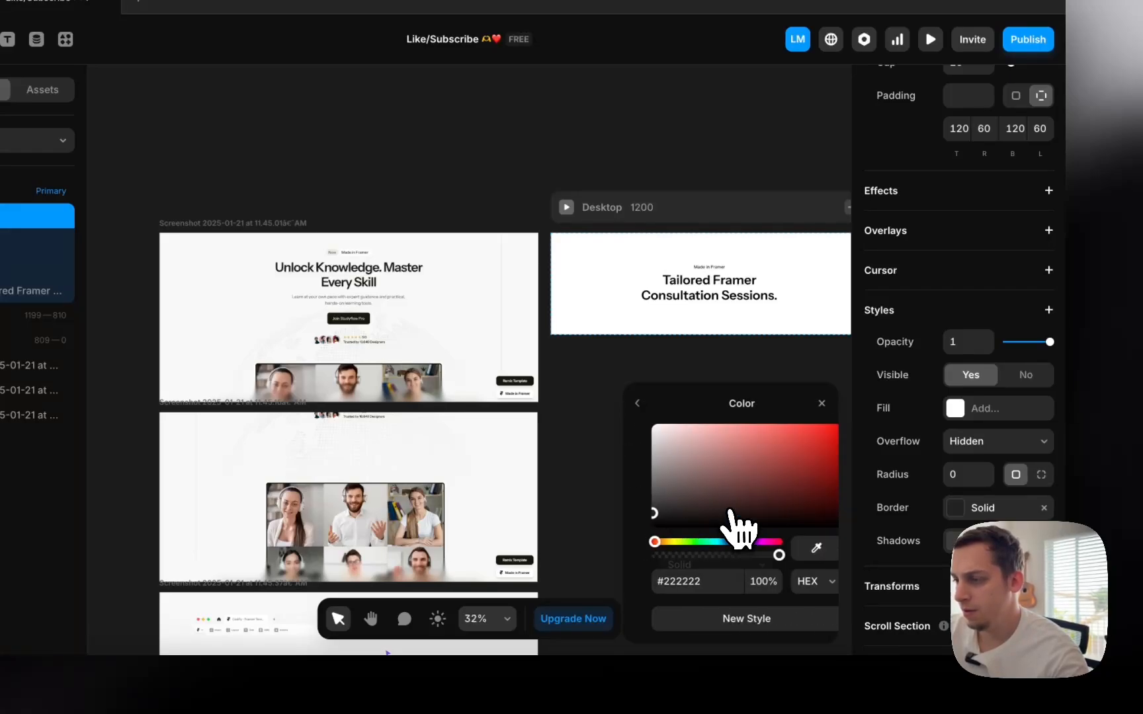
pyautogui.click(669, 493)
pyautogui.moveTo(669, 493); pyautogui.dragTo(548, 635)
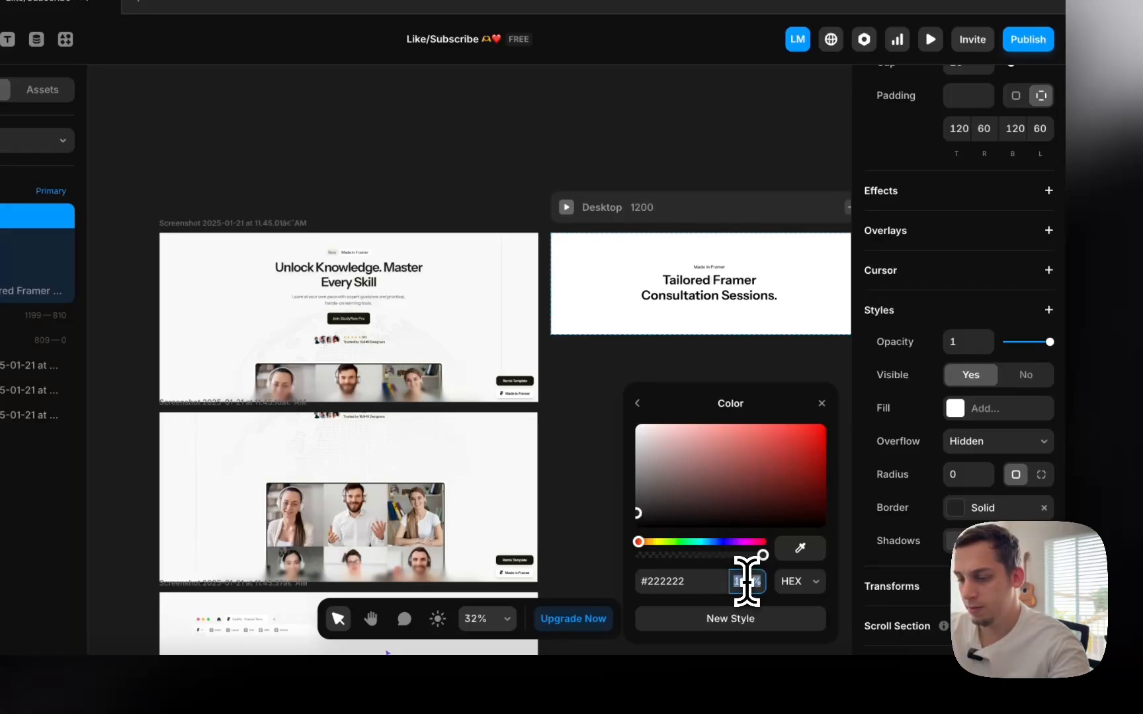
pyautogui.write('20')
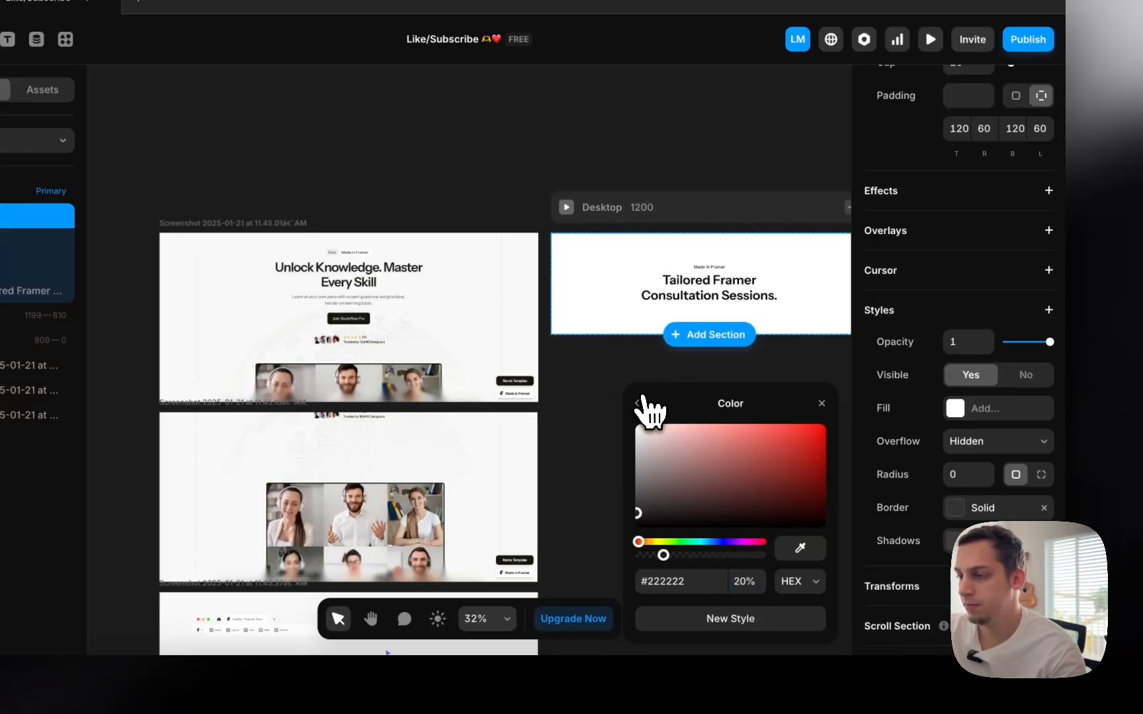
pyautogui.click(641, 400)
pyautogui.click(619, 375)
# - Check the border around the Hero stack and remove it
pyautogui.scroll(5, 546, 342)
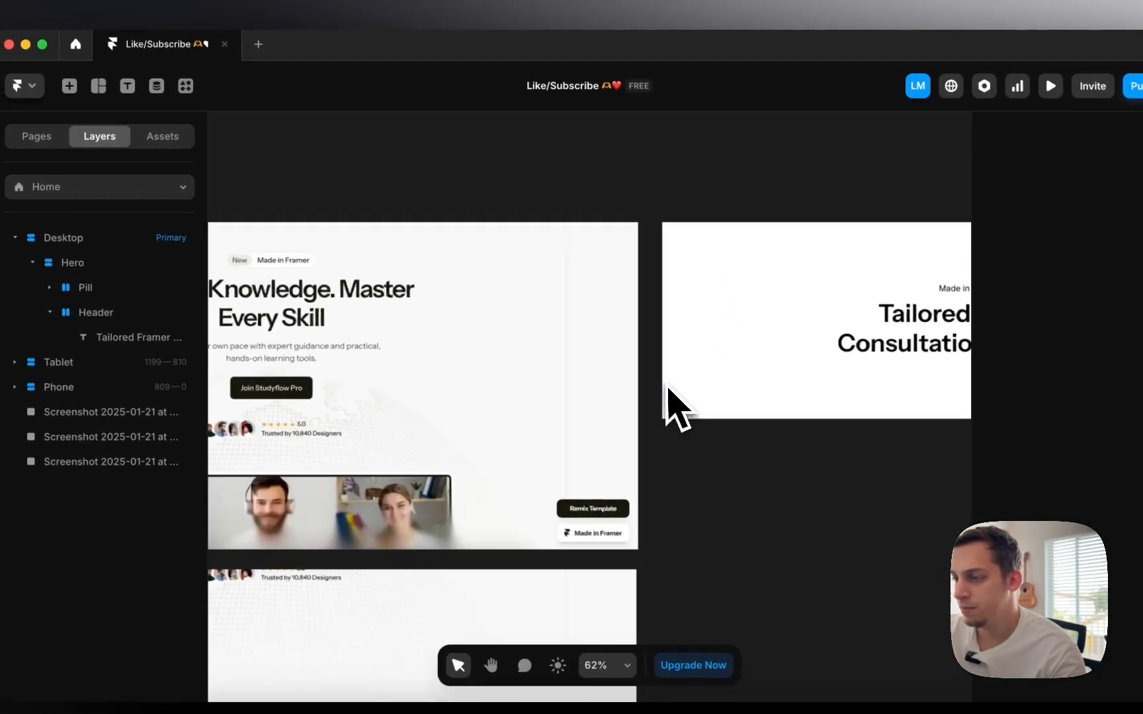
pyautogui.hscroll(2, 548, 341)
pyautogui.scroll(-3, 555, 332)
pyautogui.scroll(-1, 688, 378)
pyautogui.click(667, 328)
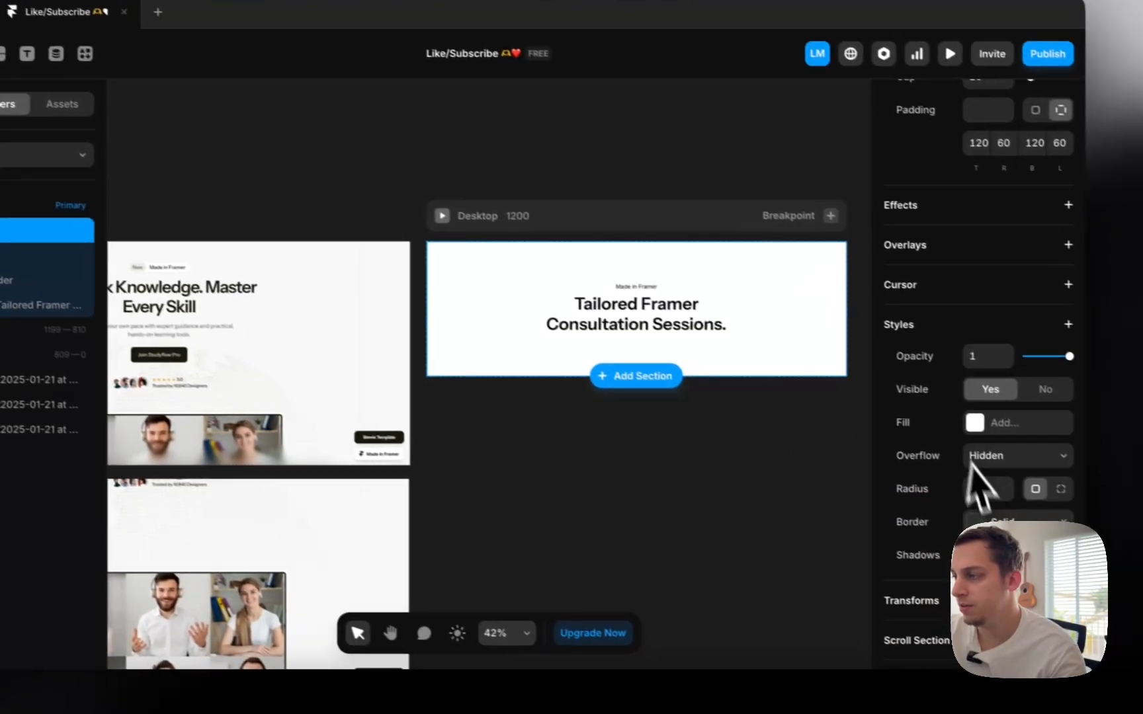
pyautogui.scroll(2, 1050, 410)
pyautogui.scroll(-3, 936, 394)
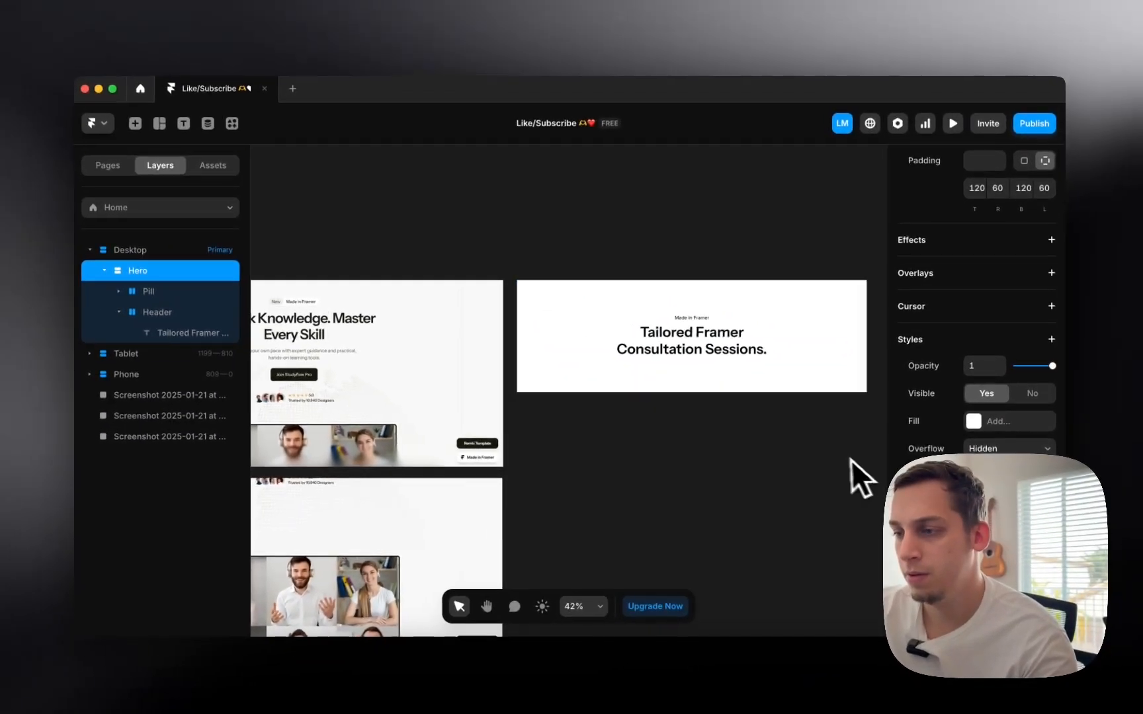
pyautogui.hscroll(-1, 851, 459)
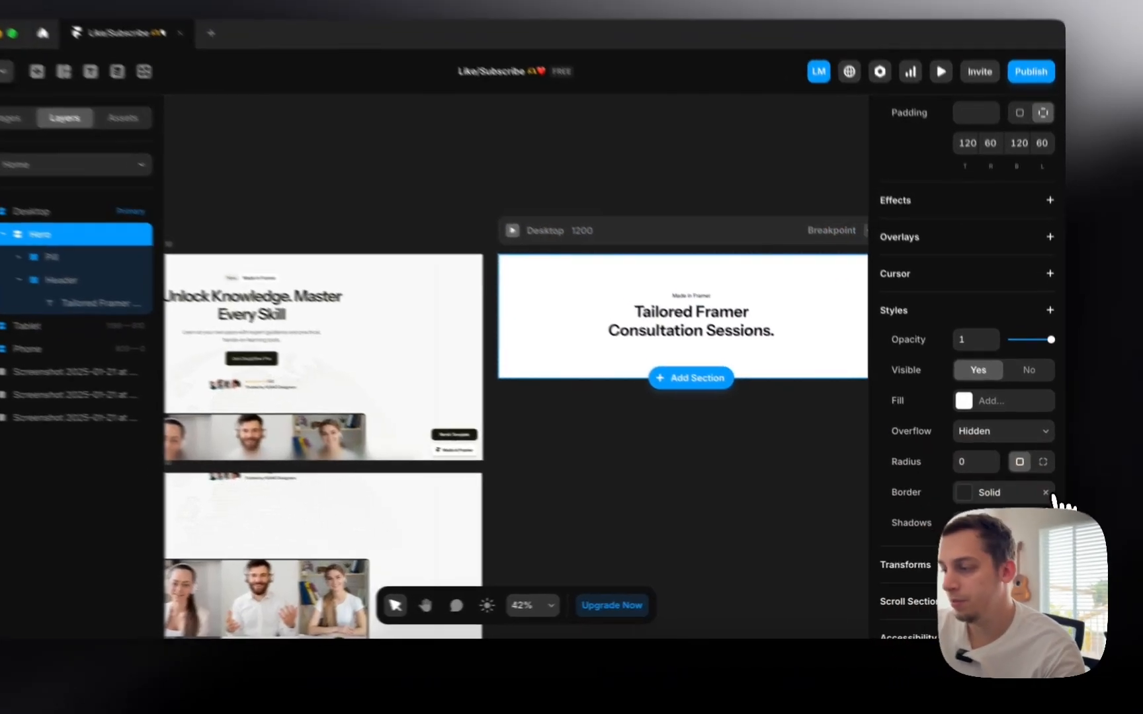
pyautogui.click(1051, 495)
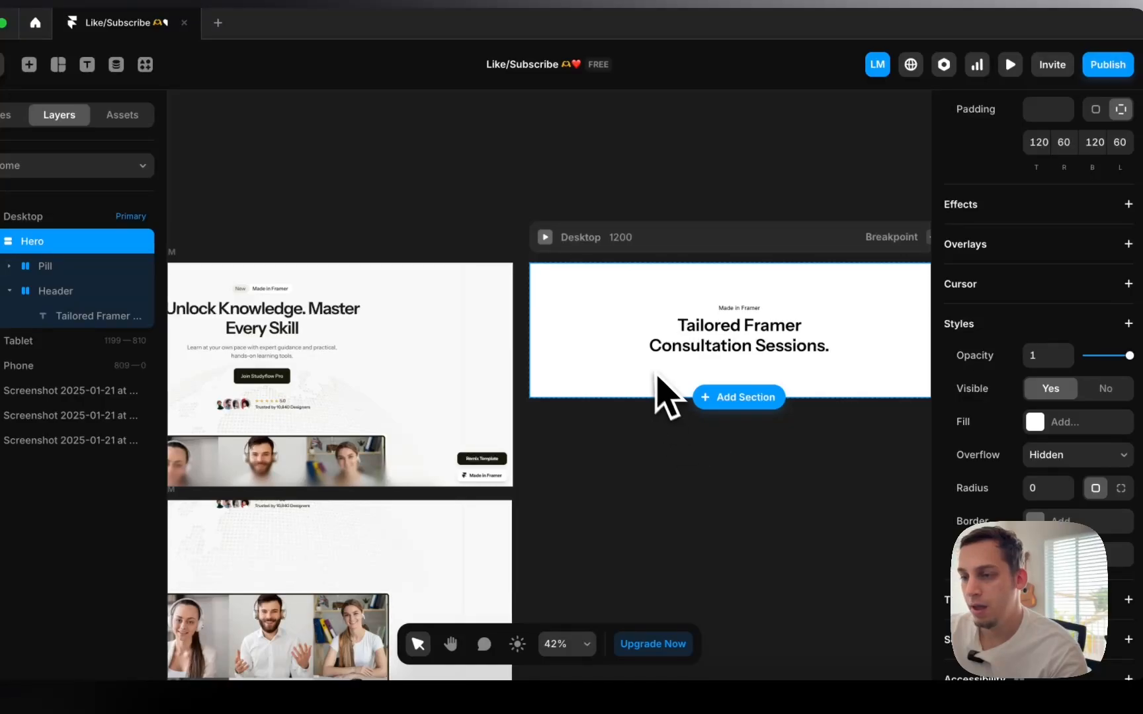
# - Duplicate the "Made in Framer" text below the heading inside Hero and wrap the copy in a stack named "Description"
pyautogui.hscroll(-1, 655, 371)
pyautogui.doubleClick(782, 311)
pyautogui.moveTo(788, 313); pyautogui.dragTo(764, 357)
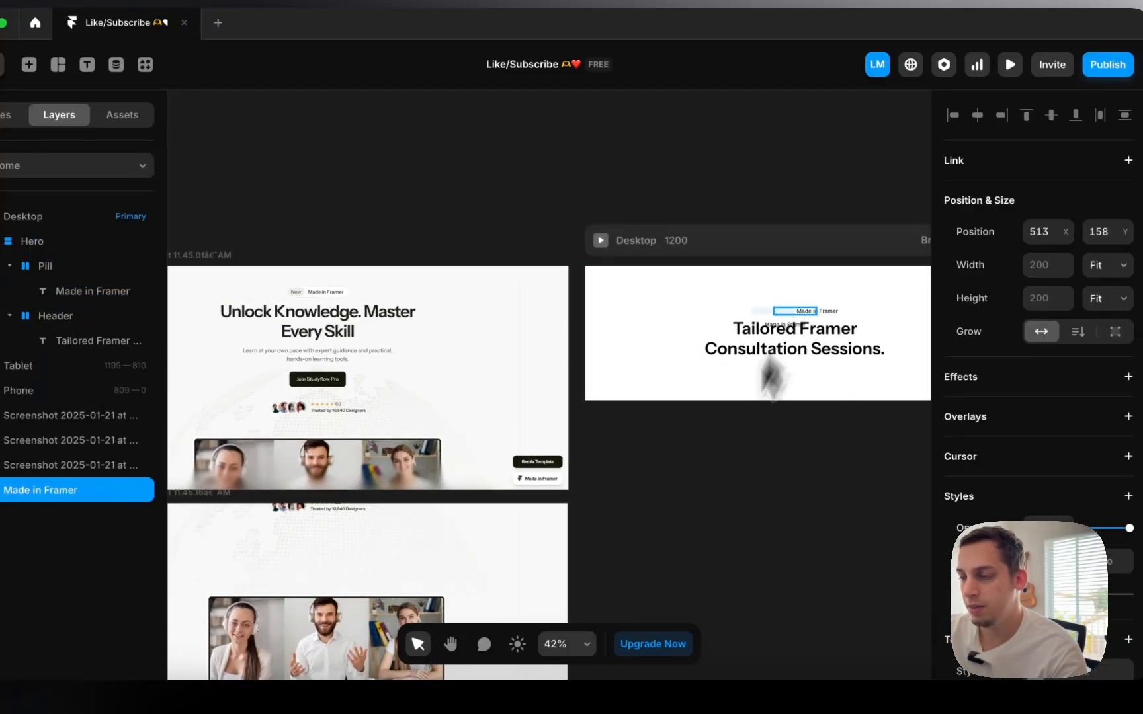
pyautogui.moveTo(805, 394); pyautogui.dragTo(804, 390)
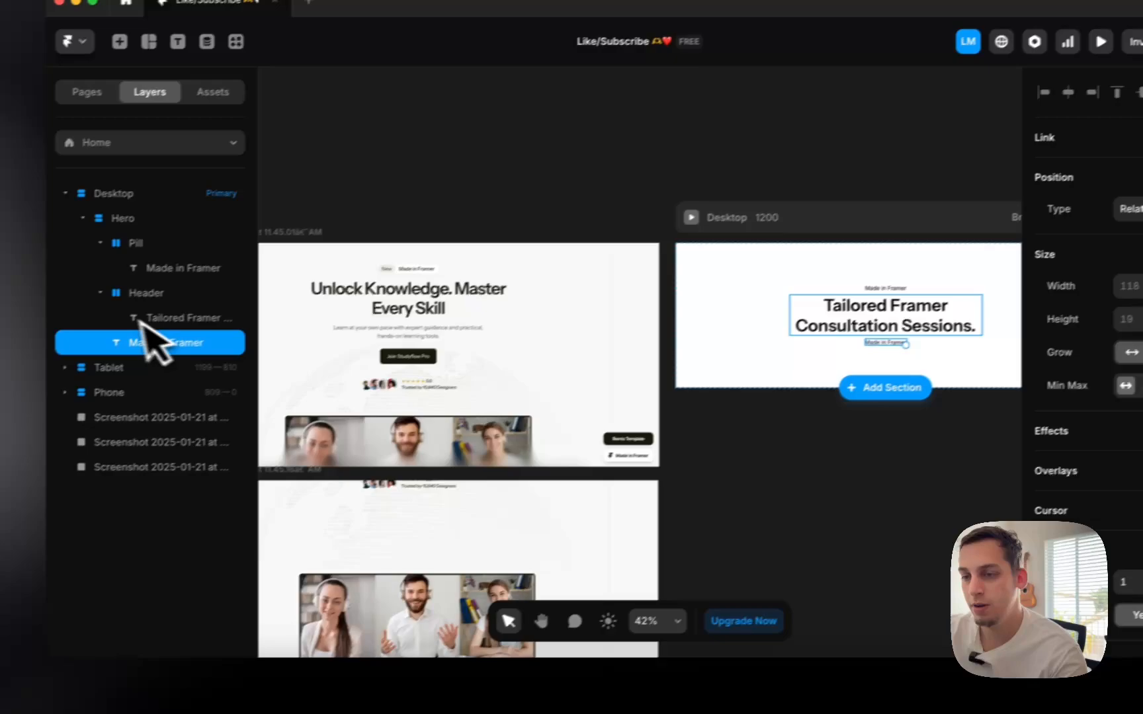
pyautogui.rightClick(132, 341)
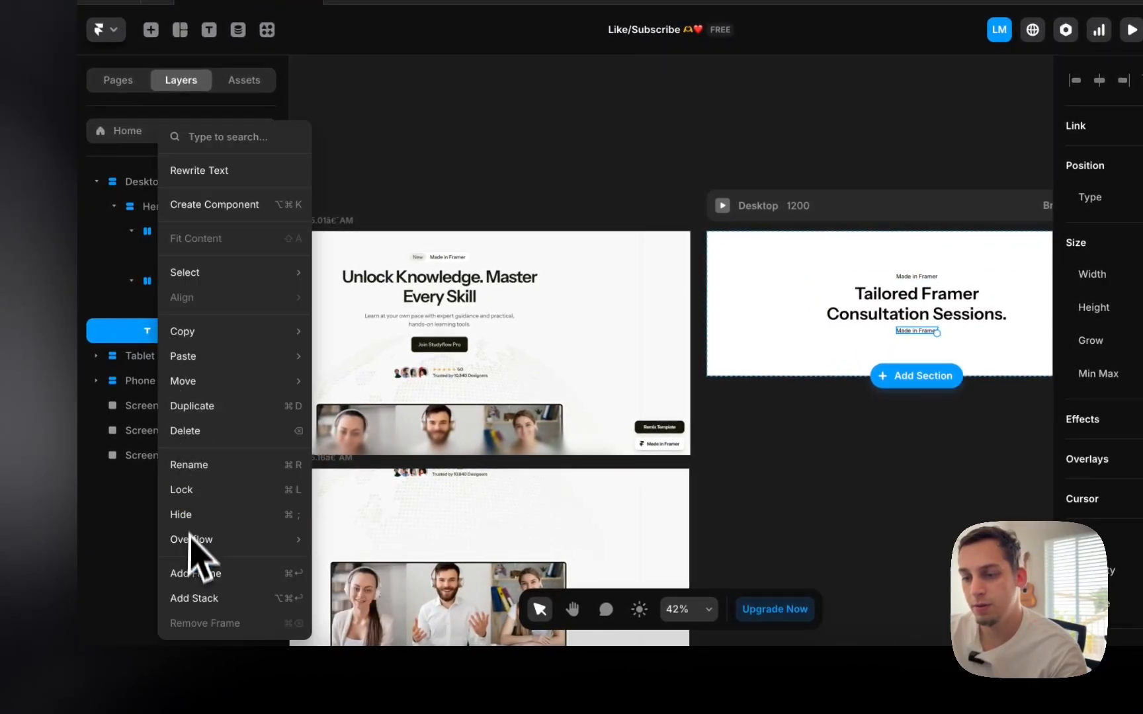
pyautogui.click(240, 599)
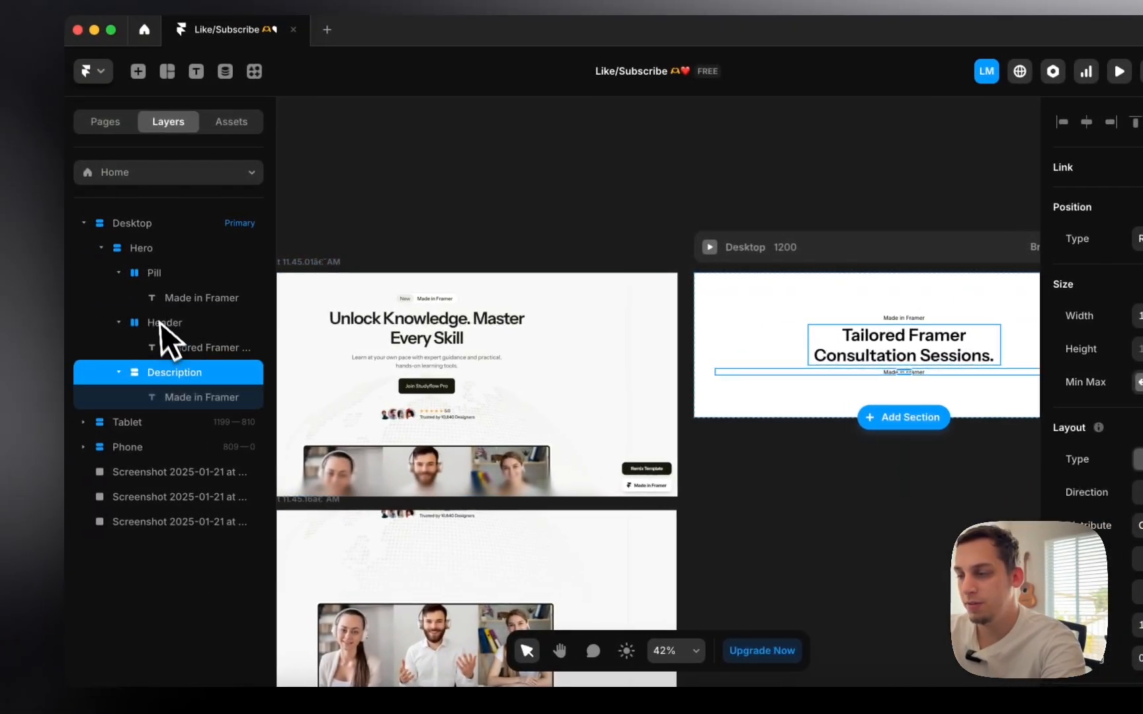
# - Give the Description stack a maximum width of 550, matching the Header stack
pyautogui.click(52, 321)
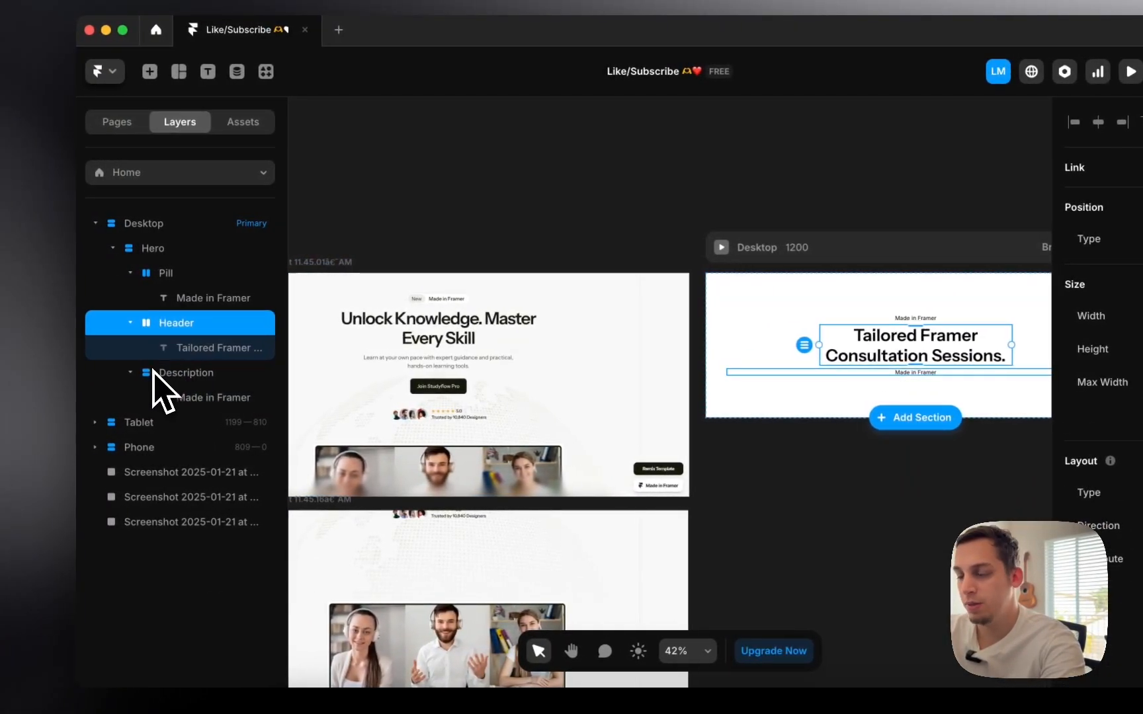
pyautogui.click(43, 371)
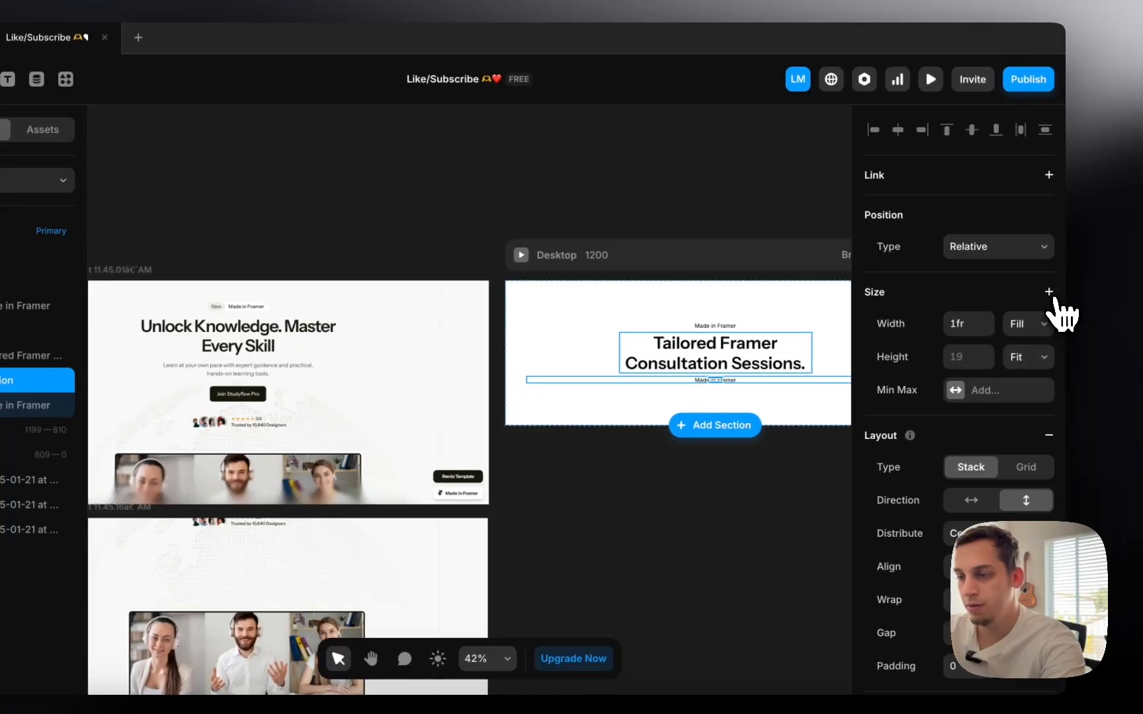
pyautogui.click(1049, 292)
pyautogui.click(1043, 314)
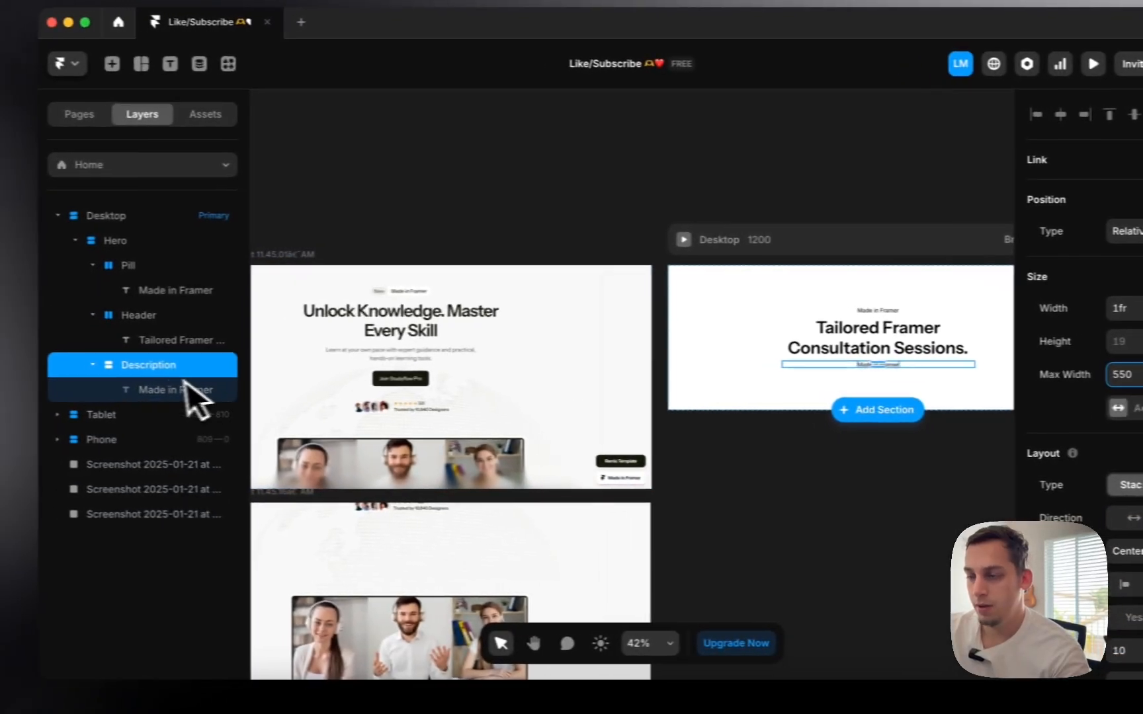
# - Set the width of the text inside the Description stack to Fill
pyautogui.click(21, 403)
pyautogui.click(1037, 272)
pyautogui.click(1015, 255)
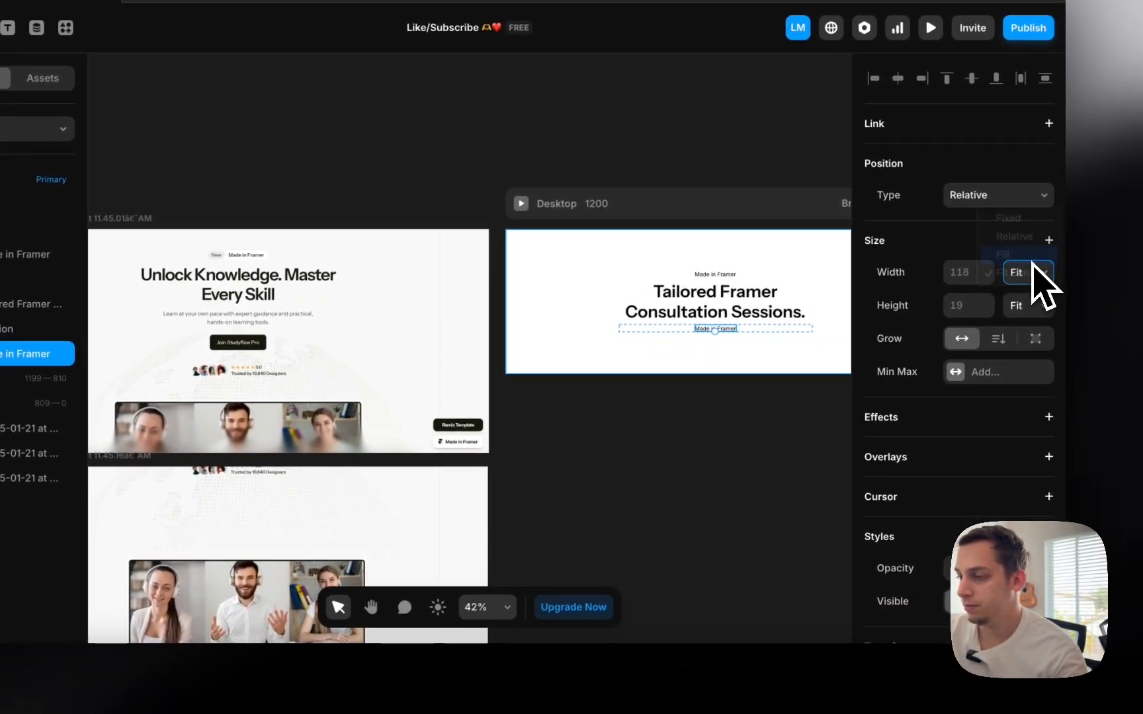
# - Center-align the text inside the Description stack
pyautogui.scroll(-5, 949, 489)
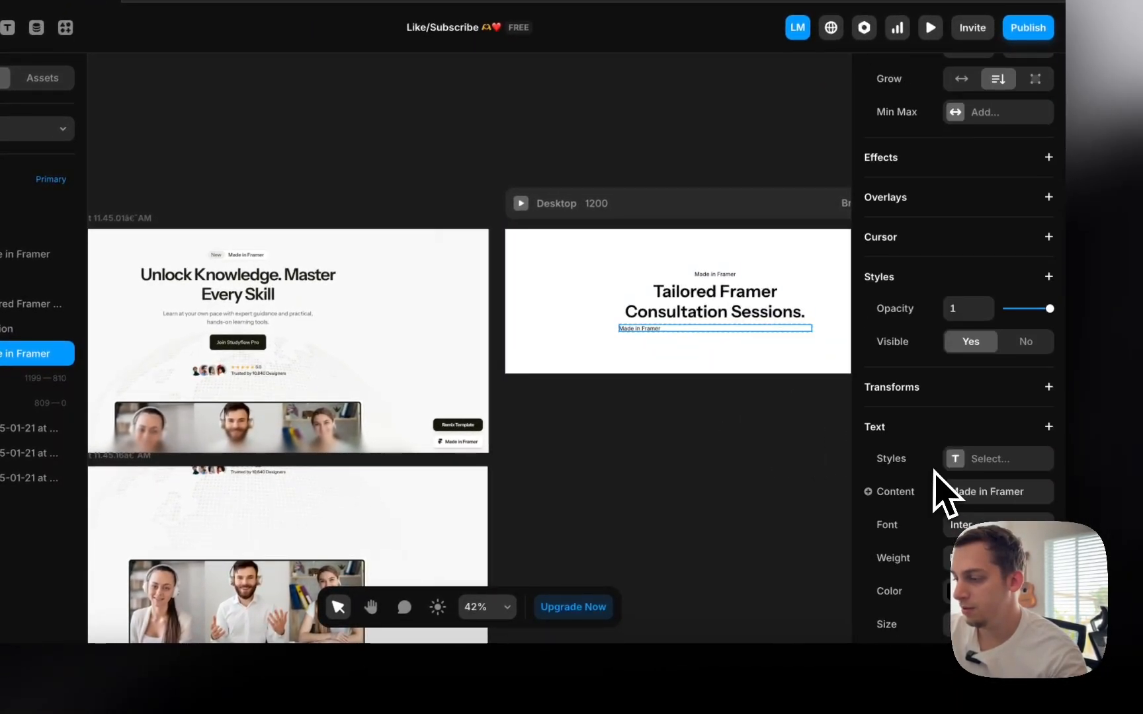
pyautogui.scroll(-4, 949, 489)
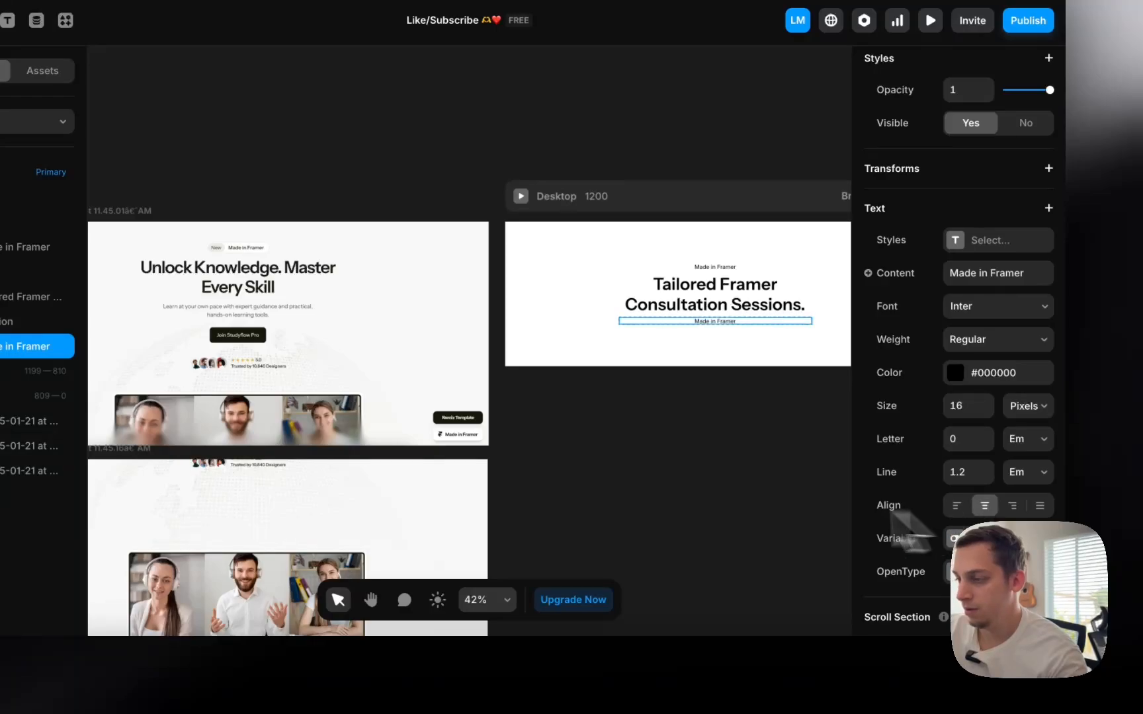
pyautogui.click(734, 476)
# - Select the Description text, search the plugins for "lorem" and launch the Lorem Ipsum plugin
pyautogui.click(712, 322)
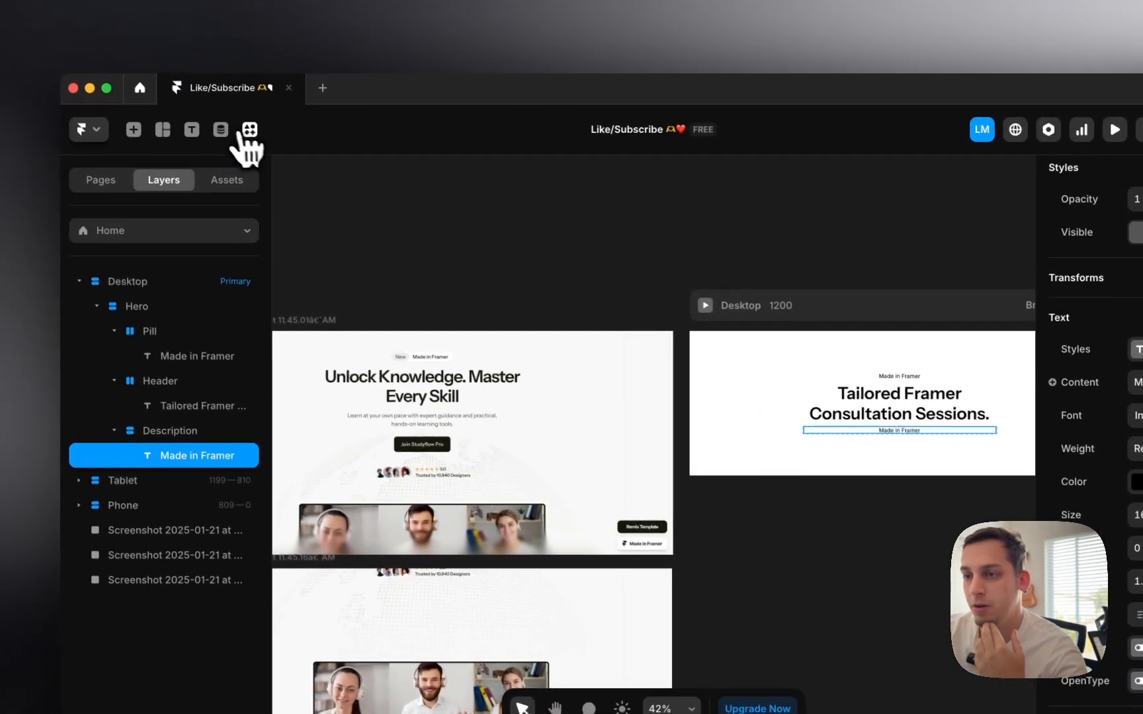
pyautogui.click(154, 80)
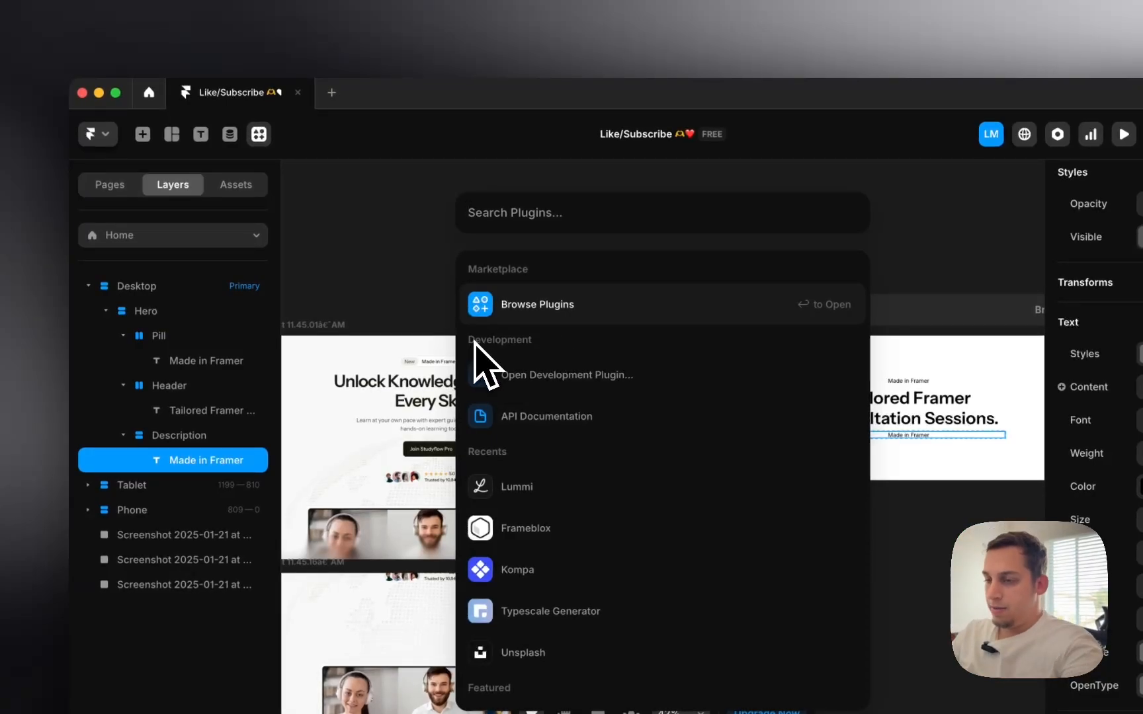
pyautogui.write('lorem')
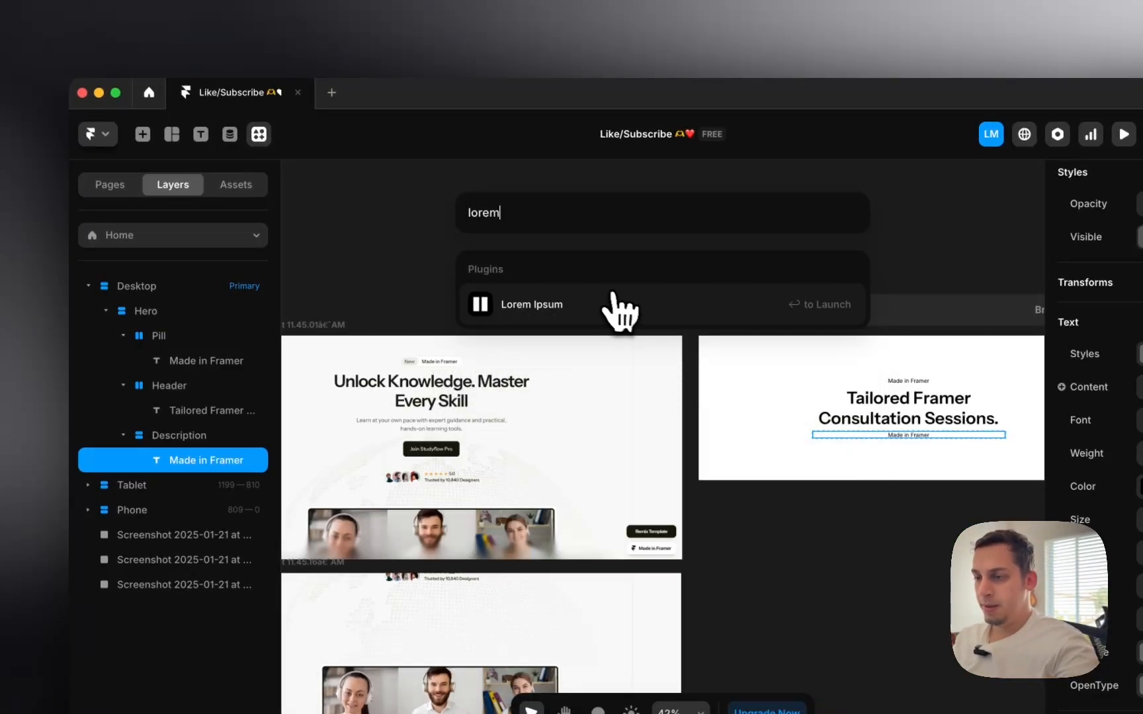
pyautogui.click(621, 311)
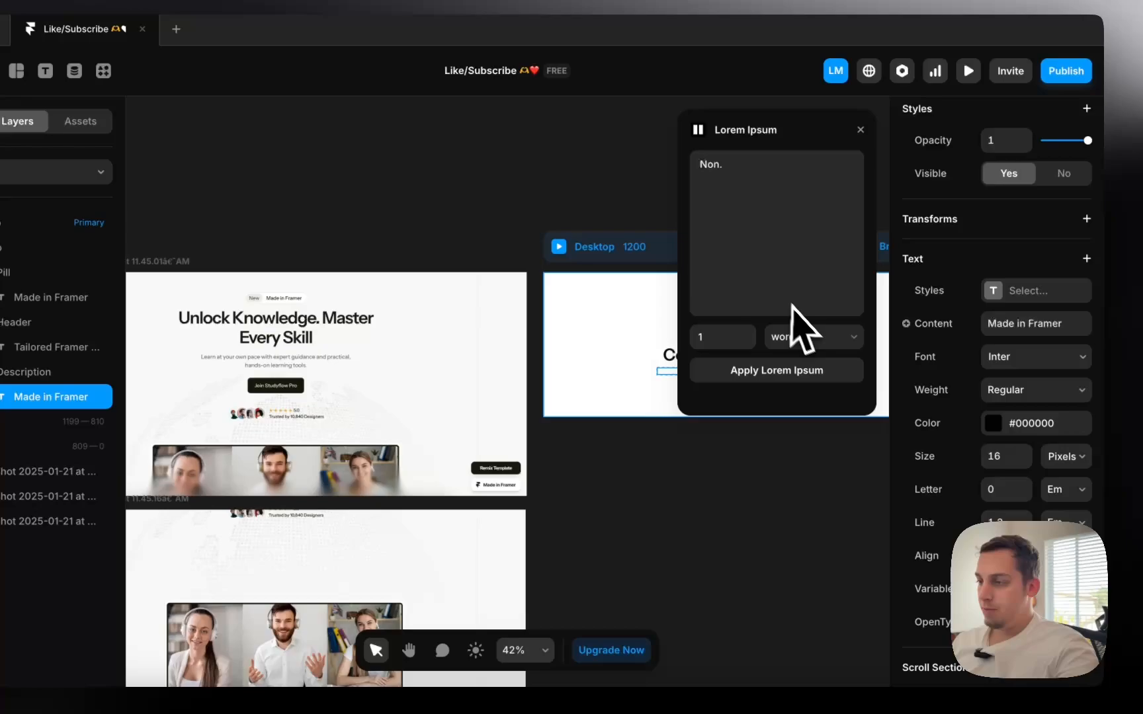
# - Generate 2 sentences of placeholder text and apply them to the Description text
pyautogui.click(965, 401)
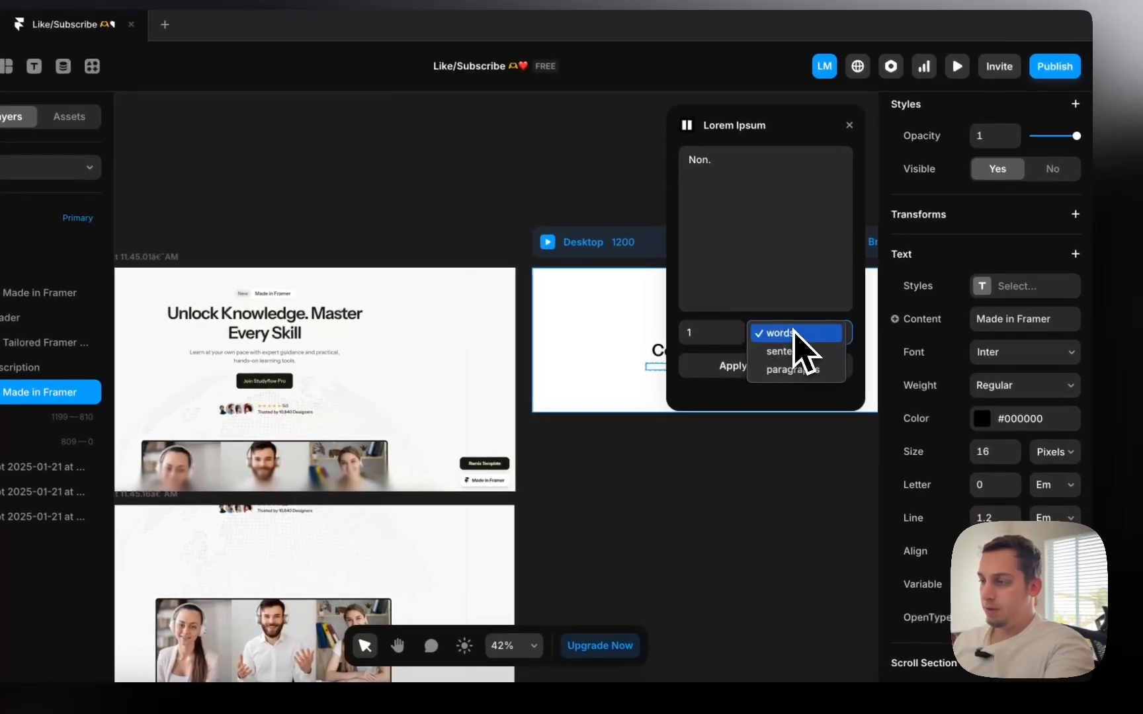
pyautogui.click(790, 352)
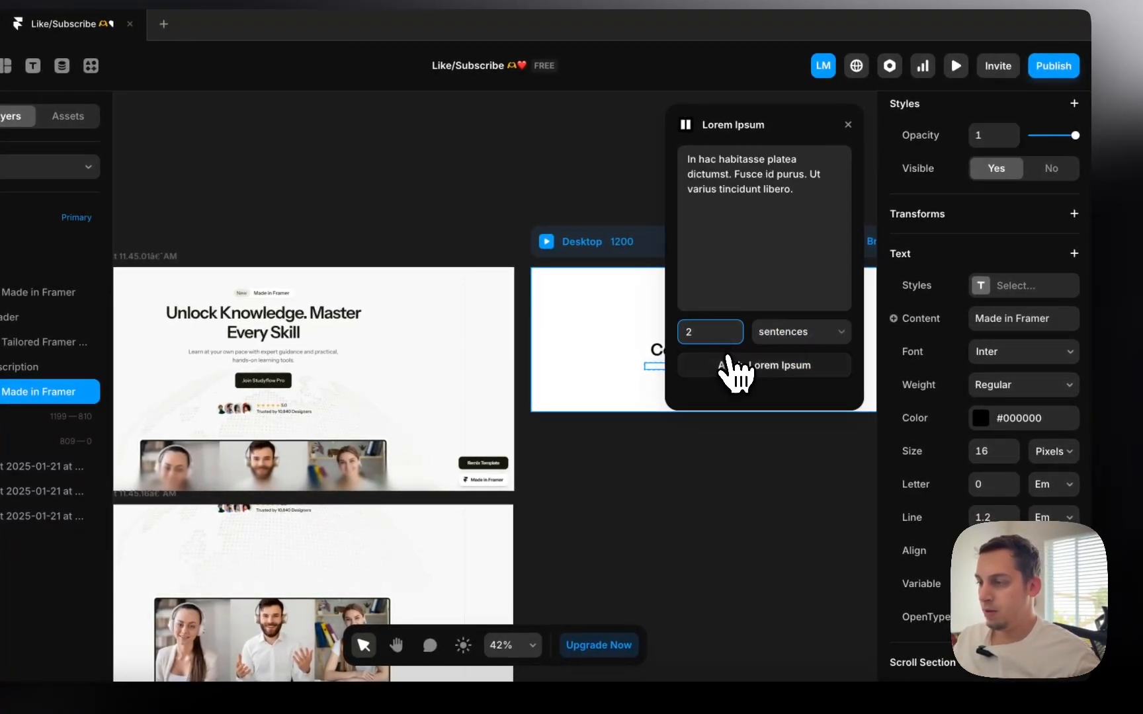
pyautogui.click(734, 366)
pyautogui.hscroll(5, 595, 390)
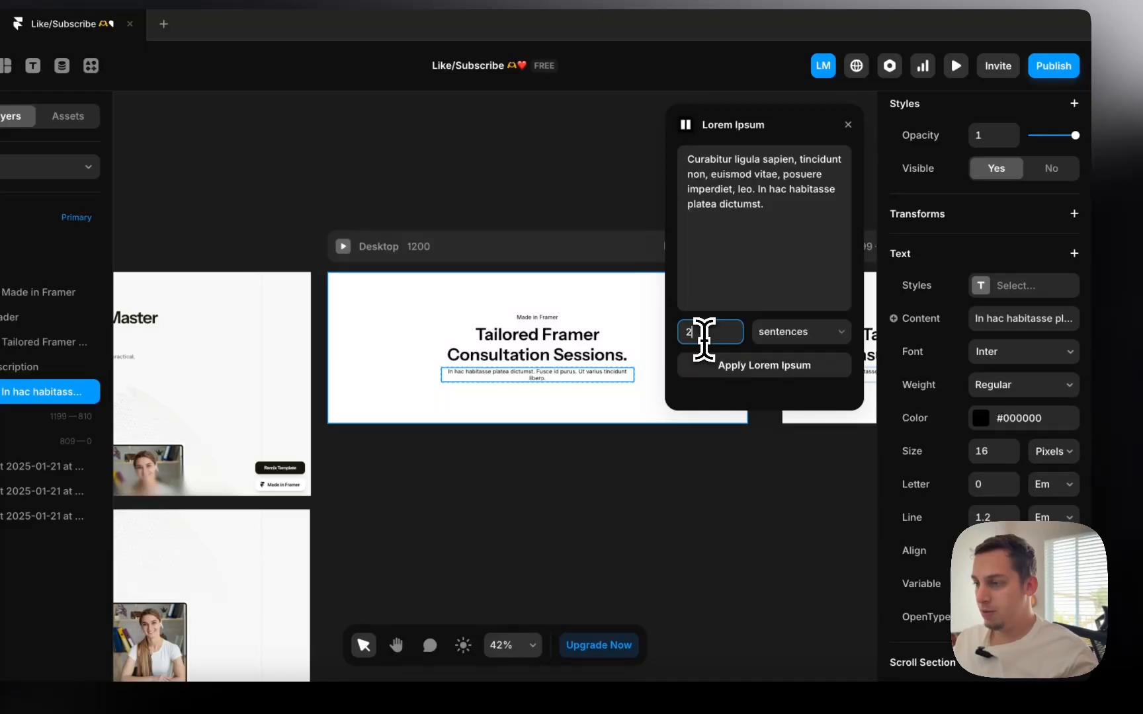
# - Try 3 sentences of lorem ipsum for the Description text
pyautogui.press('BackSpace')
pyautogui.write('3')
pyautogui.click(718, 363)
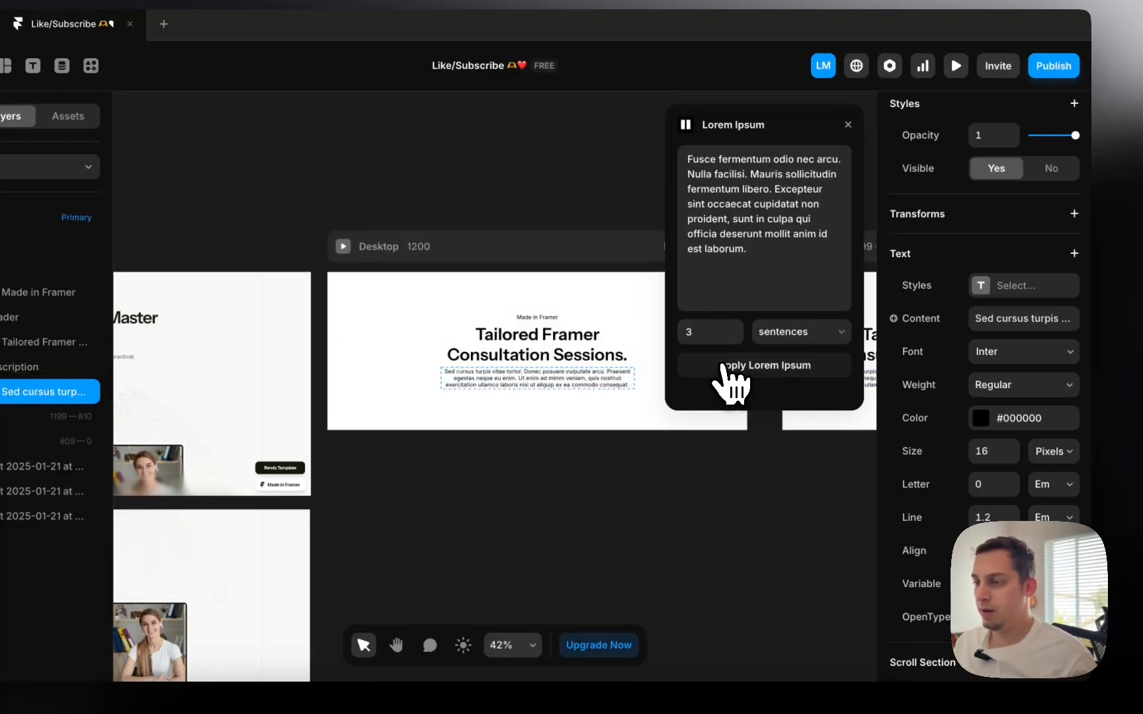
# - Set the placeholder length back to 2 sentences and reapply lorem ipsum until the Description text fits on two lines
pyautogui.press('BackSpace')
pyautogui.write('2')
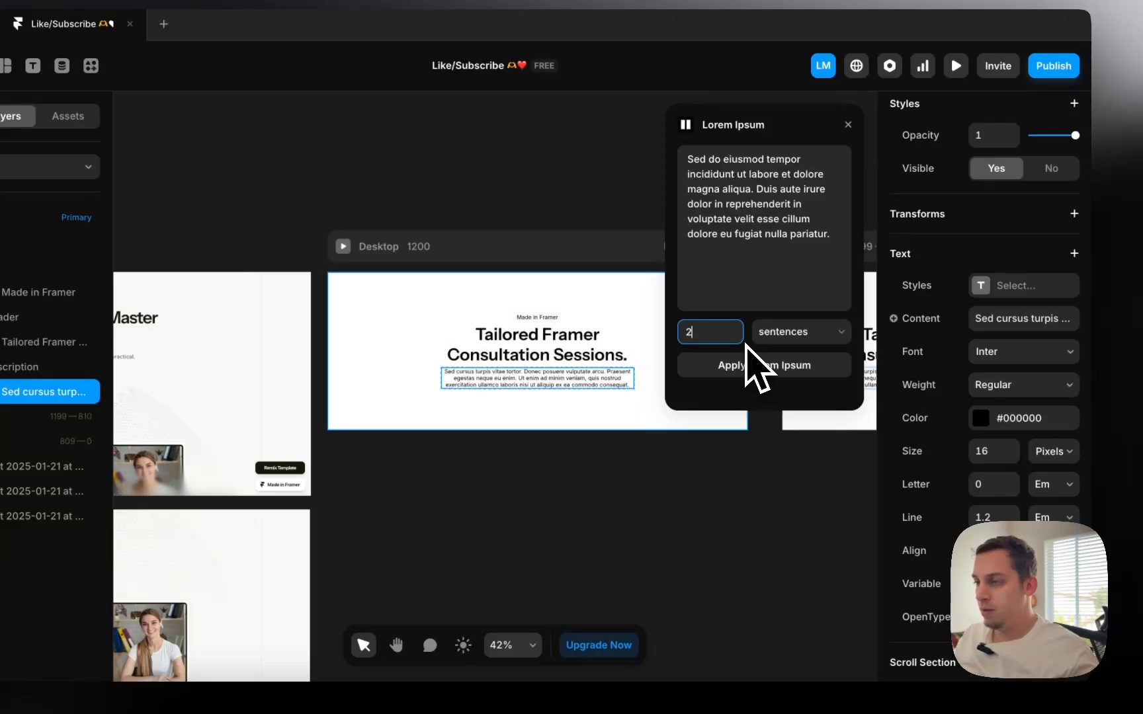
pyautogui.click(751, 365)
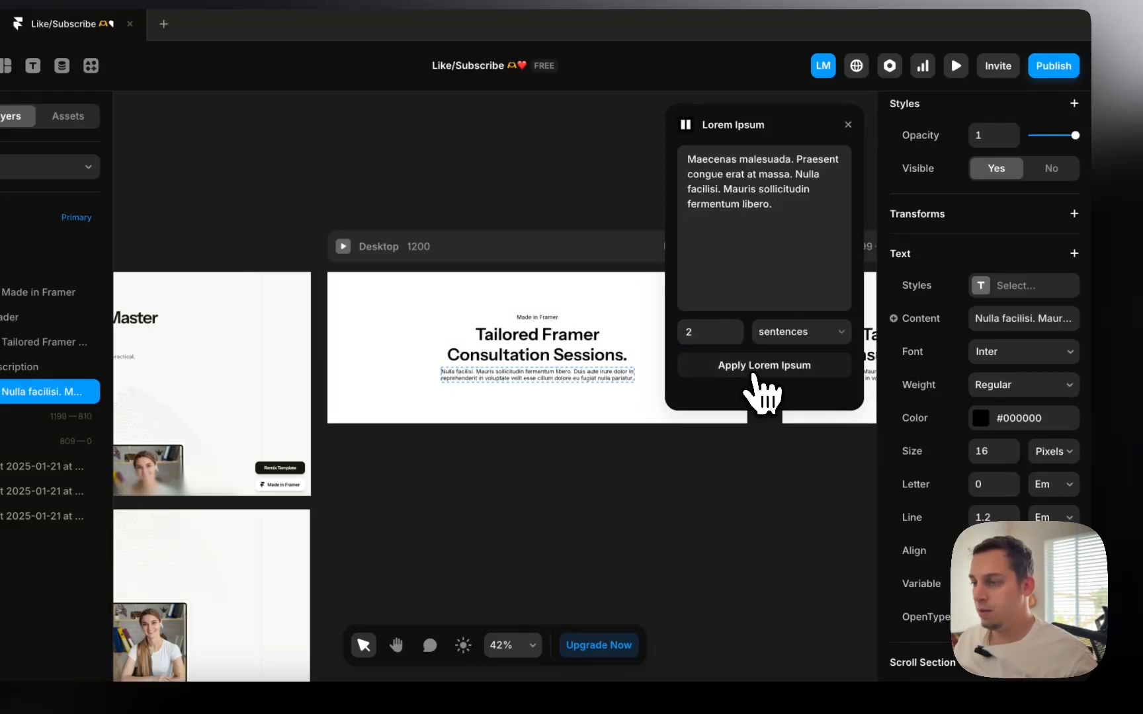
pyautogui.click(734, 375)
pyautogui.click(740, 372)
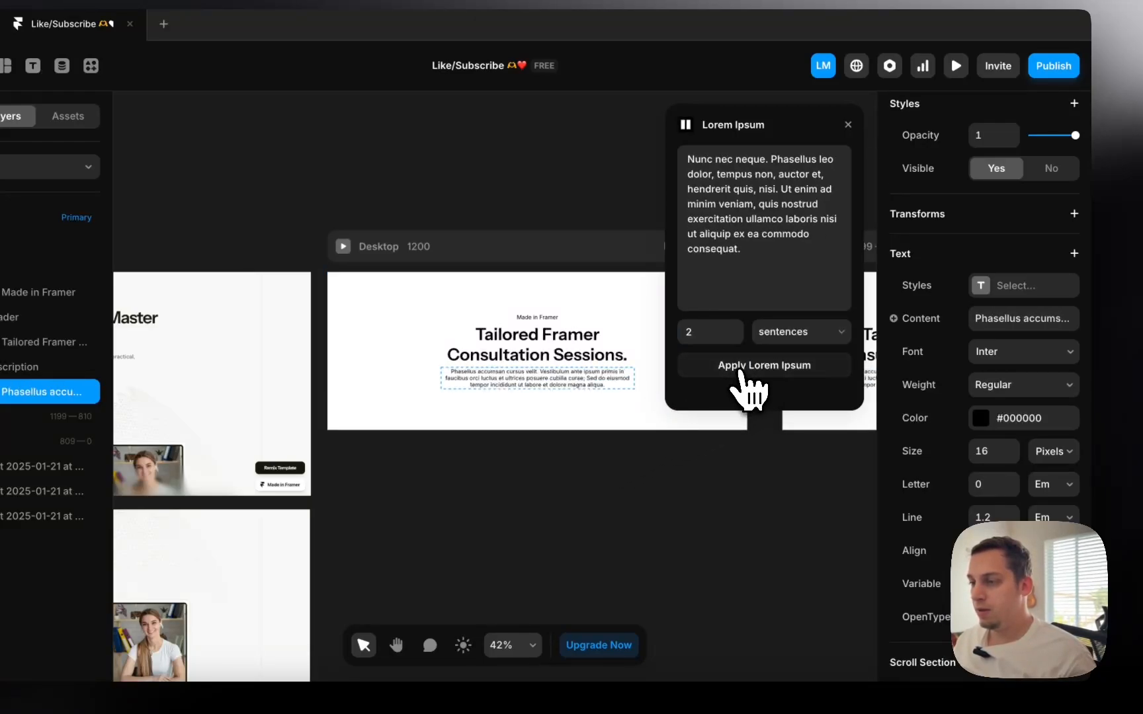
pyautogui.click(741, 371)
pyautogui.click(741, 372)
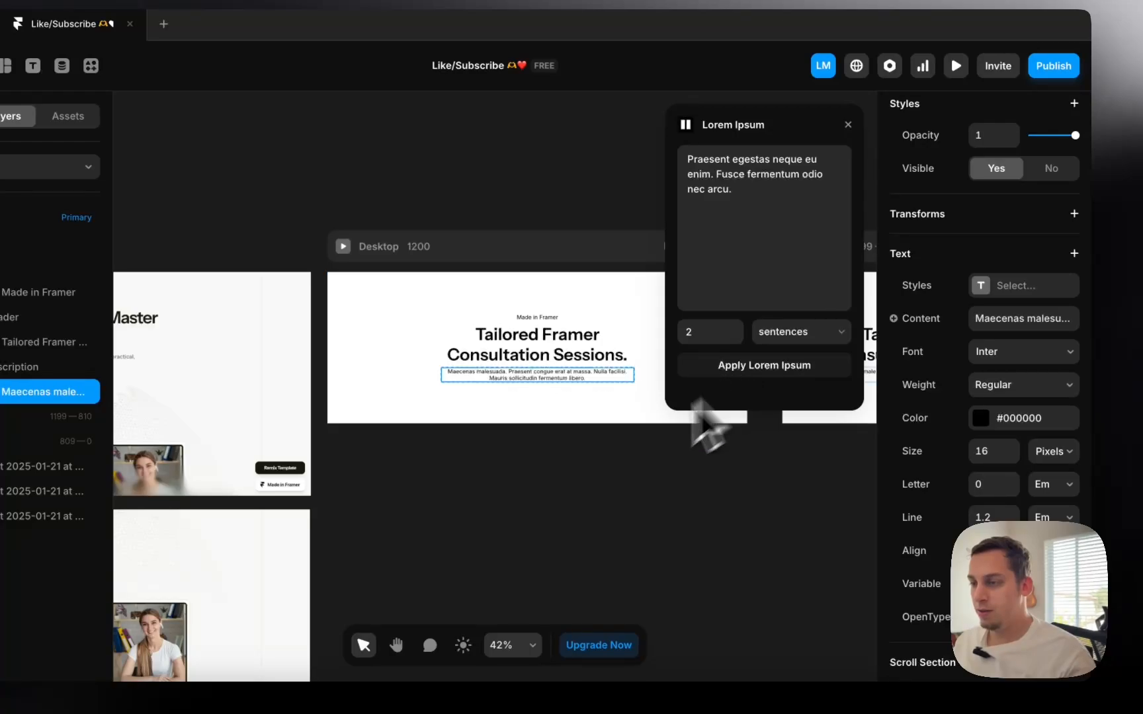
# - Reduce the opacity of the Description text's #000000 color and close the Lorem Ipsum plugin
pyautogui.click(570, 486)
pyautogui.click(515, 375)
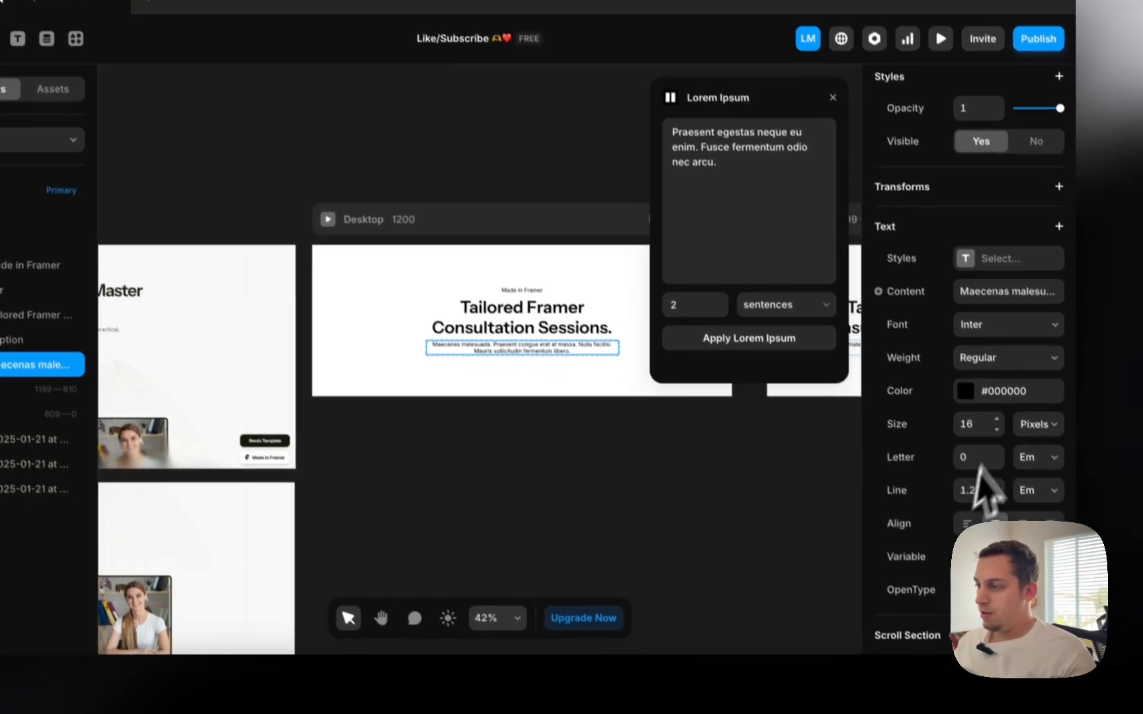
pyautogui.click(981, 418)
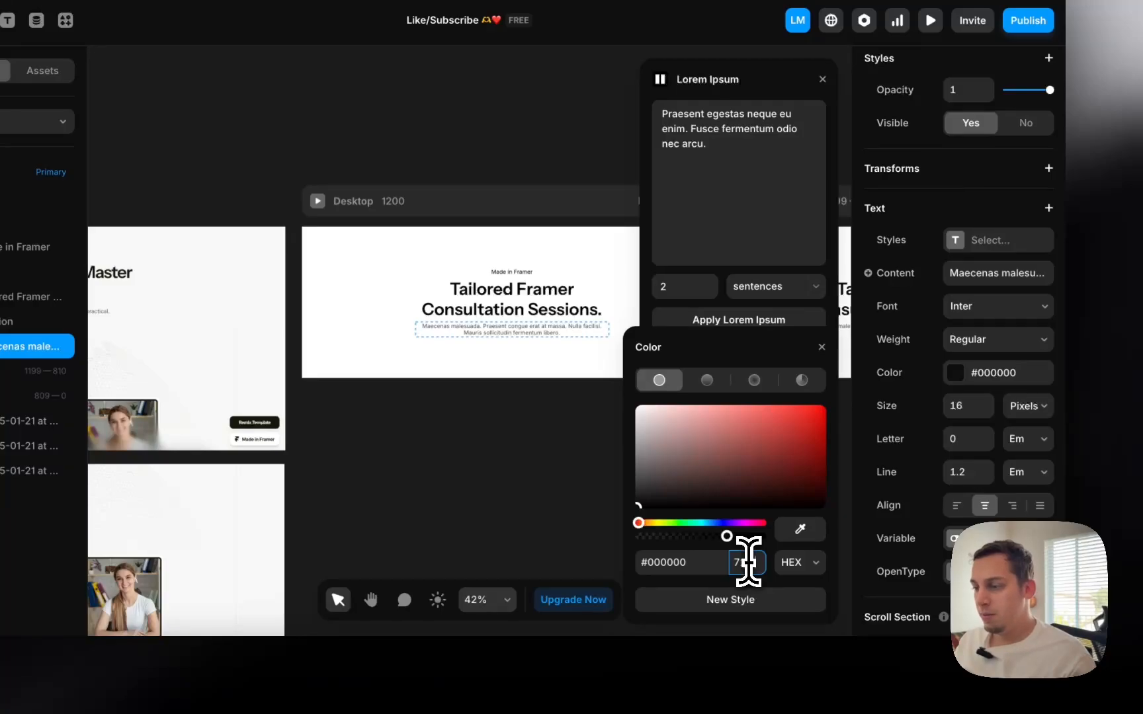
pyautogui.click(501, 470)
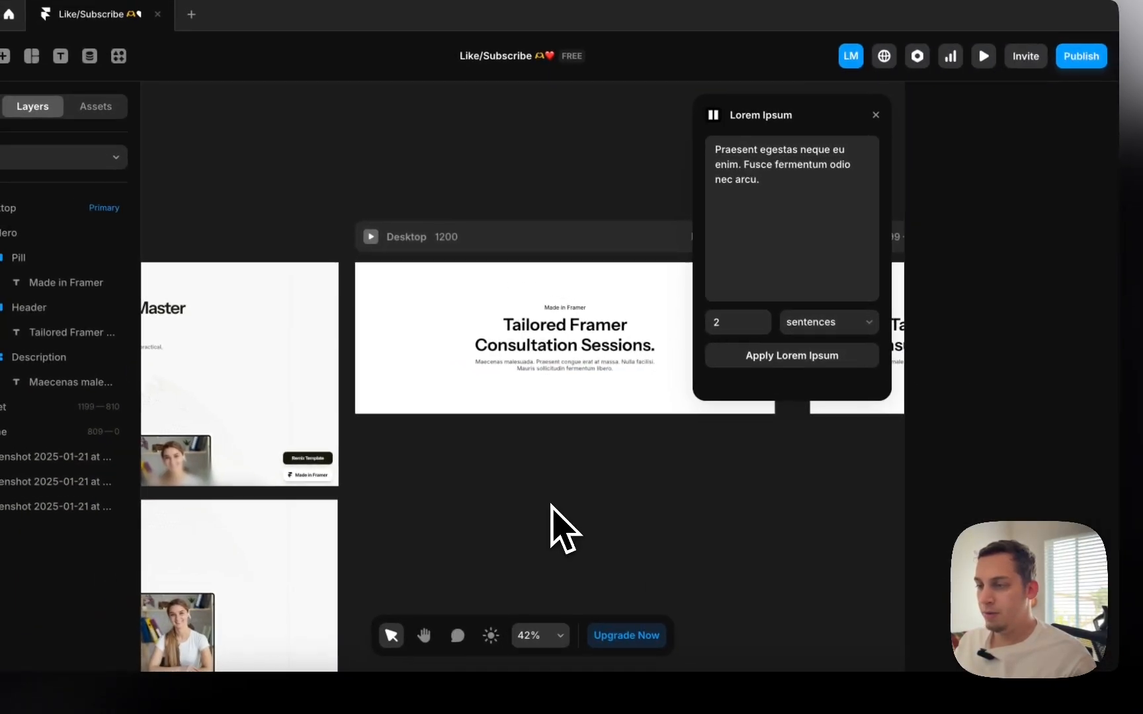
pyautogui.hscroll(-2, 482, 352)
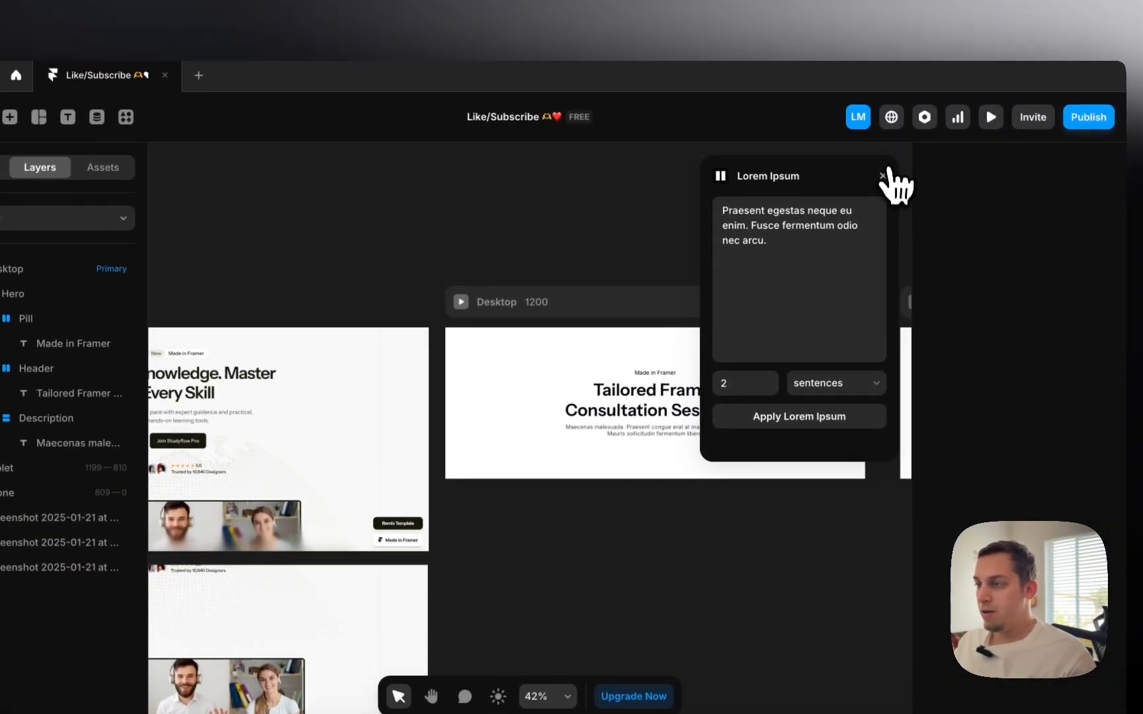
pyautogui.click(882, 120)
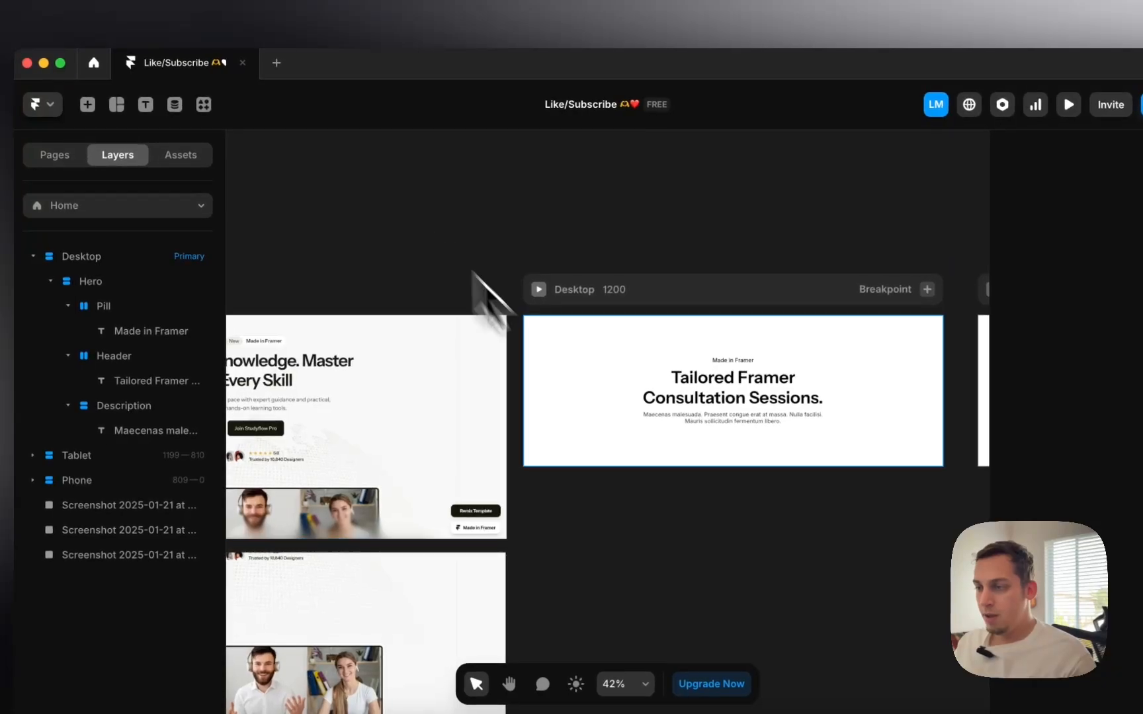
# - Duplicate the Pill stack, place the copy on the canvas below the Desktop breakpoint and rename it "CTA"
pyautogui.hscroll(-3, 591, 464)
pyautogui.hscroll(2, 591, 443)
pyautogui.keyDown('super'); pyautogui.click(747, 401); pyautogui.keyUp('super')
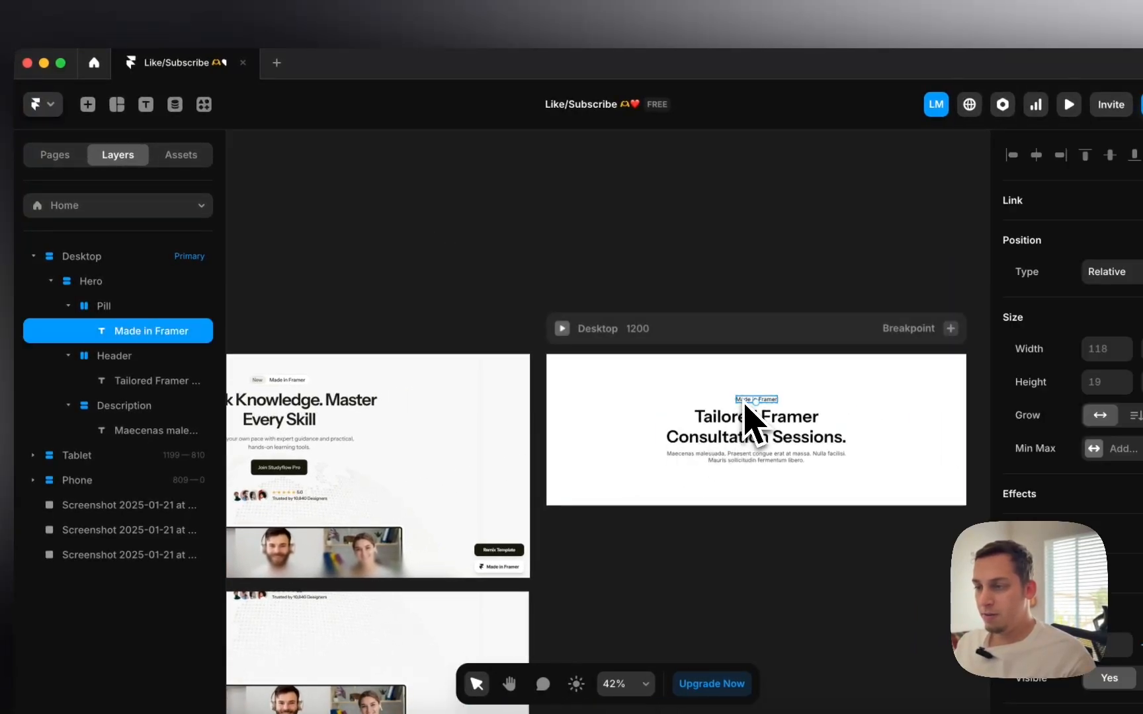
pyautogui.click(98, 313)
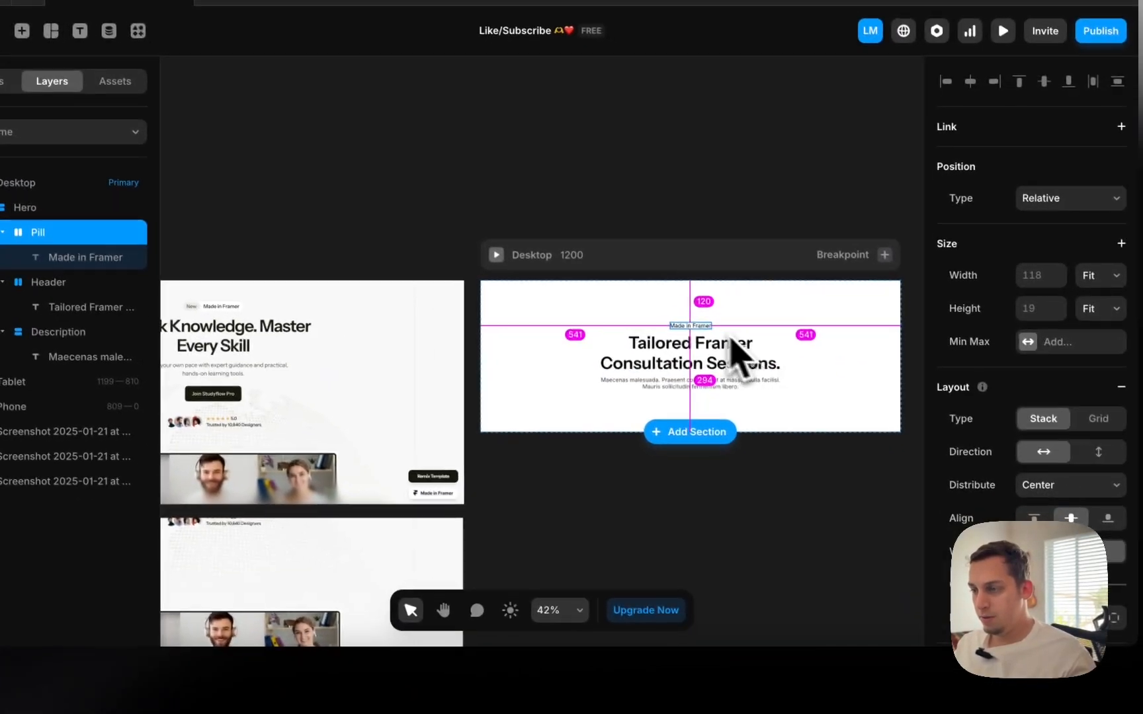
pyautogui.moveTo(829, 384); pyautogui.dragTo(750, 659)
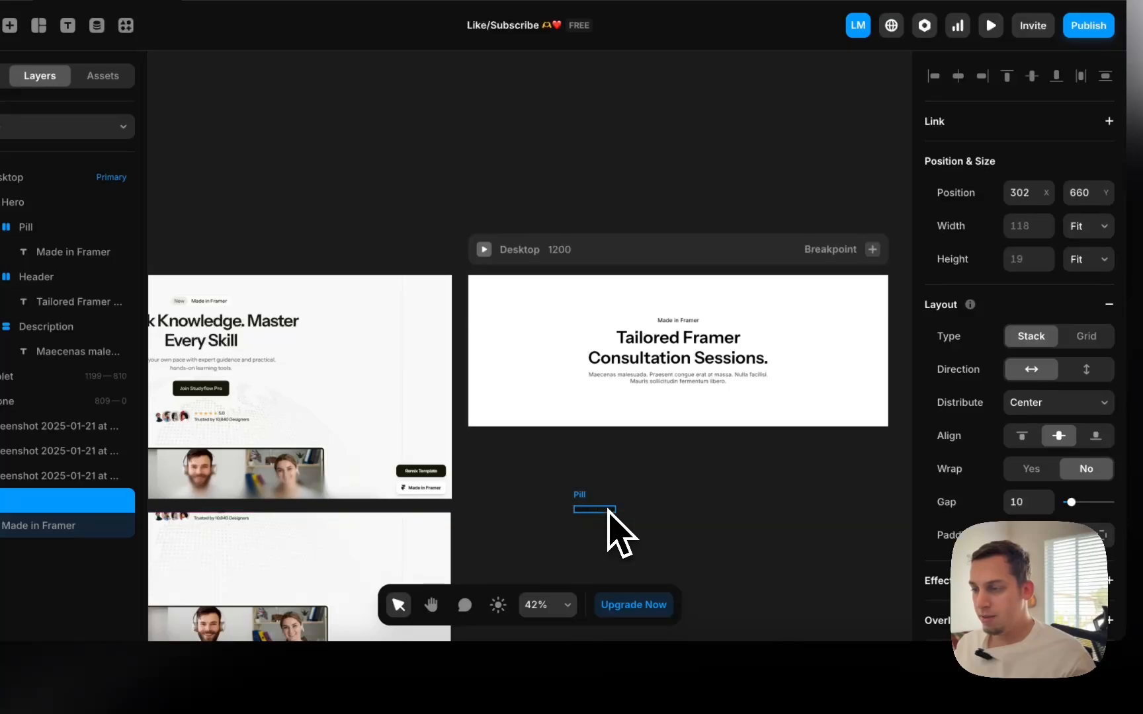
pyautogui.doubleClick(2, 501)
pyautogui.write('CTA')
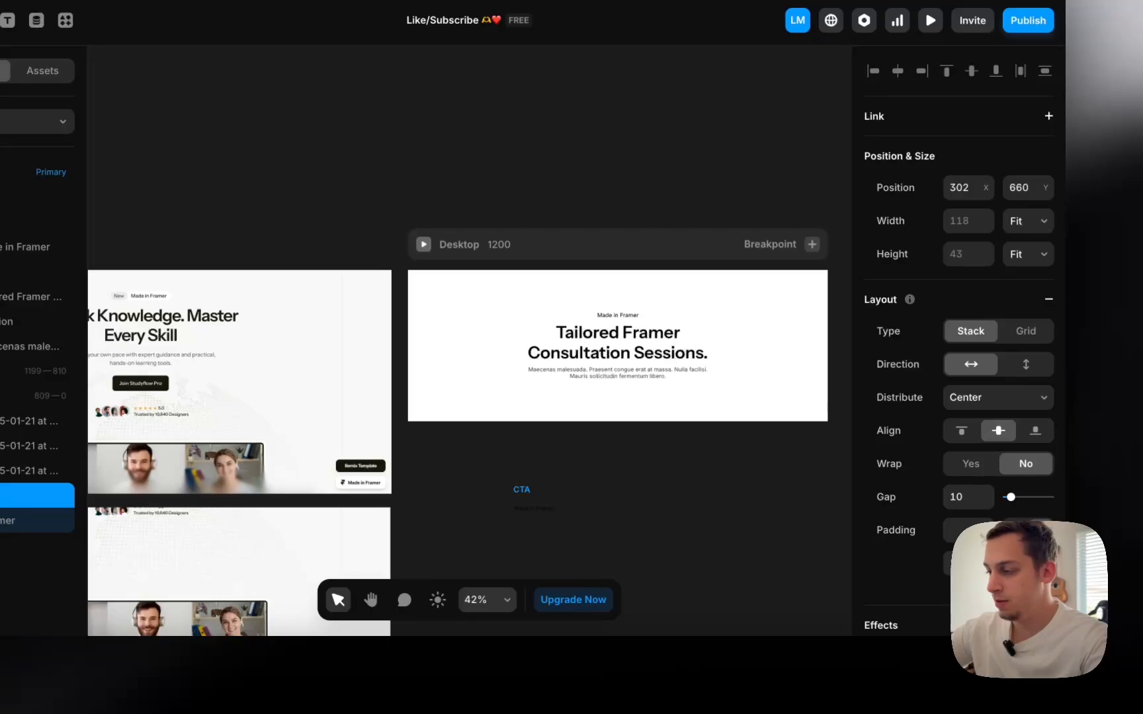
# - Give the CTA stack a padding of 12 at the top and bottom and 6 on the right and left
pyautogui.click(663, 540)
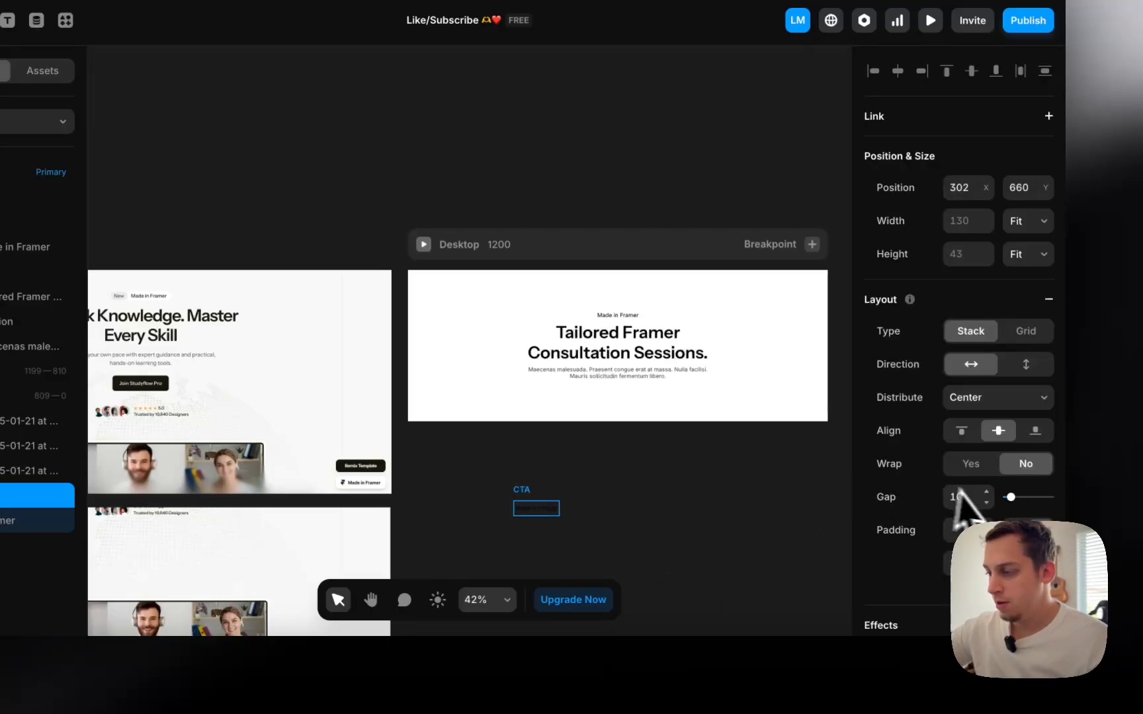
pyautogui.scroll(-1, 961, 508)
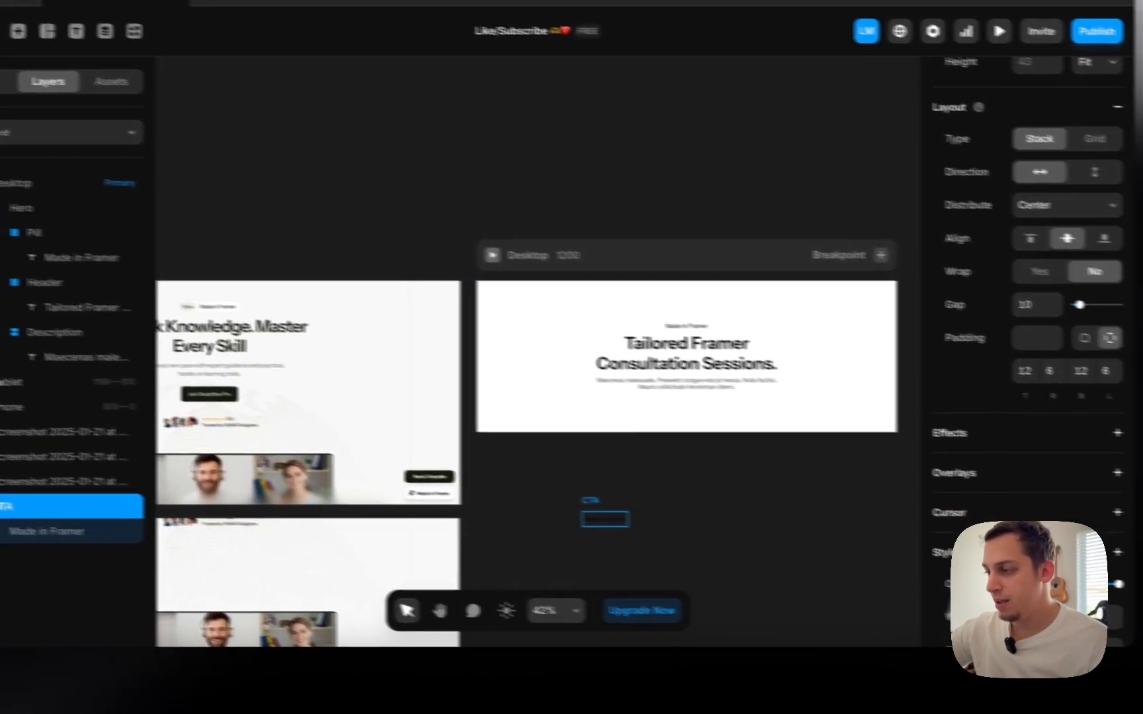
# - Switch to the StudyFlow site in the browser and inspect the padding and styles of the "Join Studyflow Pro" button
pyautogui.click(301, 691)
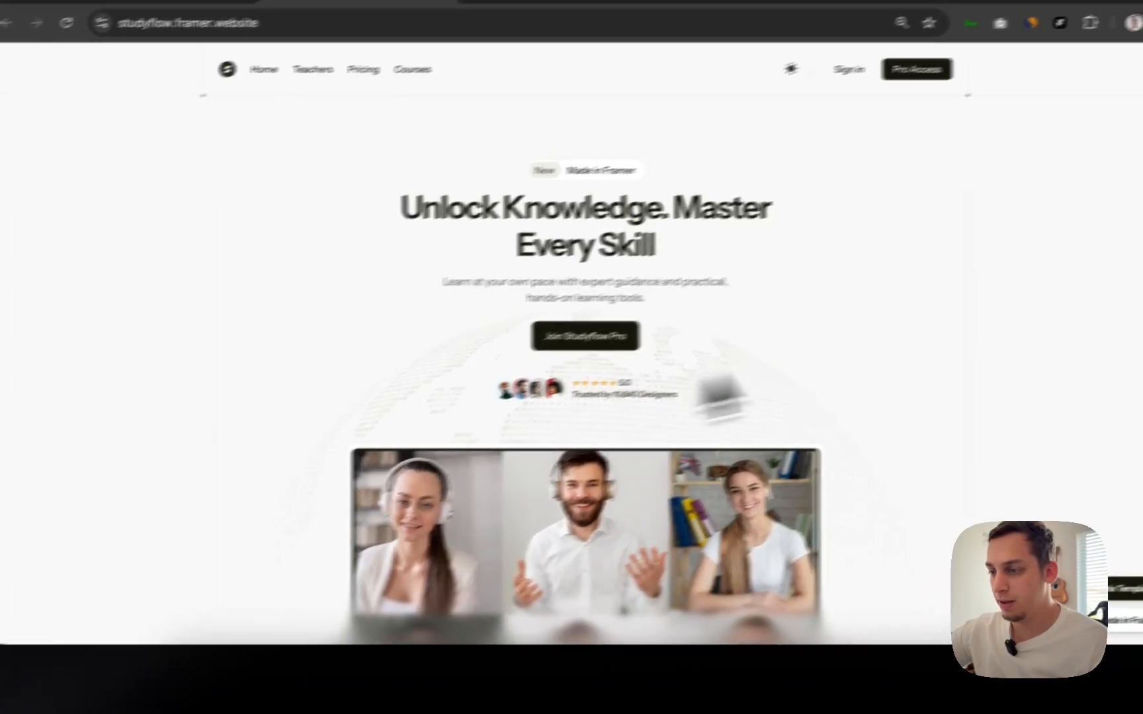
pyautogui.rightClick(947, 336)
pyautogui.click(820, 594)
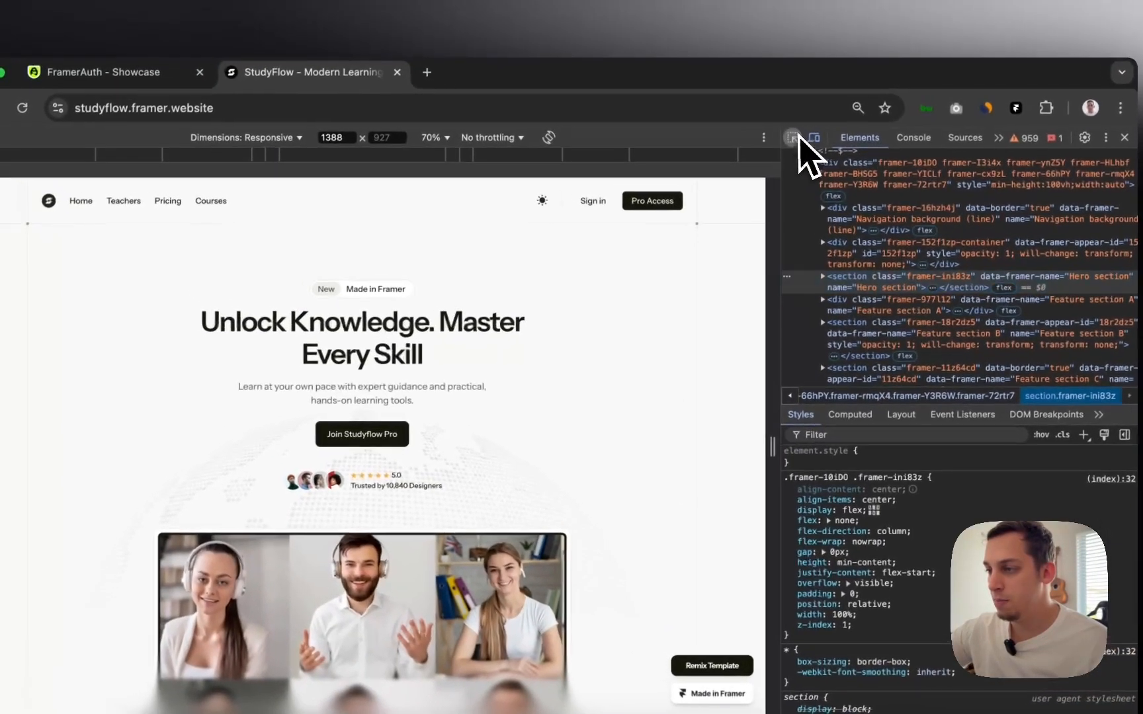
pyautogui.click(737, 92)
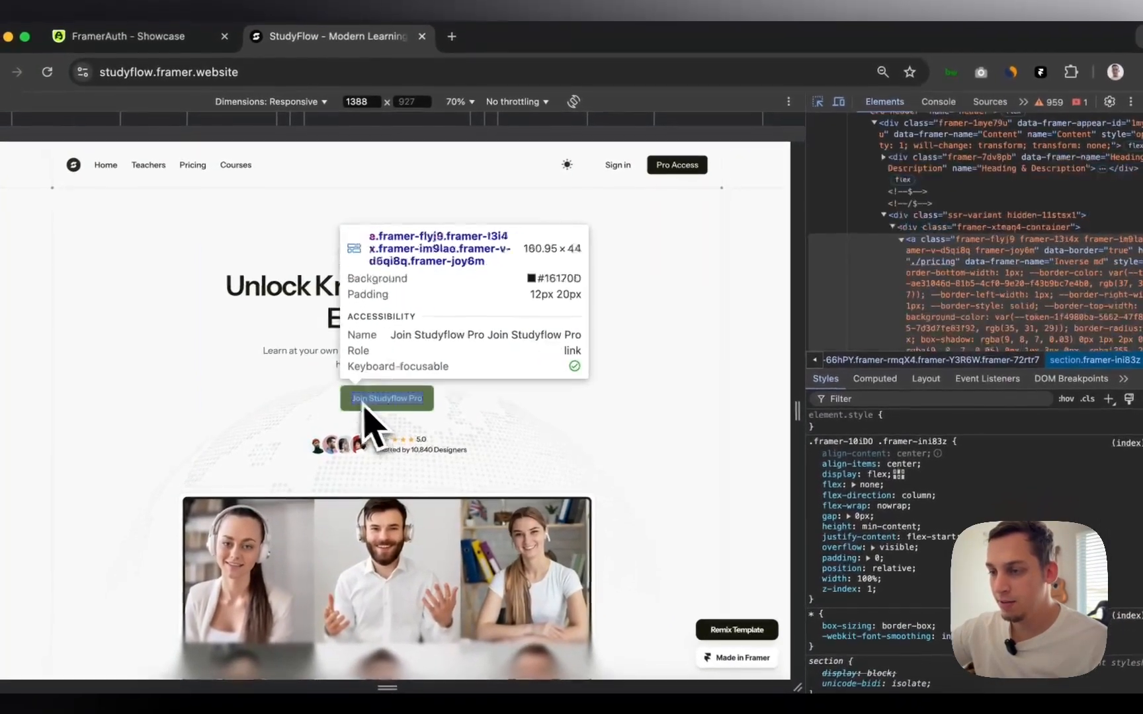
pyautogui.click(348, 404)
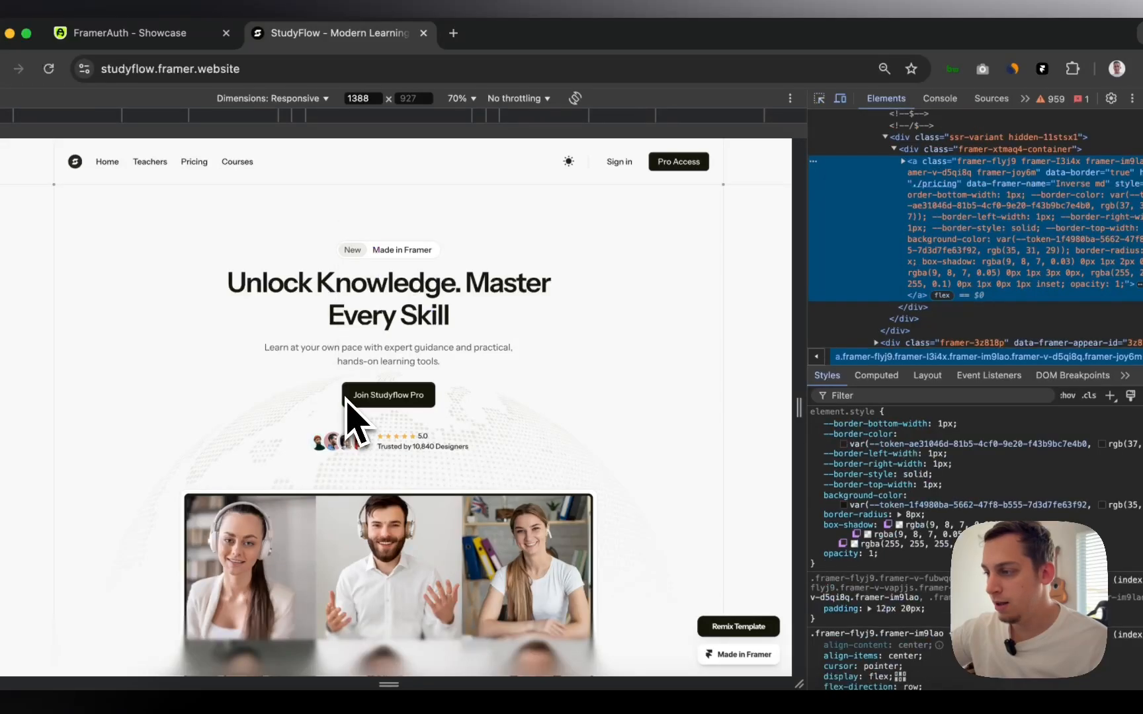
pyautogui.scroll(-3, 908, 458)
pyautogui.scroll(-3, 816, 439)
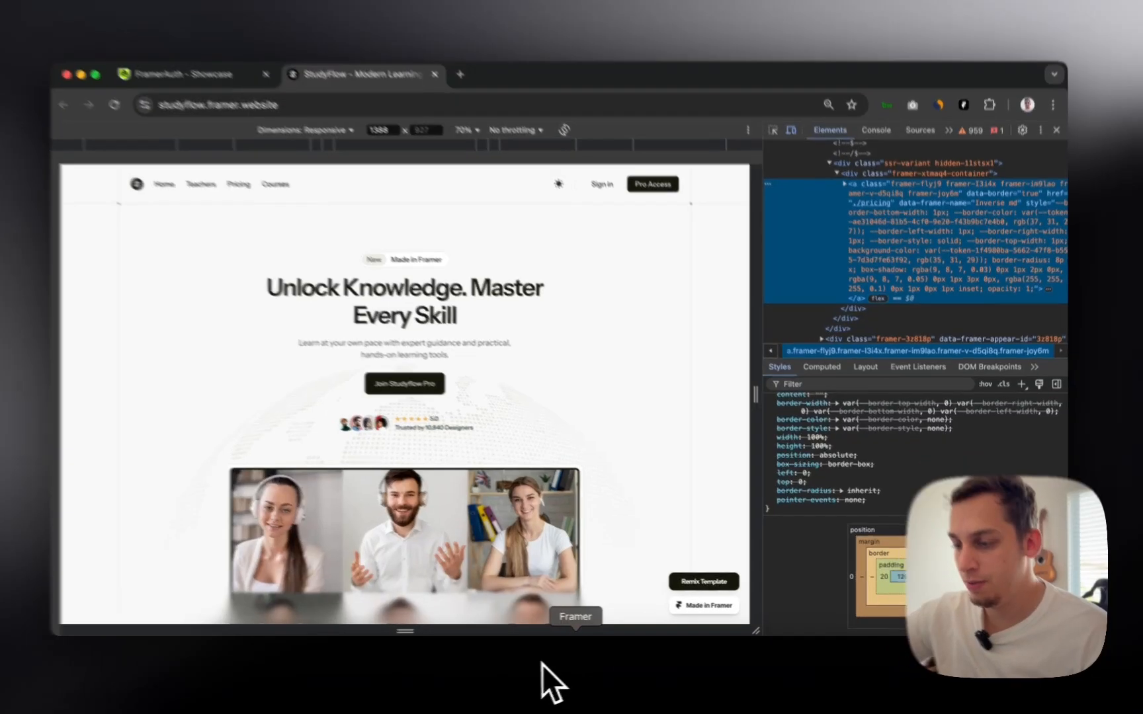
# - Return to Framer and set the CTA stack's right and left padding to 20
pyautogui.click(588, 668)
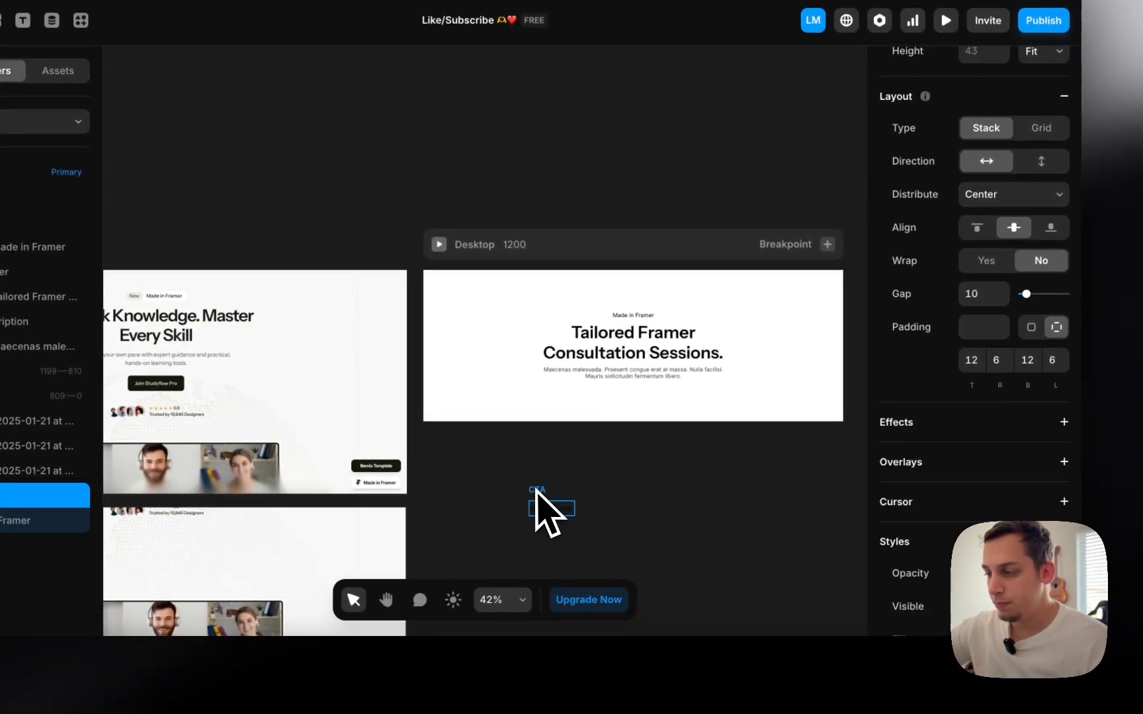
pyautogui.scroll(-2, 926, 379)
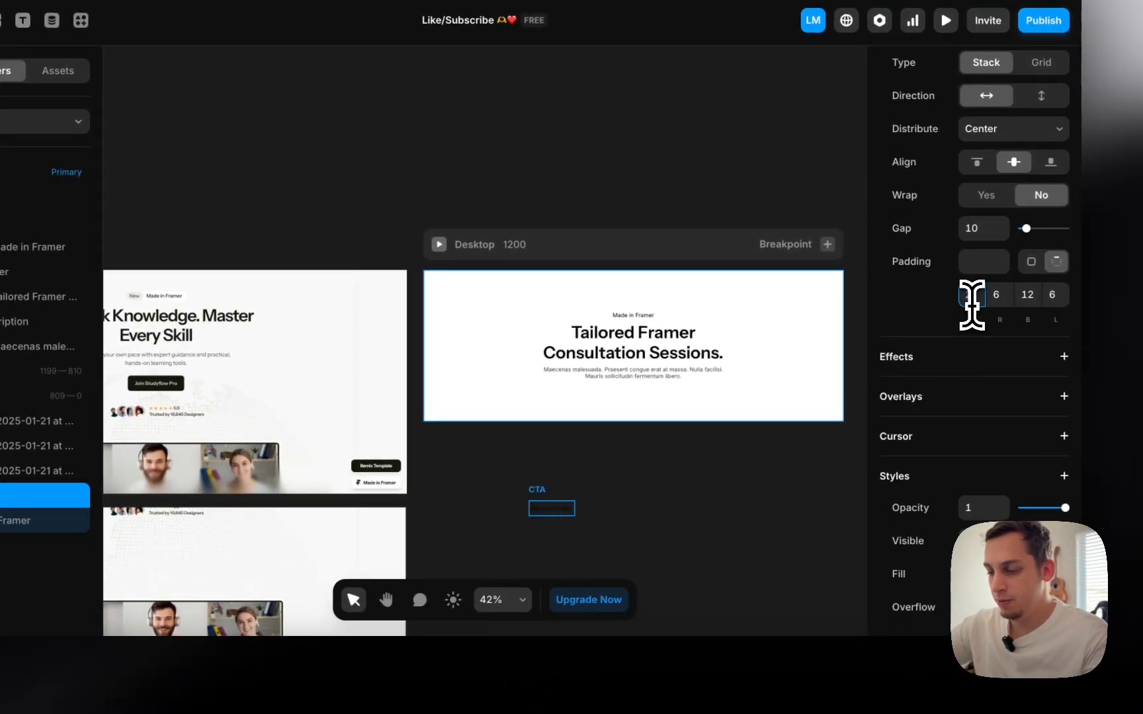
pyautogui.click(1021, 303)
pyautogui.write('20')
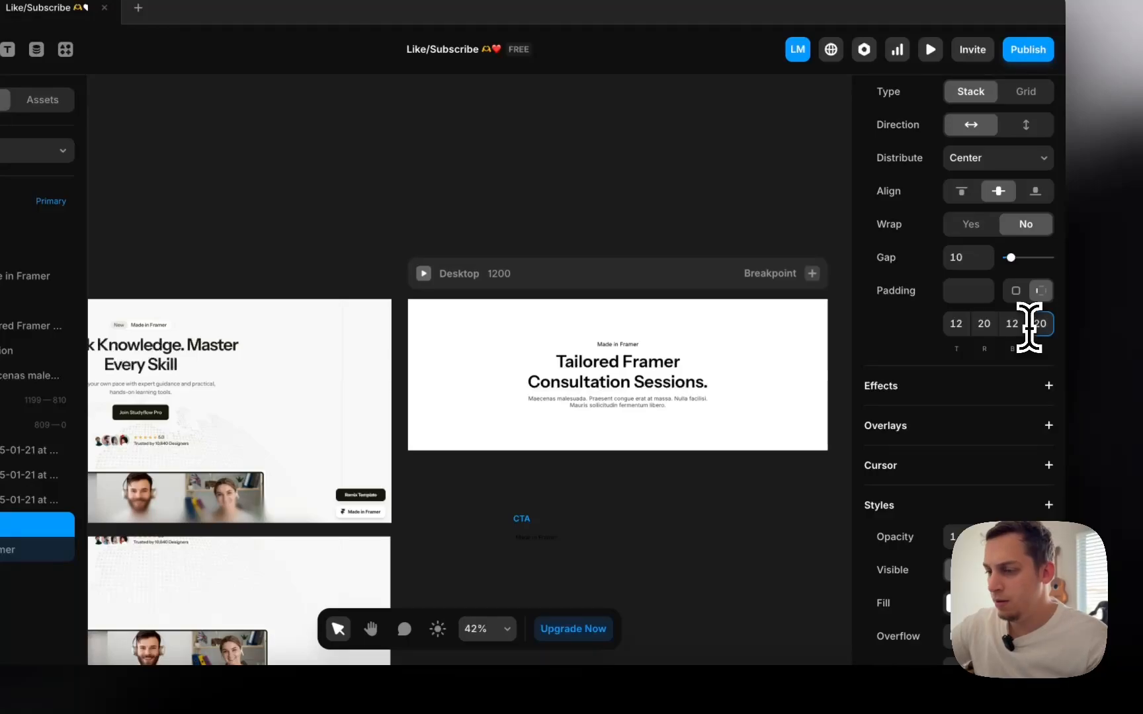
pyautogui.click(756, 486)
pyautogui.click(536, 538)
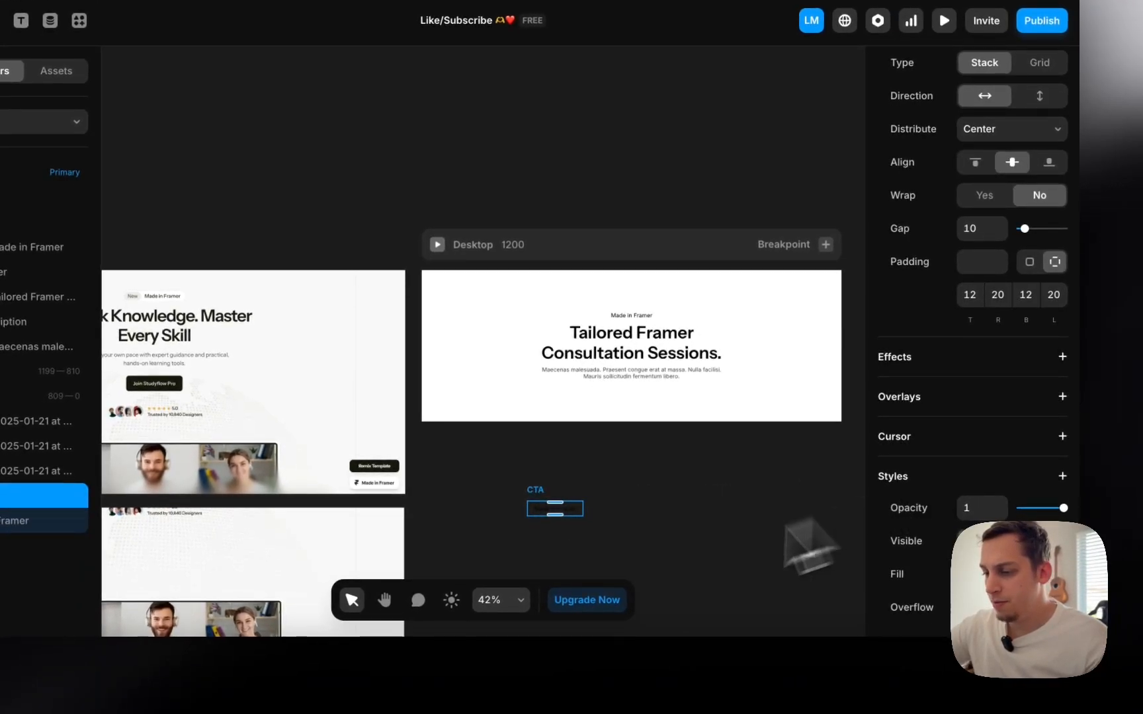
# - Switch to the StudyFlow site in the browser and inspect the background color and border styles of the "Join Studyflow Pro" button
pyautogui.click(281, 685)
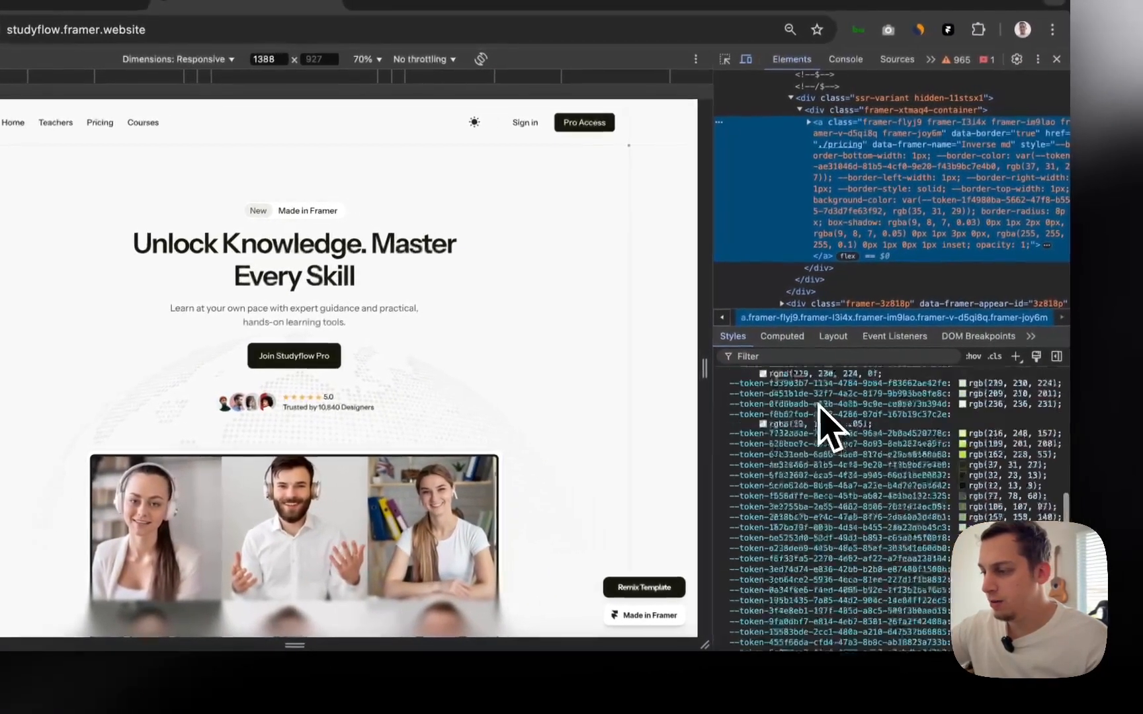
pyautogui.scroll(15, 823, 422)
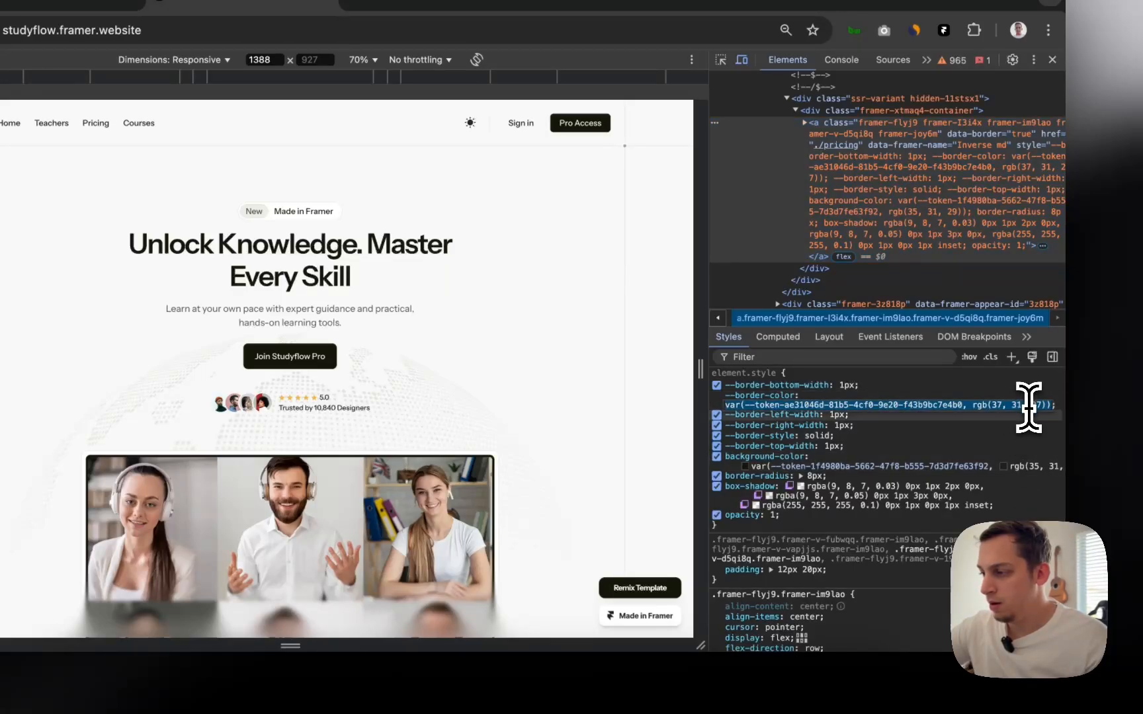
pyautogui.scroll(-2, 1008, 476)
pyautogui.scroll(-10, 1007, 476)
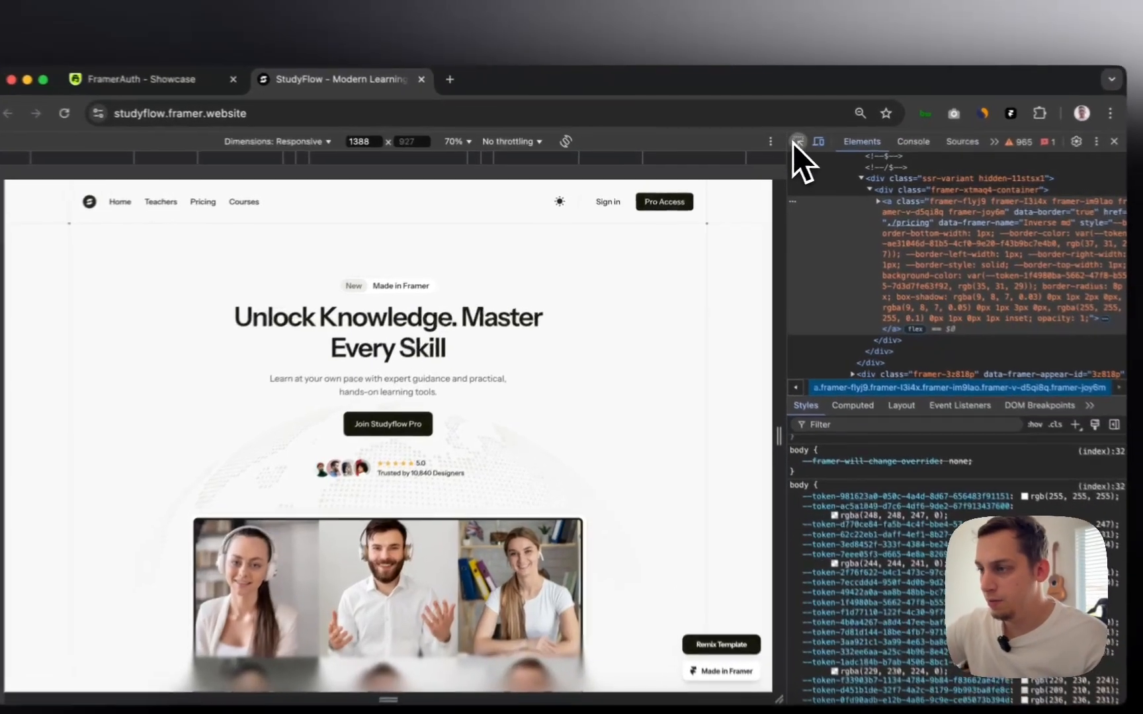
pyautogui.click(779, 144)
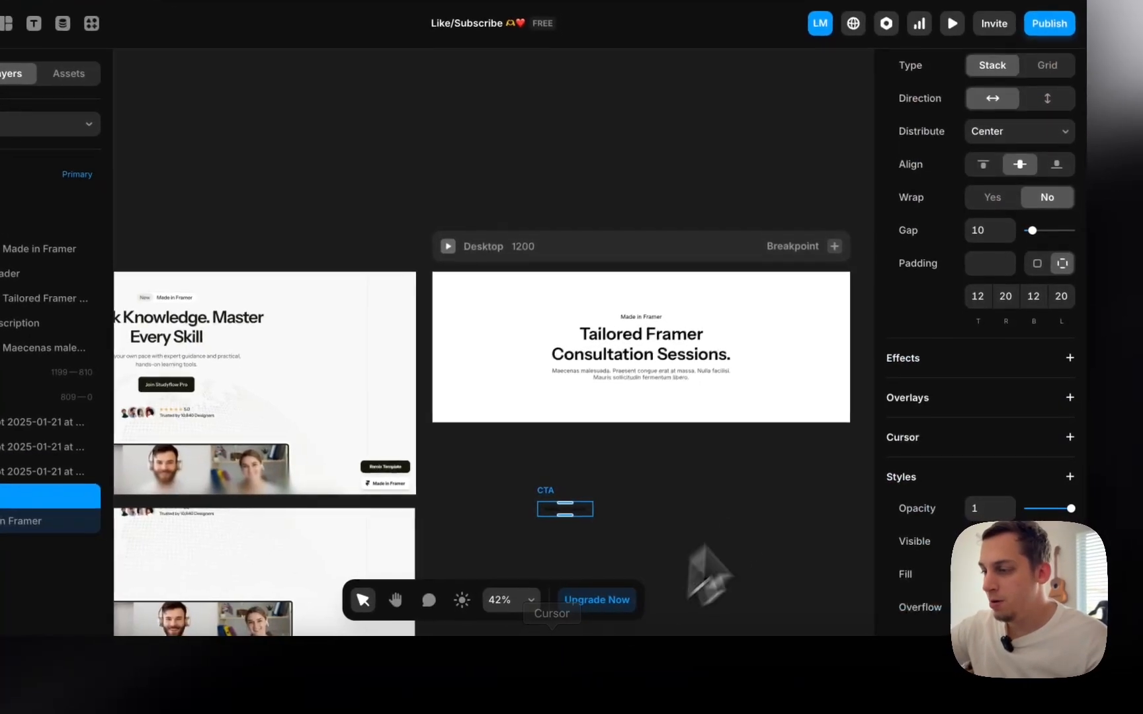
# - Return to Framer, set the CTA stack's fill to #16170D and save it as a color style named "Black"
pyautogui.scroll(-5, 997, 455)
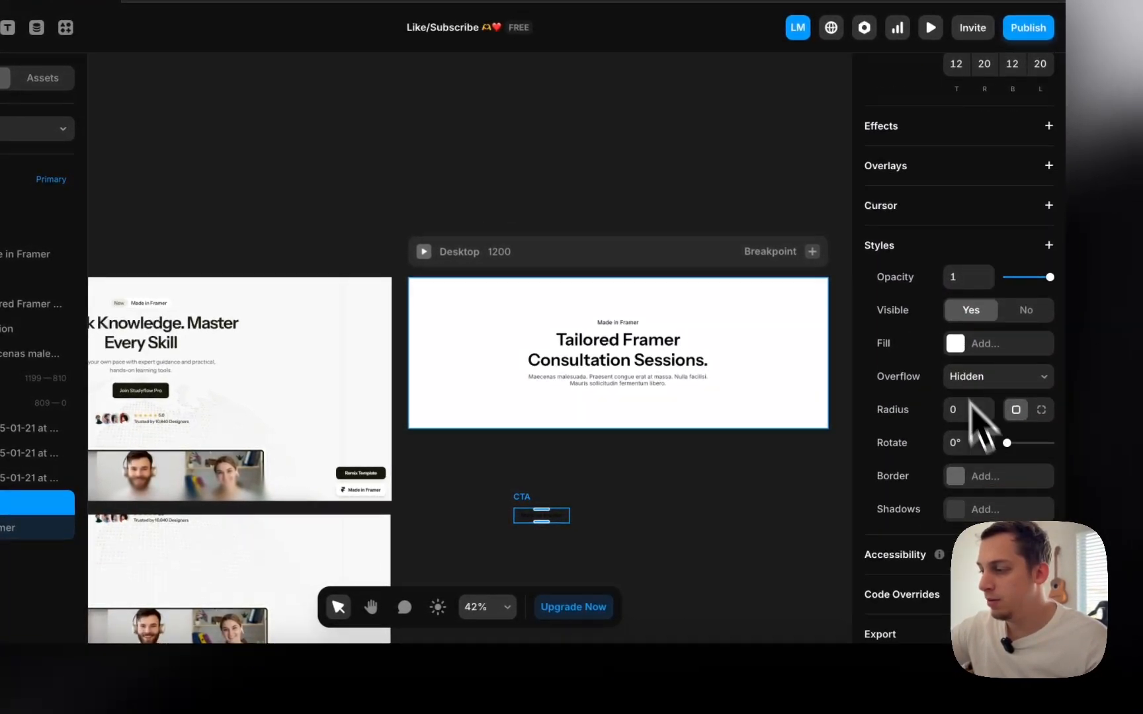
pyautogui.click(961, 348)
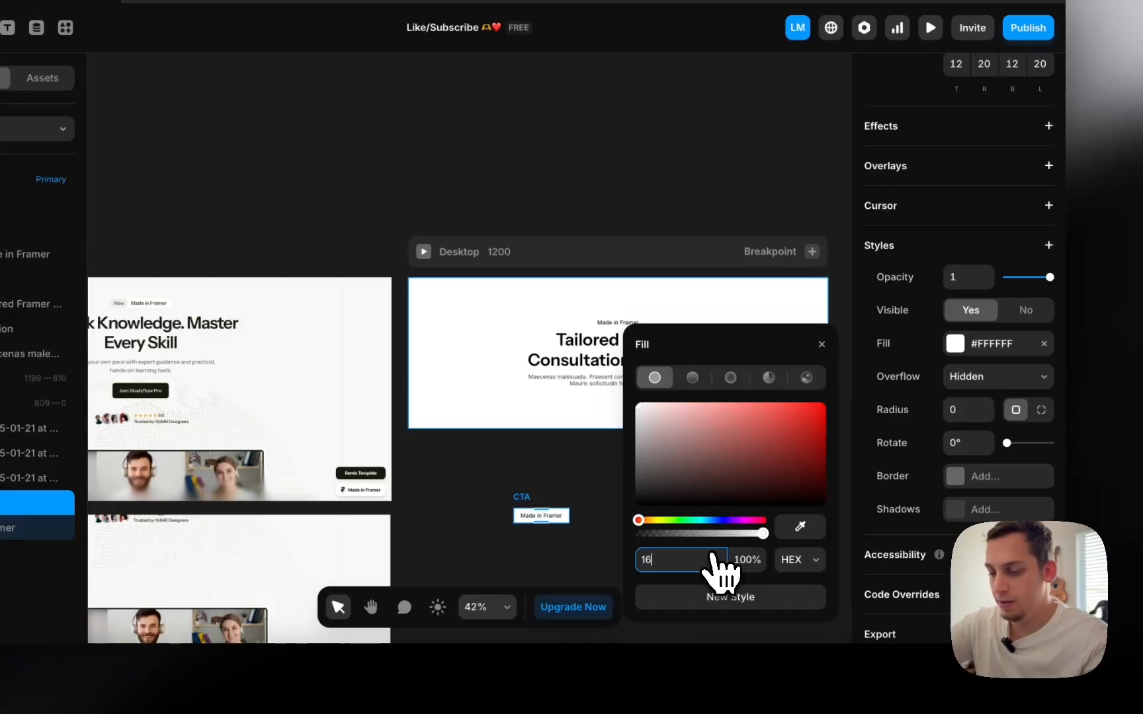
pyautogui.write('16170D')
pyautogui.press('Return')
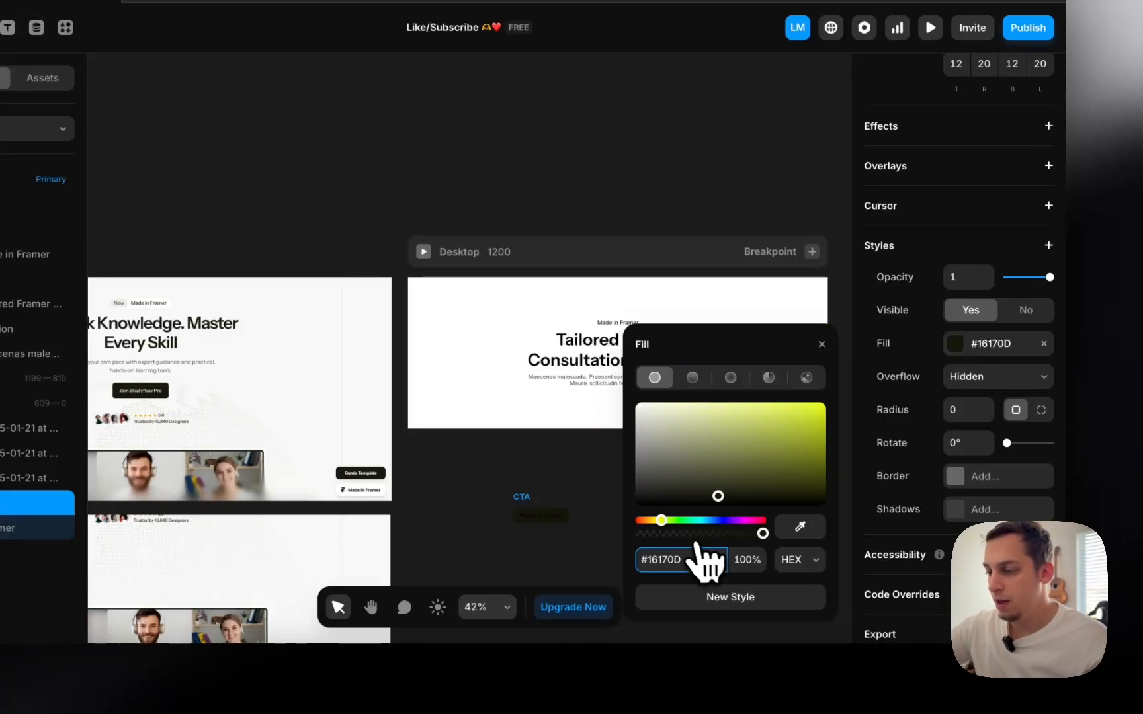
pyautogui.click(711, 602)
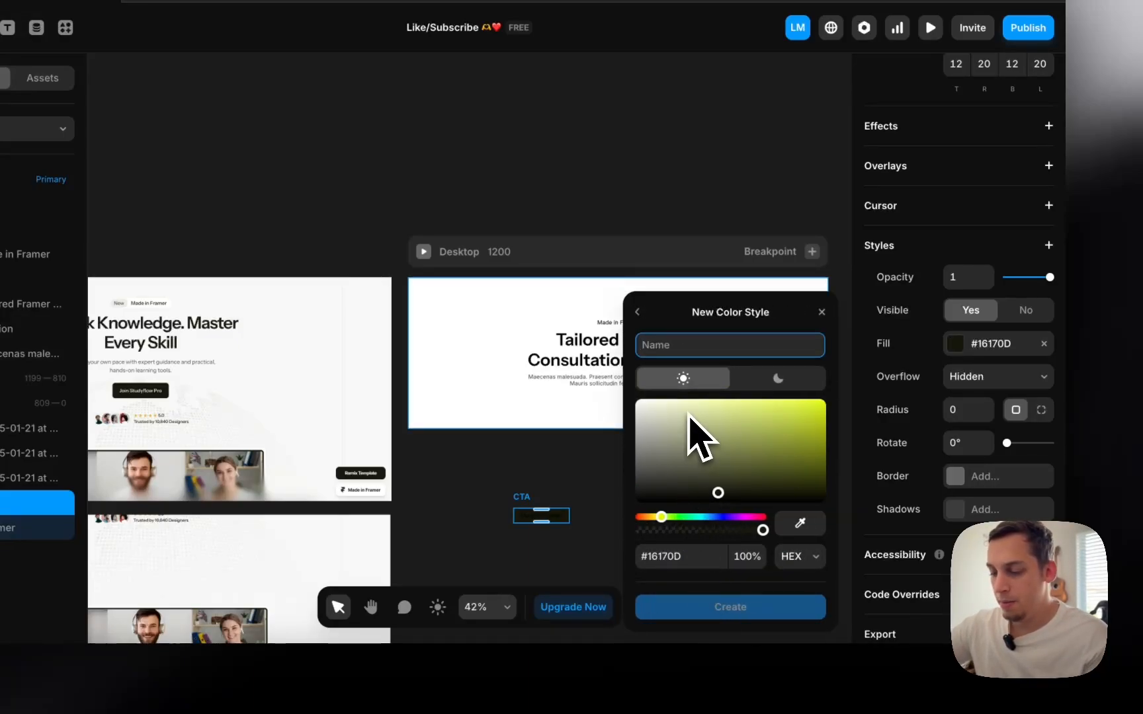
pyautogui.write('Black')
pyautogui.press('Return')
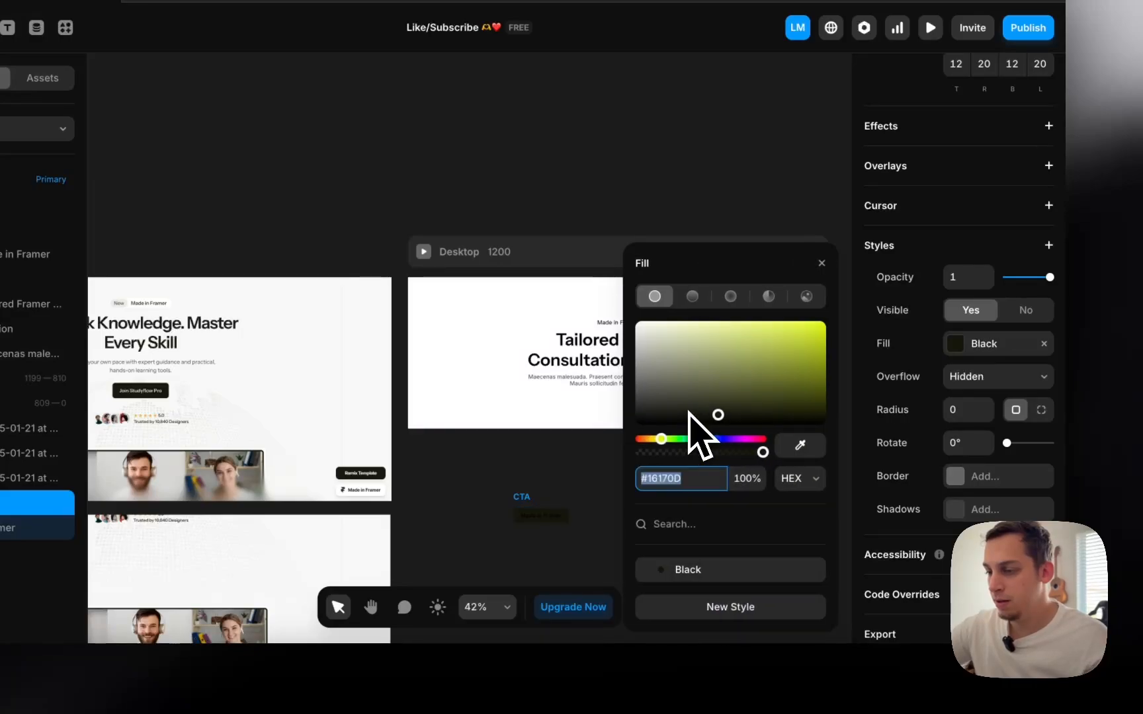
# - Set the CTA text's color to #FFFFFF and its font to Instrument Sans
pyautogui.click(533, 516)
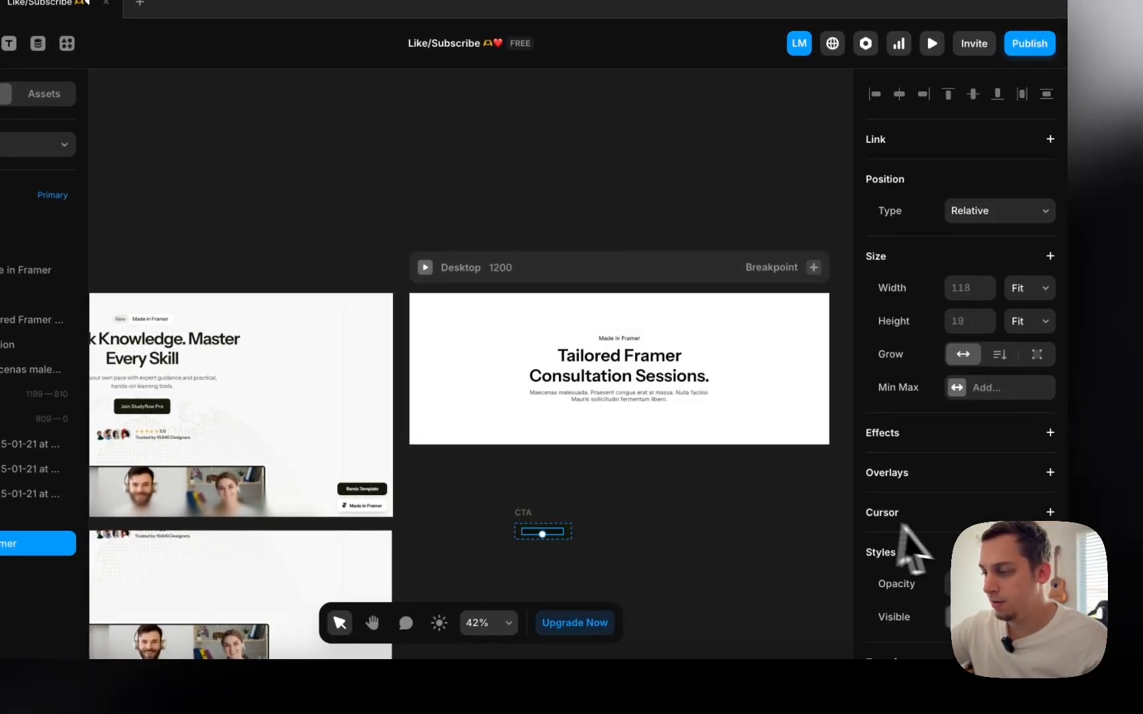
pyautogui.scroll(-5, 933, 520)
pyautogui.click(961, 464)
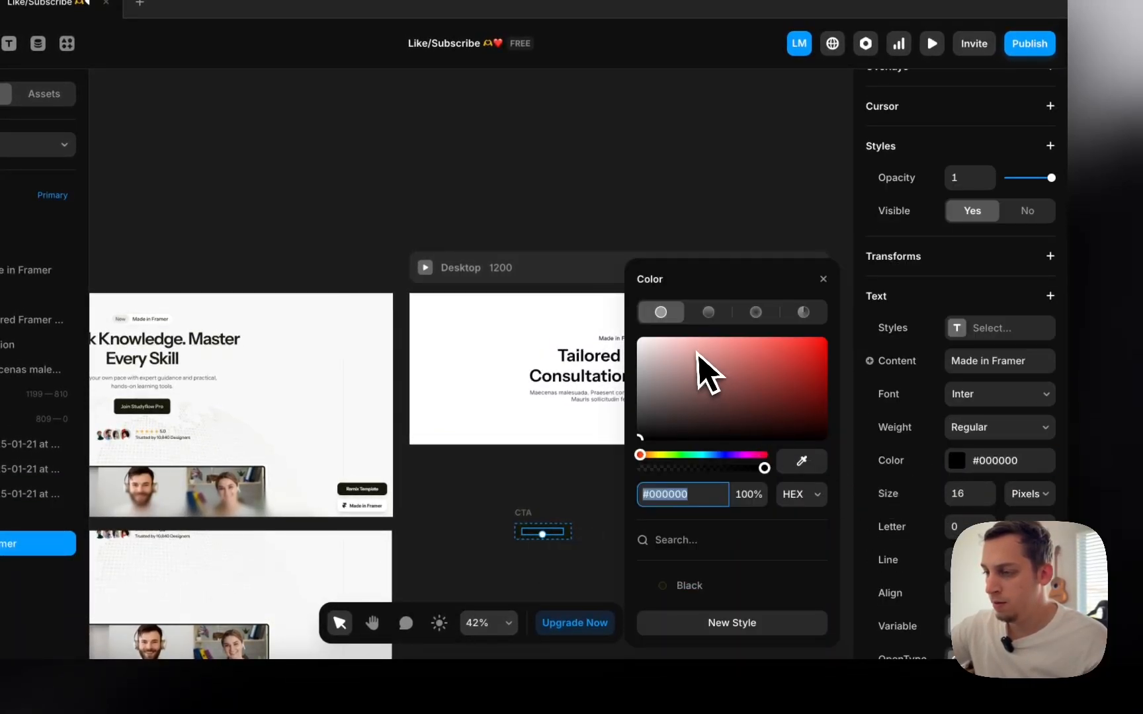
pyautogui.moveTo(697, 354); pyautogui.dragTo(618, 311)
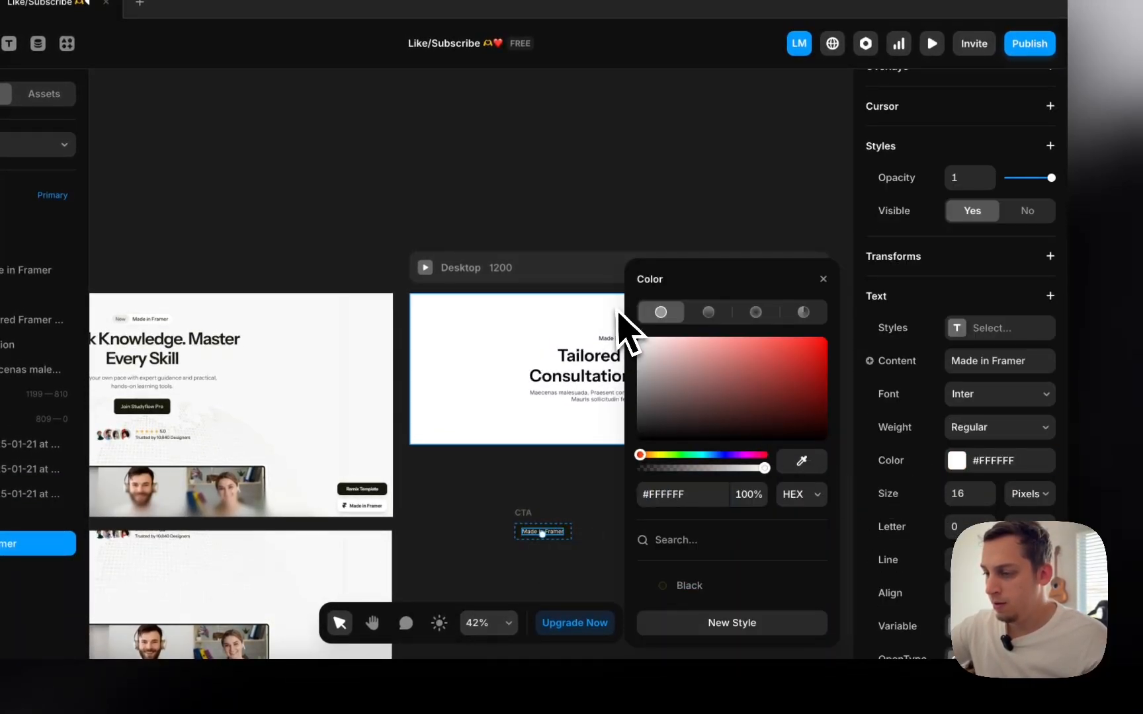
pyautogui.click(977, 395)
pyautogui.click(734, 454)
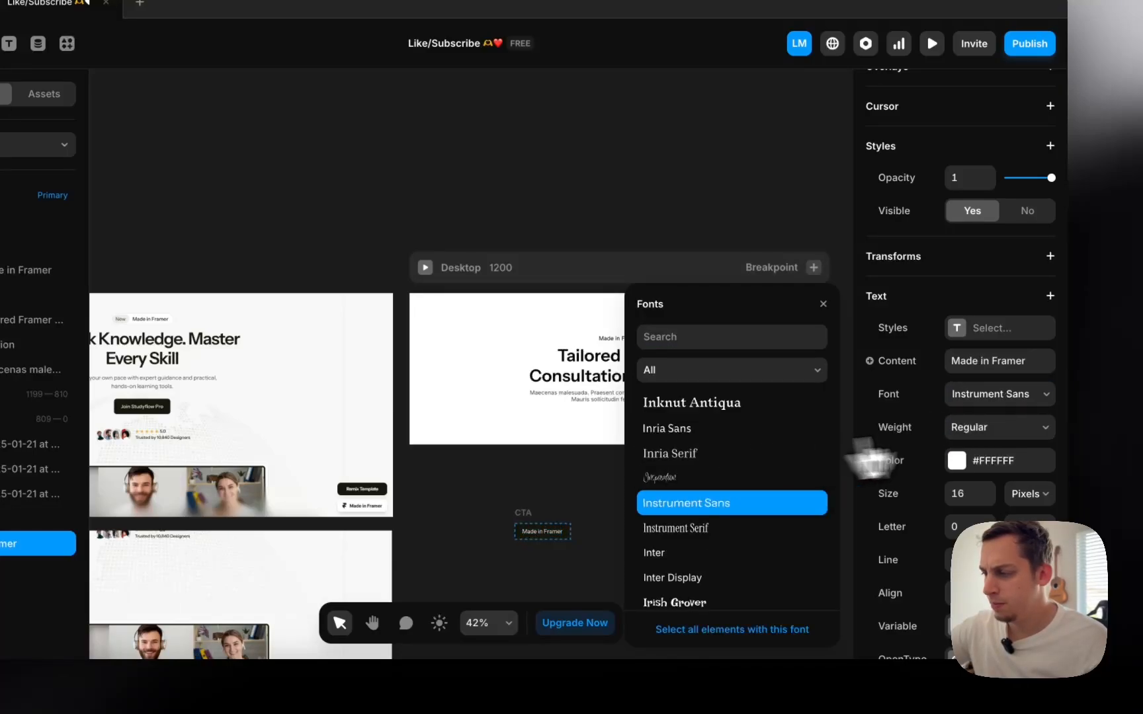
pyautogui.click(1007, 430)
pyautogui.click(682, 516)
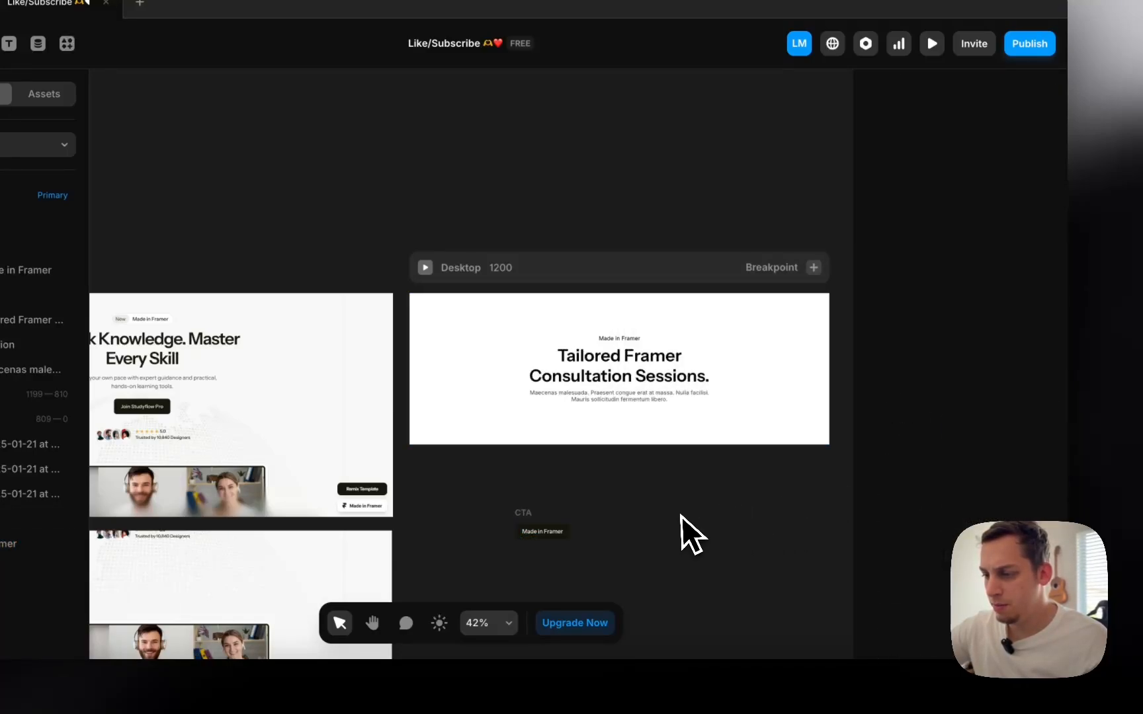
# - Set the CTA stack's corner radius to 1
pyautogui.scroll(5, 581, 534)
pyautogui.click(532, 533)
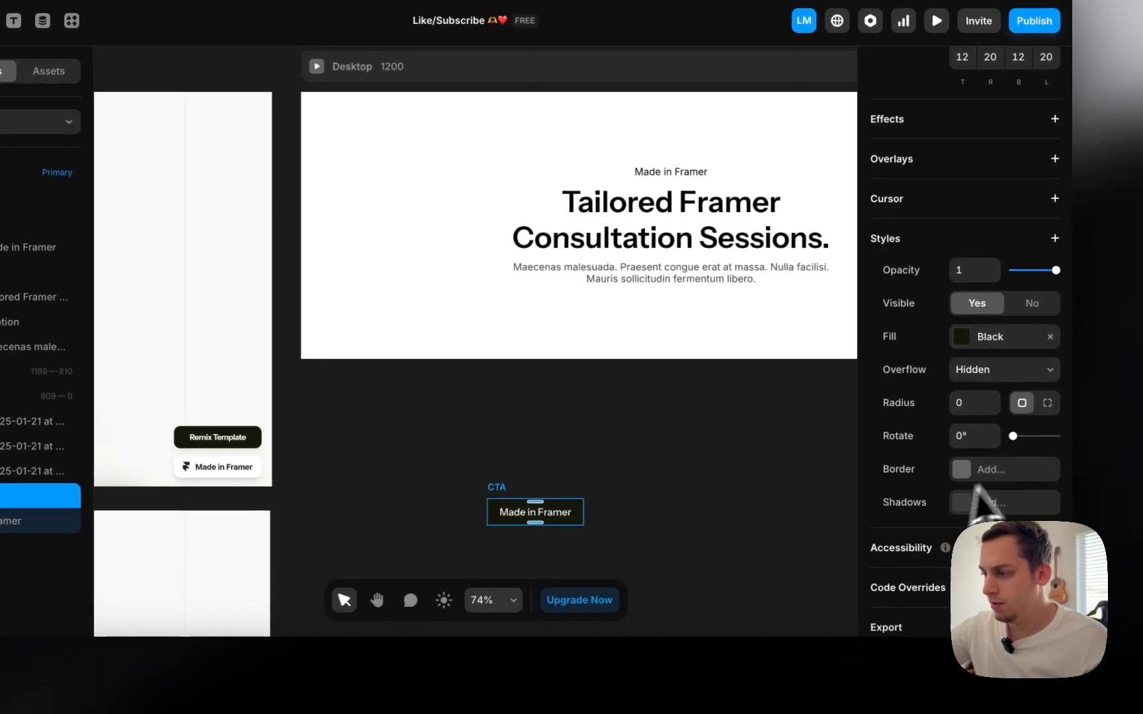
pyautogui.click(969, 425)
pyautogui.write('1')
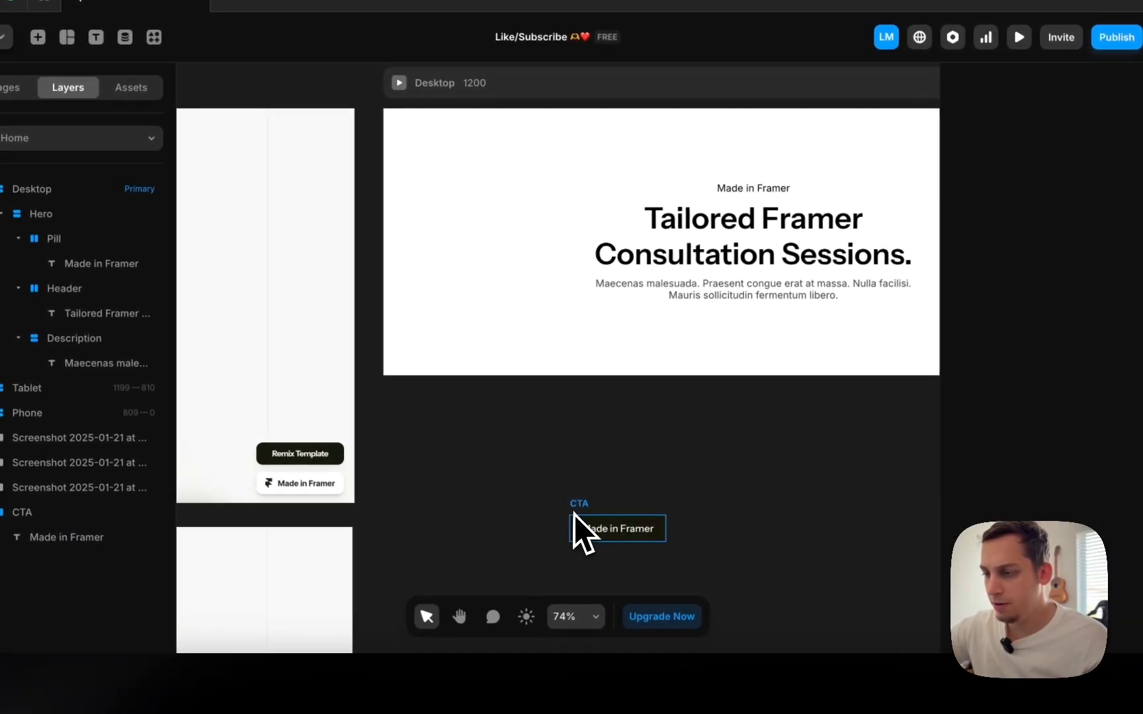
# - Move the CTA stack from the canvas into the Hero stack, directly below the description
pyautogui.moveTo(492, 513); pyautogui.dragTo(627, 287)
pyautogui.moveTo(716, 305); pyautogui.dragTo(720, 318)
pyautogui.scroll(-3, 609, 461)
pyautogui.scroll(-1, 610, 461)
pyautogui.hscroll(-3, 611, 463)
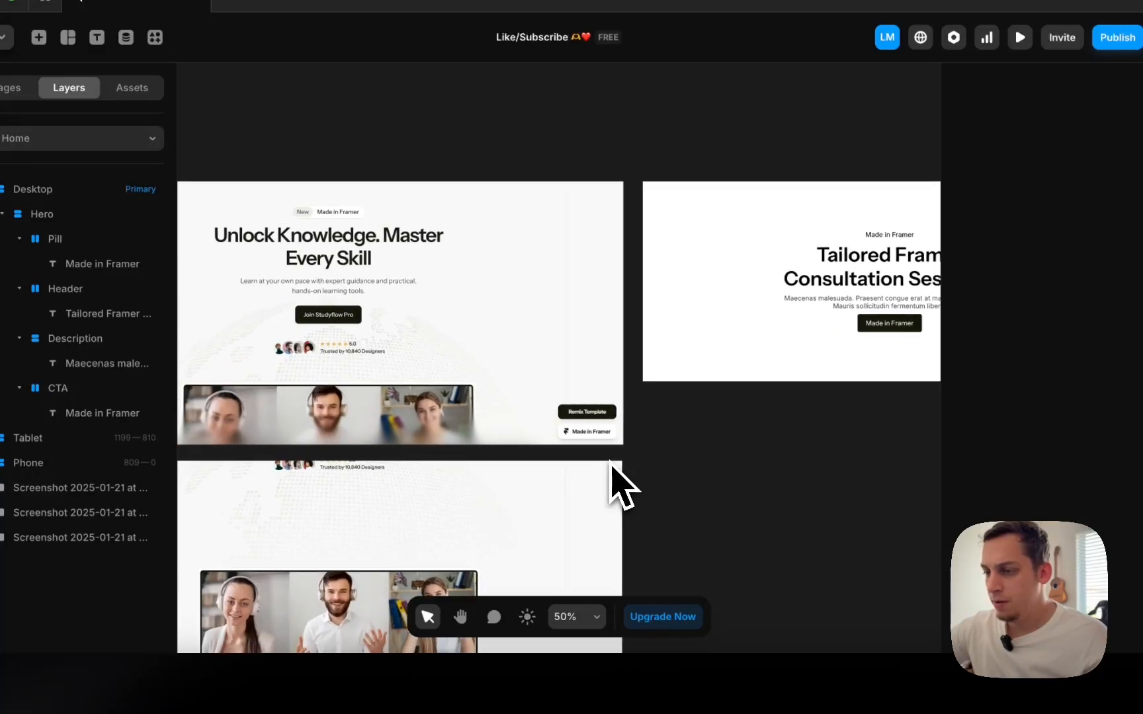
pyautogui.scroll(1, 612, 464)
pyautogui.hscroll(2, 613, 464)
# - Select the Hero stack and collapse its Pill, Header, Description and CTA layers
pyautogui.click(674, 424)
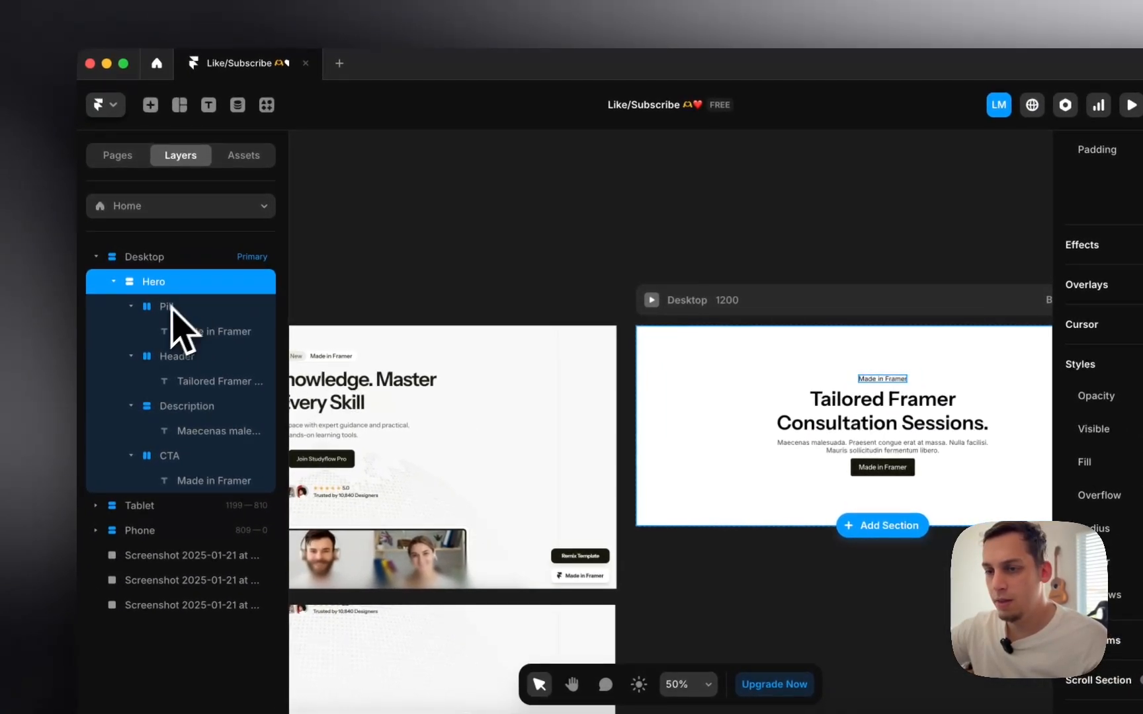
pyautogui.click(130, 306)
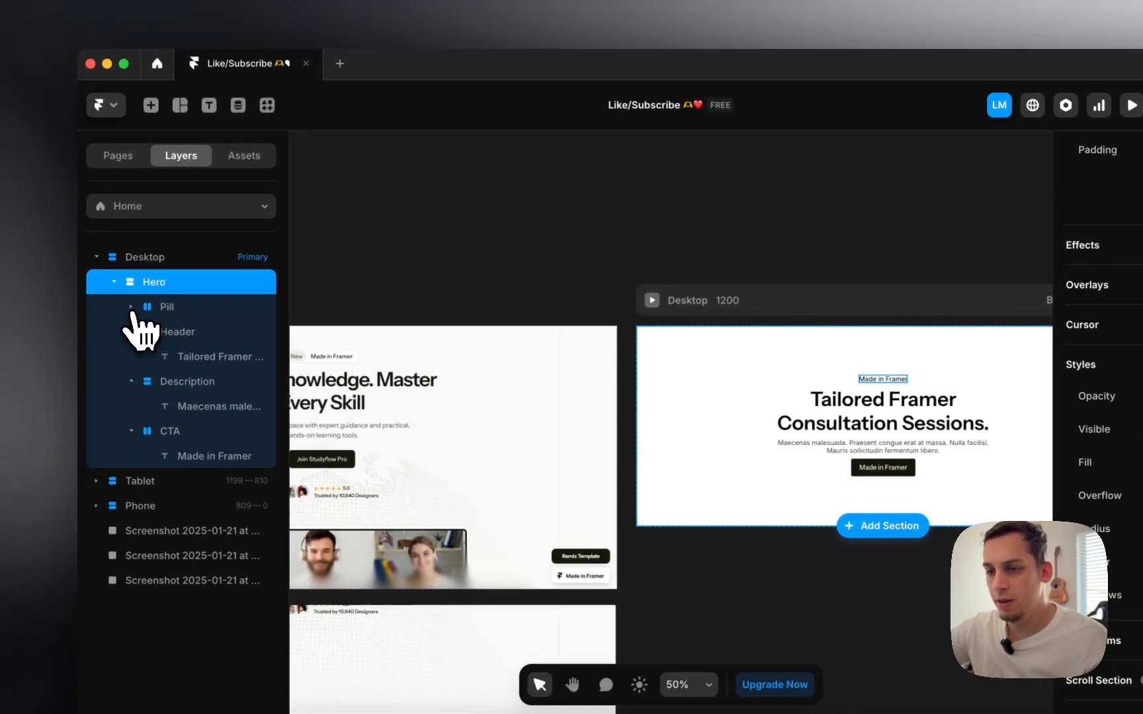
pyautogui.click(131, 332)
pyautogui.click(130, 356)
pyautogui.click(130, 381)
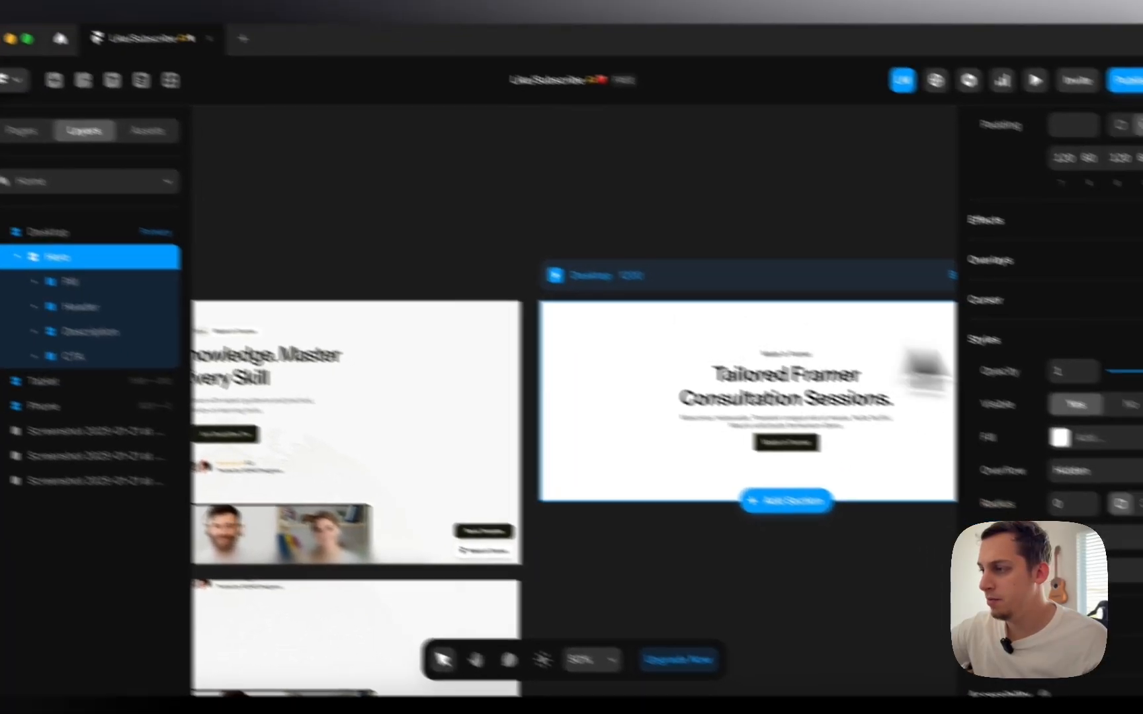
# - Increase the gap of the Hero stack by 20
pyautogui.scroll(8, 1021, 314)
pyautogui.click(992, 490)
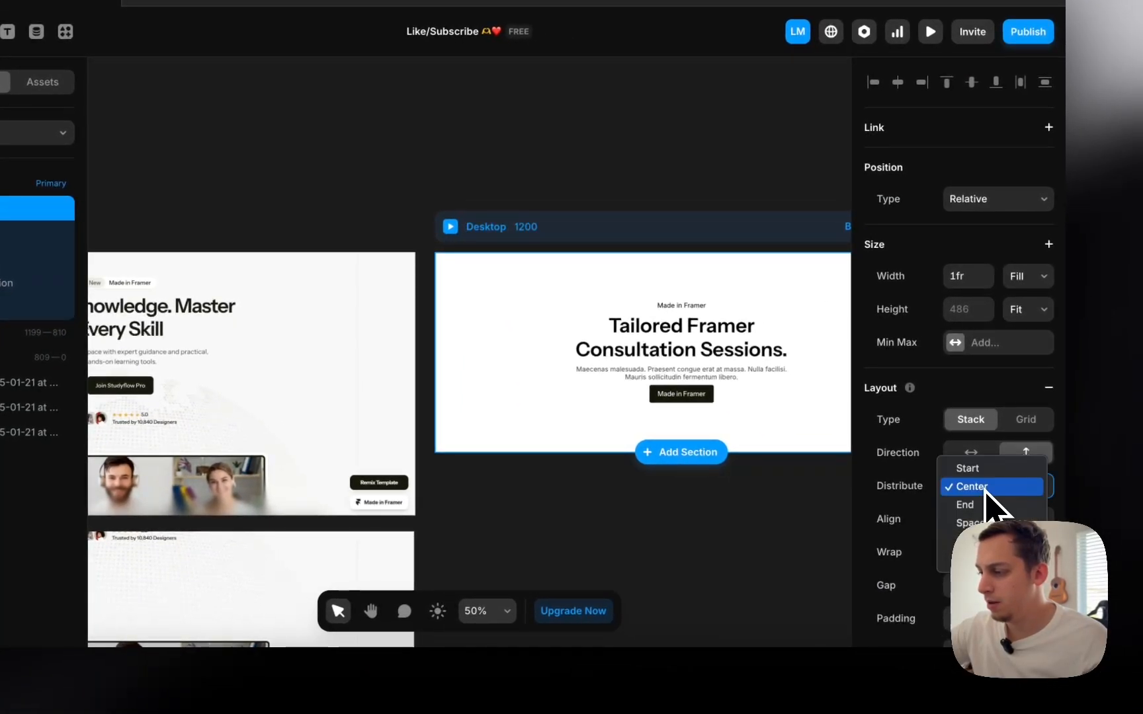
pyautogui.hotkey('shift', 'Up')
pyautogui.hotkey('shift', 'Up')
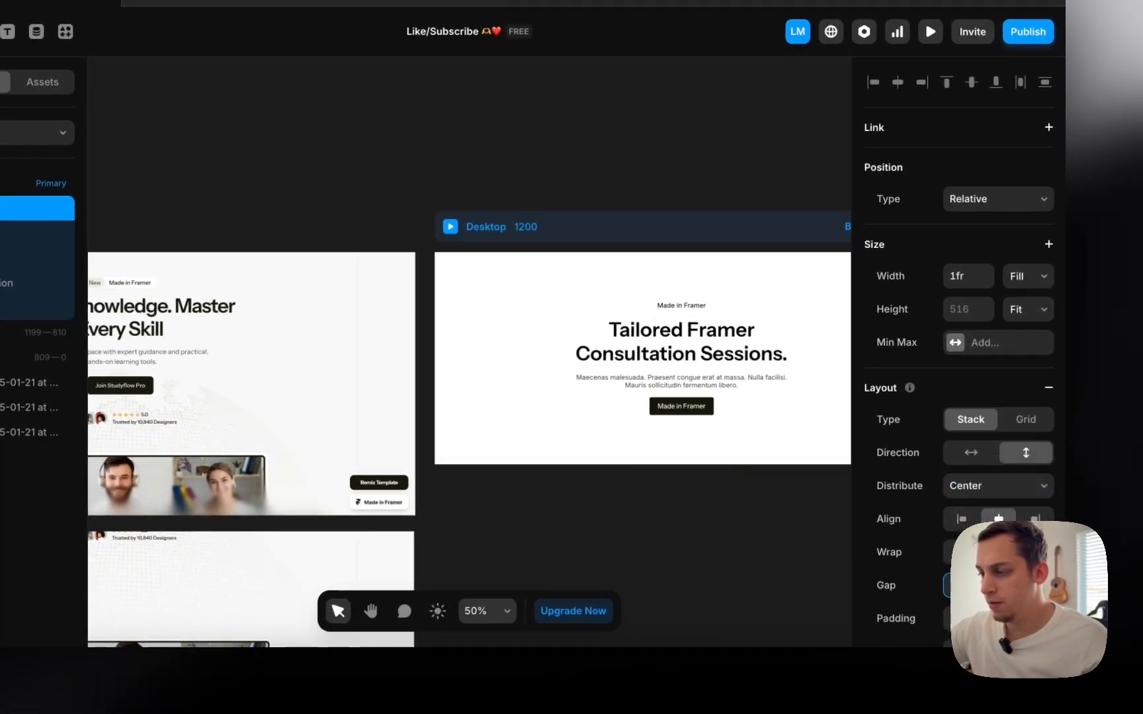
pyautogui.hscroll(-2, 655, 403)
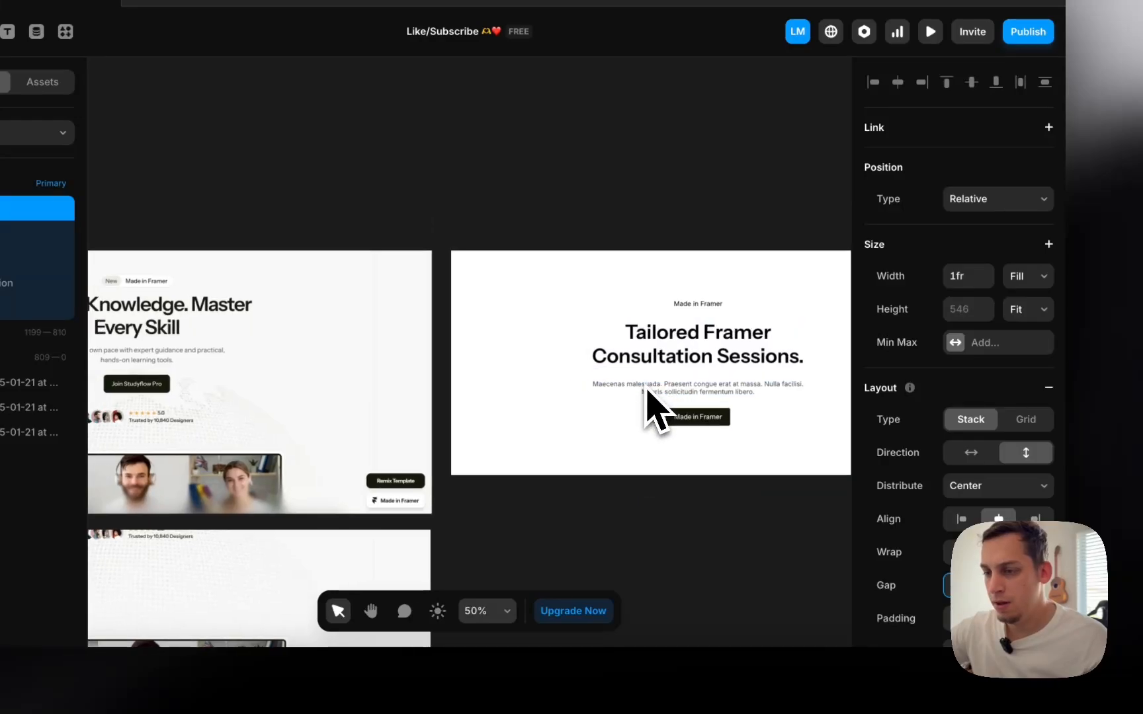
# - Wrap the Pill, Header and Description layers together in a new stack inside Hero, leaving CTA outside it
pyautogui.click(701, 387)
pyautogui.click(127, 292)
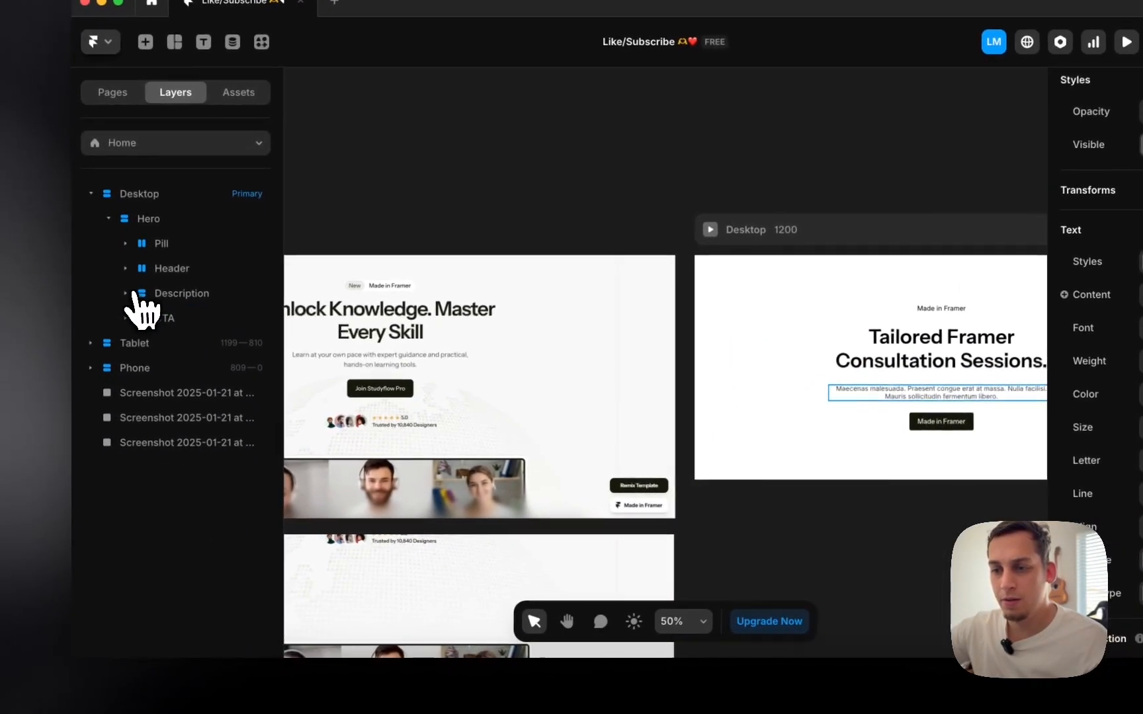
pyautogui.click(160, 245)
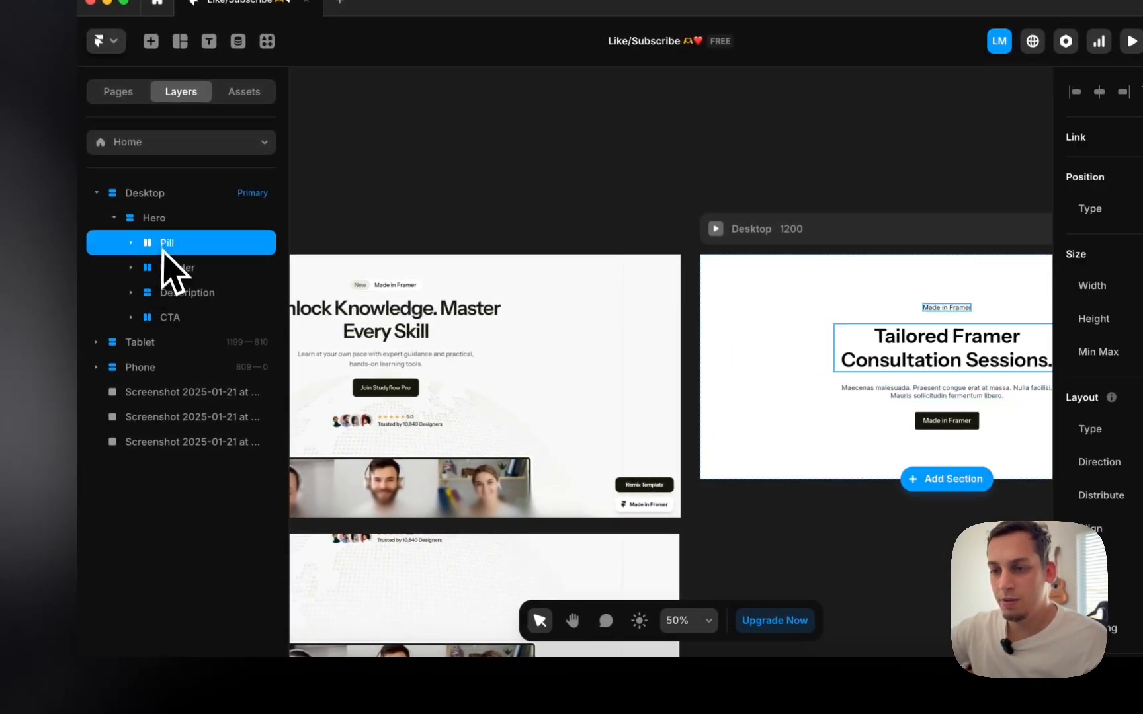
pyautogui.keyDown('shift'); pyautogui.click(163, 291); pyautogui.keyUp('shift')
pyautogui.rightClick(164, 295)
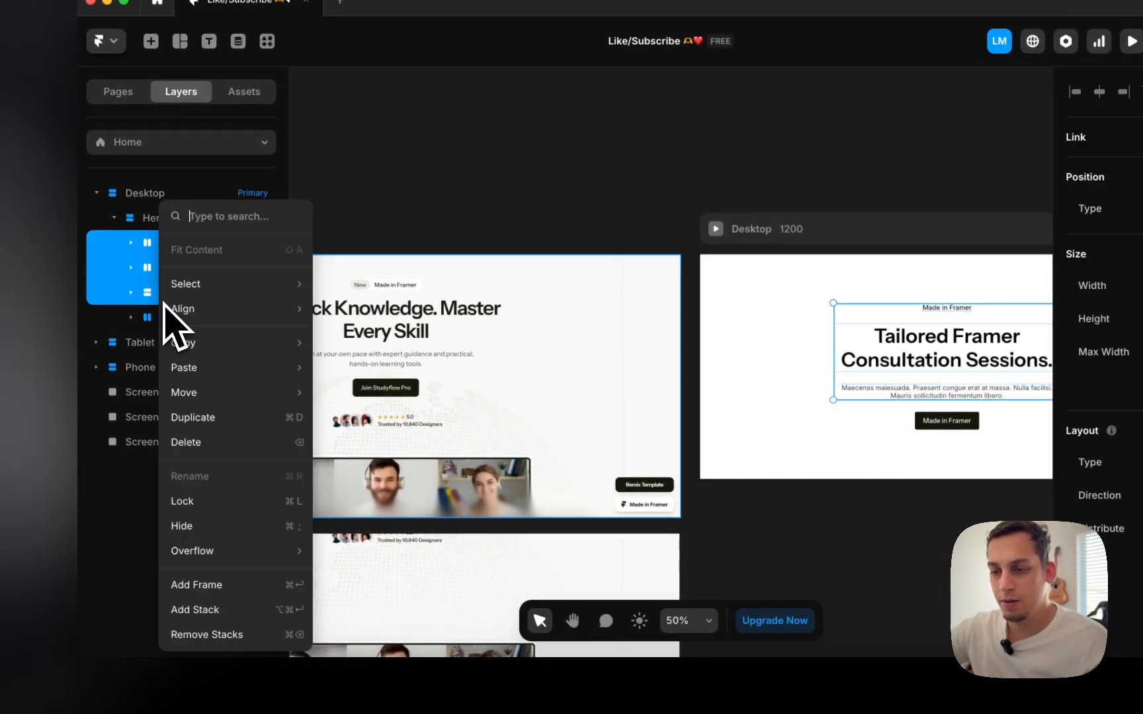
pyautogui.click(251, 610)
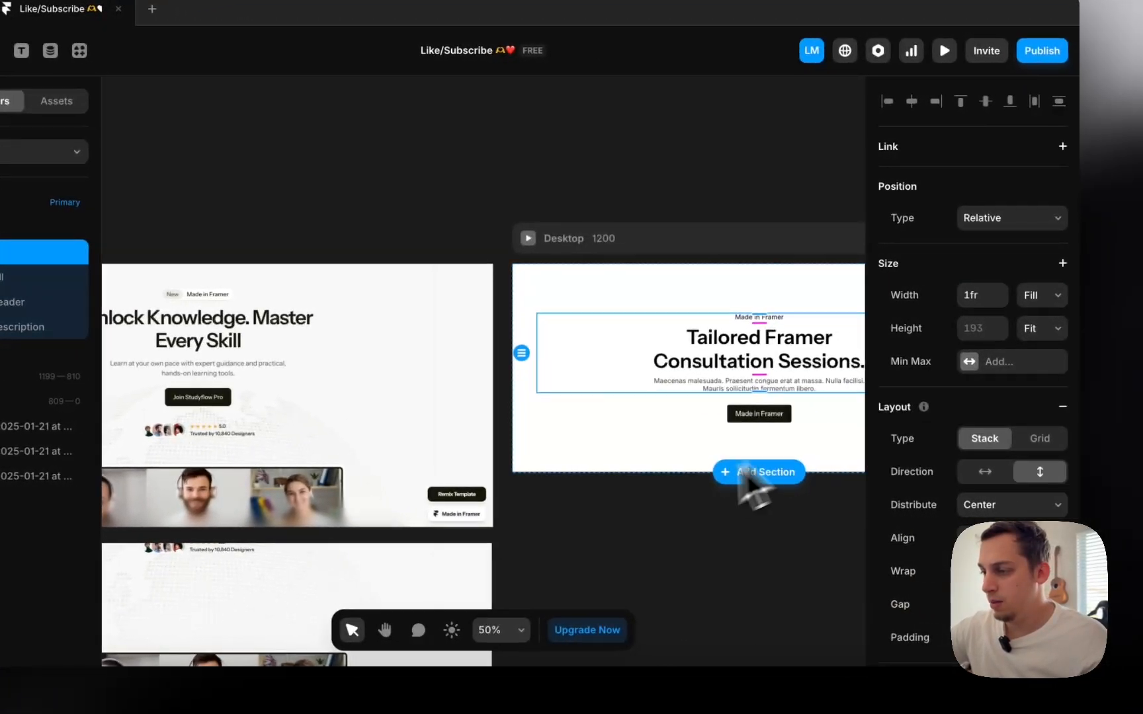
pyautogui.click(854, 501)
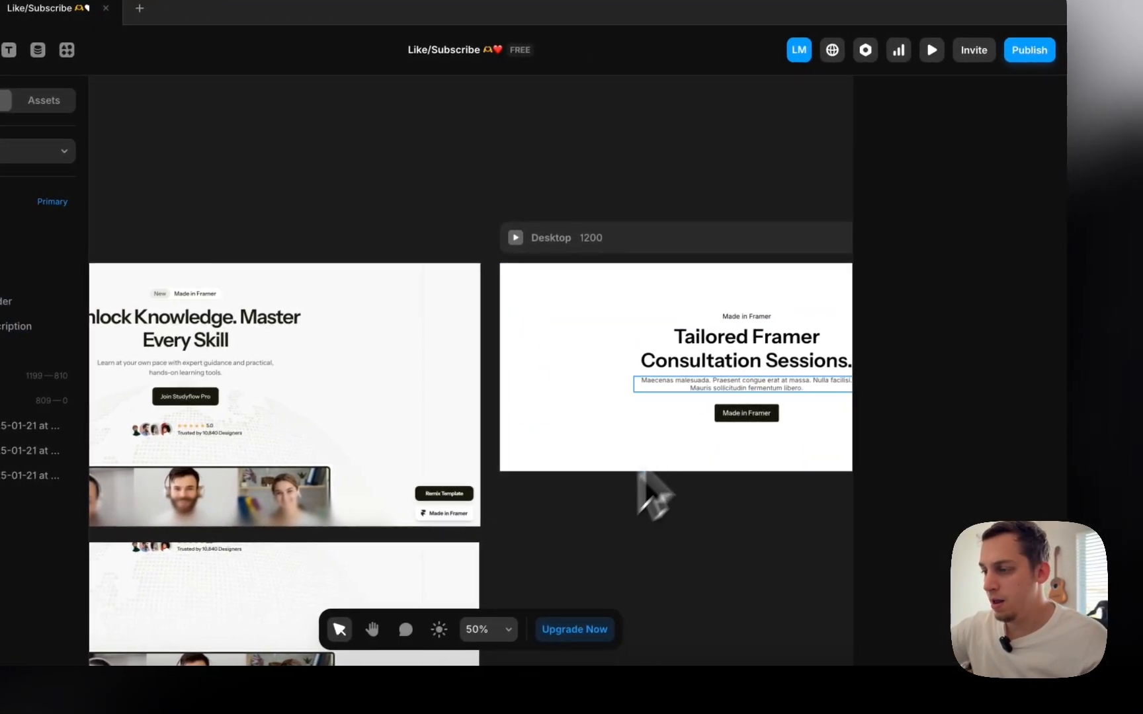
# - Give the Pill stack above the heading a padding of 10 on all sides
pyautogui.scroll(-3, 674, 400)
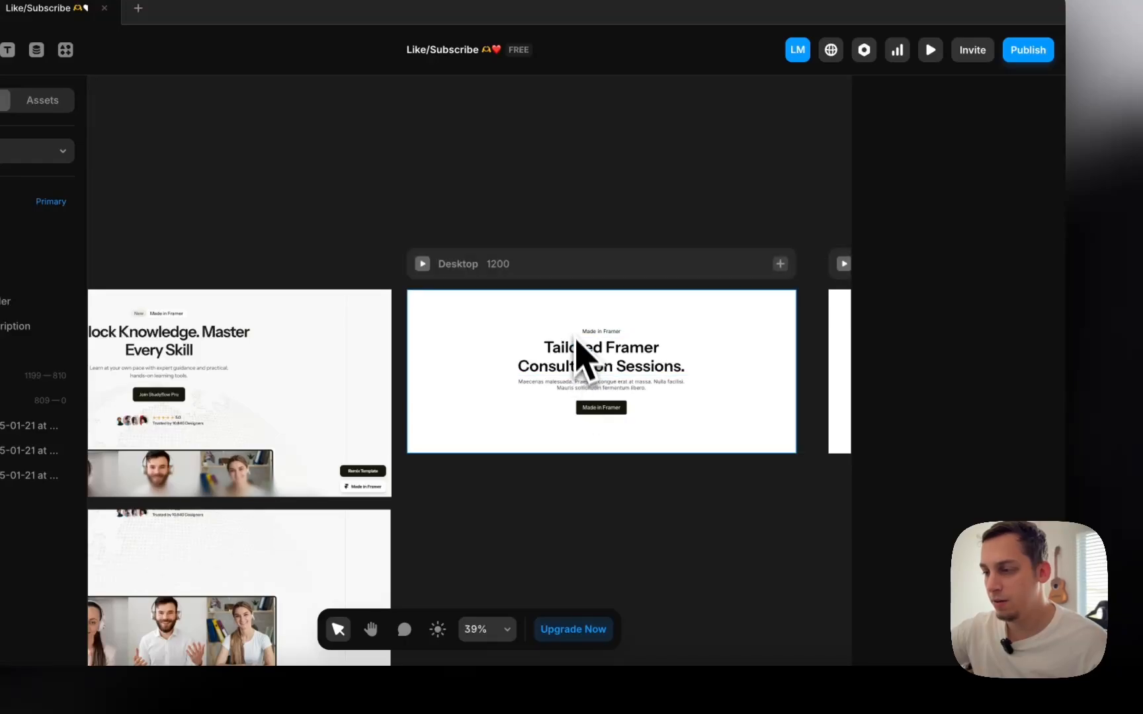
pyautogui.click(590, 351)
pyautogui.scroll(3, 590, 350)
pyautogui.click(595, 340)
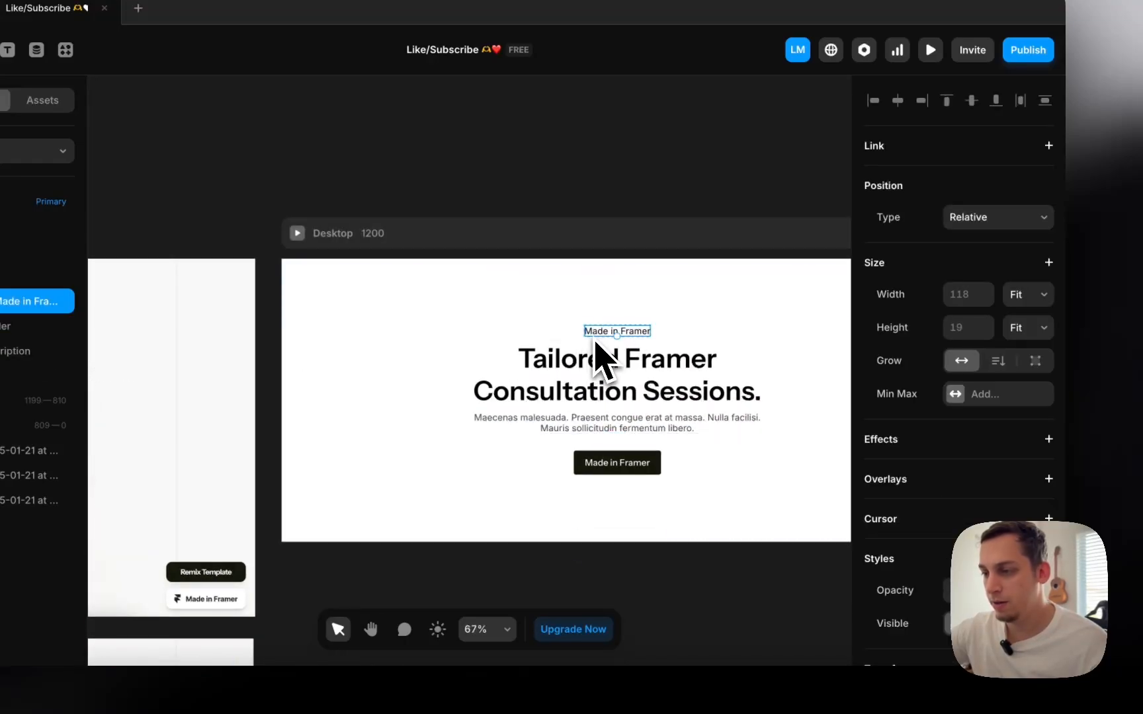
pyautogui.click(78, 297)
pyautogui.scroll(-2, 1022, 556)
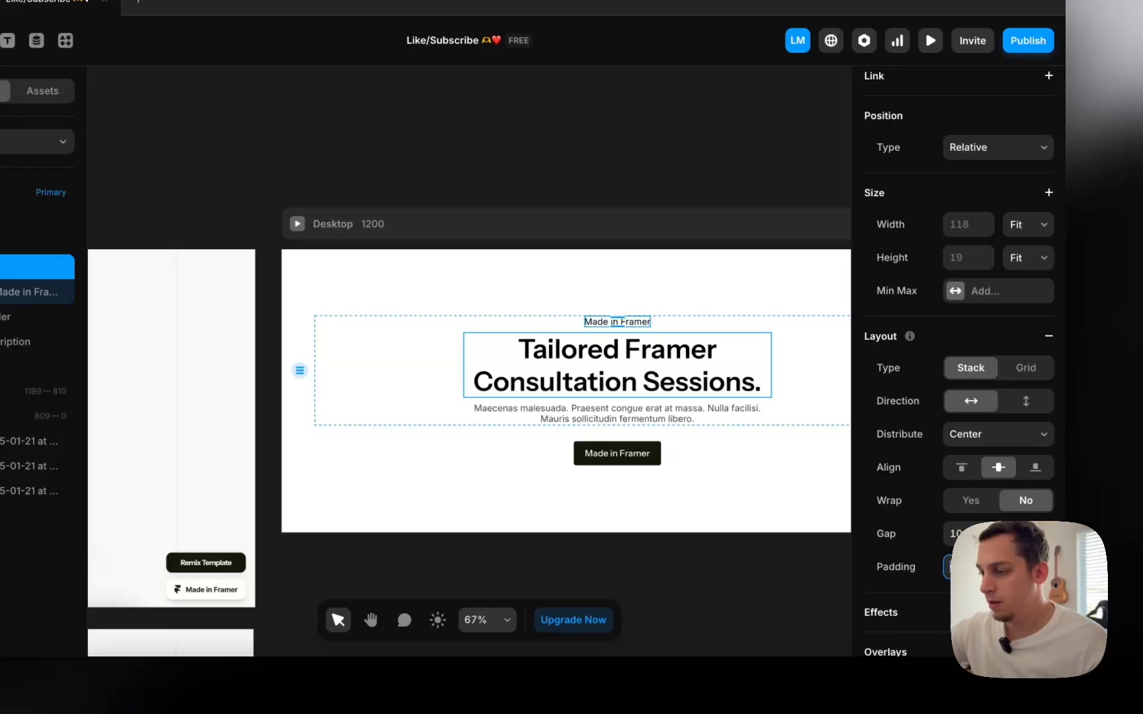
pyautogui.press('Return')
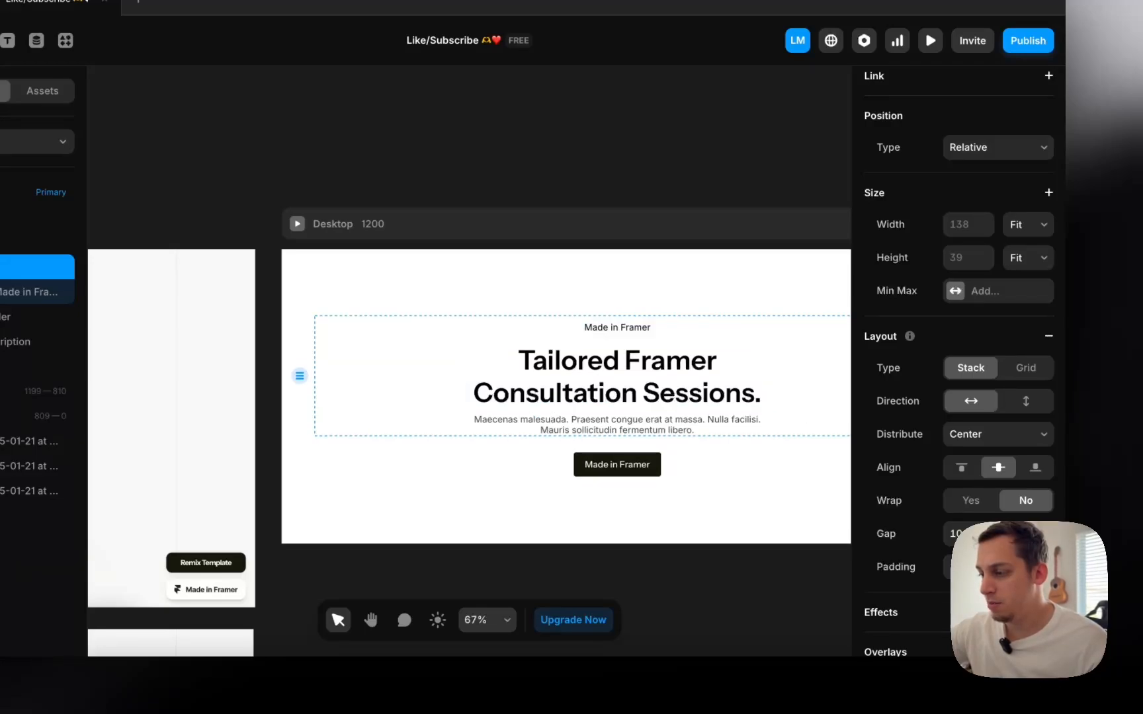
# - Reduce the Pill stack's top and bottom padding to 6 each
pyautogui.press('Down')
pyautogui.press('Down')
pyautogui.press('Down')
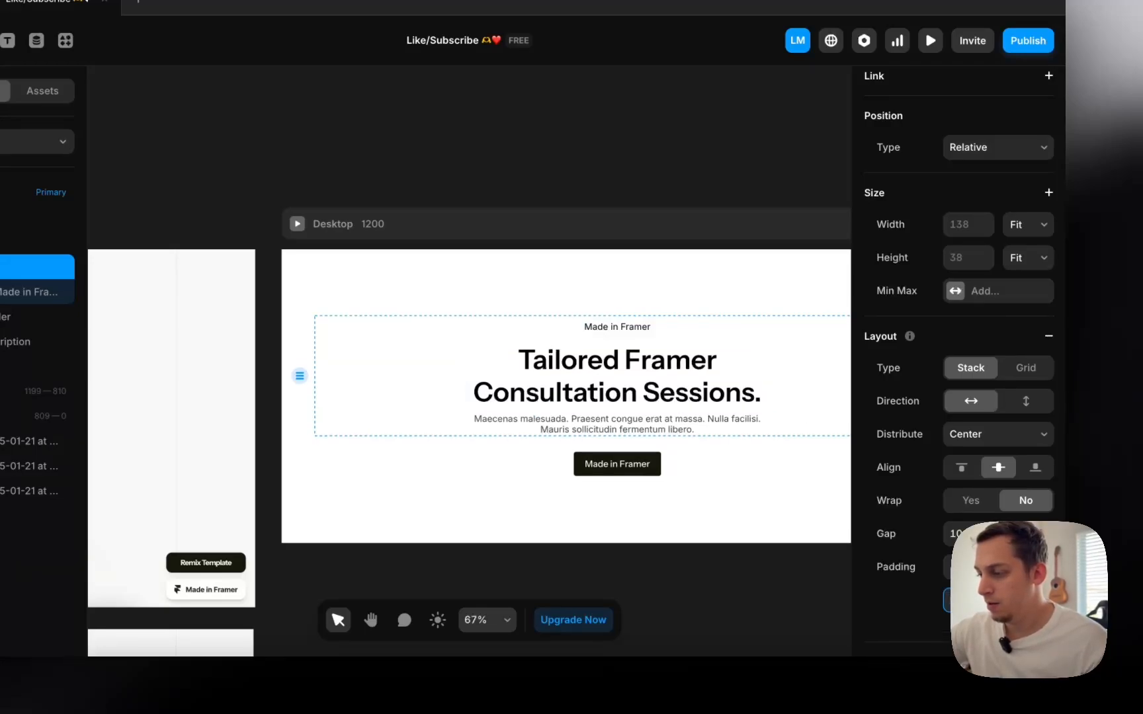
pyautogui.press('Down')
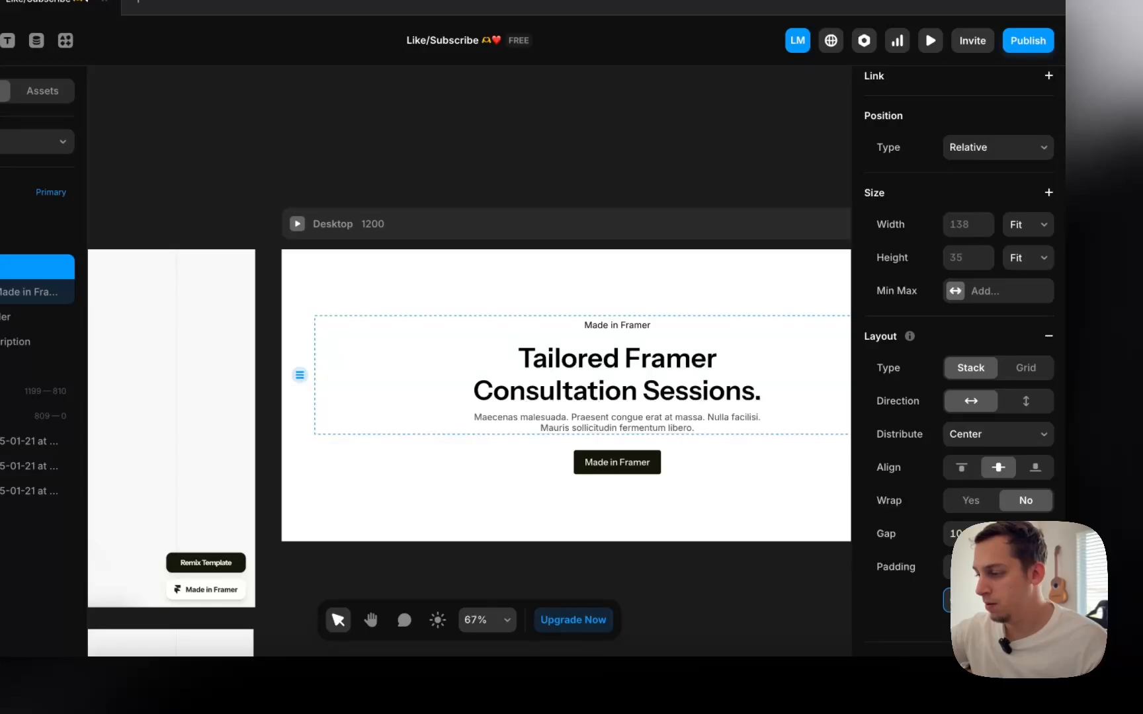
pyautogui.press('Down')
pyautogui.press('Down')
pyautogui.press('Down')
pyautogui.press('Down')
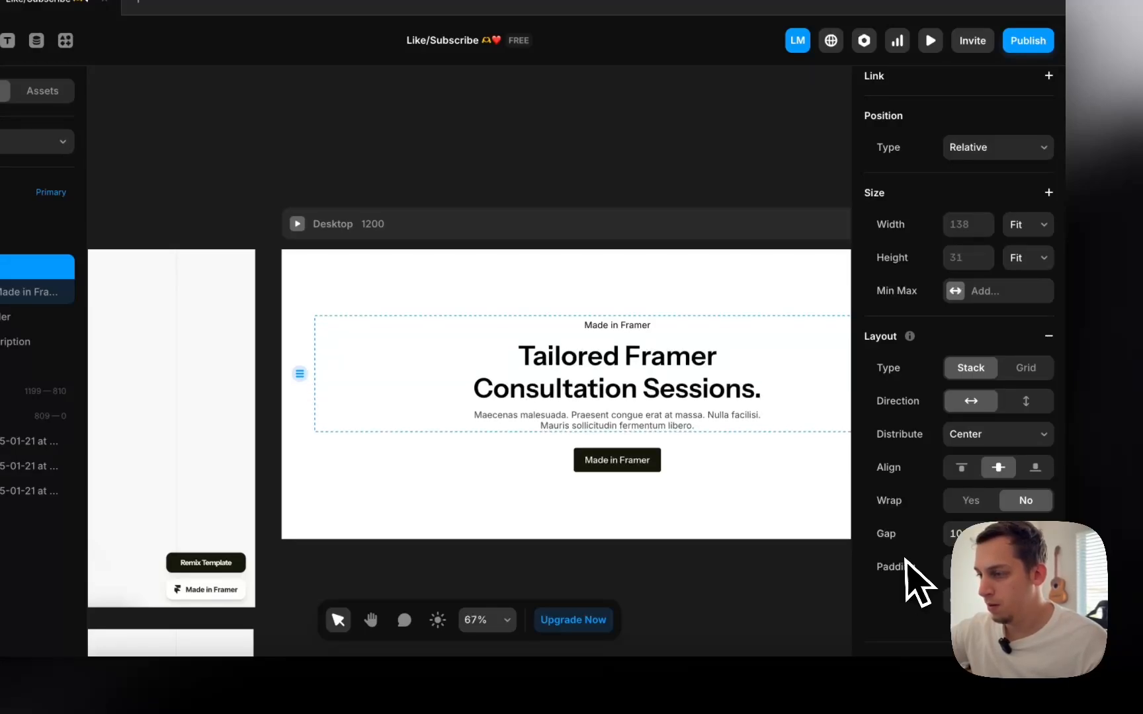
# - Add a solid #222222 border of width 1 at 40% opacity to the Pill stack
pyautogui.scroll(-5, 906, 559)
pyautogui.click(947, 597)
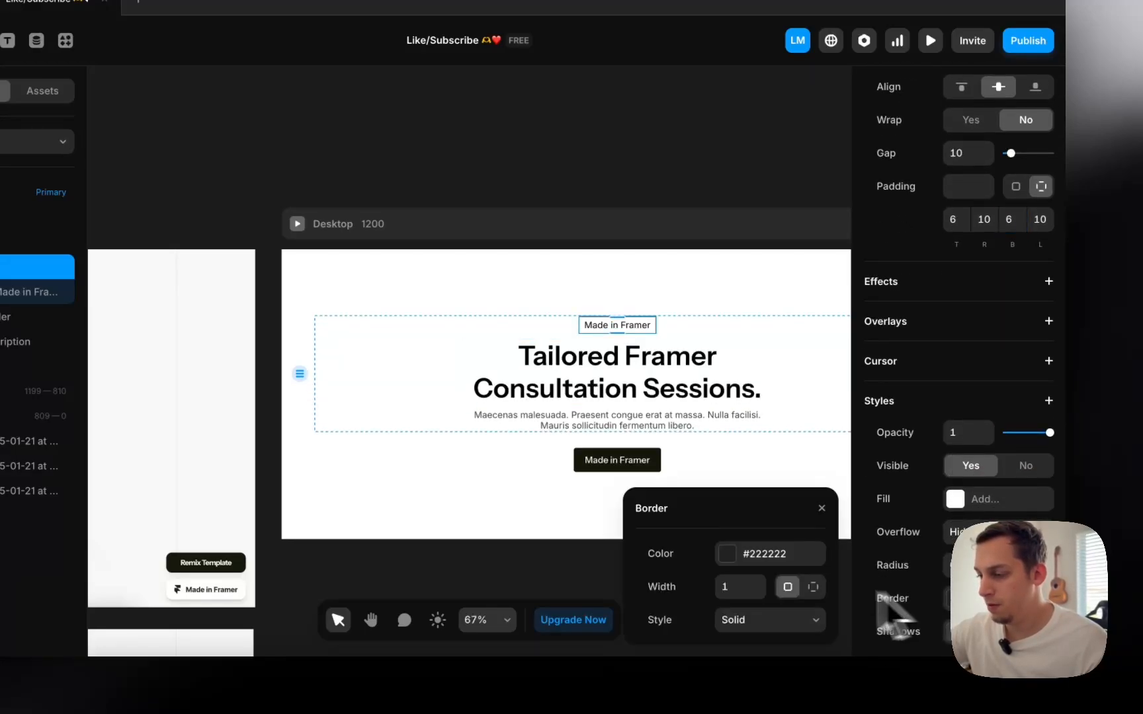
pyautogui.click(729, 562)
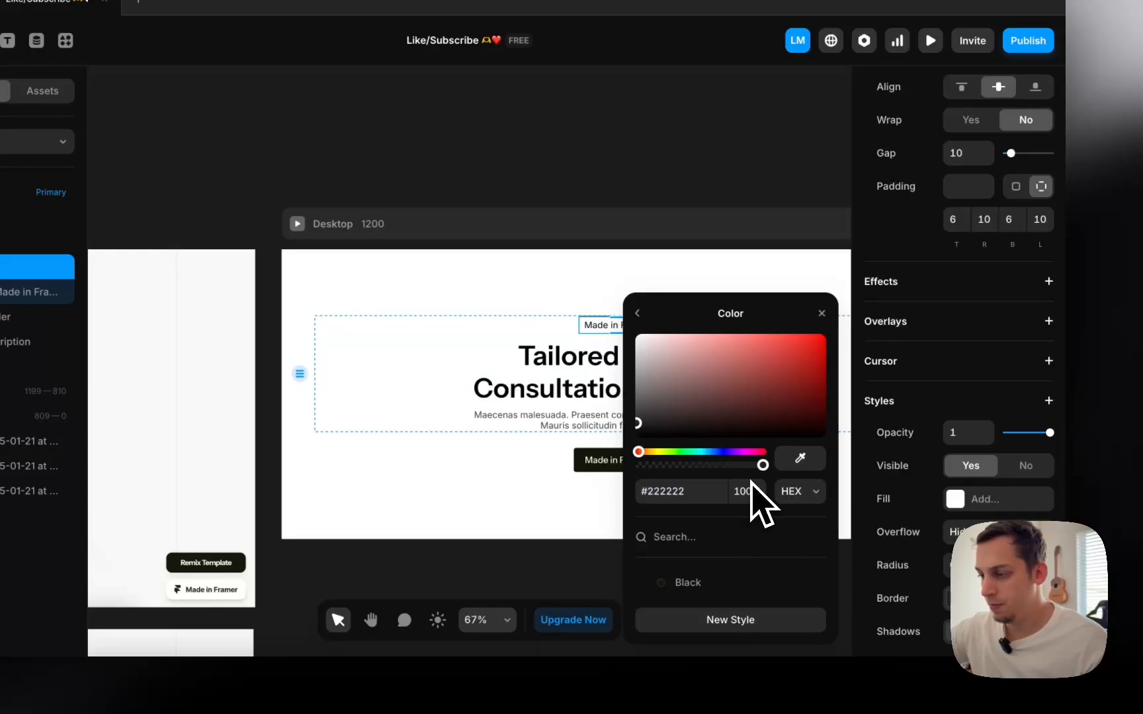
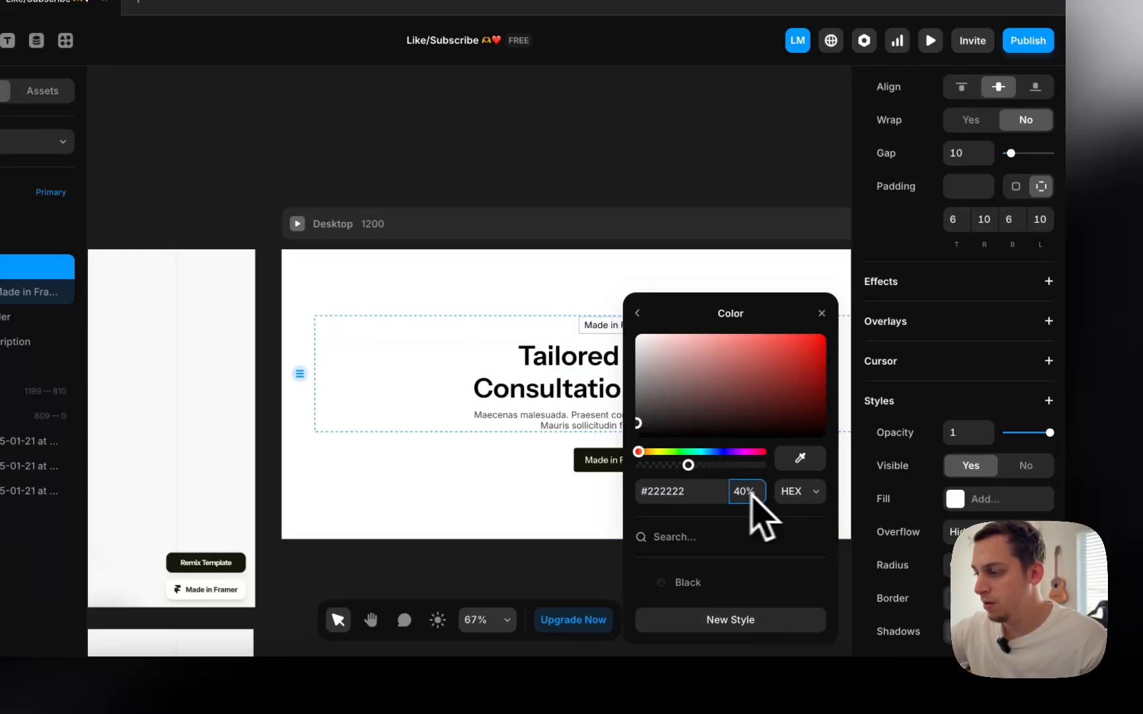
pyautogui.write('8')
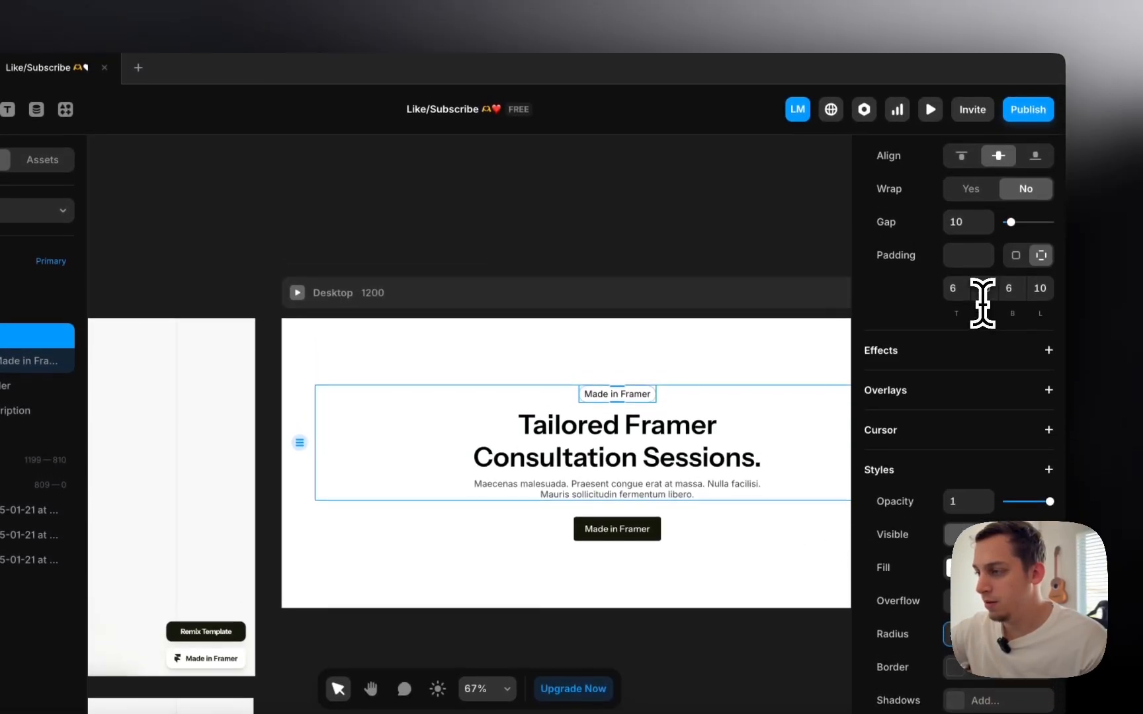
# - Round the Pill stack's corners into a capsule shape and set its right and left padding to 12
pyautogui.click(983, 222)
pyautogui.write('20')
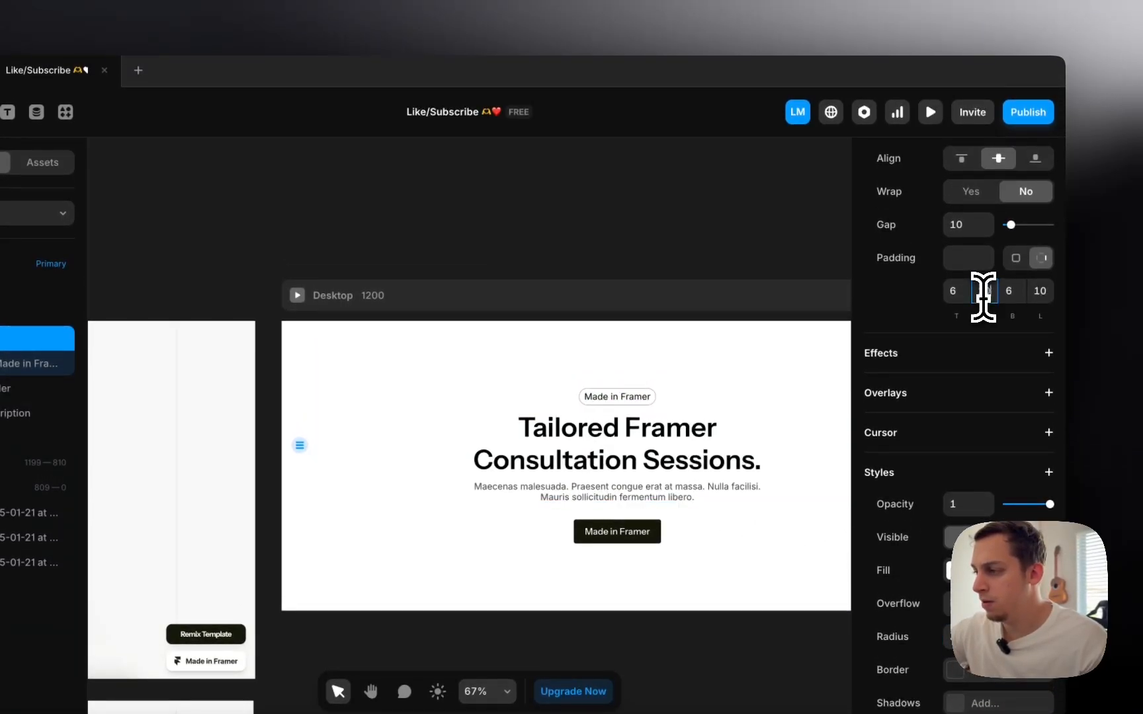
pyautogui.press('Up')
pyautogui.press('Up')
pyautogui.press('Up')
pyautogui.press('Up')
pyautogui.press('Up')
pyautogui.press('Up')
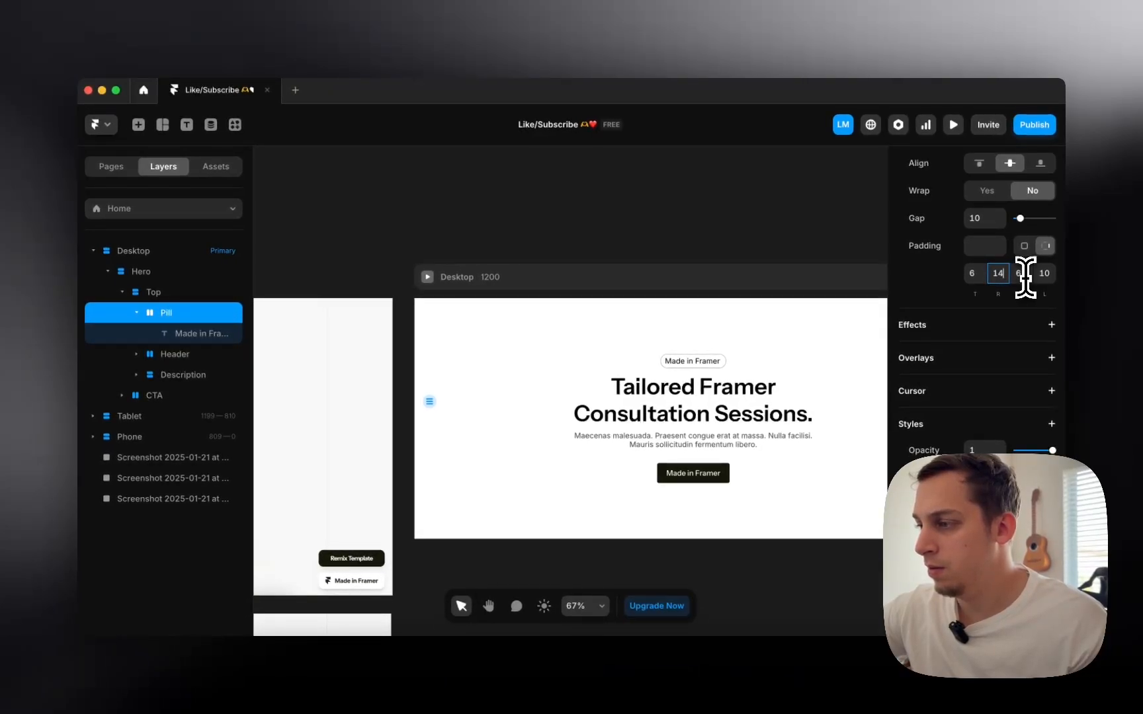
pyautogui.click(1044, 273)
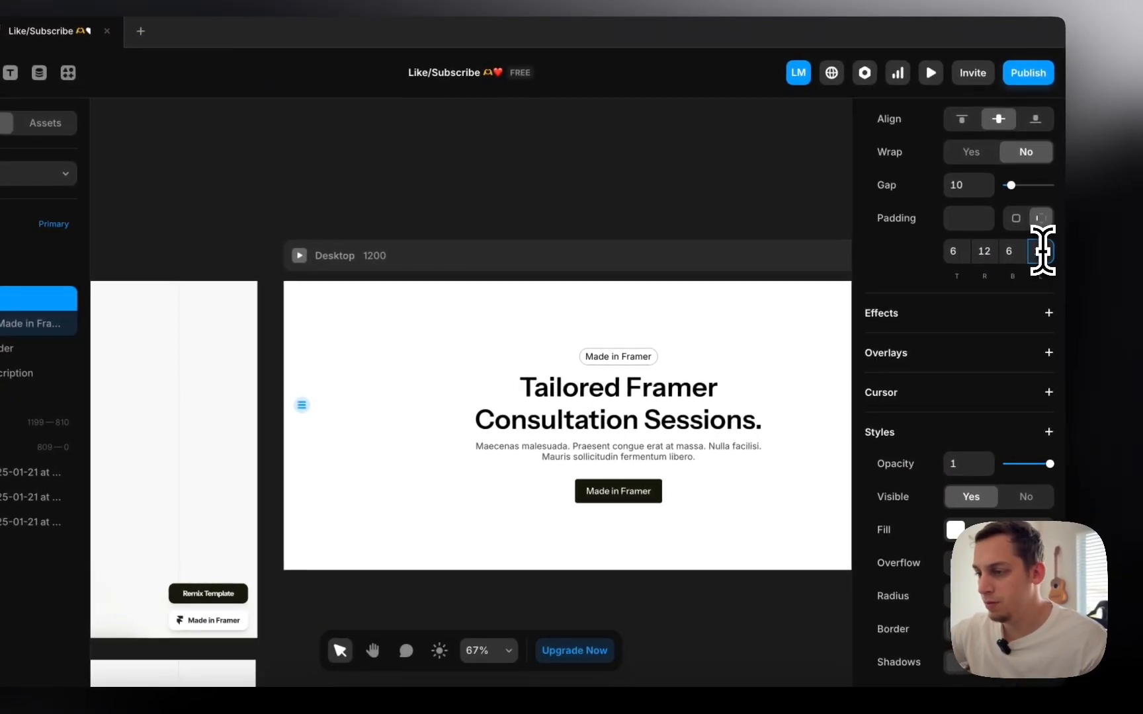
pyautogui.click(617, 173)
pyautogui.scroll(-3, 616, 172)
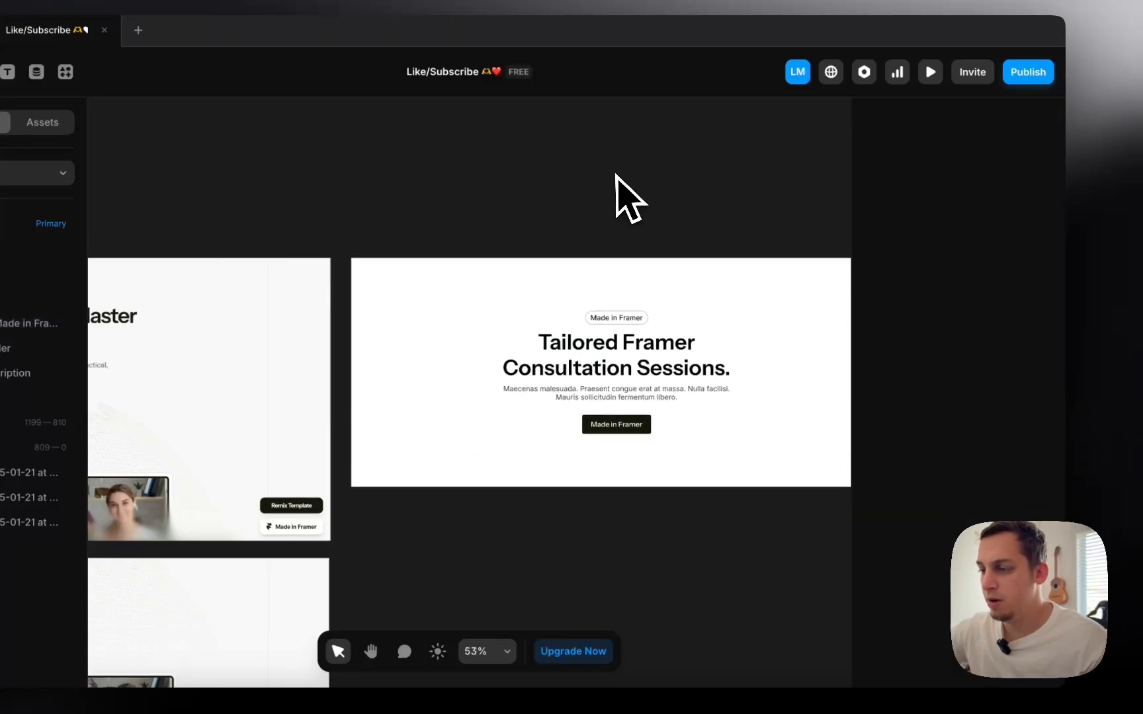
# - Reduce the font size of the "Made in Framer" text inside the Pill by a few pixels
pyautogui.keyDown('super'); pyautogui.click(609, 306); pyautogui.keyUp('super')
pyautogui.scroll(-6, 956, 484)
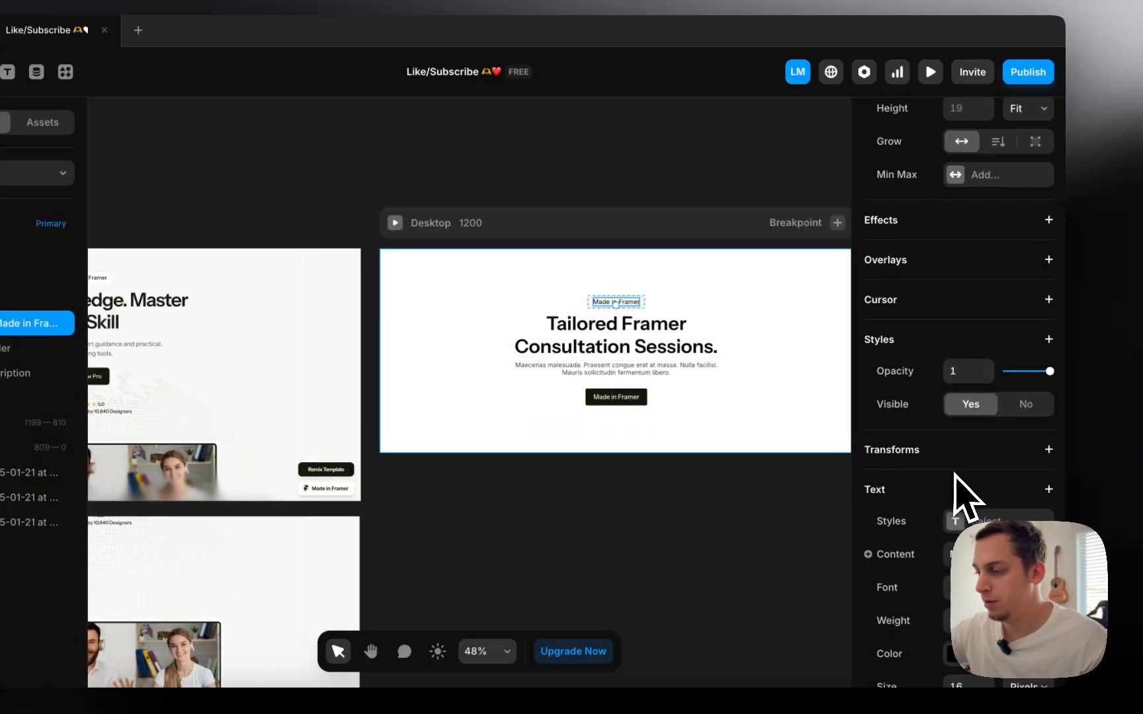
pyautogui.press('Down')
pyautogui.press('Down')
pyautogui.press('Down')
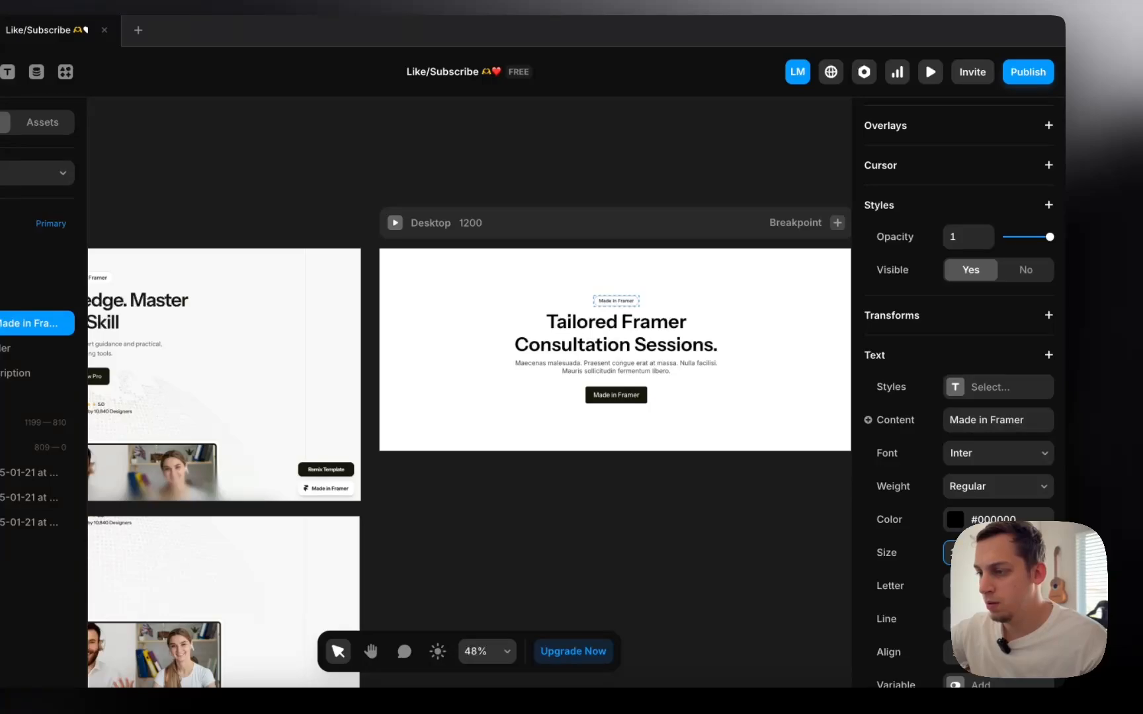
pyautogui.scroll(5, 723, 447)
pyautogui.click(597, 391)
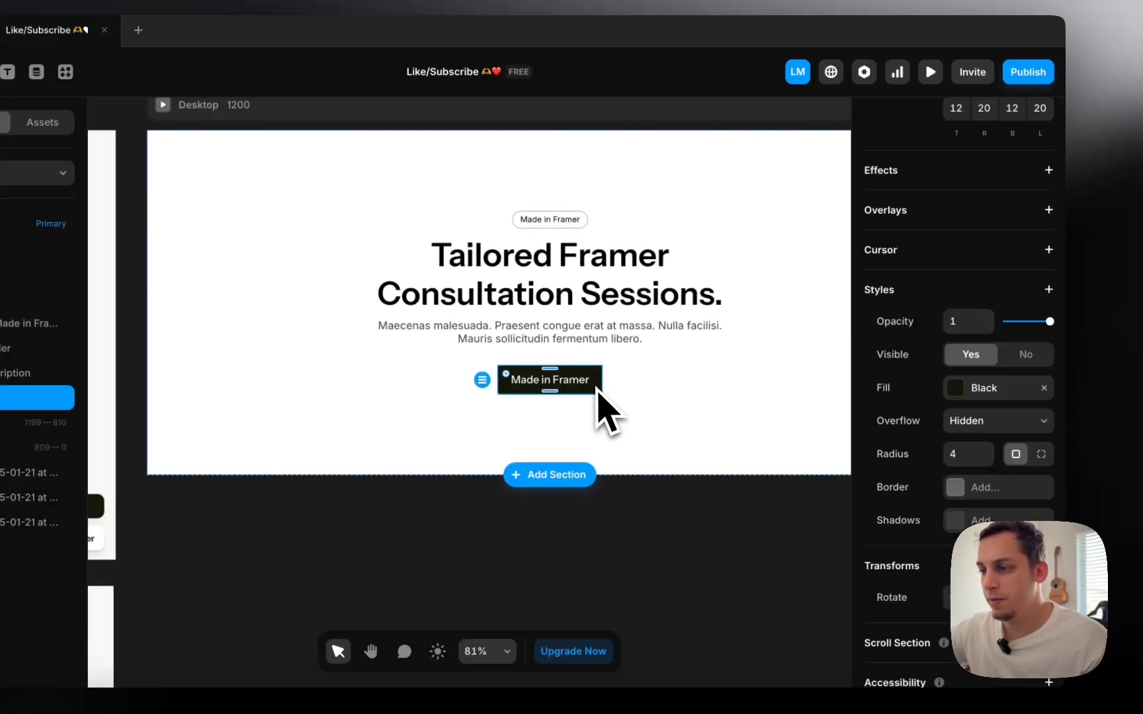
pyautogui.scroll(-5, 598, 392)
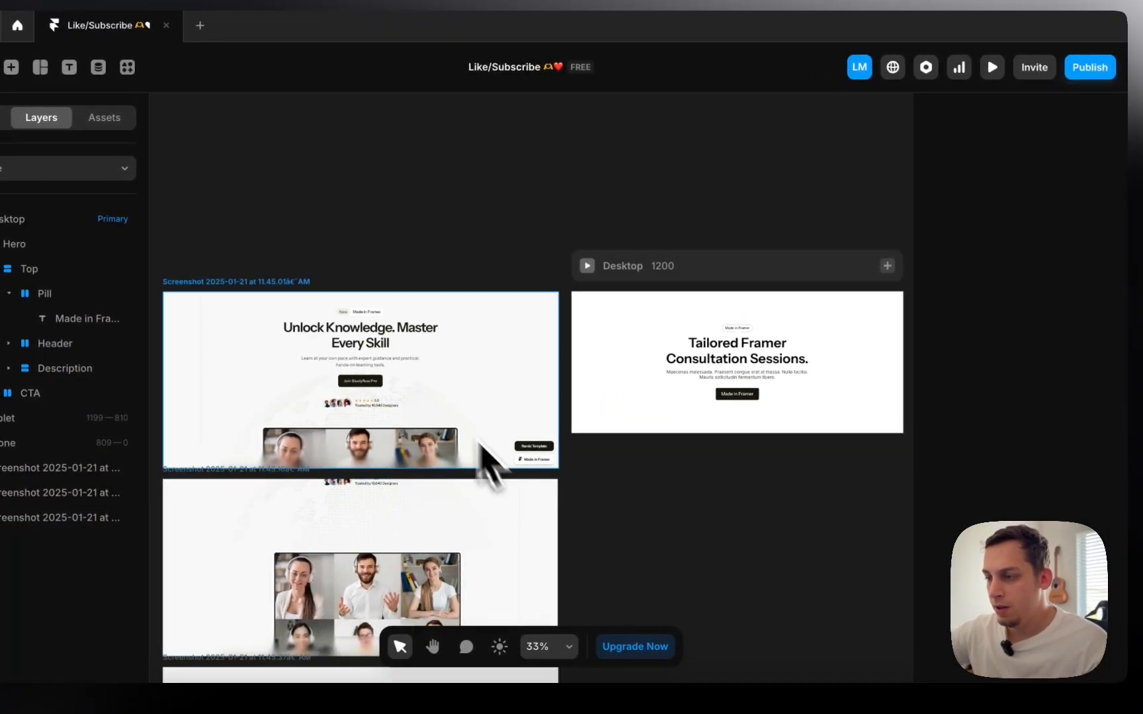
pyautogui.click(654, 340)
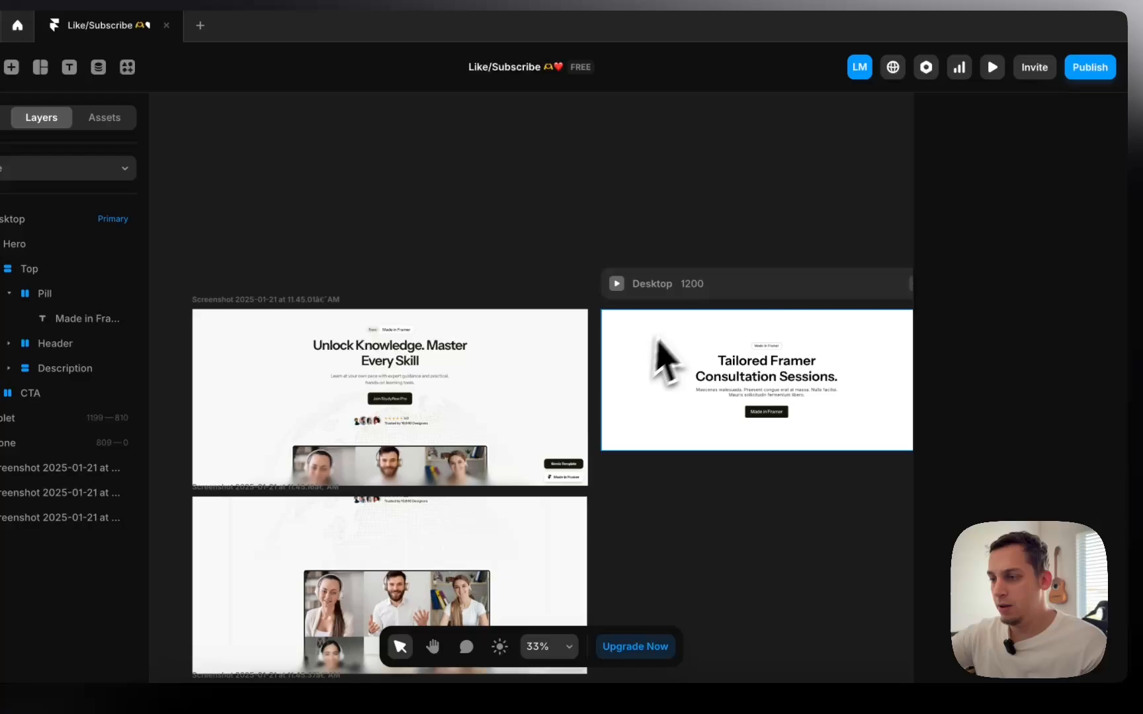
pyautogui.click(684, 301)
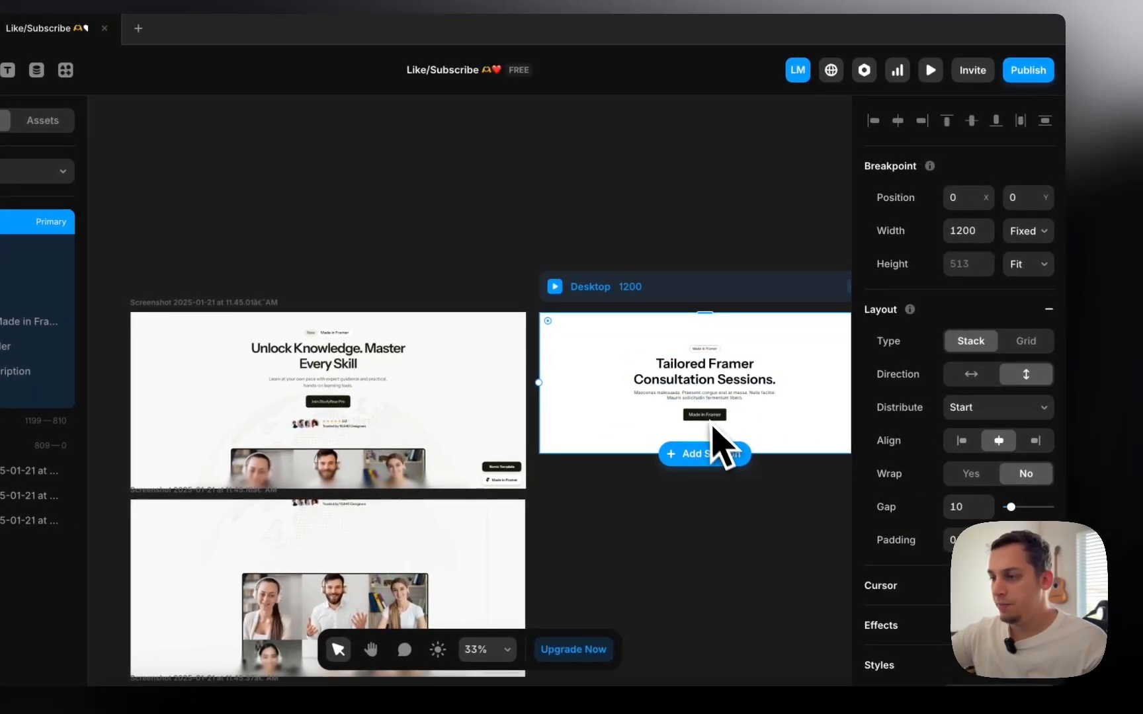
pyautogui.scroll(5, 708, 437)
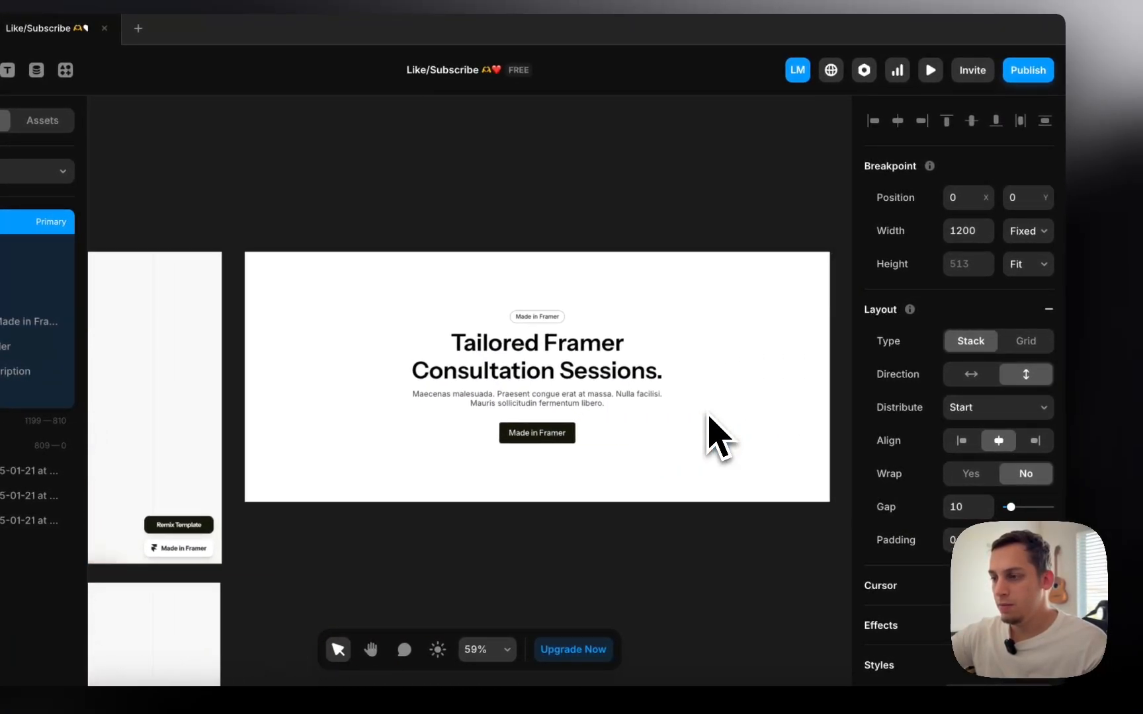
# - Apply the Black color style as the fill of the Hero stack
pyautogui.click(639, 323)
pyautogui.scroll(-3, 639, 324)
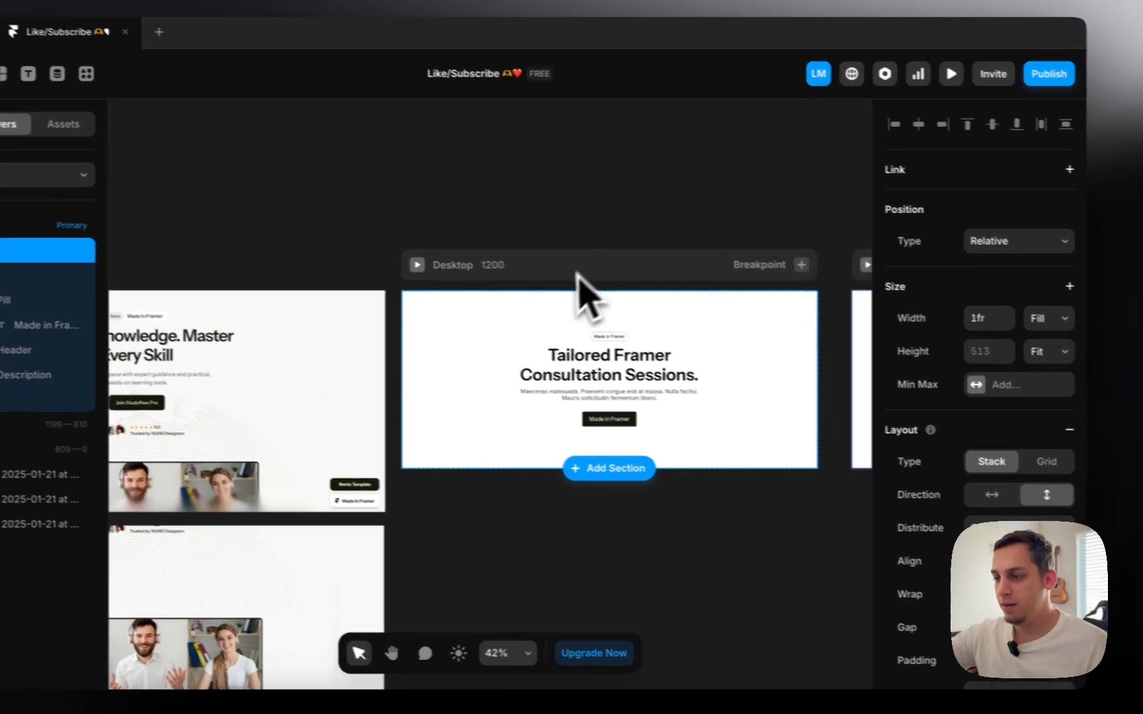
pyautogui.scroll(-6, 1012, 569)
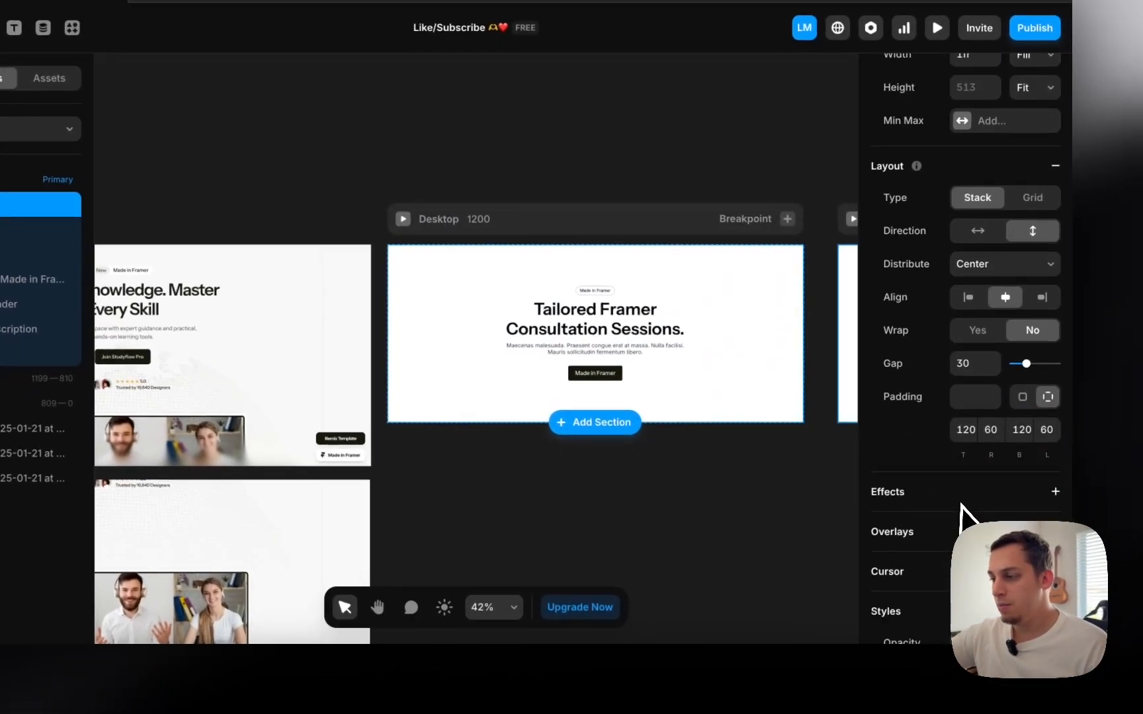
pyautogui.click(1006, 553)
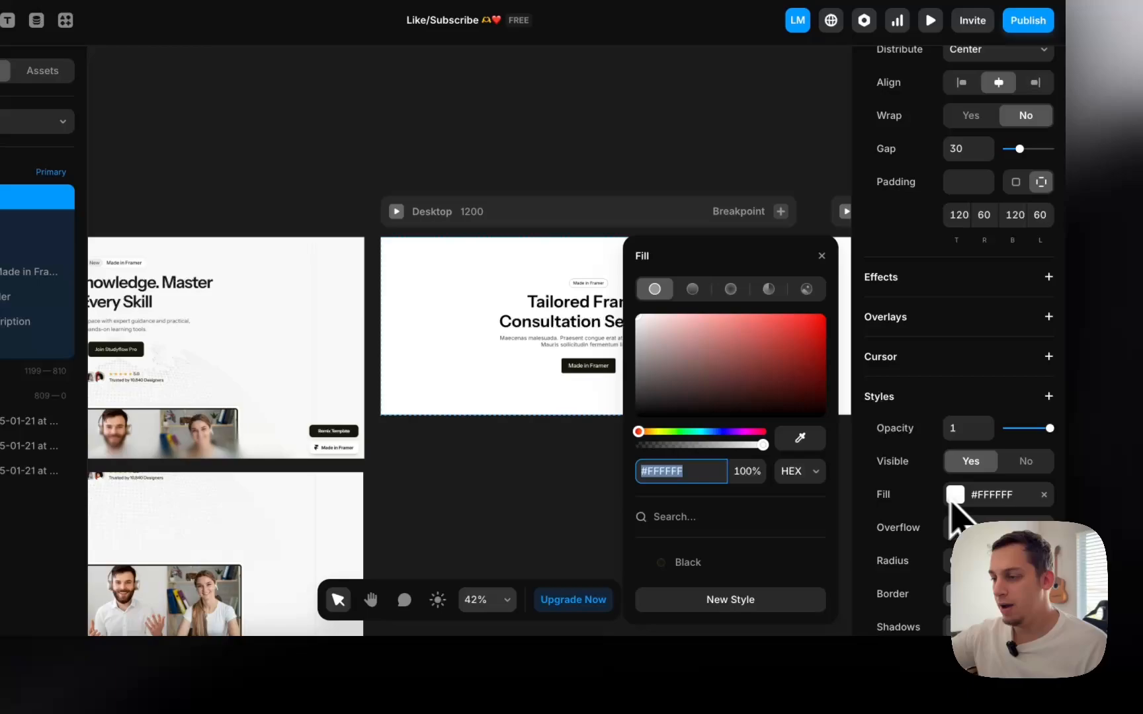
pyautogui.click(700, 562)
pyautogui.click(535, 476)
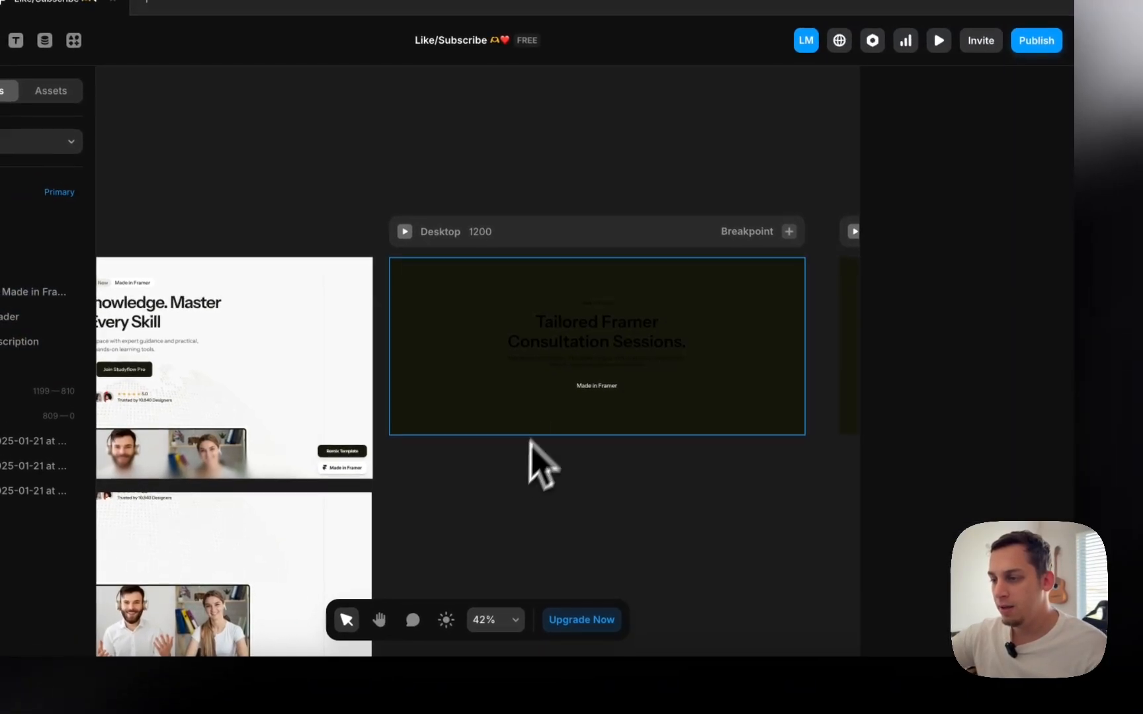
# - Try a dark grey and a white fill on the CTA button, ending back on the Black color style
pyautogui.click(574, 392)
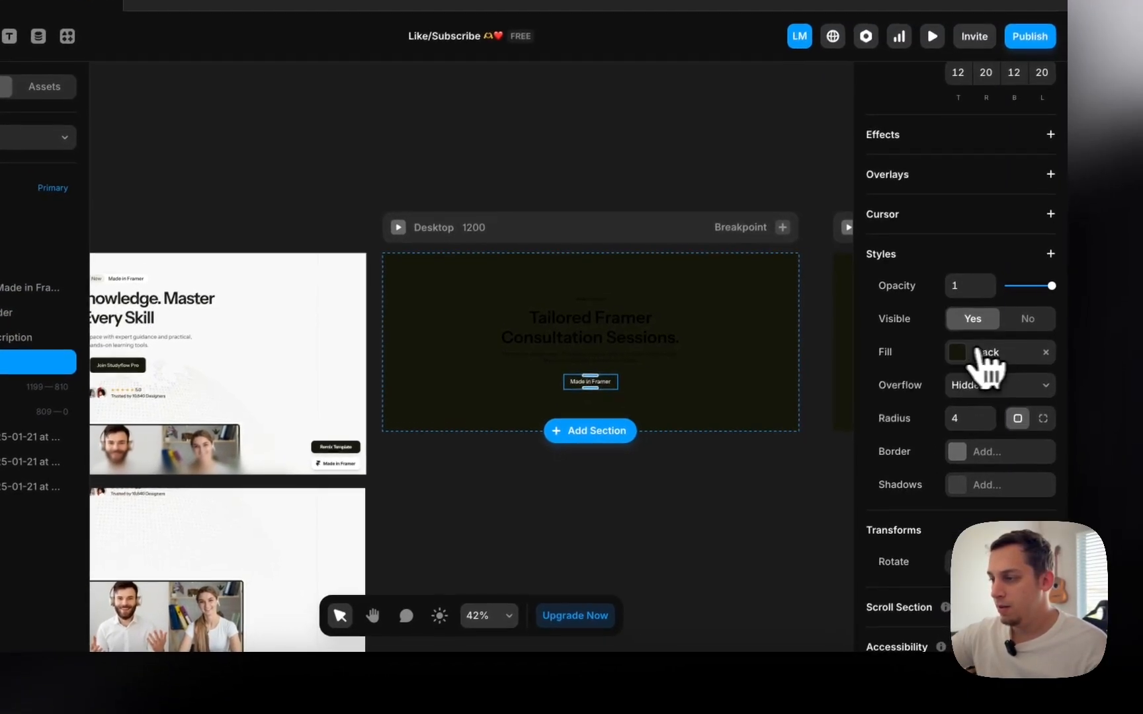
pyautogui.click(984, 357)
pyautogui.moveTo(718, 422); pyautogui.dragTo(665, 414)
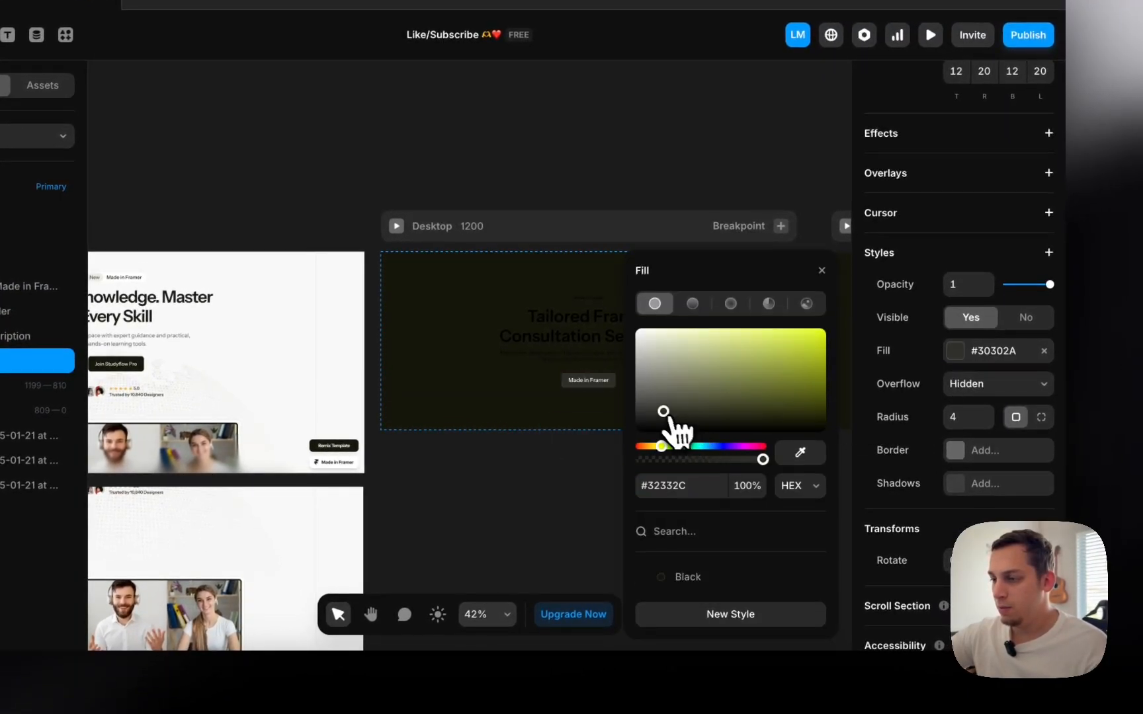
pyautogui.click(591, 384)
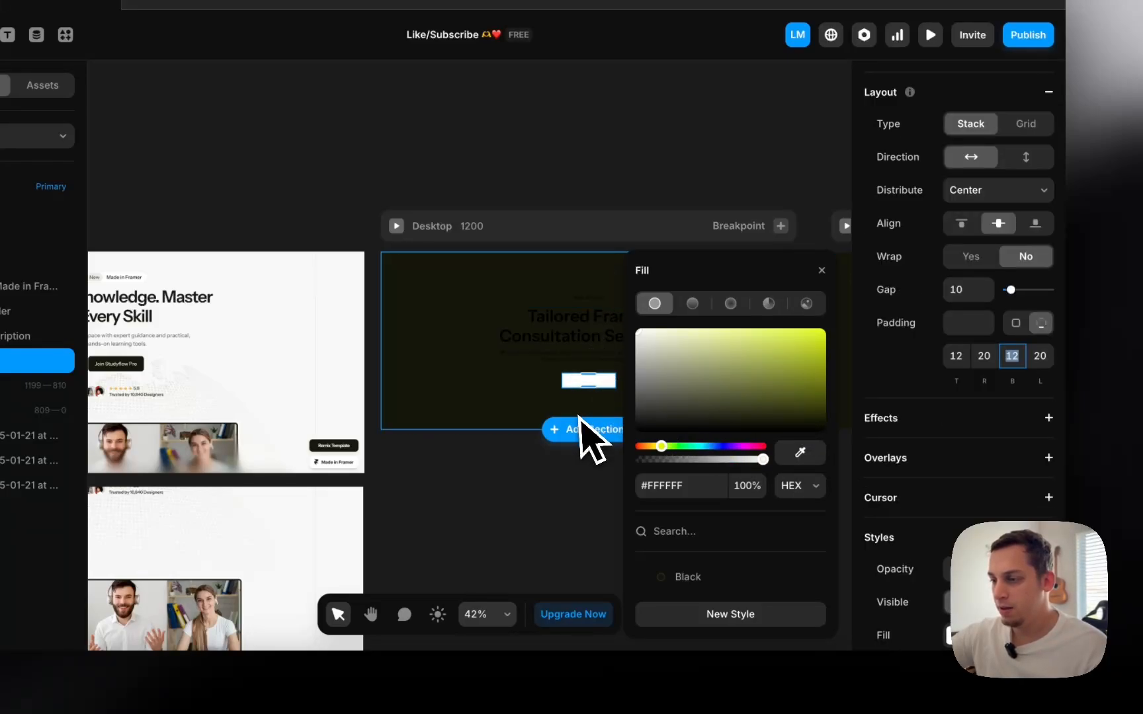
pyautogui.click(685, 577)
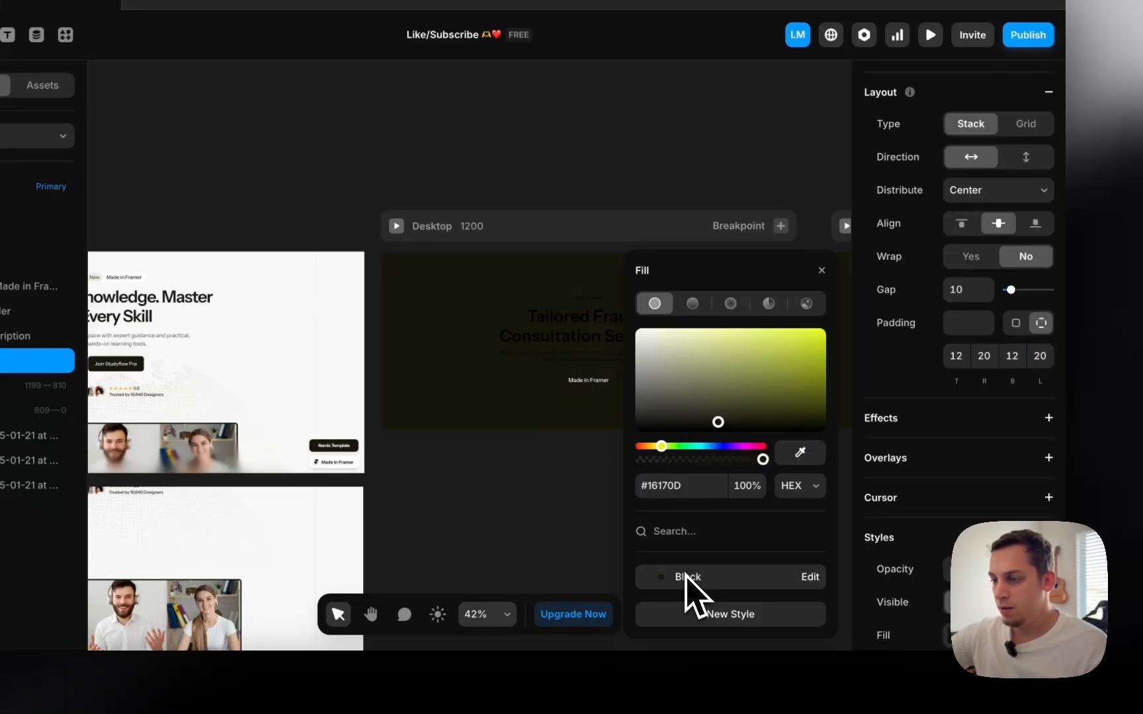
# - Set the text color of the pill, header and description texts together to white
pyautogui.click(562, 361)
pyautogui.keyDown('shift'); pyautogui.click(564, 336); pyautogui.keyUp('shift')
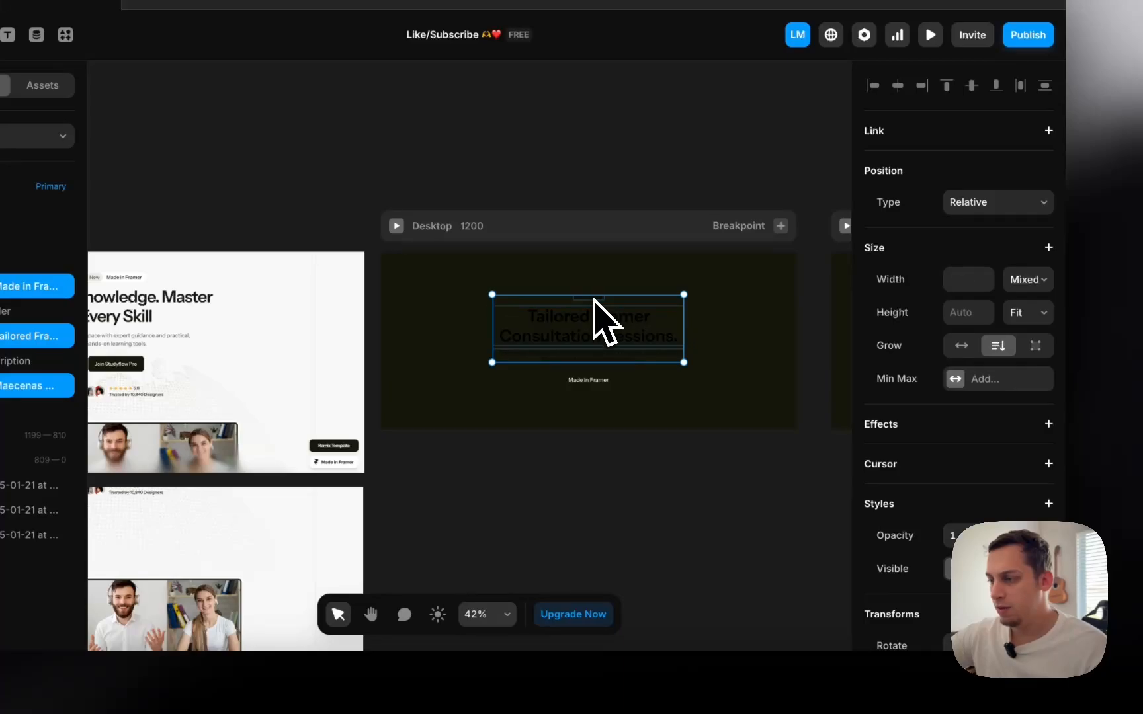
pyautogui.scroll(-5, 967, 519)
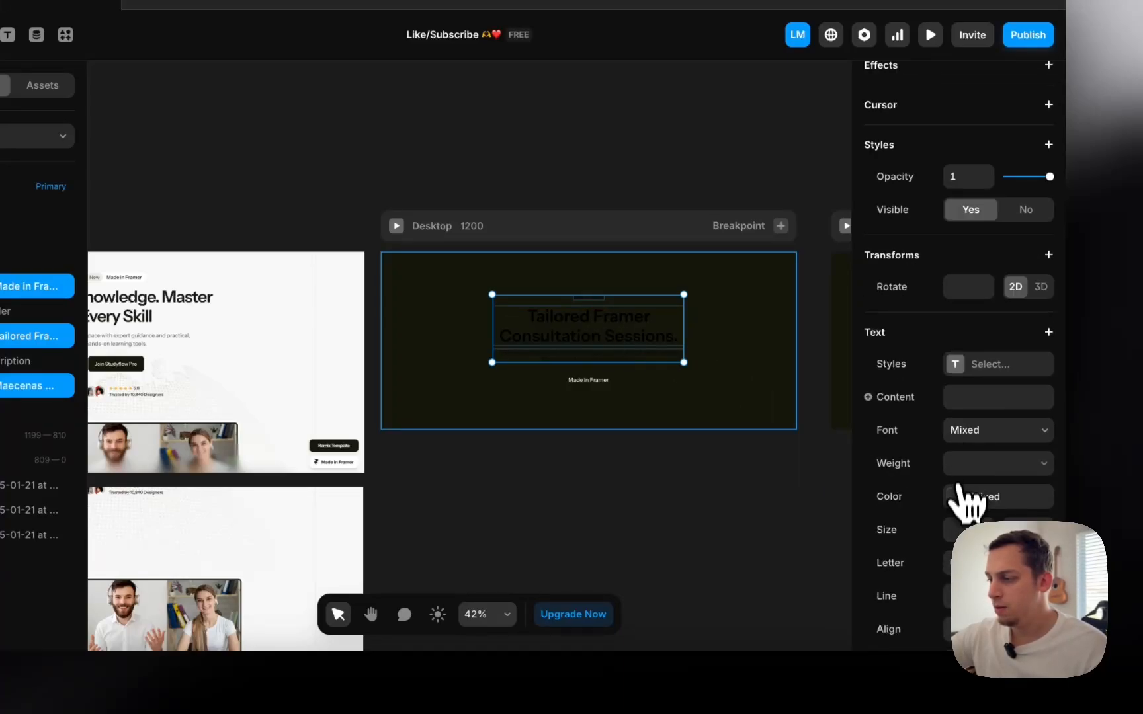
pyautogui.click(957, 490)
pyautogui.moveTo(703, 415); pyautogui.dragTo(618, 314)
pyautogui.click(453, 312)
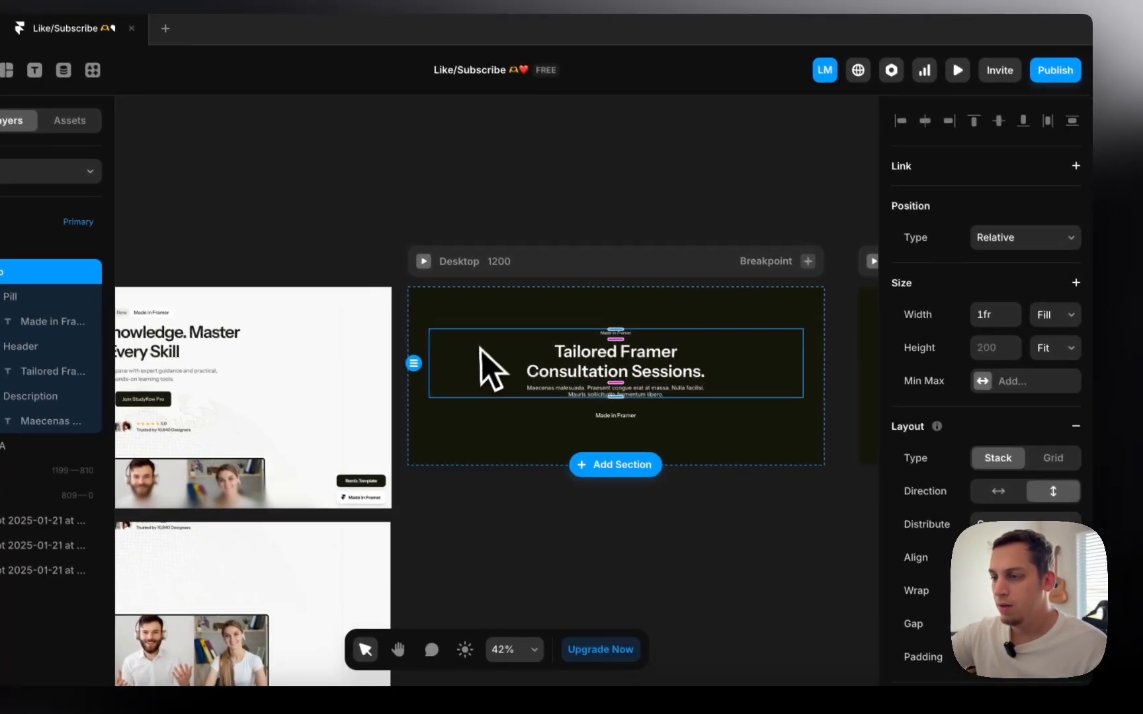
pyautogui.click(536, 261)
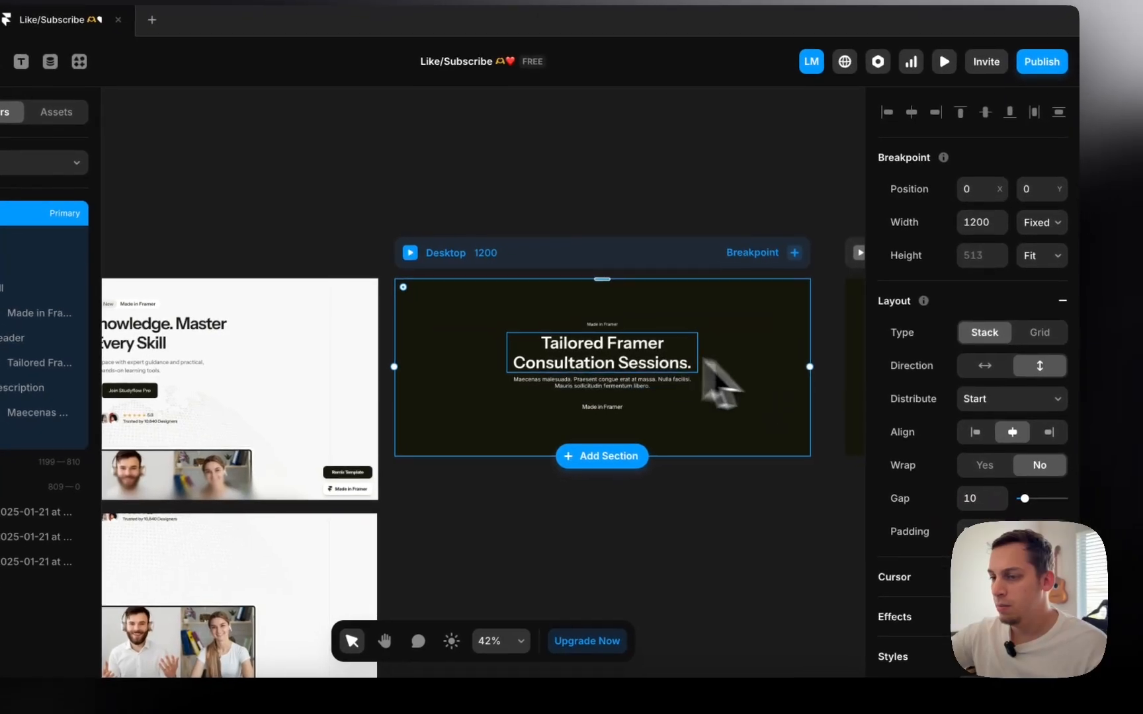
# - Change the Hero stack's fill to the near-black #171716
pyautogui.click(508, 334)
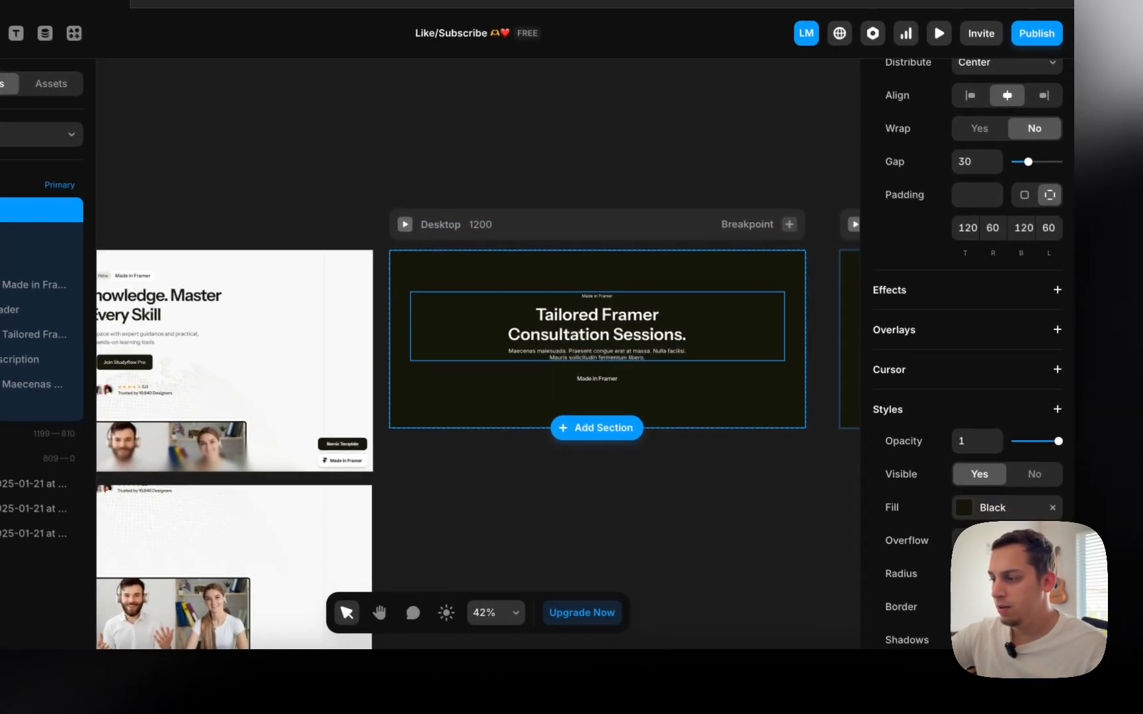
pyautogui.click(1053, 507)
pyautogui.click(962, 494)
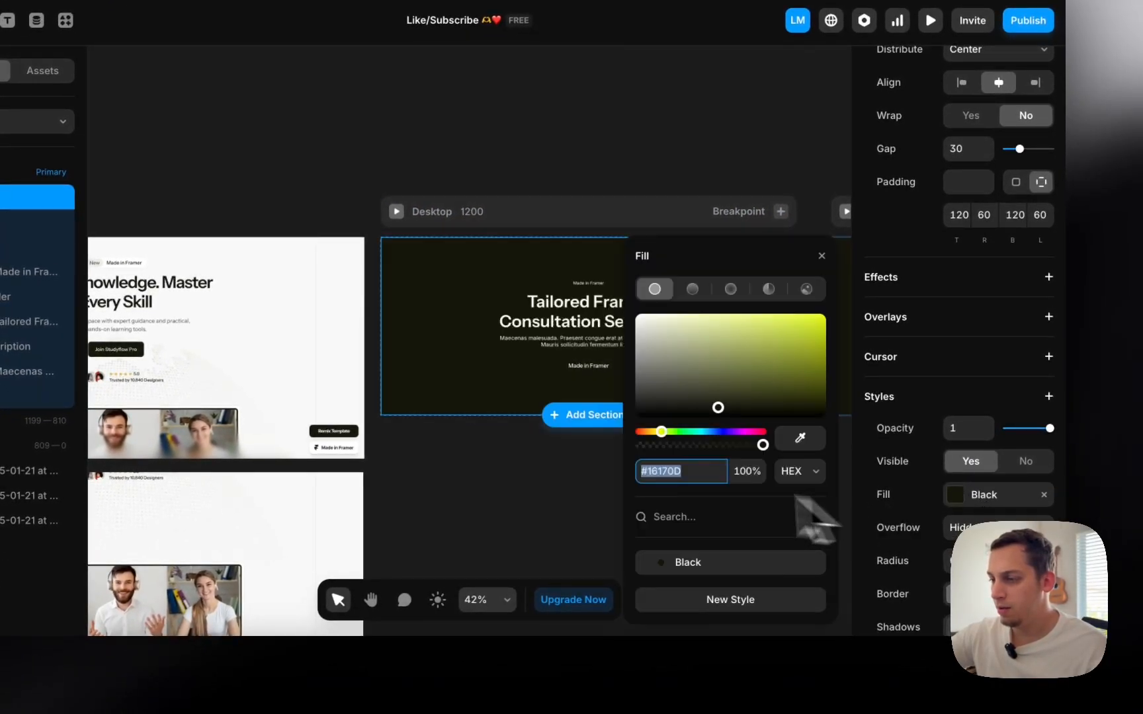
pyautogui.moveTo(721, 412); pyautogui.dragTo(642, 413)
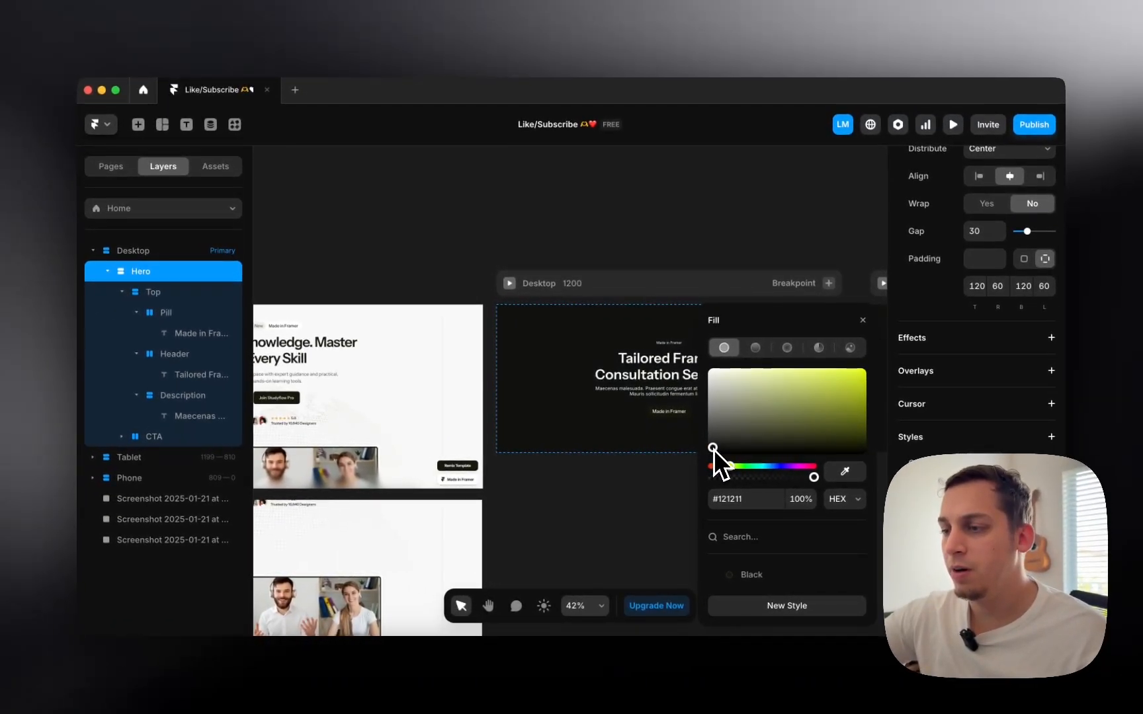
pyautogui.moveTo(713, 450); pyautogui.dragTo(715, 450)
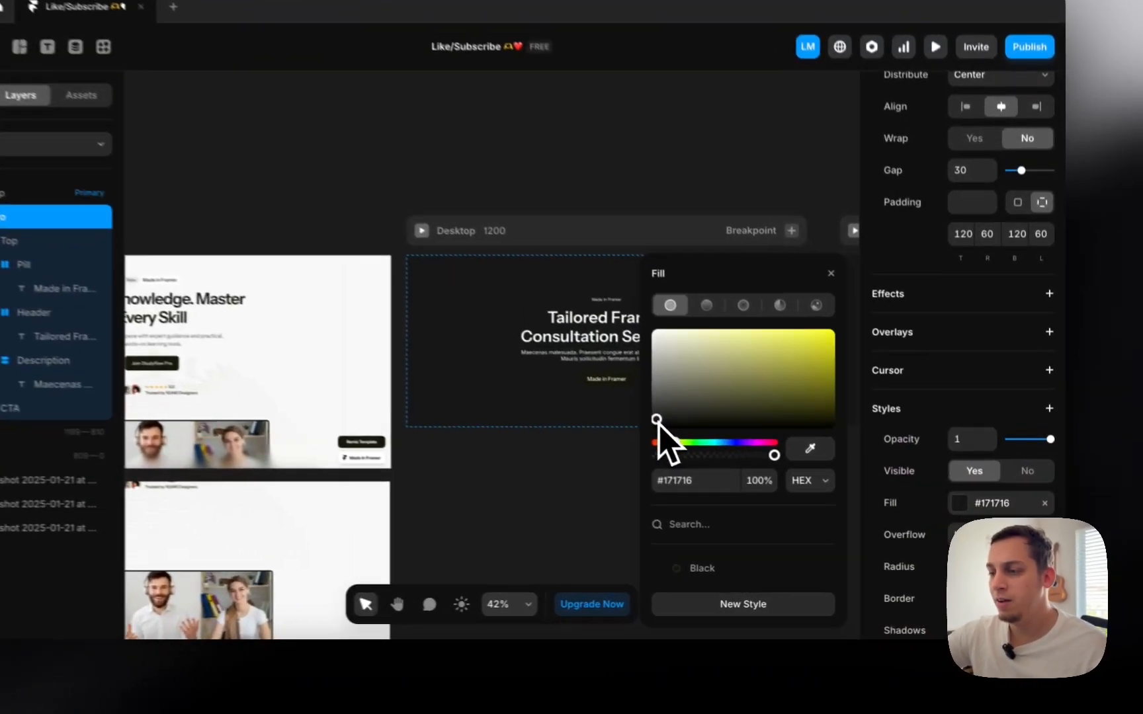
pyautogui.click(634, 478)
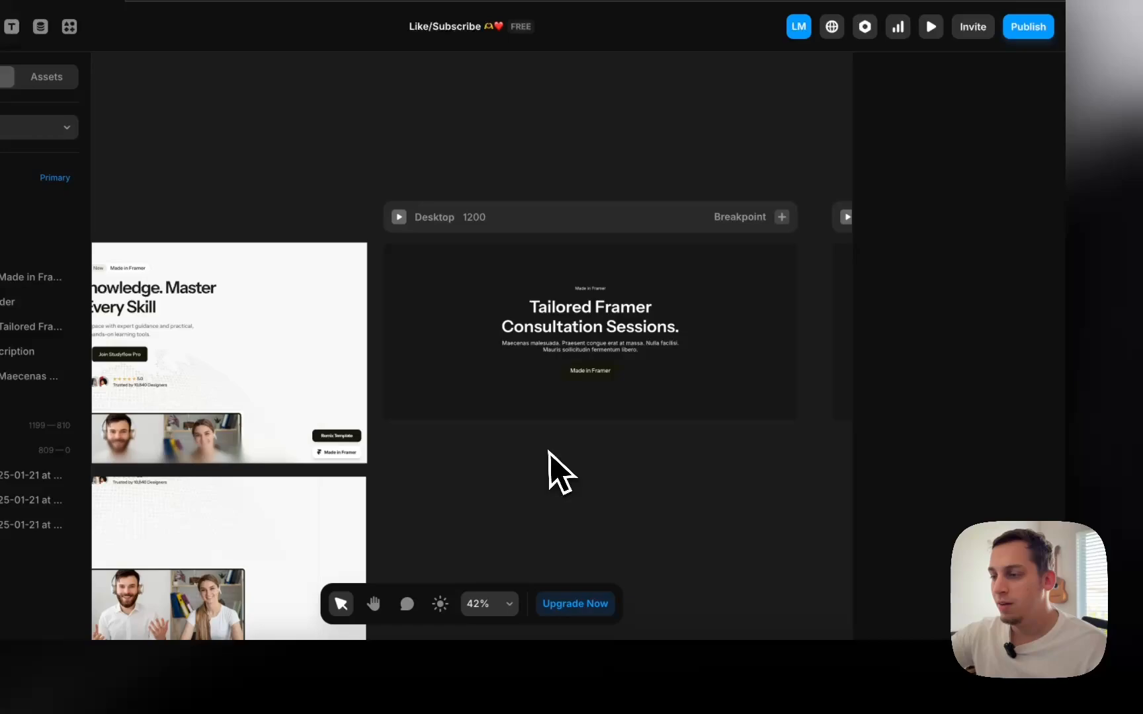
# - Set the CTA button's fill to #FFFFFF
pyautogui.click(563, 379)
pyautogui.click(947, 625)
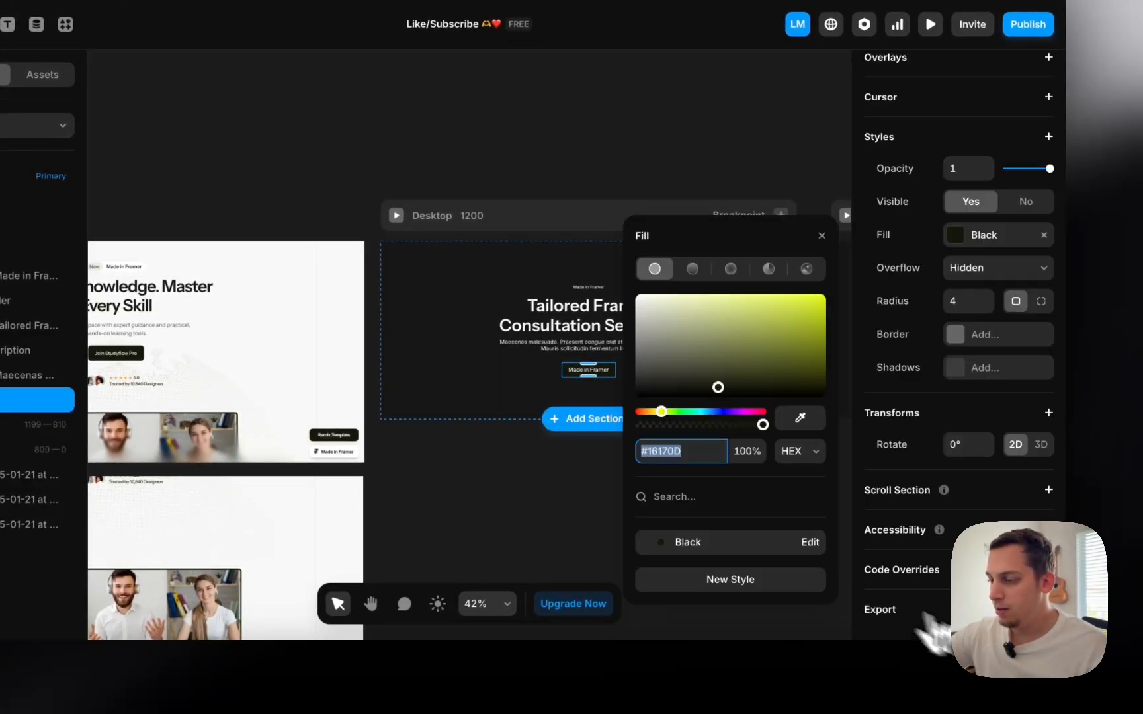
pyautogui.moveTo(648, 384); pyautogui.dragTo(612, 207)
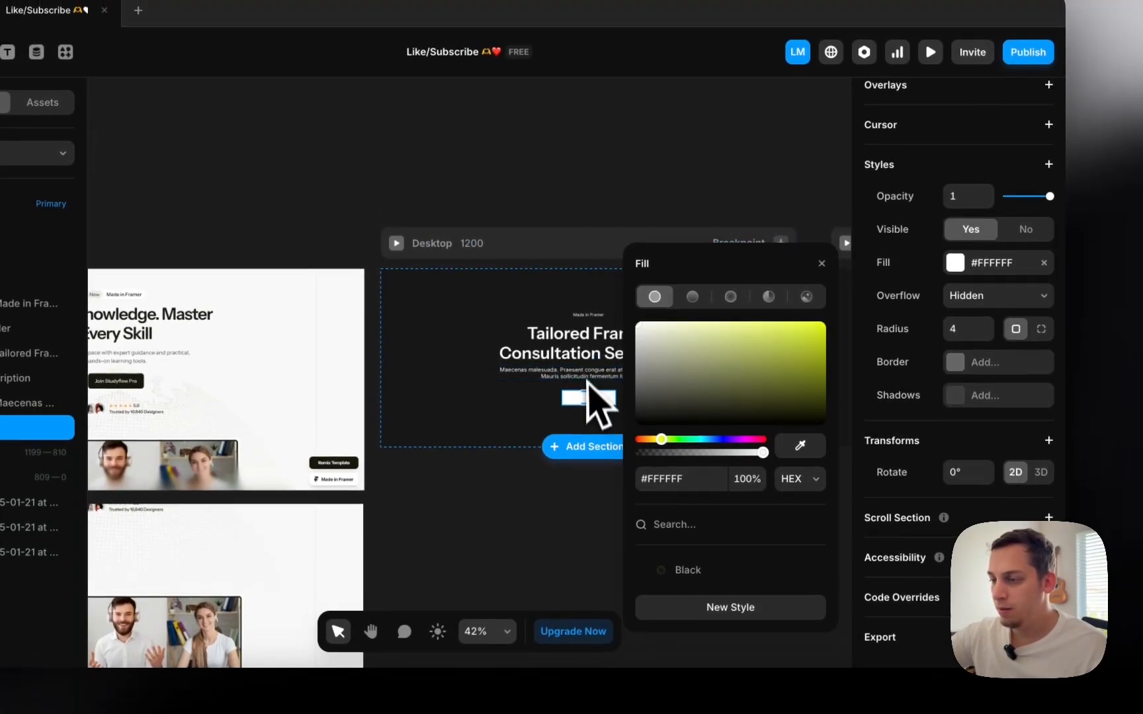
# - Apply the Black color style to the text inside the white CTA button
pyautogui.click(588, 372)
pyautogui.click(943, 478)
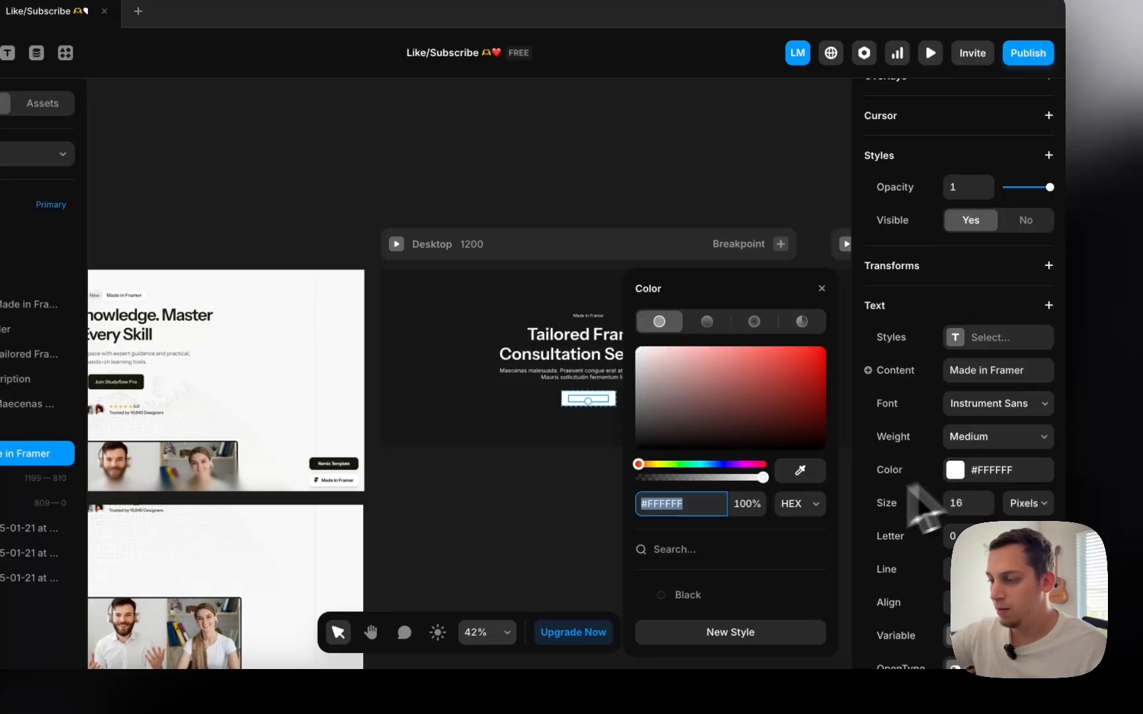
pyautogui.click(684, 595)
pyautogui.click(598, 373)
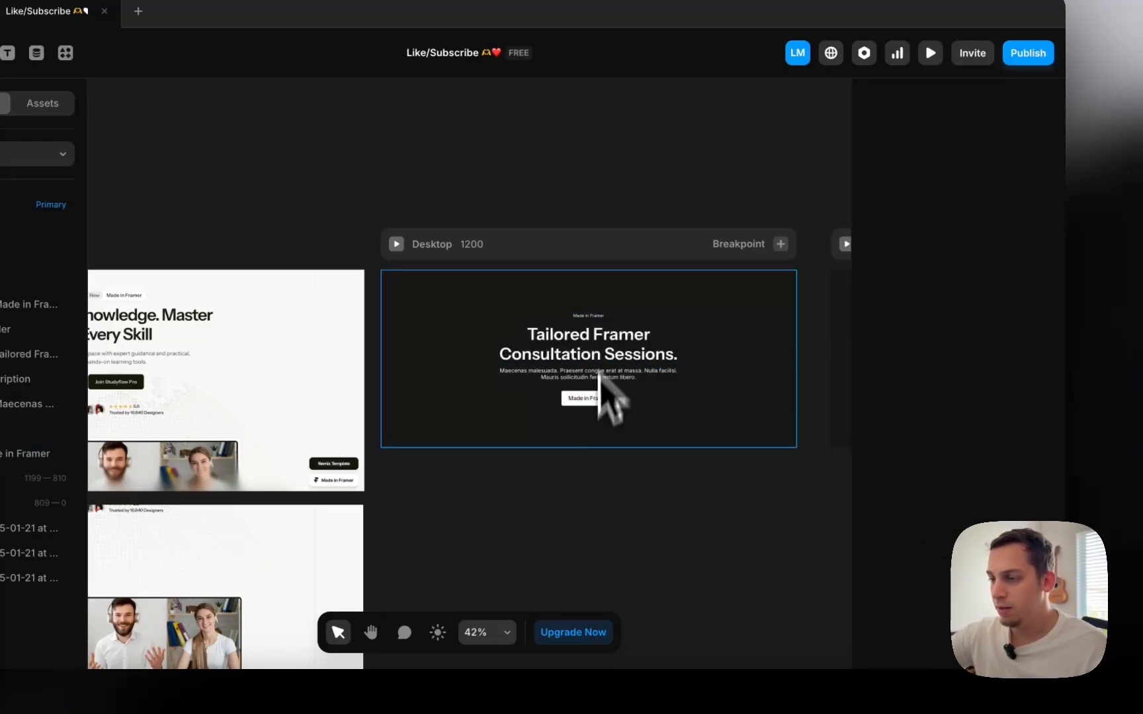
# - Add a 1 px solid border to the Hero's pill and adjust its color to stand out on the dark background
pyautogui.click(572, 318)
pyautogui.click(1048, 609)
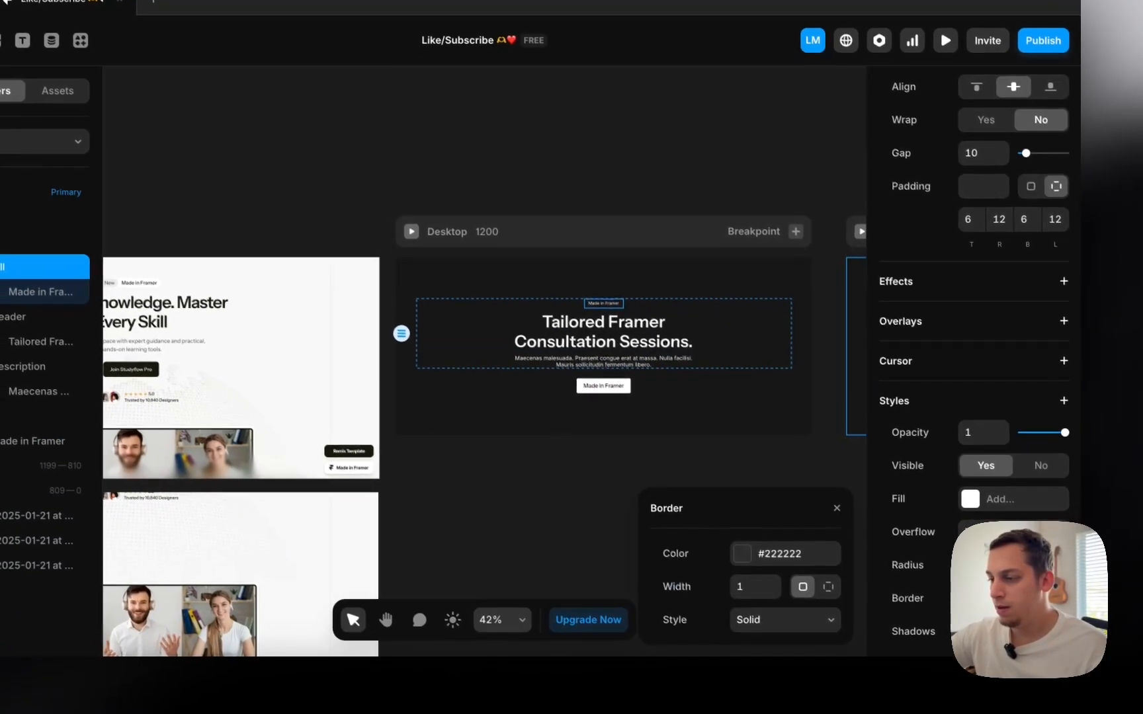
pyautogui.click(761, 553)
pyautogui.click(500, 484)
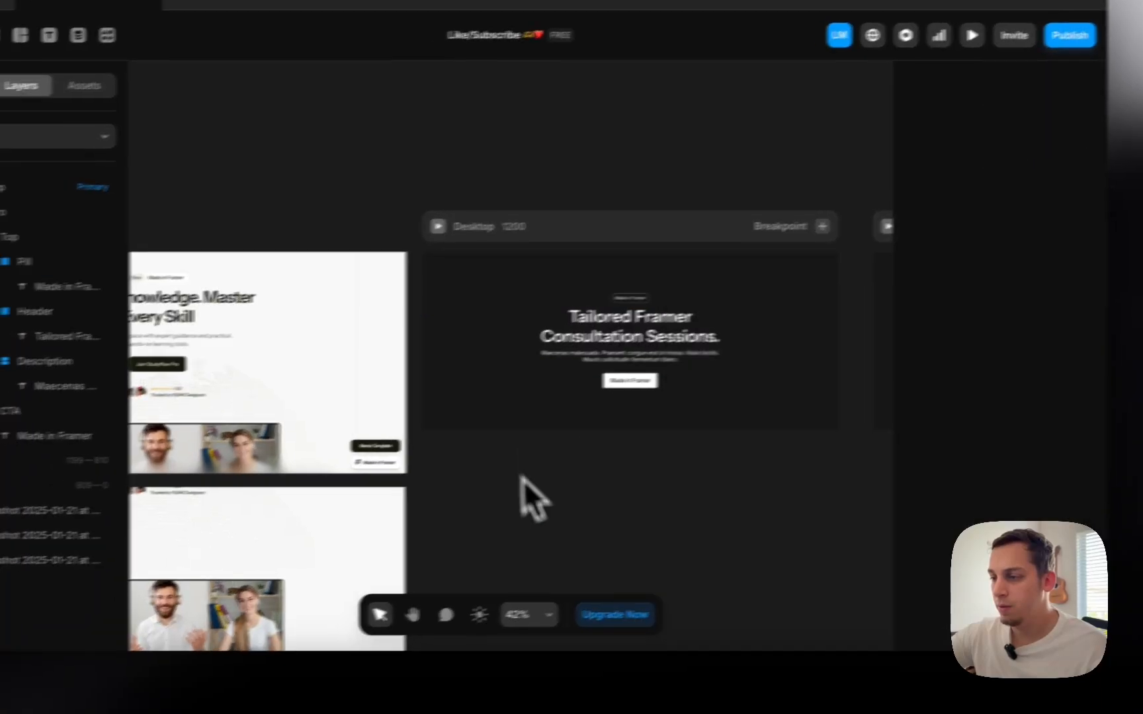
pyautogui.scroll(5, 566, 334)
pyautogui.hscroll(2, 571, 328)
pyautogui.scroll(-3, 571, 328)
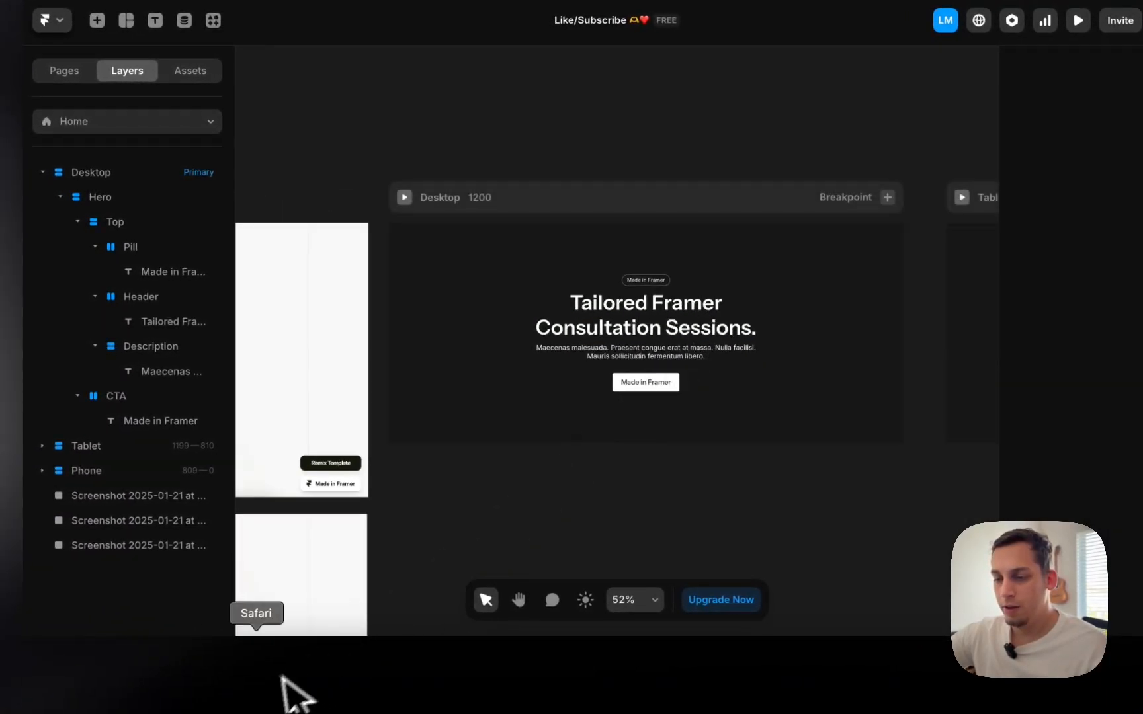
# - Switch to the StudyFlow site in the browser, close the developer tools, enable dark mode and examine the hero image while scrolling
pyautogui.click(290, 695)
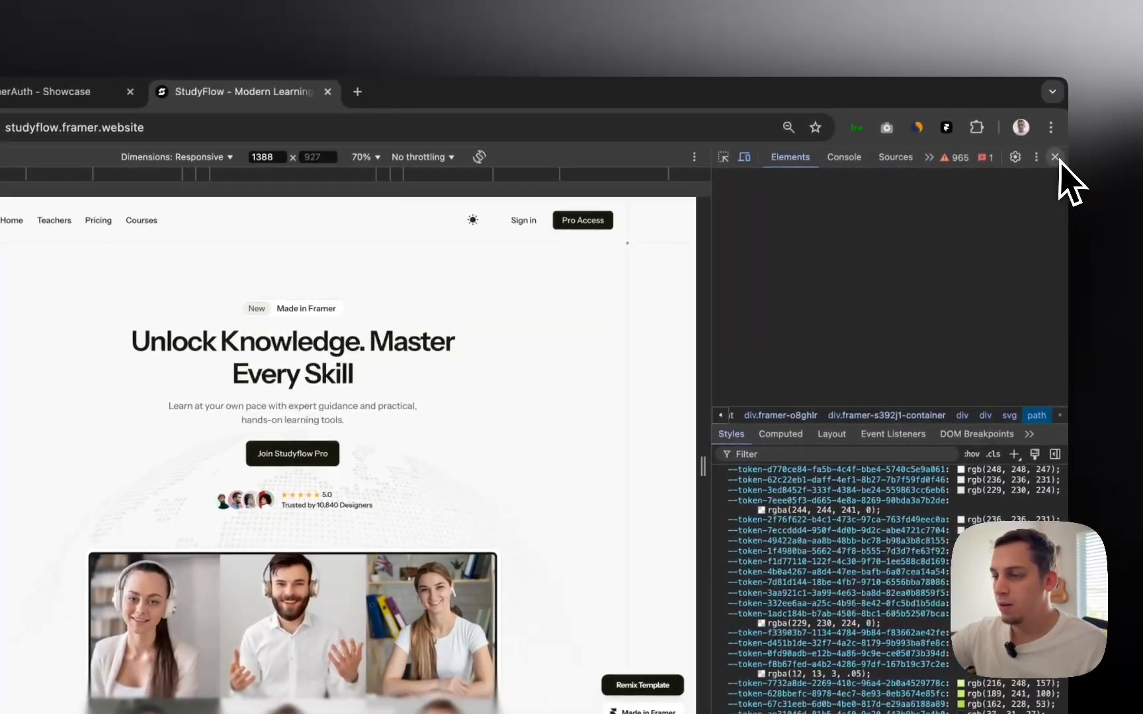
pyautogui.click(1091, 141)
pyautogui.click(674, 174)
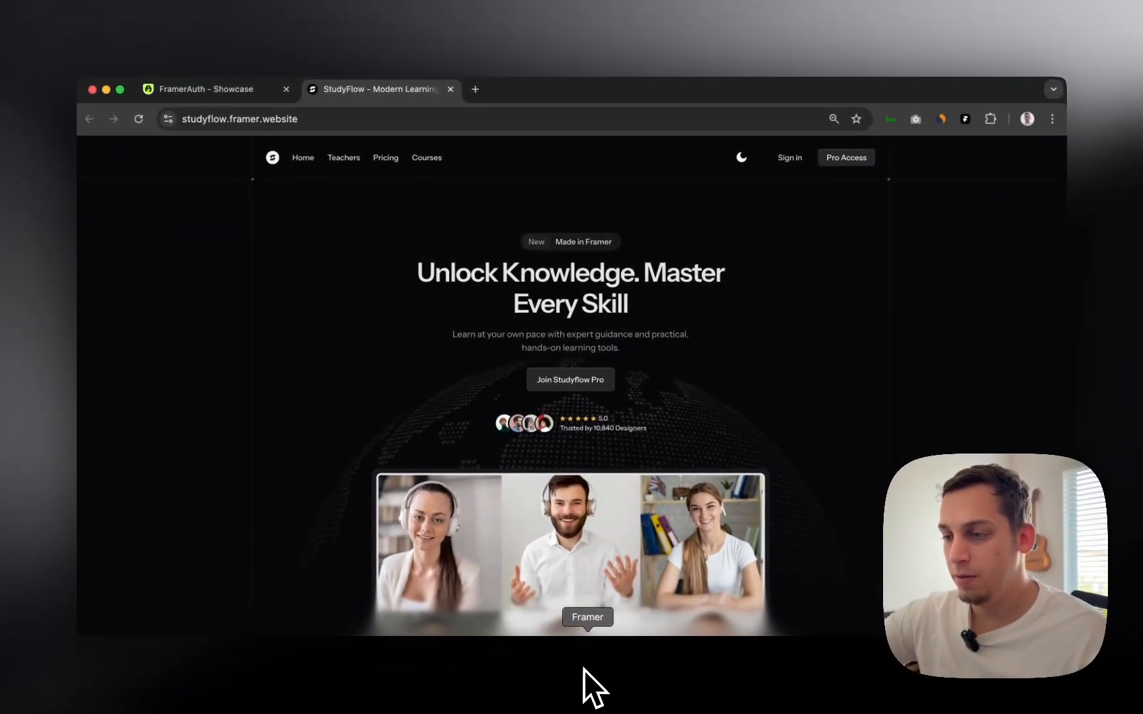
pyautogui.scroll(-5, 579, 455)
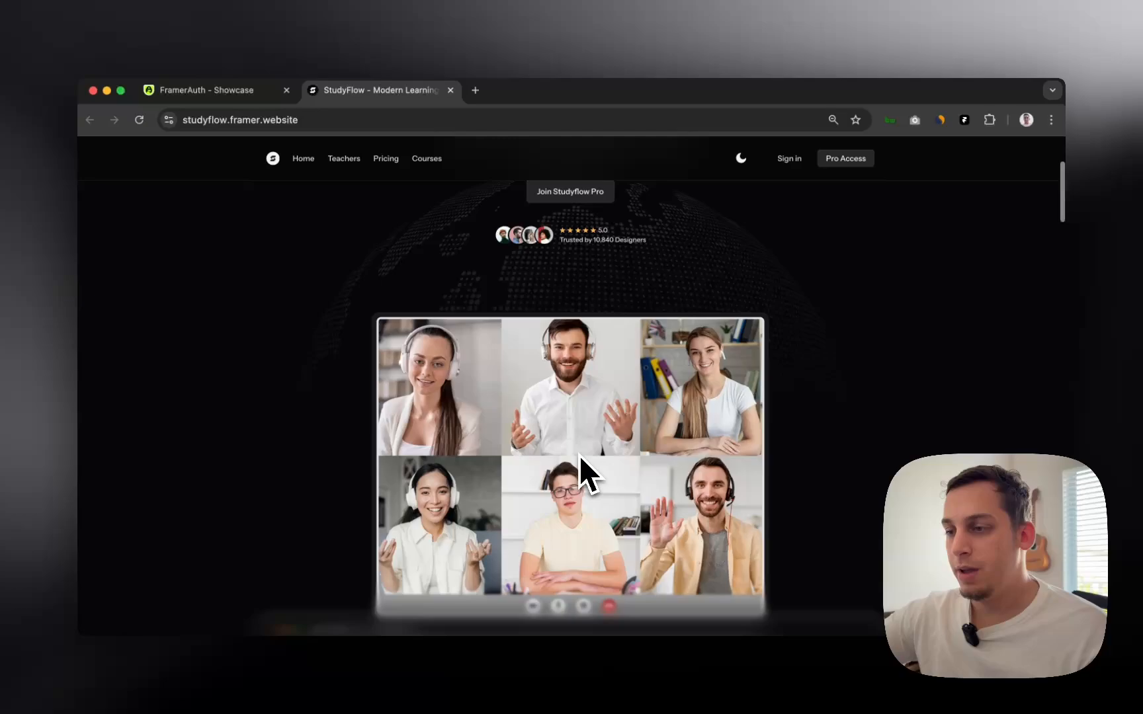
pyautogui.scroll(2, 579, 455)
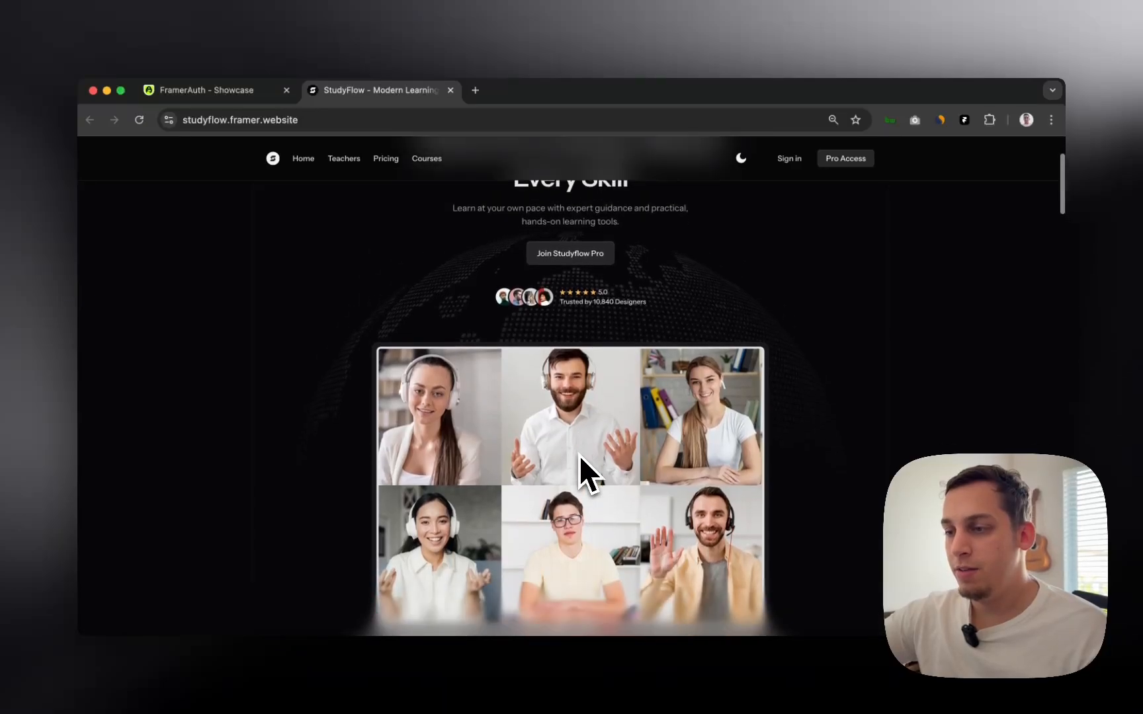
pyautogui.scroll(-1, 579, 455)
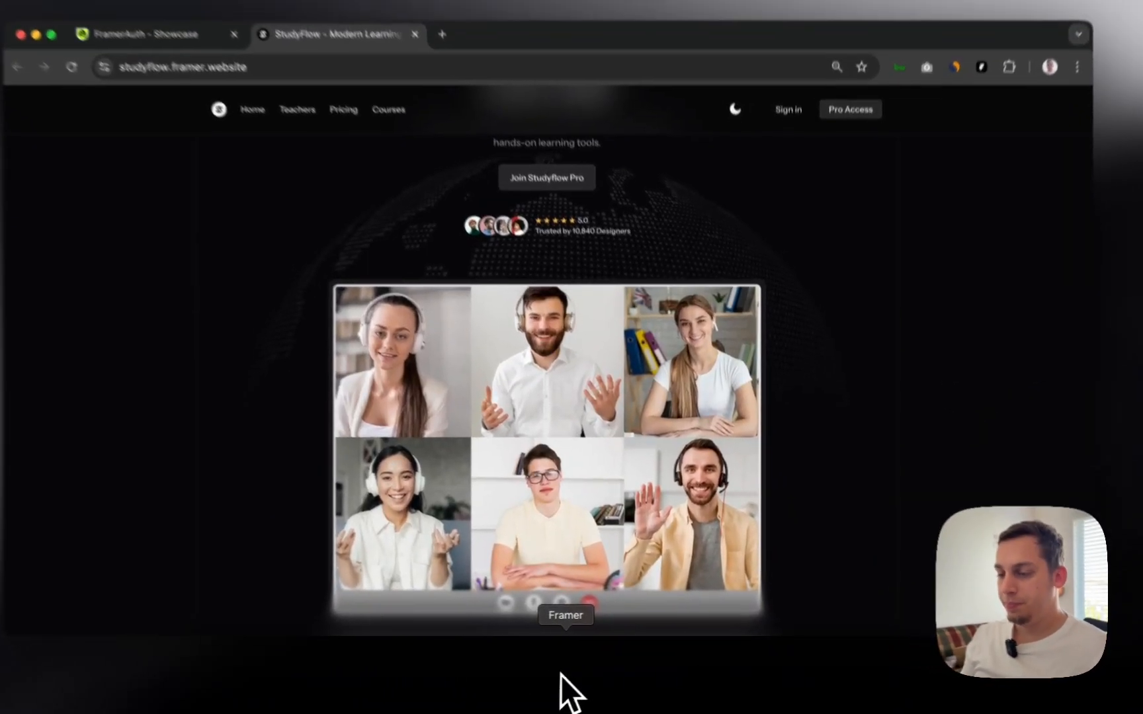
# - Switch back to Framer, draw a frame about 744 by 489 below the Desktop breakpoint and center it underneath
pyautogui.click(558, 675)
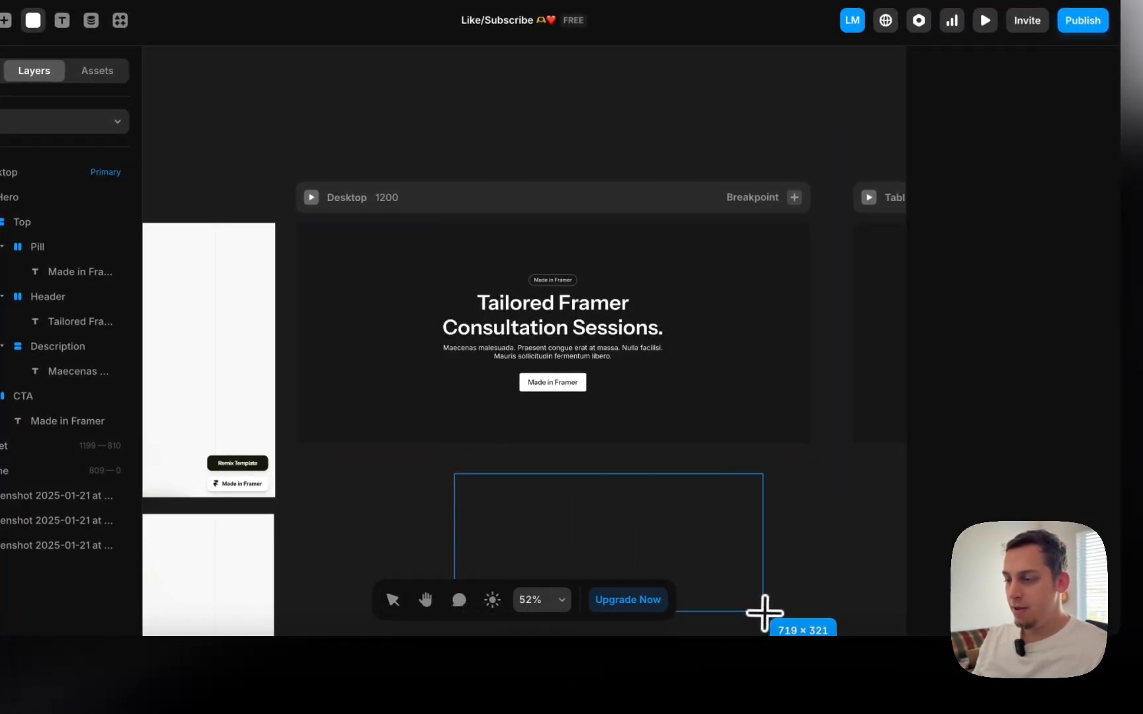
pyautogui.moveTo(764, 613)
pyautogui.mouseDown()
pyautogui.moveTo(773, 642)
pyautogui.moveTo(773, 624)
pyautogui.mouseUp()
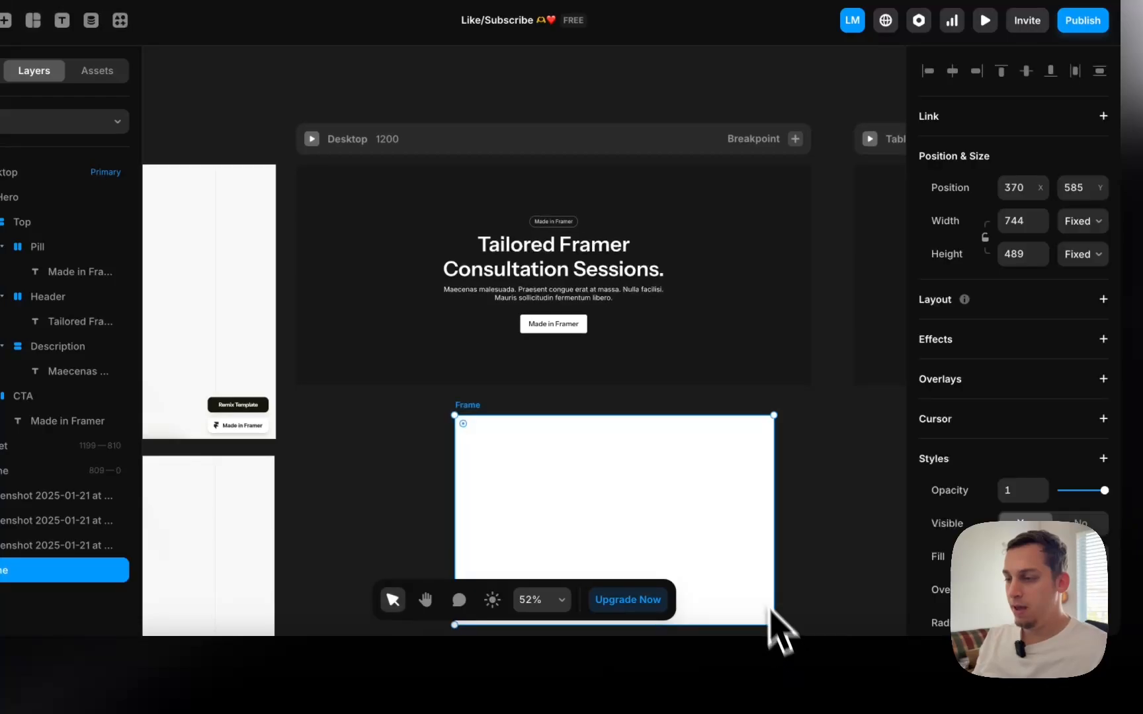
pyautogui.moveTo(685, 528); pyautogui.dragTo(607, 501)
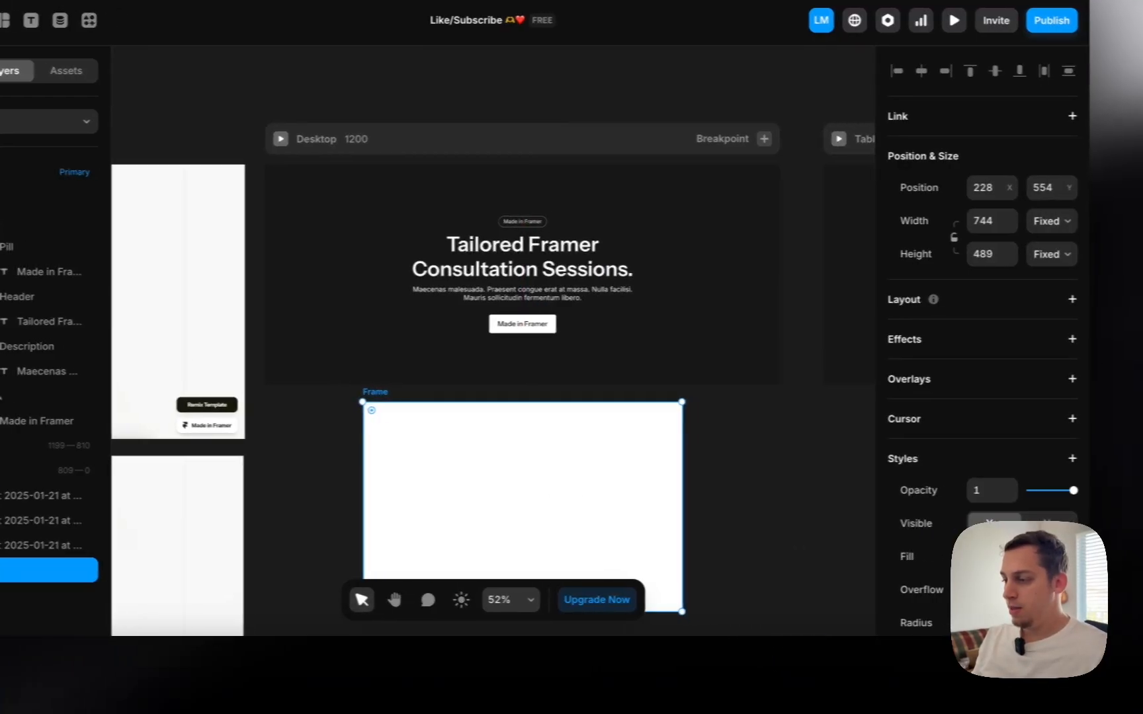
# - Fill the new frame with dark grey #212121 and move it into the Desktop breakpoint below the Hero stack
pyautogui.click(1016, 557)
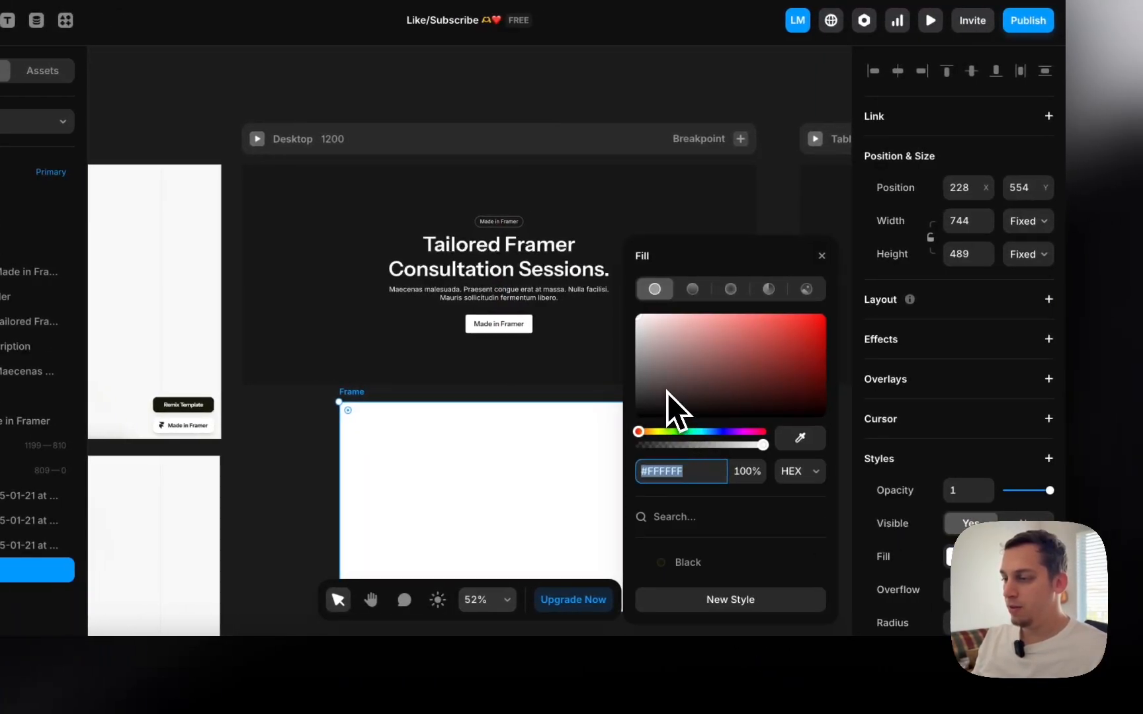
pyautogui.moveTo(667, 393); pyautogui.dragTo(627, 406)
pyautogui.moveTo(485, 462); pyautogui.dragTo(479, 374)
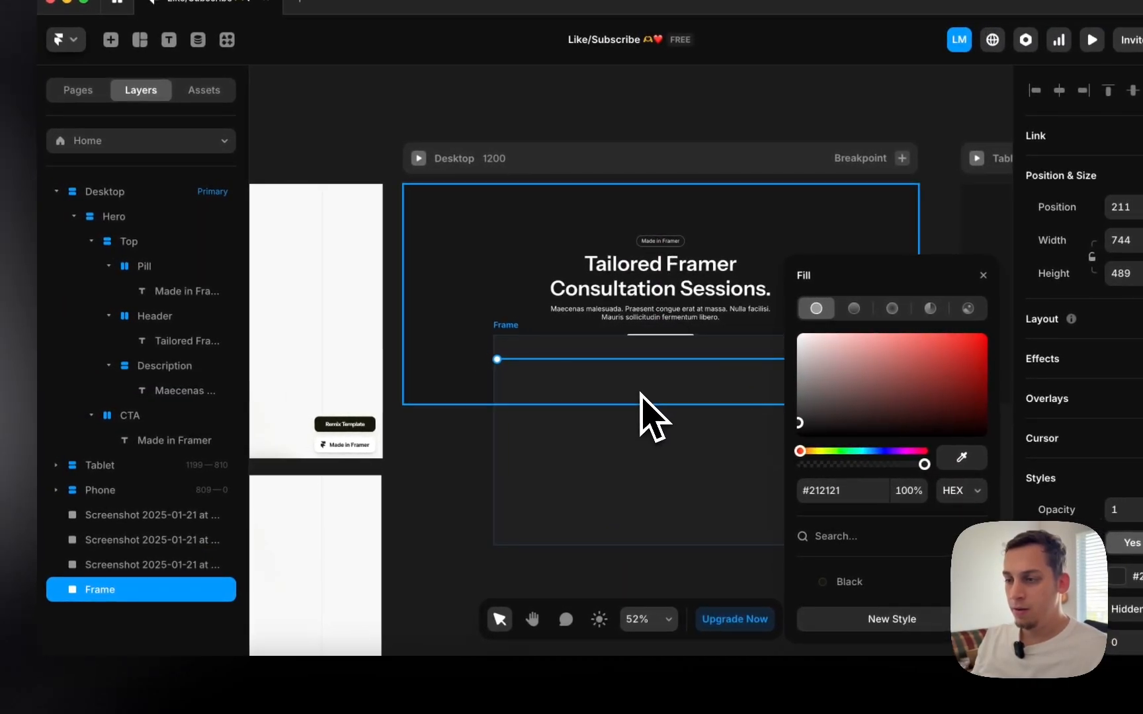
pyautogui.moveTo(639, 402); pyautogui.dragTo(641, 403)
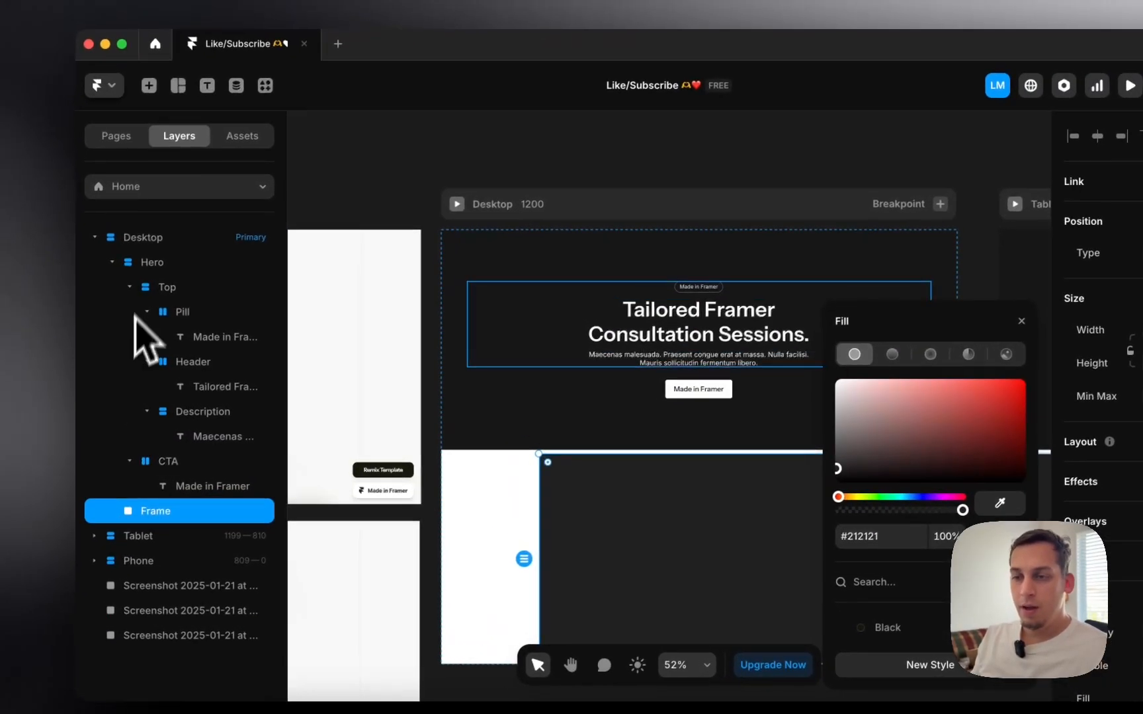
# - Collapse the Hero's layers and inspect the Hero, the Desktop breakpoint and the new frame on the canvas
pyautogui.click(74, 217)
pyautogui.click(168, 268)
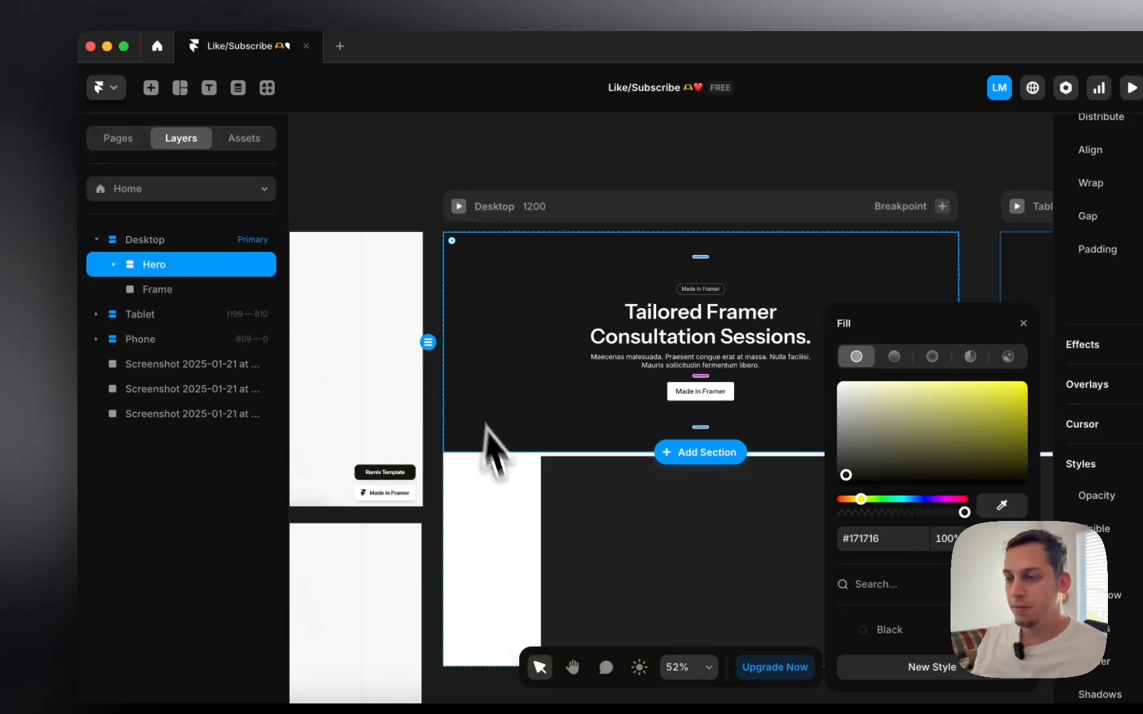
pyautogui.click(600, 207)
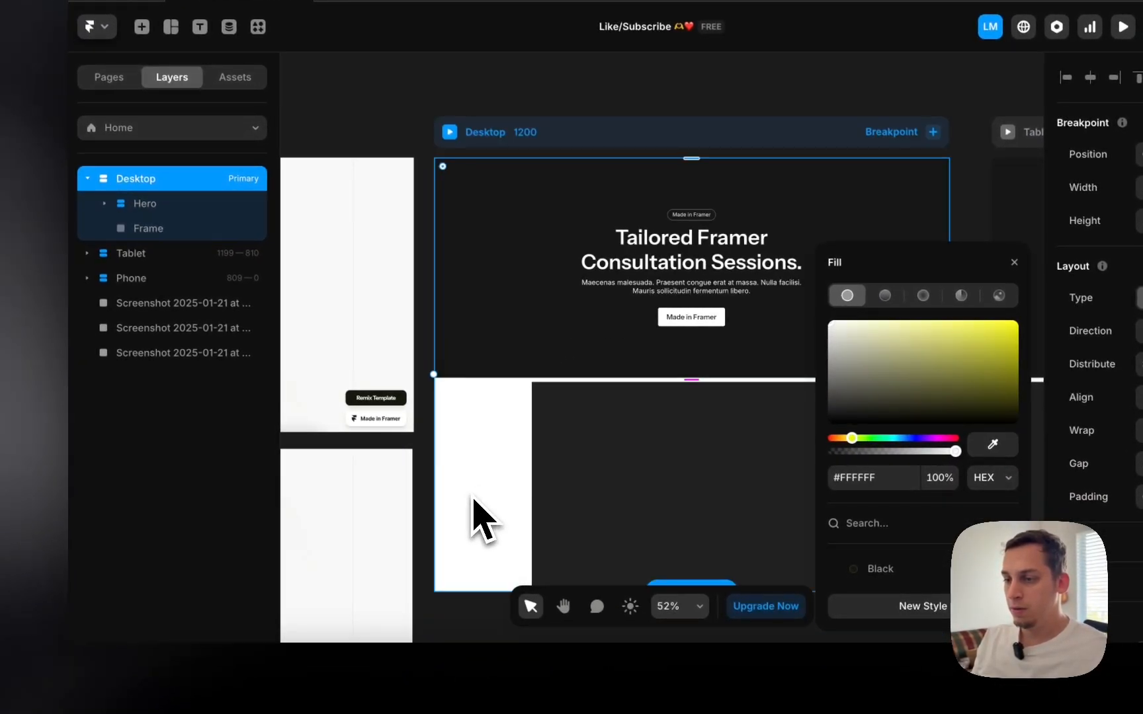
pyautogui.click(148, 229)
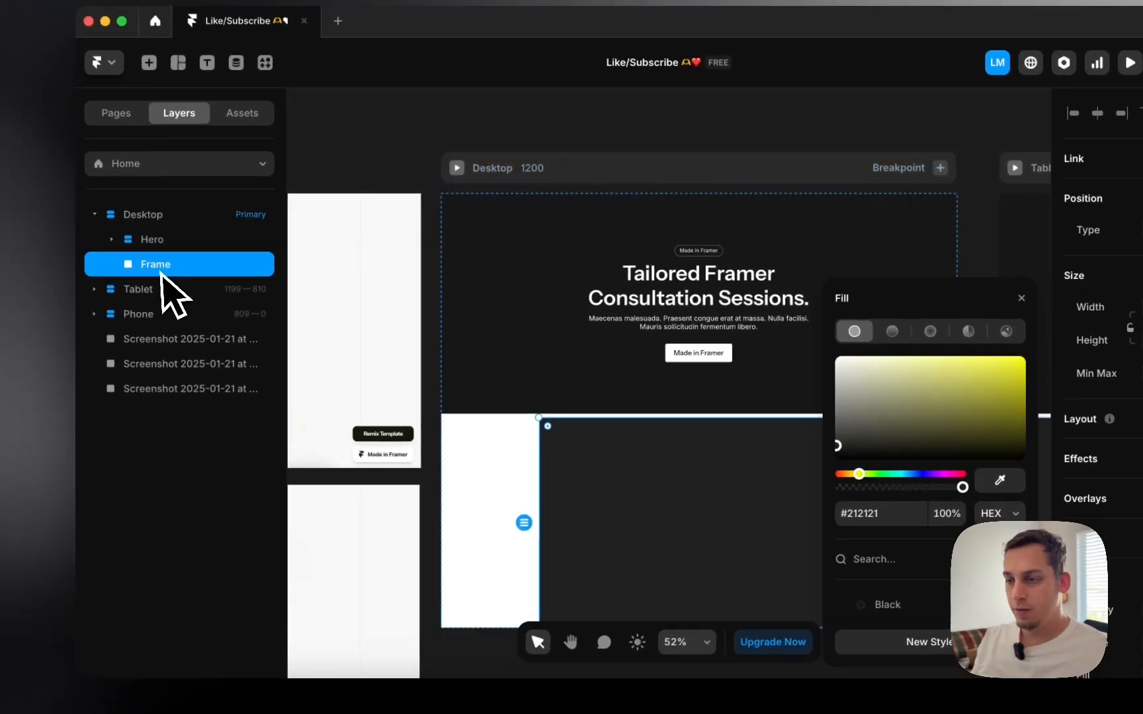
pyautogui.scroll(-3, 578, 438)
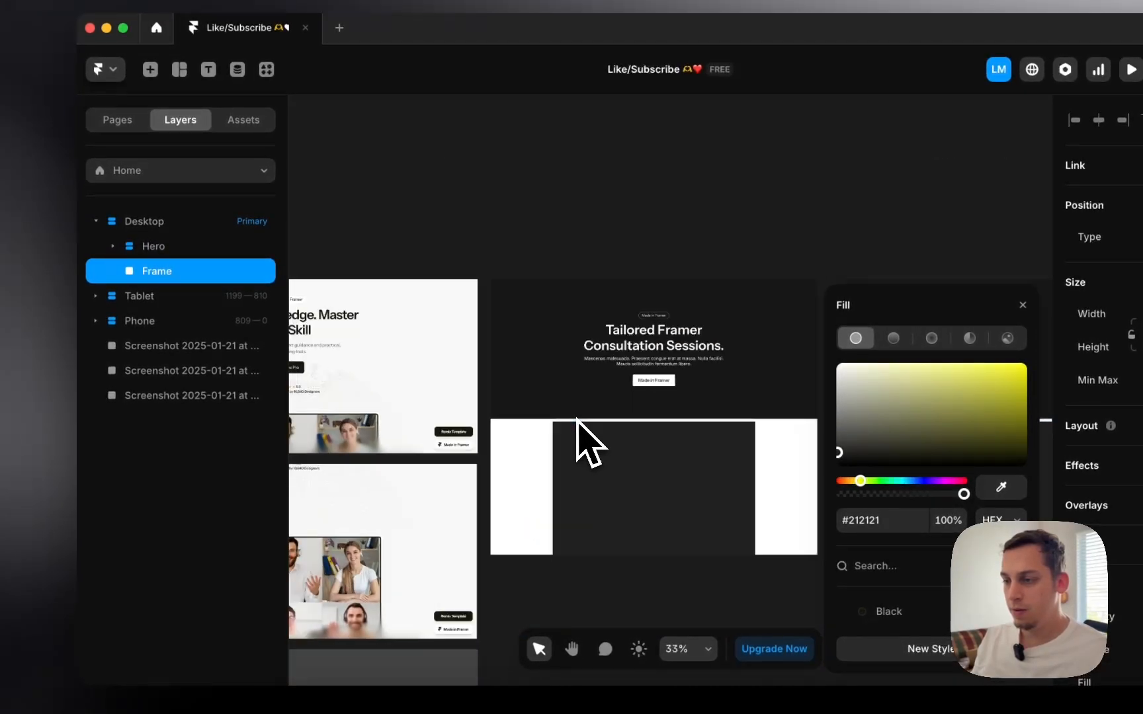
pyautogui.scroll(-3, 577, 419)
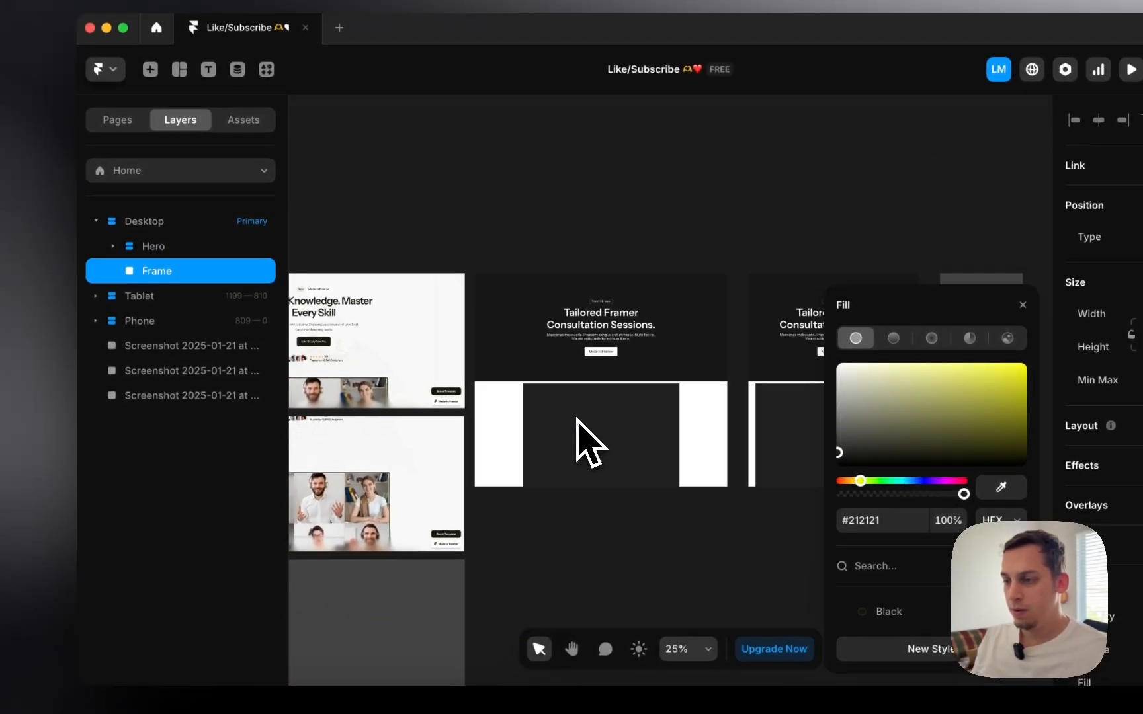
pyautogui.scroll(5, 579, 418)
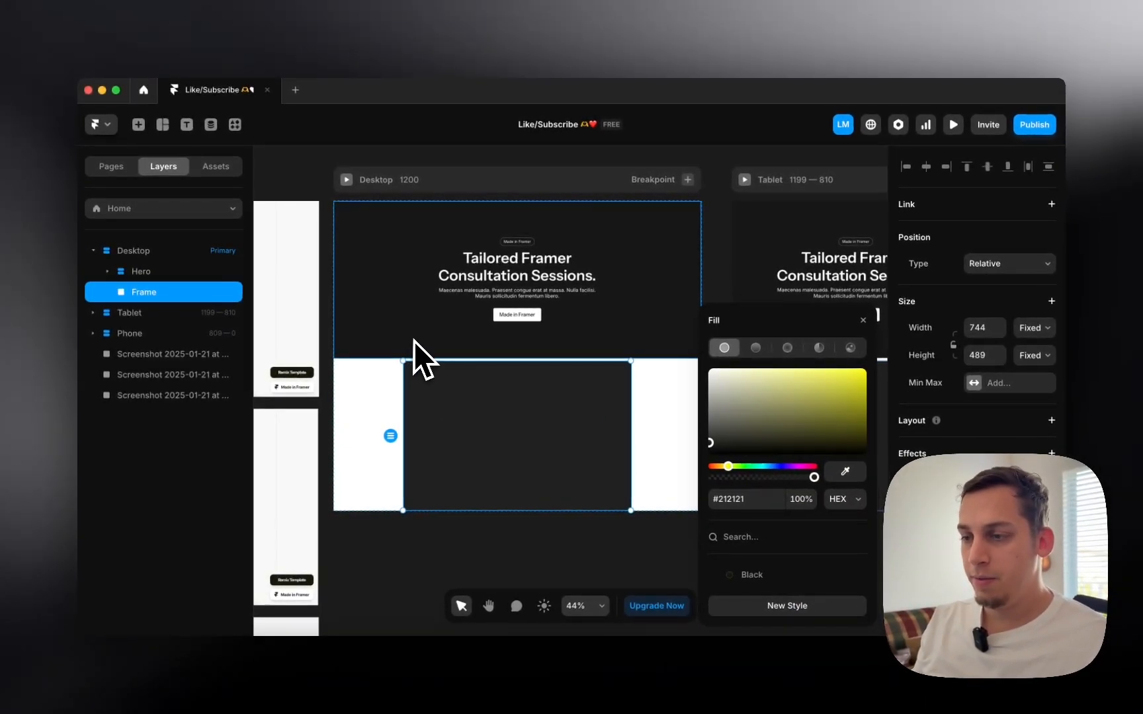
pyautogui.scroll(3, 485, 464)
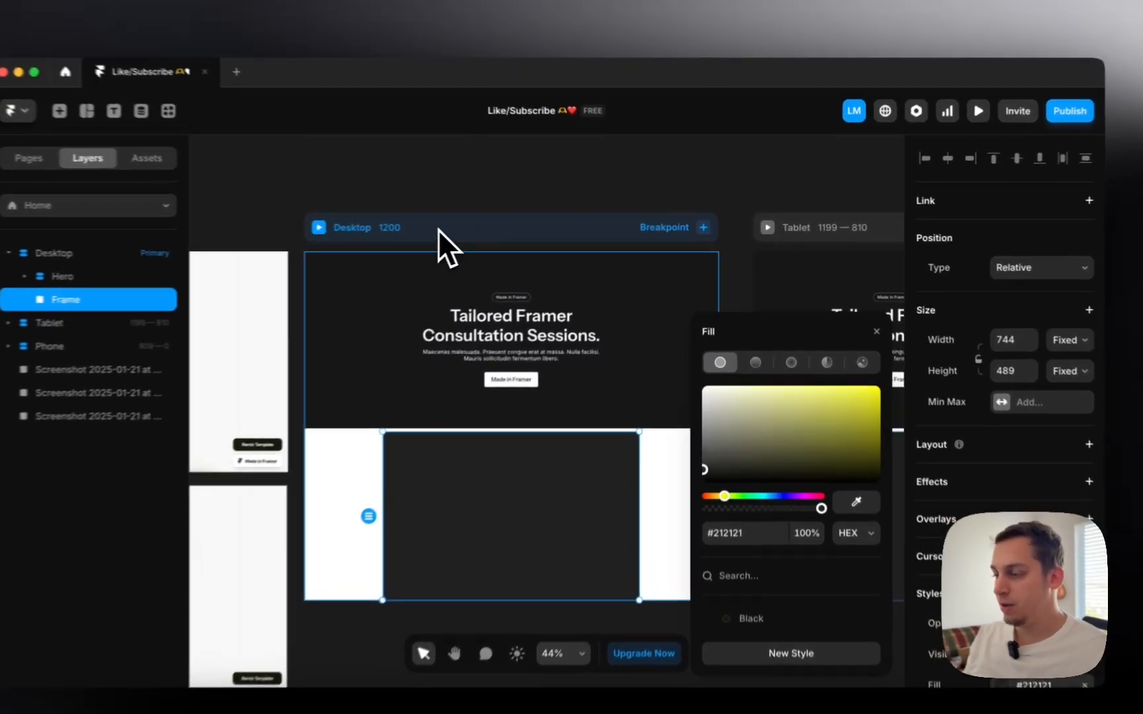
# - Set the Desktop breakpoint's fill to the Hero's dark background color by sampling it with the eyedropper
pyautogui.click(473, 228)
pyautogui.scroll(-3, 979, 430)
pyautogui.click(954, 522)
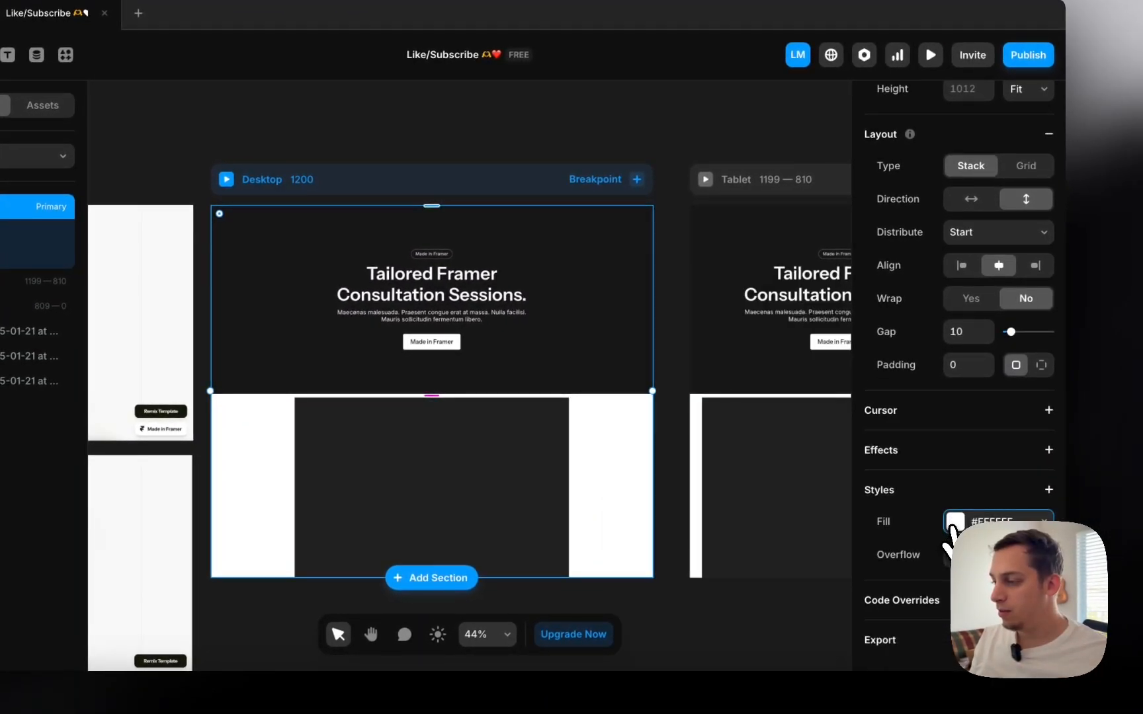
pyautogui.click(955, 522)
pyautogui.click(800, 479)
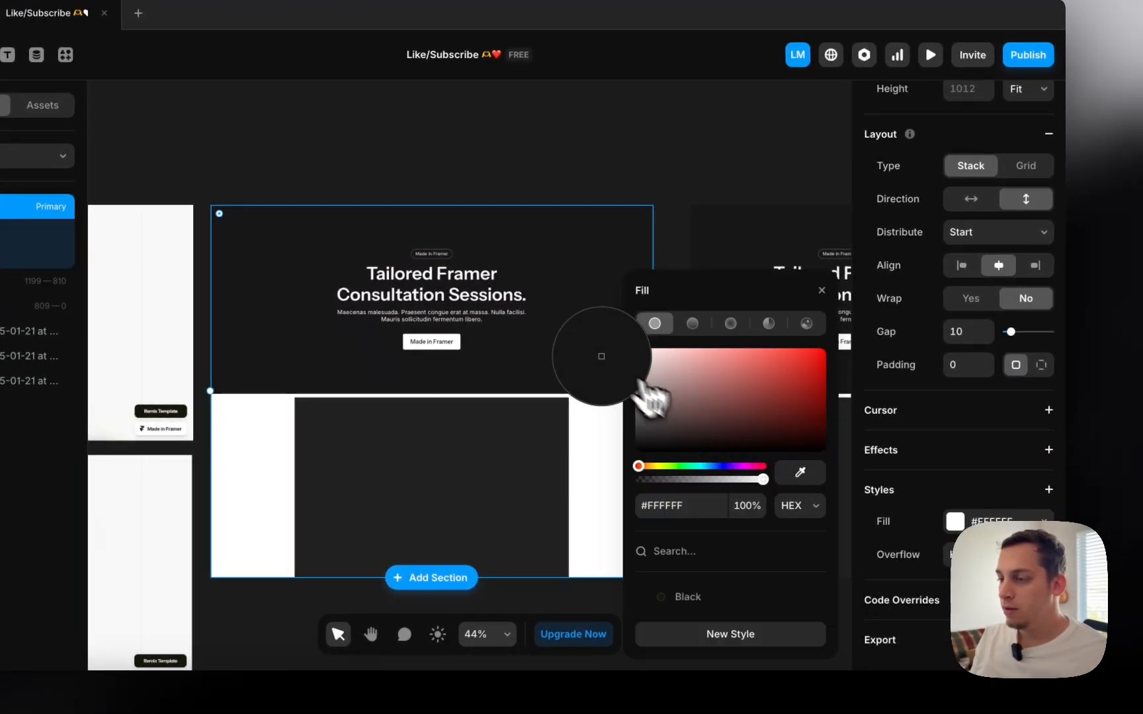
pyautogui.click(601, 356)
pyautogui.click(653, 140)
pyautogui.scroll(-3, 684, 184)
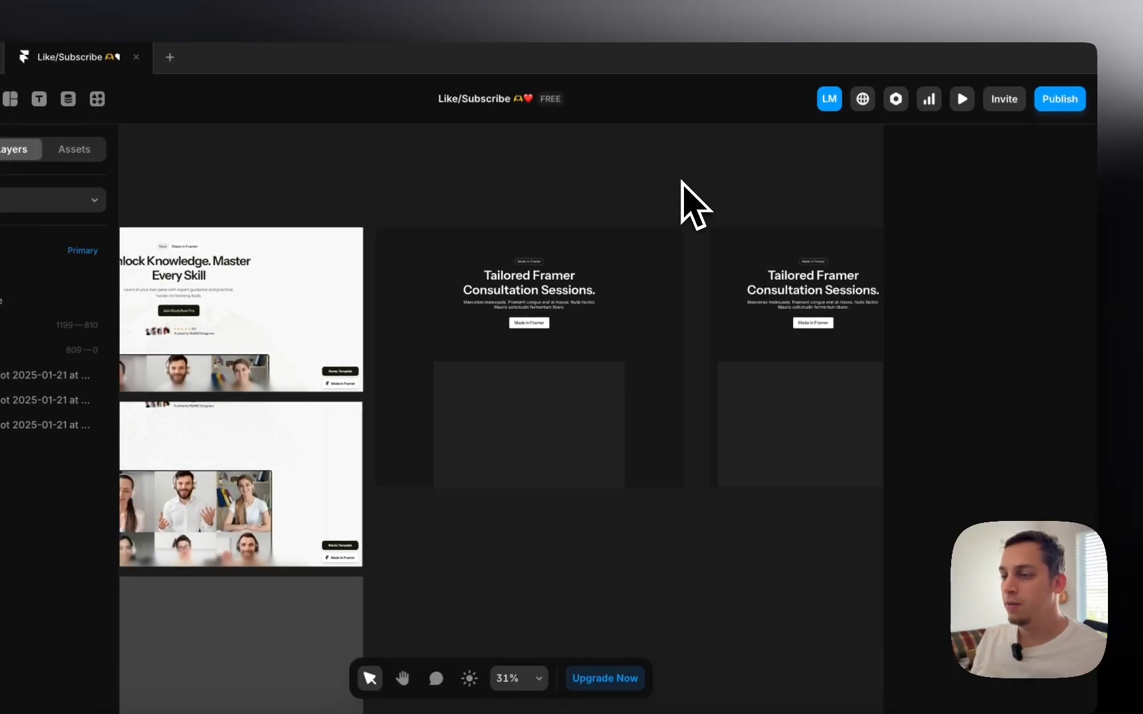
# - Try the Black color style as the Hero stack's fill and restore the fill to #171716
pyautogui.scroll(2, 684, 206)
pyautogui.click(643, 388)
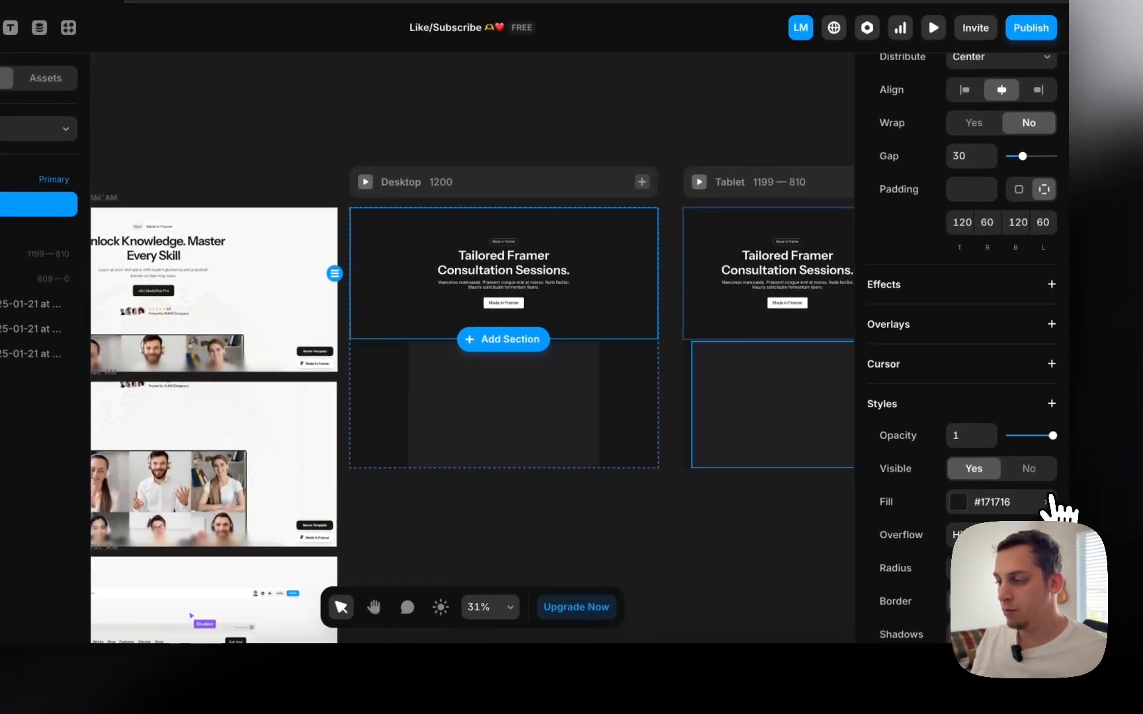
pyautogui.click(1029, 563)
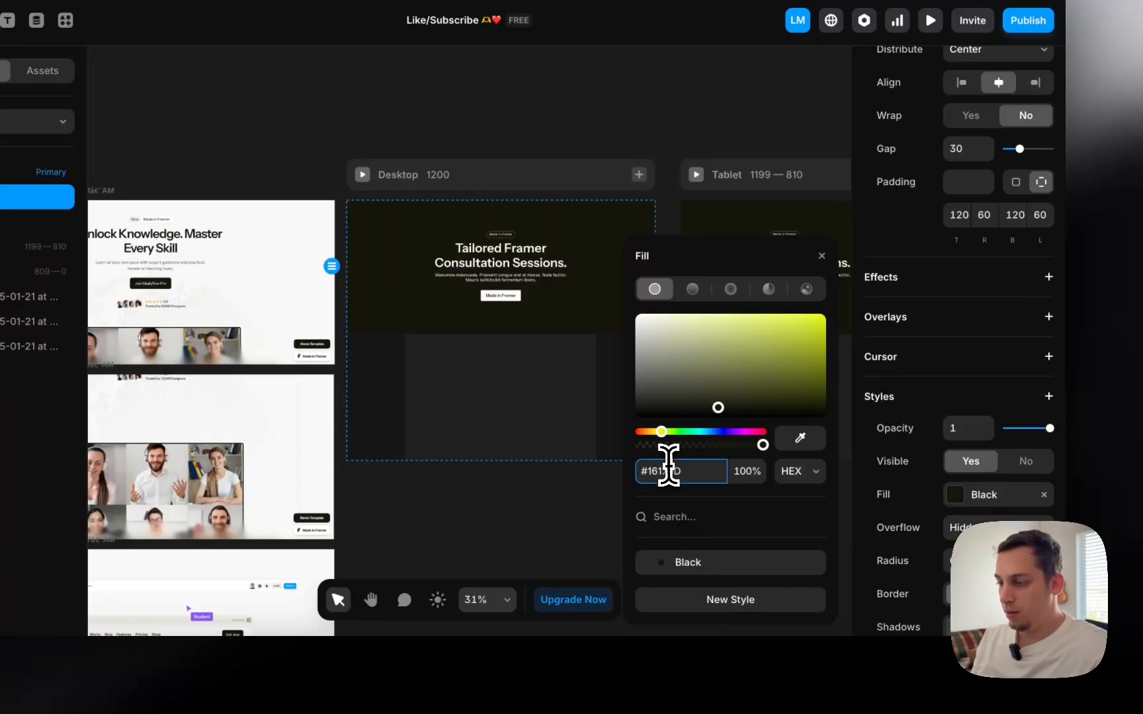
pyautogui.write('#171716')
pyautogui.click(582, 507)
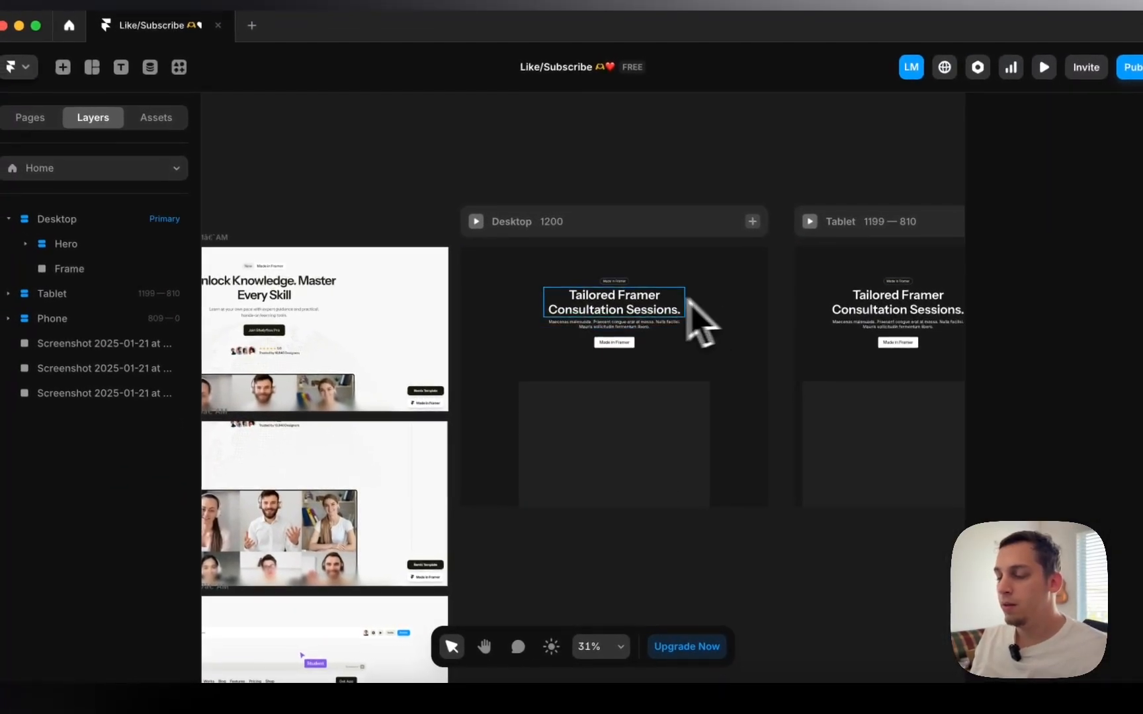
# - Compare the new frame's size and placement below the Hero with the StudyFlow reference screenshots
pyautogui.scroll(4, 525, 254)
pyautogui.scroll(-2, 582, 423)
pyautogui.click(511, 483)
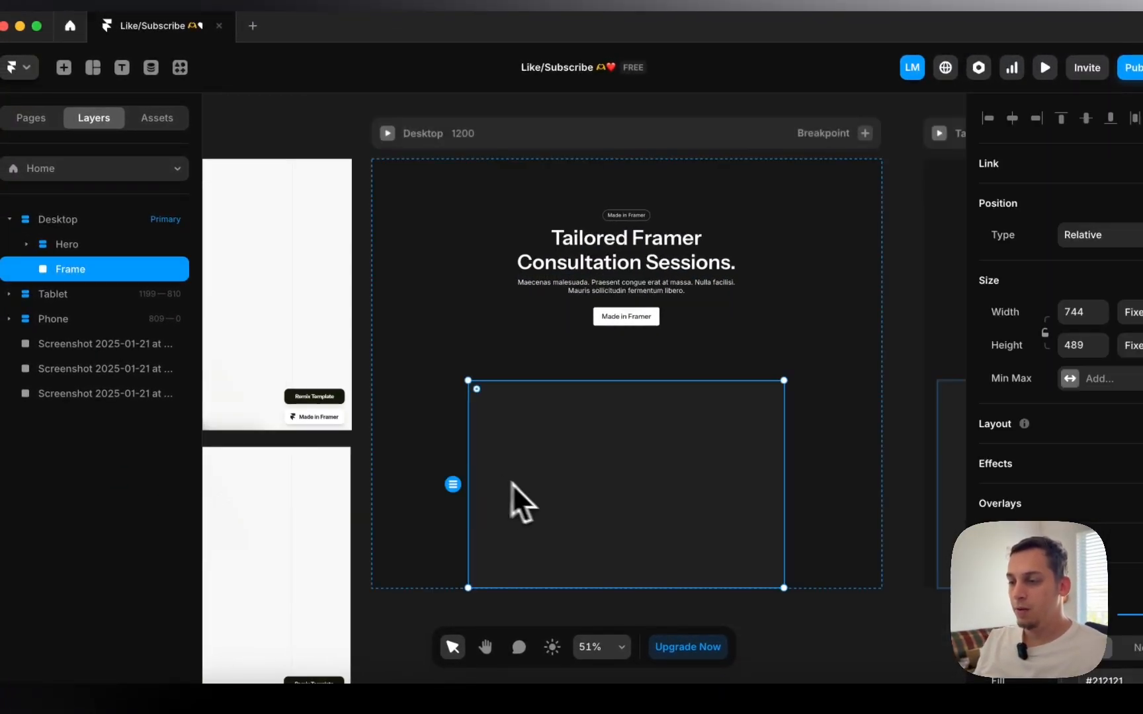
pyautogui.hscroll(-5, 410, 388)
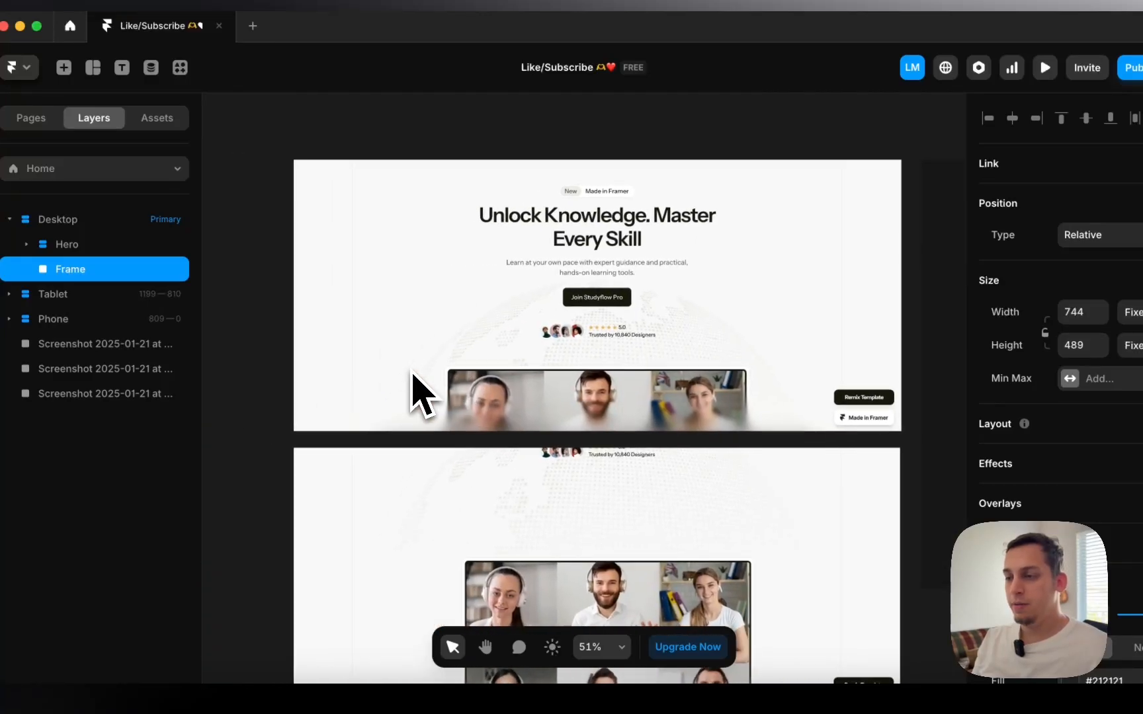
pyautogui.scroll(-3, 416, 391)
pyautogui.hscroll(3, 420, 393)
pyautogui.click(613, 454)
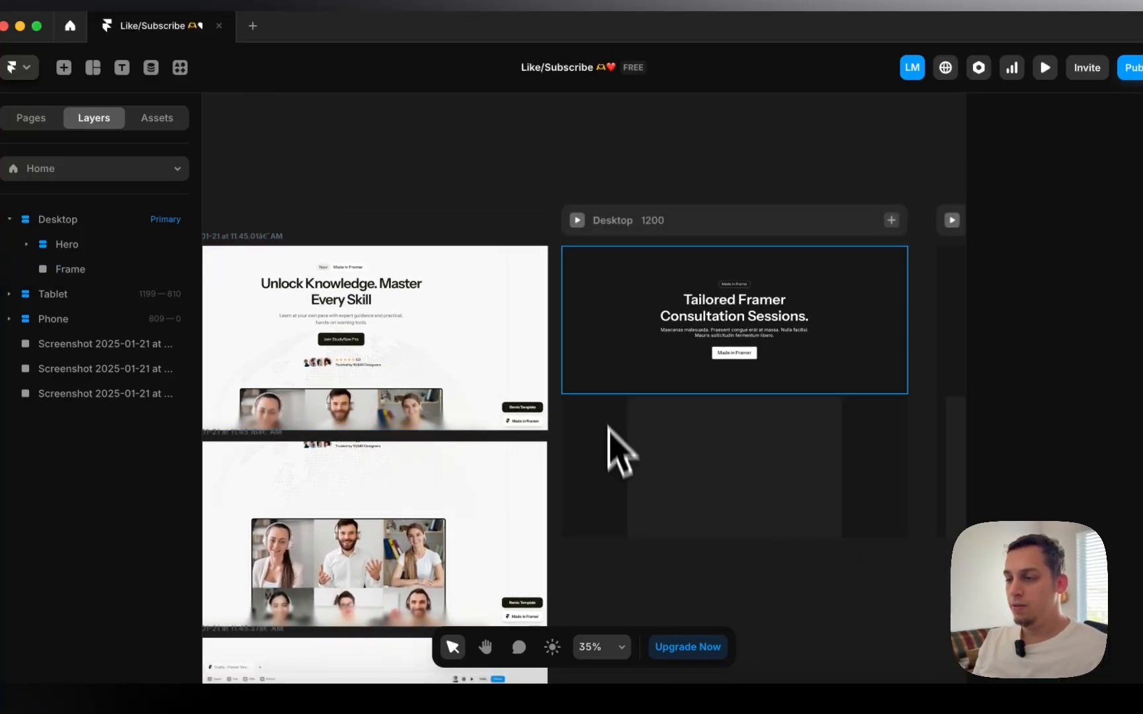
pyautogui.click(702, 466)
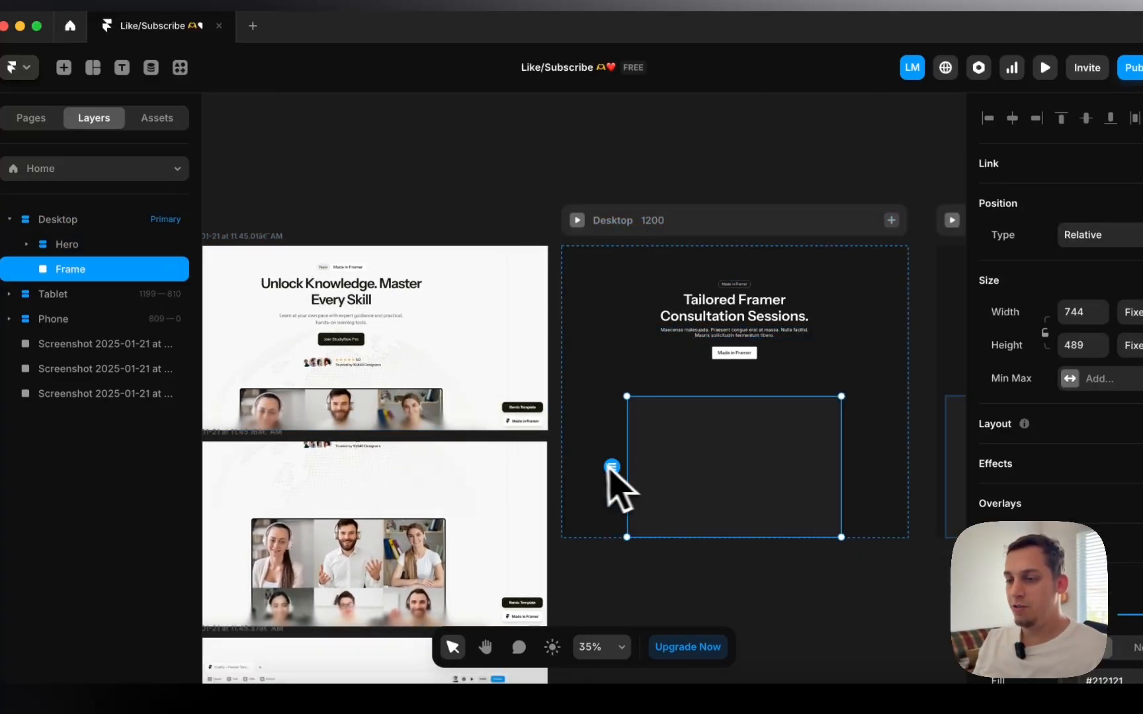
pyautogui.scroll(-3, 550, 458)
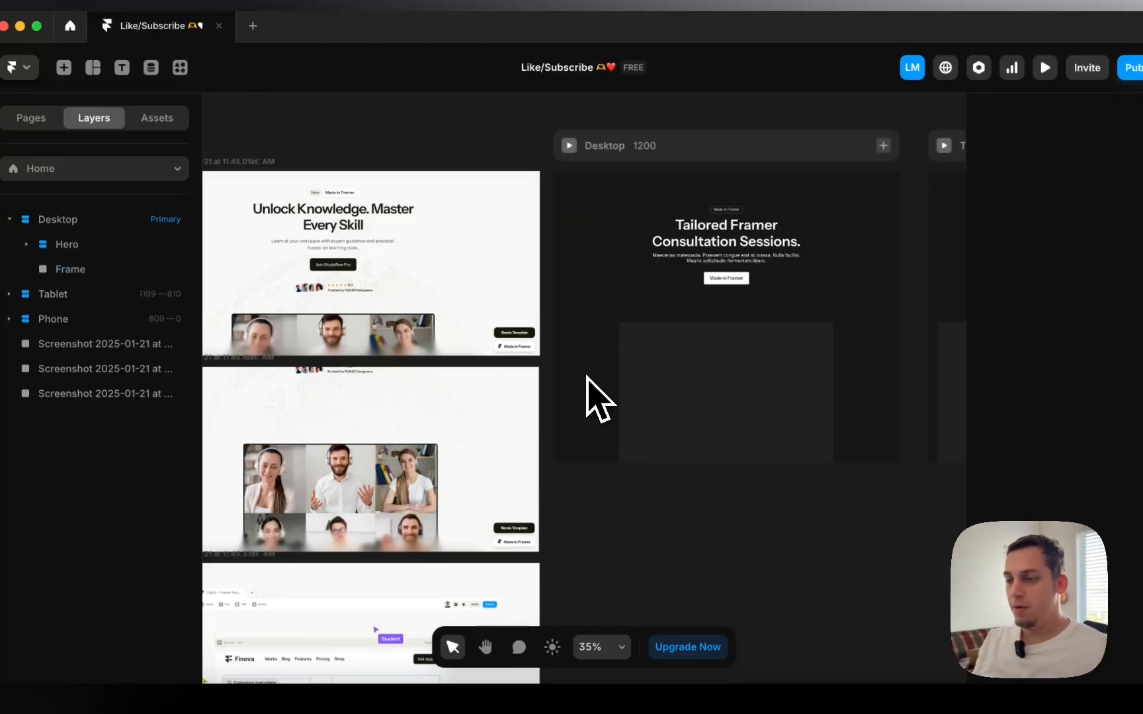
pyautogui.scroll(-3, 595, 400)
pyautogui.hscroll(1, 653, 402)
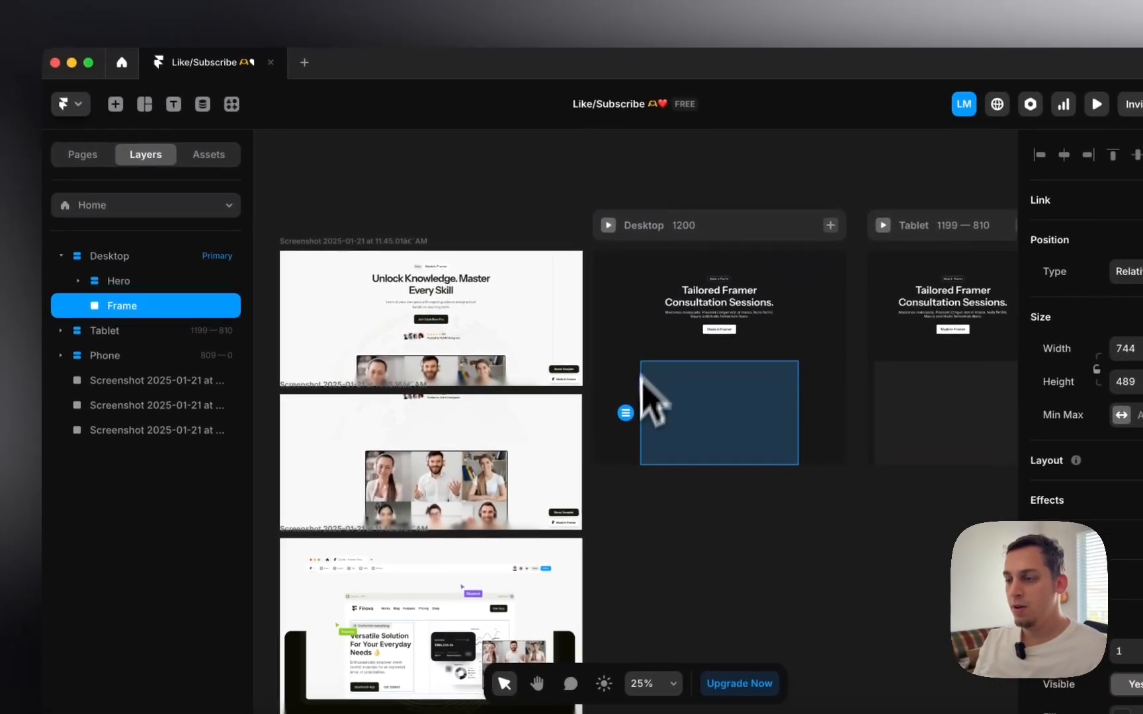
pyautogui.click(569, 362)
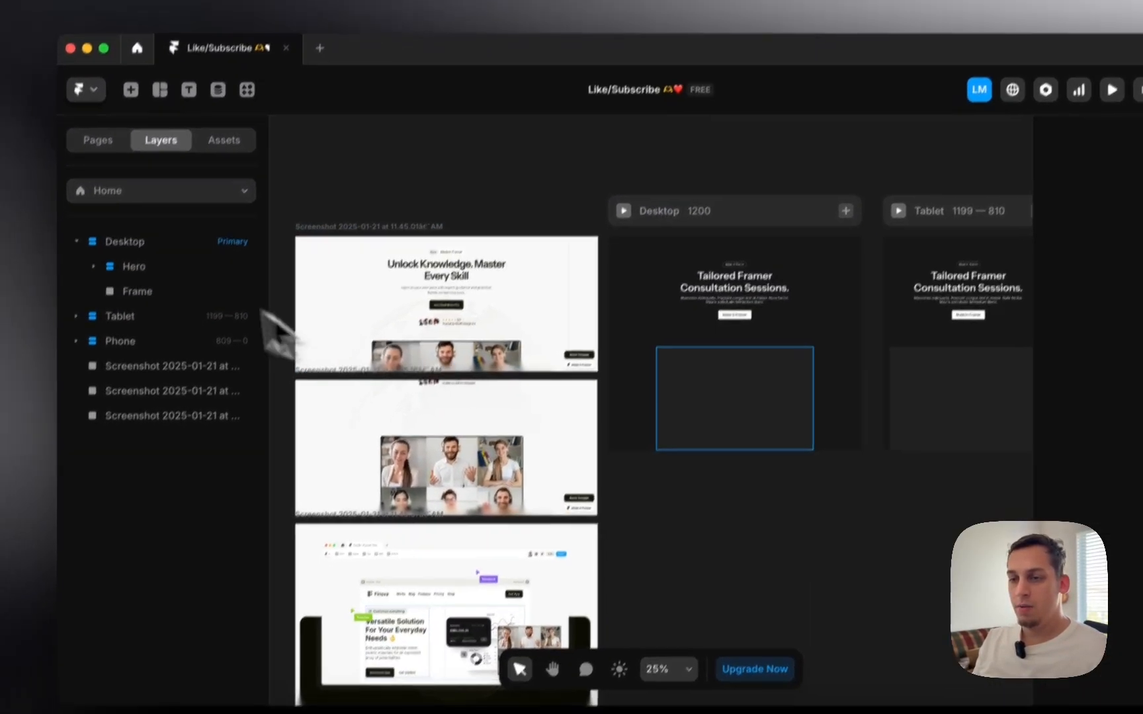
# - Wrap the dark grey frame below the Hero in a new stack
pyautogui.click(116, 311)
pyautogui.rightClick(118, 312)
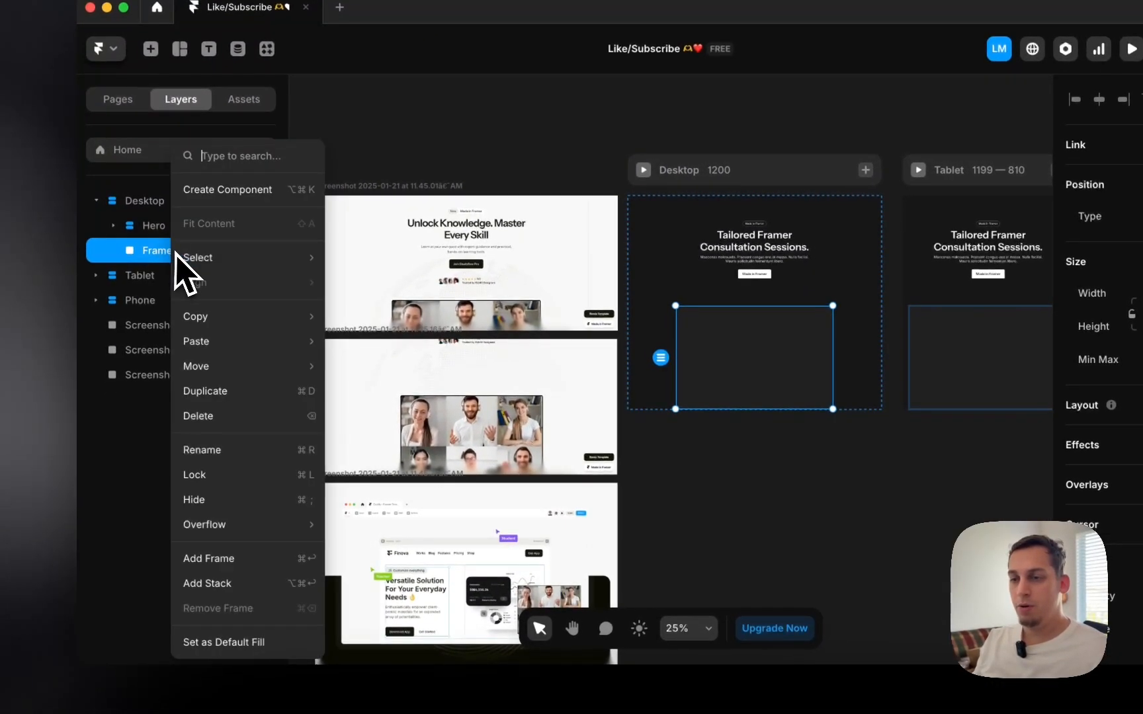
pyautogui.click(231, 583)
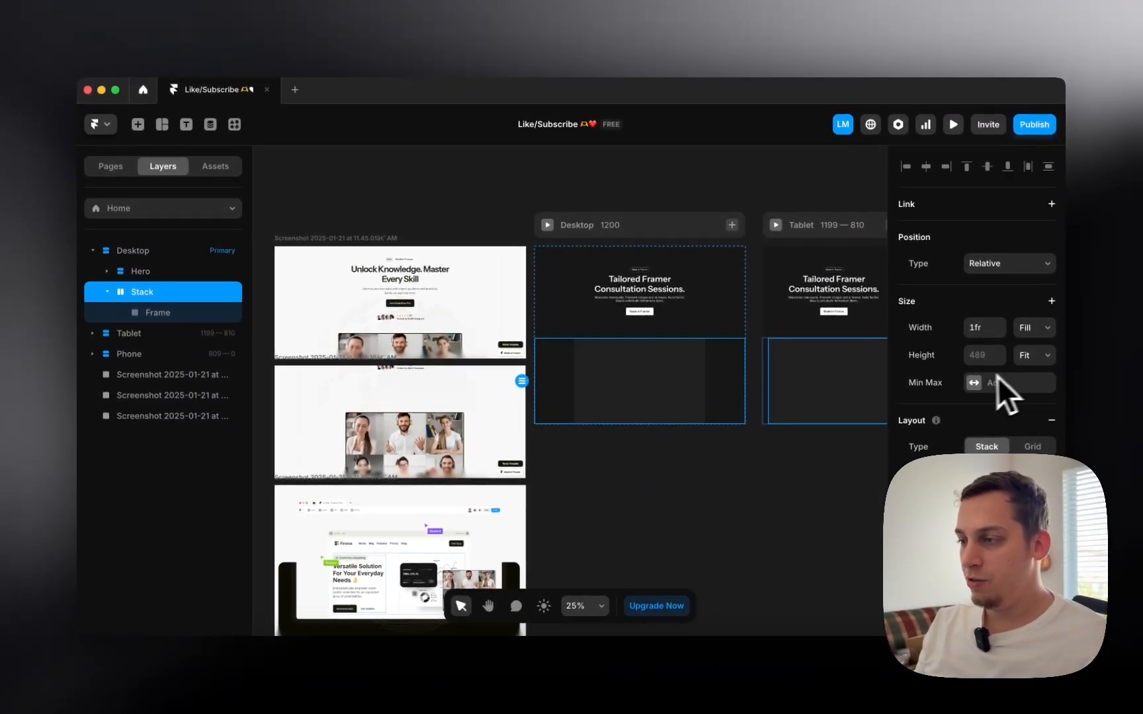
# - Switch the new stack's padding to individual values per side
pyautogui.scroll(-5, 933, 440)
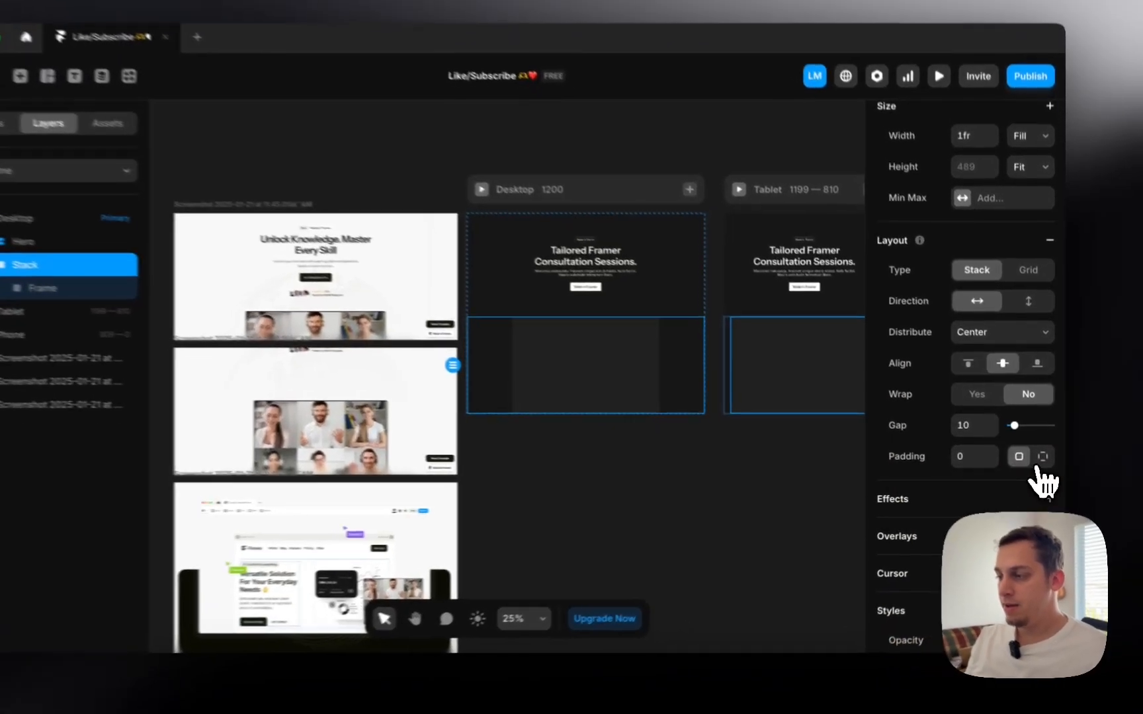
pyautogui.click(1045, 461)
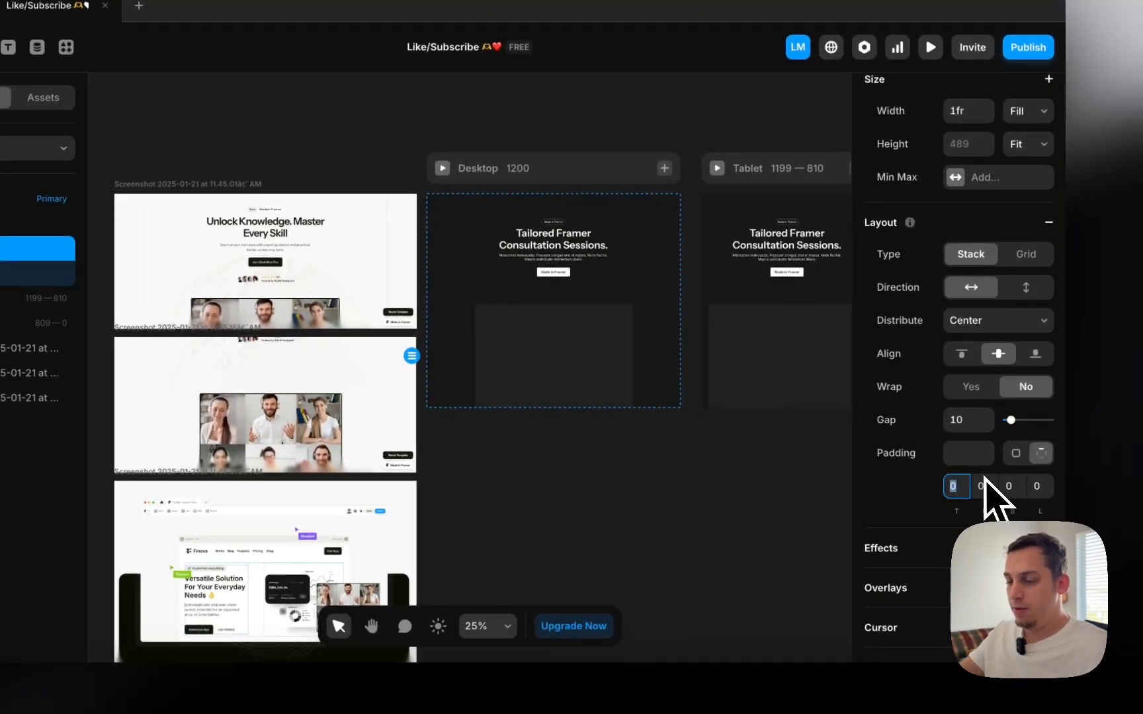
# - Try a padding of 120 on the stack and undo it
pyautogui.write('120')
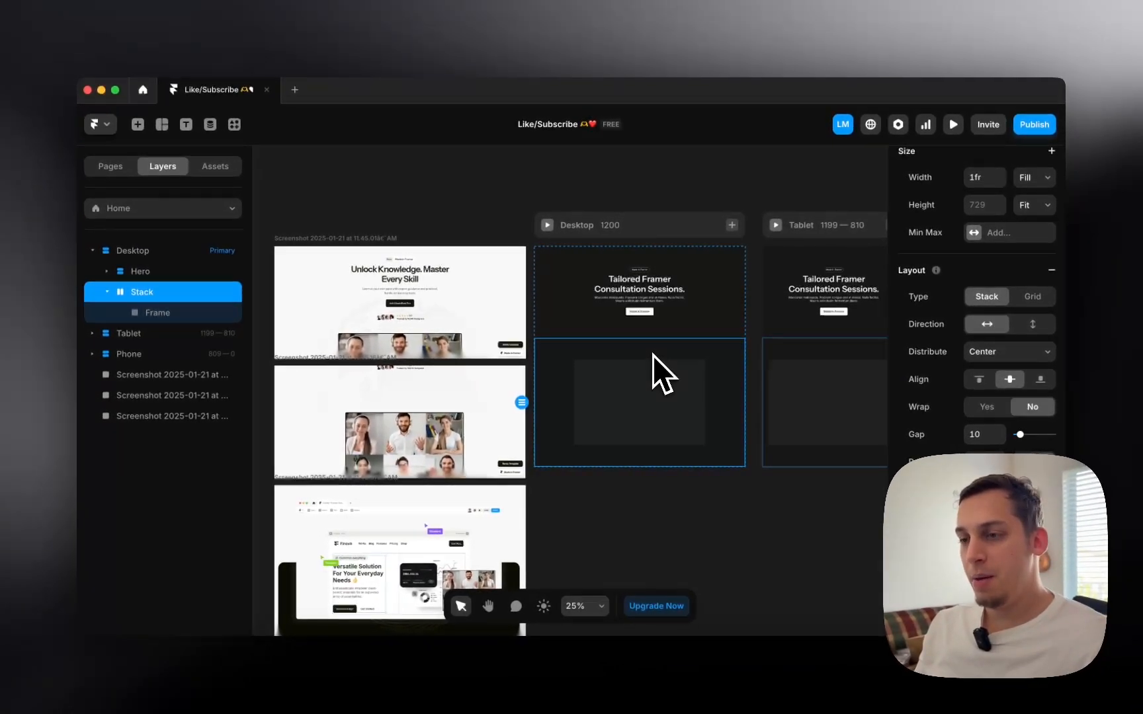
pyautogui.press('super+z')
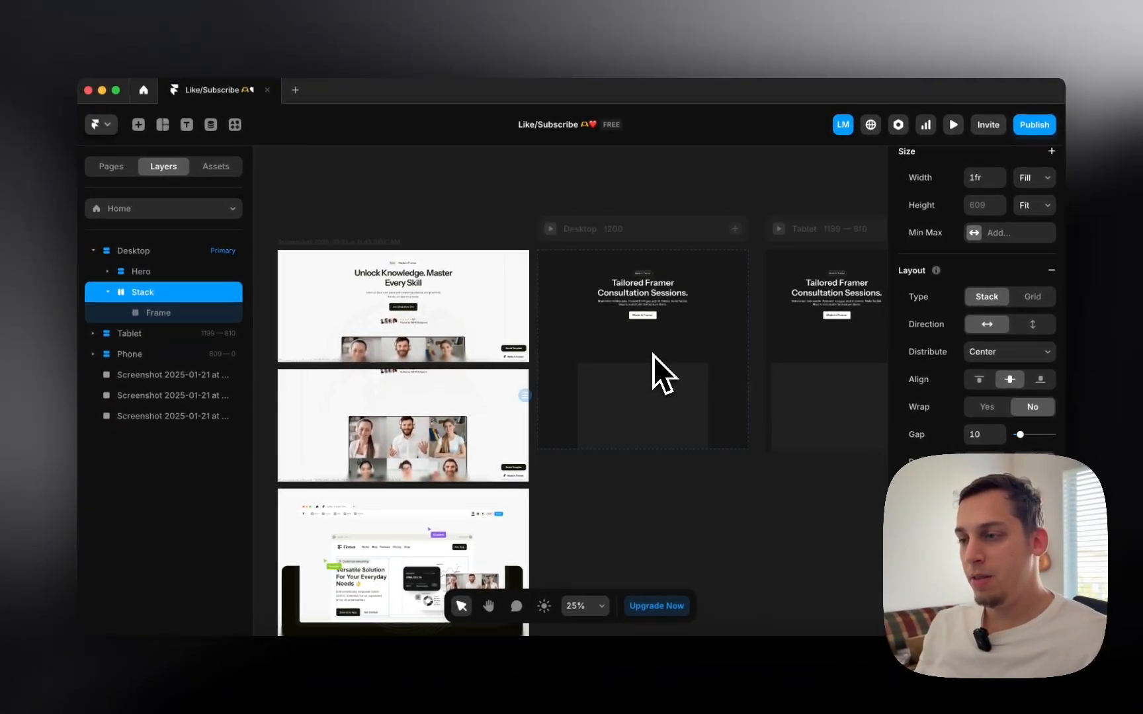
pyautogui.press('super+z')
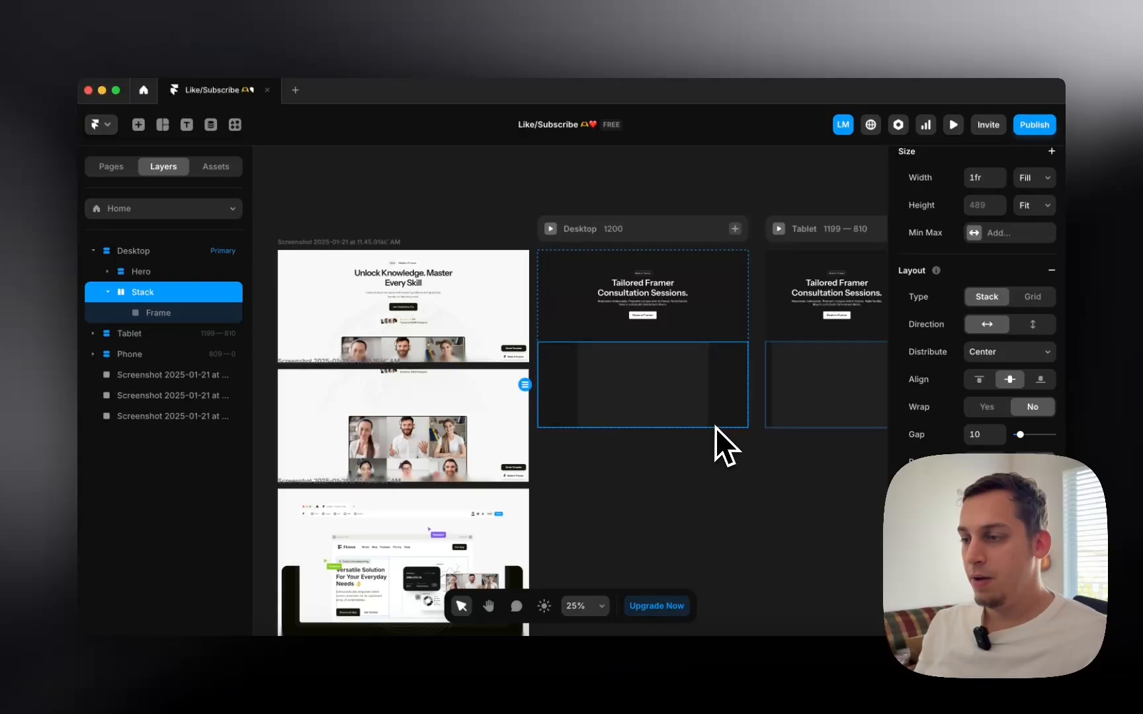
# - Give the stack a fixed height, enlarge it to about 1105, and align its content to the top
pyautogui.click(1030, 203)
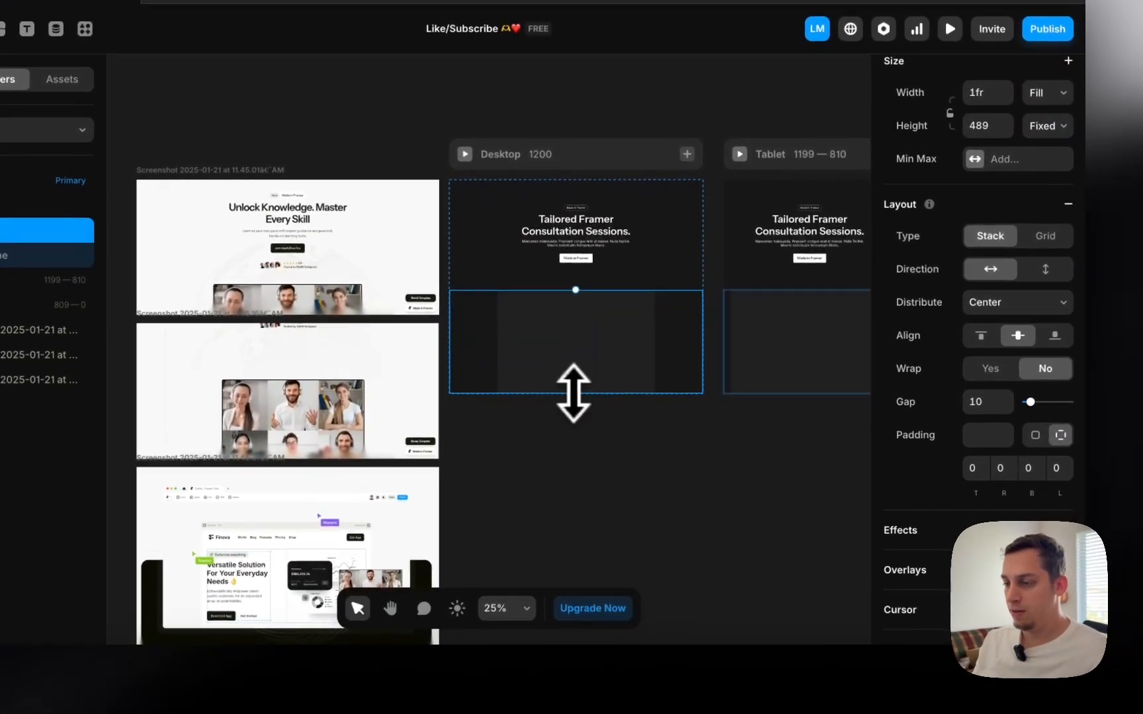
pyautogui.moveTo(554, 457); pyautogui.dragTo(557, 574)
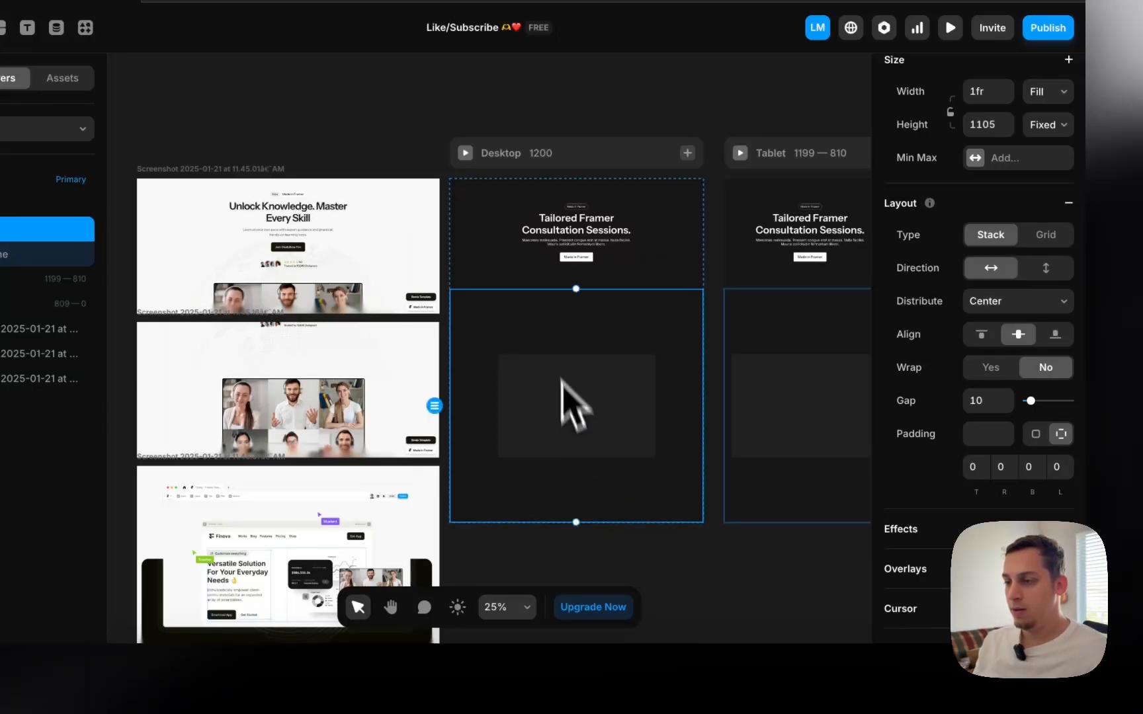
pyautogui.click(983, 334)
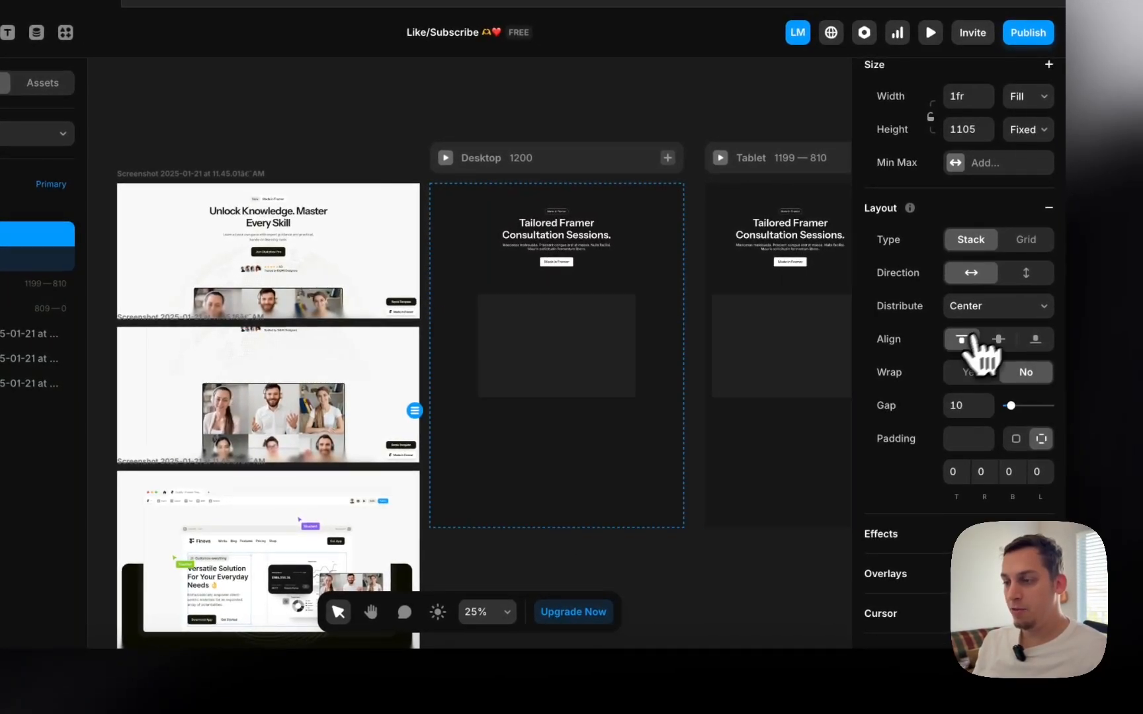
# - Reduce the stack's fixed height to about 936
pyautogui.click(653, 557)
pyautogui.hscroll(-1, 561, 496)
pyautogui.scroll(-1, 562, 496)
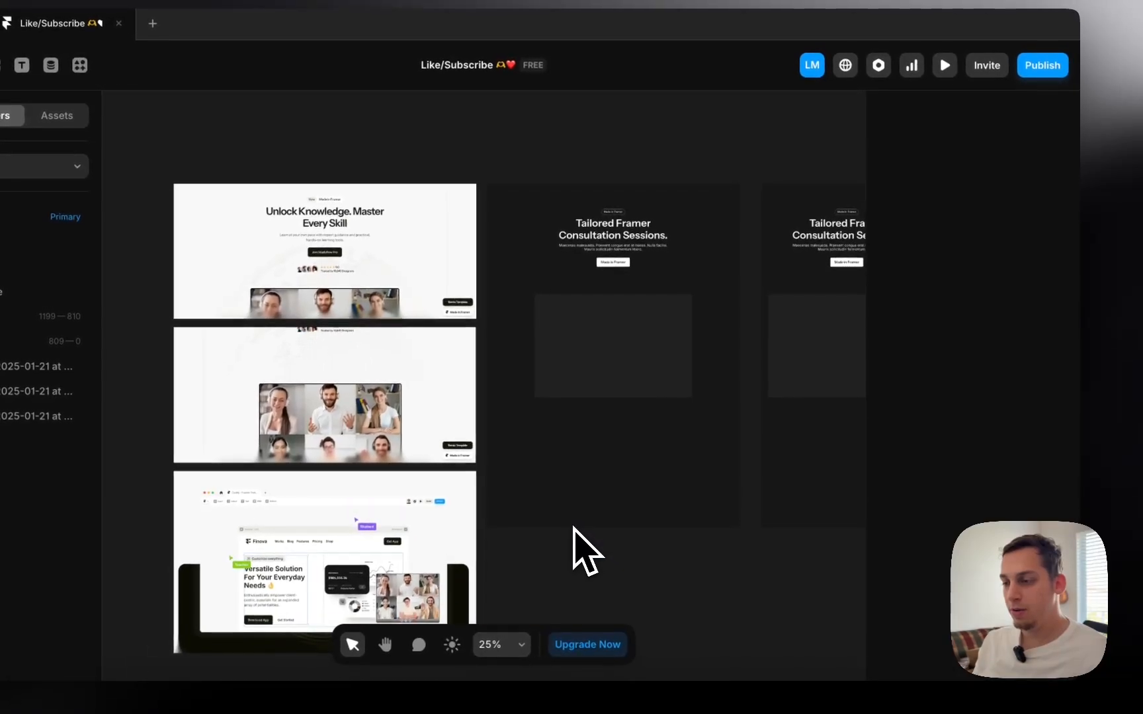
pyautogui.click(574, 494)
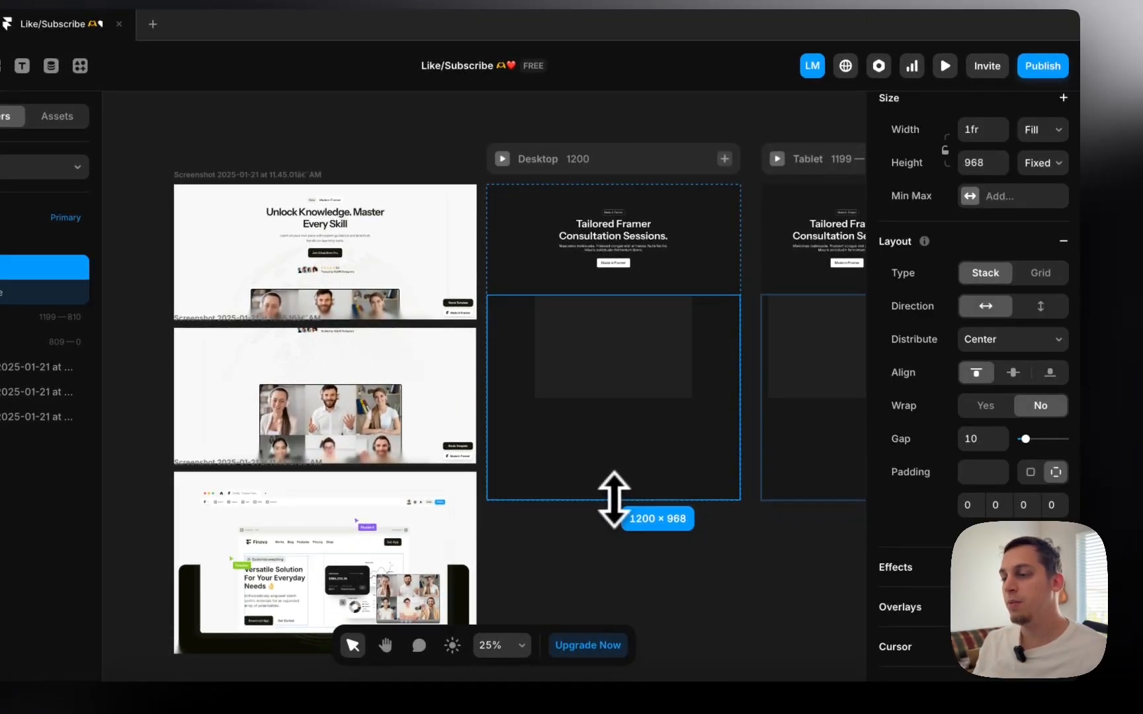
pyautogui.click(557, 543)
pyautogui.click(576, 436)
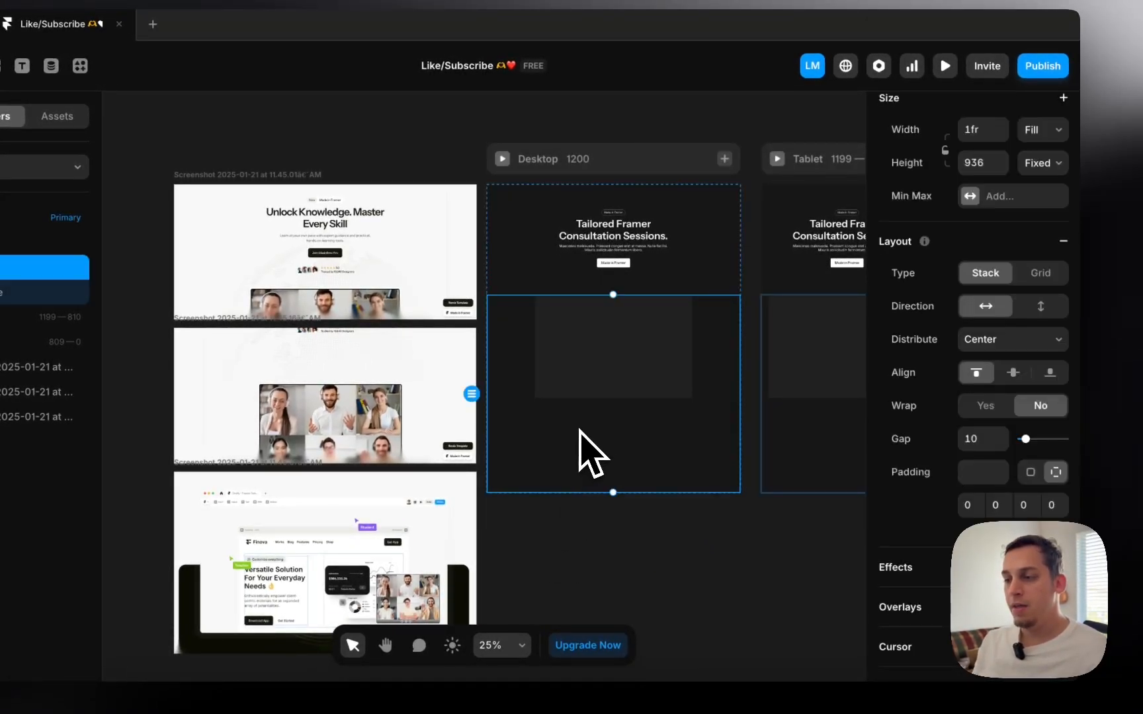
# - Duplicate the stack with its frame below the original on Desktop and set the copy's height to Fit
pyautogui.click(557, 373)
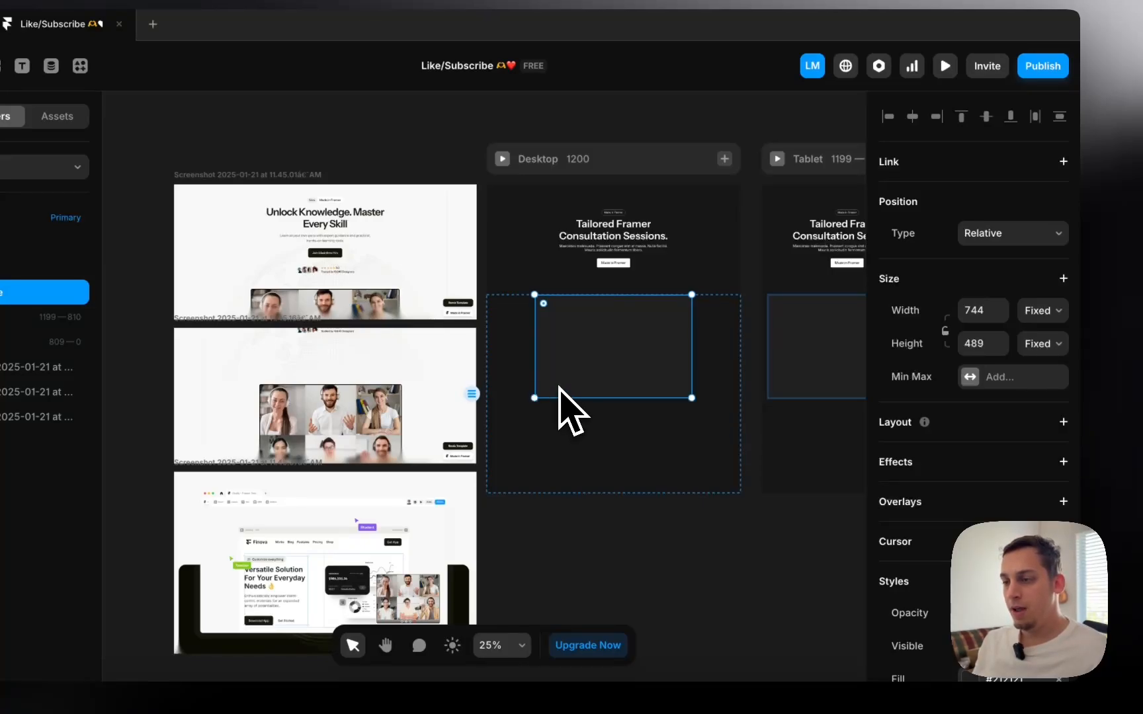
pyautogui.click(531, 440)
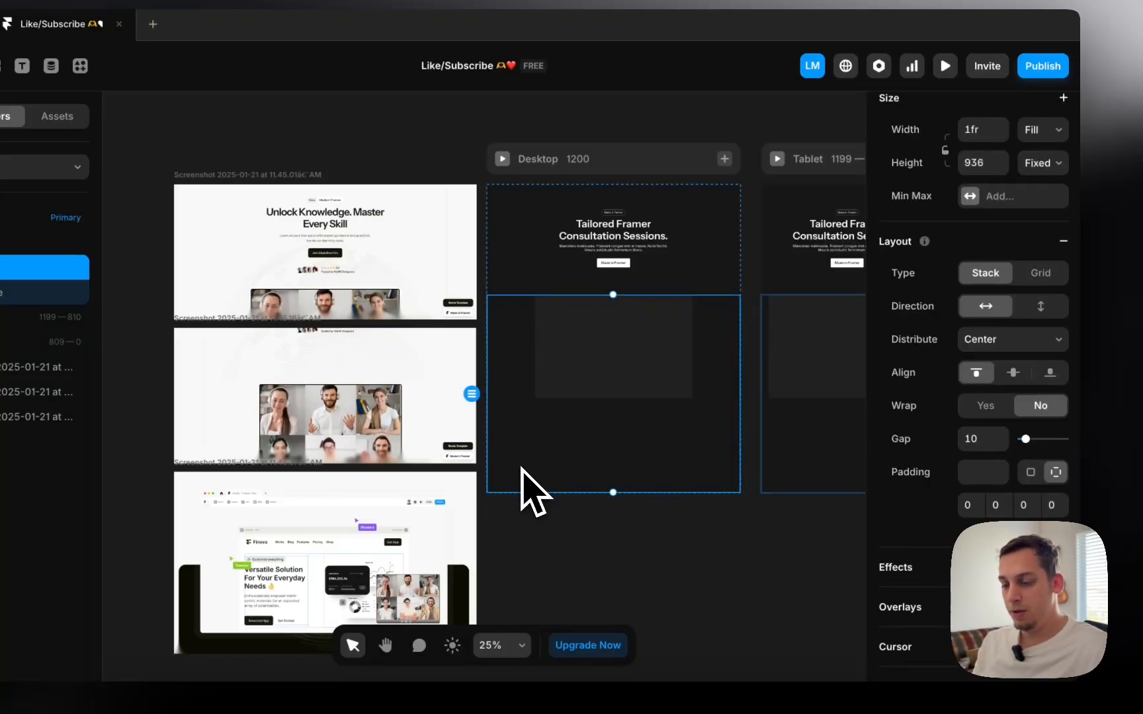
pyautogui.click(533, 491)
pyautogui.scroll(-1, 529, 510)
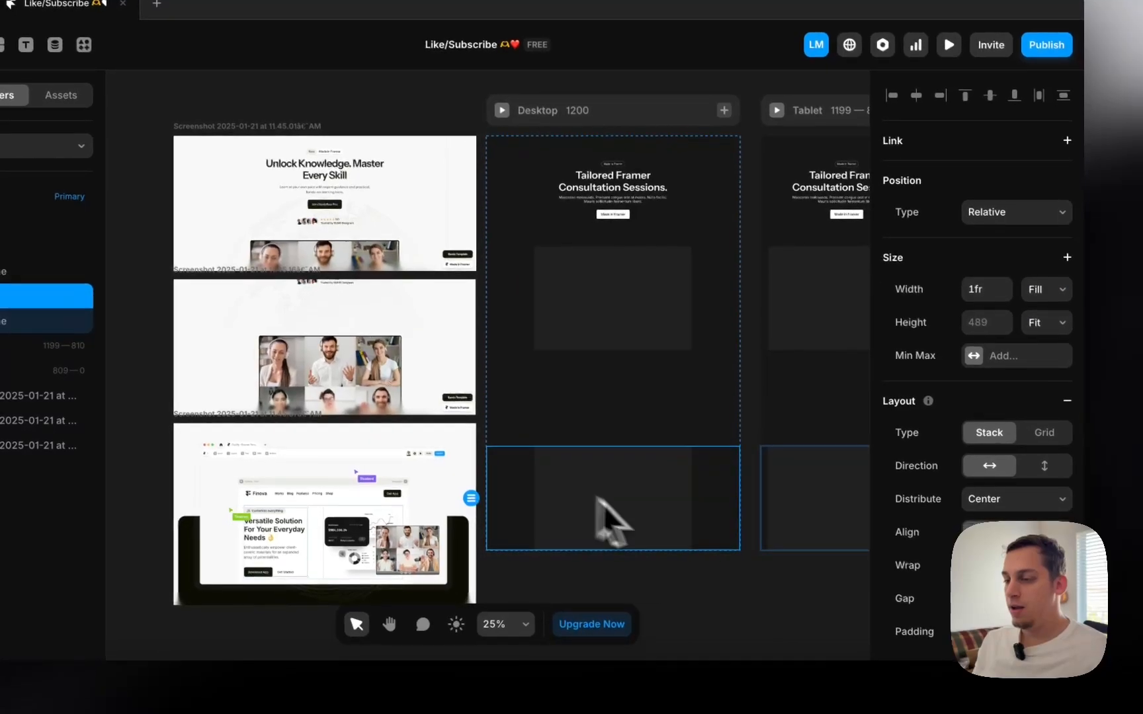
# - Set the fill of the frame in the lower stack to the lighter grey #363636
pyautogui.click(583, 537)
pyautogui.scroll(-5, 939, 587)
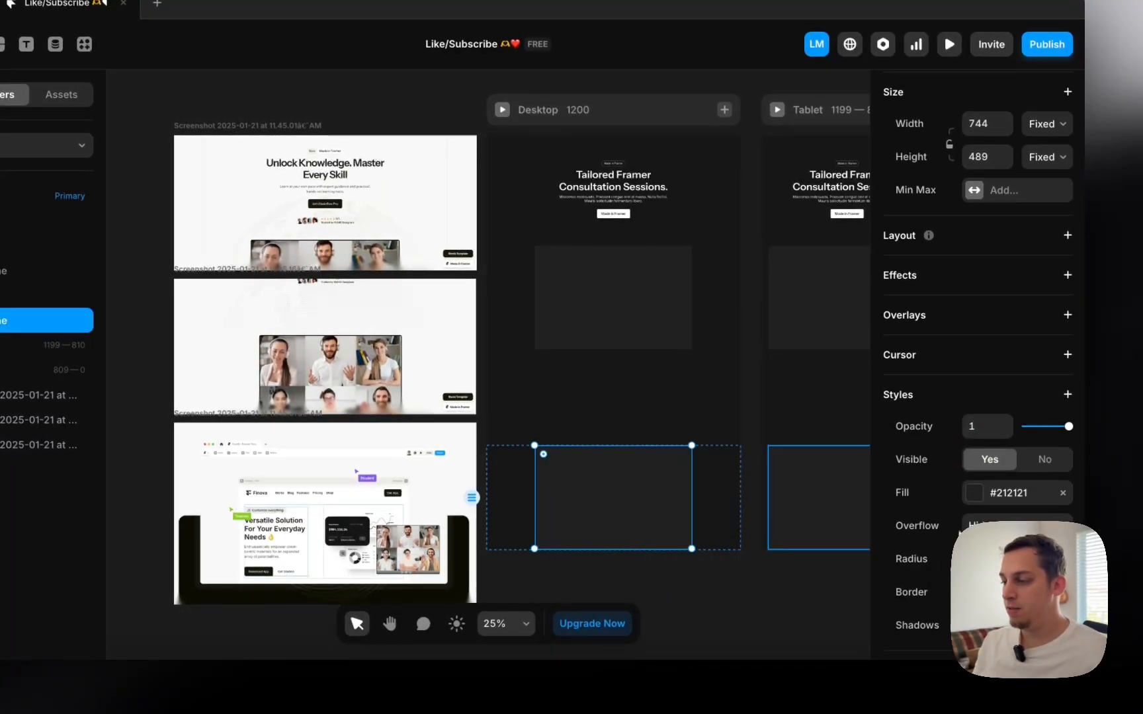
pyautogui.click(972, 494)
pyautogui.click(668, 417)
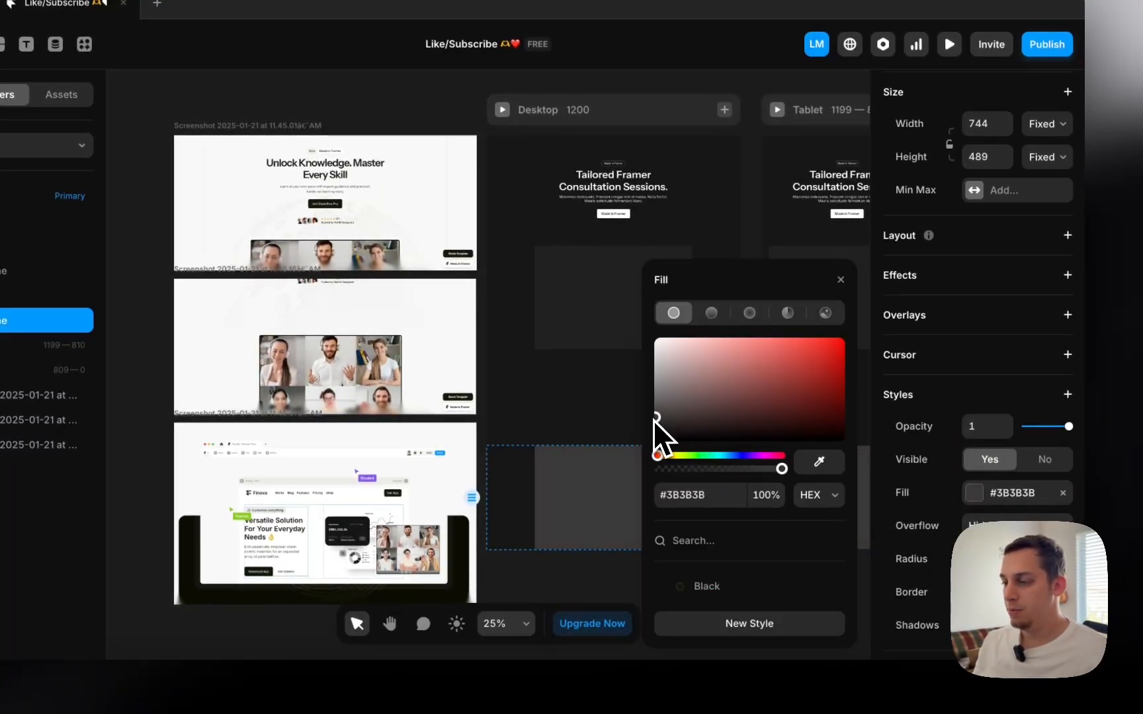
pyautogui.moveTo(653, 420); pyautogui.dragTo(648, 422)
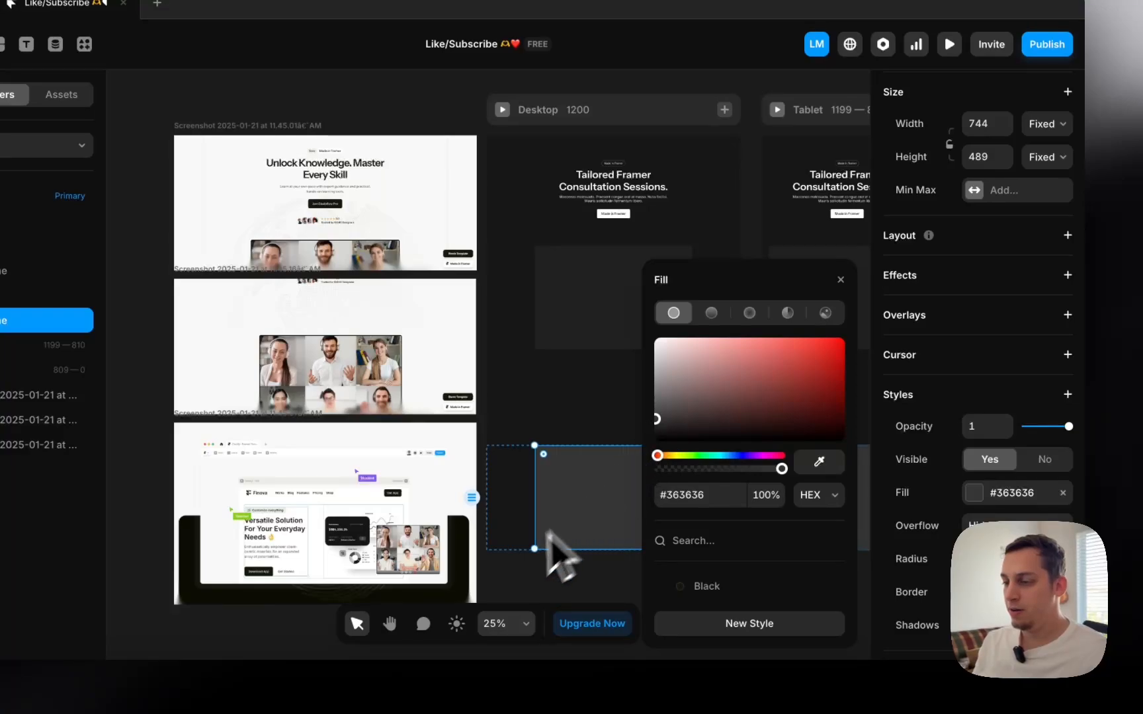
pyautogui.click(518, 591)
pyautogui.hscroll(3, 519, 576)
pyautogui.click(503, 280)
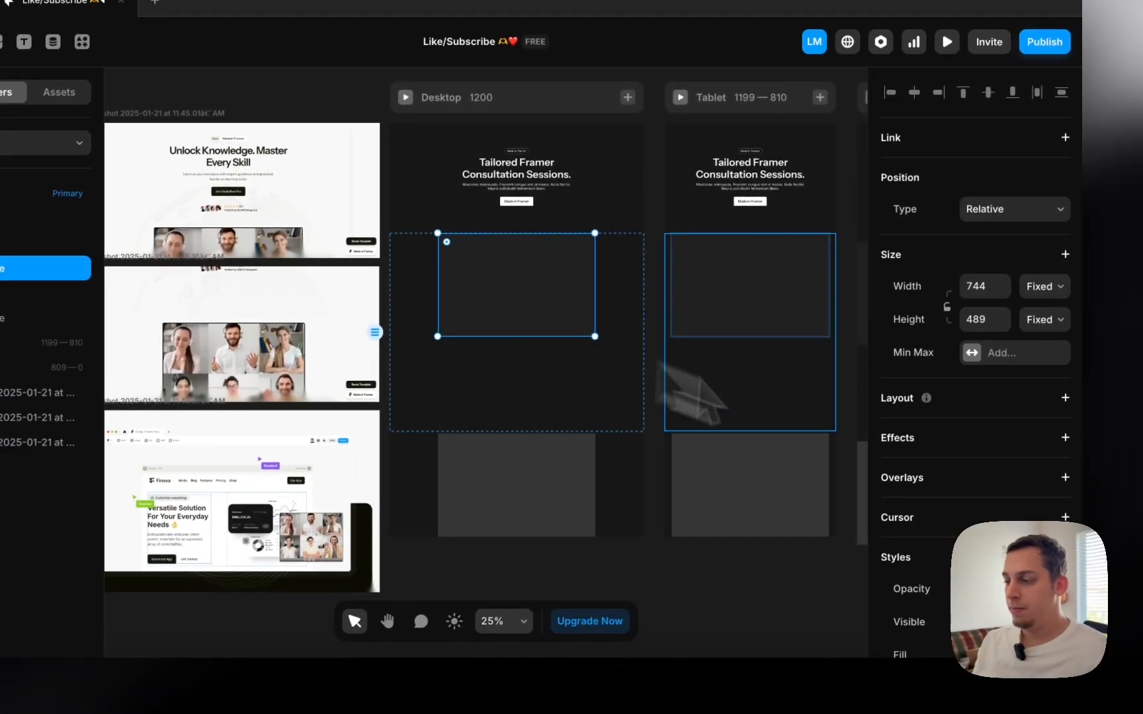
pyautogui.scroll(-5, 1018, 396)
pyautogui.scroll(5, 1041, 459)
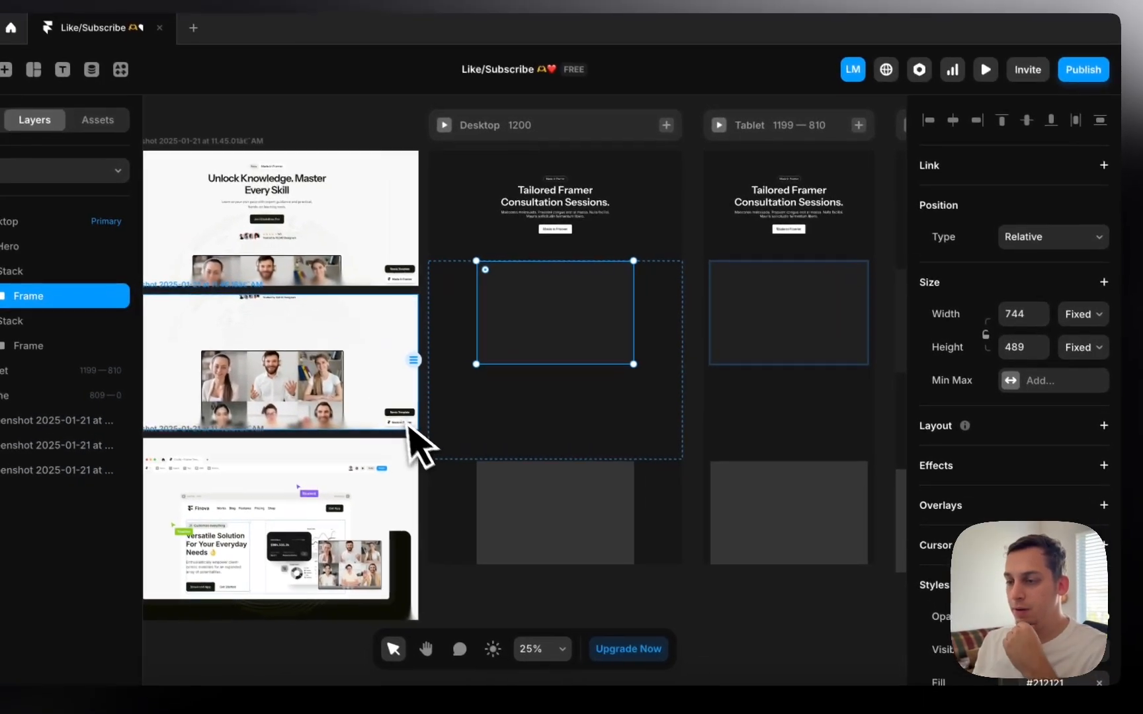
pyautogui.click(366, 386)
pyautogui.scroll(1, 367, 386)
pyautogui.scroll(1, 440, 460)
pyautogui.click(652, 430)
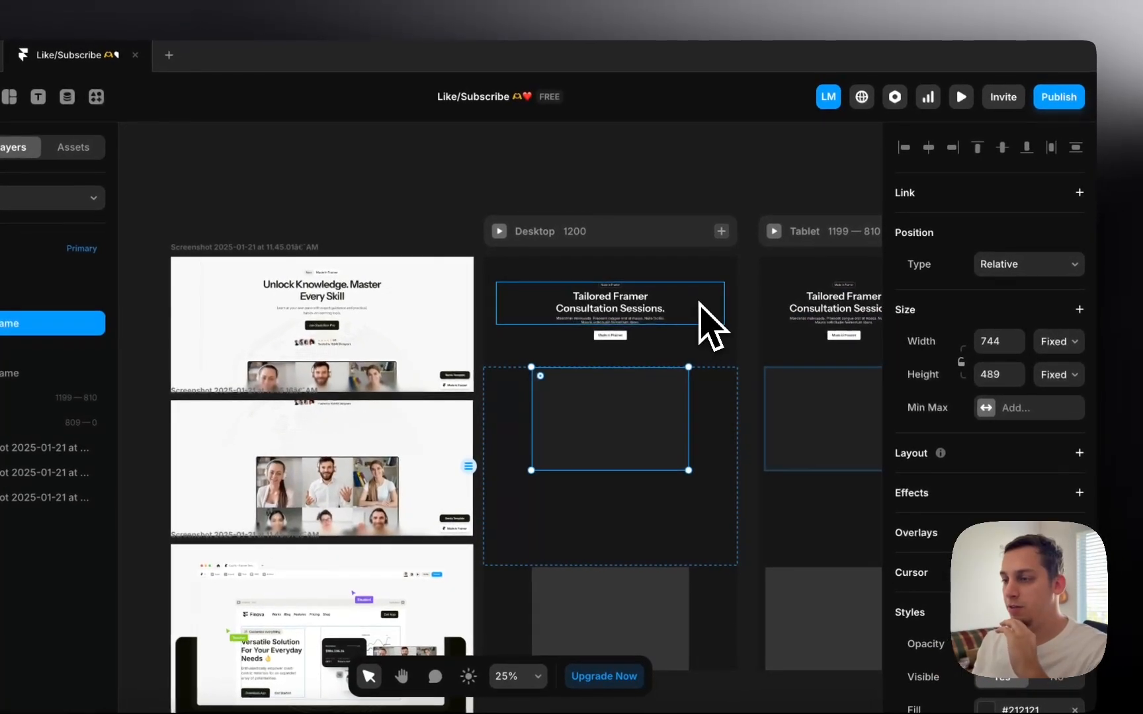
# - Preview the Desktop page, check how the upper frame moves on scrolling, and return to the canvas
pyautogui.click(499, 232)
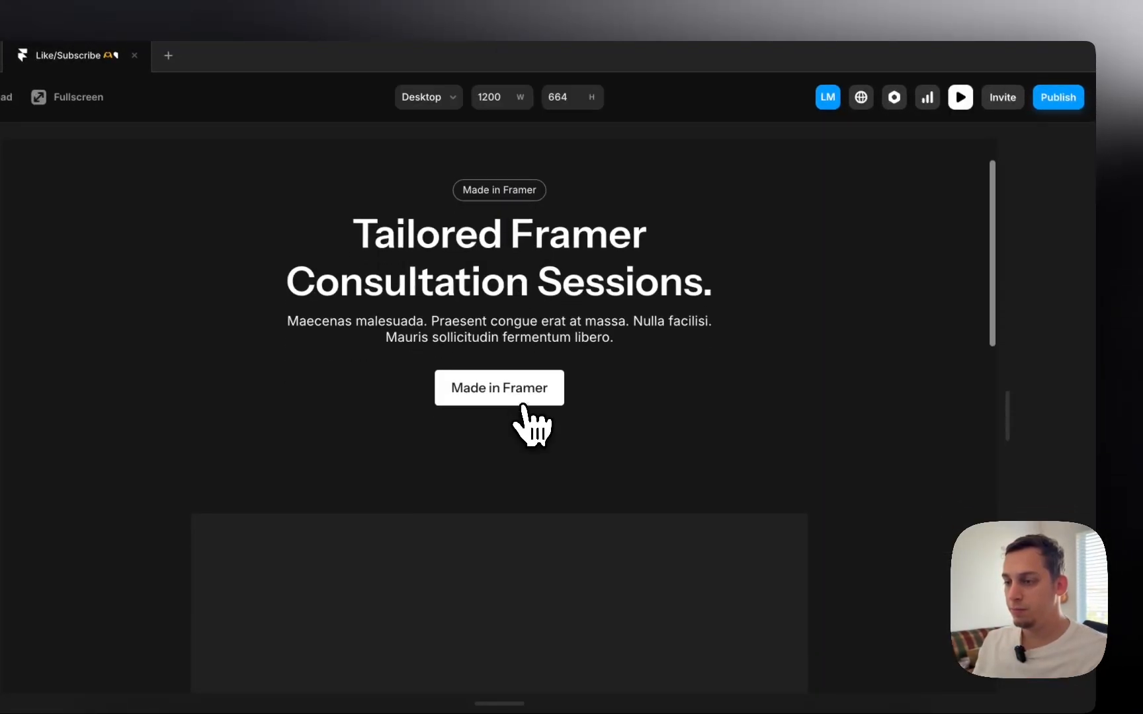
pyautogui.scroll(-4, 532, 423)
pyautogui.scroll(-3, 522, 407)
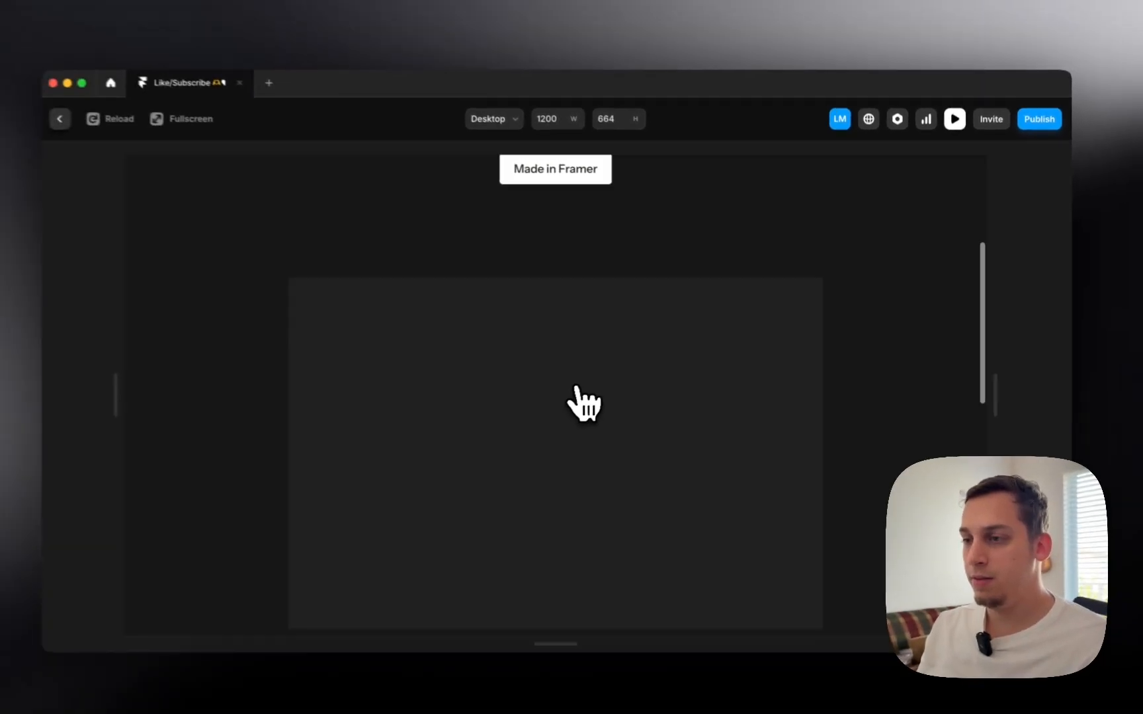
pyautogui.scroll(-1, 597, 397)
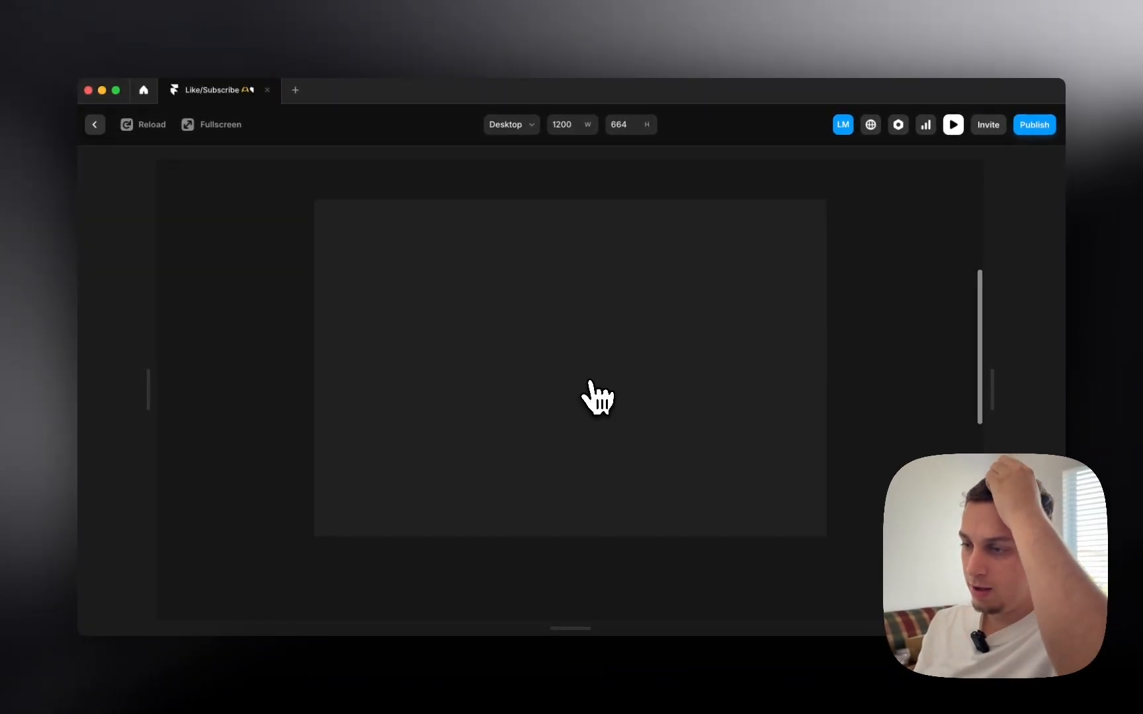
pyautogui.click(95, 124)
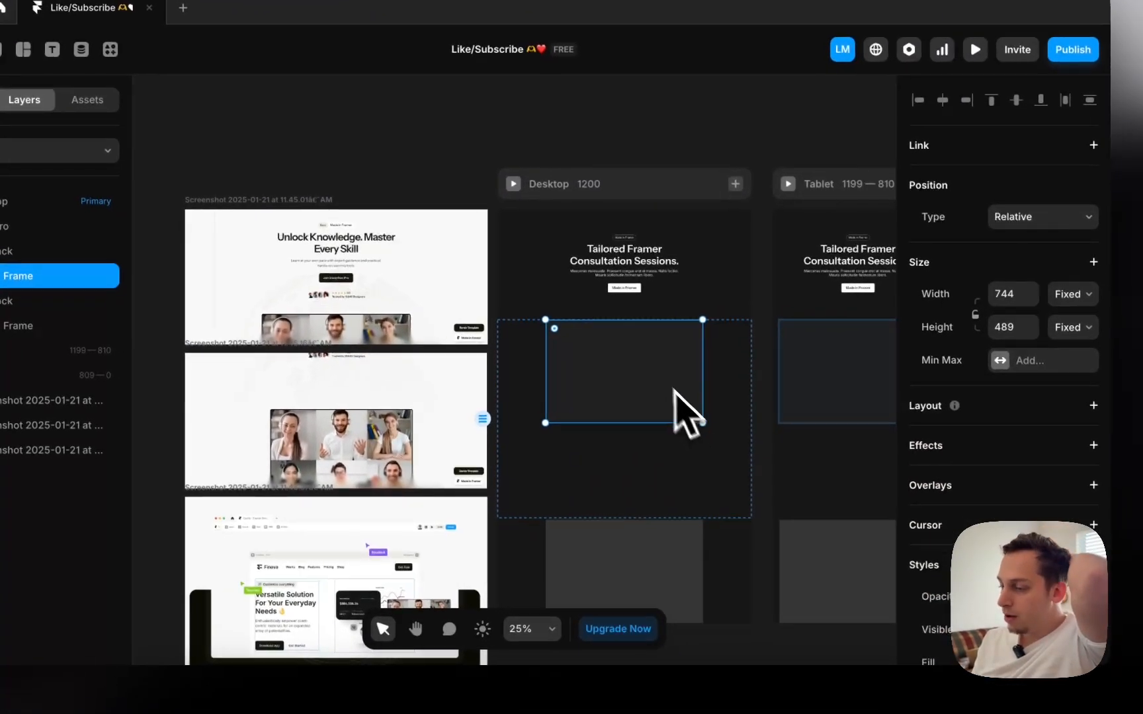
# - Add a named scroll section to the upper stack that holds the dark frame
pyautogui.click(718, 374)
pyautogui.doubleClick(604, 377)
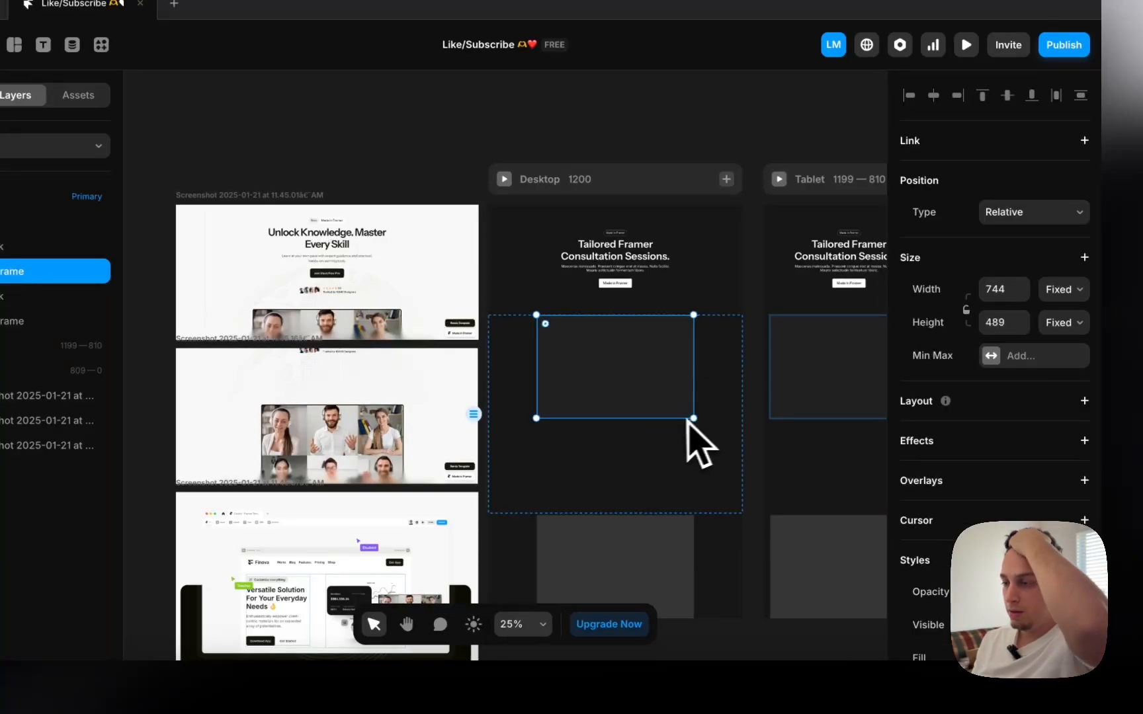
pyautogui.click(717, 412)
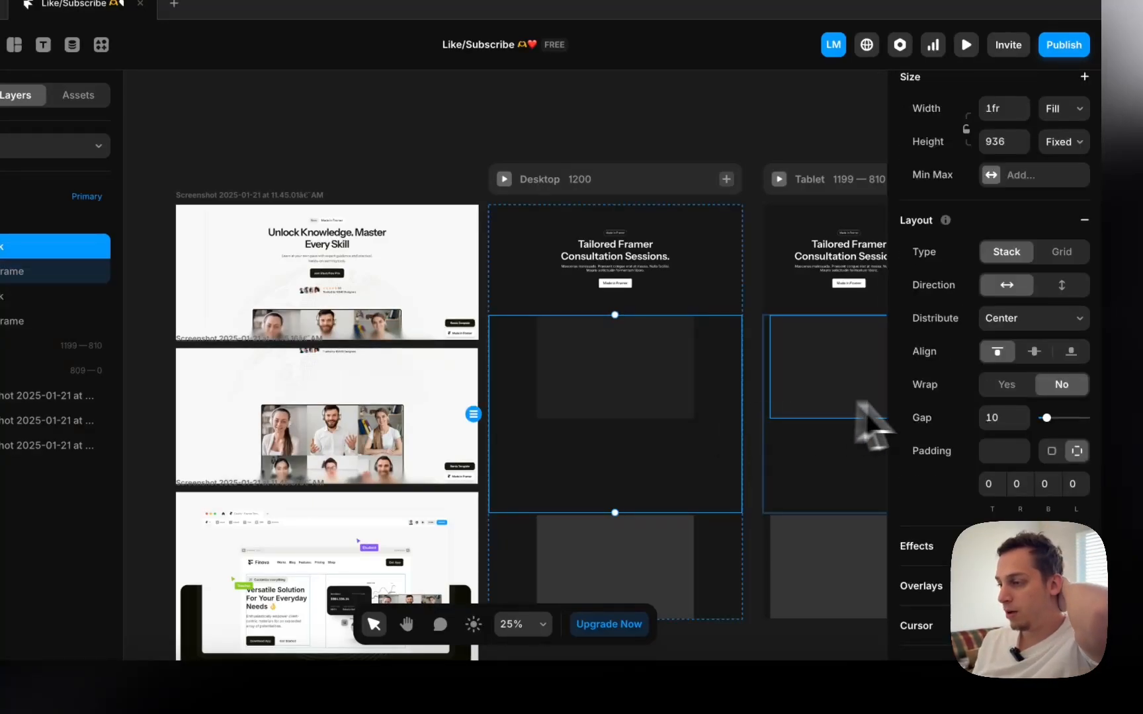
pyautogui.scroll(-5, 971, 415)
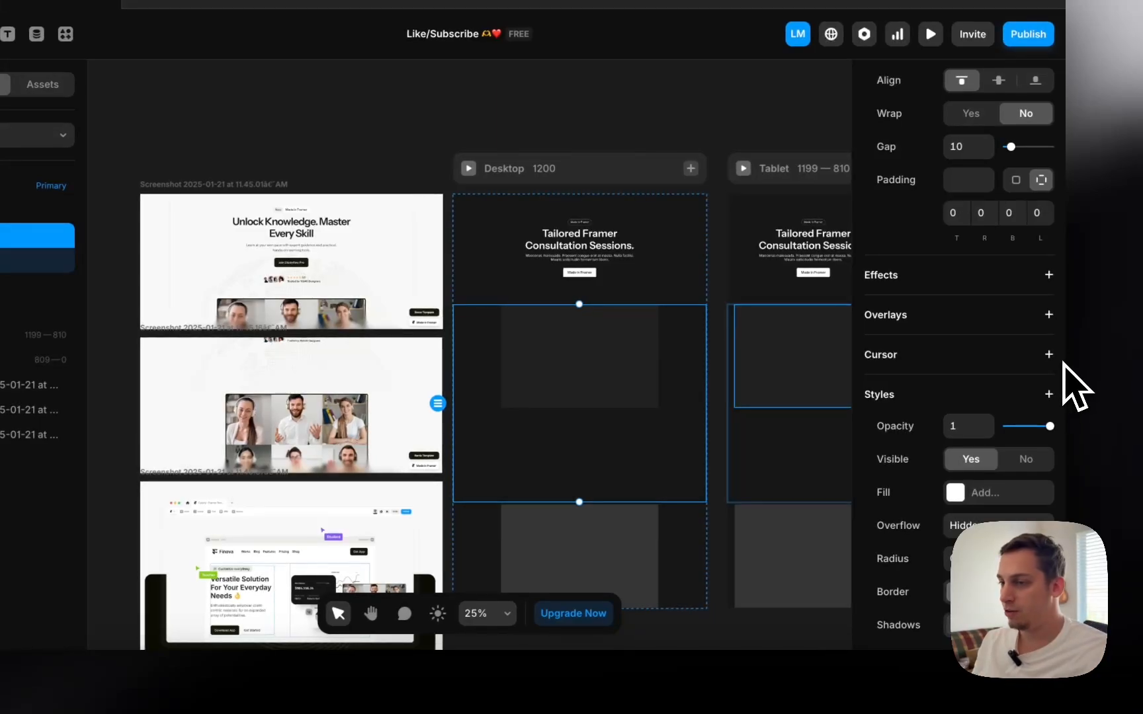
pyautogui.scroll(-3, 1059, 377)
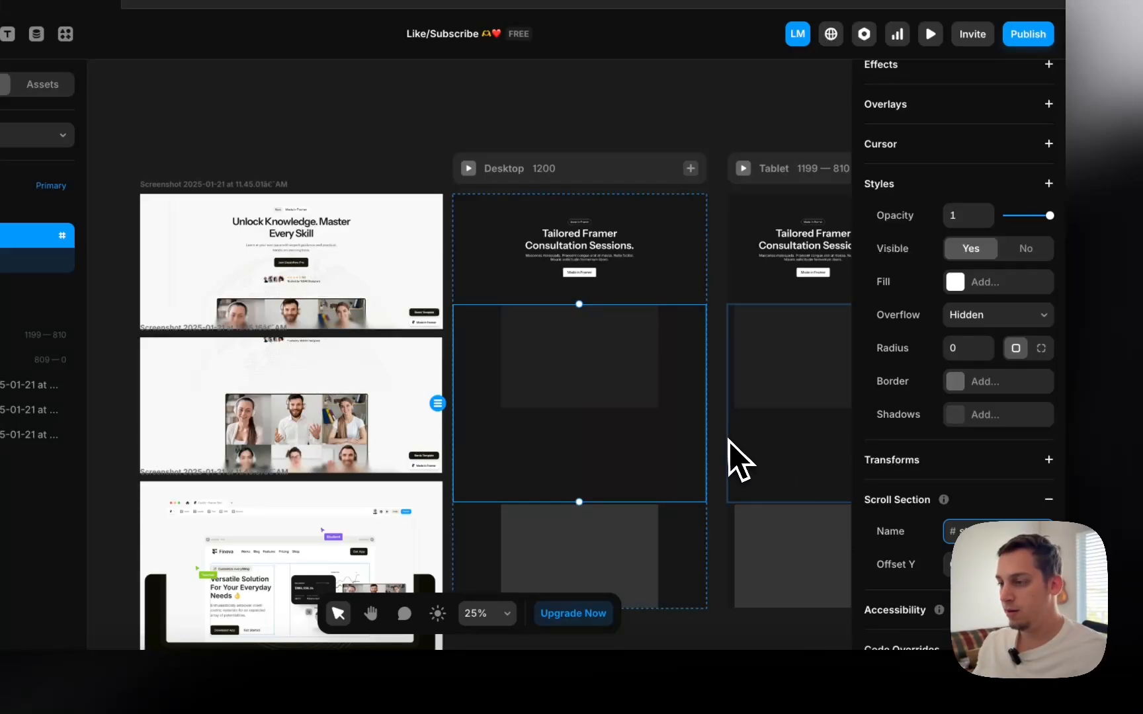
pyautogui.click(726, 439)
# - Set the position type of the upper stack's frame to Sticky and check its scrolling in the Desktop preview
pyautogui.click(627, 367)
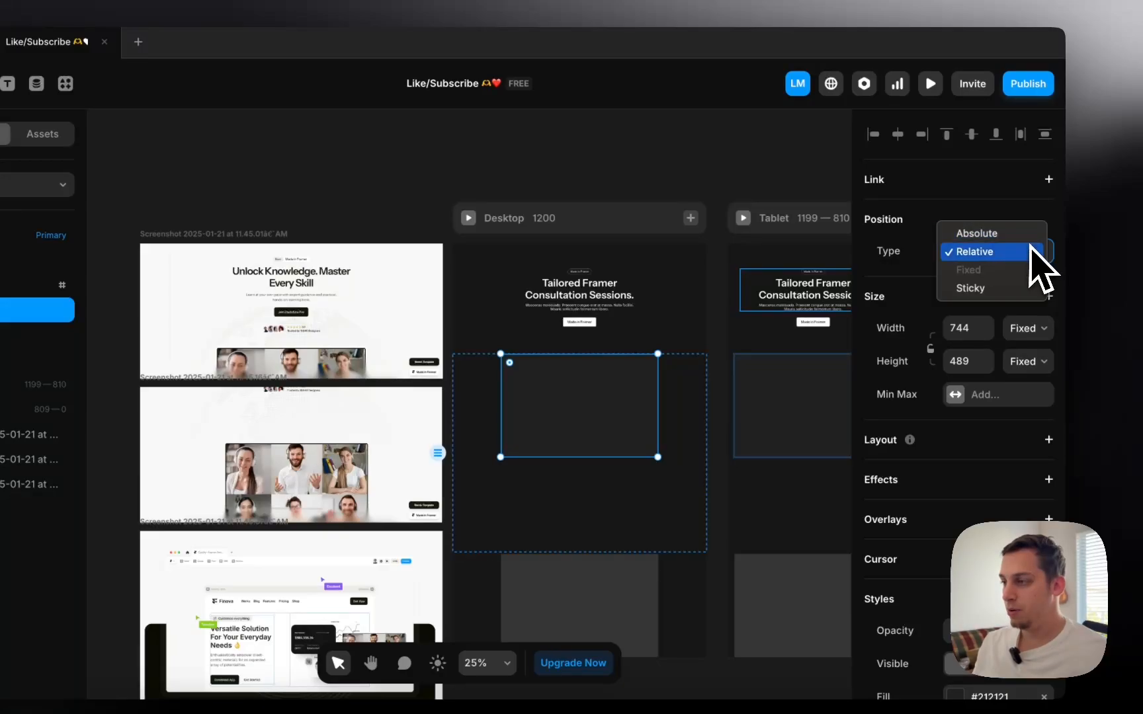
pyautogui.click(971, 289)
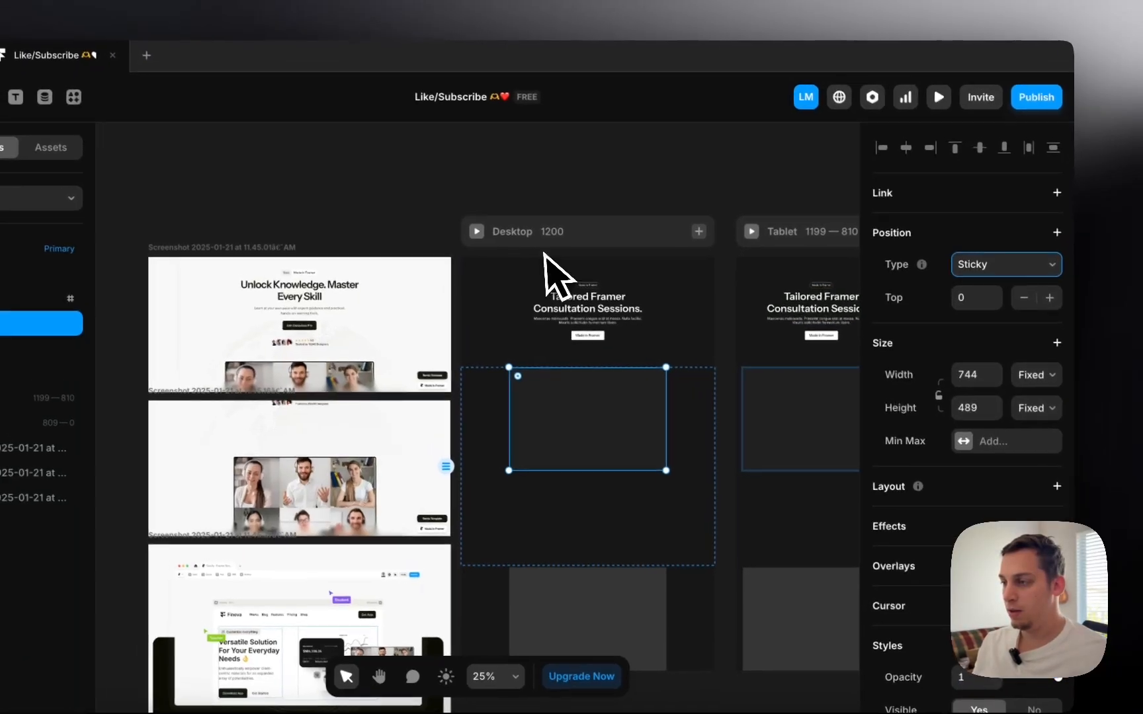
pyautogui.click(470, 218)
pyautogui.scroll(-6, 502, 396)
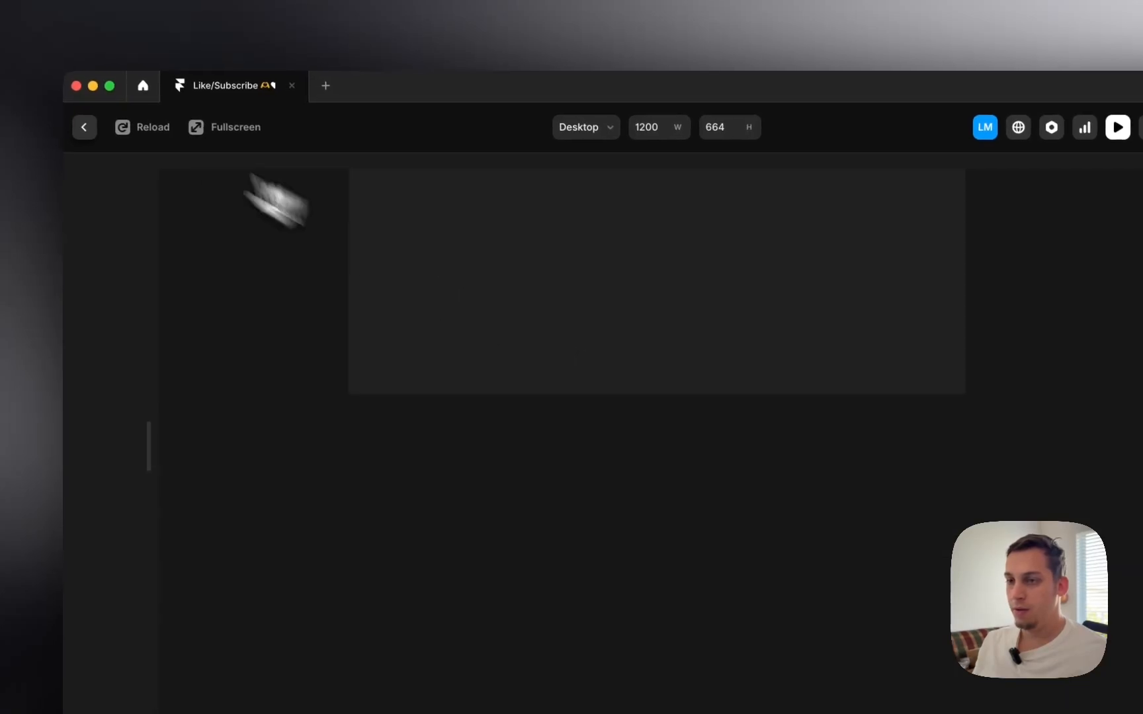
pyautogui.click(79, 124)
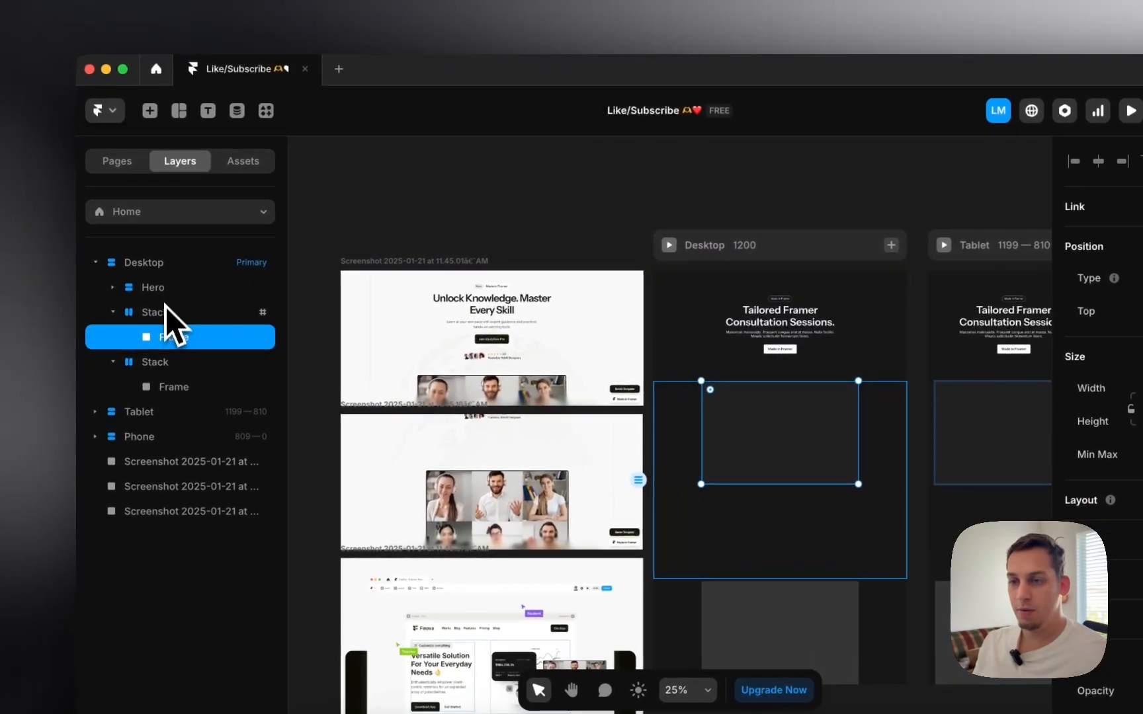
# - Set the upper stack's overflow to Visible and select the Desktop breakpoint
pyautogui.click(174, 315)
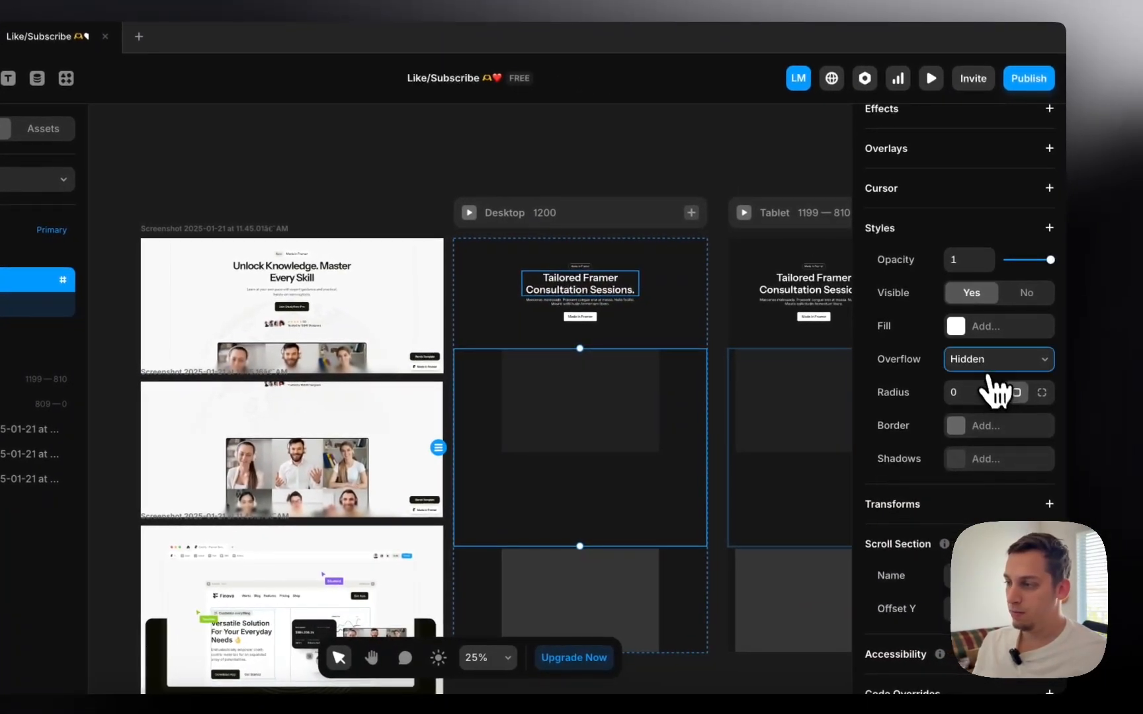
pyautogui.click(983, 365)
pyautogui.click(983, 374)
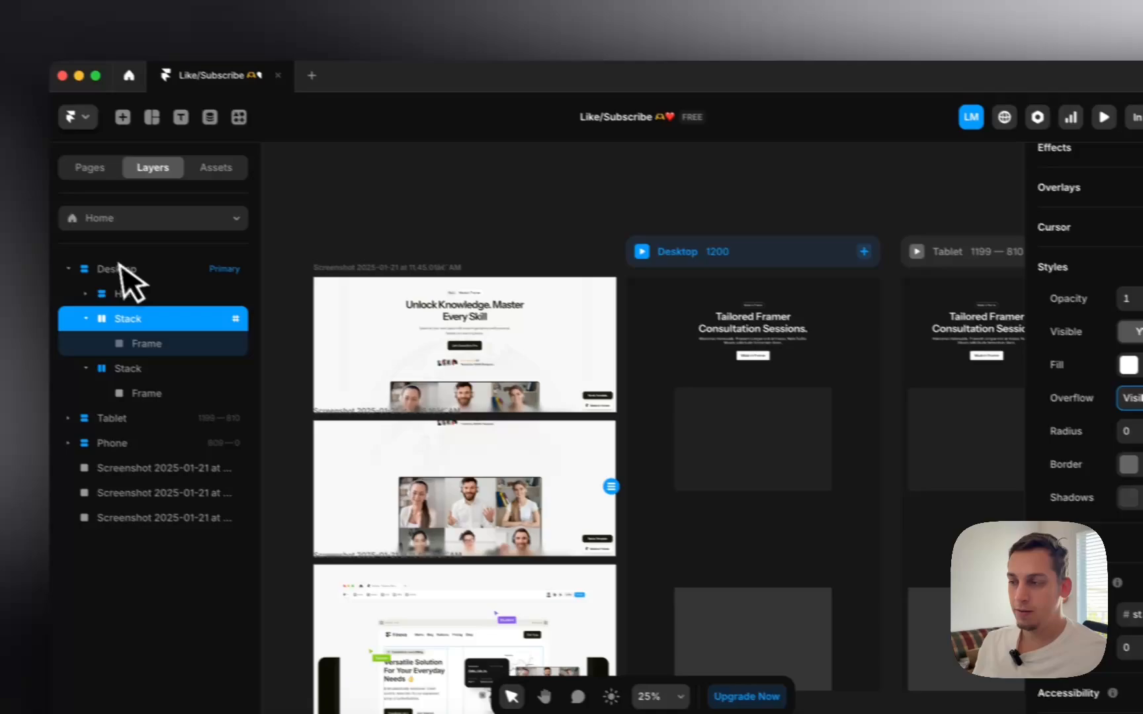
pyautogui.click(121, 266)
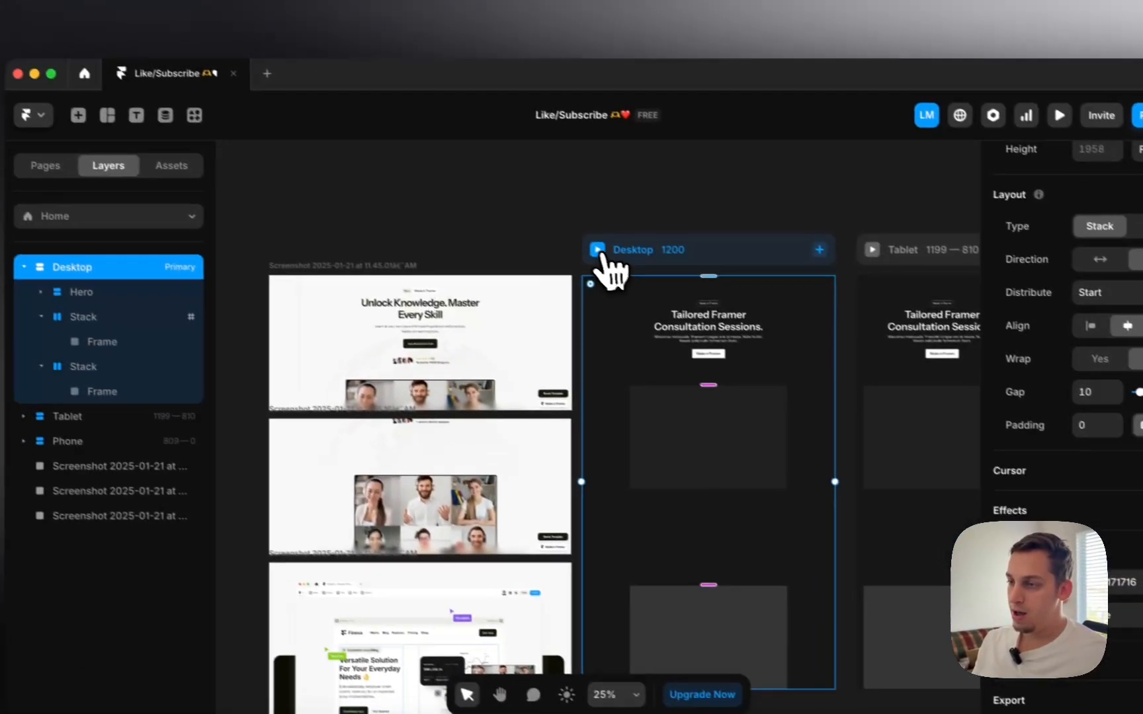
# - Preview the Desktop page and scroll through both frames to check the sticky behaviour
pyautogui.click(468, 185)
pyautogui.scroll(-5, 637, 381)
pyautogui.scroll(-2, 637, 382)
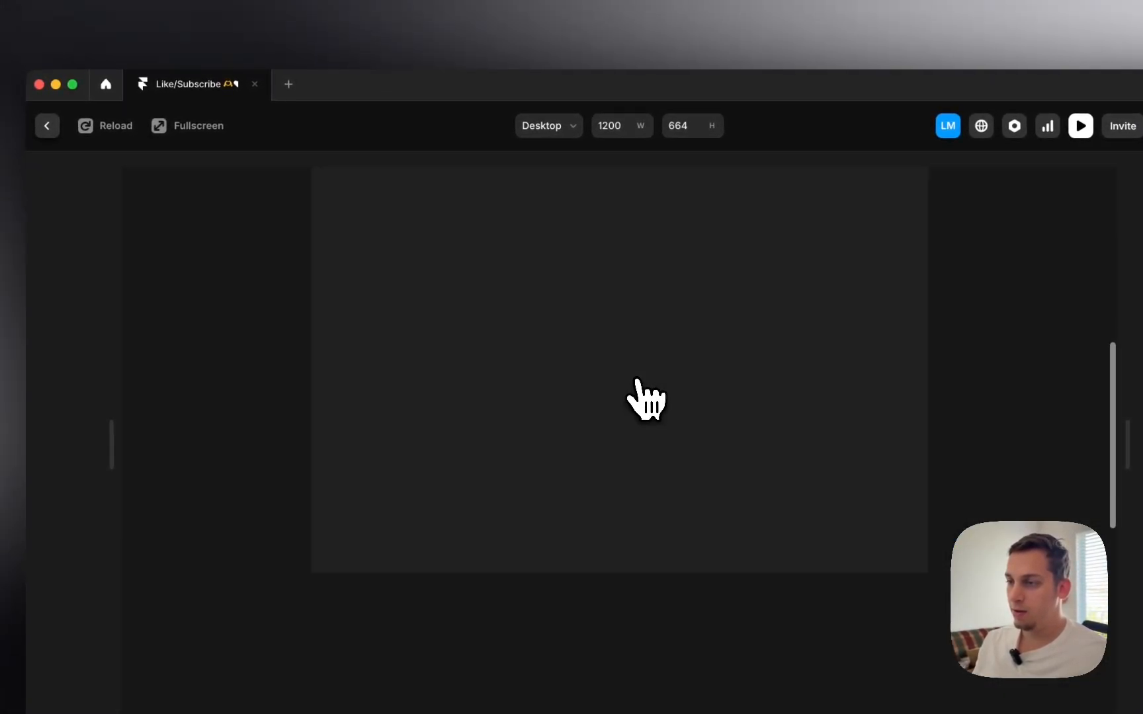
pyautogui.scroll(-8, 645, 400)
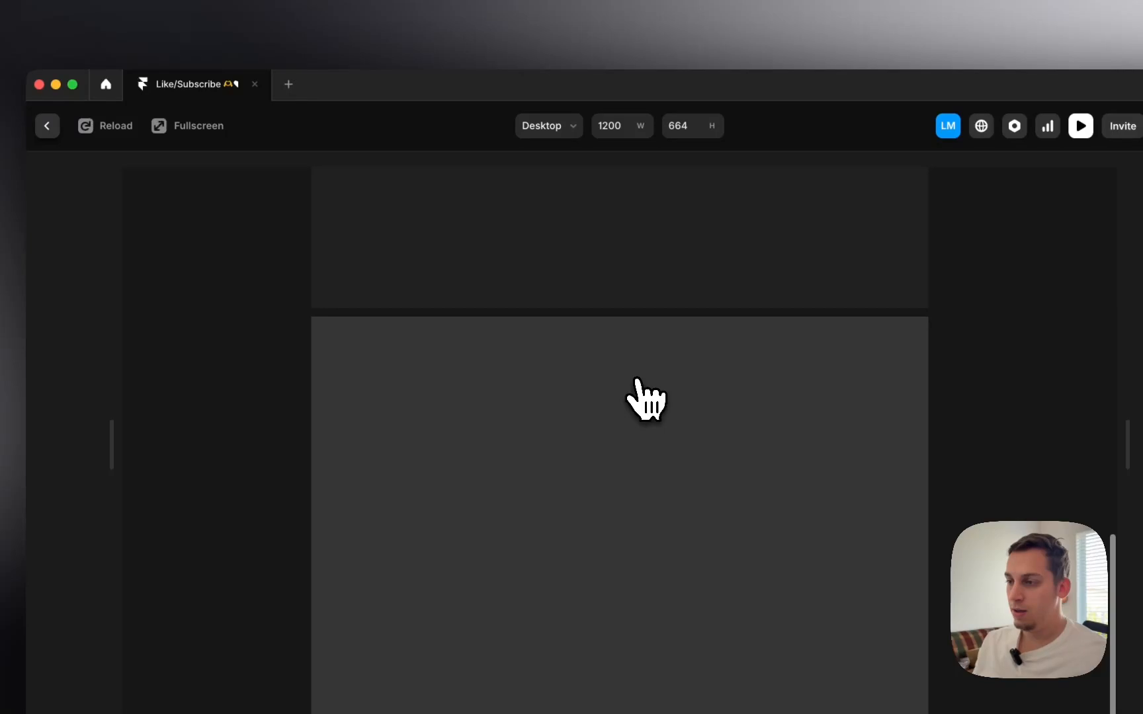
# - Return to the canvas and set the Z Index of the upper stack's sticky frame to 2
pyautogui.click(96, 133)
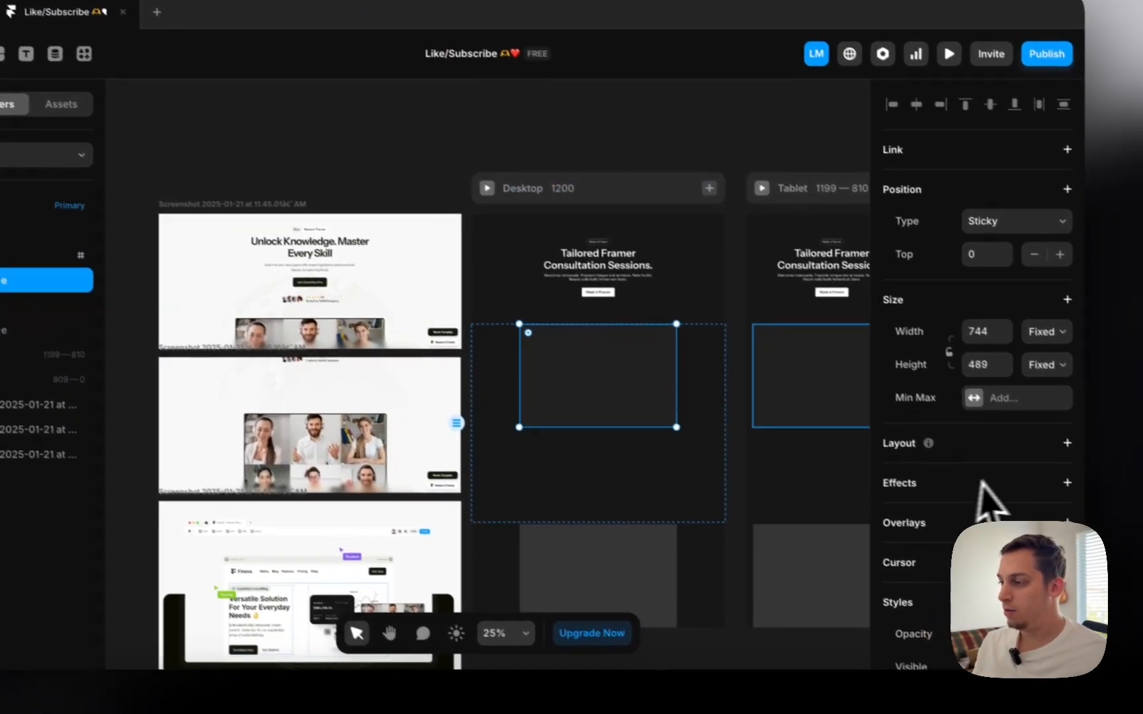
pyautogui.scroll(-3, 1041, 360)
pyautogui.click(1048, 404)
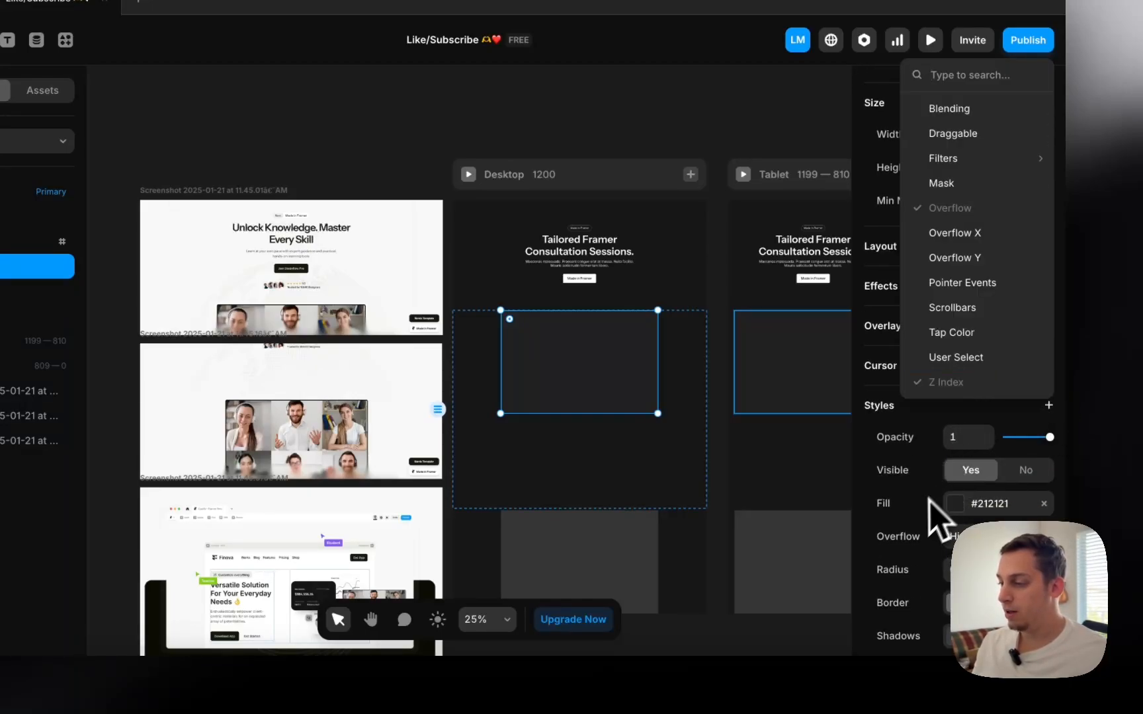
pyautogui.click(901, 537)
pyautogui.scroll(-3, 959, 361)
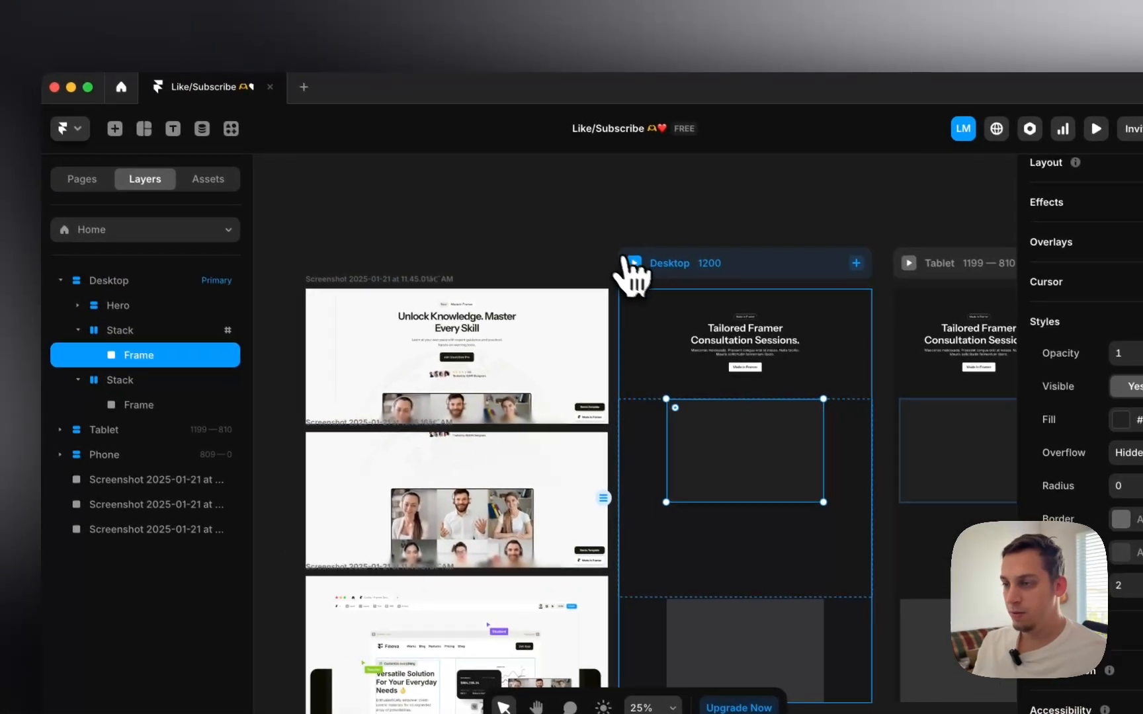
# - Preview the Desktop page and scroll back and forth to check how the two frames overlap
pyautogui.click(469, 174)
pyautogui.scroll(-5, 671, 382)
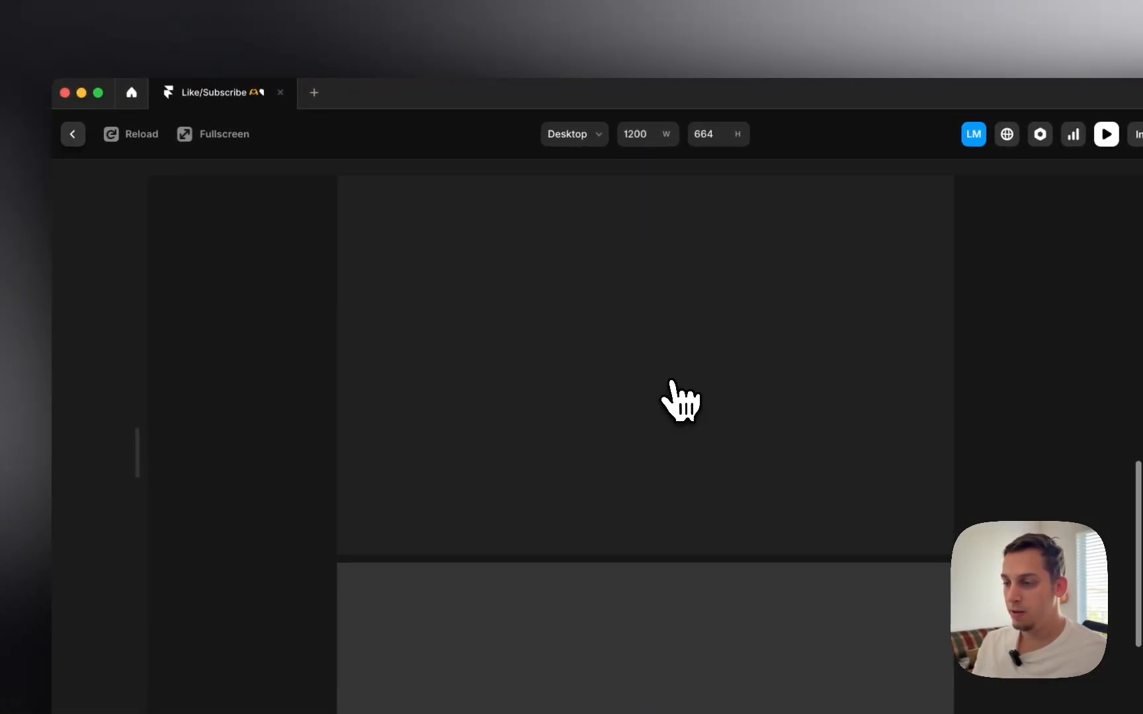
pyautogui.scroll(5, 573, 342)
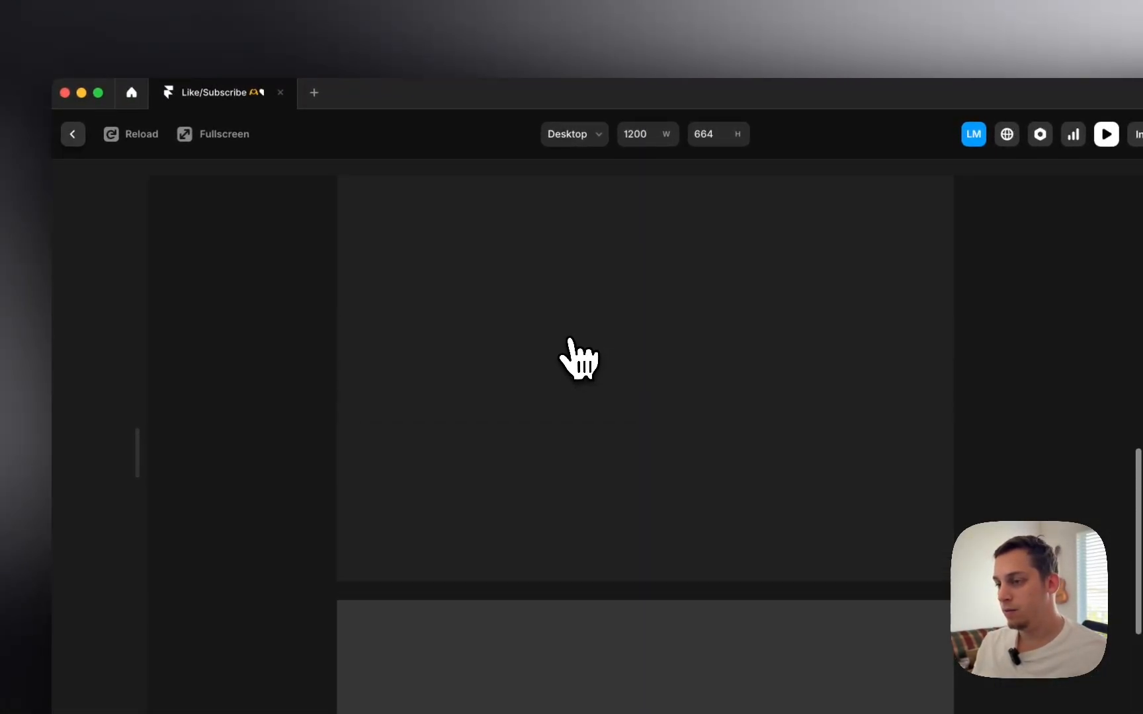
pyautogui.scroll(-6, 574, 341)
pyautogui.click(93, 134)
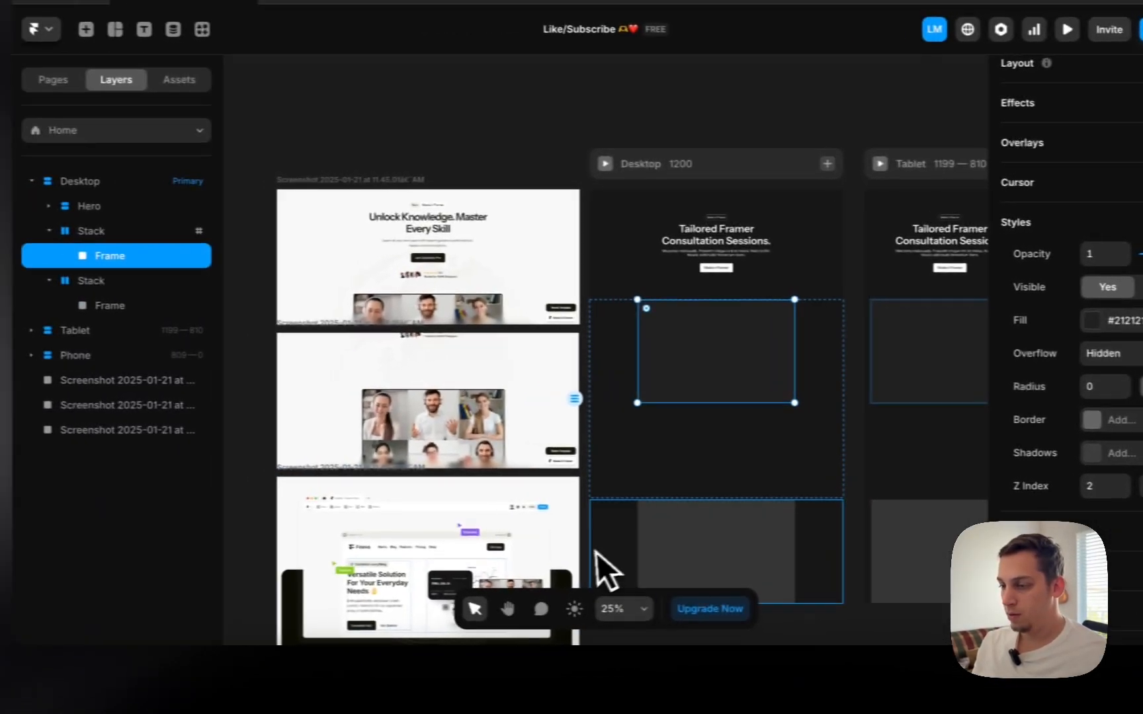
# - Add a Z Index style to the lower stack that holds the lighter frame
pyautogui.click(471, 551)
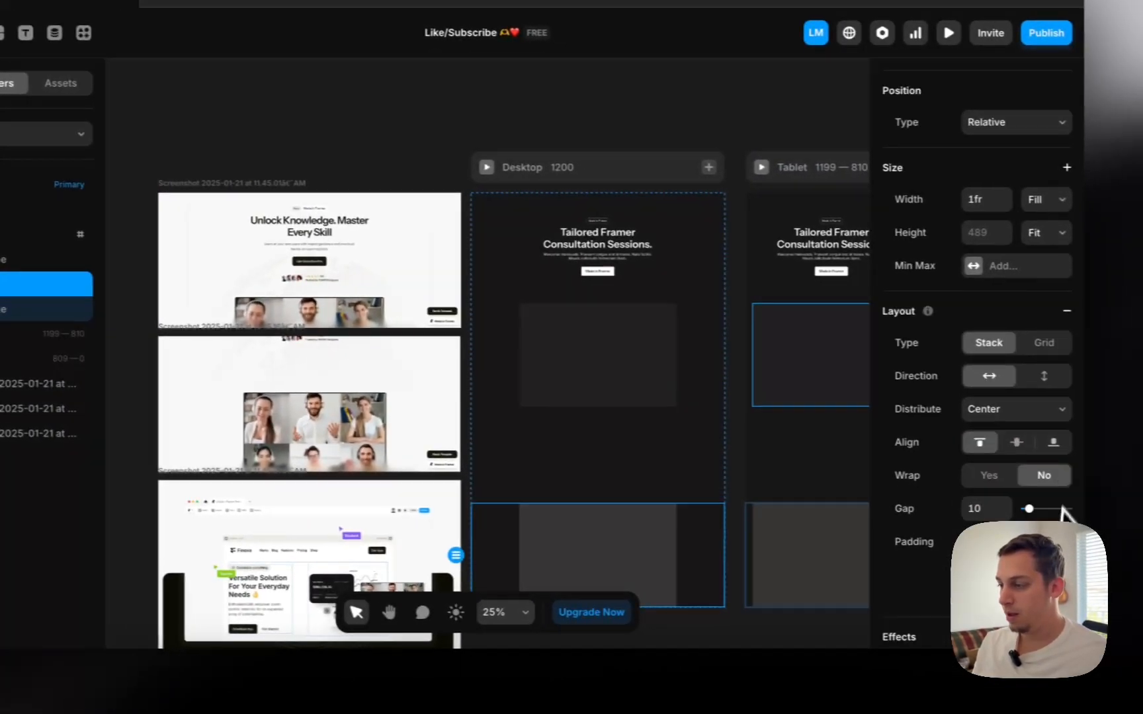
pyautogui.scroll(-7, 1062, 508)
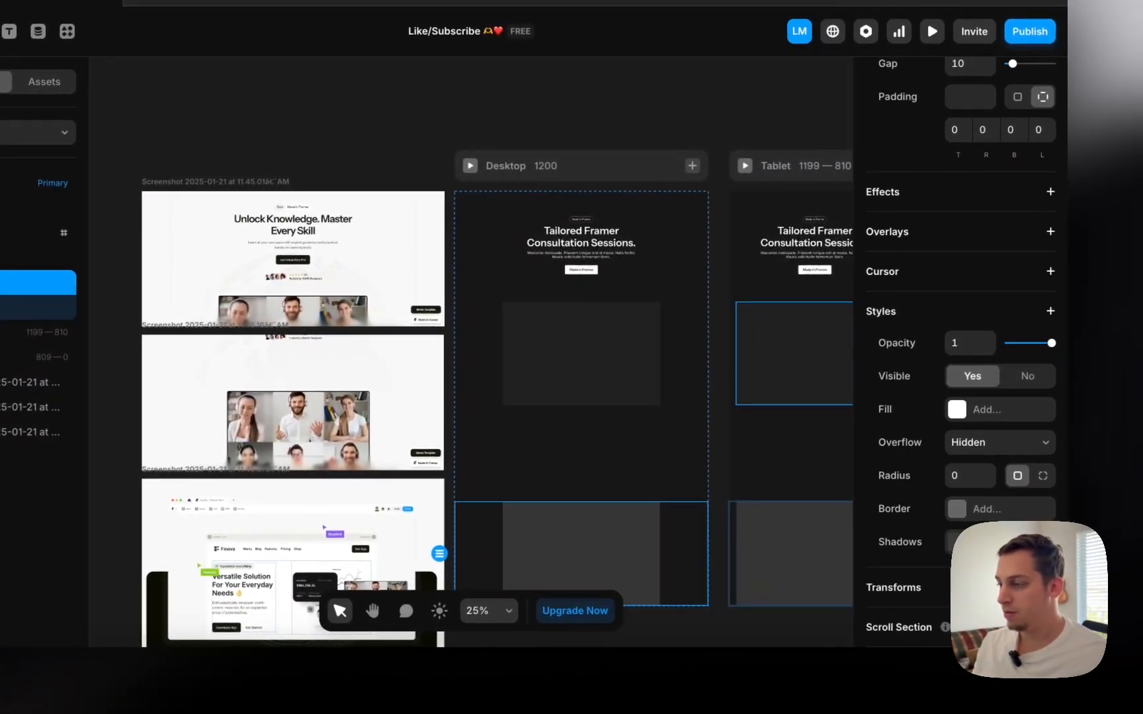
pyautogui.click(1049, 311)
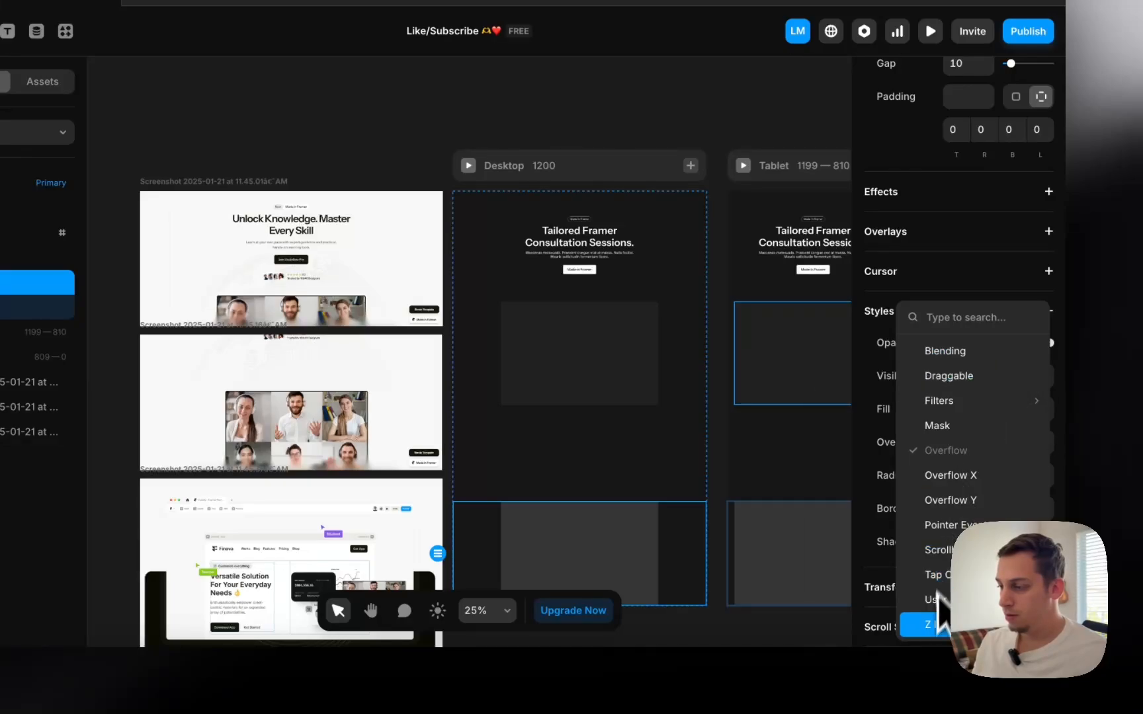
pyautogui.click(939, 622)
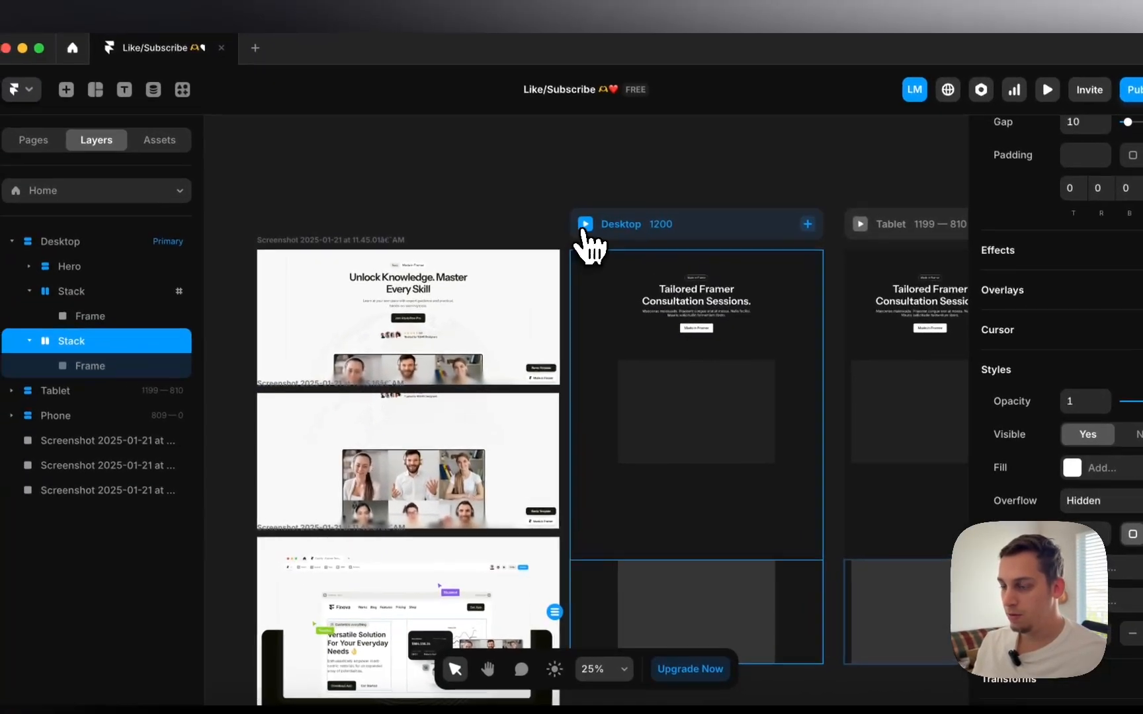
# - Scroll the Desktop preview repeatedly past both frames to test the sticky effect with the lower stack's Z Index
pyautogui.click(469, 166)
pyautogui.scroll(-5, 549, 448)
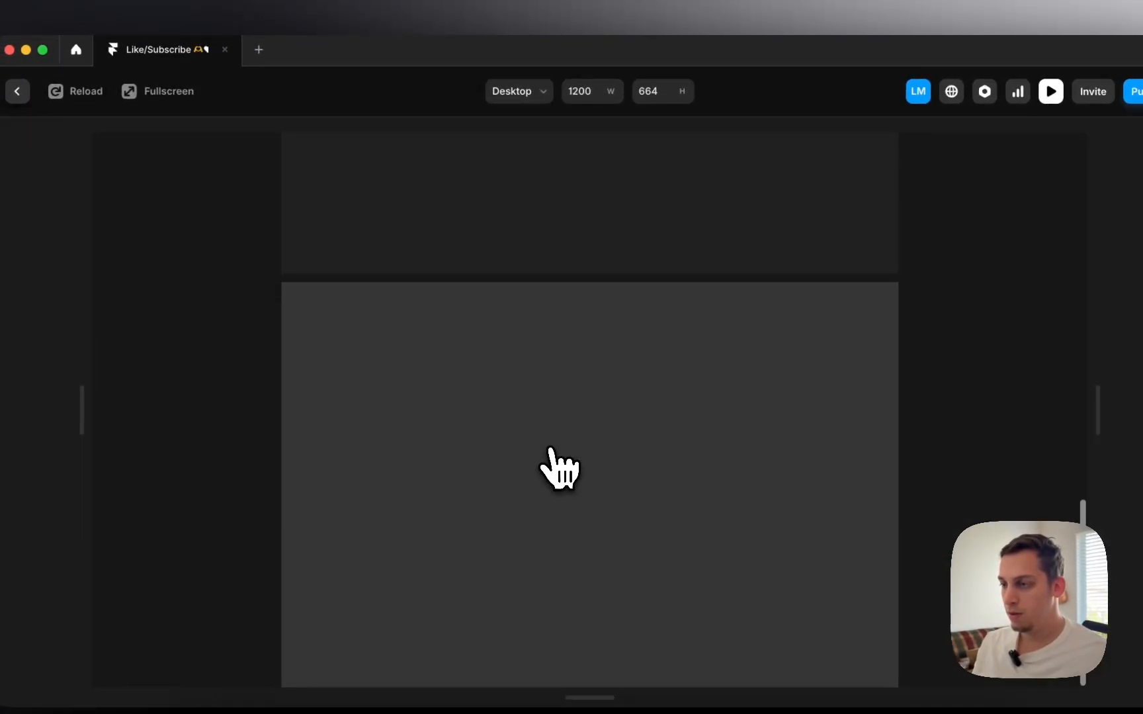
pyautogui.scroll(3, 549, 449)
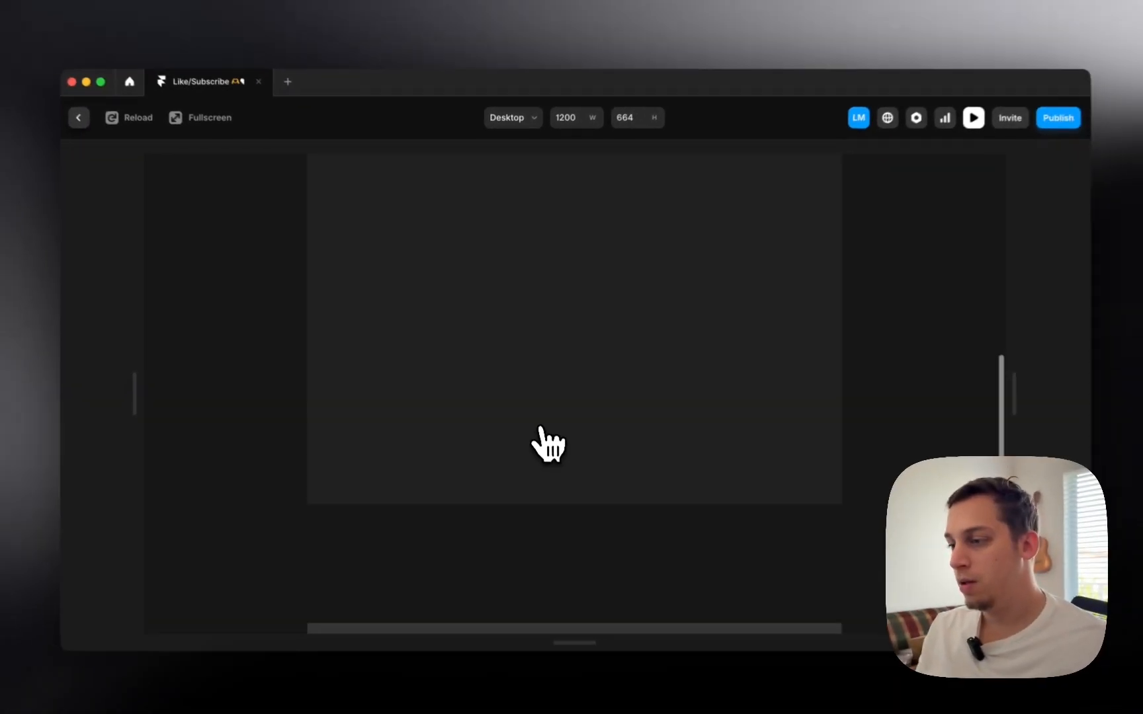
pyautogui.scroll(-5, 549, 445)
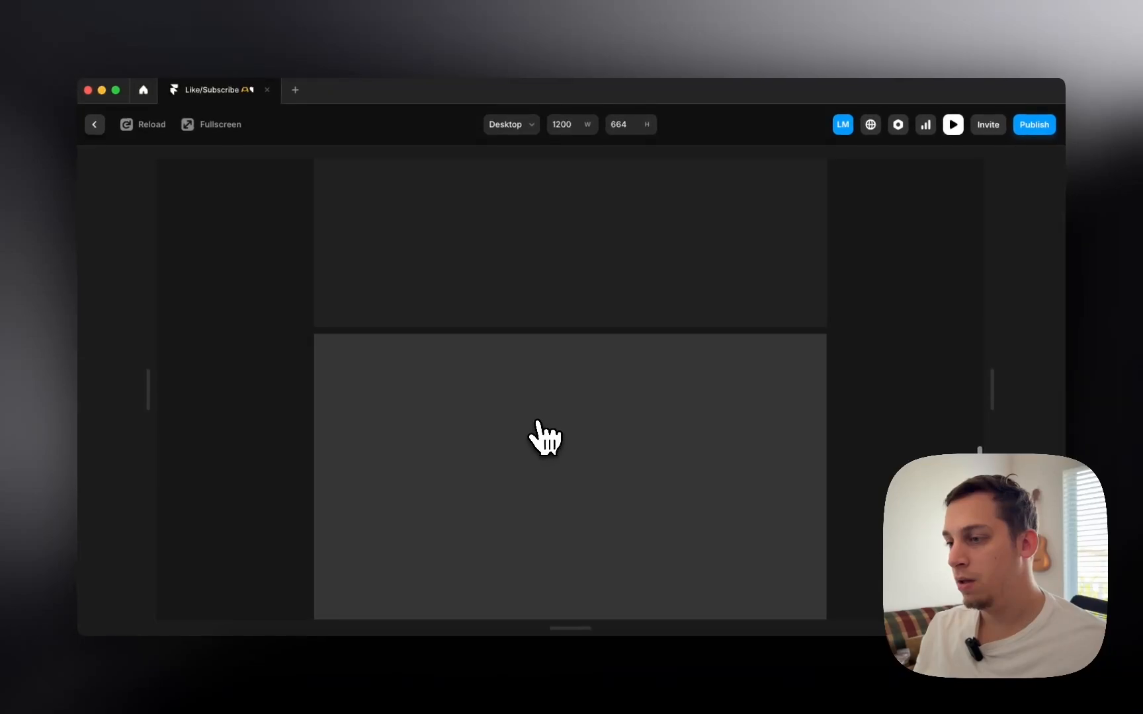
pyautogui.scroll(5, 549, 445)
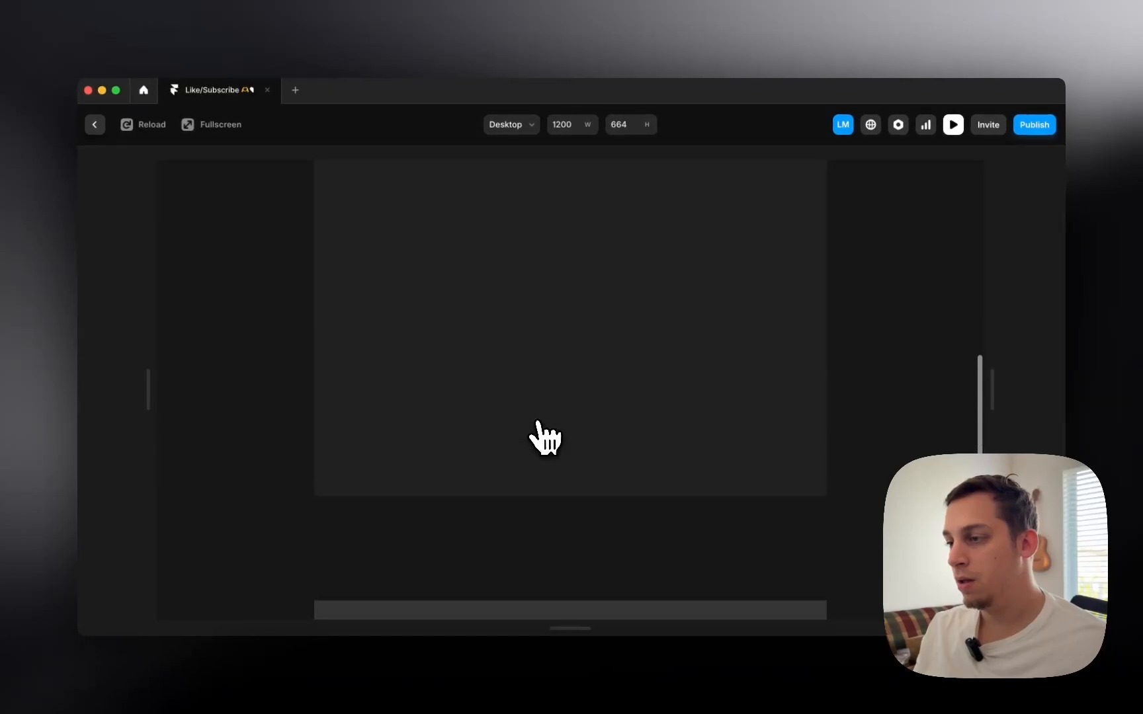
pyautogui.scroll(-5, 545, 437)
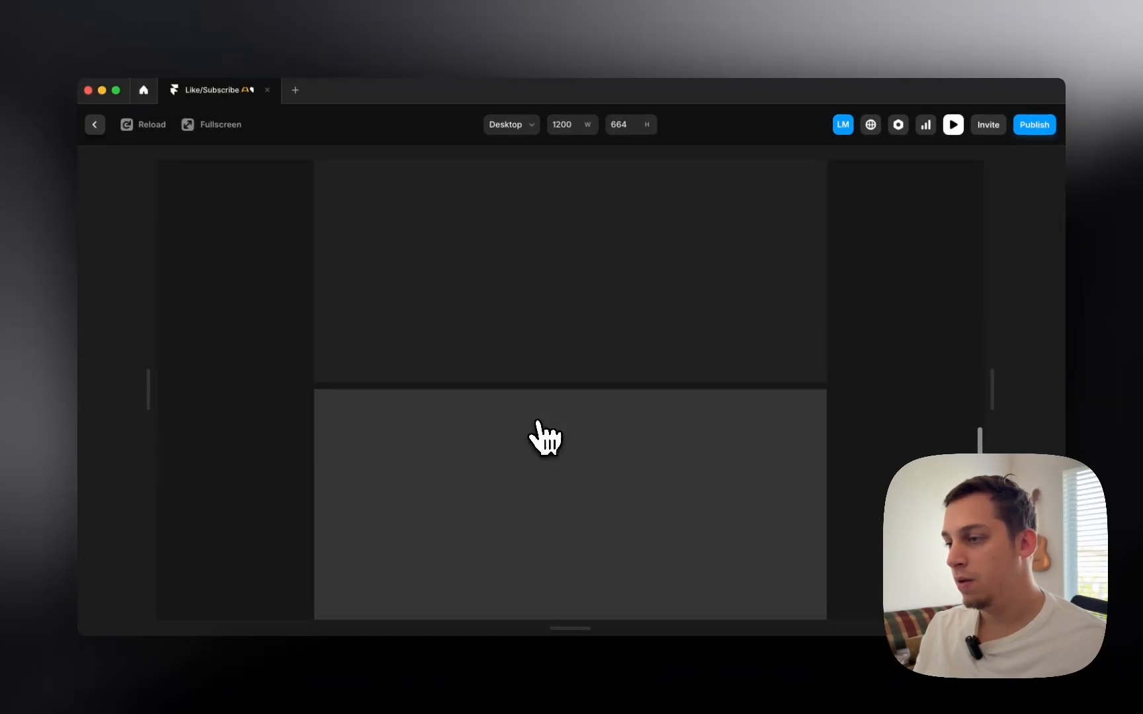
pyautogui.scroll(4, 546, 436)
pyautogui.click(94, 124)
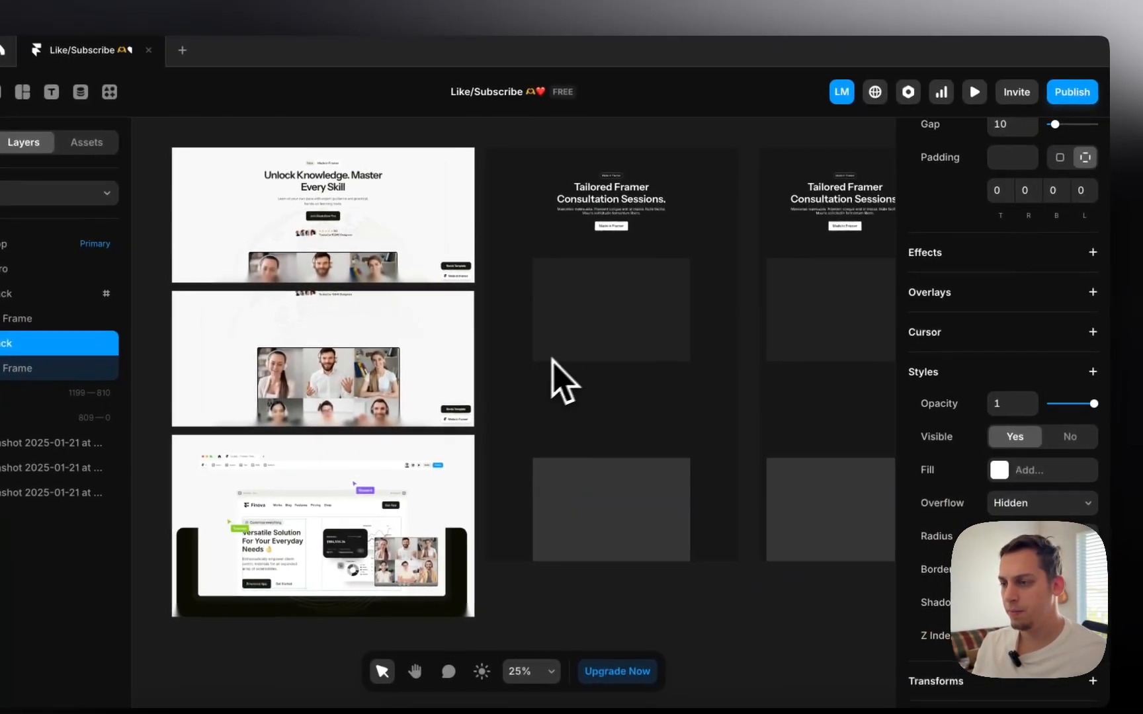
# - Inspect the style settings of the dark frame and its stack, and scroll through the Desktop preview again
pyautogui.click(576, 350)
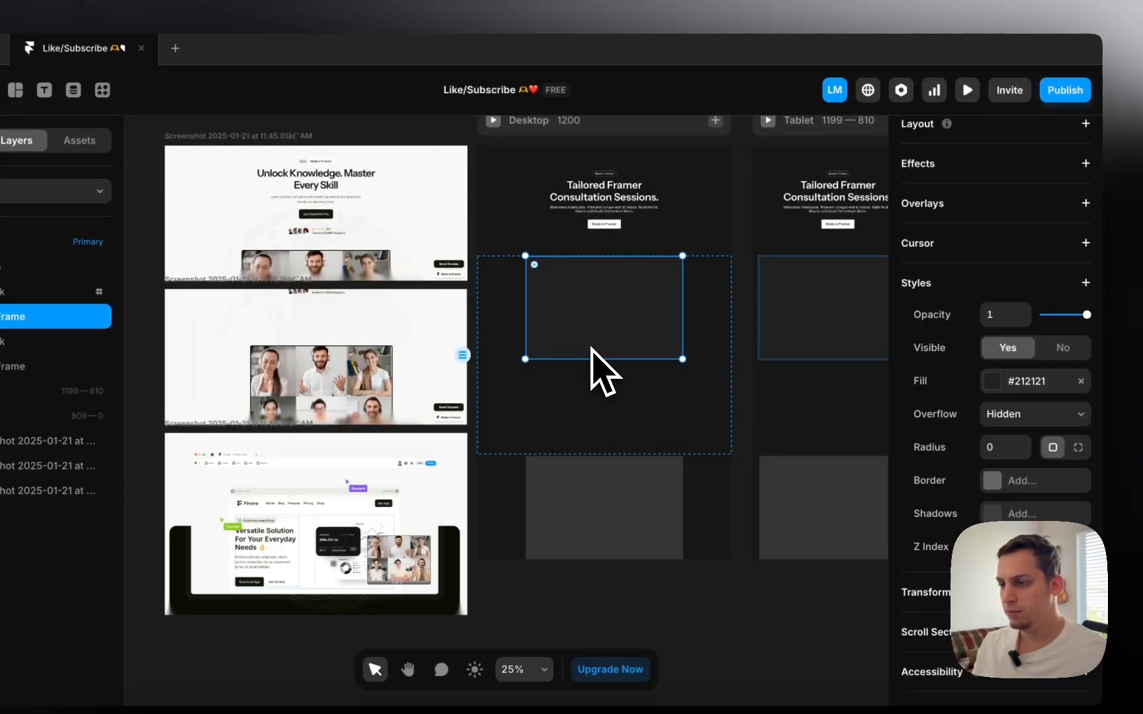
pyautogui.scroll(-3, 582, 360)
pyautogui.click(544, 349)
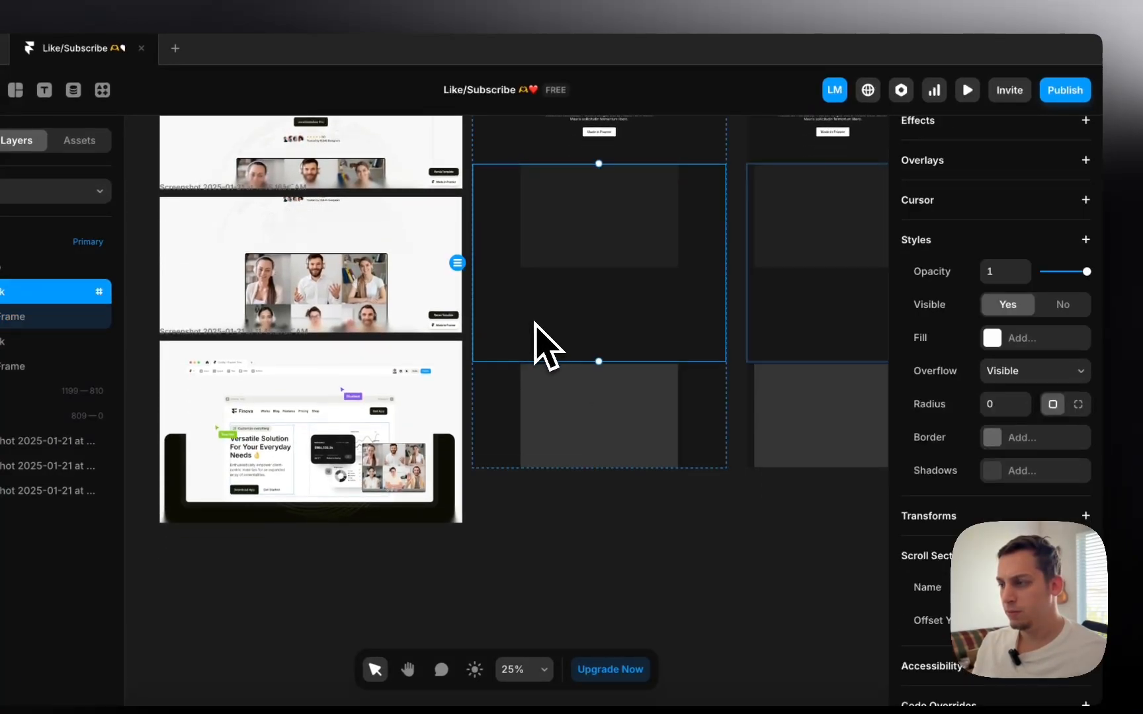
pyautogui.scroll(5, 713, 361)
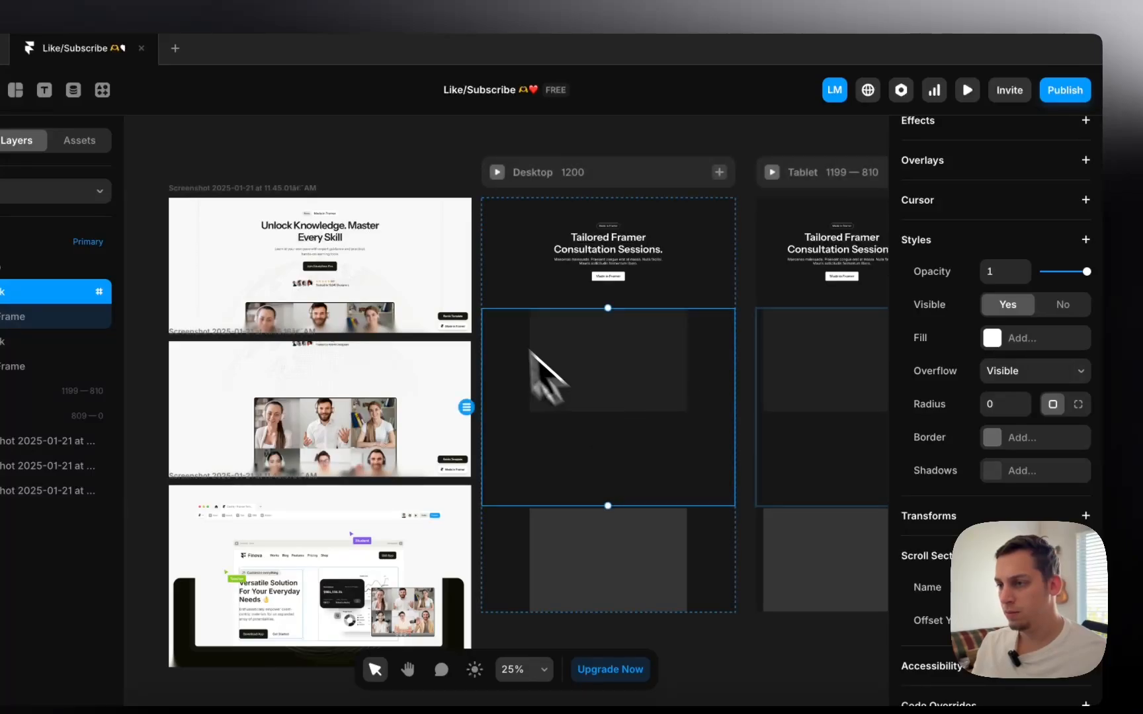
pyautogui.click(501, 179)
pyautogui.scroll(-10, 532, 413)
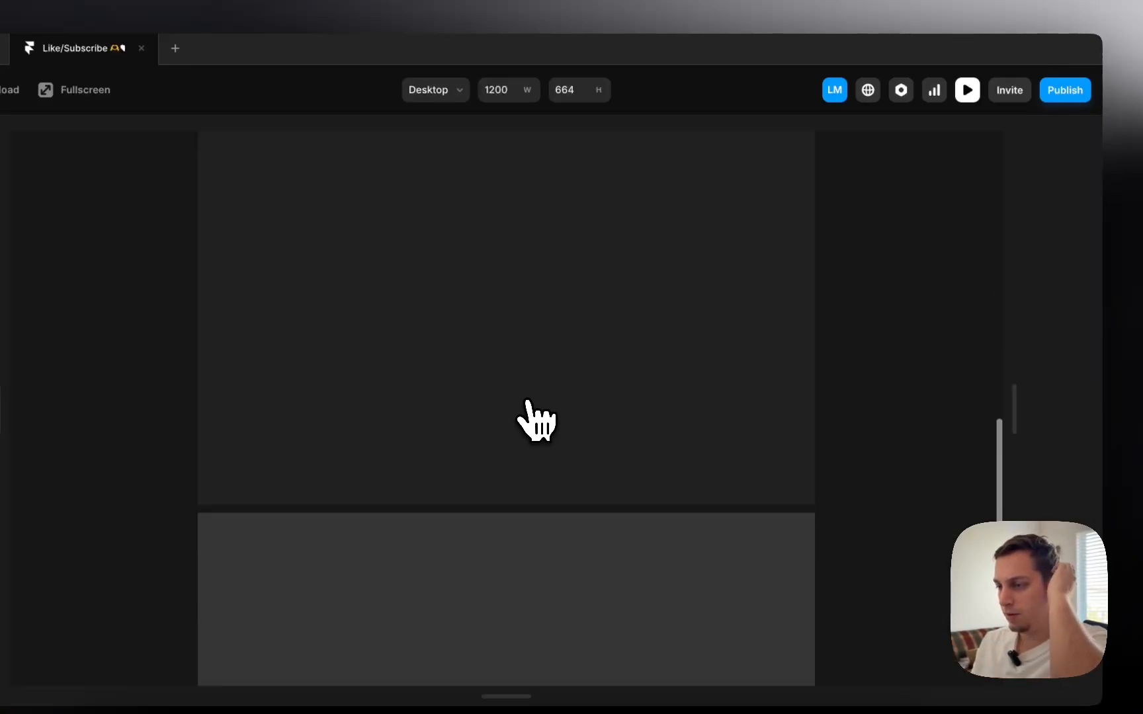
pyautogui.scroll(-2, 528, 402)
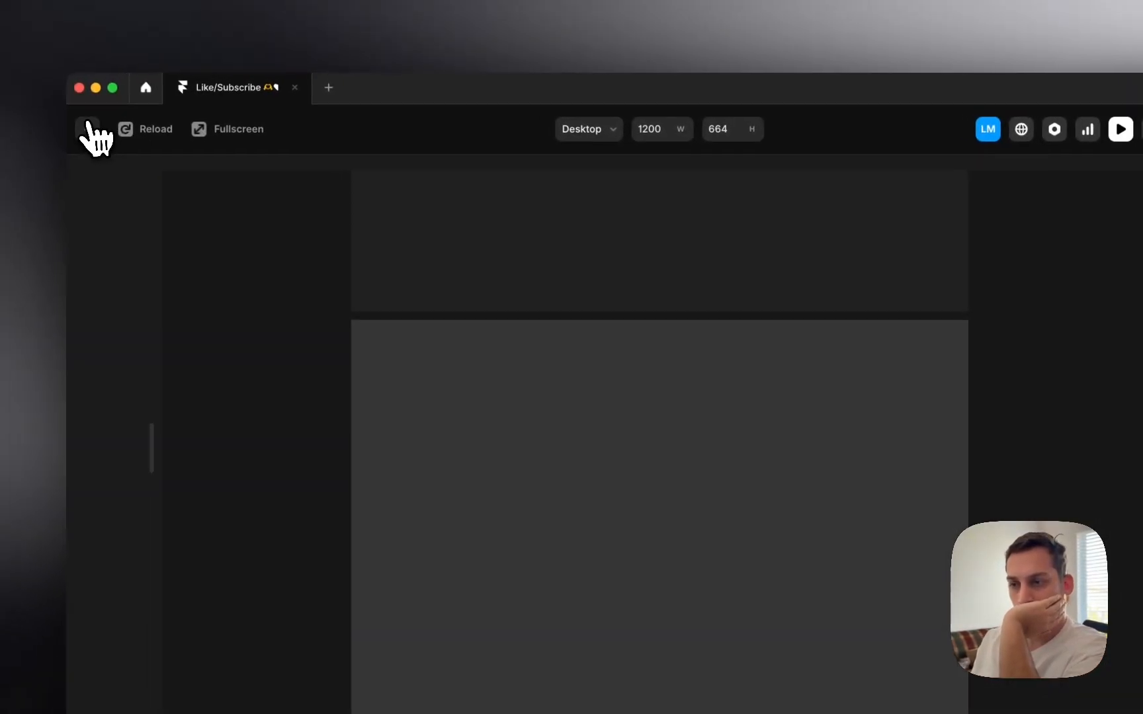
pyautogui.click(90, 126)
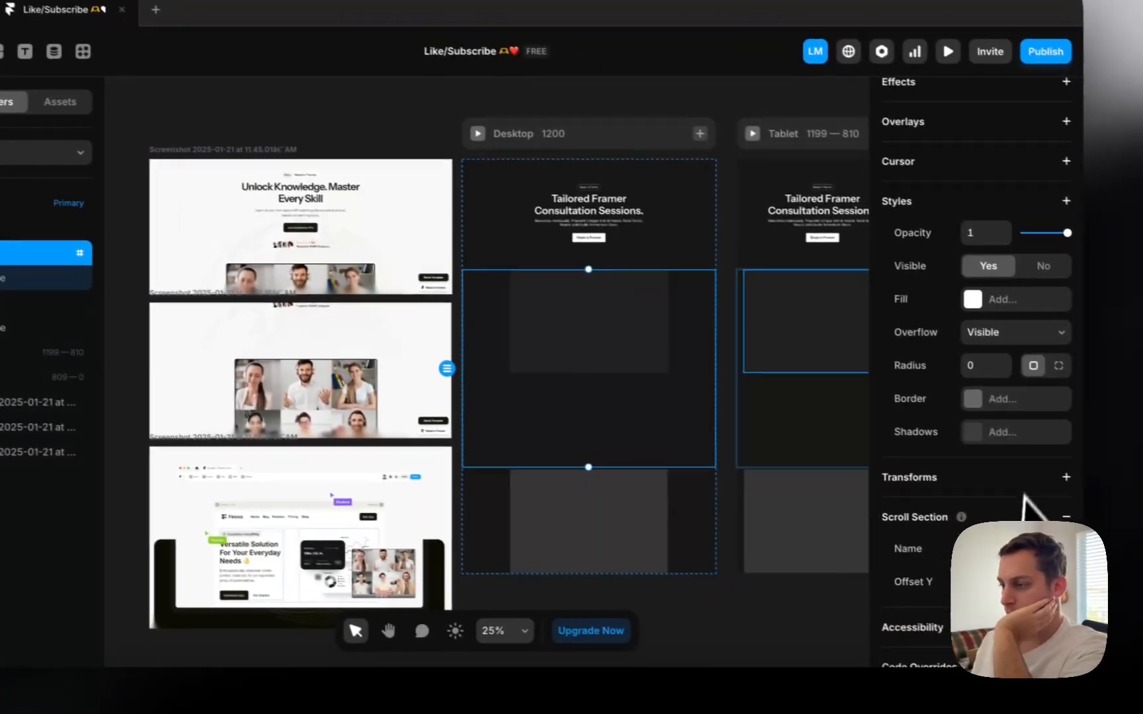
# - Review the upper stack's layout settings and its frame's styles, and recheck the scrolling from the hero in the Desktop preview
pyautogui.scroll(10, 1061, 374)
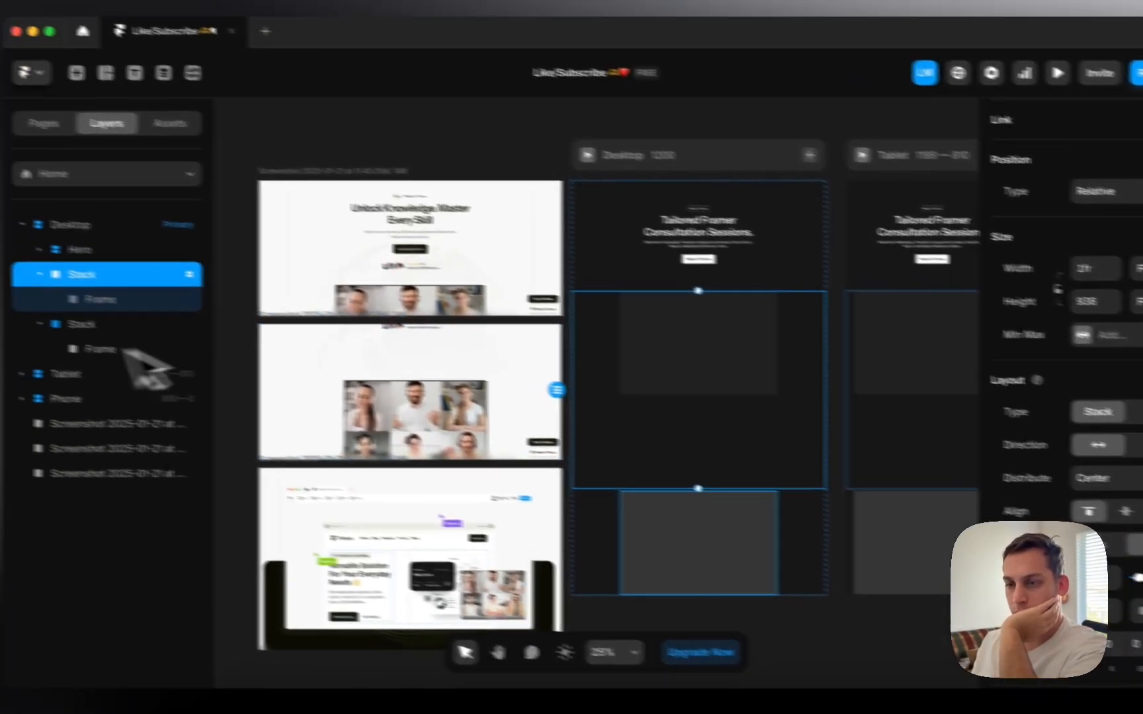
pyautogui.click(7, 273)
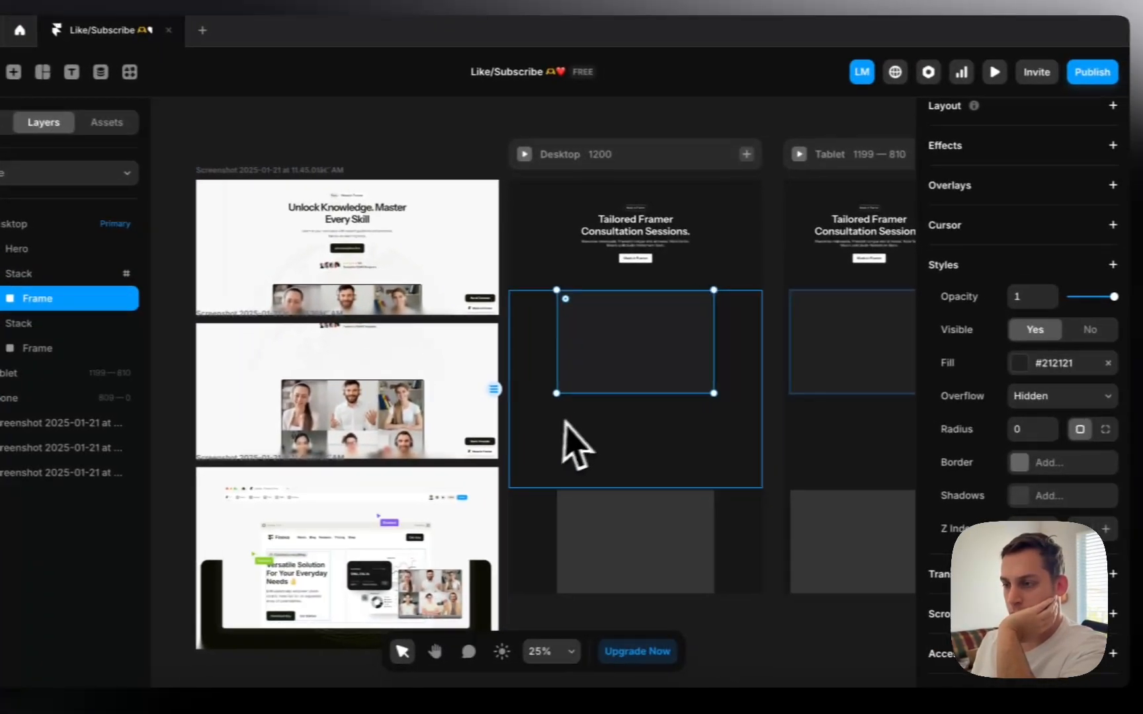
pyautogui.click(559, 438)
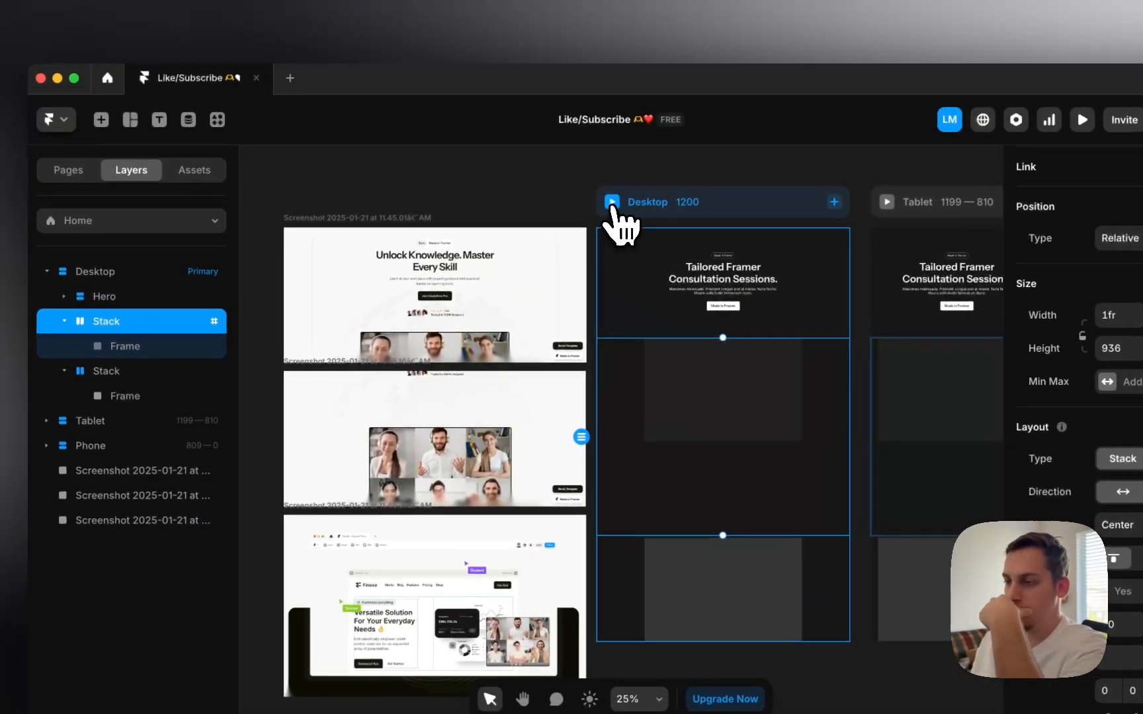
pyautogui.click(460, 156)
pyautogui.scroll(-5, 664, 383)
pyautogui.scroll(3, 665, 386)
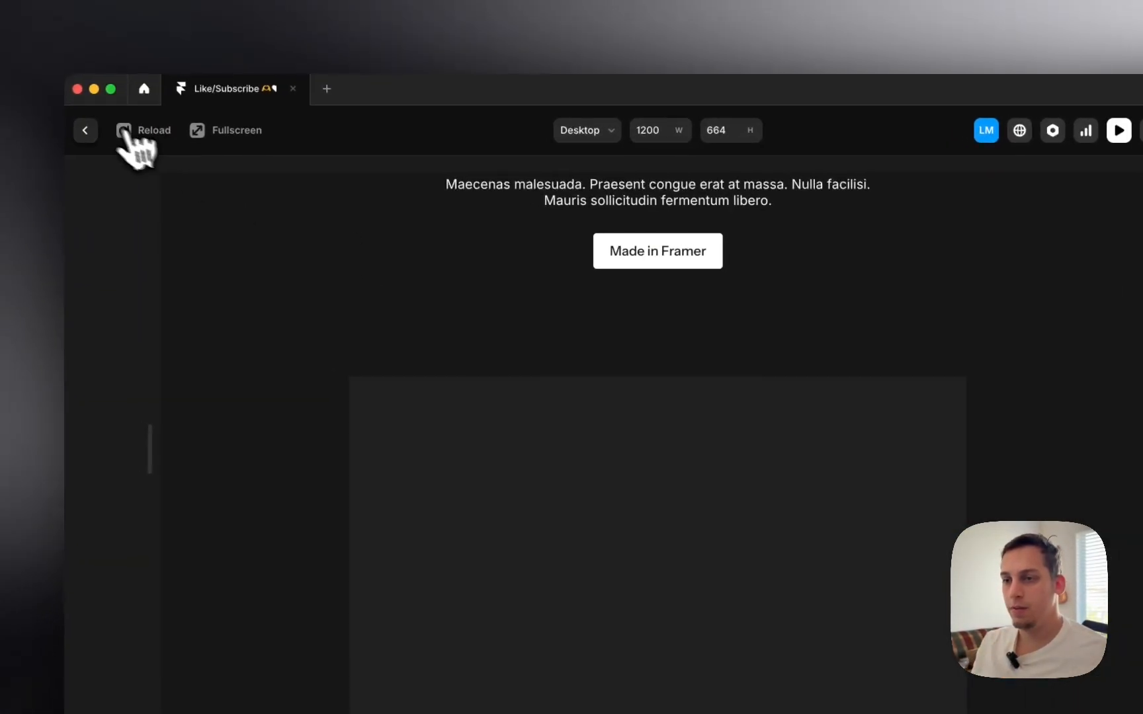
pyautogui.click(88, 130)
# - Set the sticky frame's top offset to 40 and check where it sticks in the Desktop preview
pyautogui.click(731, 365)
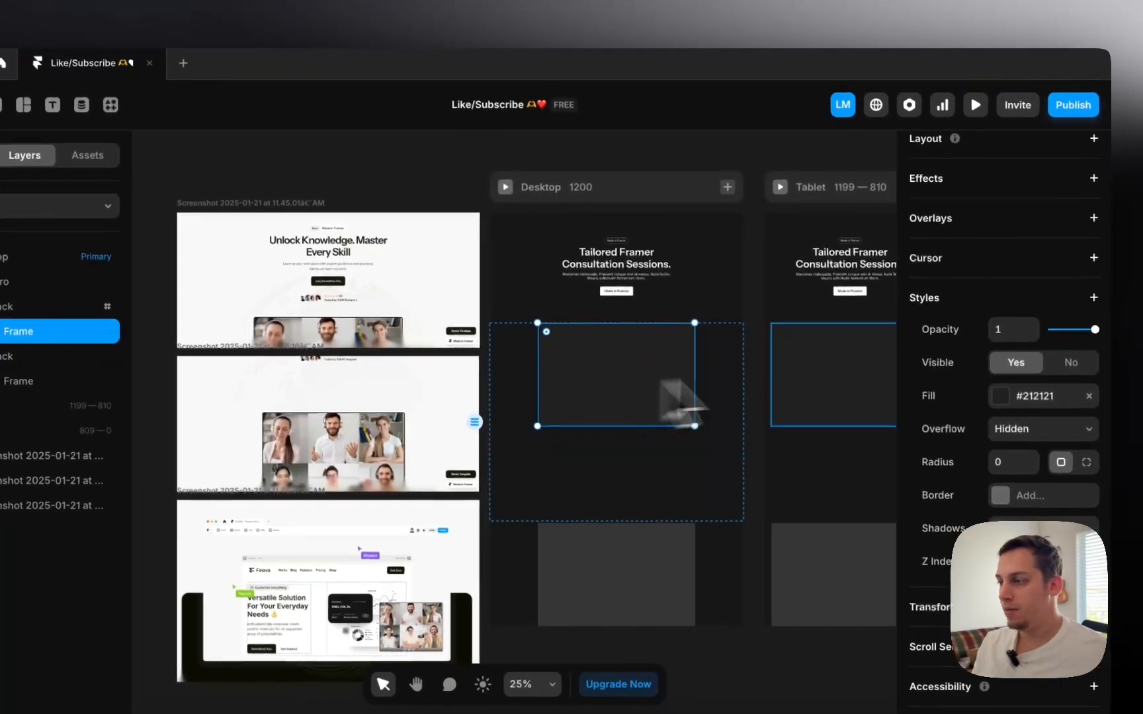
pyautogui.scroll(5, 1071, 265)
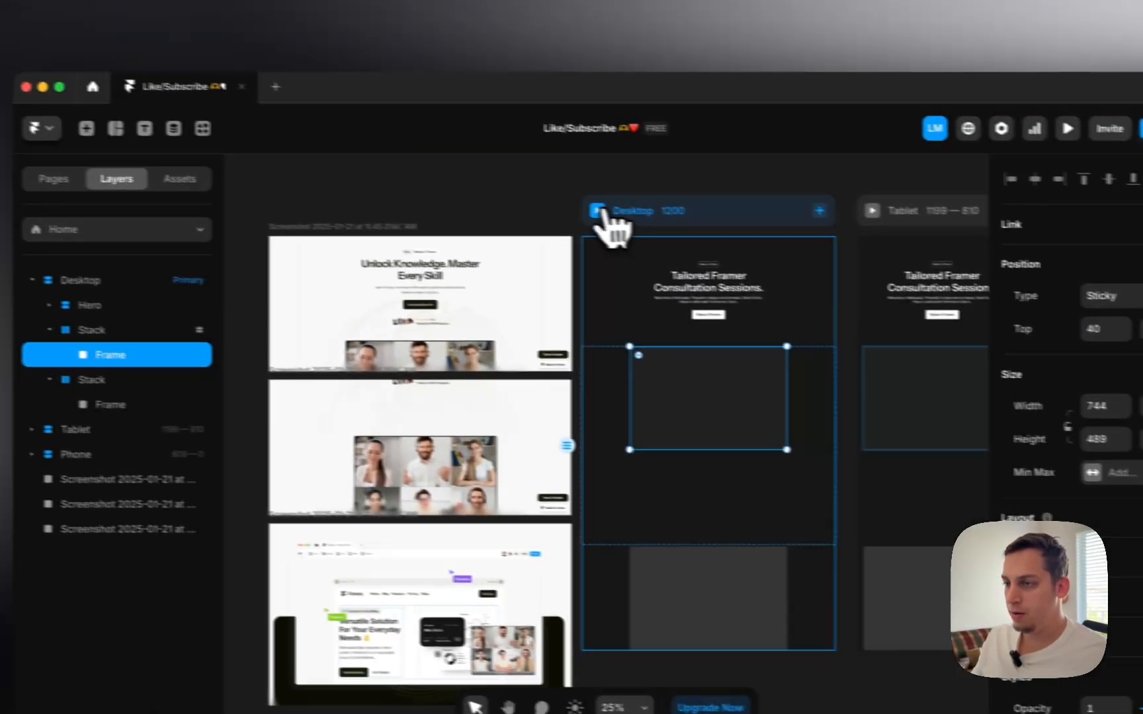
pyautogui.click(477, 195)
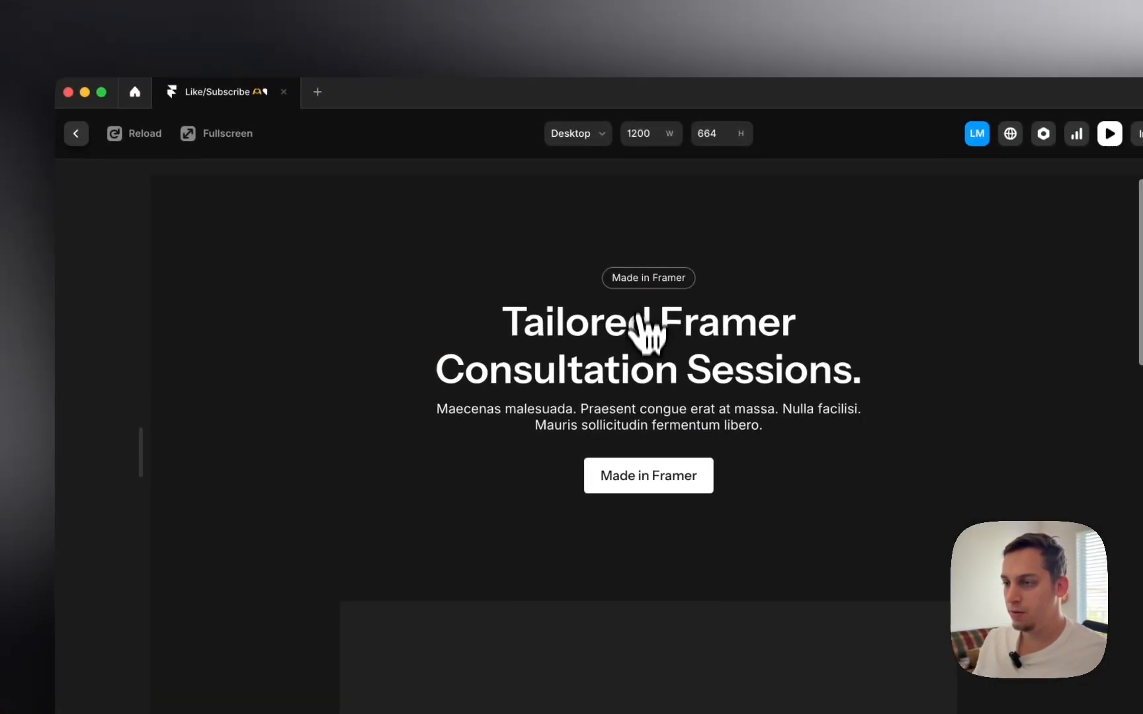
pyautogui.scroll(-8, 641, 337)
pyautogui.scroll(-1, 640, 334)
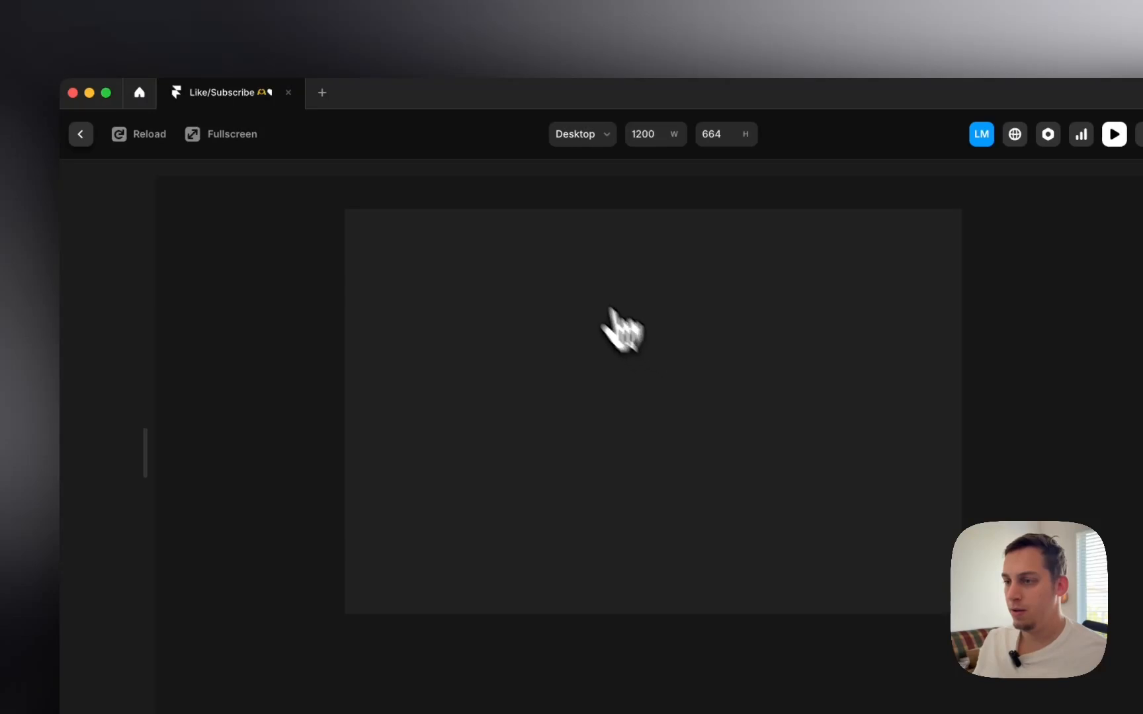
pyautogui.scroll(9, 549, 288)
pyautogui.click(81, 134)
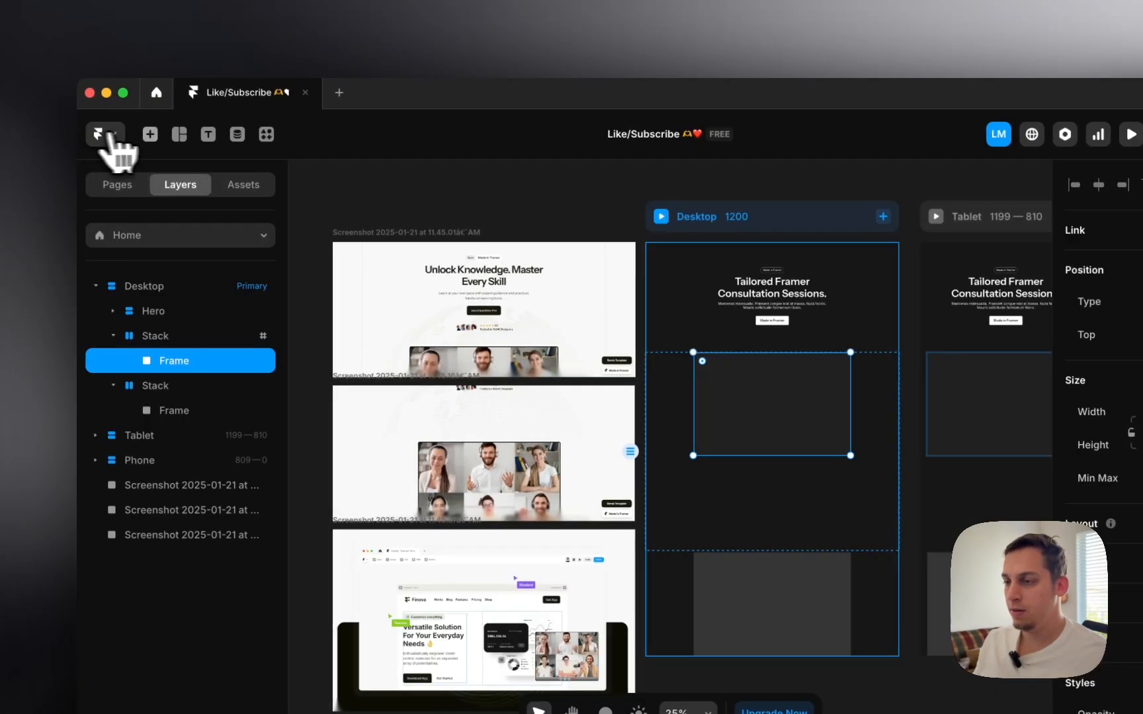
# - Add a Scroll Transform effect to the sticky frame in the upper stack
pyautogui.click(678, 437)
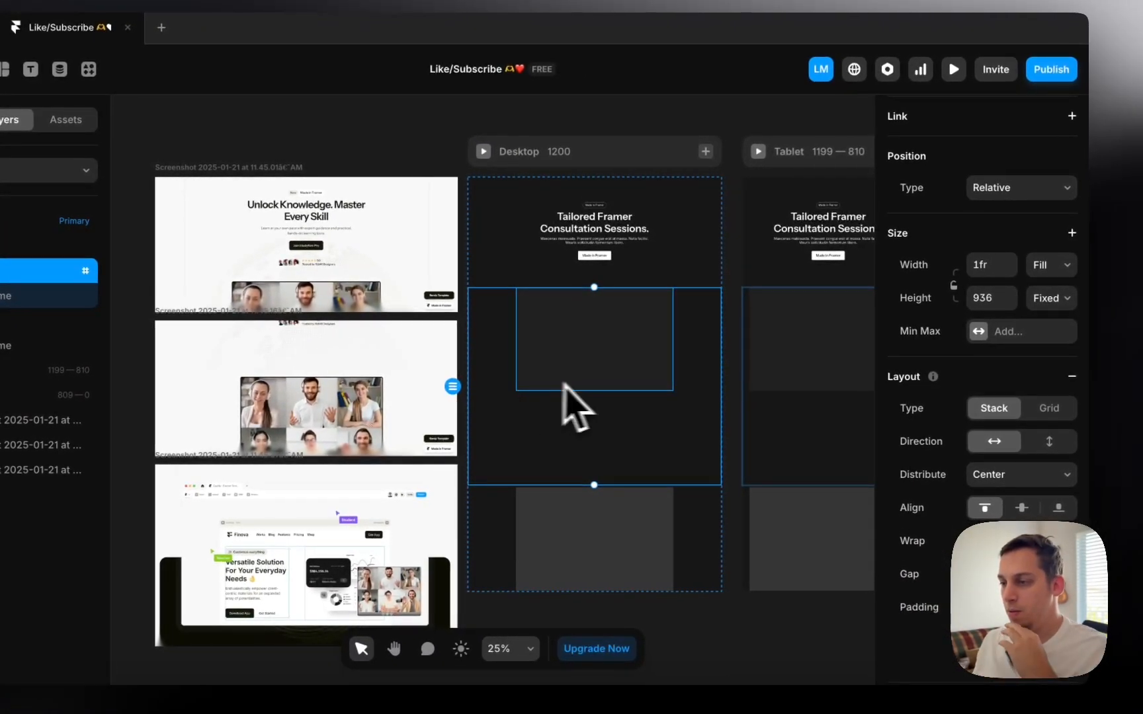
pyautogui.click(645, 379)
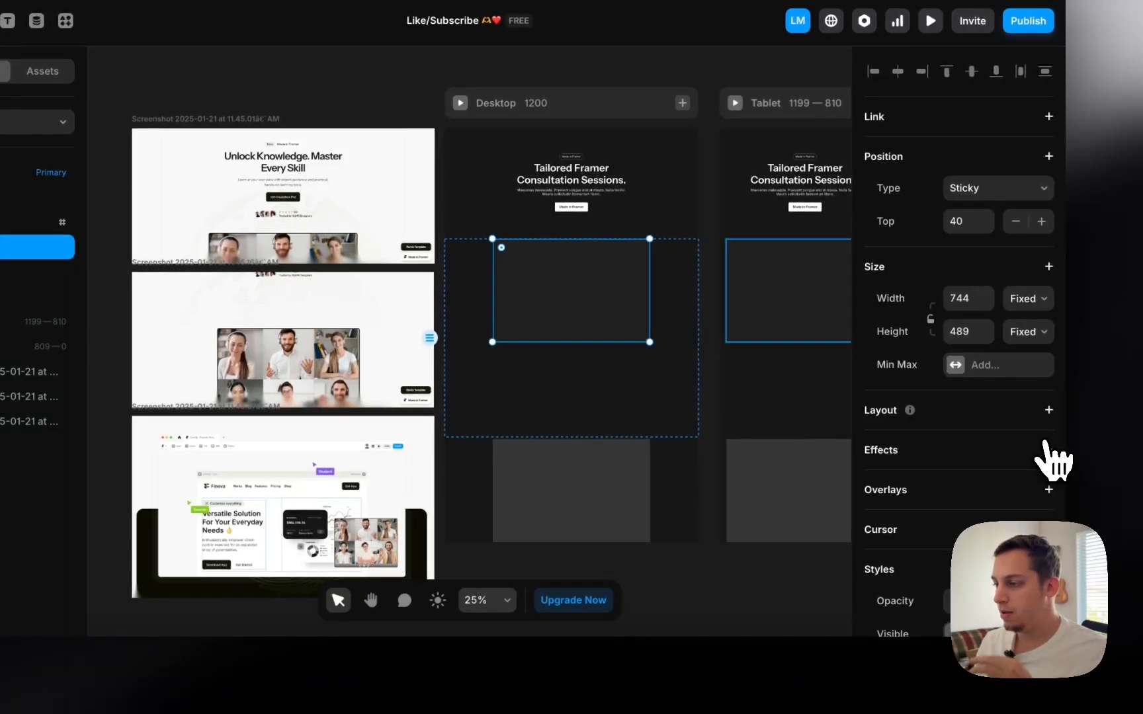
pyautogui.click(1046, 449)
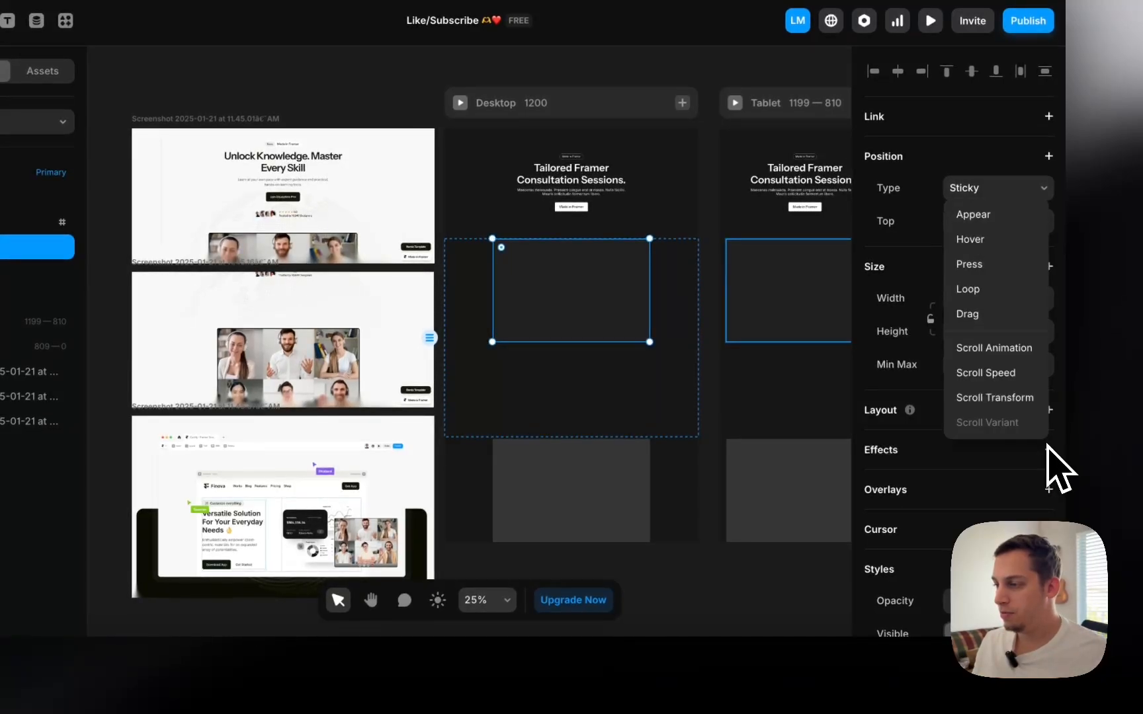
pyautogui.click(995, 398)
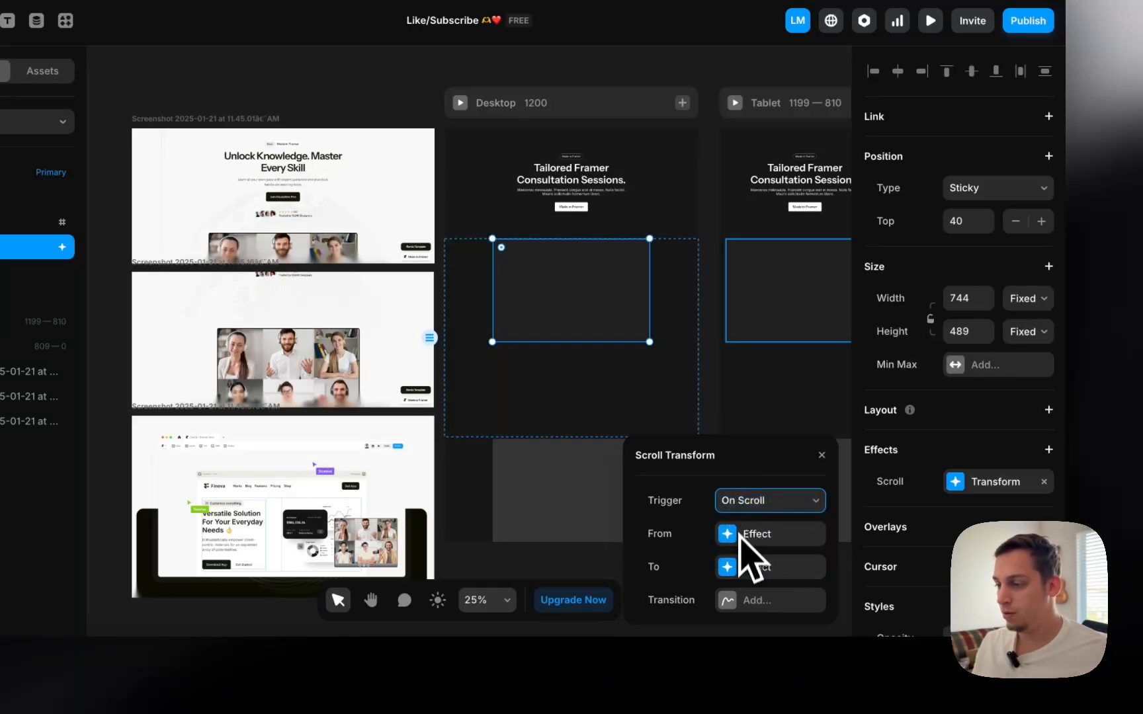
# - Set the Scroll Transform's From state to opacity 1 and scale 1
pyautogui.click(732, 534)
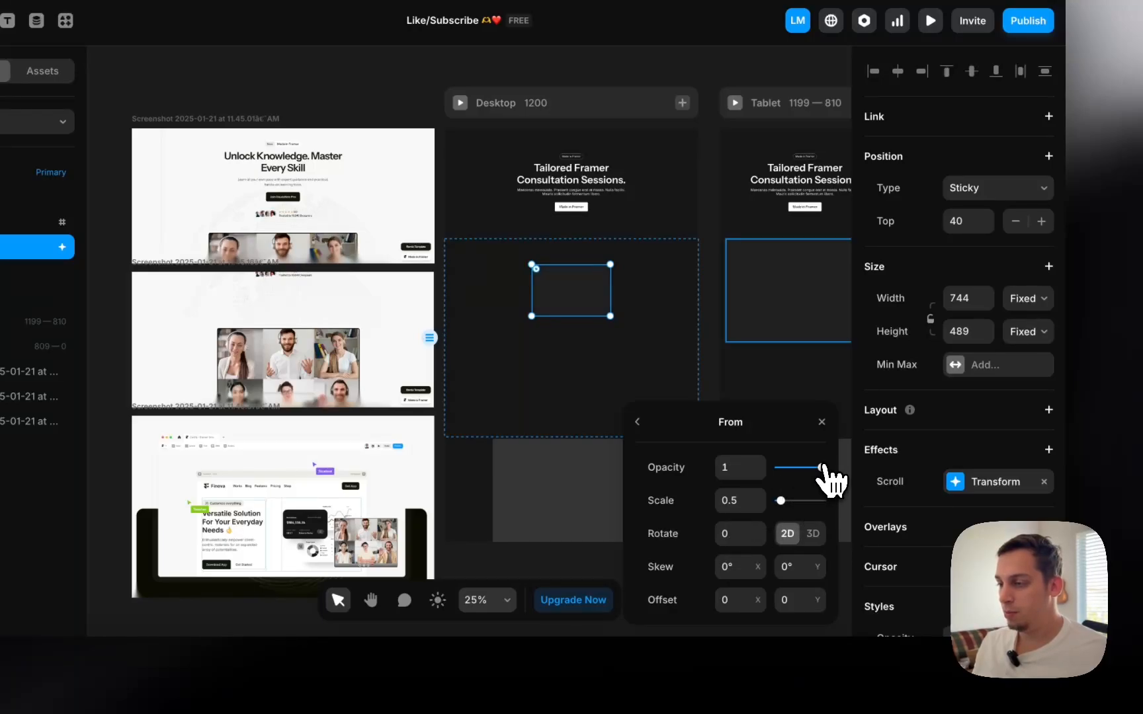
pyautogui.moveTo(780, 506)
pyautogui.mouseDown()
pyautogui.moveTo(818, 504)
pyautogui.moveTo(786, 511)
pyautogui.mouseUp()
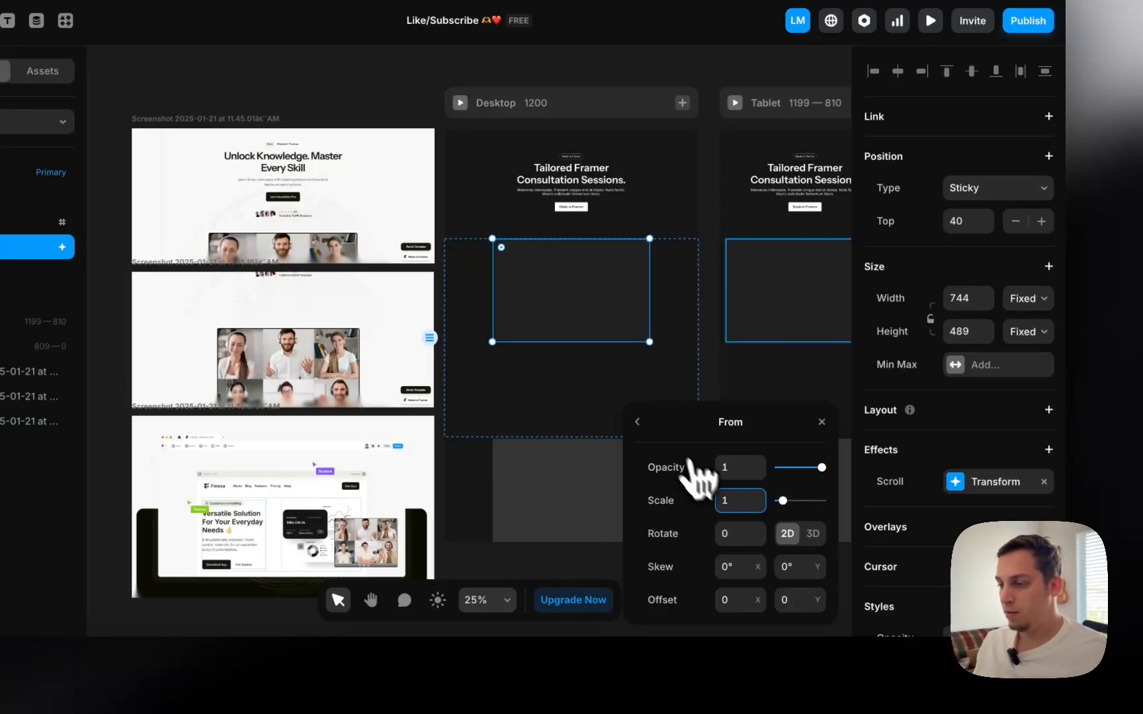
pyautogui.click(634, 424)
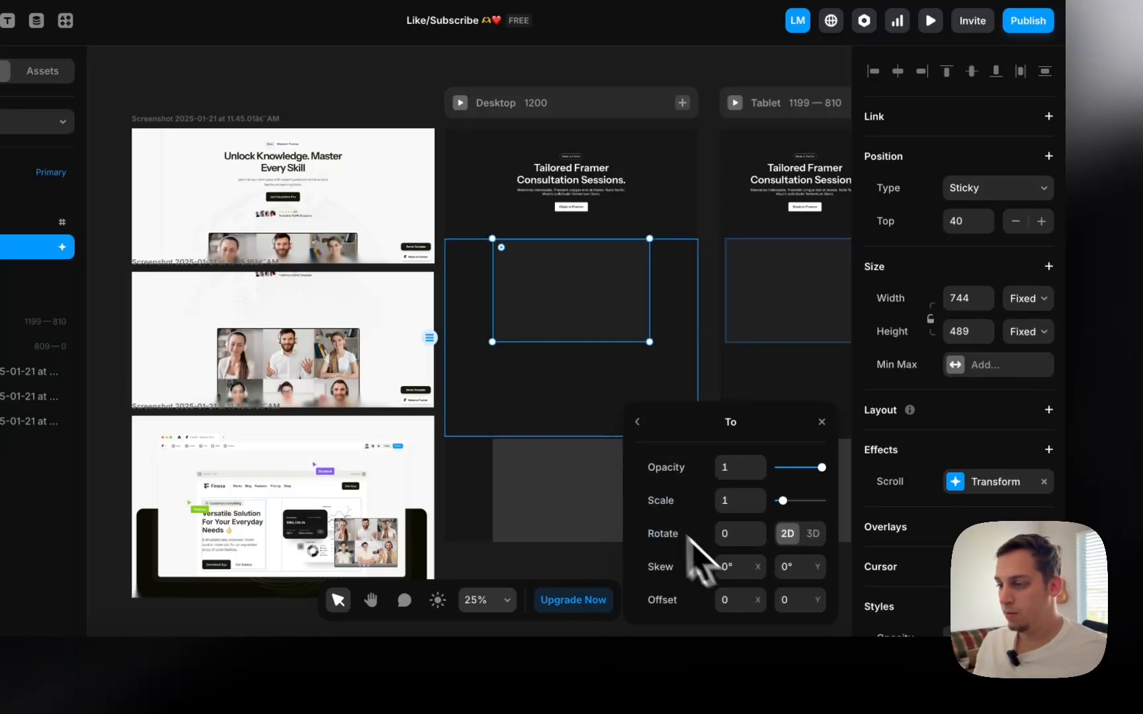
# - Set the Scroll Transform's To state to scale 0.3 with an X offset of 260
pyautogui.scroll(-1, 532, 469)
pyautogui.hscroll(1, 533, 470)
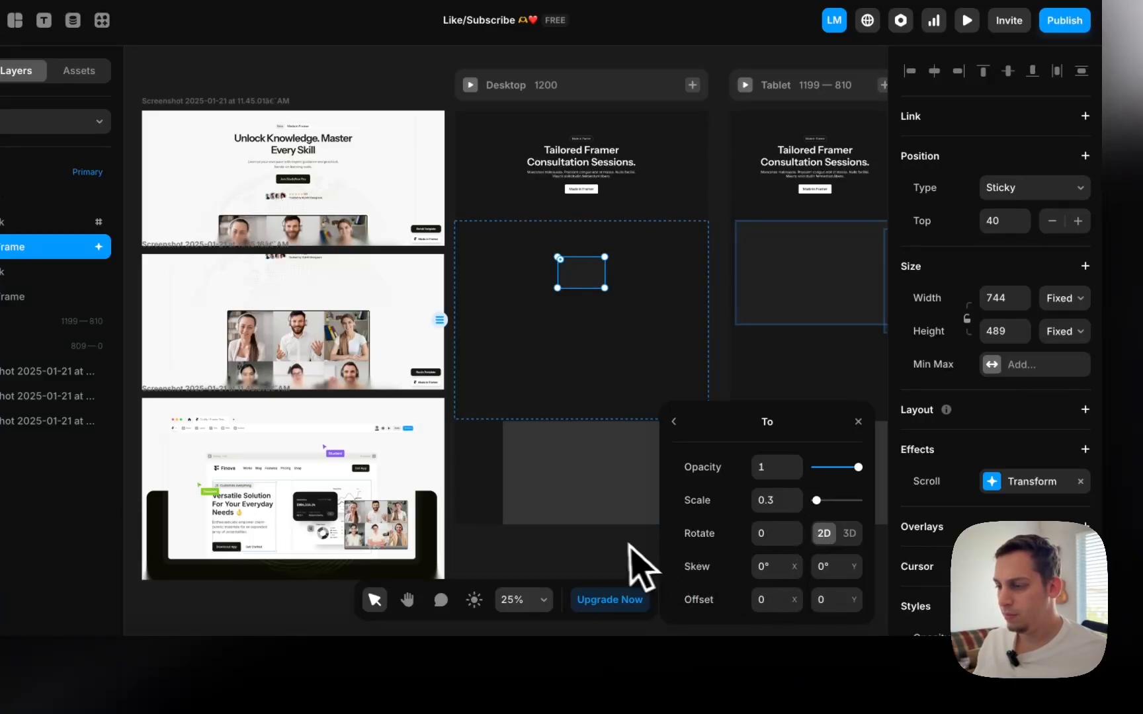
pyautogui.hscroll(3, 638, 567)
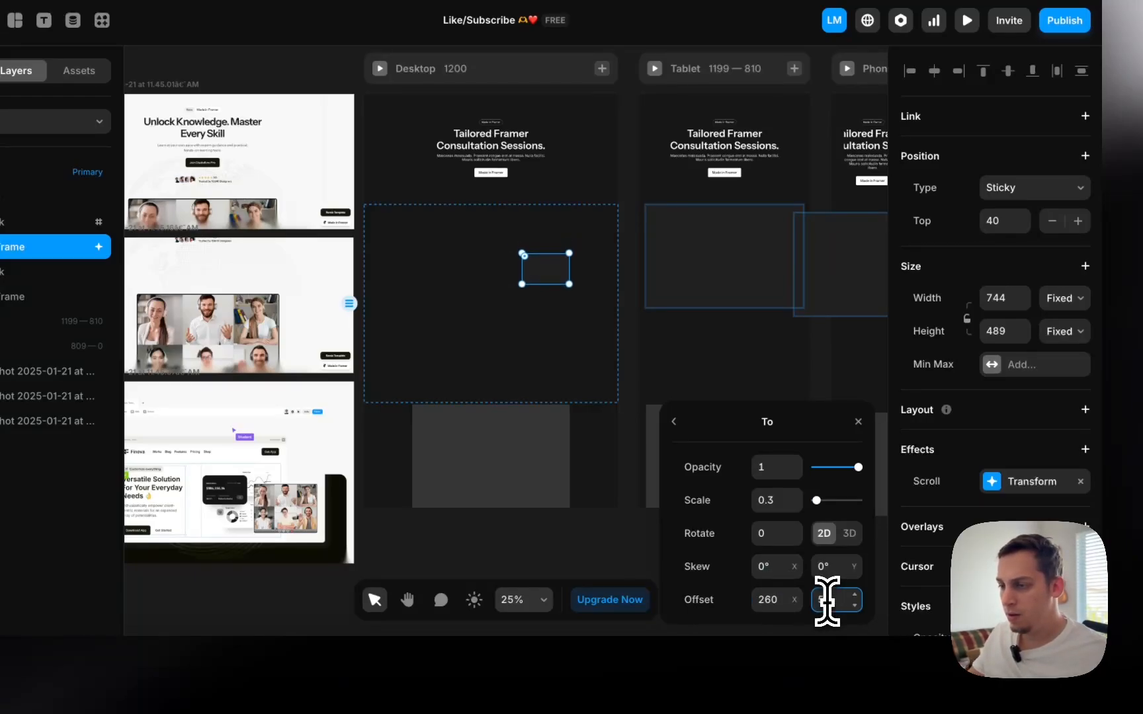
# - Raise the To state's Y offset to 360 so the frame's end position is lower in the stack
pyautogui.hotkey('shift', 'Up')
pyautogui.hotkey('shift', 'Up')
pyautogui.hotkey('shift', 'Up')
pyautogui.hotkey('shift', 'Up')
pyautogui.hotkey('shift', 'Up')
pyautogui.hotkey('shift', 'Up')
pyautogui.hotkey('shift', 'Up')
pyautogui.hotkey('shift', 'Up')
pyautogui.hotkey('shift', 'Up')
pyautogui.hotkey('shift', 'Up')
pyautogui.hotkey('shift', 'Up')
pyautogui.hotkey('shift', 'Up')
pyautogui.hotkey('shift', 'Up')
pyautogui.hotkey('shift', 'Up')
pyautogui.hotkey('shift', 'Up')
pyautogui.hotkey('shift', 'Up')
pyautogui.hotkey('shift', 'Up')
pyautogui.hotkey('shift', 'Up')
pyautogui.hotkey('shift', 'Up')
pyautogui.hotkey('shift', 'Up')
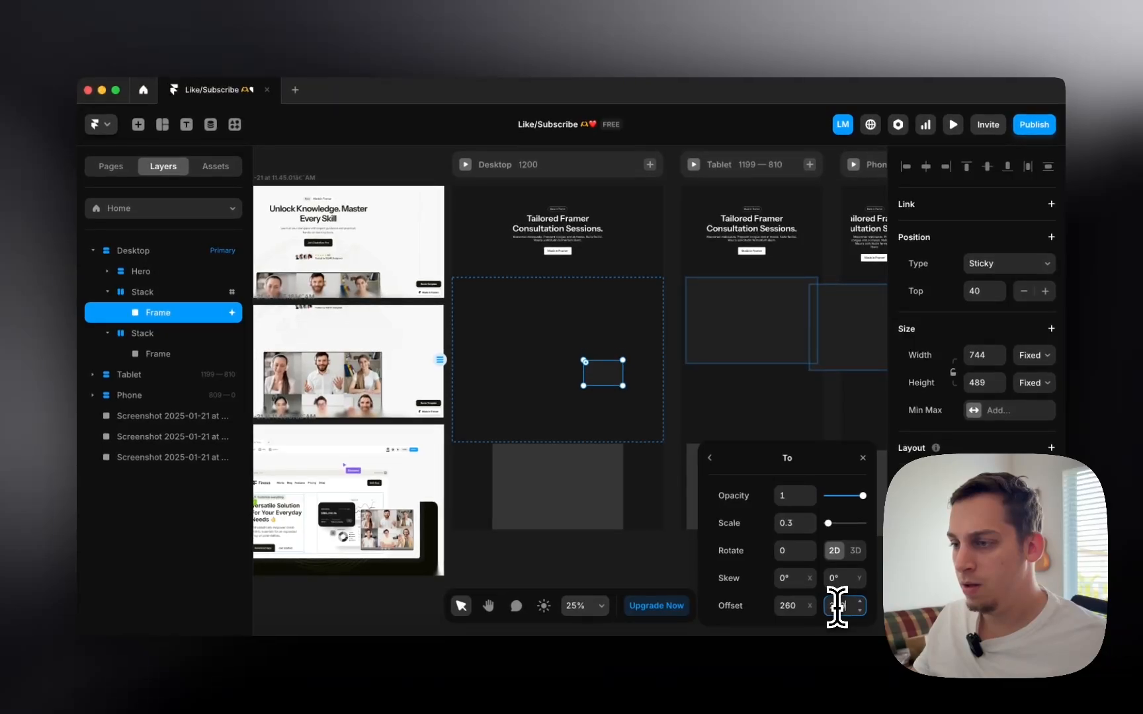
pyautogui.hotkey('shift', 'Up')
pyautogui.hotkey('shift', 'Up')
pyautogui.hotkey('shift', 'Up')
pyautogui.hotkey('shift', 'Up')
pyautogui.hotkey('shift', 'Up')
pyautogui.hotkey('shift', 'Up')
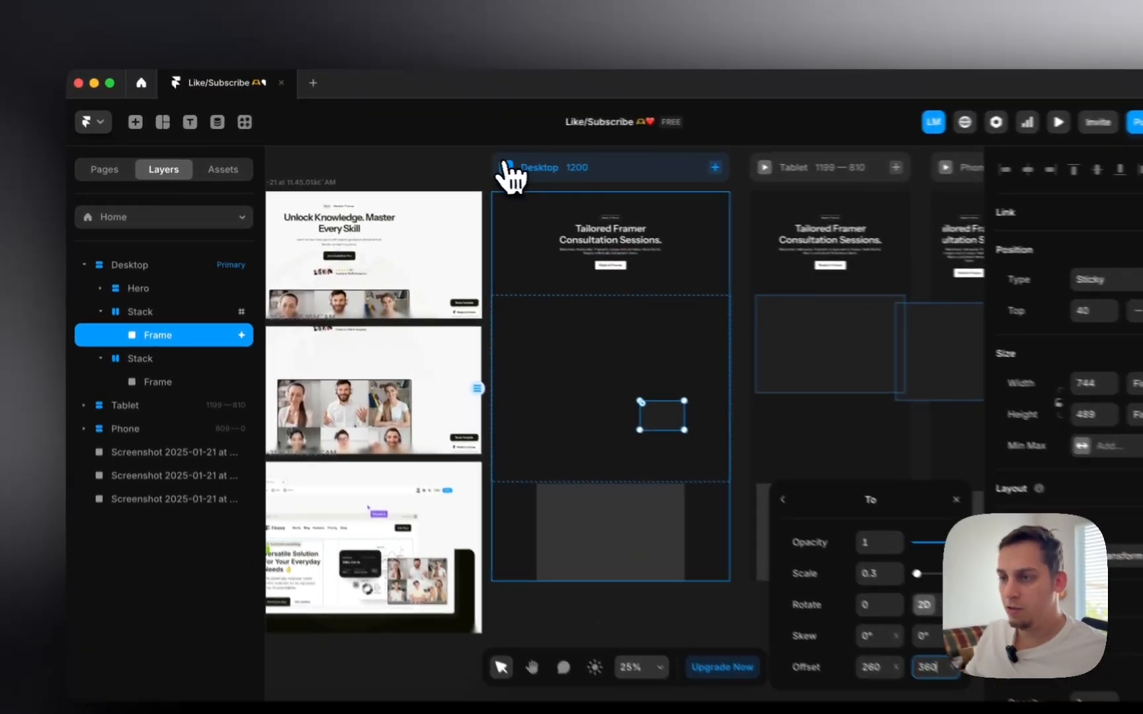
# - Scroll through the Desktop preview to check how the sticky frame shrinks and moves
pyautogui.click(465, 165)
pyautogui.scroll(-5, 574, 368)
pyautogui.scroll(-9, 651, 395)
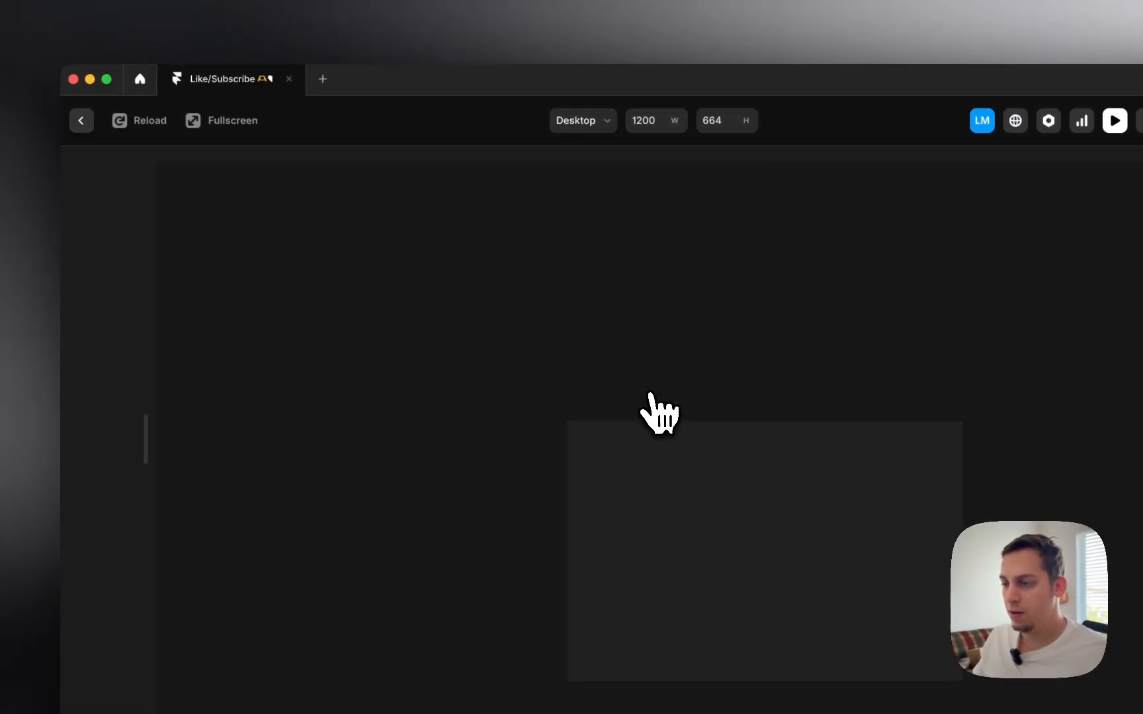
pyautogui.scroll(-2, 651, 395)
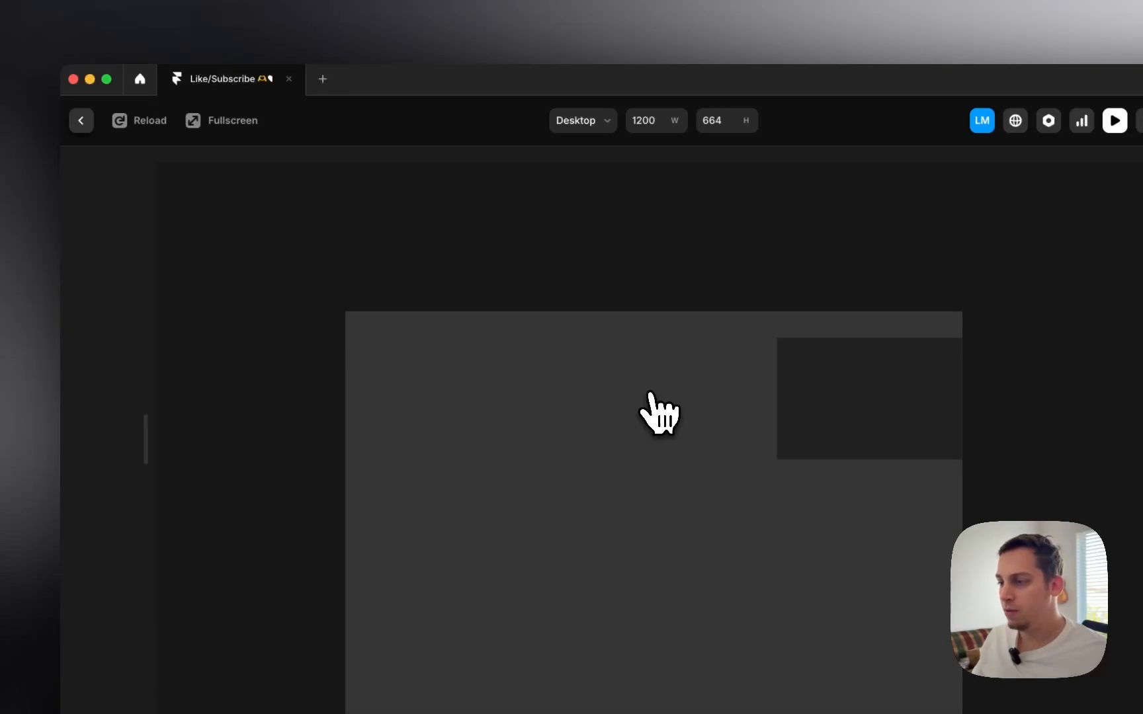
pyautogui.click(81, 120)
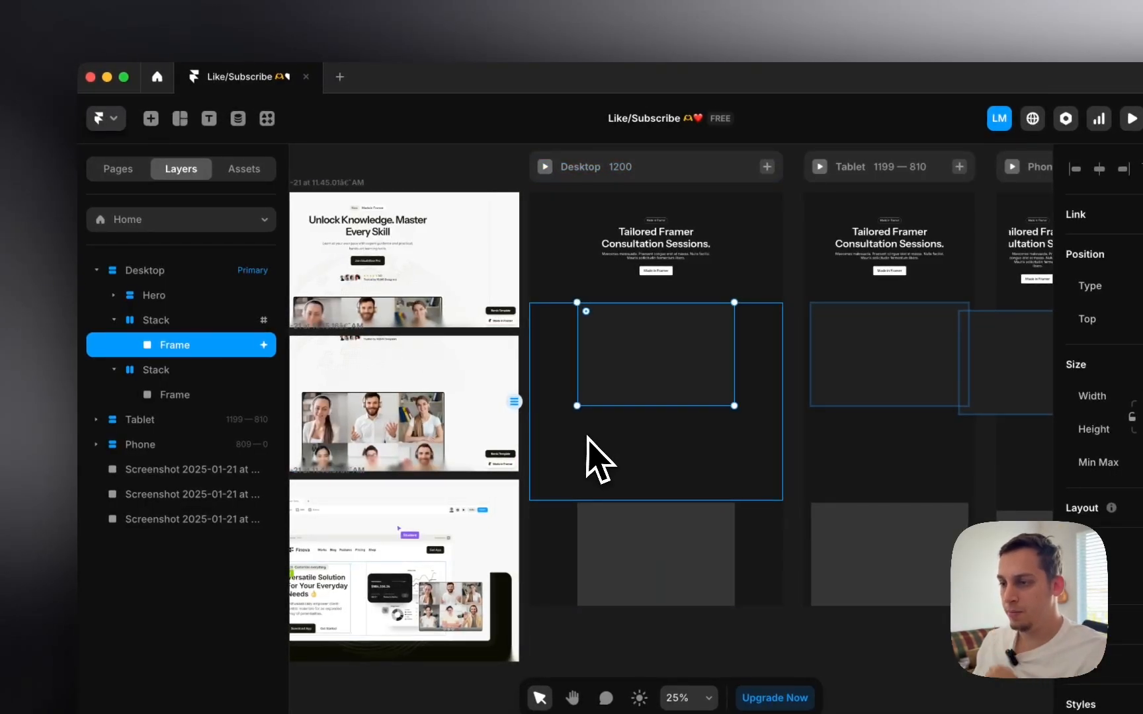
# - Compare the upper stack with its sticky frame on the canvas and recheck the transform in the Desktop preview
pyautogui.click(586, 460)
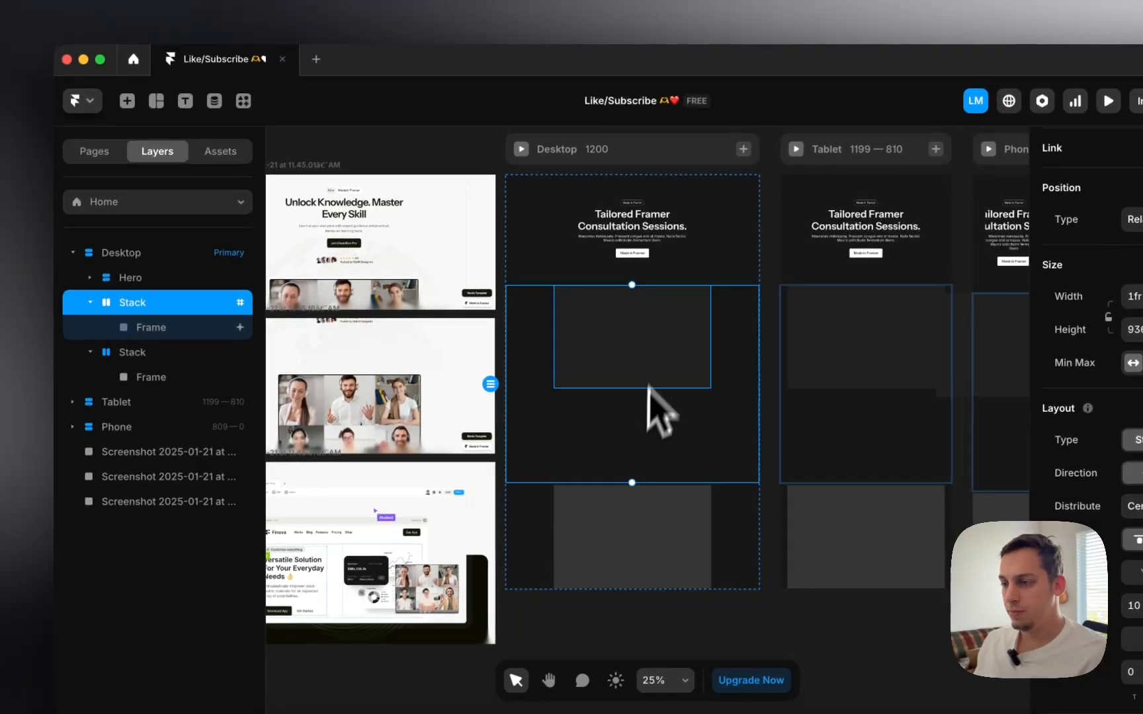
pyautogui.click(651, 340)
pyautogui.click(521, 150)
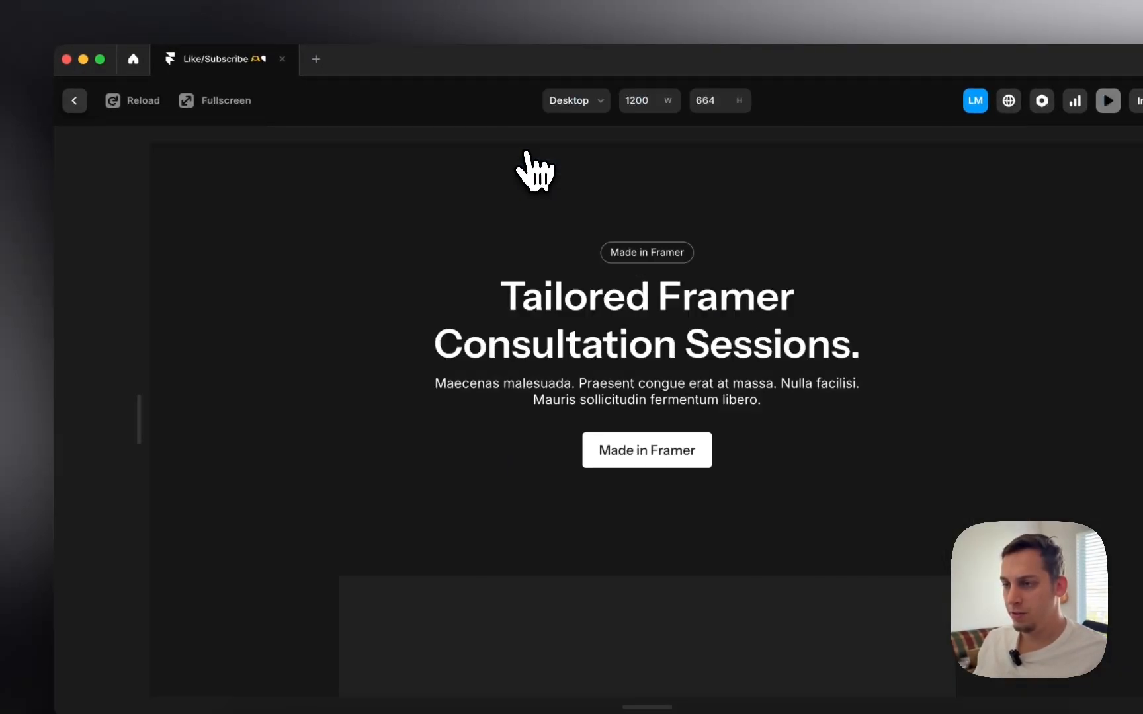
pyautogui.scroll(-10, 566, 401)
pyautogui.scroll(-4, 559, 397)
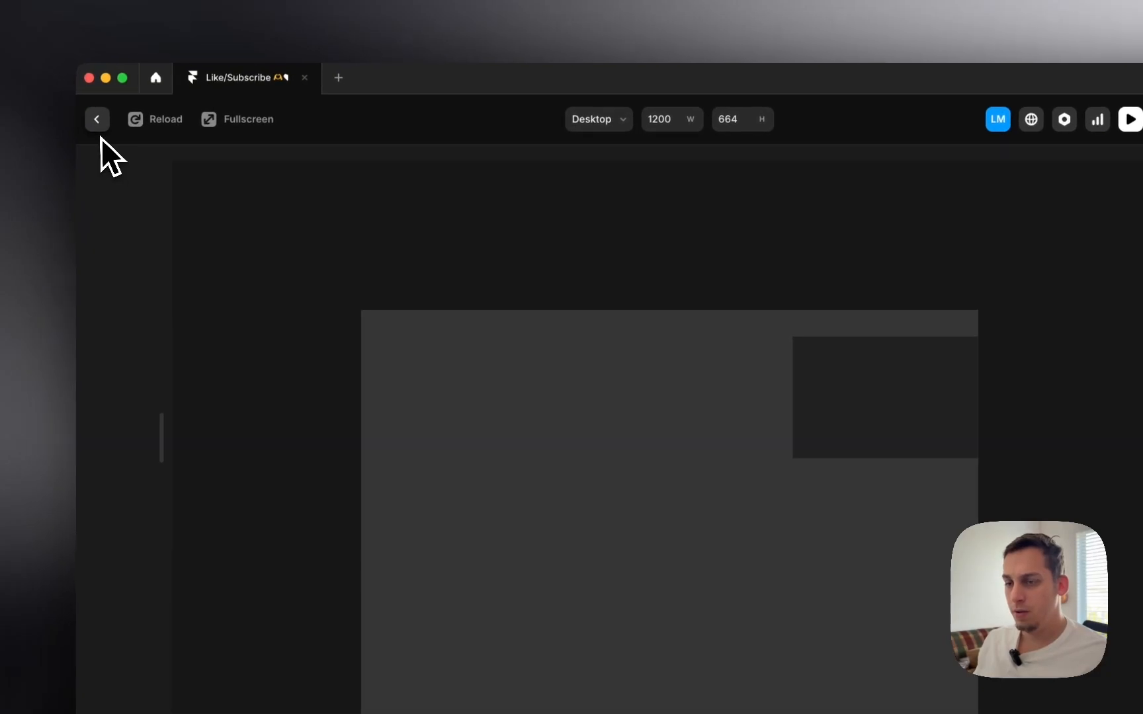
pyautogui.click(74, 101)
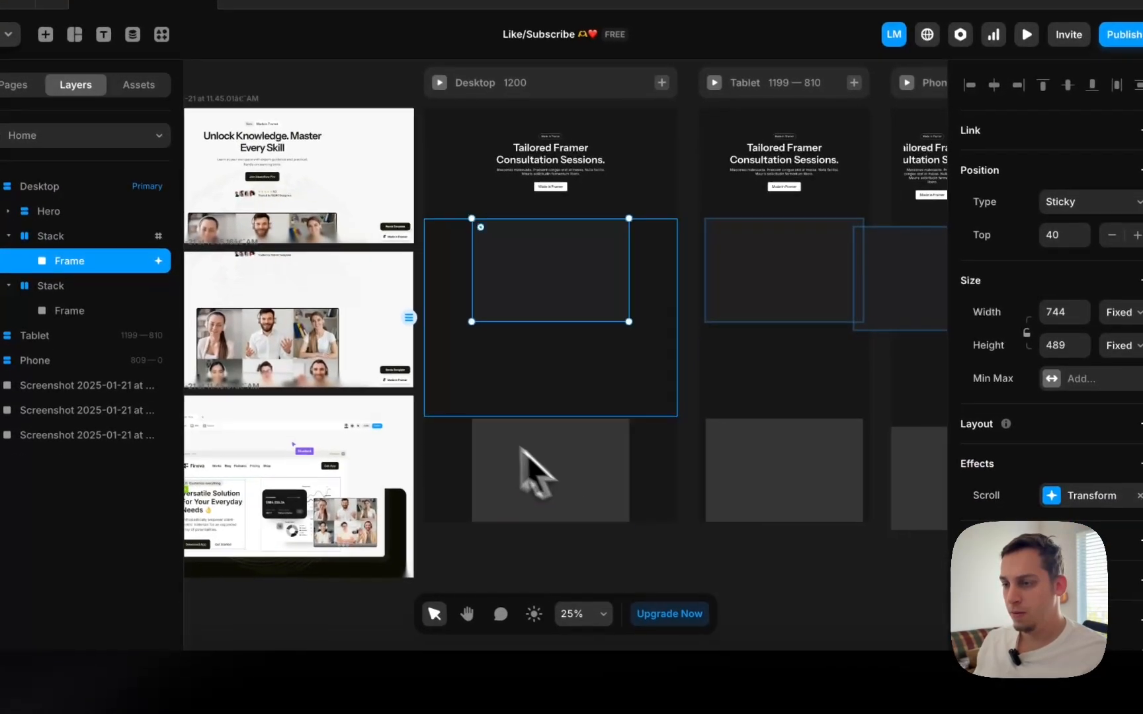
# - Review the upper stack's size and layout settings and scroll the Desktop preview down to the lower stack
pyautogui.click(447, 397)
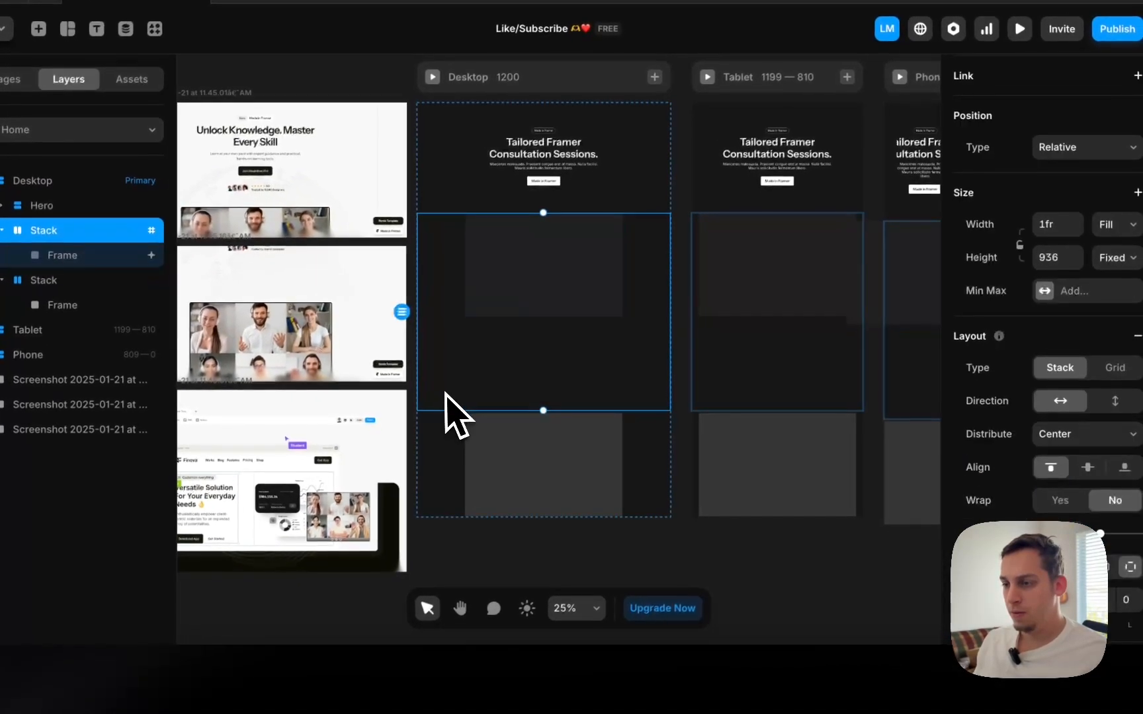
pyautogui.click(439, 432)
pyautogui.click(447, 399)
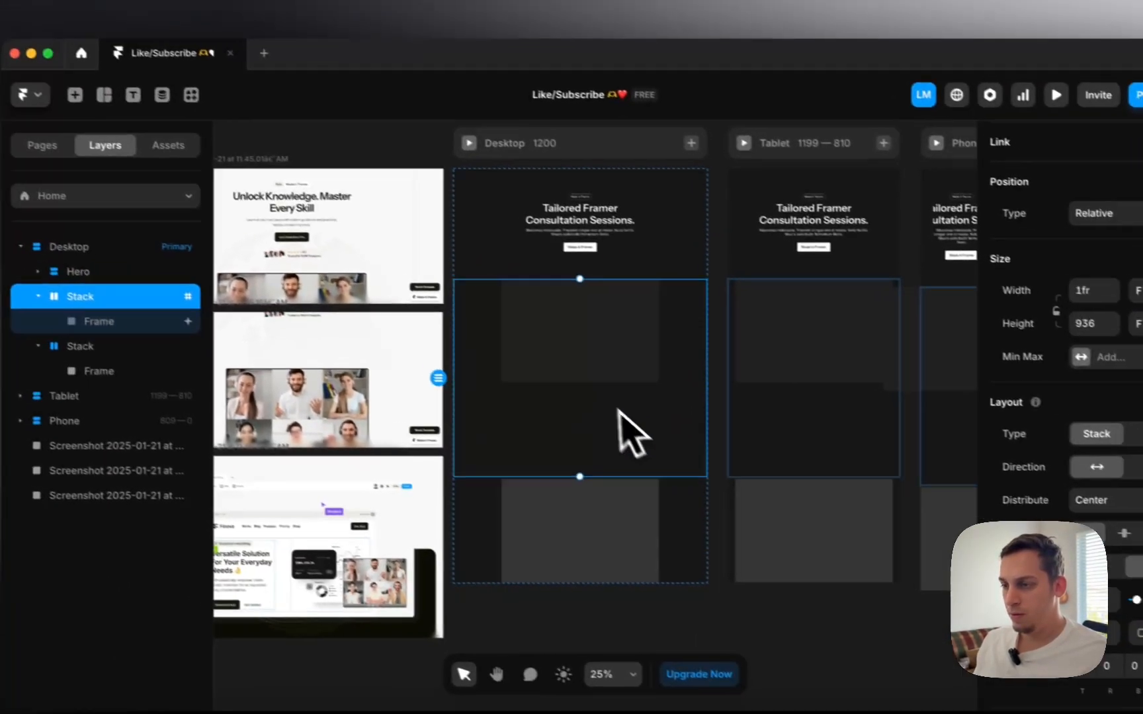
pyautogui.doubleClick(548, 309)
pyautogui.click(558, 475)
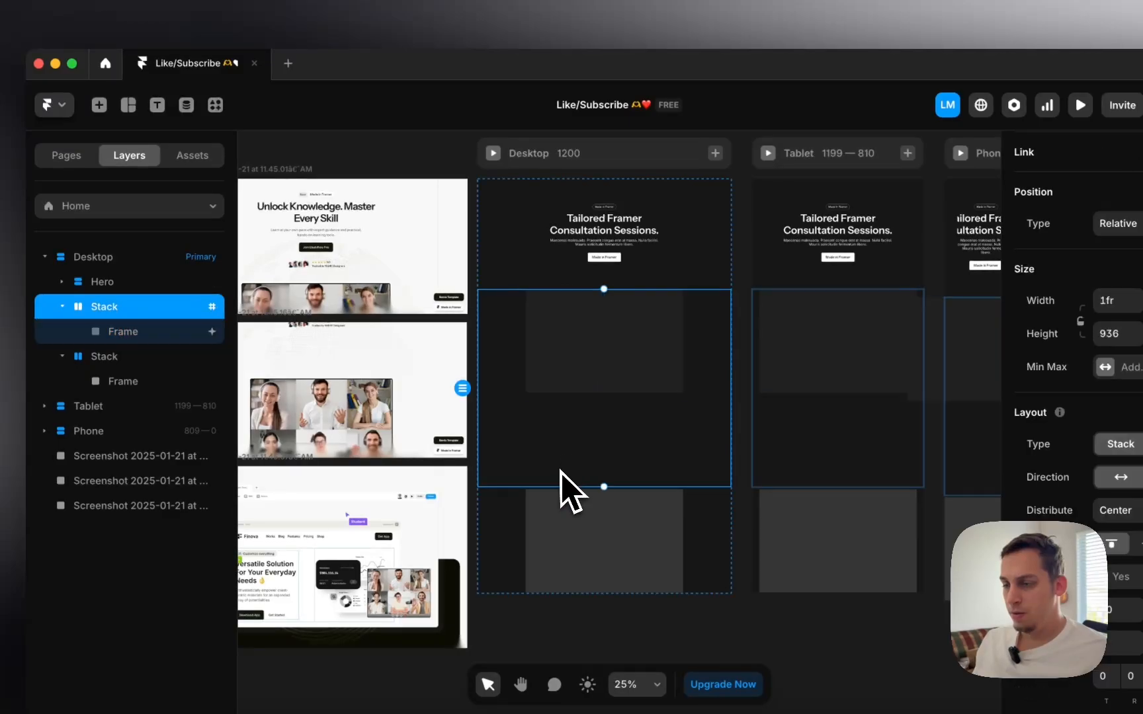
pyautogui.click(492, 152)
pyautogui.scroll(-10, 548, 414)
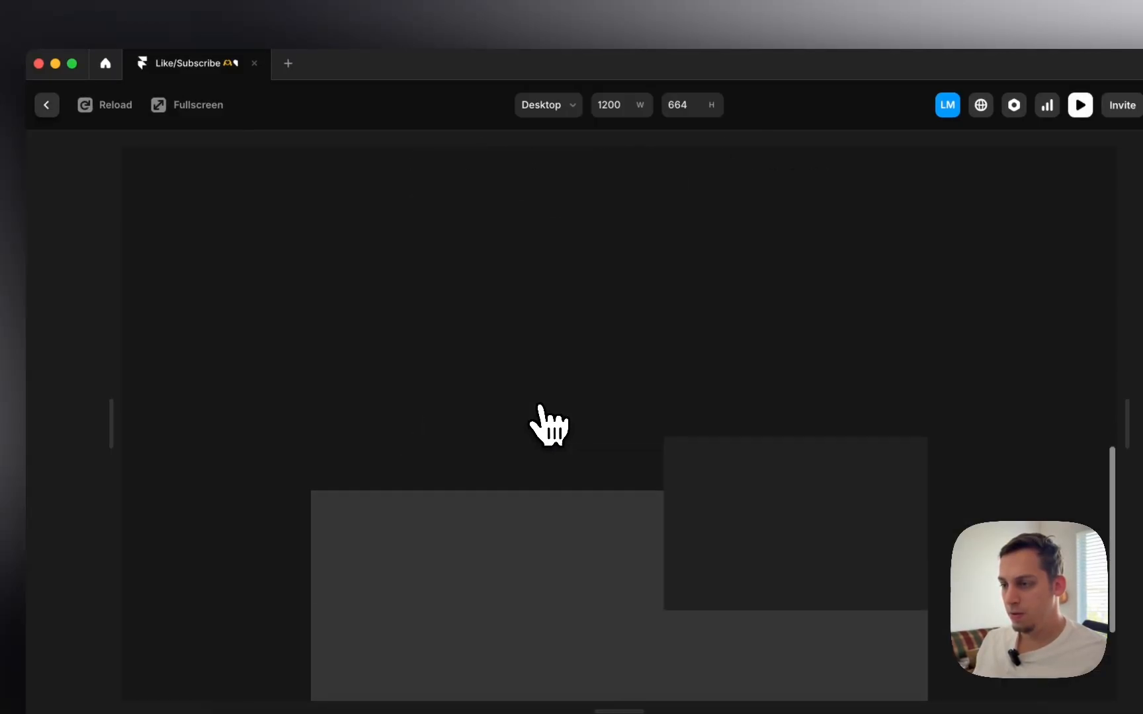
# - Return to the canvas and duplicate the lower stack with the grey frame twice to lengthen the page
pyautogui.click(47, 105)
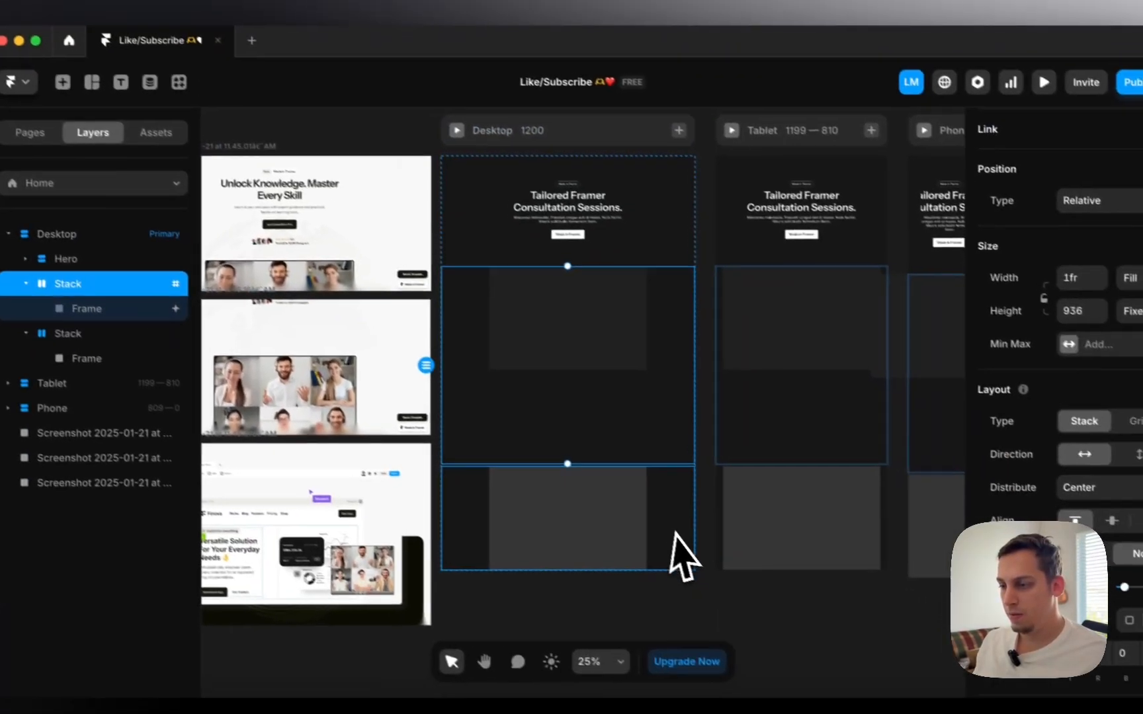
pyautogui.press('super+d')
pyautogui.press('super+d')
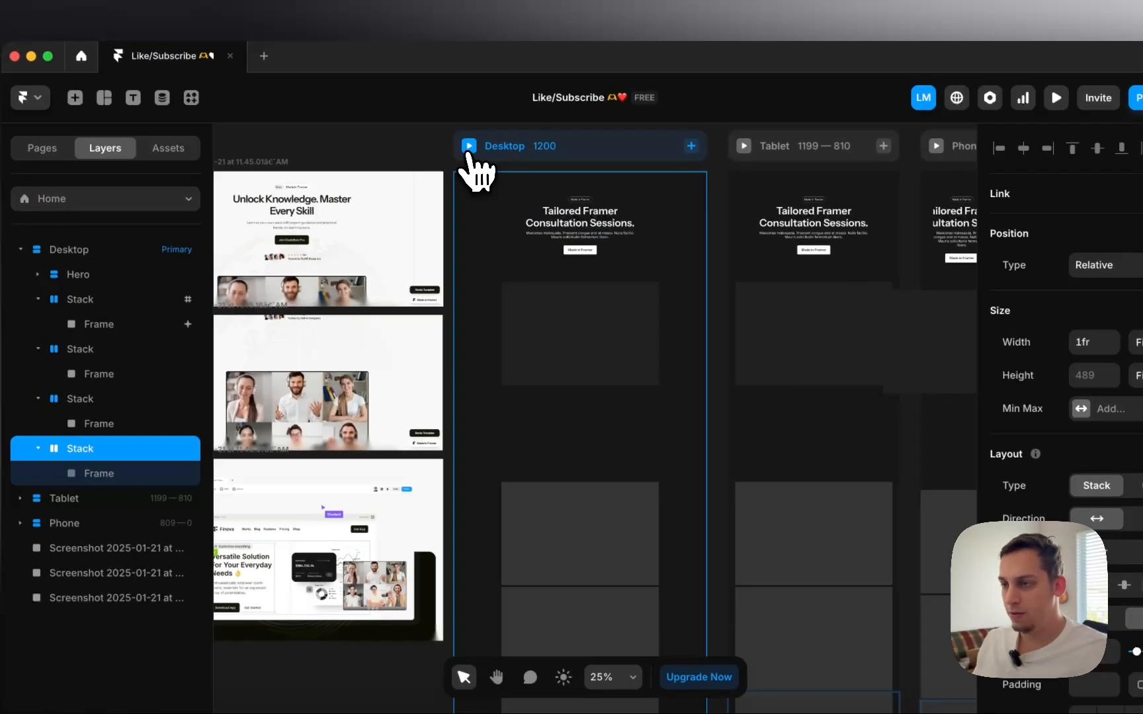
# - Scroll the lengthened Desktop page up and down in preview to examine the sticky frame's transform timing
pyautogui.click(468, 146)
pyautogui.scroll(-10, 566, 434)
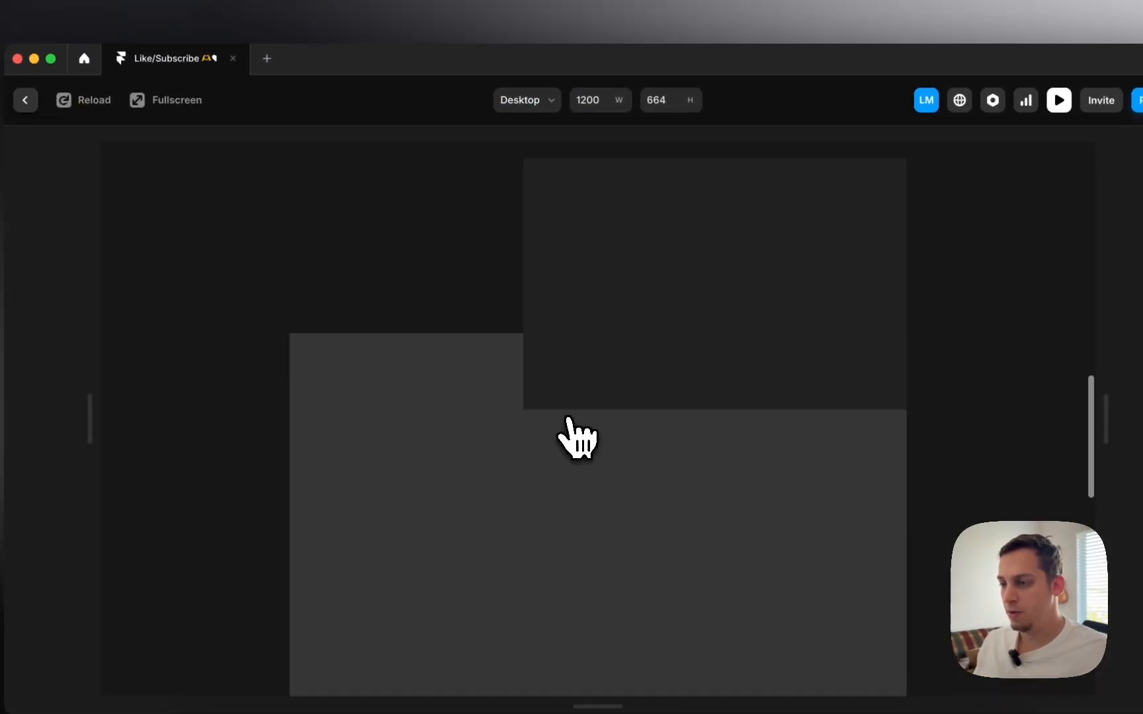
pyautogui.scroll(4, 569, 418)
pyautogui.scroll(-3, 566, 416)
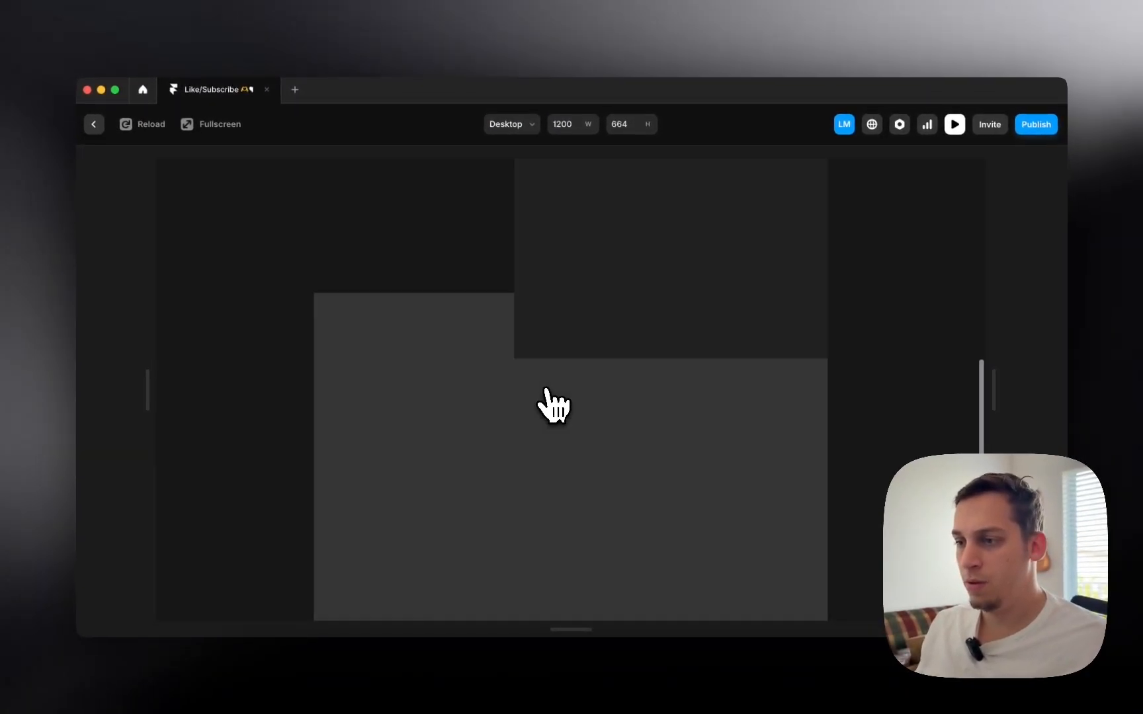
pyautogui.scroll(8, 483, 344)
pyautogui.scroll(-2, 473, 331)
pyautogui.scroll(2, 472, 331)
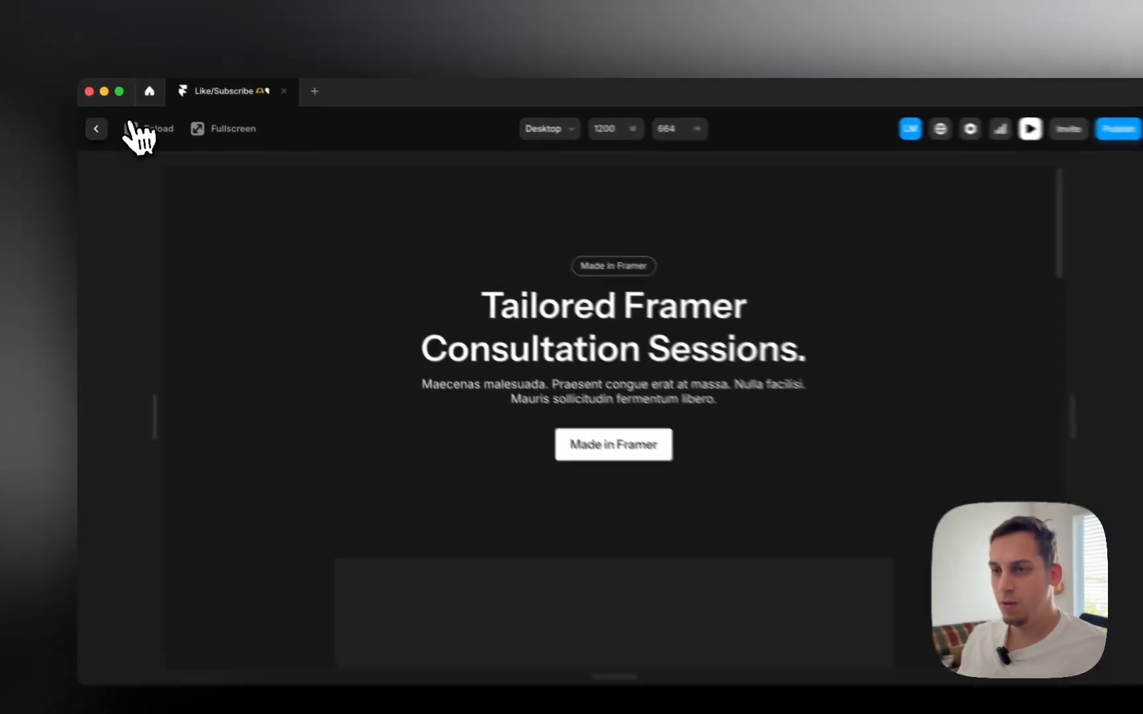
pyautogui.click(97, 129)
# - Switch to Google Chrome and scroll the StudyFlow hero up and down to study how its video frame sticks
pyautogui.click(597, 377)
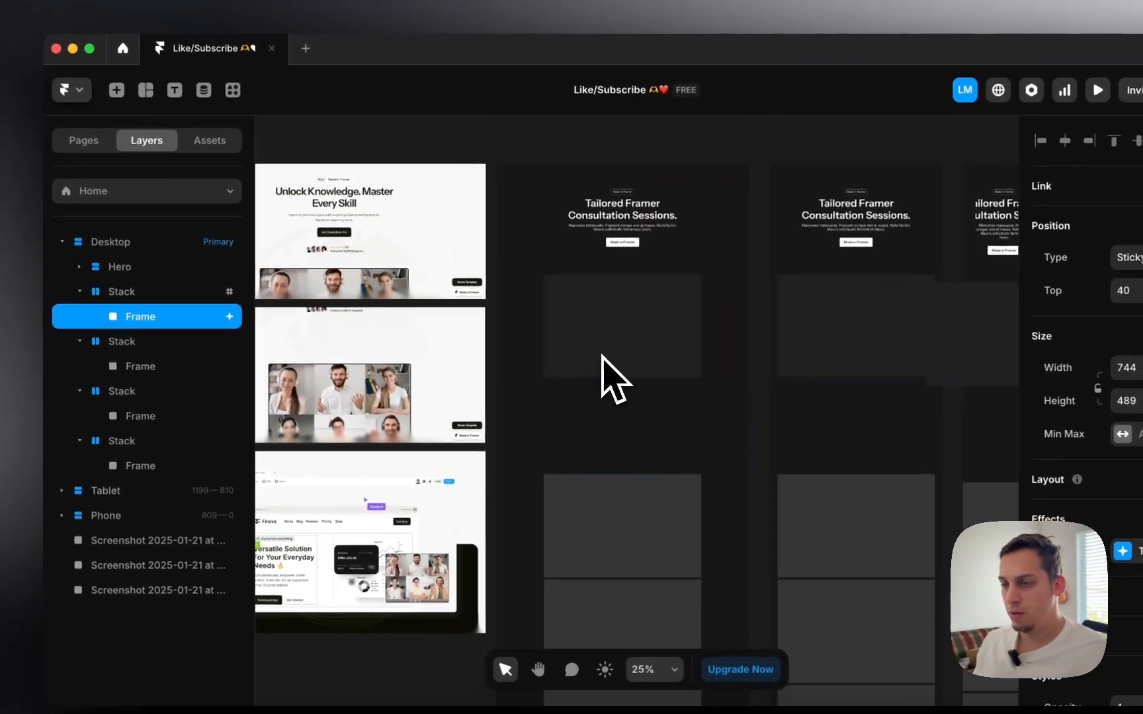
pyautogui.hscroll(-4, 600, 350)
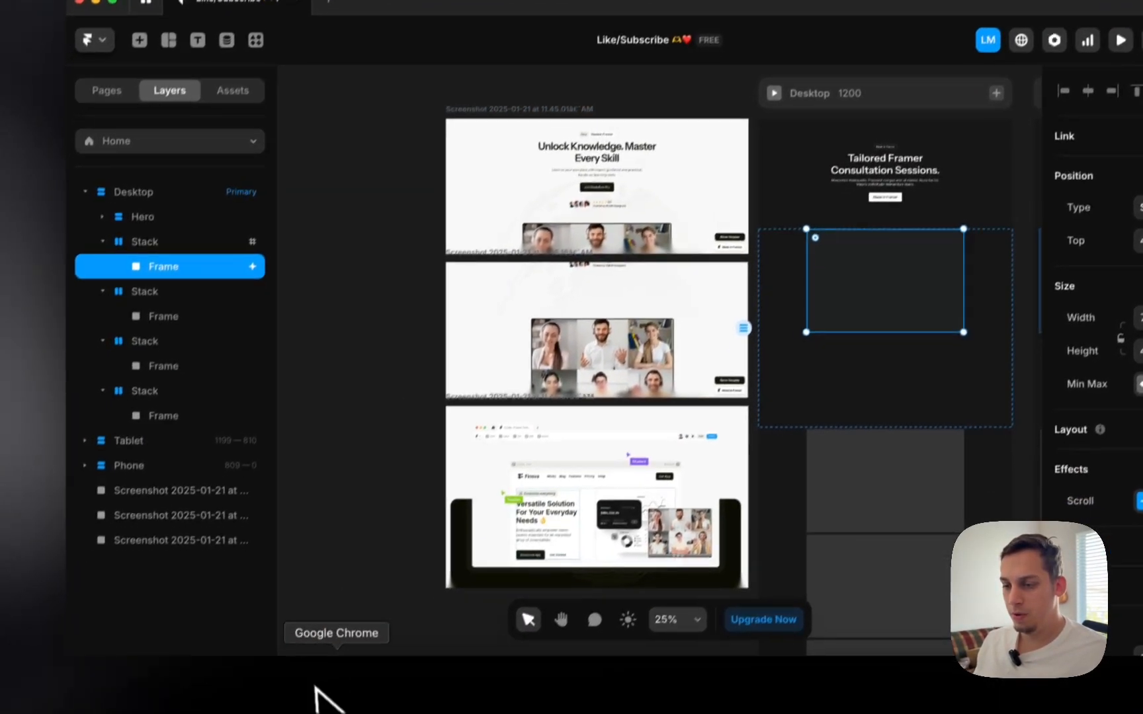
pyautogui.click(317, 691)
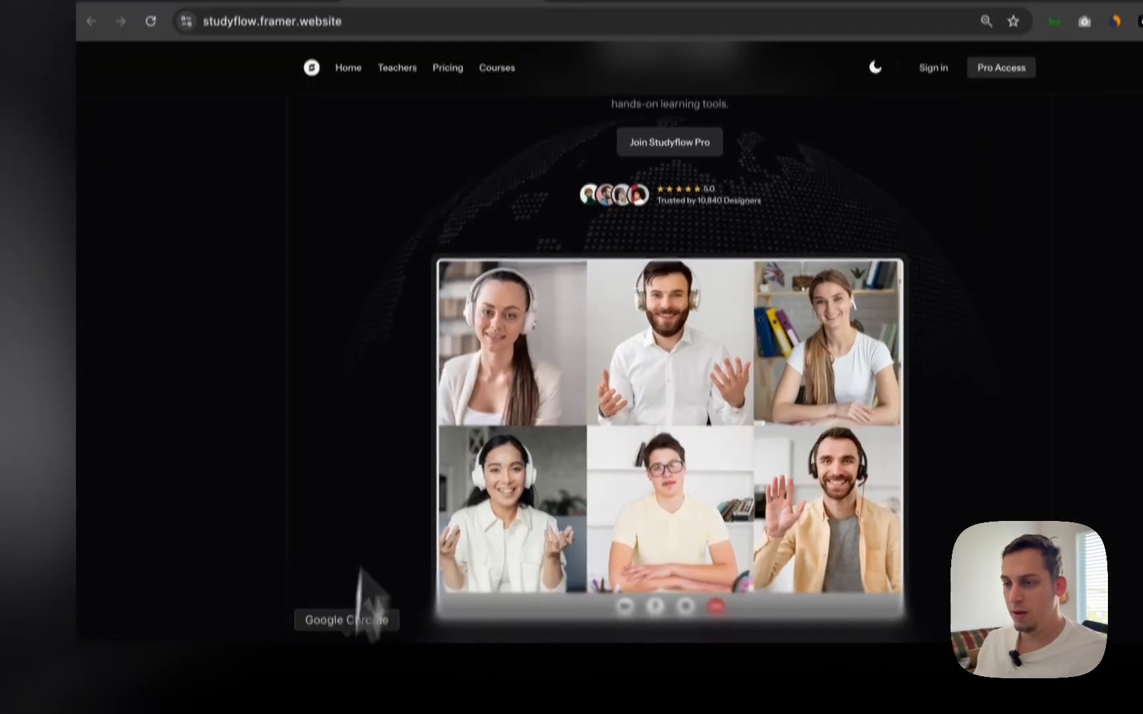
pyautogui.scroll(3, 505, 291)
pyautogui.scroll(-3, 454, 324)
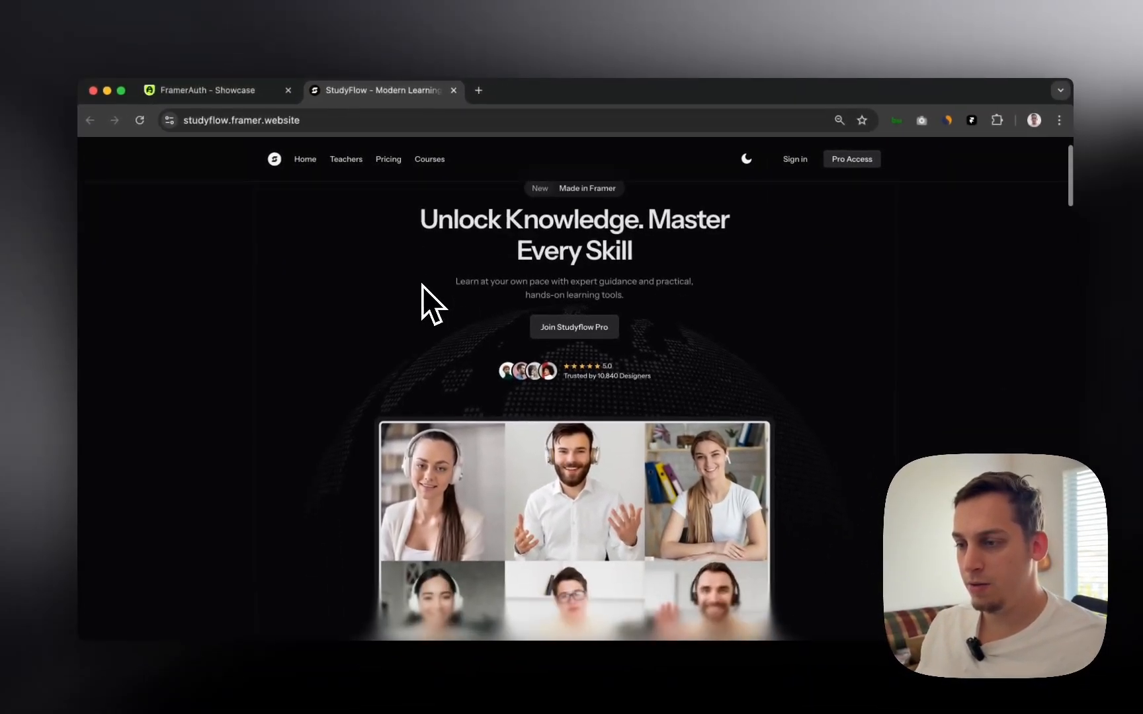
pyautogui.scroll(-4, 421, 285)
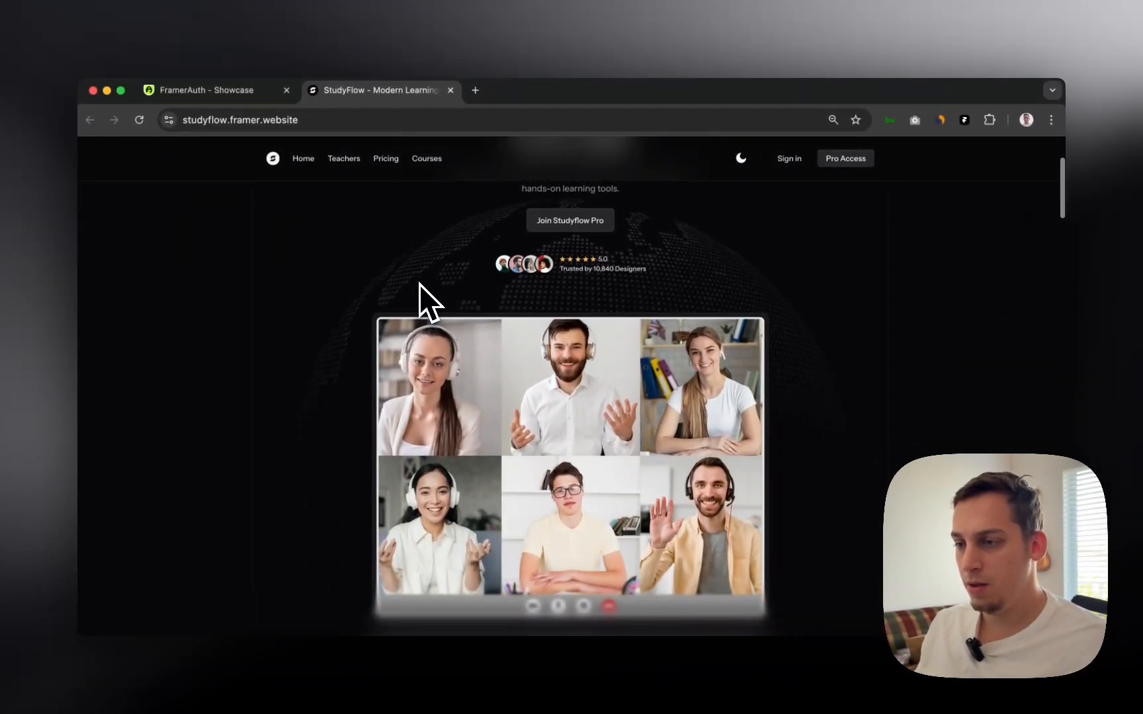
pyautogui.scroll(2, 419, 284)
pyautogui.scroll(2, 420, 284)
pyautogui.scroll(-3, 420, 283)
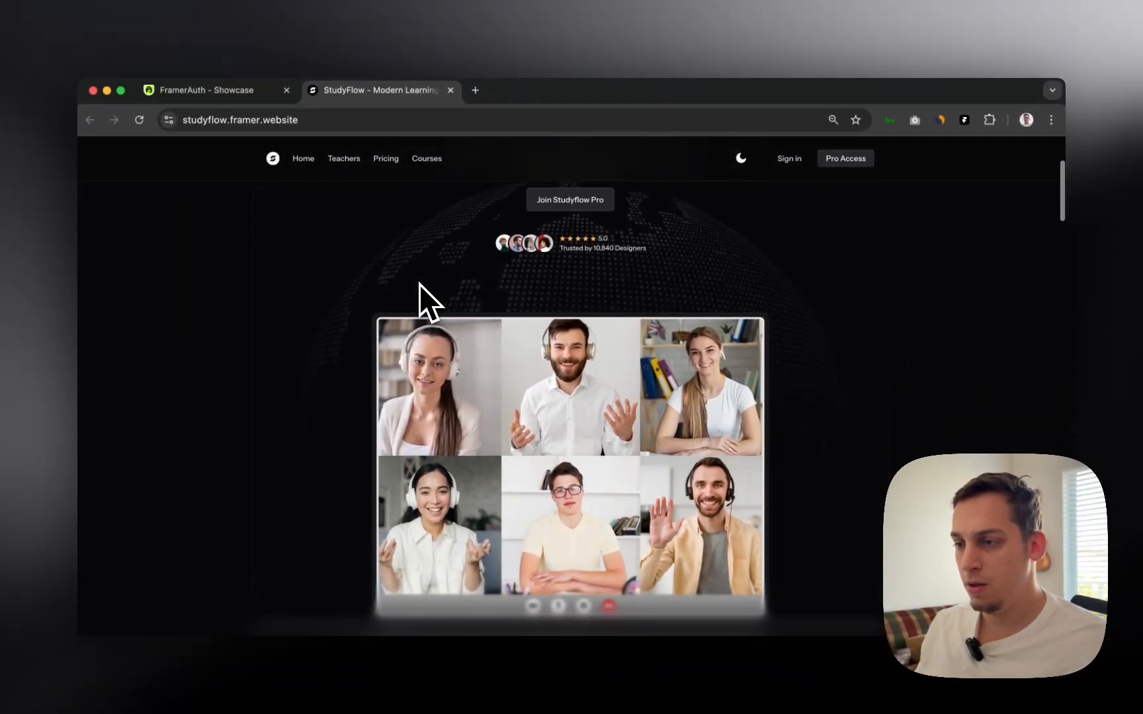
pyautogui.scroll(3, 419, 284)
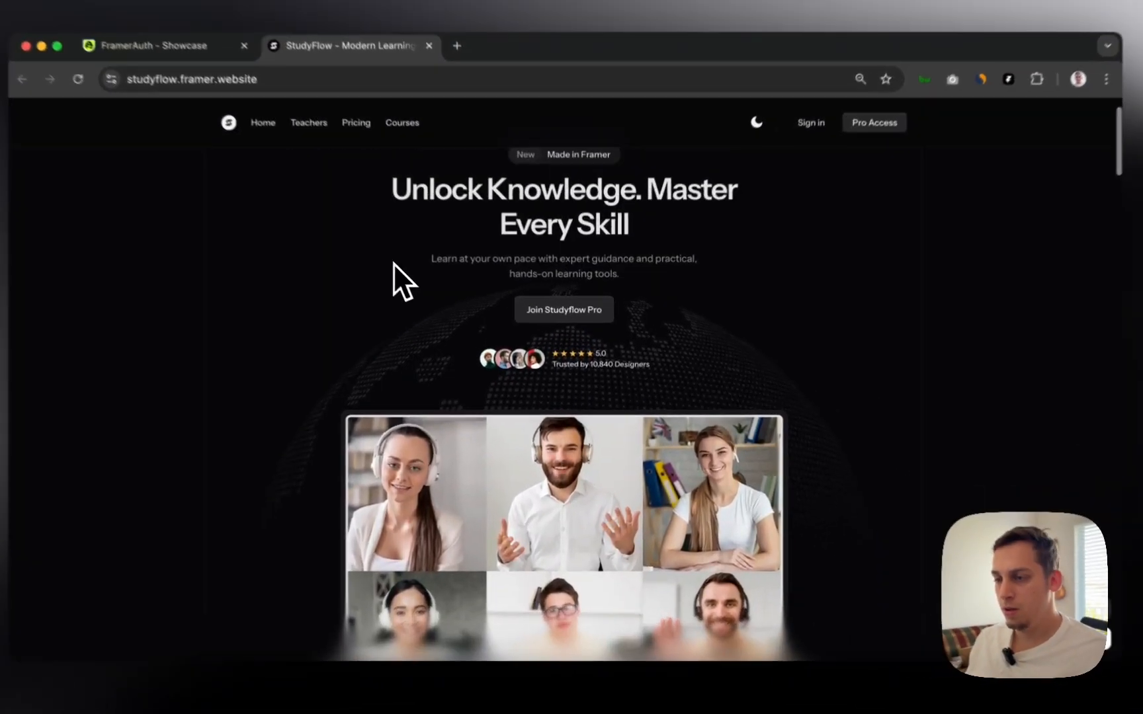
# - Inspect the StudyFlow hero's video call image and select its parent Video player element in the page markup
pyautogui.rightClick(393, 263)
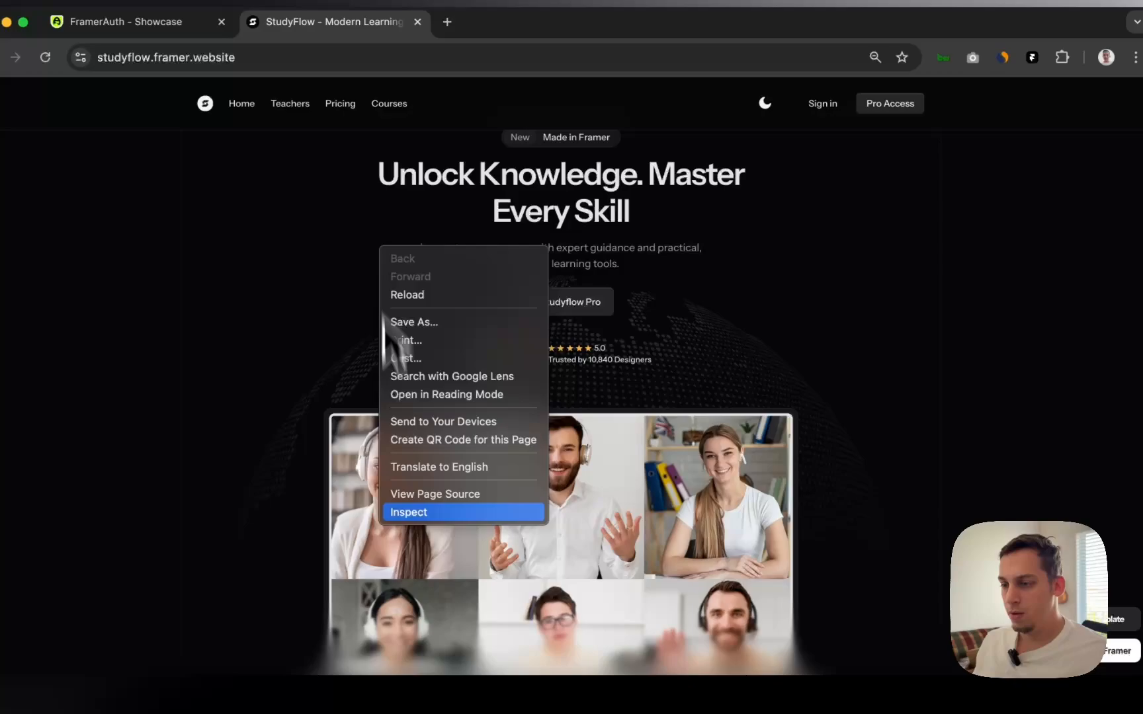
pyautogui.click(404, 516)
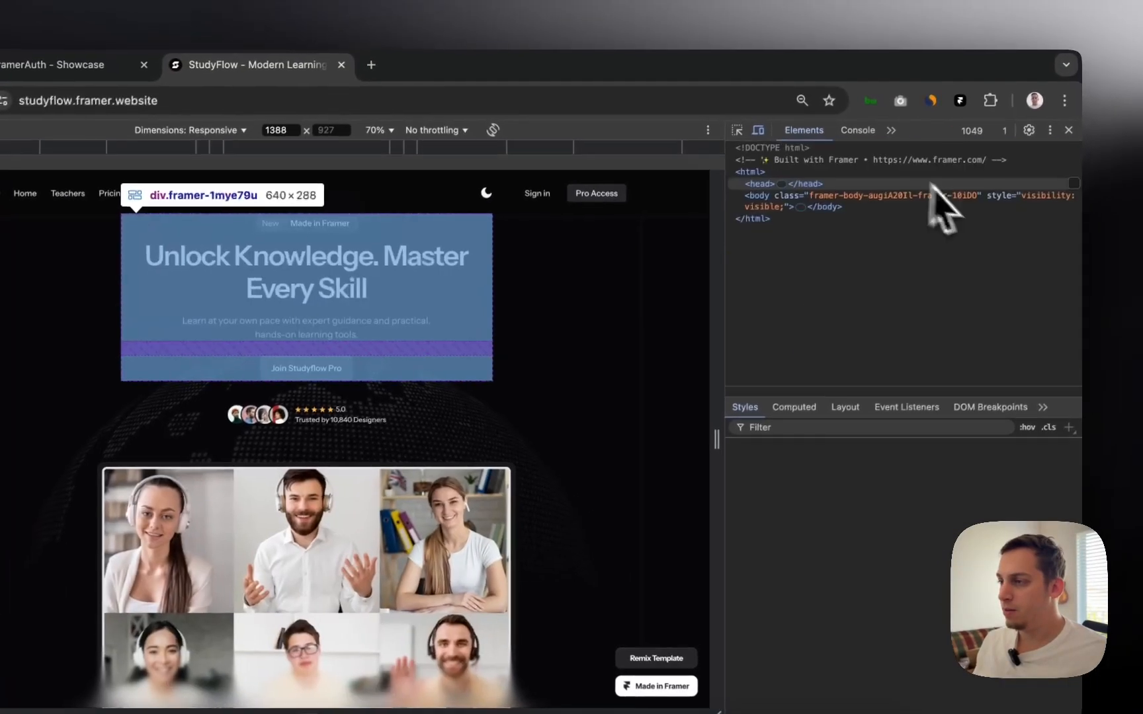
pyautogui.click(736, 130)
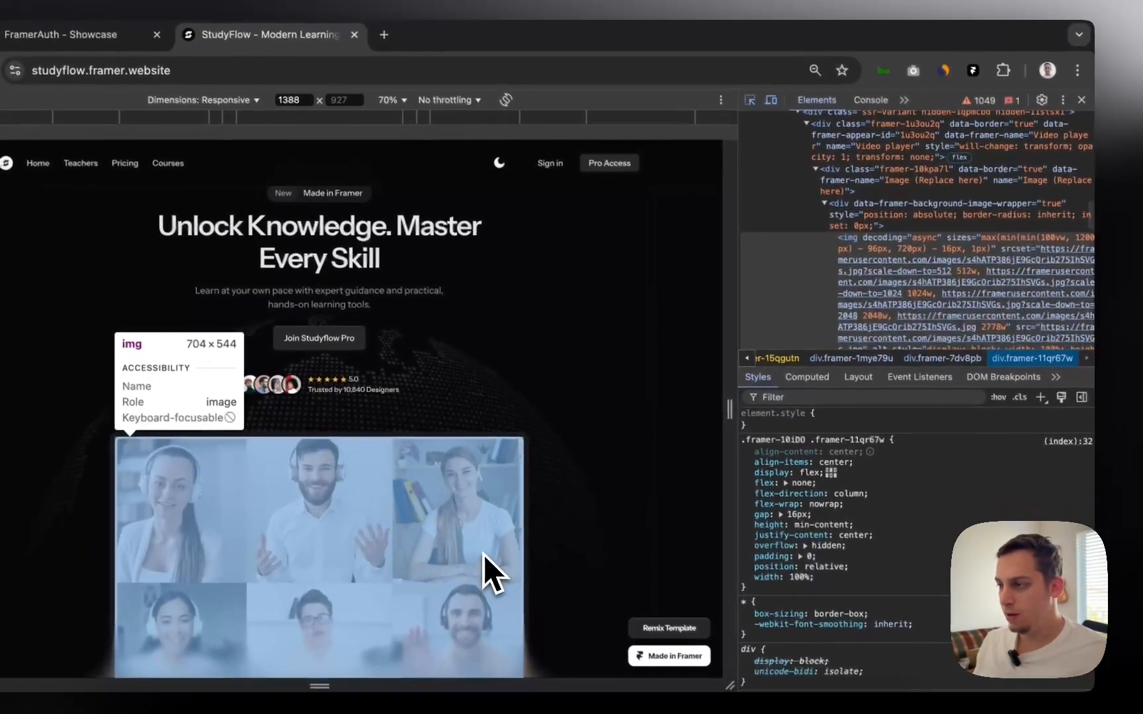
pyautogui.click(492, 572)
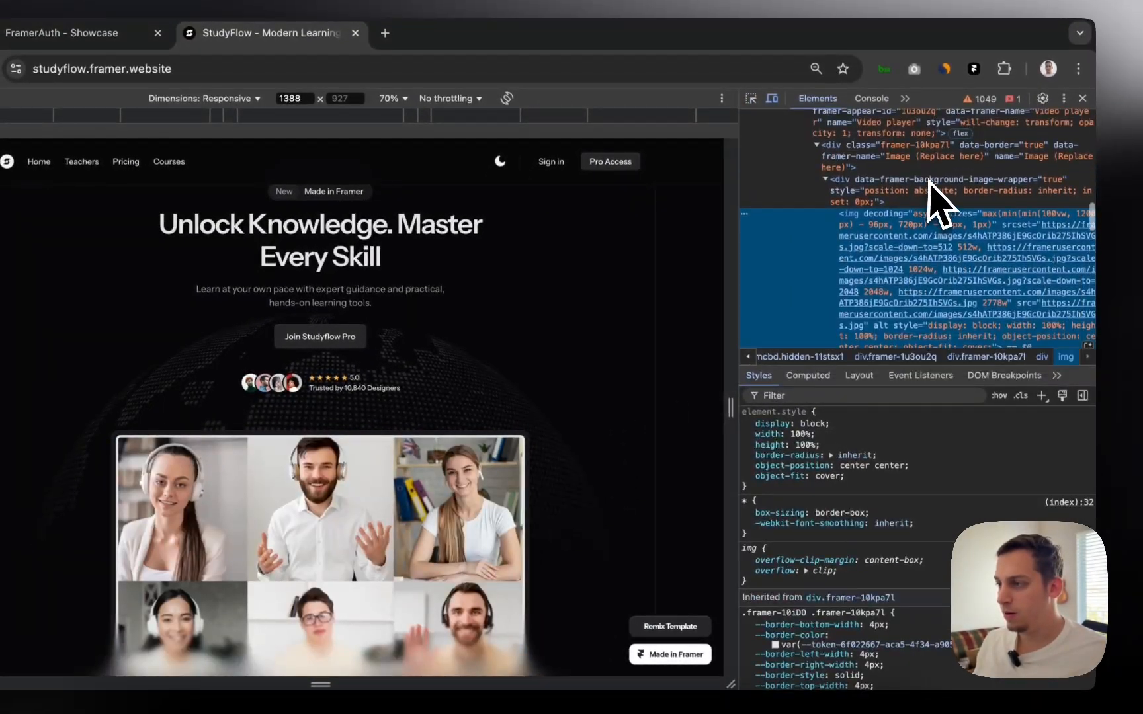
pyautogui.click(872, 198)
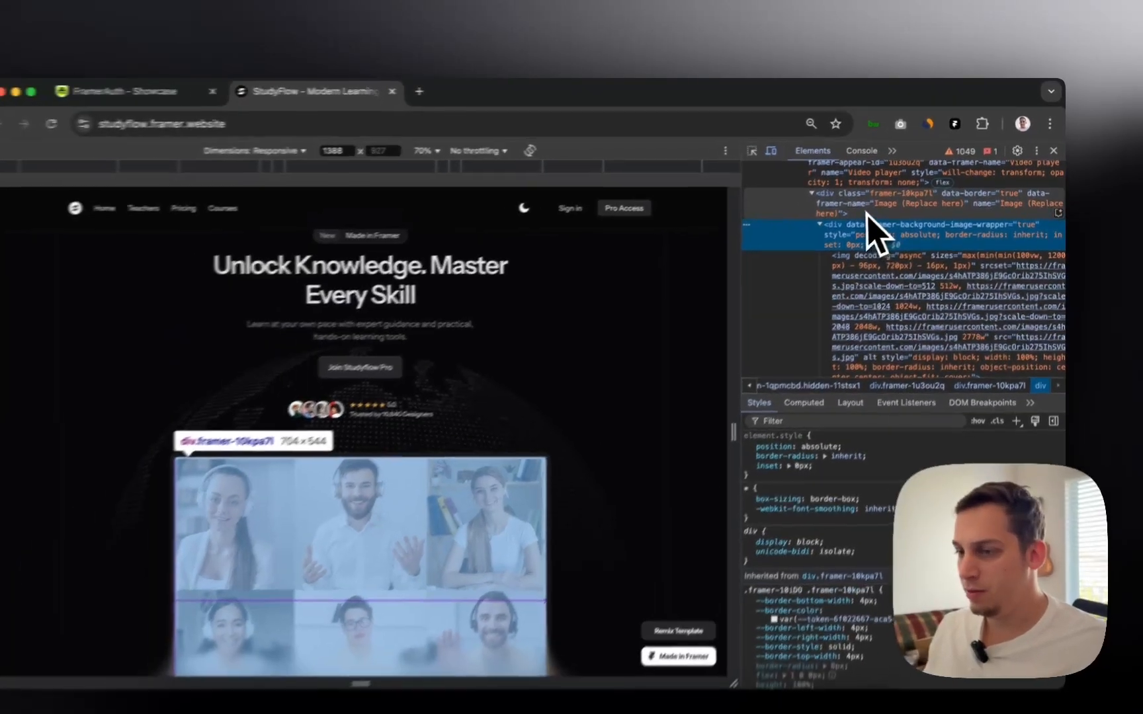
pyautogui.scroll(1, 835, 224)
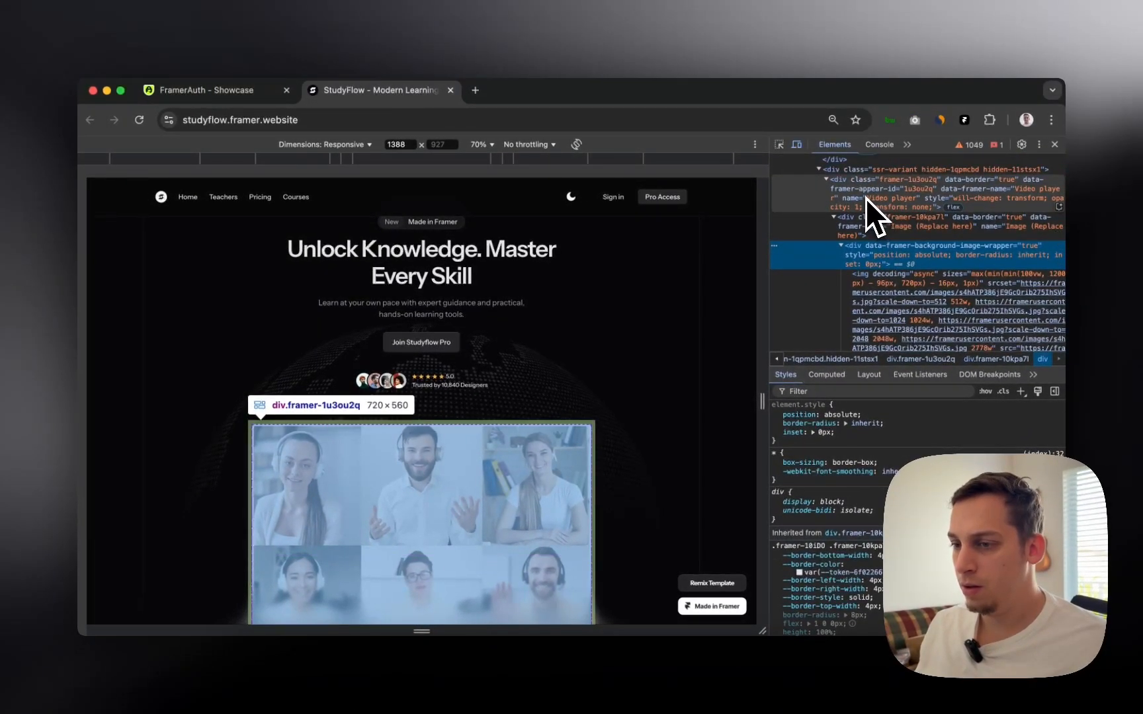
pyautogui.scroll(2, 865, 198)
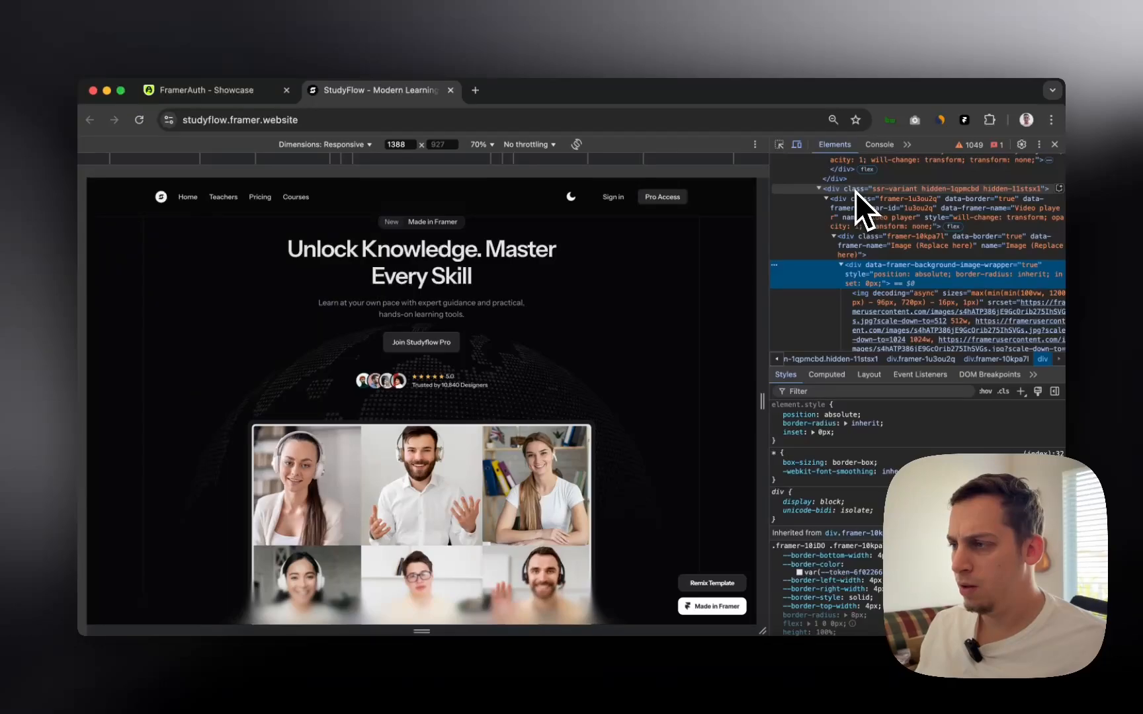
pyautogui.click(856, 197)
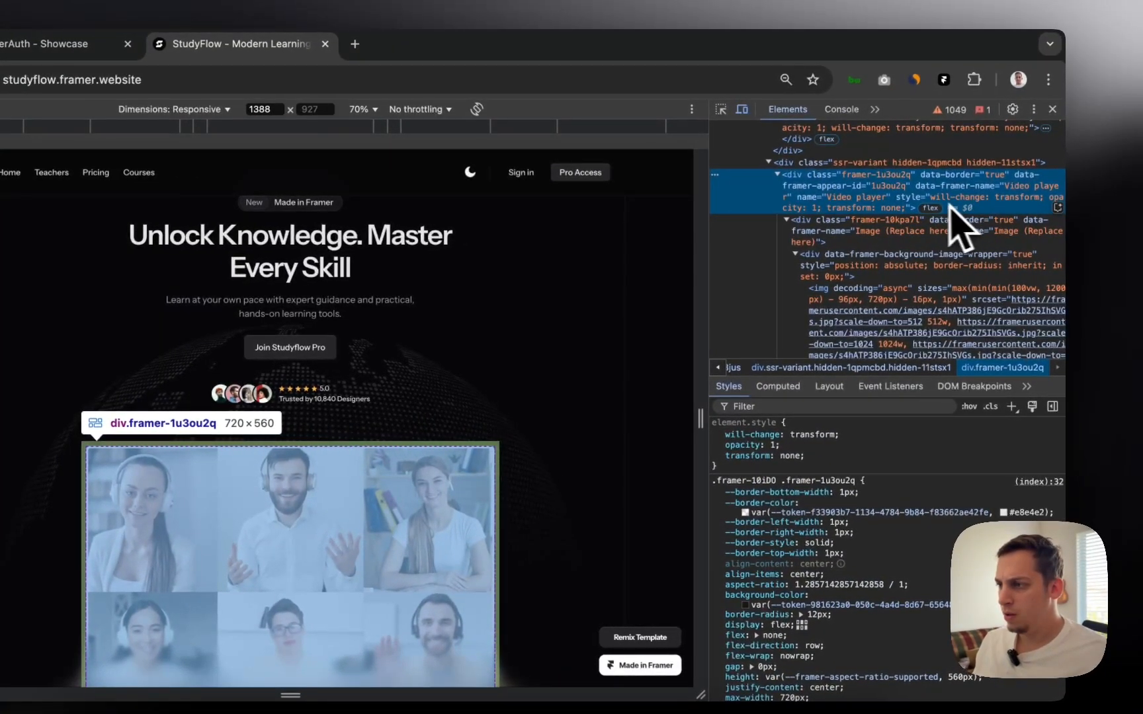
# - Read through the Video player element's CSS rules, including its position, top offset, max-width and transform
pyautogui.scroll(-1, 845, 617)
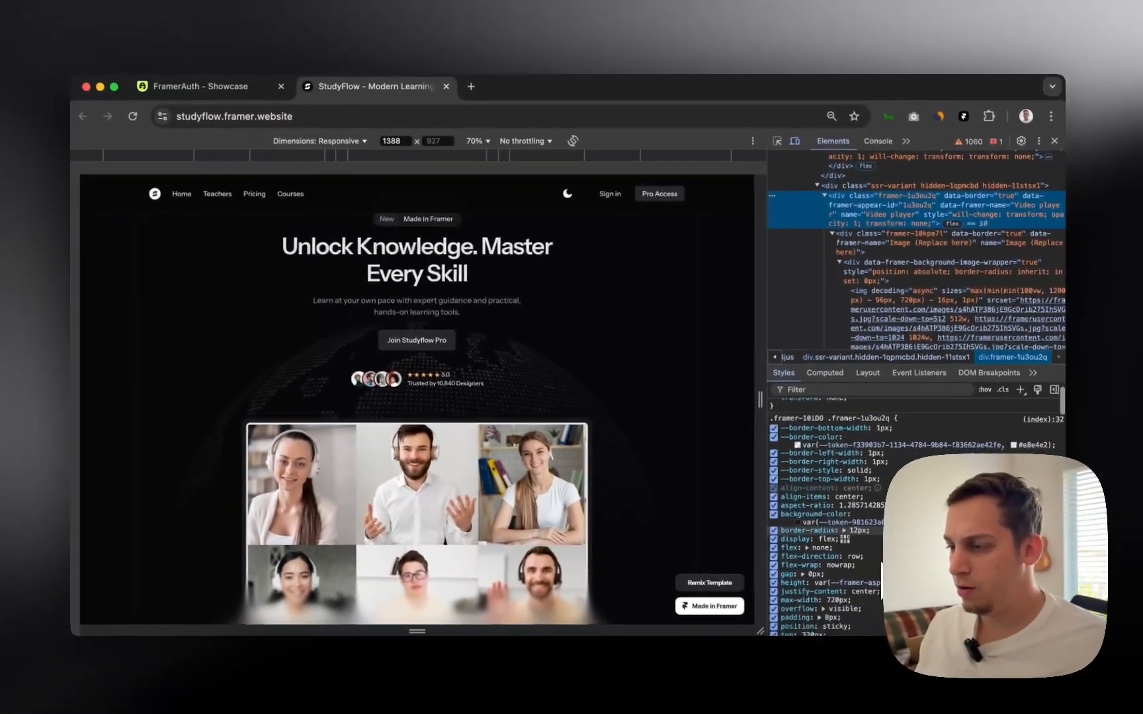
pyautogui.scroll(-5, 871, 562)
pyautogui.scroll(5, 834, 516)
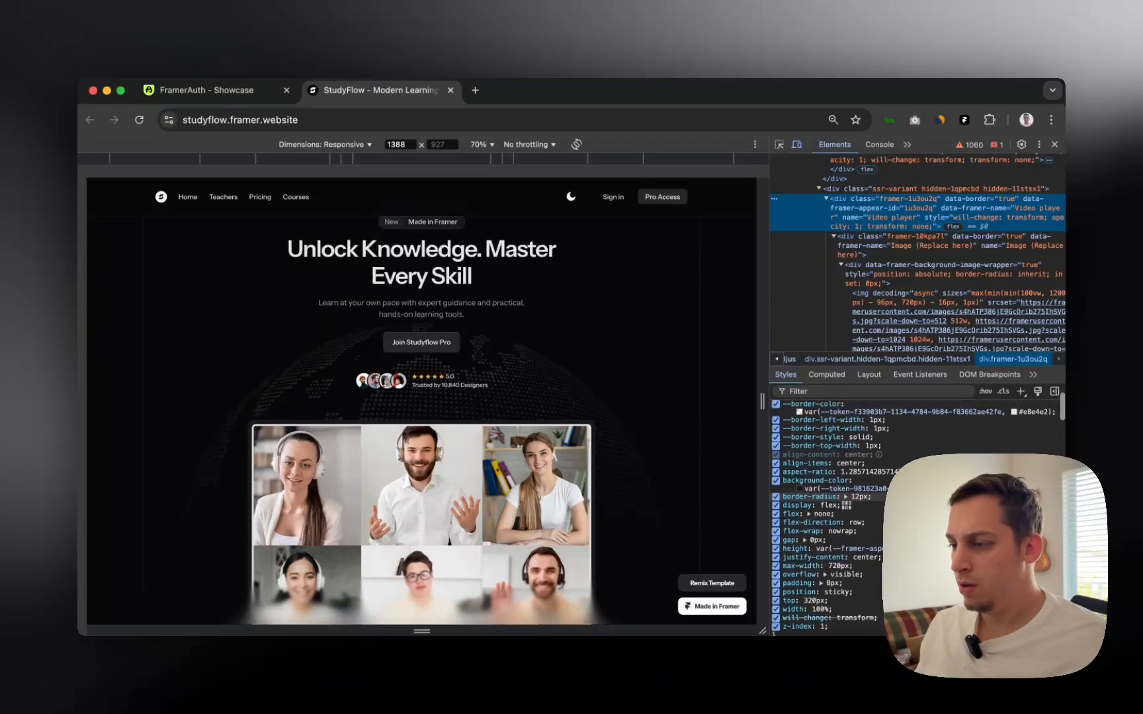
pyautogui.scroll(1, 833, 516)
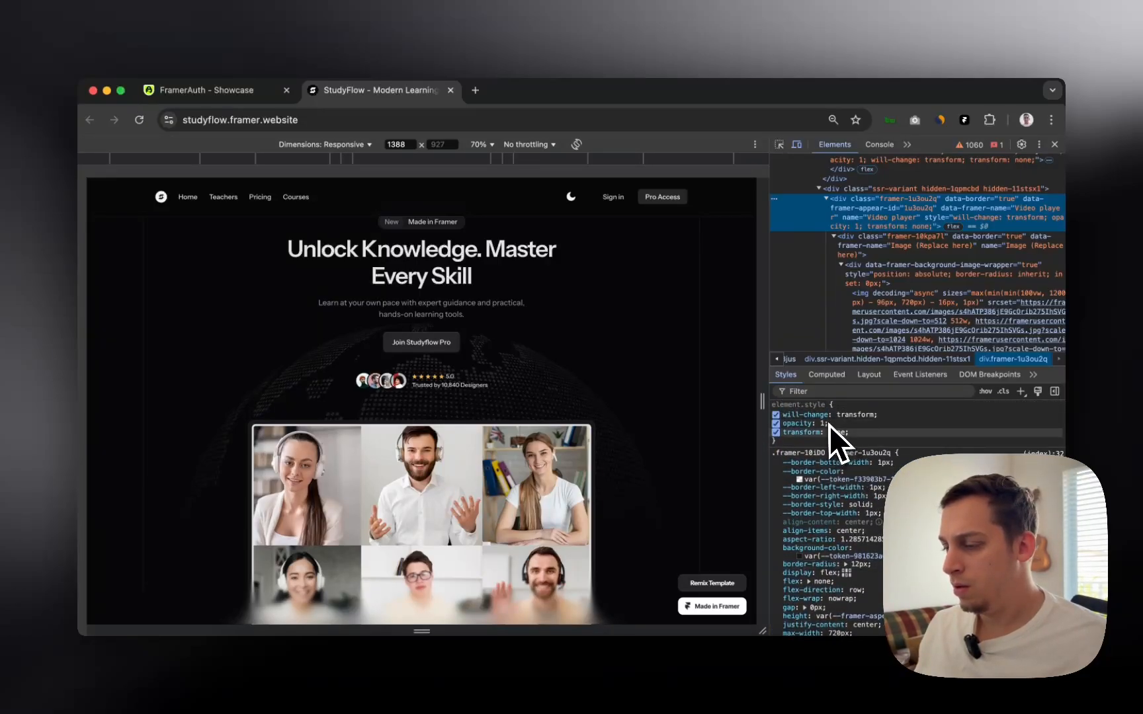
pyautogui.scroll(-2, 843, 535)
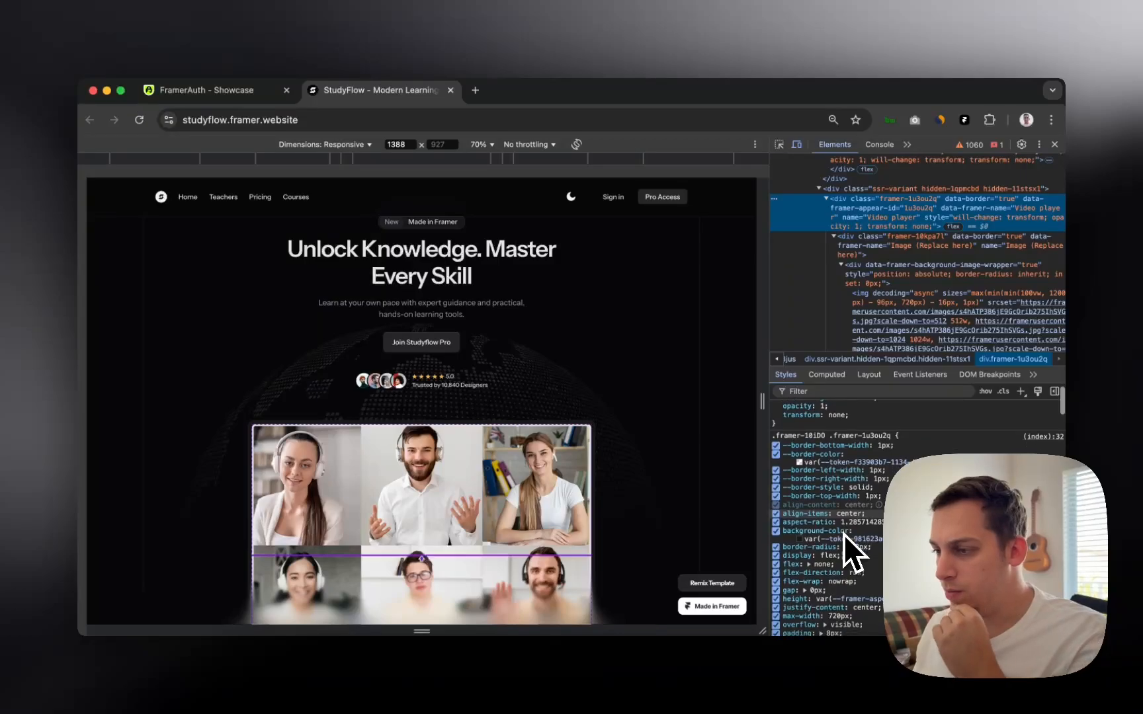
pyautogui.scroll(-2, 842, 535)
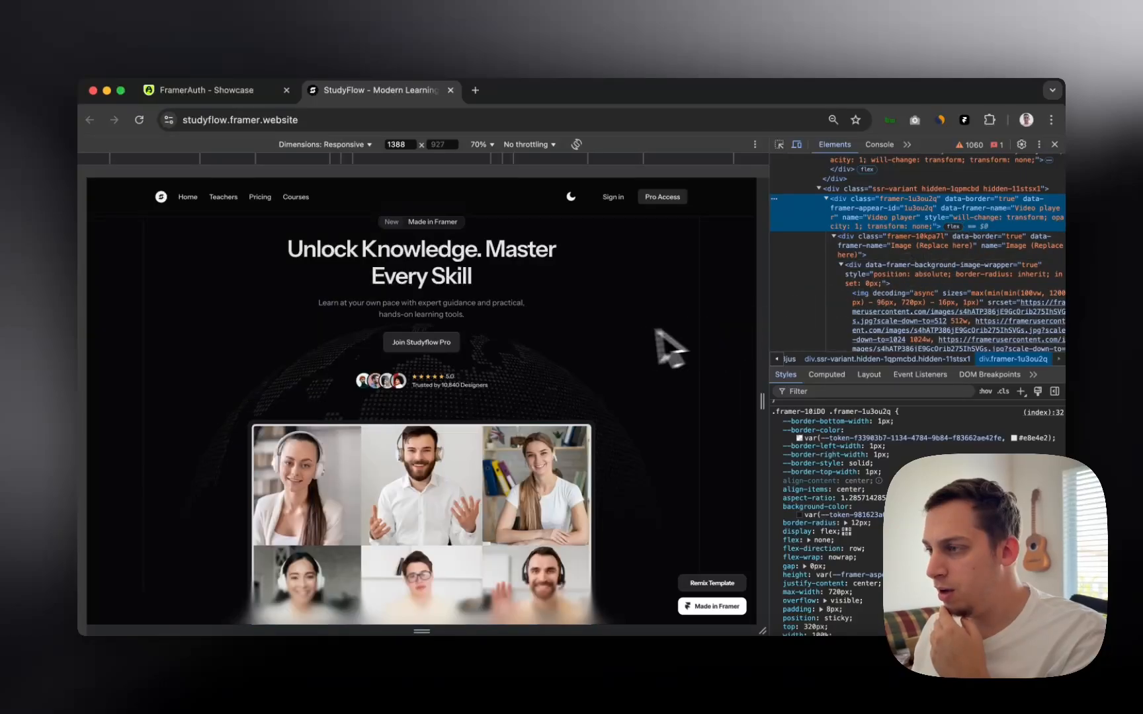
# - Scroll the StudyFlow hero down and back up to watch how the Video player's inline transform changes
pyautogui.scroll(-3, 617, 334)
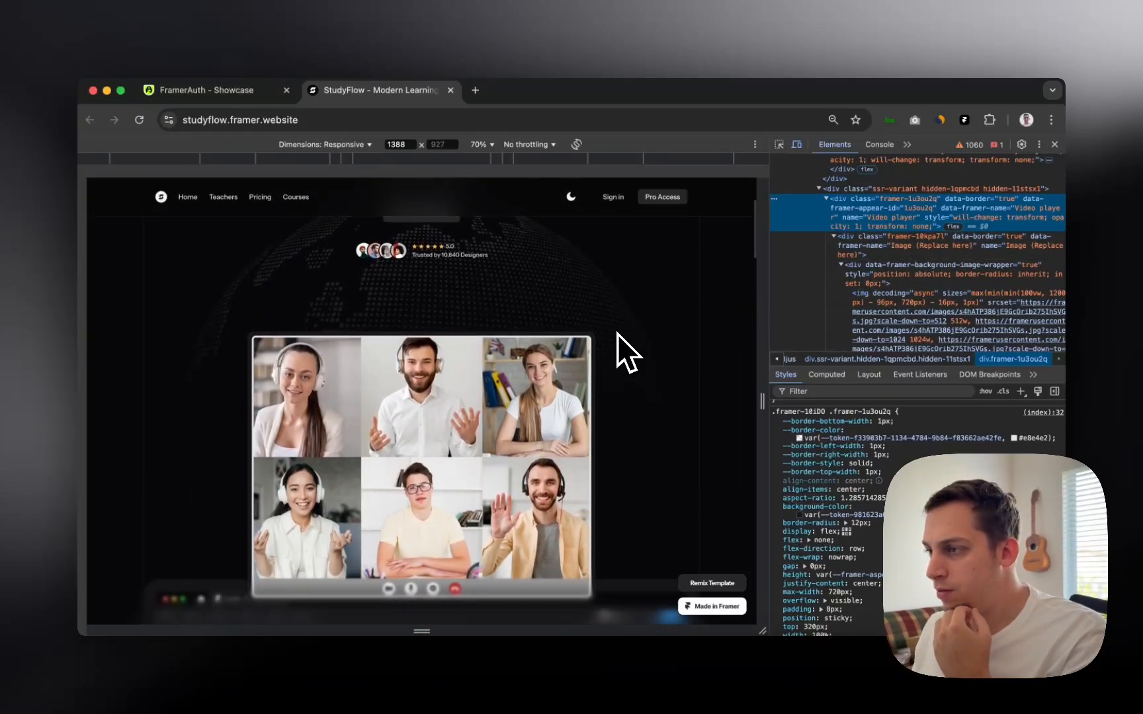
pyautogui.scroll(-3, 617, 334)
pyautogui.scroll(-5, 617, 334)
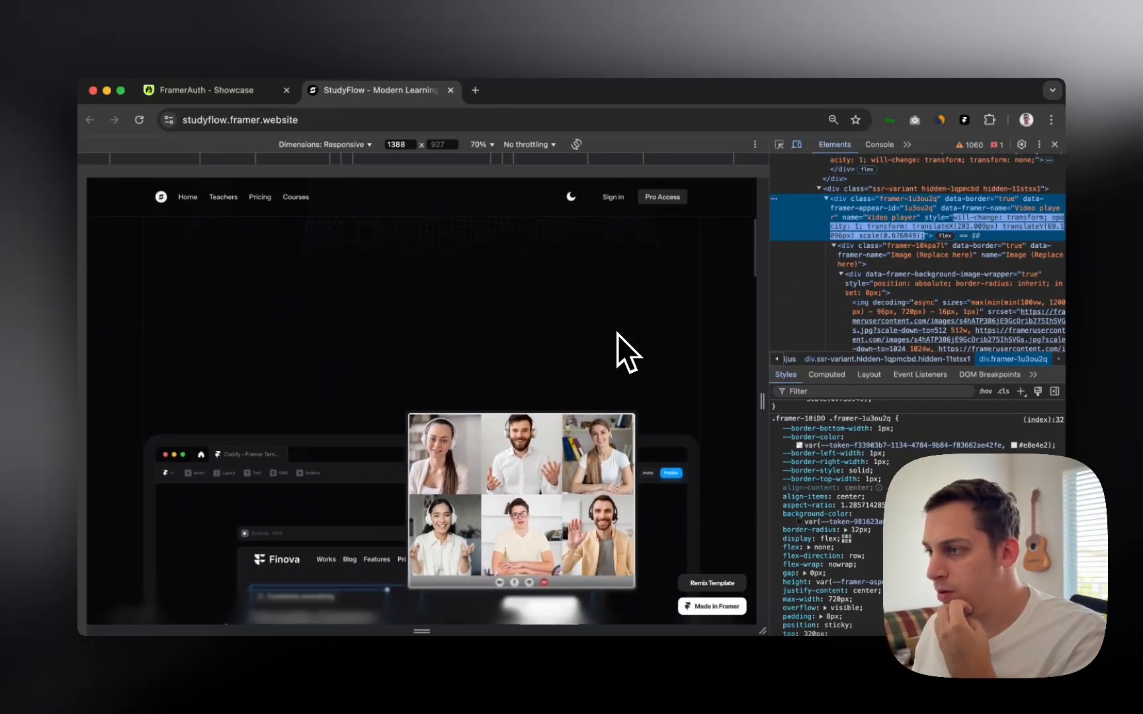
pyautogui.scroll(10, 617, 334)
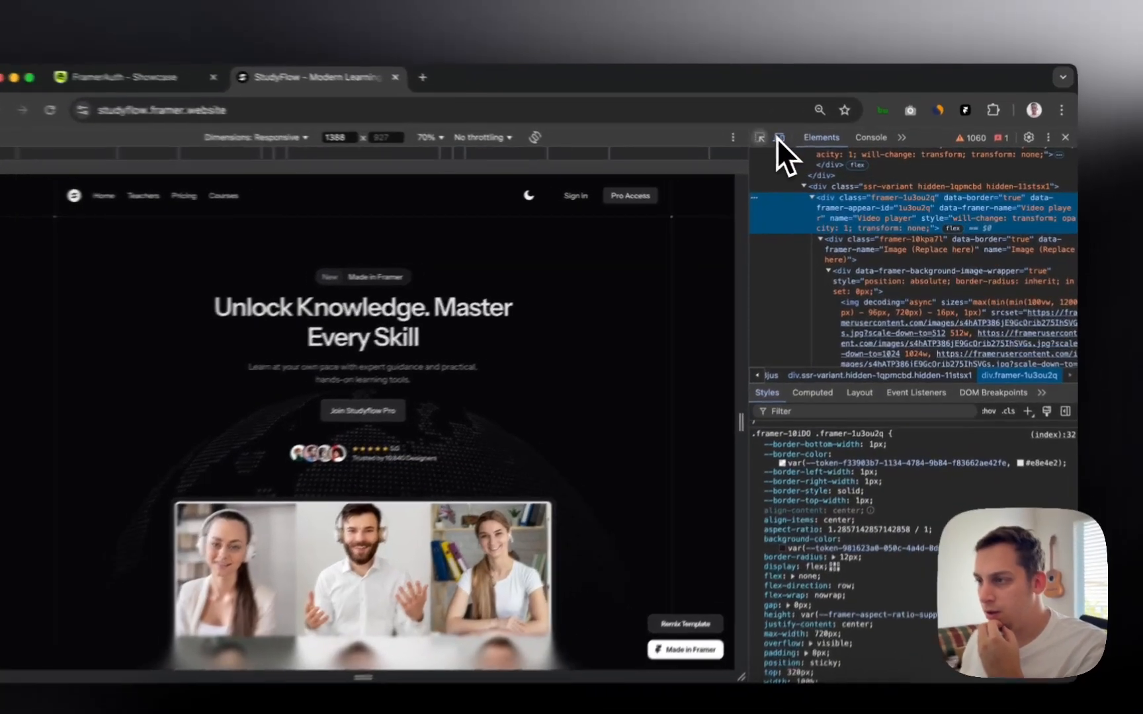
# - Pick the hero section's Container element on the page, checking its extent while scrolling past the sticky video frame
pyautogui.click(779, 144)
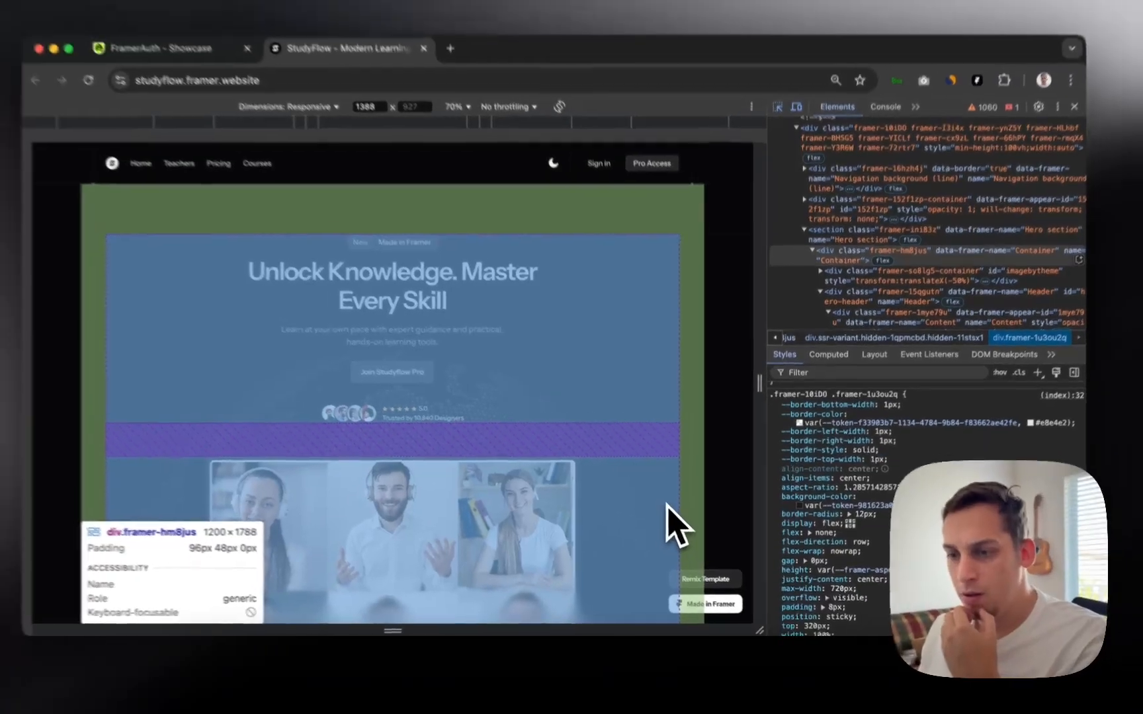
pyautogui.scroll(-2, 653, 491)
pyautogui.scroll(-5, 676, 514)
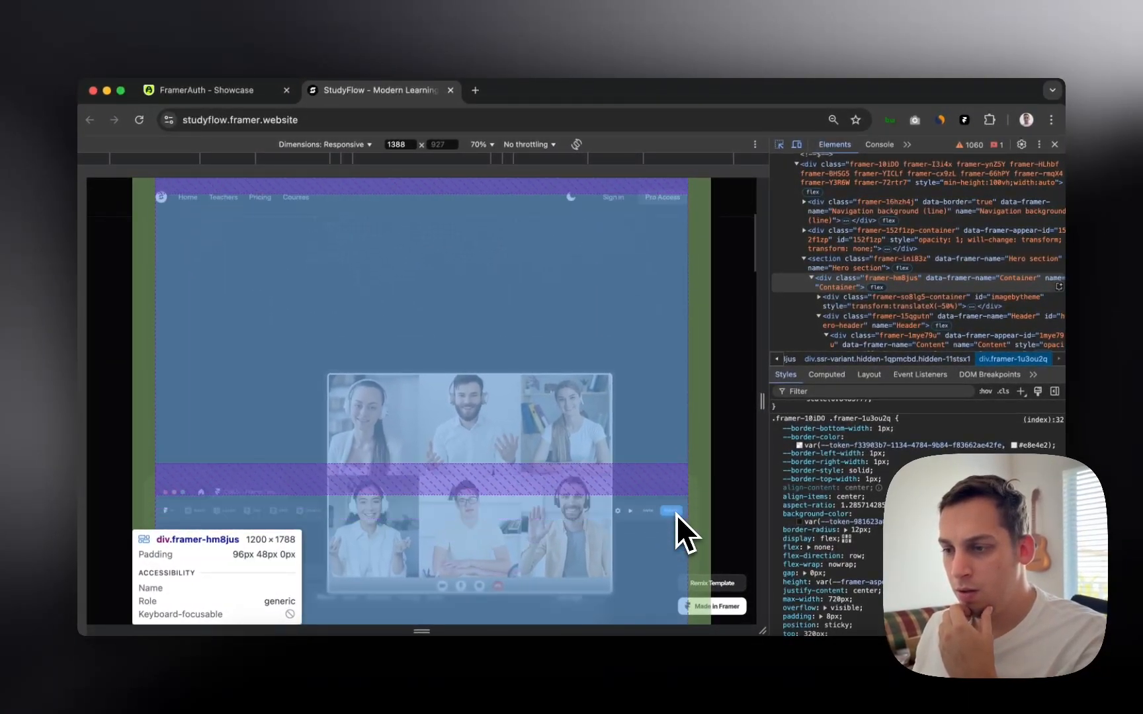
pyautogui.scroll(-5, 676, 514)
pyautogui.scroll(10, 676, 515)
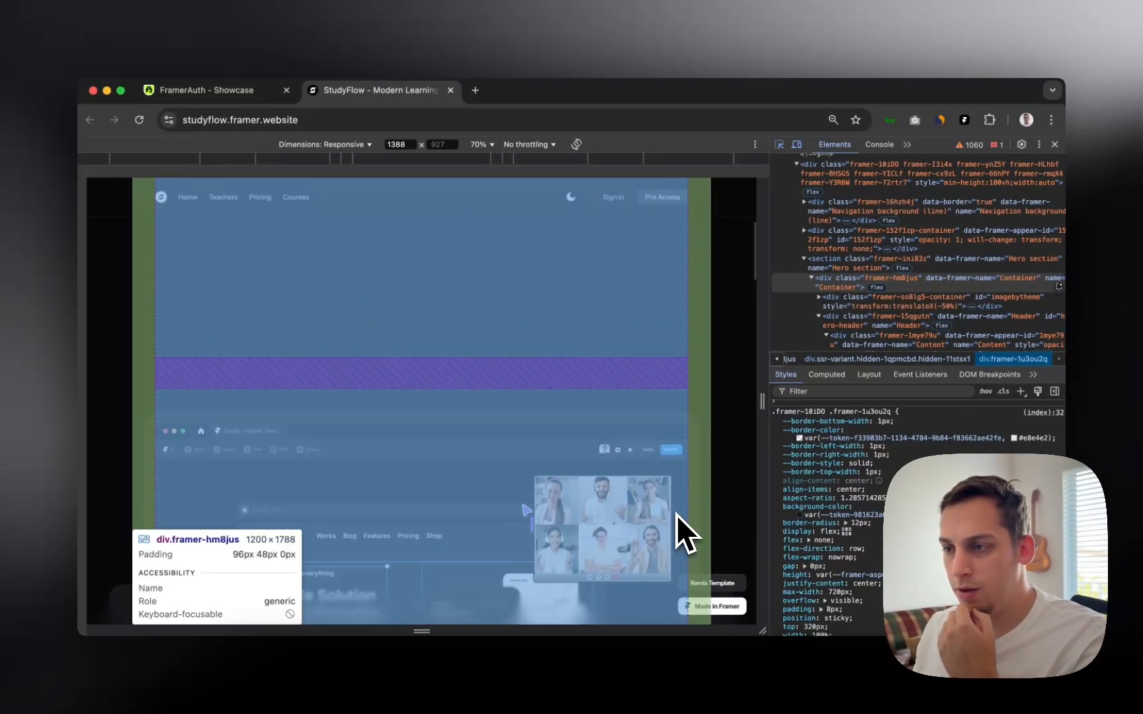
pyautogui.click(658, 467)
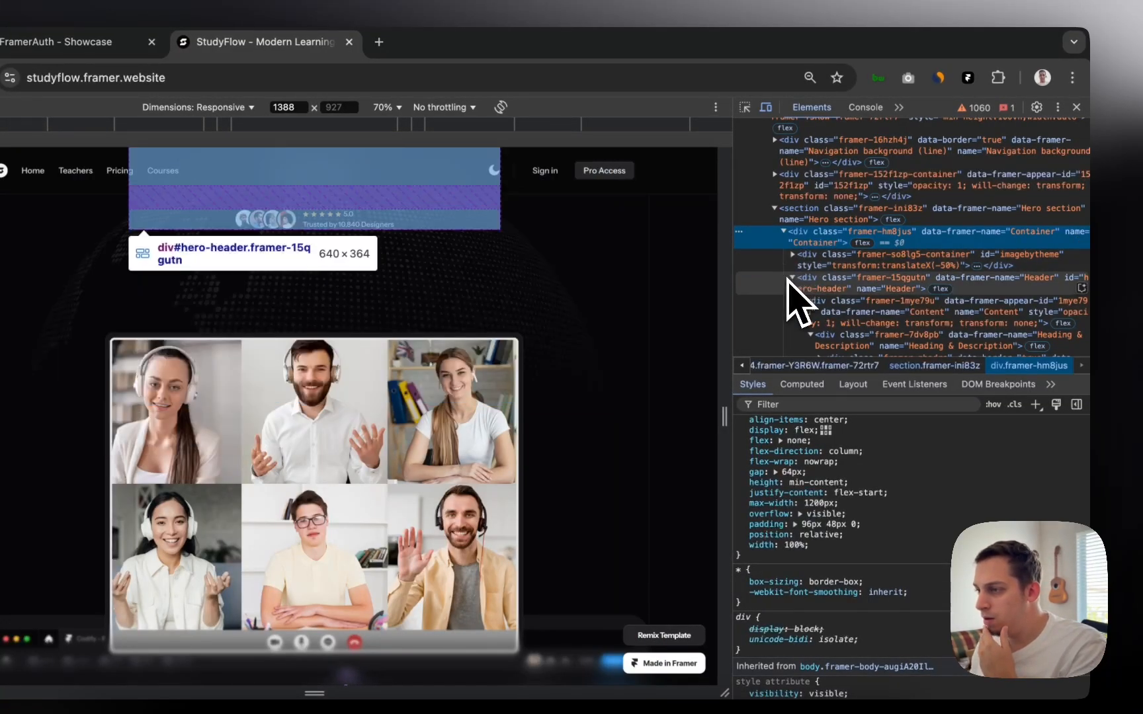
# - Collapse the Header element and the video player's ssr-variant wrapper inside the hero Container
pyautogui.click(793, 278)
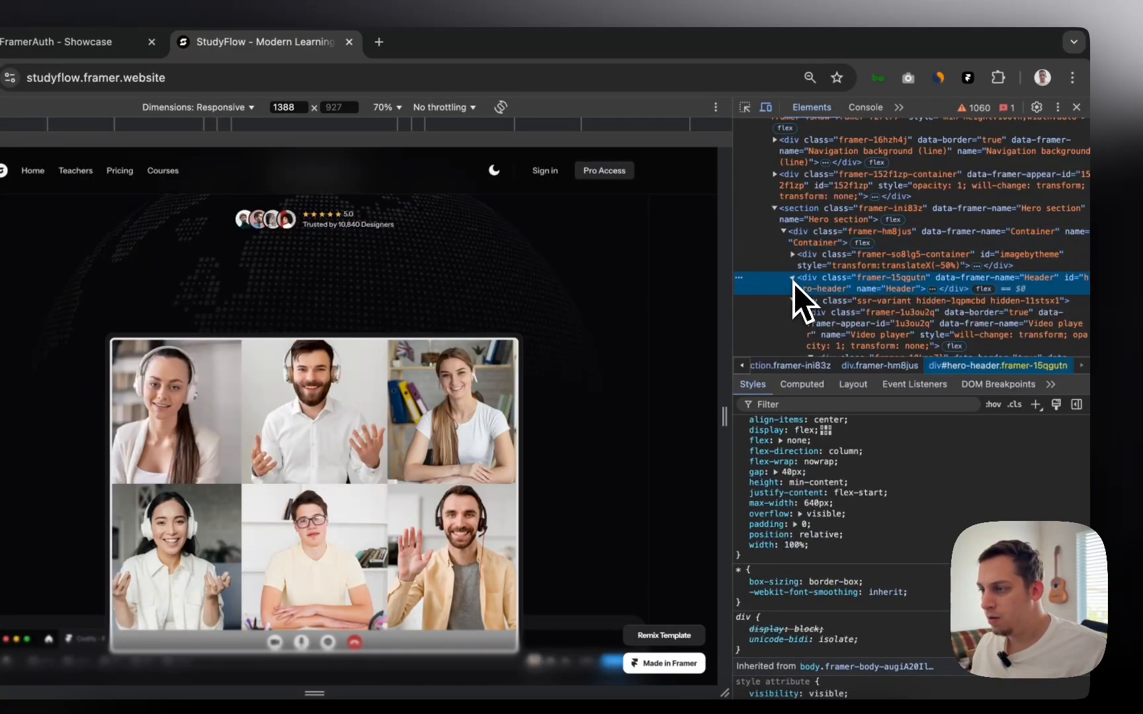
pyautogui.click(796, 301)
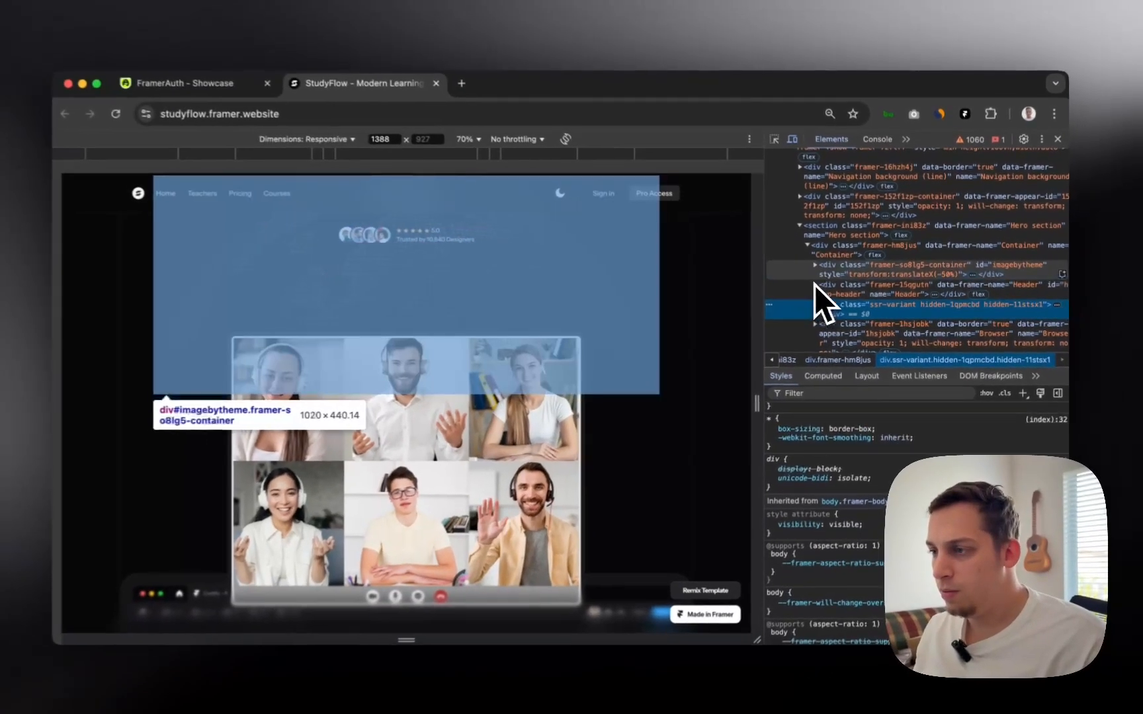
pyautogui.scroll(3, 722, 320)
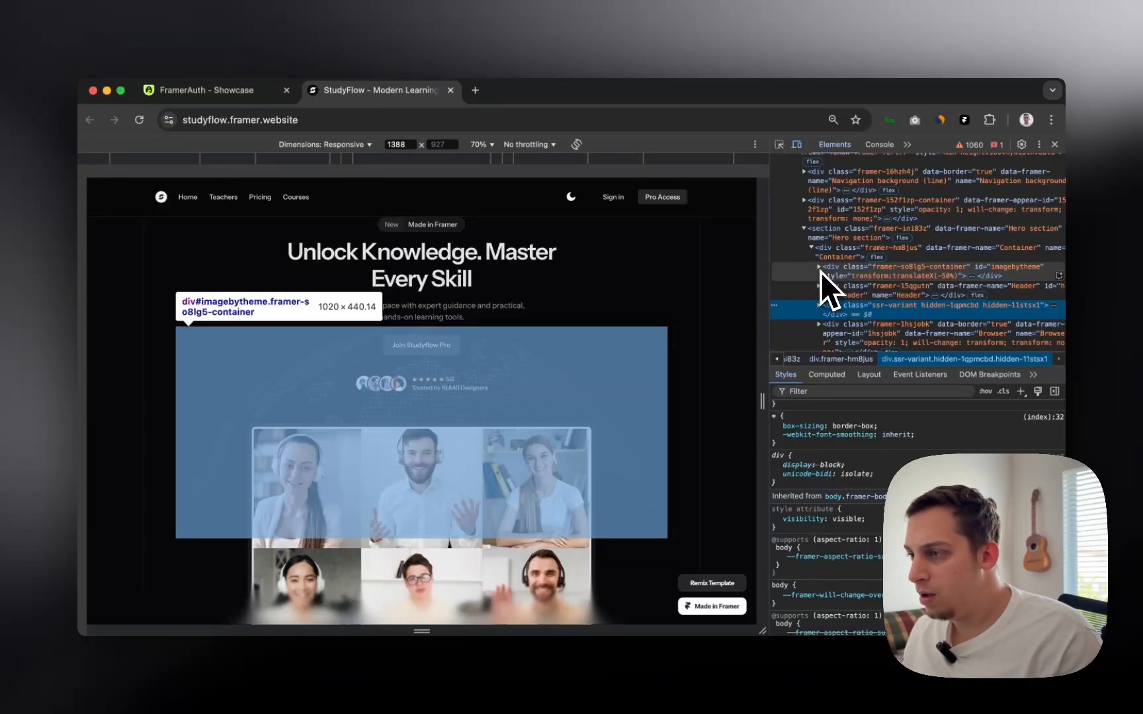
# - Expand the imagebytheme container down to its img element to identify the hero's background image
pyautogui.click(819, 270)
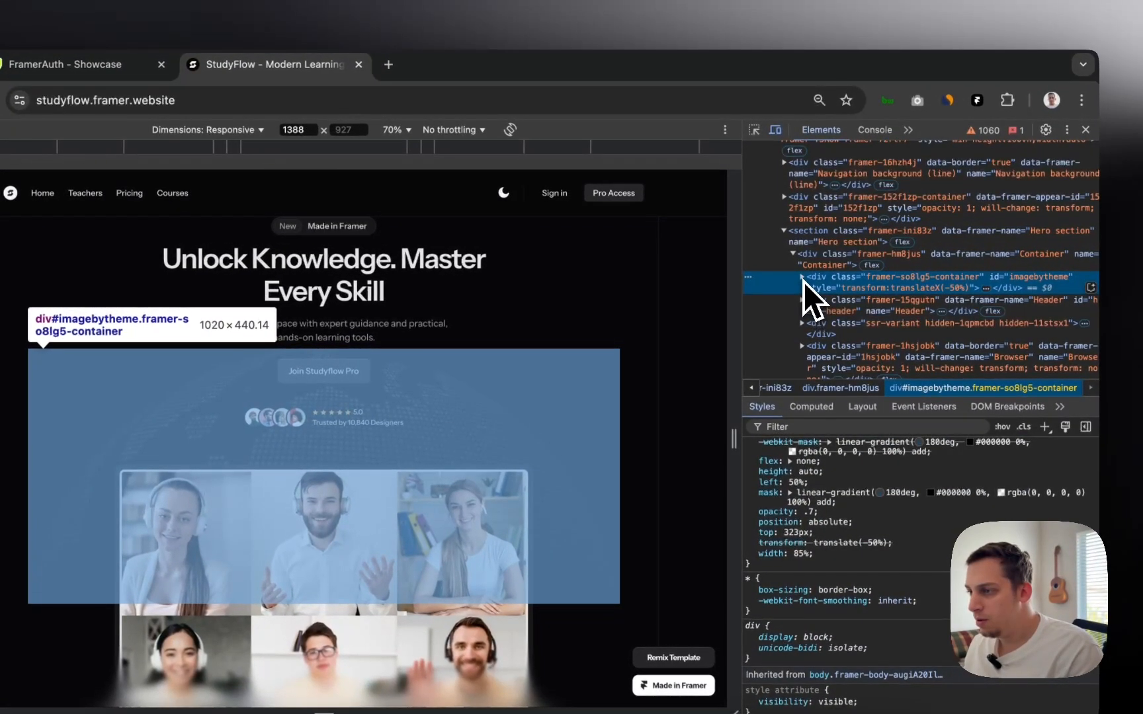
pyautogui.click(818, 268)
pyautogui.click(816, 301)
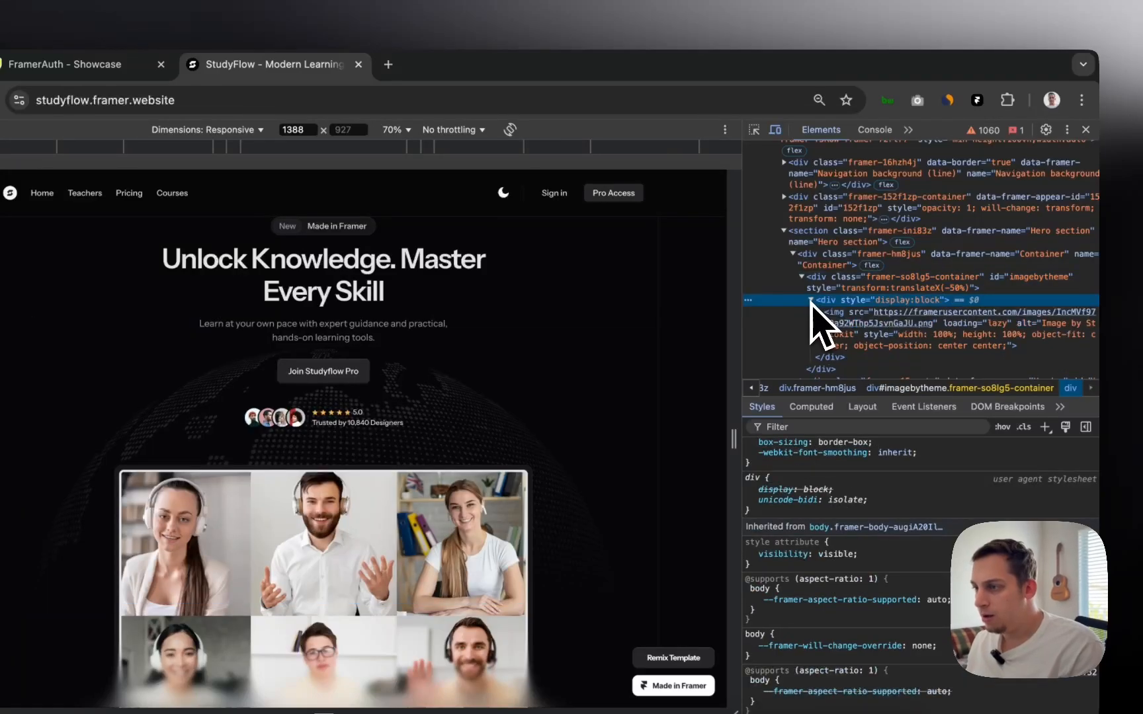
pyautogui.click(811, 300)
pyautogui.moveTo(834, 324)
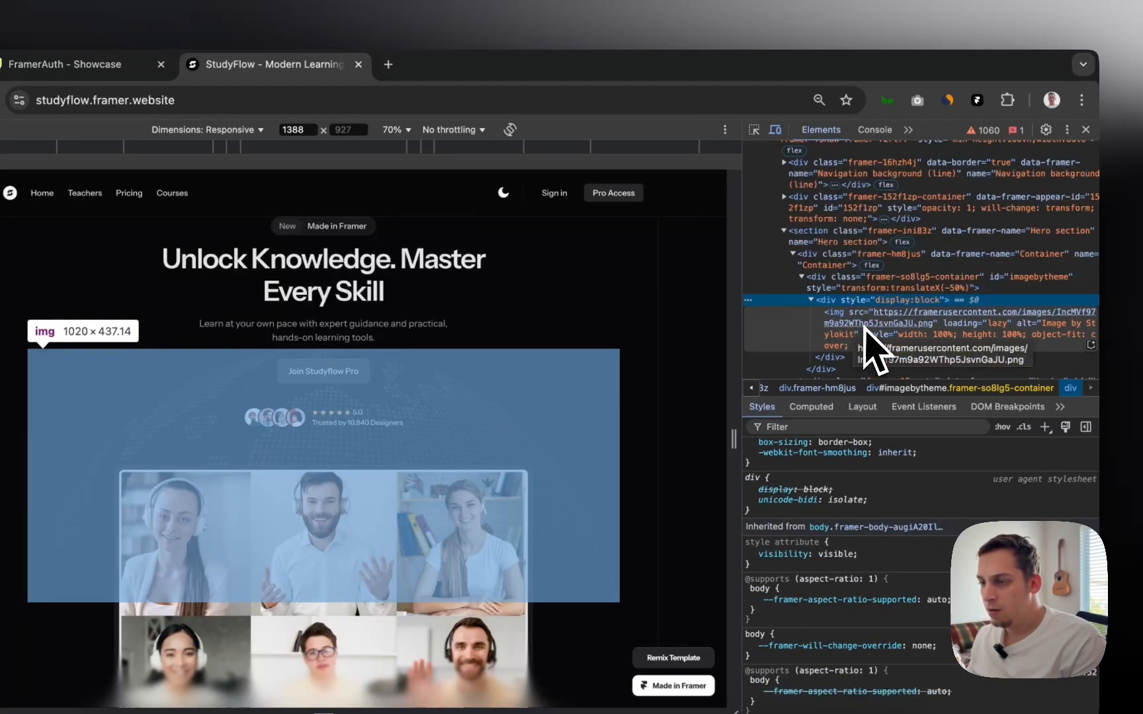
# - Collapse the Hero section's markup, then re-expand it and its Container to review the Container's direct children
pyautogui.click(802, 278)
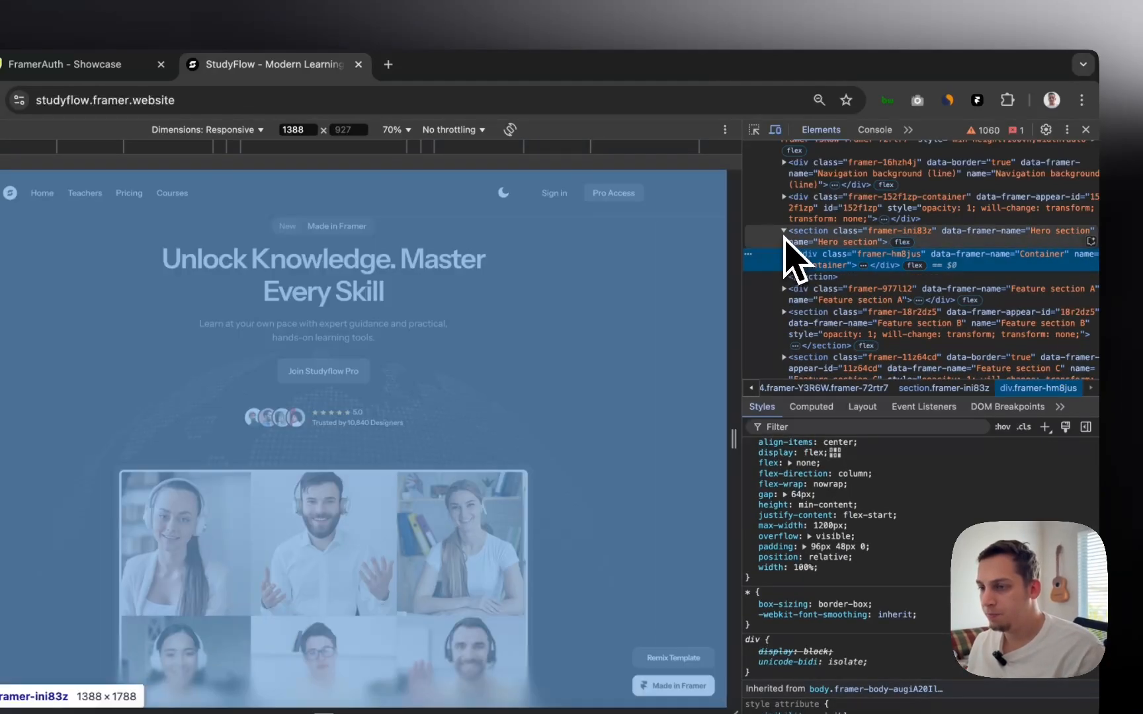
pyautogui.click(784, 232)
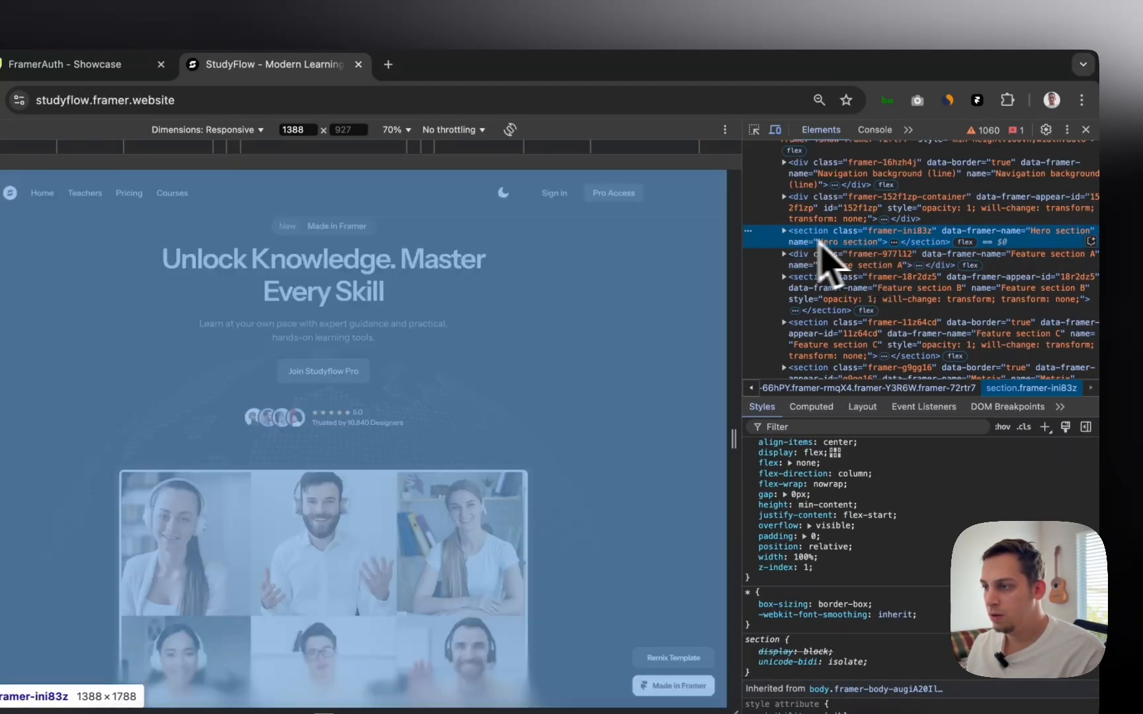
pyautogui.press('Right')
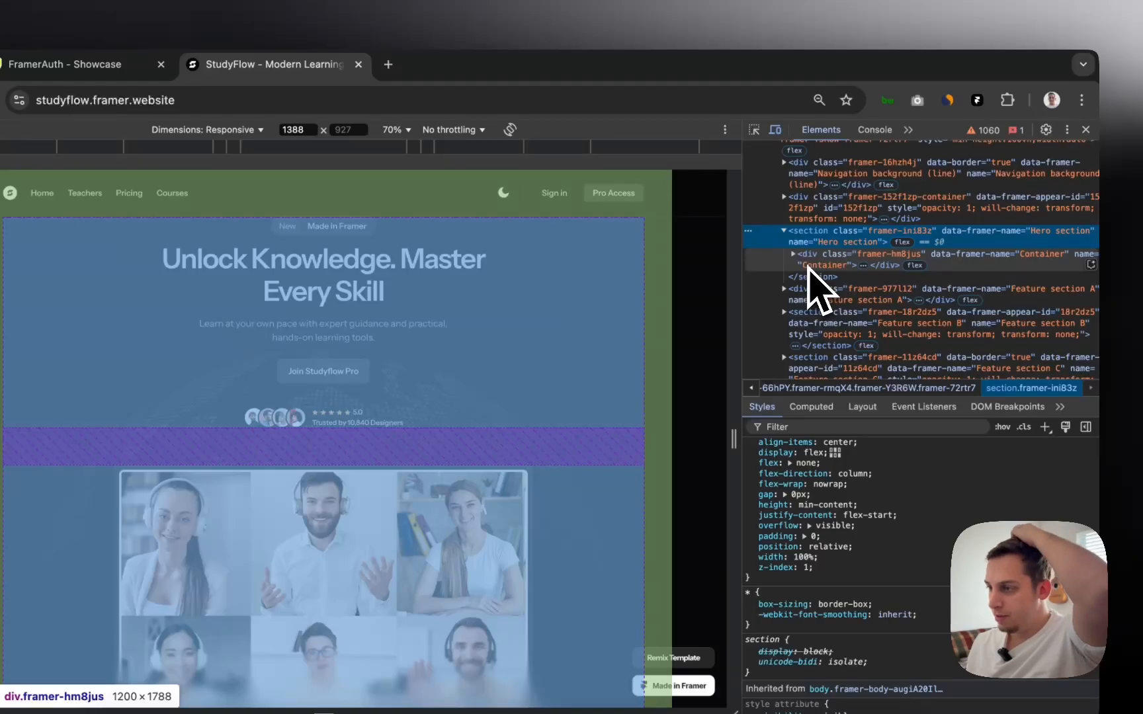
pyautogui.click(796, 259)
pyautogui.press('Right')
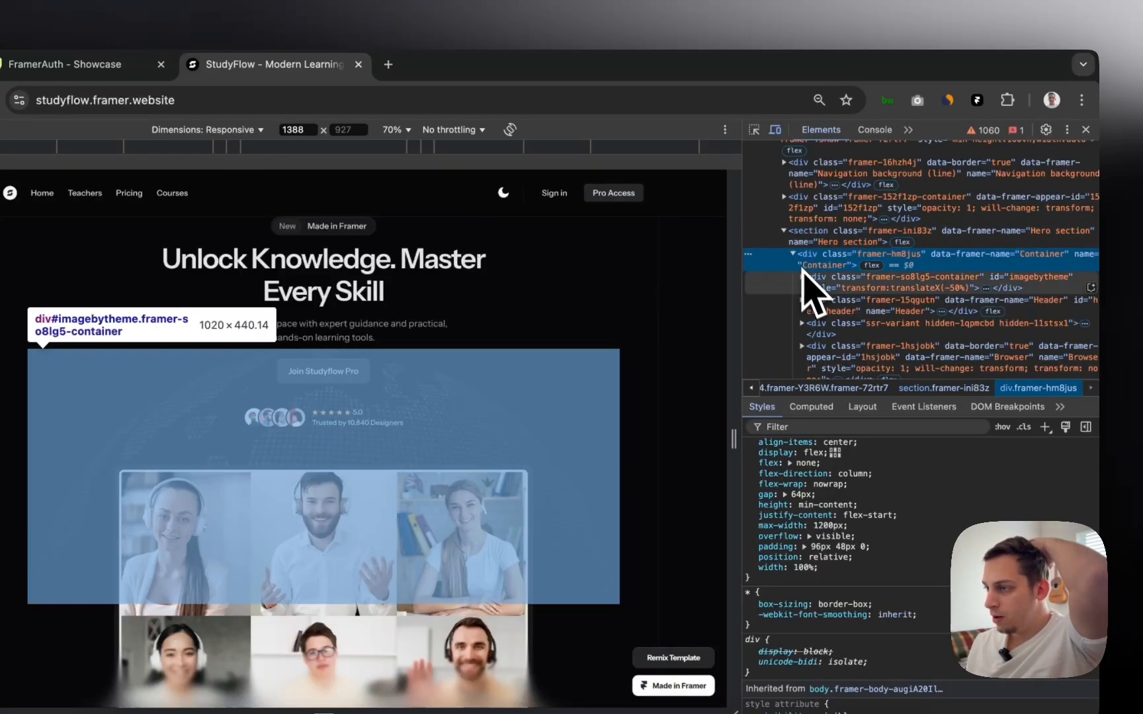
pyautogui.scroll(-2, 824, 349)
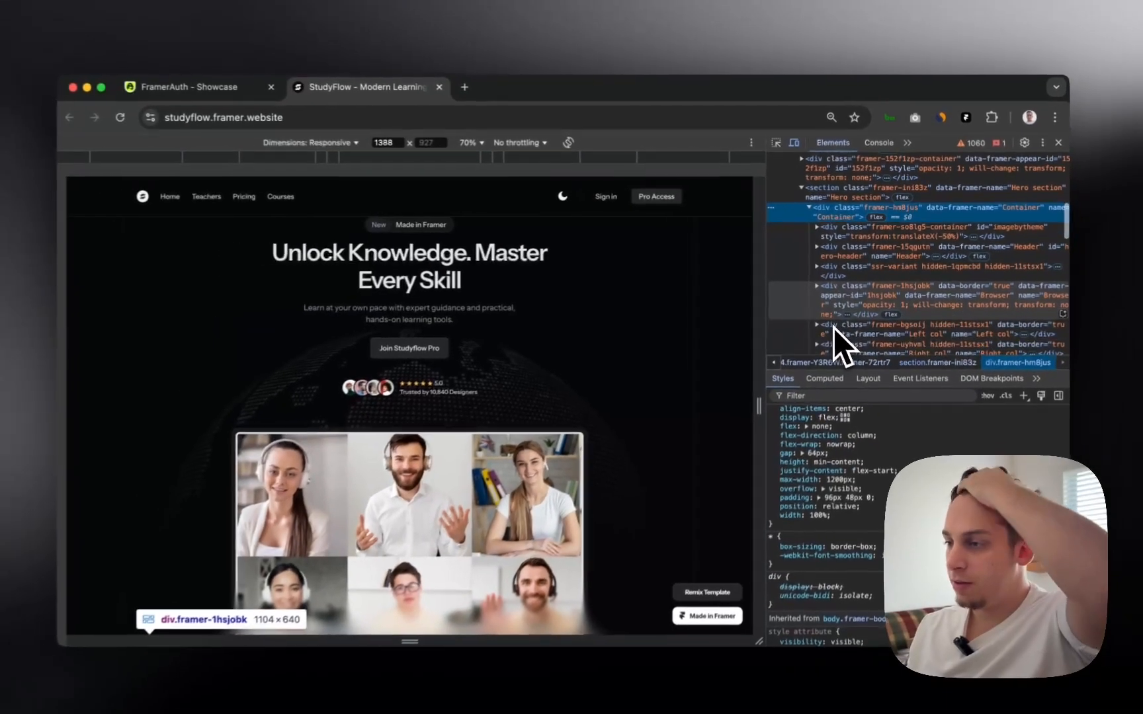
pyautogui.scroll(-2, 839, 325)
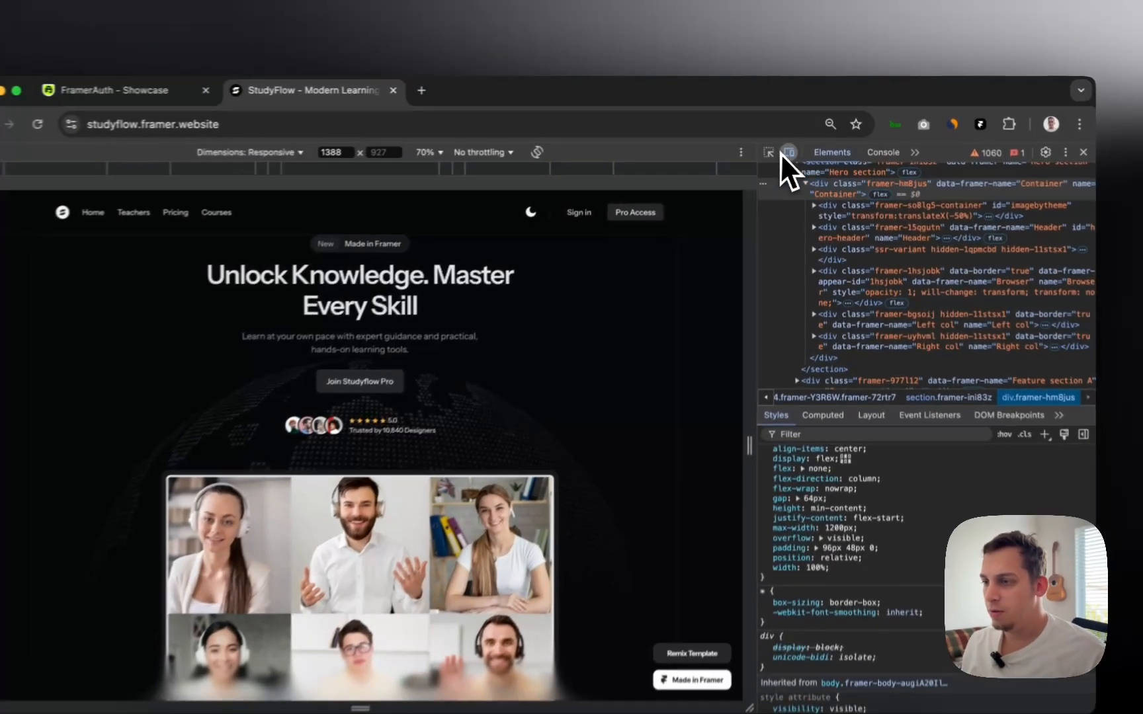
# - Turn off device emulation, switch the StudyFlow page to its light theme and look over the hero Container's child elements
pyautogui.click(796, 145)
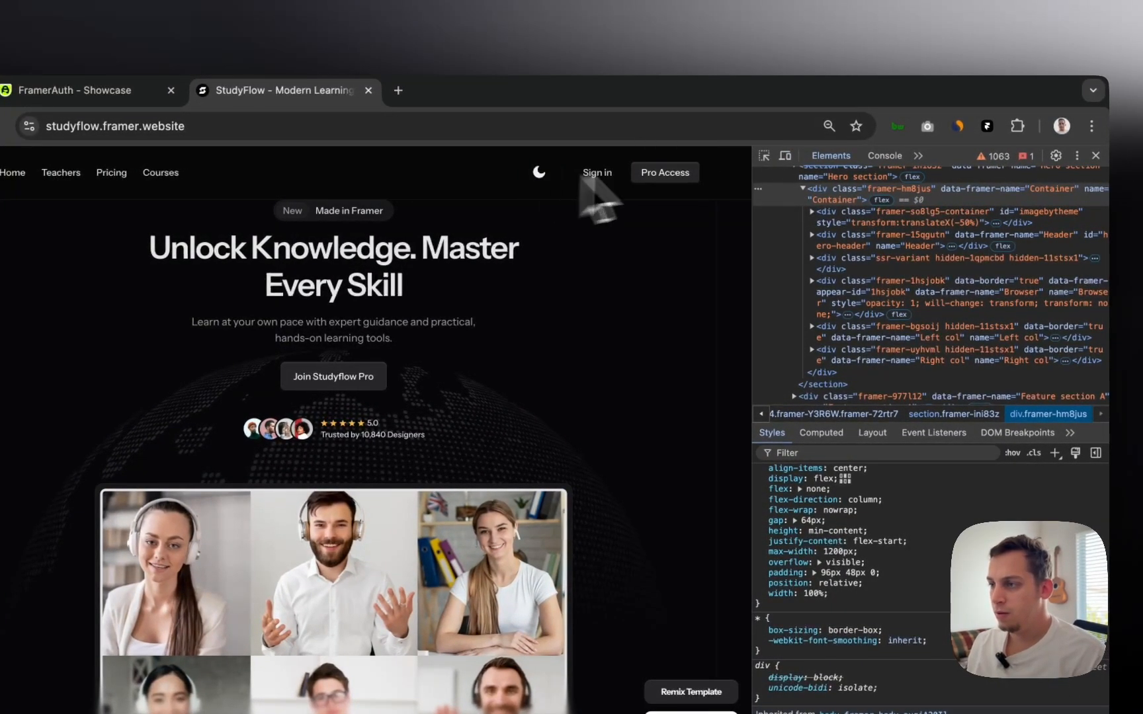
pyautogui.click(539, 172)
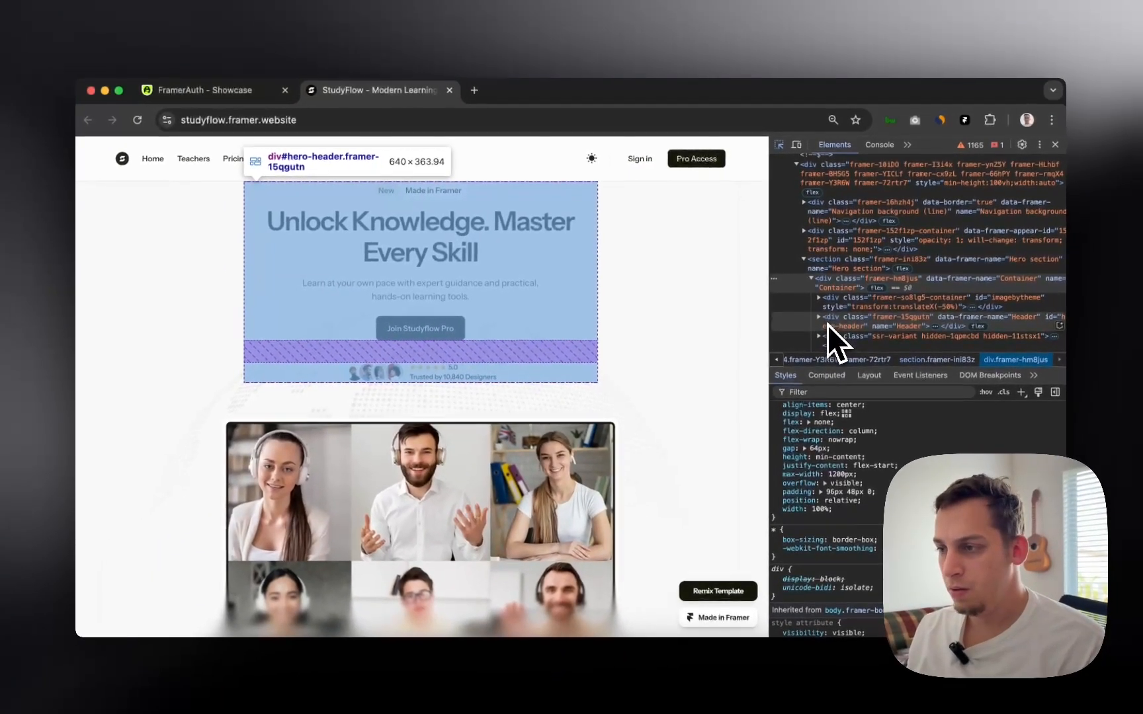
pyautogui.scroll(-2, 831, 343)
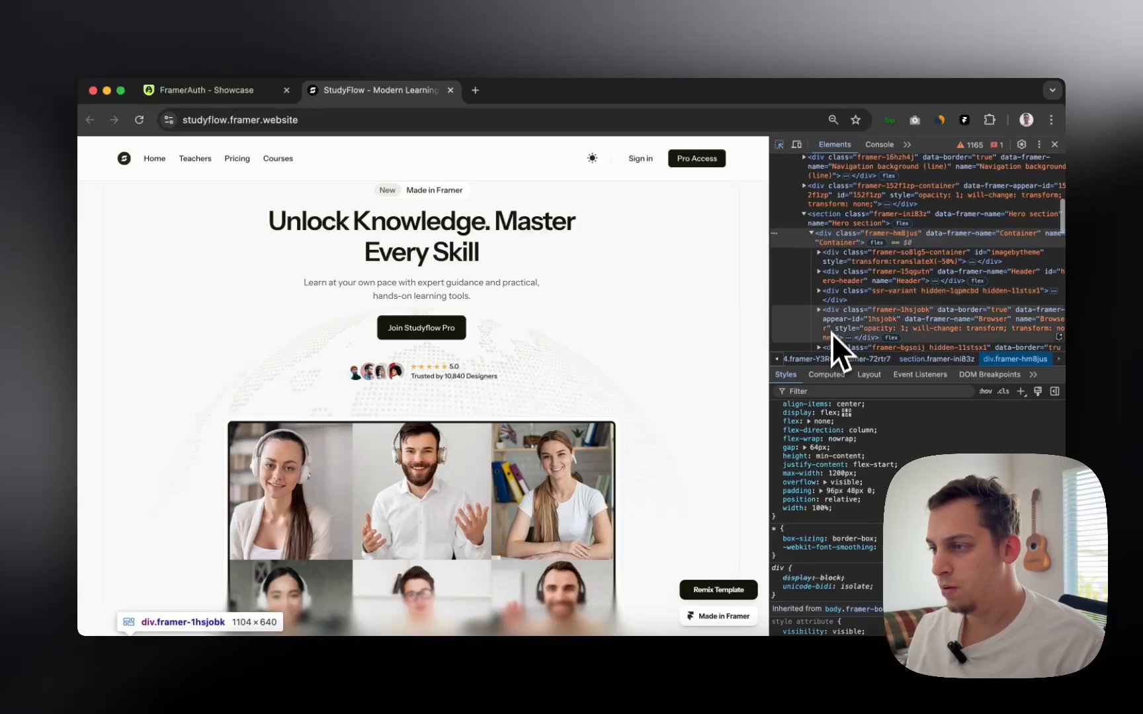
# - Review the hero Container's remaining children, expand its Left col element and examine that element's style rules
pyautogui.scroll(-2, 839, 331)
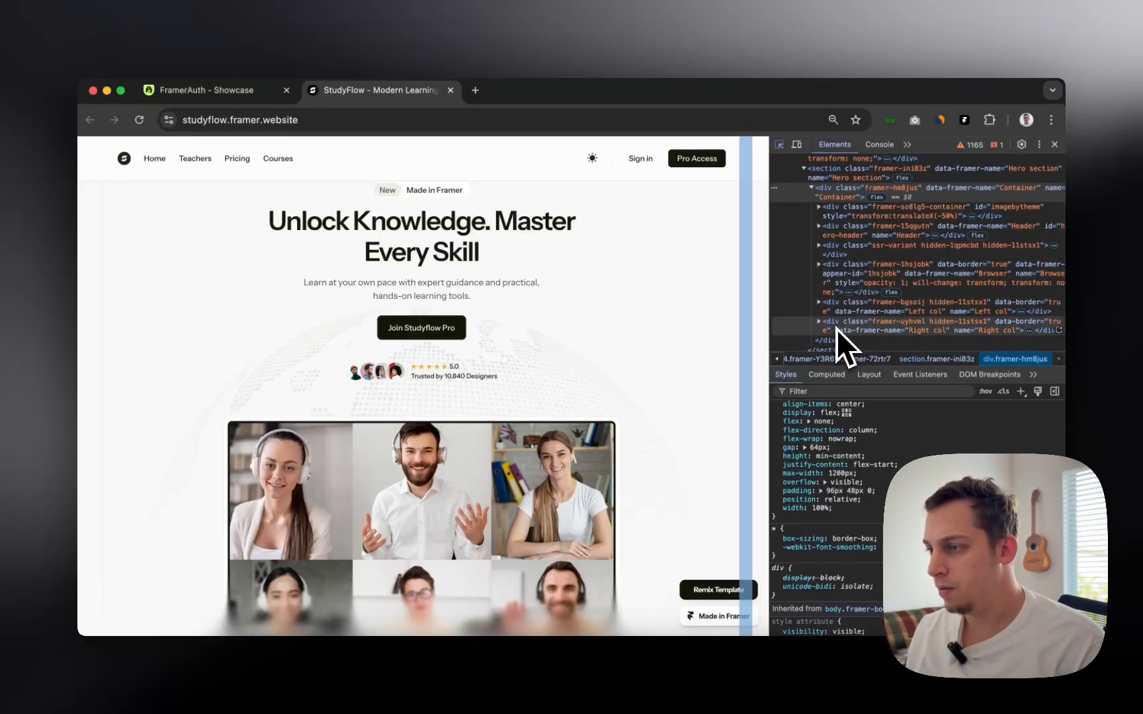
pyautogui.scroll(-2, 832, 343)
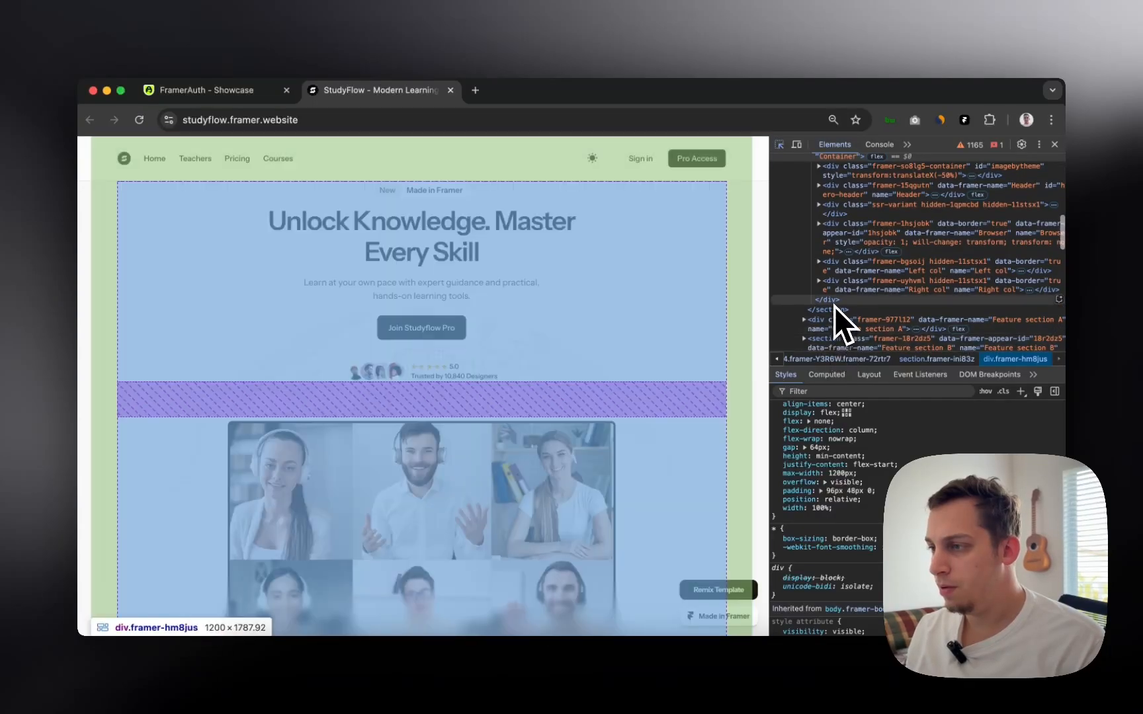
pyautogui.scroll(1, 835, 301)
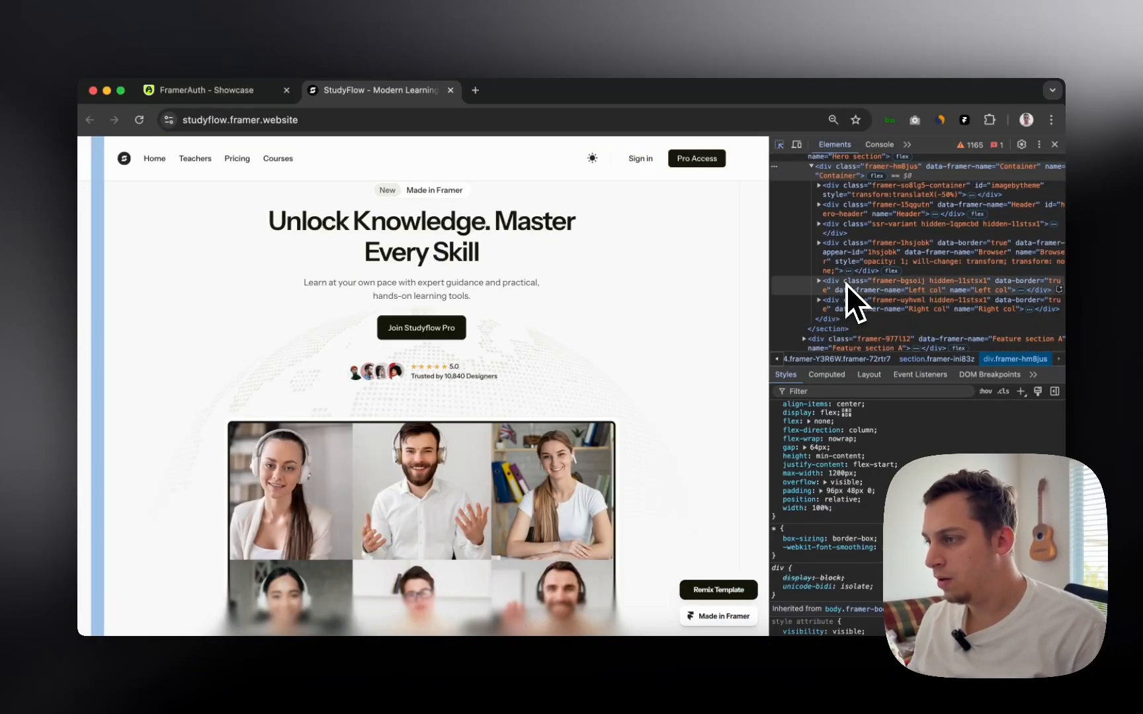
pyautogui.click(820, 283)
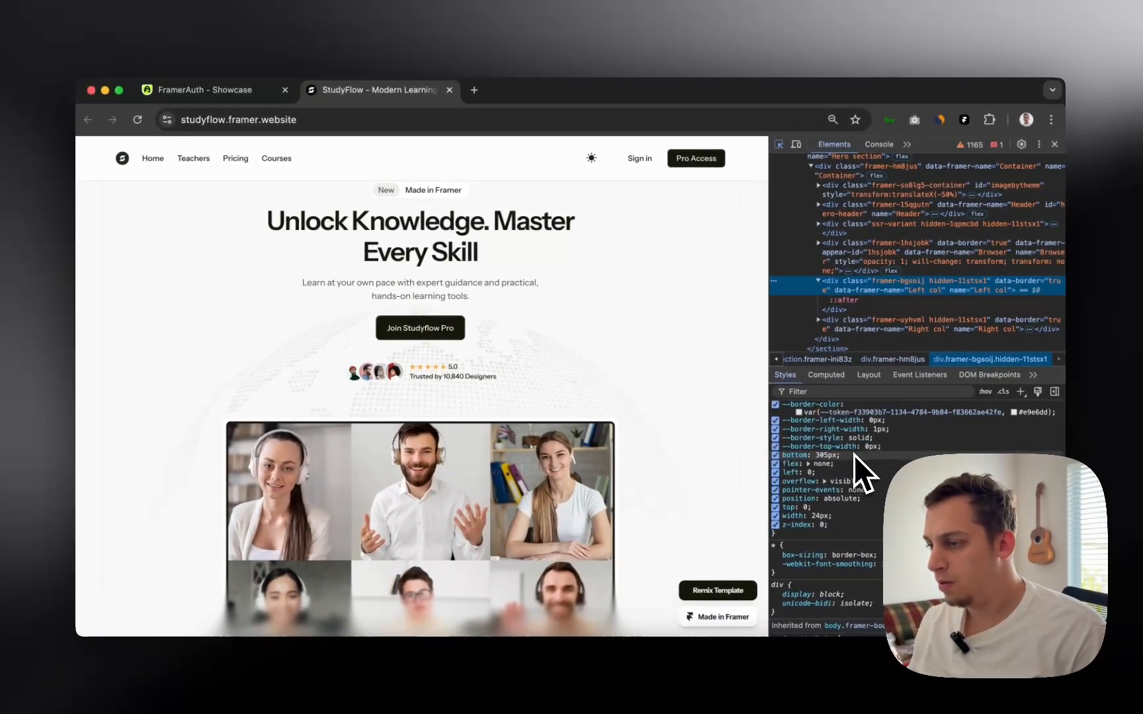
pyautogui.scroll(1, 853, 454)
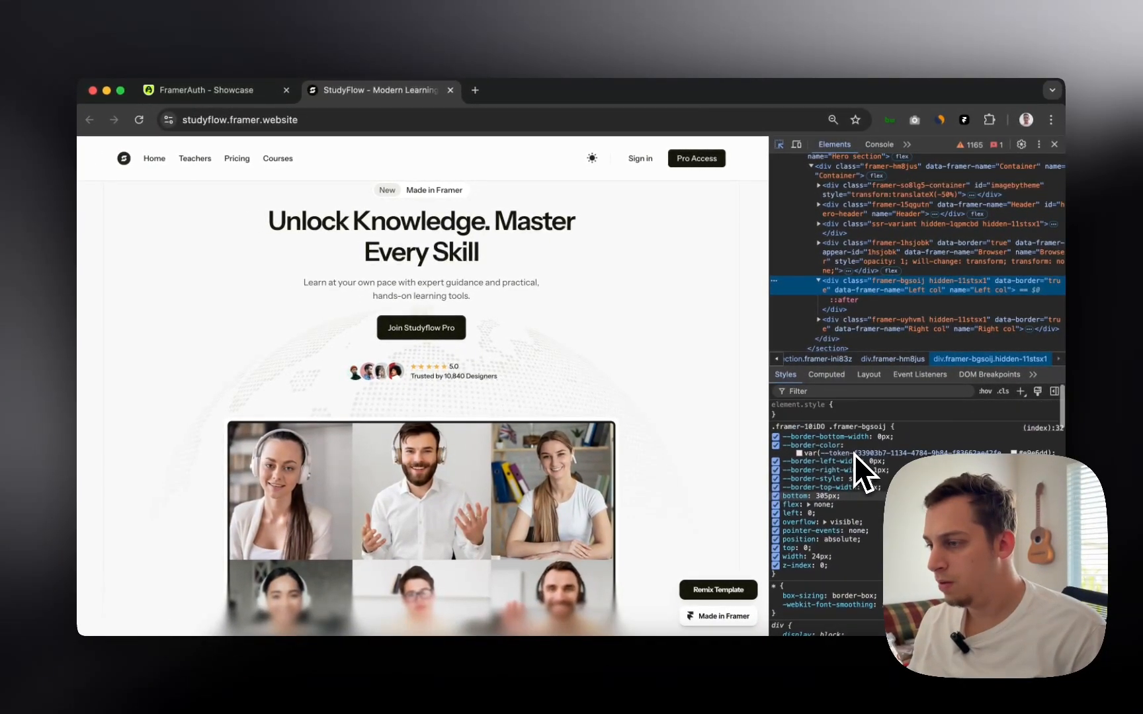
pyautogui.scroll(-10, 854, 537)
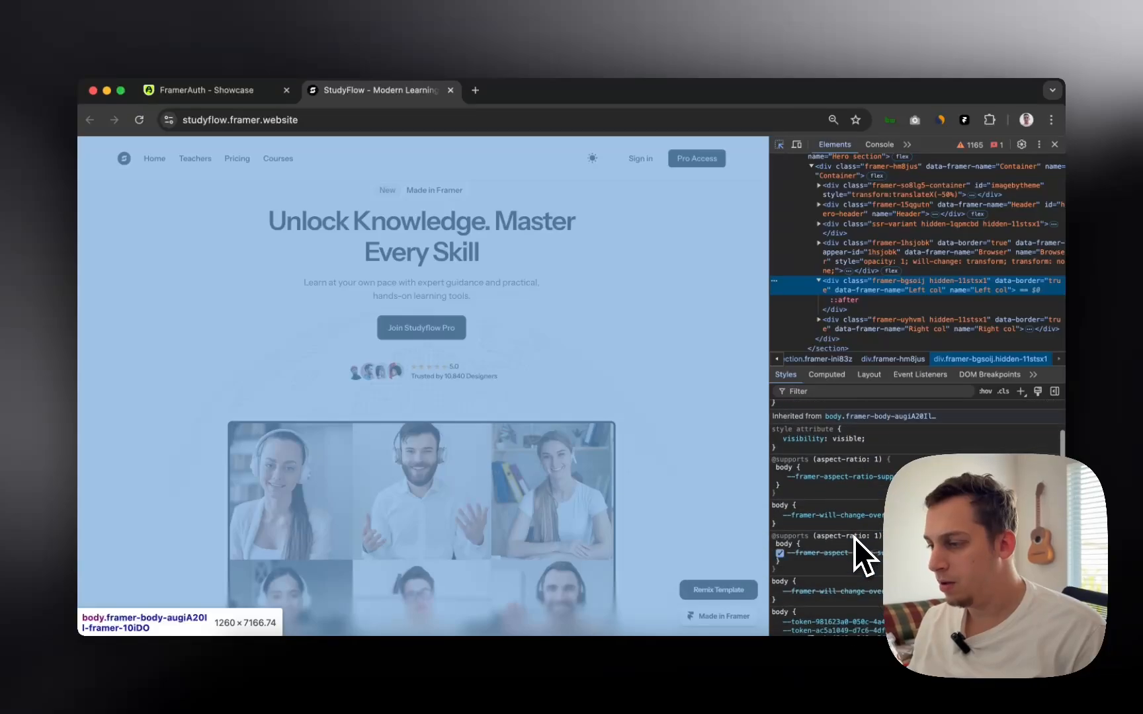
pyautogui.scroll(-10, 854, 538)
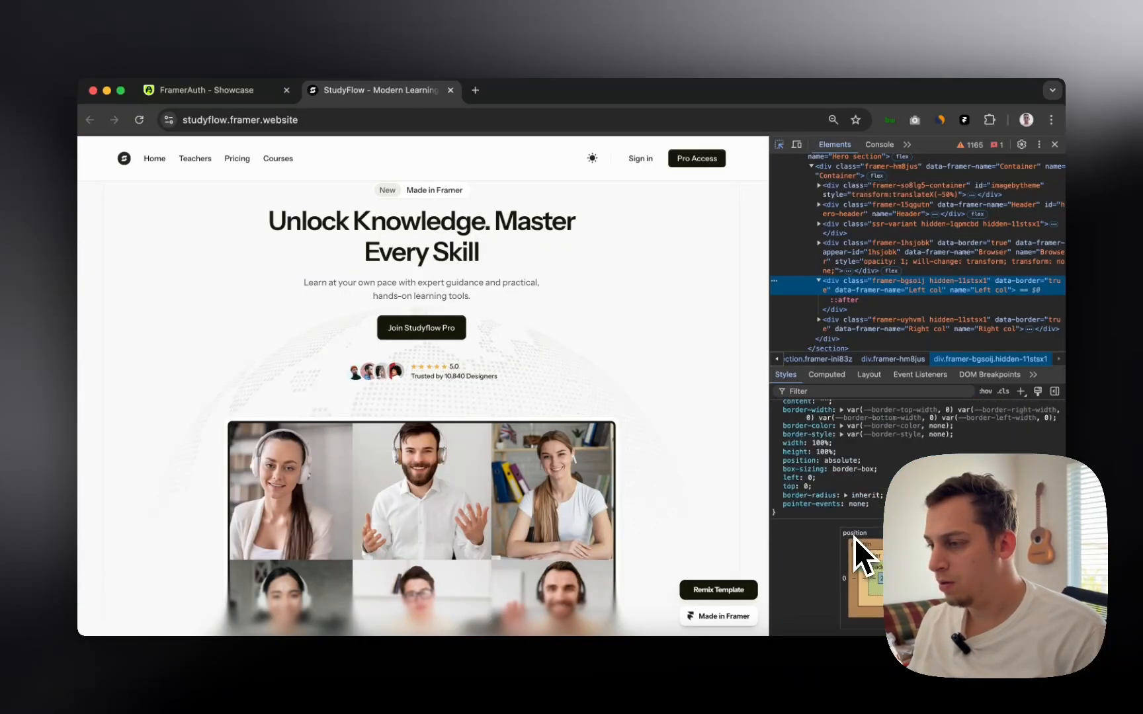
pyautogui.scroll(10, 854, 538)
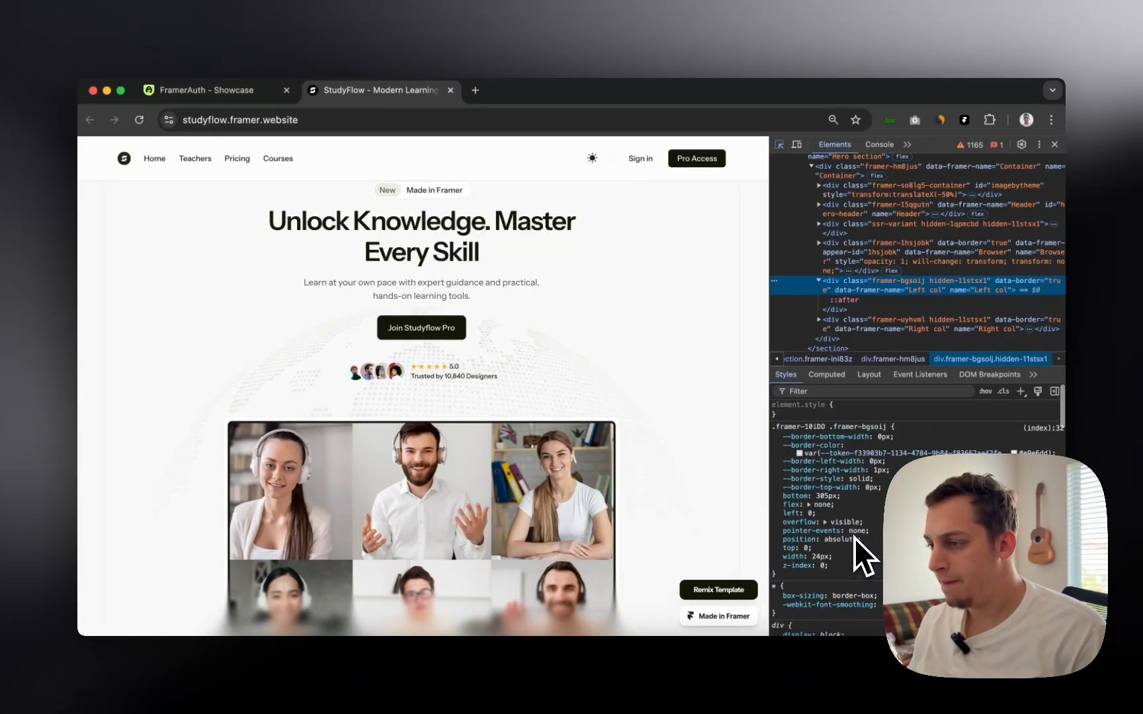
pyautogui.scroll(1, 878, 283)
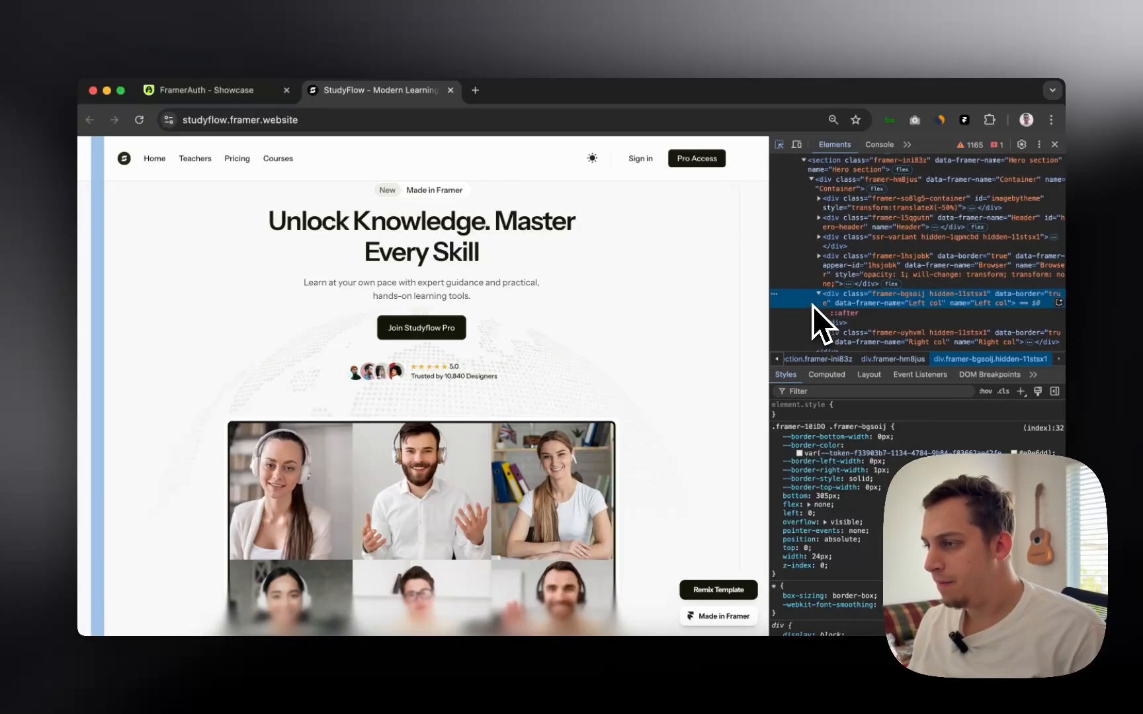
# - Expand the hero's Browser element and its Screen (replace here) child to review the elements nested inside
pyautogui.click(822, 261)
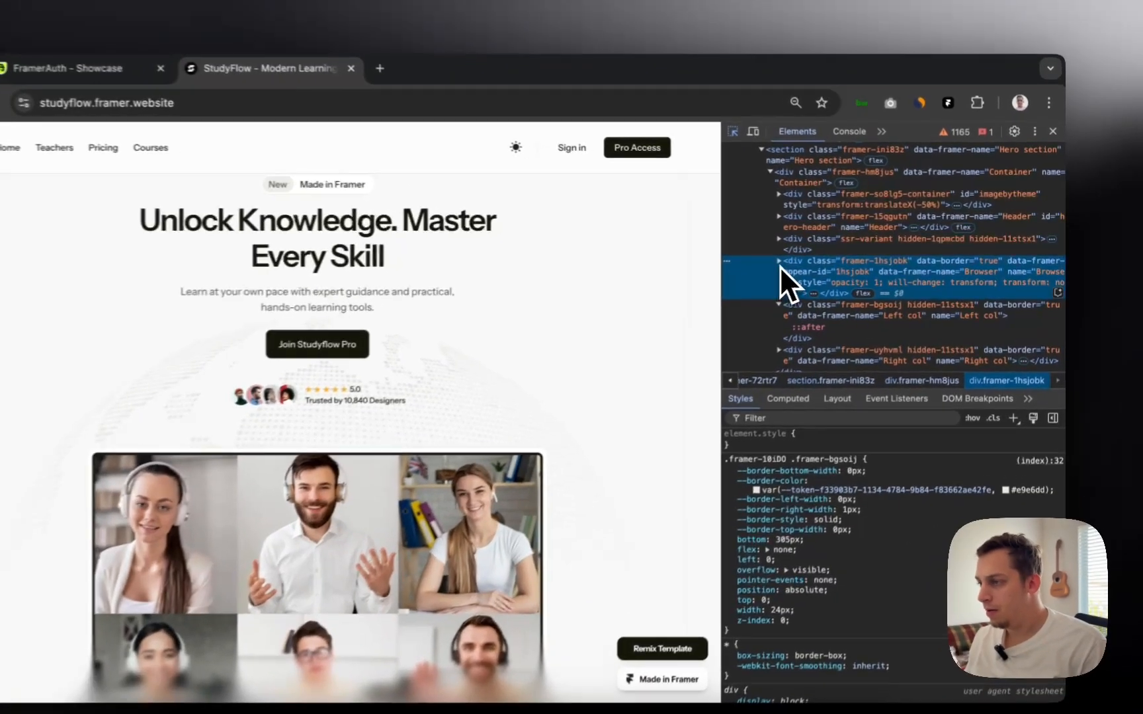
pyautogui.click(779, 262)
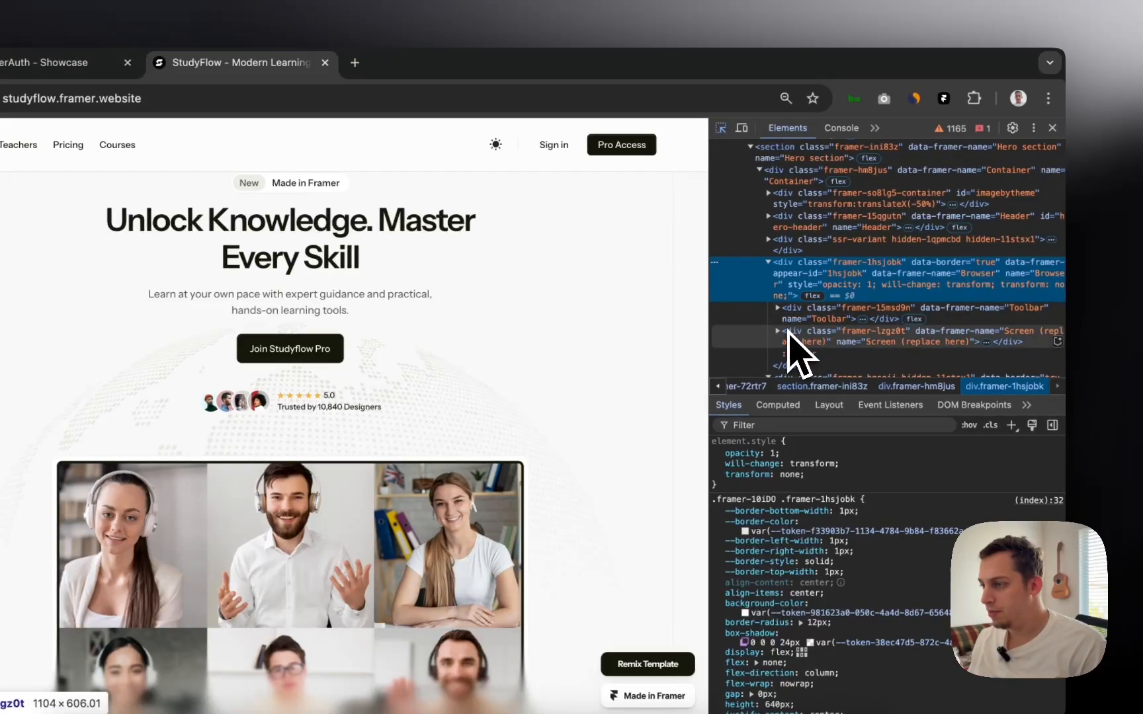
pyautogui.click(786, 339)
pyautogui.scroll(-1, 791, 348)
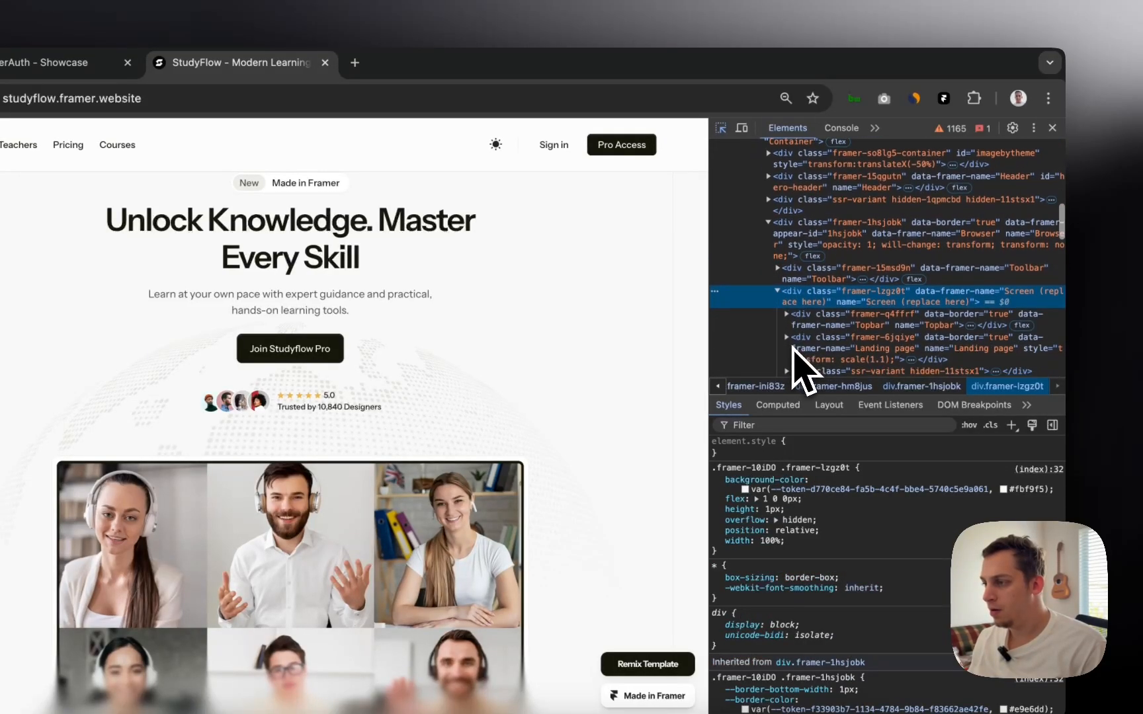
pyautogui.scroll(-3, 807, 327)
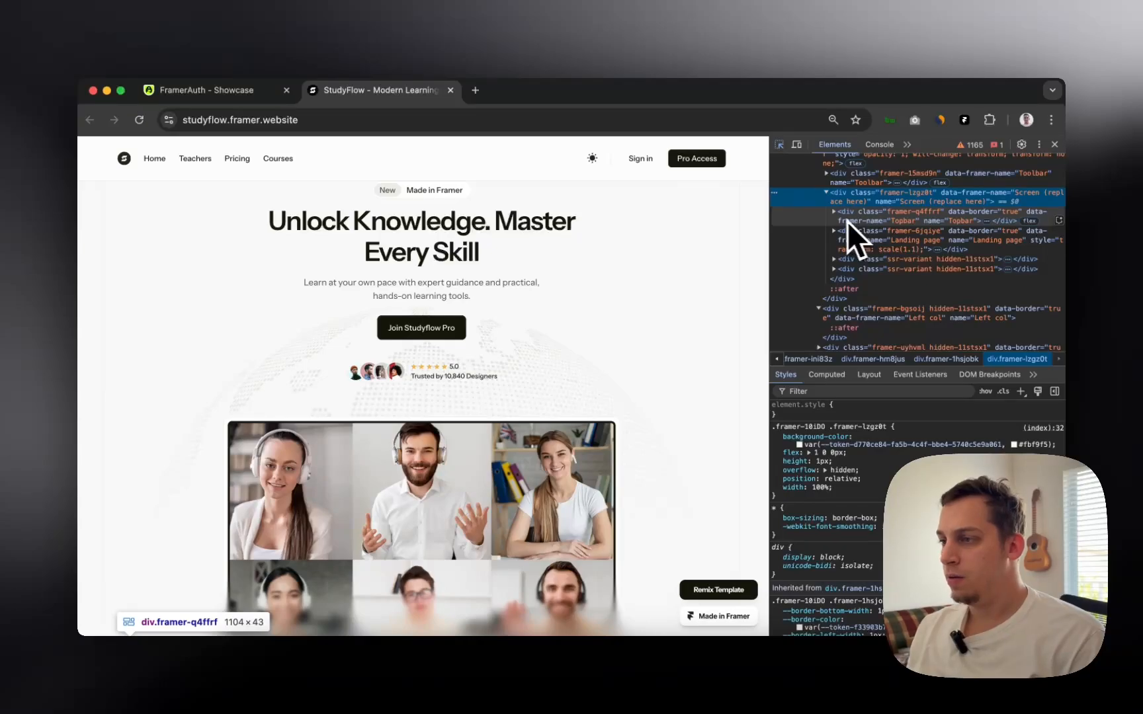
# - Expand the Landing page element, its Container and the Leading content block to inspect their nested children
pyautogui.click(836, 227)
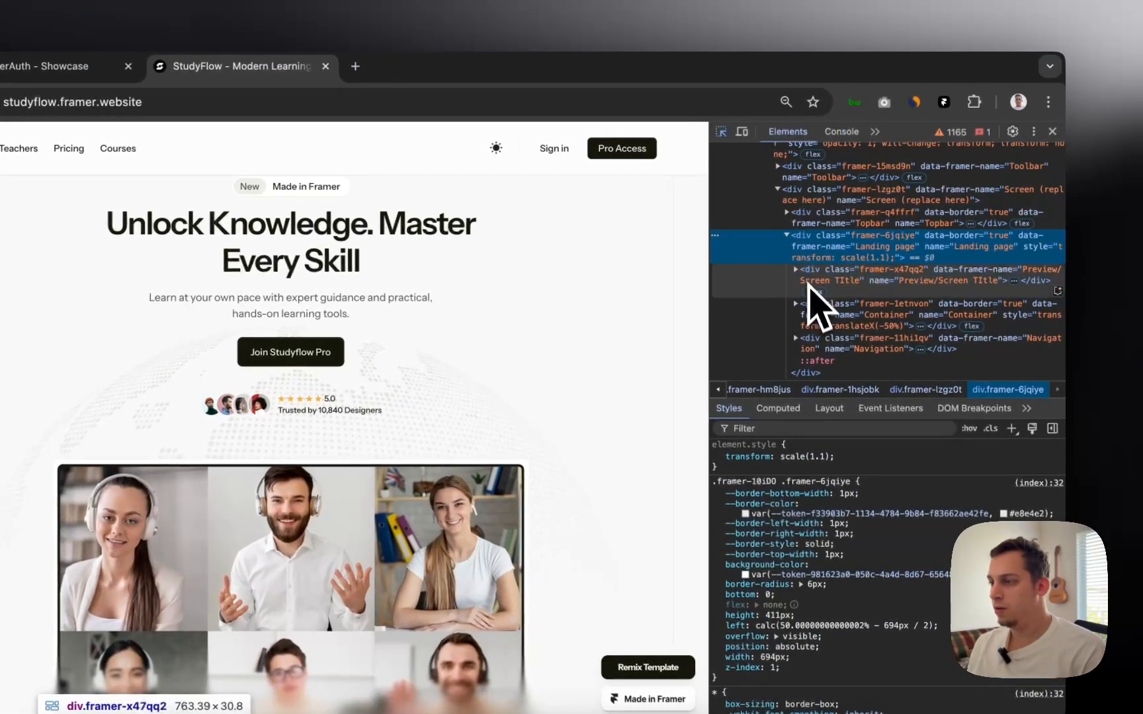
pyautogui.scroll(-1, 802, 312)
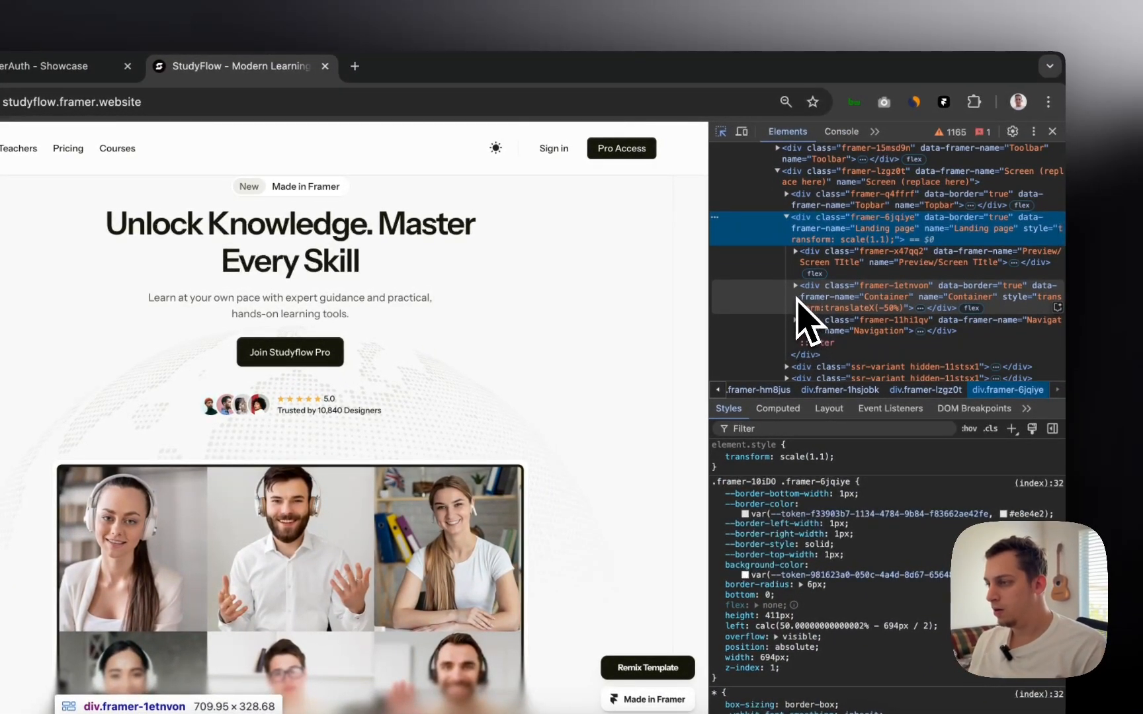
pyautogui.click(797, 299)
pyautogui.click(807, 322)
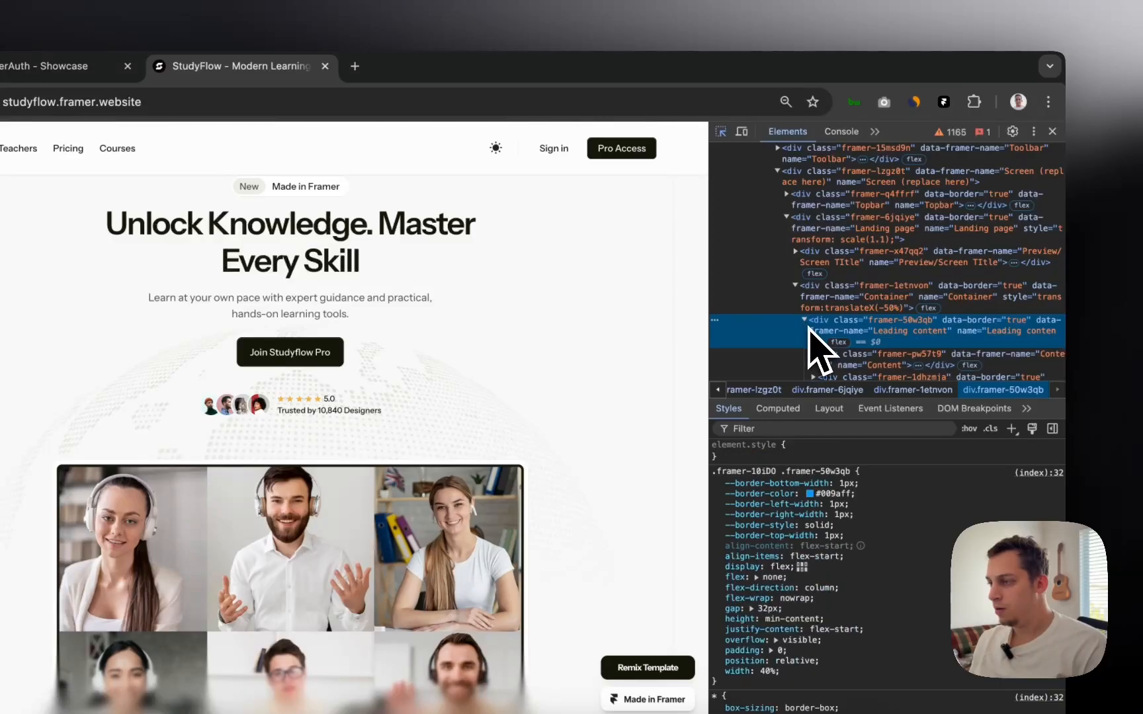
pyautogui.scroll(-3, 808, 328)
pyautogui.scroll(-2, 853, 361)
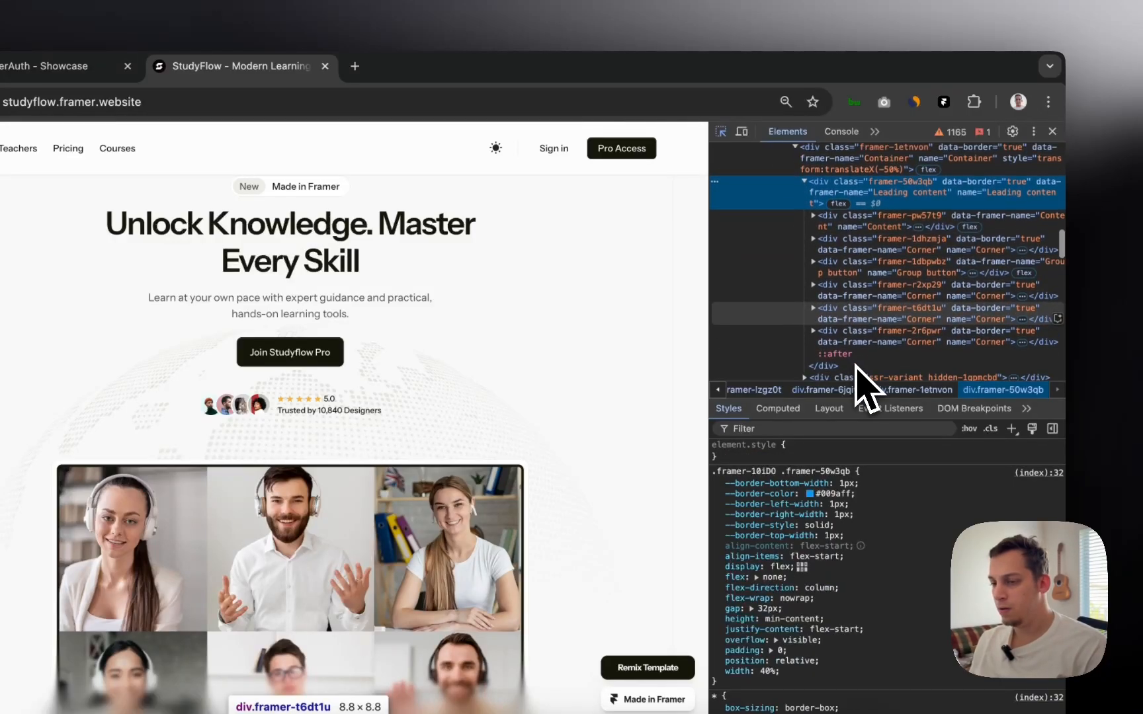
pyautogui.scroll(12, 853, 363)
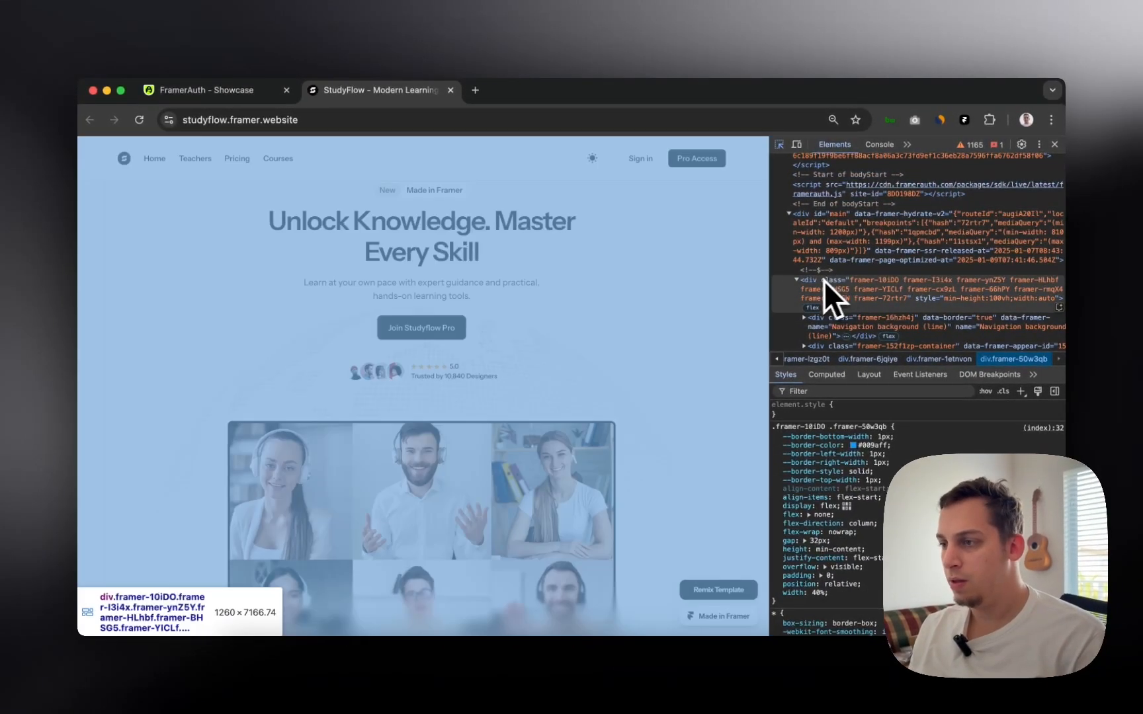
# - Check the children of Navigation background (line), collapse that element and expand the neighbouring framer-152f1zp-container to examine its style rules
pyautogui.click(805, 322)
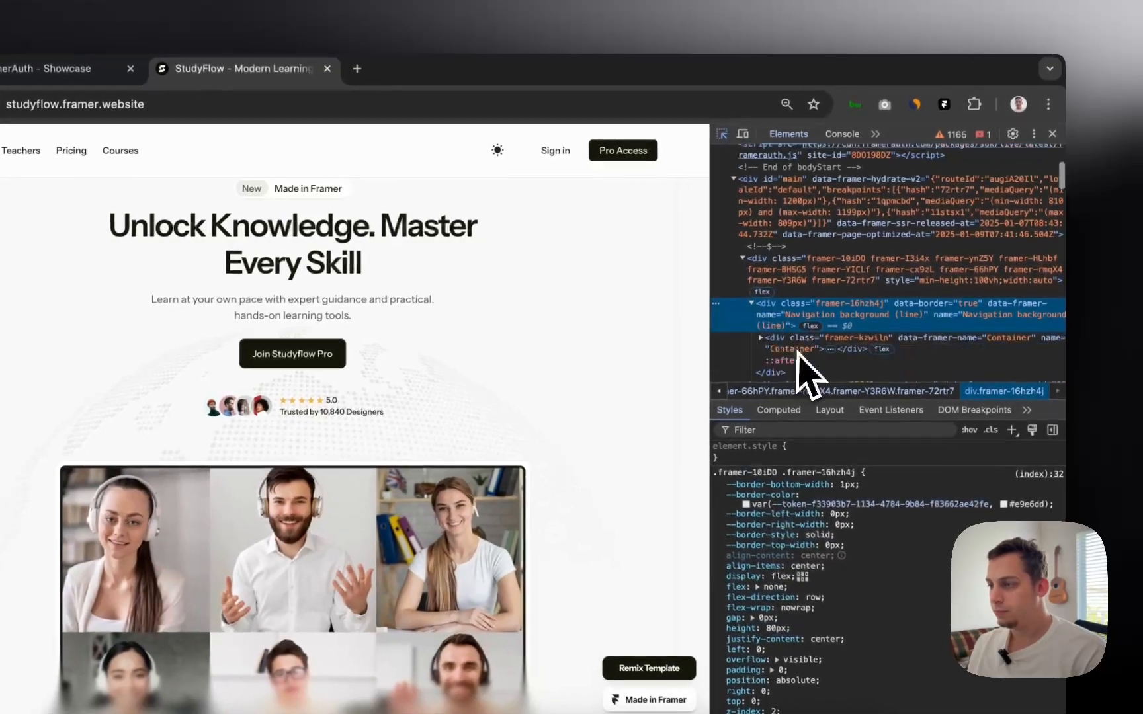
pyautogui.click(762, 275)
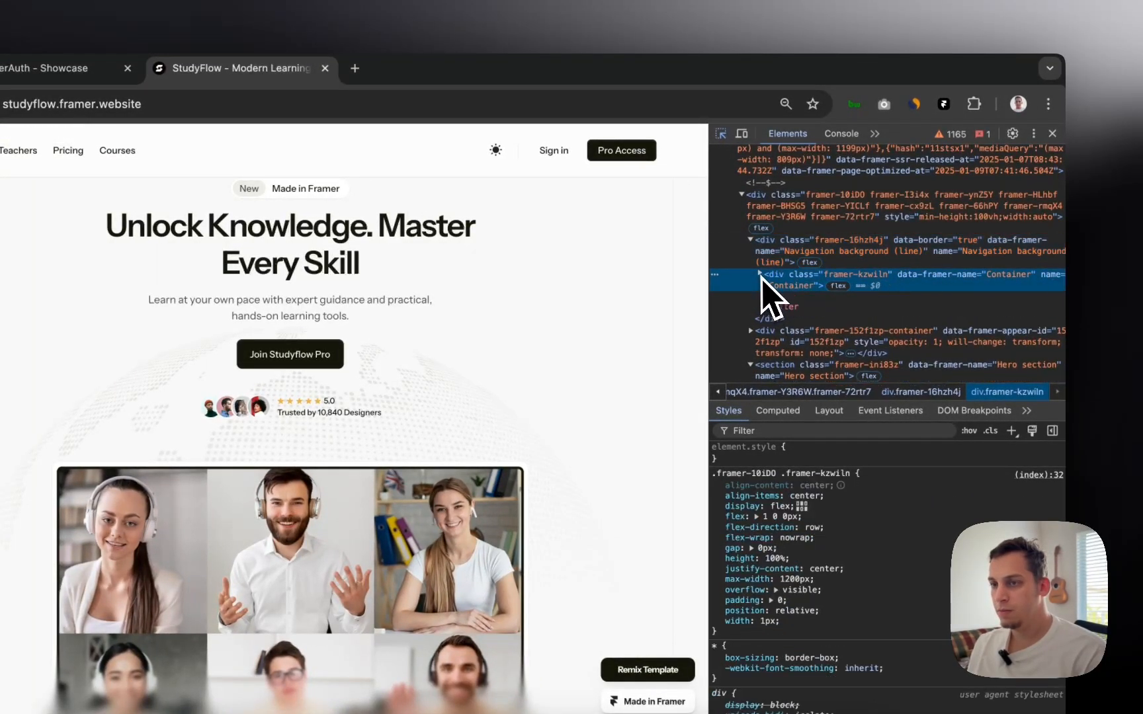
pyautogui.click(760, 274)
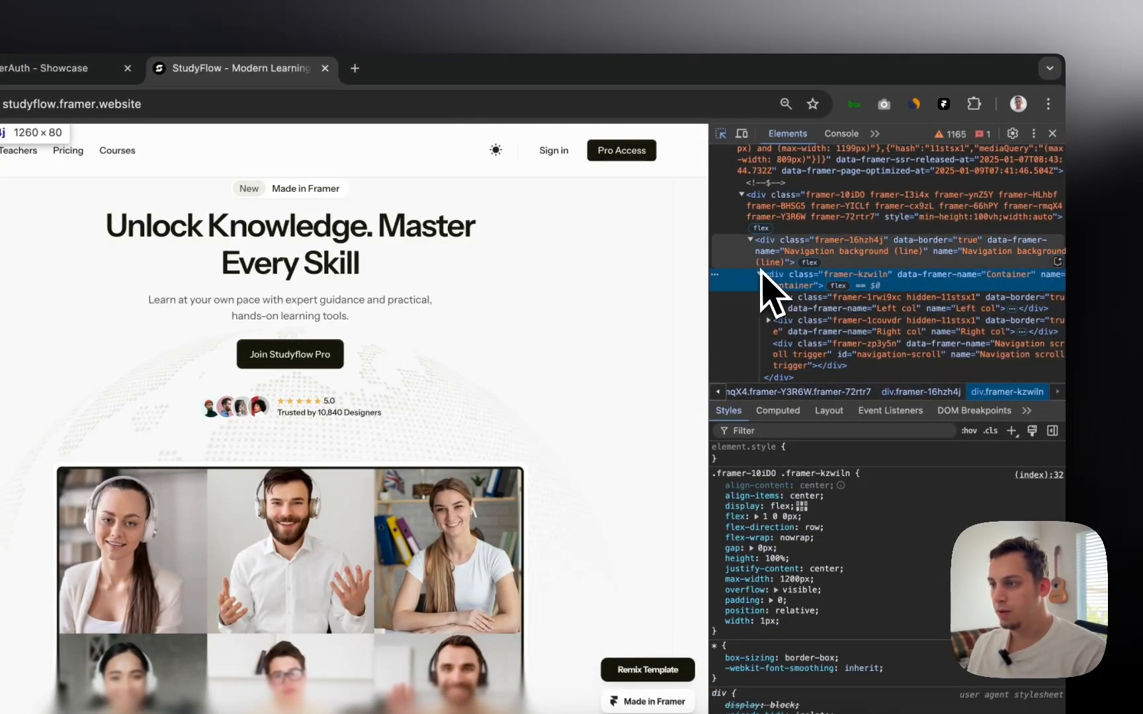
pyautogui.click(756, 246)
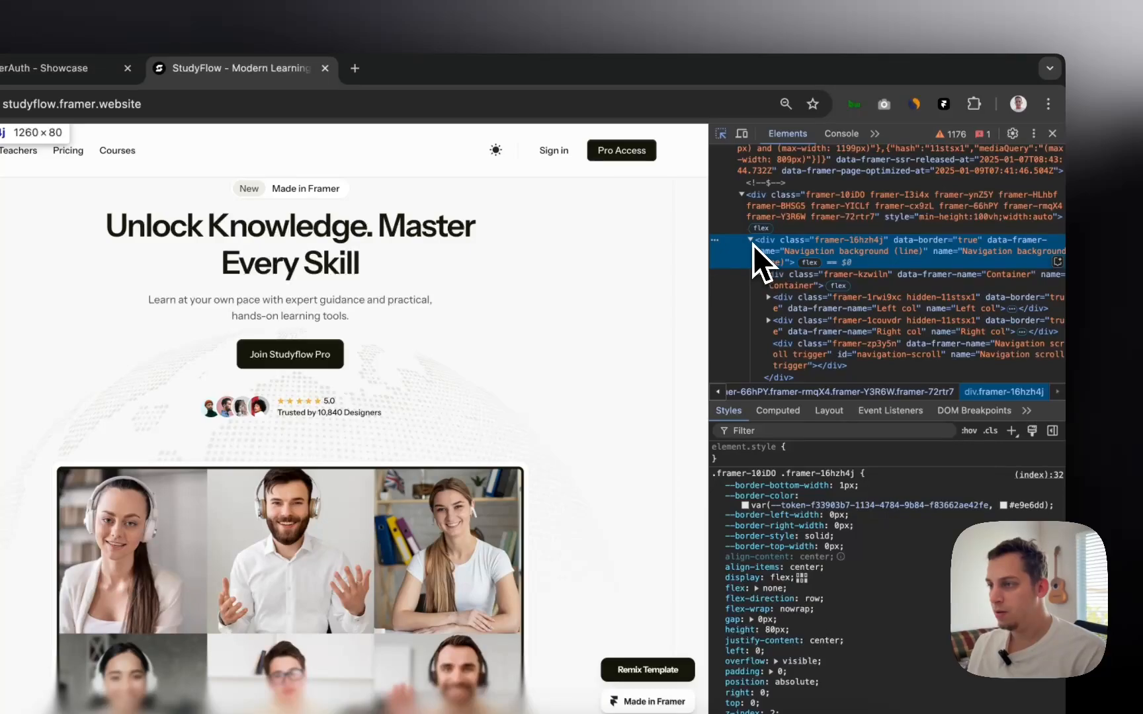
pyautogui.click(751, 240)
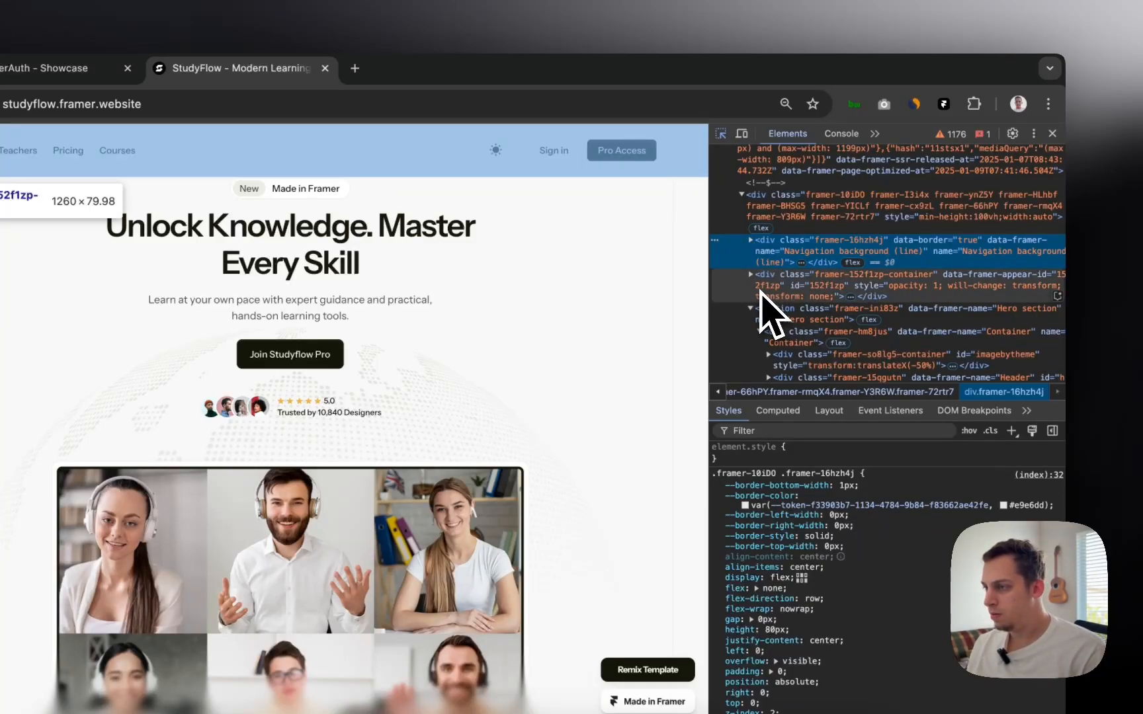
pyautogui.click(755, 278)
pyautogui.click(751, 274)
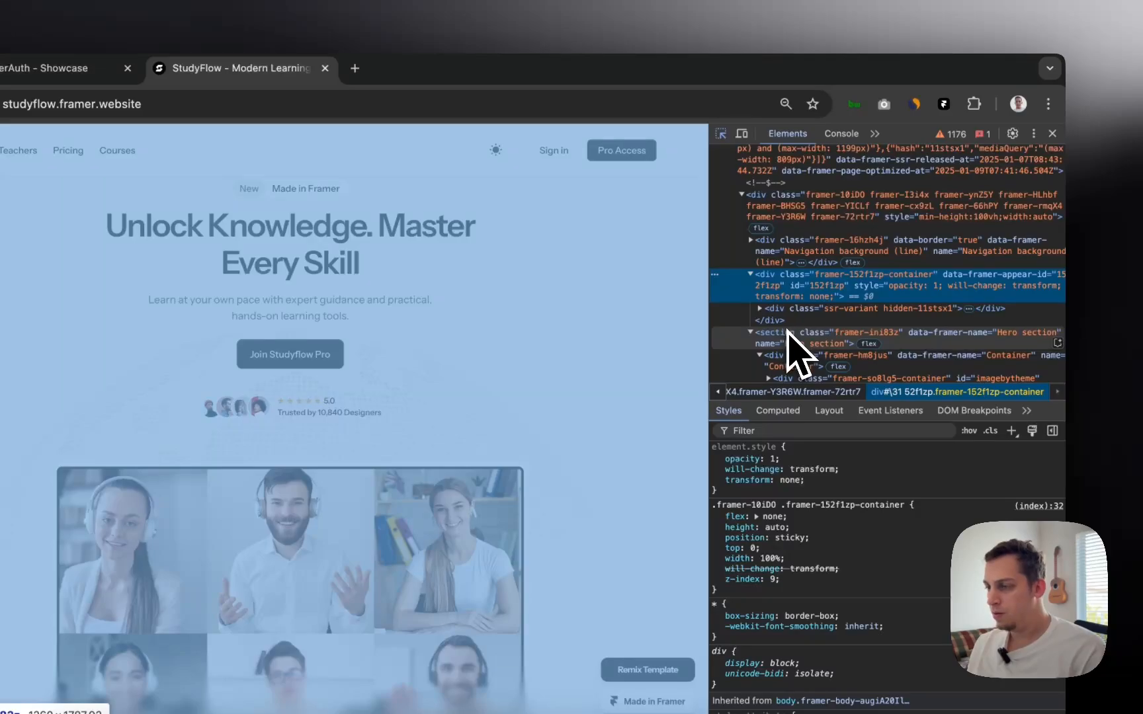
# - Expand the video player's ssr-variant wrapper in the hero Container and examine its full list of style rules
pyautogui.scroll(-2, 788, 333)
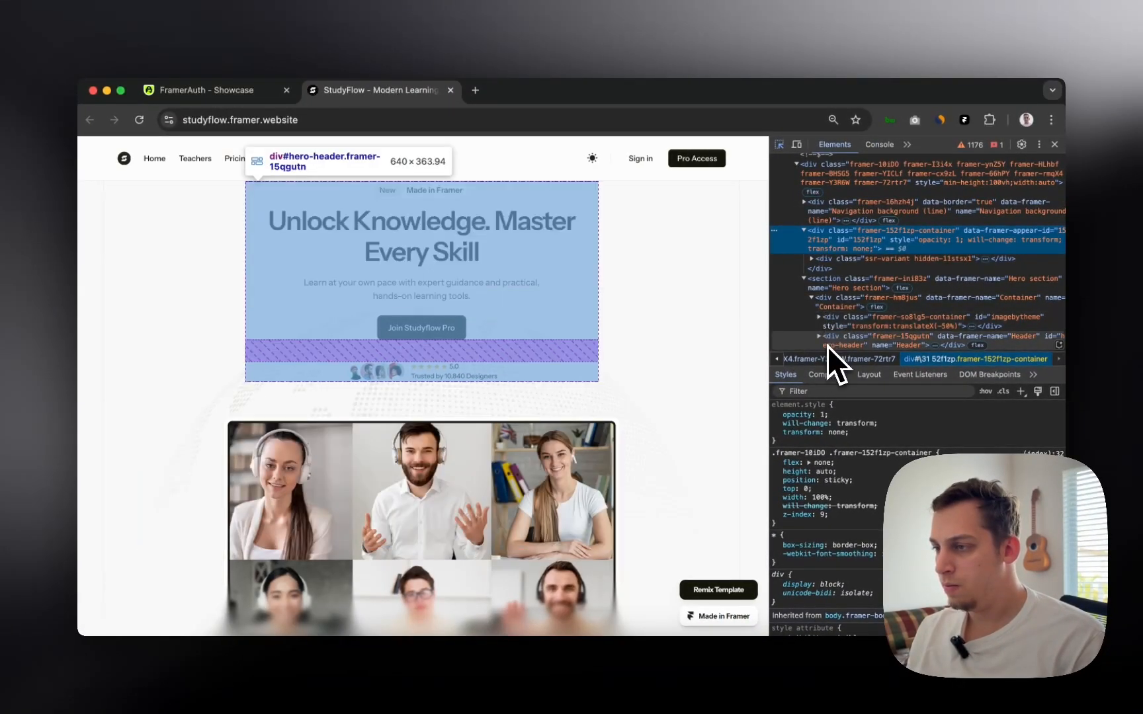
pyautogui.scroll(-2, 827, 346)
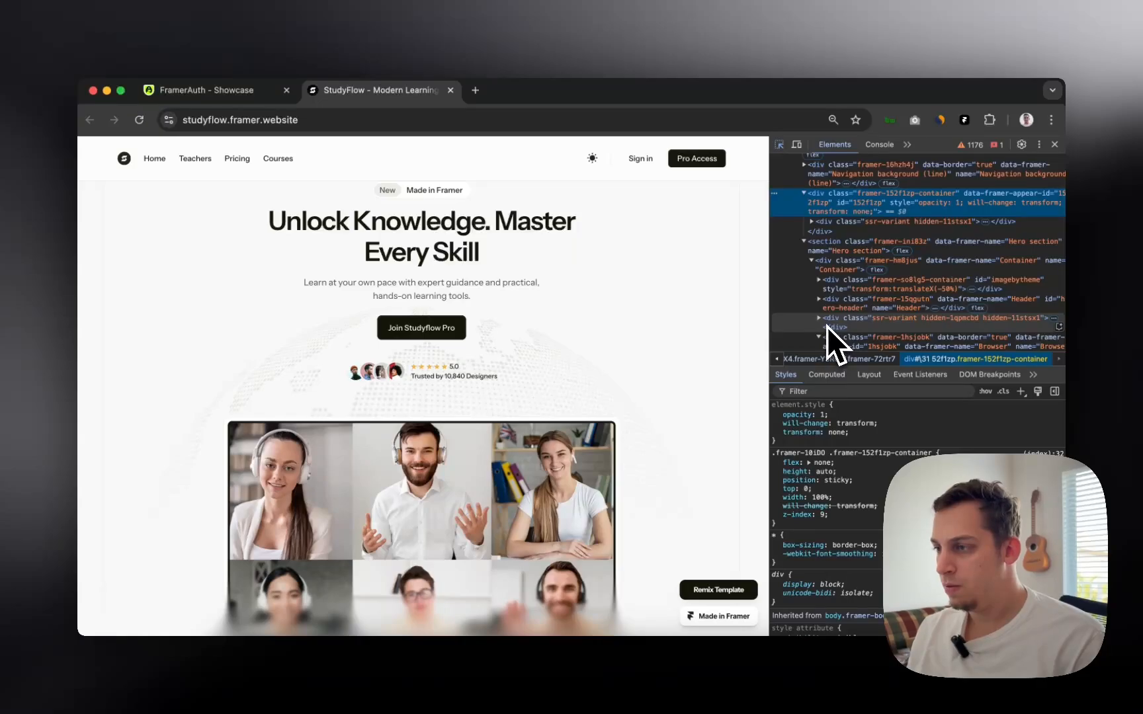
pyautogui.click(826, 327)
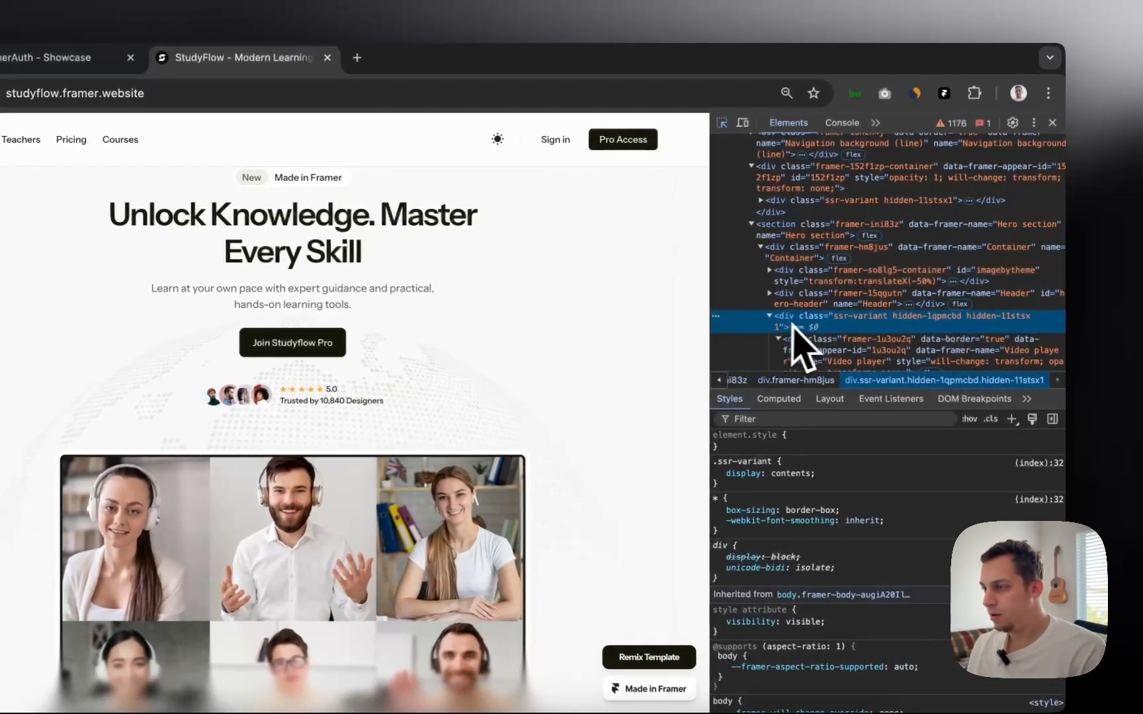
pyautogui.scroll(-2, 804, 351)
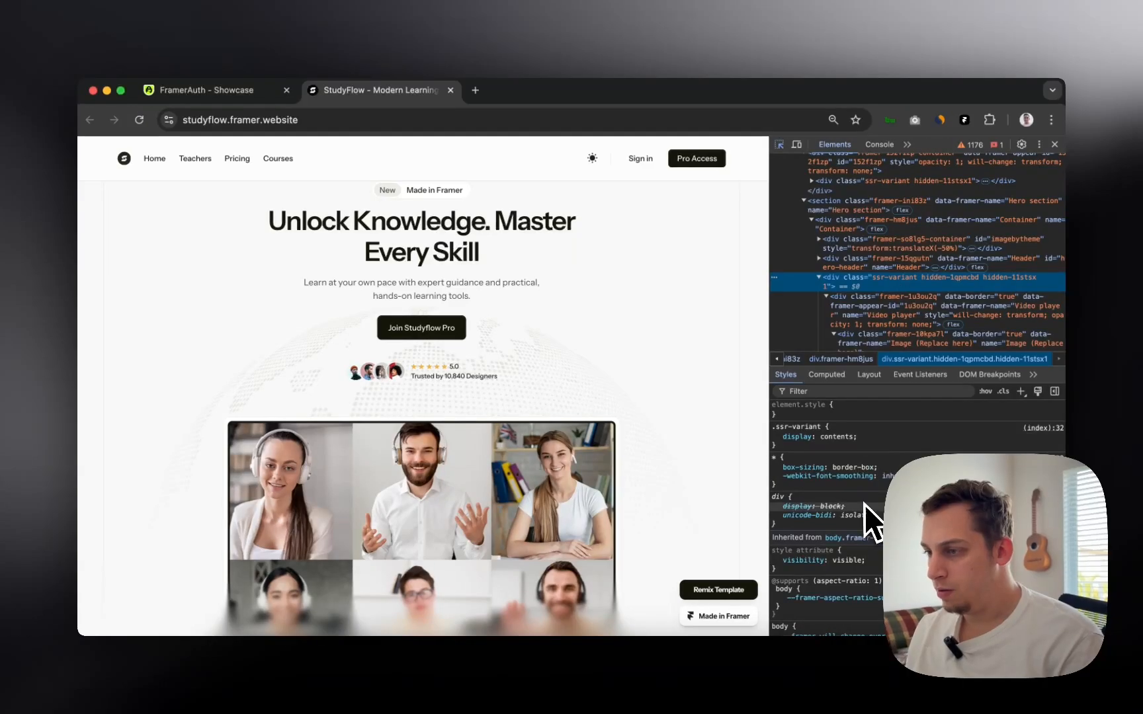
pyautogui.scroll(-5, 863, 508)
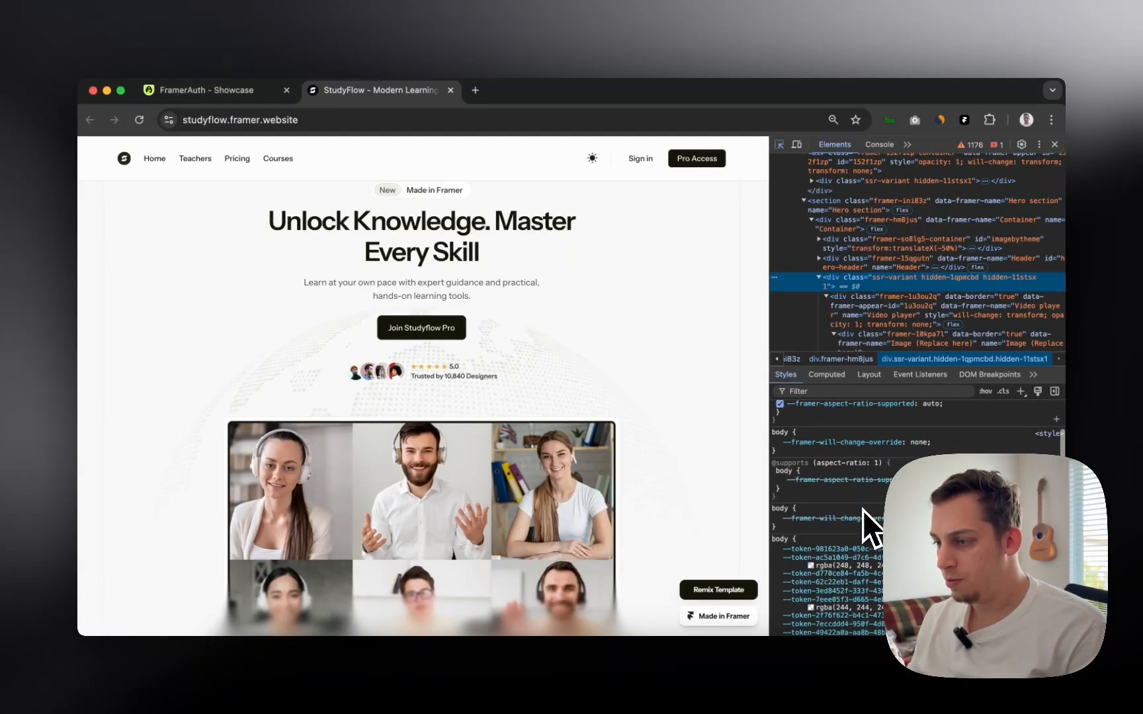
pyautogui.scroll(-10, 862, 510)
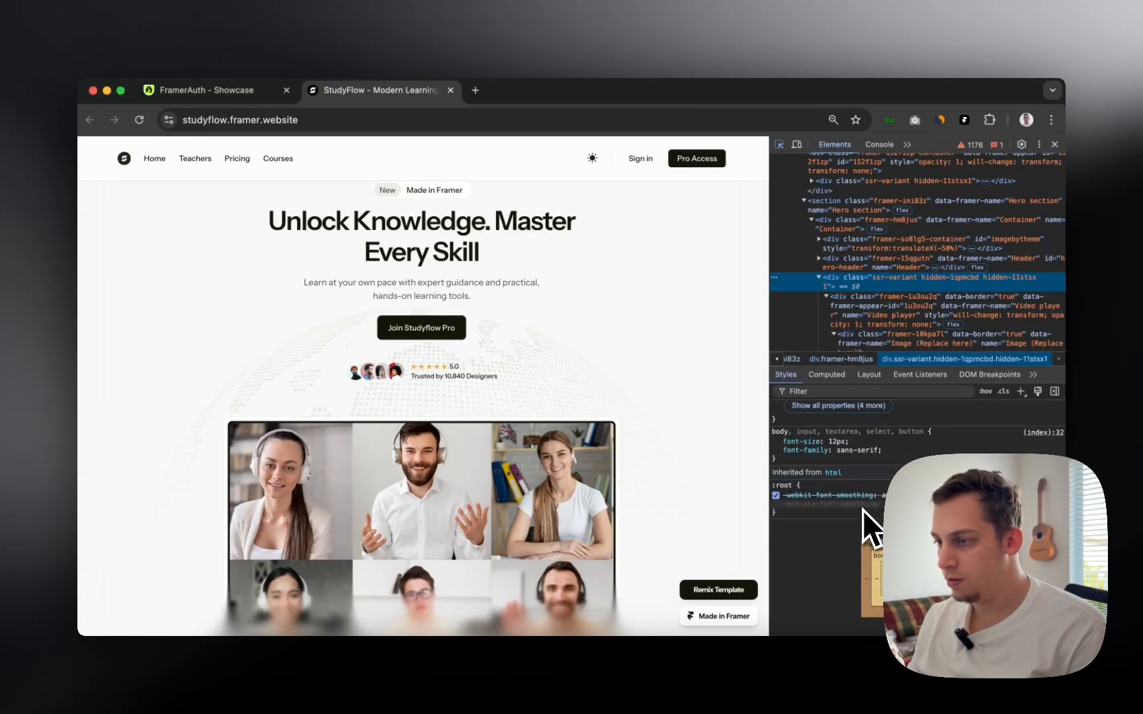
pyautogui.scroll(15, 863, 510)
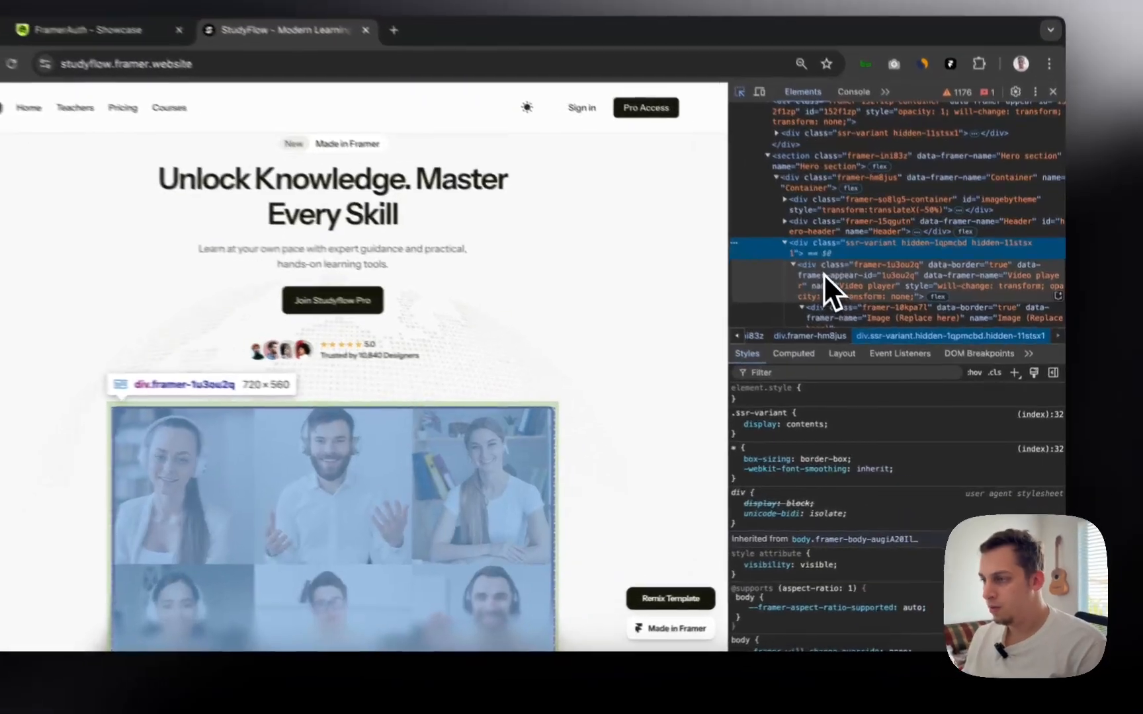
# - Examine the Video player element's positioning styles and select its parent ssr-variant wrapper again
pyautogui.click(823, 274)
pyautogui.scroll(-1, 833, 613)
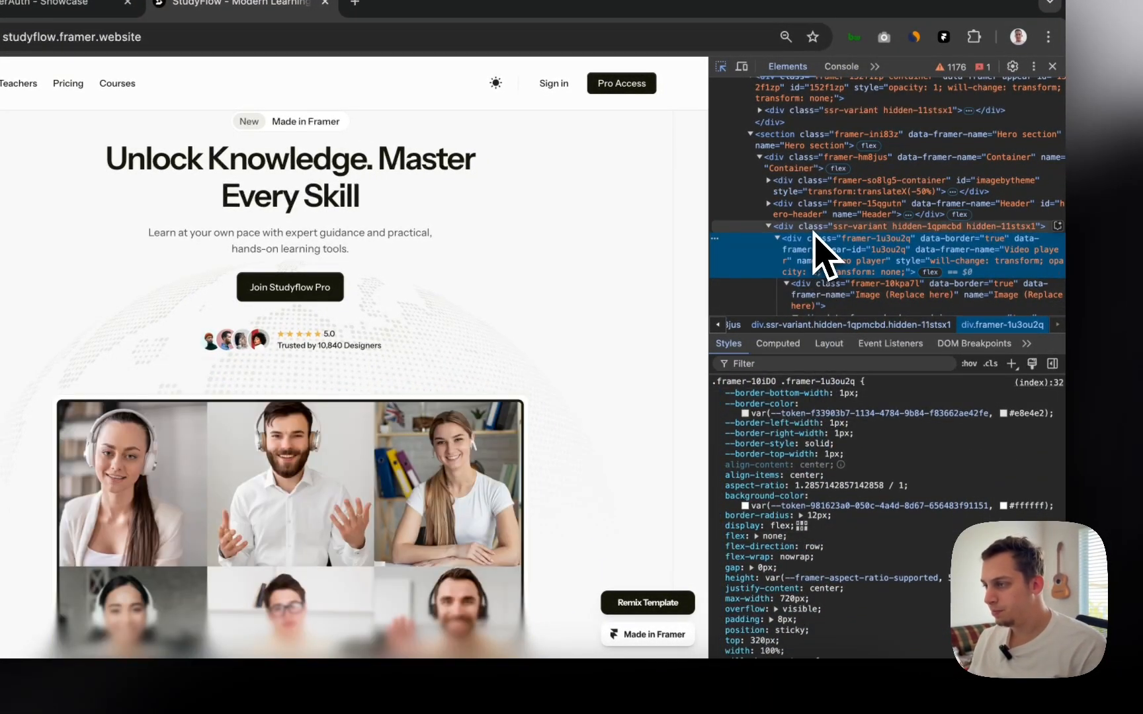
pyautogui.click(841, 232)
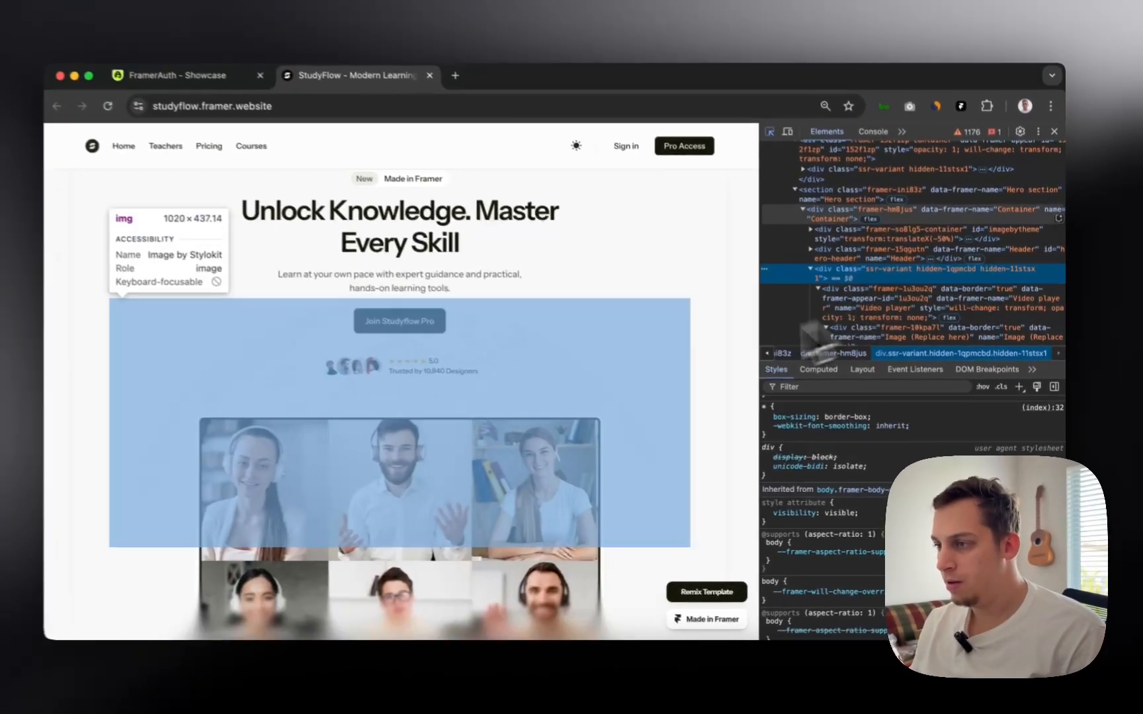
# - Scroll the StudyFlow page past the hero to watch how the video frame behaves over the browser mockup
pyautogui.scroll(-5, 605, 348)
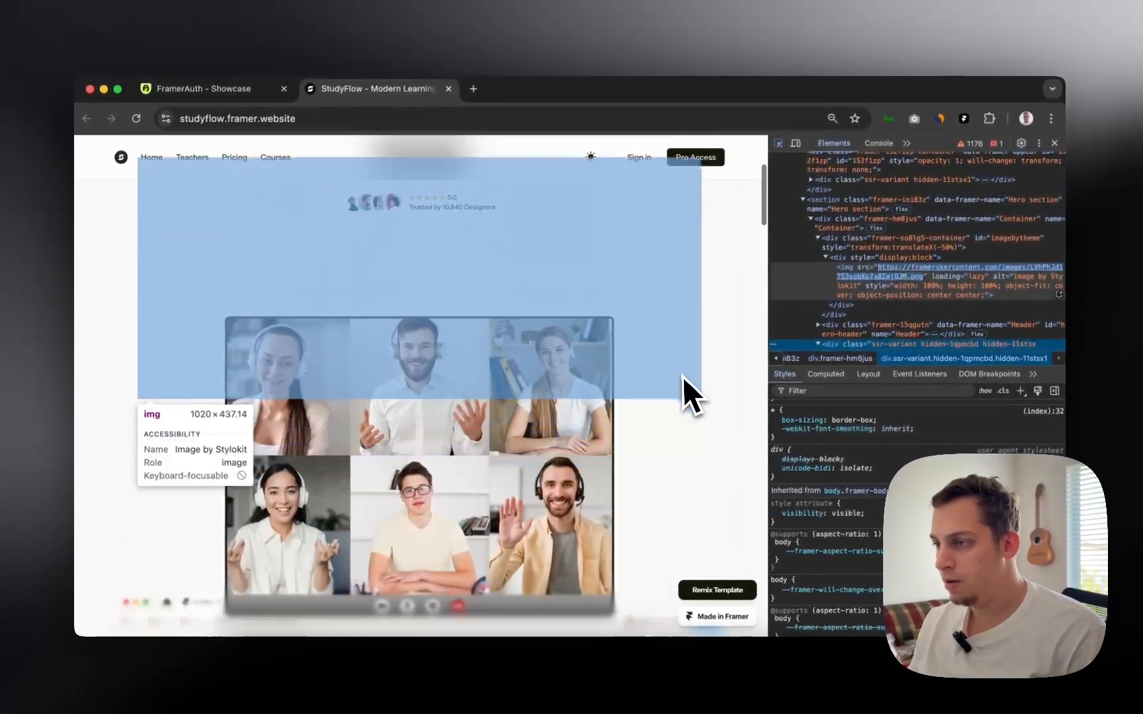
pyautogui.scroll(-3, 683, 377)
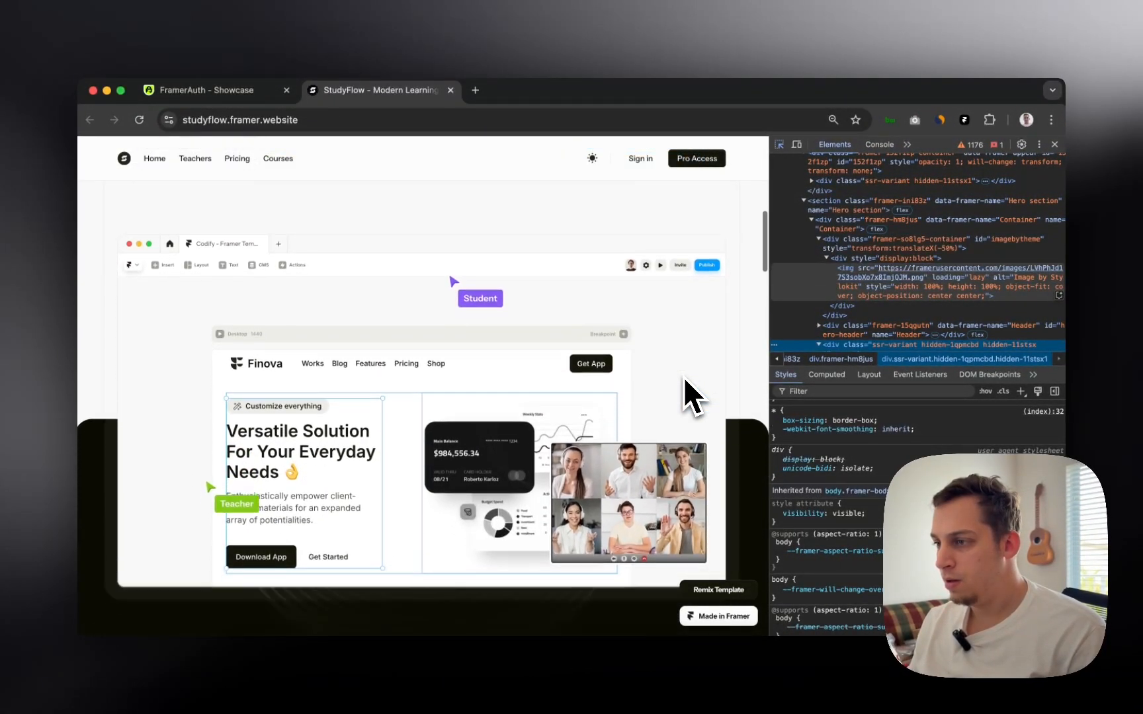
# - Select the Container div inside the Hero section and examine its layout, overflow and position rules
pyautogui.scroll(8, 942, 341)
pyautogui.click(841, 358)
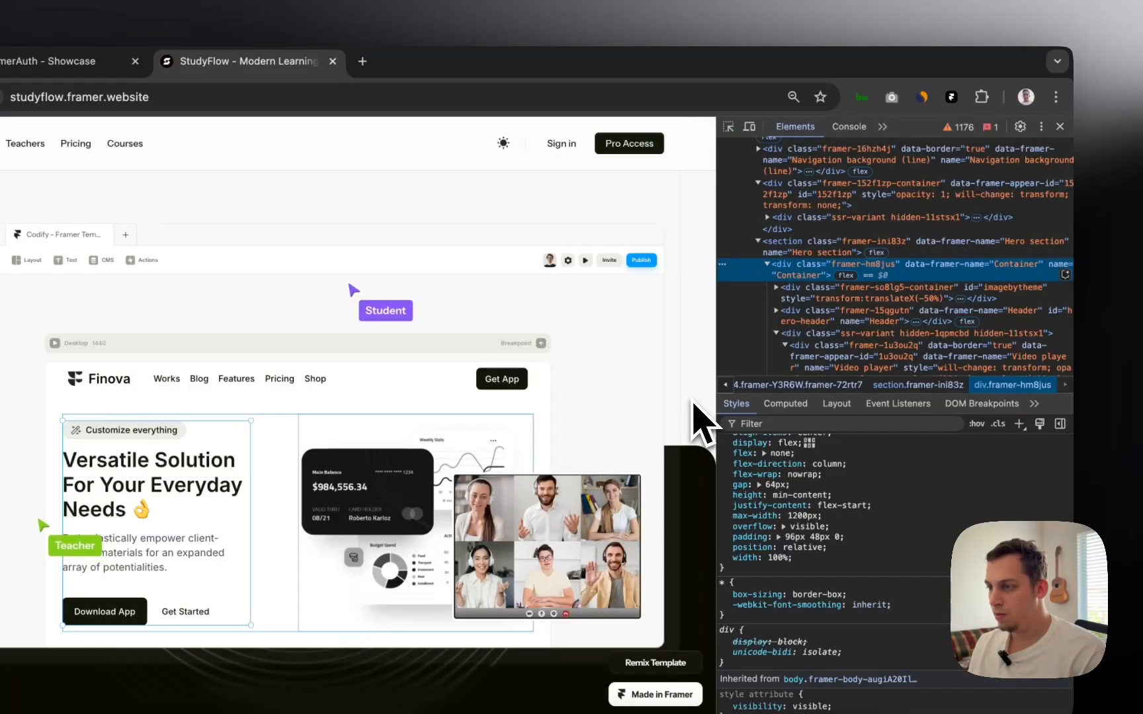
pyautogui.scroll(-1, 834, 294)
pyautogui.scroll(2, 804, 494)
pyautogui.scroll(-1, 803, 494)
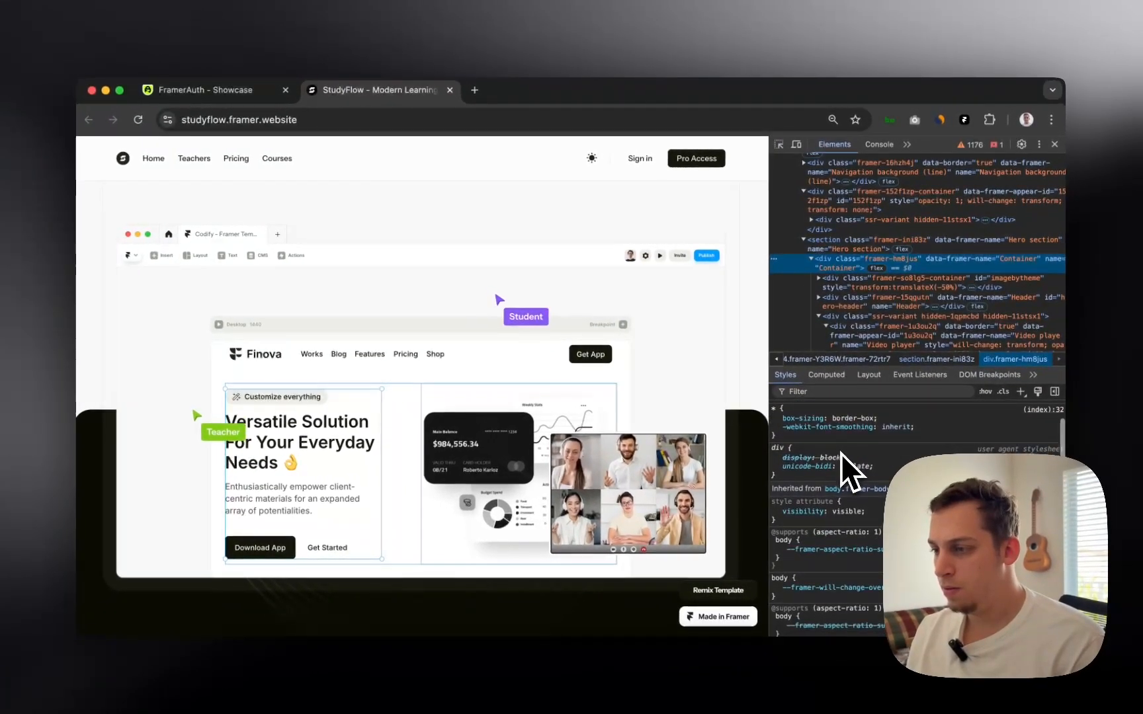
pyautogui.scroll(-4, 839, 453)
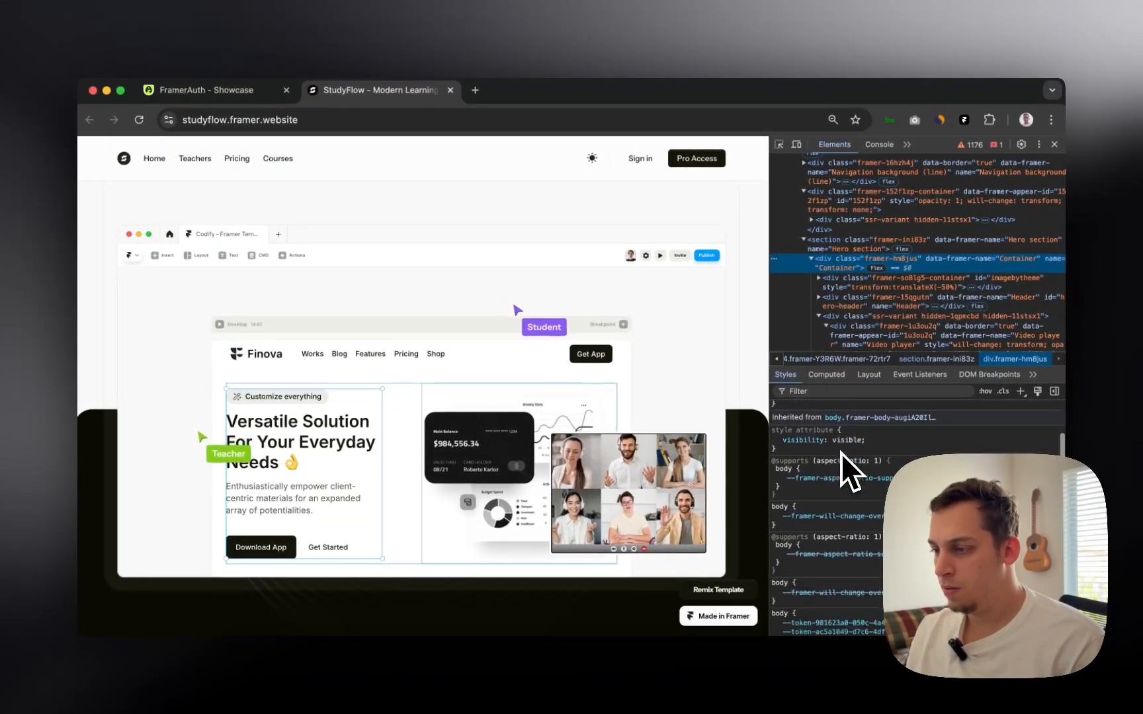
pyautogui.scroll(5, 840, 453)
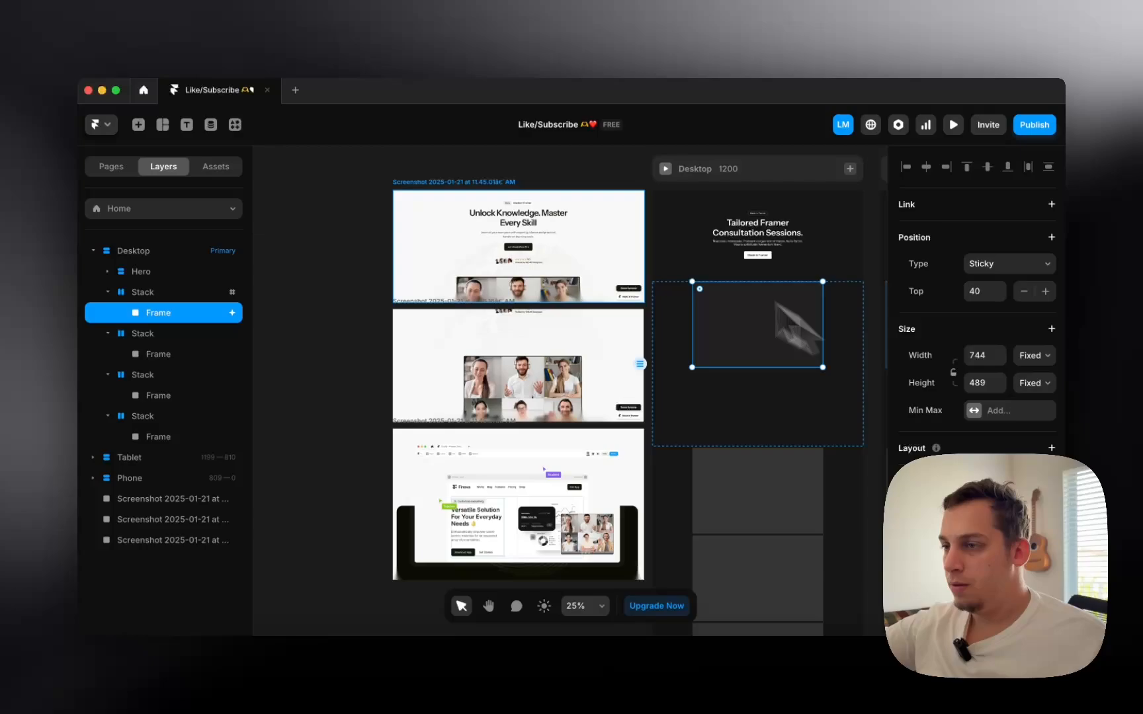
# - Preview the Desktop page and scroll to check how the sticky frame shrinks and shifts over the sections below
pyautogui.click(665, 169)
pyautogui.scroll(-5, 662, 383)
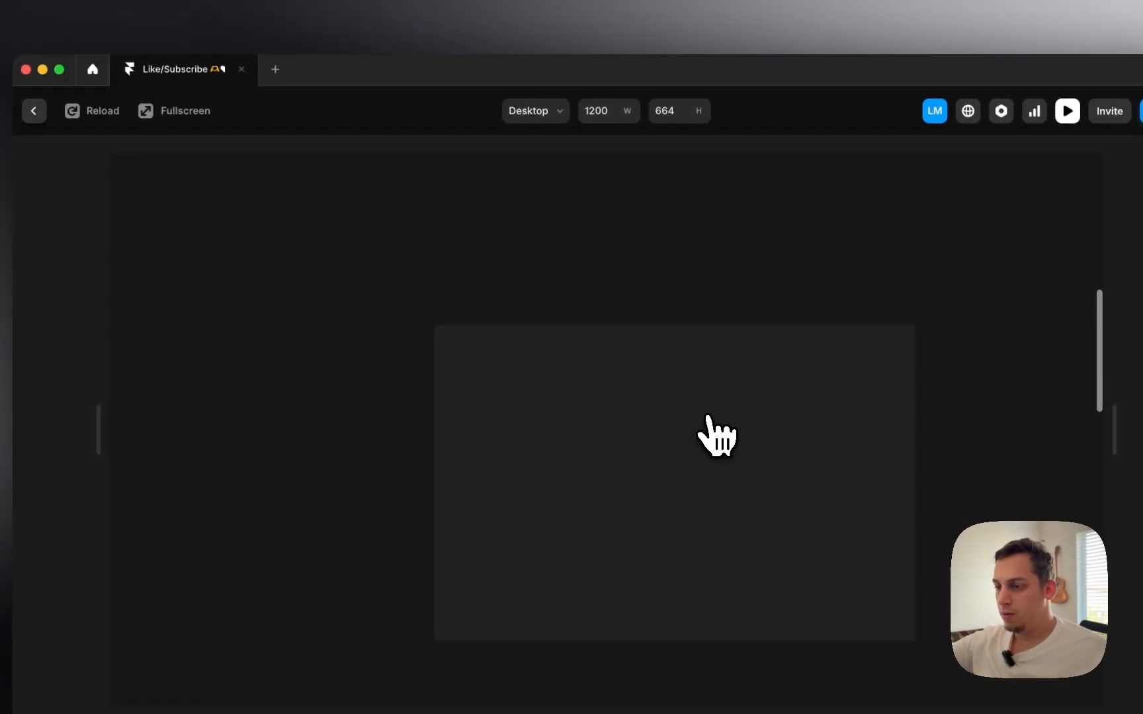
pyautogui.scroll(-5, 711, 433)
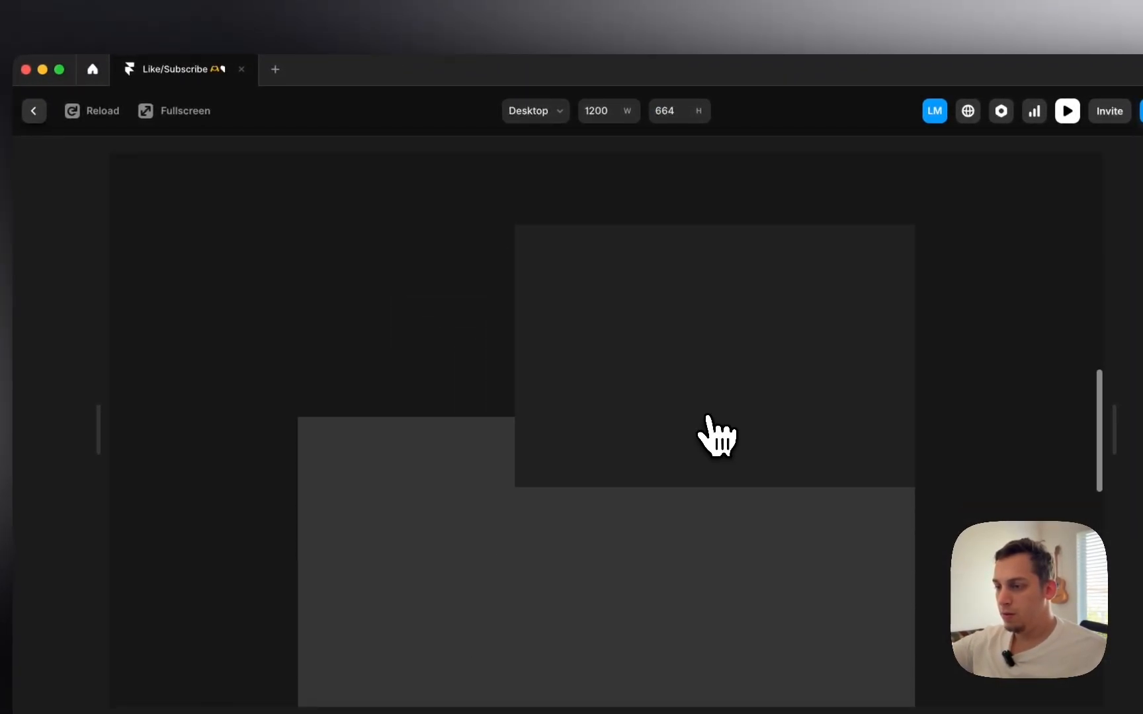
pyautogui.scroll(3, 710, 433)
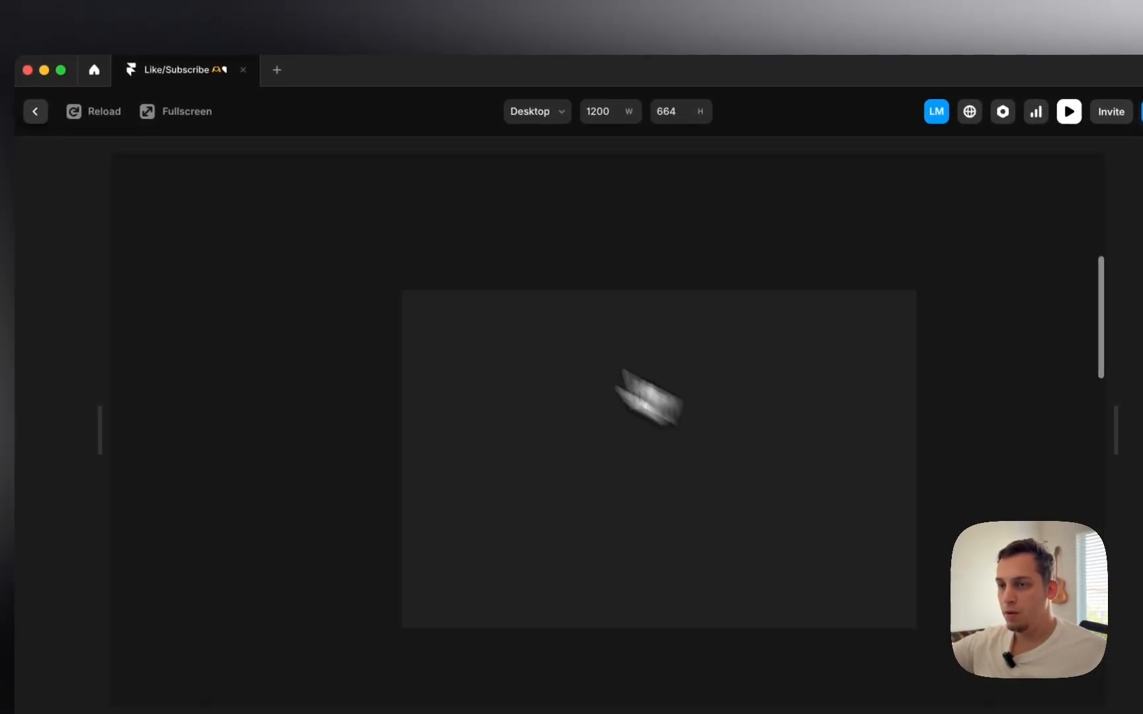
pyautogui.click(34, 111)
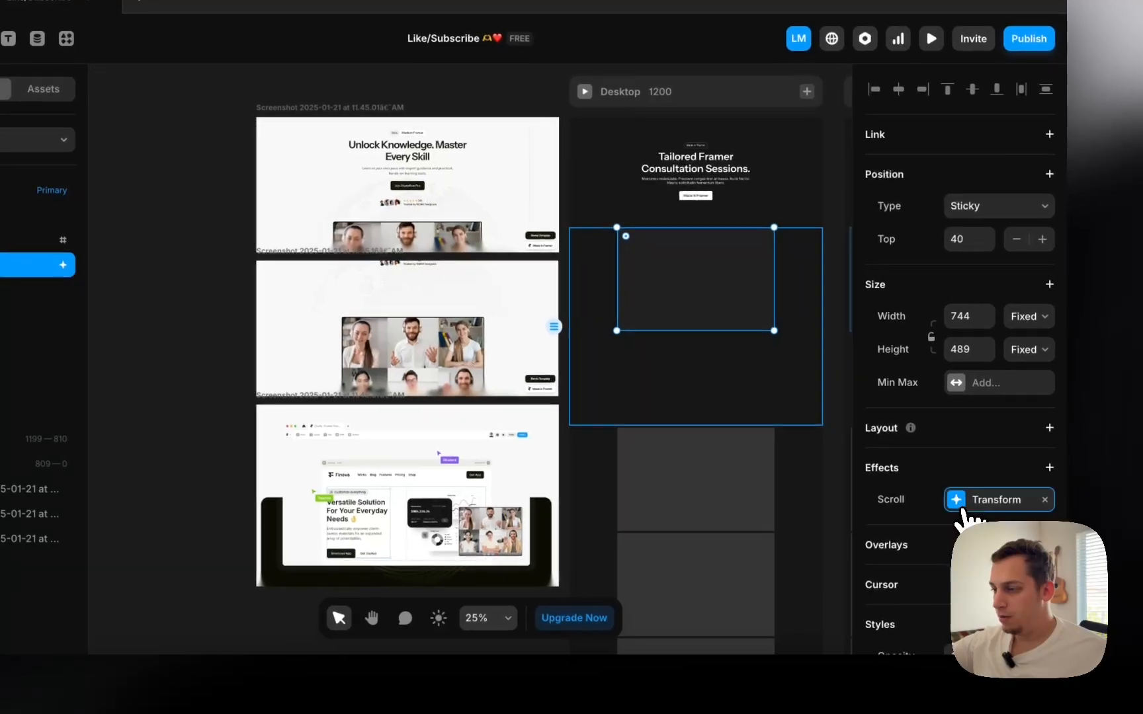
# - Set the vertical offset of the frame's scroll transform end state to 500 and preview the page scroll
pyautogui.click(969, 506)
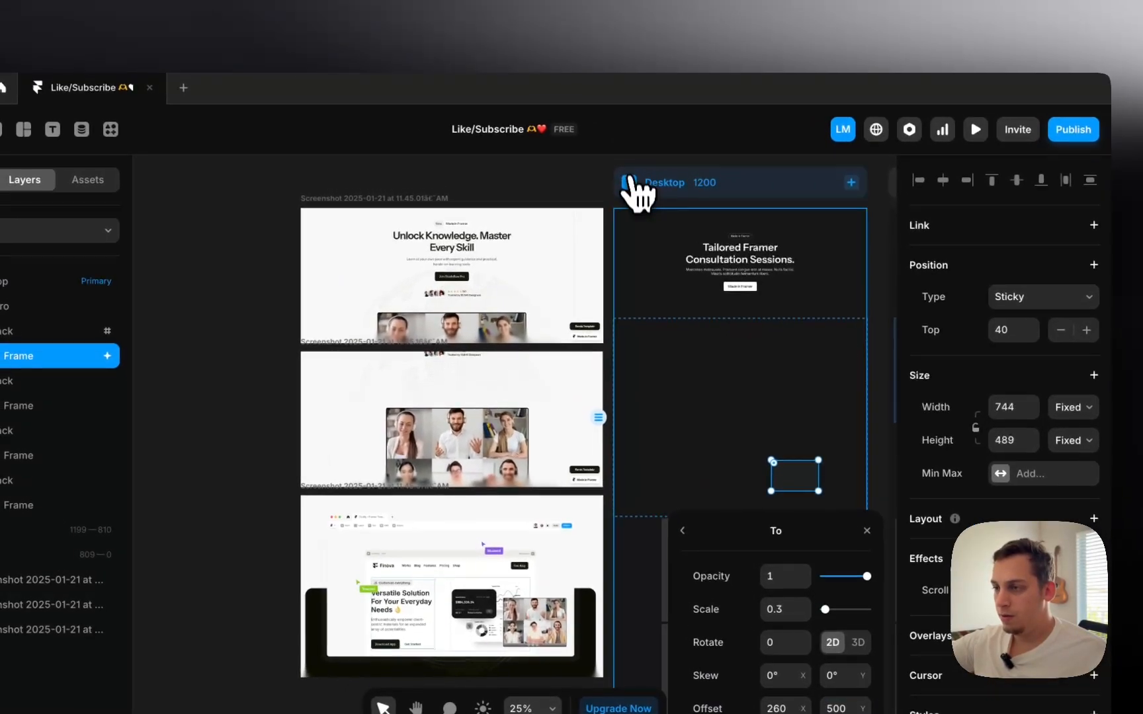
pyautogui.click(583, 91)
pyautogui.scroll(-10, 585, 375)
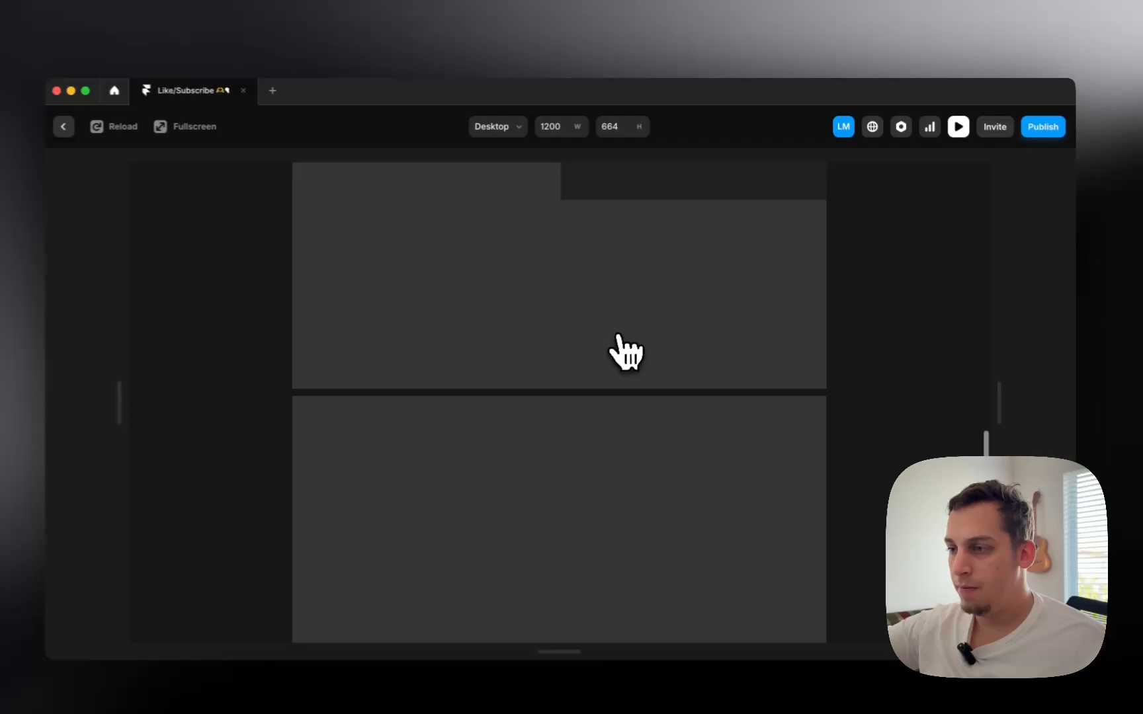
pyautogui.scroll(10, 625, 351)
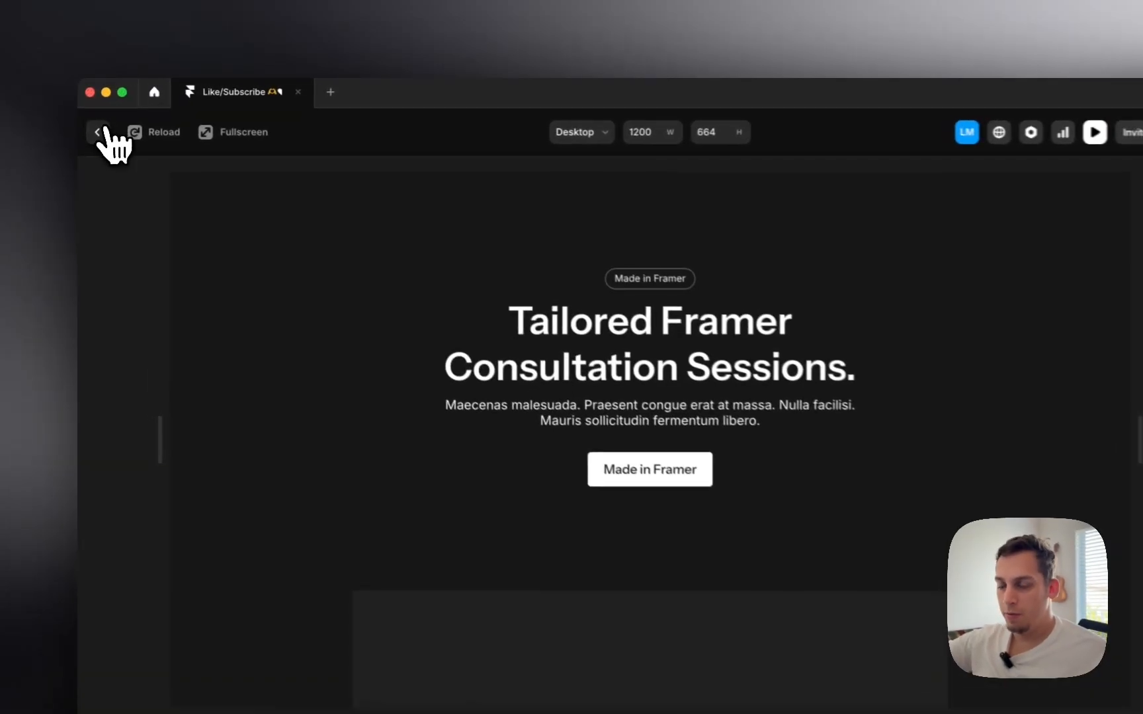
pyautogui.click(94, 124)
# - Set the height of the stack holding the sticky frame to Fit Content and preview the scroll behaviour
pyautogui.click(675, 420)
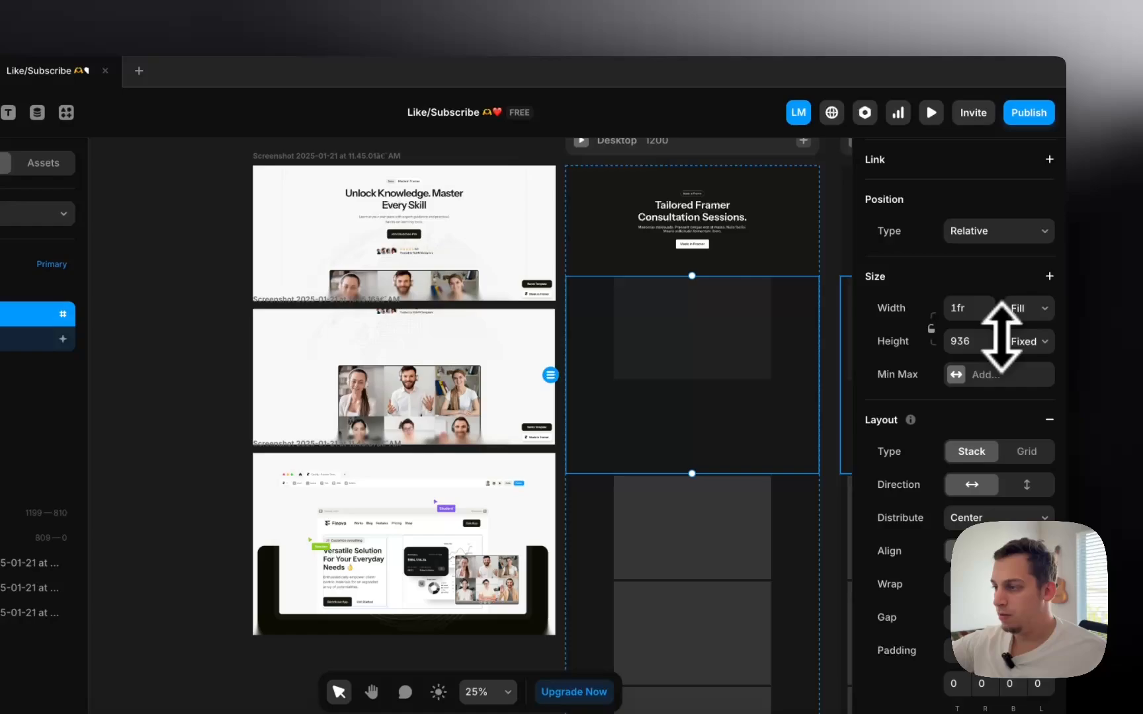
pyautogui.click(1033, 297)
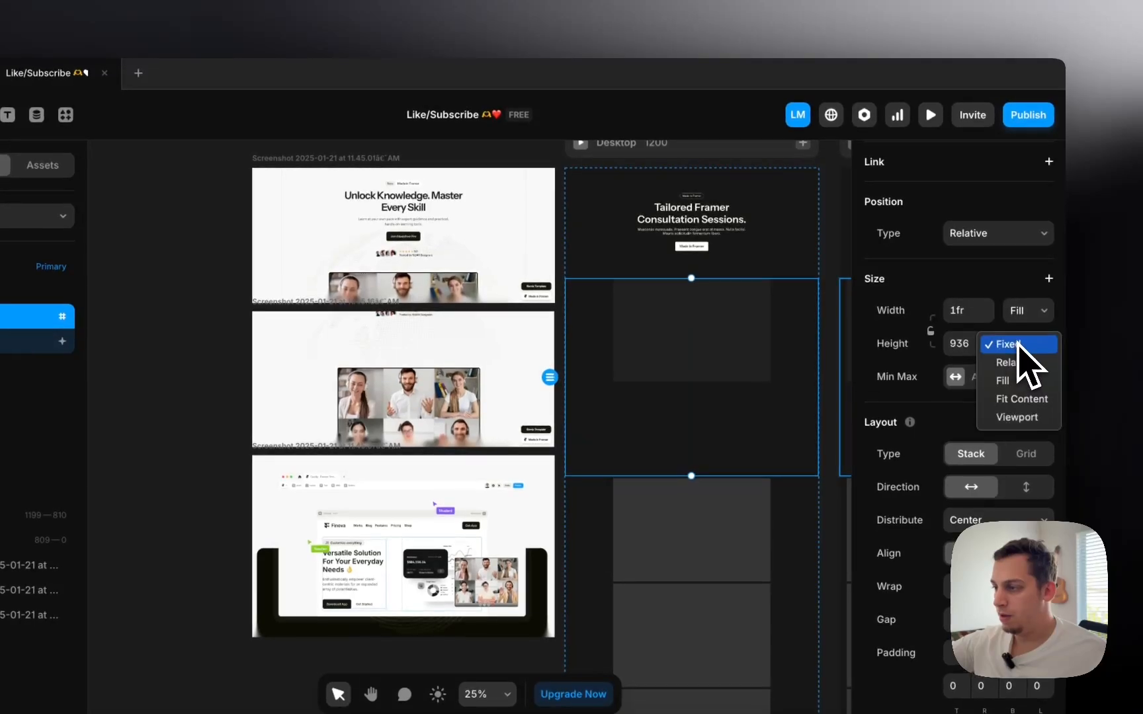
pyautogui.scroll(1, 615, 309)
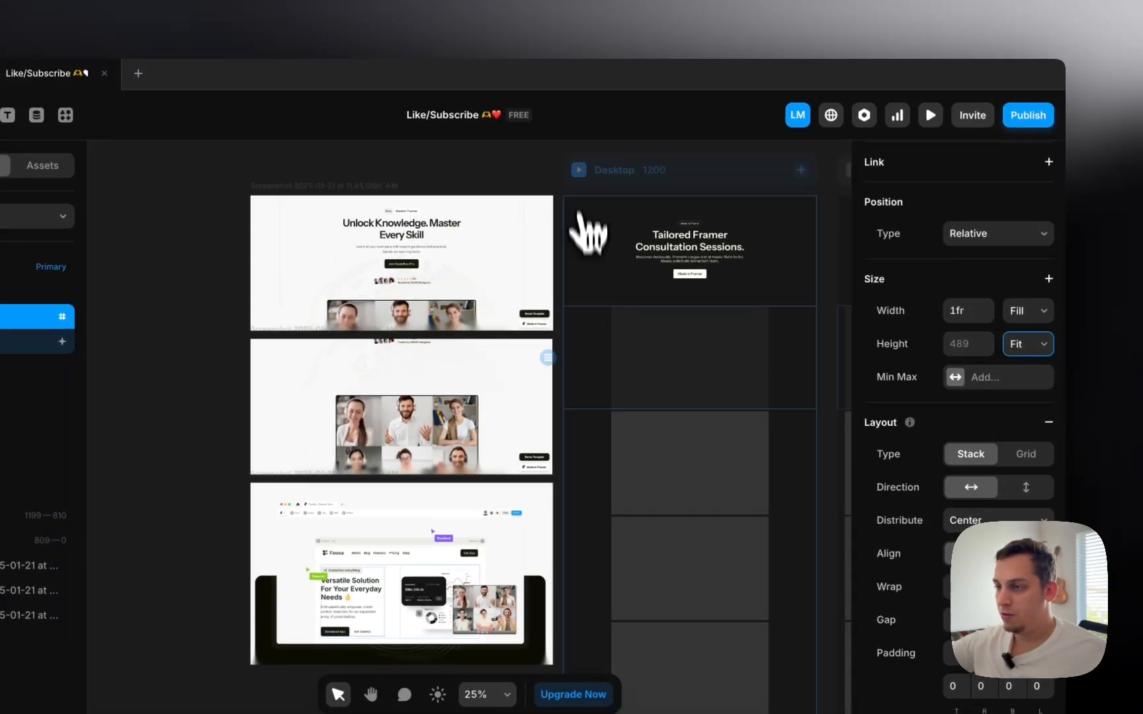
pyautogui.click(579, 170)
pyautogui.scroll(-10, 613, 351)
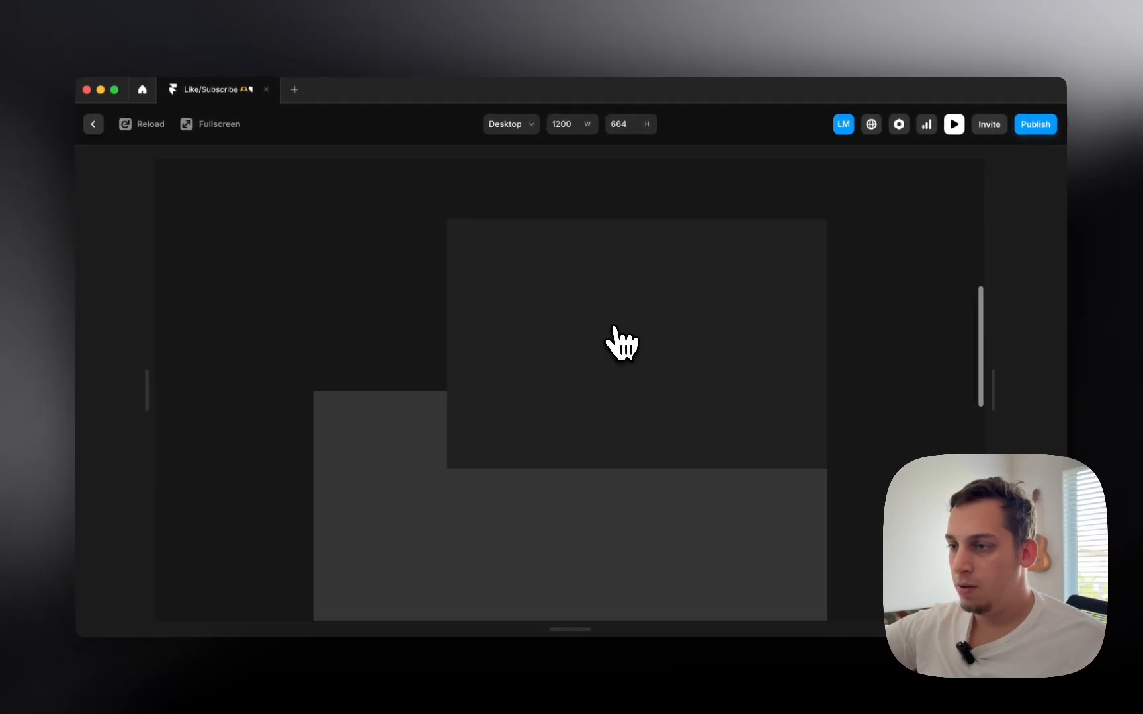
pyautogui.scroll(-5, 622, 342)
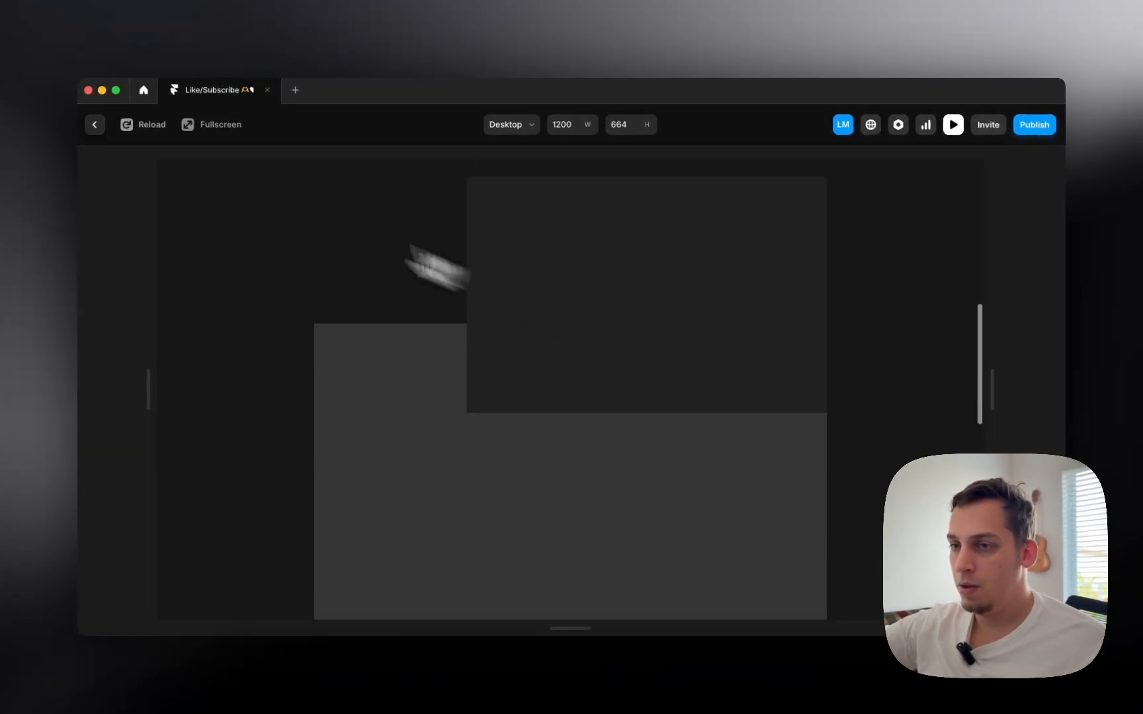
pyautogui.click(94, 125)
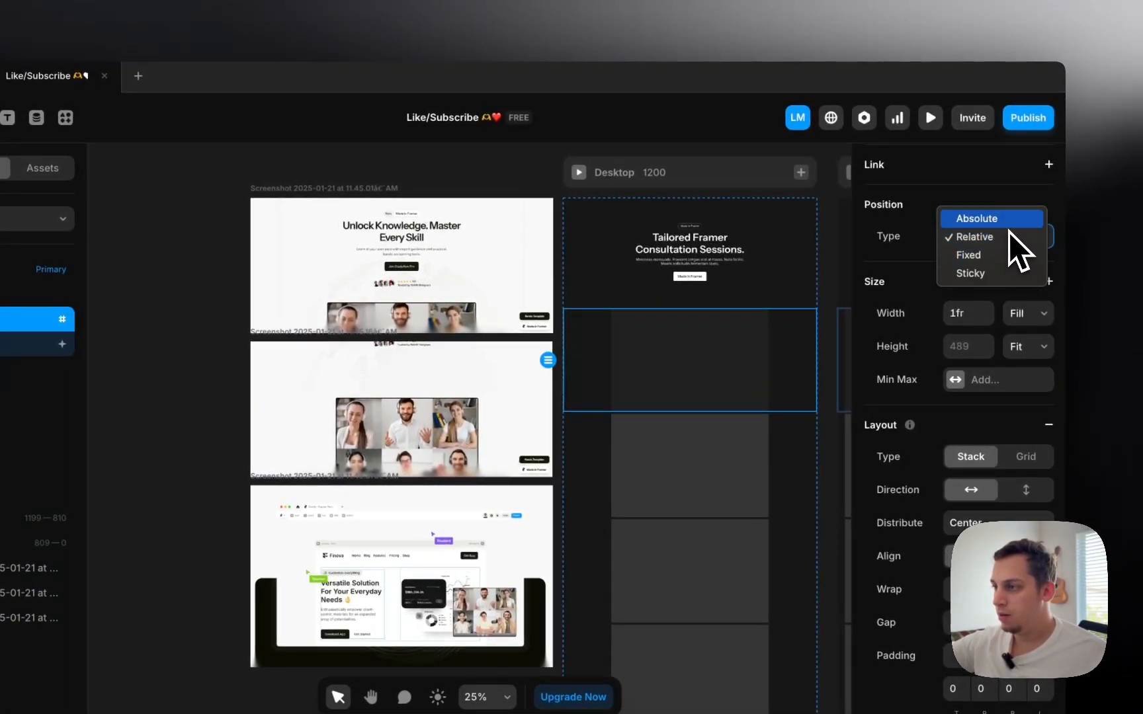
# - Try Absolute positioning on the stack holding the frame, and undo it together with the Fit Content height
pyautogui.click(1010, 229)
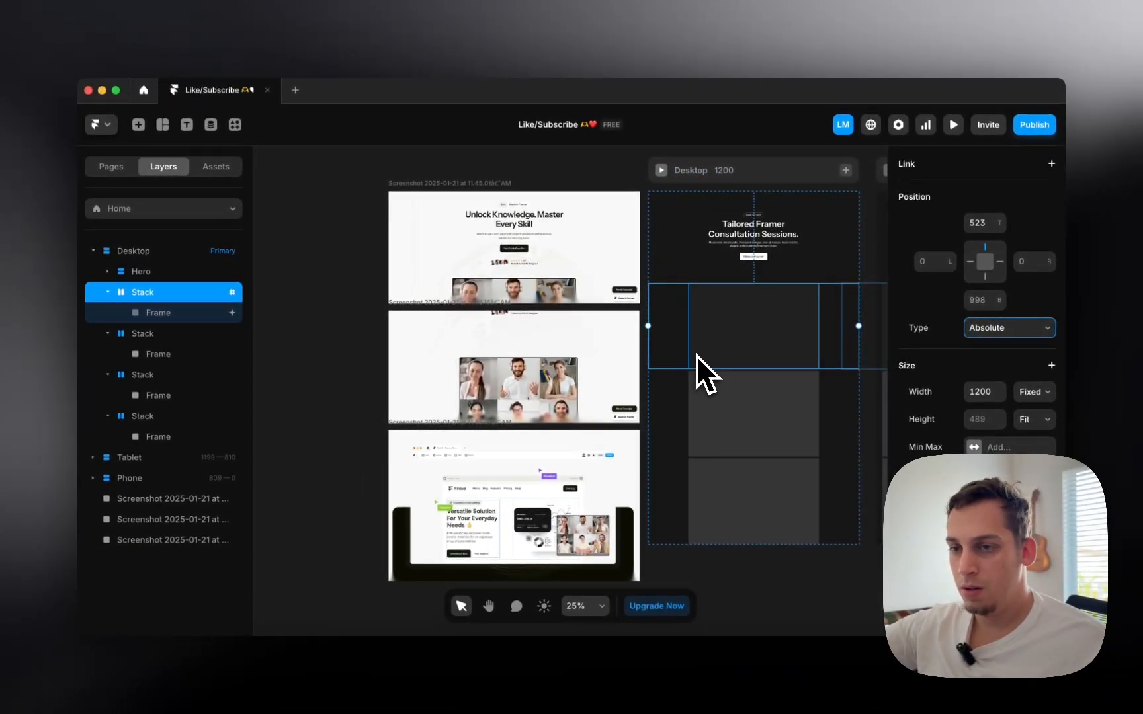
pyautogui.hotkey('ctrl', 'z')
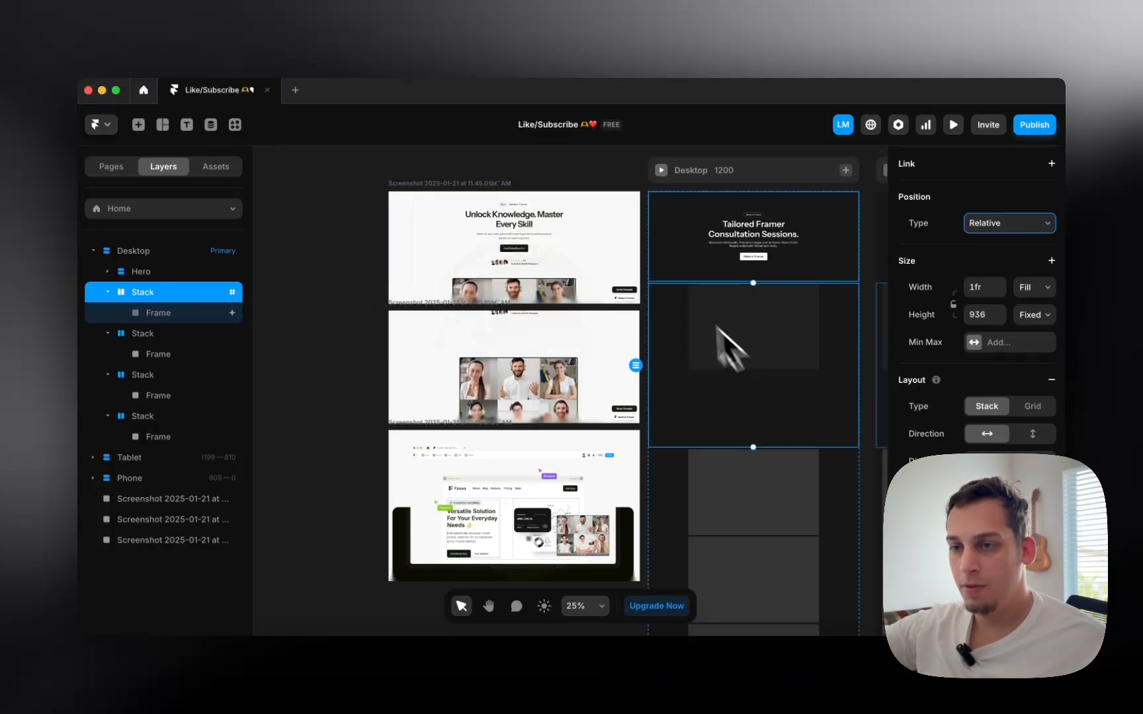
# - Wrap the sticky frame in a new stack and set that stack's position type to Absolute
pyautogui.click(159, 313)
pyautogui.rightClick(159, 313)
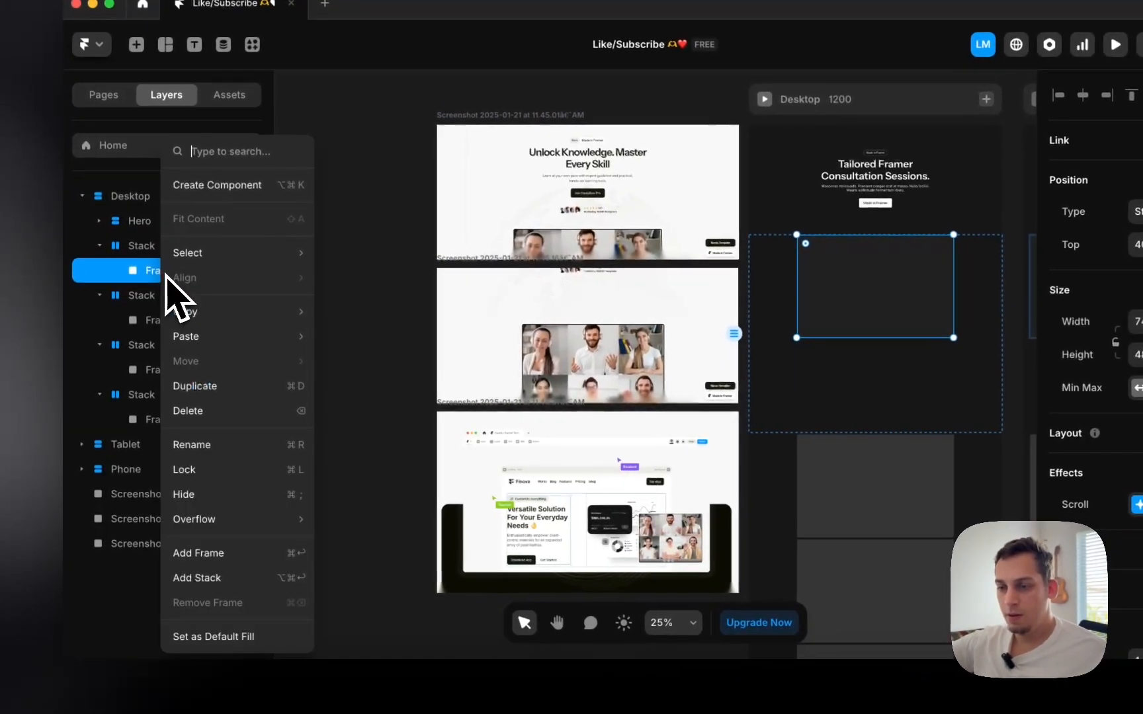
pyautogui.click(220, 578)
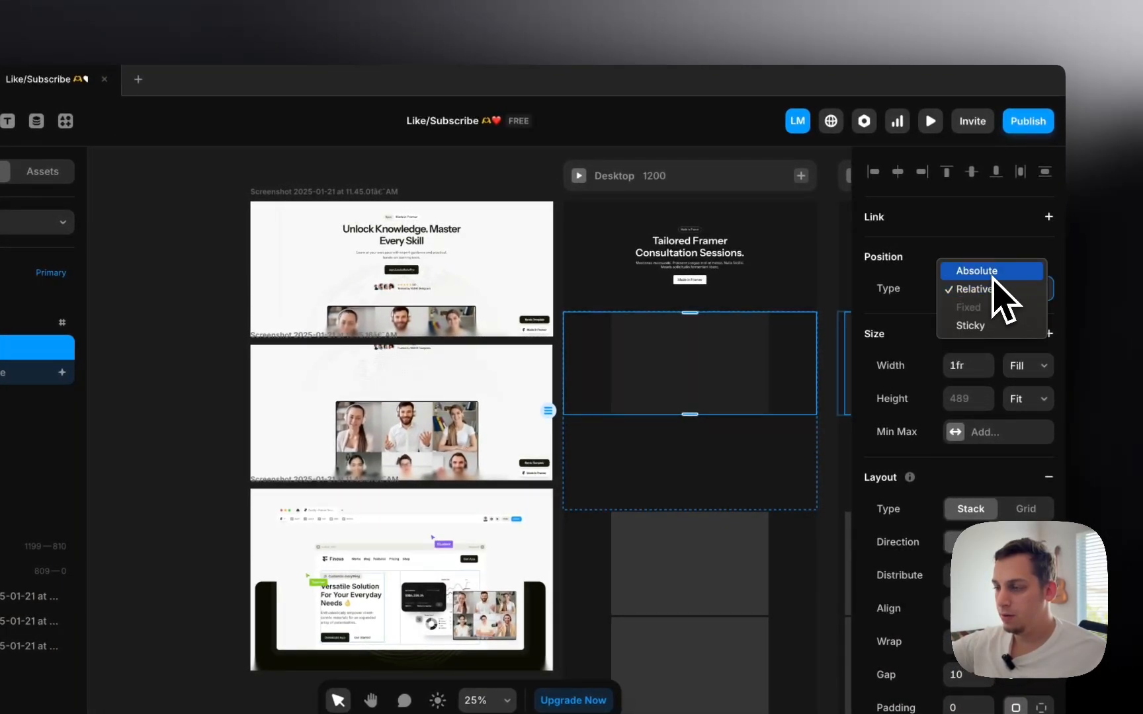
pyautogui.click(991, 272)
# - Preview the Desktop page and scroll to test the frame inside its absolutely positioned wrapper stack
pyautogui.click(580, 177)
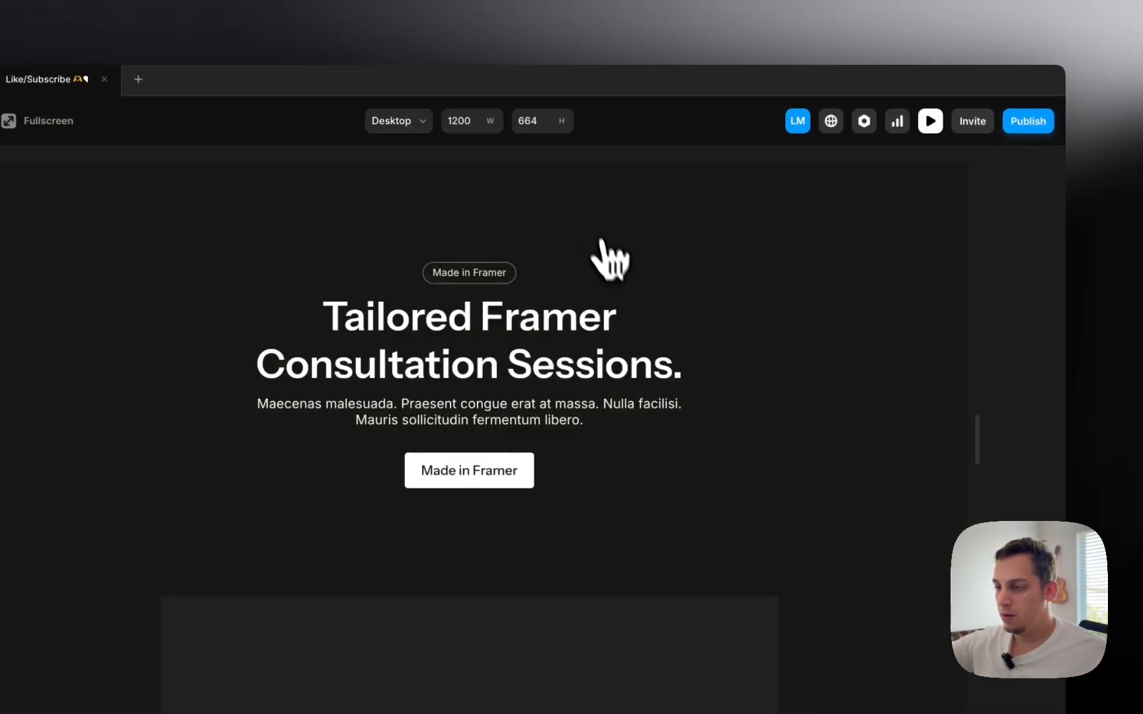
pyautogui.scroll(-10, 615, 274)
pyautogui.scroll(10, 609, 264)
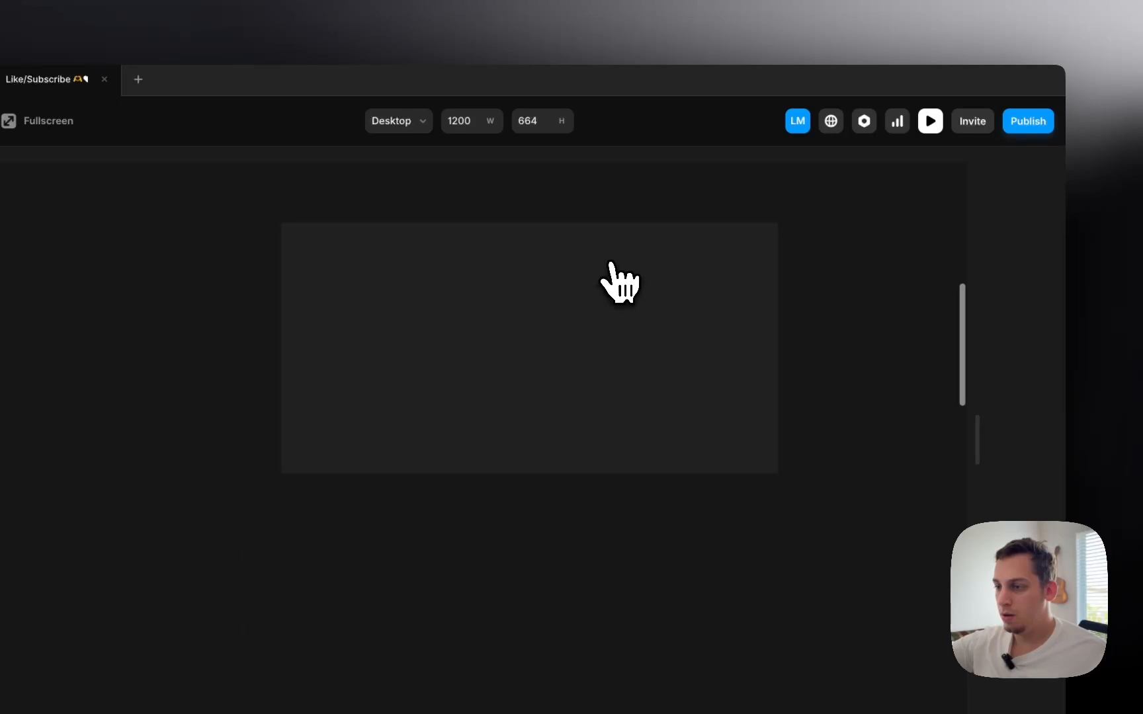
pyautogui.click(99, 132)
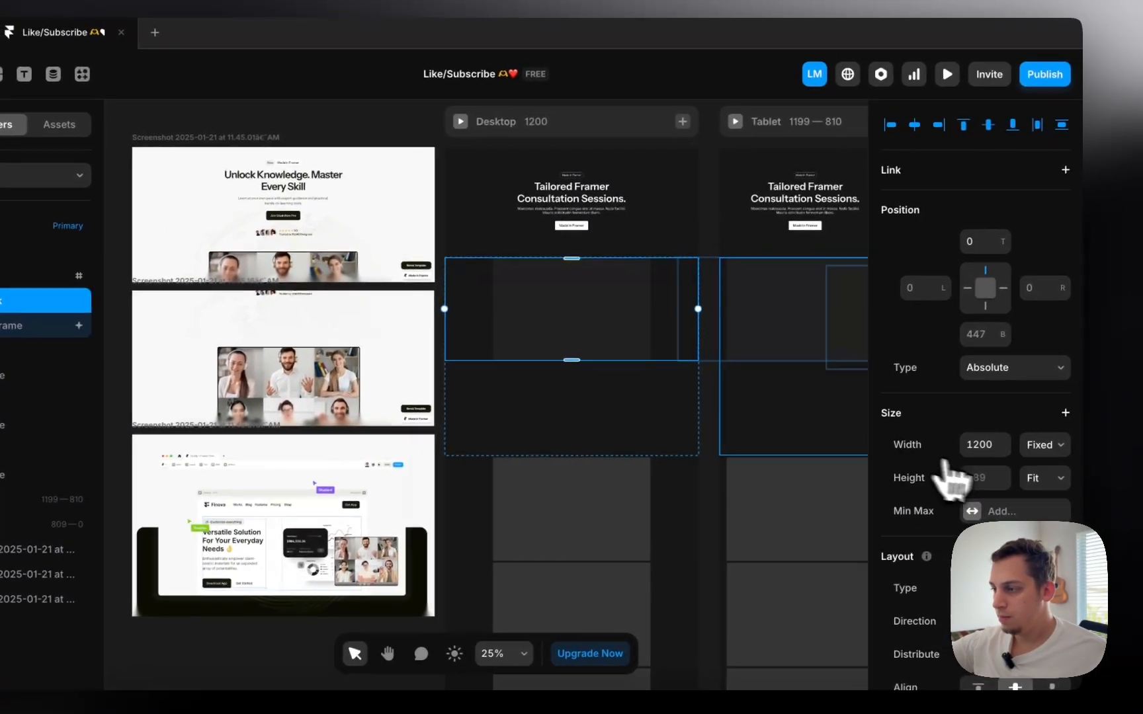
# - Set the absolute wrapper stack's width to 100% and preview the page scroll
pyautogui.click(1066, 438)
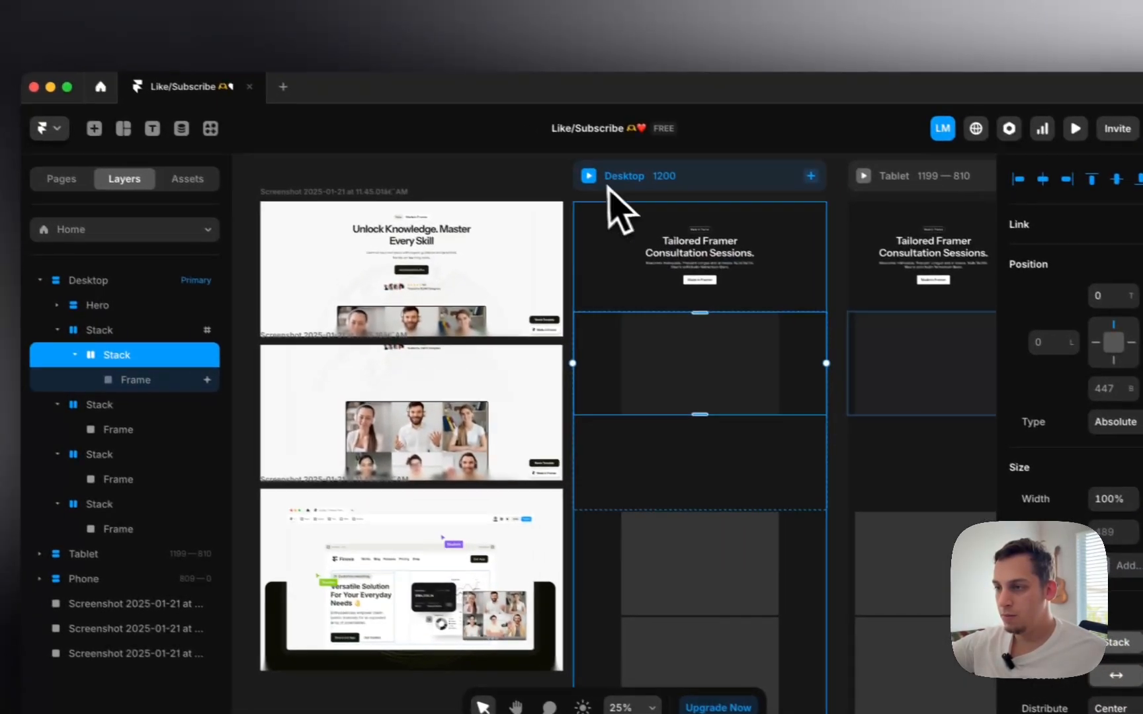
pyautogui.click(443, 126)
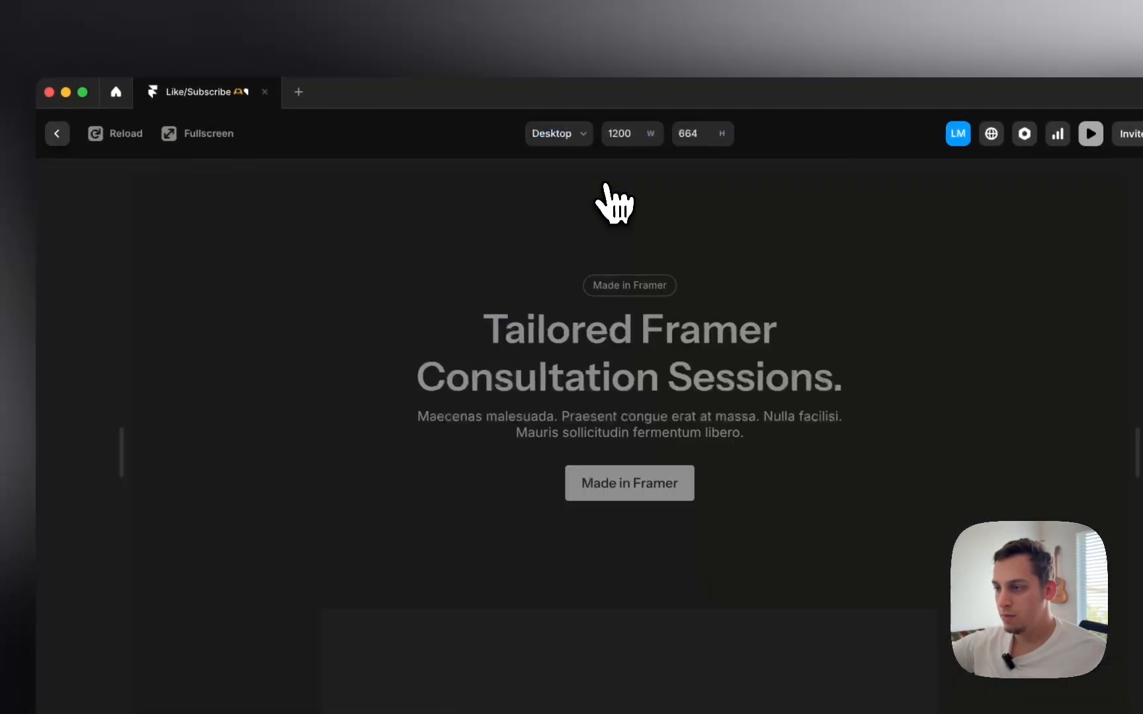
pyautogui.scroll(-4, 627, 293)
pyautogui.scroll(-3, 627, 293)
pyautogui.scroll(6, 627, 293)
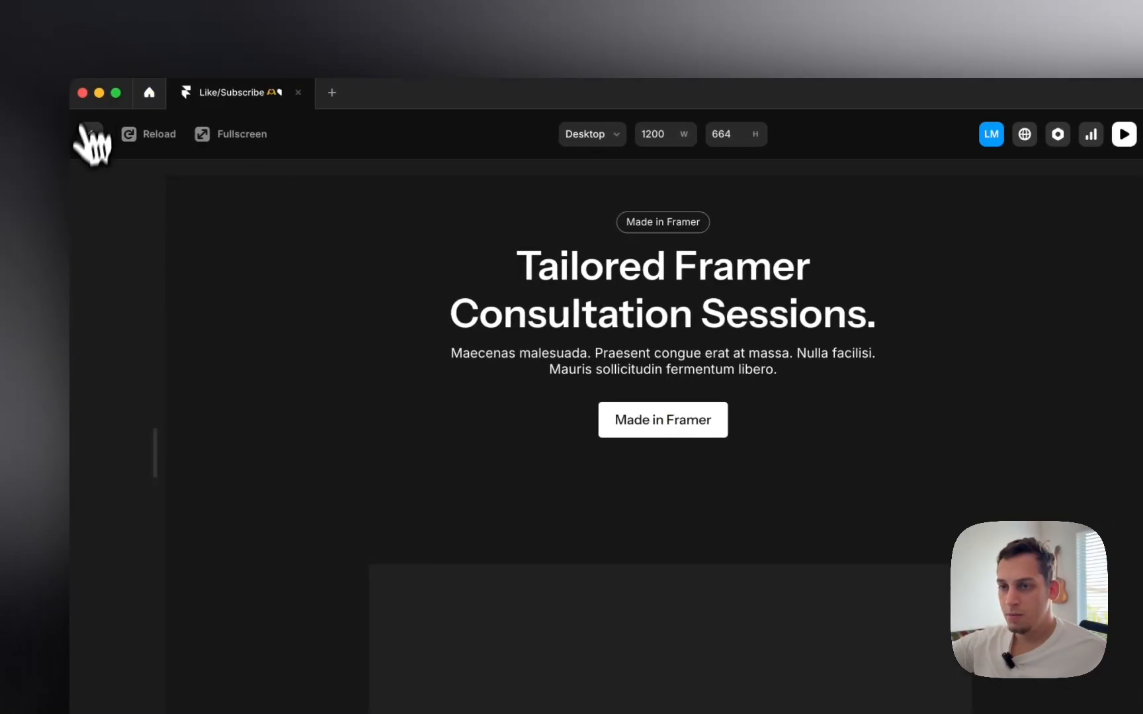
pyautogui.click(58, 134)
# - Undo the wrapper stack around the frame along with its position and width settings
pyautogui.press('super+z')
pyautogui.press('super+z')
pyautogui.press('super+z')
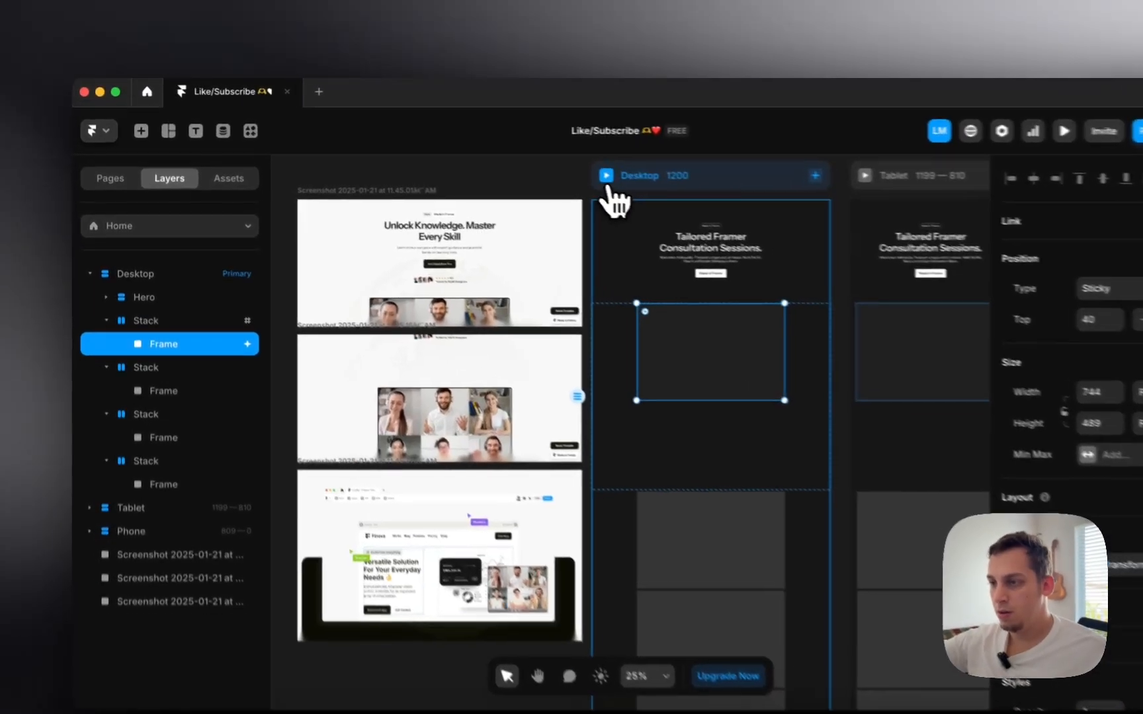
# - Preview the Desktop page without the wrapper stack and scroll to see where the frame stops sticking
pyautogui.click(549, 164)
pyautogui.scroll(-5, 554, 309)
pyautogui.scroll(-4, 642, 355)
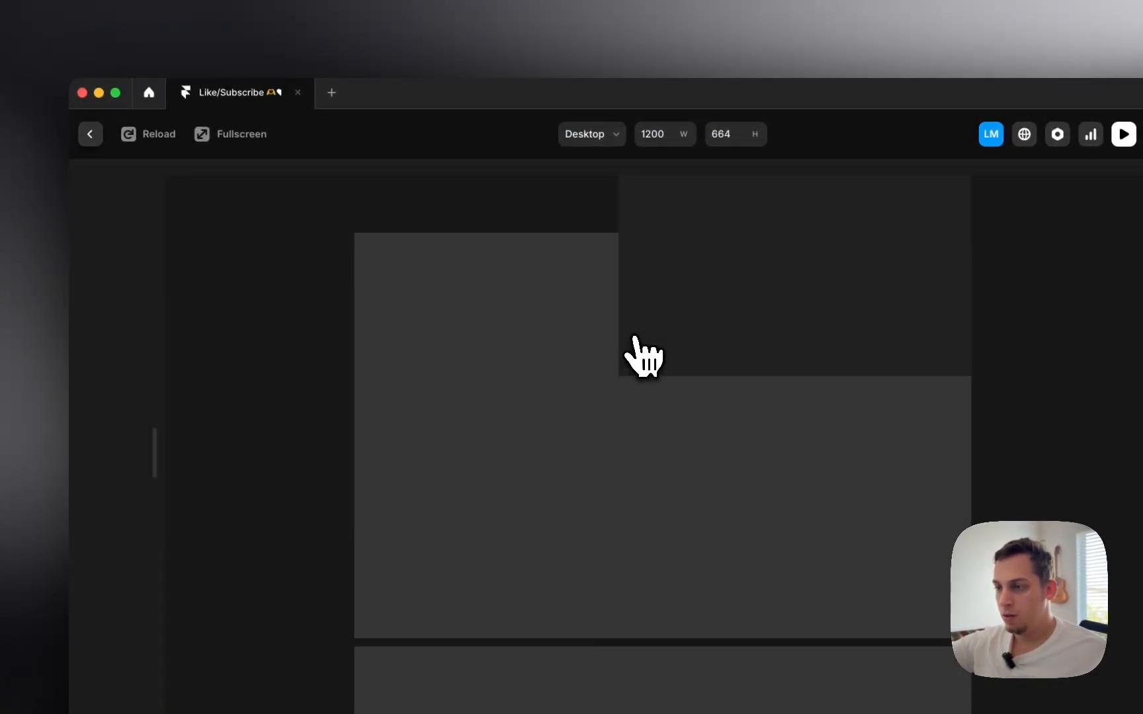
pyautogui.scroll(4, 638, 352)
pyautogui.click(95, 133)
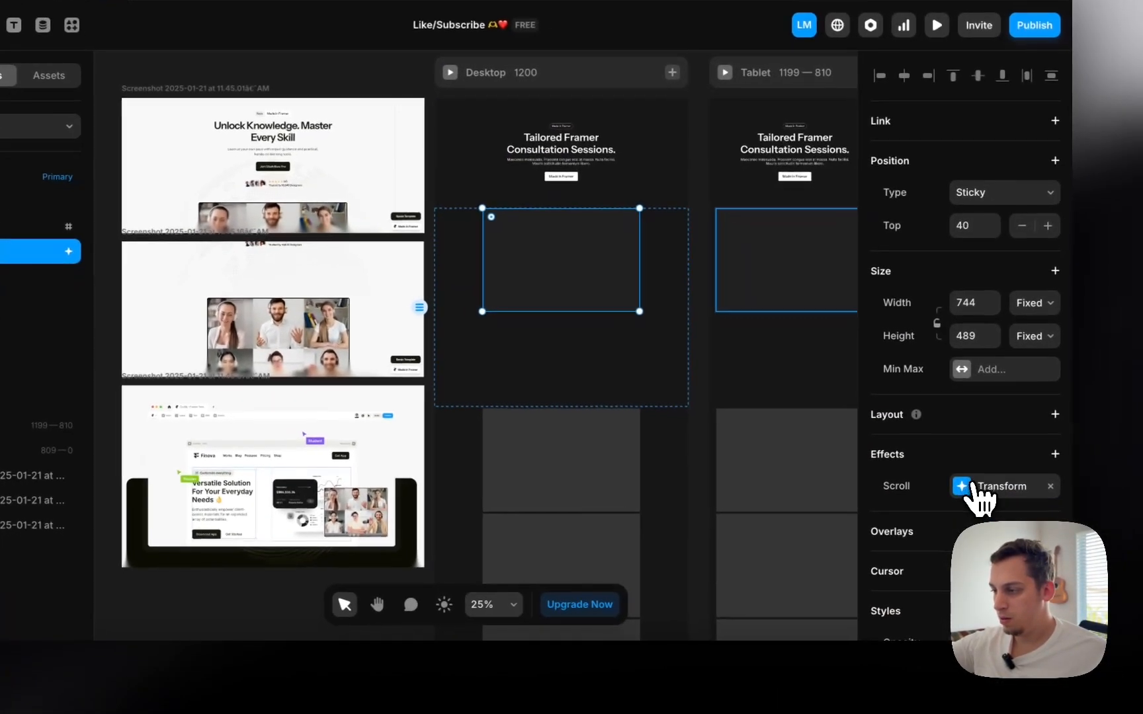
# - Set the vertical offset of the frame's scroll transform end state to 1100 and preview the frame's travel over the sections
pyautogui.click(976, 483)
pyautogui.click(737, 566)
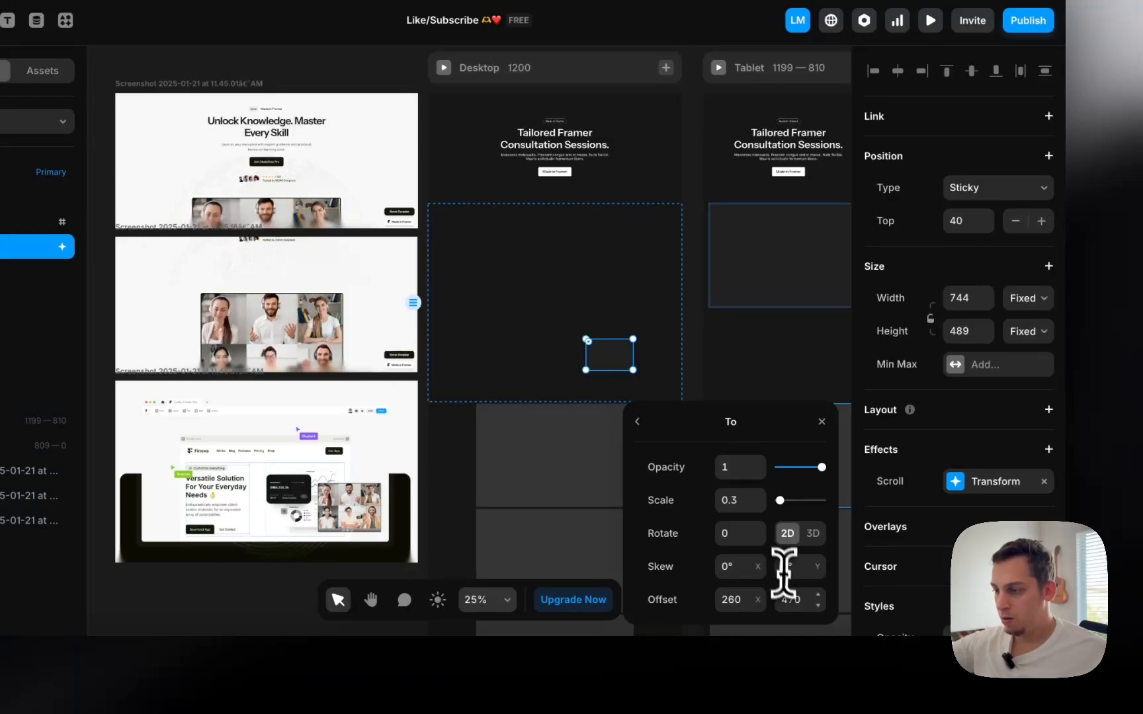
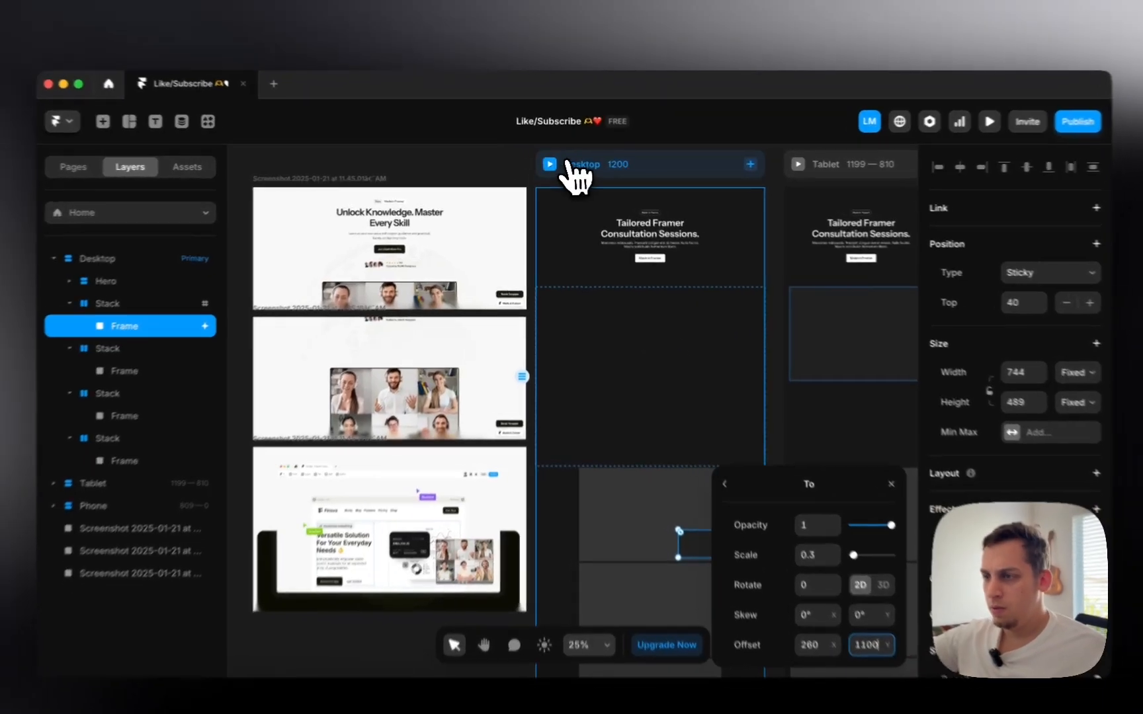
pyautogui.click(551, 165)
pyautogui.scroll(-5, 573, 430)
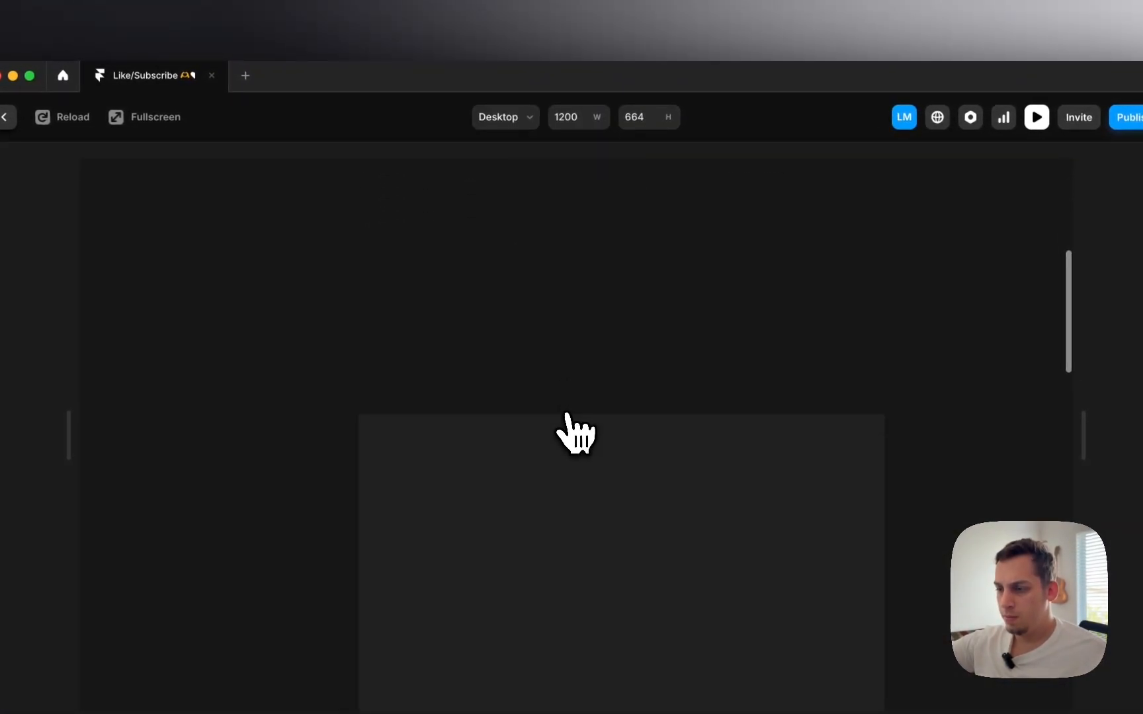
pyautogui.scroll(-5, 566, 414)
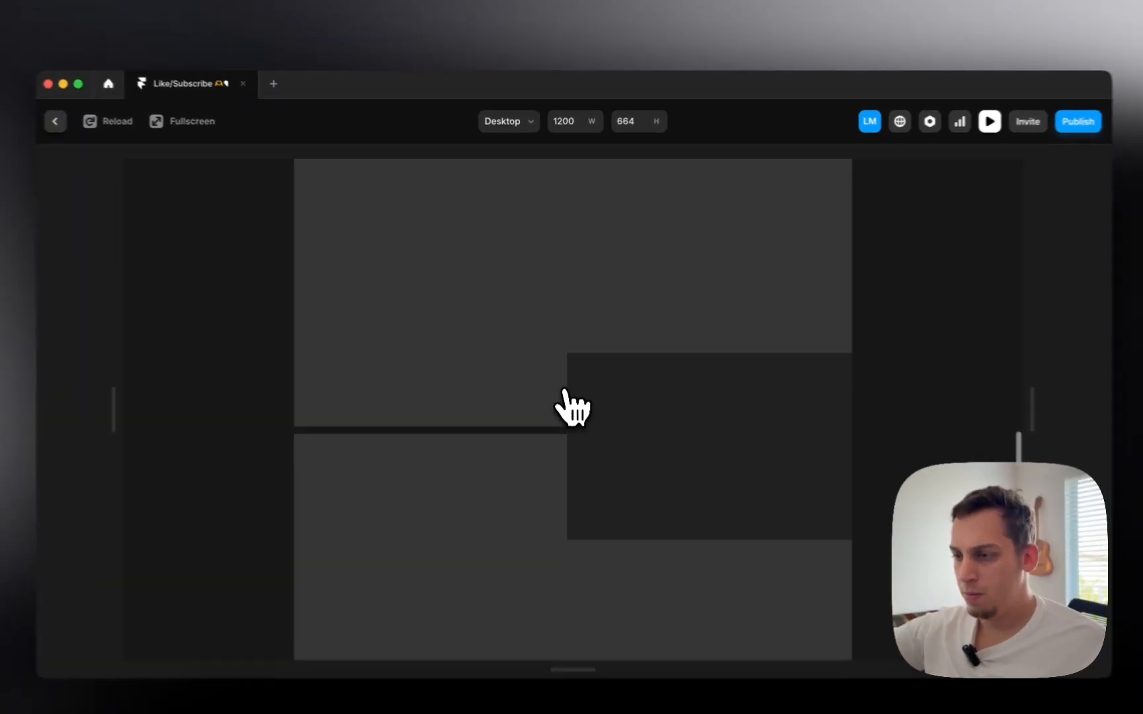
pyautogui.scroll(-5, 570, 390)
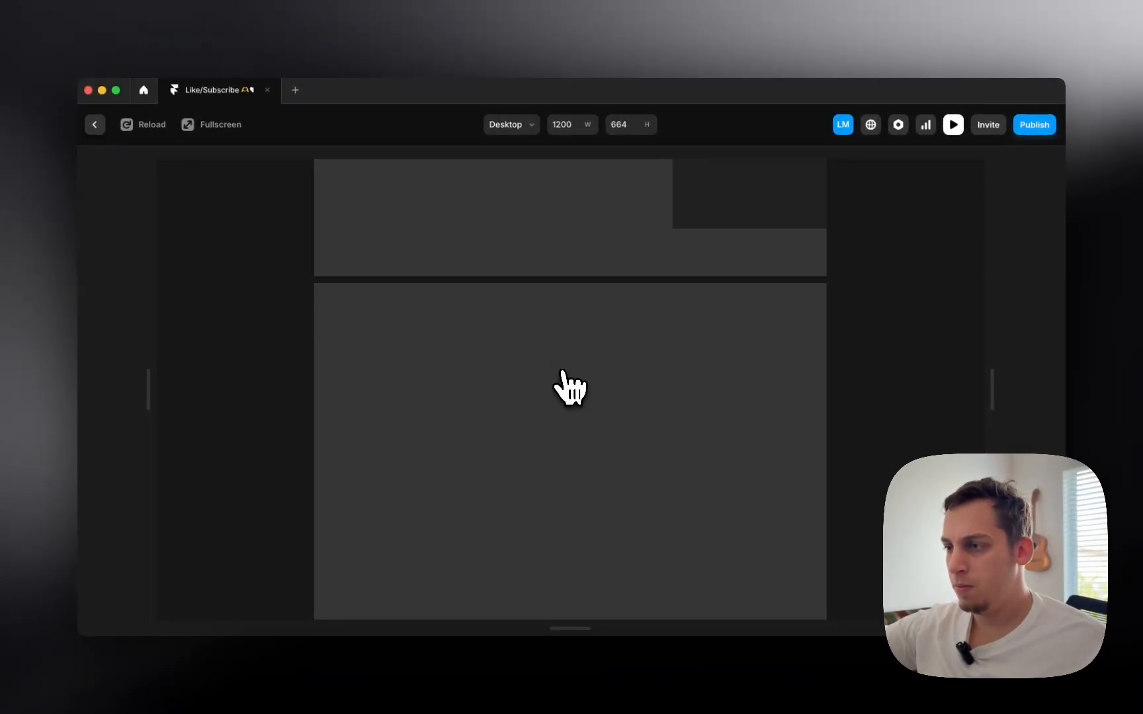
# - Set the vertical offset of the frame's scroll transform end state to 870 and preview its travel over the sections
pyautogui.scroll(-3, 566, 387)
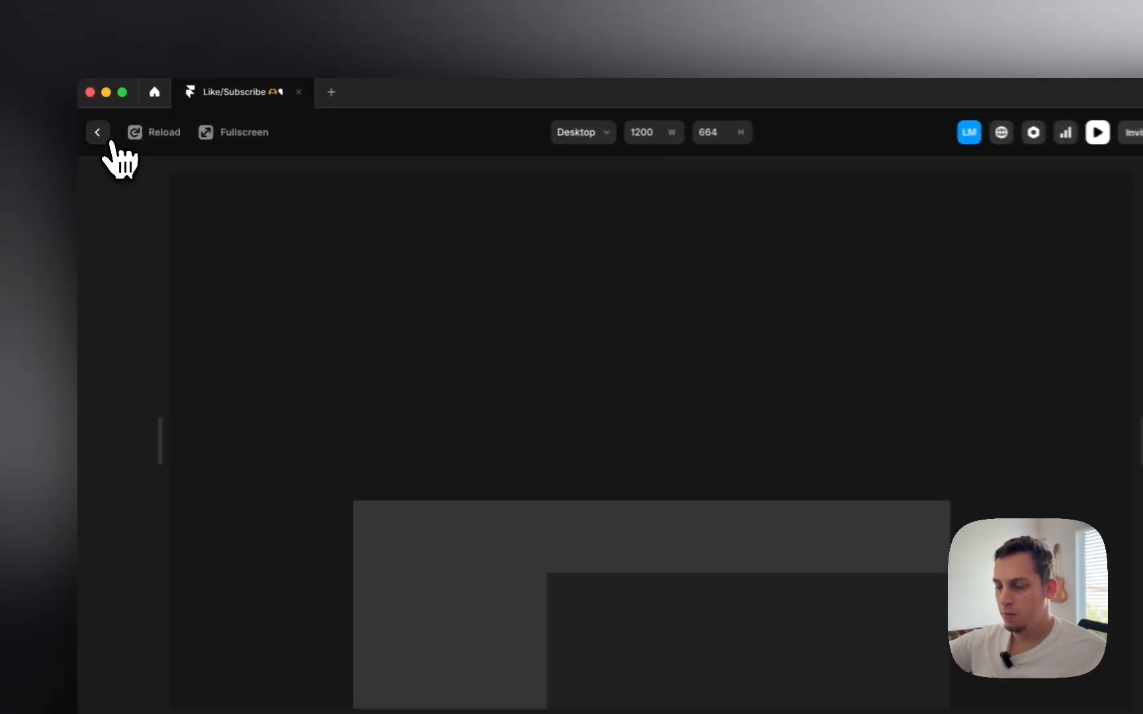
pyautogui.click(94, 125)
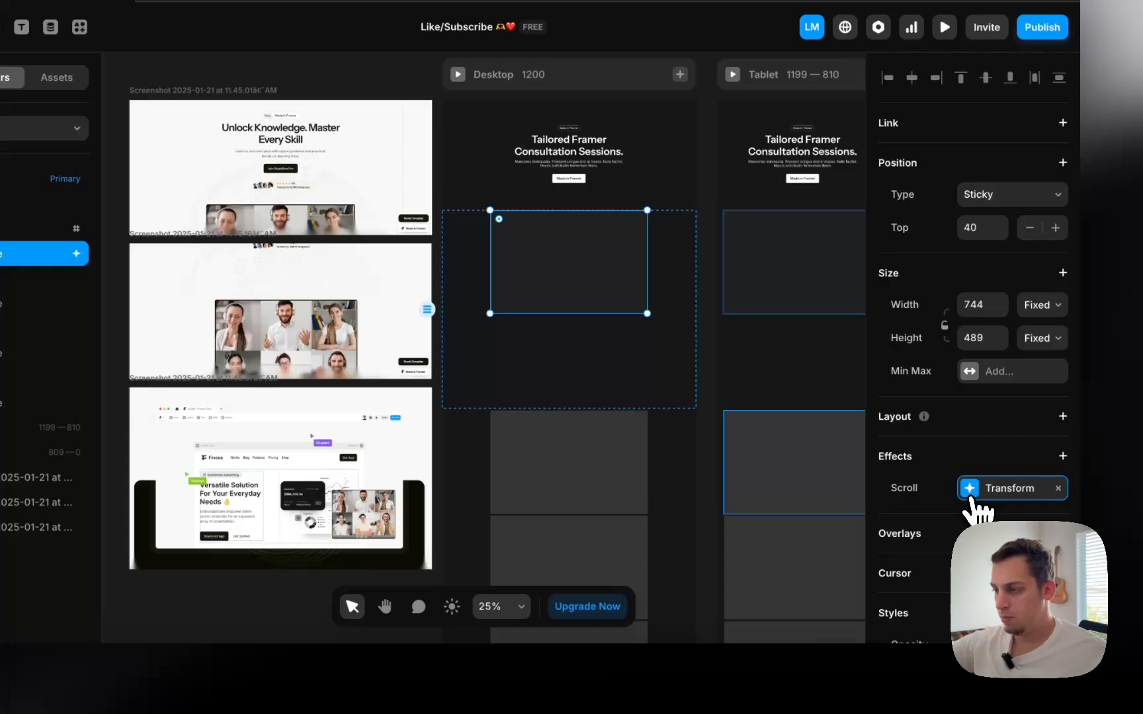
pyautogui.click(1124, 586)
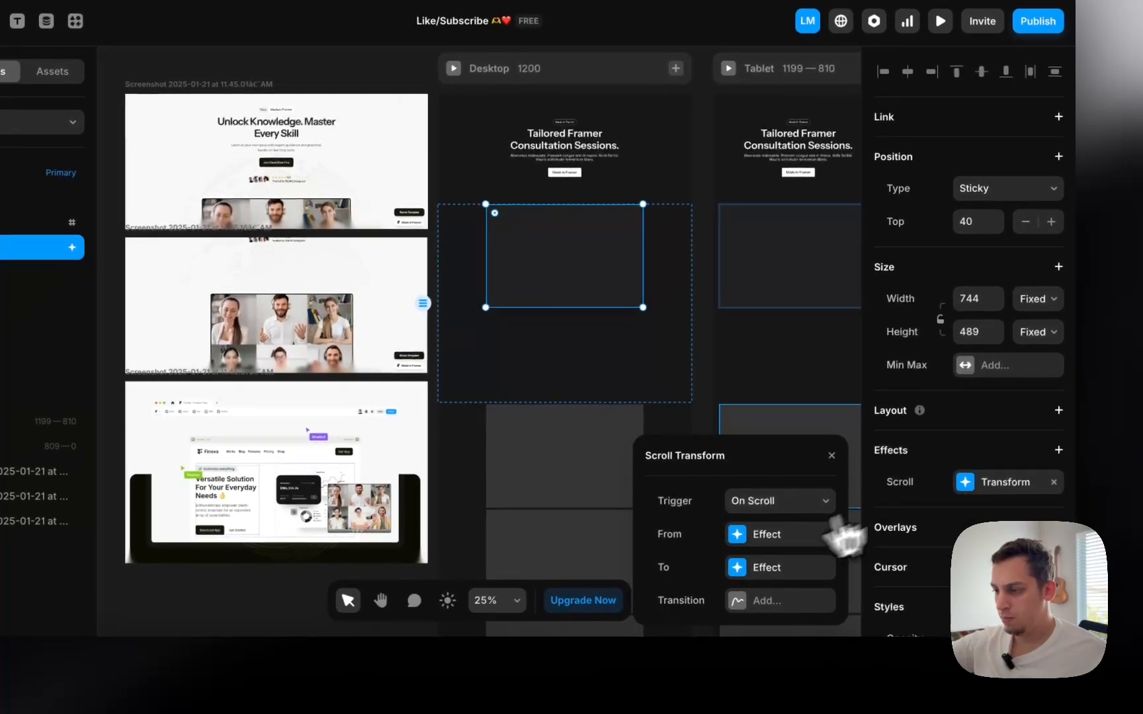
pyautogui.click(752, 569)
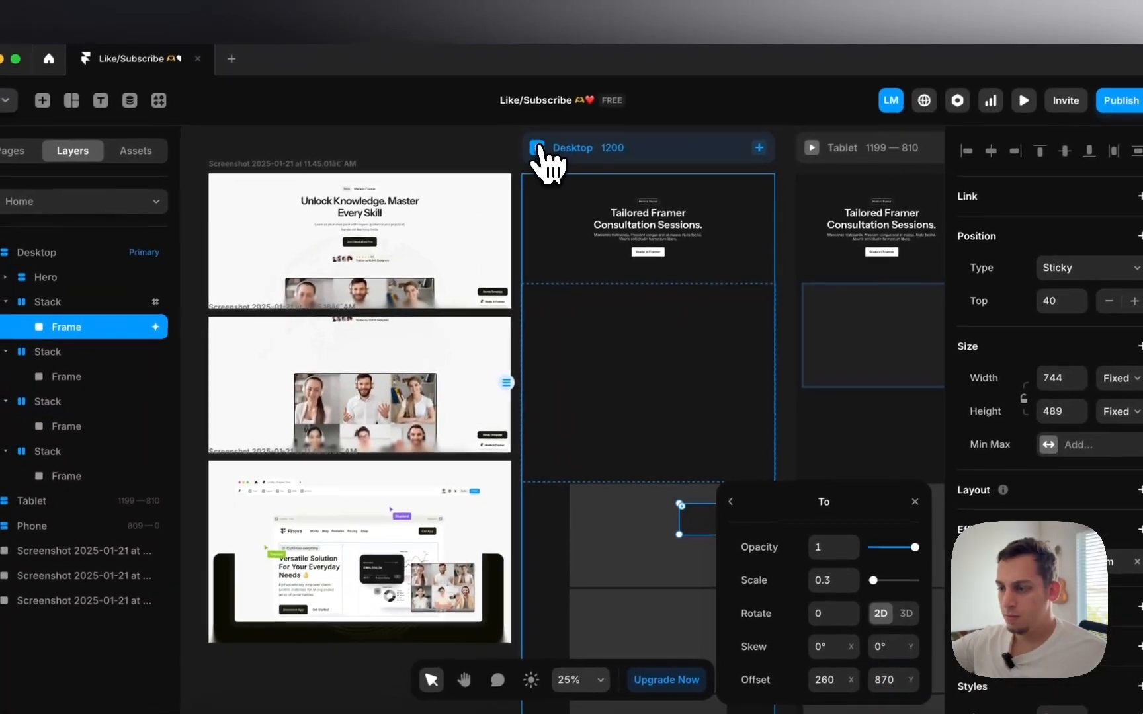
pyautogui.click(453, 67)
pyautogui.scroll(-5, 625, 486)
pyautogui.scroll(-10, 671, 523)
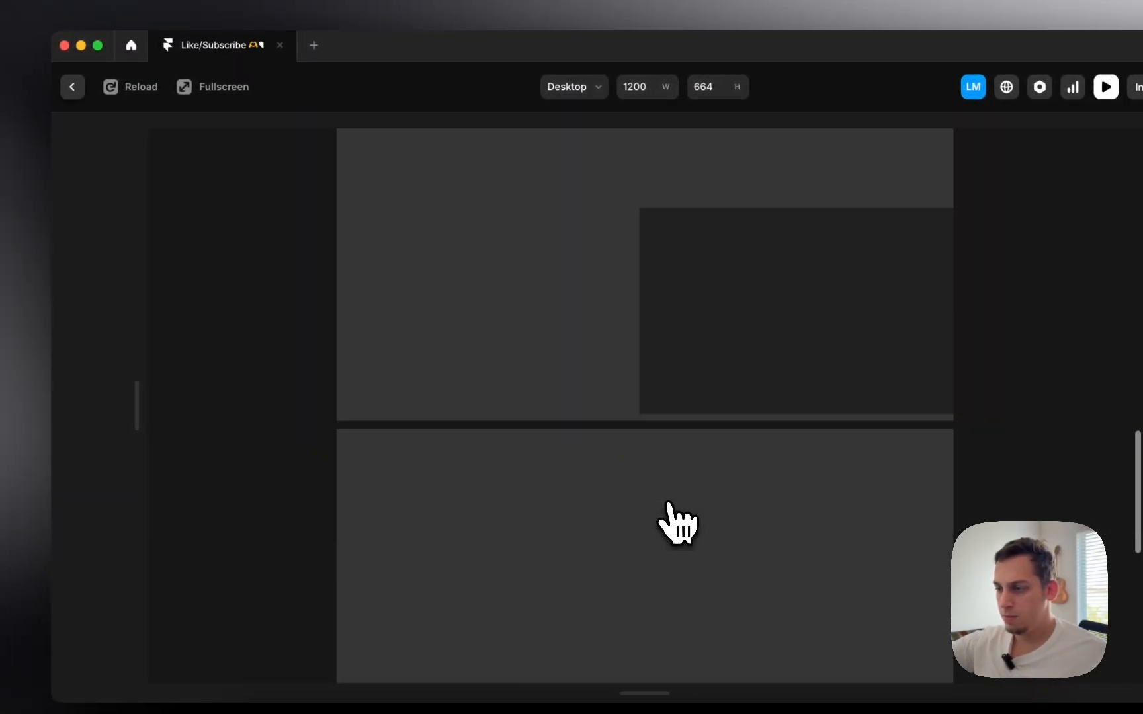
pyautogui.scroll(5, 675, 523)
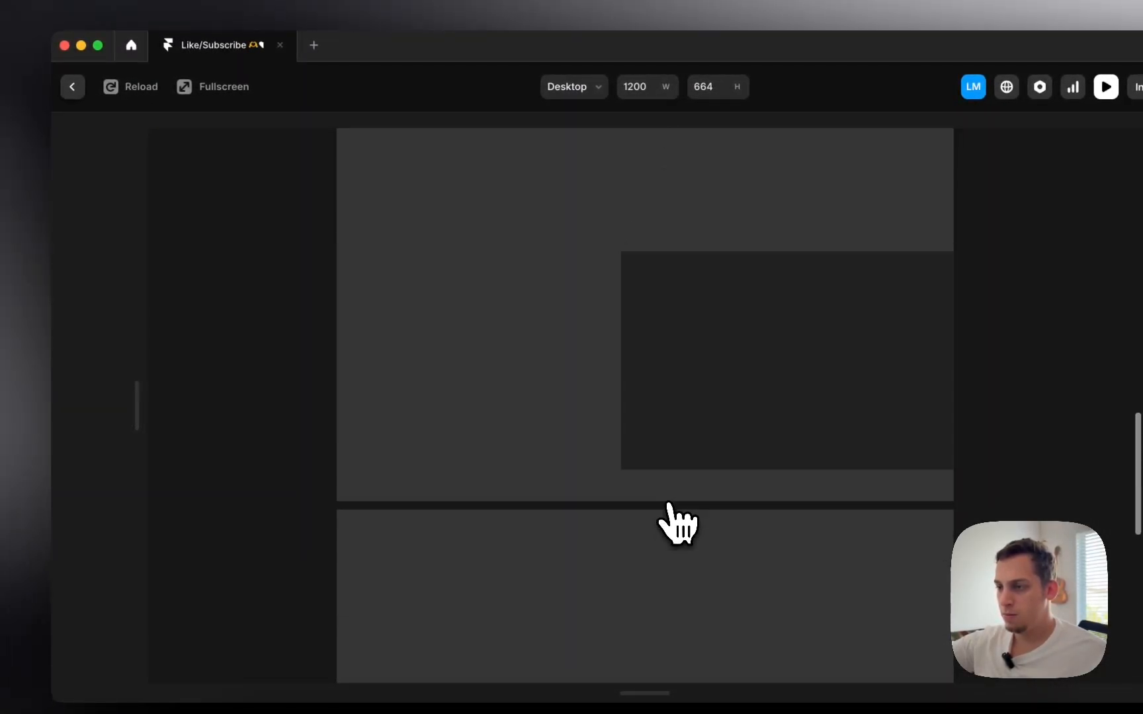
pyautogui.click(72, 87)
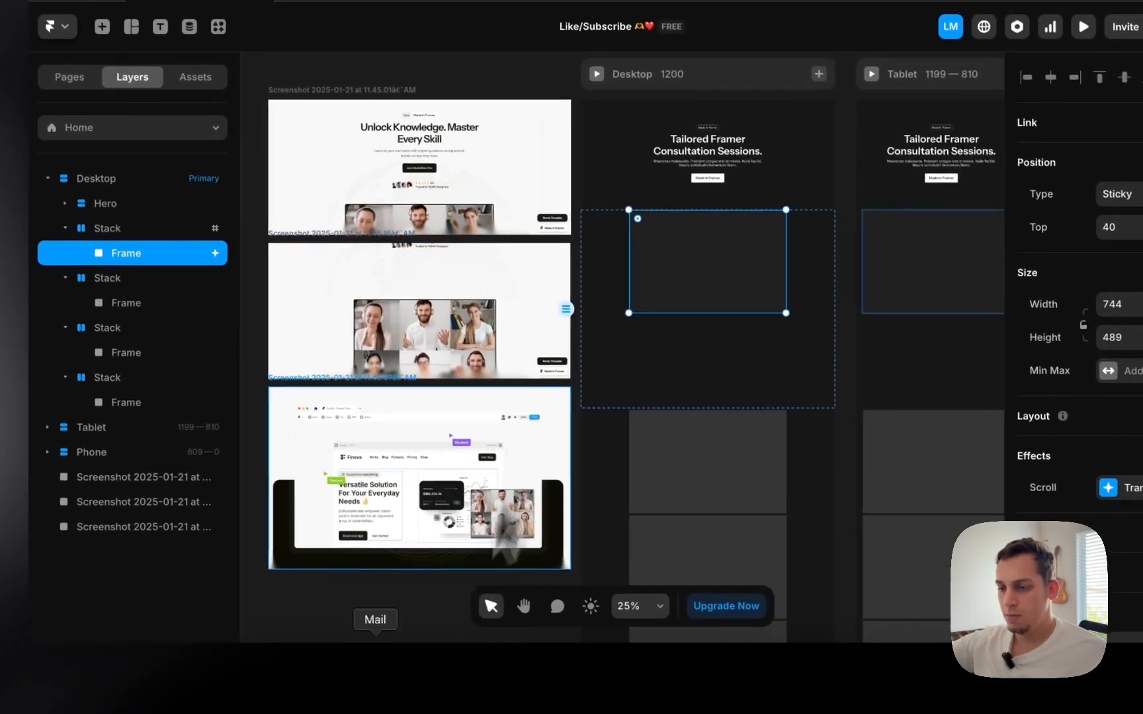
# - Switch to the StudyFlow site in the browser and scroll its hero to where the video player has shrunk over the mockup
pyautogui.click(303, 687)
pyautogui.scroll(-4, 528, 470)
pyautogui.scroll(8, 658, 344)
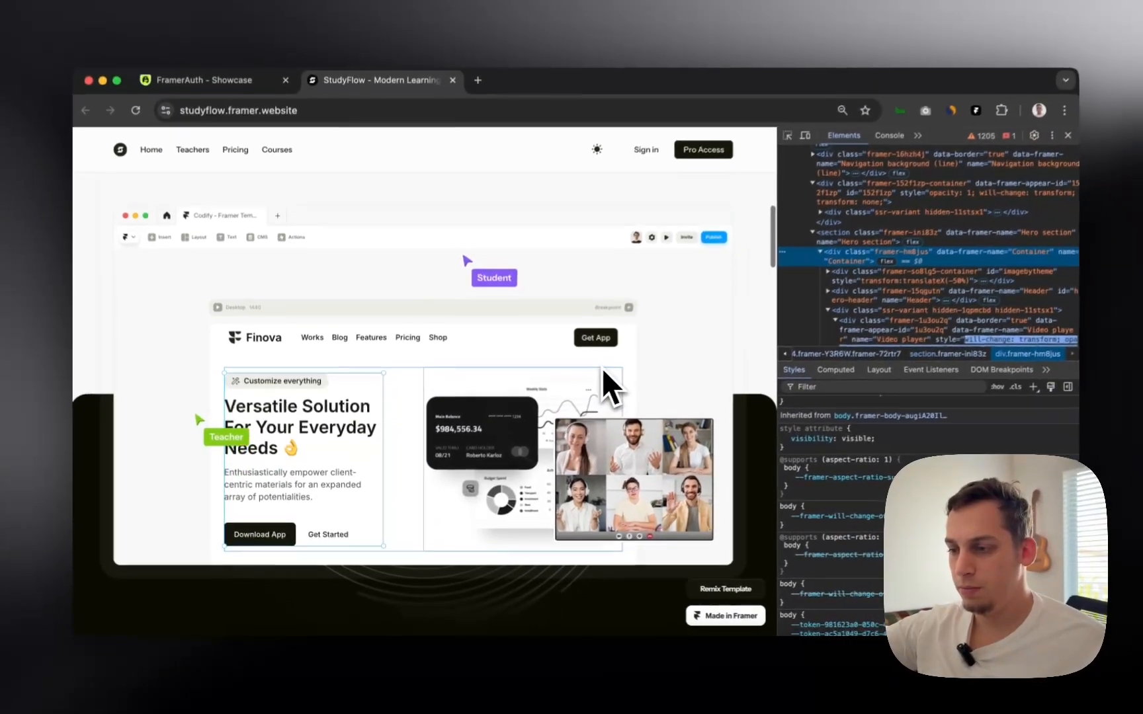
pyautogui.scroll(-3, 598, 372)
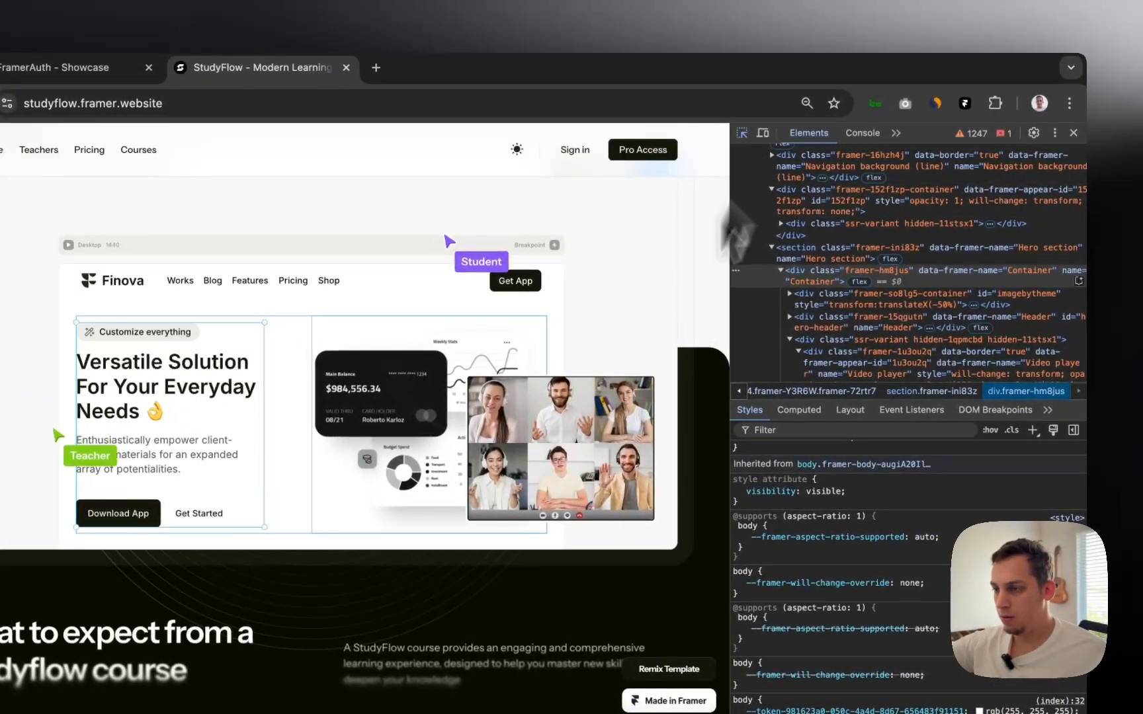
# - Inspect the StudyFlow Video player element and read its sticky position, top offset and size styles
pyautogui.click(594, 466)
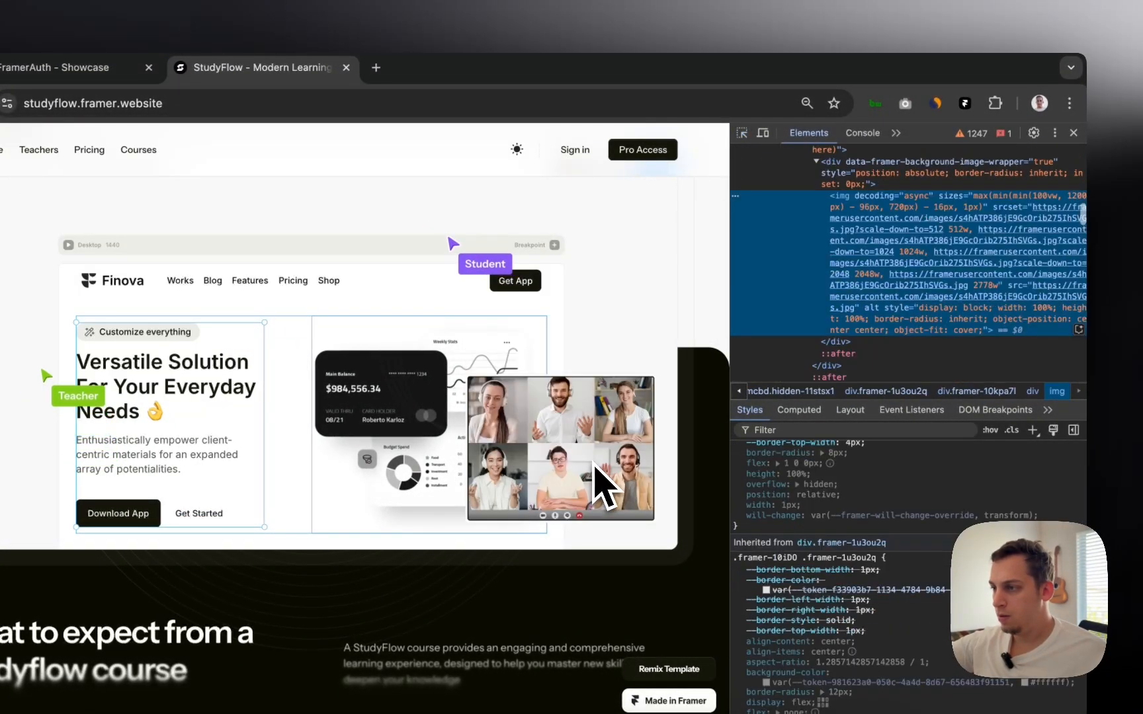
pyautogui.scroll(3, 860, 244)
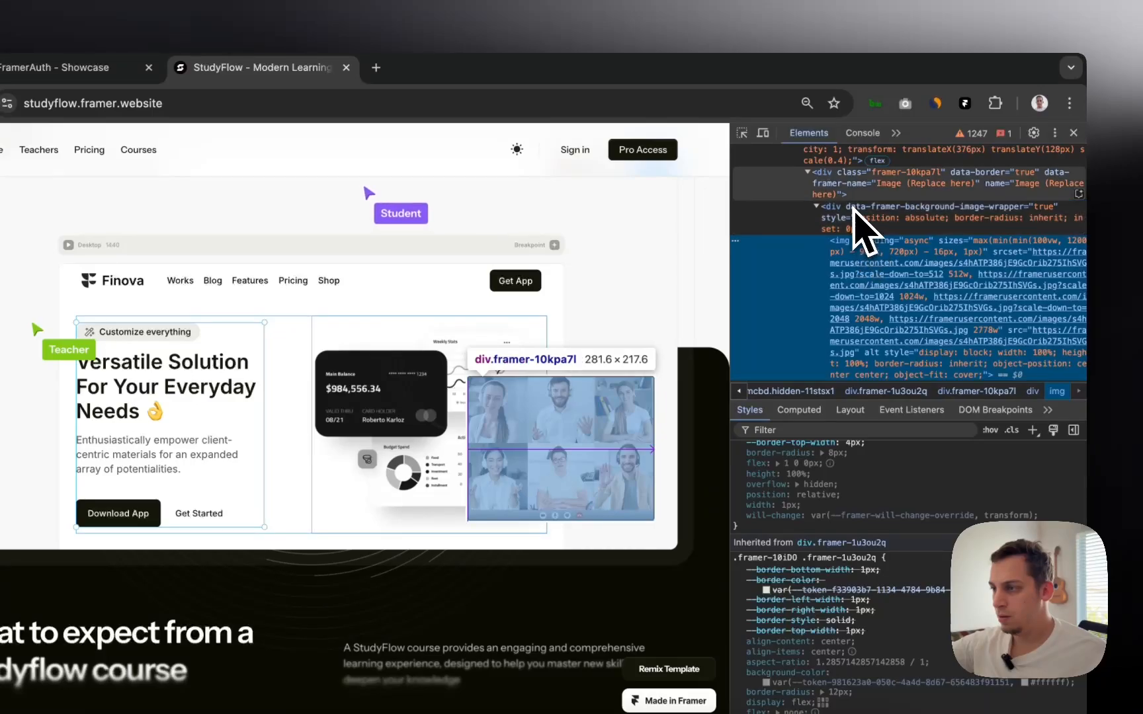
pyautogui.click(866, 210)
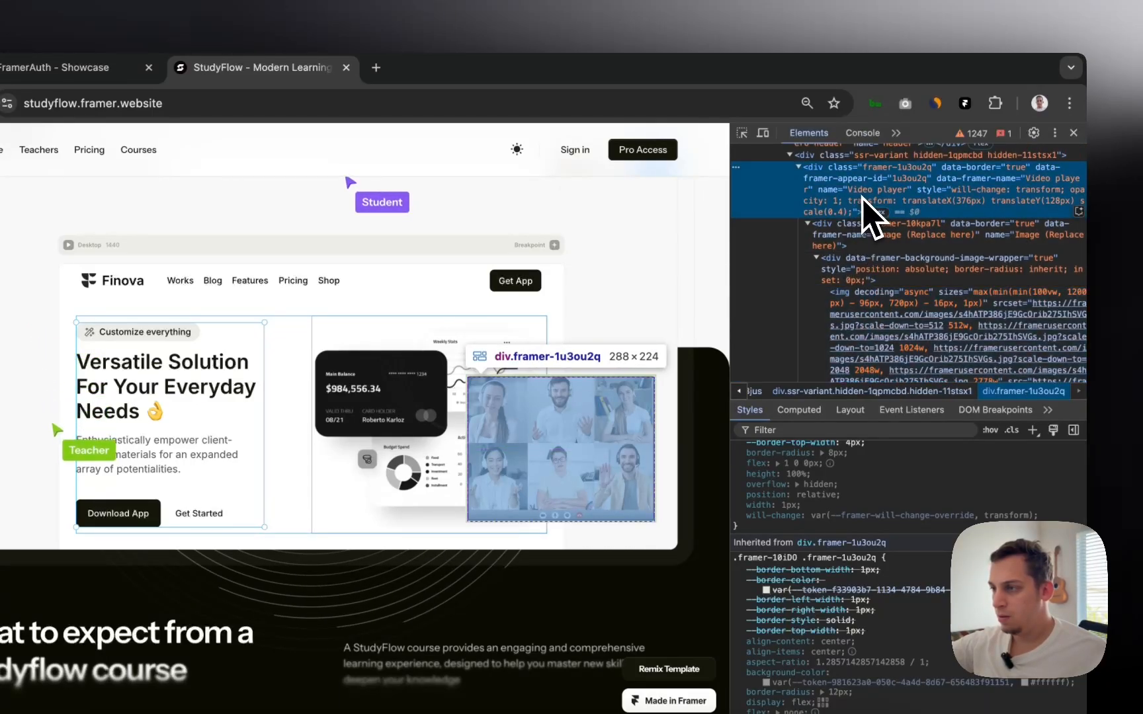
pyautogui.scroll(2, 863, 221)
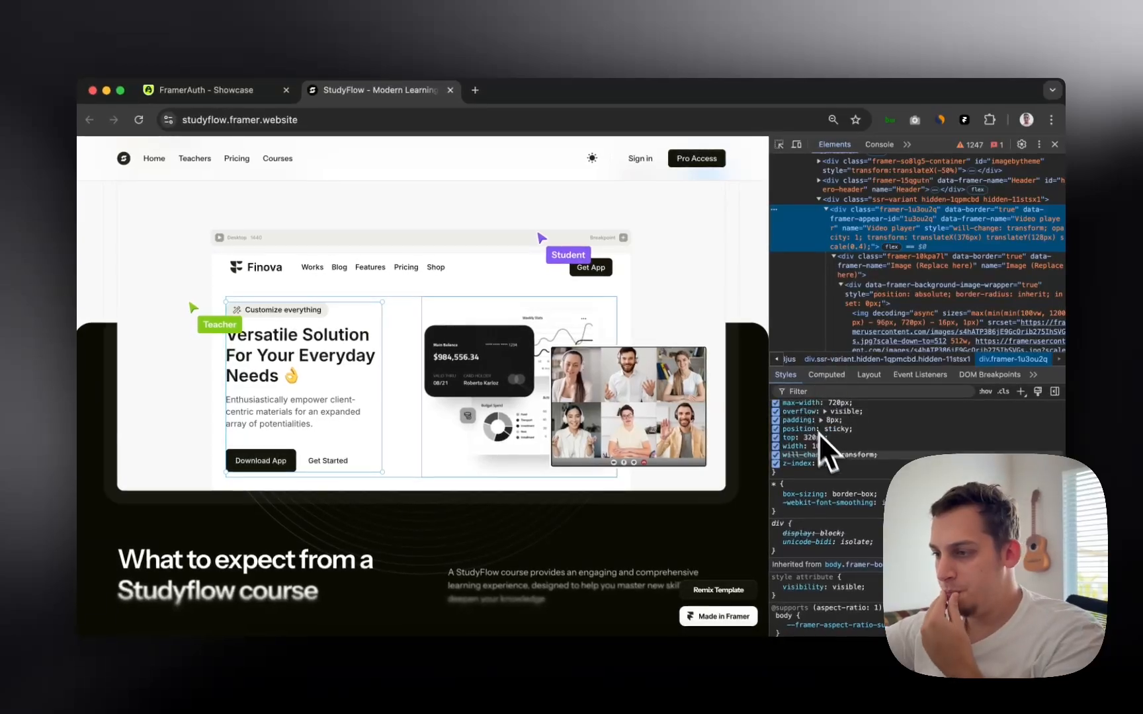
pyautogui.scroll(3, 832, 459)
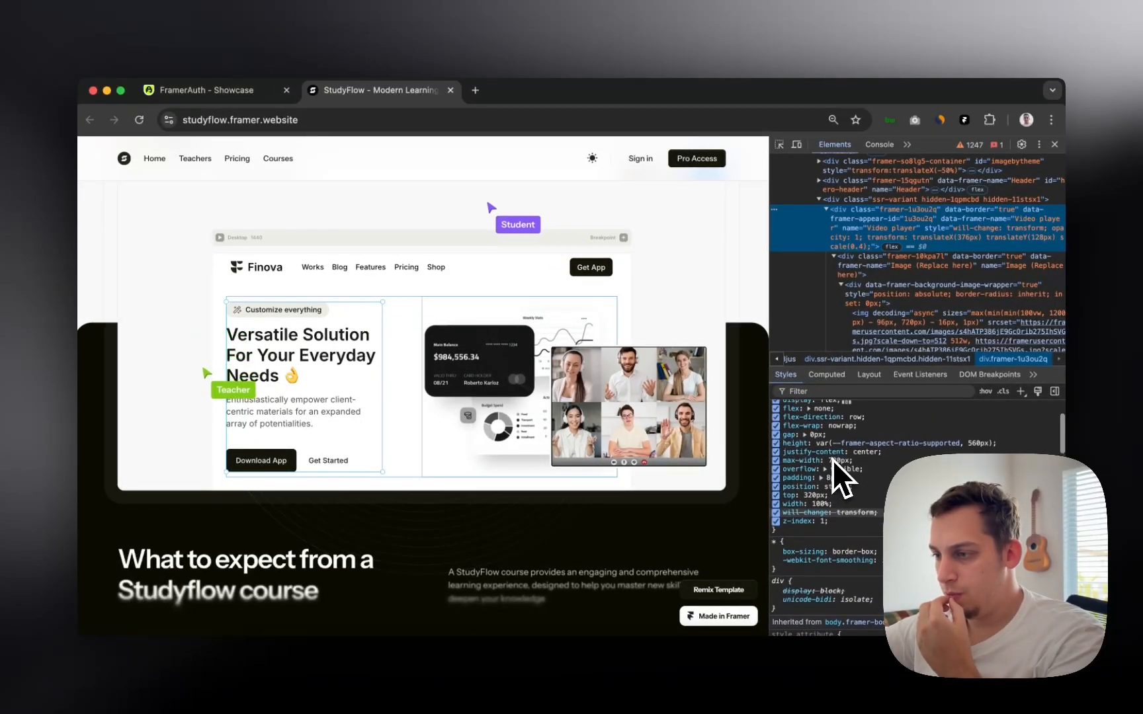
pyautogui.scroll(1, 832, 460)
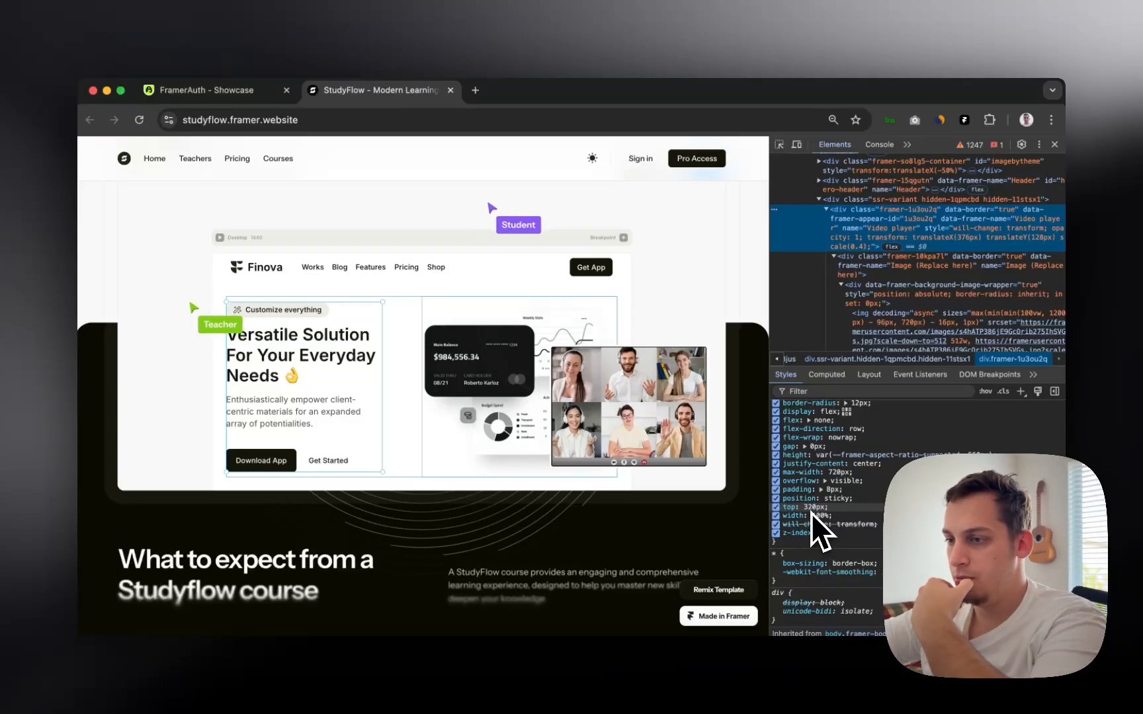
# - Scroll the StudyFlow hero back and forth to examine where the video player sticks and when its transform starts
pyautogui.scroll(5, 686, 299)
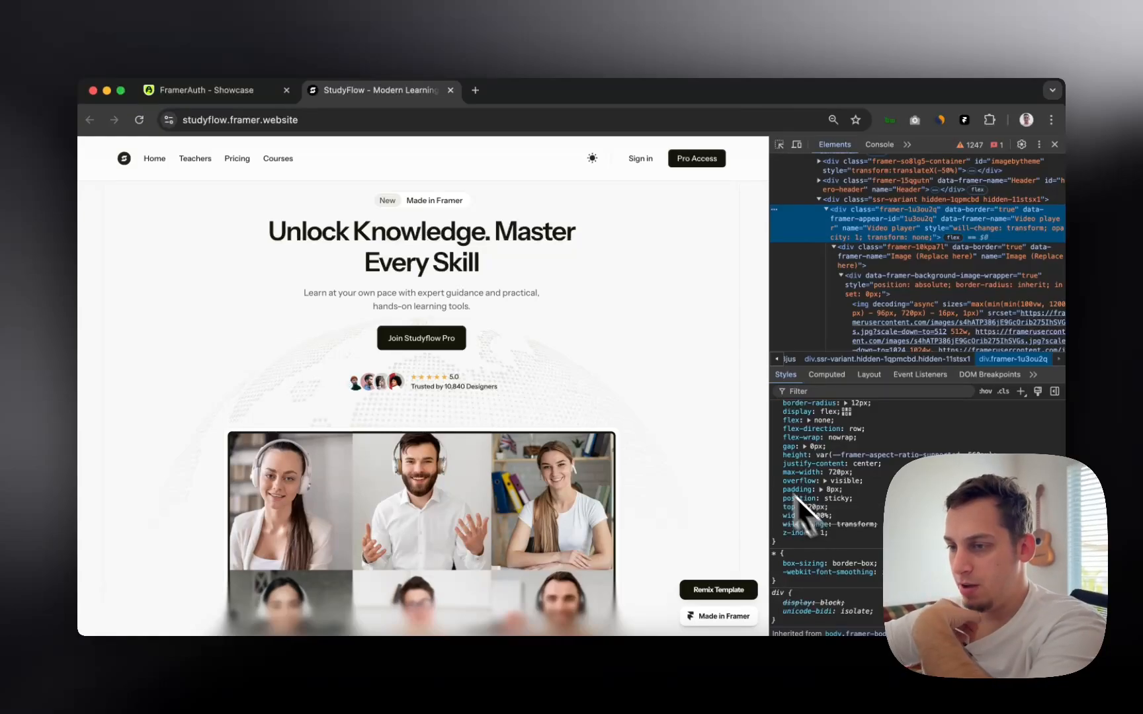
pyautogui.scroll(2, 707, 404)
pyautogui.scroll(-3, 706, 403)
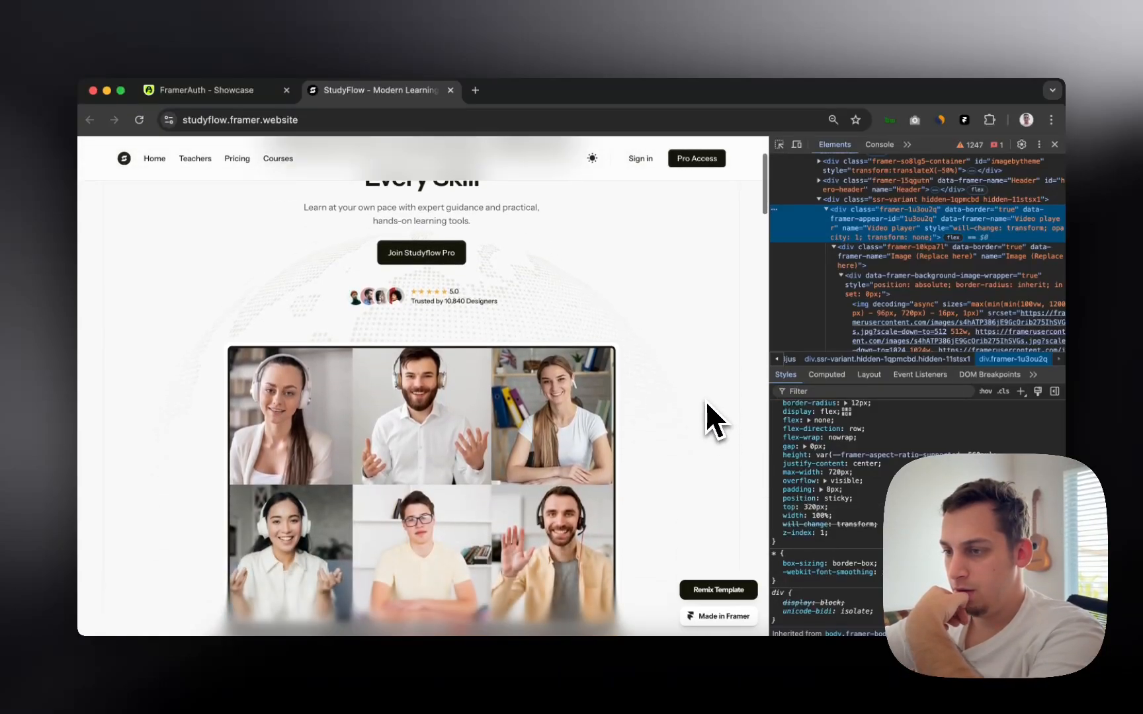
pyautogui.scroll(-5, 707, 404)
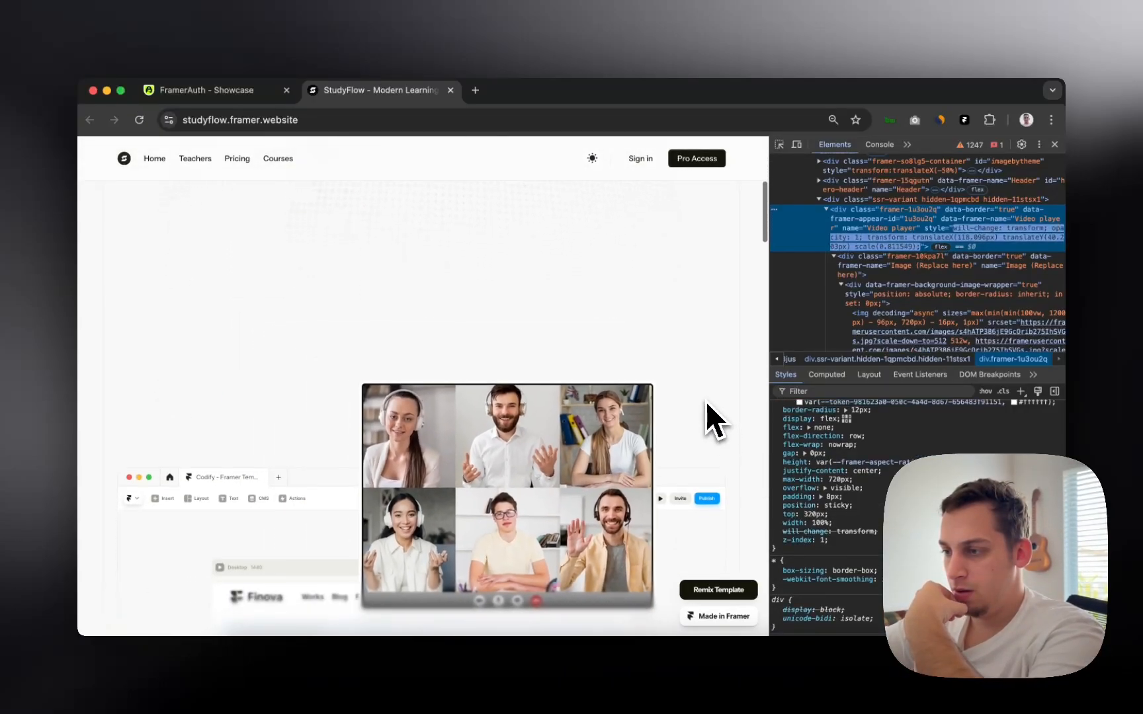
pyautogui.scroll(5, 706, 404)
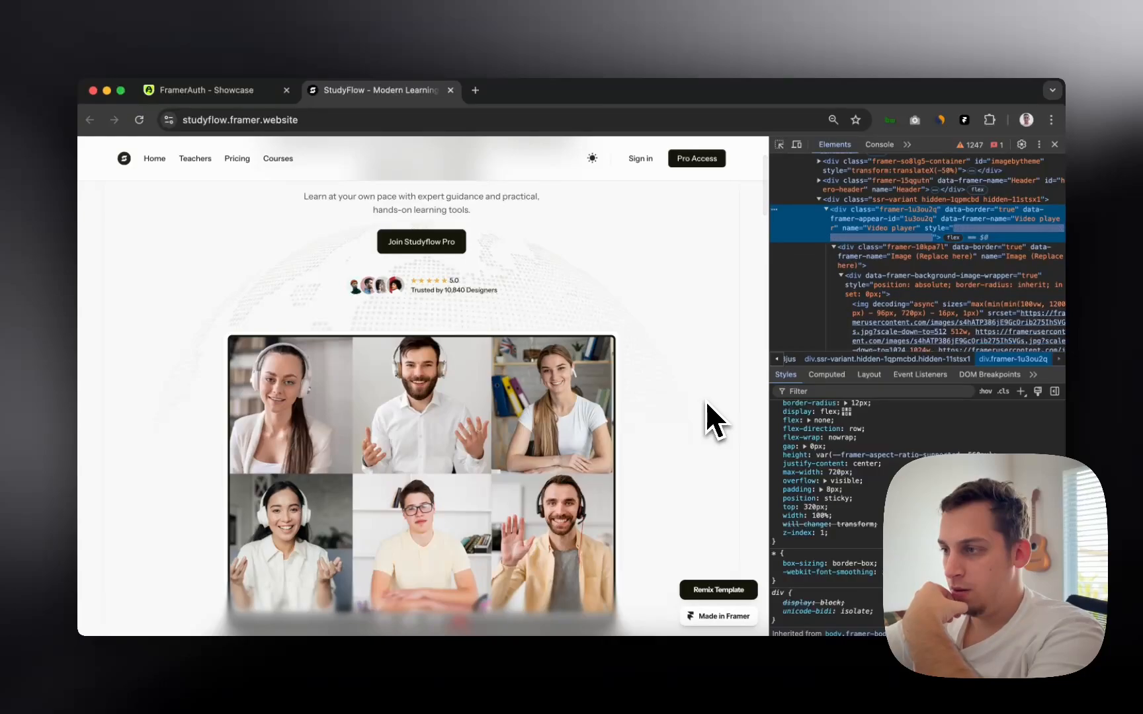
pyautogui.moveTo(932, 297)
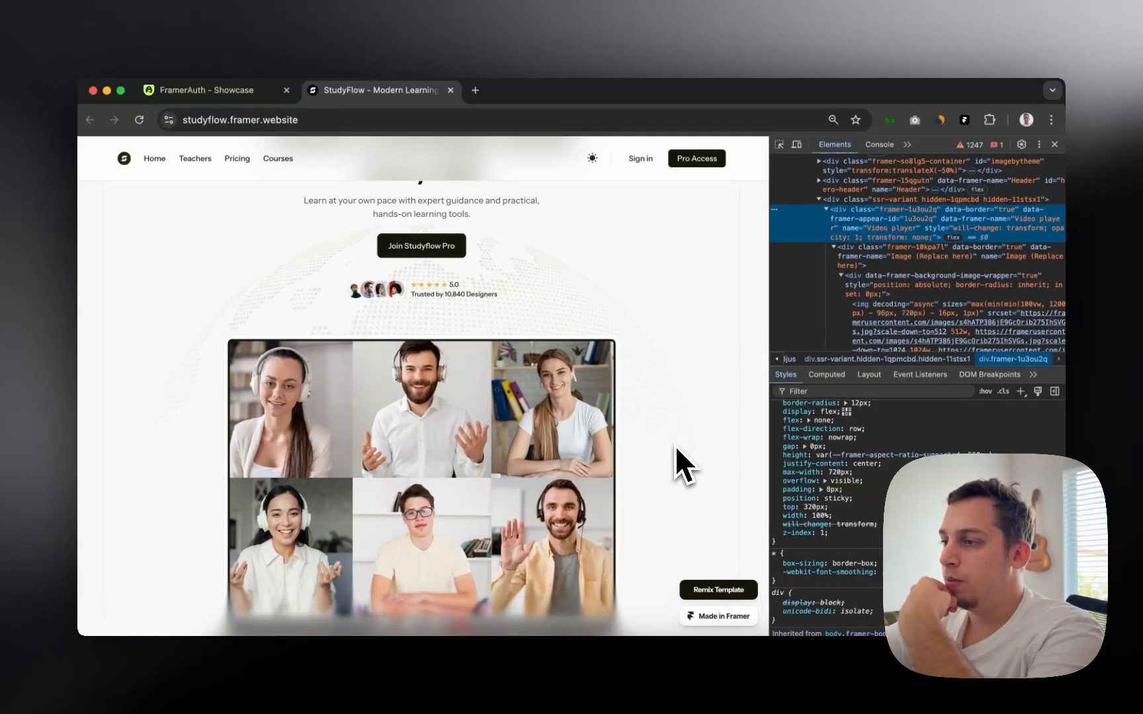
pyautogui.scroll(-5, 675, 445)
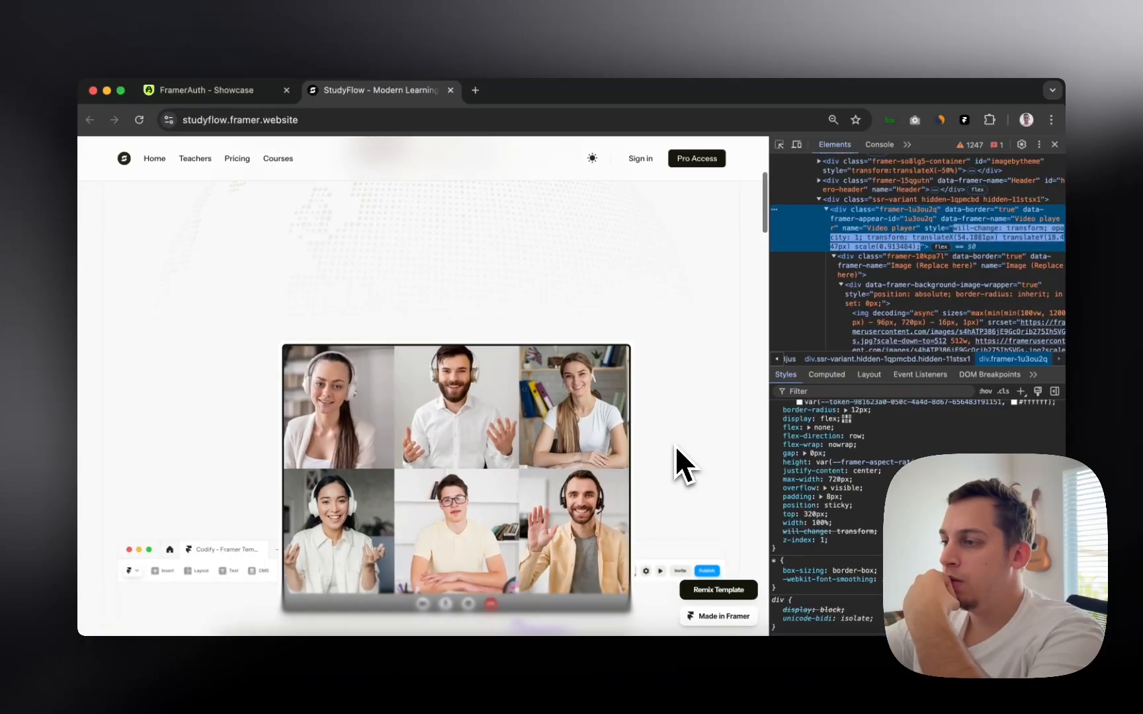
pyautogui.scroll(3, 675, 446)
pyautogui.scroll(-2, 676, 446)
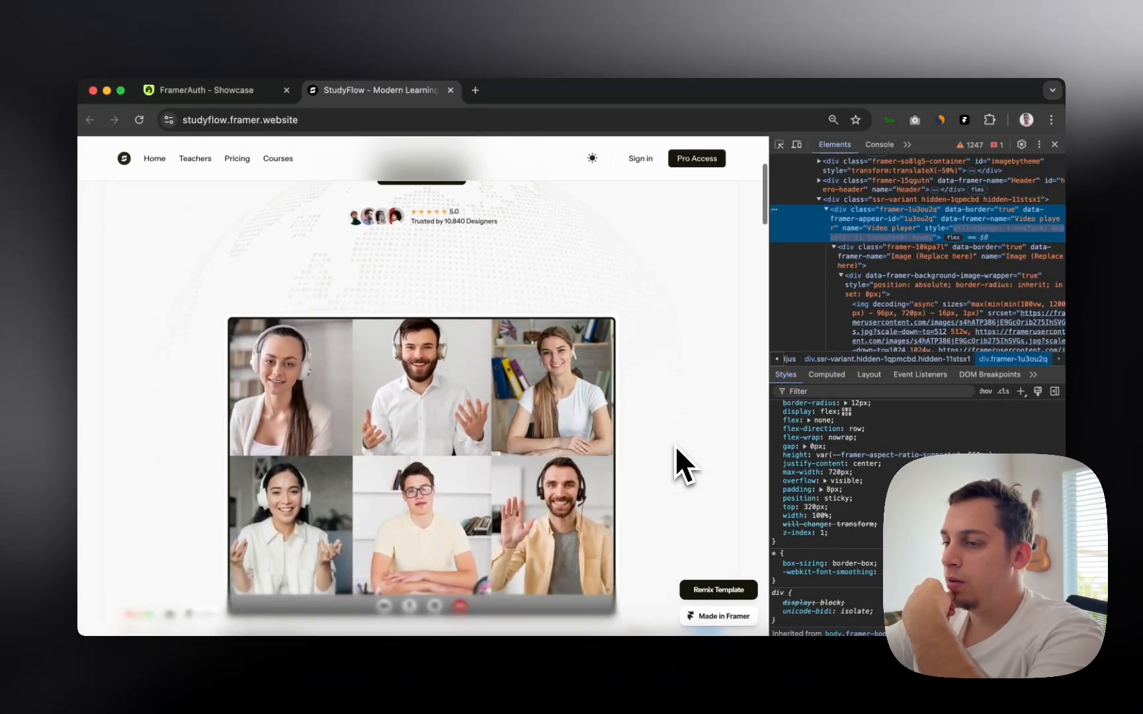
pyautogui.scroll(2, 675, 446)
pyautogui.scroll(-1, 675, 445)
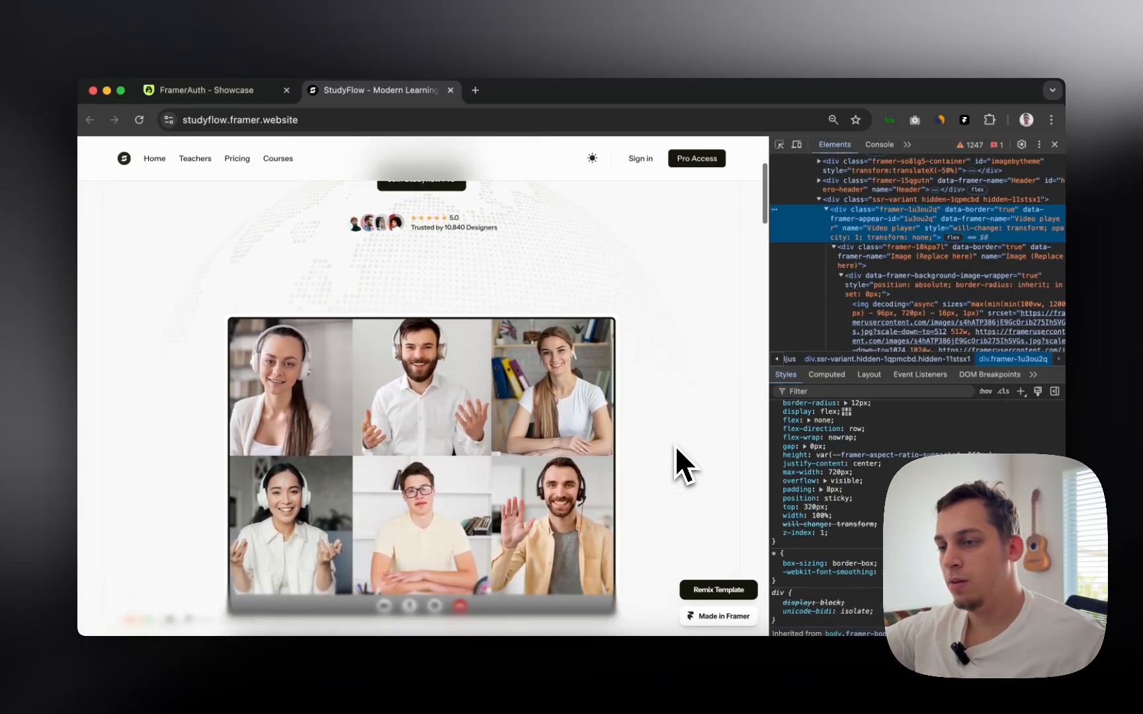
pyautogui.scroll(3, 675, 446)
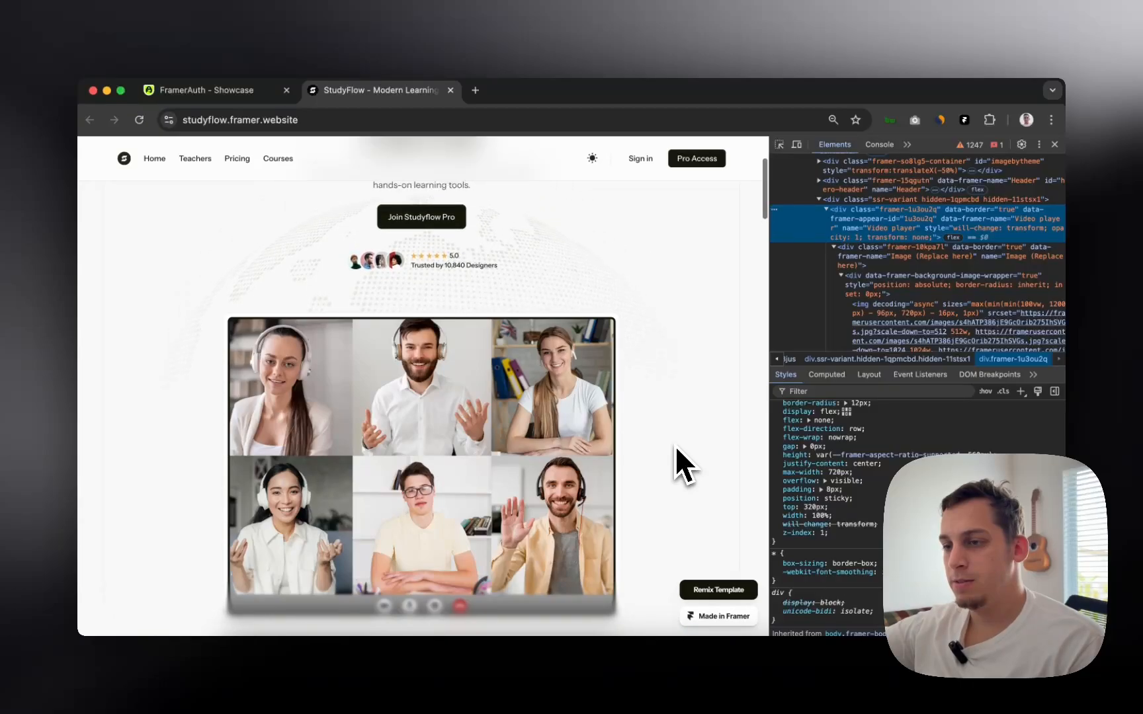
pyautogui.scroll(-5, 676, 445)
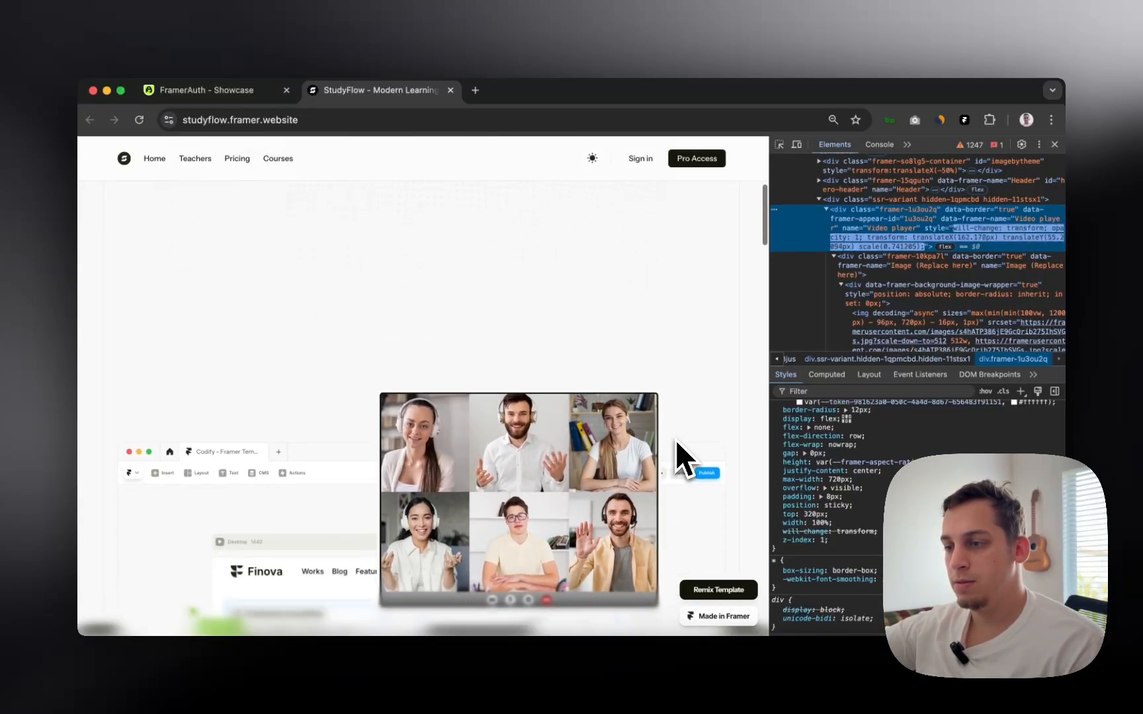
pyautogui.scroll(4, 676, 439)
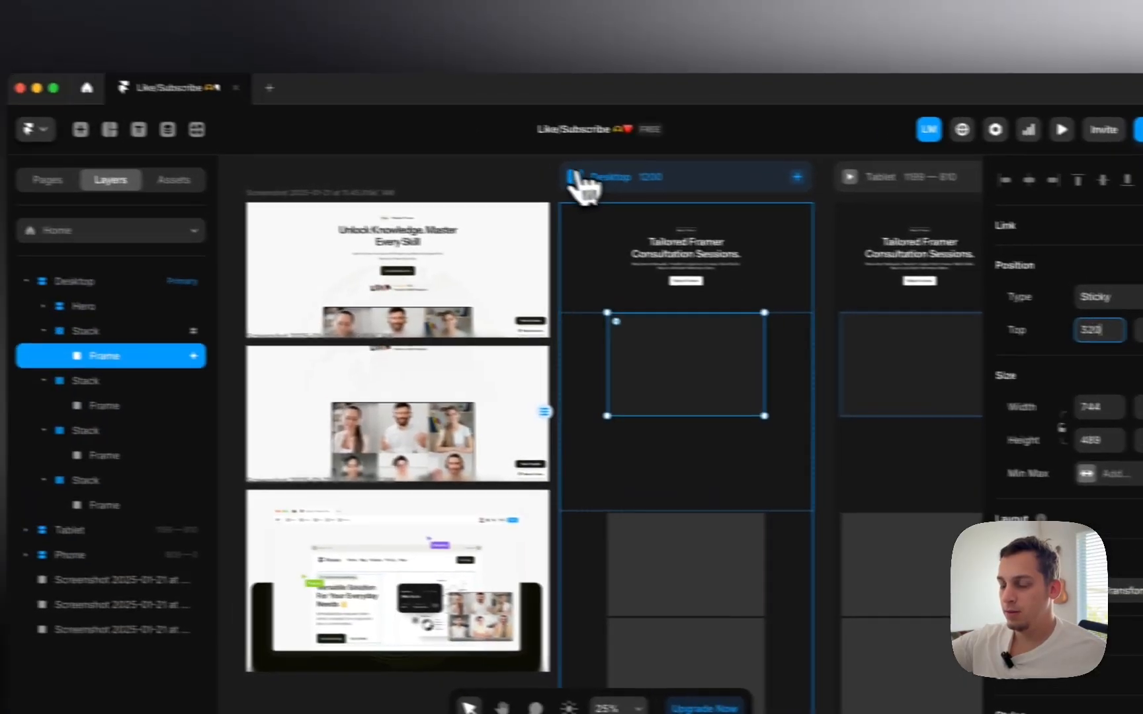
# - Set the sticky frame's top distance to 320 in Framer and preview the Desktop scroll
pyautogui.click(462, 167)
pyautogui.scroll(-5, 618, 298)
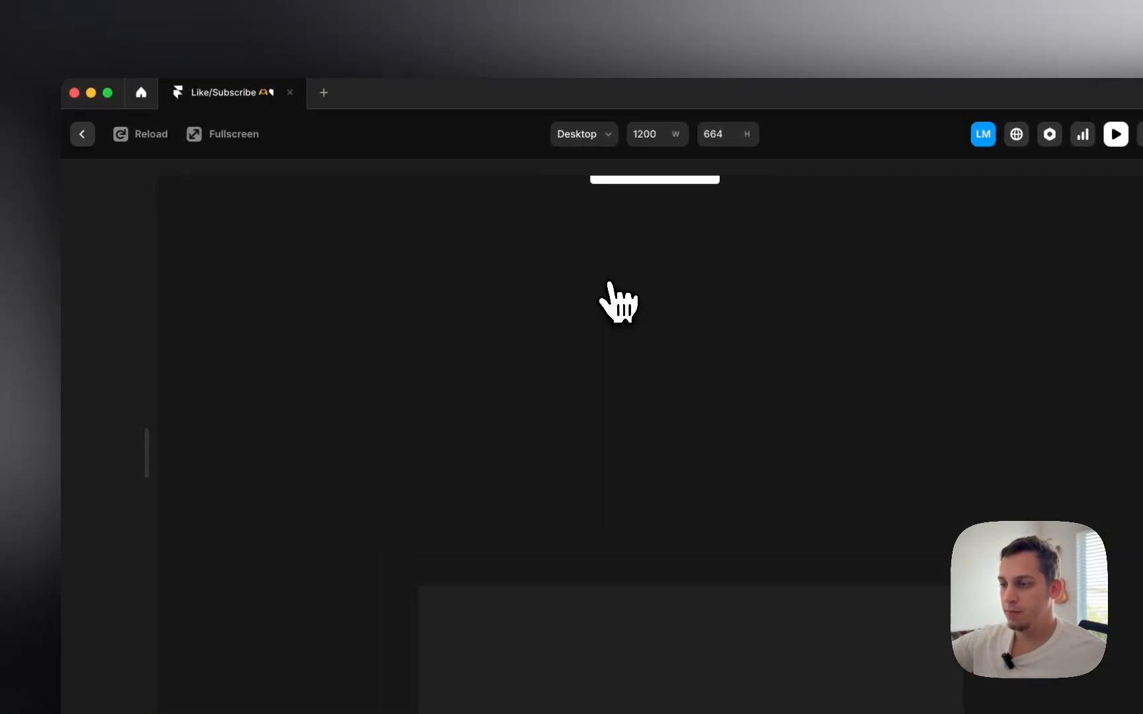
pyautogui.scroll(5, 619, 301)
pyautogui.click(82, 134)
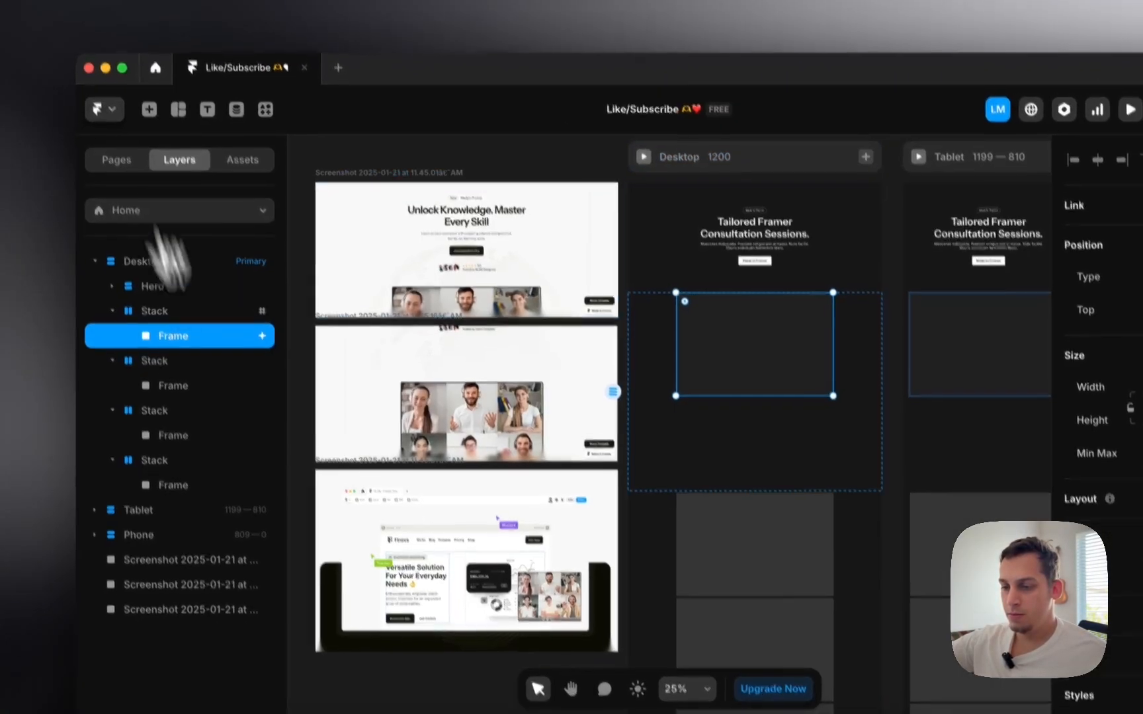
# - Check the StudyFlow hero in the browser again, return to Framer and preview the Desktop page's sticky scroll for comparison
pyautogui.click(324, 685)
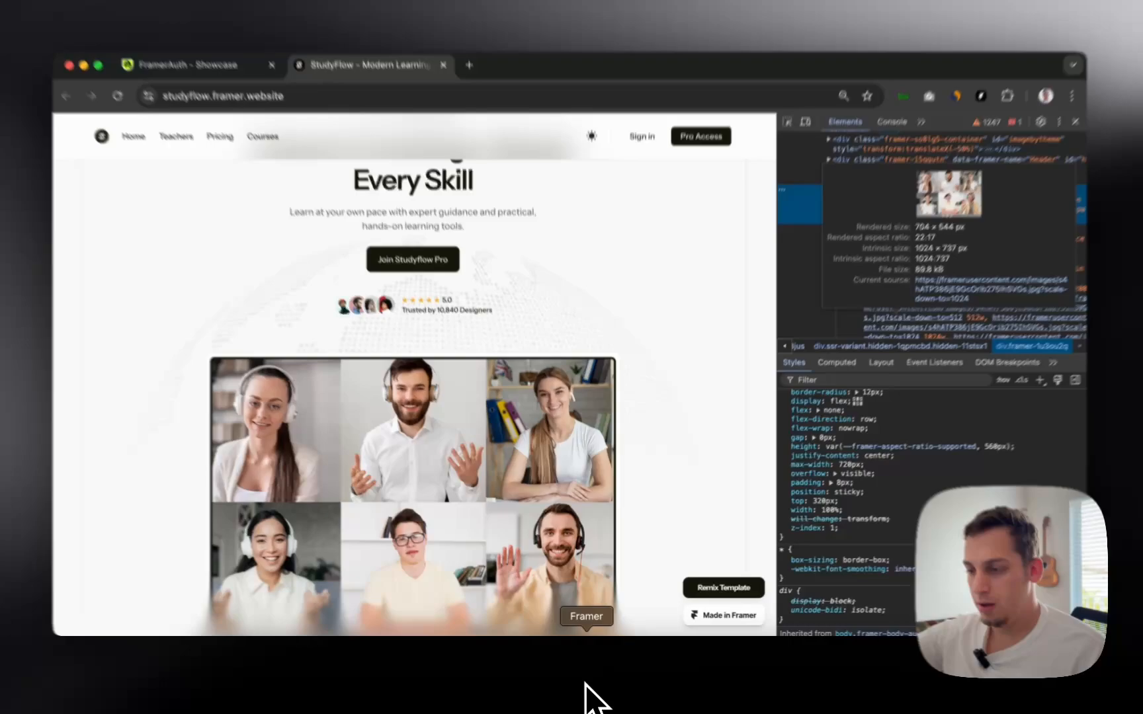
pyautogui.click(587, 695)
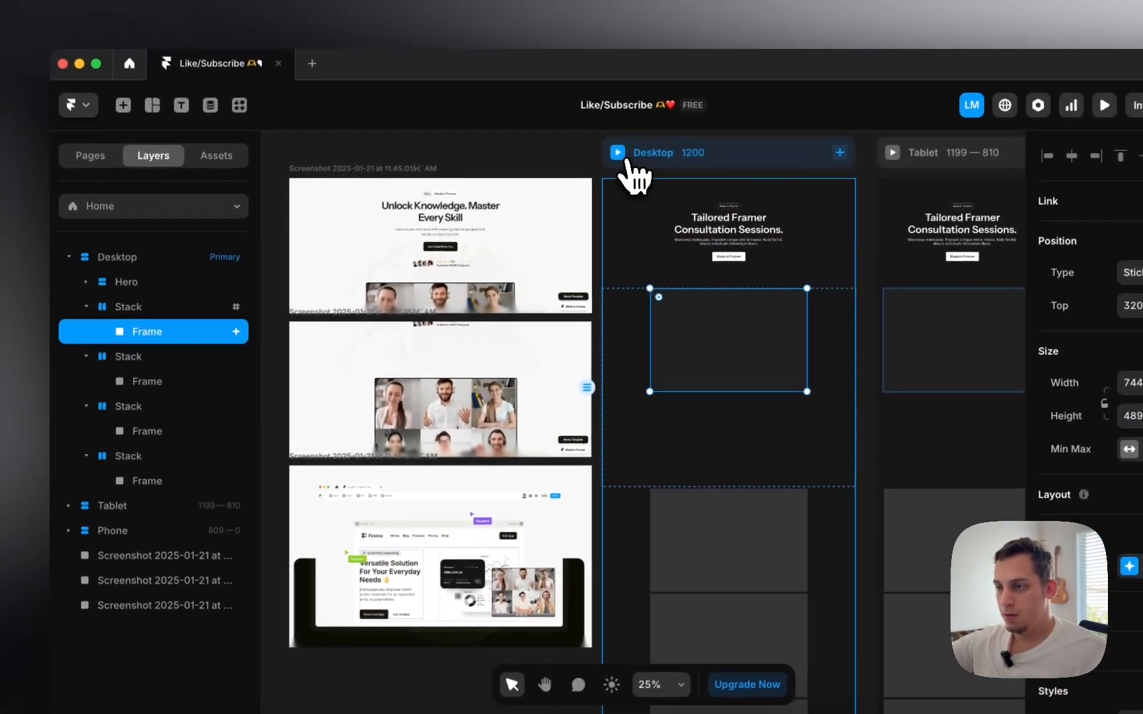
pyautogui.click(621, 157)
pyautogui.scroll(-5, 602, 446)
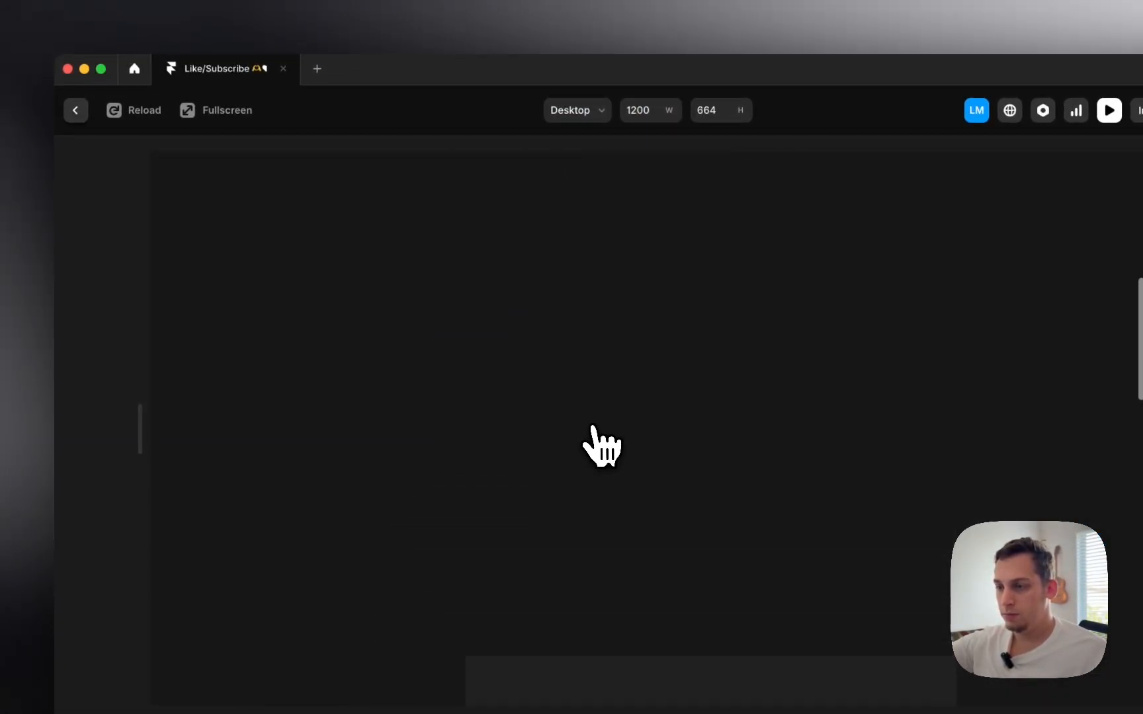
pyautogui.scroll(5, 601, 446)
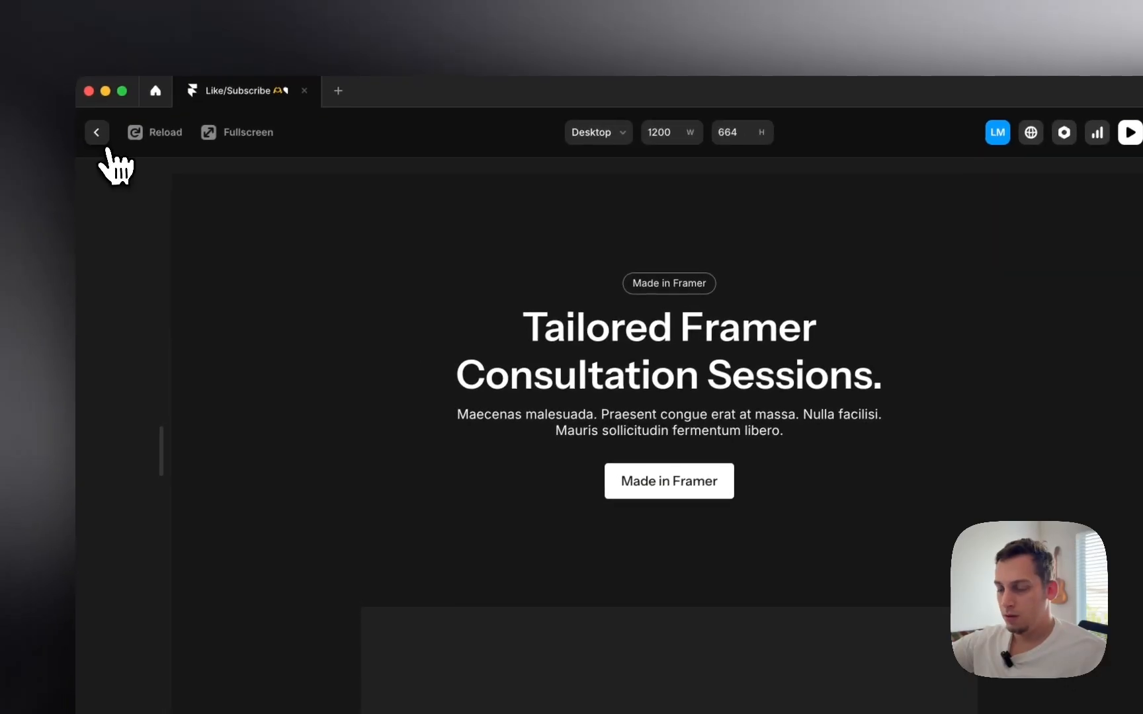
pyautogui.click(76, 109)
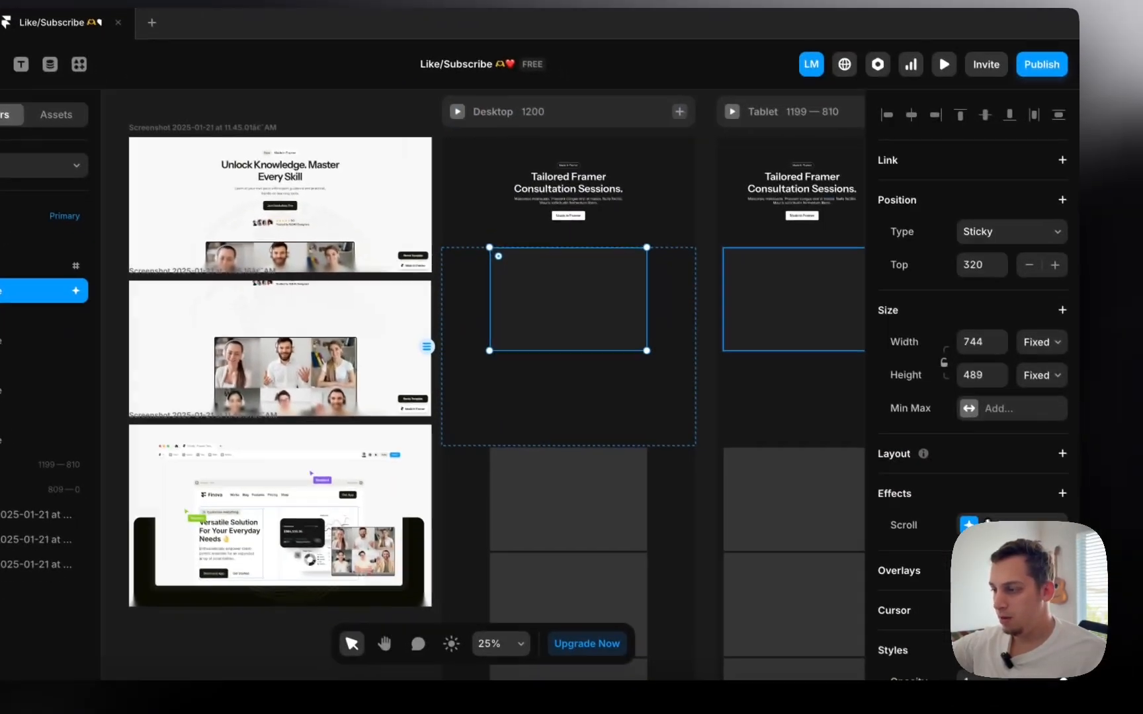
# - Set the trigger of the frame's scroll transform to Layer in View and open the Desktop preview
pyautogui.click(988, 524)
pyautogui.click(818, 543)
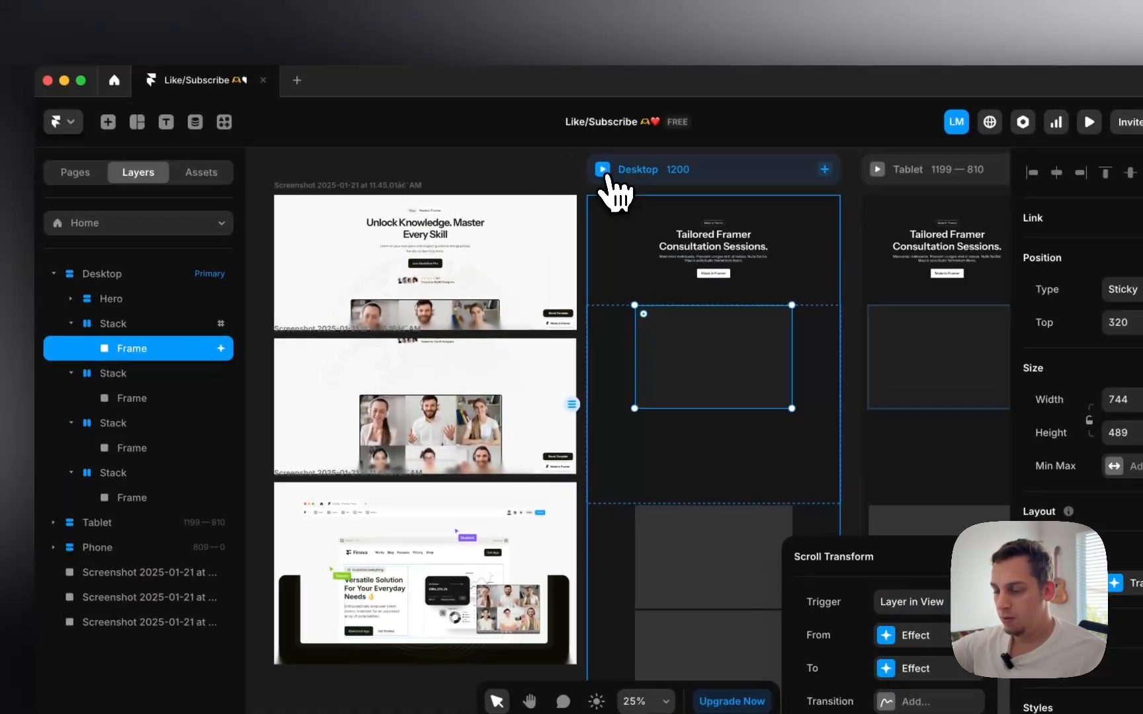
pyautogui.click(445, 105)
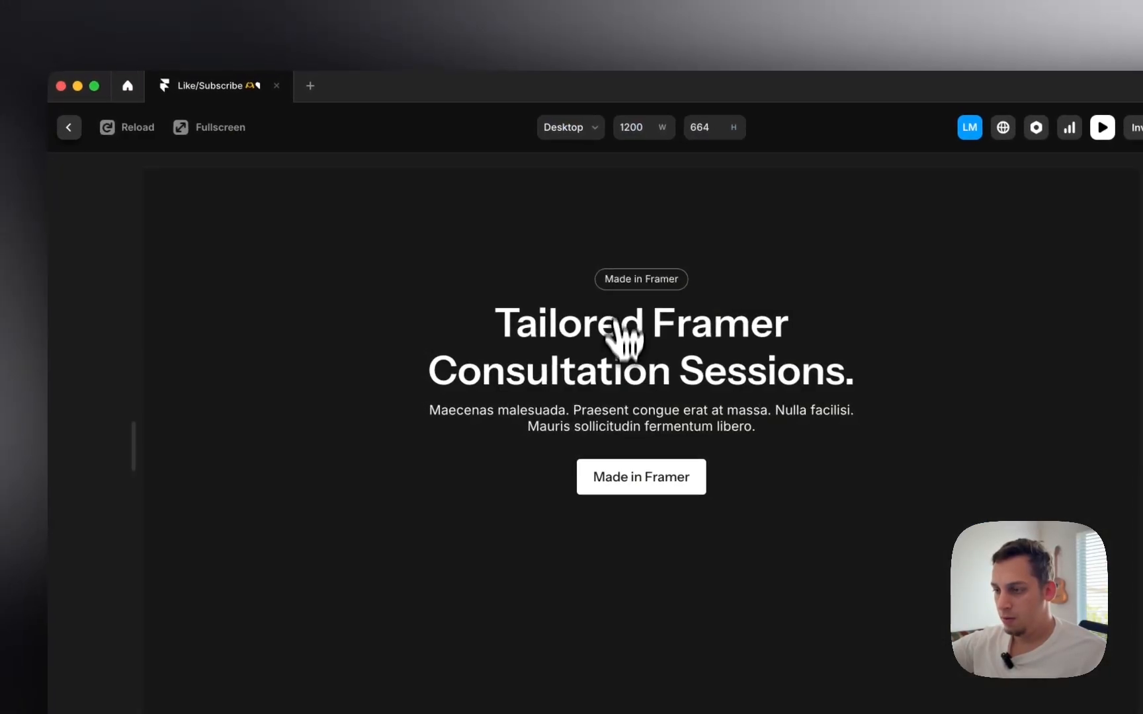
# - Leave the Desktop preview and set the trigger of the sticky frame's scroll transform to On Scroll
pyautogui.scroll(-5, 615, 364)
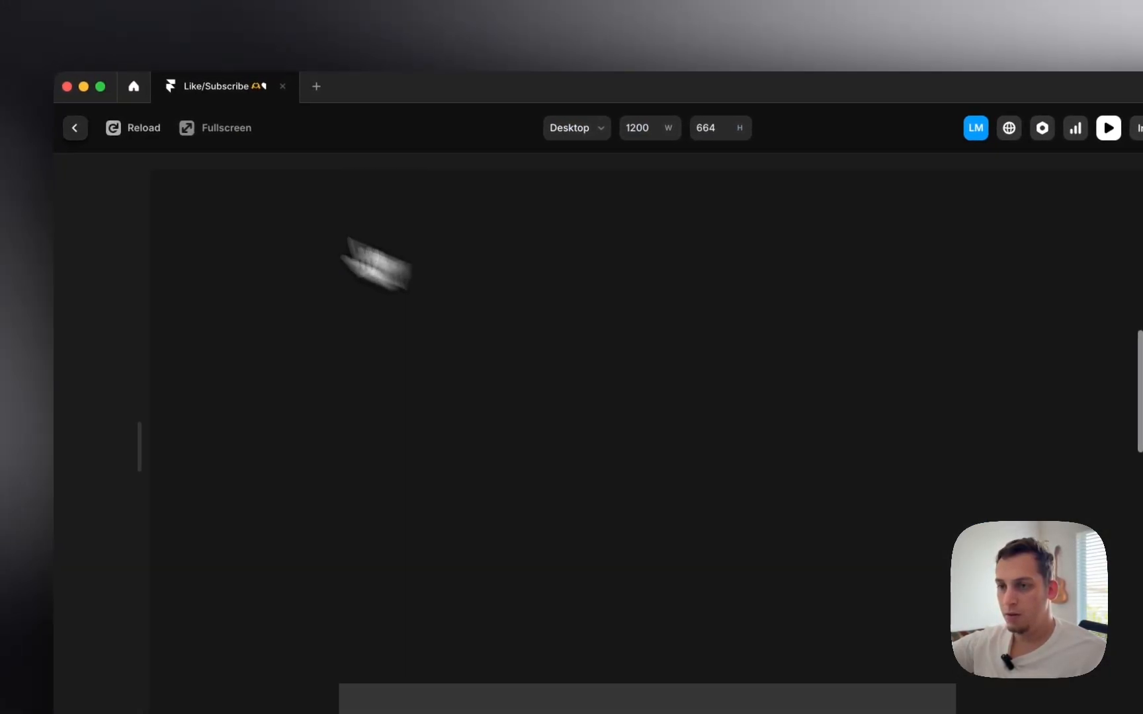
pyautogui.click(75, 128)
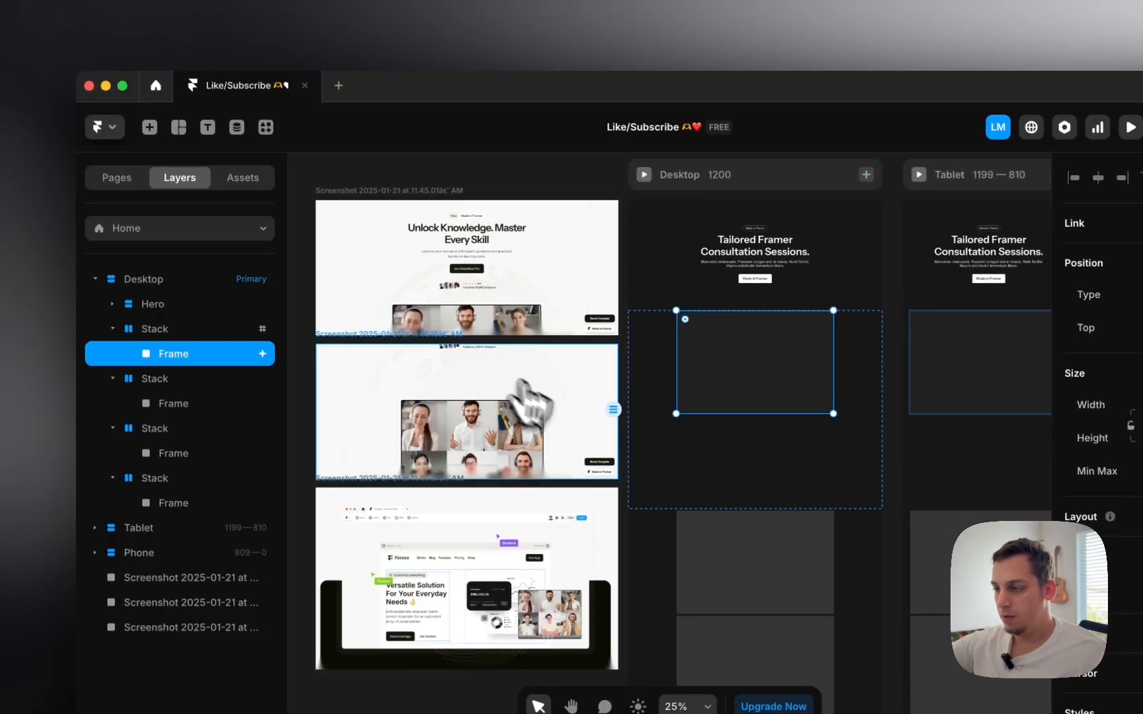
pyautogui.click(957, 517)
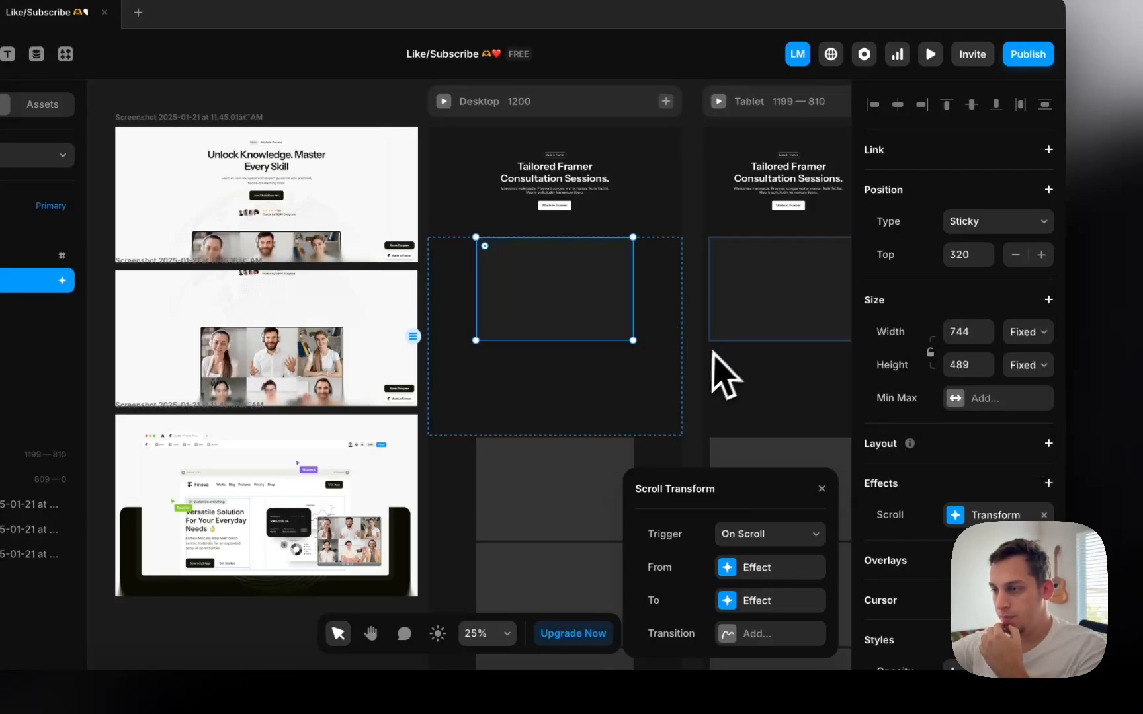
pyautogui.click(691, 365)
pyautogui.scroll(2, 684, 367)
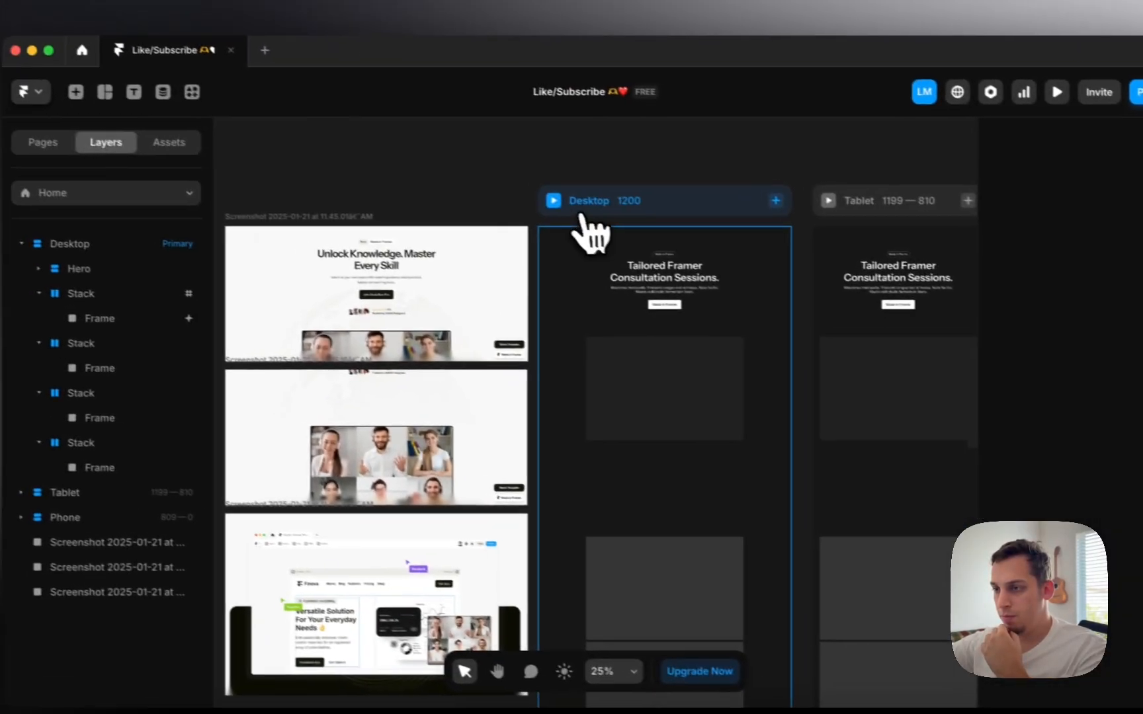
# - Preview the Desktop page and scroll through it to check how the frame shrinks and shifts over the sections
pyautogui.click(432, 164)
pyautogui.scroll(-4, 390, 376)
pyautogui.scroll(4, 538, 423)
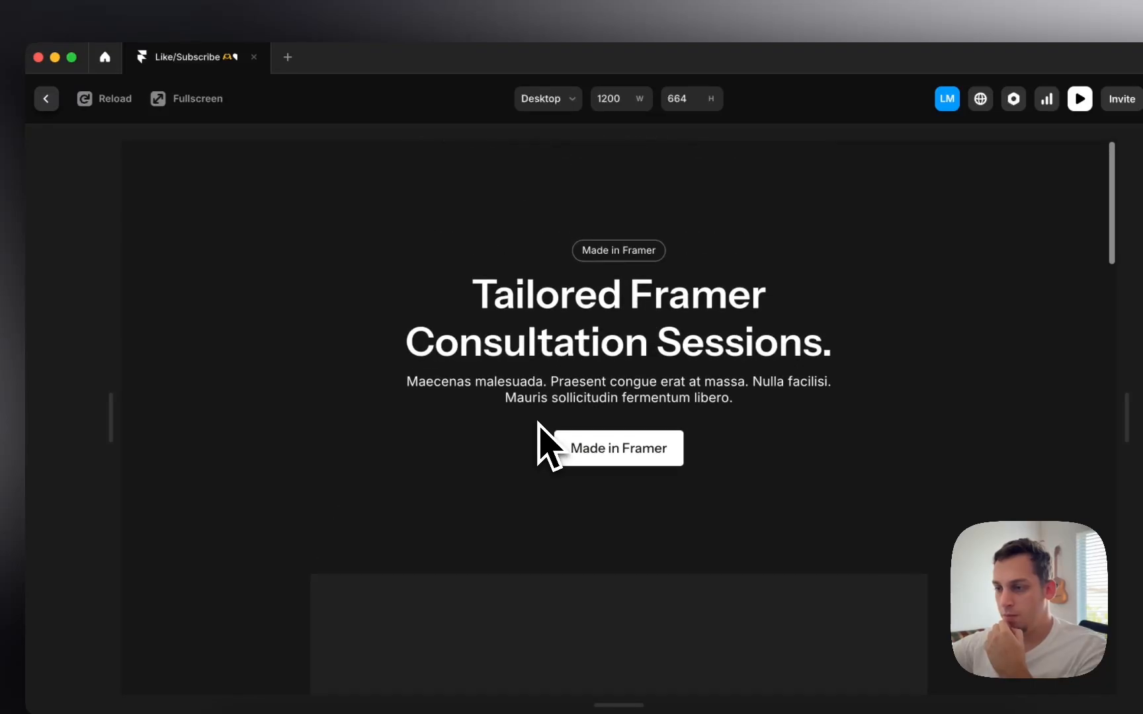
pyautogui.scroll(-10, 610, 652)
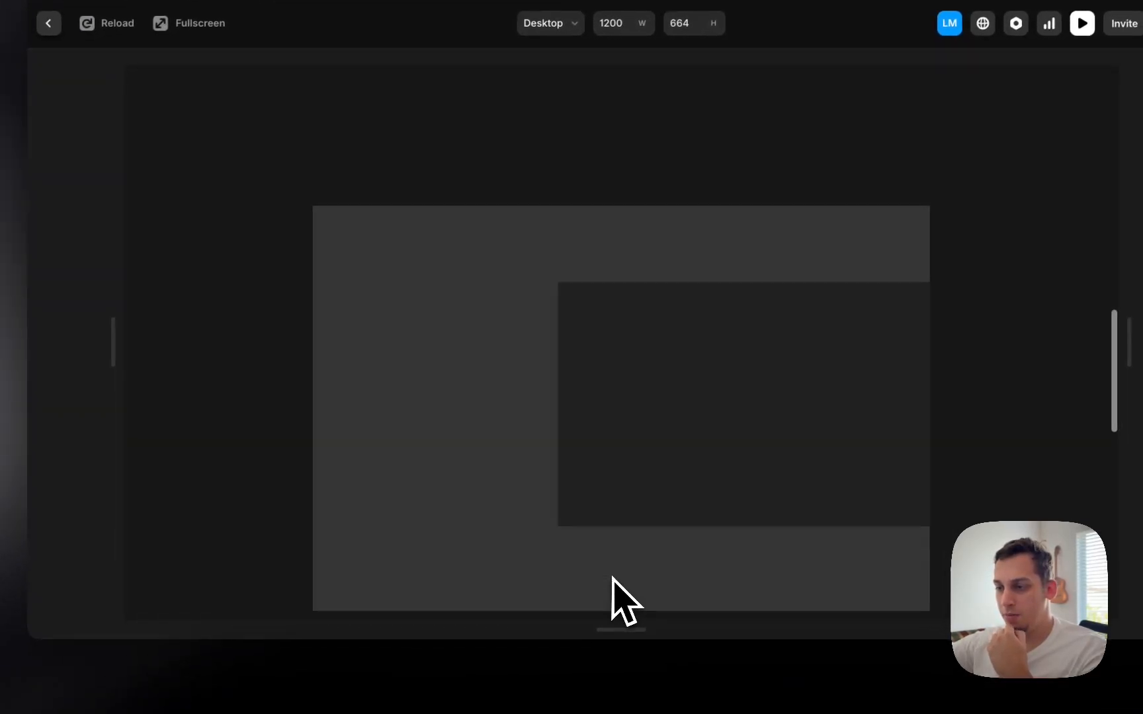
pyautogui.scroll(-8, 612, 577)
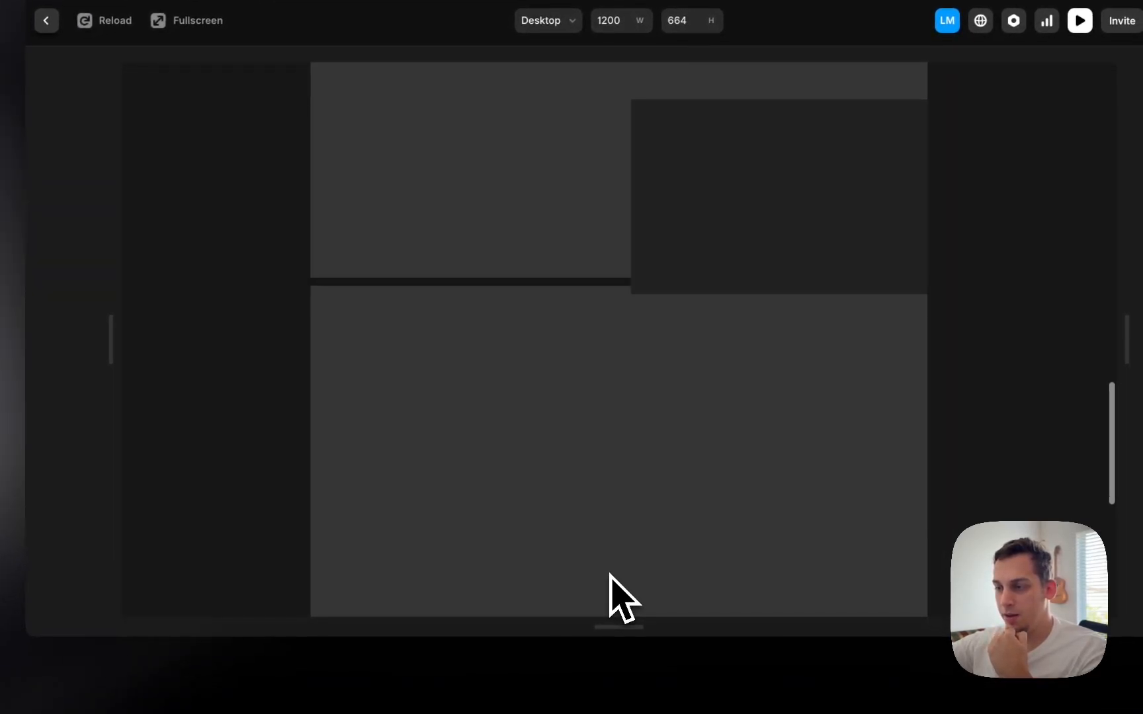
pyautogui.scroll(10, 612, 578)
# - Switch to the StudyFlow site in the browser and examine where the video player's transform starts while scrolling the hero
pyautogui.click(324, 688)
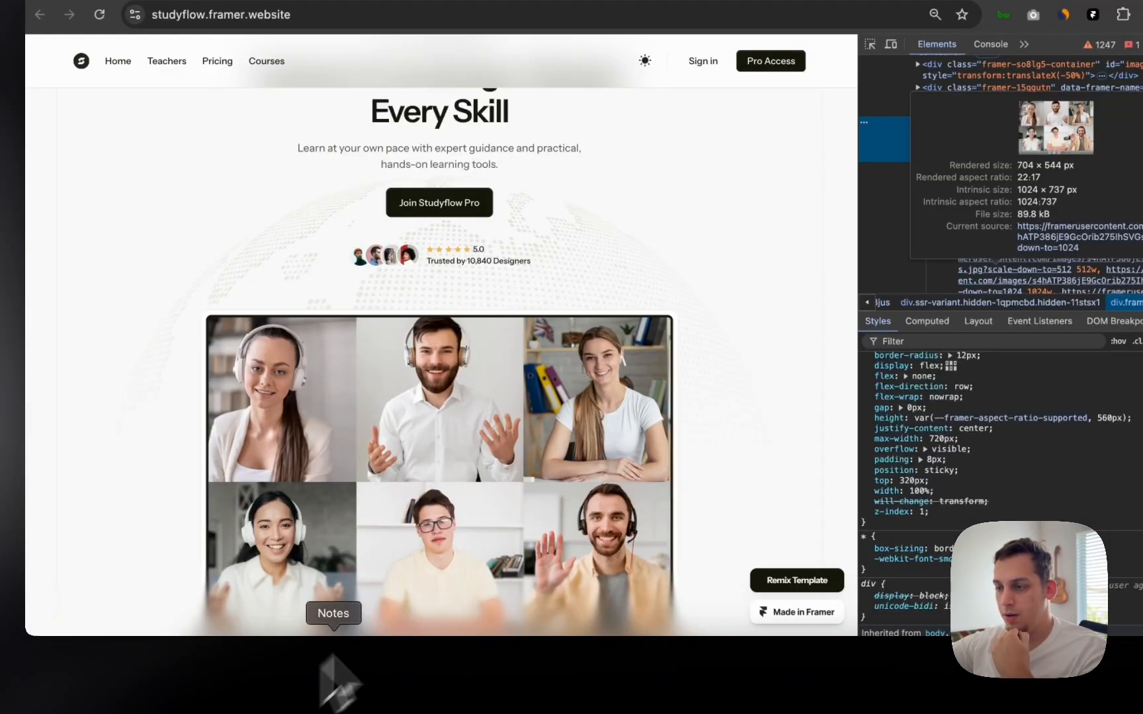
pyautogui.scroll(3, 655, 394)
pyautogui.scroll(-3, 655, 395)
pyautogui.scroll(3, 654, 395)
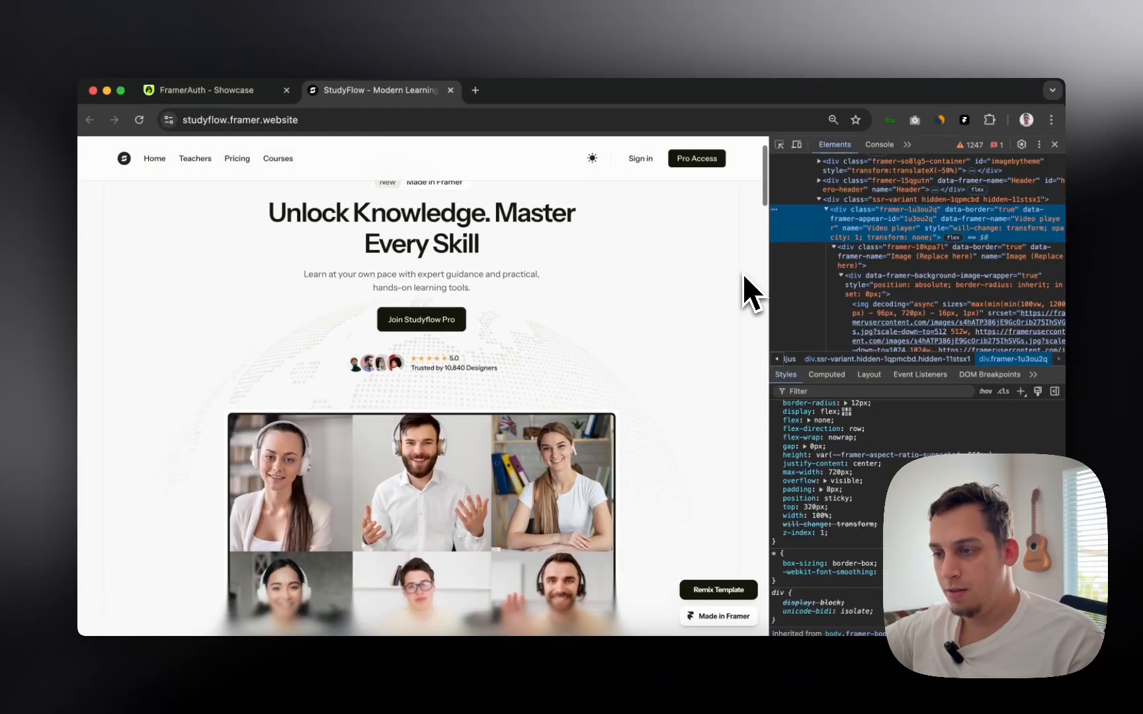
pyautogui.scroll(-3, 742, 274)
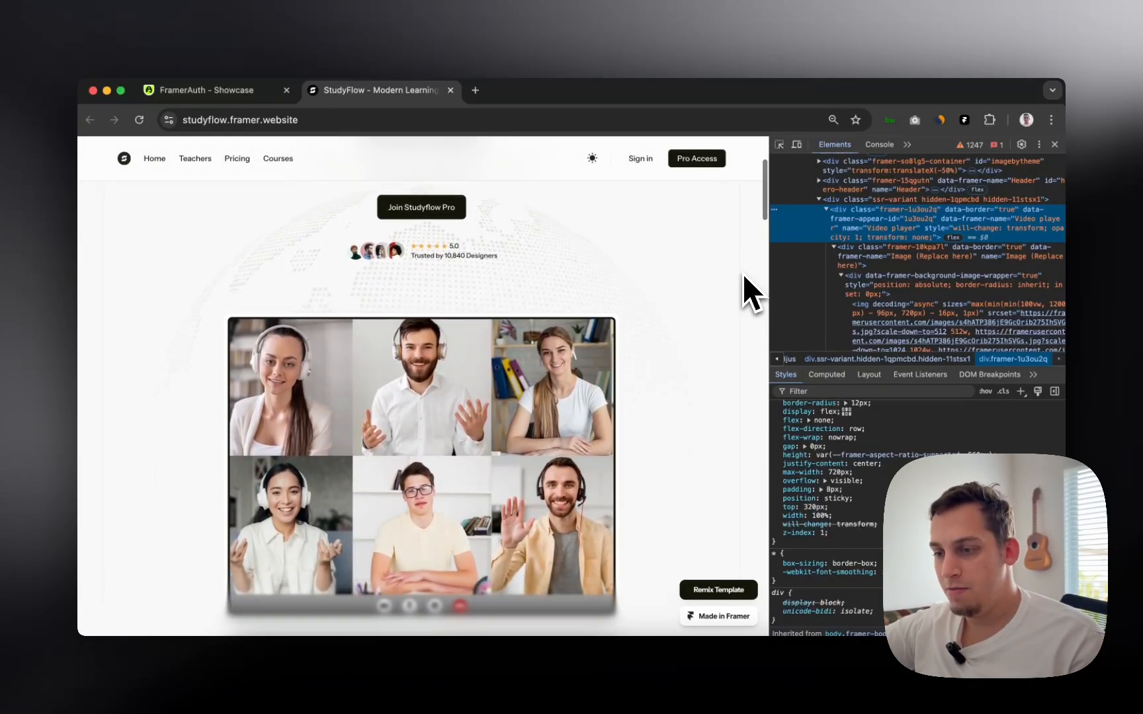
pyautogui.scroll(1, 743, 273)
pyautogui.scroll(-2, 743, 274)
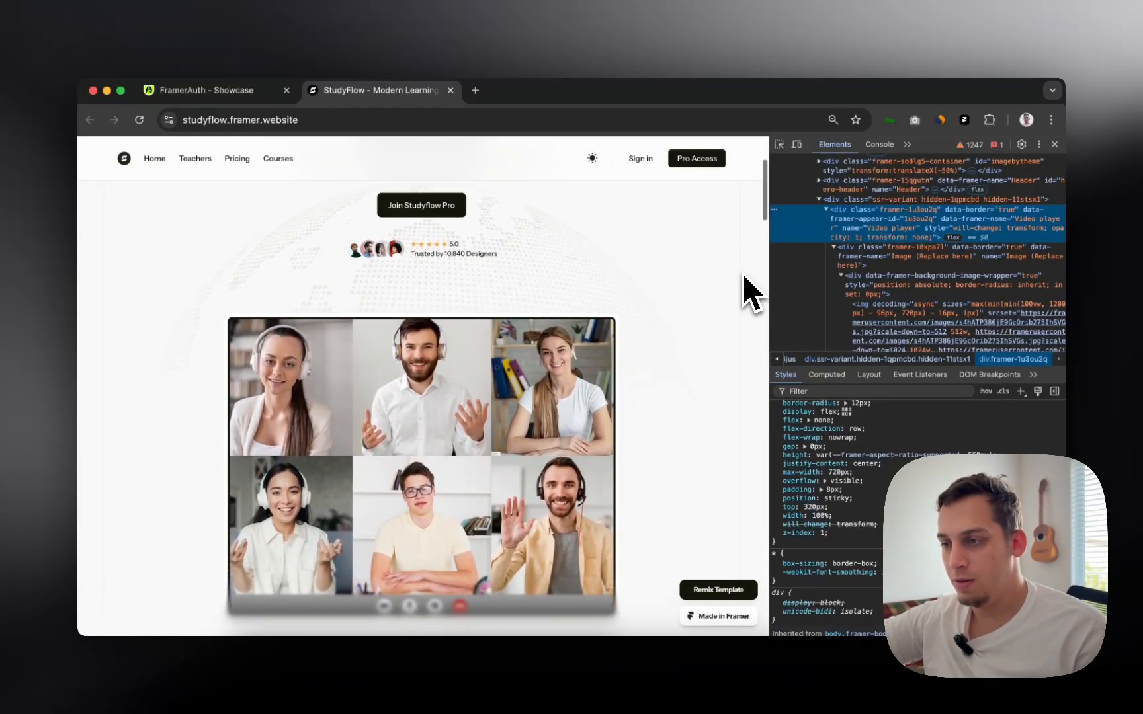
pyautogui.scroll(2, 743, 273)
pyautogui.scroll(1, 743, 274)
pyautogui.scroll(-4, 743, 274)
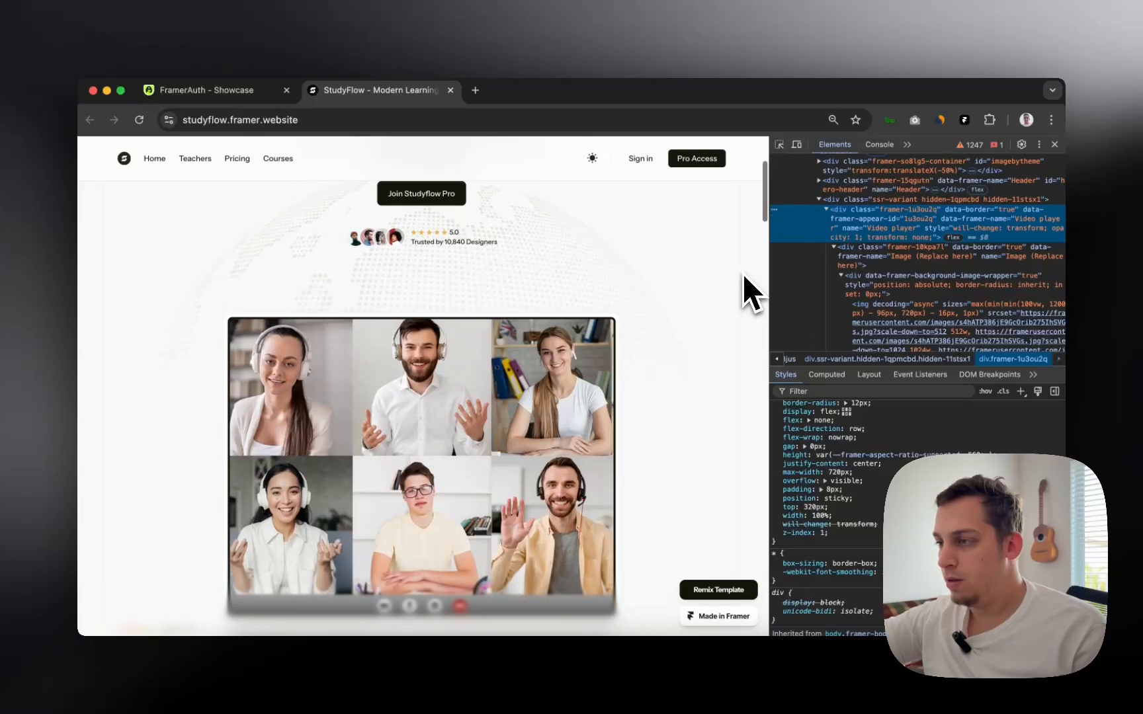
pyautogui.scroll(4, 743, 274)
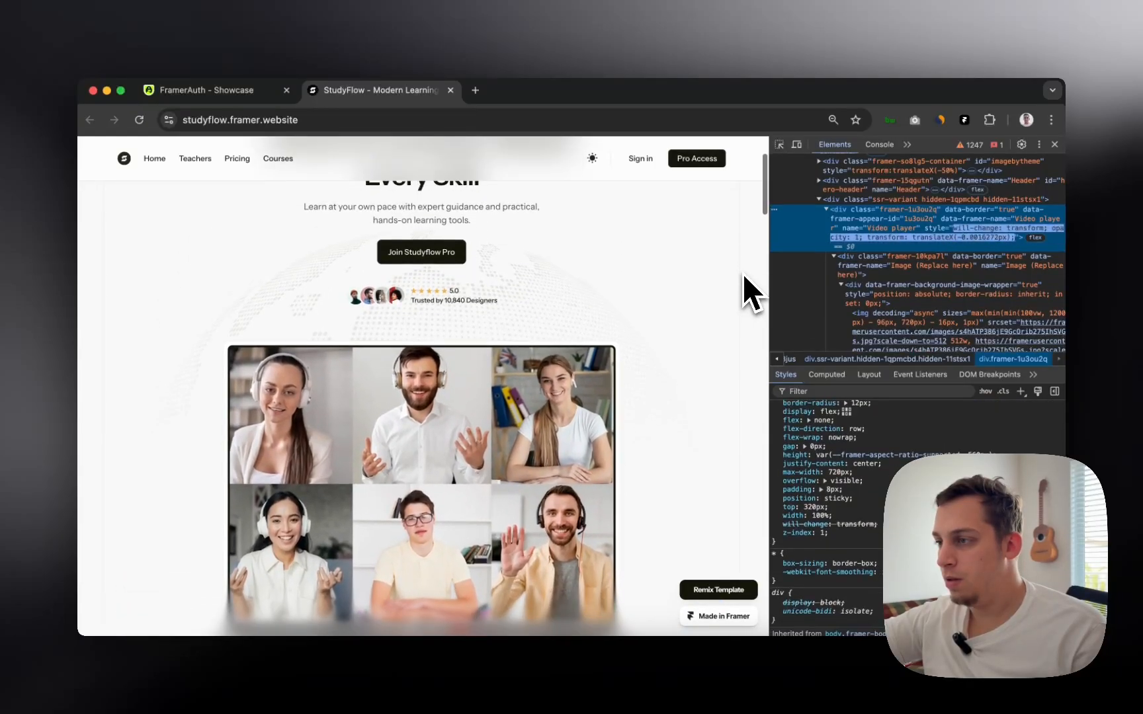
pyautogui.scroll(3, 743, 274)
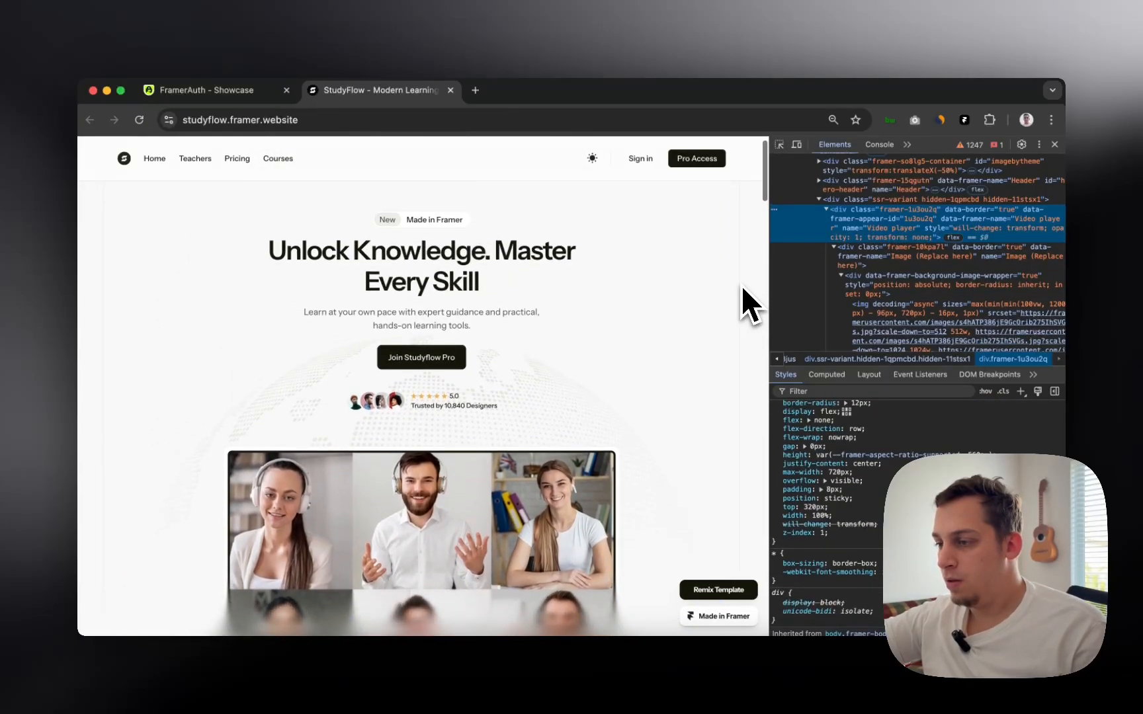
# - Read through the CSS rules of the StudyFlow video player in the inspector
pyautogui.scroll(3, 840, 455)
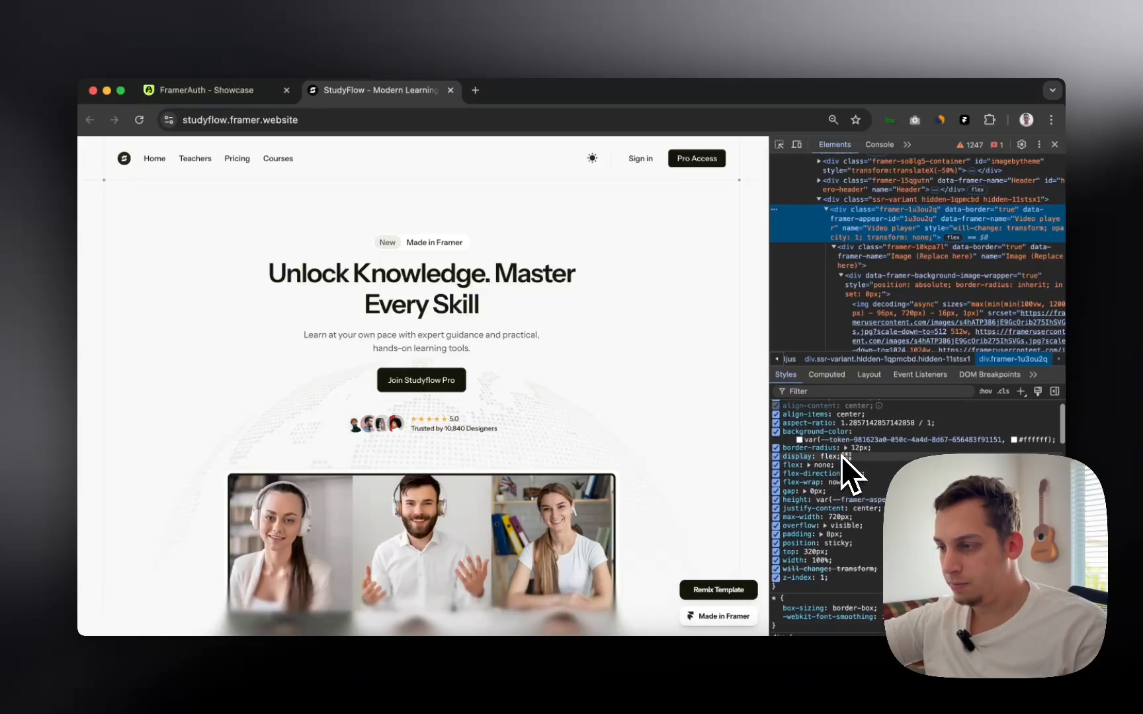
pyautogui.scroll(3, 841, 456)
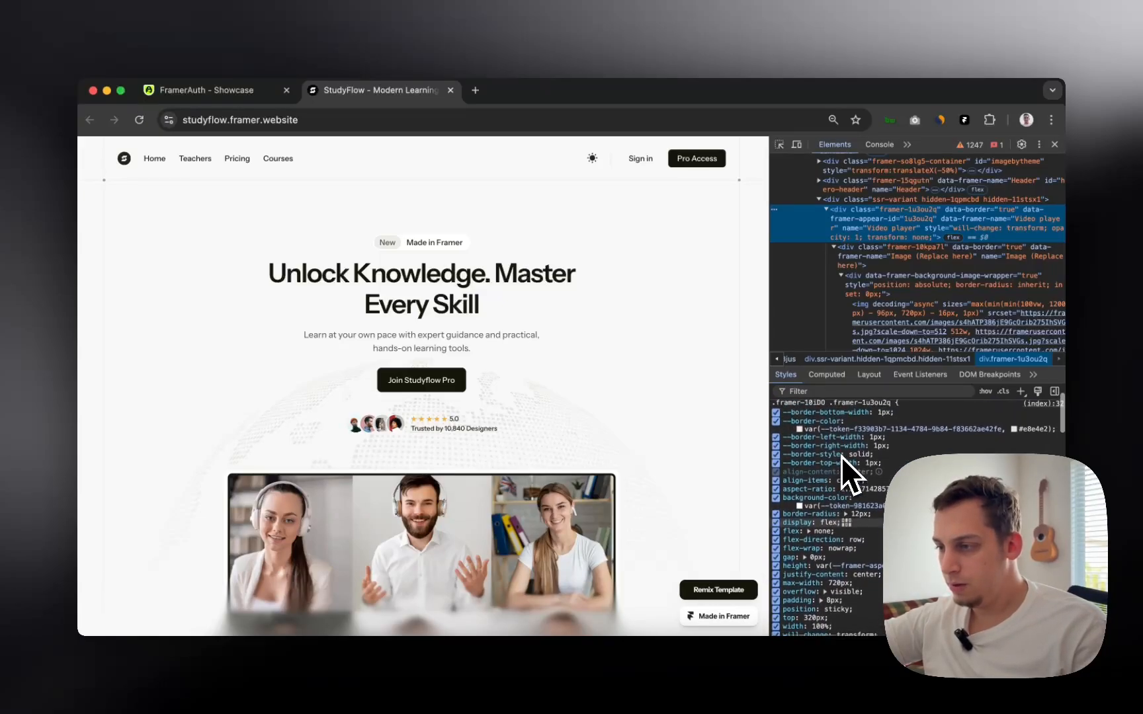
pyautogui.scroll(2, 841, 457)
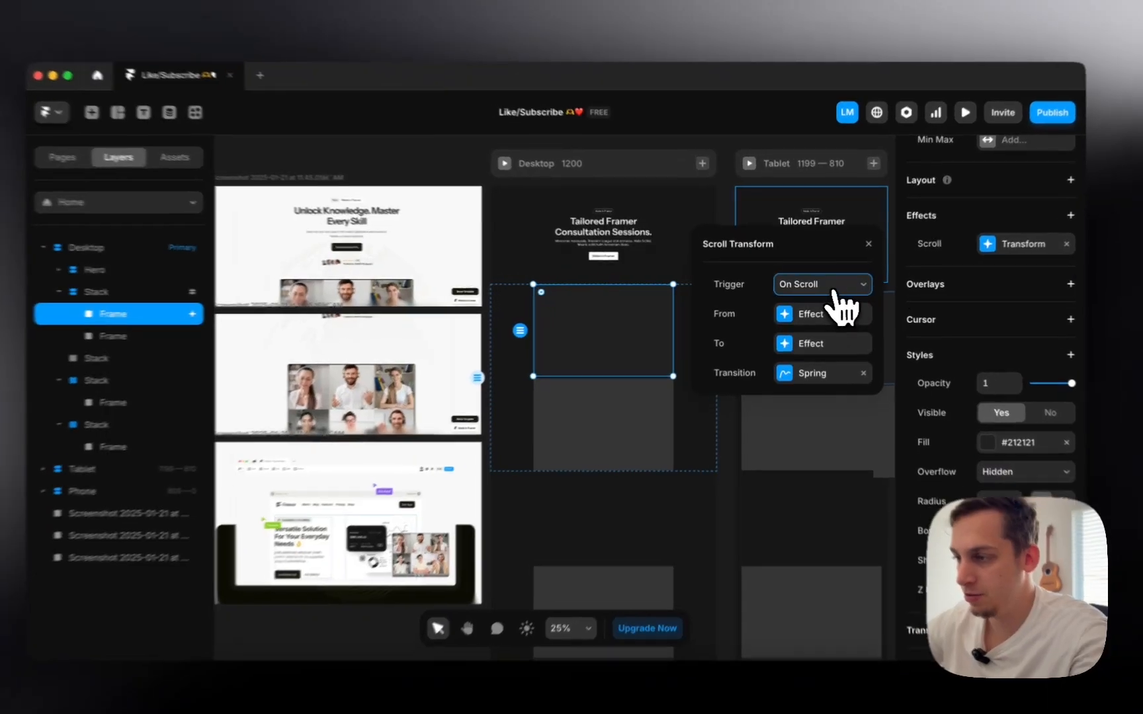
# - Set the trigger of the sticky frame's scroll transform to Section in View in Framer
pyautogui.click(824, 286)
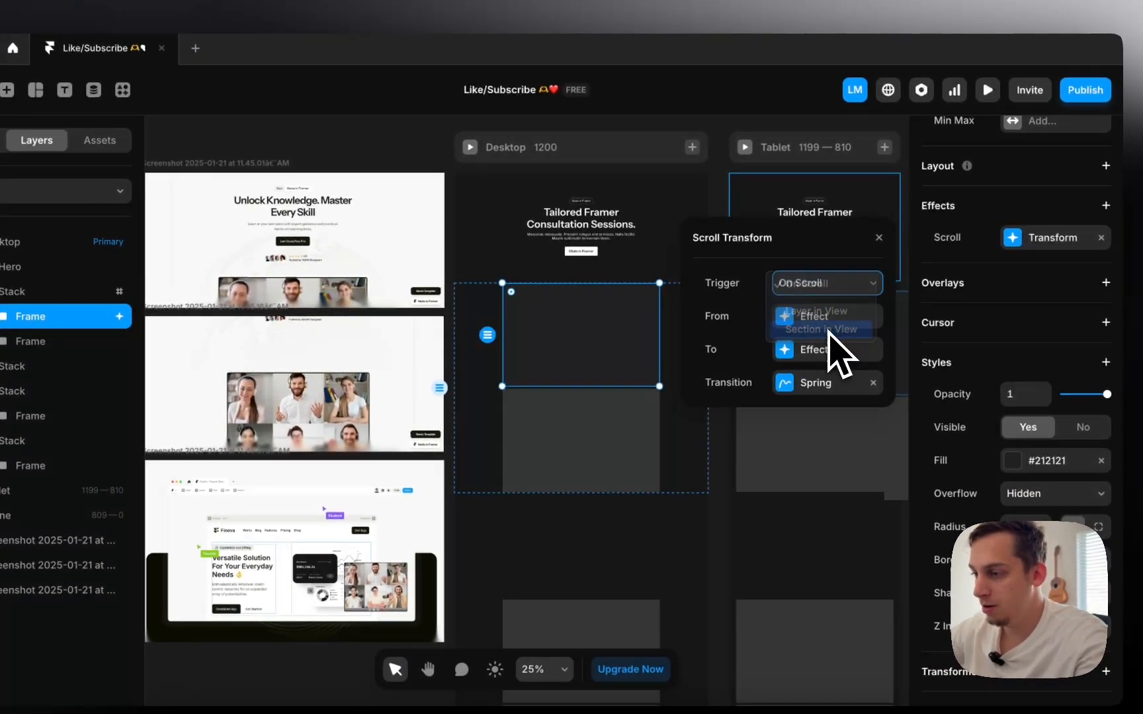
pyautogui.click(829, 328)
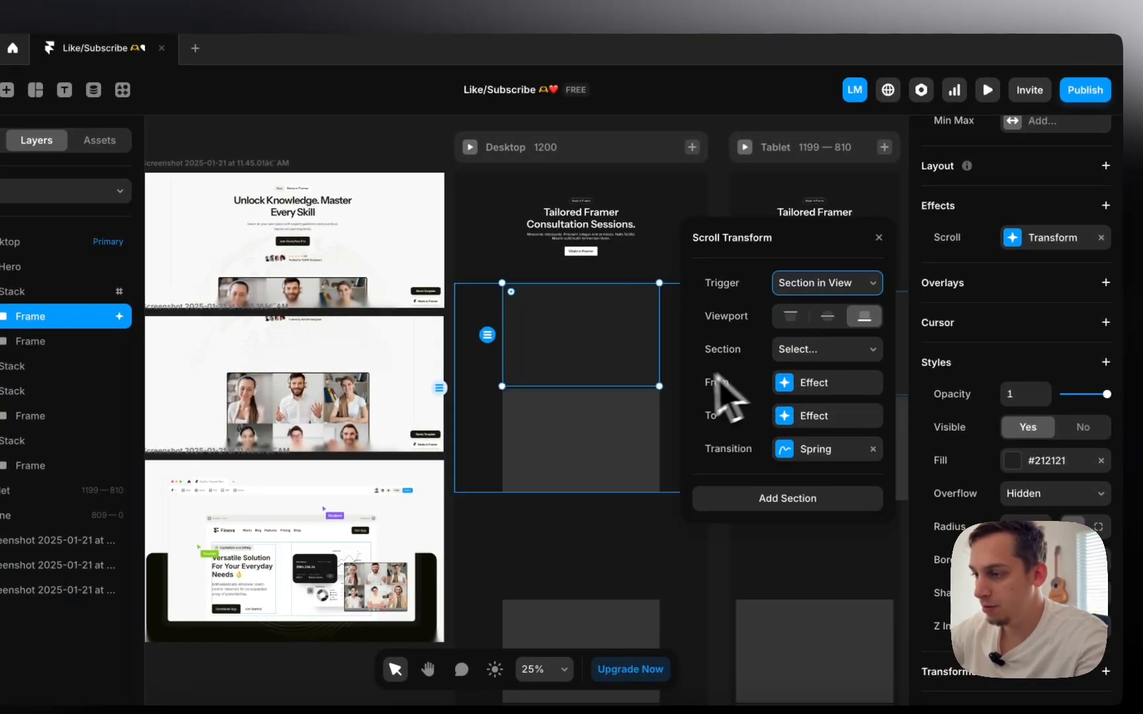
pyautogui.click(671, 385)
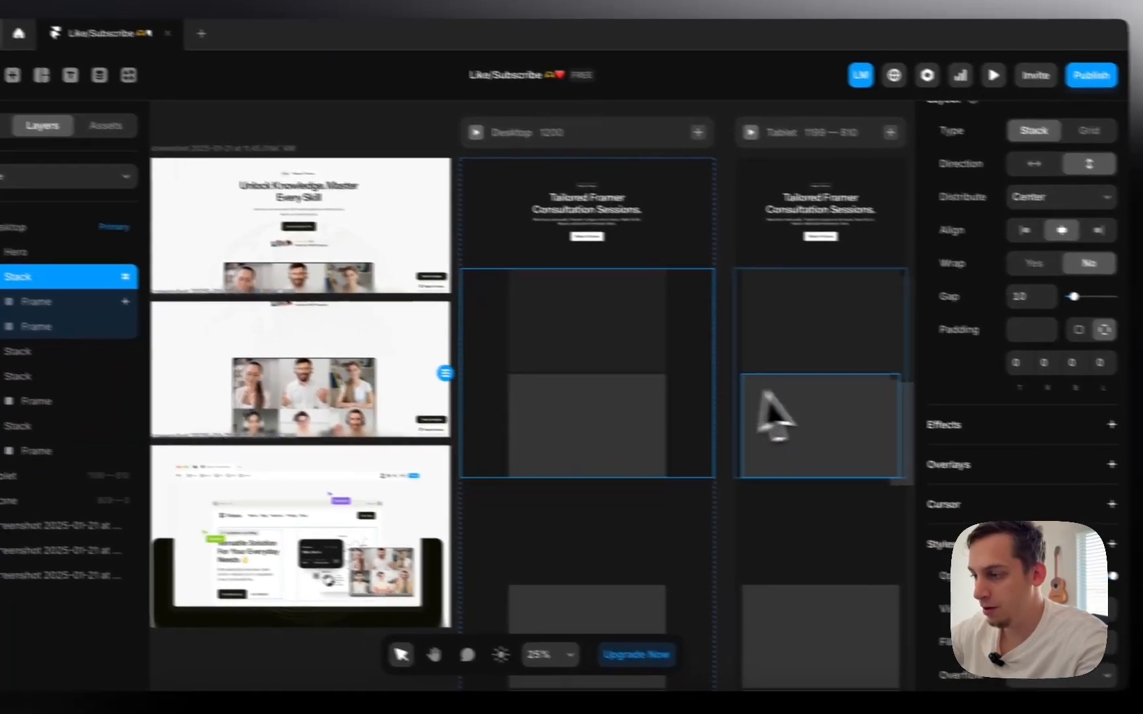
pyautogui.click(603, 360)
pyautogui.click(963, 226)
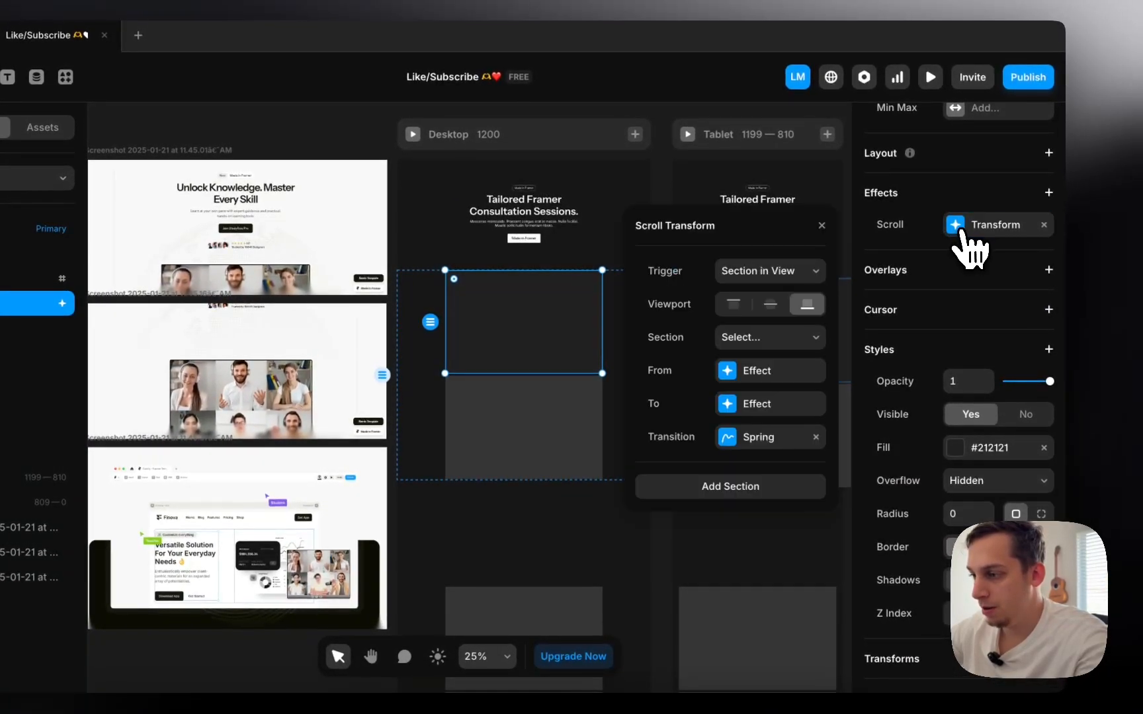
# - Review the scroll transform's From, To and Transition settings, and set its viewport to center and its section to #start
pyautogui.click(770, 371)
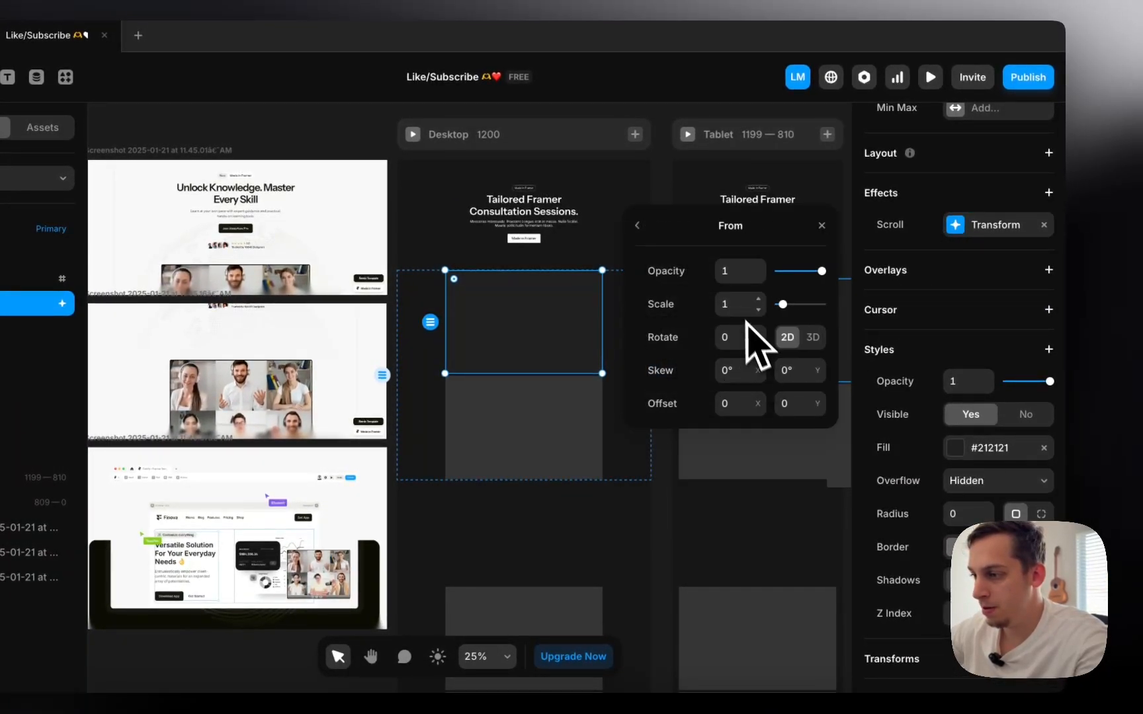
pyautogui.click(637, 225)
pyautogui.click(760, 400)
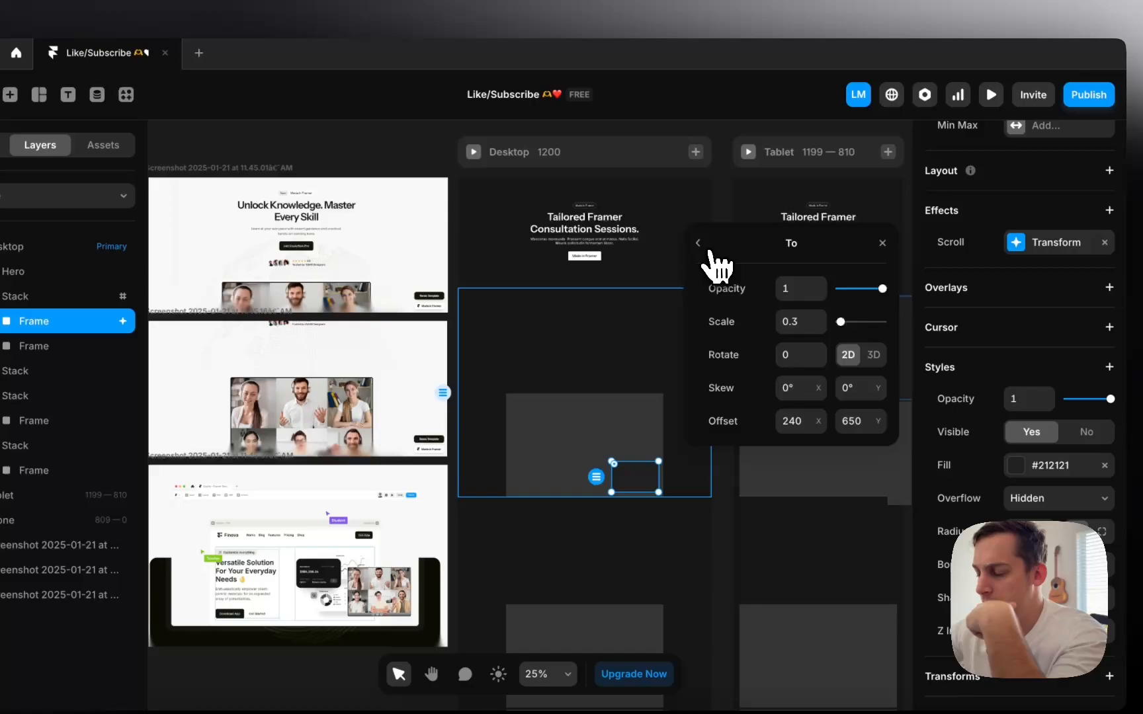
pyautogui.click(636, 225)
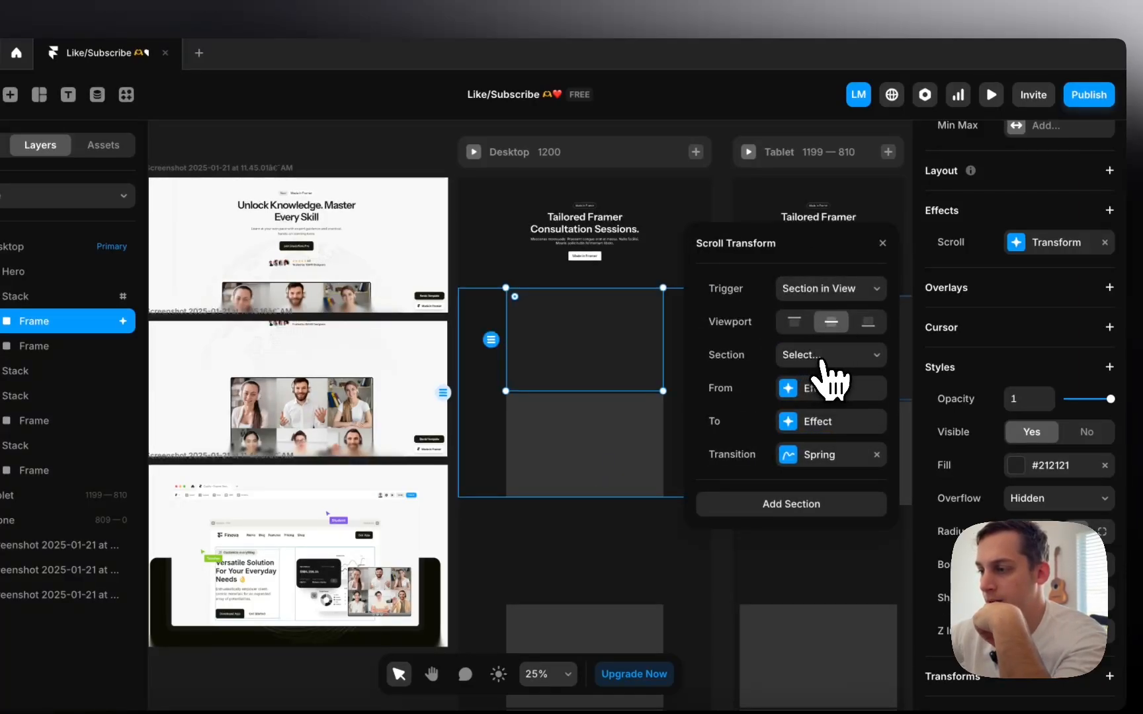
pyautogui.click(799, 466)
pyautogui.click(698, 242)
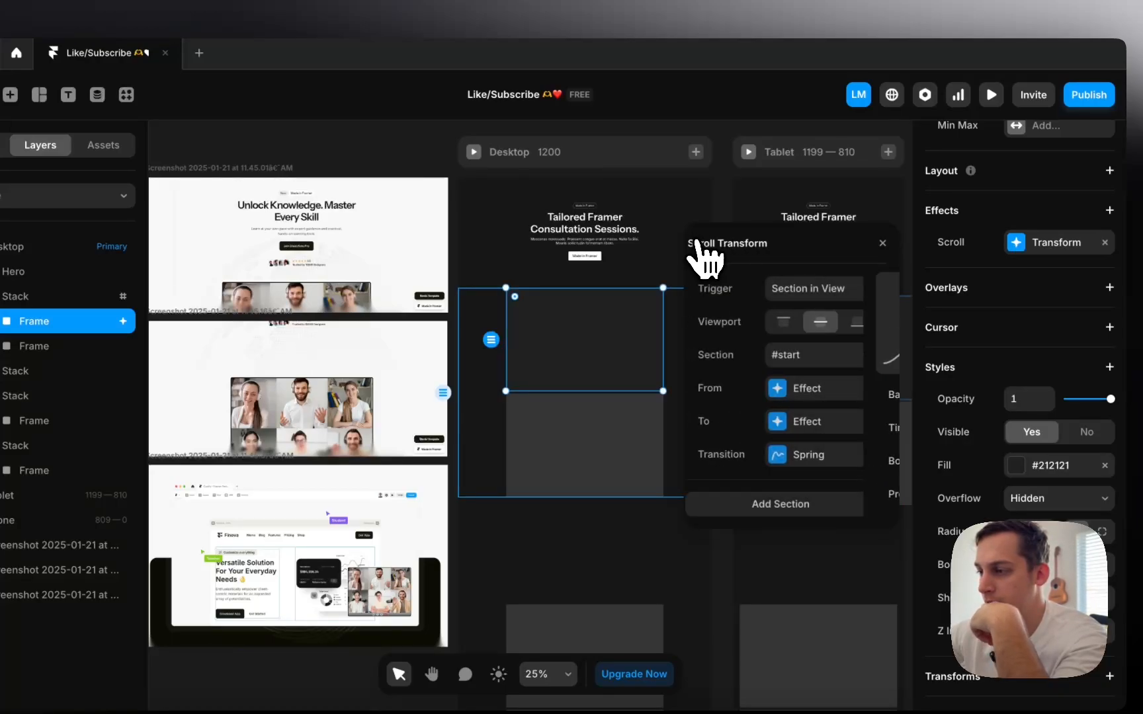
pyautogui.click(819, 455)
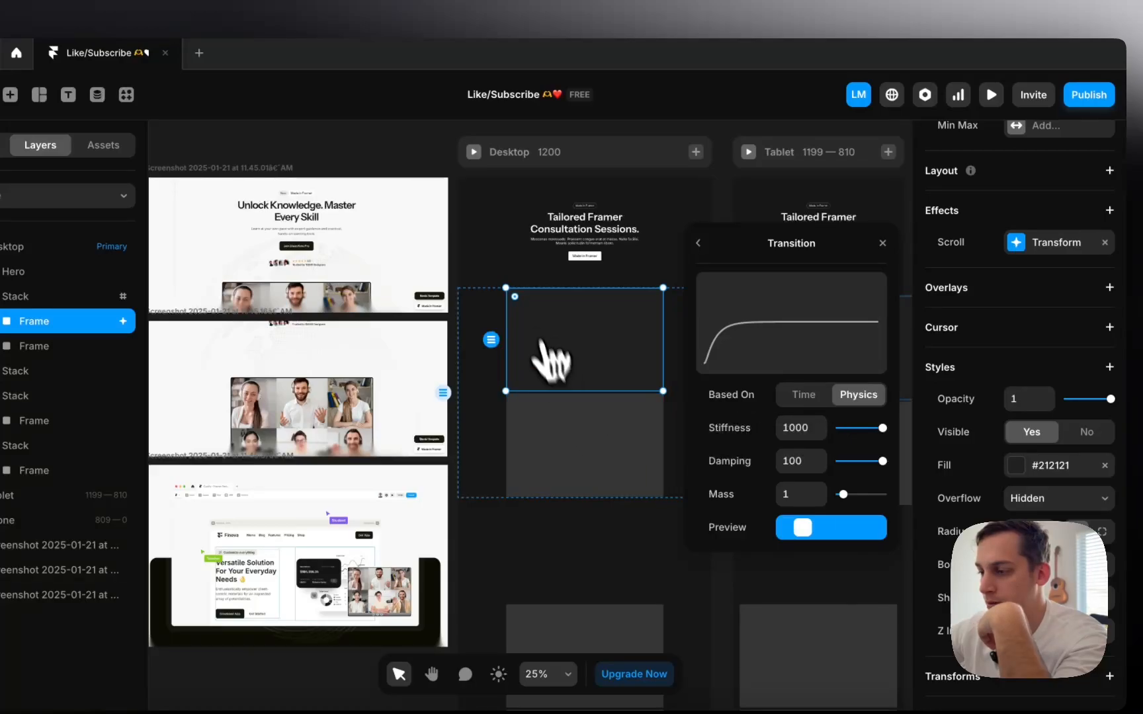
# - Preview the Desktop page and scroll back and forth to check when the section-triggered transform shrinks the frame
pyautogui.click(472, 152)
pyautogui.scroll(-5, 500, 316)
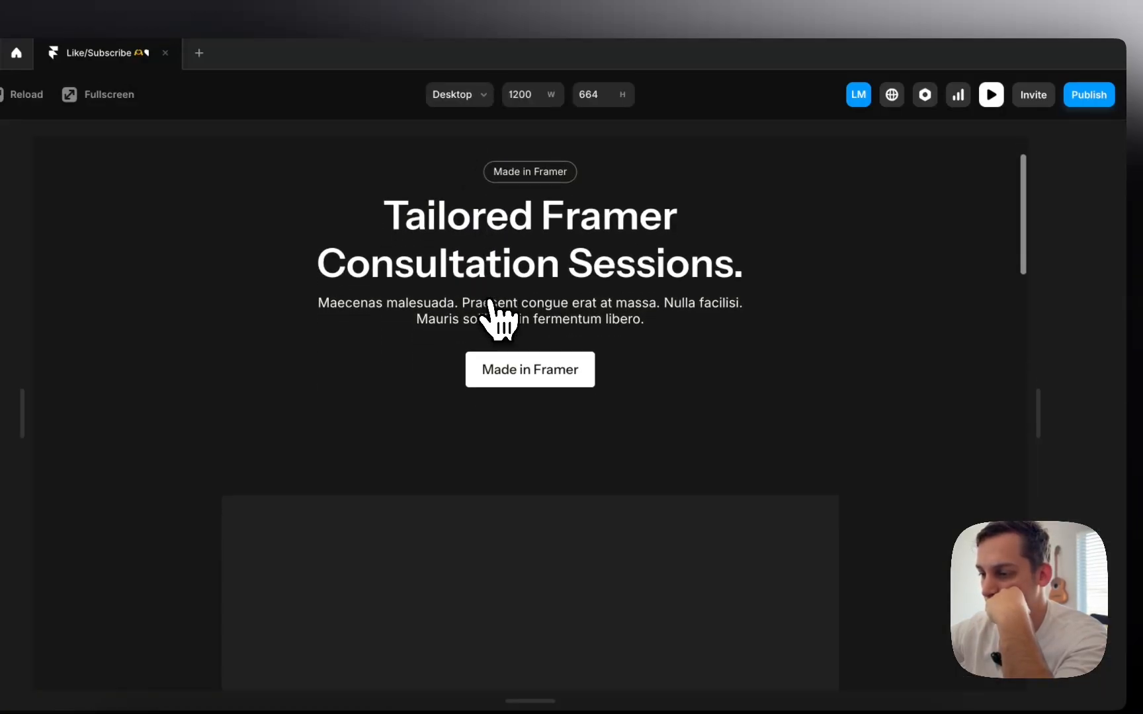
pyautogui.scroll(-5, 491, 303)
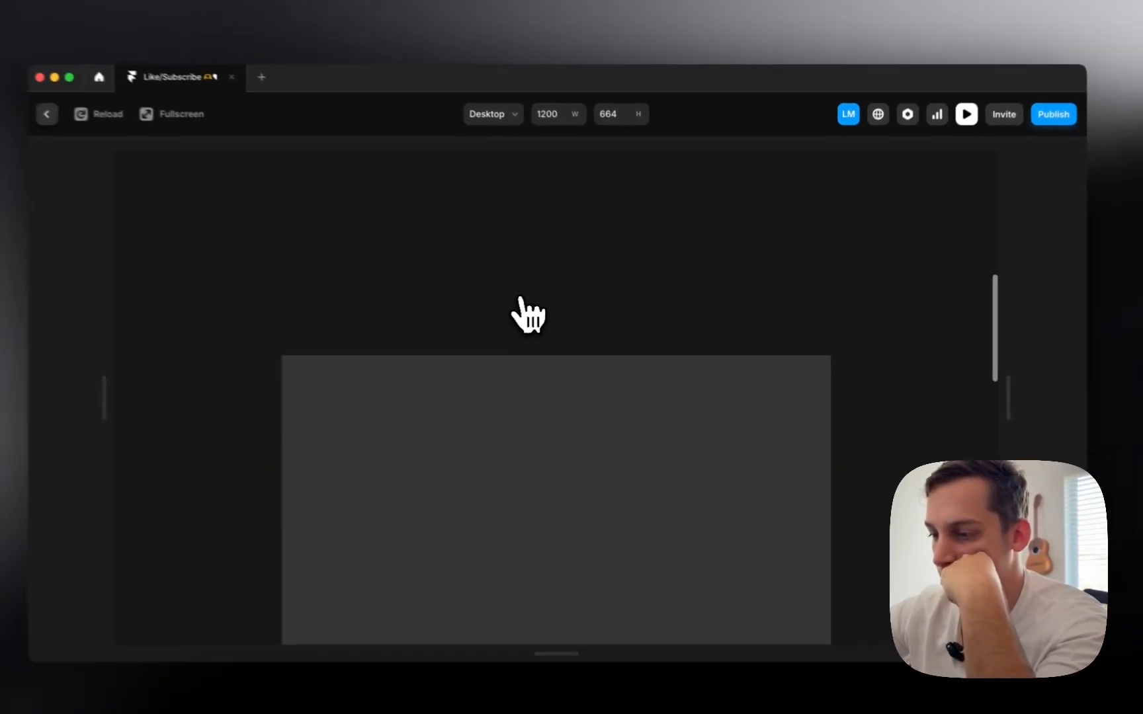
pyautogui.scroll(-3, 543, 313)
pyautogui.scroll(1, 544, 313)
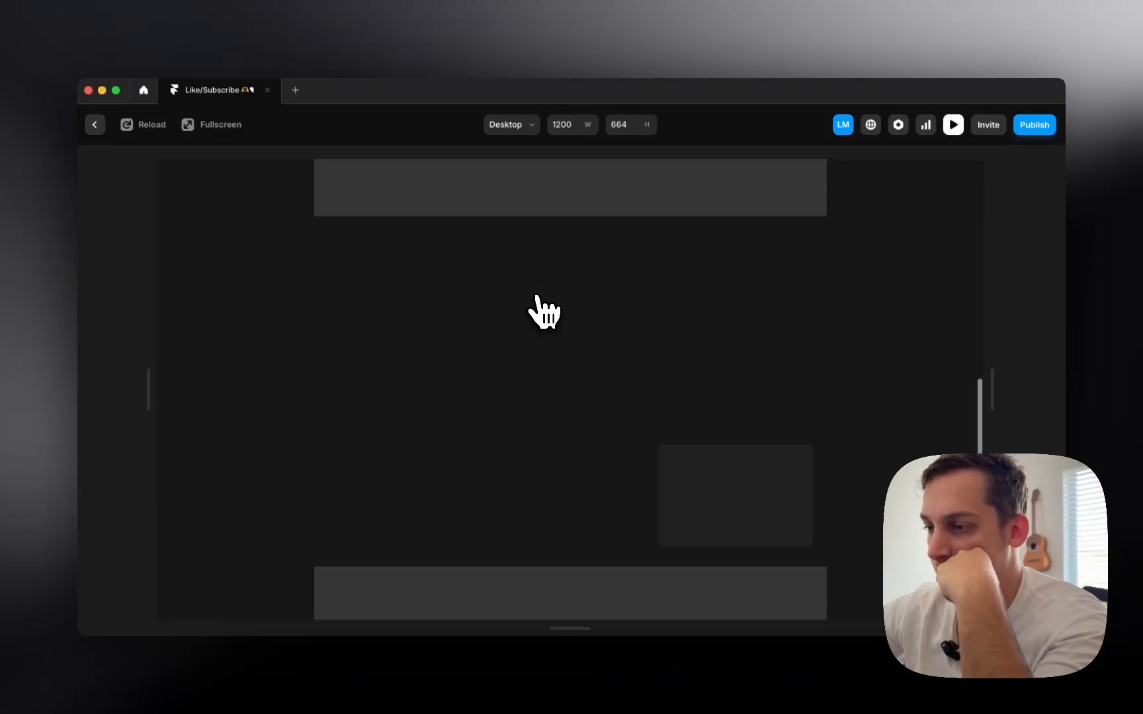
pyautogui.scroll(-4, 658, 467)
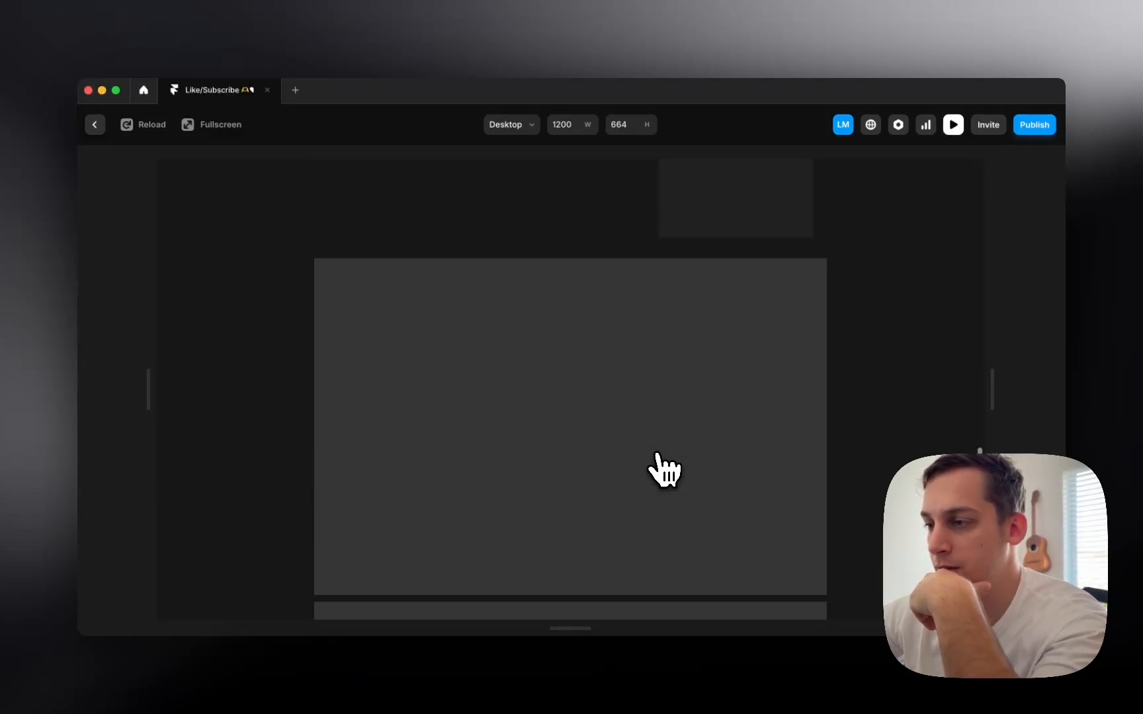
pyautogui.scroll(6, 658, 467)
pyautogui.scroll(3, 663, 469)
pyautogui.scroll(-1, 663, 470)
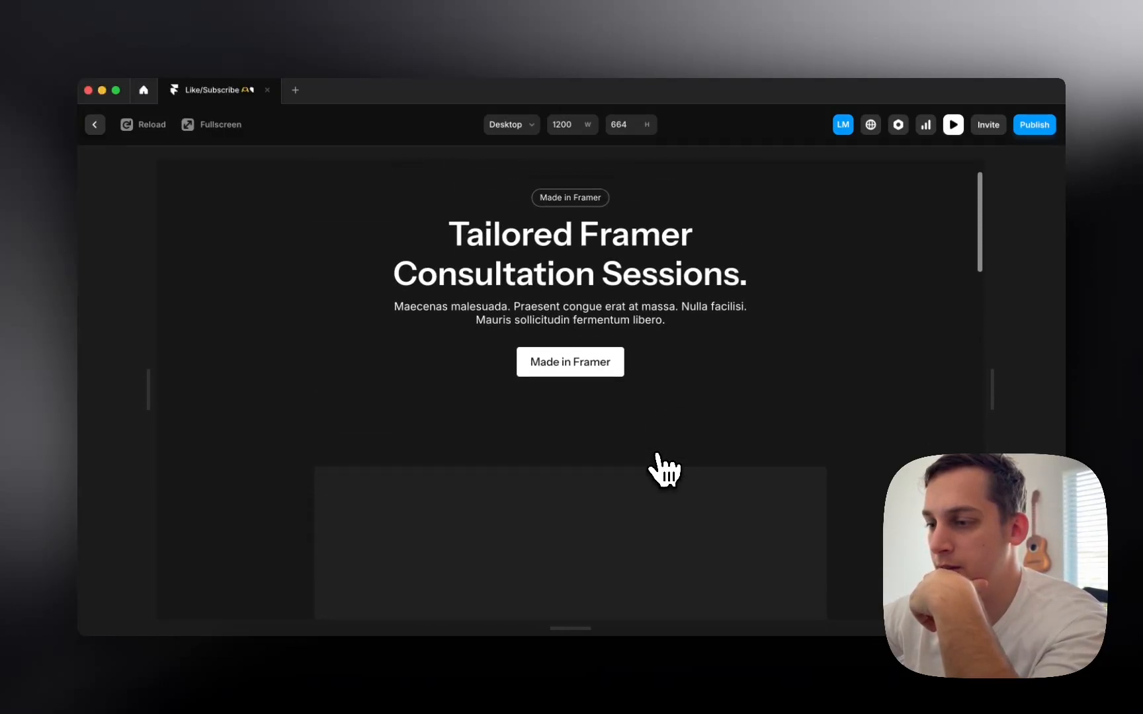
pyautogui.scroll(1, 664, 470)
pyautogui.scroll(-3, 664, 470)
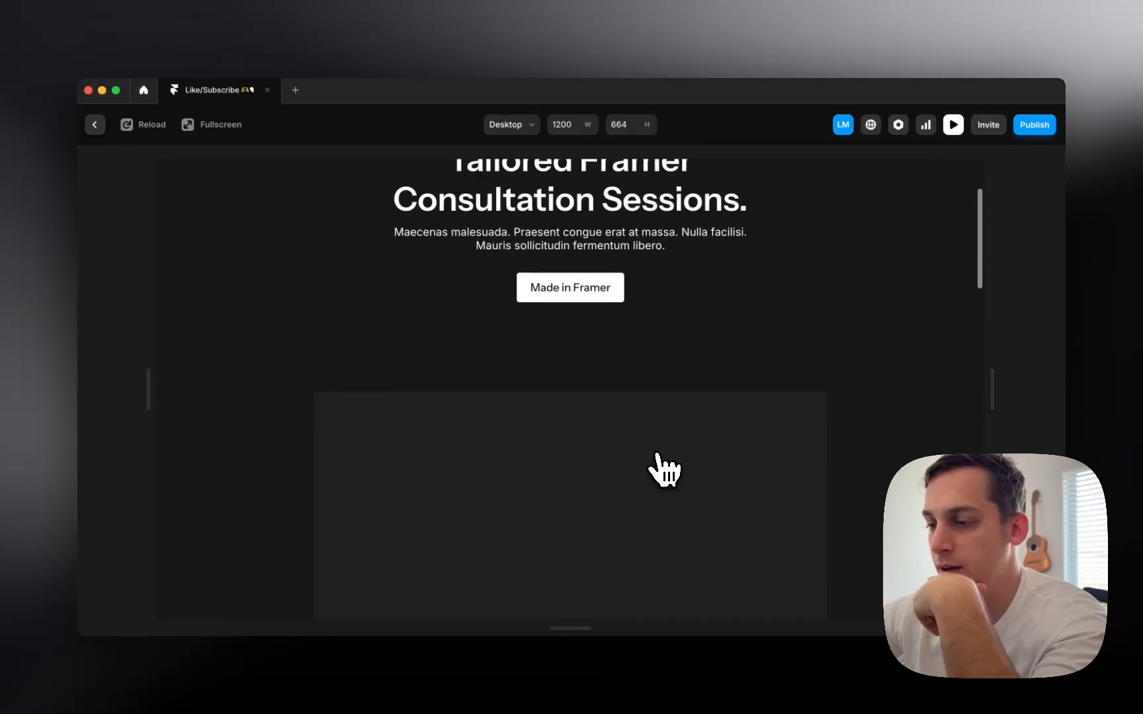
pyautogui.scroll(3, 664, 469)
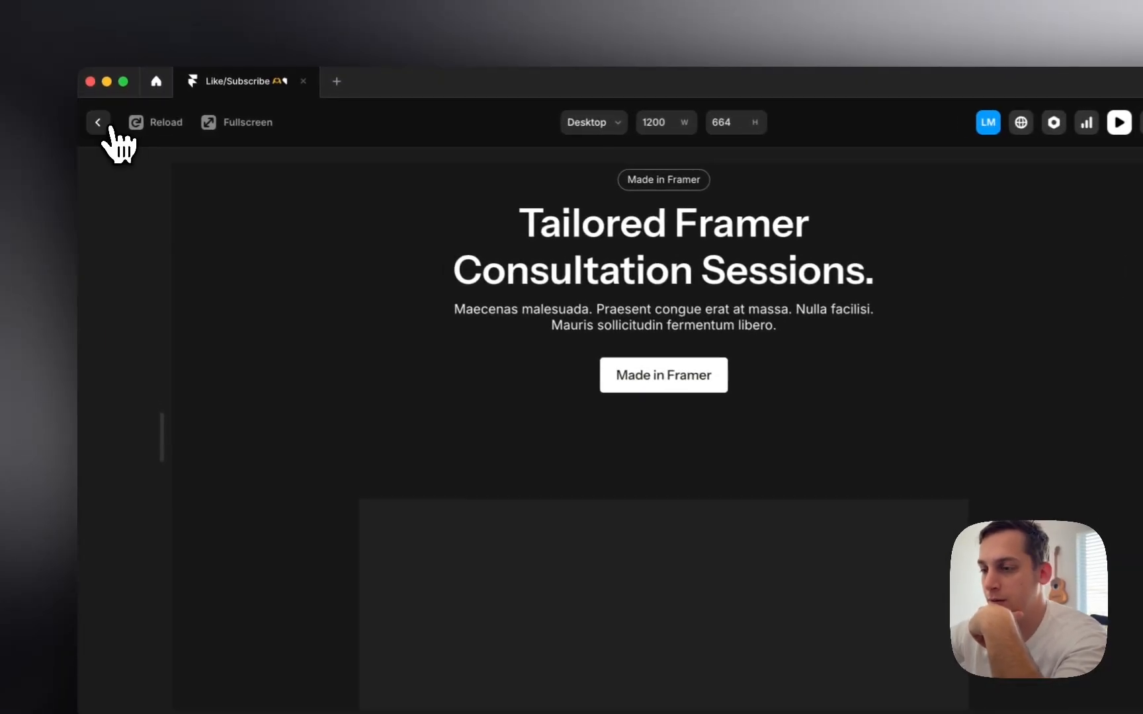
# - Return to the canvas and delete the empty Stack below the sticky frame's section on the Desktop page
pyautogui.click(98, 121)
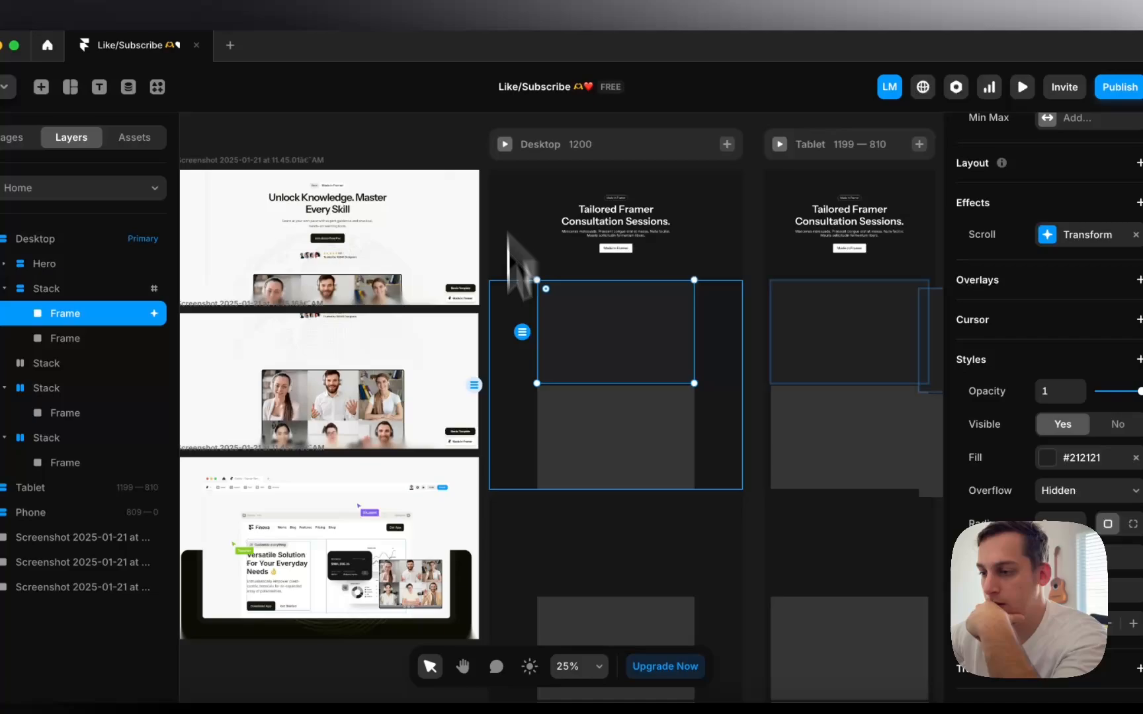
pyautogui.click(557, 549)
pyautogui.press('Delete')
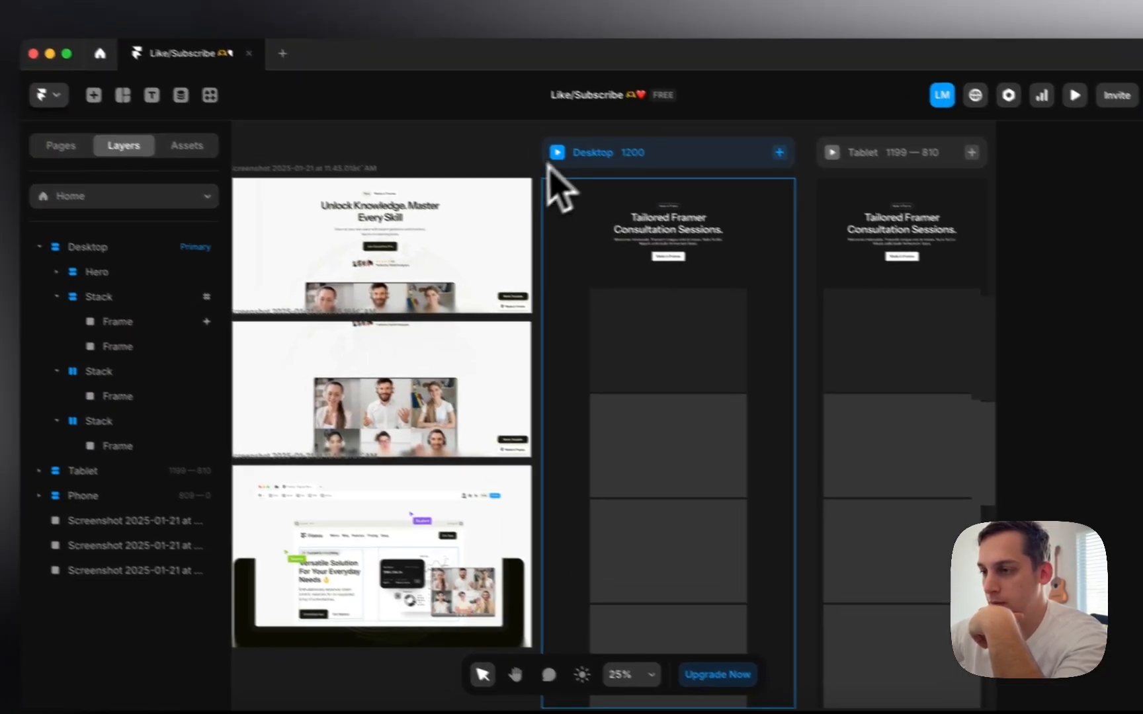
# - Preview the Desktop page and scroll through it to check the sticky frame's transform without the deleted Stack
pyautogui.click(527, 139)
pyautogui.scroll(-5, 564, 403)
pyautogui.scroll(-10, 624, 425)
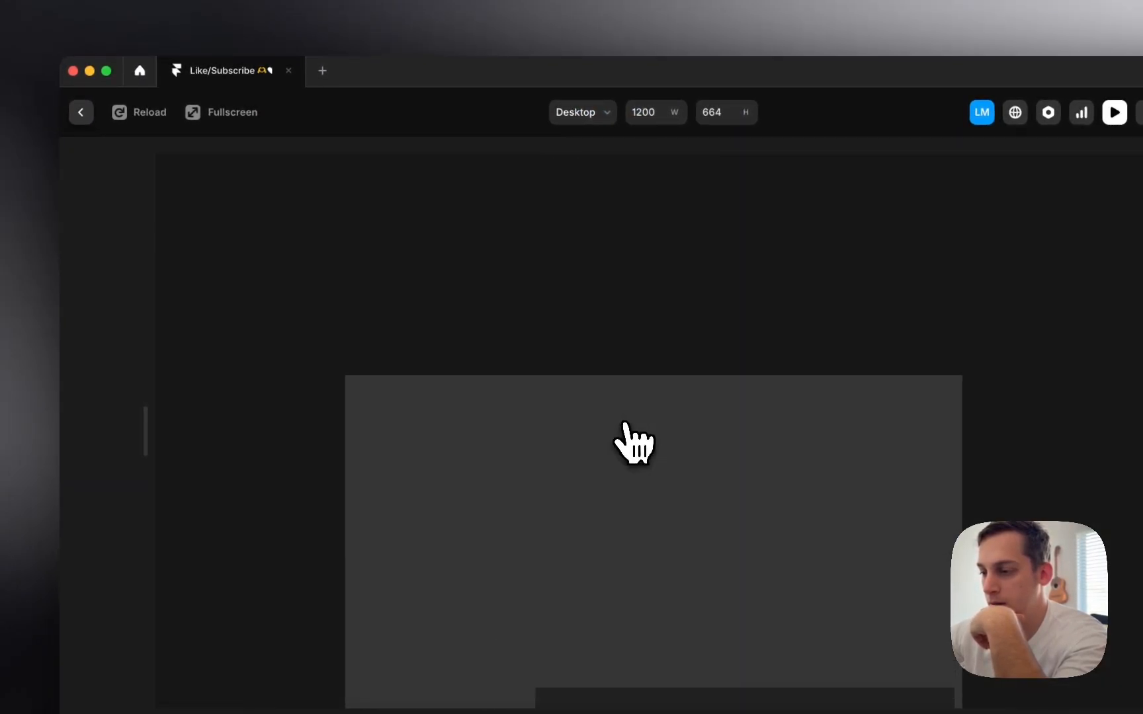
pyautogui.scroll(2, 624, 425)
pyautogui.scroll(10, 634, 443)
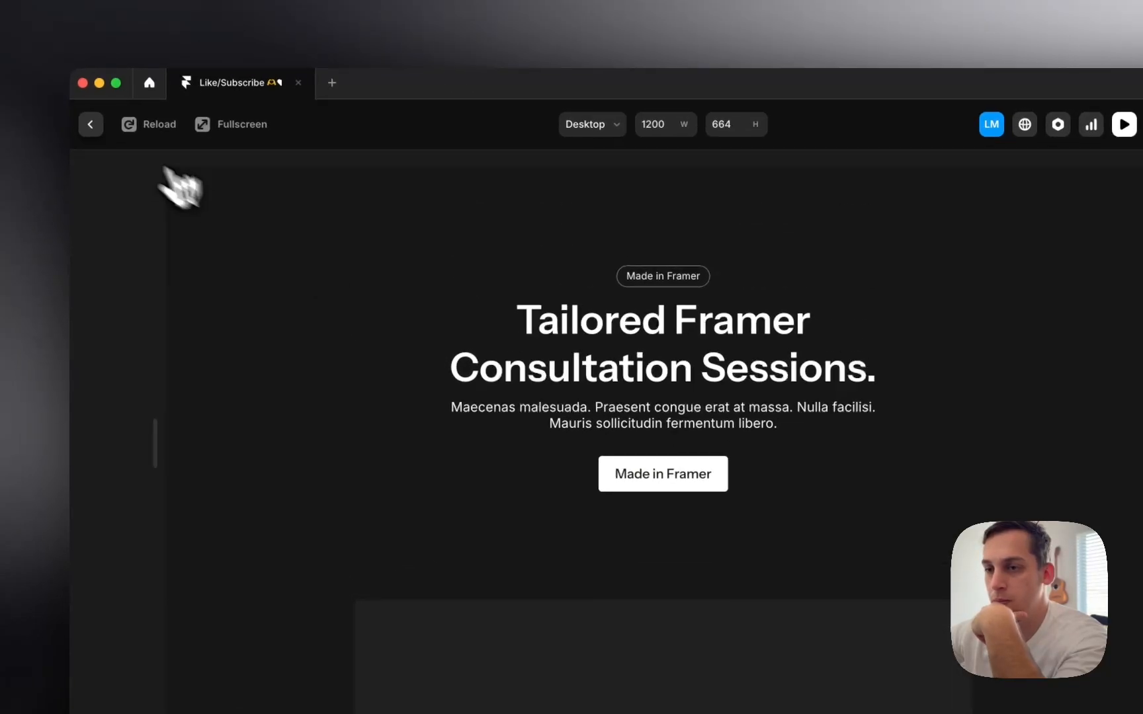
pyautogui.click(90, 124)
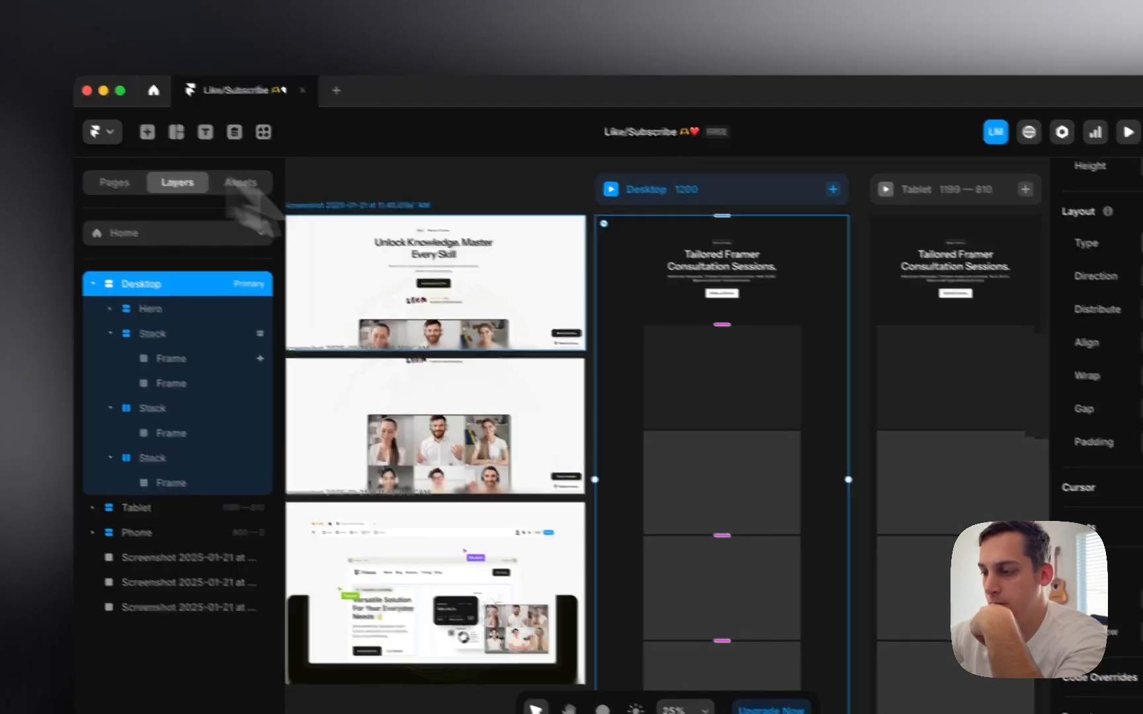
# - Make the second frame, directly below the sticky frame in the Desktop Stack, transparent by setting its opacity to 0 while keeping it visible
pyautogui.click(695, 501)
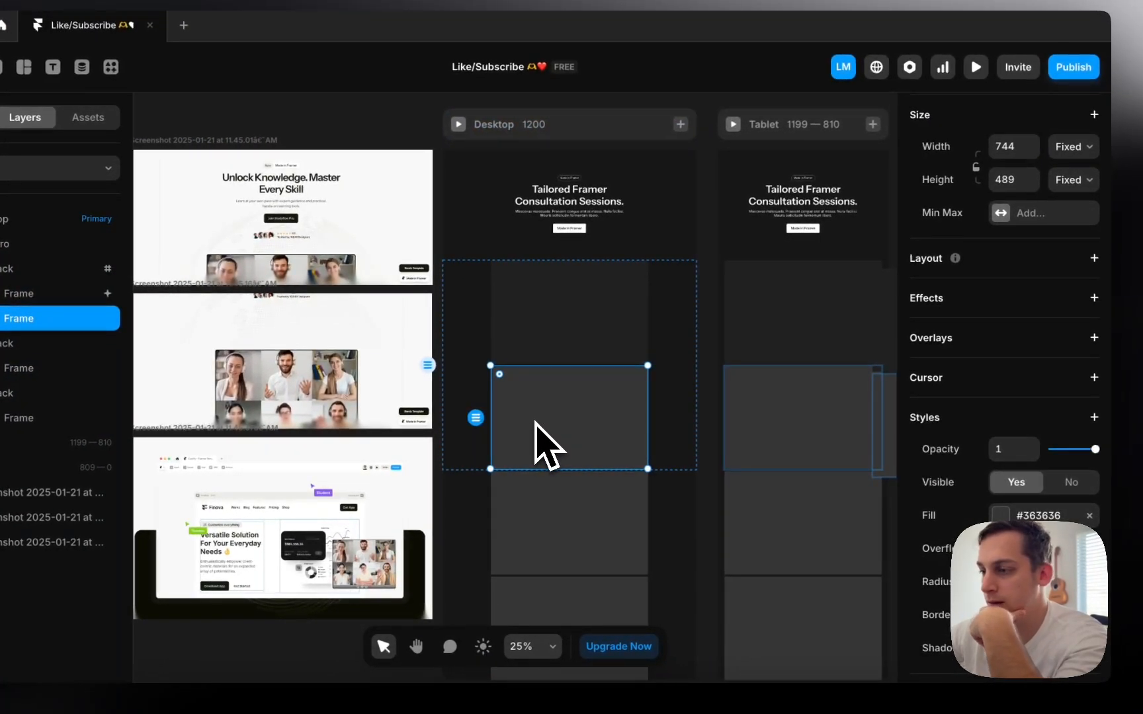
pyautogui.click(672, 384)
pyautogui.click(599, 408)
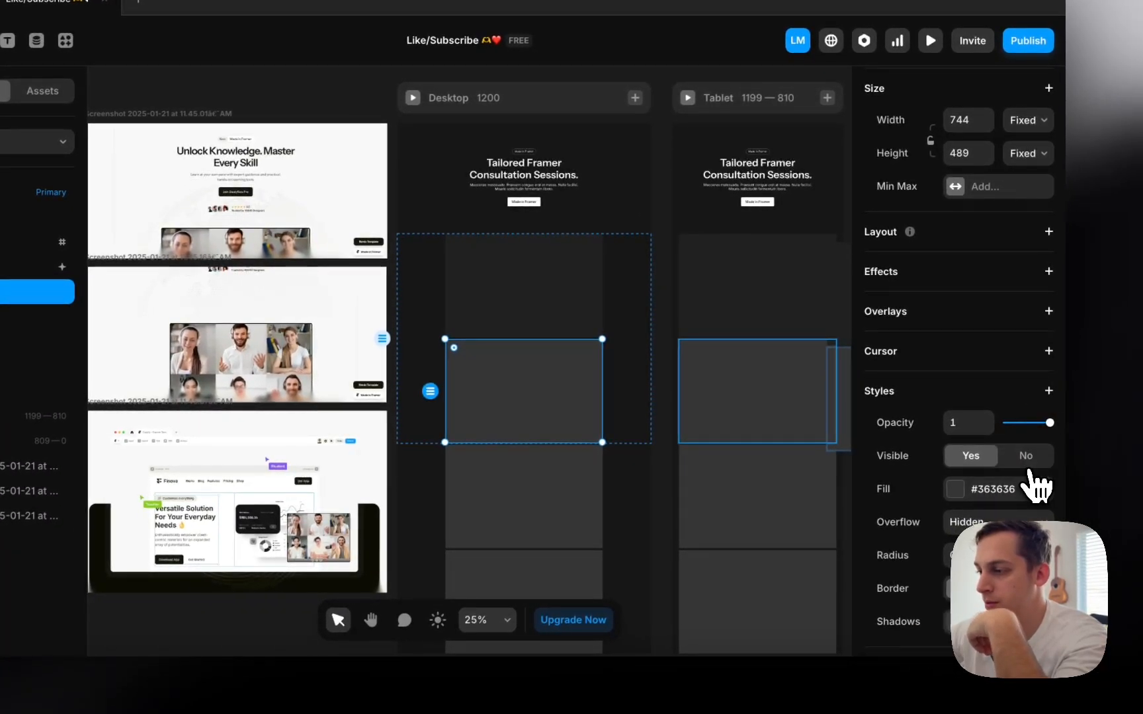
pyautogui.click(1026, 456)
pyautogui.click(970, 455)
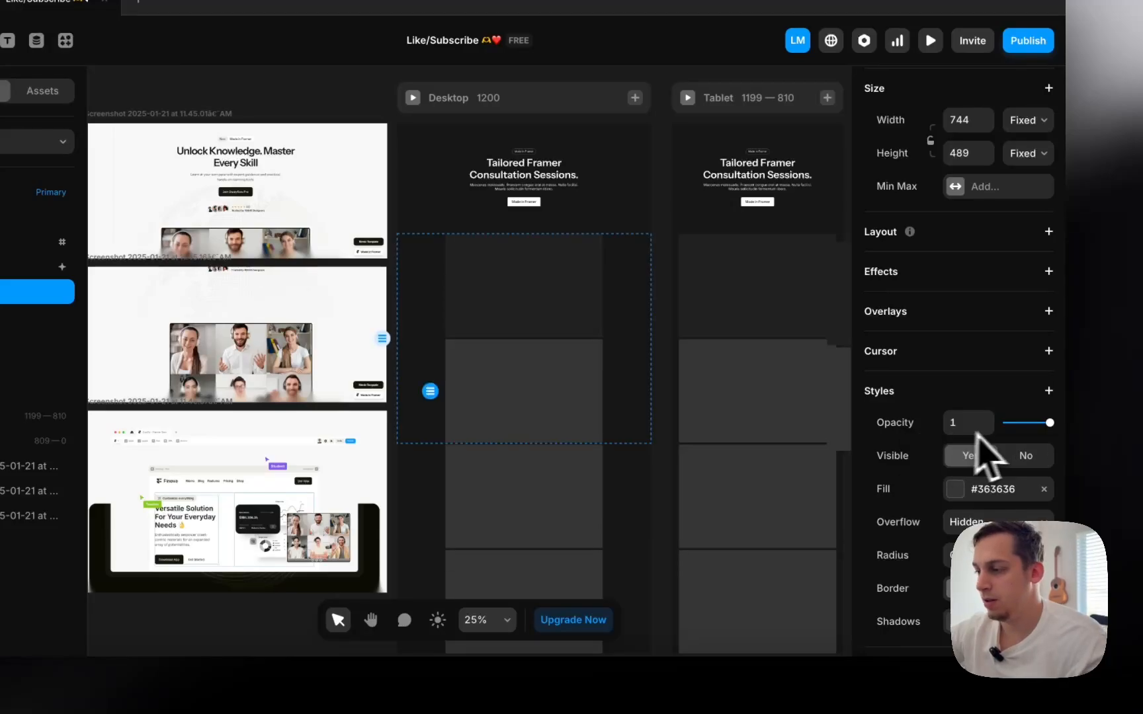
pyautogui.moveTo(1040, 430); pyautogui.dragTo(880, 426)
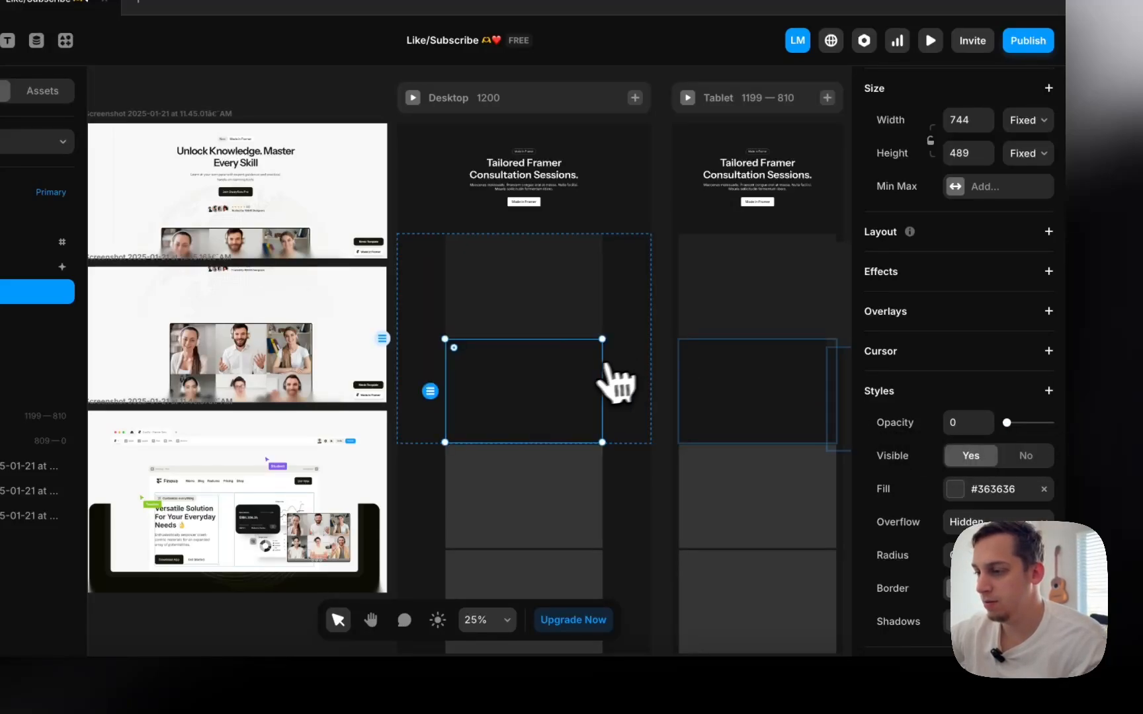
# - Set the width of the transparent frame below the sticky frame to fill its Stack (1fr)
pyautogui.keyDown('shift'); pyautogui.click(578, 320); pyautogui.keyUp('shift')
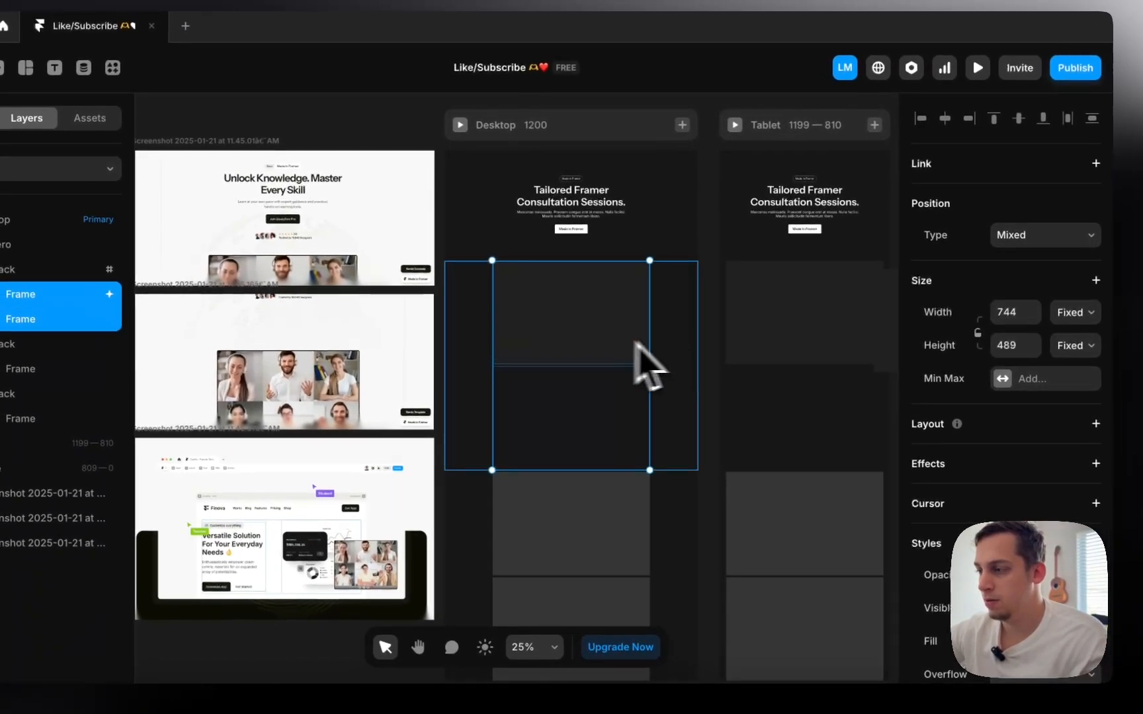
pyautogui.click(708, 432)
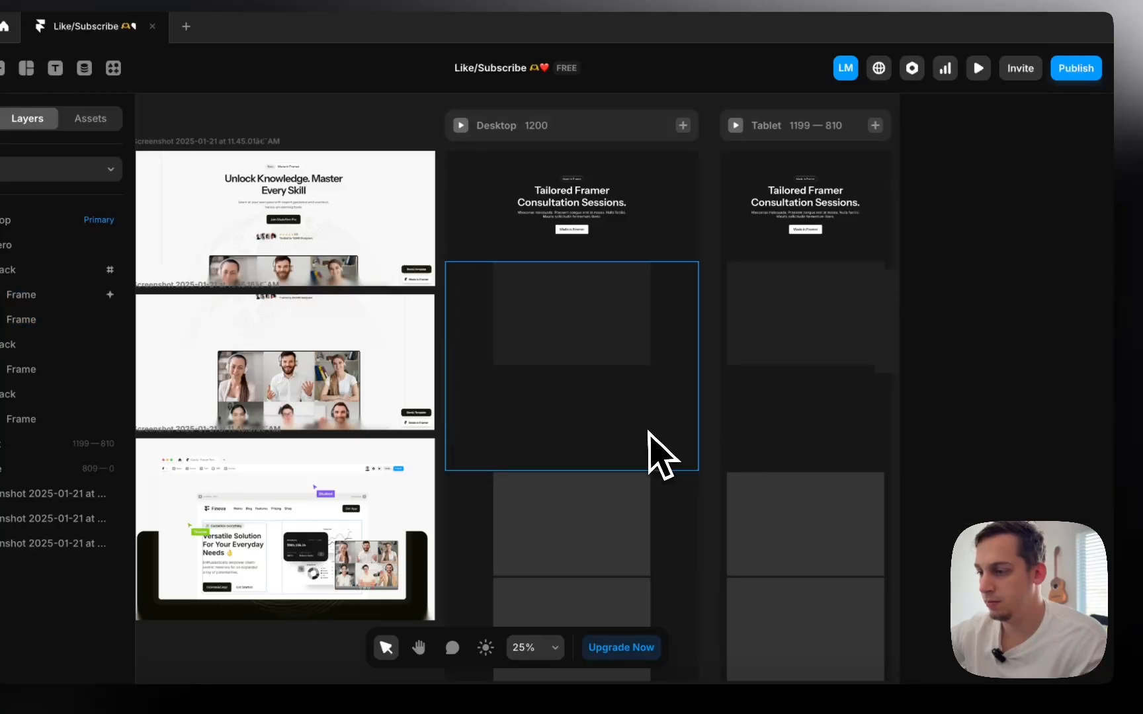
pyautogui.click(671, 433)
pyautogui.hscroll(2, 705, 430)
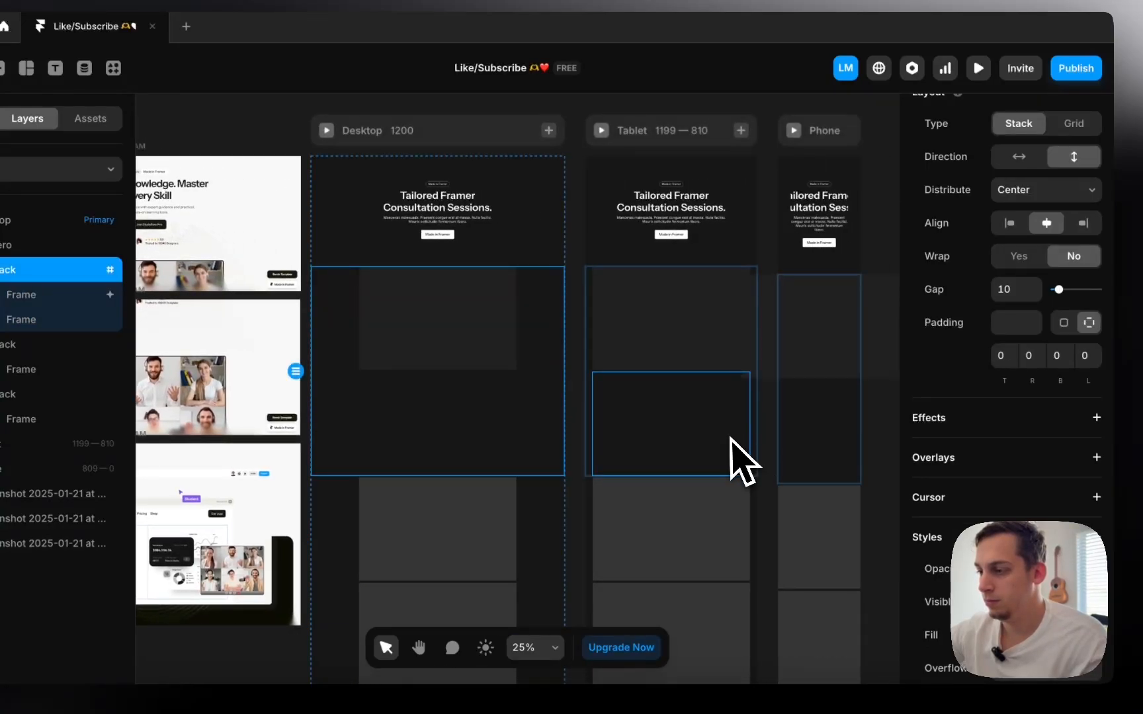
pyautogui.hscroll(2, 729, 438)
pyautogui.click(598, 442)
pyautogui.click(367, 438)
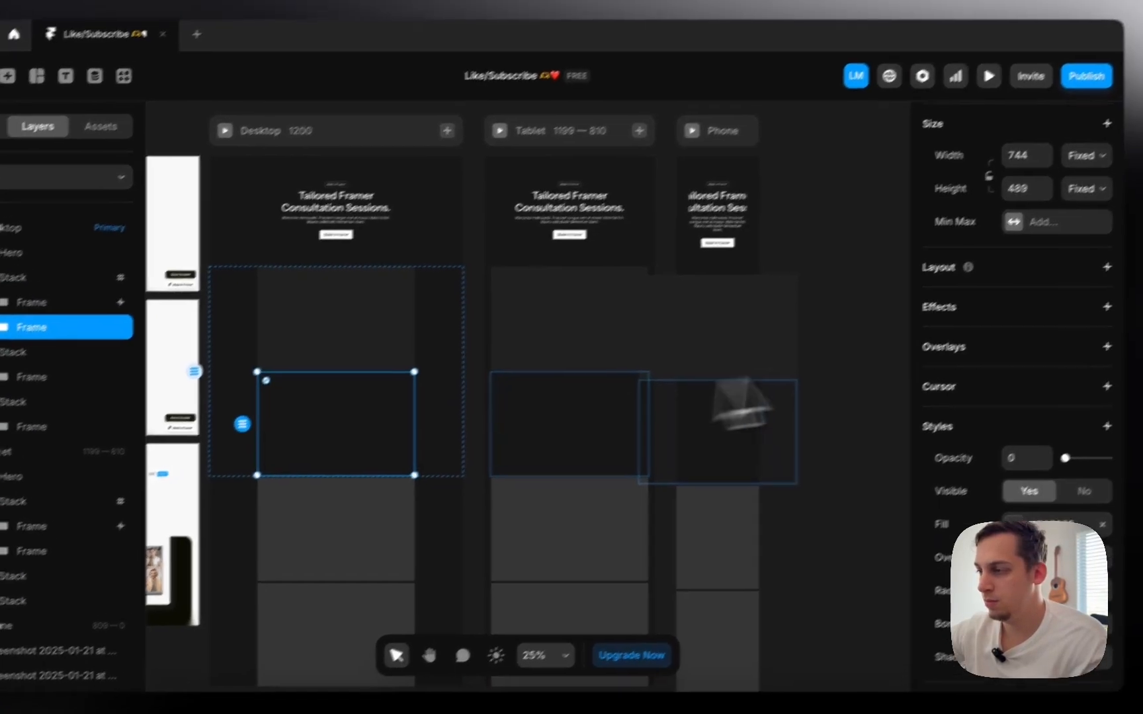
pyautogui.click(1089, 157)
pyautogui.click(1077, 194)
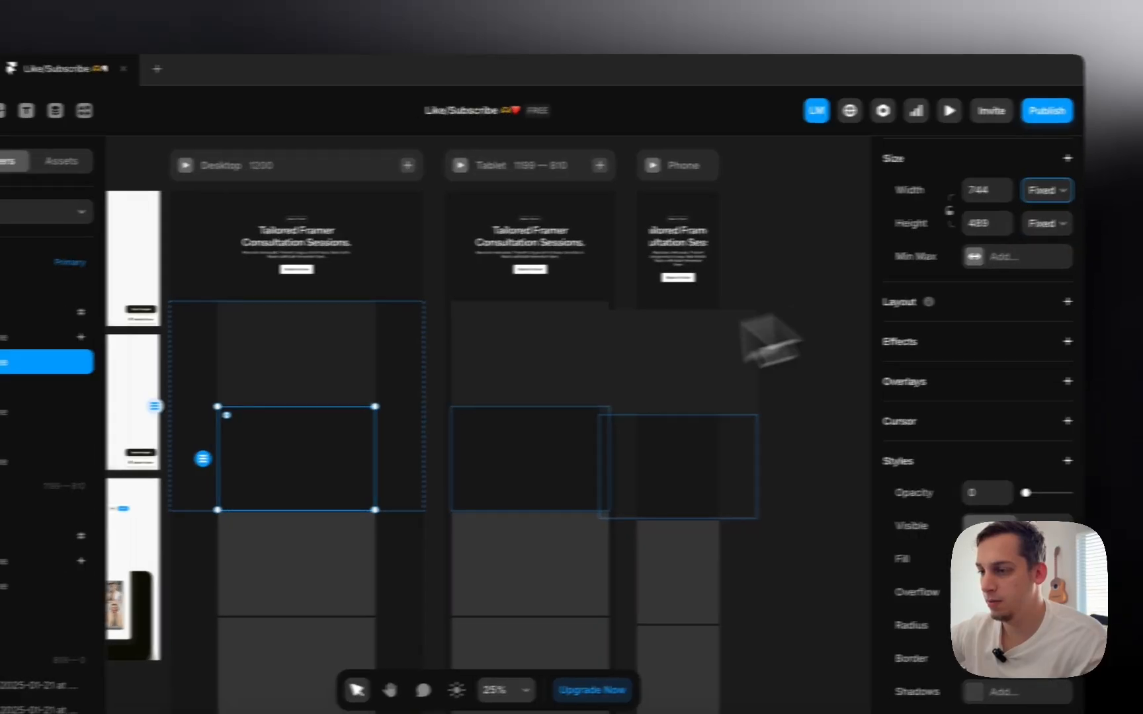
# - Preview the Desktop page and scroll down and back to examine the sticky frame's movement past the transparent full-width frame
pyautogui.hscroll(-2, 351, 334)
pyautogui.click(277, 221)
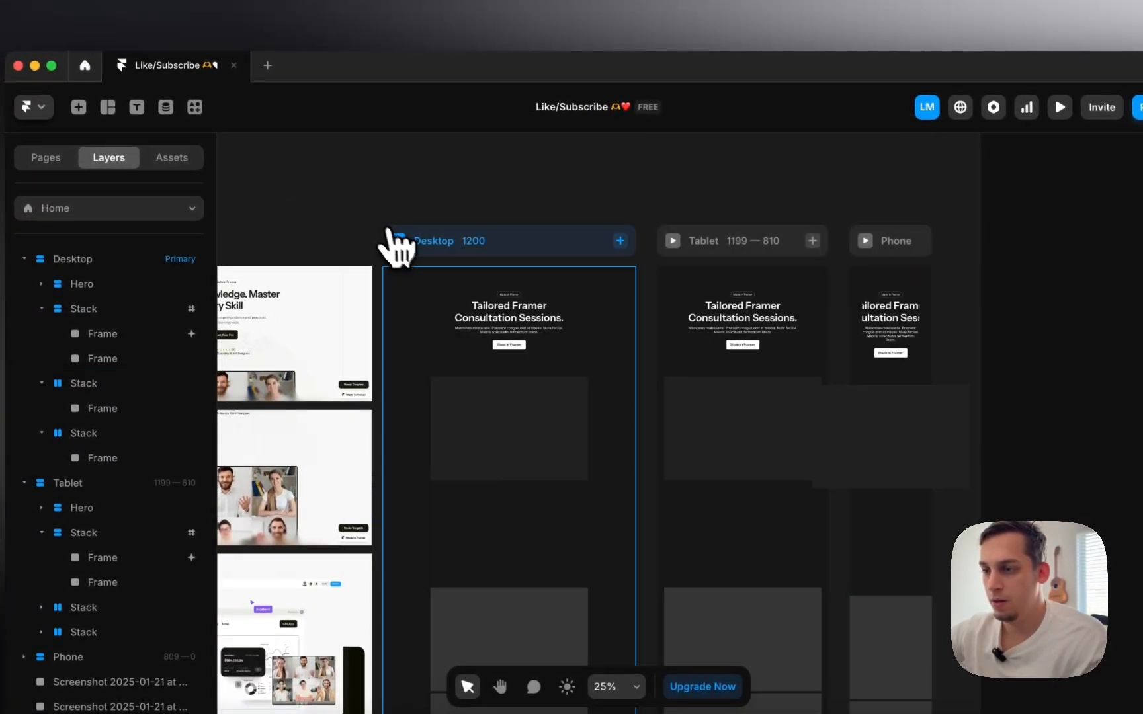
pyautogui.click(395, 238)
pyautogui.scroll(-10, 410, 367)
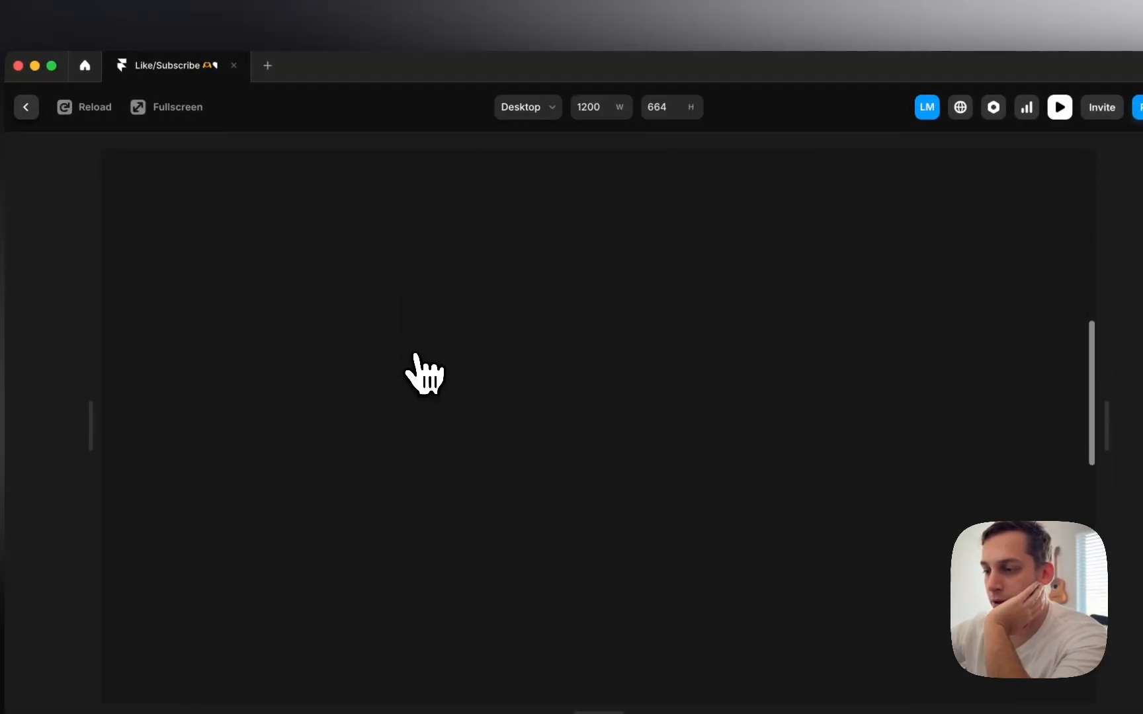
pyautogui.scroll(-10, 423, 373)
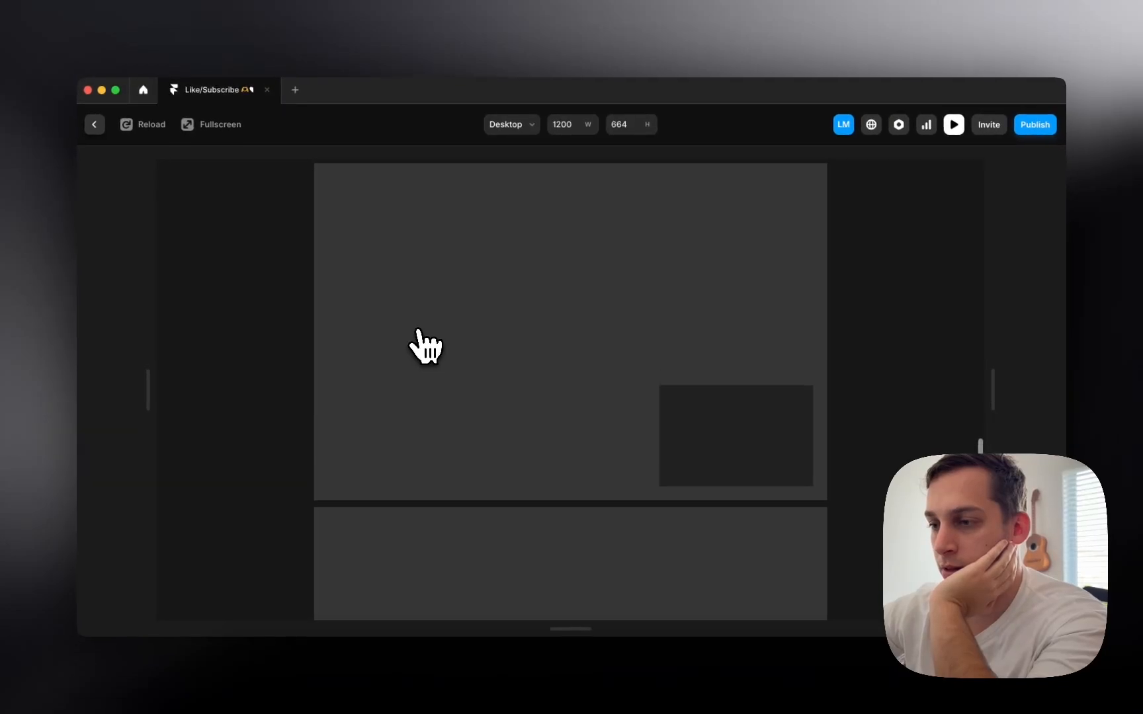
pyautogui.scroll(15, 425, 345)
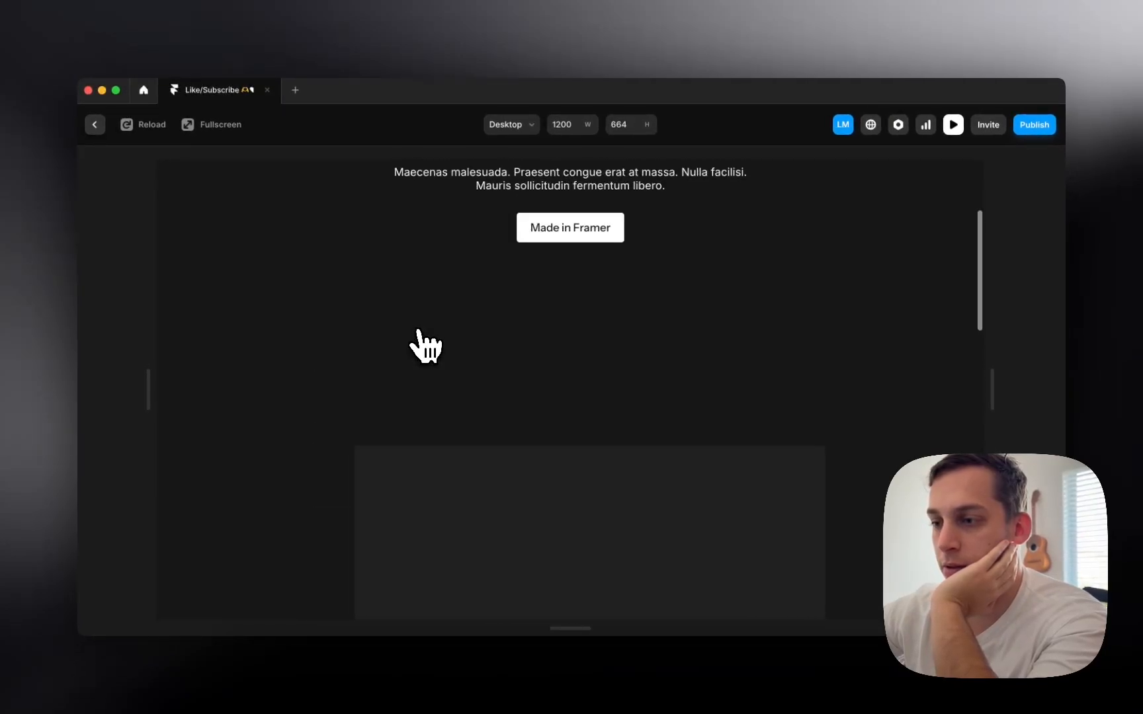
pyautogui.click(94, 125)
# - Shorten the transparent frame to a height of about 363 and preview the Desktop page's scroll effect
pyautogui.doubleClick(499, 478)
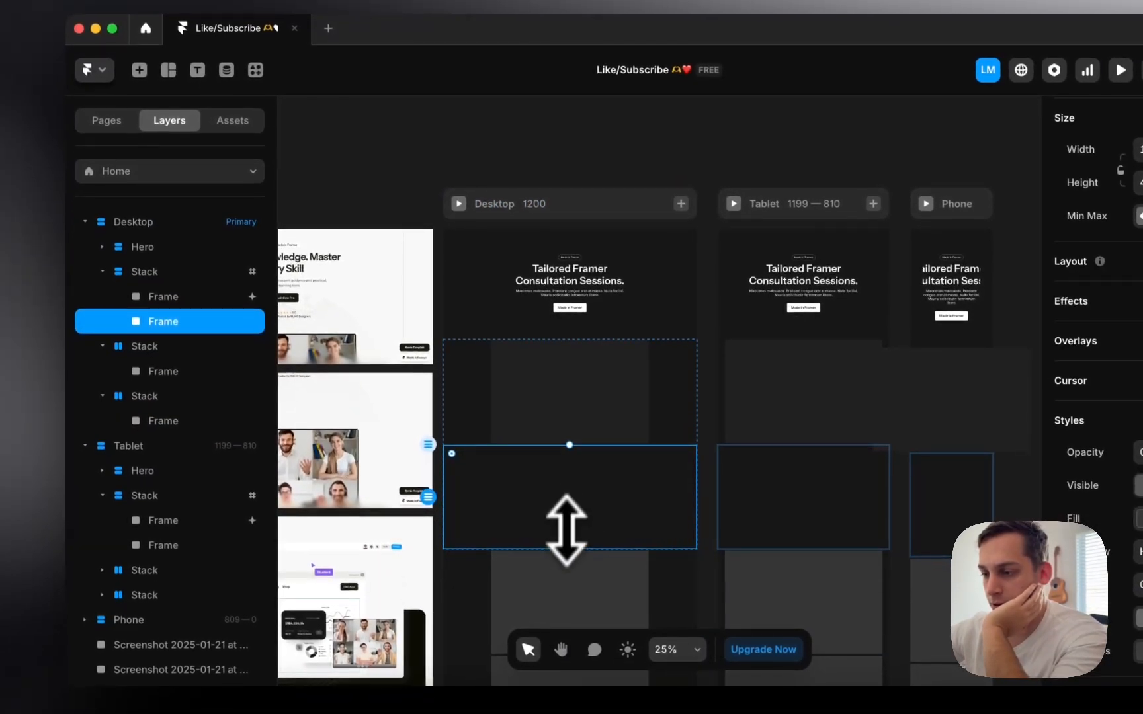
pyautogui.moveTo(566, 546); pyautogui.dragTo(571, 523)
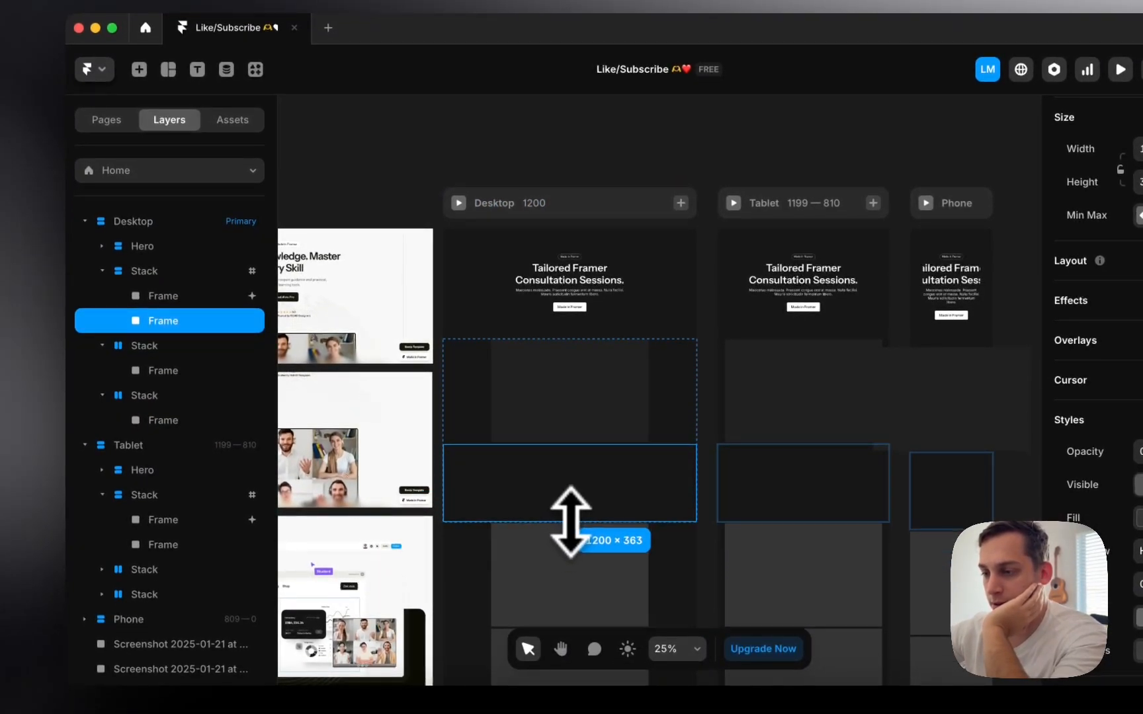
pyautogui.click(458, 203)
pyautogui.scroll(-10, 504, 382)
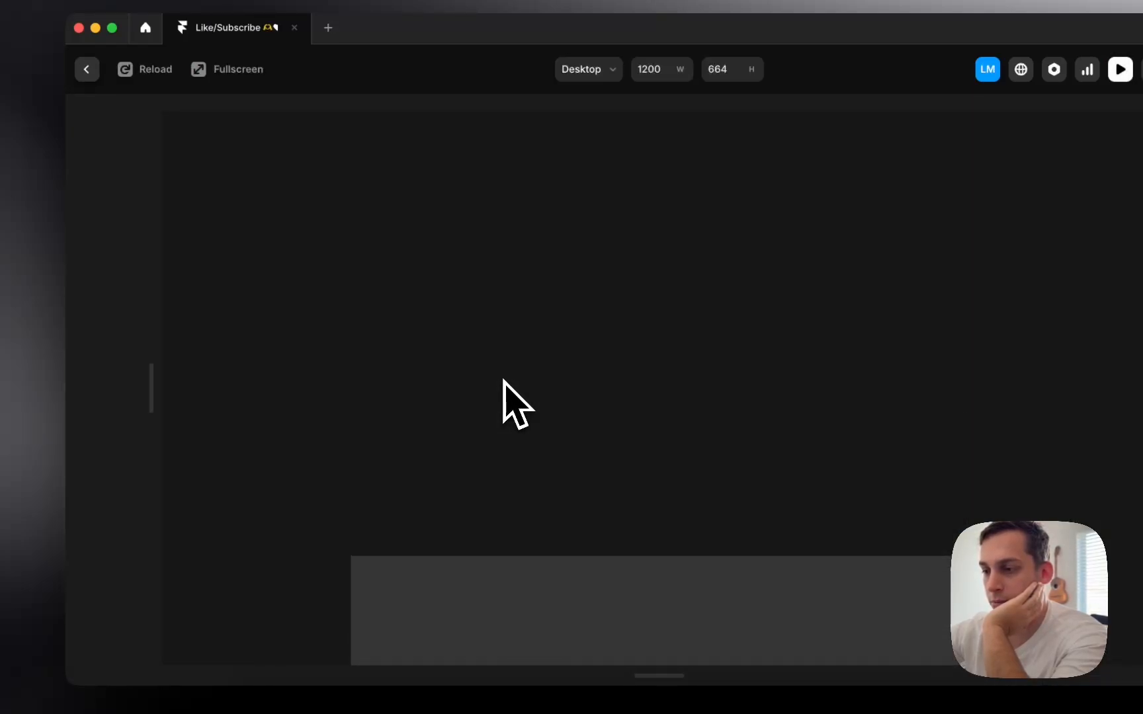
pyautogui.scroll(-5, 503, 380)
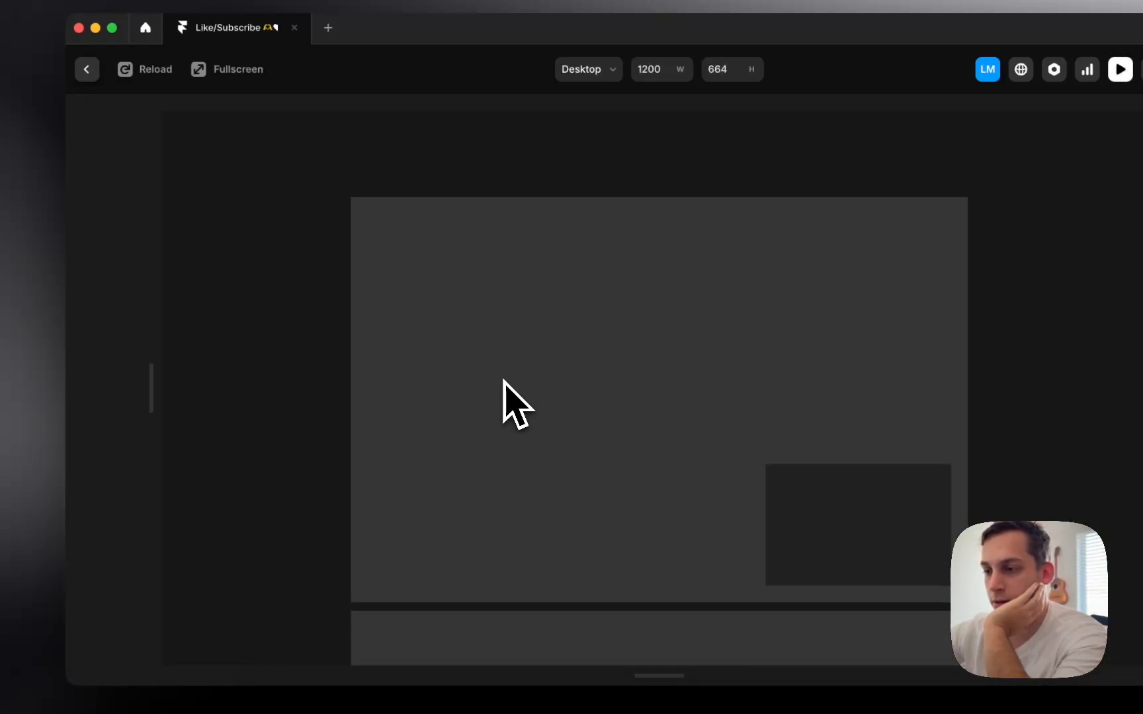
pyautogui.scroll(10, 504, 381)
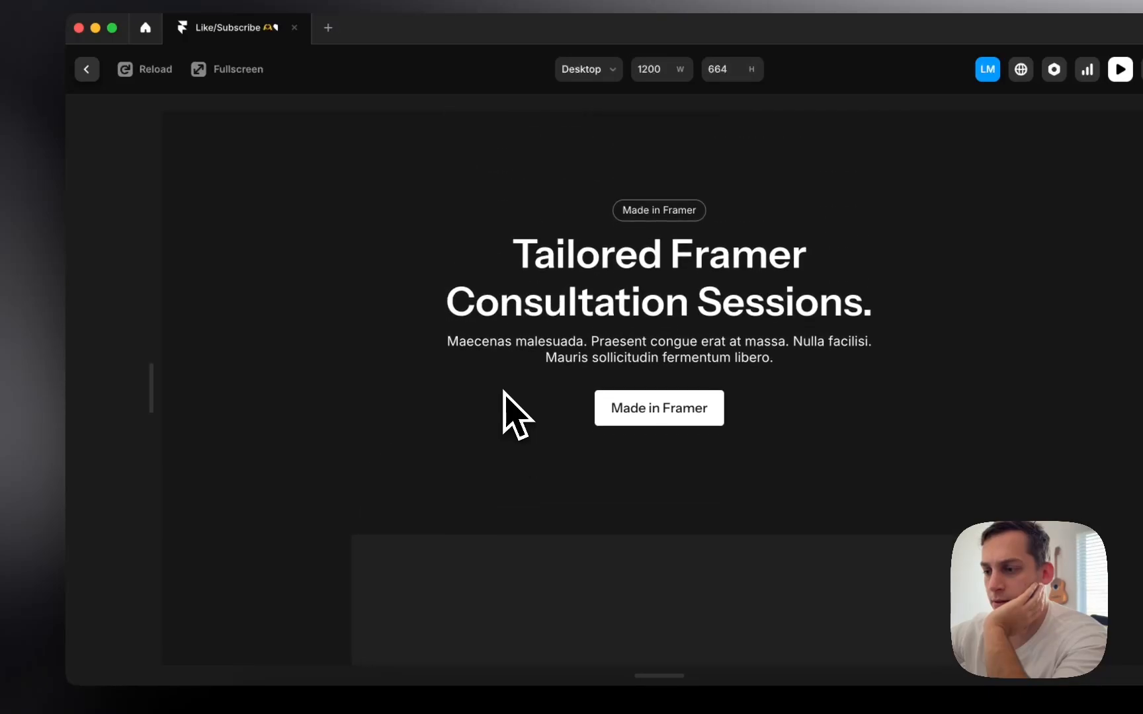
pyautogui.scroll(-10, 504, 392)
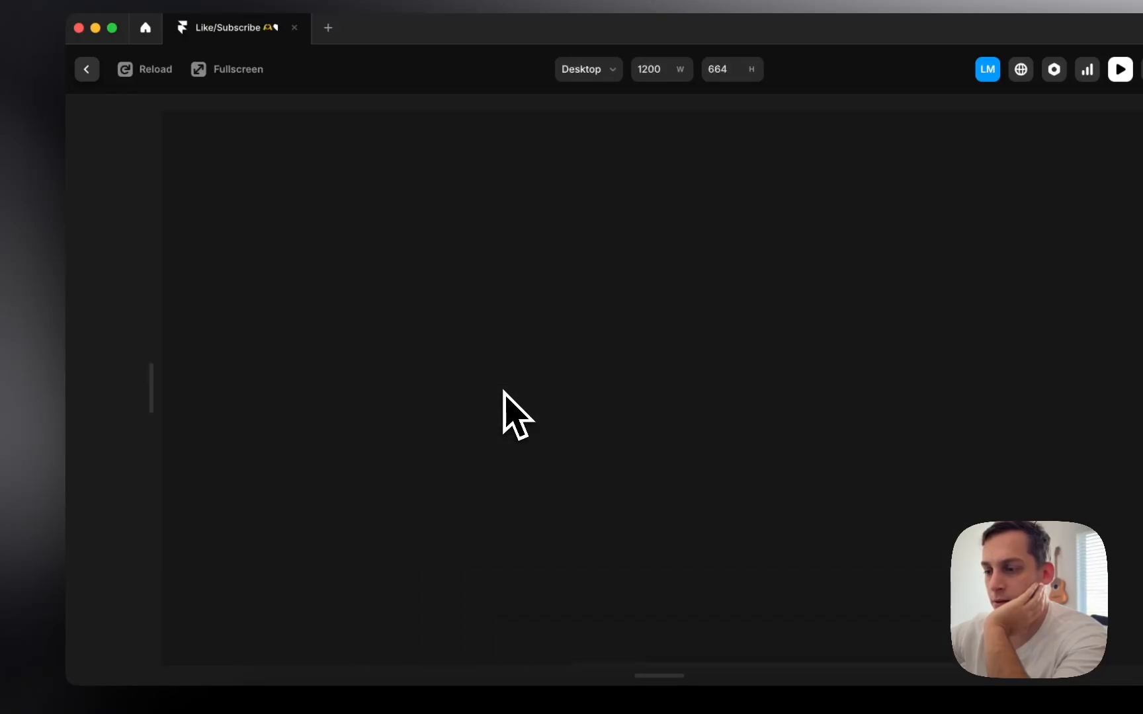
pyautogui.click(86, 68)
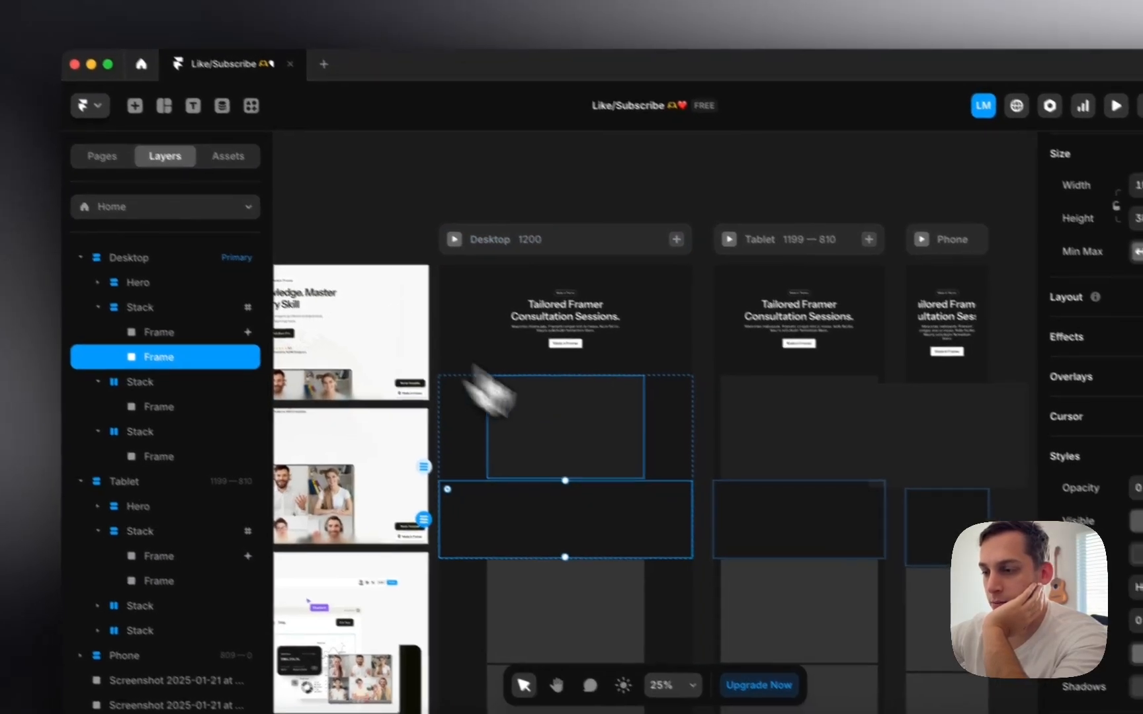
# - Shorten the transparent frame to a height of 163 and preview the scroll effect on the Desktop page
pyautogui.moveTo(565, 557); pyautogui.dragTo(566, 515)
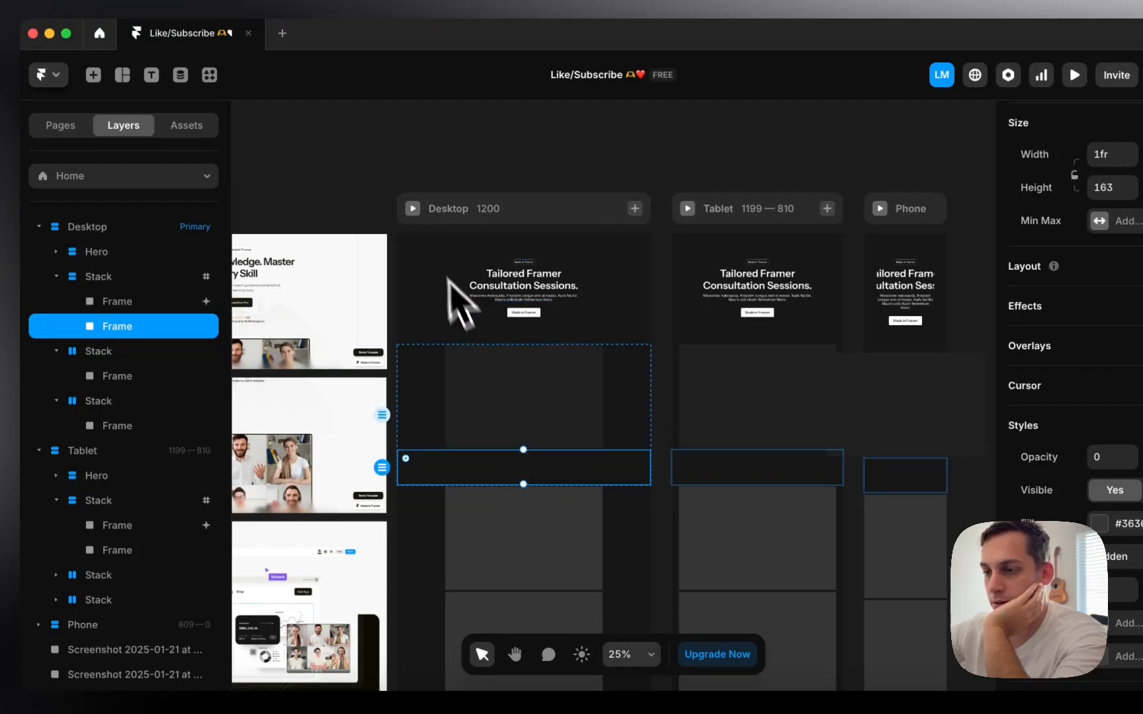
pyautogui.click(412, 209)
pyautogui.scroll(-6, 474, 393)
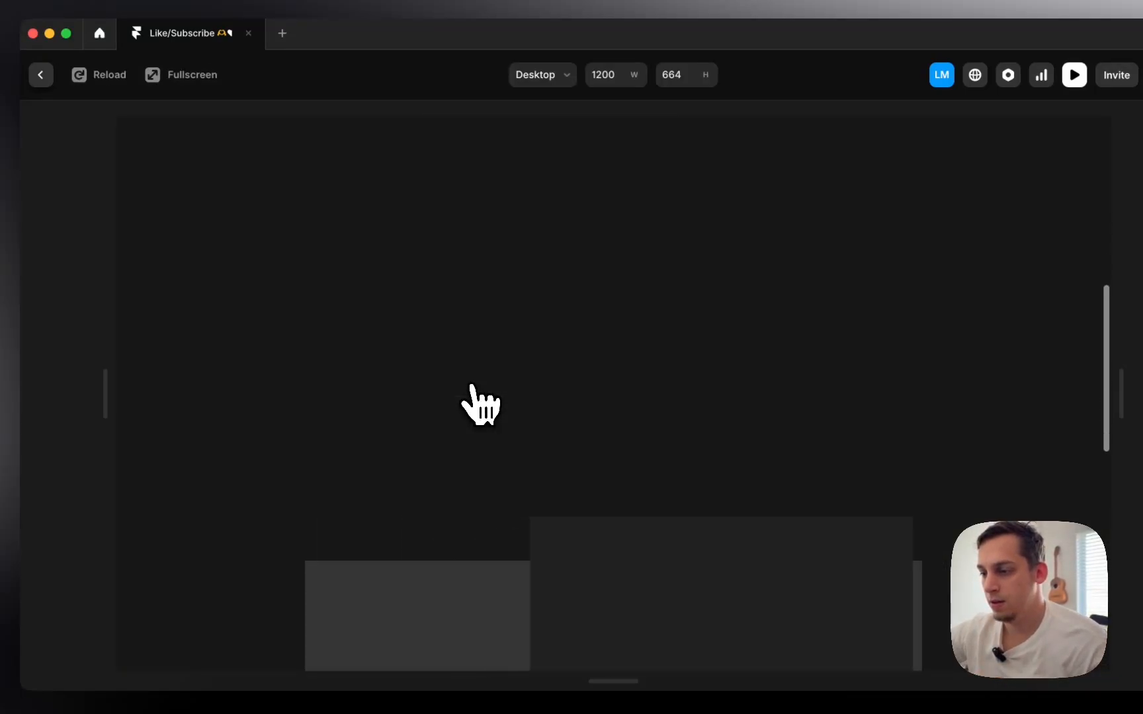
pyautogui.scroll(10, 474, 395)
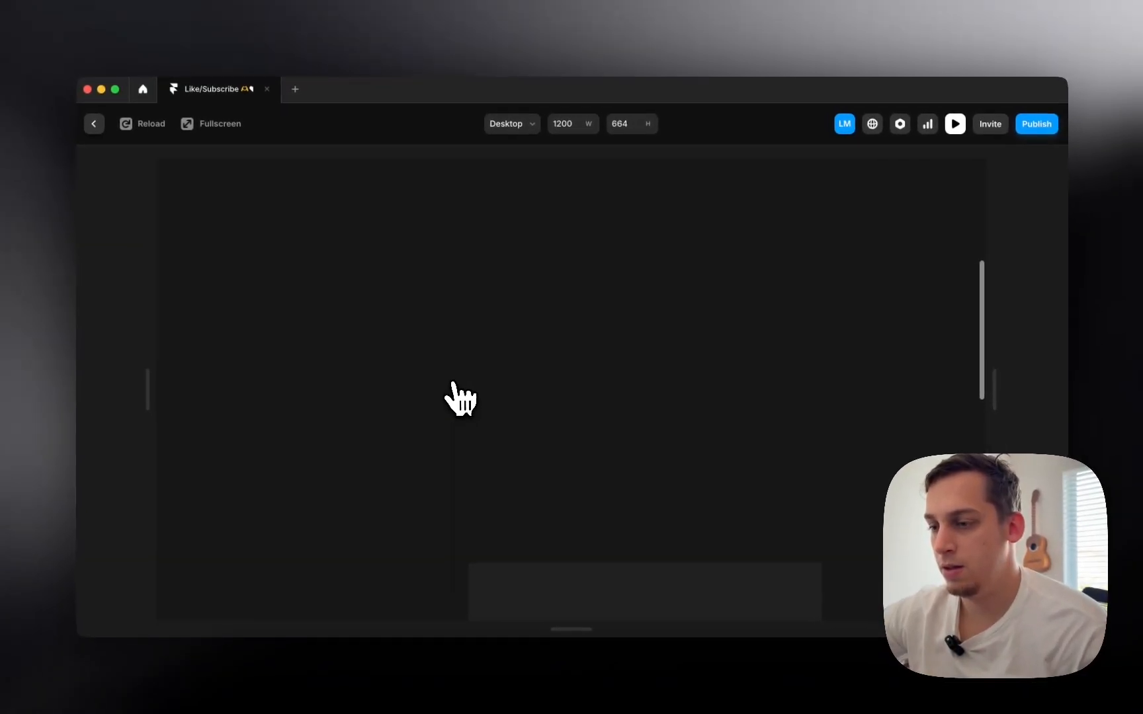
pyautogui.scroll(-3, 463, 393)
# - Return to the canvas and set the sticky frame's Top offset to 250
pyautogui.click(95, 124)
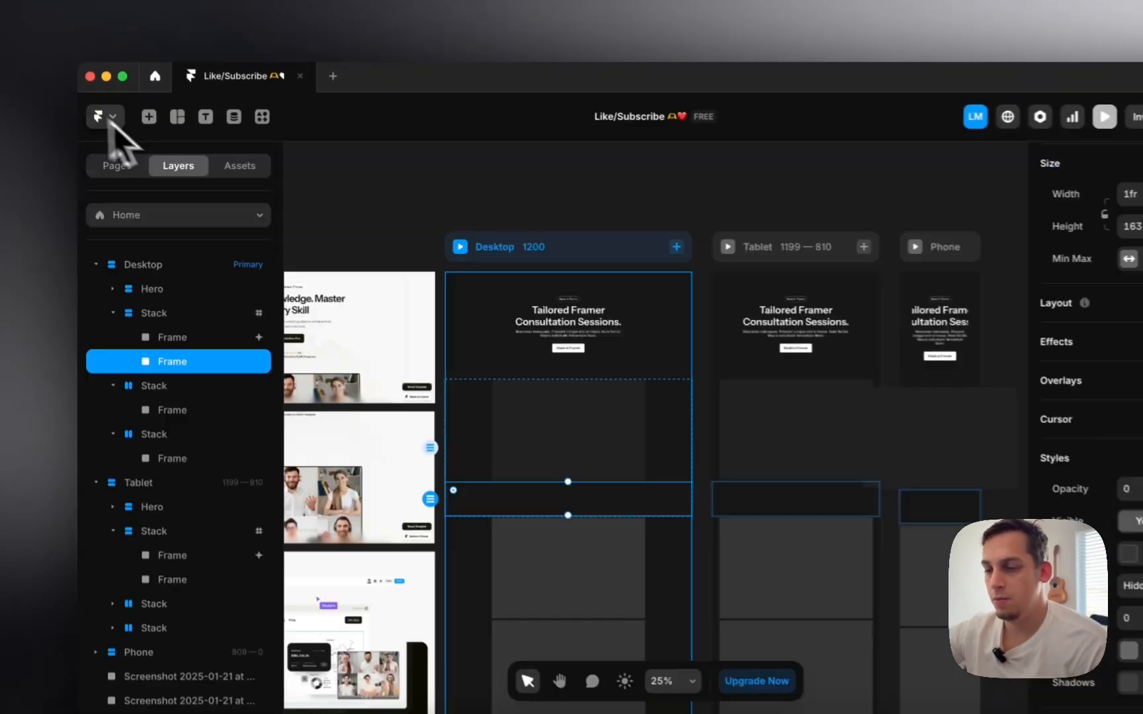
pyautogui.scroll(5, 1052, 258)
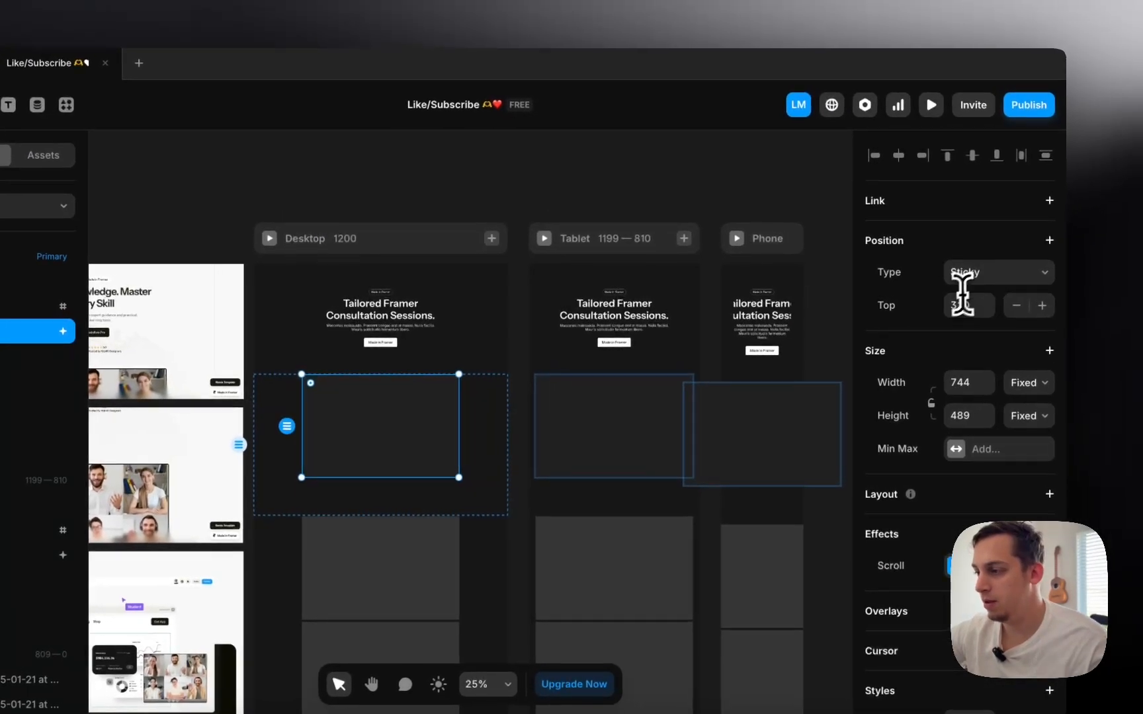
pyautogui.click(1008, 276)
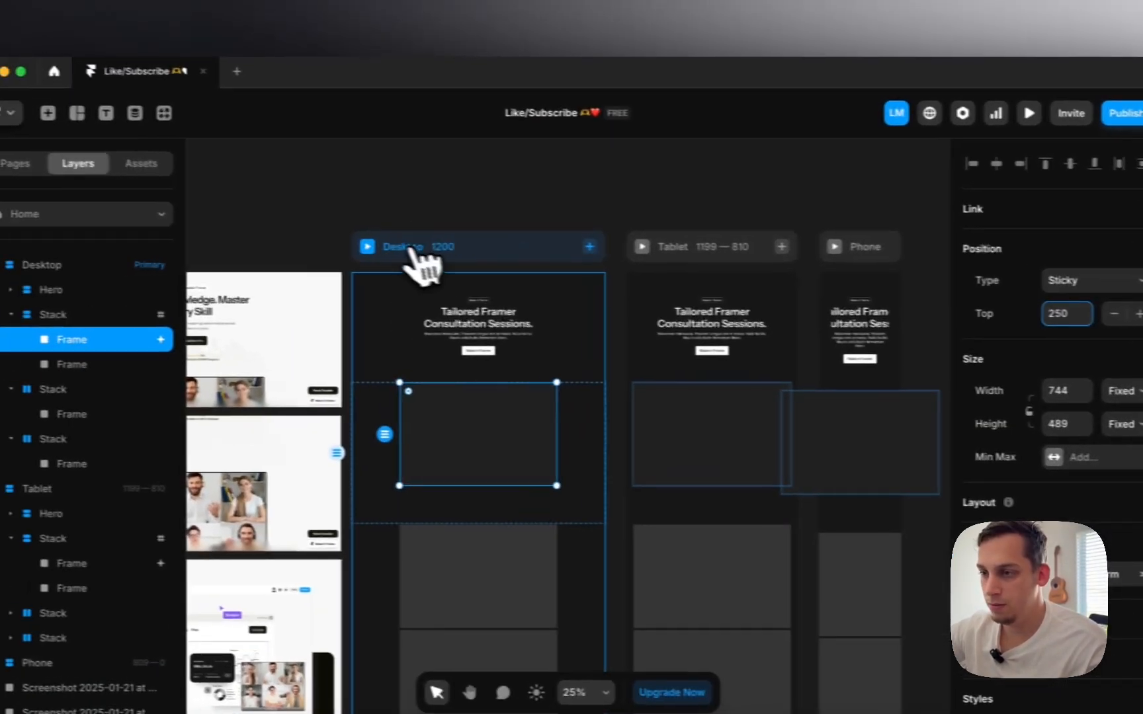
# - Preview the Desktop page and scroll back and forth to check when the sticky frame sticks and shrinks with its new offset
pyautogui.click(269, 239)
pyautogui.scroll(-8, 522, 328)
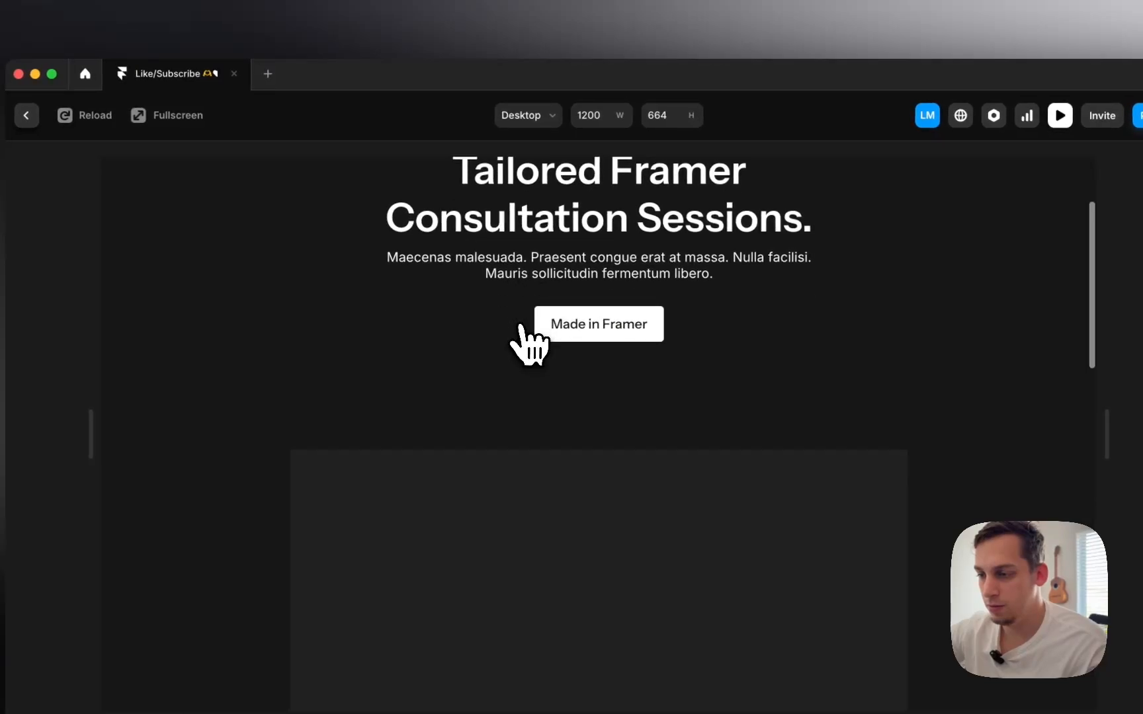
pyautogui.scroll(6, 521, 326)
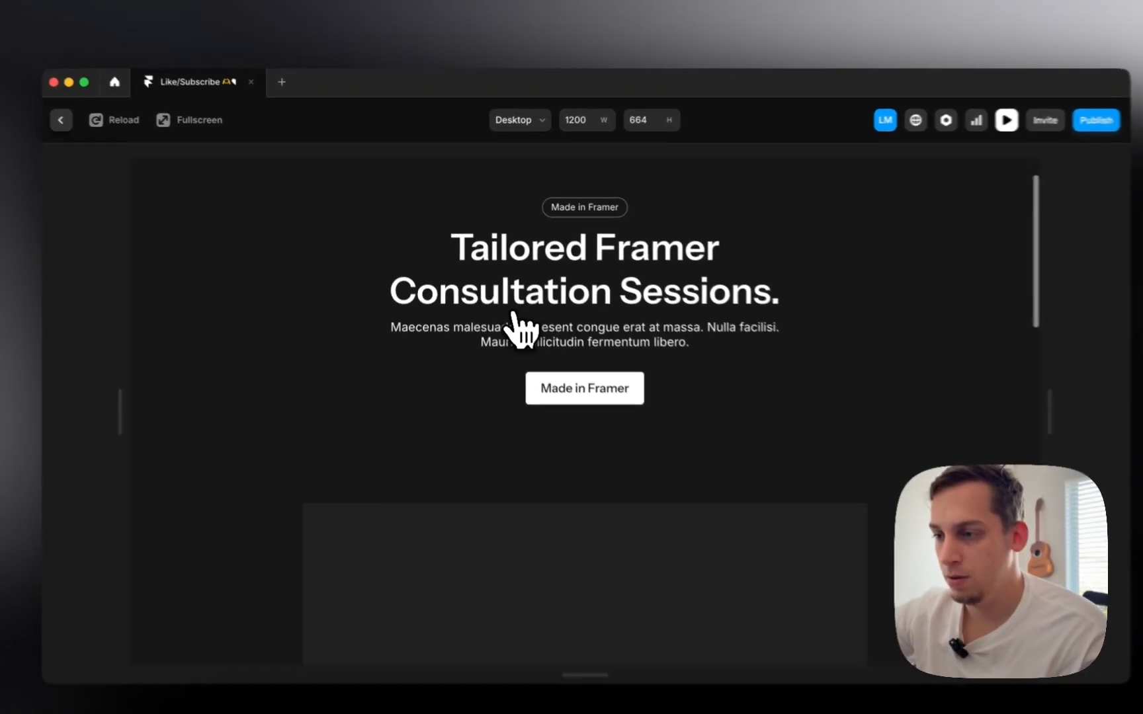
pyautogui.scroll(-2, 516, 311)
pyautogui.scroll(-2, 512, 316)
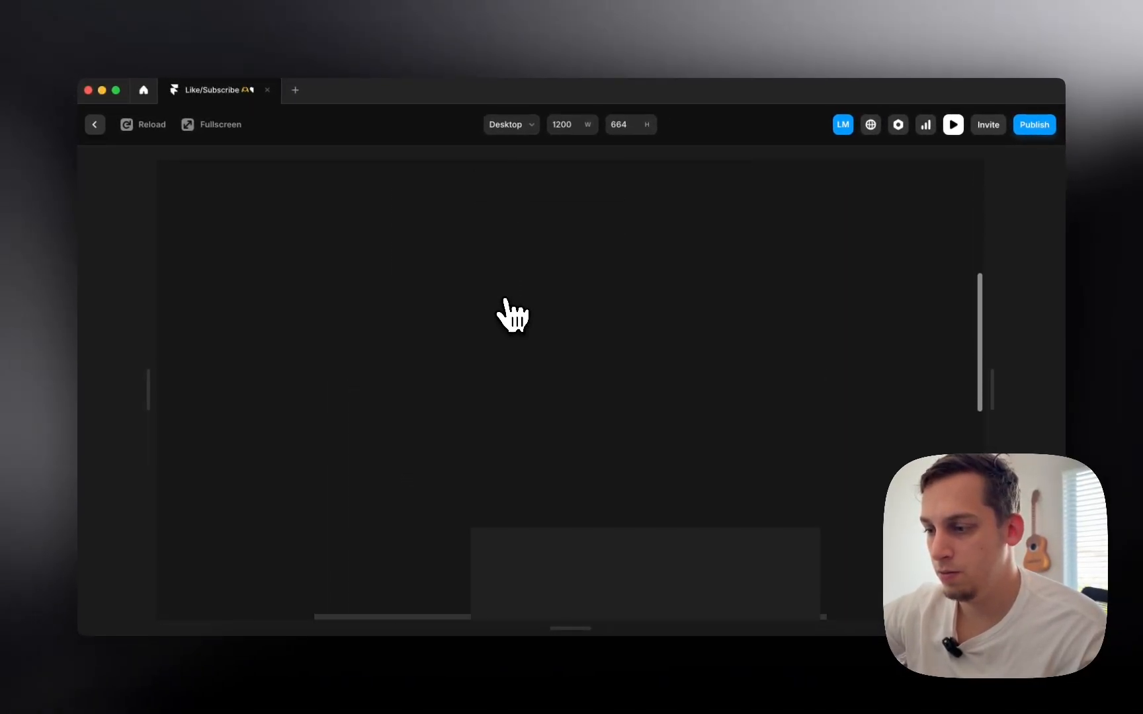
pyautogui.scroll(-3, 513, 316)
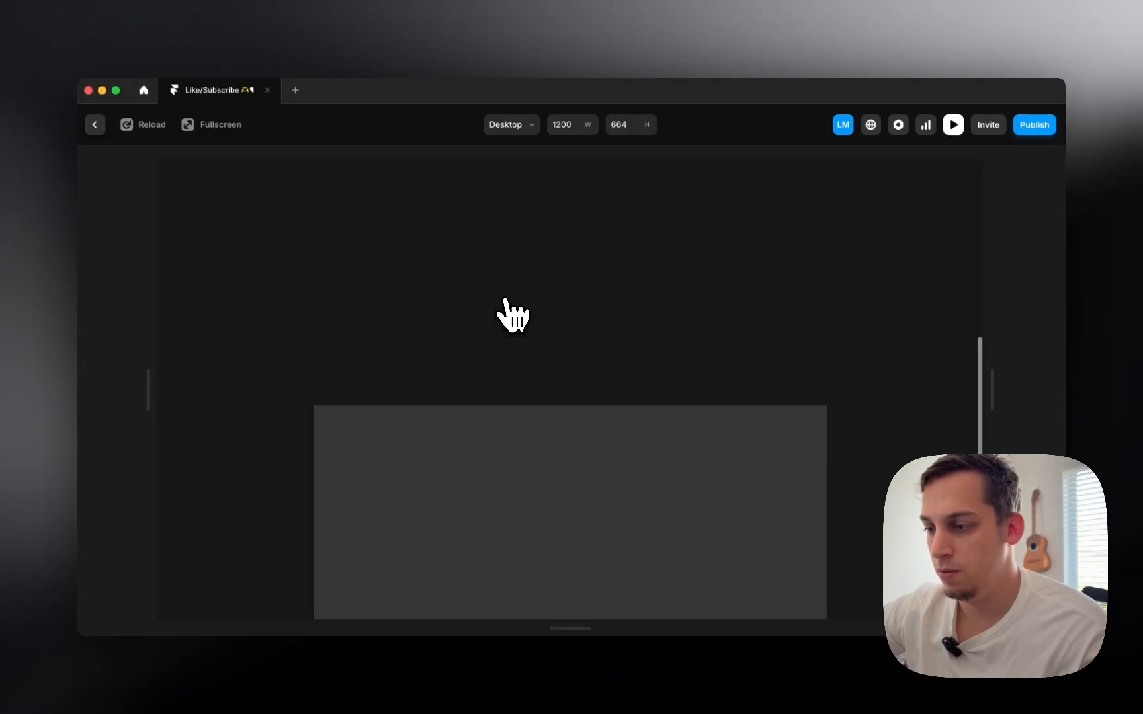
pyautogui.scroll(2, 512, 316)
pyautogui.scroll(-1, 513, 316)
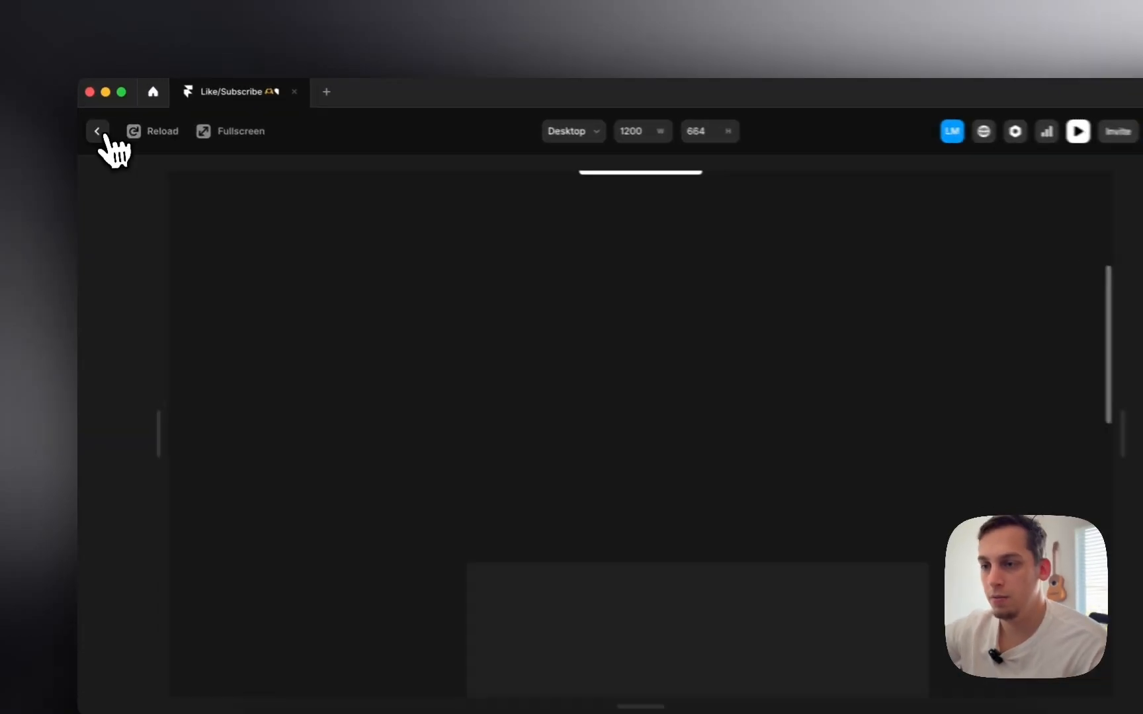
pyautogui.click(95, 124)
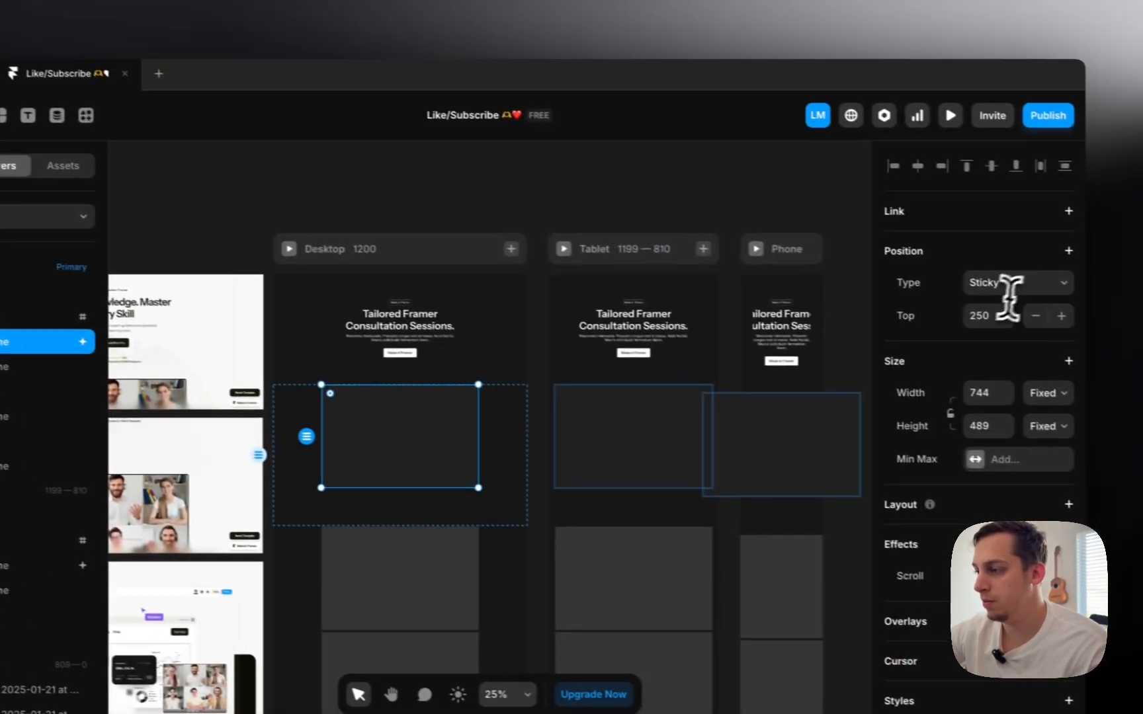
# - Set the sticky frame's Top offset to 120
pyautogui.click(986, 314)
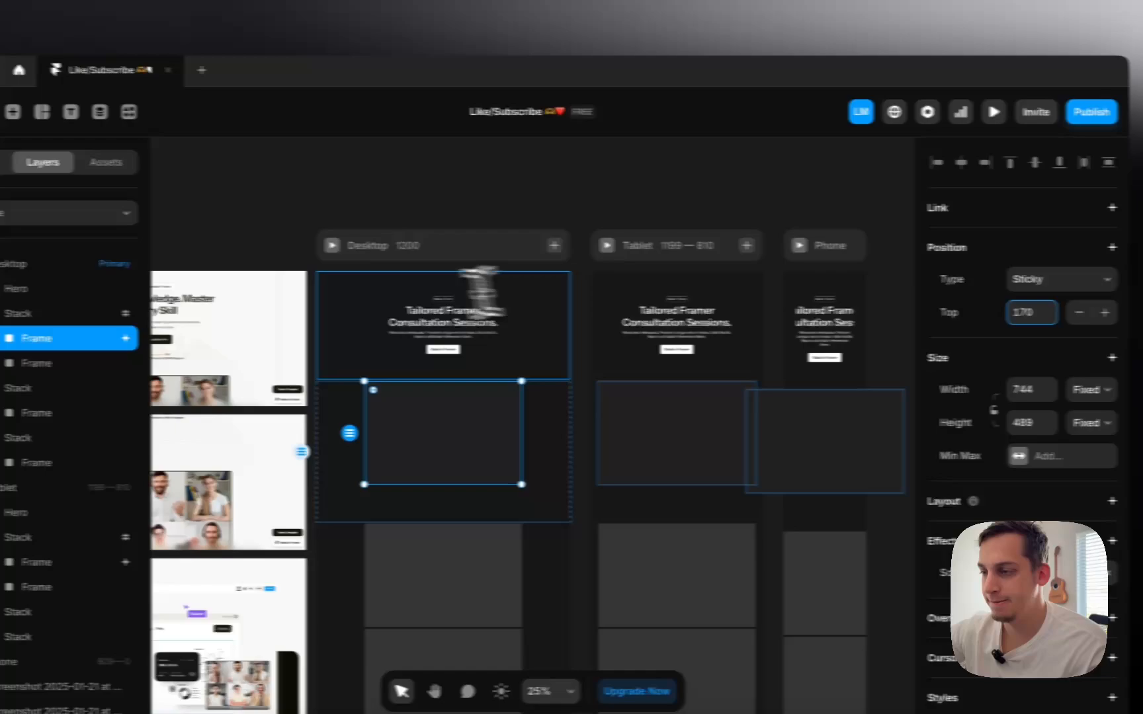
pyautogui.hotkey('shift', 'Down')
pyautogui.hotkey('shift', 'Down')
pyautogui.hotkey('shift', 'Down')
pyautogui.hotkey('shift', 'Down')
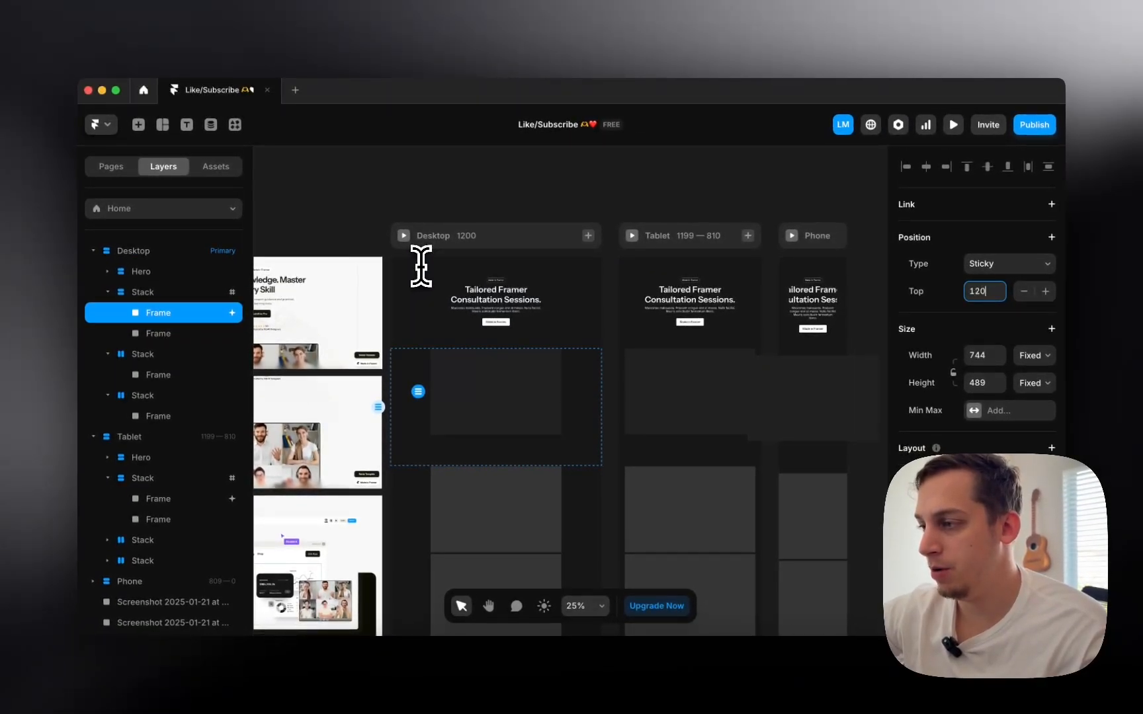
# - Preview the Desktop page, scroll back and forth to check the sticky frame's movement over the following section, and return to the canvas
pyautogui.click(404, 235)
pyautogui.scroll(-3, 439, 311)
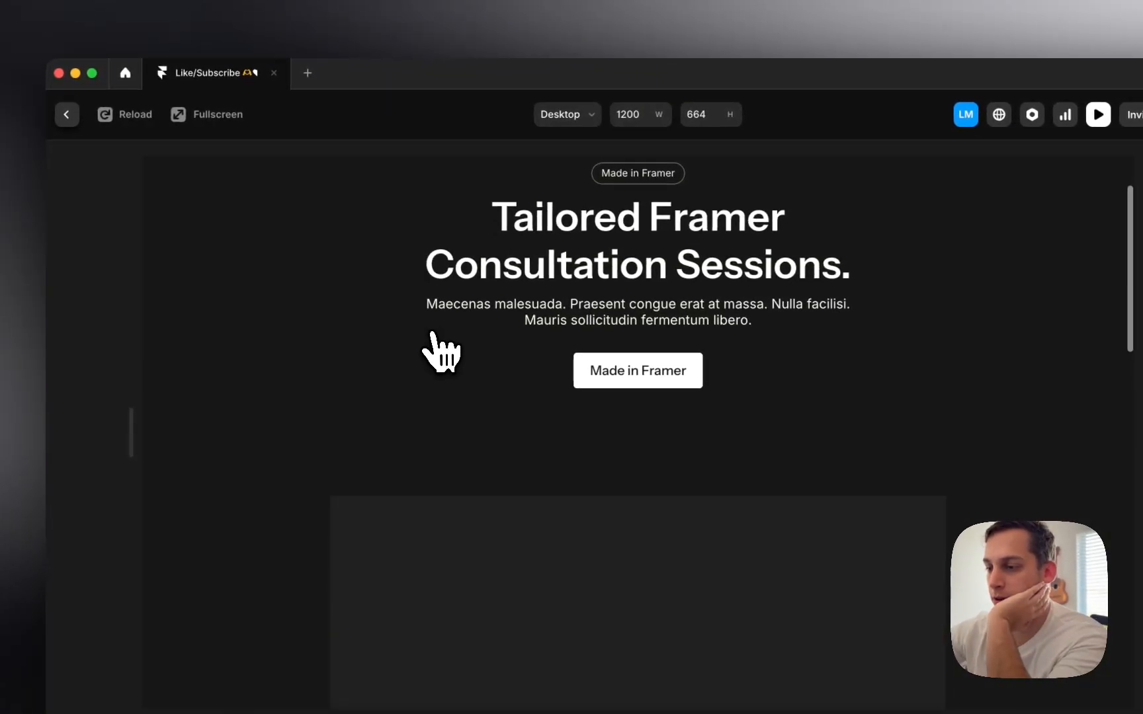
pyautogui.scroll(-3, 432, 336)
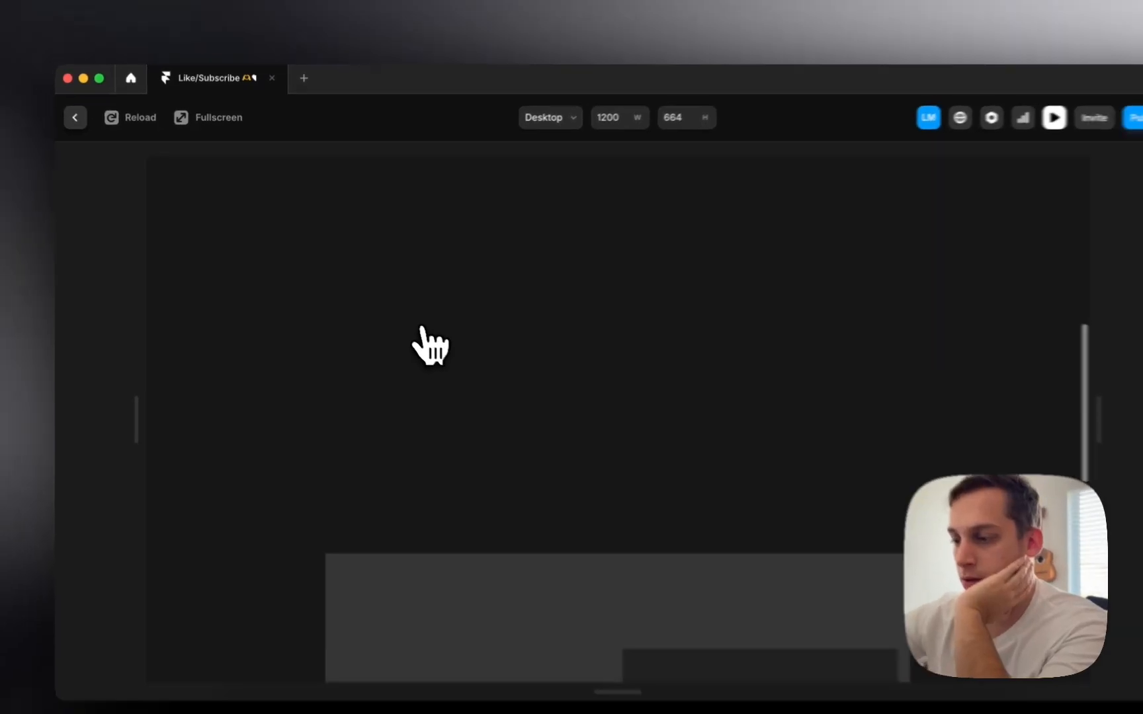
pyautogui.scroll(4, 432, 336)
pyautogui.scroll(2, 410, 326)
pyautogui.scroll(-5, 409, 325)
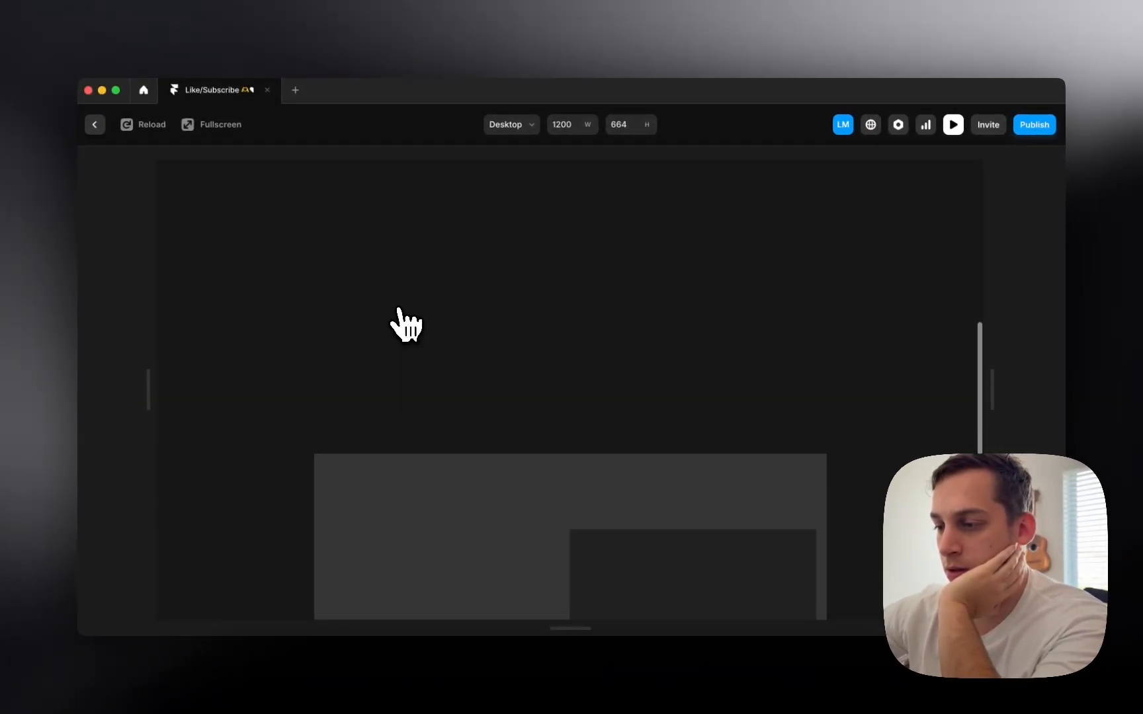
pyautogui.scroll(-2, 405, 324)
pyautogui.scroll(3, 405, 324)
pyautogui.scroll(-3, 406, 324)
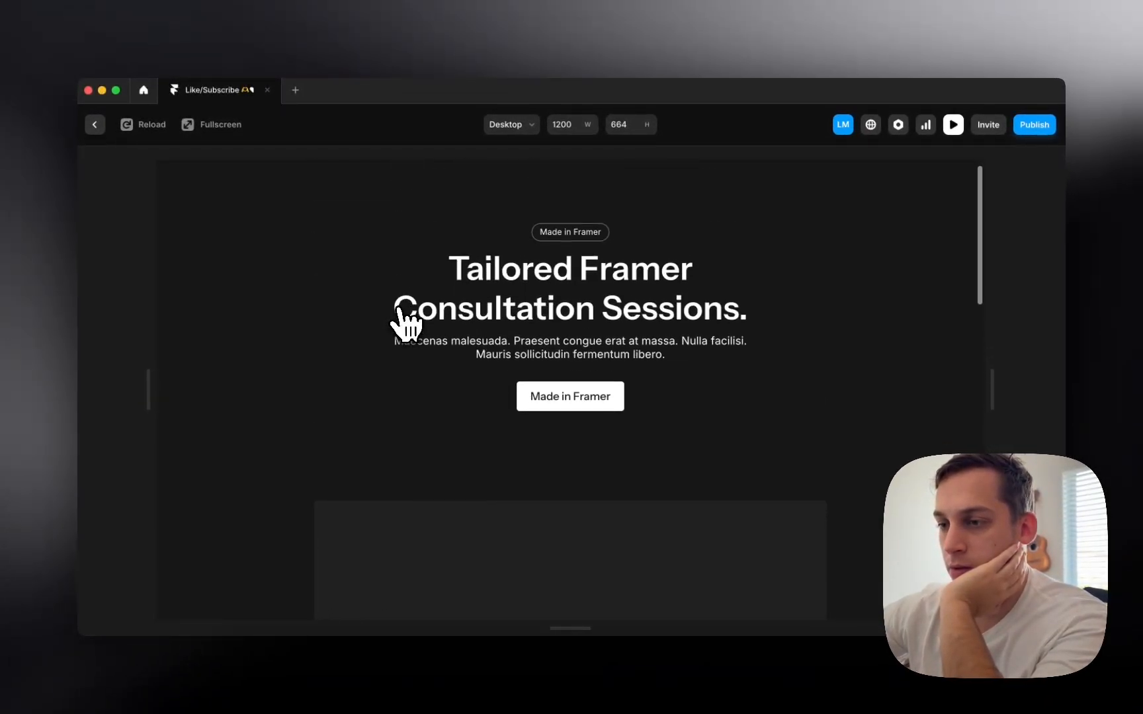
pyautogui.scroll(-5, 399, 311)
pyautogui.click(95, 124)
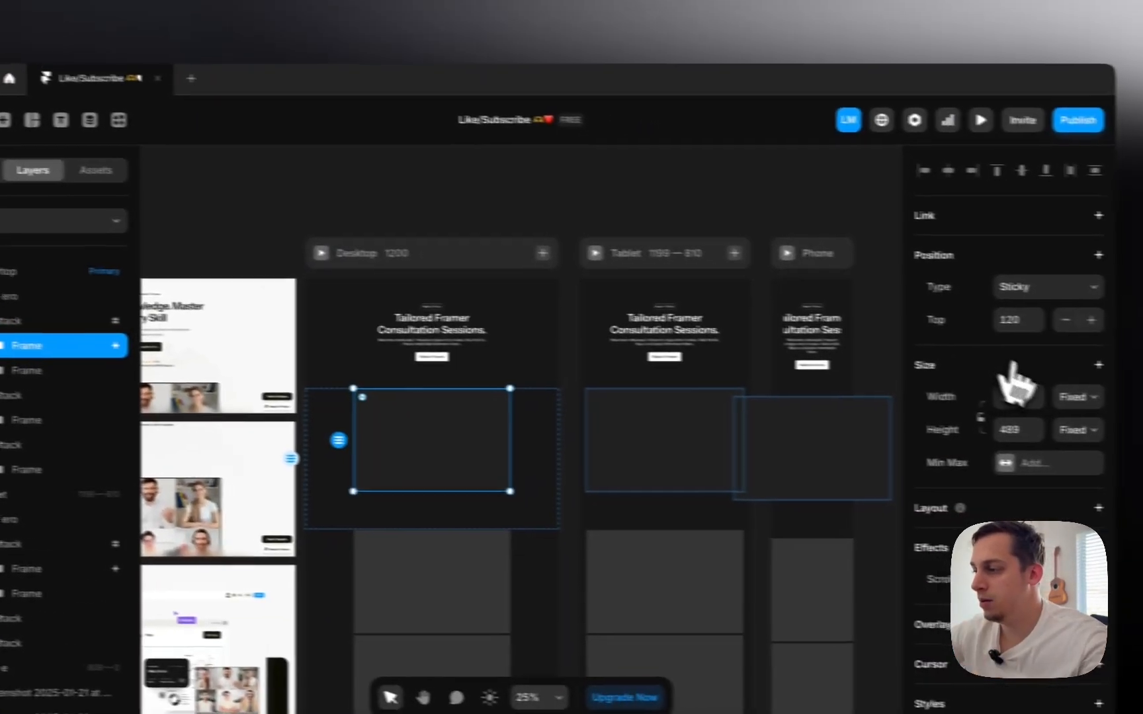
# - Set the sticky frame's top offset to 20 and check its scroll behaviour in the desktop preview
pyautogui.click(1003, 290)
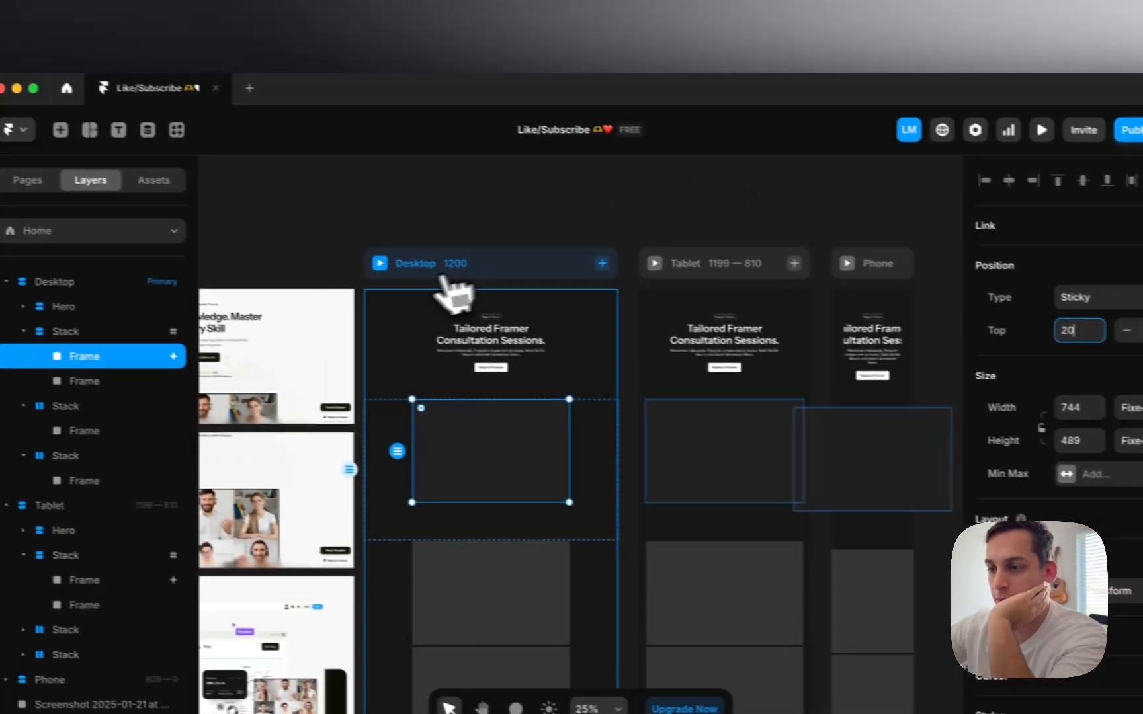
pyautogui.click(268, 249)
pyautogui.scroll(-5, 280, 299)
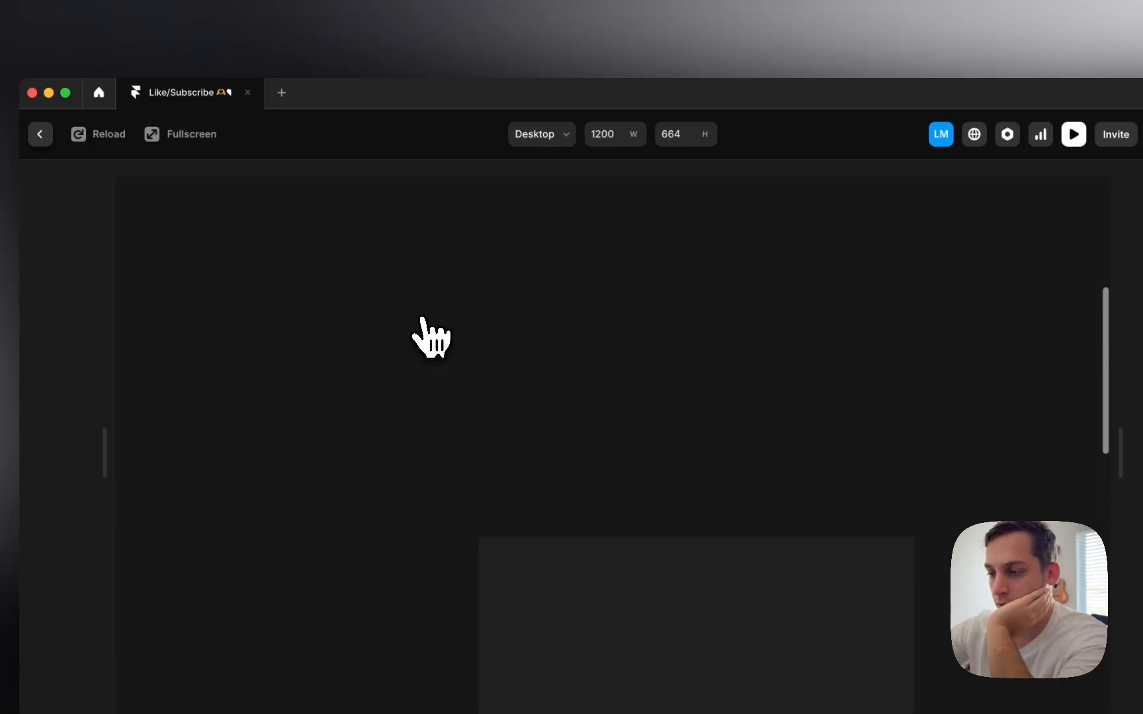
pyautogui.click(39, 134)
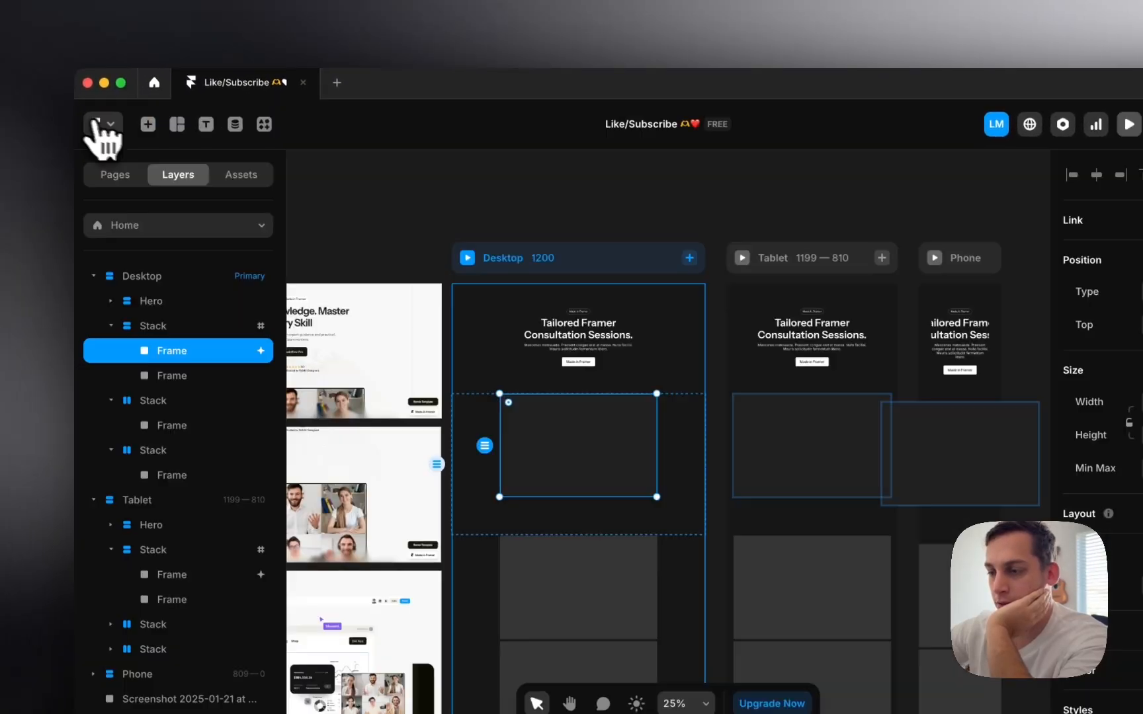
# - Set the bottom padding of the desktop Hero section to 60
pyautogui.click(475, 419)
pyautogui.click(501, 363)
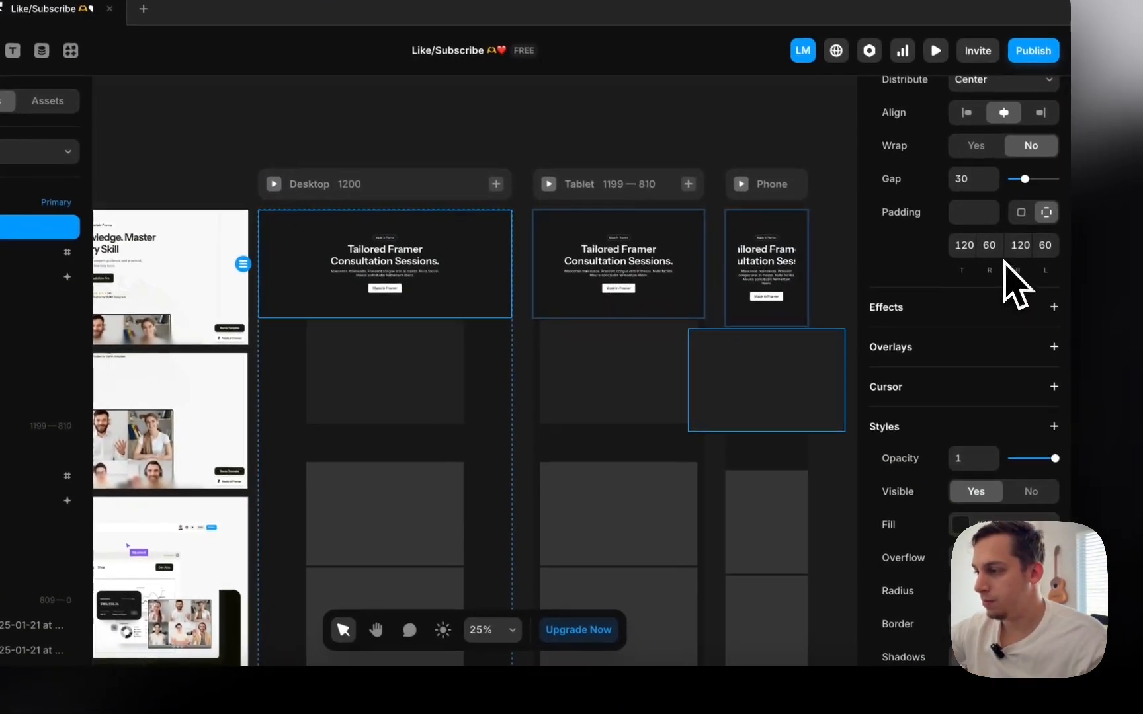
pyautogui.click(1007, 244)
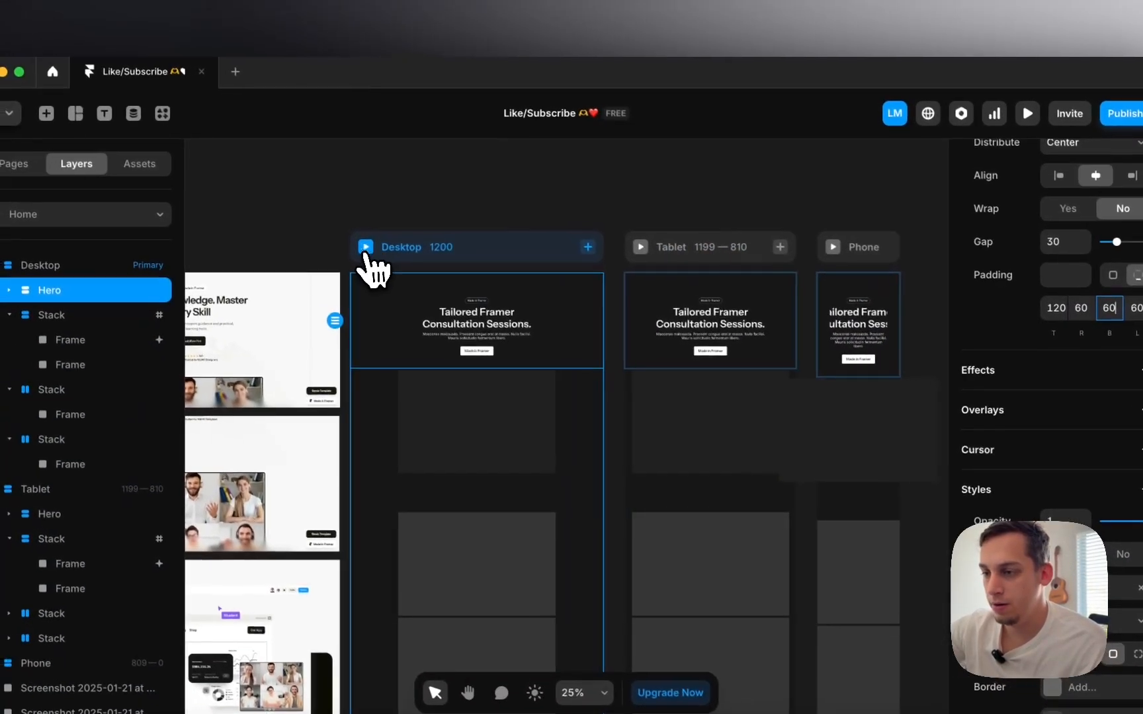
# - Preview the desktop page and examine how the sticky frame scrolls and shrinks over the grey frames
pyautogui.click(268, 182)
pyautogui.scroll(-3, 314, 288)
pyautogui.scroll(-8, 406, 336)
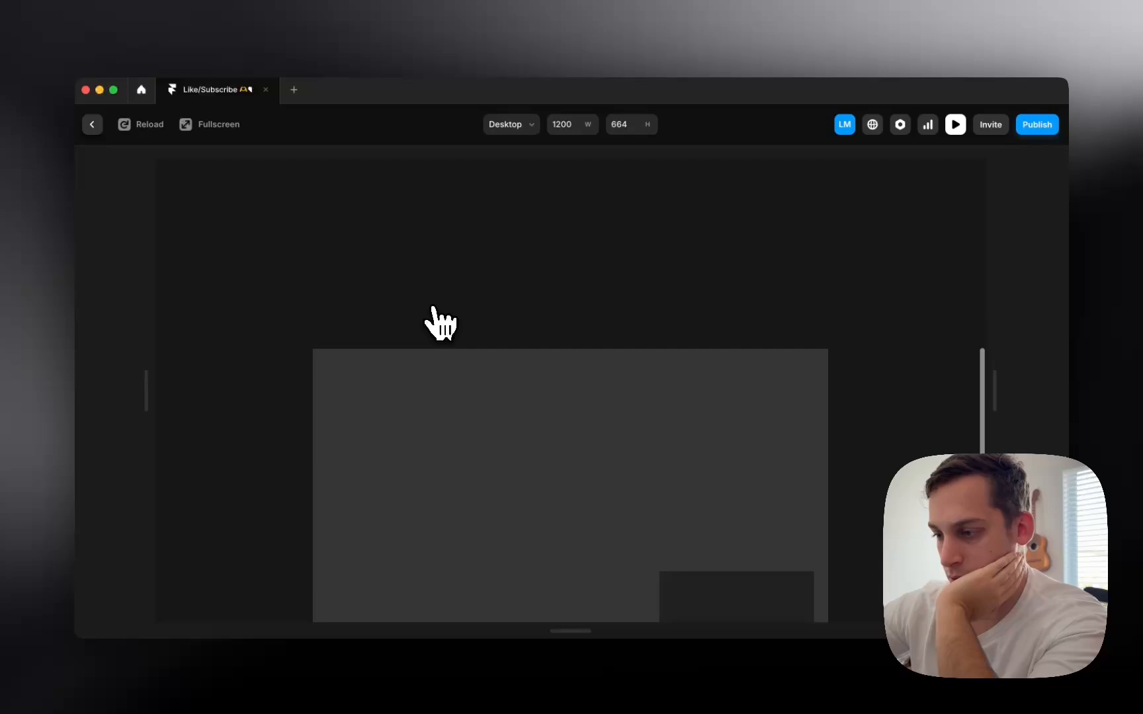
pyautogui.scroll(-3, 440, 323)
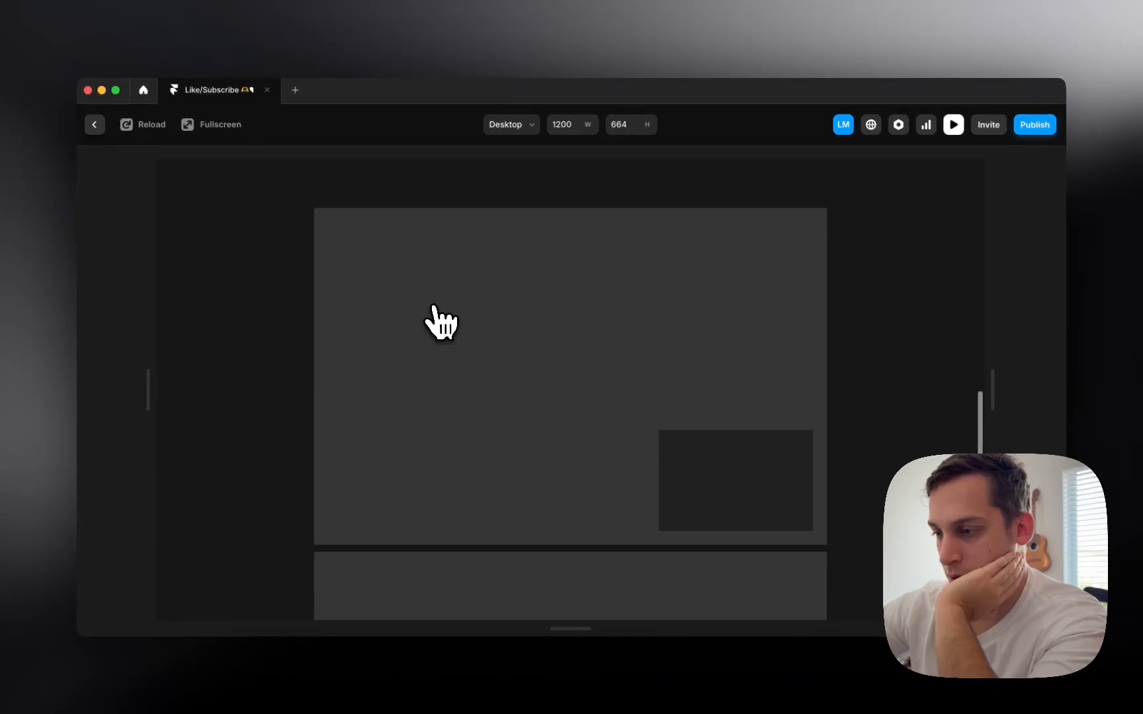
pyautogui.scroll(5, 440, 322)
pyautogui.scroll(5, 440, 322)
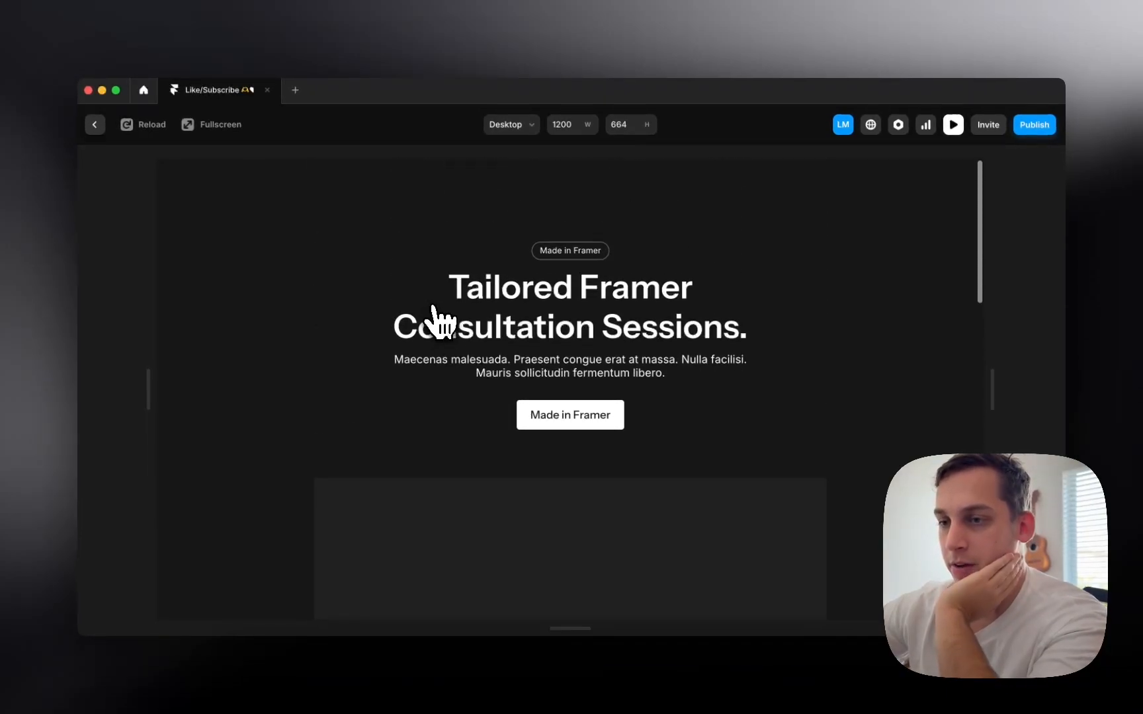
pyautogui.click(95, 124)
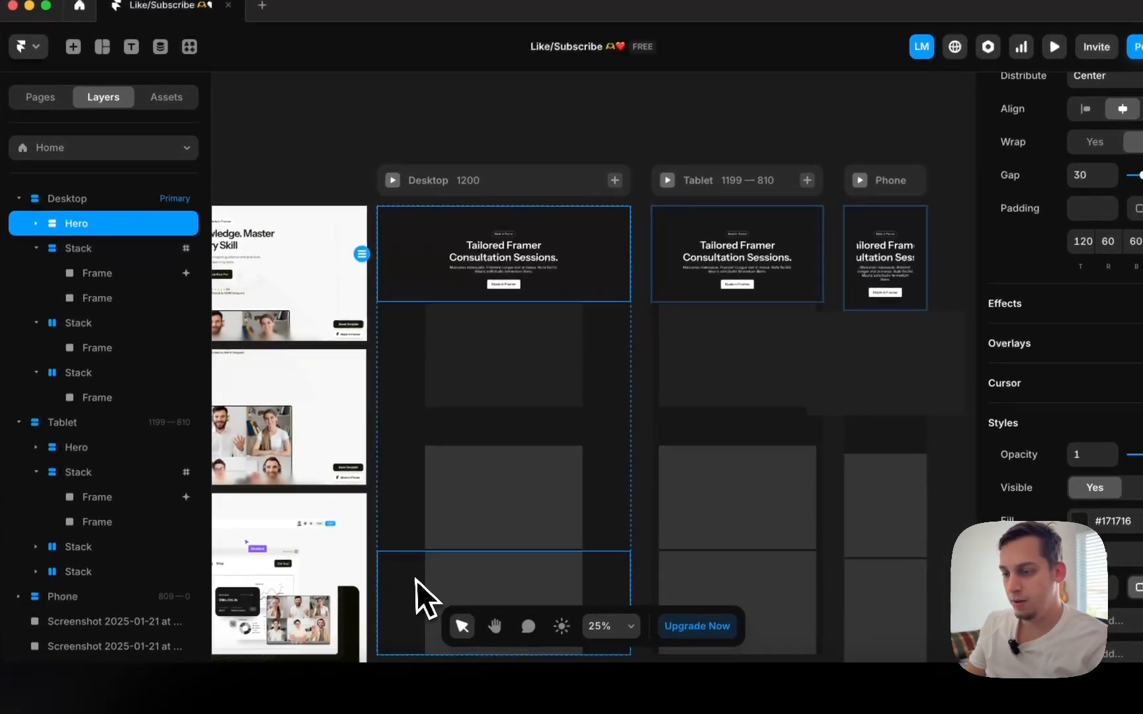
# - Delete the lowest stack on the desktop page and add bottom padding to the remaining lower stack
pyautogui.click(490, 643)
pyautogui.press('Delete')
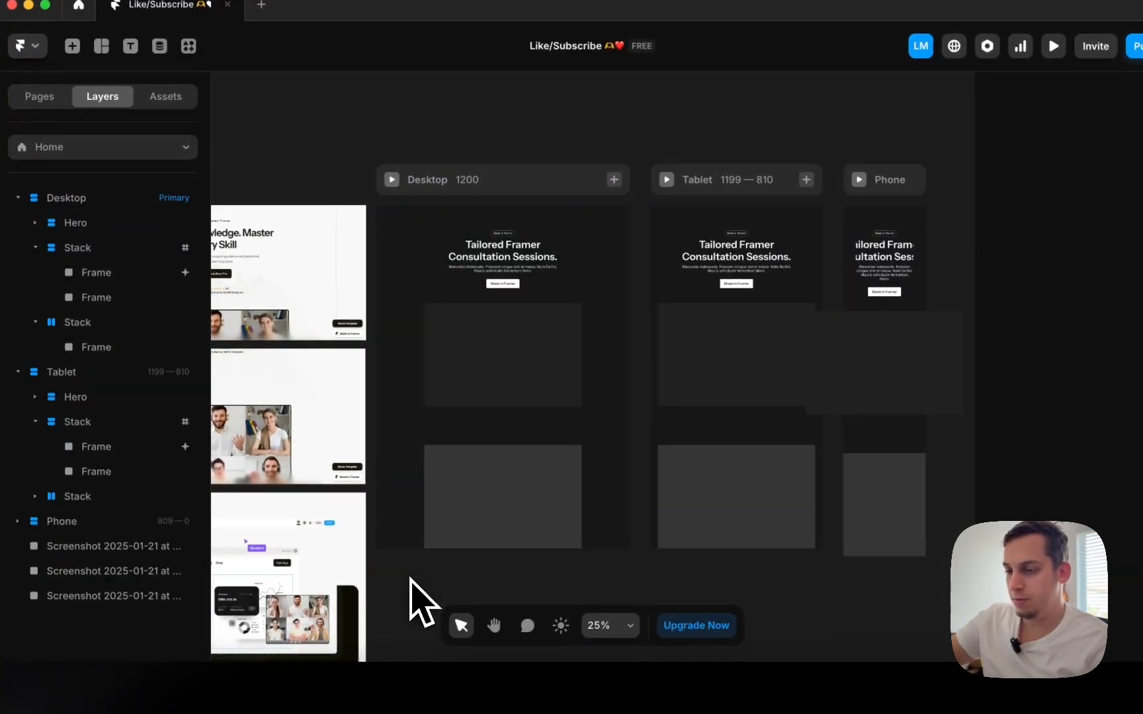
pyautogui.click(410, 544)
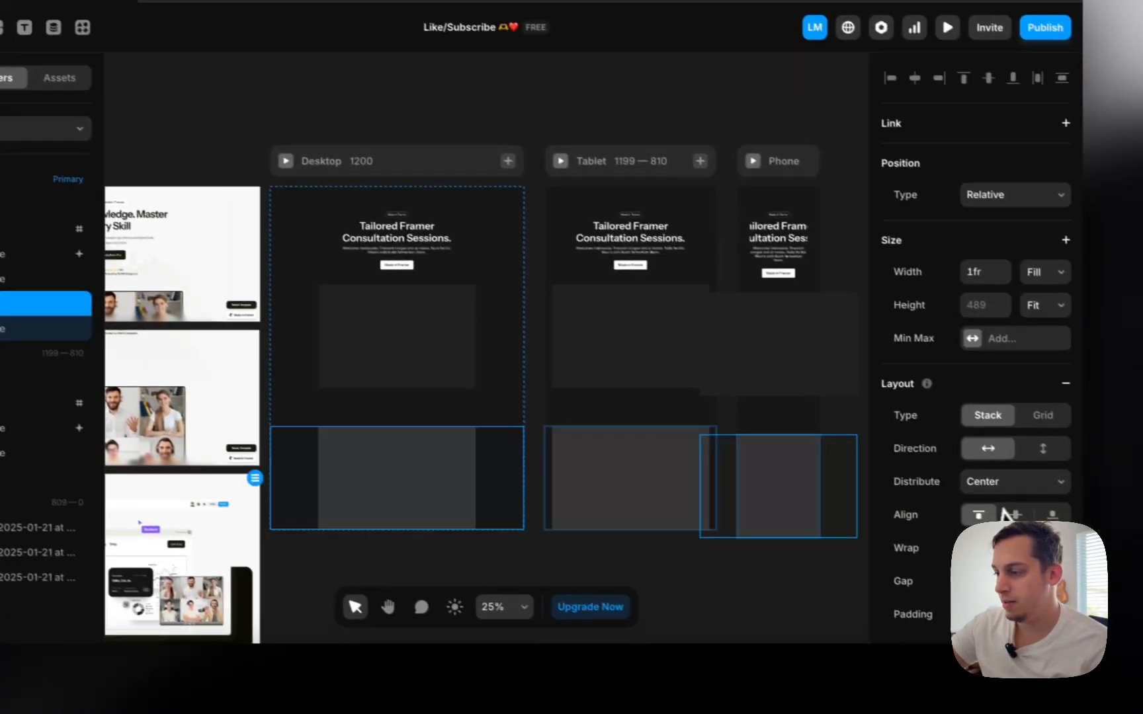
pyautogui.scroll(-3, 1005, 514)
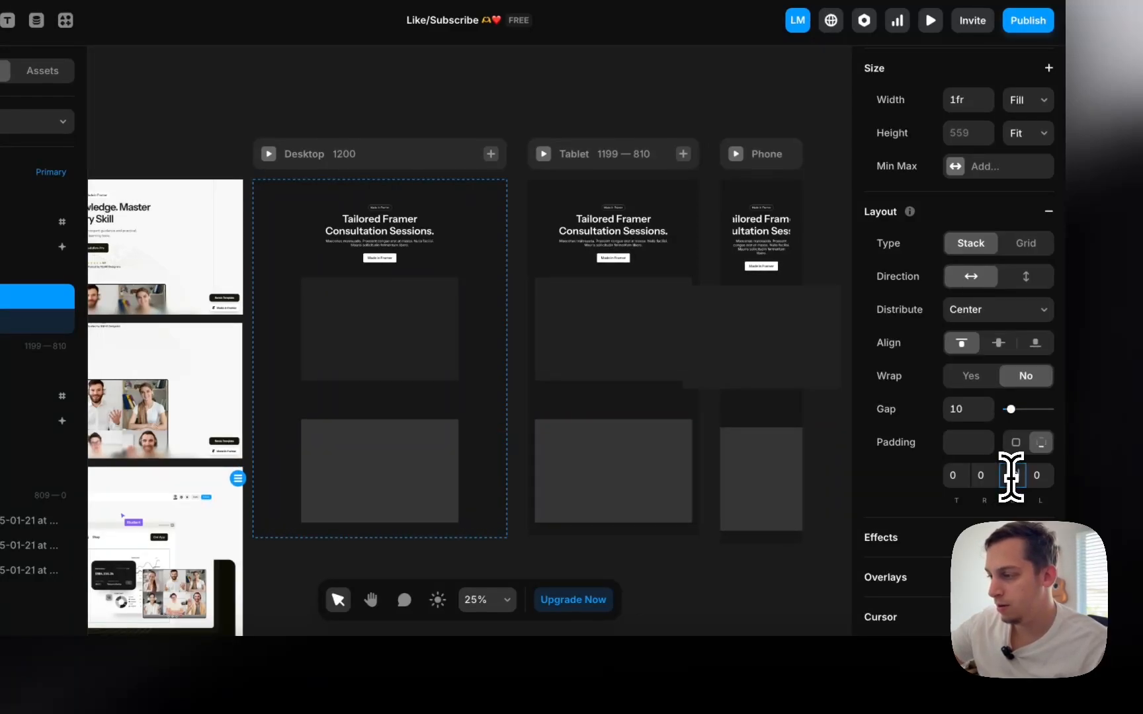
# - Inspect the lower grey frame on the desktop, tablet and phone breakpoints and preview the scroll effect on the phone layout
pyautogui.click(440, 509)
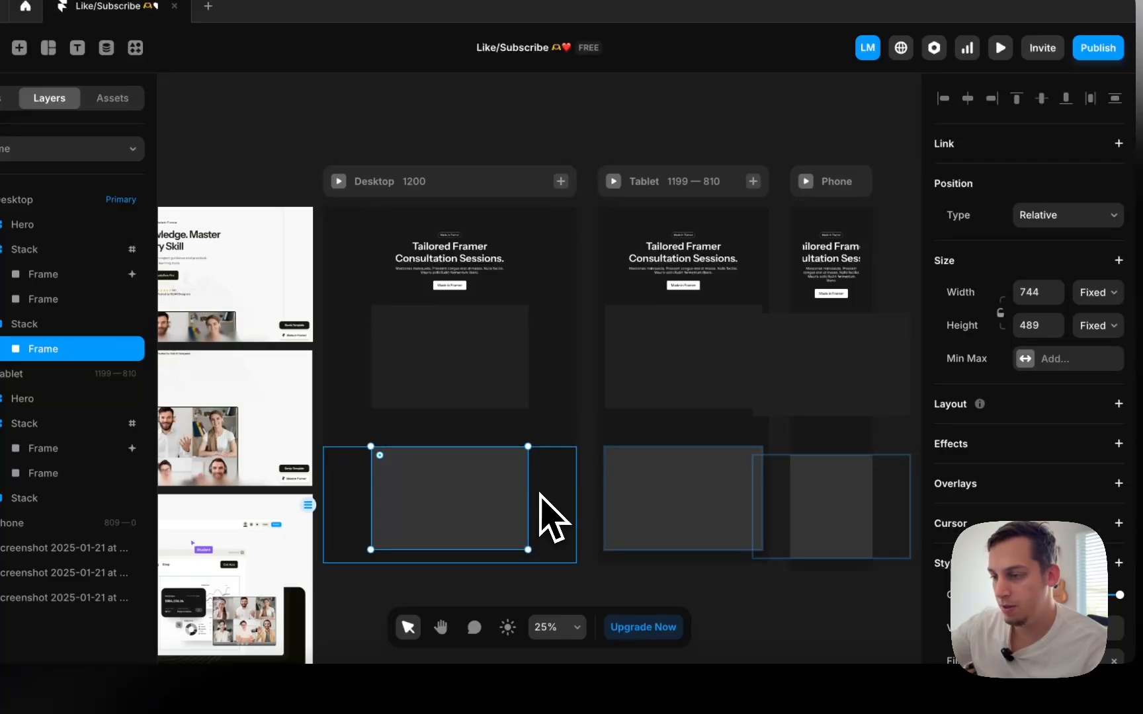
pyautogui.click(668, 519)
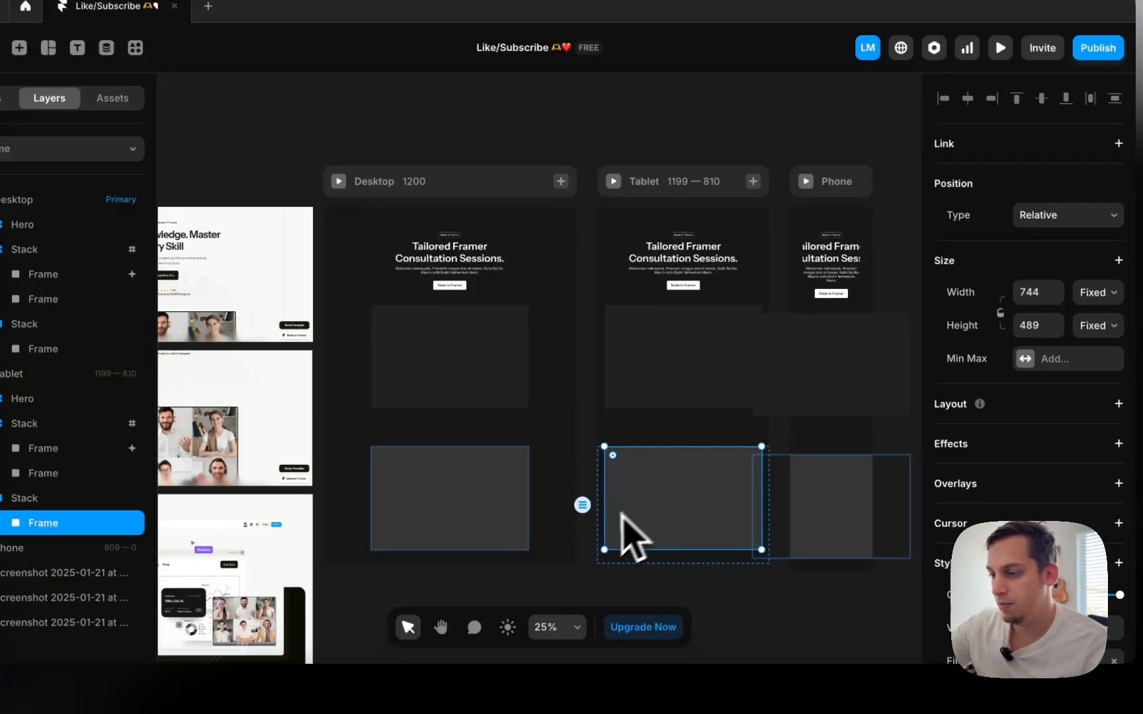
pyautogui.click(767, 491)
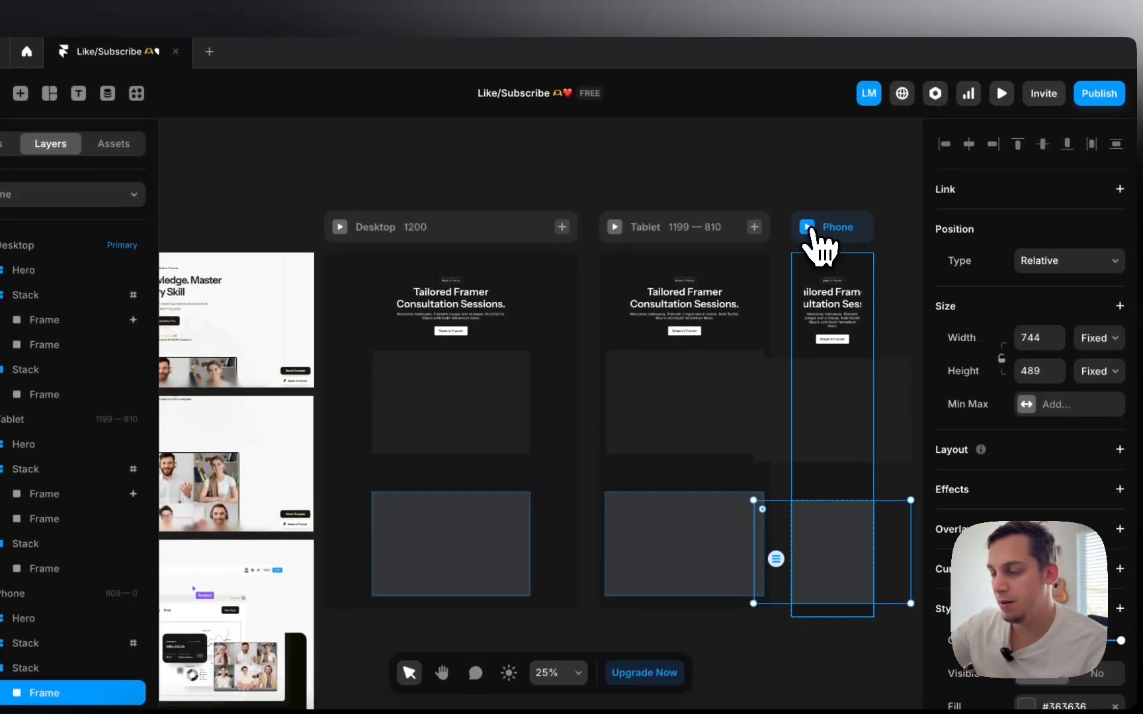
pyautogui.click(807, 182)
pyautogui.scroll(-5, 644, 366)
pyautogui.scroll(-3, 652, 433)
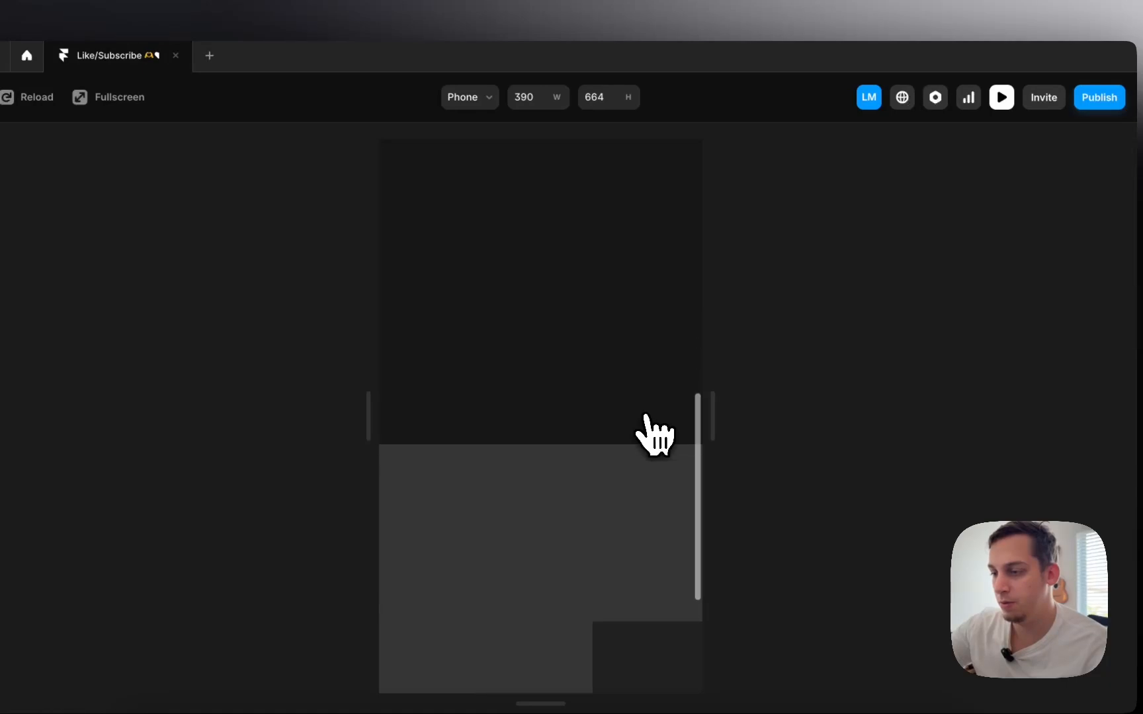
pyautogui.scroll(5, 653, 433)
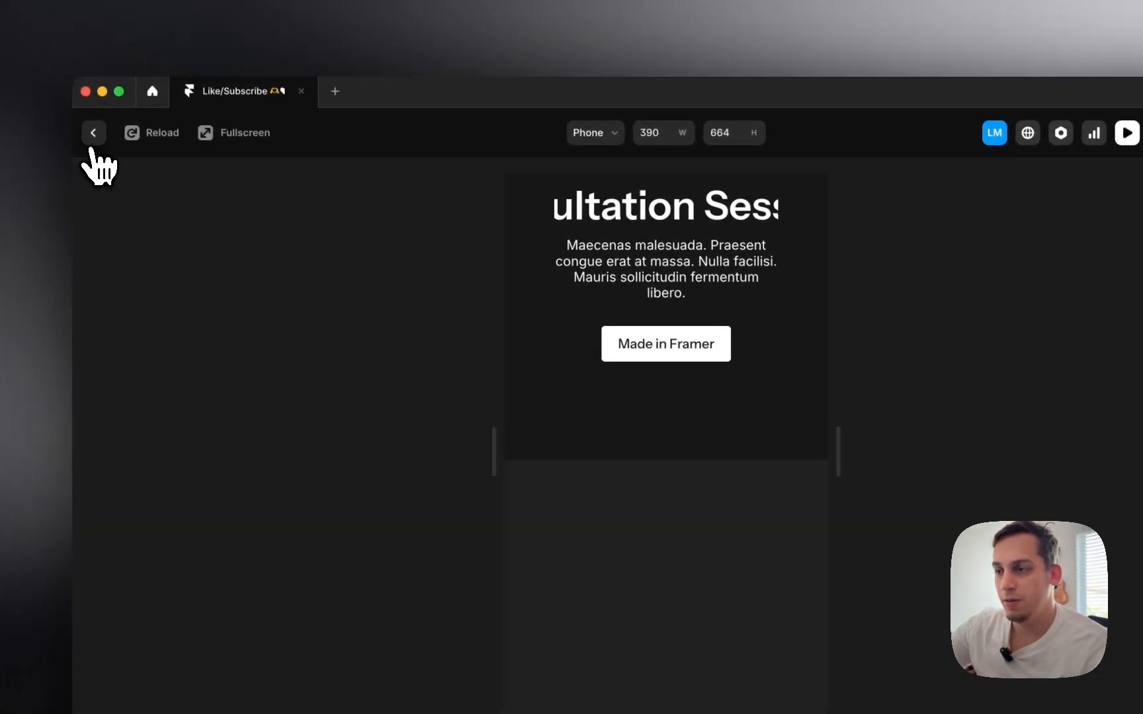
pyautogui.click(49, 121)
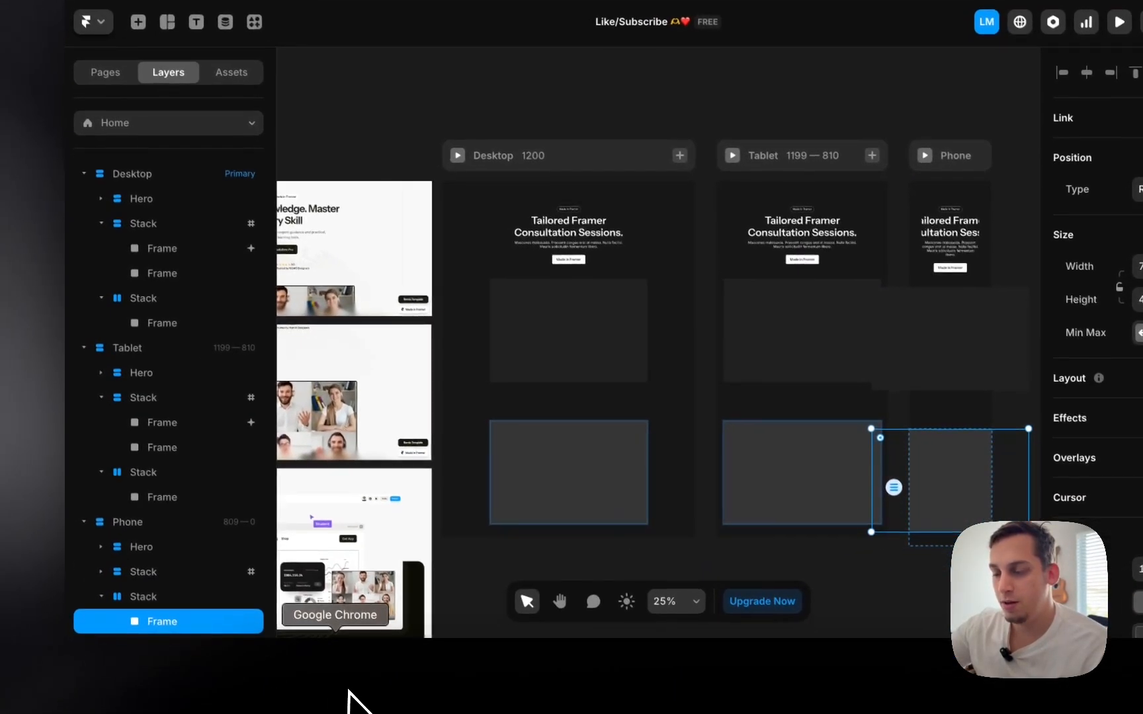
# - Switch to Chrome and examine the StudyFlow hero's scroll animation emulated on an iPhone SE, closing the developer tools when done
pyautogui.click(331, 705)
pyautogui.click(825, 148)
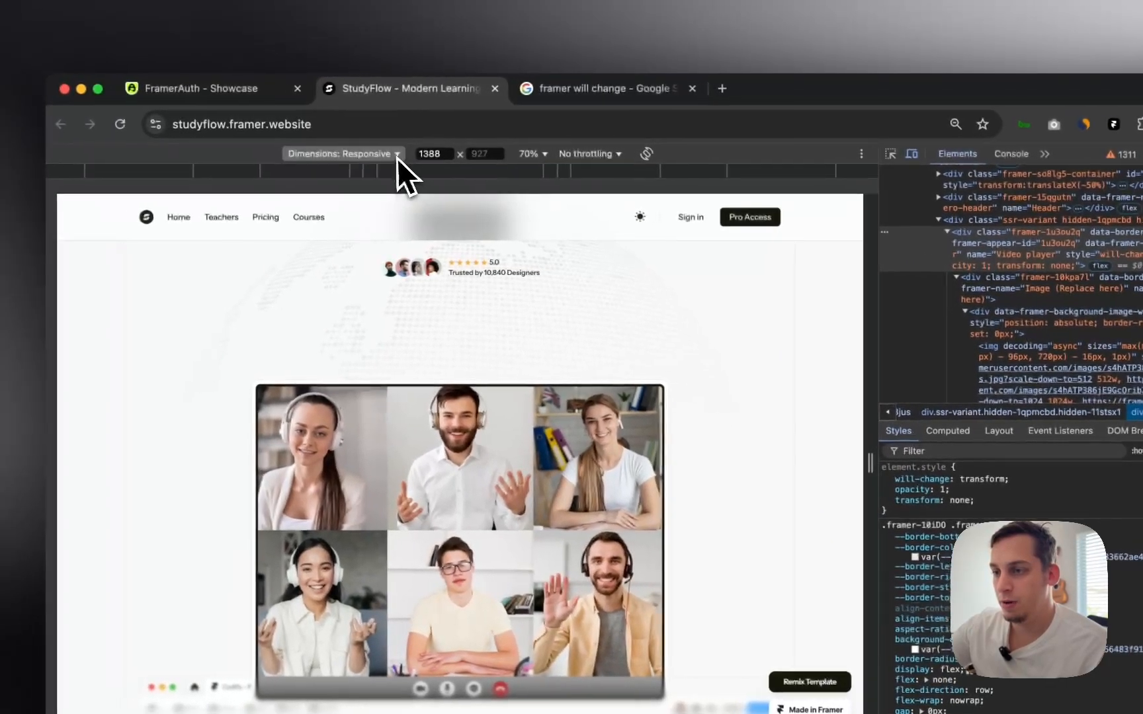
pyautogui.click(308, 148)
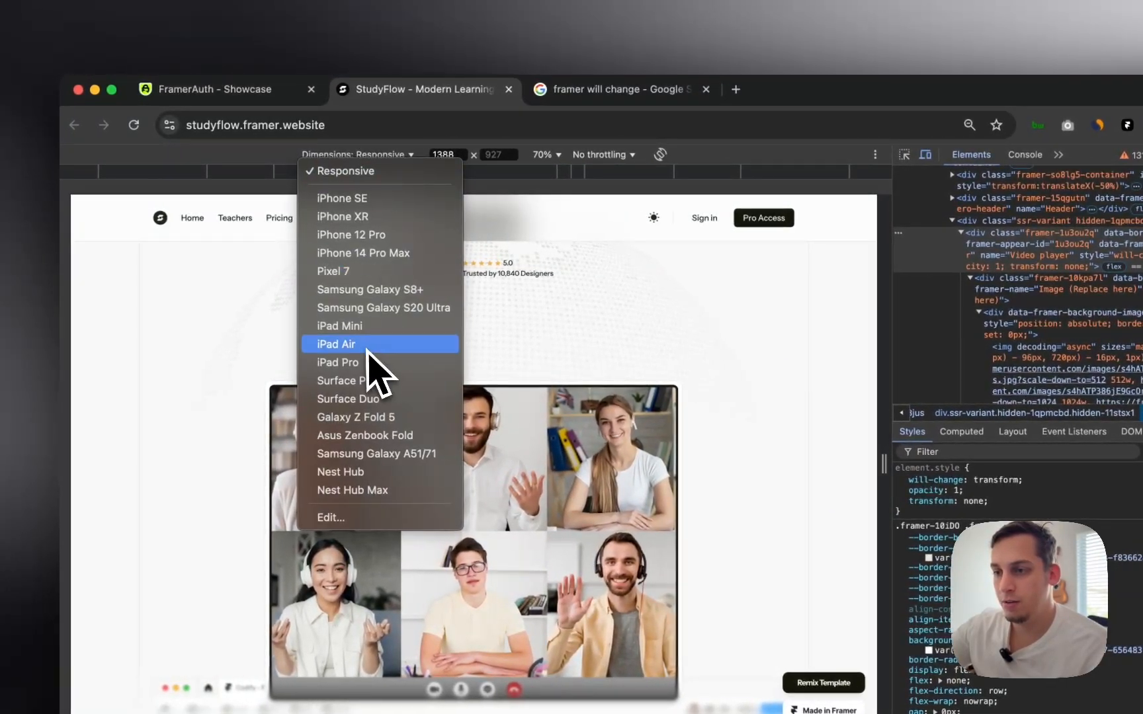
pyautogui.click(373, 202)
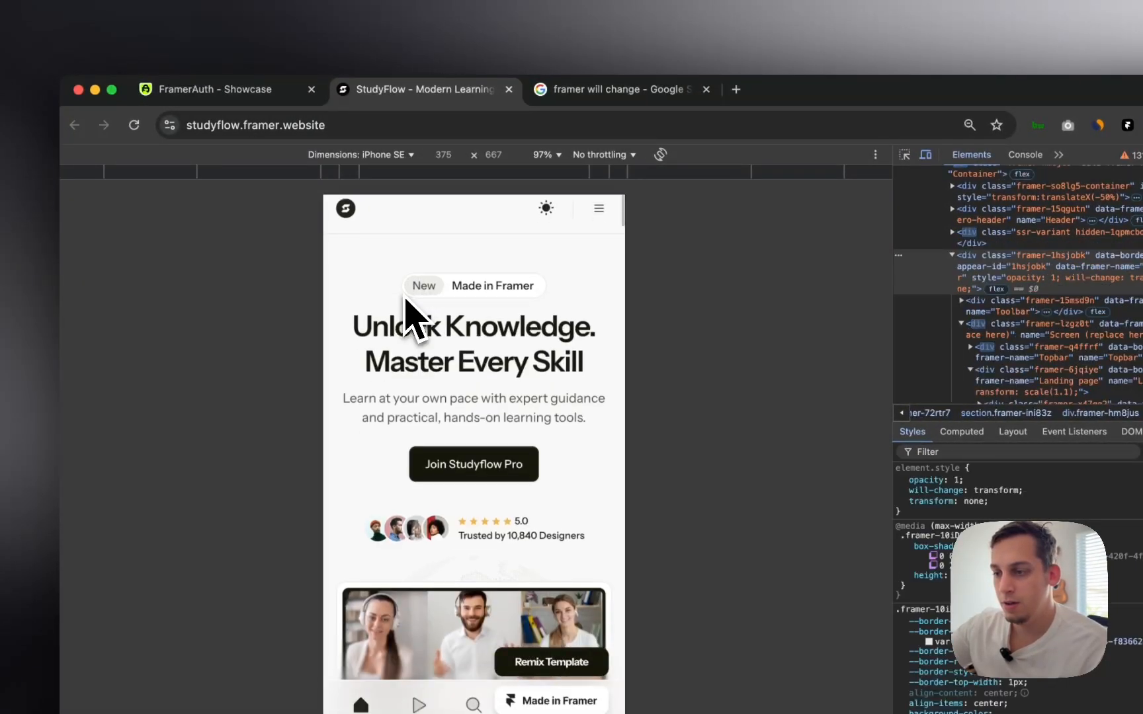
pyautogui.scroll(-3, 407, 308)
pyautogui.scroll(-5, 404, 297)
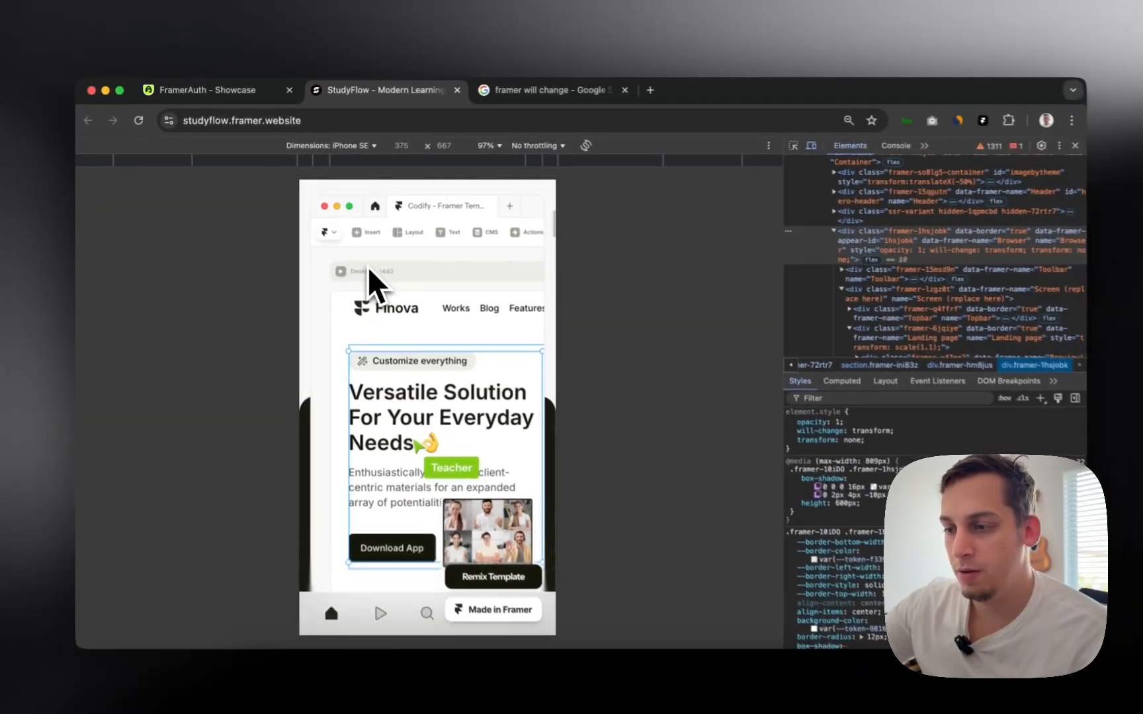
pyautogui.scroll(3, 404, 297)
pyautogui.scroll(3, 362, 262)
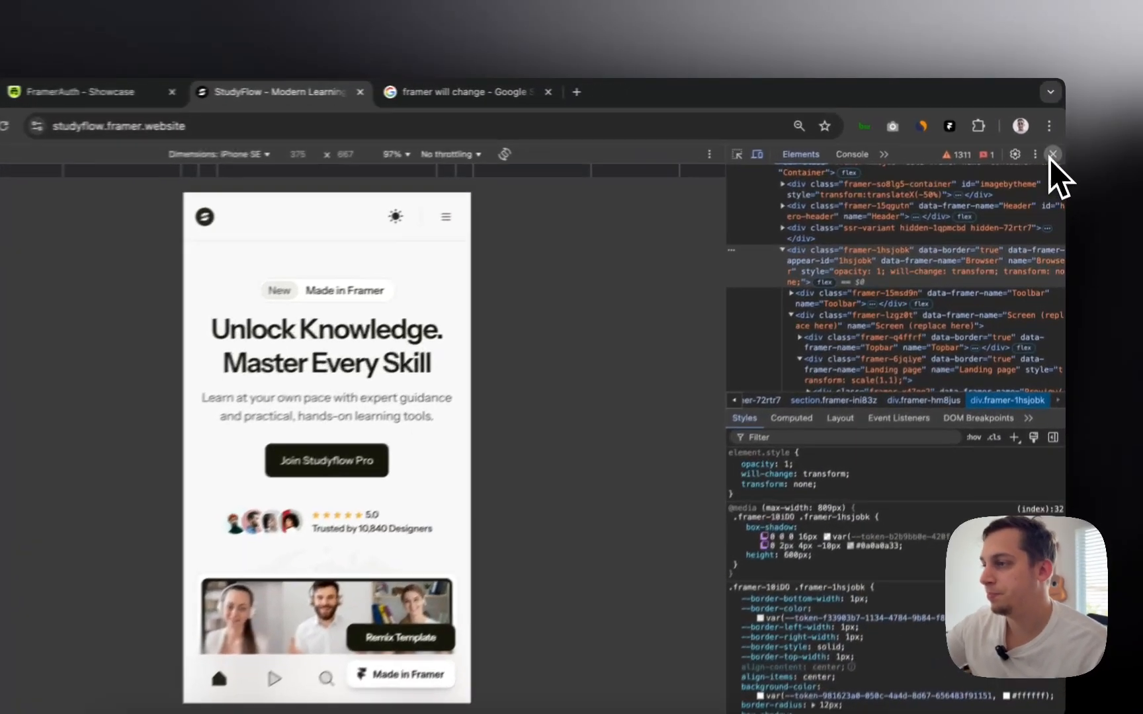
pyautogui.click(1054, 144)
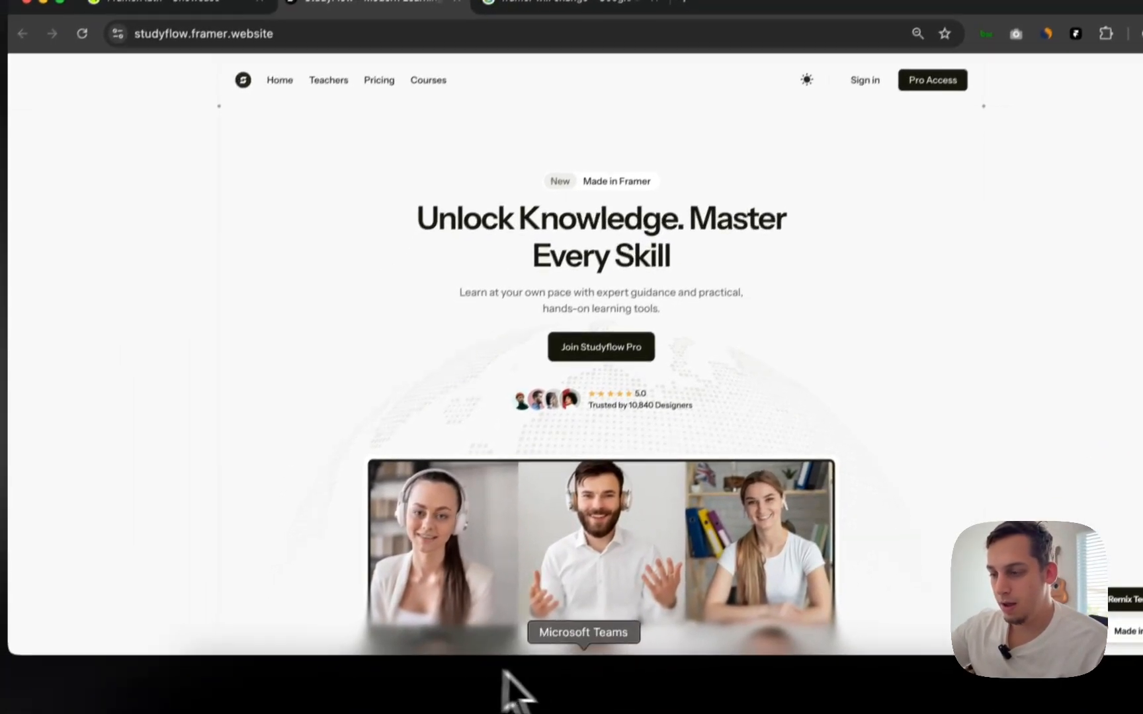
# - Copy the six-person video-call image from the StudyFlow desktop hero section
pyautogui.scroll(-4, 564, 502)
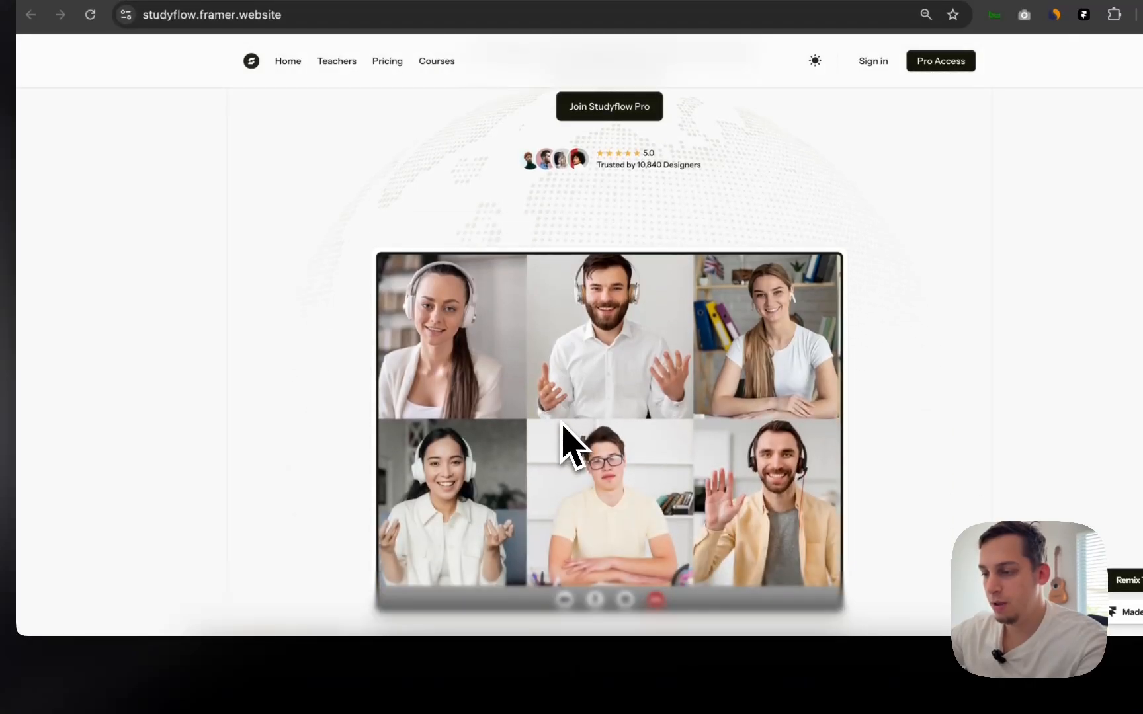
pyautogui.rightClick(543, 421)
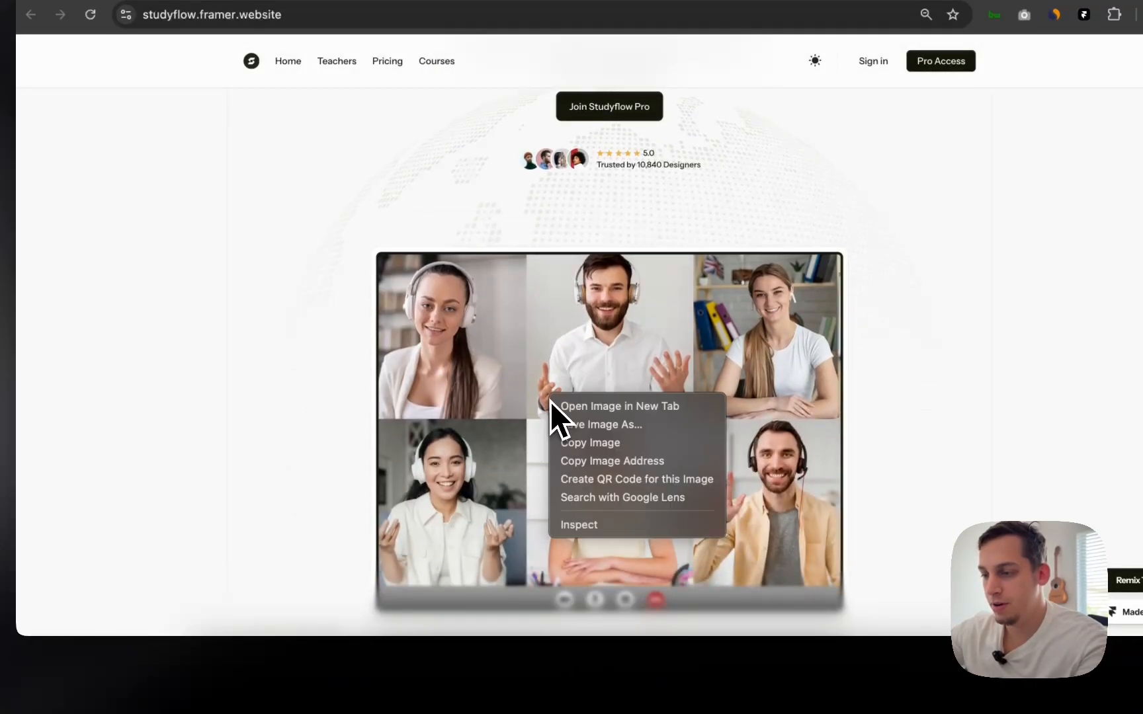
pyautogui.click(575, 443)
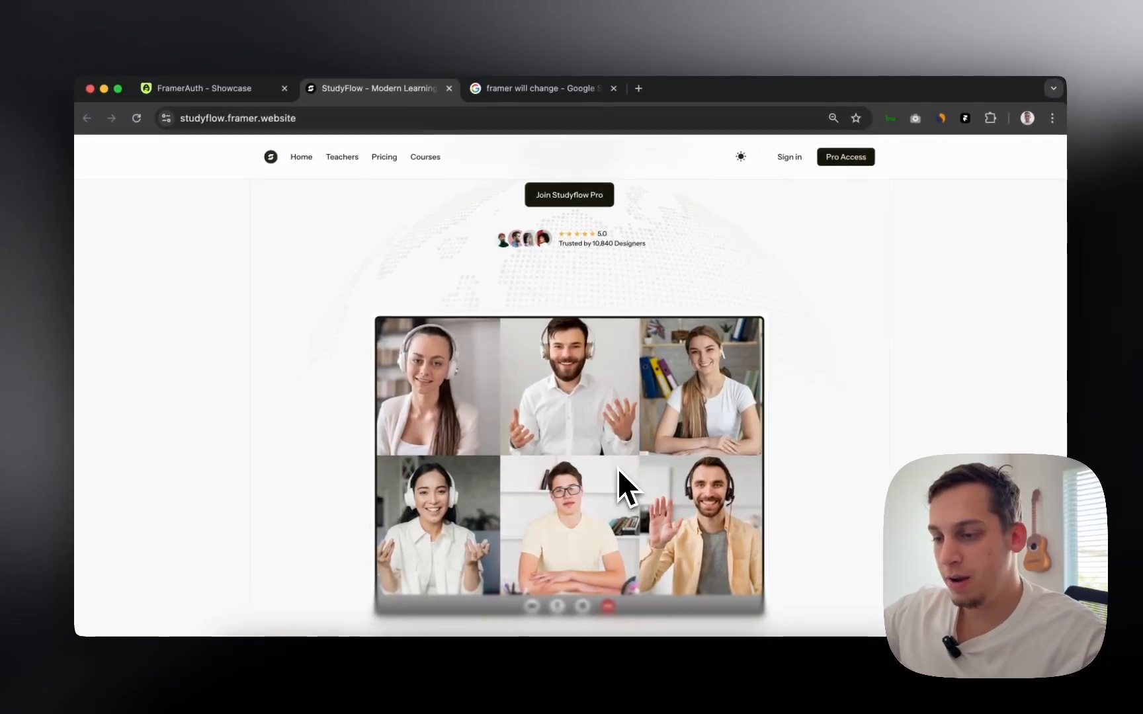
# - Examine how the StudyFlow video-call image moves and scales from the hero into the browser mockup while scrolling
pyautogui.scroll(-12, 618, 468)
pyautogui.scroll(15, 615, 461)
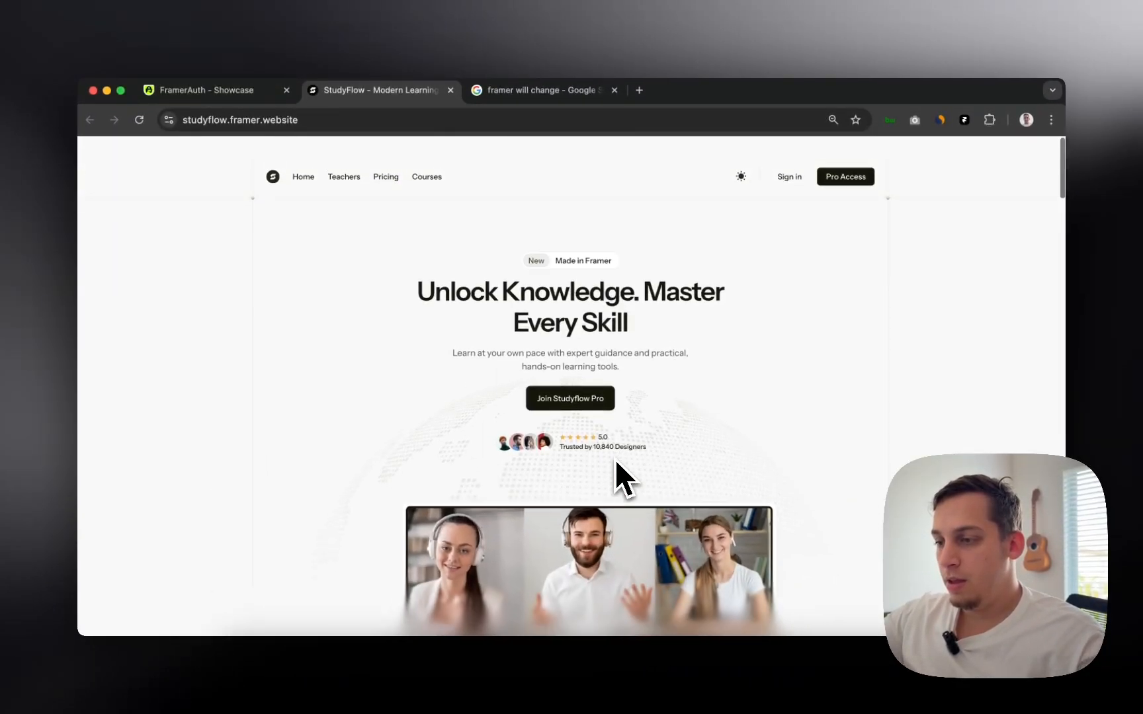
pyautogui.scroll(-5, 615, 459)
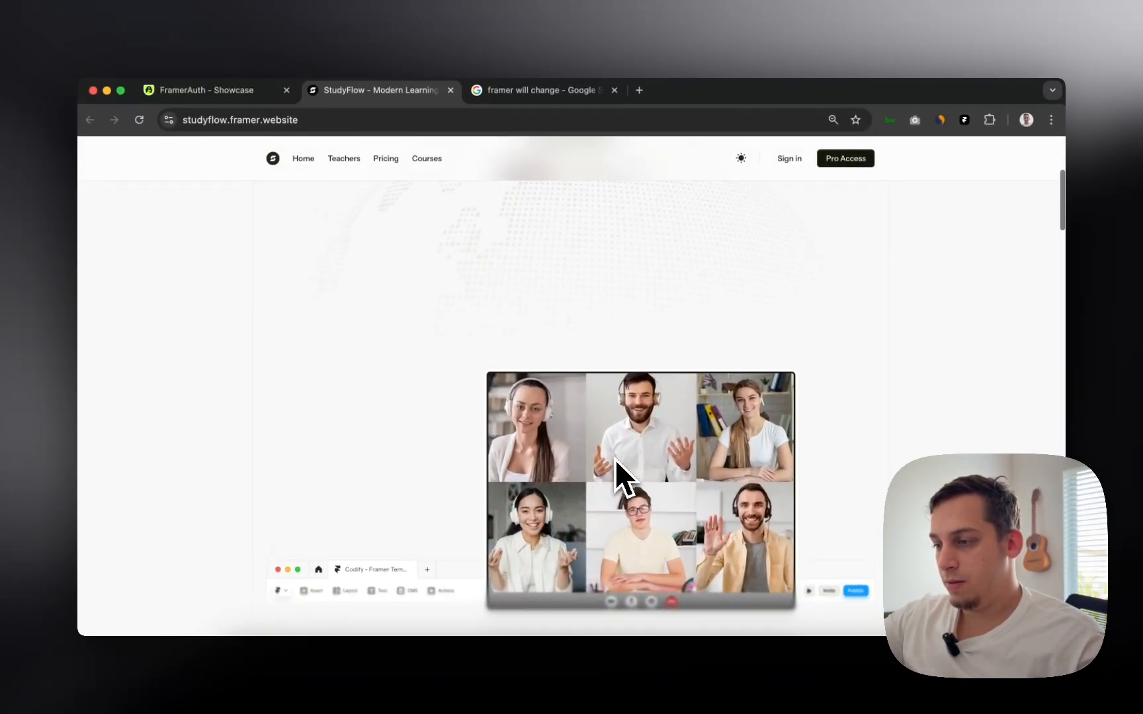
pyautogui.scroll(2, 614, 459)
pyautogui.scroll(-7, 614, 459)
# - Set the StudyFlow page zoom to 100% and examine the hero's video-call scroll animation again at full size
pyautogui.press('super+equal')
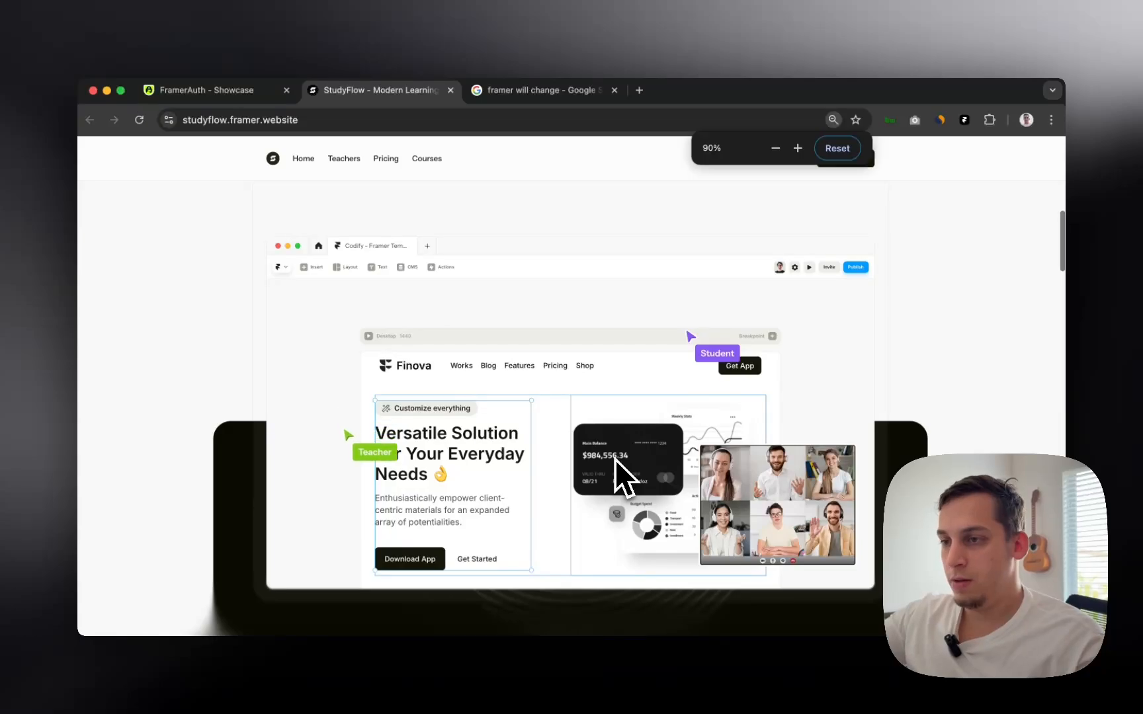
pyautogui.press('super+equal')
pyautogui.scroll(7, 615, 459)
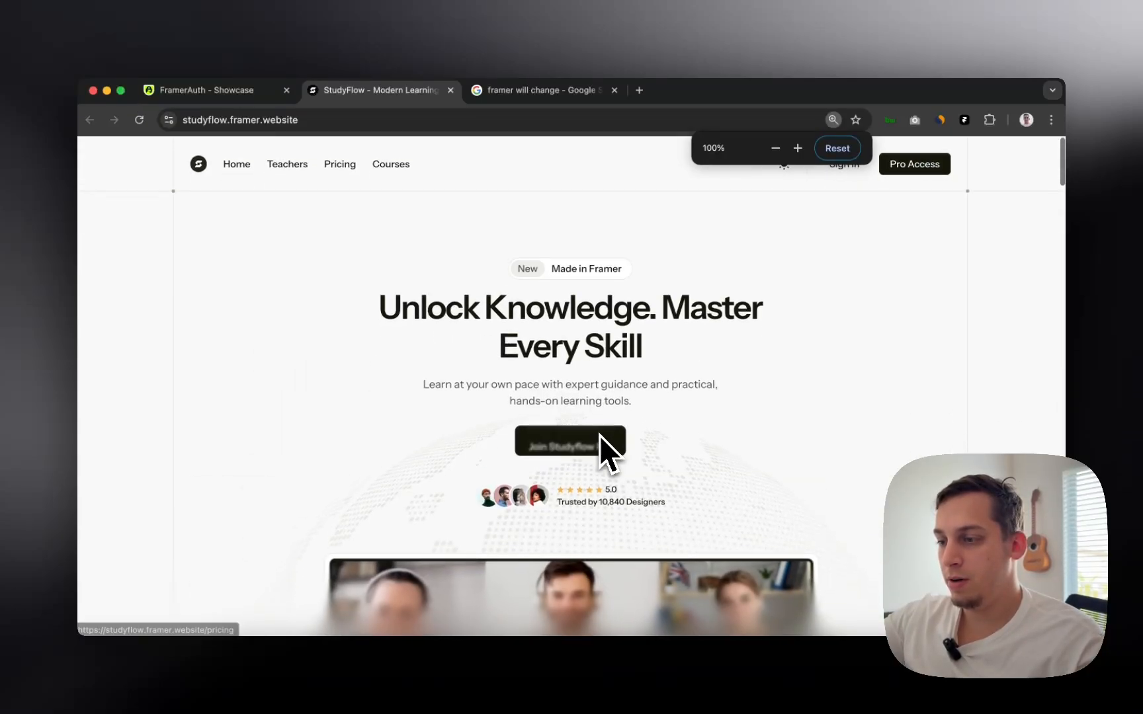
pyautogui.scroll(-5, 599, 435)
pyautogui.scroll(4, 599, 435)
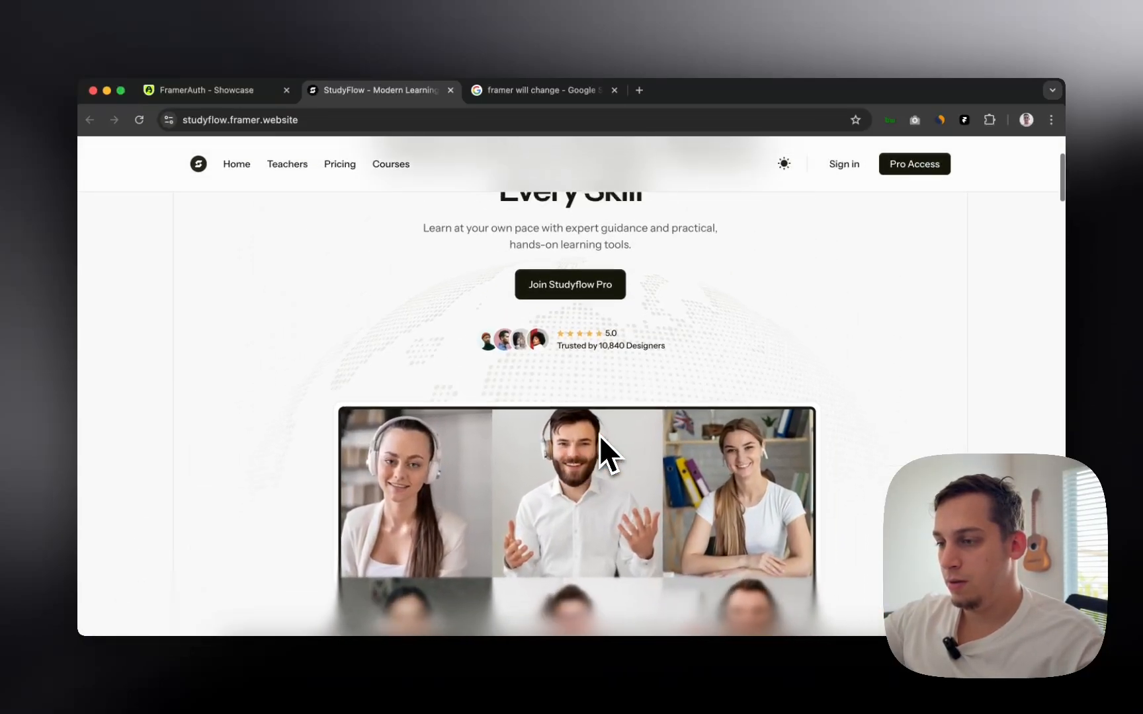
pyautogui.scroll(-5, 599, 434)
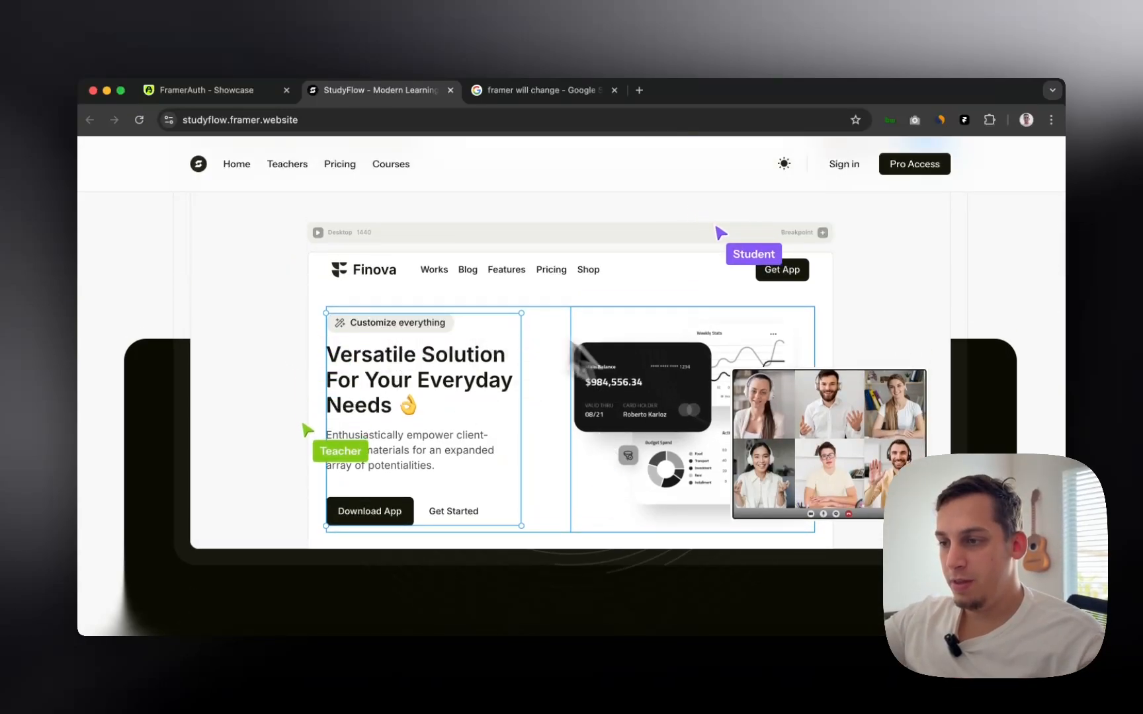
pyautogui.scroll(5, 285, 331)
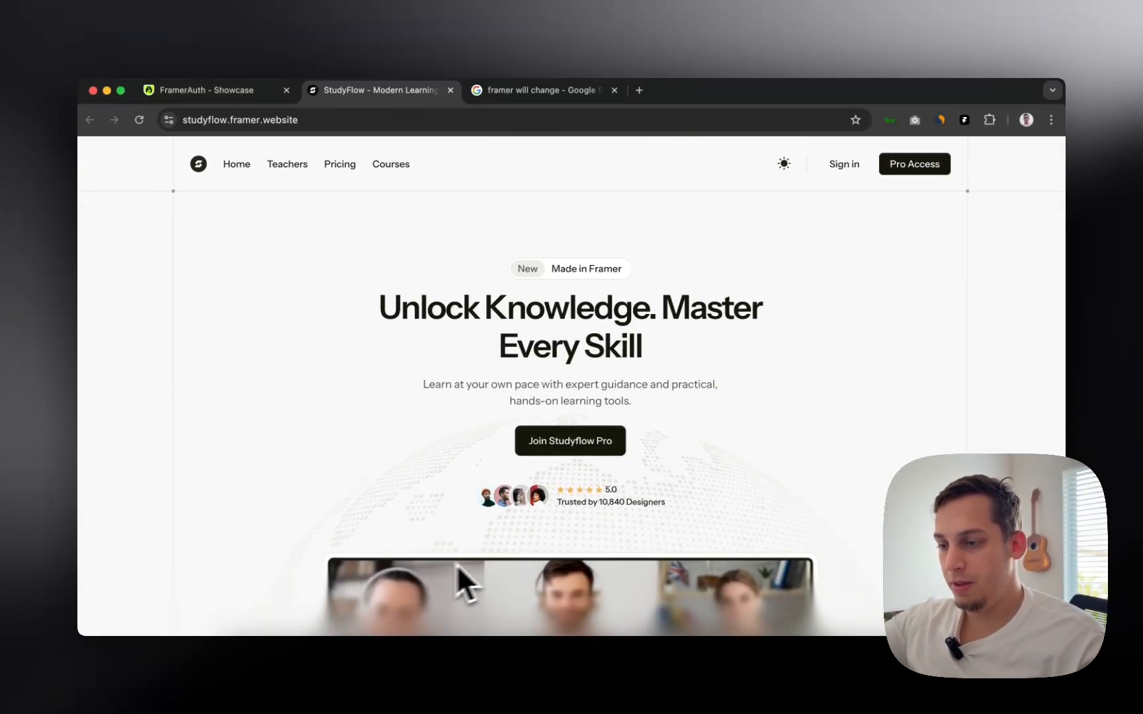
pyautogui.scroll(-5, 457, 564)
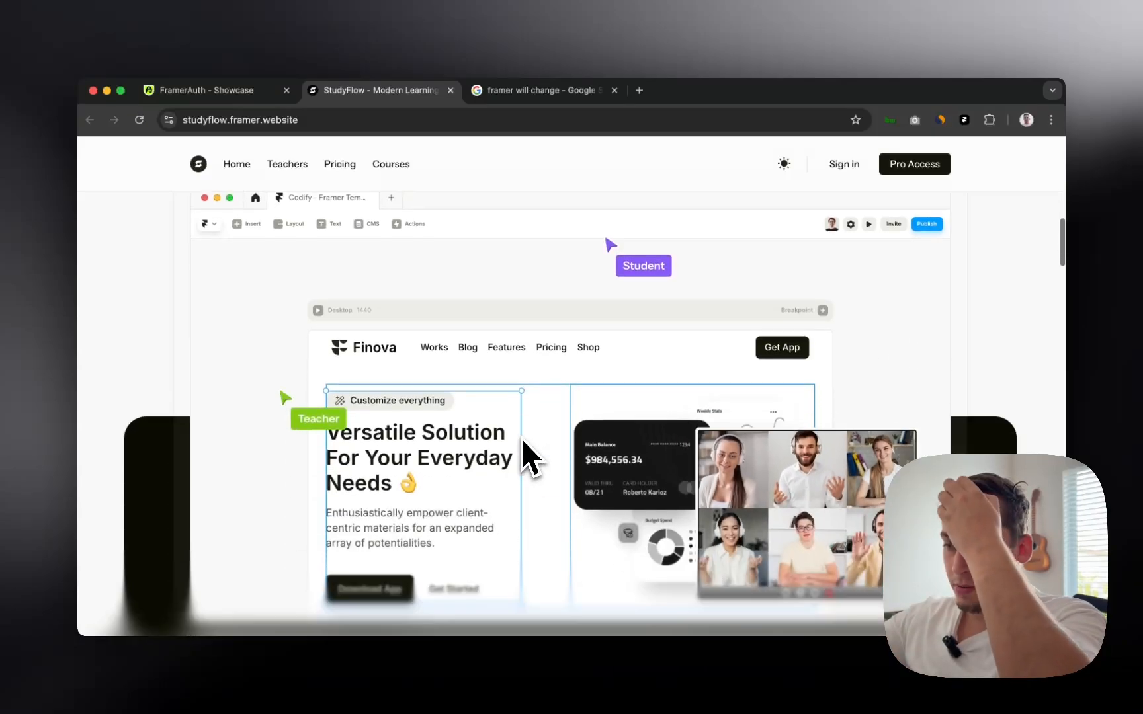
# - Switch to Framer and add a new canvas page to the project named Hero Graphic
pyautogui.scroll(-2, 523, 440)
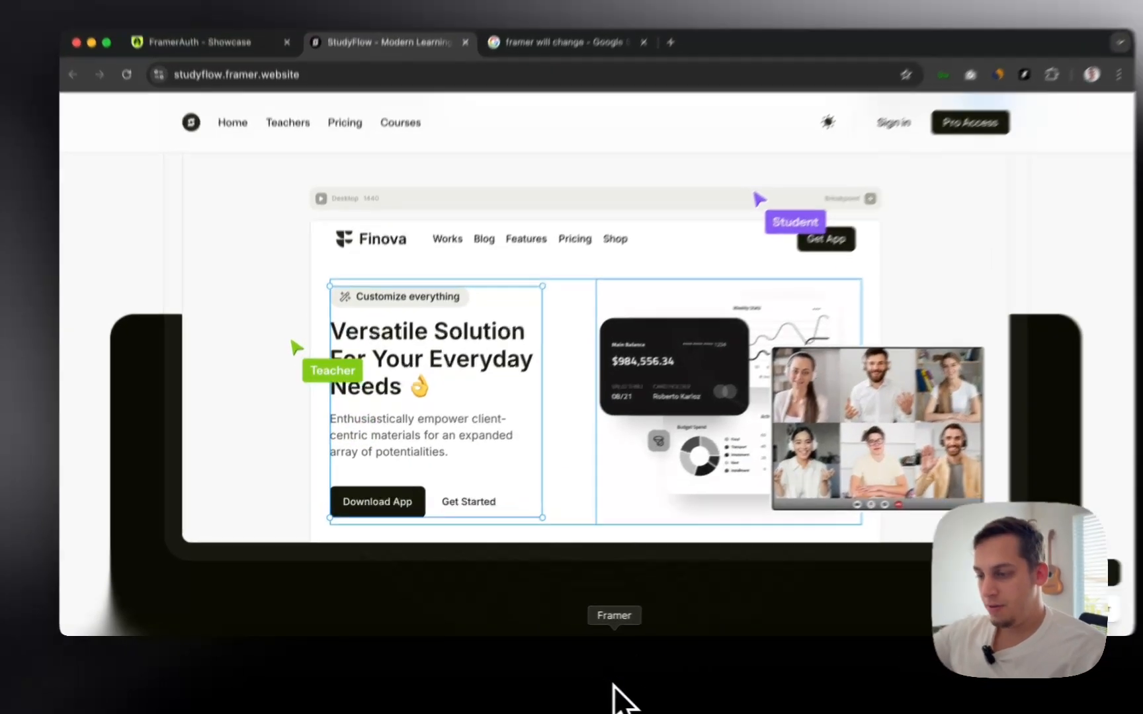
pyautogui.click(588, 691)
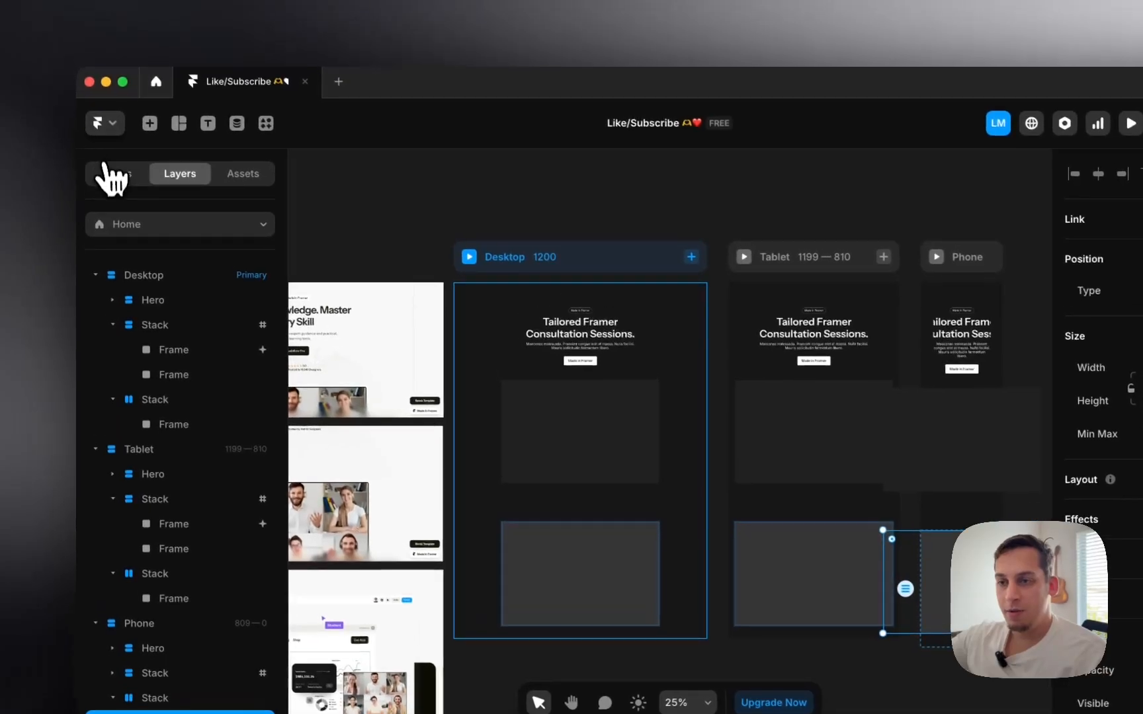
pyautogui.click(112, 174)
pyautogui.click(271, 299)
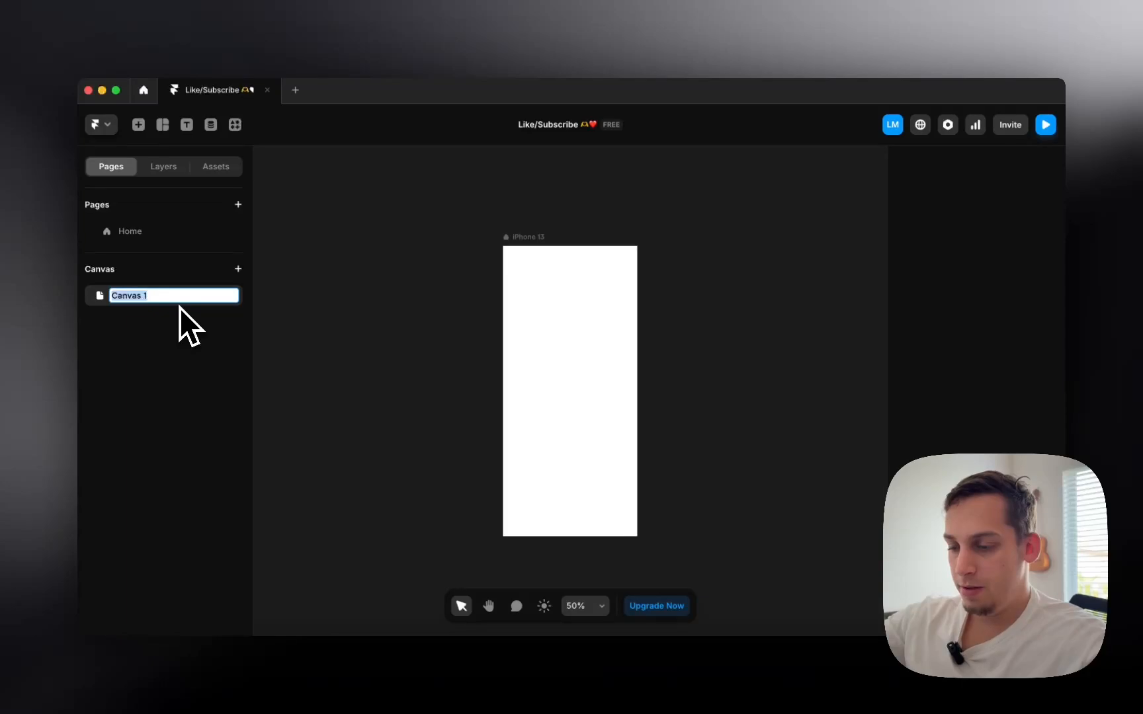
pyautogui.write('Bu')
pyautogui.press('BackSpace')
pyautogui.press('BackSpace')
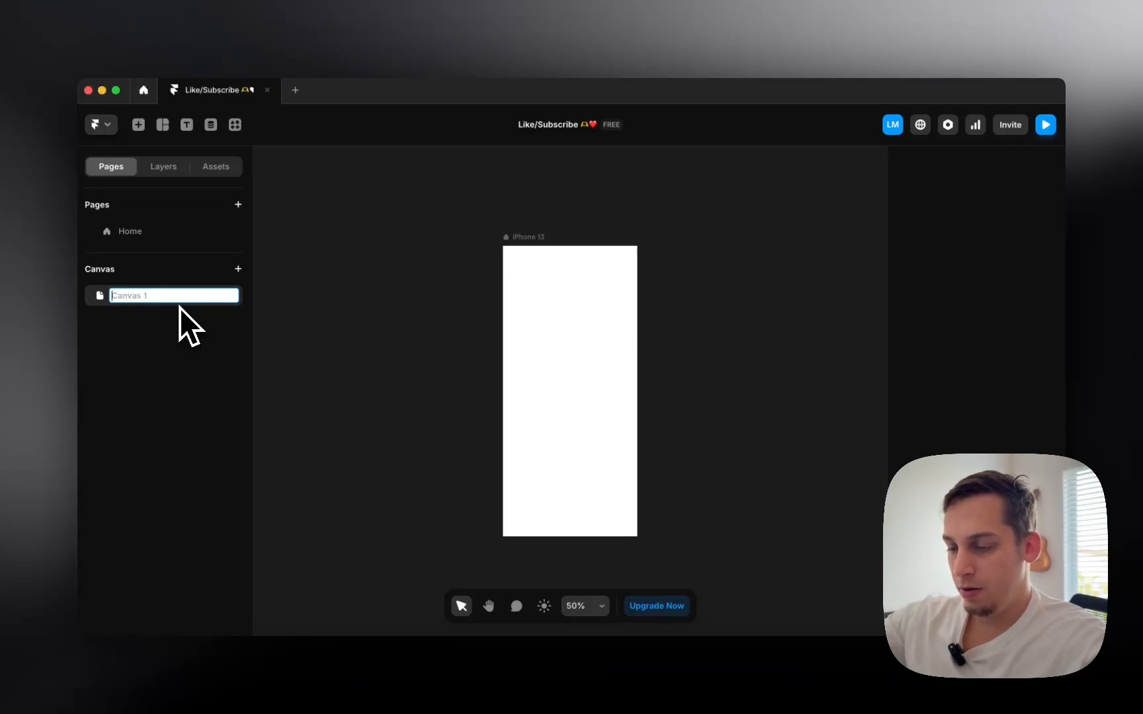
pyautogui.write('Hero Grap')
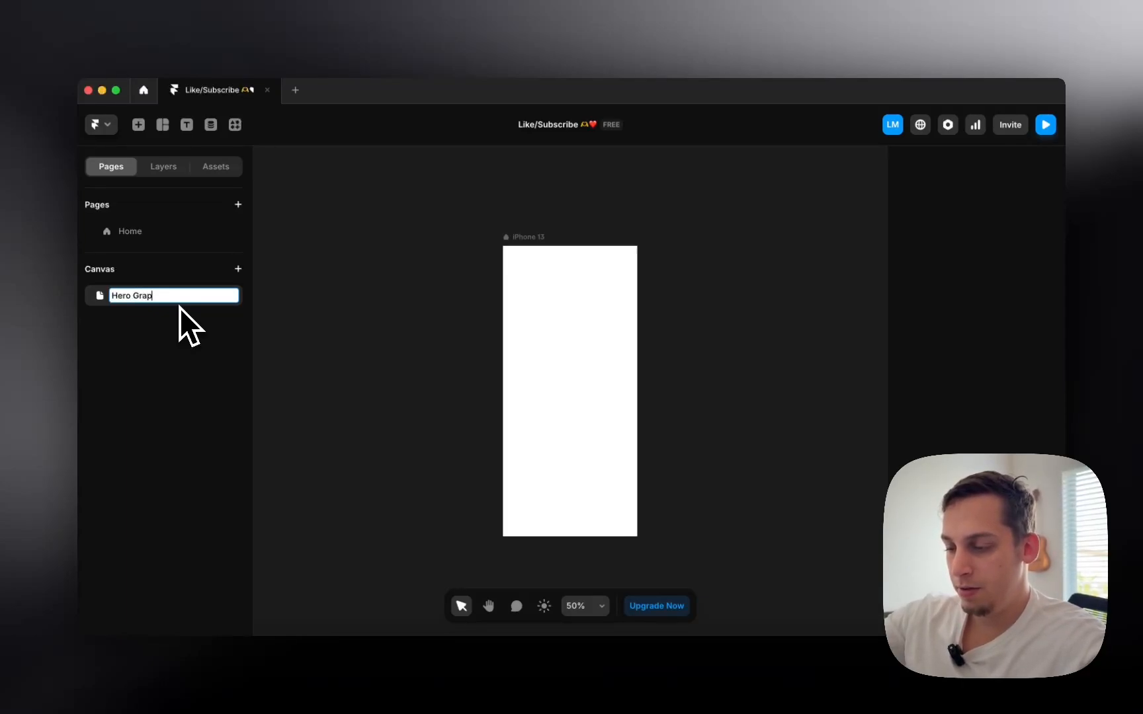
pyautogui.write('hic')
pyautogui.press('Return')
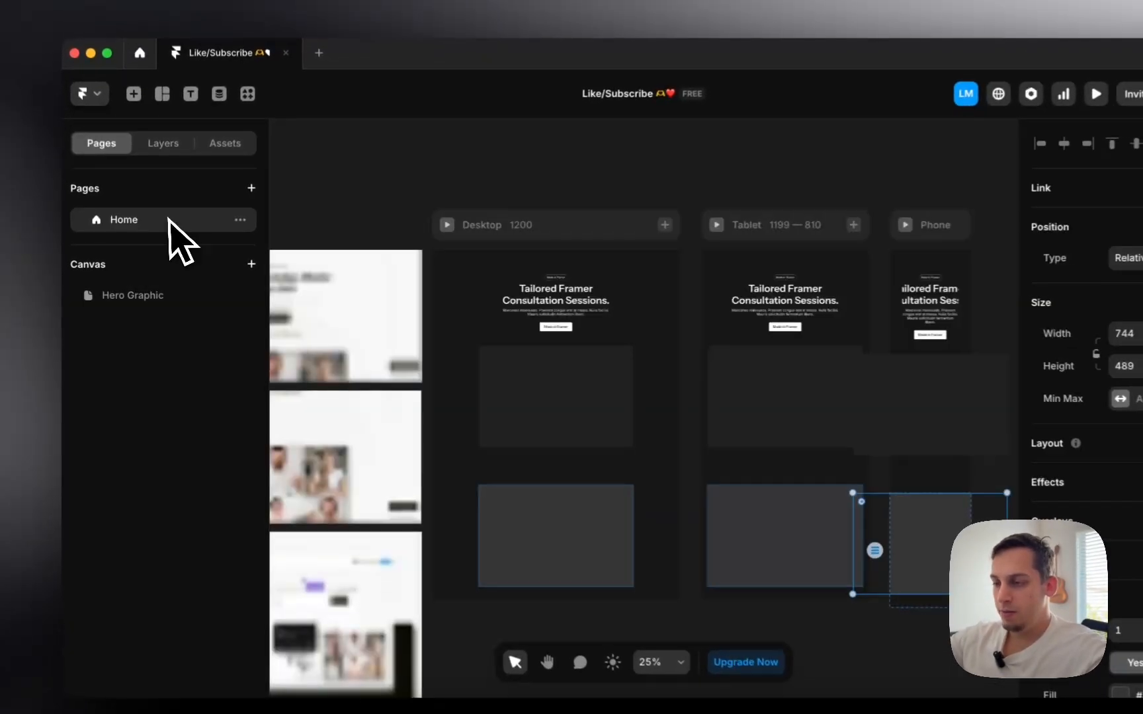
# - Check the sticky Desktop frame's size on Home, and resize the Hero Graphic canvas's iPhone 13 screen to 744 × 489
pyautogui.click(565, 440)
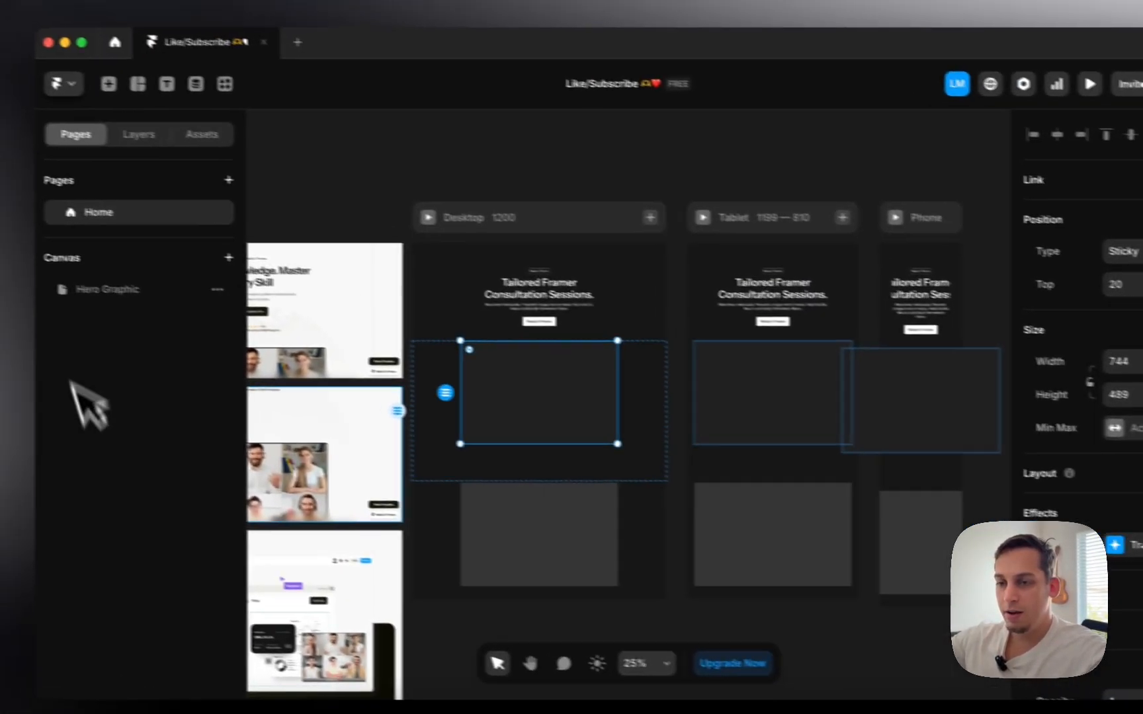
pyautogui.click(146, 286)
pyautogui.click(592, 228)
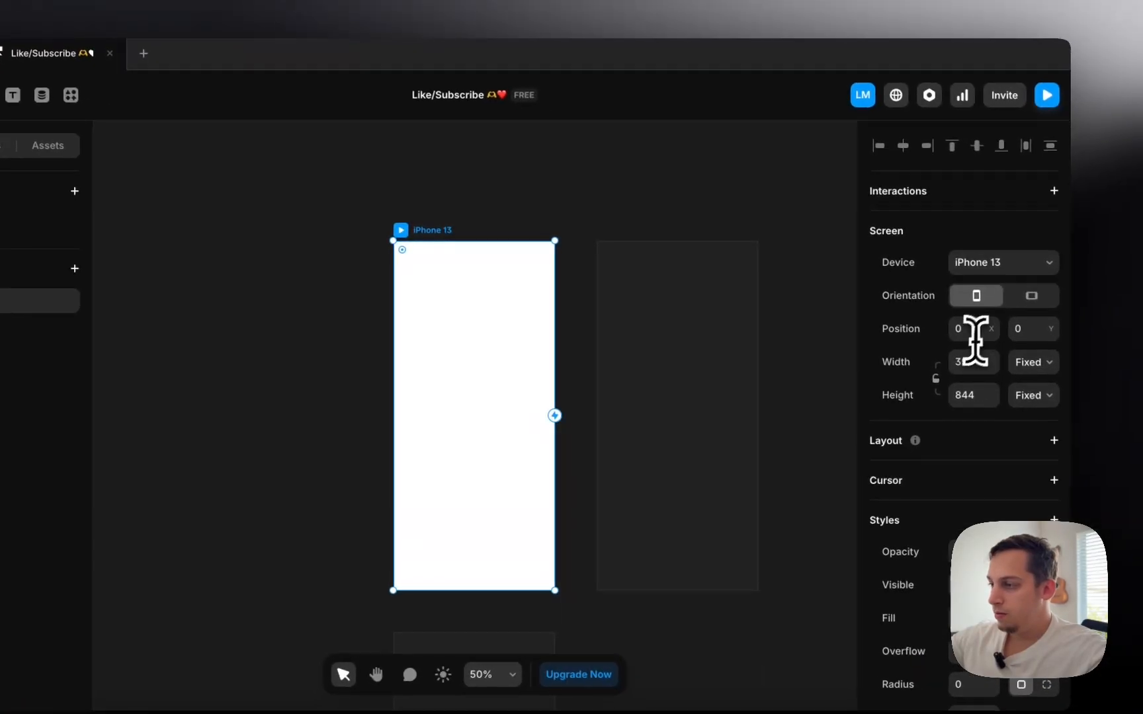
pyautogui.click(967, 361)
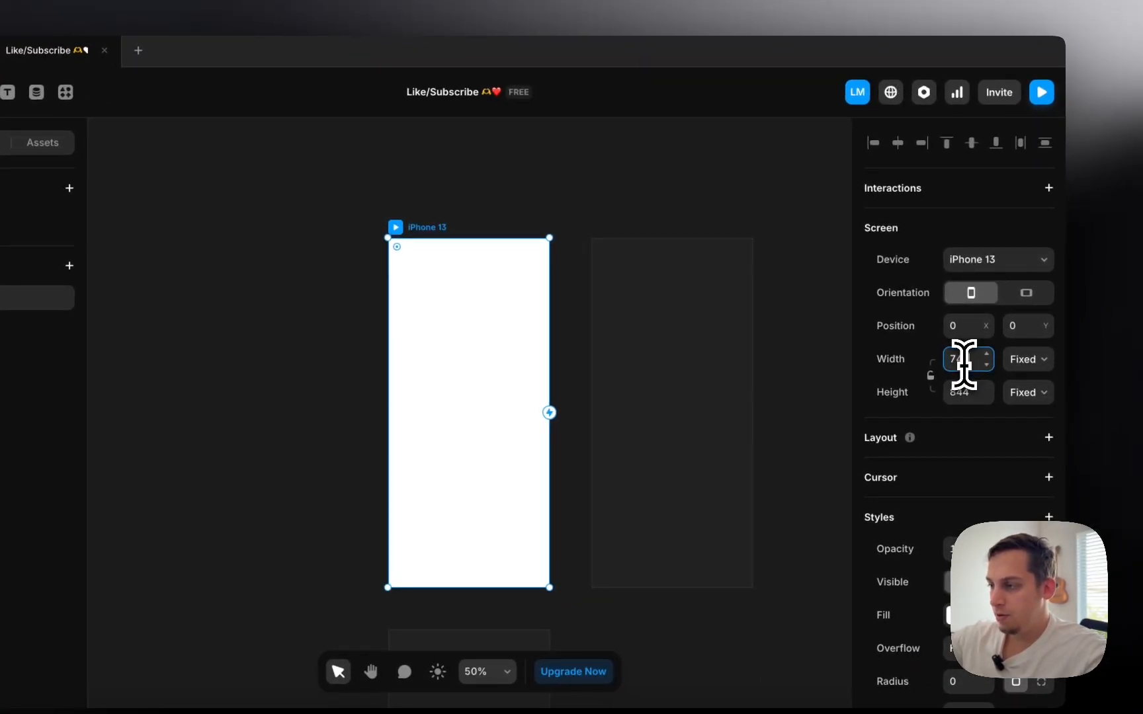
pyautogui.click(961, 397)
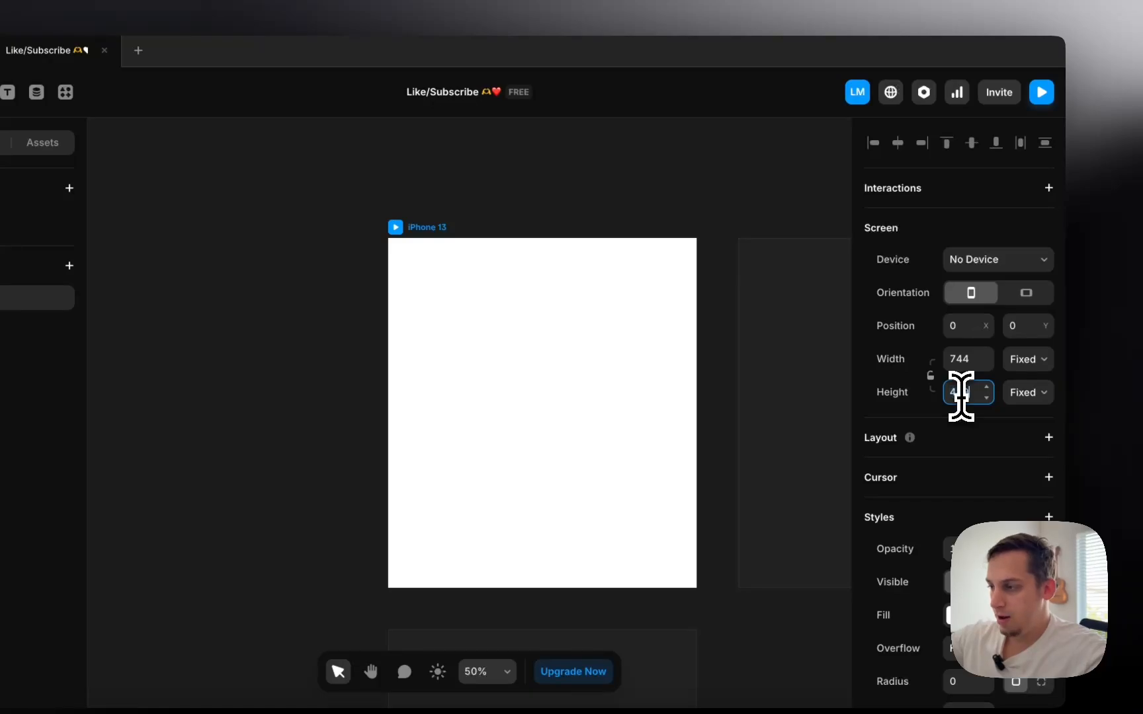
pyautogui.write('489')
pyautogui.press('Return')
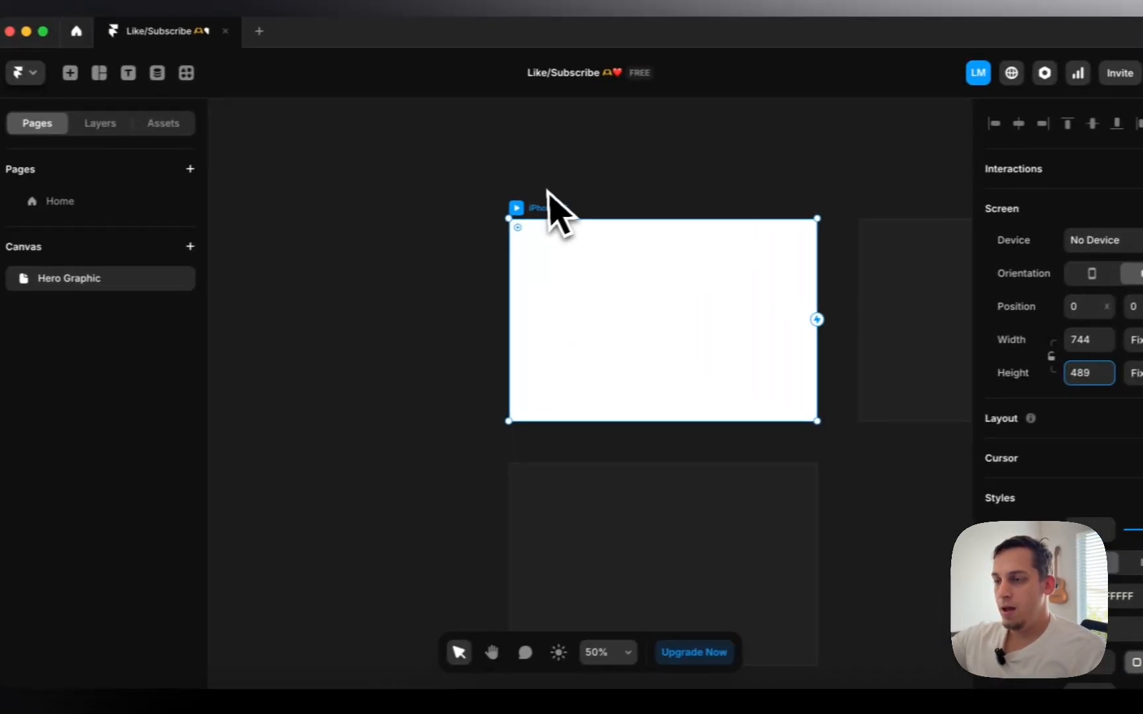
pyautogui.click(423, 226)
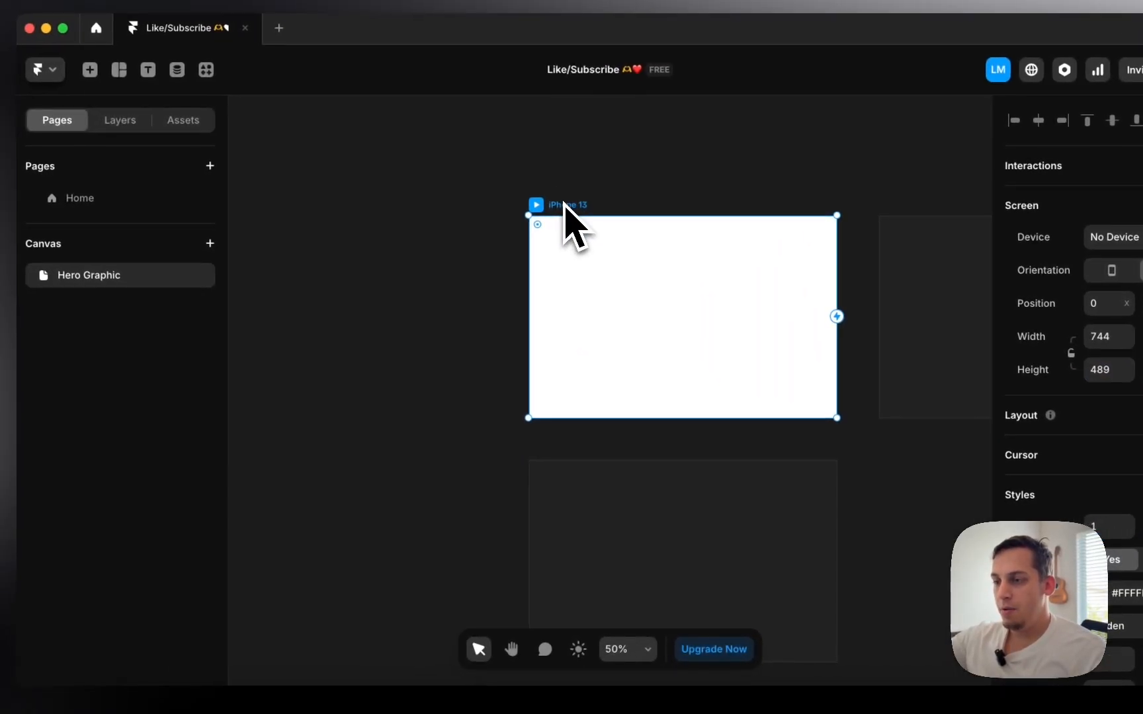
pyautogui.click(472, 236)
pyautogui.click(535, 236)
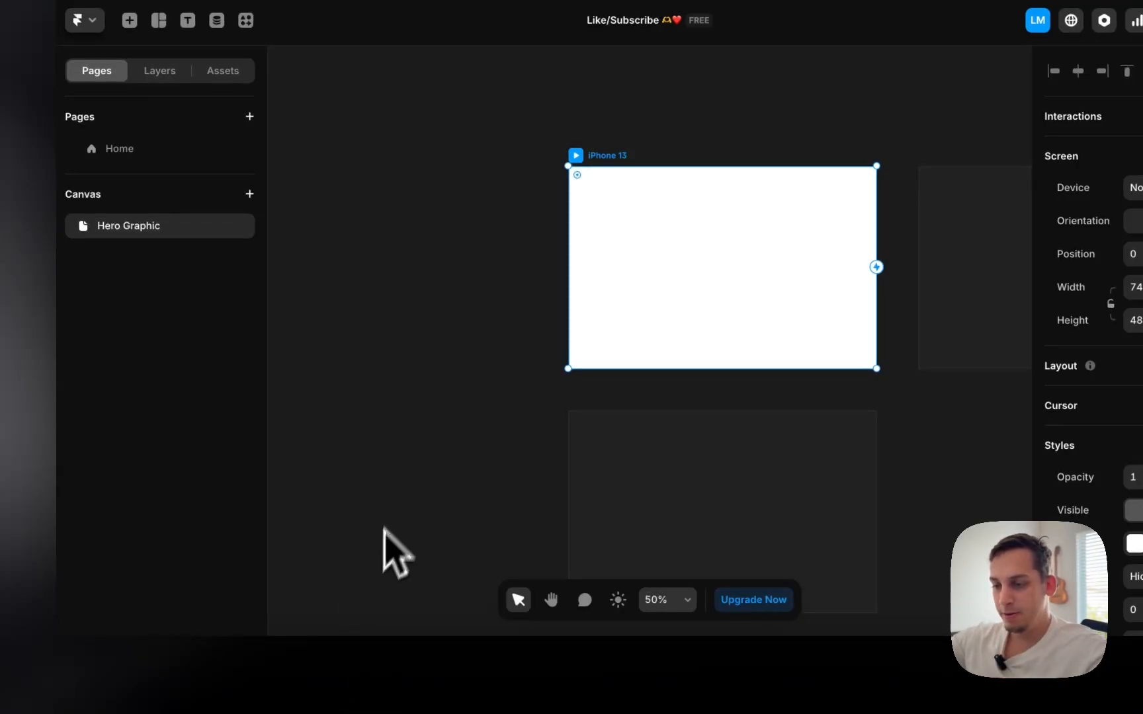
# - Switch to Chrome and open midjourney.com in a new tab
pyautogui.click(336, 682)
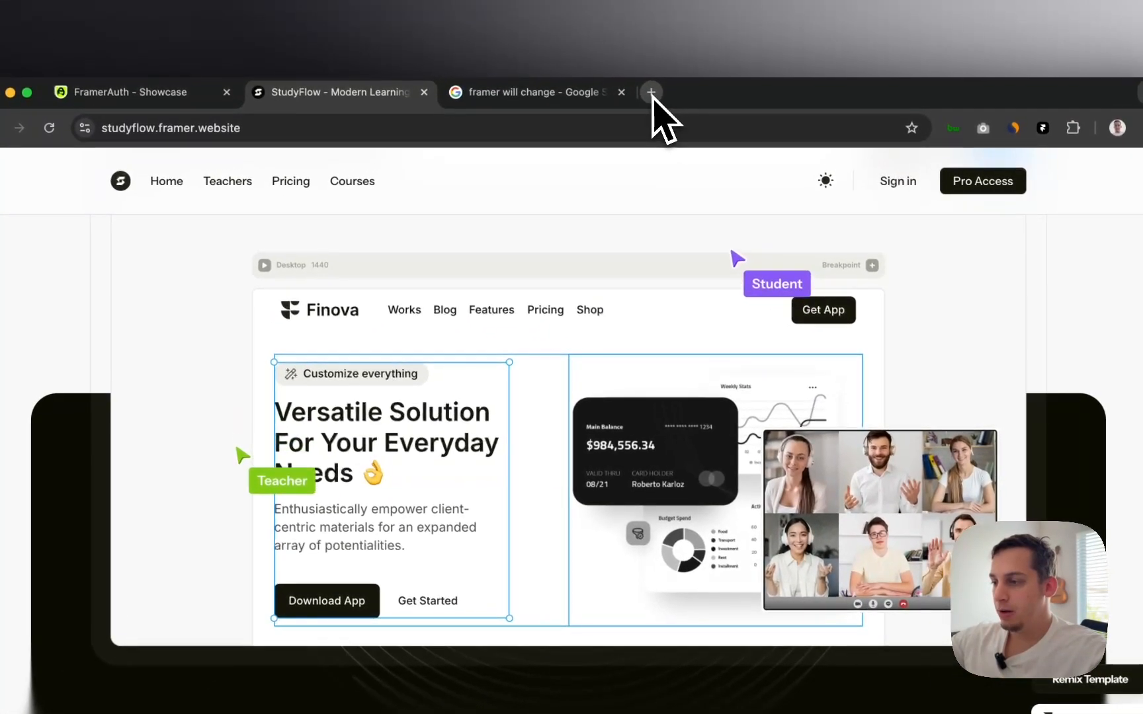
pyautogui.click(651, 93)
pyautogui.write('midjourney')
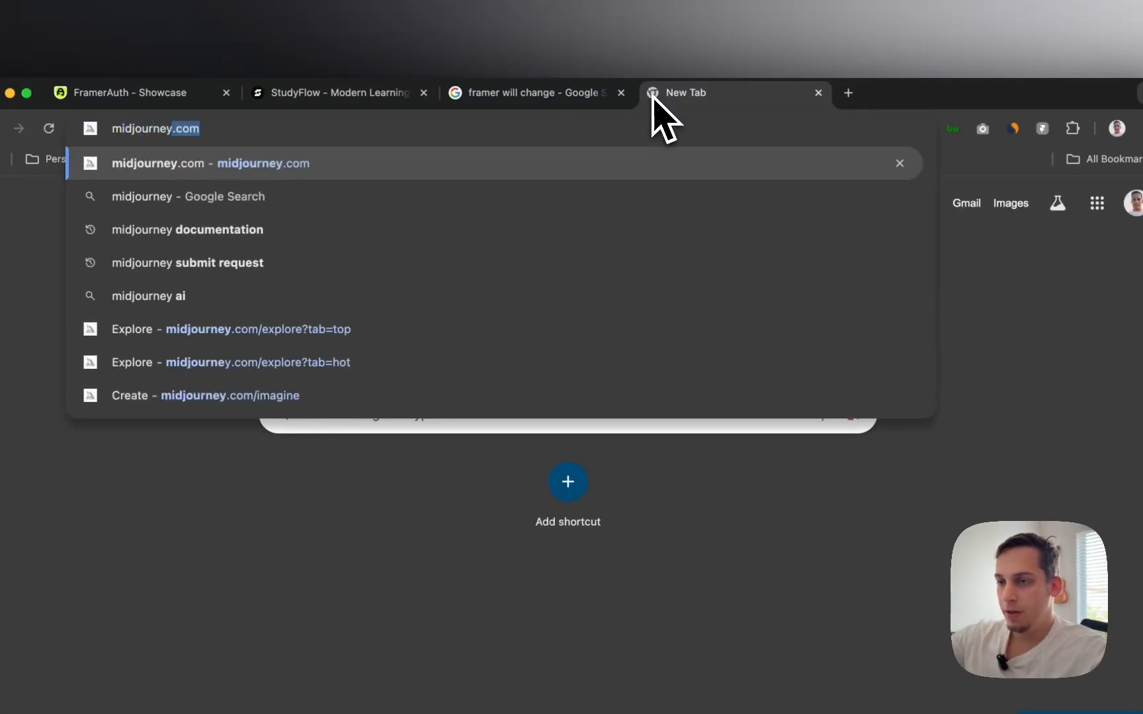
pyautogui.press('Return')
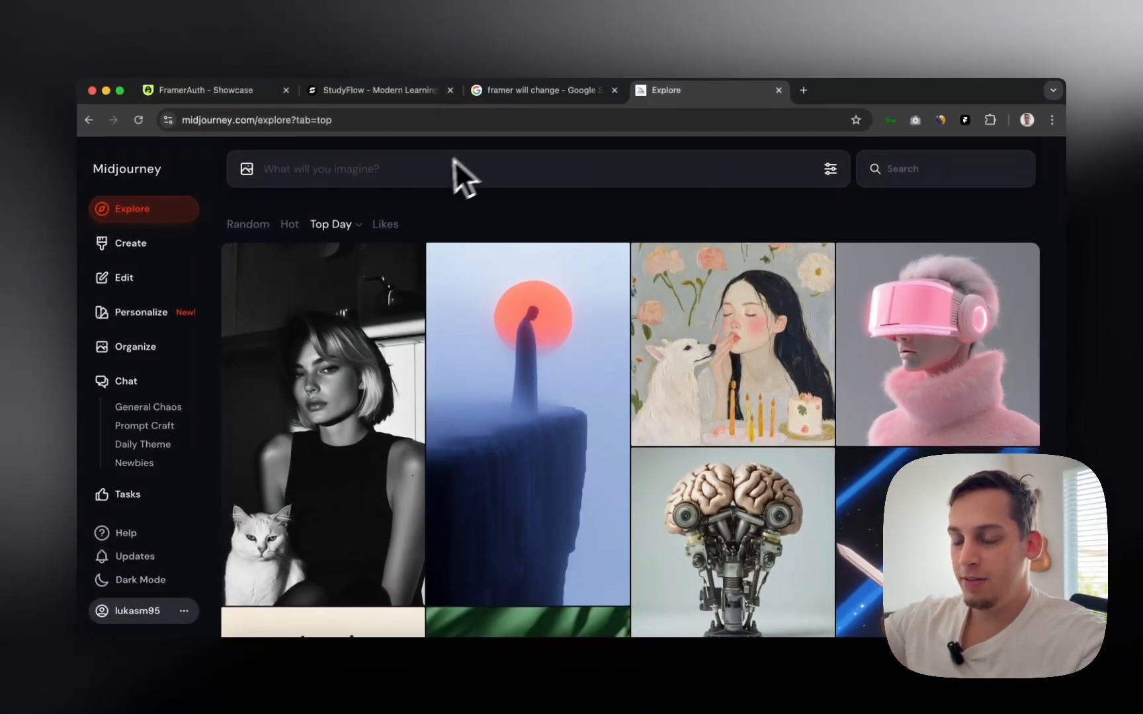
# - Generate Midjourney images from "a profile shot of a woman smiling at her screen, video call perspective" and open the Create page
pyautogui.click(424, 180)
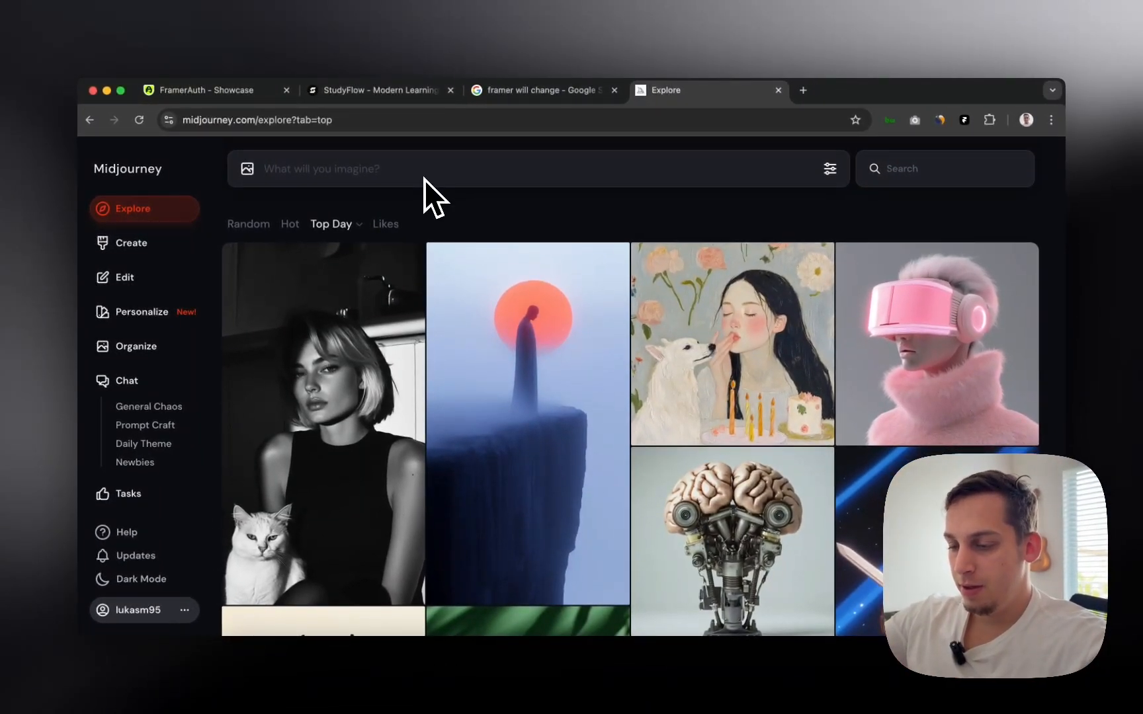
pyautogui.write('a profile sh')
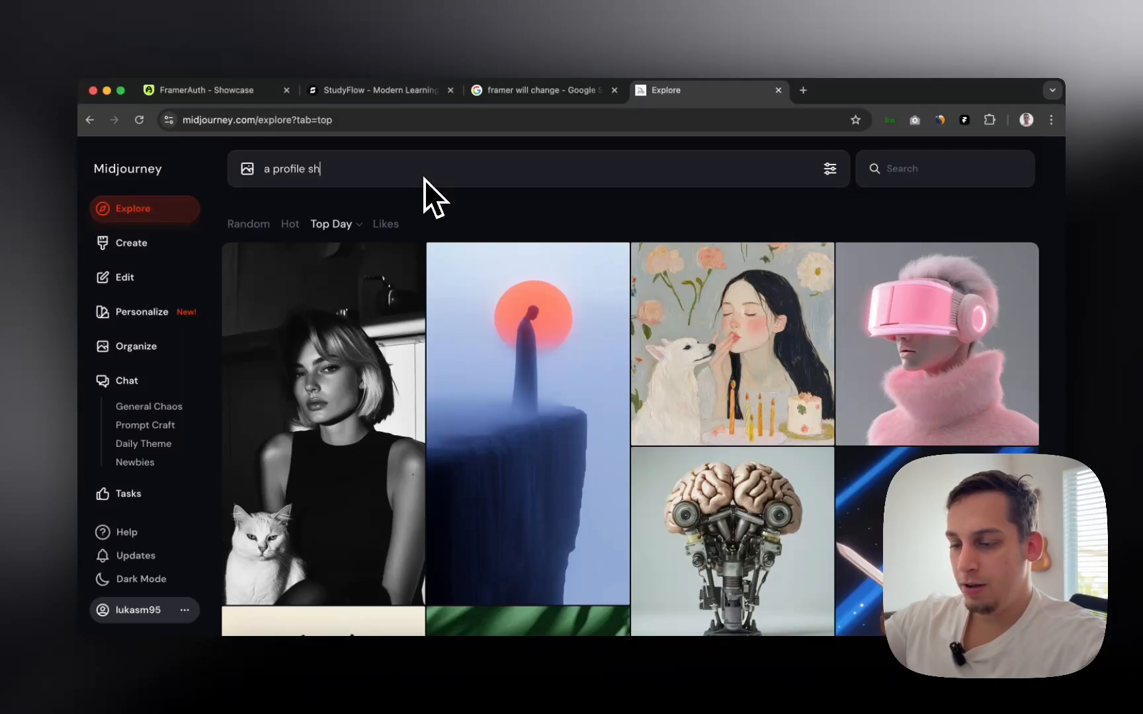
pyautogui.write('ot')
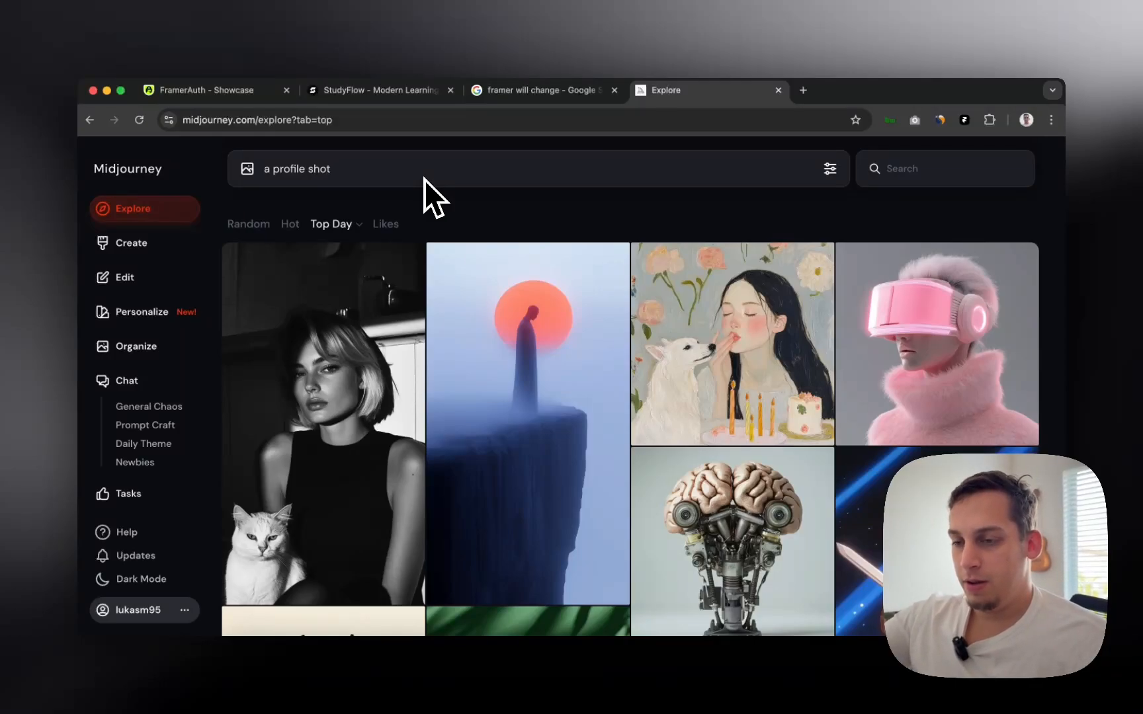
pyautogui.write(' of a woman')
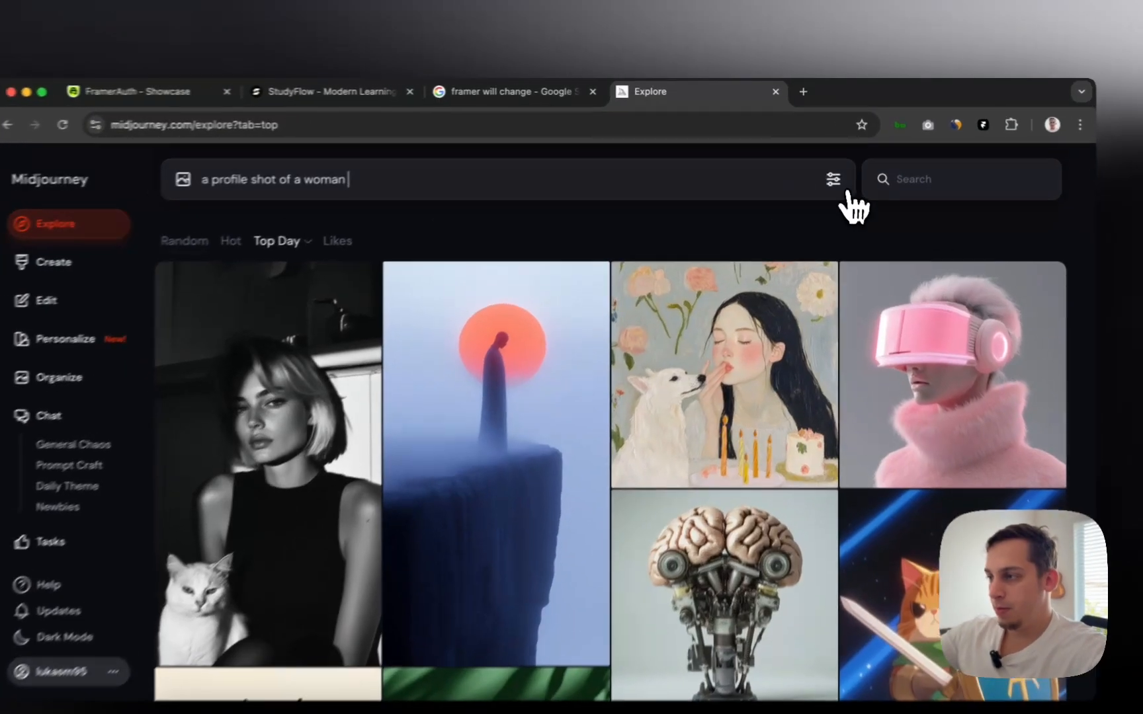
pyautogui.click(829, 169)
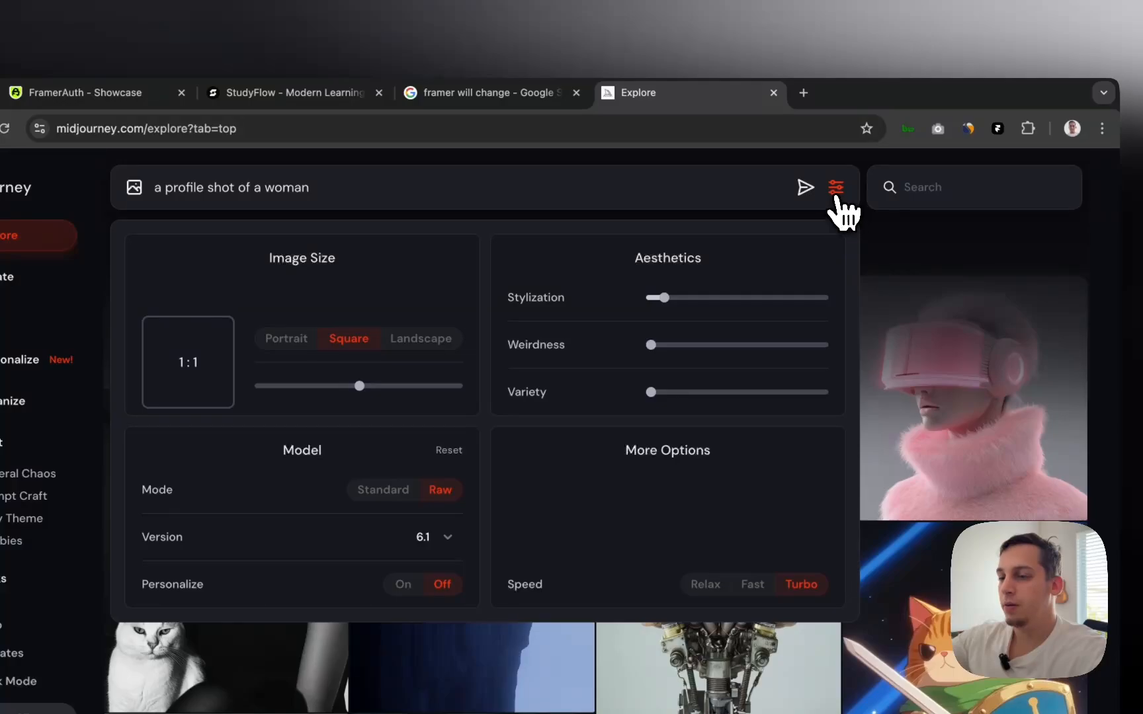
pyautogui.click(836, 192)
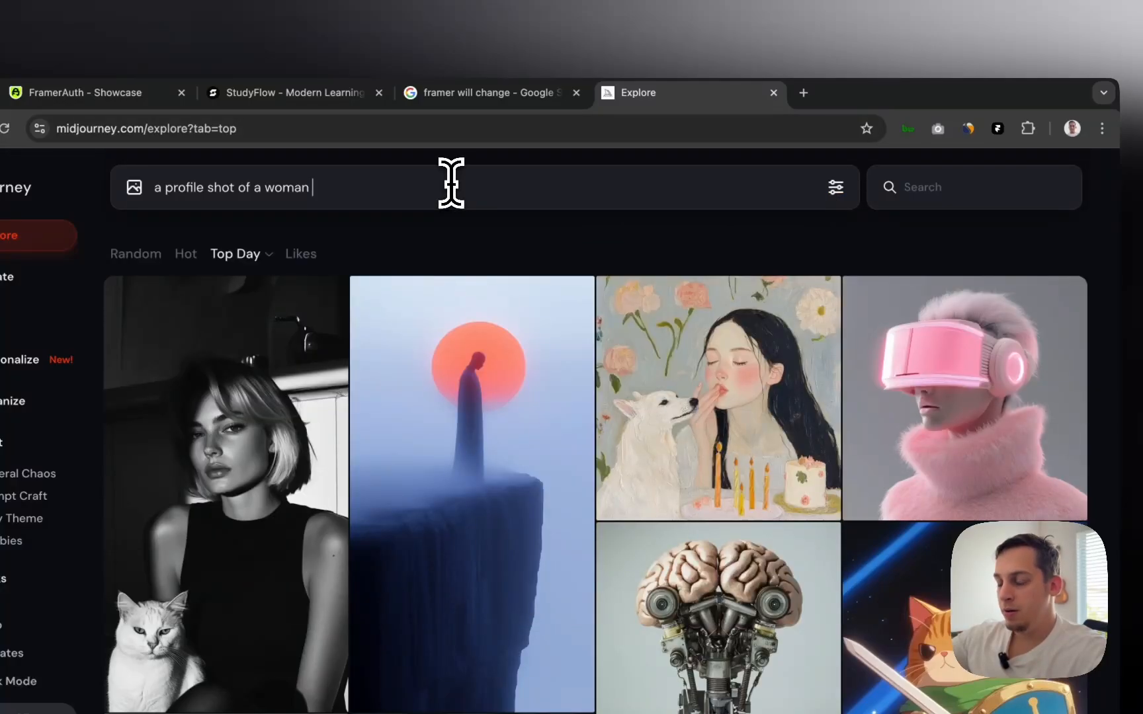
pyautogui.press('BackSpace')
pyautogui.press('BackSpace')
pyautogui.press('BackSpace')
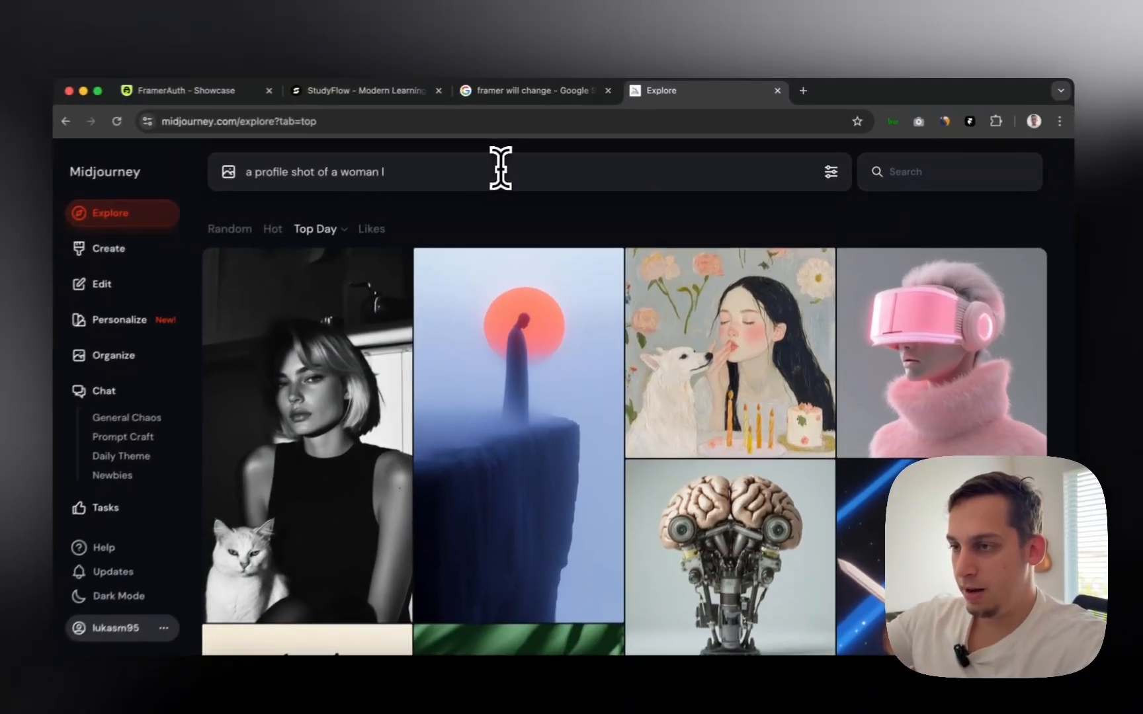
pyautogui.write('smil')
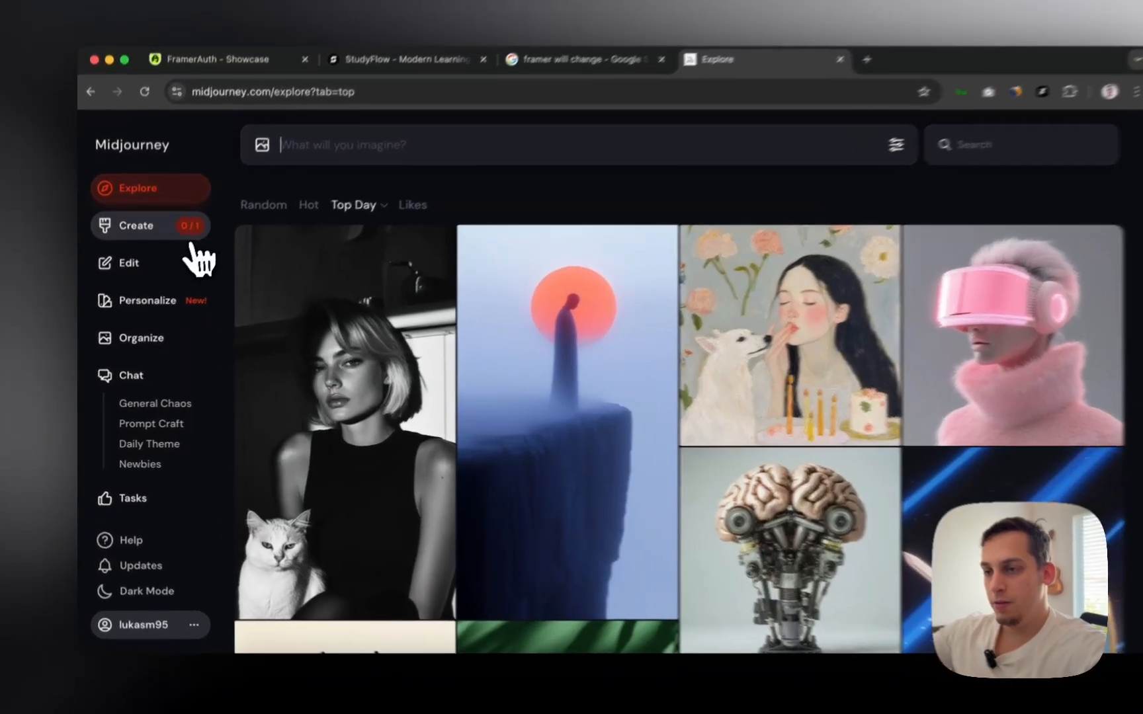
pyautogui.click(129, 243)
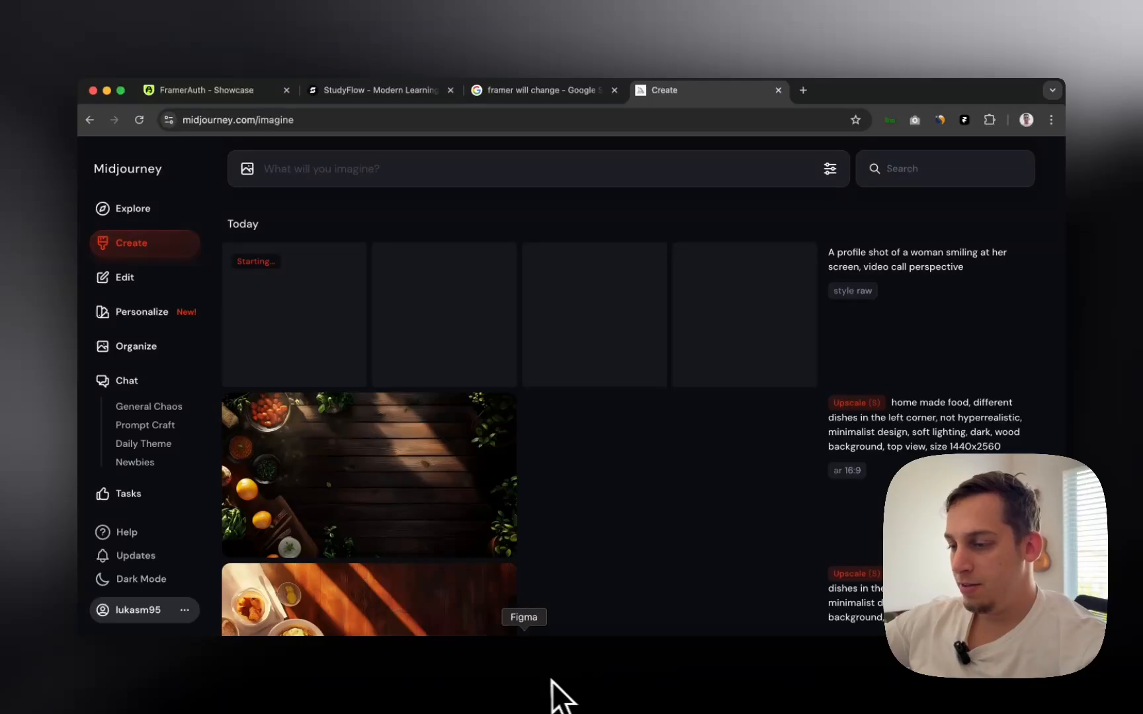
# - Switch to Framer, draw a 174 × 248 frame in the white screen's upper-left corner, and set its fill type to image
pyautogui.click(577, 681)
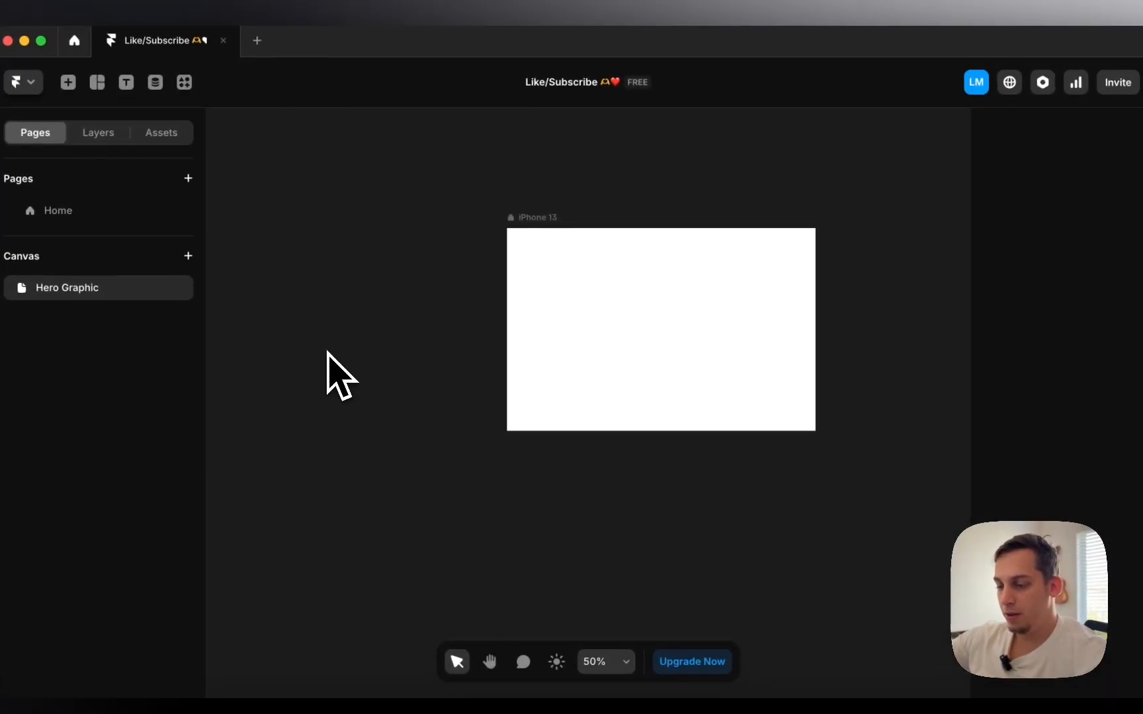
pyautogui.moveTo(303, 249); pyautogui.dragTo(547, 320)
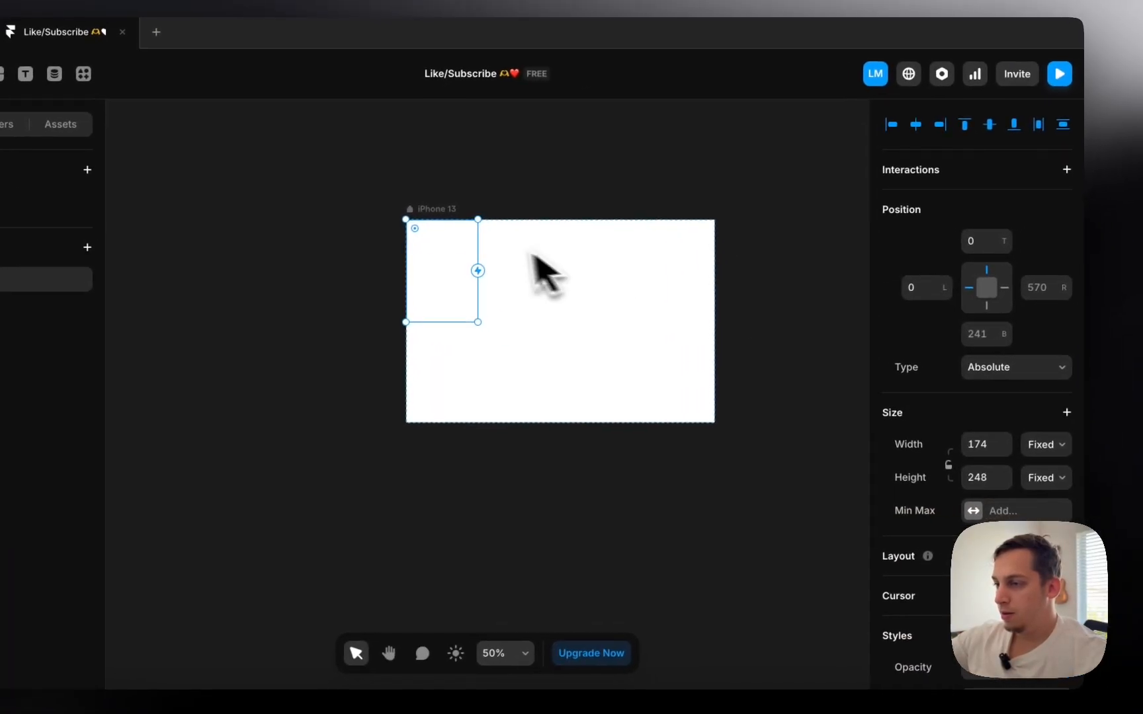
pyautogui.scroll(-5, 932, 529)
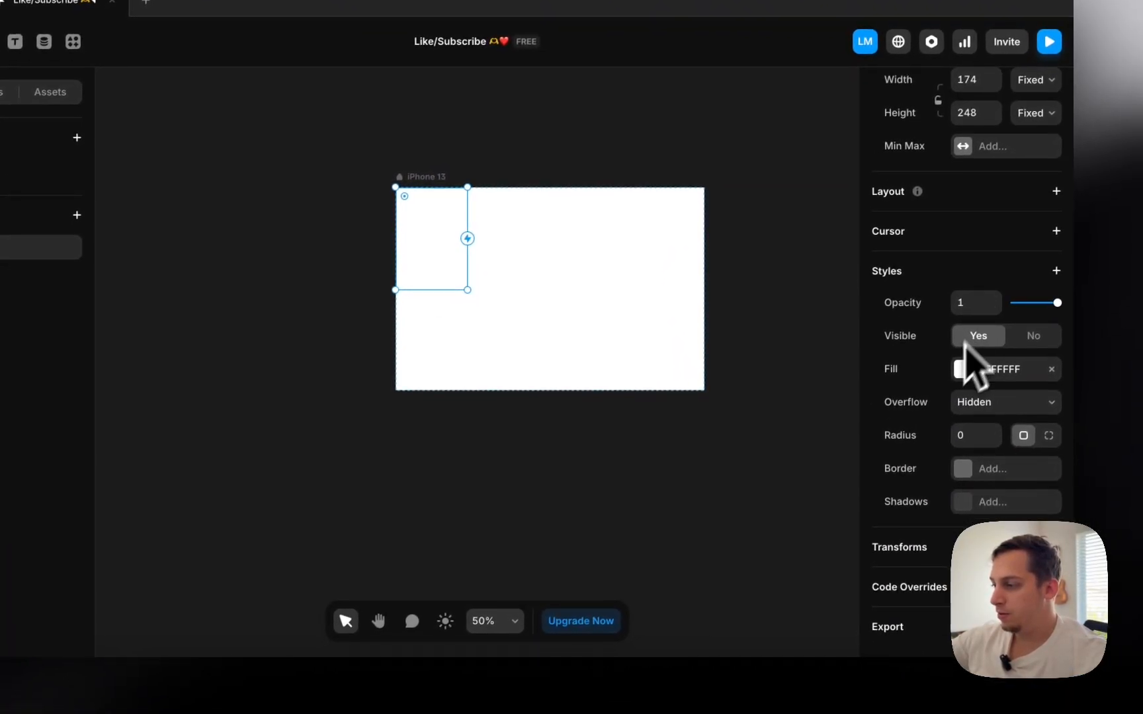
pyautogui.click(958, 372)
pyautogui.click(814, 310)
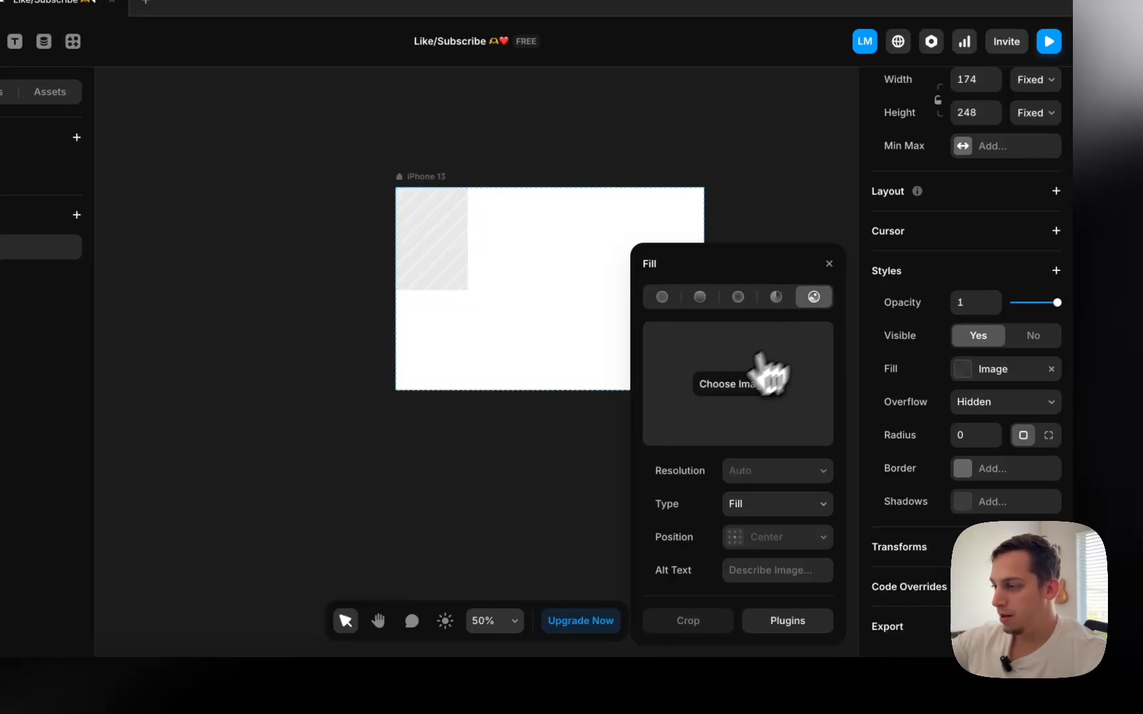
# - Open the Lummi plugin for the frame's image fill and search its photos for "profile shot"
pyautogui.click(771, 618)
pyautogui.click(688, 390)
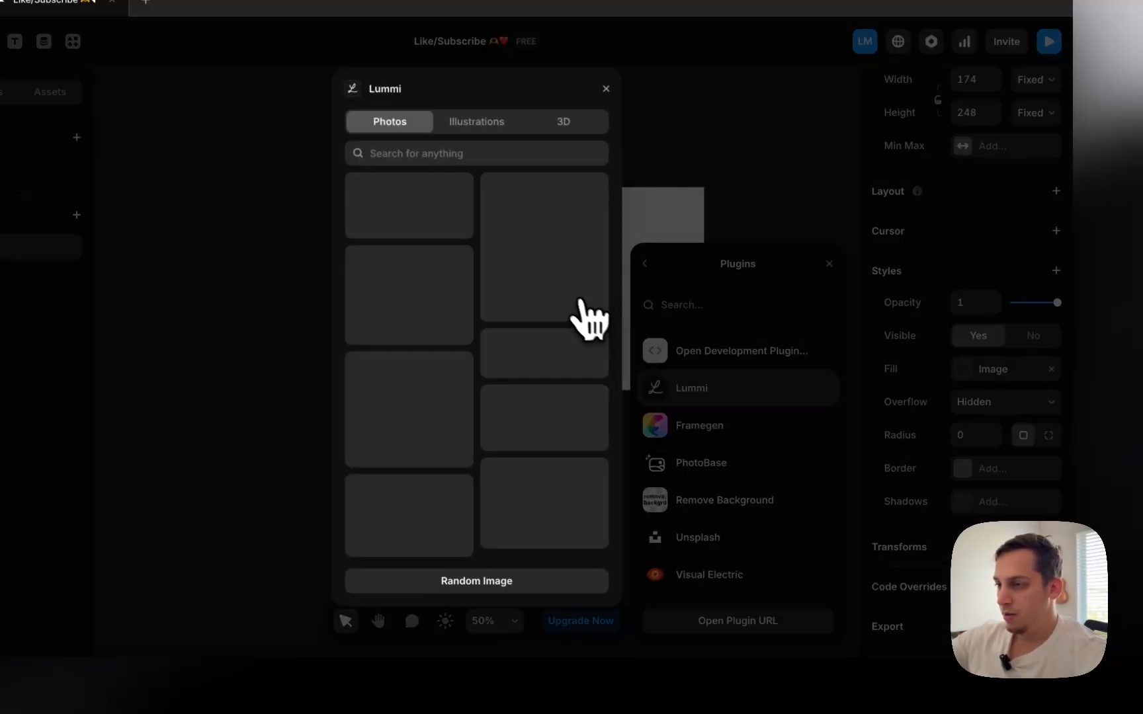
pyautogui.click(435, 153)
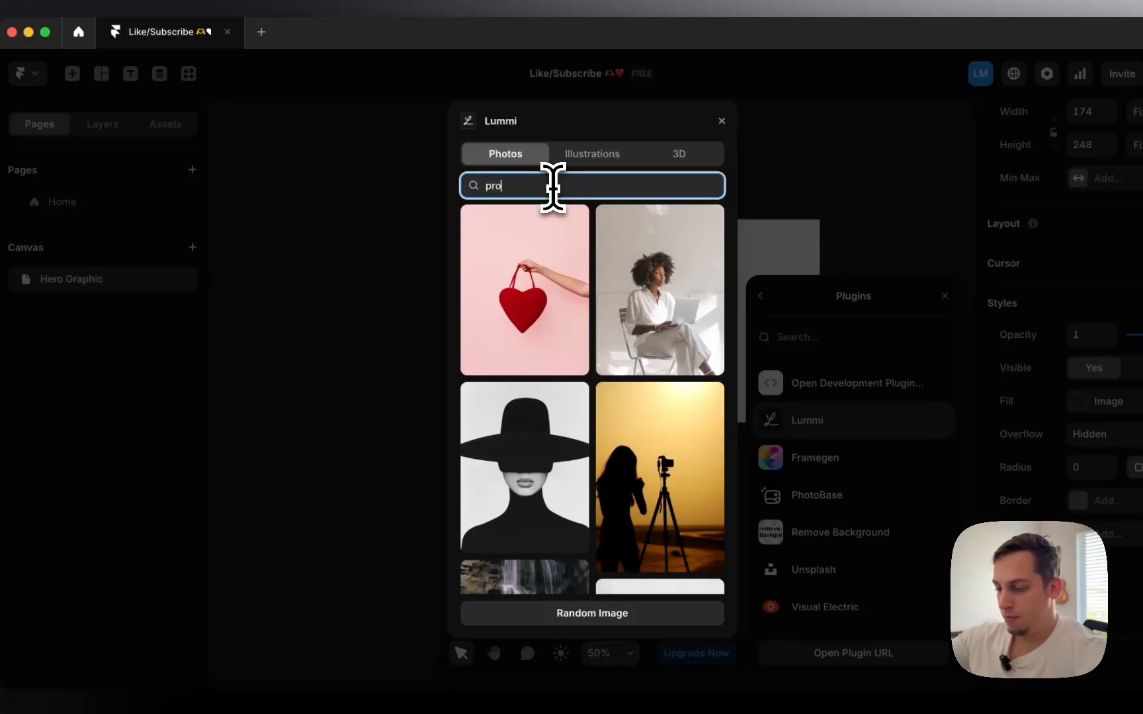
pyautogui.write('profile shot')
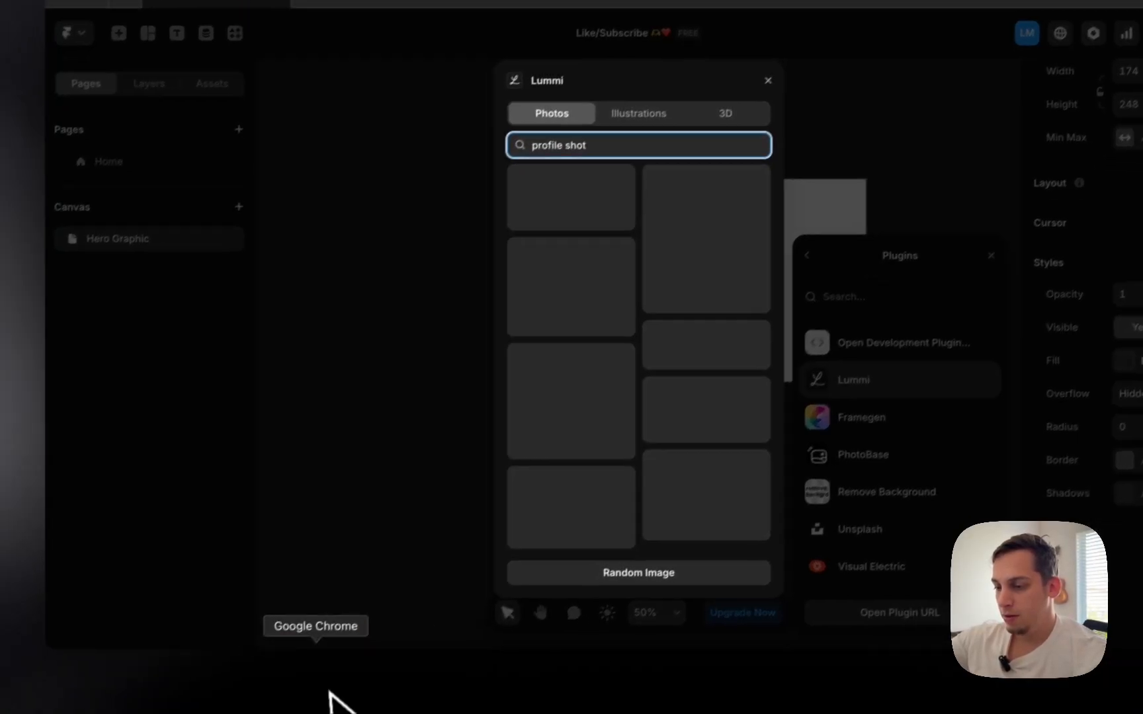
# - Check the generated Midjourney portraits in Chrome, return to Framer, and search Lummi's photos for "profile shot computer"
pyautogui.click(327, 691)
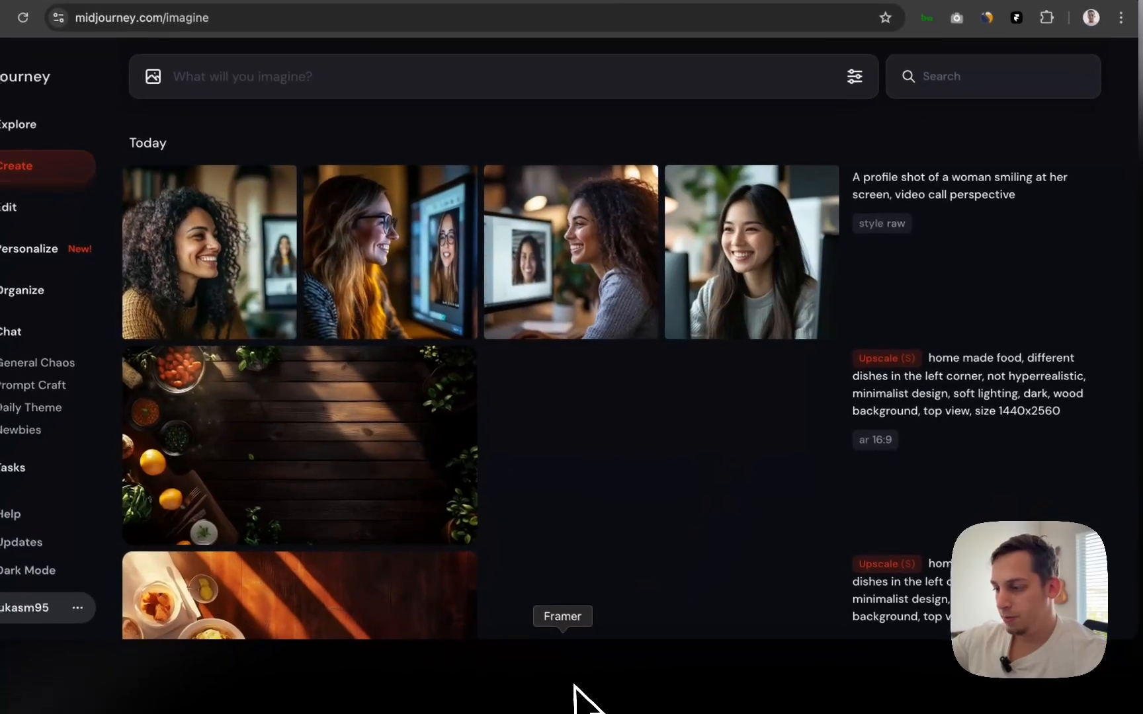
pyautogui.click(555, 709)
pyautogui.scroll(-10, 609, 440)
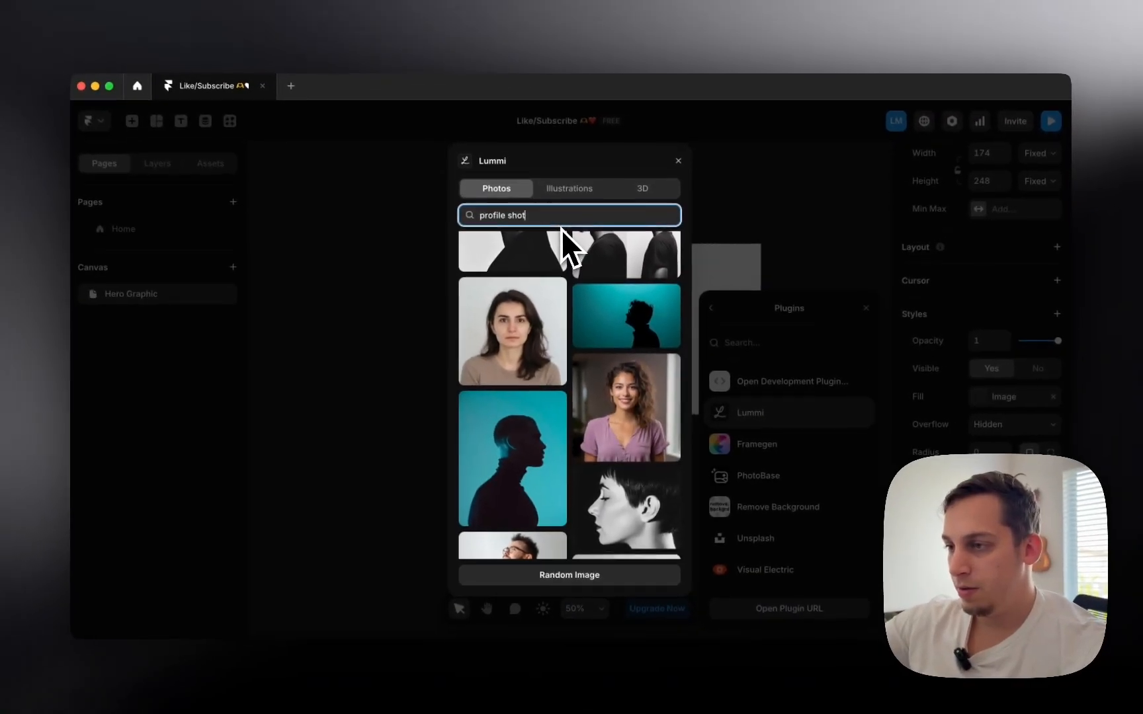
pyautogui.write('computer')
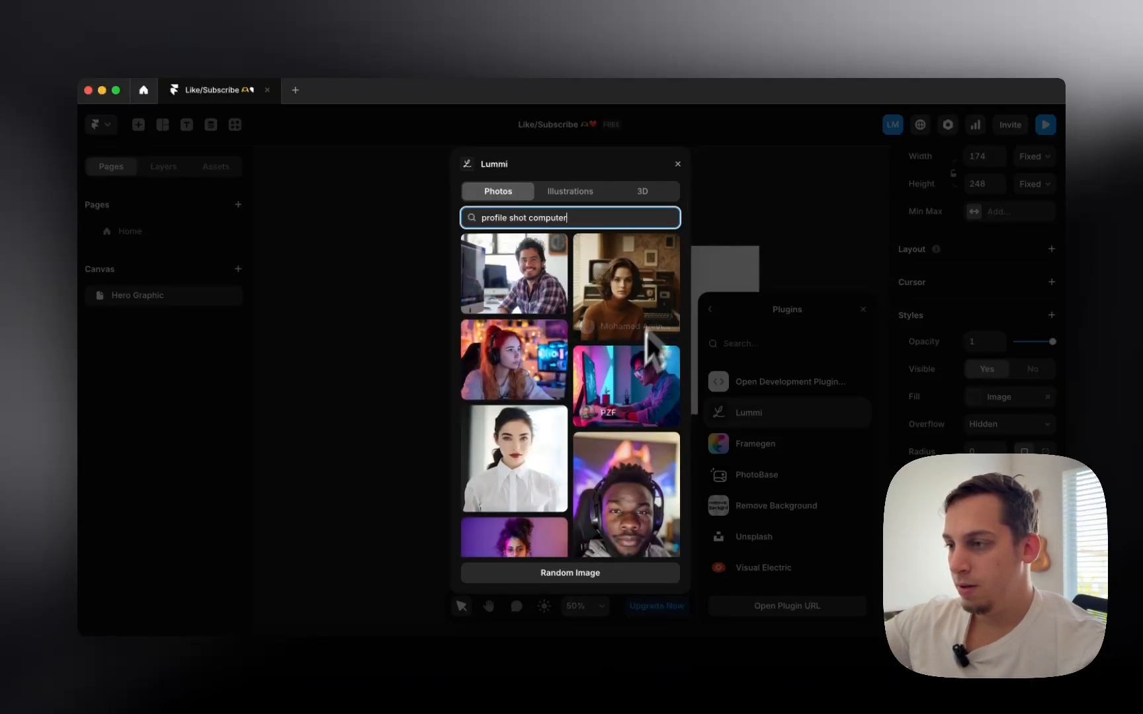
# - Fill the image frame with Lummi's photo of the man wearing headphones and a grey hoodie
pyautogui.scroll(-3, 639, 331)
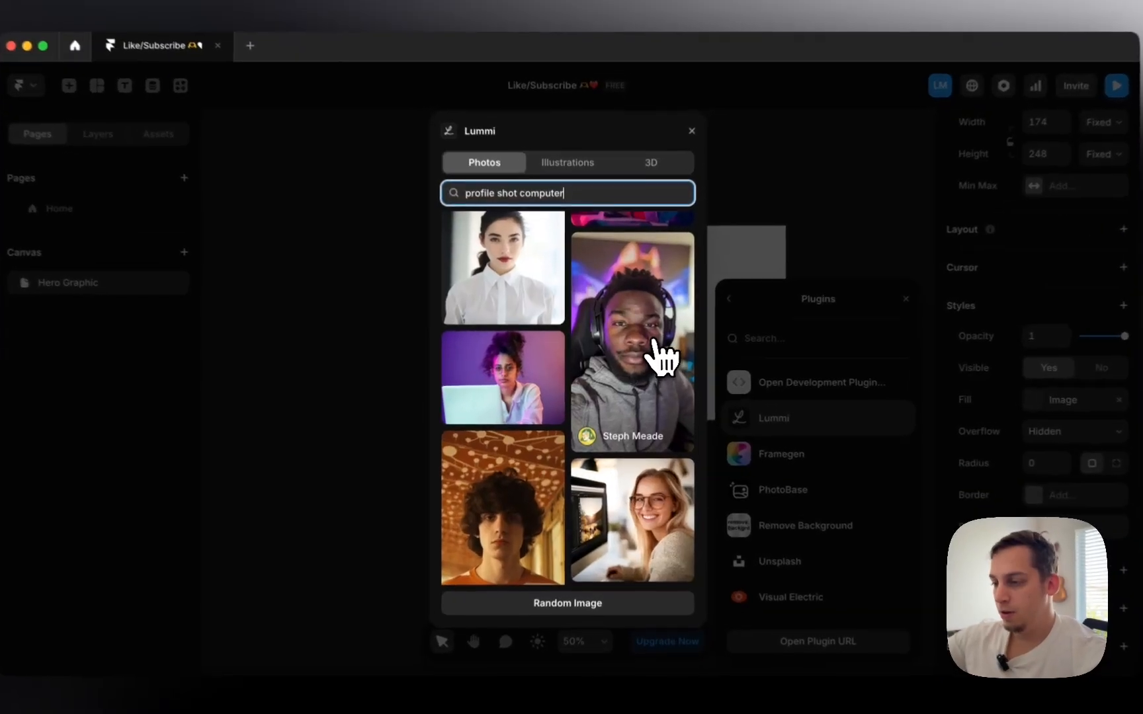
pyautogui.click(646, 347)
pyautogui.scroll(-10, 598, 463)
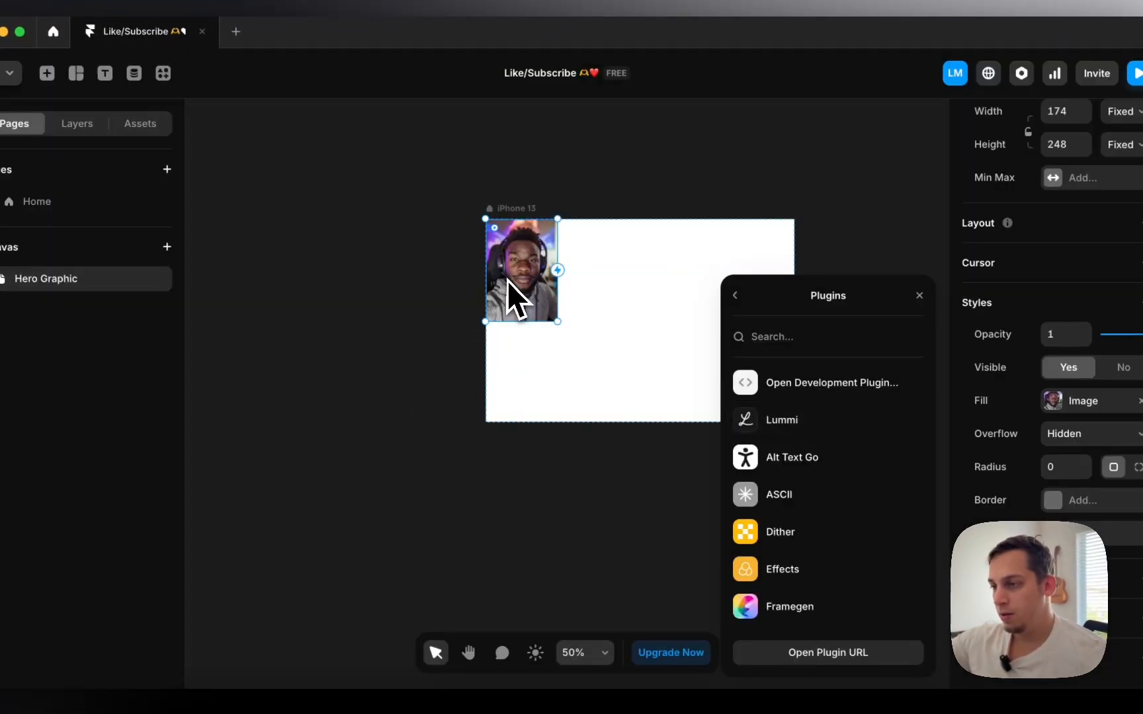
pyautogui.moveTo(509, 297); pyautogui.dragTo(582, 291)
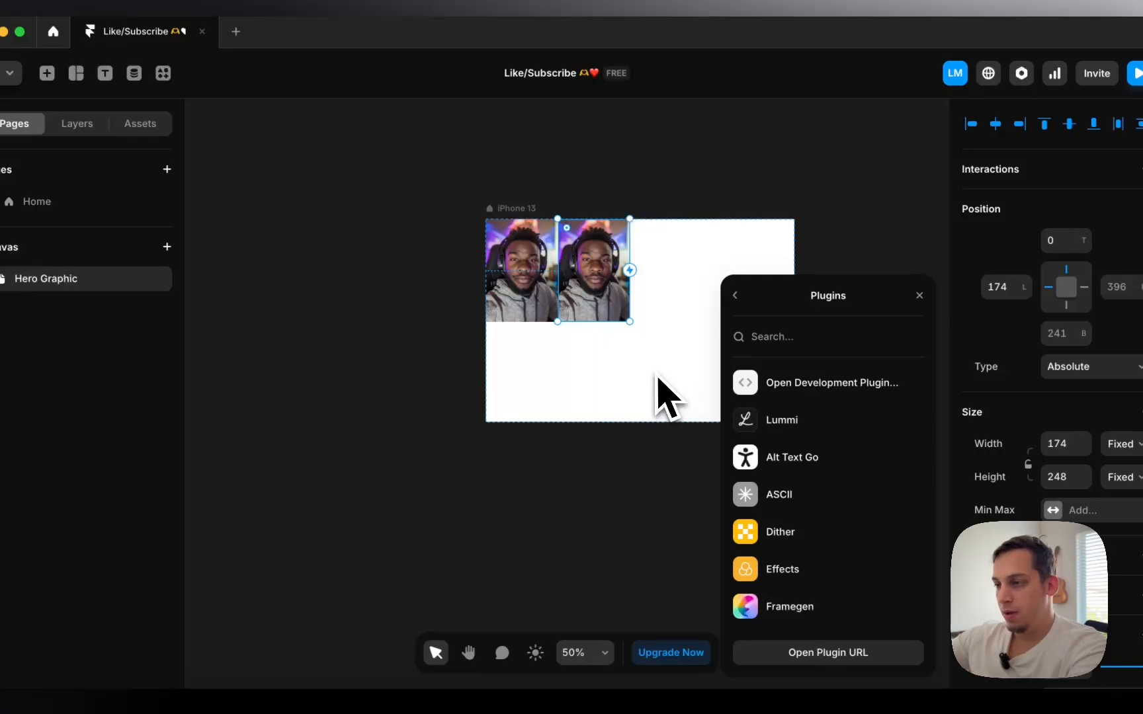
pyautogui.click(601, 377)
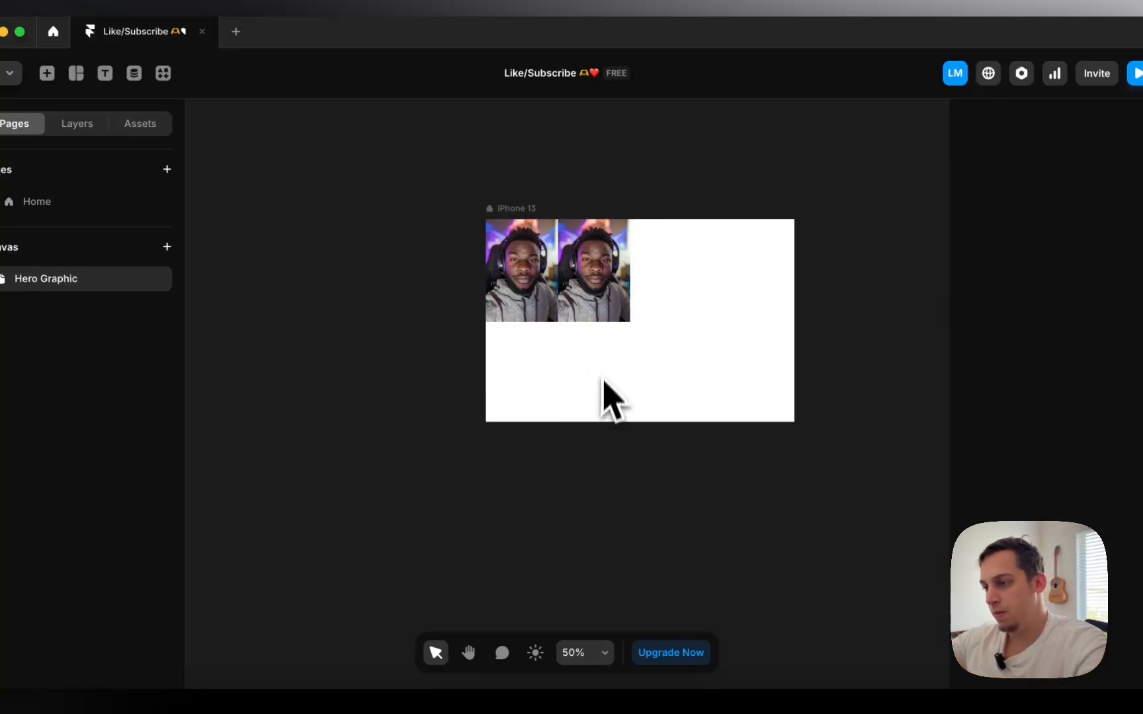
pyautogui.click(603, 307)
pyautogui.press('Delete')
pyautogui.click(546, 312)
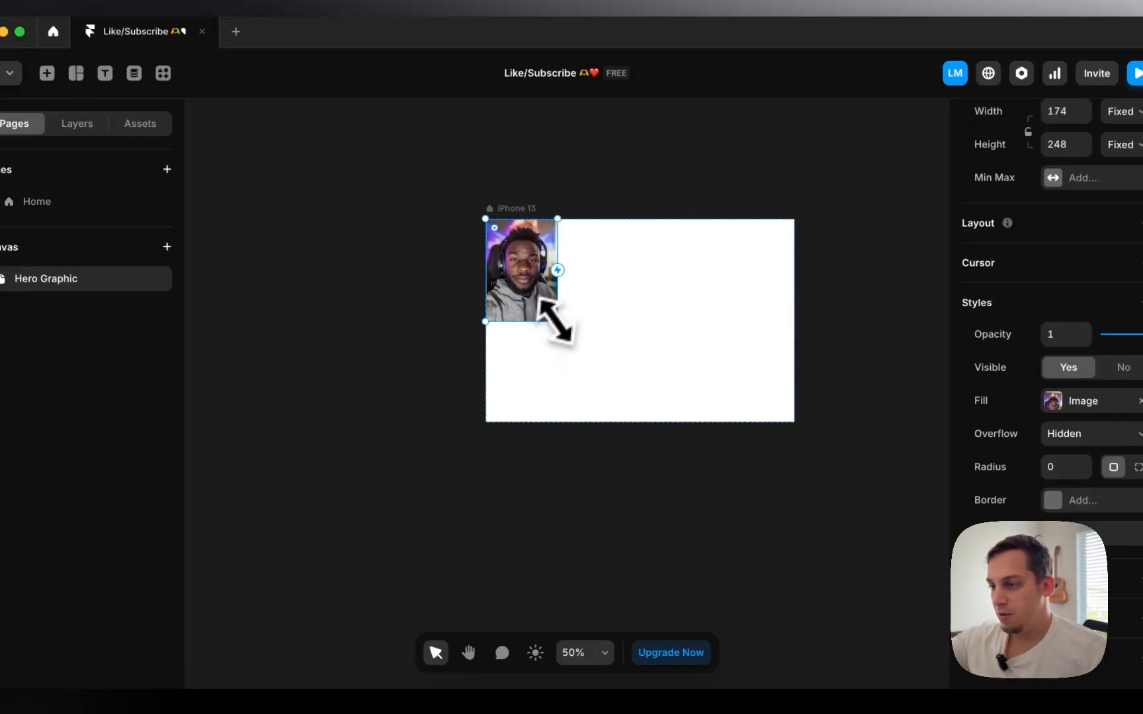
pyautogui.moveTo(557, 322); pyautogui.dragTo(796, 424)
pyautogui.press('super+z')
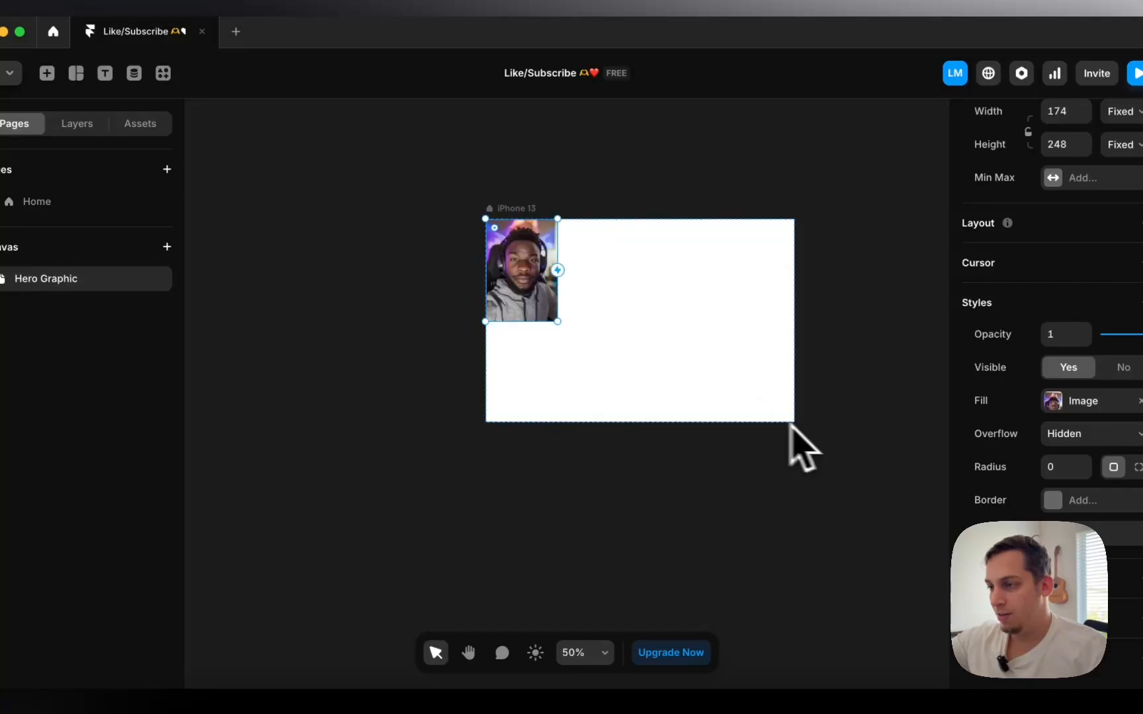
# - Resize the portrait to 130 × 185 in the screen's lower-right corner and give it a radius of 10 and a solid border
pyautogui.moveTo(538, 309); pyautogui.dragTo(614, 319)
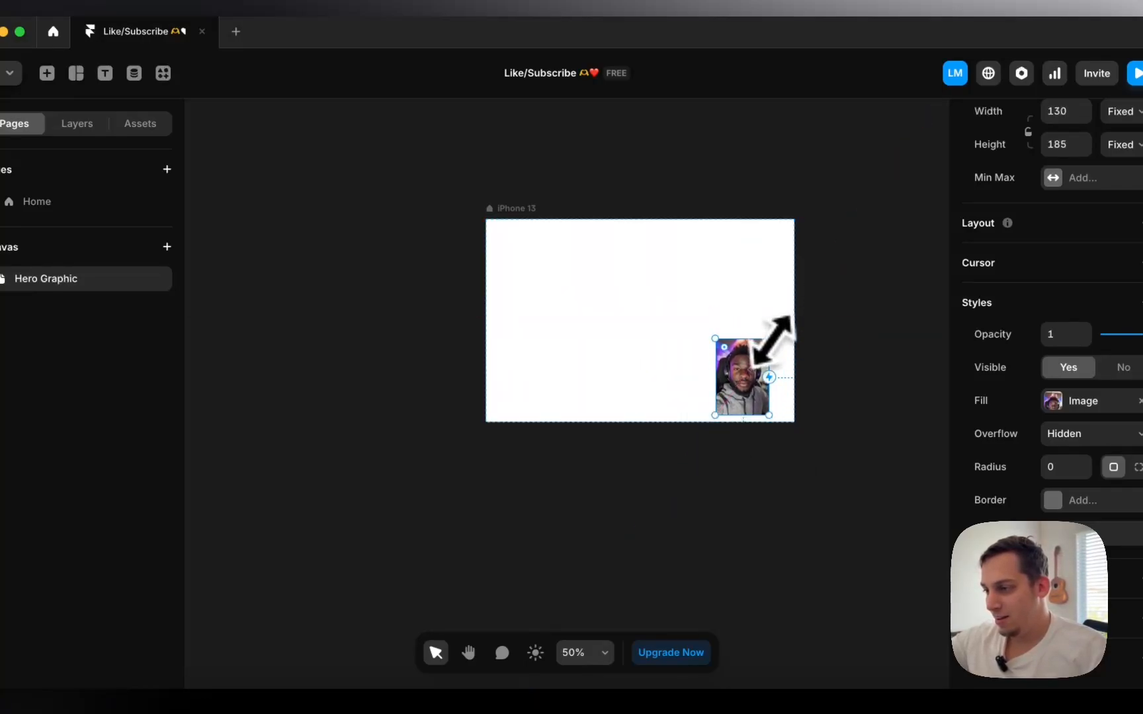
pyautogui.moveTo(749, 367); pyautogui.dragTo(762, 371)
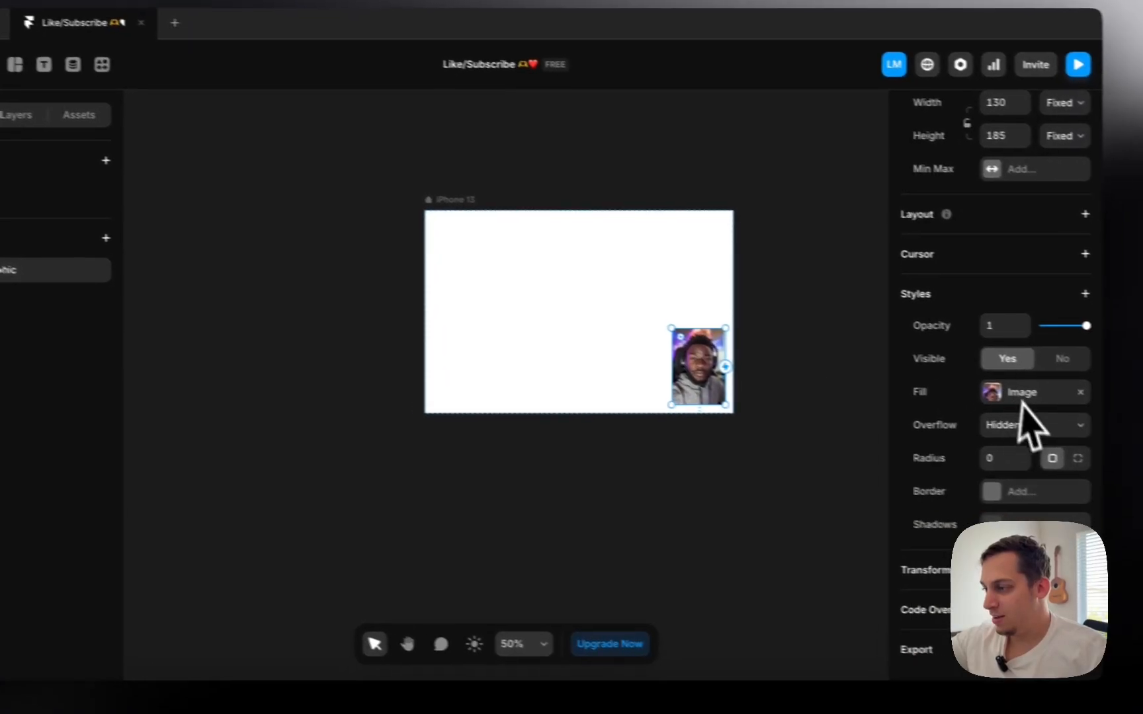
pyautogui.click(1000, 462)
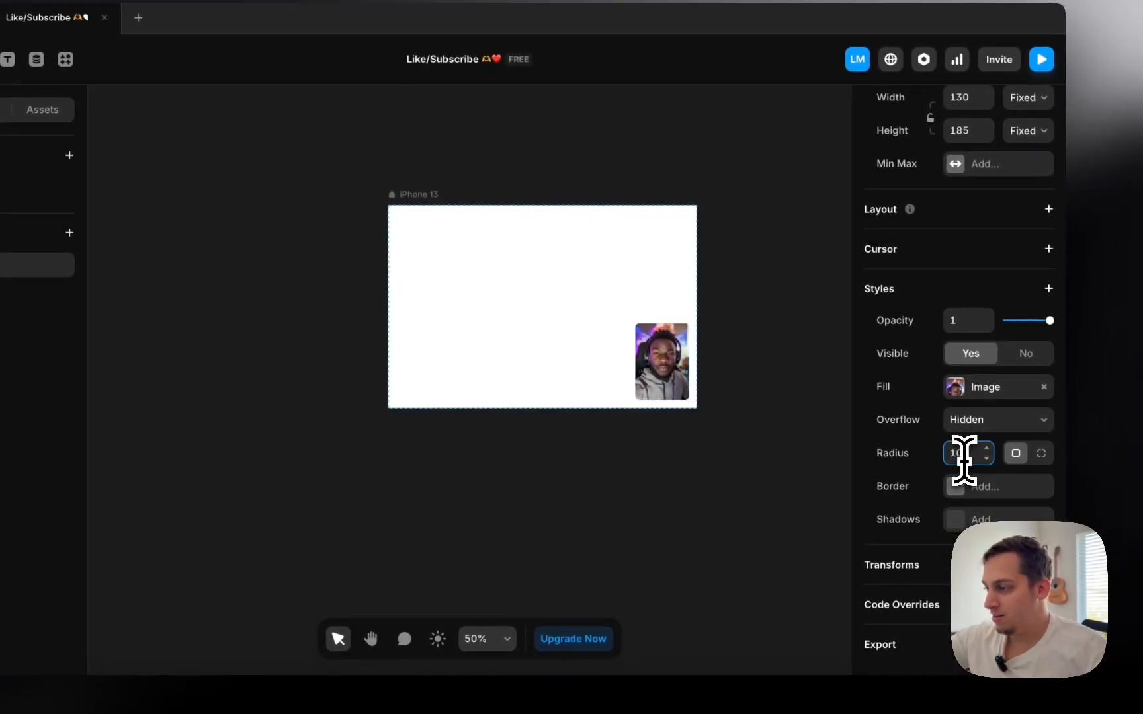
pyautogui.click(965, 491)
pyautogui.click(749, 534)
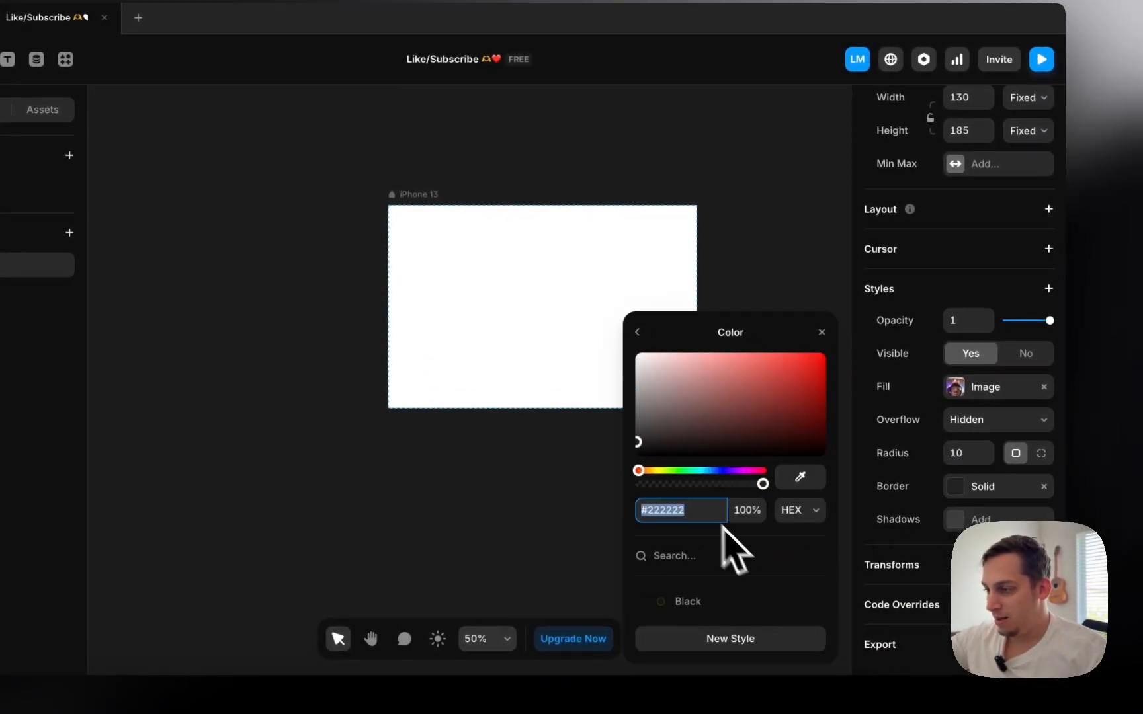
pyautogui.click(782, 248)
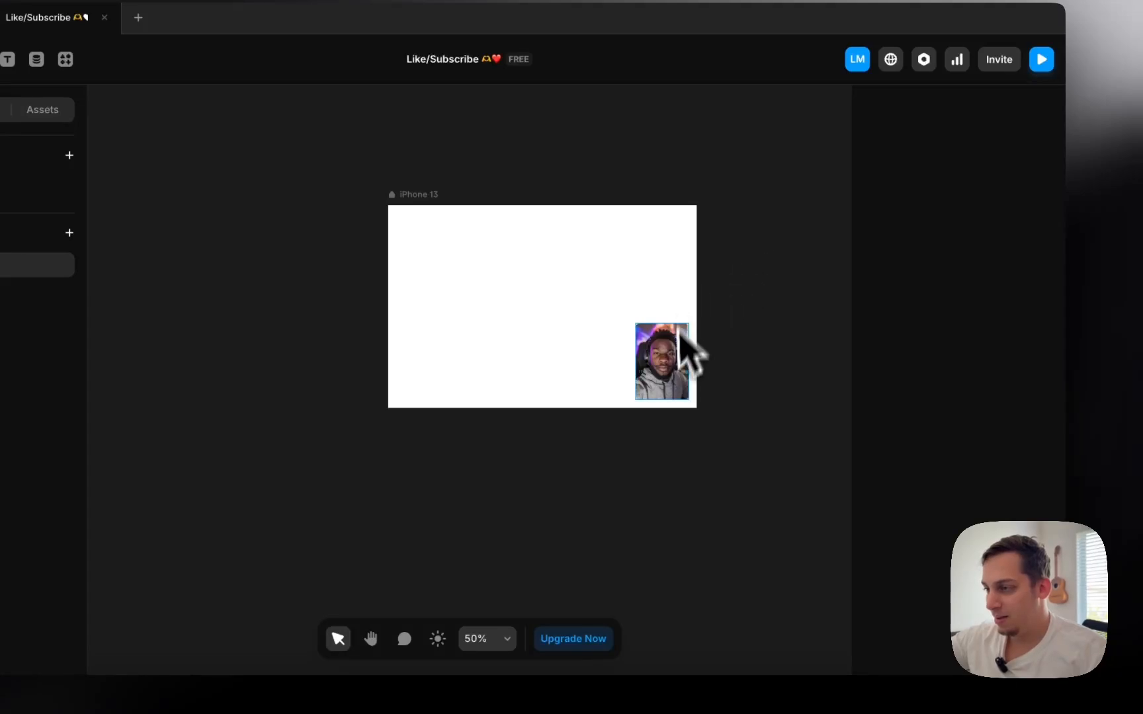
# - Set the iPhone 13 screen's fill type to image and search Lummi's photos for "profile shot computer"
pyautogui.click(433, 210)
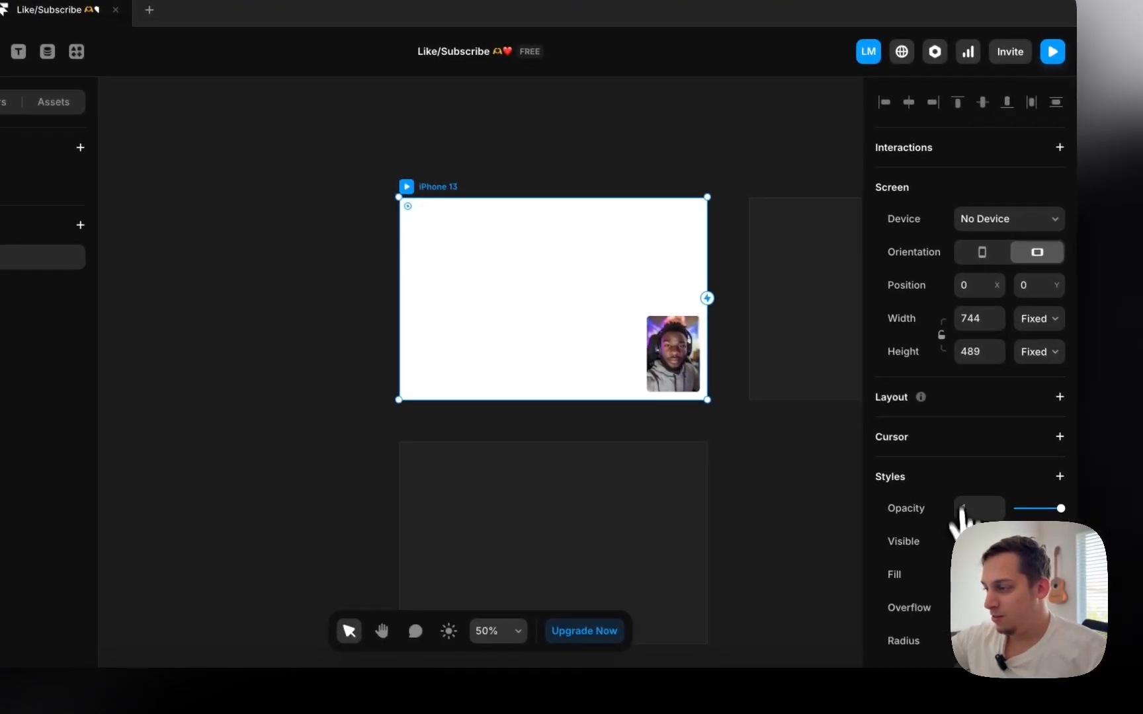
pyautogui.click(960, 574)
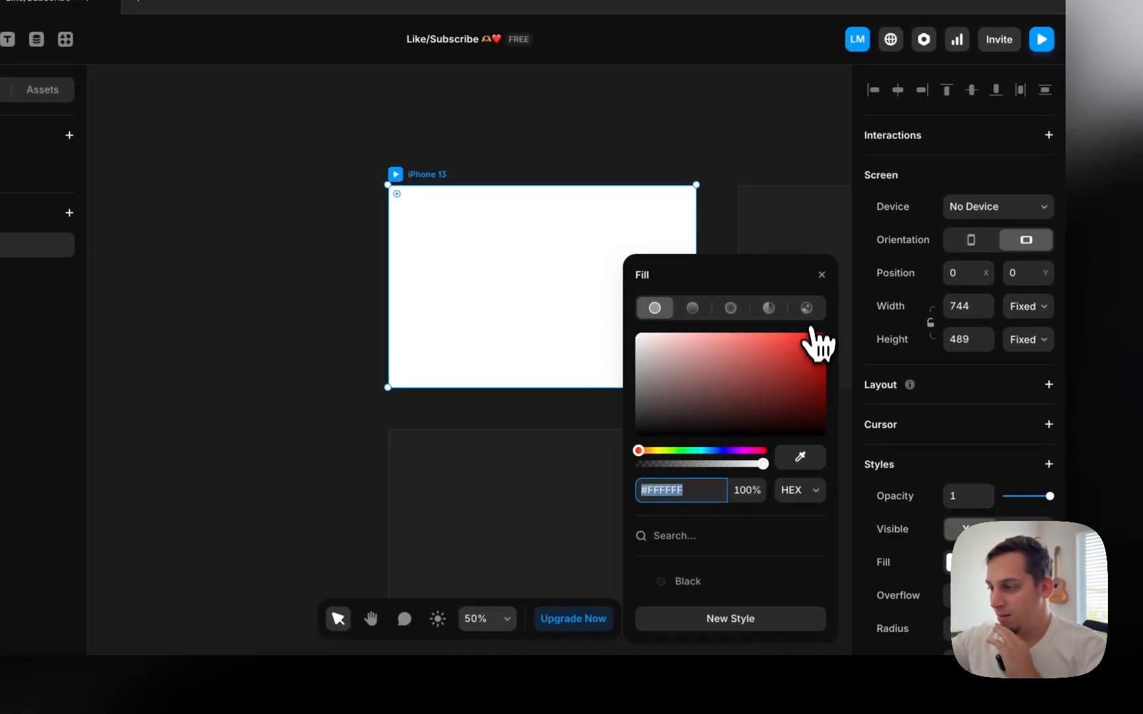
pyautogui.click(806, 307)
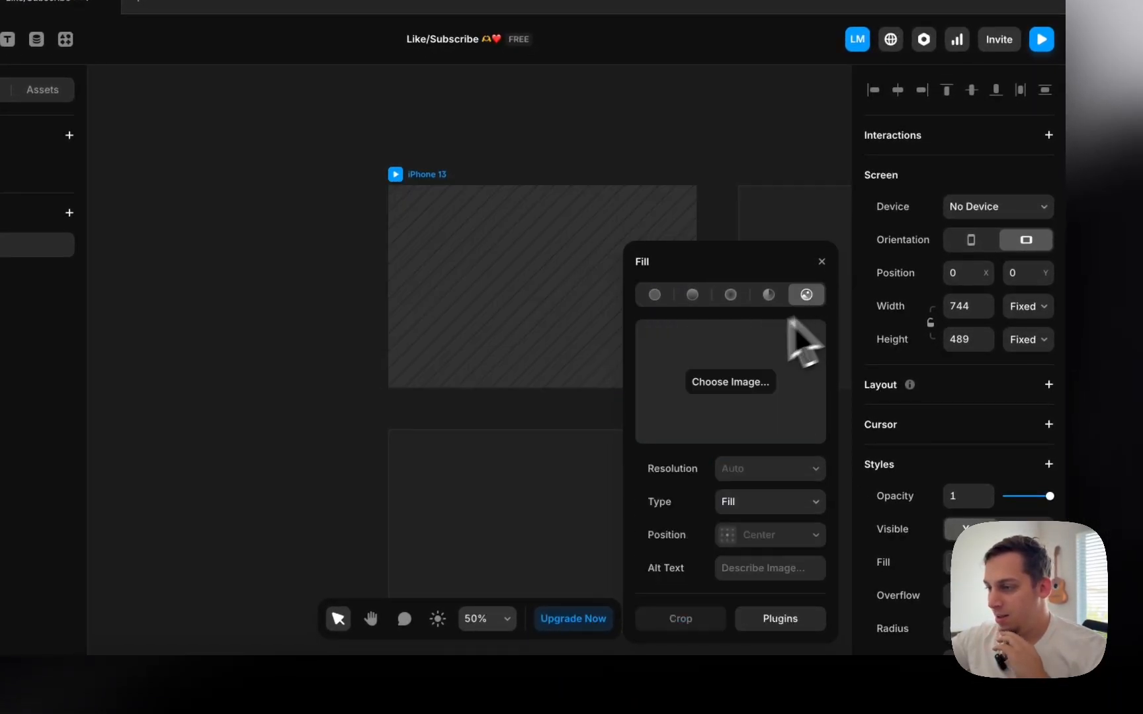
pyautogui.click(779, 621)
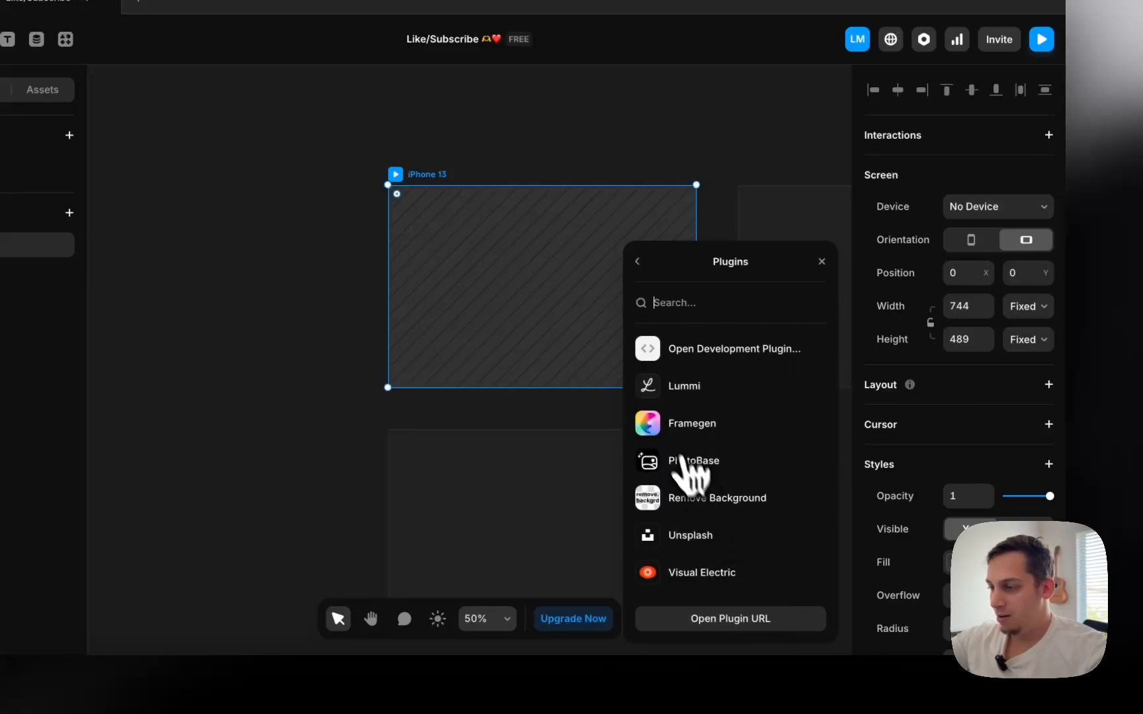
pyautogui.click(711, 394)
pyautogui.click(492, 154)
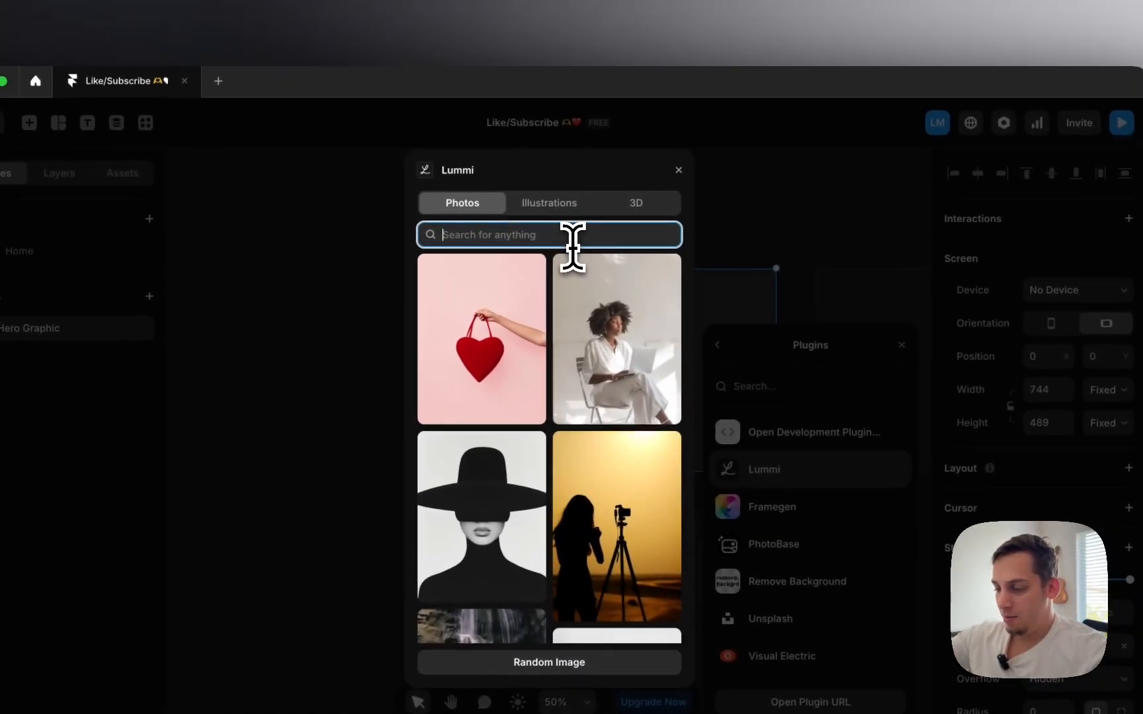
pyautogui.write('profile shot')
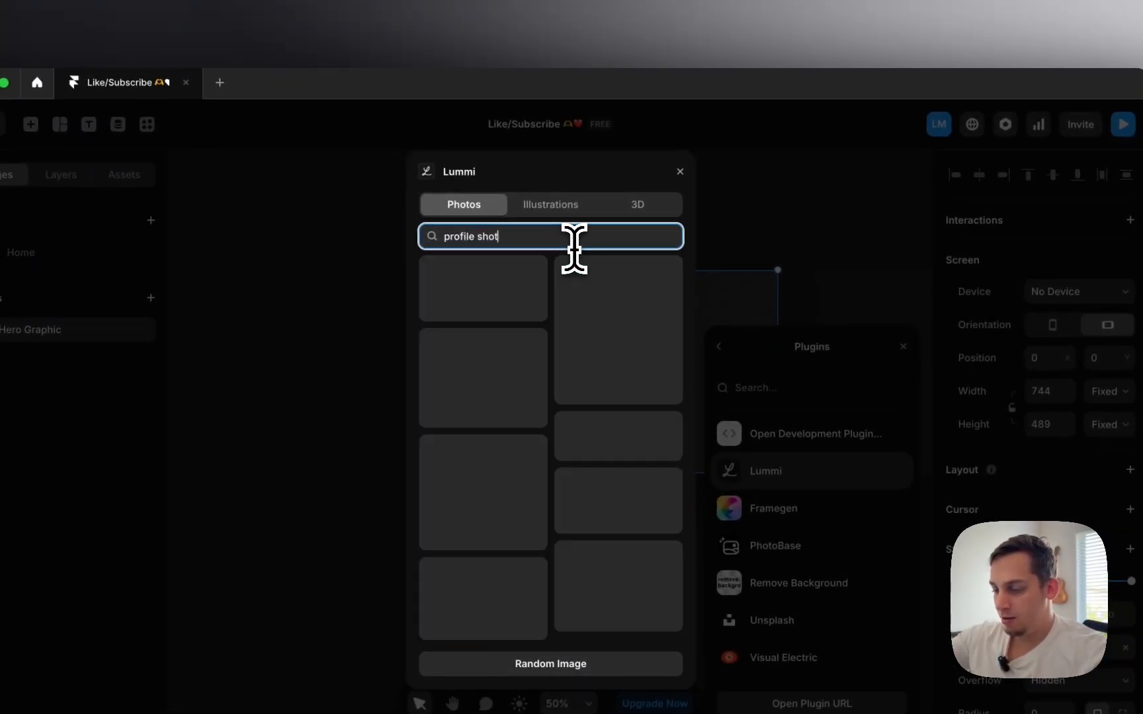
pyautogui.write(' computer')
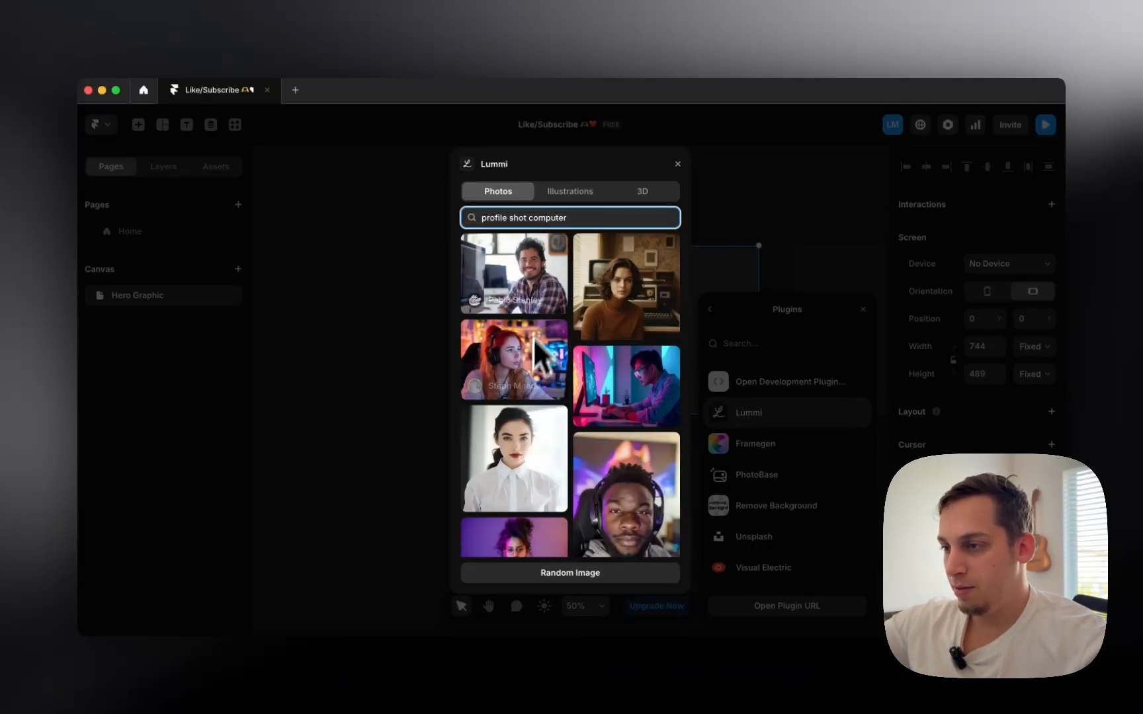
# - Fill the screen with the photo of the red-haired woman wearing headphones and close the Lummi plugin
pyautogui.scroll(-1, 529, 317)
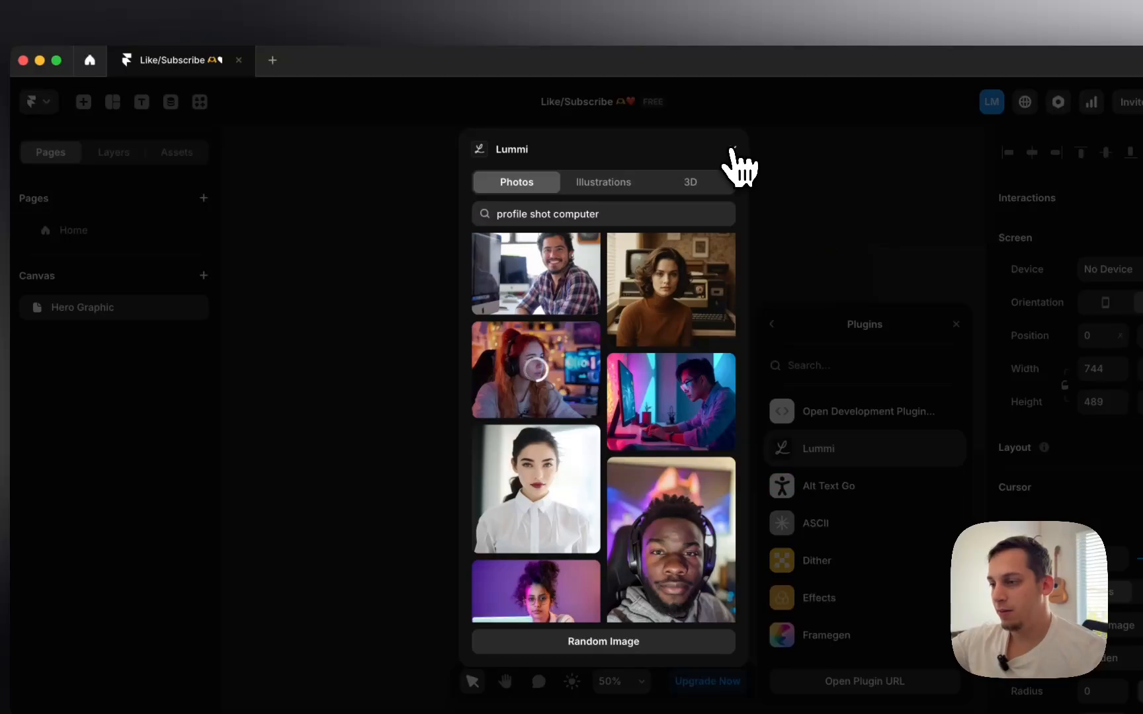
pyautogui.click(732, 151)
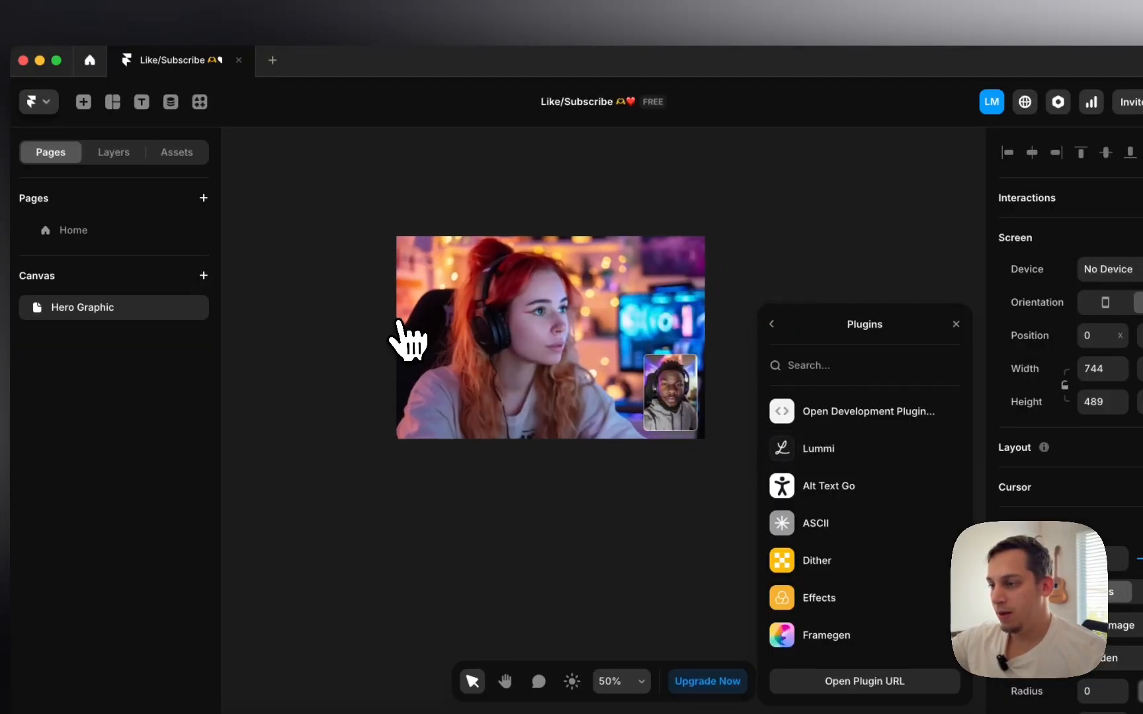
pyautogui.click(382, 358)
pyautogui.click(350, 370)
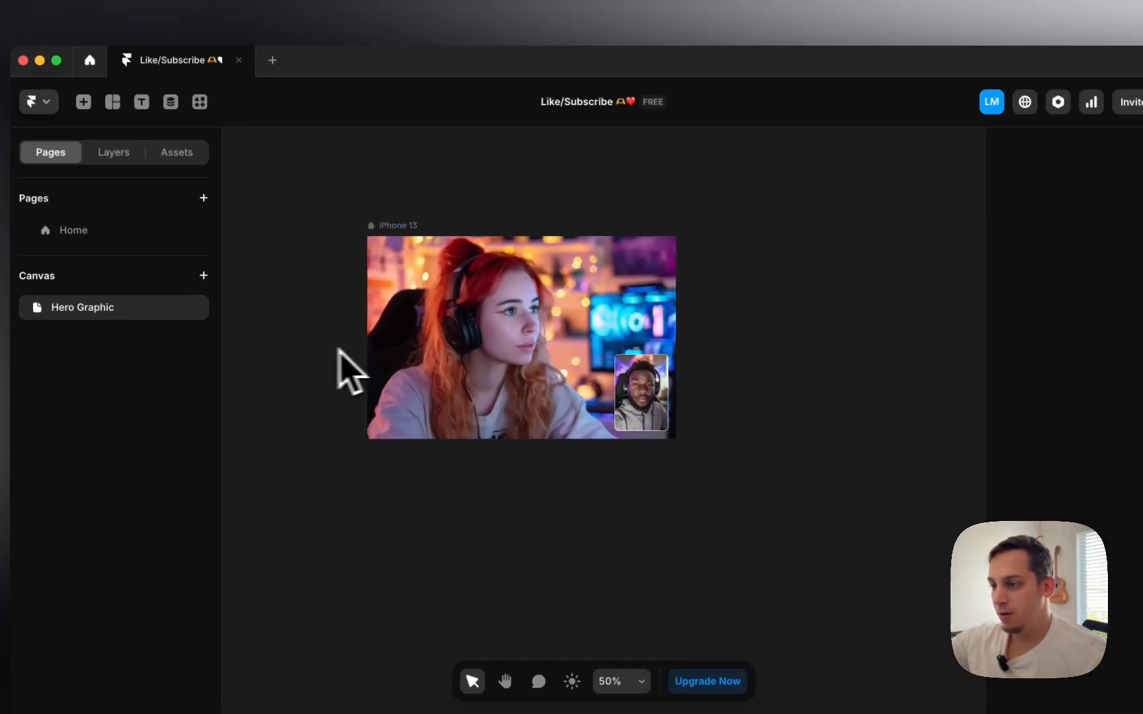
# - Rename the iPhone 13 screen as Hero Graphic and open the Home page
pyautogui.click(646, 412)
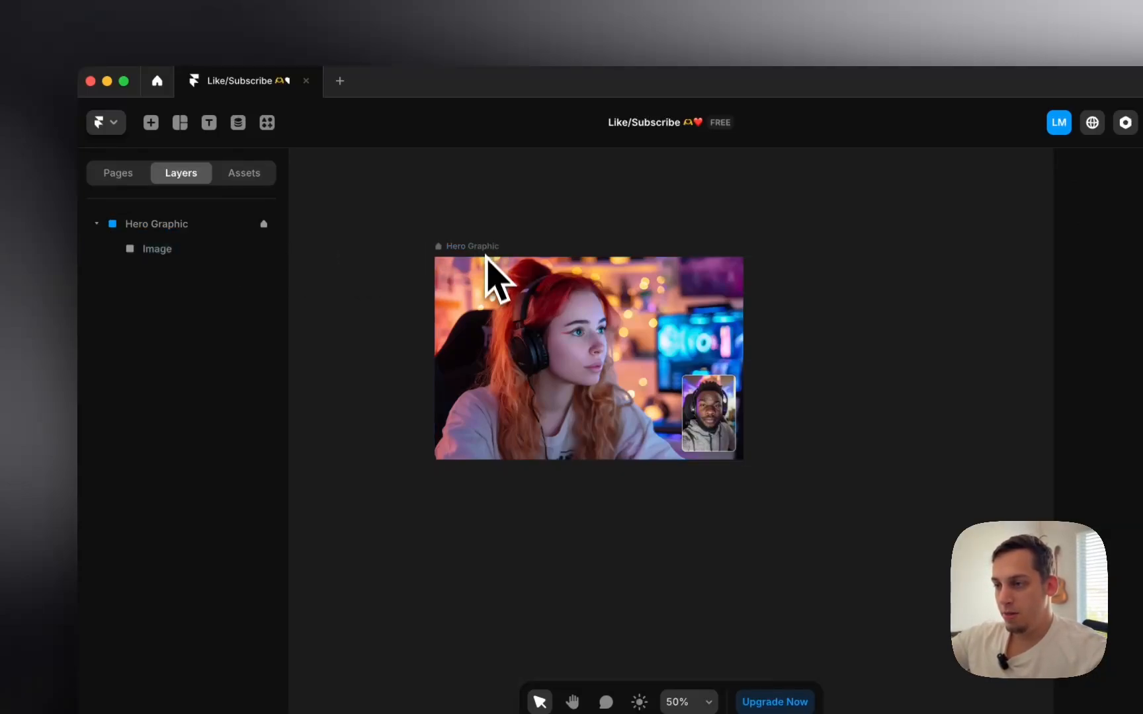
pyautogui.click(141, 174)
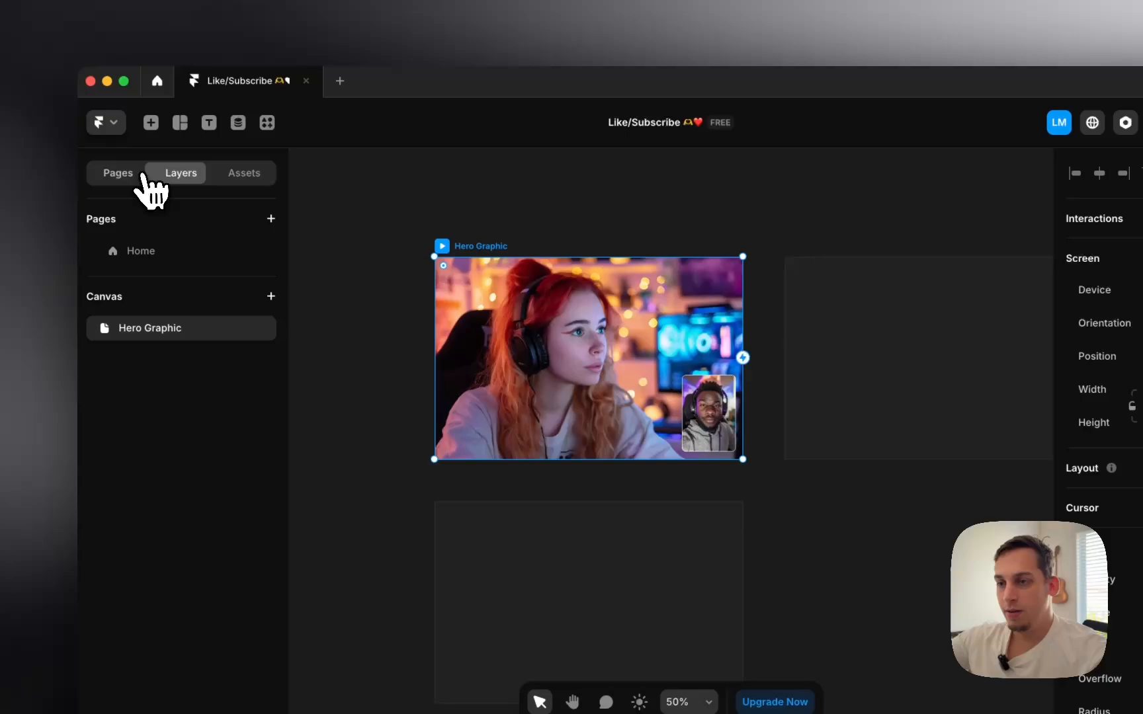
pyautogui.click(152, 246)
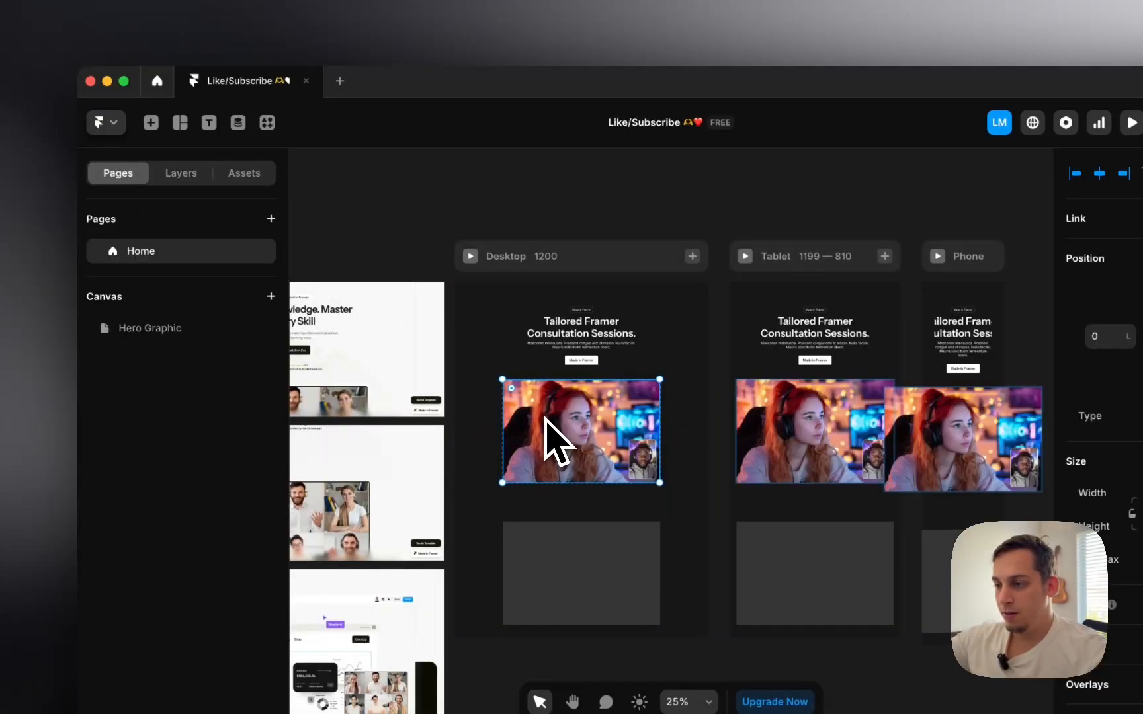
# - Preview the Desktop page, scroll through the hero graphic's shrink effect and back, and exit the preview
pyautogui.click(465, 258)
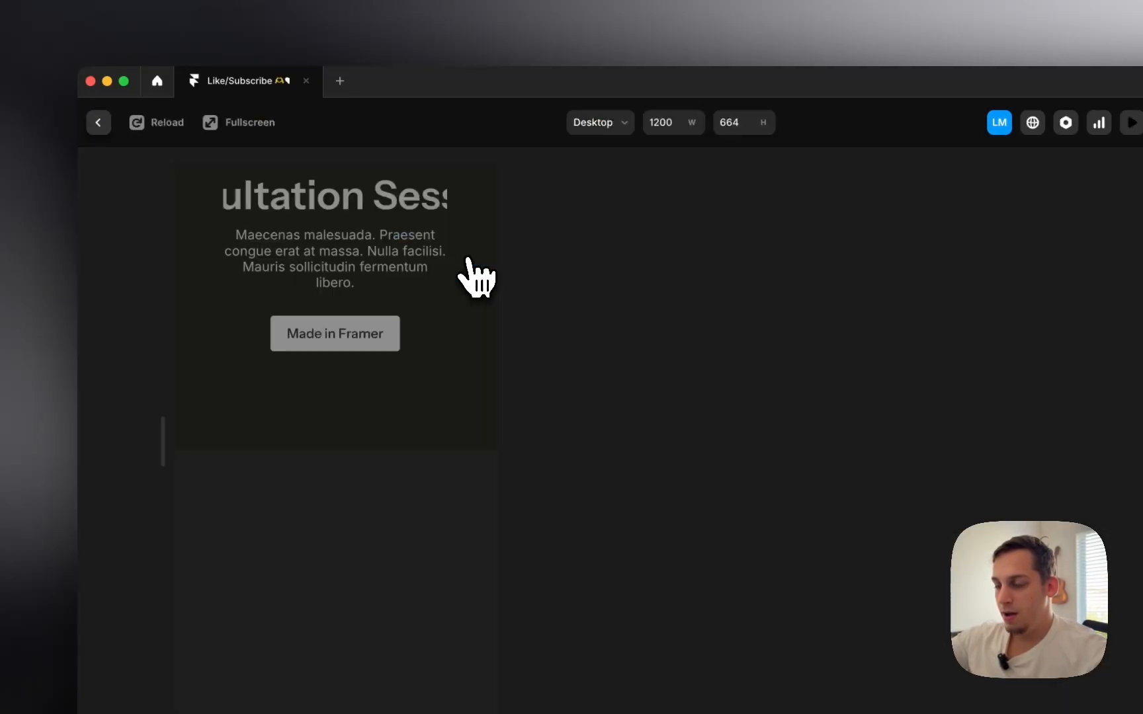
pyautogui.scroll(-3, 482, 380)
pyautogui.scroll(-5, 483, 383)
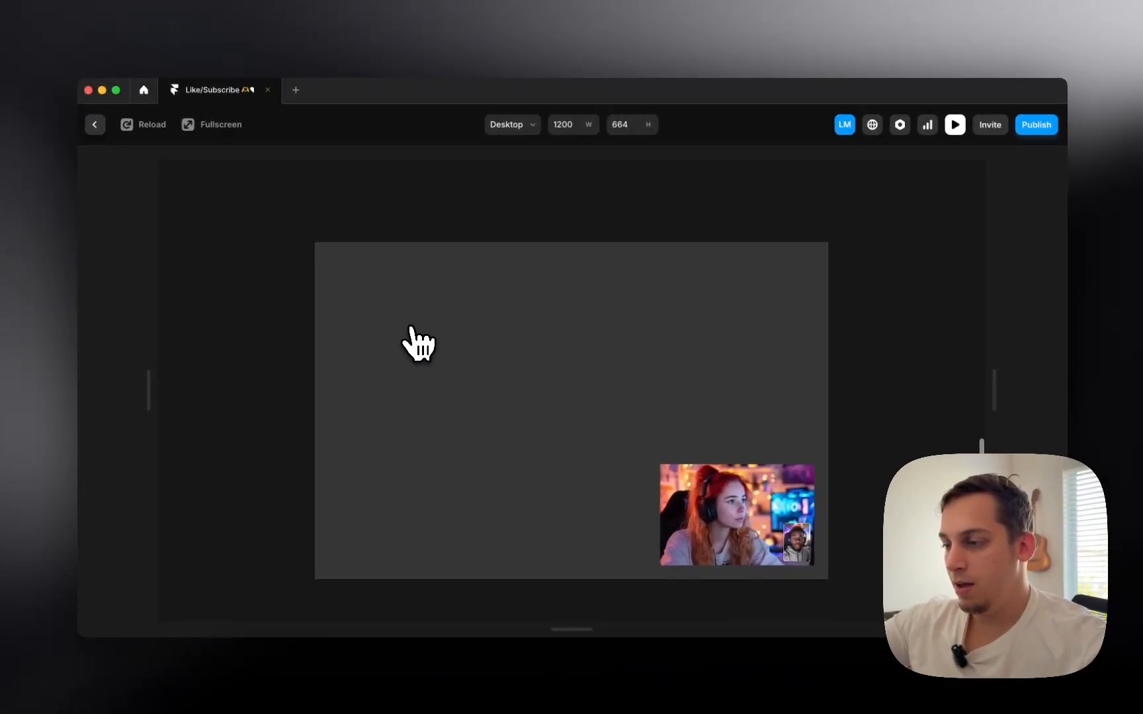
pyautogui.scroll(8, 417, 344)
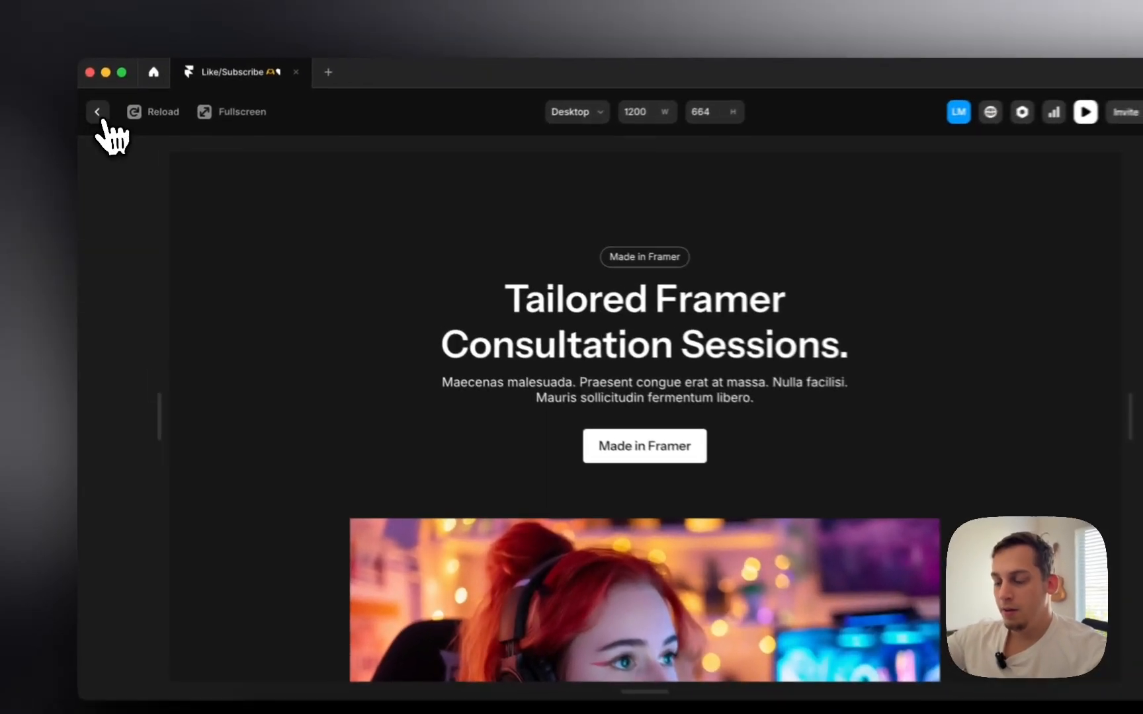
pyautogui.click(94, 124)
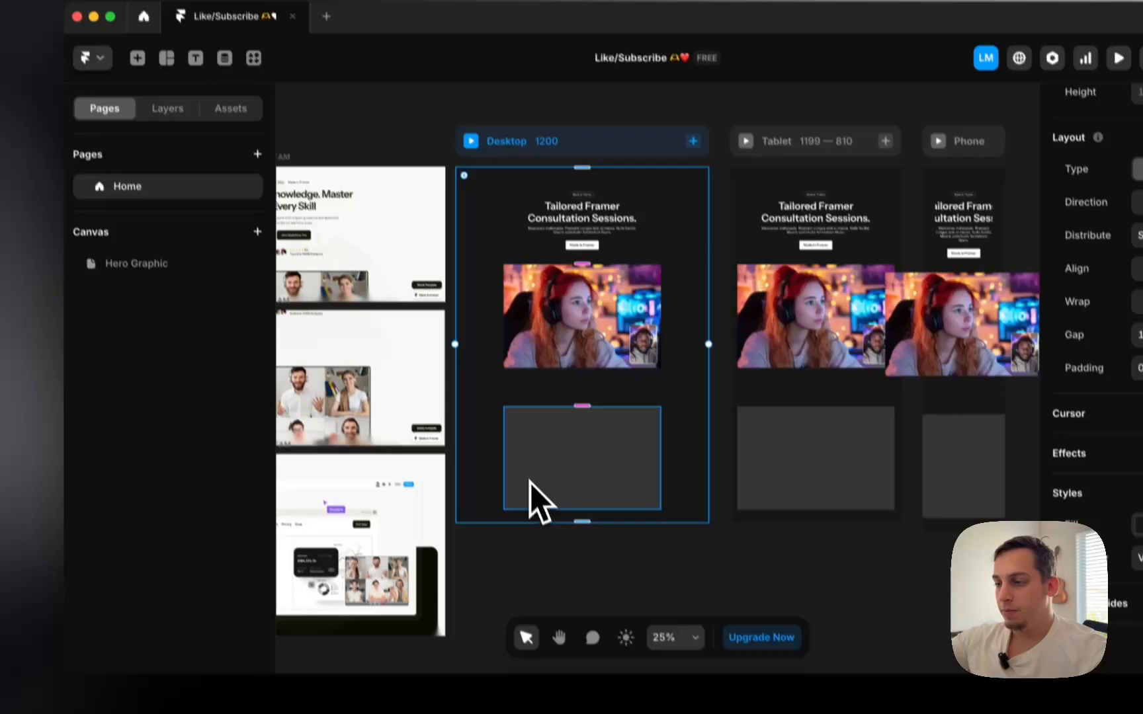
# - Select the Desktop breakpoint's lower grey frame, check the reference screenshots, and switch to Chrome to view StudyFlow's hero mockup
pyautogui.click(530, 483)
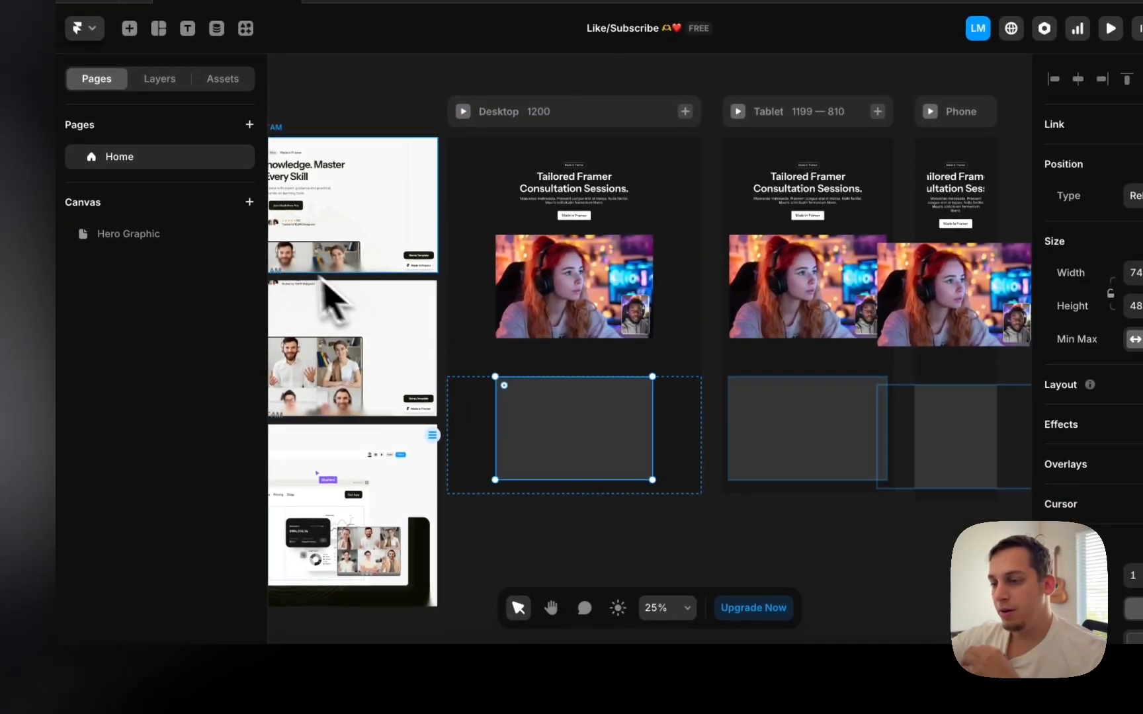
pyautogui.scroll(-2, 454, 311)
pyautogui.hscroll(-2, 454, 310)
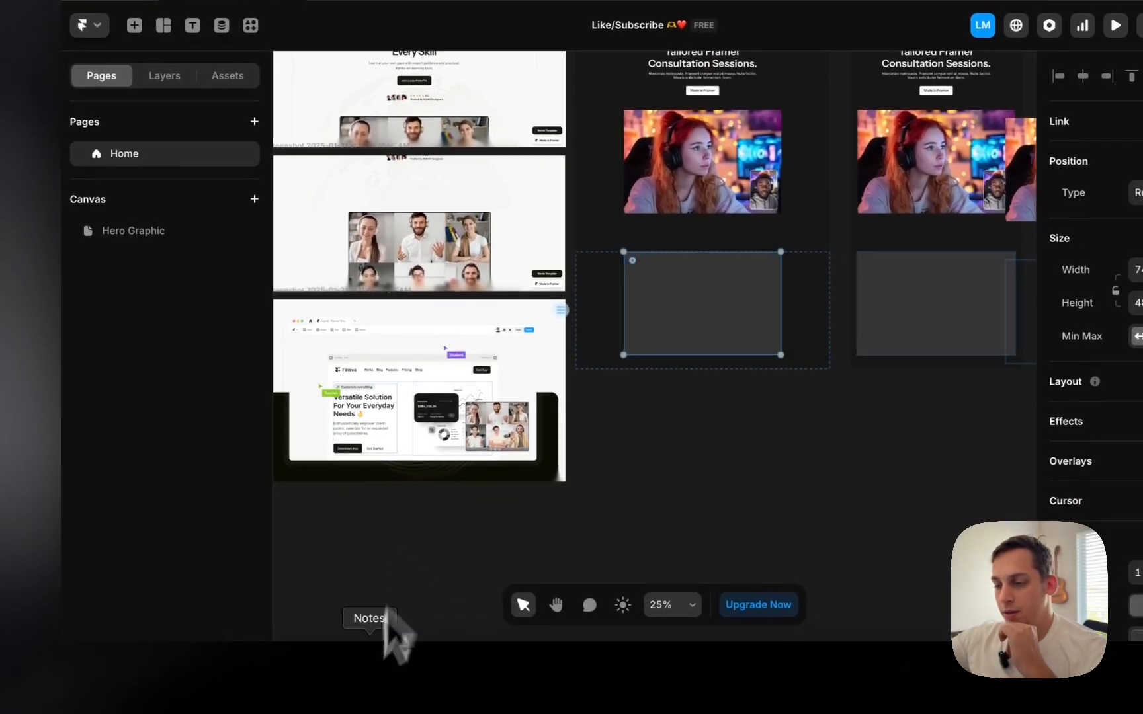
pyautogui.click(337, 695)
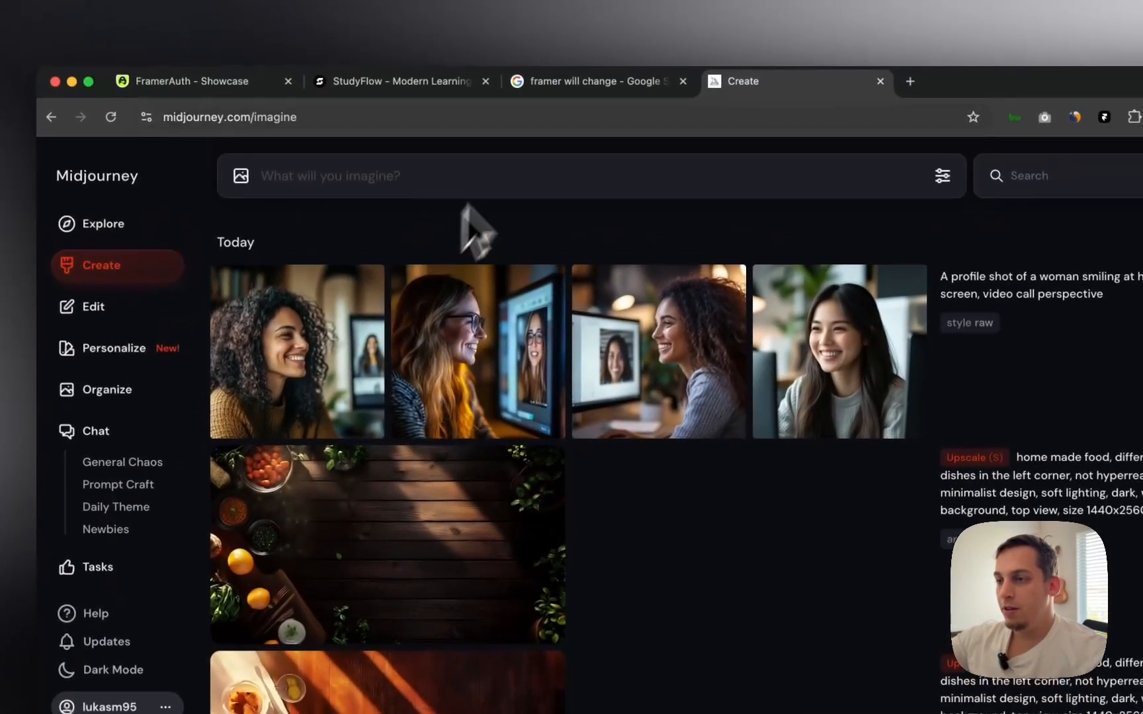
pyautogui.click(291, 99)
pyautogui.click(331, 100)
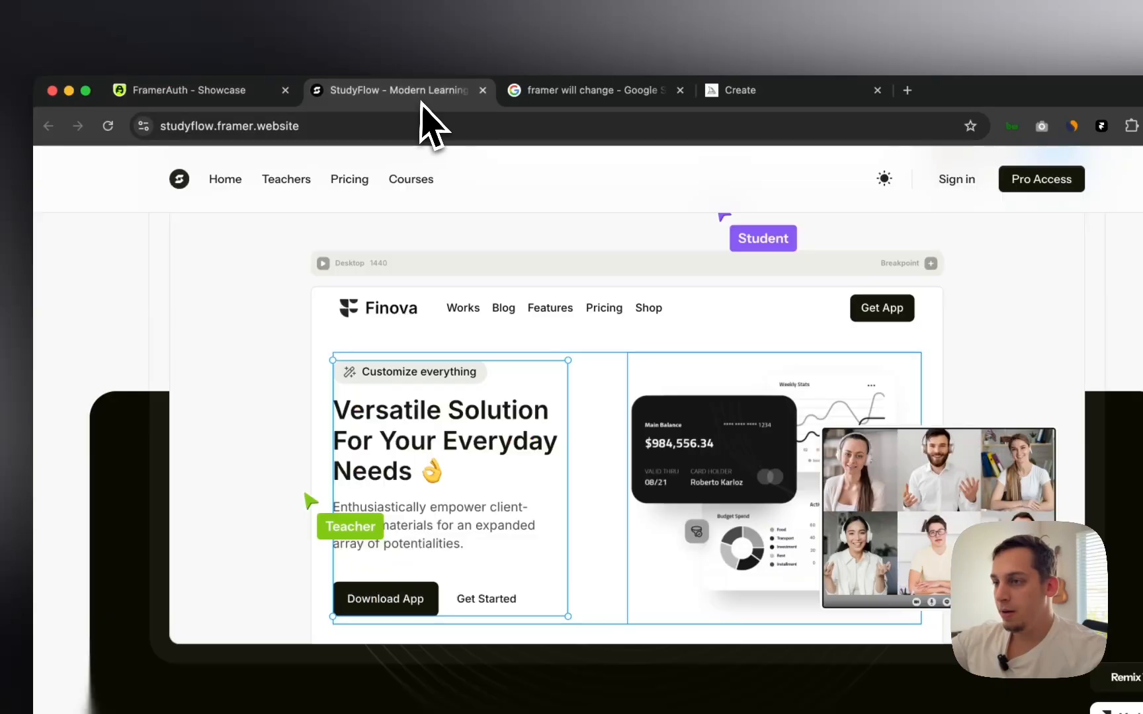
pyautogui.scroll(5, 509, 383)
pyautogui.scroll(-3, 510, 421)
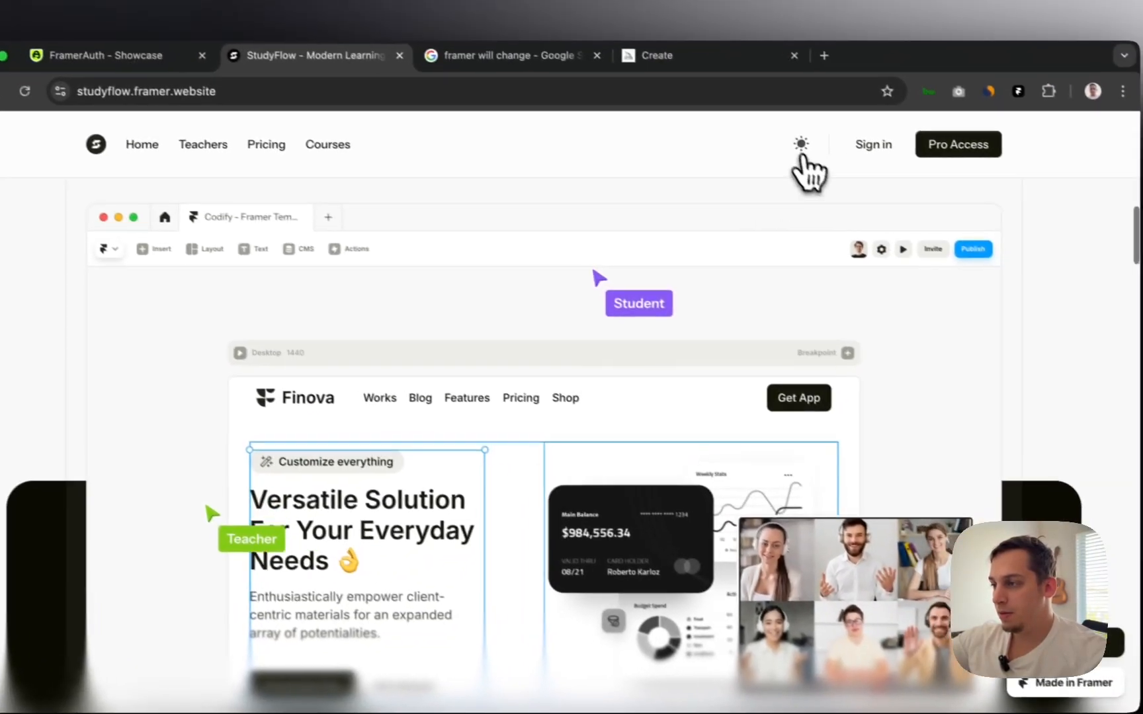
# - Switch the StudyFlow site to its dark theme
pyautogui.click(884, 179)
pyautogui.click(786, 146)
pyautogui.click(784, 144)
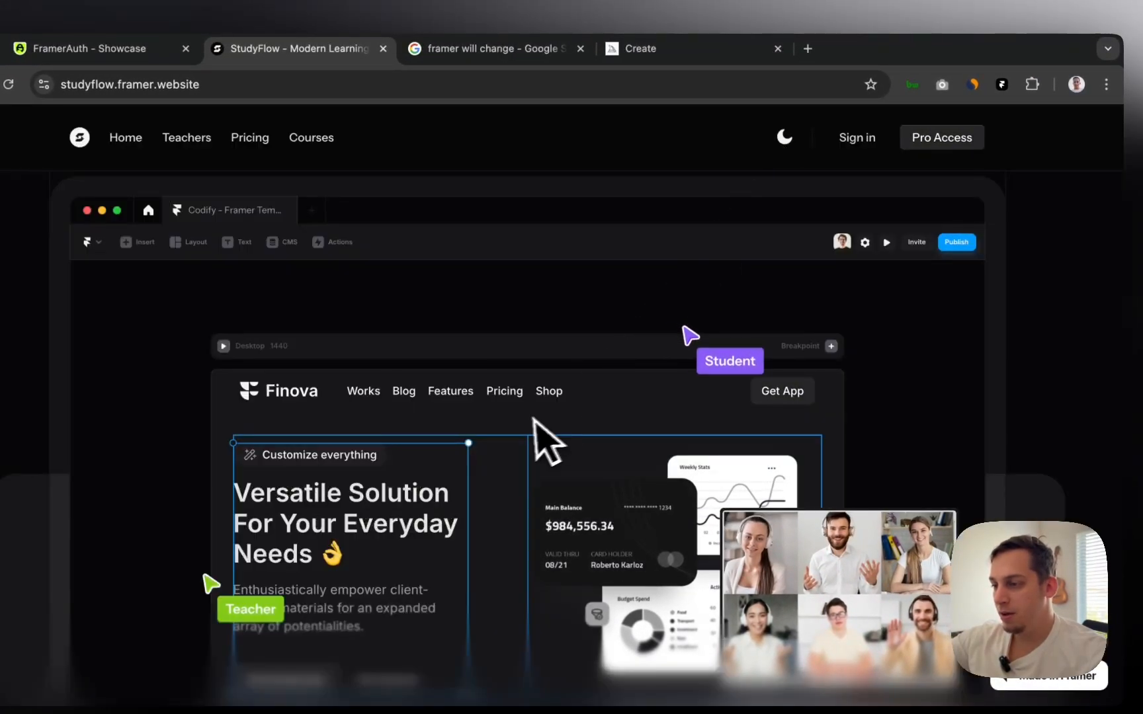
# - Inspect StudyFlow's hero mockup in the developer tools with Responsive dimensions and close the tools
pyautogui.rightClick(576, 392)
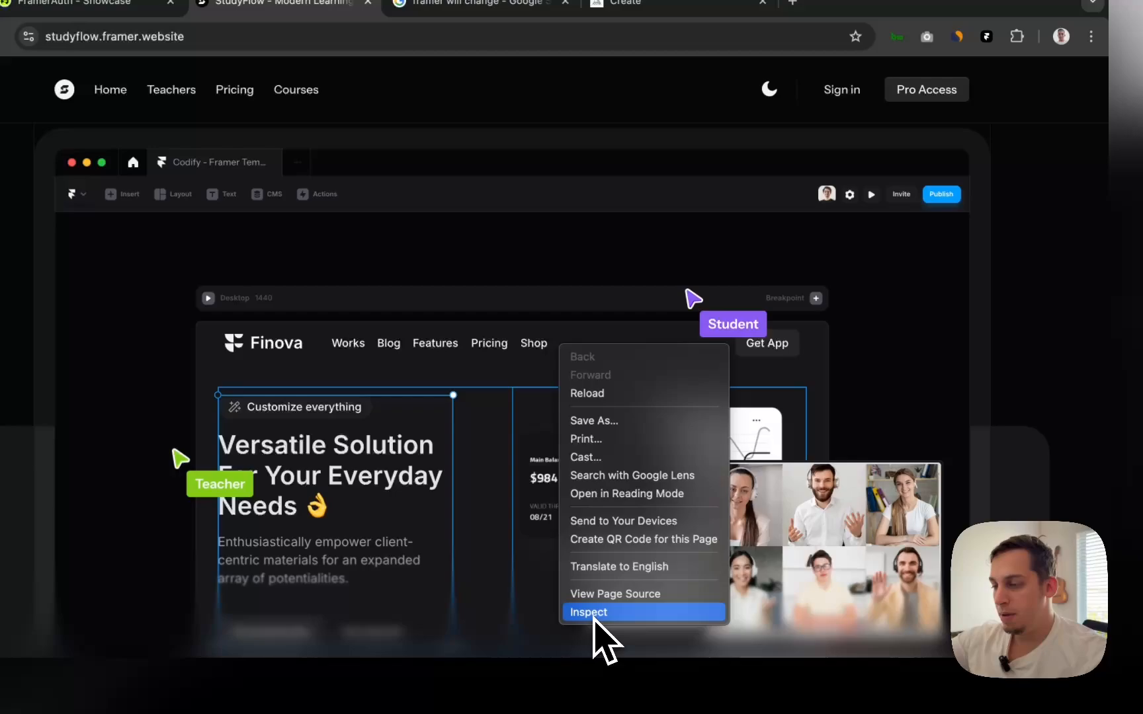
pyautogui.click(594, 614)
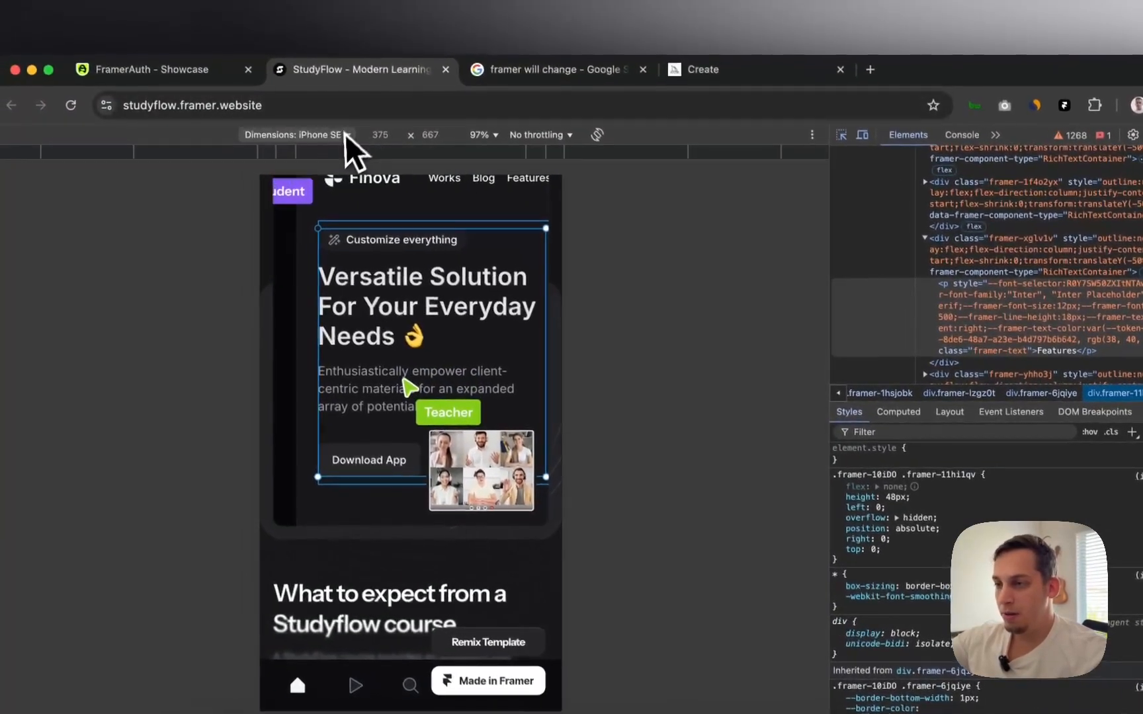
pyautogui.click(345, 134)
pyautogui.click(324, 155)
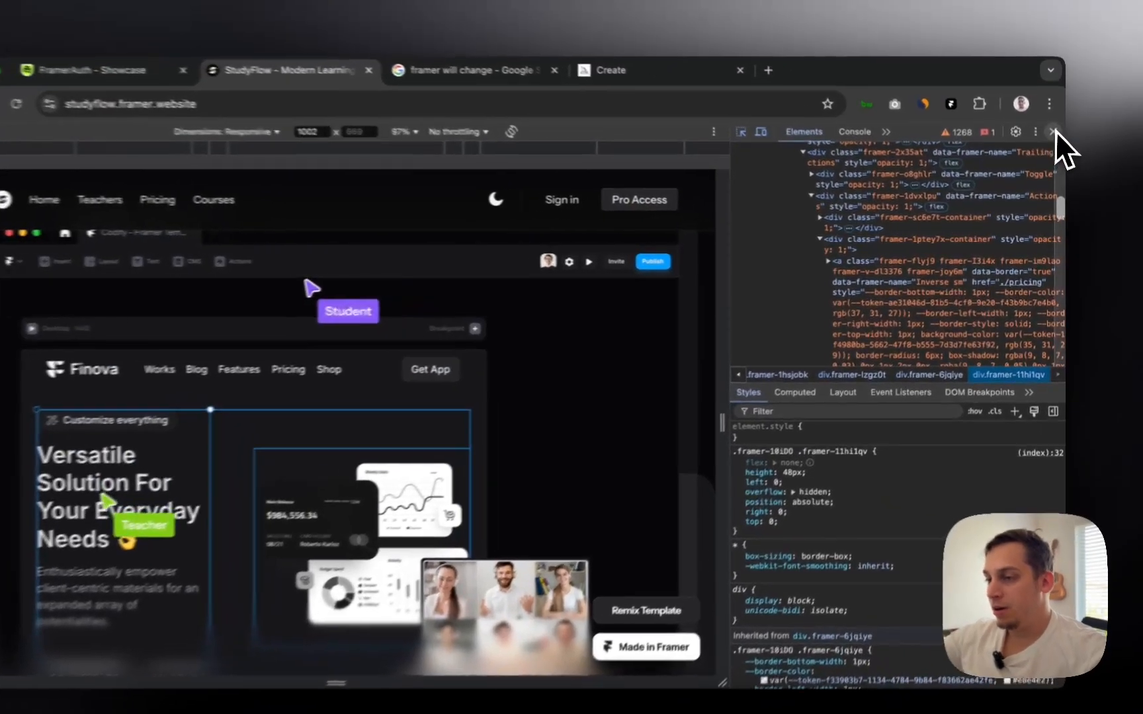
pyautogui.click(1055, 145)
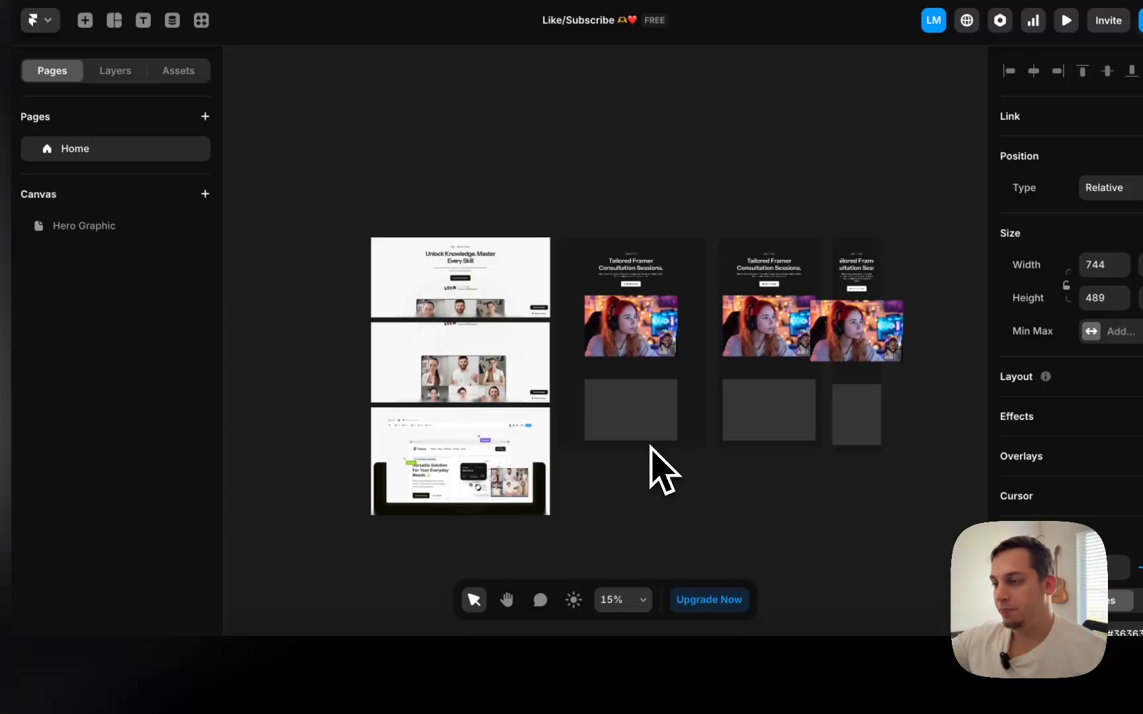
# - Fill the Desktop breakpoint's lower grey frame in Framer with the image Screenshot 2025-01-21 at 12.21.16 PM.png
pyautogui.hscroll(2, 651, 447)
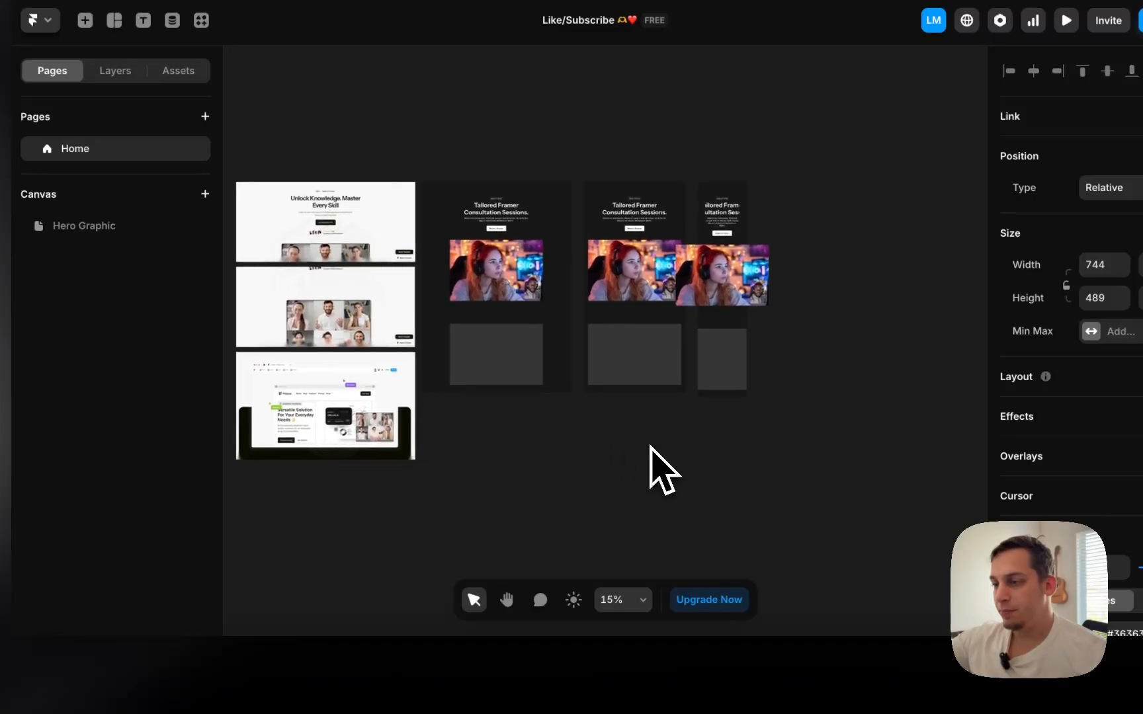
pyautogui.scroll(2, 650, 447)
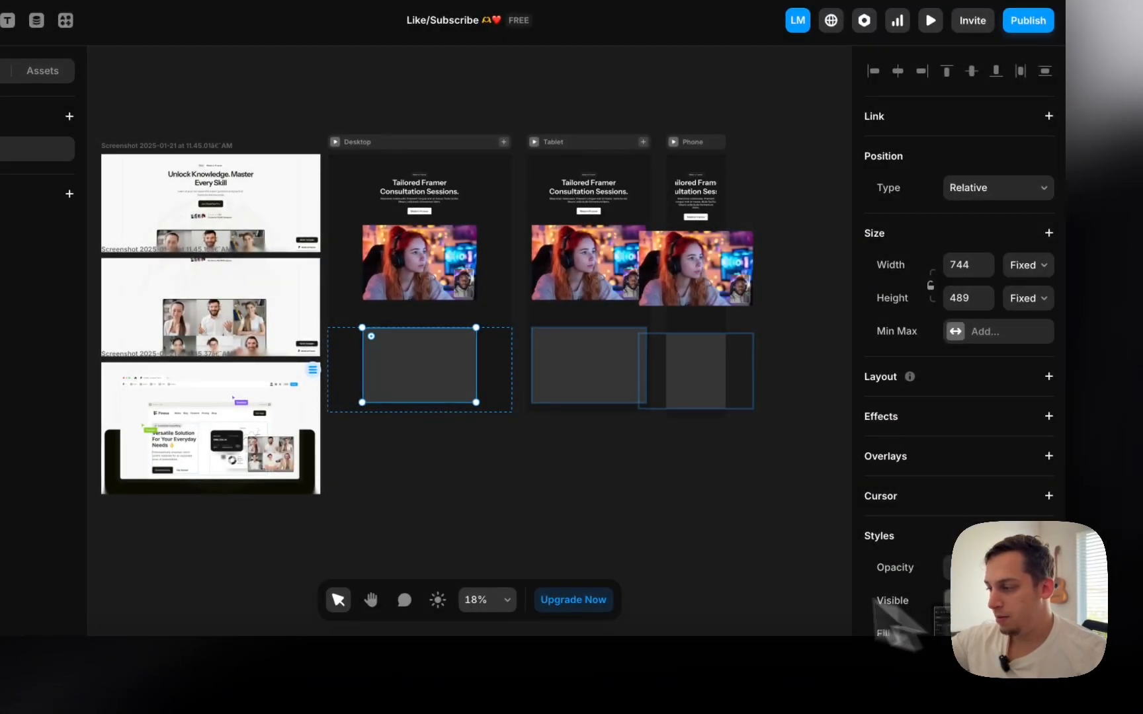
pyautogui.click(612, 519)
pyautogui.click(421, 366)
pyautogui.scroll(-4, 959, 397)
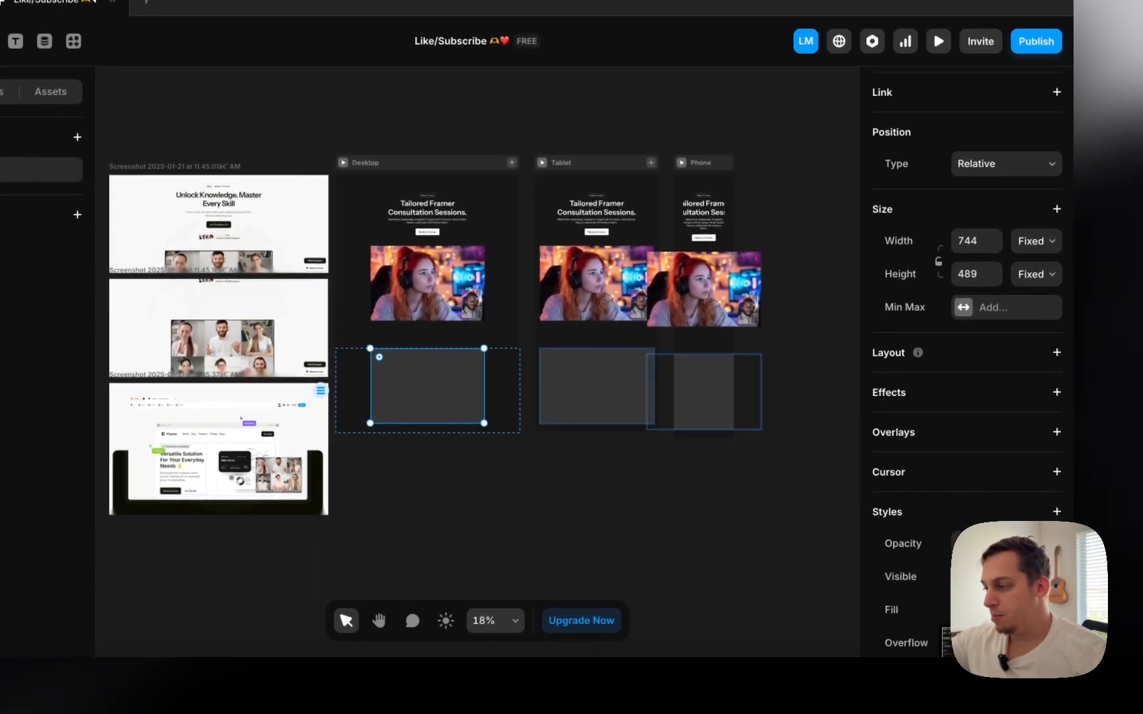
pyautogui.click(957, 400)
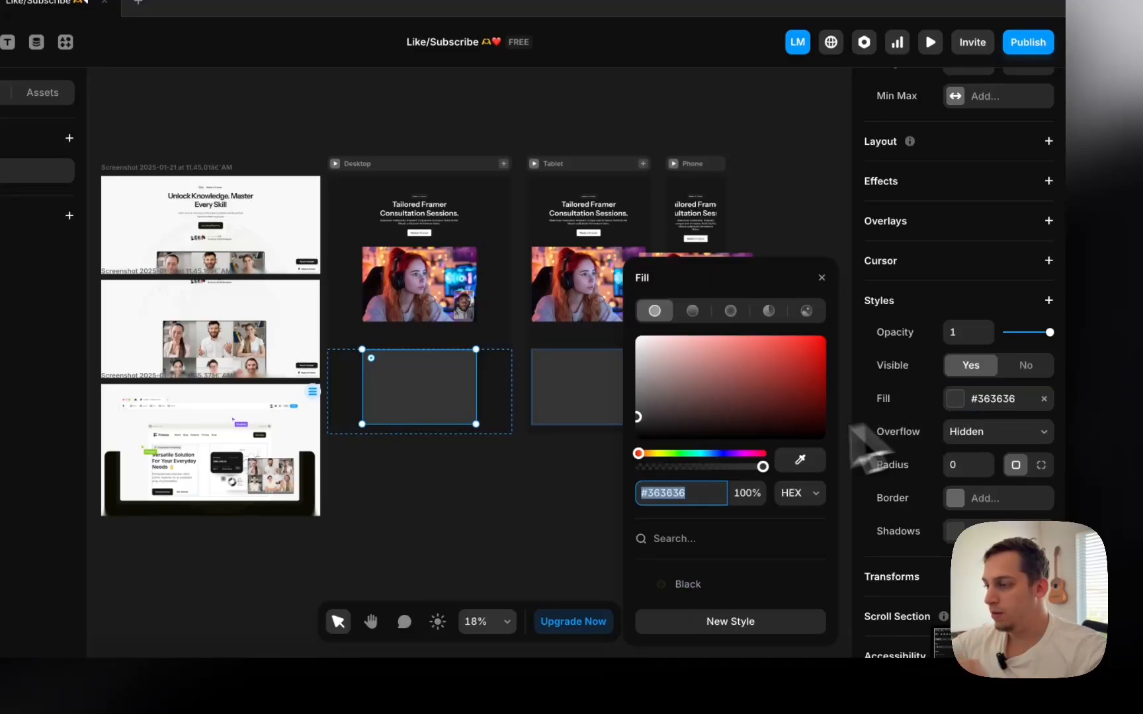
pyautogui.click(806, 311)
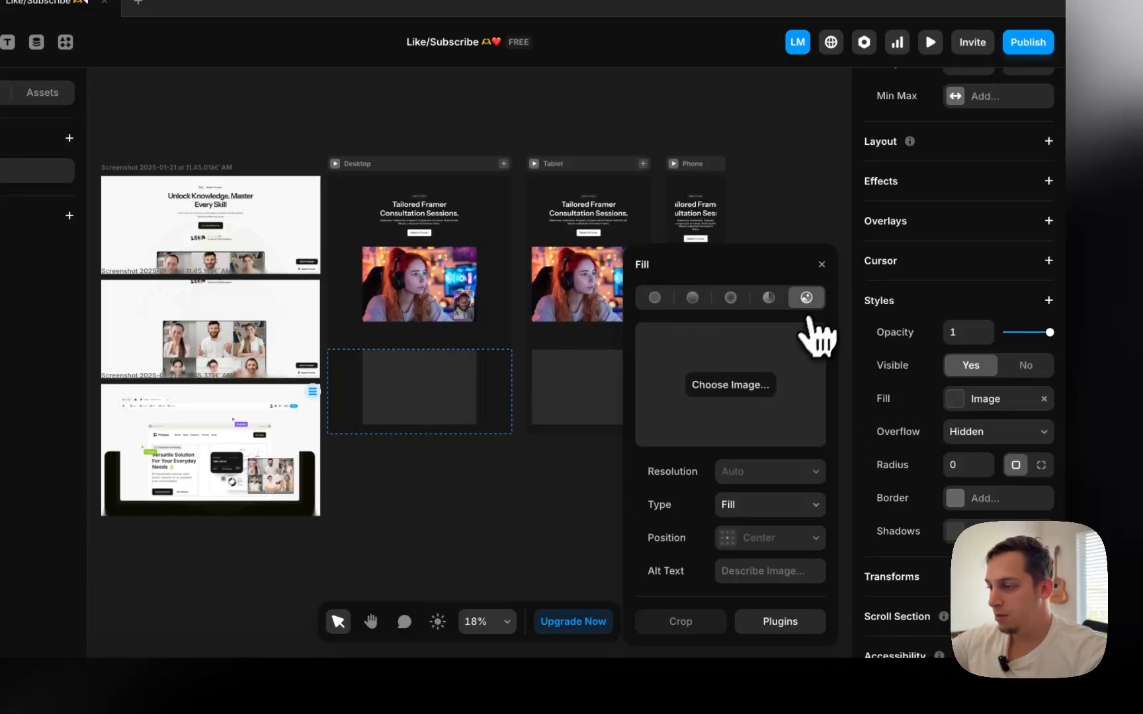
pyautogui.click(730, 386)
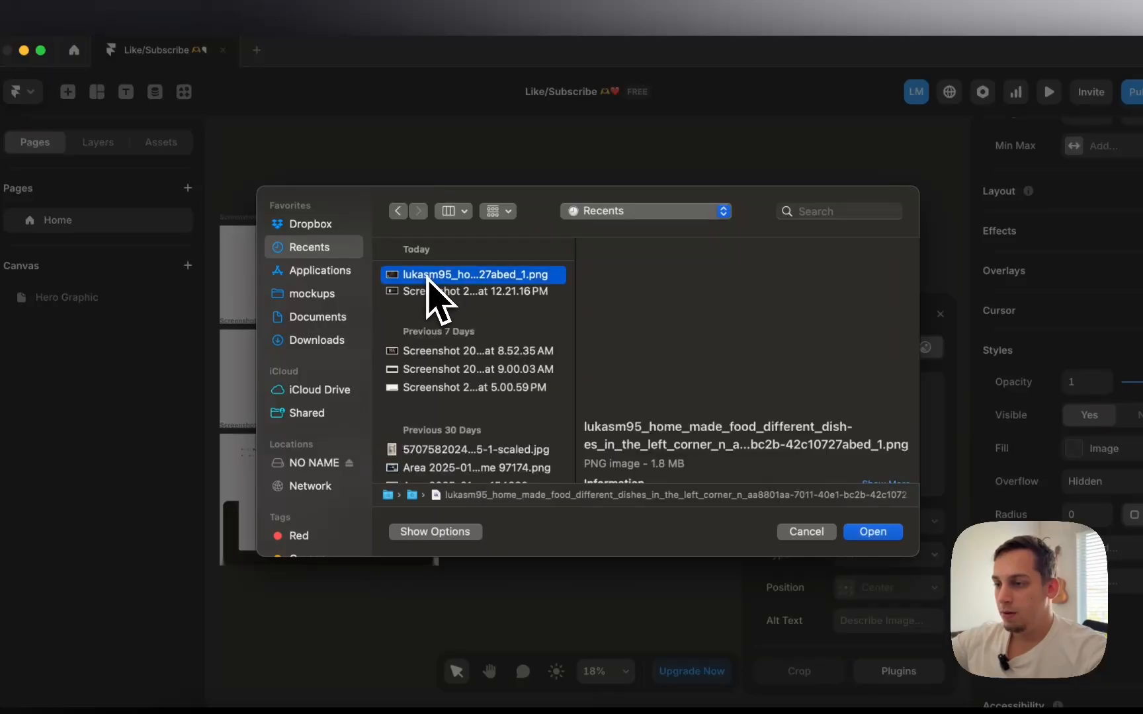
pyautogui.click(456, 291)
pyautogui.click(873, 531)
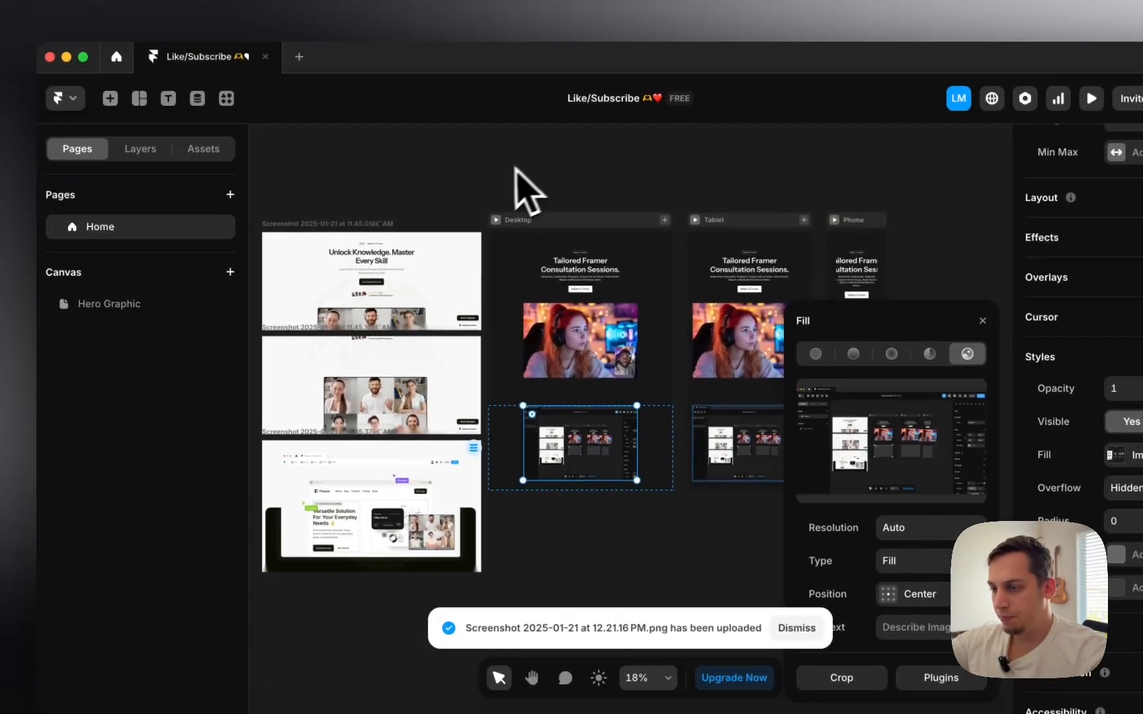
pyautogui.click(377, 168)
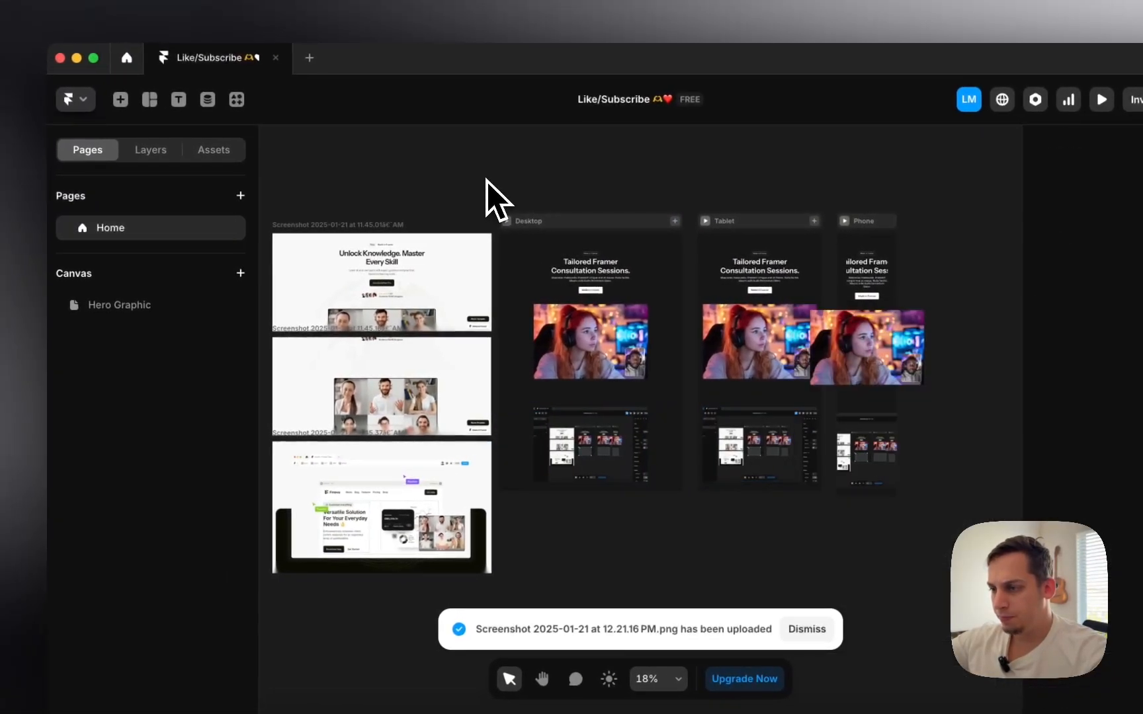
# - Widen the lower screenshot frame on the Desktop breakpoint to about 854 × 489
pyautogui.scroll(1, 403, 322)
pyautogui.click(556, 455)
pyautogui.scroll(8, 556, 455)
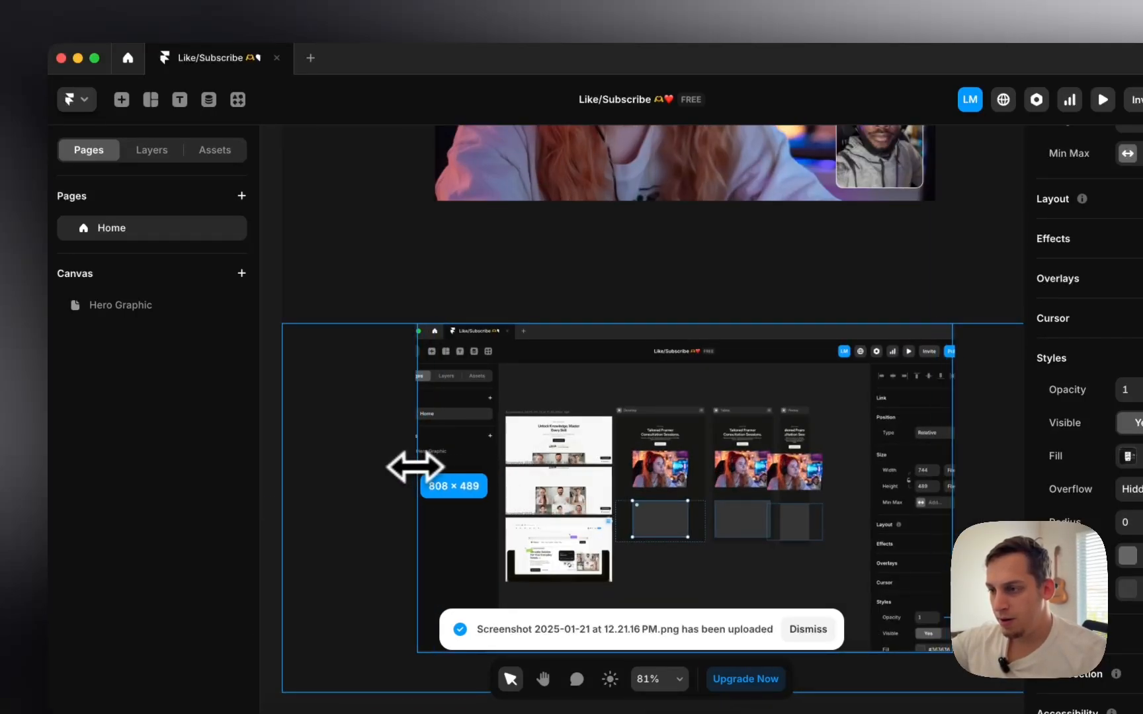
pyautogui.moveTo(408, 467); pyautogui.dragTo(371, 467)
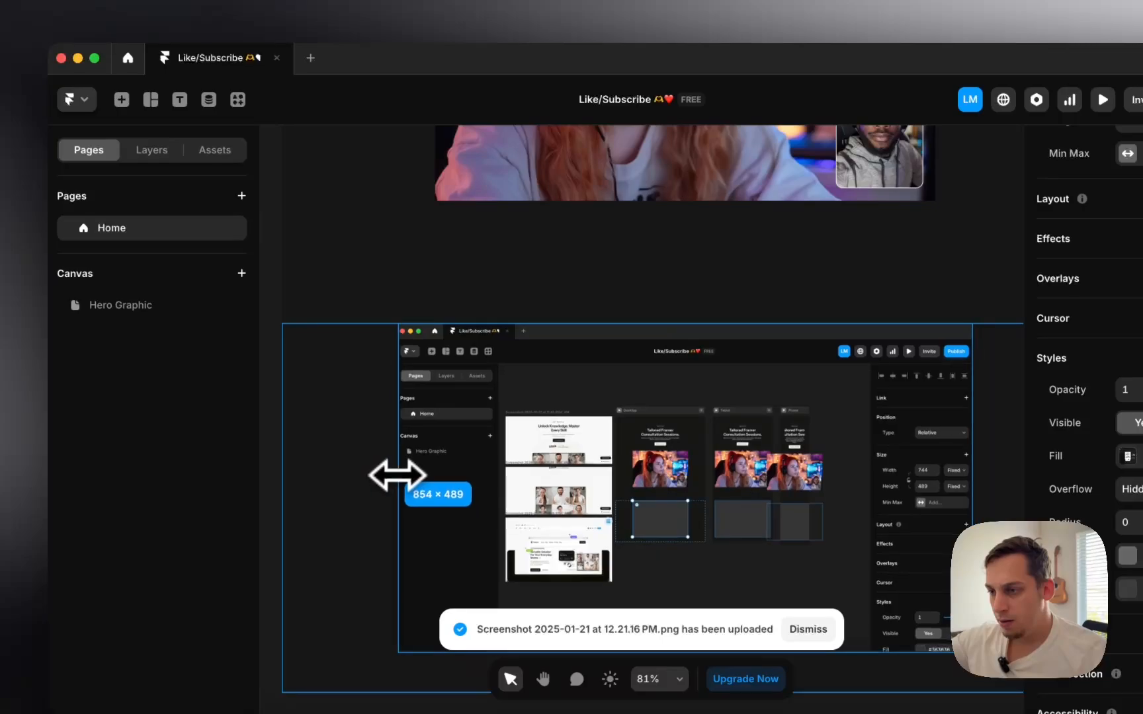
pyautogui.scroll(-4, 332, 317)
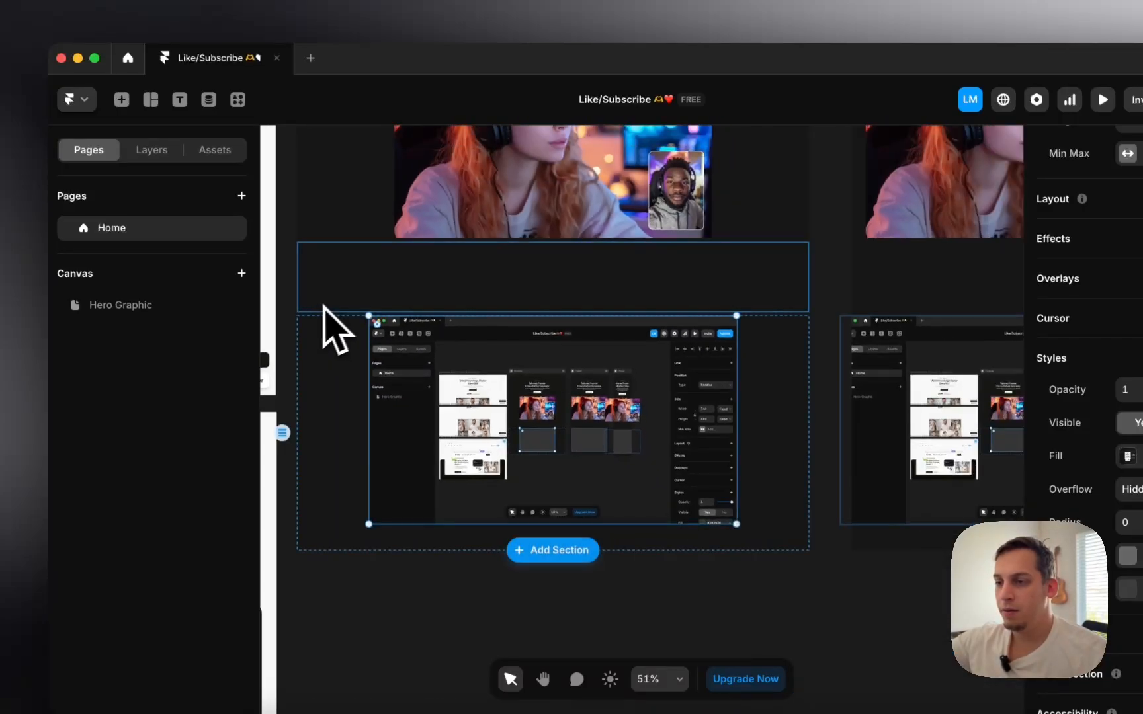
# - Check the StudyFlow reference screenshots, preview the Desktop page's scroll effect over the screenshot frame, and exit the preview
pyautogui.hscroll(-8, 301, 338)
pyautogui.scroll(-4, 301, 337)
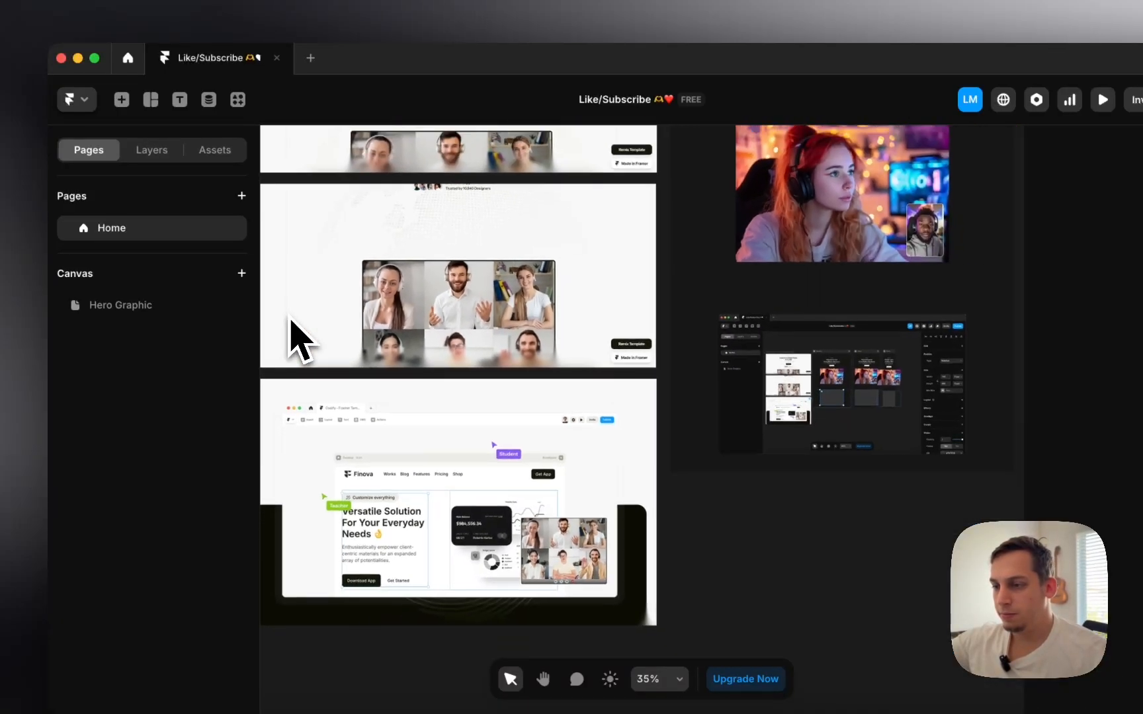
pyautogui.scroll(-1, 301, 338)
pyautogui.scroll(2, 509, 258)
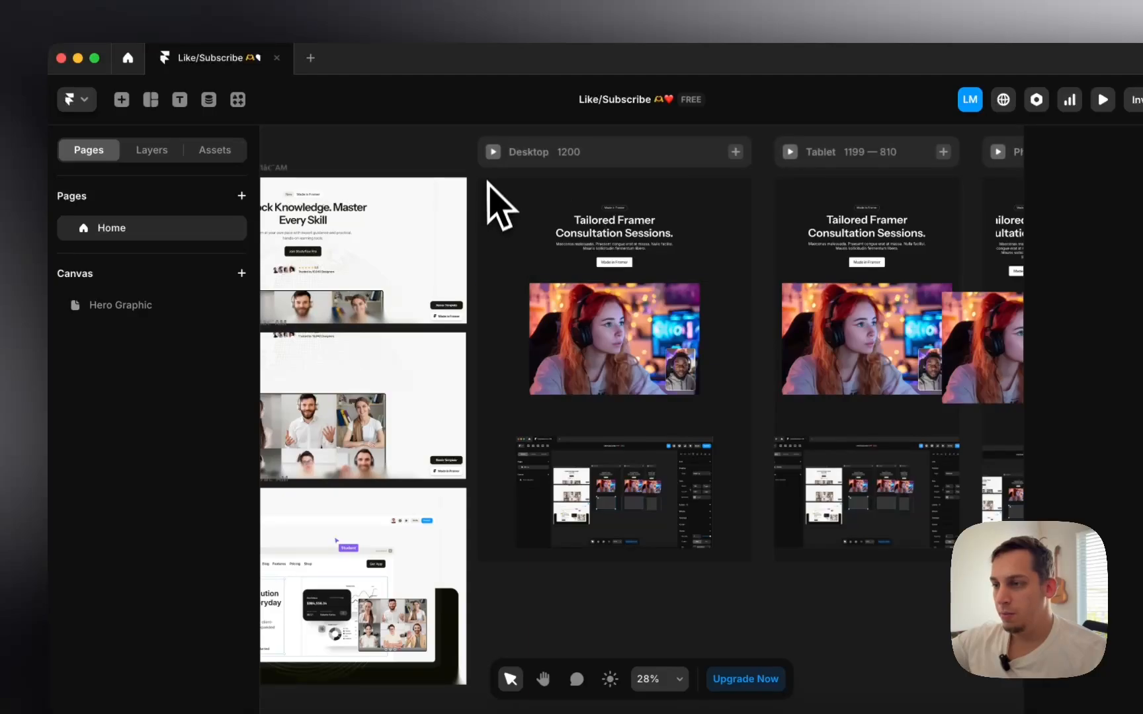
pyautogui.click(493, 152)
pyautogui.scroll(-10, 490, 344)
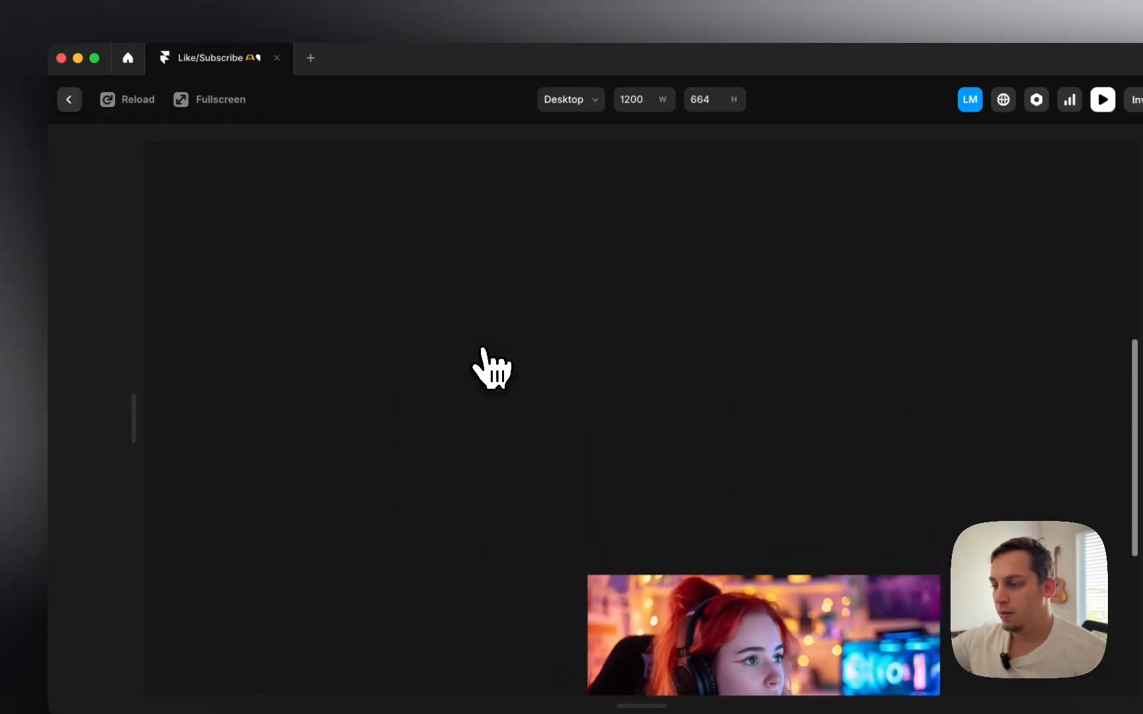
pyautogui.scroll(10, 492, 367)
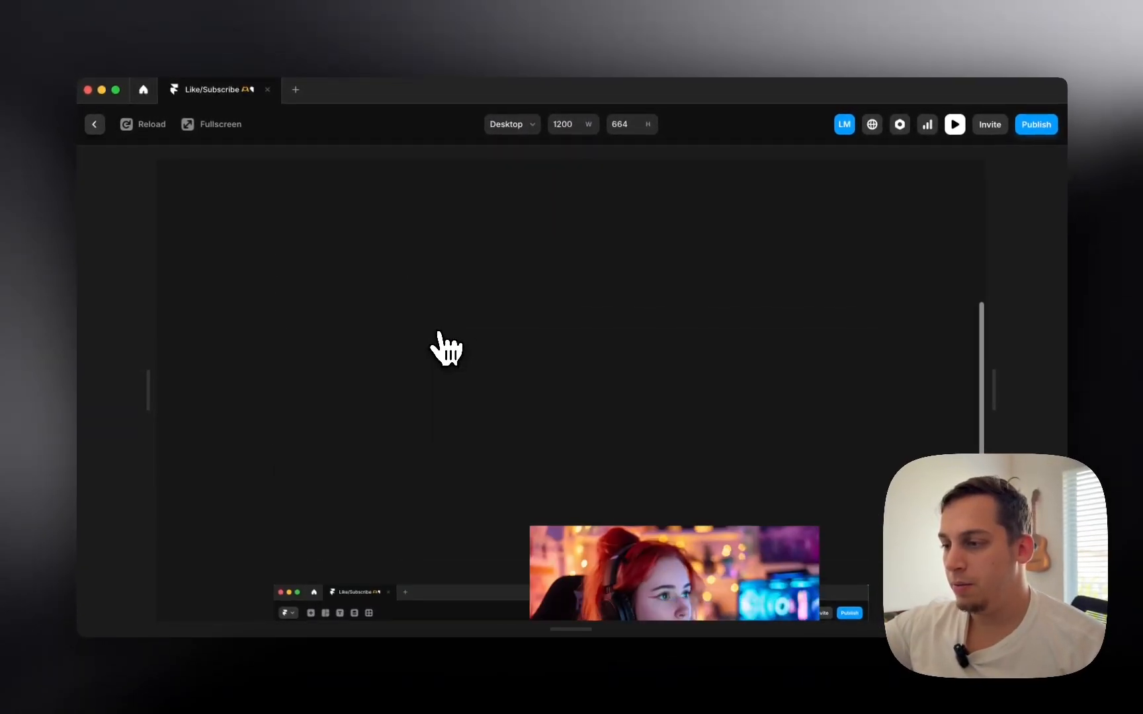
pyautogui.scroll(-5, 445, 344)
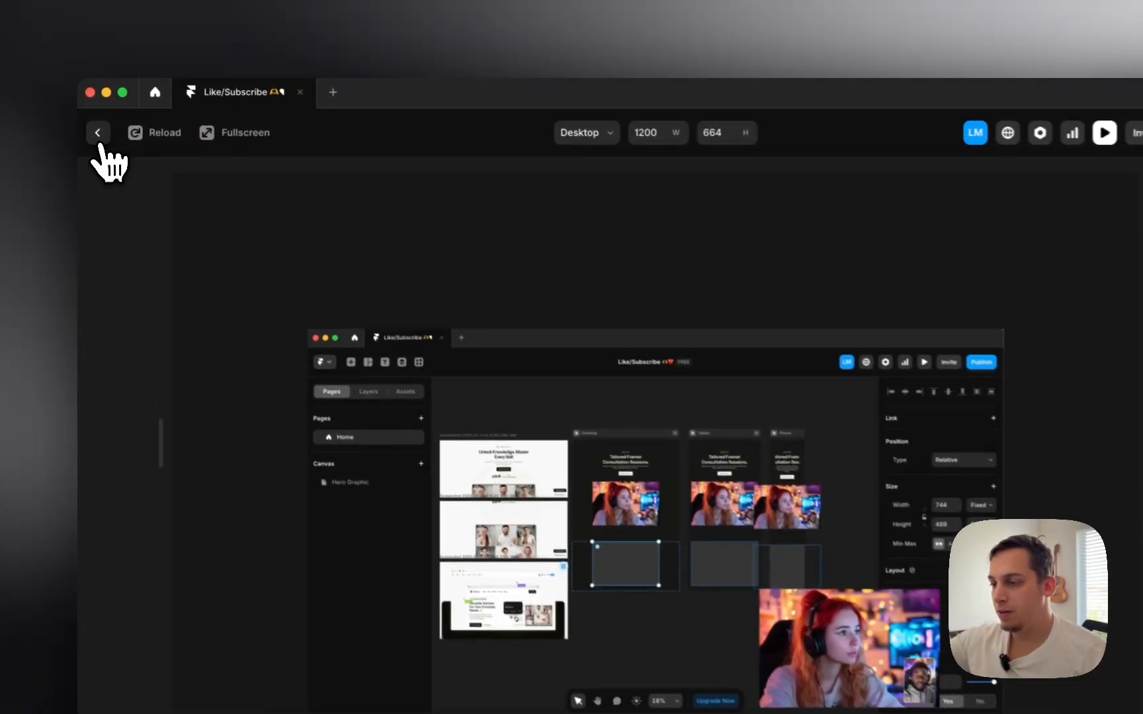
pyautogui.click(97, 133)
# - Set the X offset to 300 in the To state of the scroll transform on Hero Graphic's parent frame
pyautogui.click(579, 354)
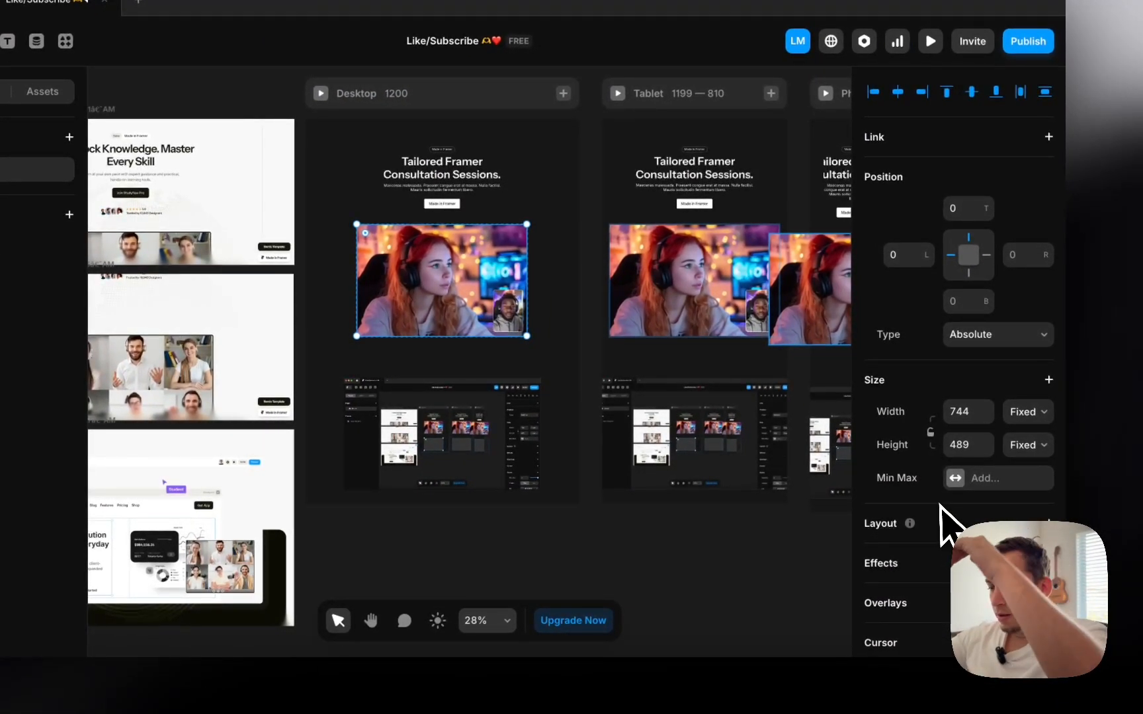
pyautogui.scroll(-8, 952, 521)
pyautogui.scroll(8, 977, 371)
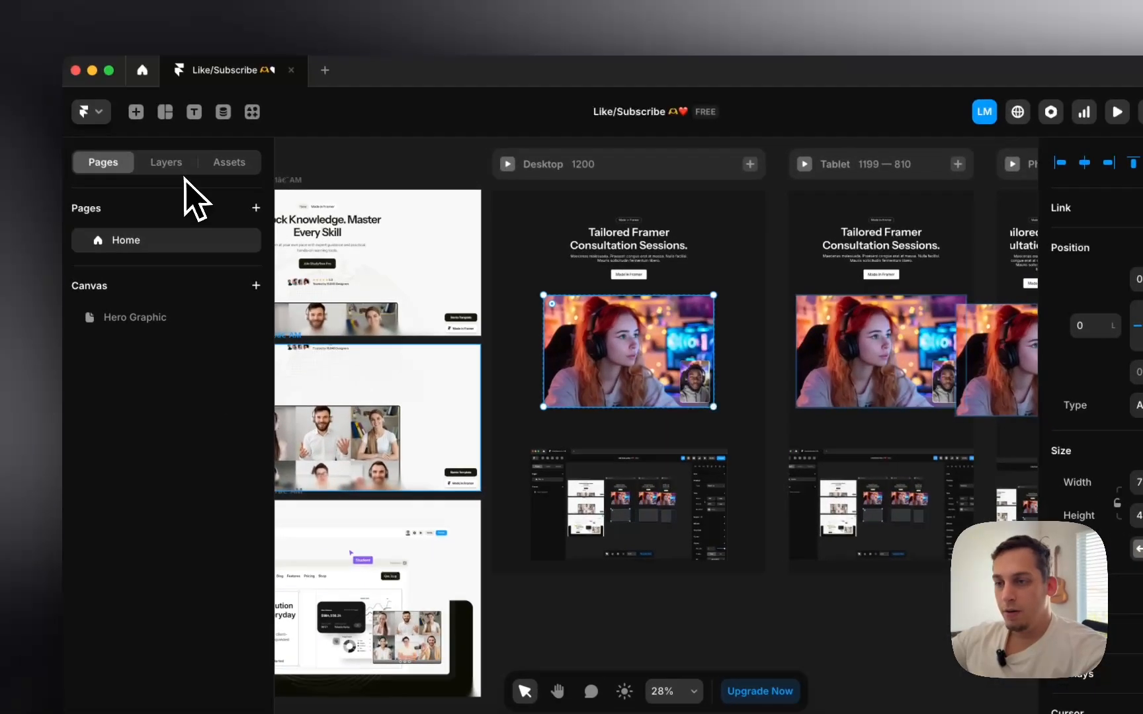
pyautogui.click(6, 92)
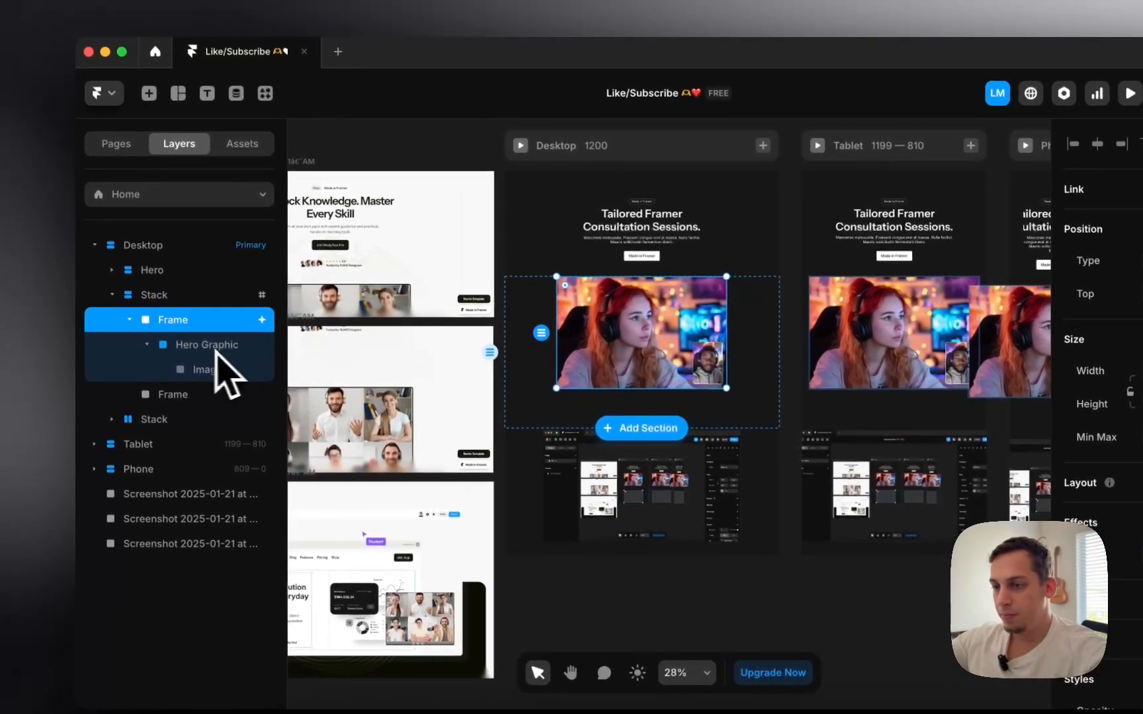
pyautogui.click(137, 365)
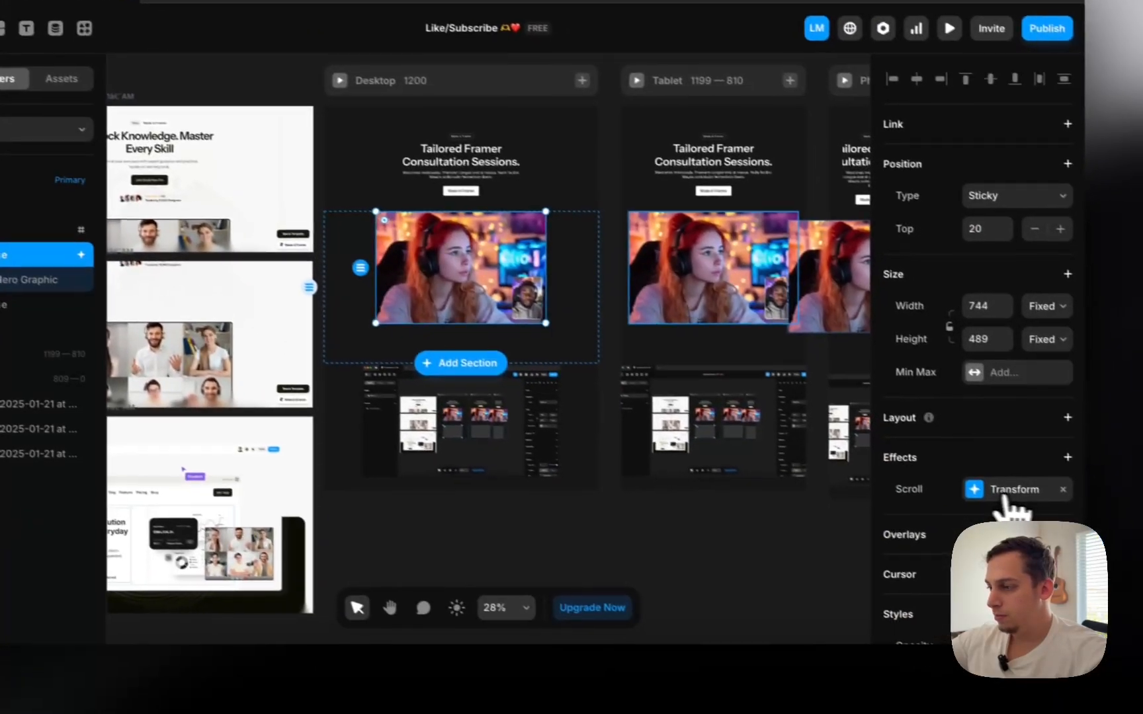
pyautogui.hscroll(2, 969, 513)
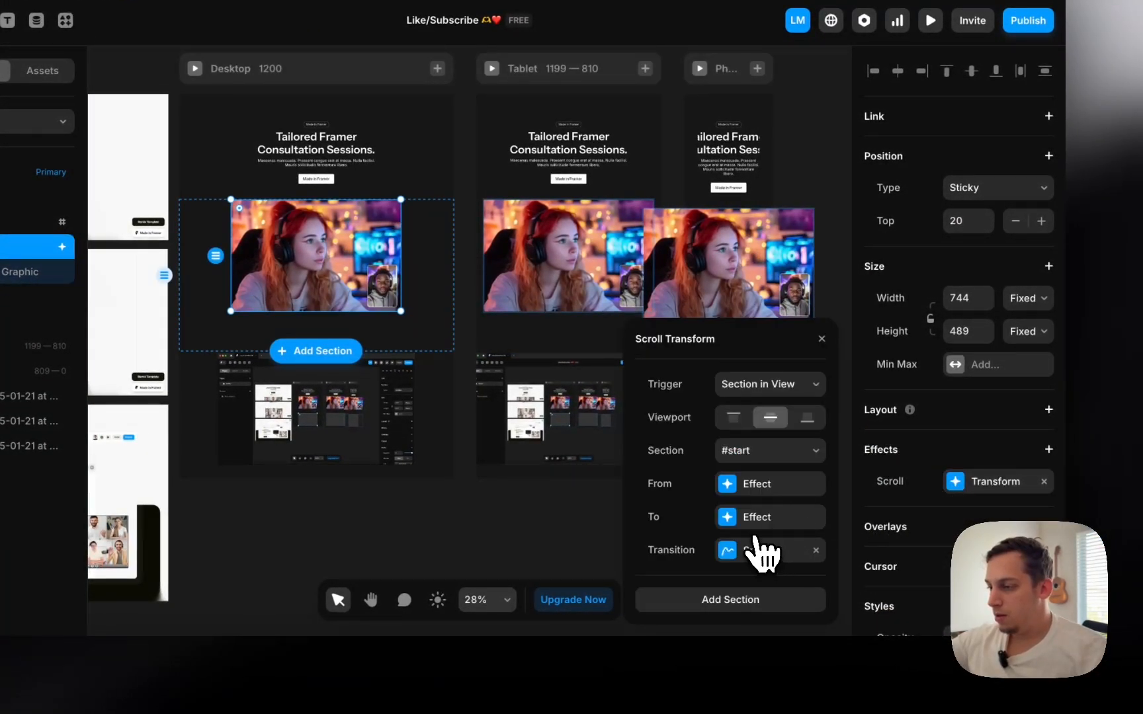
pyautogui.click(756, 522)
pyautogui.click(792, 521)
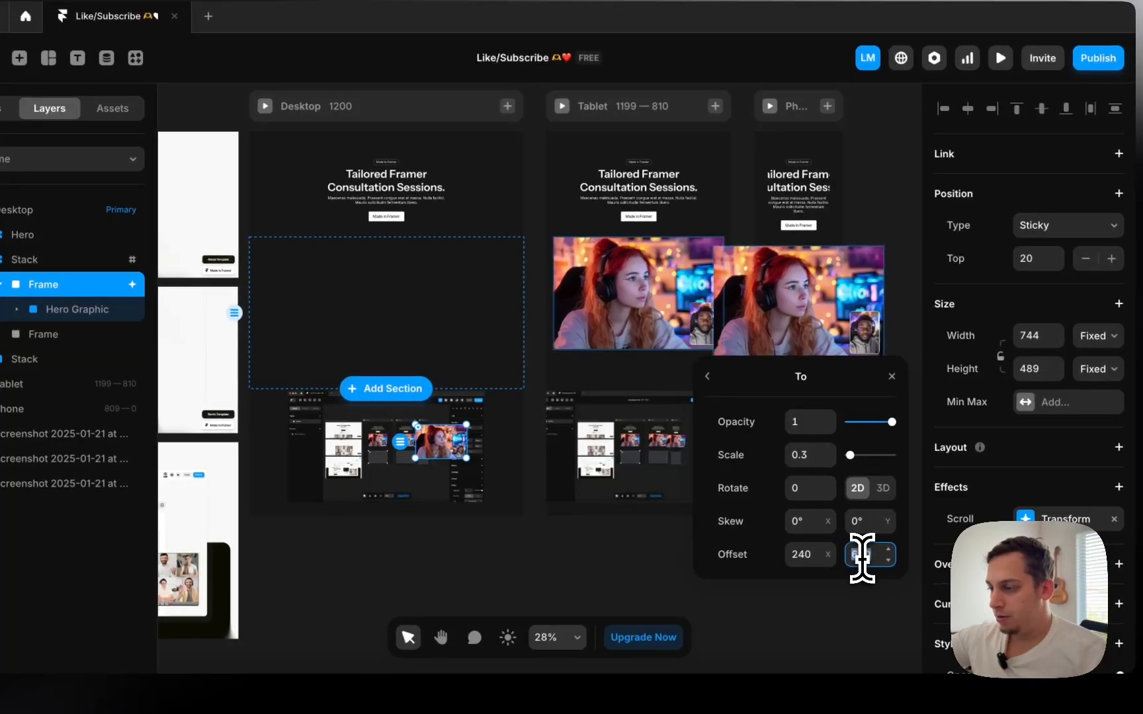
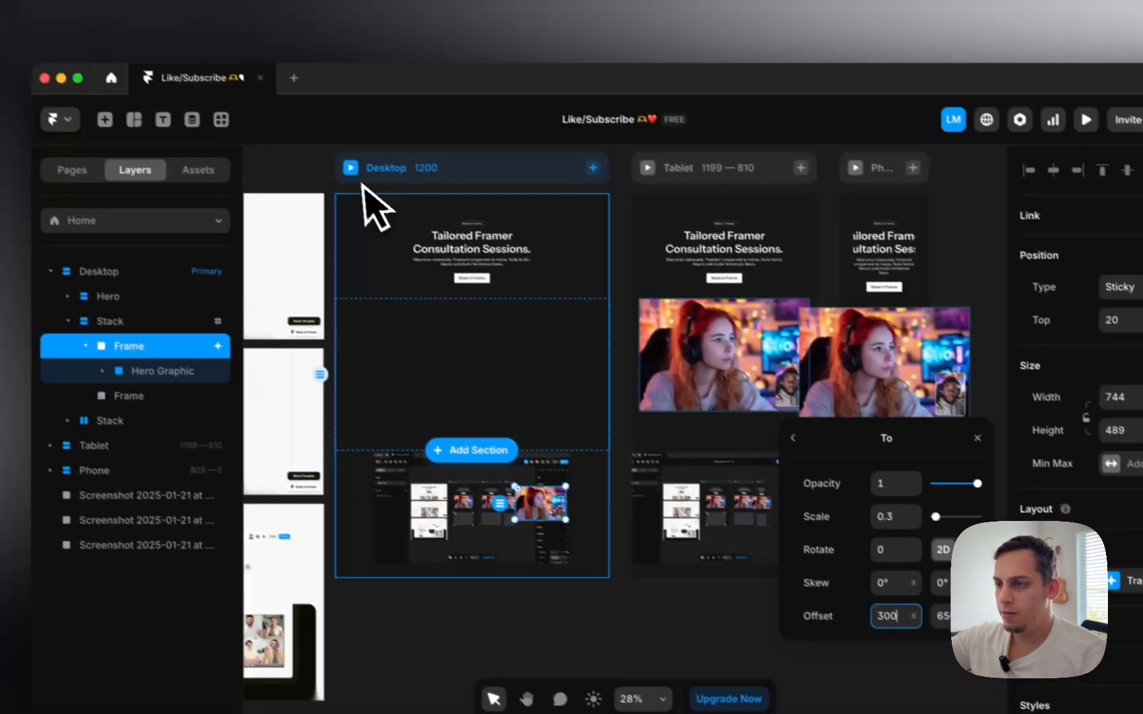
# - Preview the Desktop page again, scroll down and up through the hero graphic's adjusted end position, and exit the preview
pyautogui.click(274, 118)
pyautogui.click(265, 107)
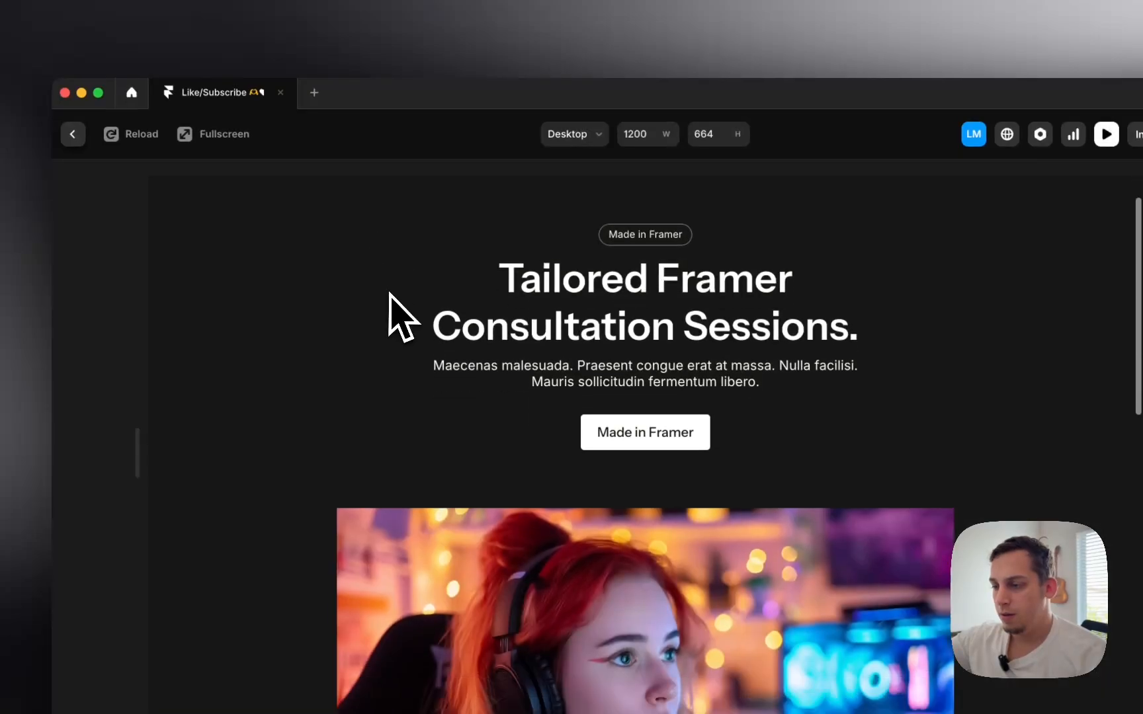
pyautogui.scroll(-10, 400, 317)
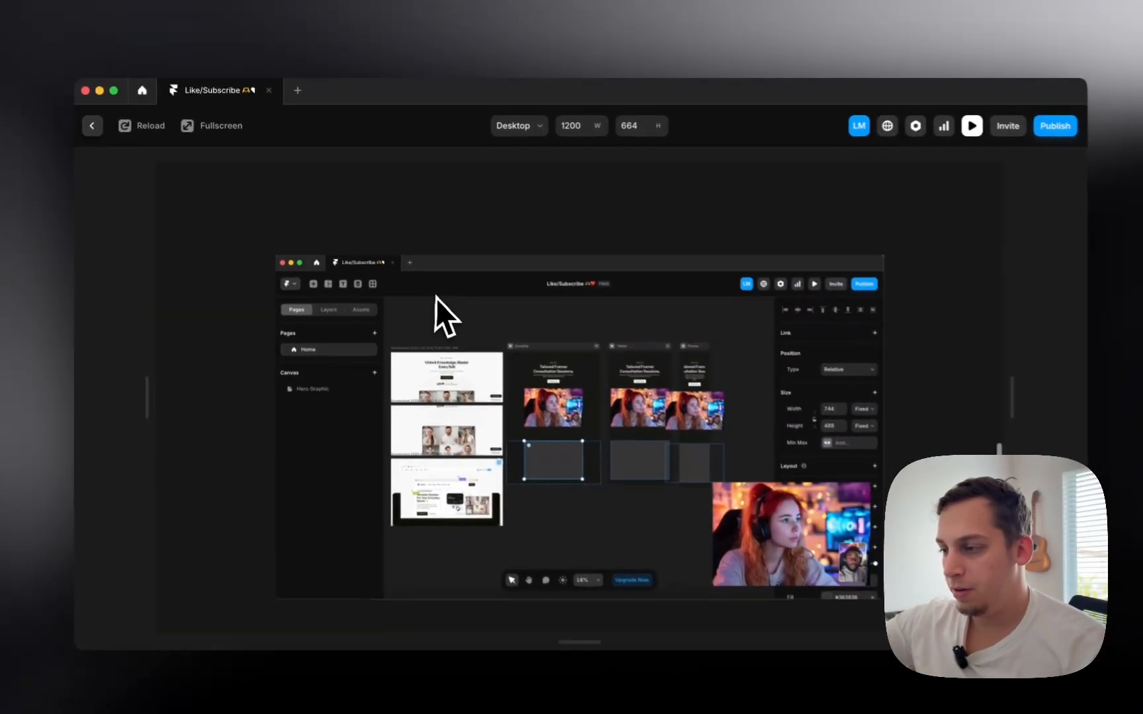
pyautogui.scroll(10, 478, 336)
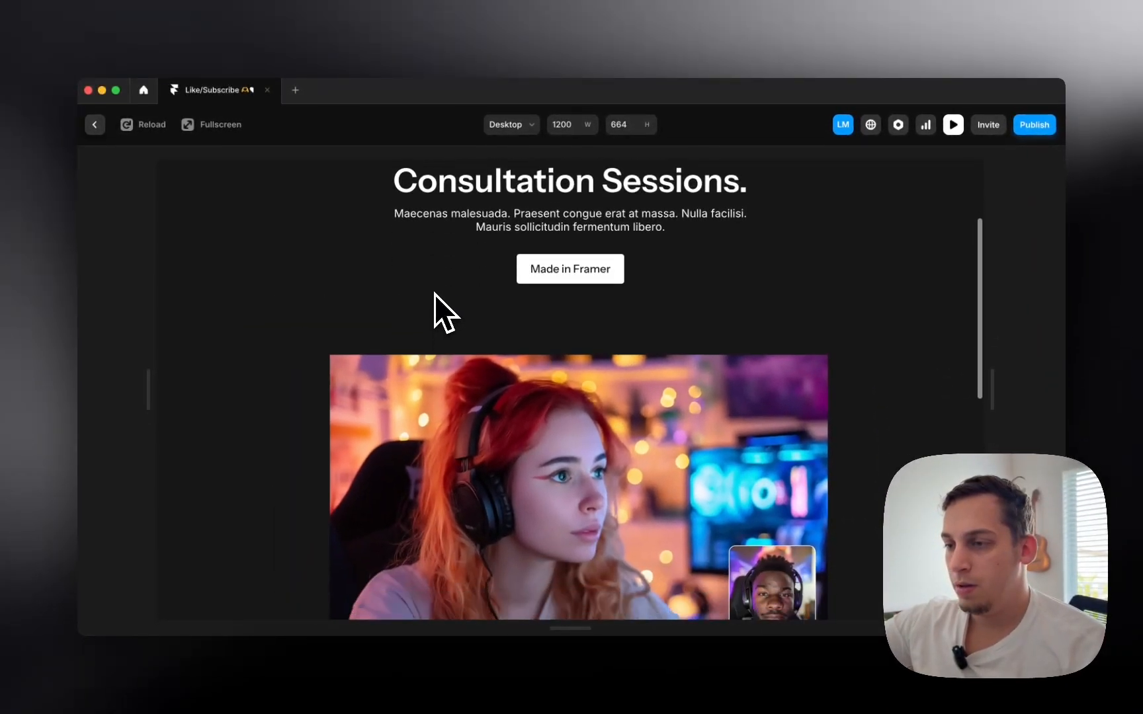
pyautogui.scroll(-5, 434, 295)
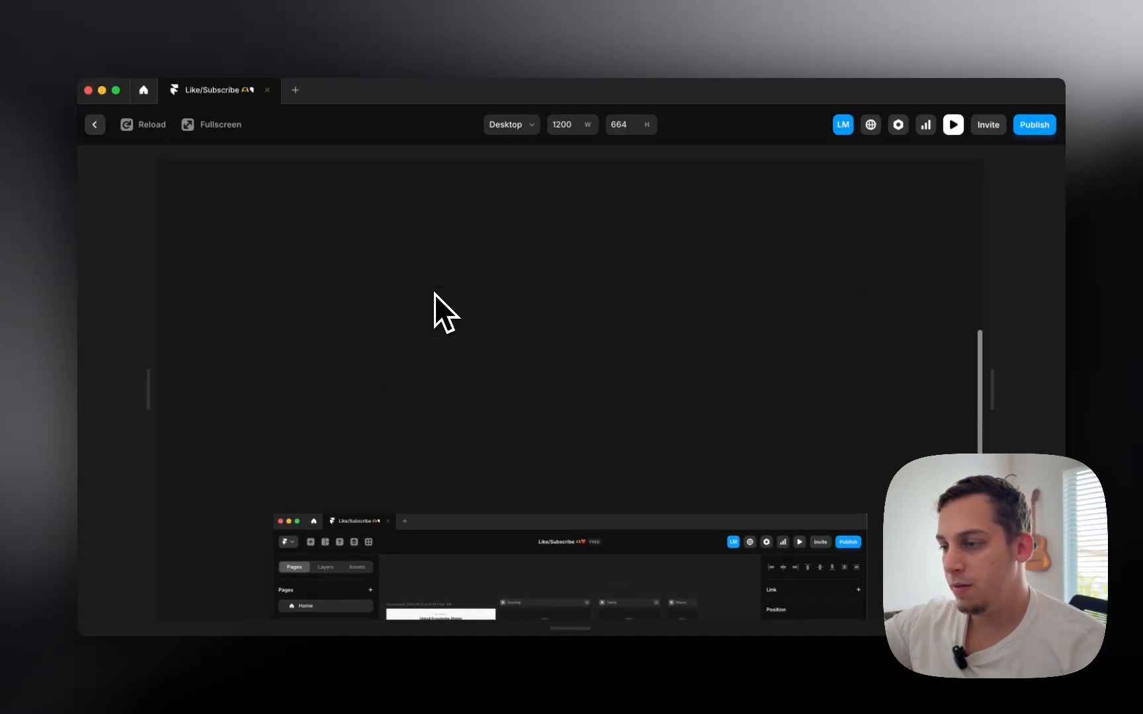
pyautogui.scroll(5, 434, 295)
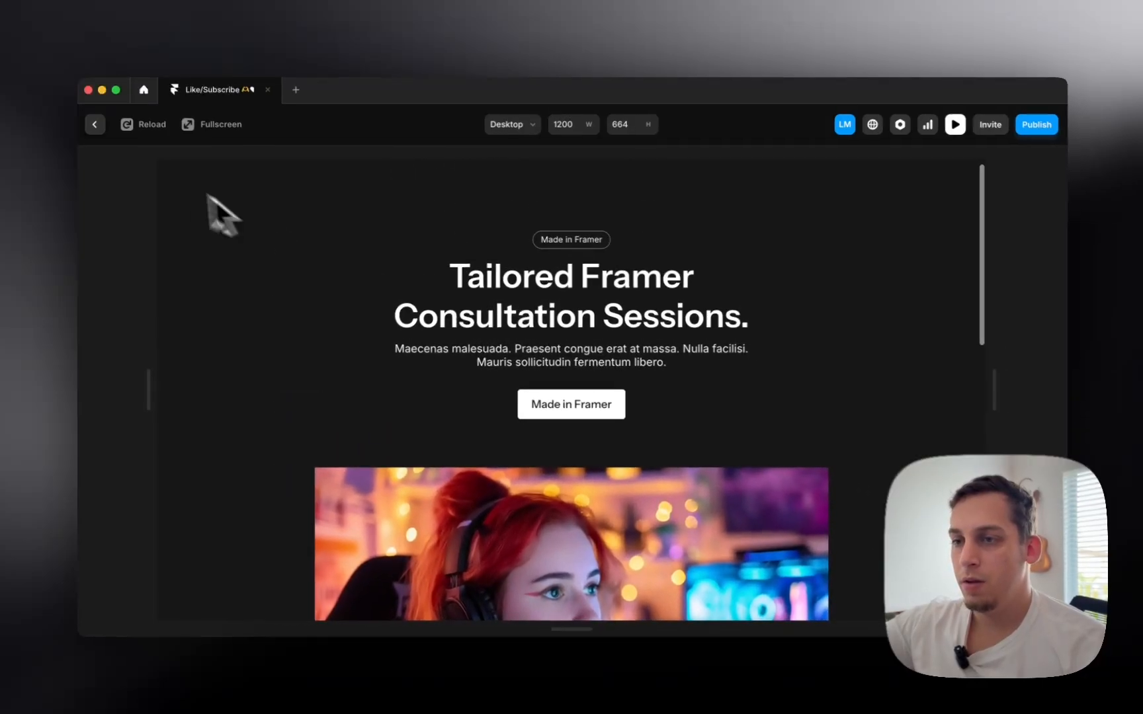
pyautogui.click(95, 124)
# - Switch to Chrome and examine the video-call graphic in StudyFlow's dark hero section
pyautogui.hscroll(-4, 421, 365)
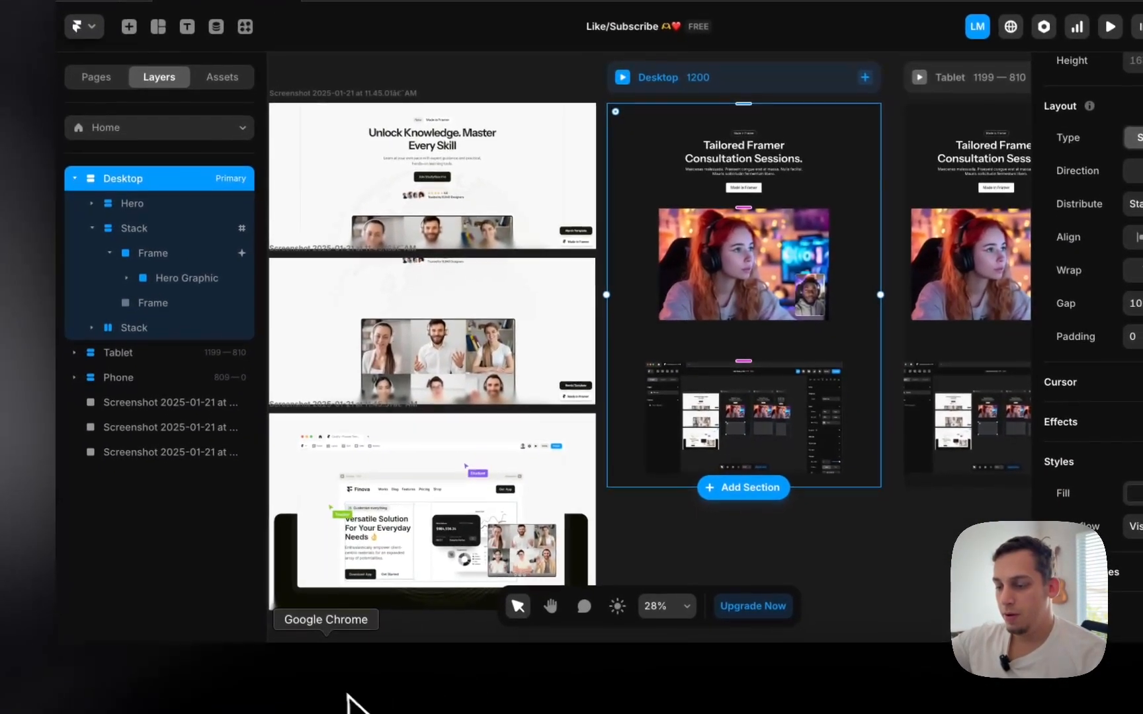
pyautogui.click(348, 698)
pyautogui.scroll(10, 485, 413)
pyautogui.scroll(-4, 484, 413)
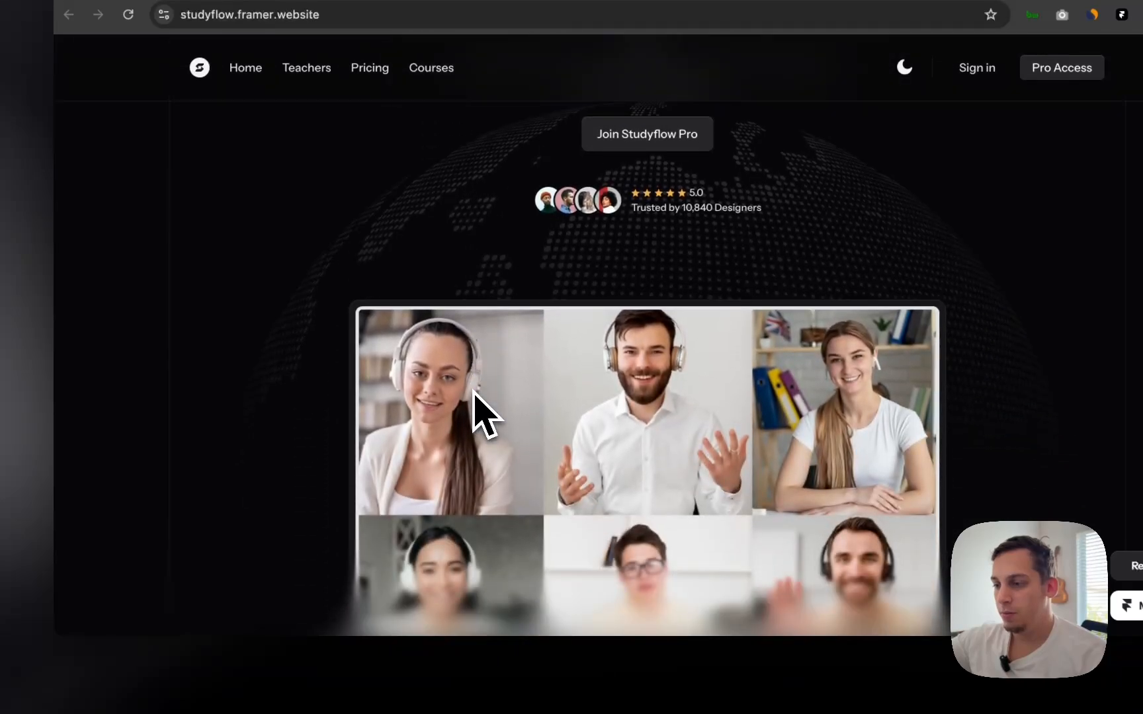
# - Examine StudyFlow's hero scroll effect, switch the site to its light theme, and switch back to Framer
pyautogui.scroll(-8, 473, 392)
pyautogui.scroll(4, 473, 392)
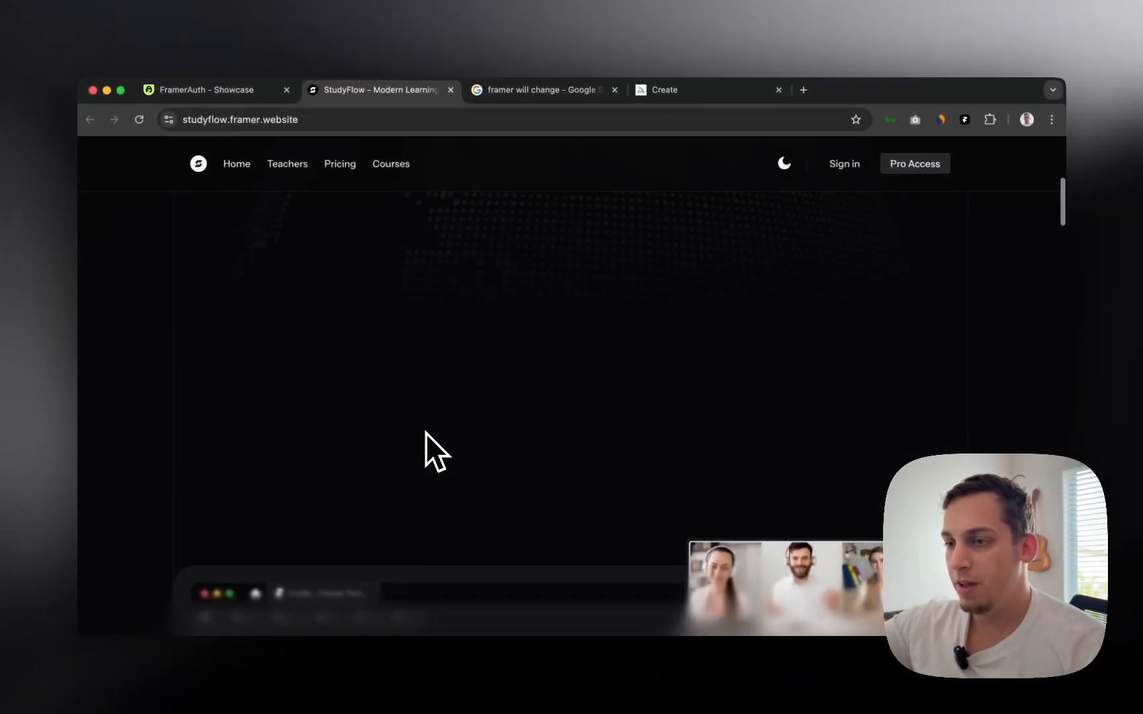
pyautogui.scroll(6, 425, 433)
pyautogui.click(785, 163)
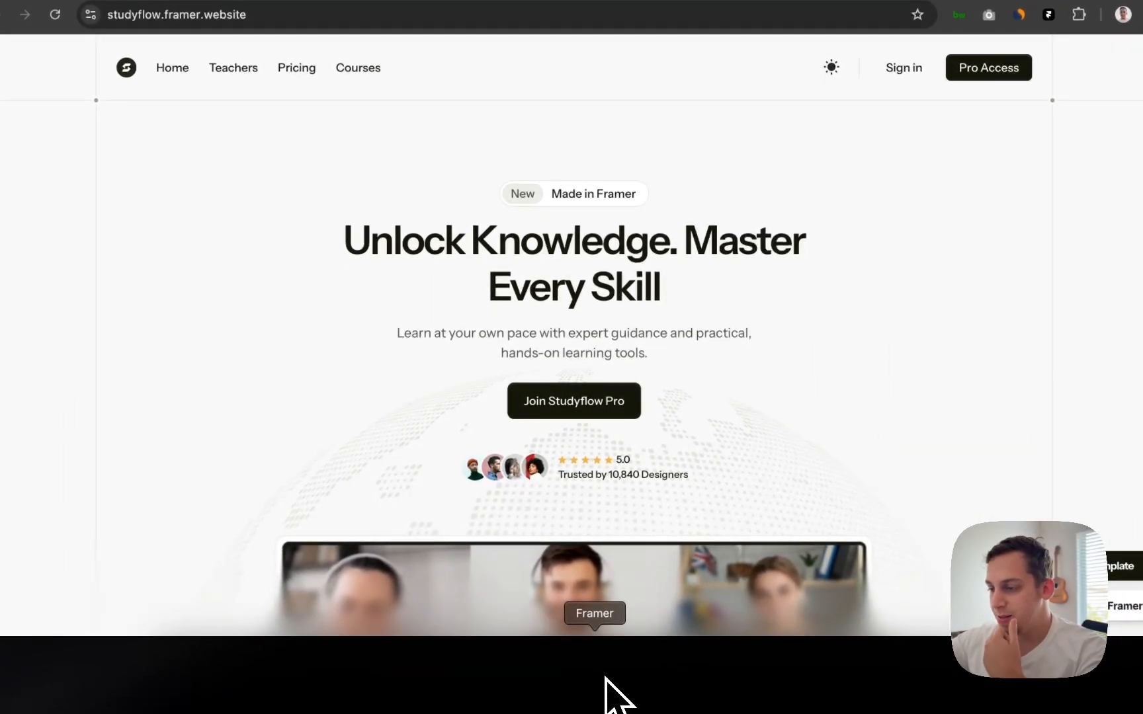
pyautogui.click(605, 680)
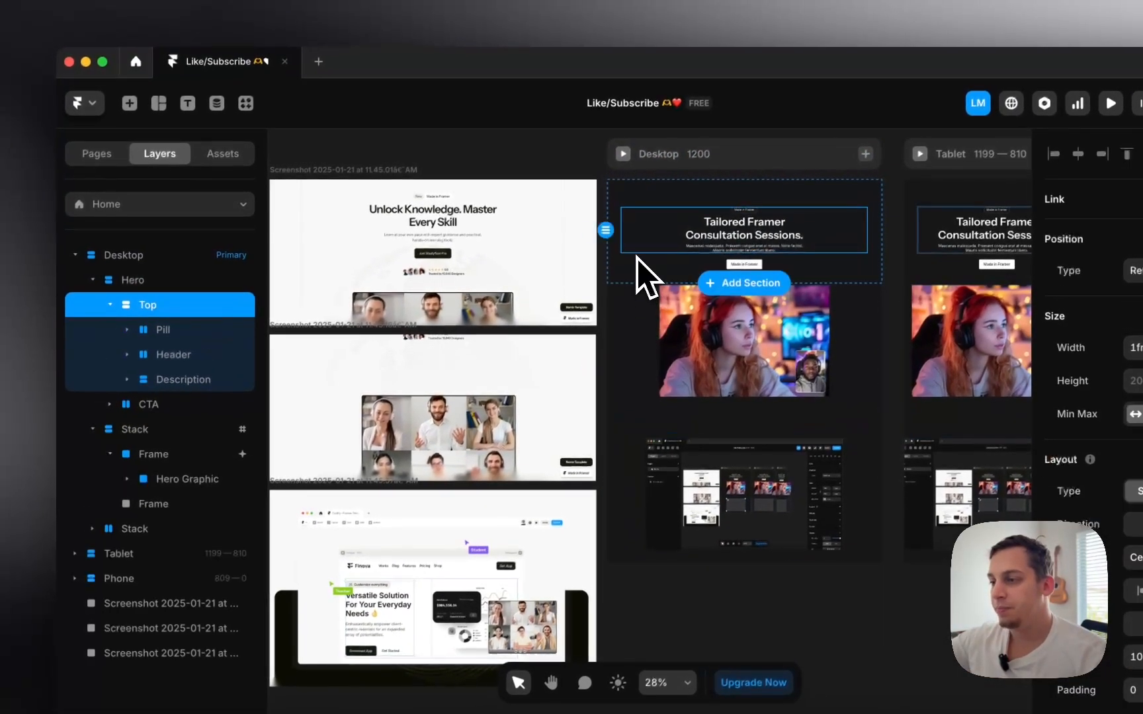
# - Set separate side paddings on the Desktop page, with 60 on the left and 60 on the right
pyautogui.click(636, 342)
pyautogui.click(637, 281)
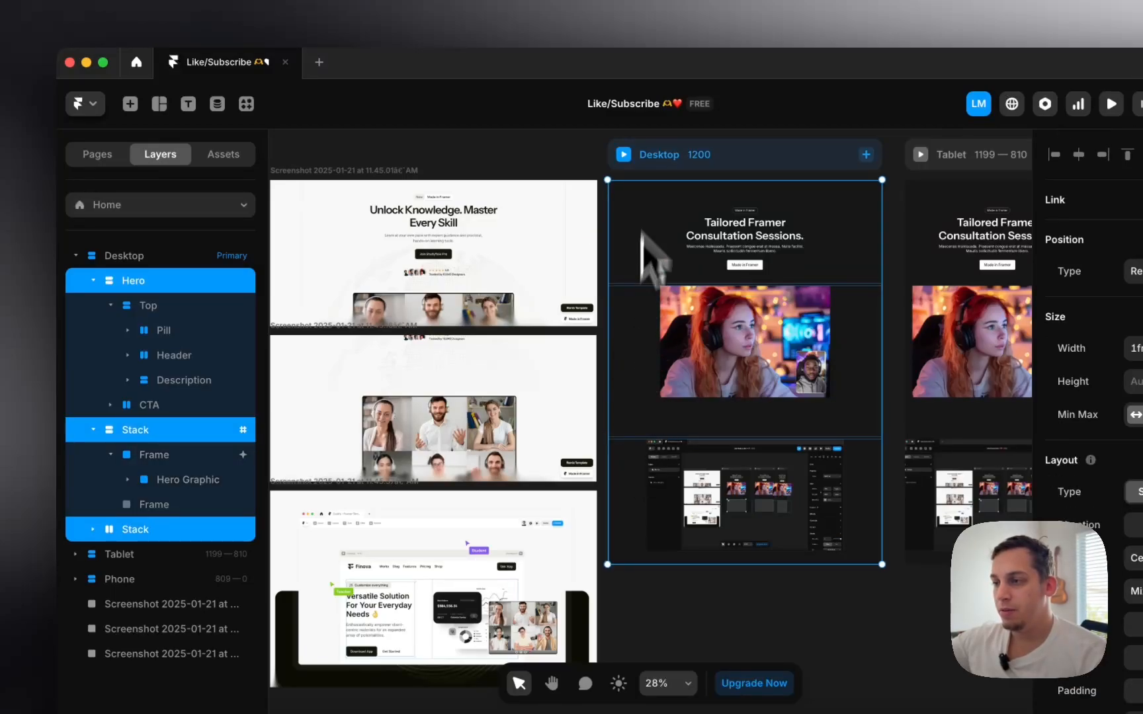
pyautogui.click(663, 156)
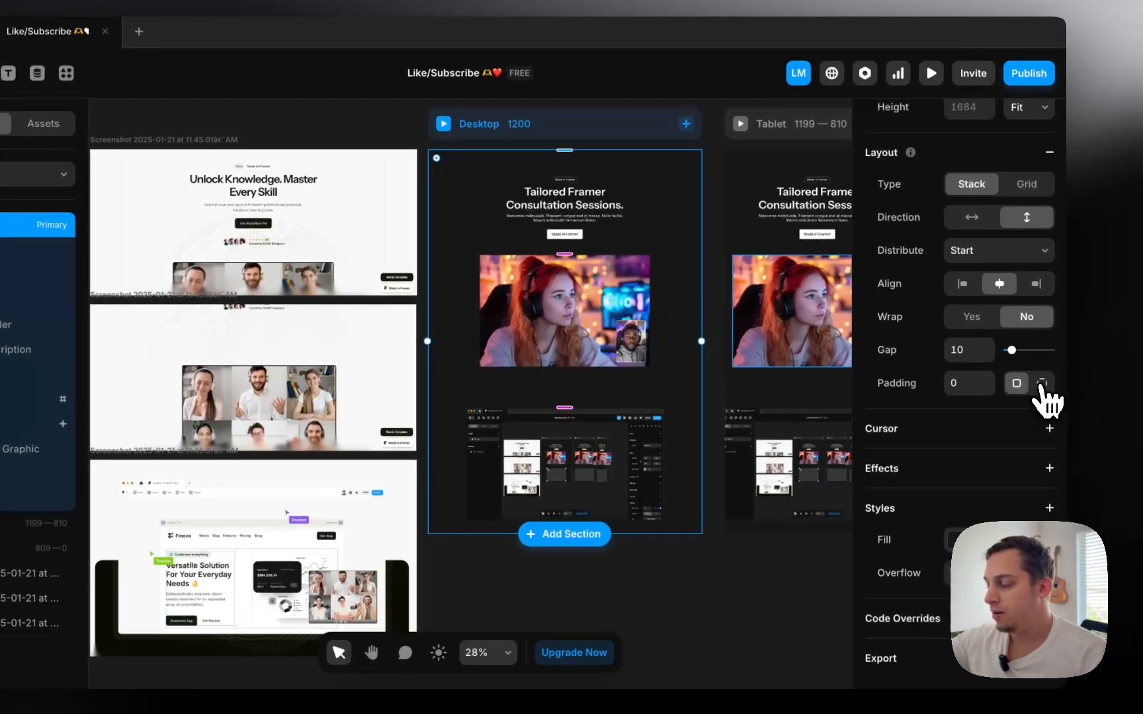
pyautogui.click(1041, 384)
pyautogui.hotkey('shift', 'Up')
pyautogui.hotkey('shift', 'Up')
pyautogui.hotkey('shift', 'Up')
pyautogui.hotkey('shift', 'Up')
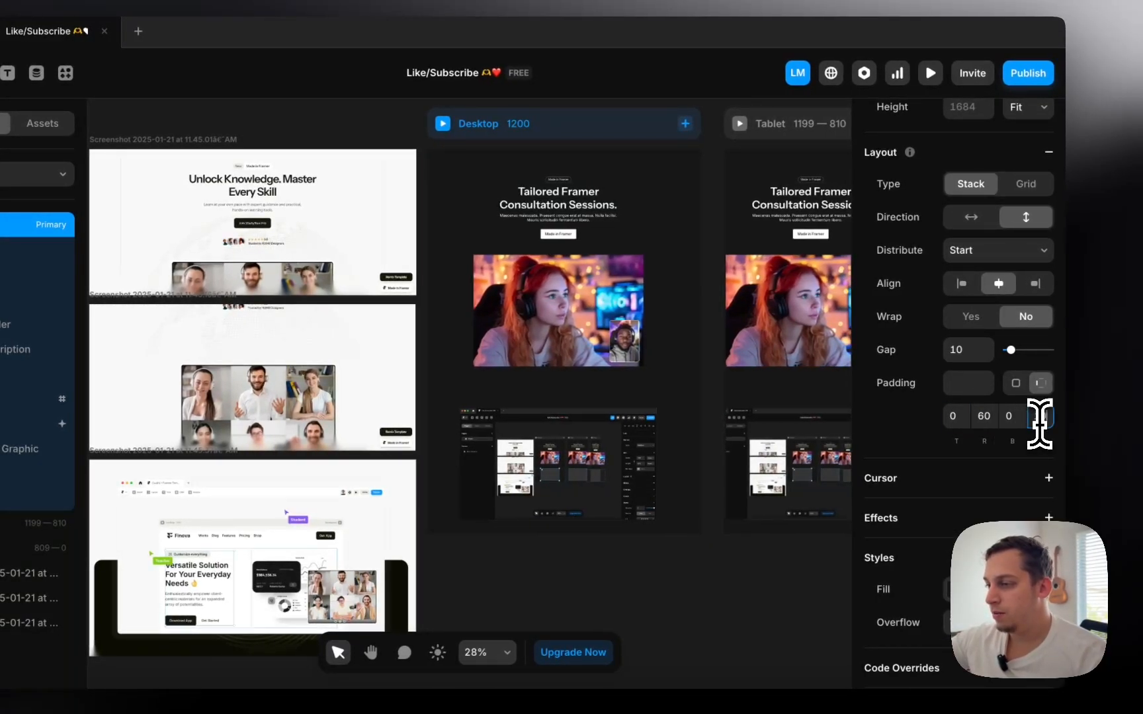
pyautogui.hotkey('shift', 'Up')
pyautogui.hotkey('shift', 'Up')
pyautogui.hotkey('shift', 'Up')
pyautogui.hotkey('shift', 'Up')
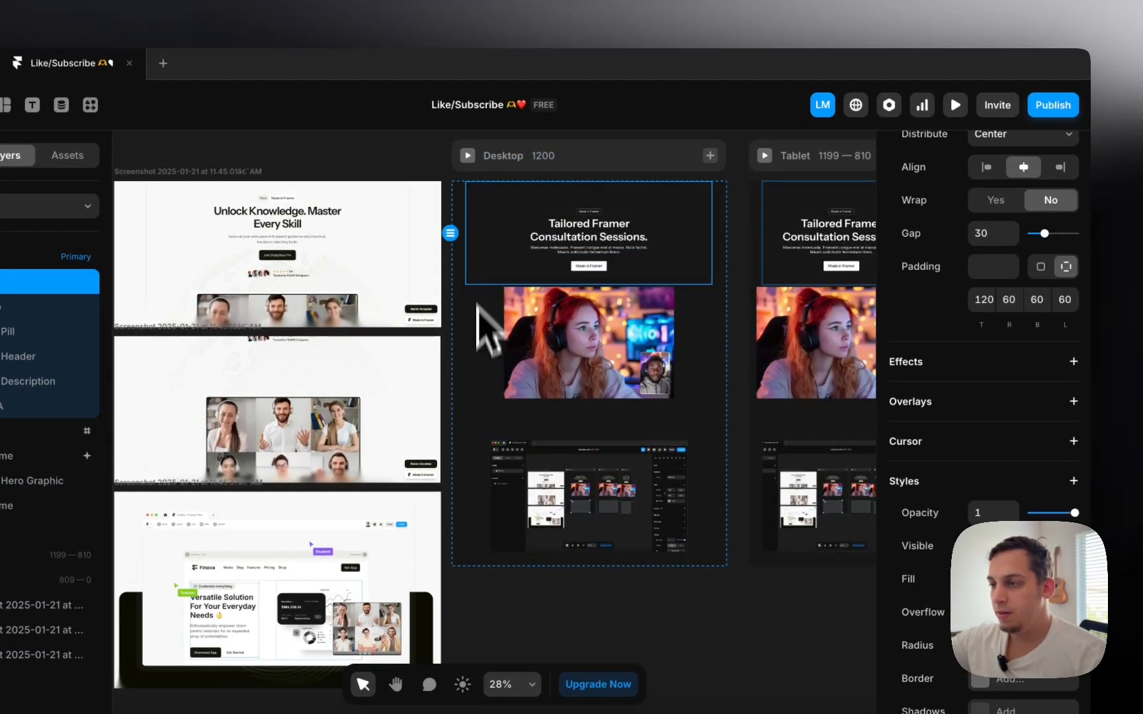
# - Set the Desktop page's stack gap to 0
pyautogui.click(535, 165)
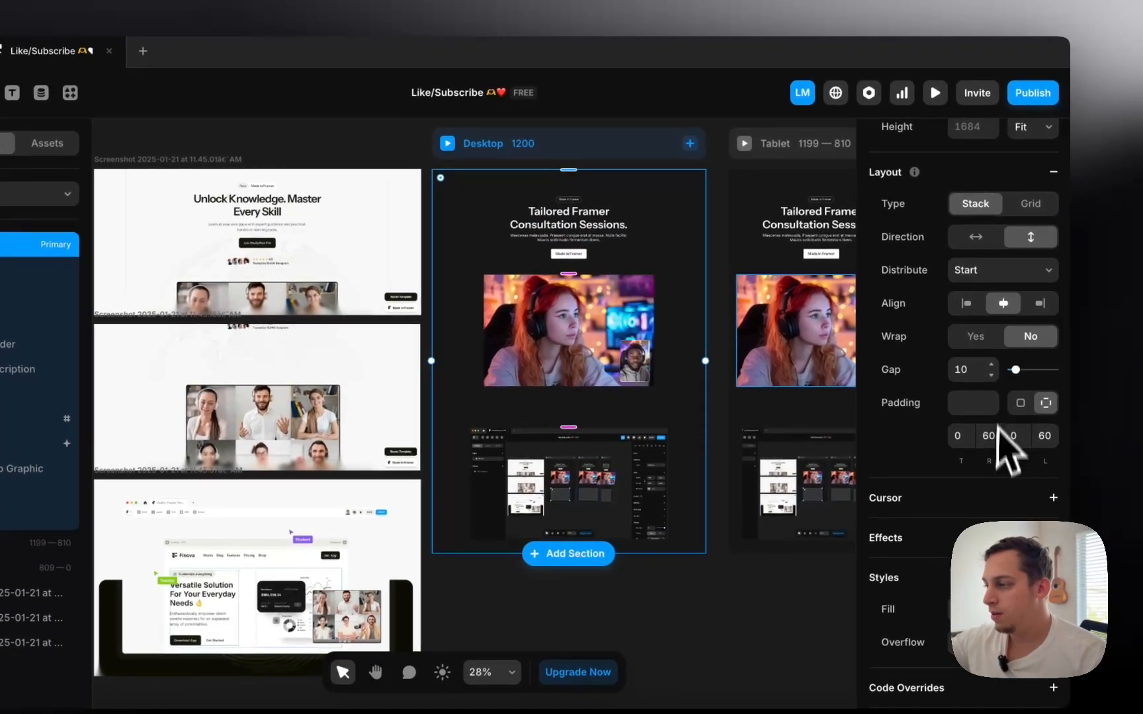
pyautogui.click(995, 382)
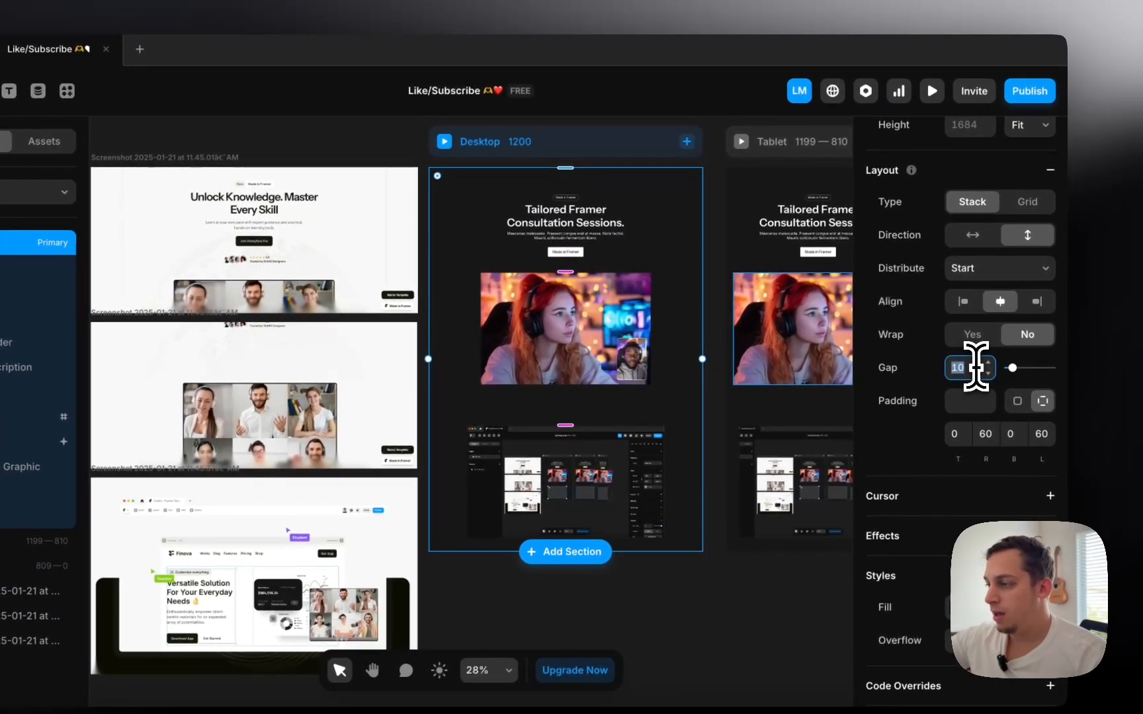
pyautogui.write('0')
# - Preview the Desktop page, scroll to check where the hero graphic lands over the app screenshot, and exit the preview
pyautogui.click(553, 166)
pyautogui.scroll(-8, 557, 336)
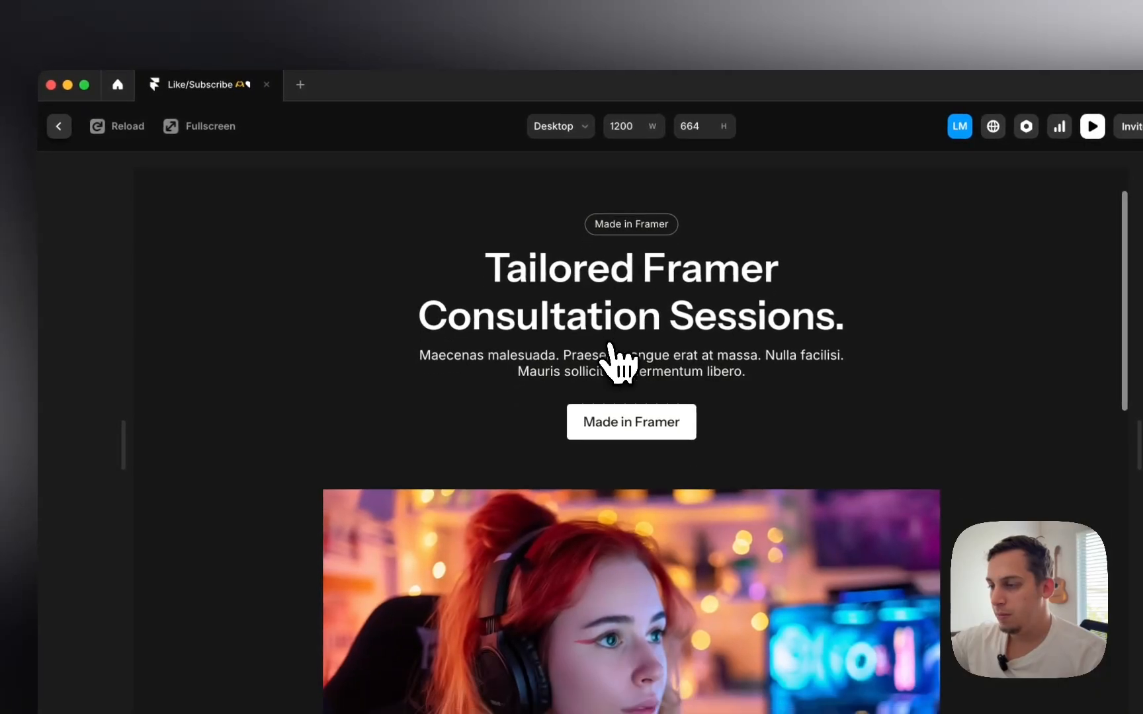
pyautogui.scroll(-5, 618, 367)
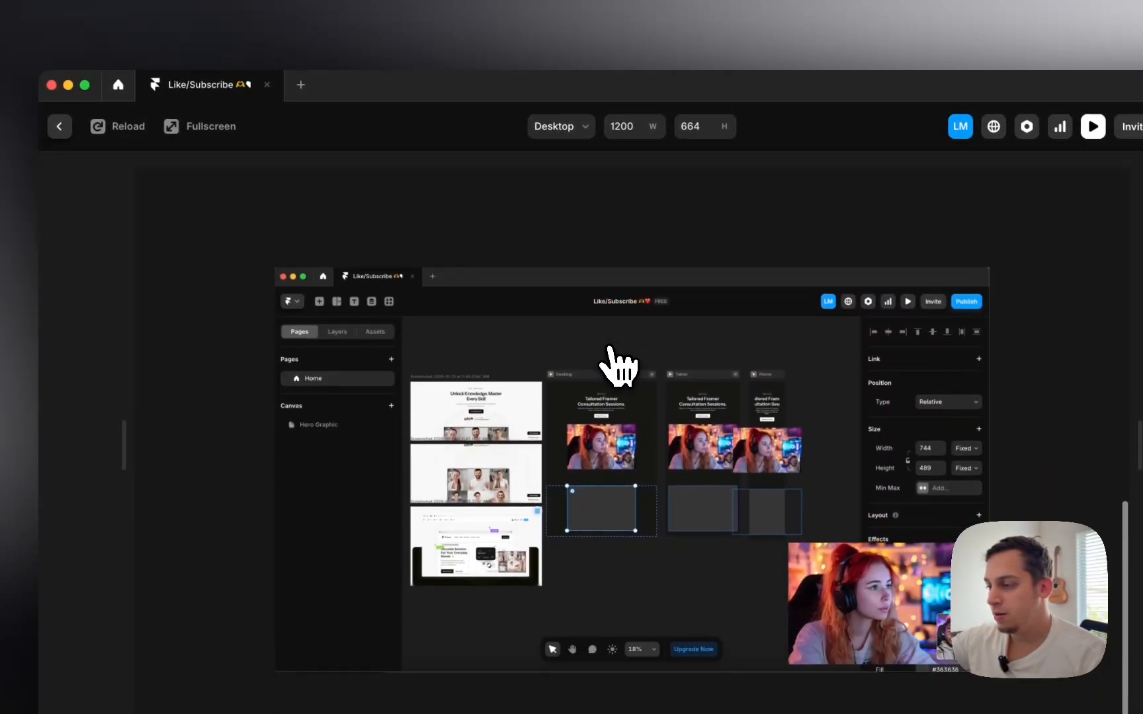
pyautogui.scroll(1, 619, 367)
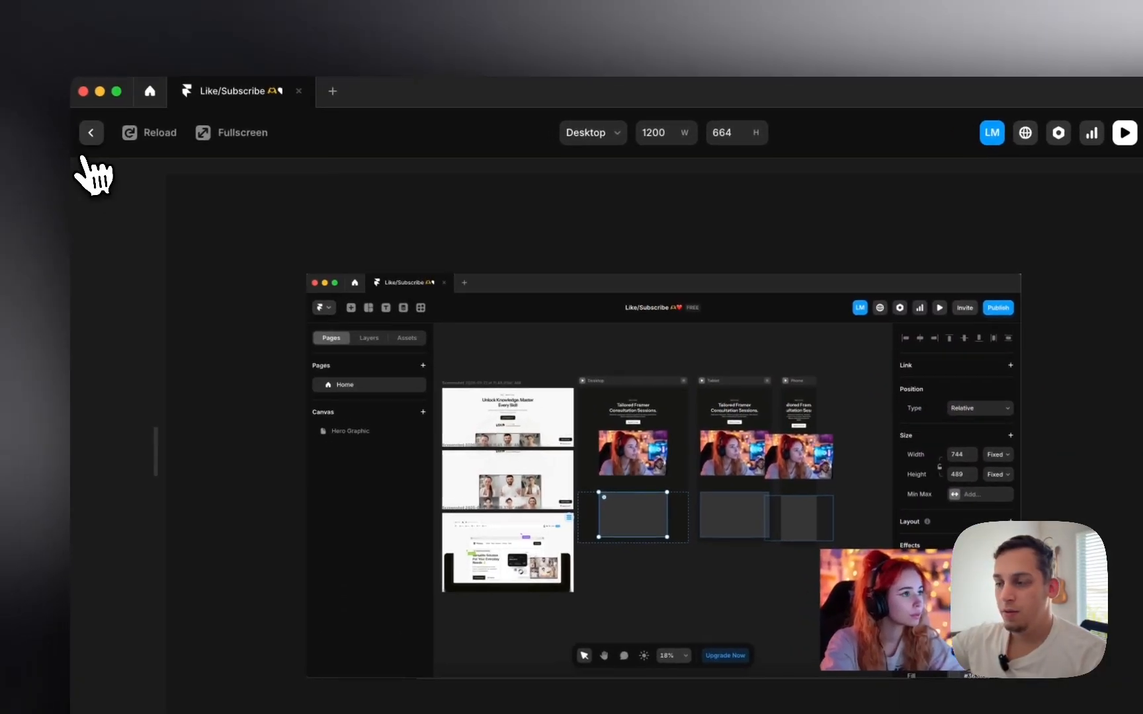
pyautogui.click(59, 126)
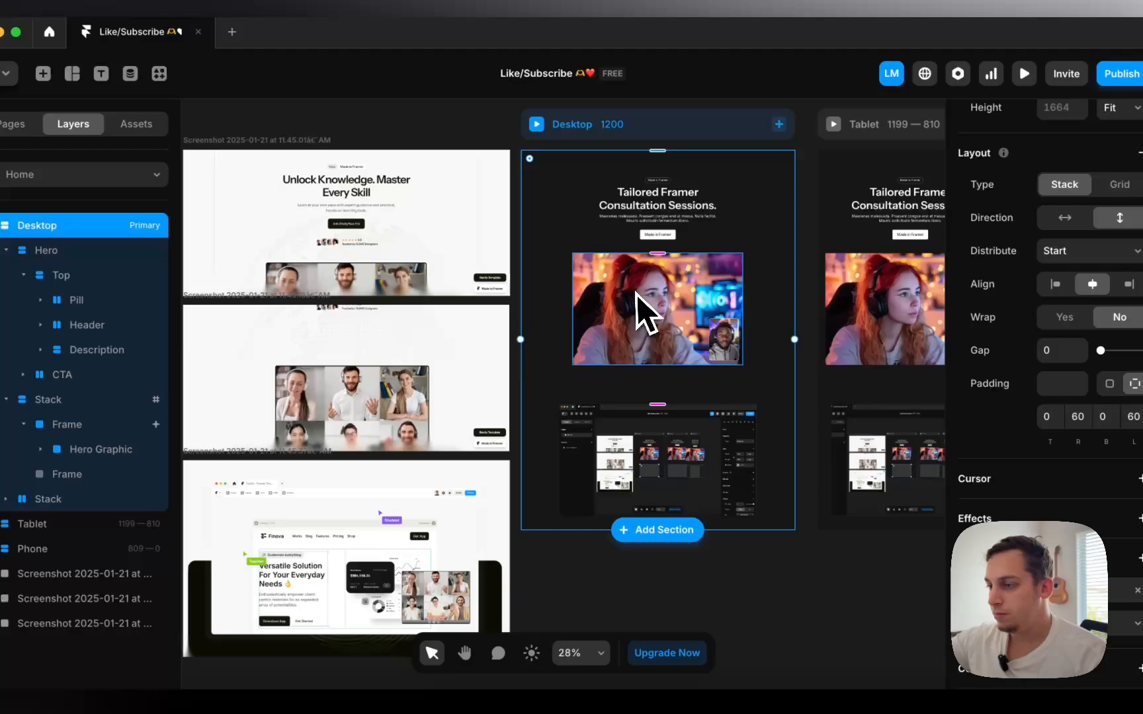
# - Set the Y offset to 640 in the To state of the scroll transform on Hero Graphic's parent frame
pyautogui.click(638, 314)
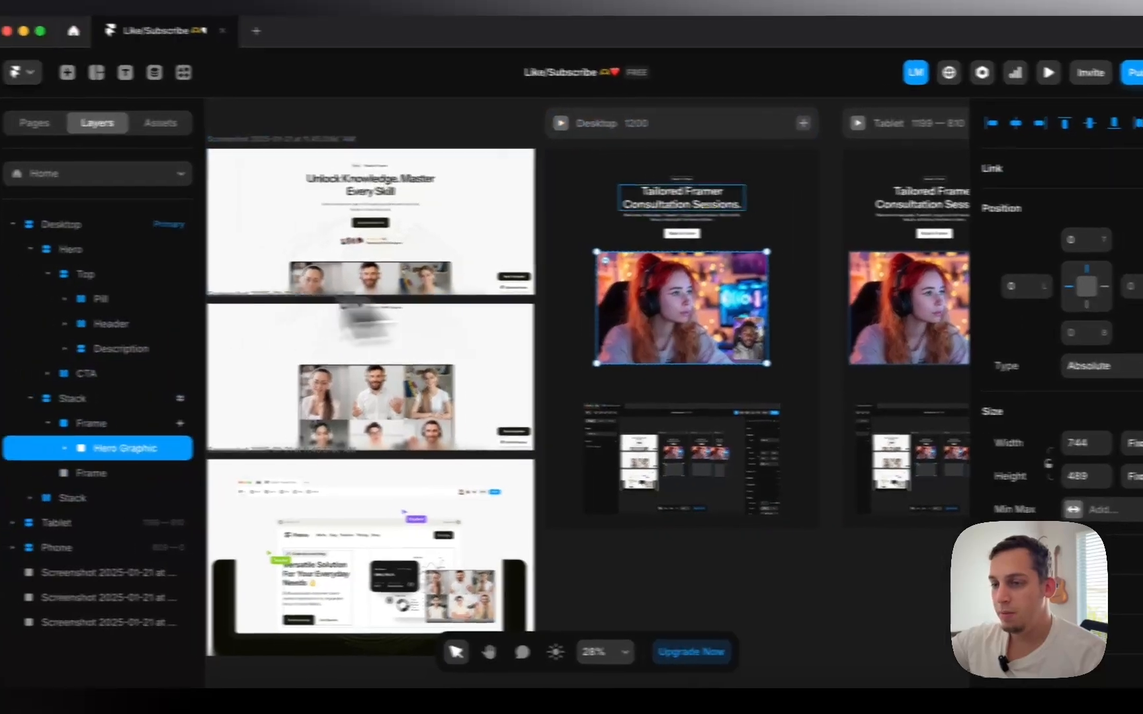
pyautogui.click(136, 424)
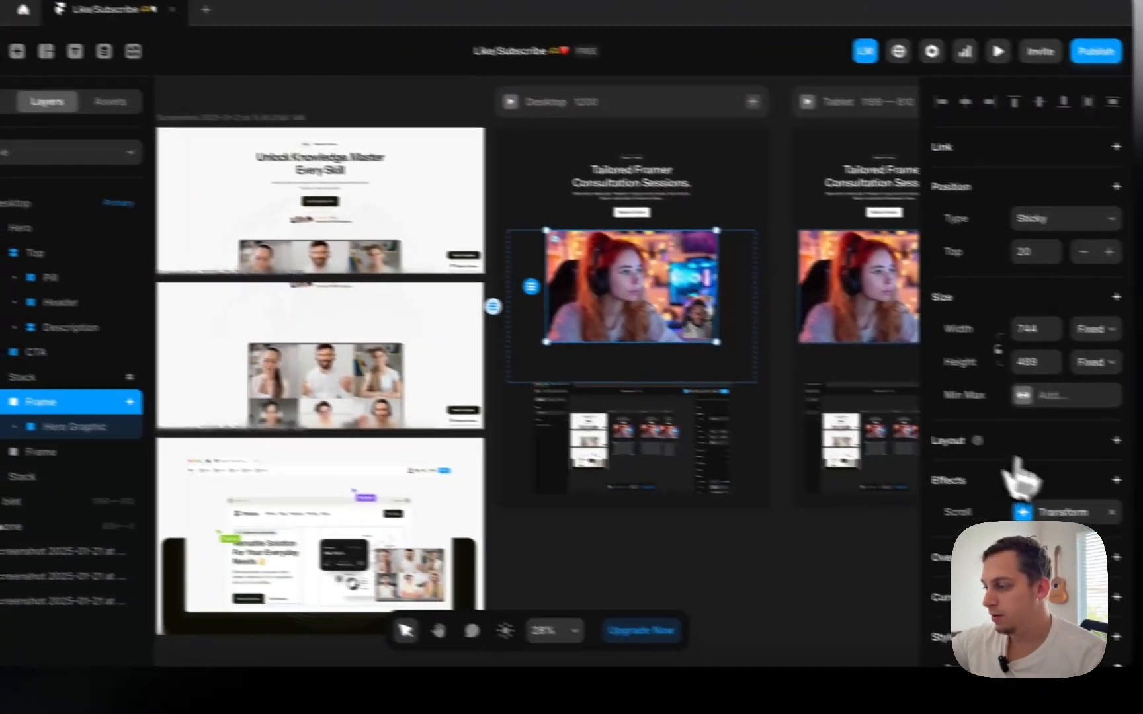
pyautogui.click(1051, 512)
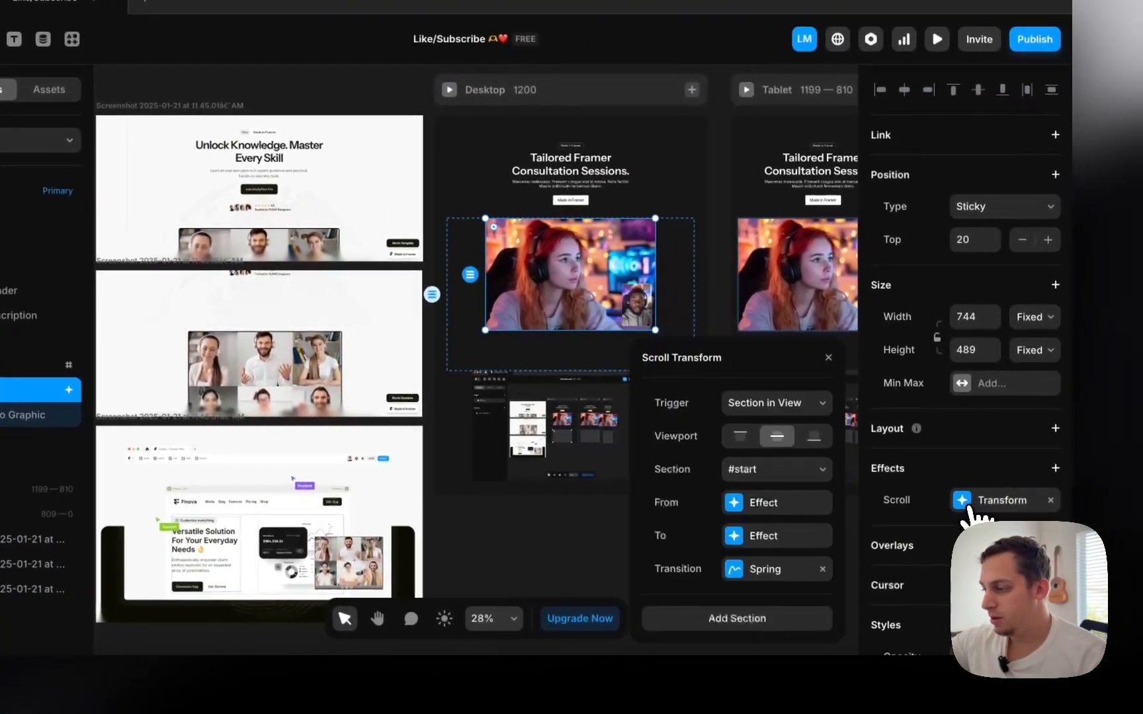
pyautogui.click(722, 533)
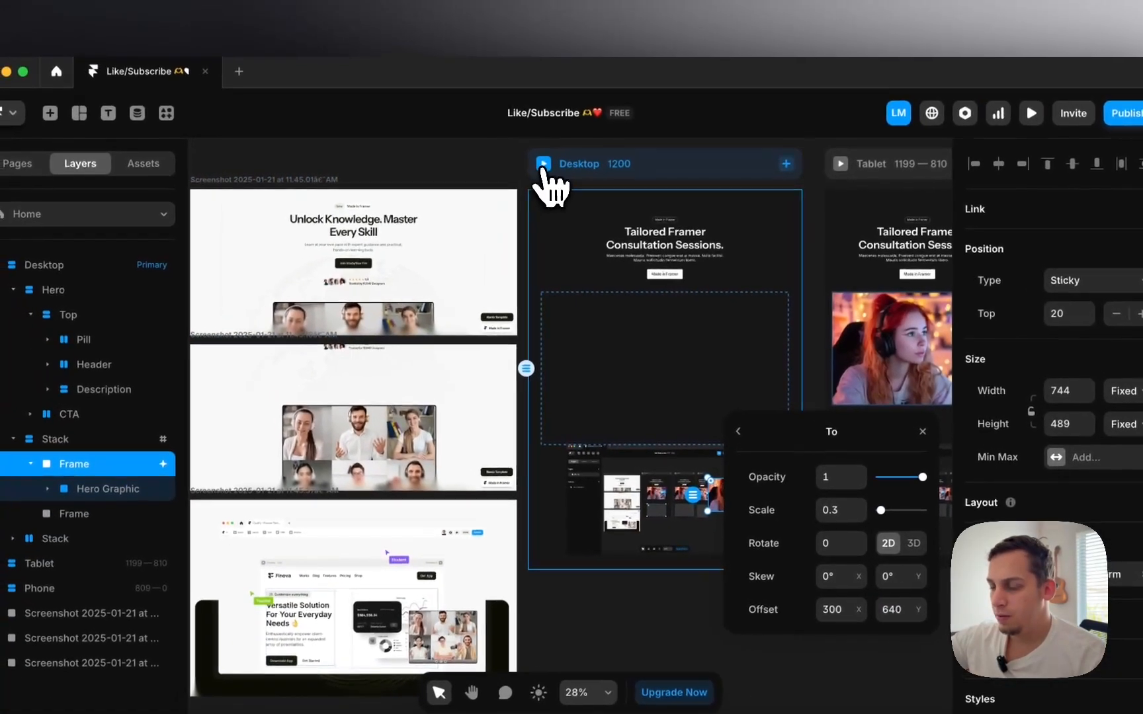
# - Preview the Desktop page, scroll down and back up to check the graphic's new vertical end position, and exit the preview
pyautogui.click(442, 88)
pyautogui.scroll(-5, 543, 403)
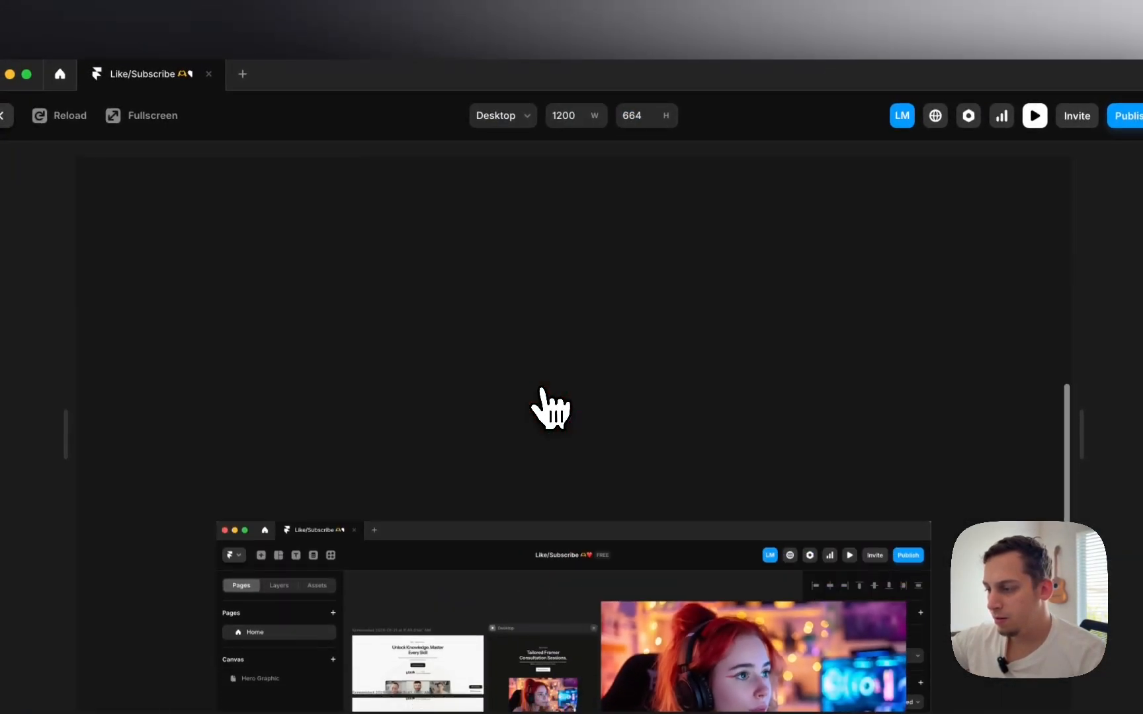
pyautogui.scroll(-4, 549, 407)
pyautogui.scroll(8, 544, 407)
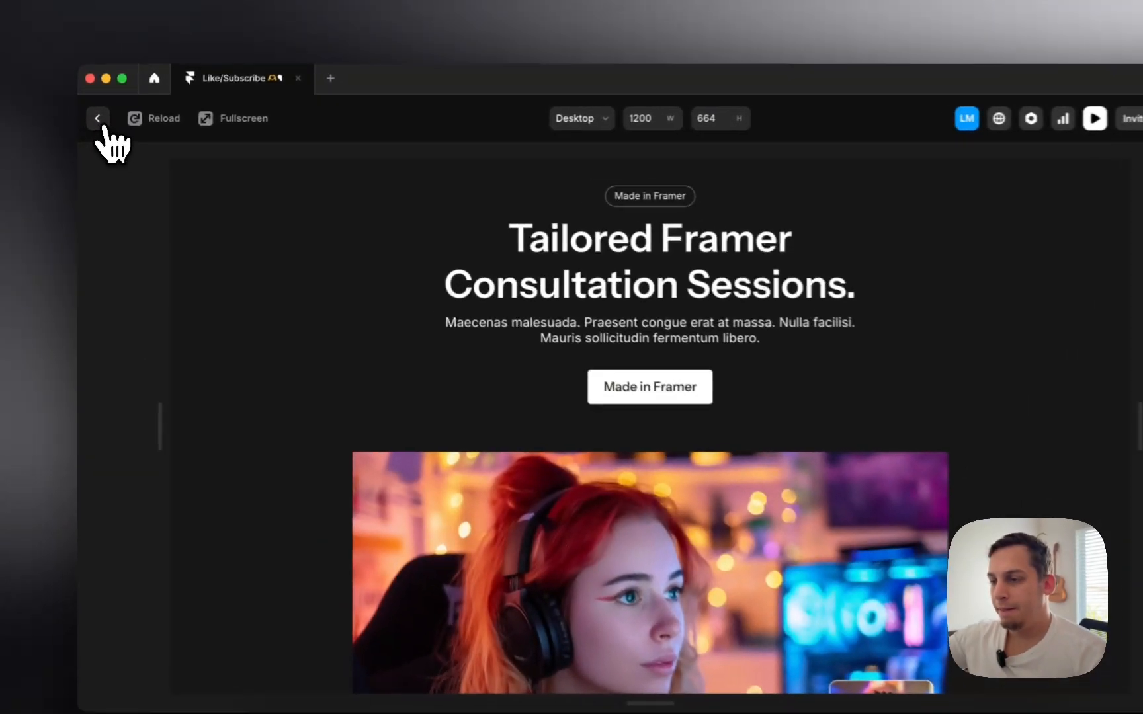
pyautogui.click(94, 124)
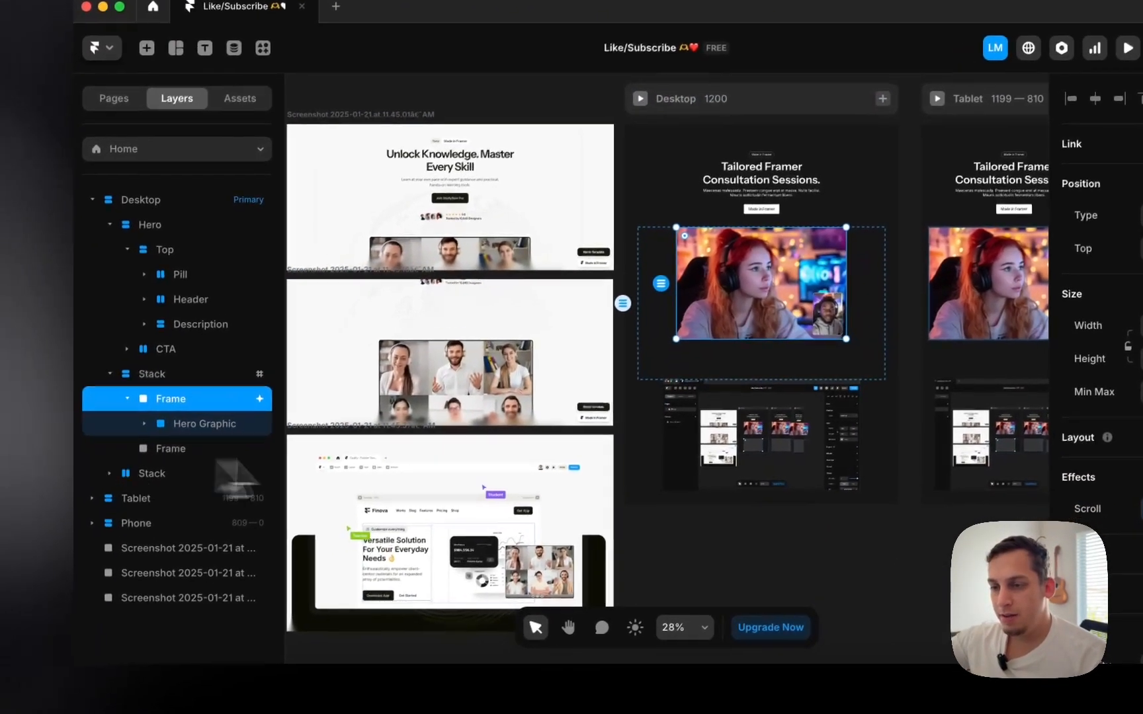
# - Rename the sticky parent frame inside the upper Stack as Hero Graphic
pyautogui.click(138, 401)
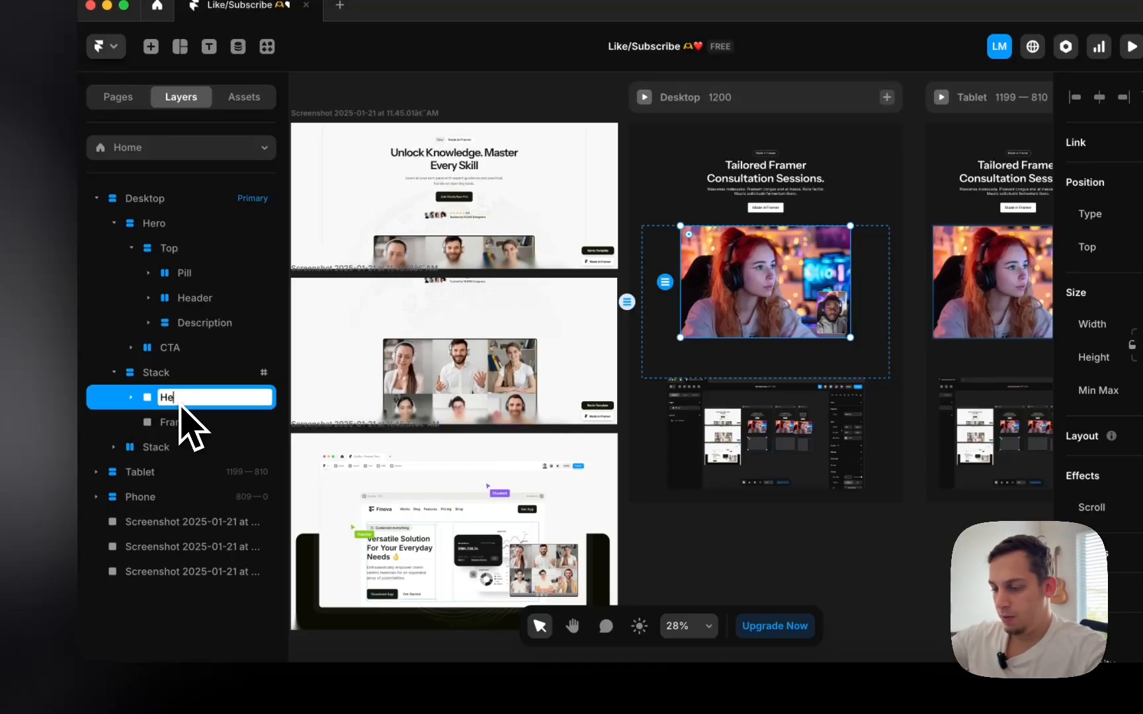
pyautogui.write('aphic')
pyautogui.press('Return')
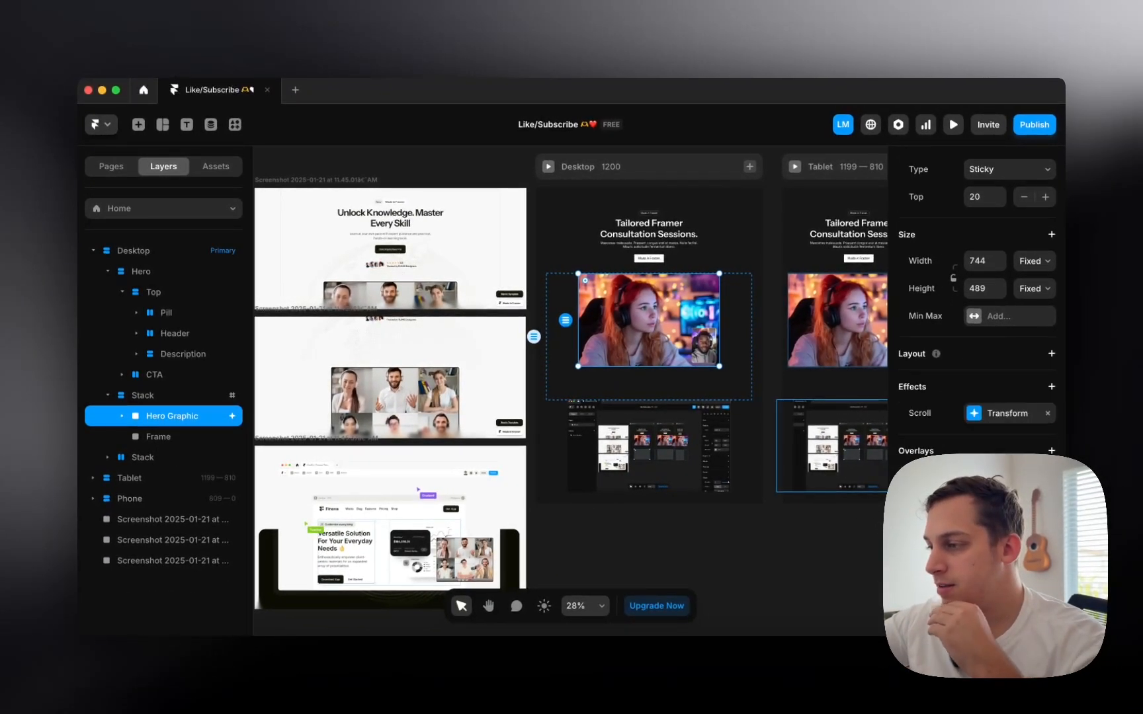
# - Set the corner radius of the sticky Hero Graphic frame to 10
pyautogui.scroll(-5, 976, 397)
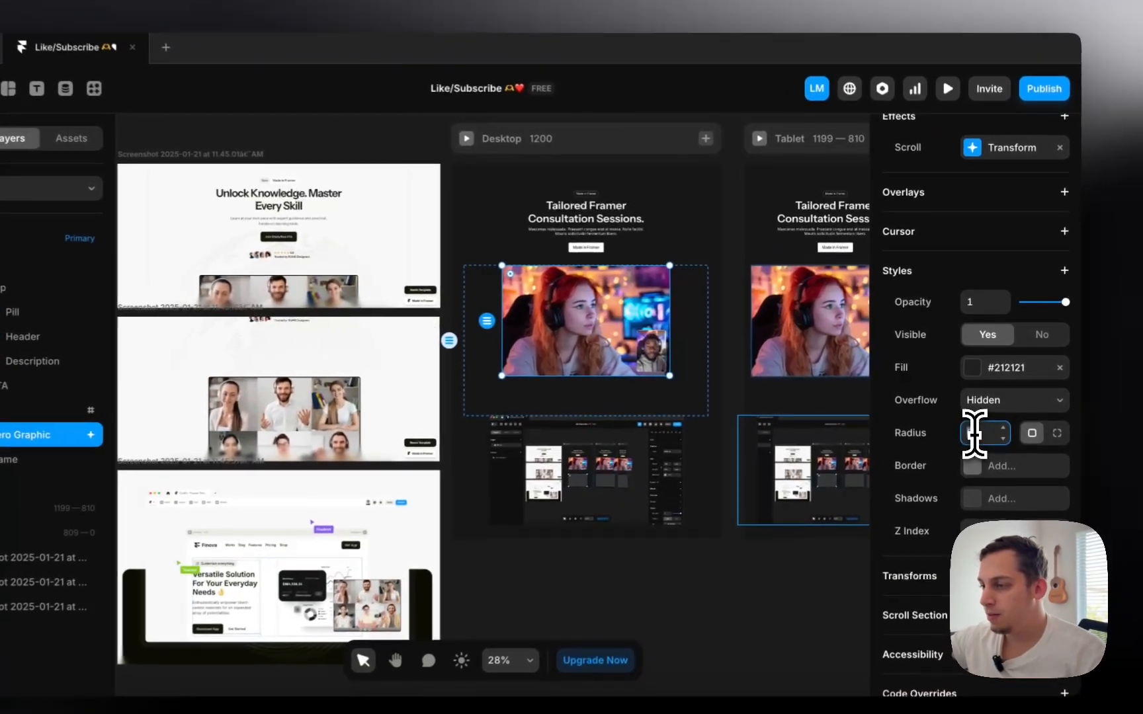
pyautogui.click(976, 416)
pyautogui.write('10')
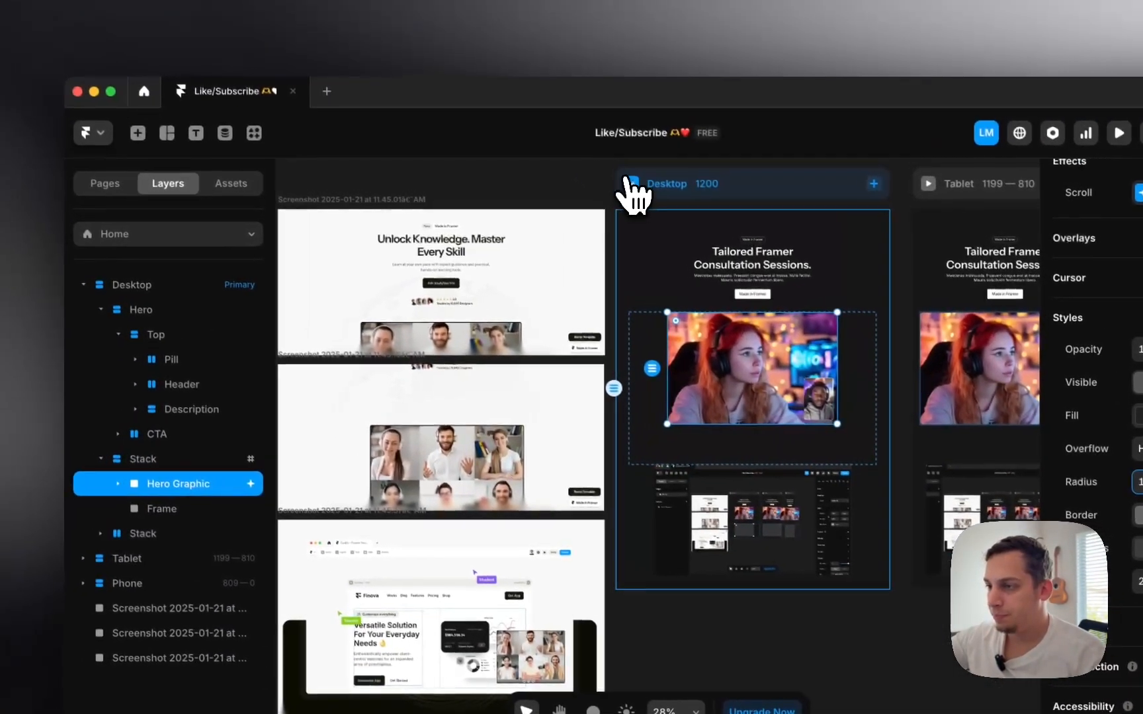
# - Preview the Desktop page, scroll through the hero graphic to check its rounded corners, and exit the preview
pyautogui.click(476, 152)
pyautogui.scroll(-2, 595, 390)
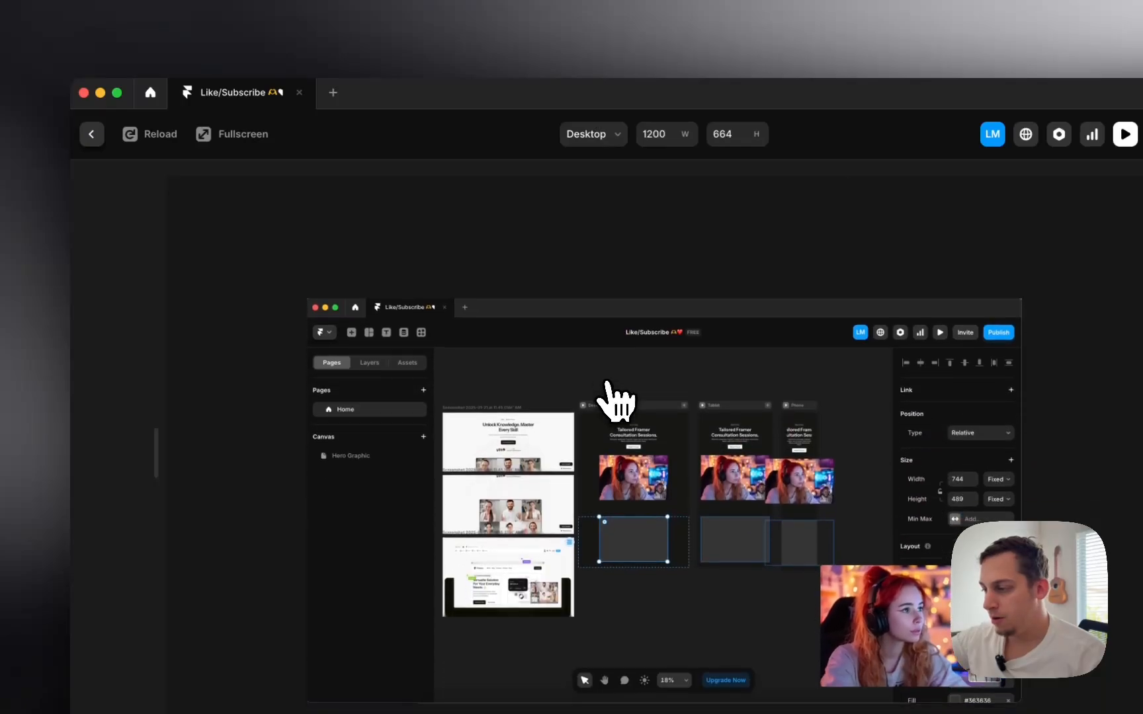
pyautogui.scroll(2, 225, 211)
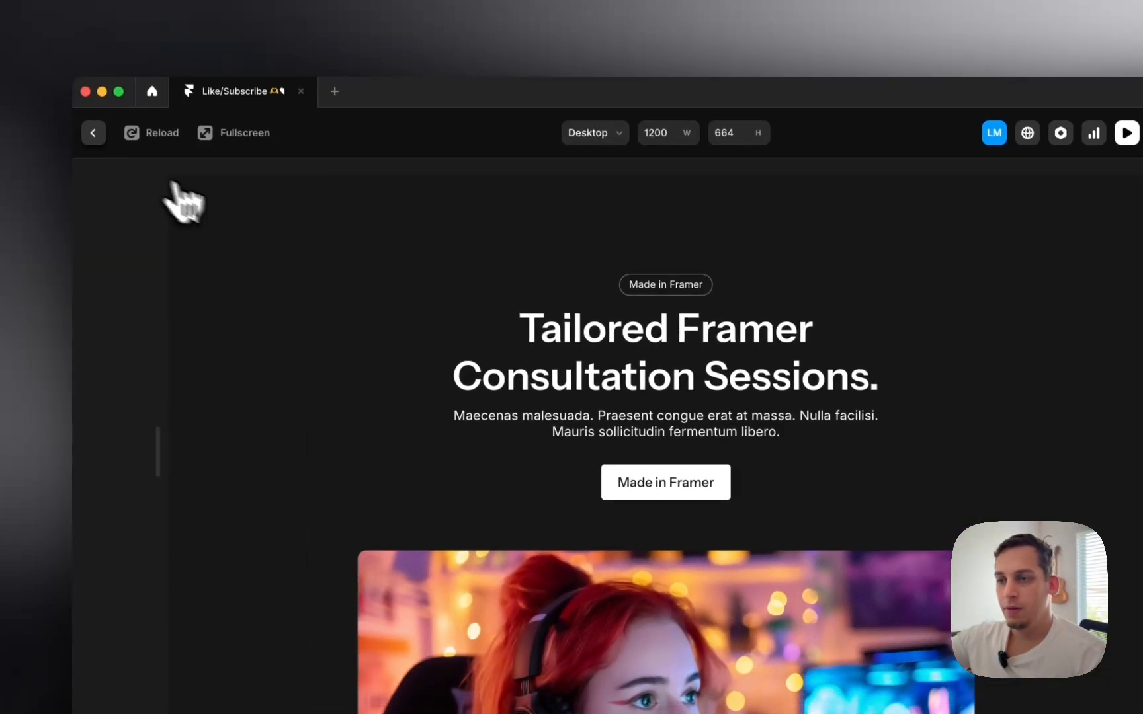
pyautogui.click(93, 134)
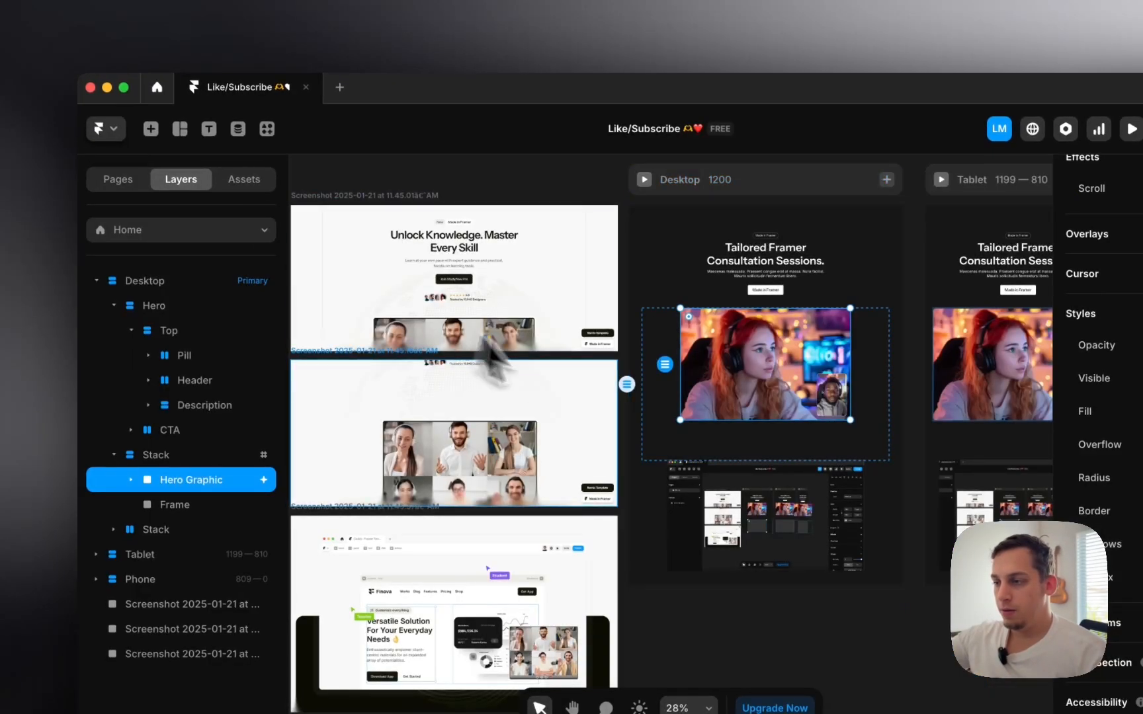
# - Collapse the Hero and Stack layers and rename the lower Stack holding the app screenshot as UI
pyautogui.click(647, 336)
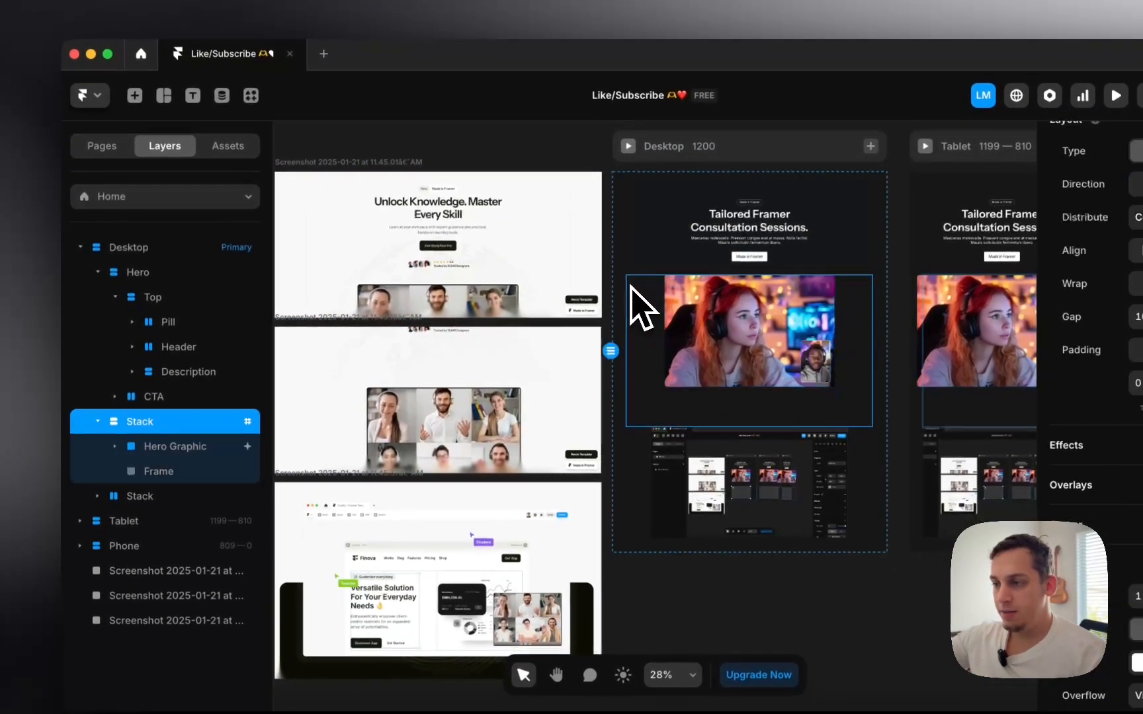
pyautogui.click(104, 269)
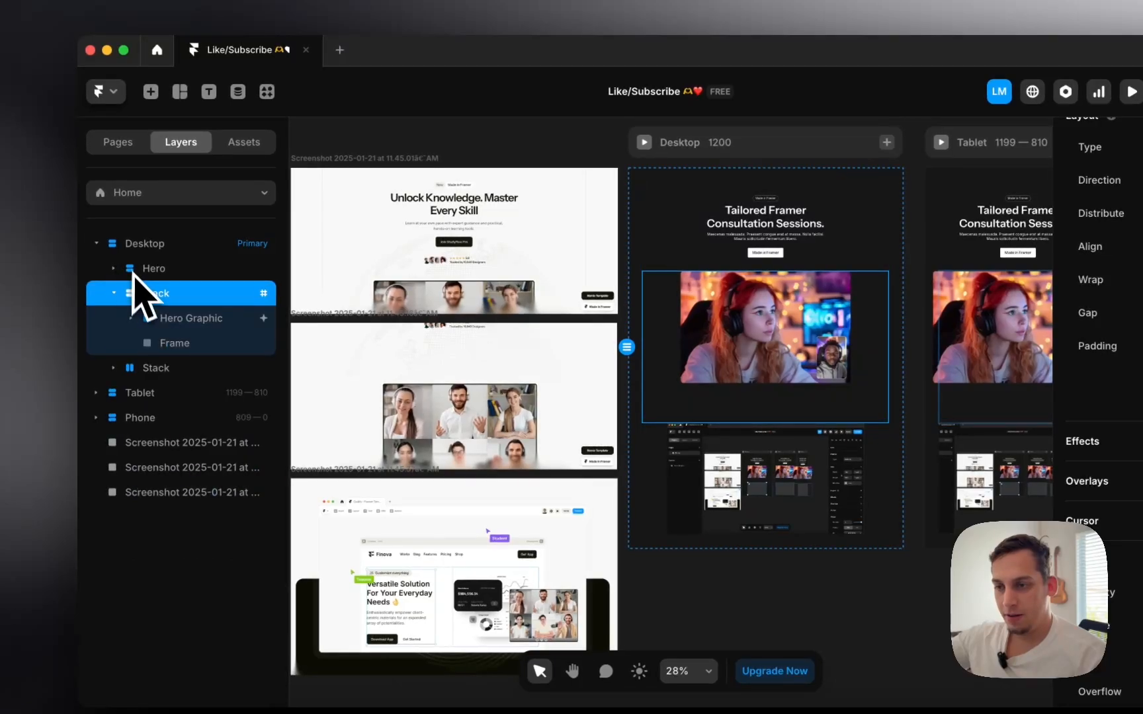
pyautogui.click(104, 295)
pyautogui.click(129, 324)
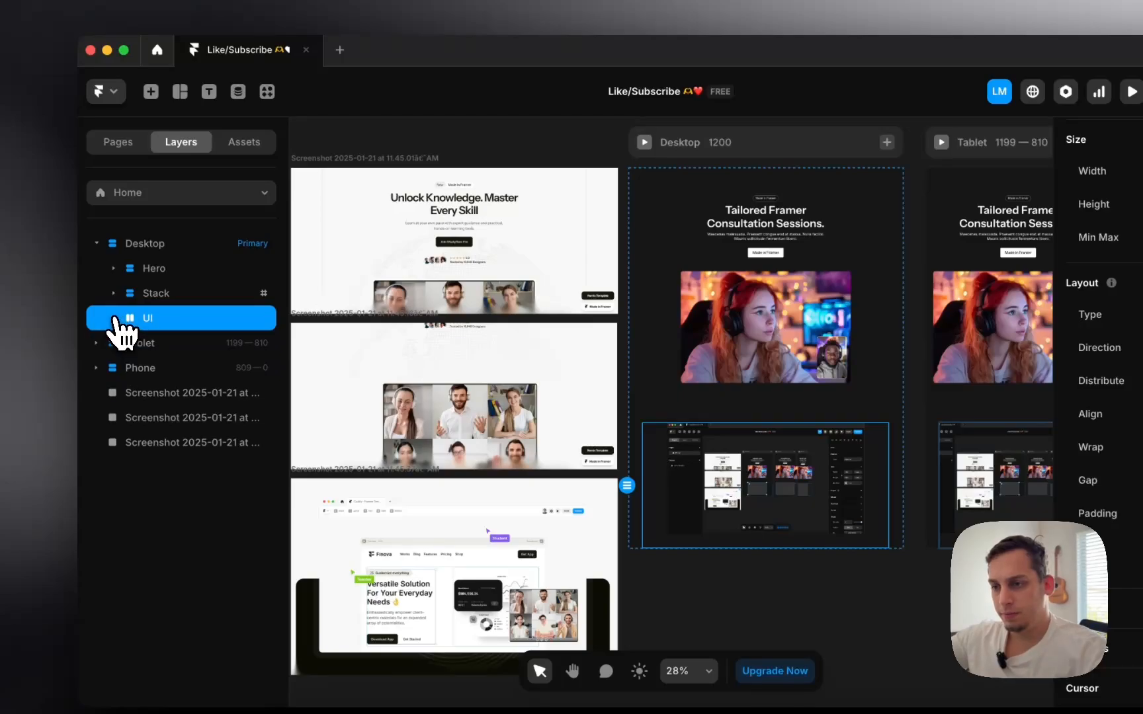
# - Add a solid #FFFFFF border with a left width of 1 to the Hero, Stack and UI sections together
pyautogui.keyDown('shift'); pyautogui.click(146, 270); pyautogui.keyUp('shift')
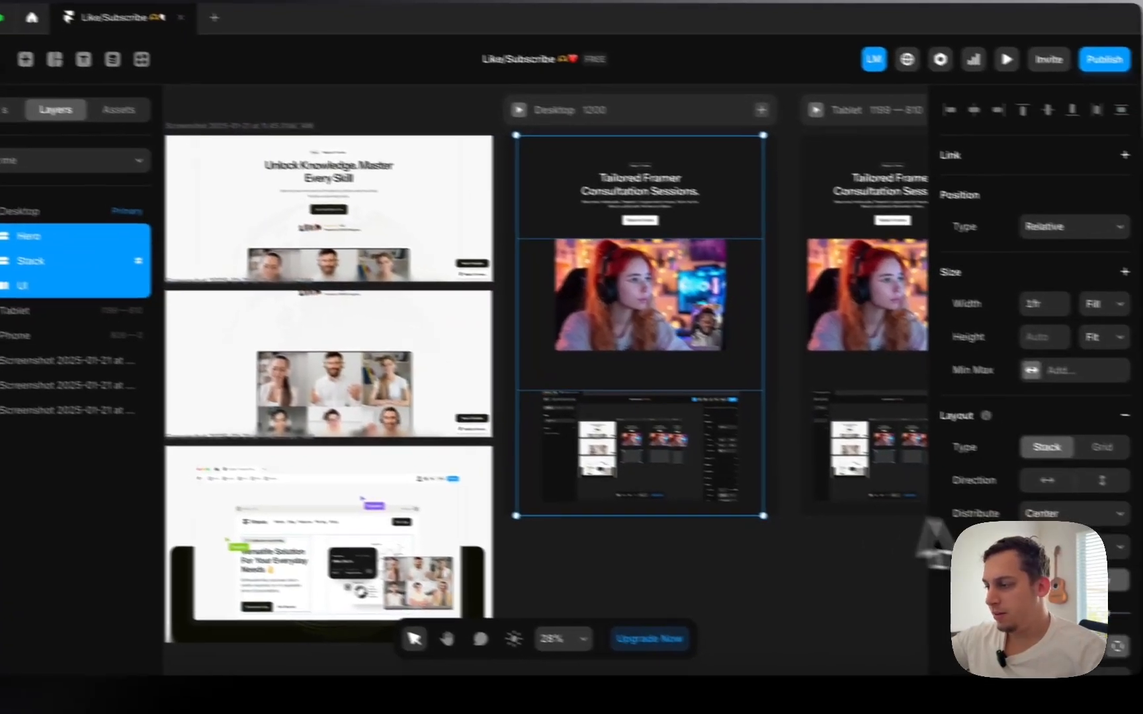
pyautogui.scroll(-8, 944, 530)
pyautogui.scroll(2, 970, 330)
pyautogui.scroll(-3, 972, 304)
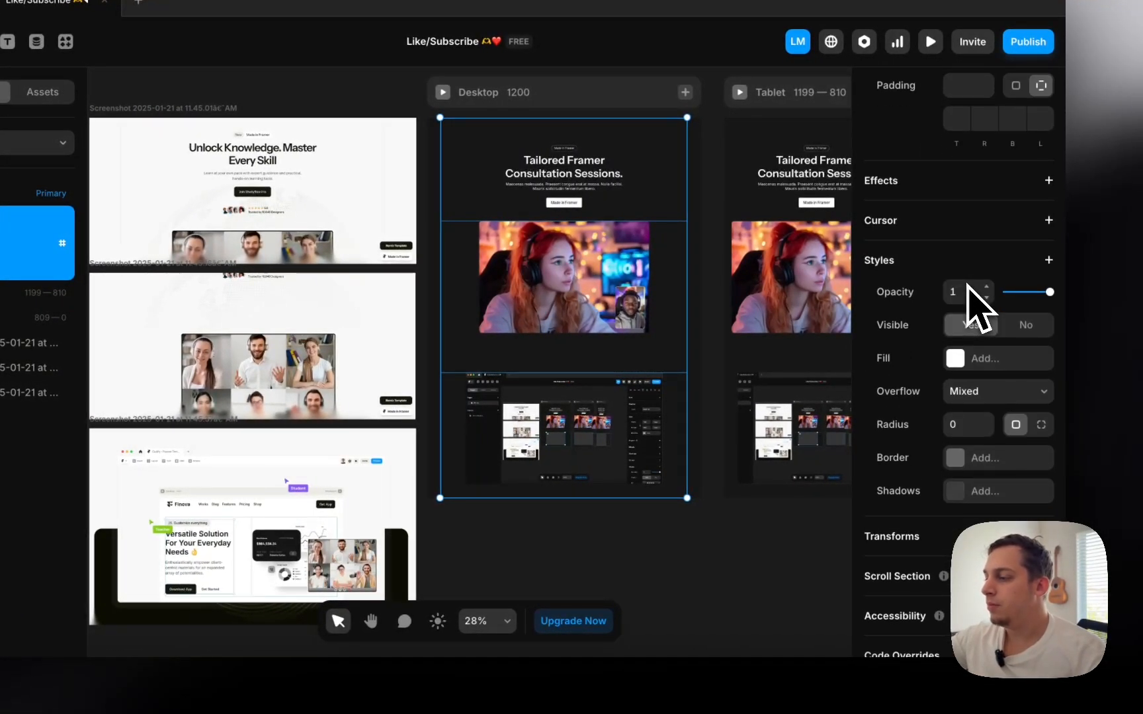
pyautogui.click(959, 458)
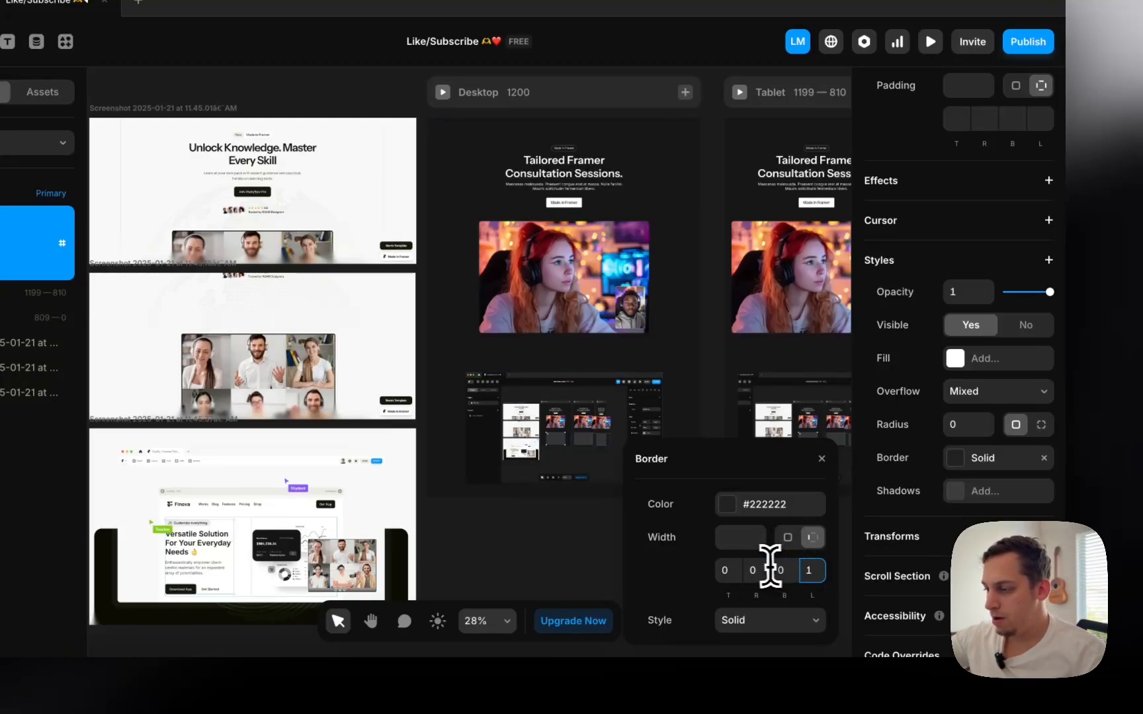
pyautogui.click(732, 505)
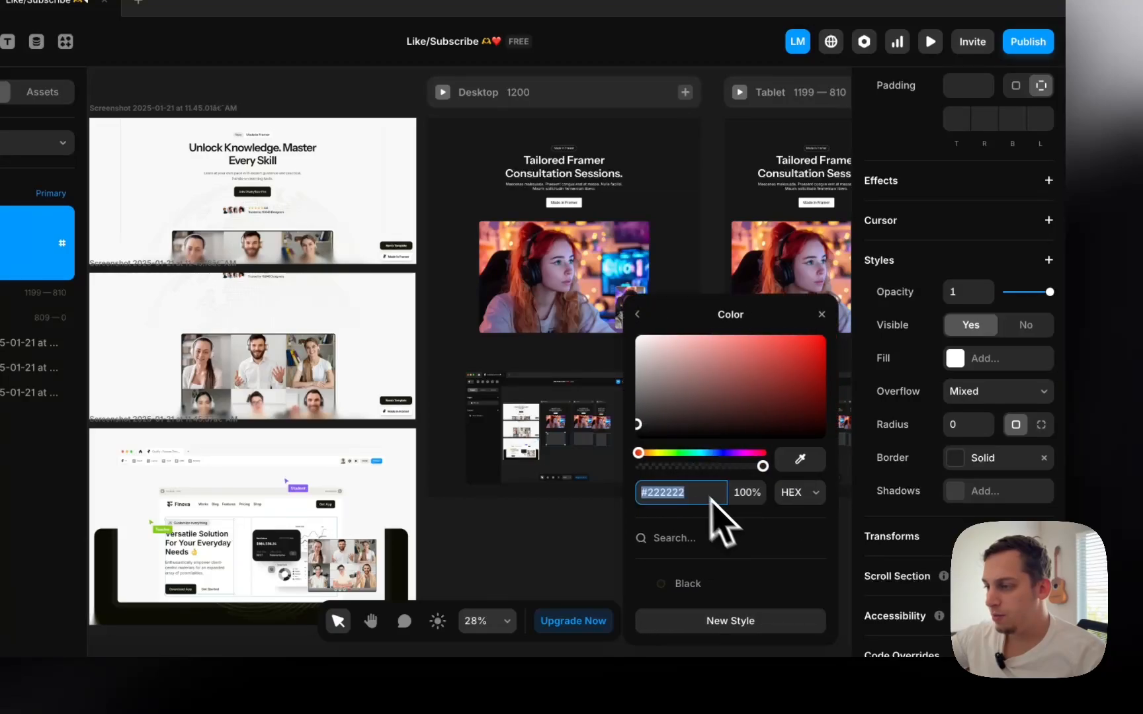
pyautogui.moveTo(638, 398); pyautogui.dragTo(589, 319)
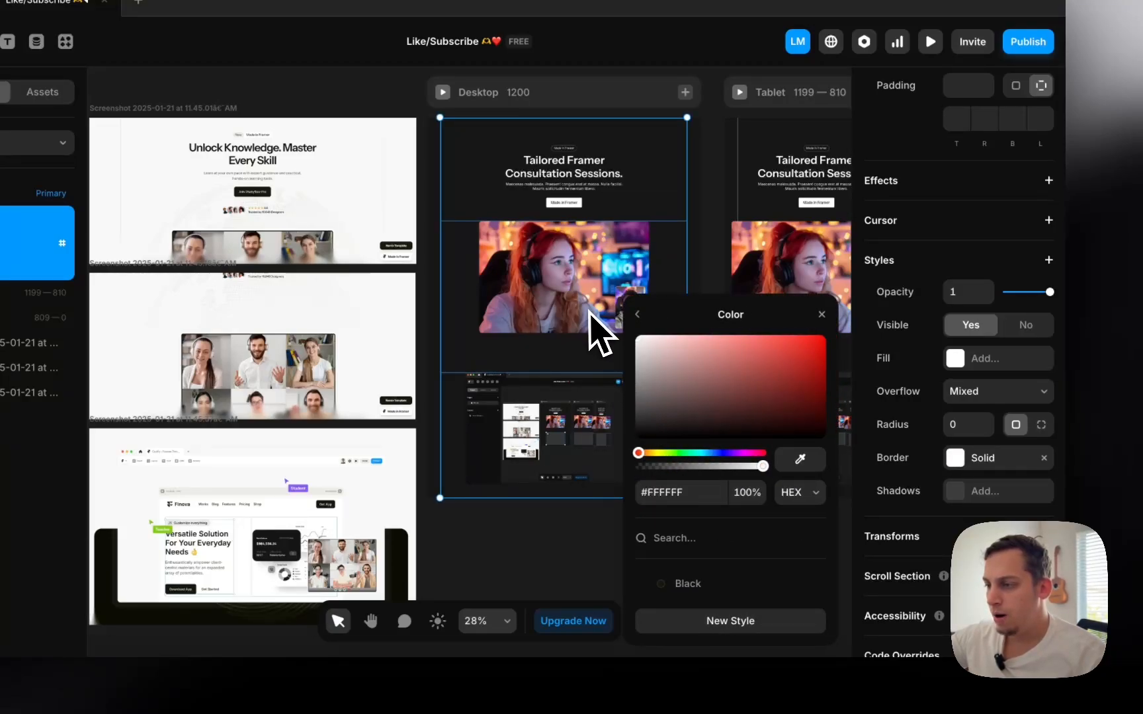
# - Set the colour opacity of the shared border on the Hero, Stack and UI sections to 20%
pyautogui.click(637, 316)
pyautogui.click(734, 513)
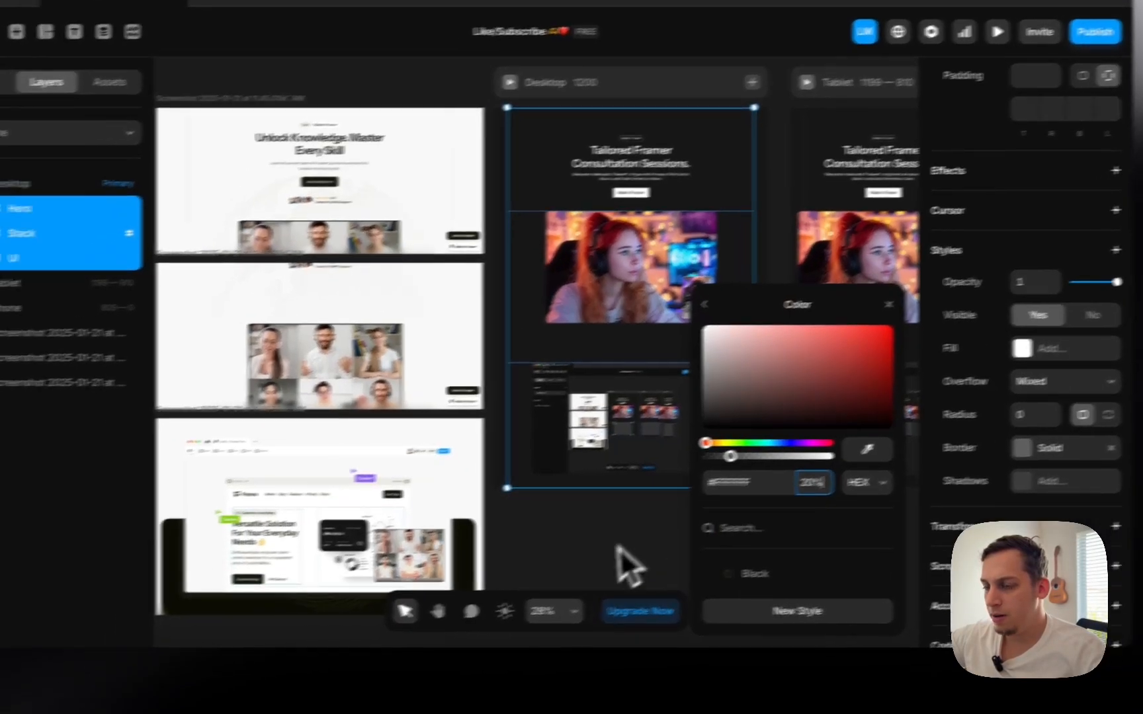
pyautogui.click(542, 564)
pyautogui.hscroll(-2, 509, 587)
# - Switch to the browser and examine the side border lines down the StudyFlow page, from the hero to the tutorial library section
pyautogui.click(295, 681)
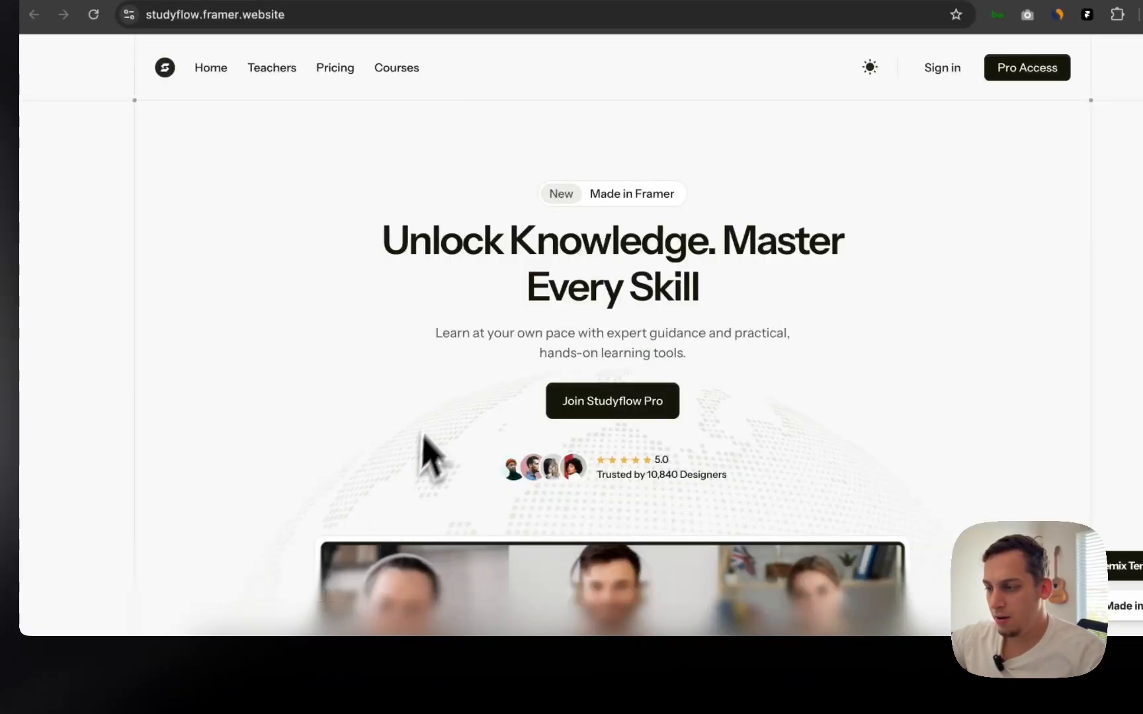
pyautogui.scroll(-10, 502, 371)
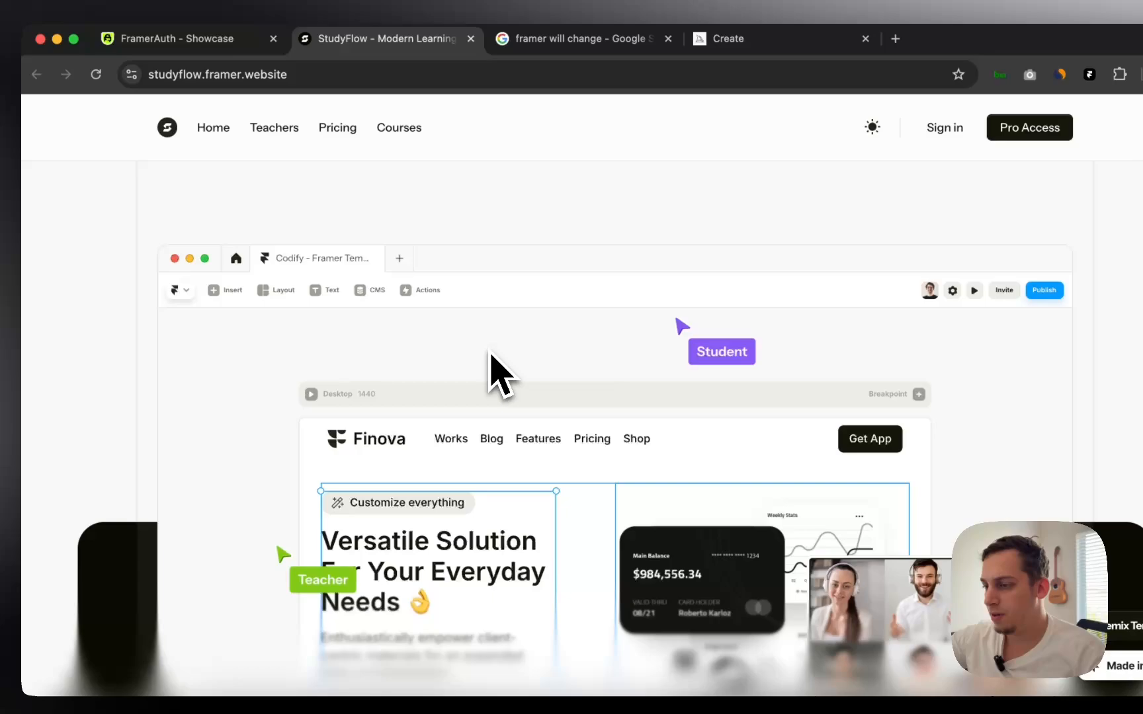
pyautogui.scroll(-4, 490, 352)
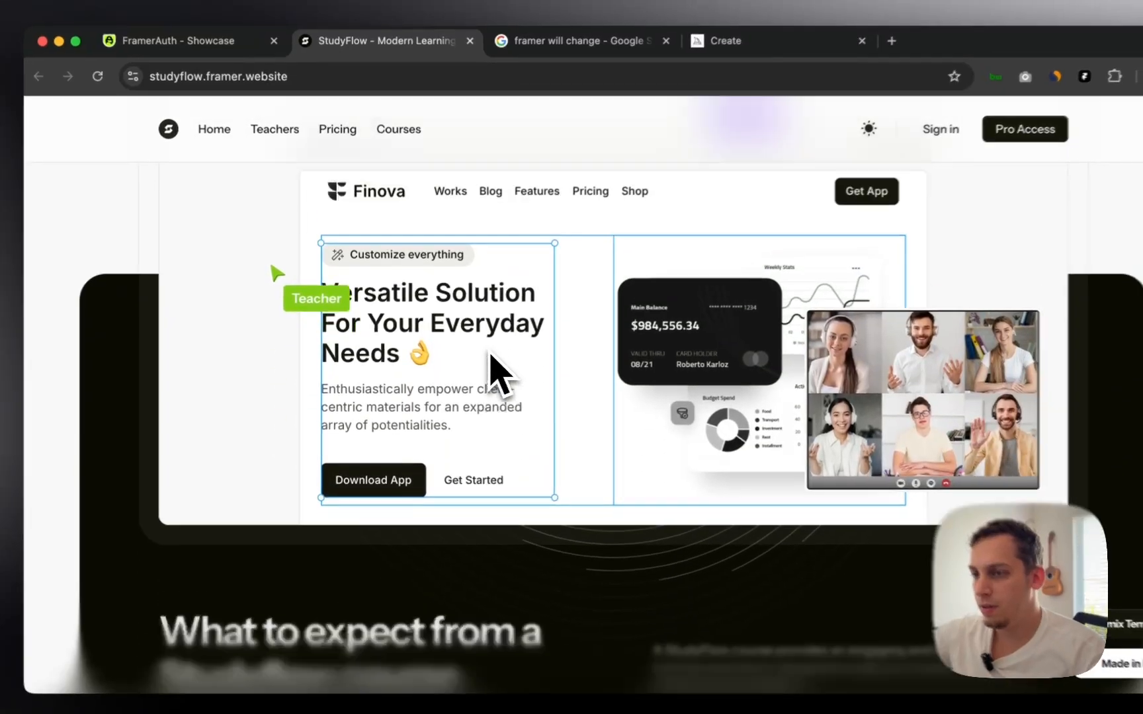
pyautogui.scroll(5, 490, 351)
pyautogui.scroll(4, 164, 299)
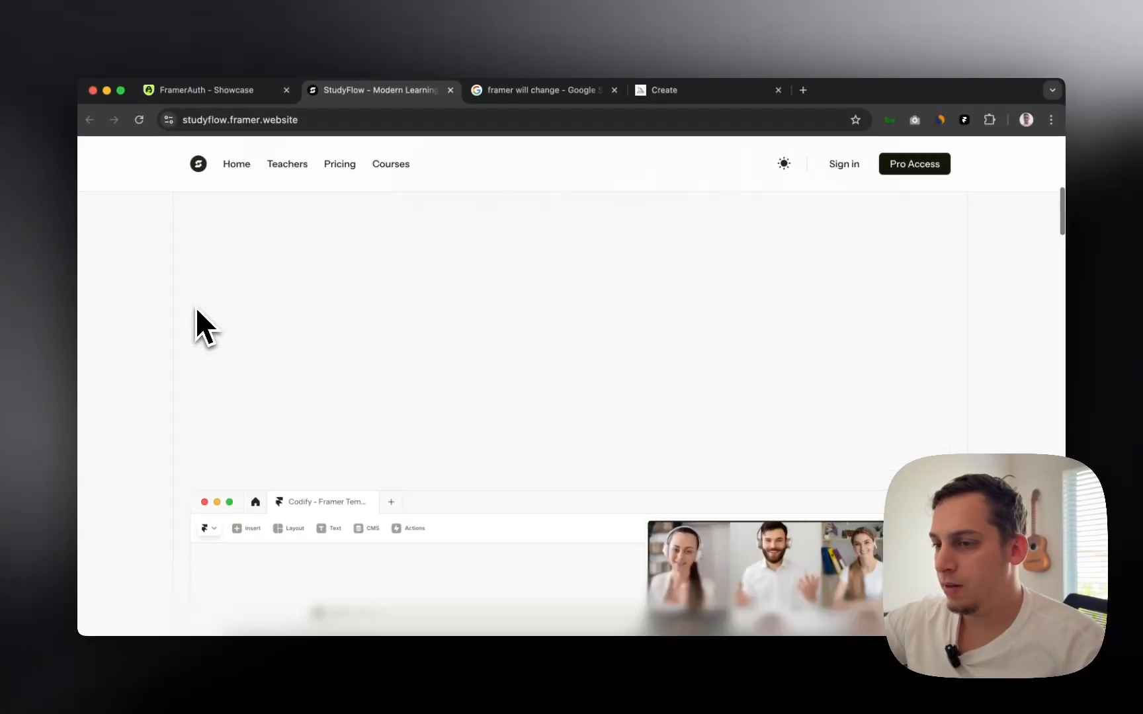
pyautogui.scroll(-15, 196, 306)
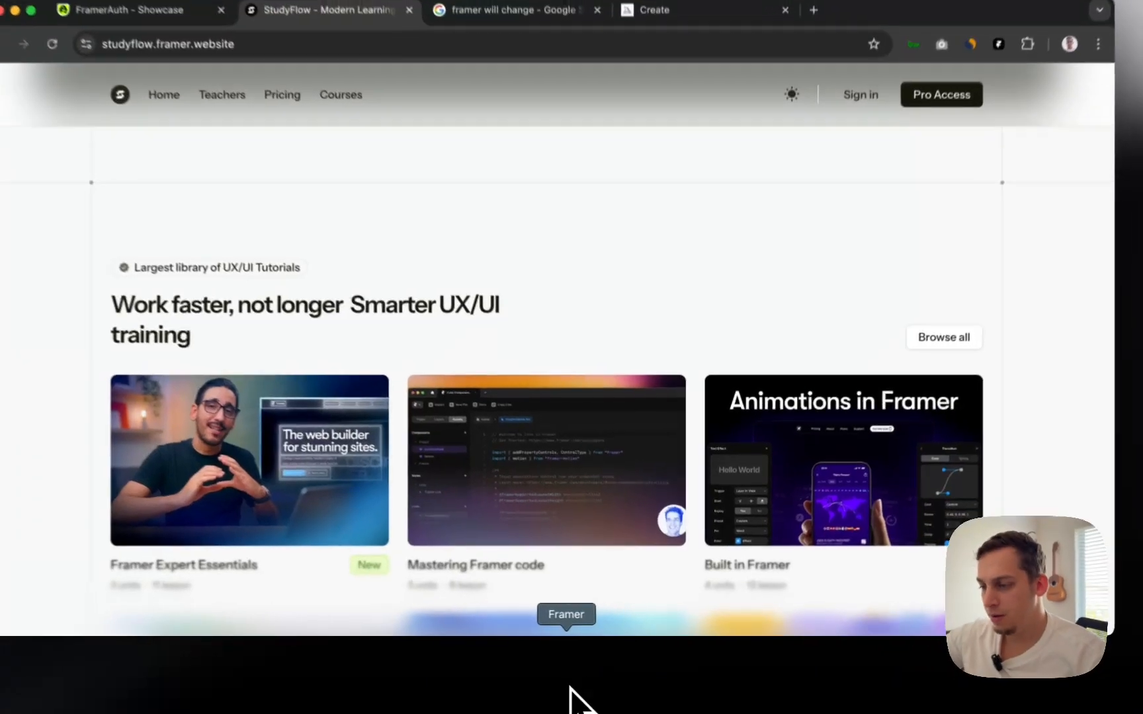
# - Switch back to Framer and check the side borders of the Hero, Stack and UI sections on the canvas
pyautogui.click(589, 686)
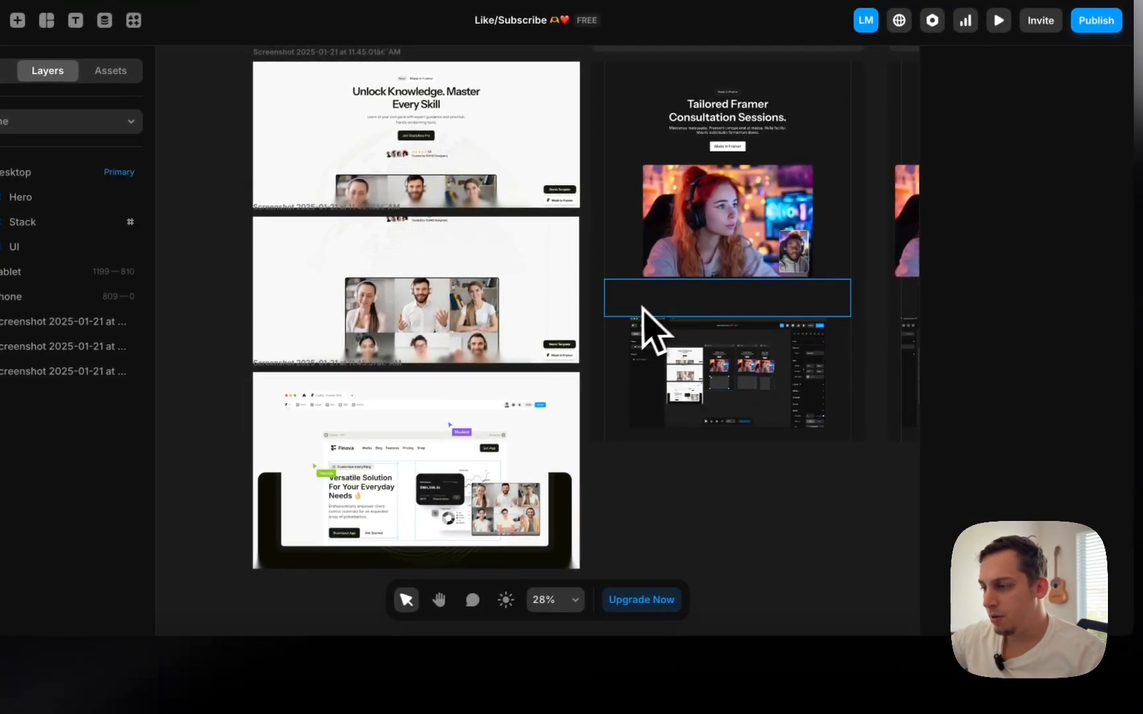
pyautogui.click(620, 315)
pyautogui.scroll(5, 619, 326)
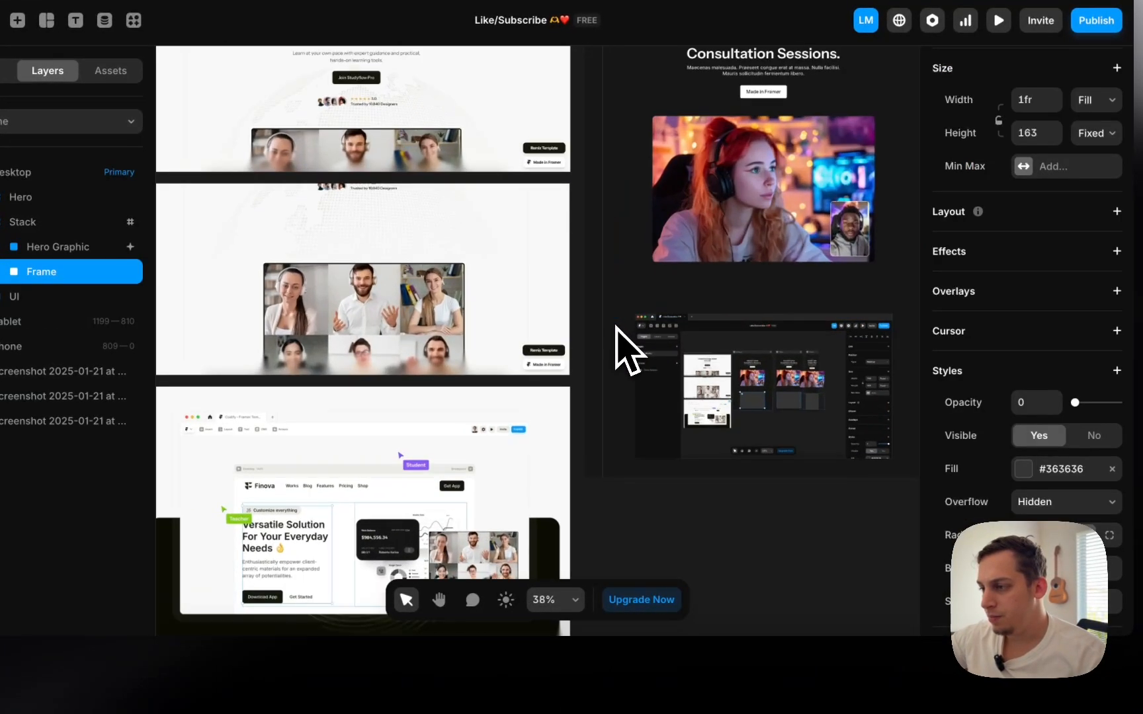
pyautogui.click(619, 327)
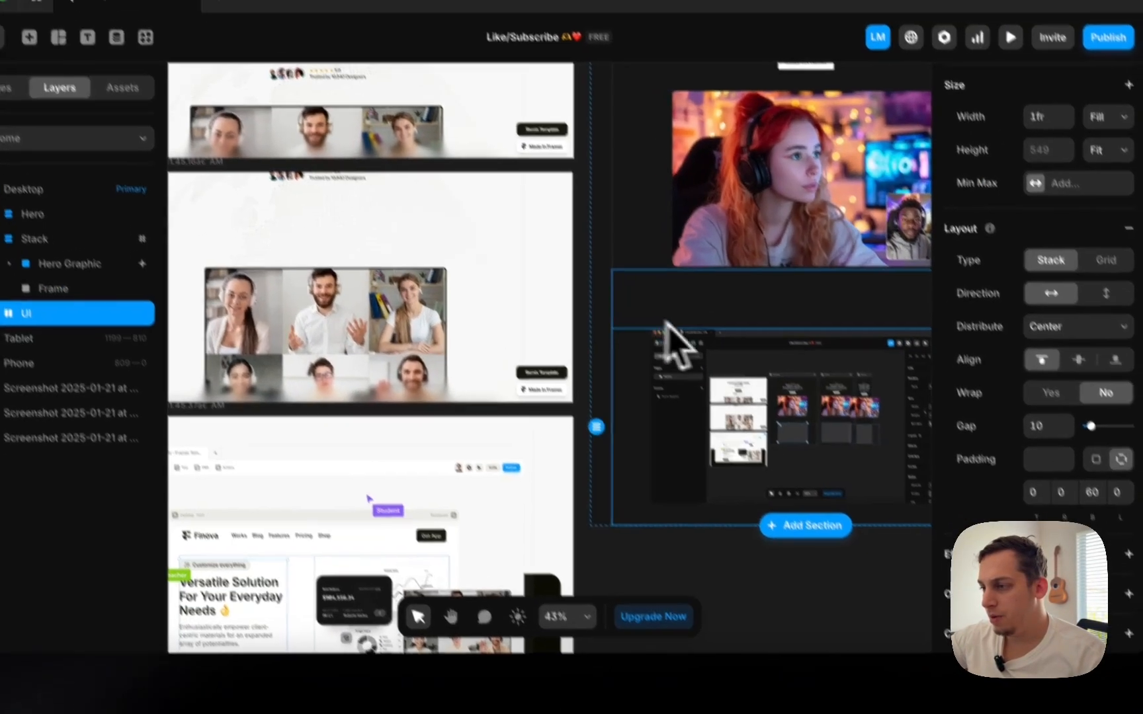
pyautogui.scroll(3, 652, 301)
pyautogui.click(618, 294)
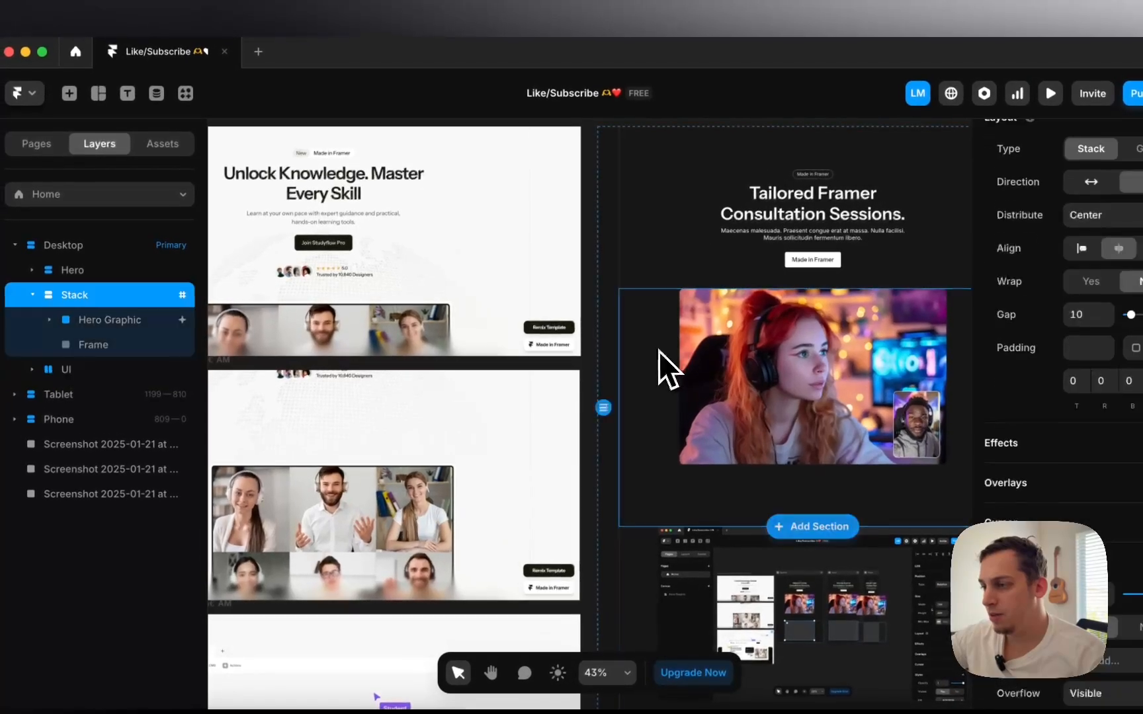
pyautogui.click(647, 164)
pyautogui.hscroll(1, 649, 158)
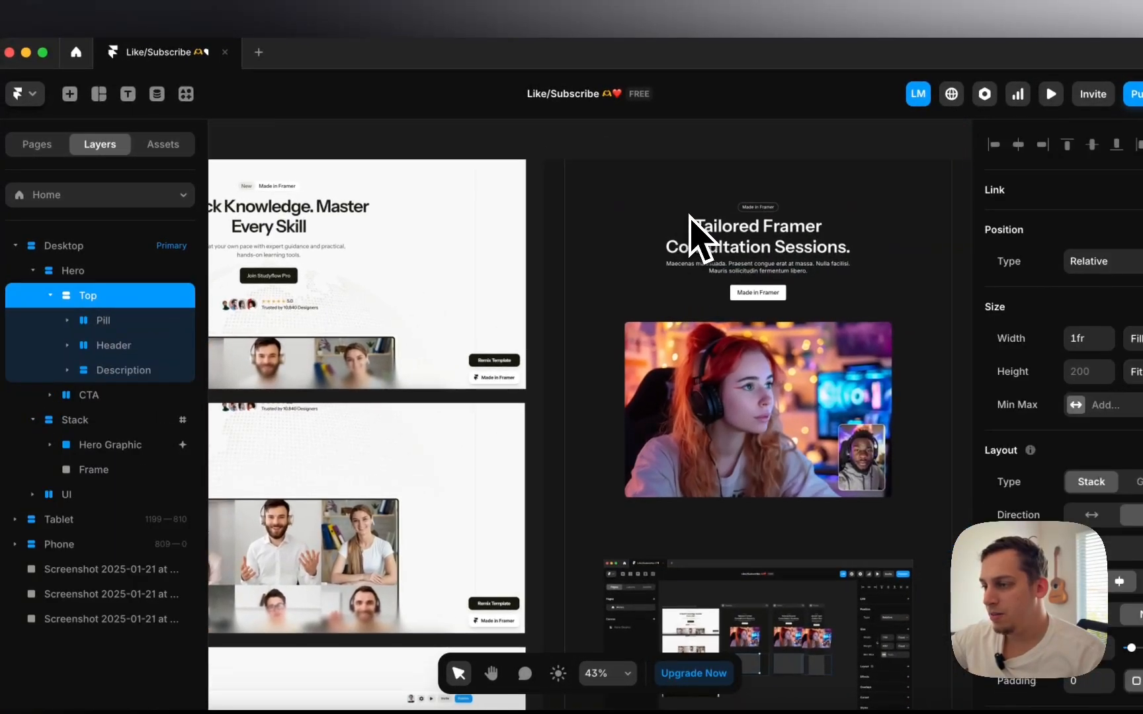
pyautogui.click(558, 352)
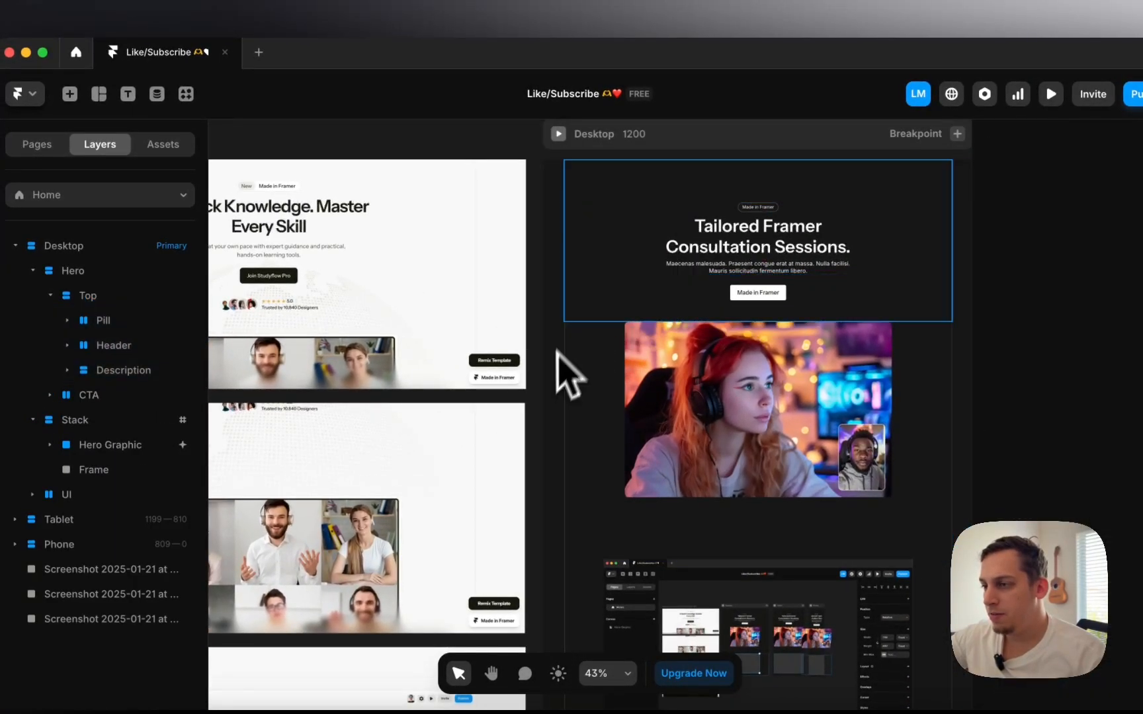
# - Preview the Desktop page, scroll down to the app screenshot to check the side borders, and exit the preview
pyautogui.click(558, 134)
pyautogui.scroll(-10, 577, 304)
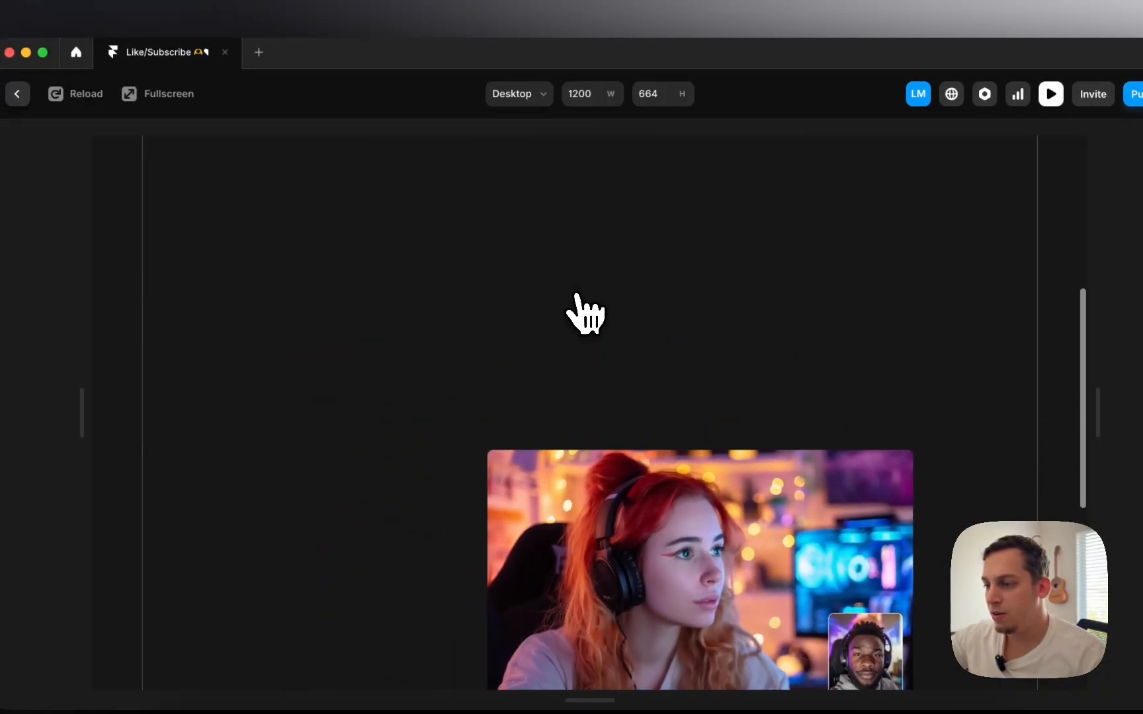
pyautogui.scroll(-5, 583, 309)
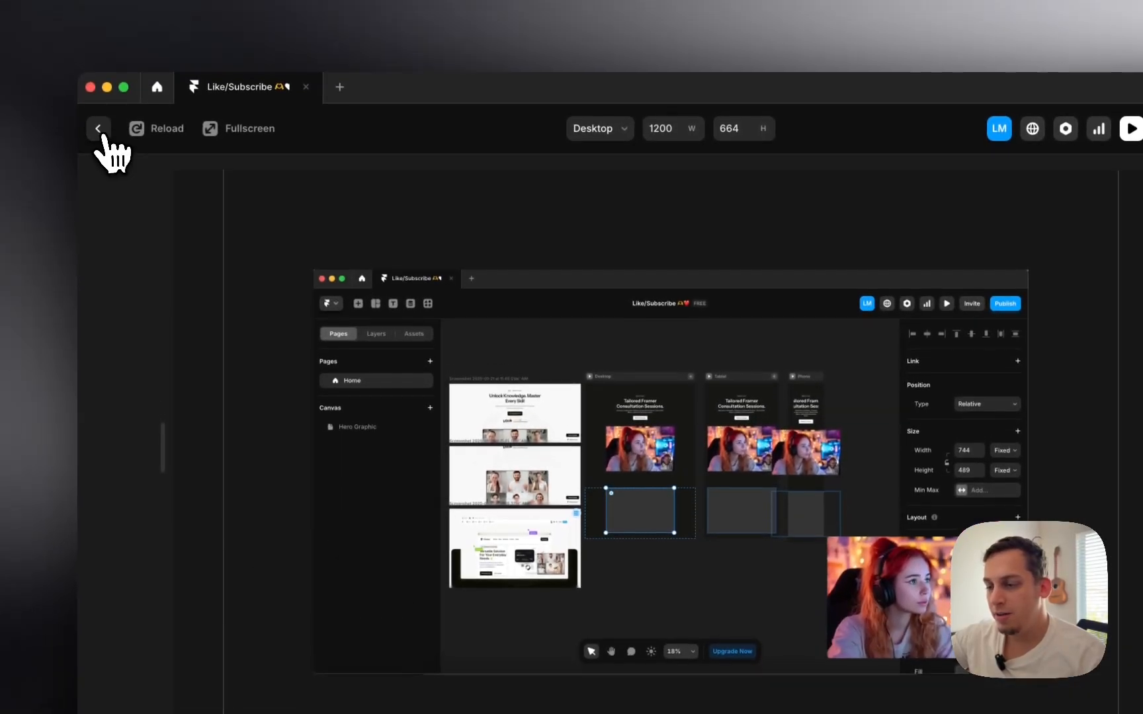
pyautogui.click(98, 81)
# - Try adding a bottom edge to the UI section's border
pyautogui.scroll(-6, 562, 288)
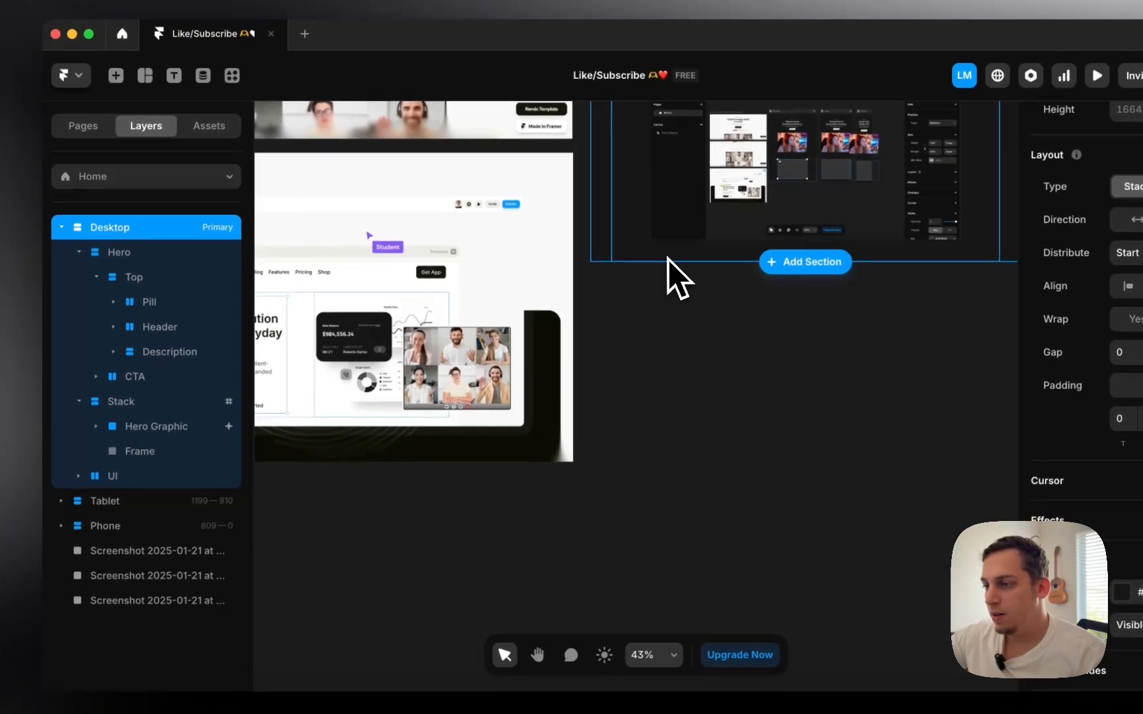
pyautogui.click(668, 258)
pyautogui.click(78, 476)
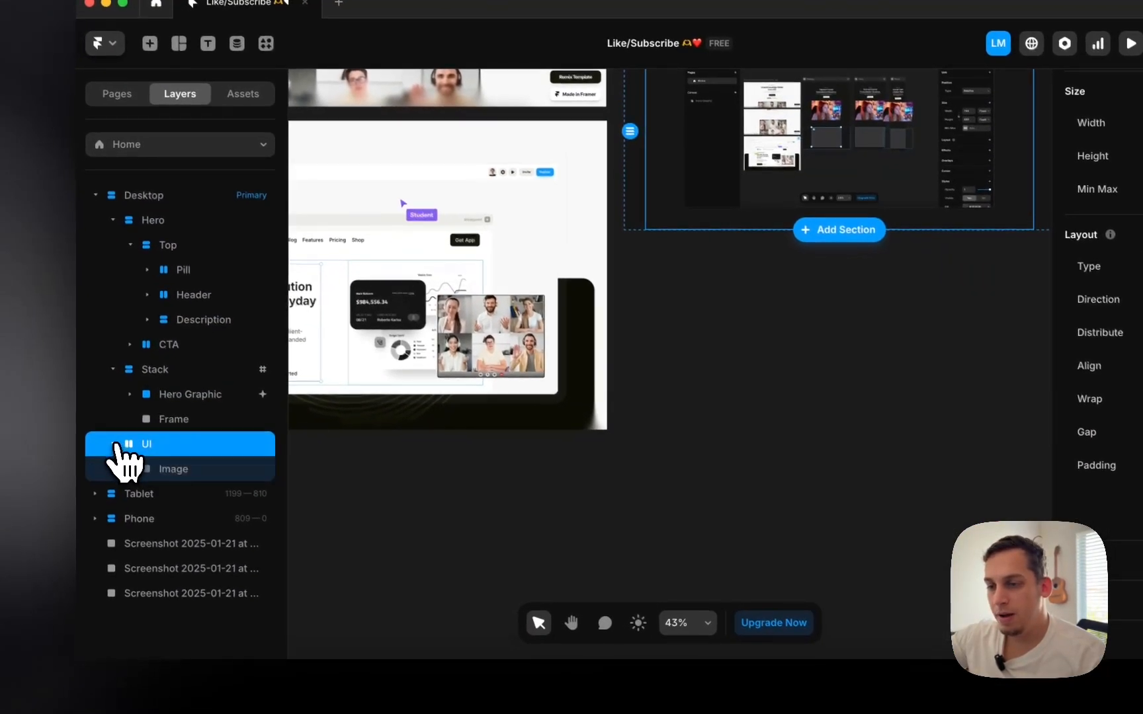
pyautogui.click(79, 476)
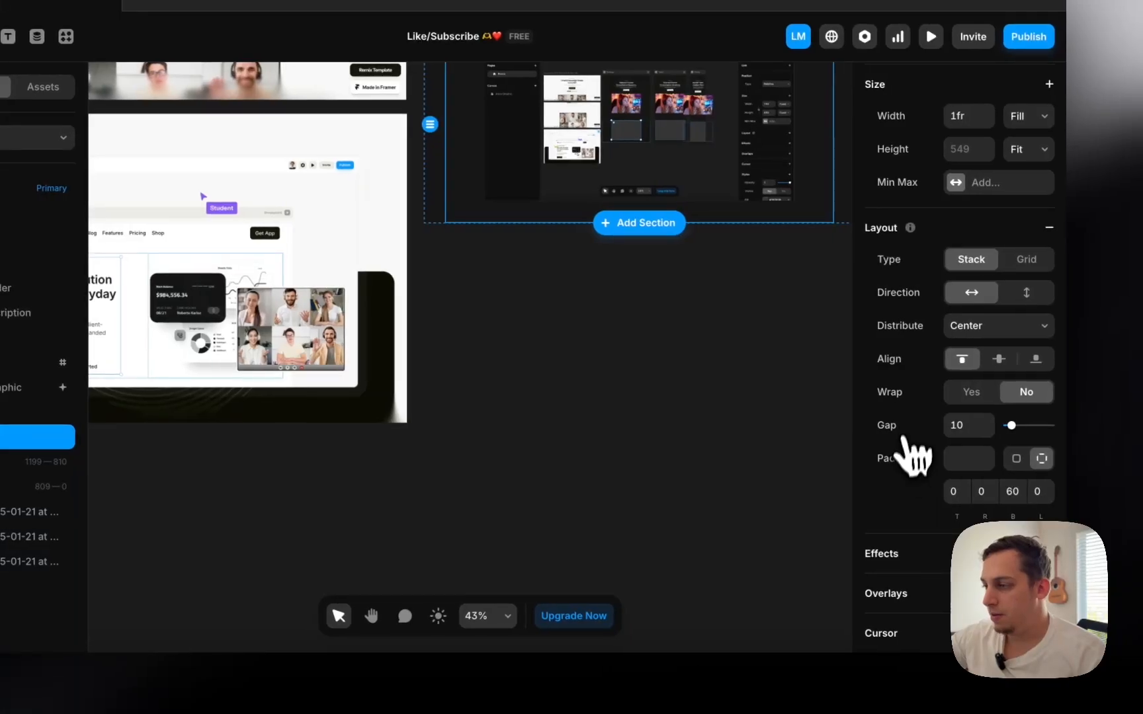
pyautogui.scroll(2, 1115, 427)
pyautogui.scroll(-8, 925, 436)
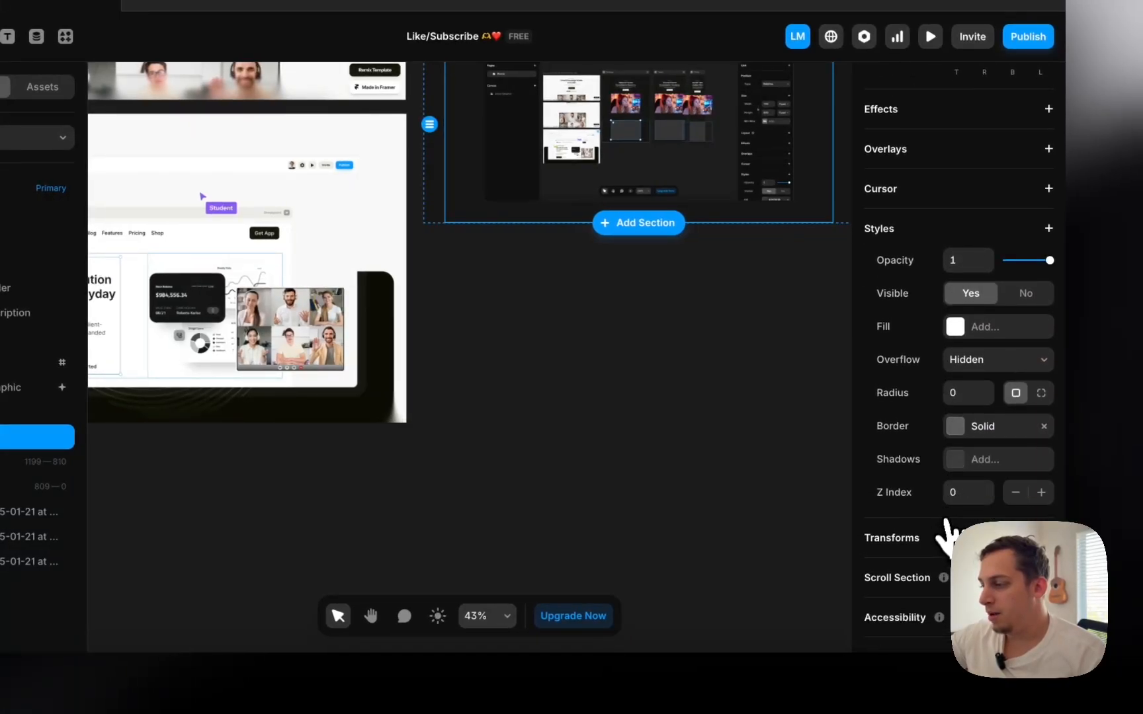
pyautogui.click(957, 433)
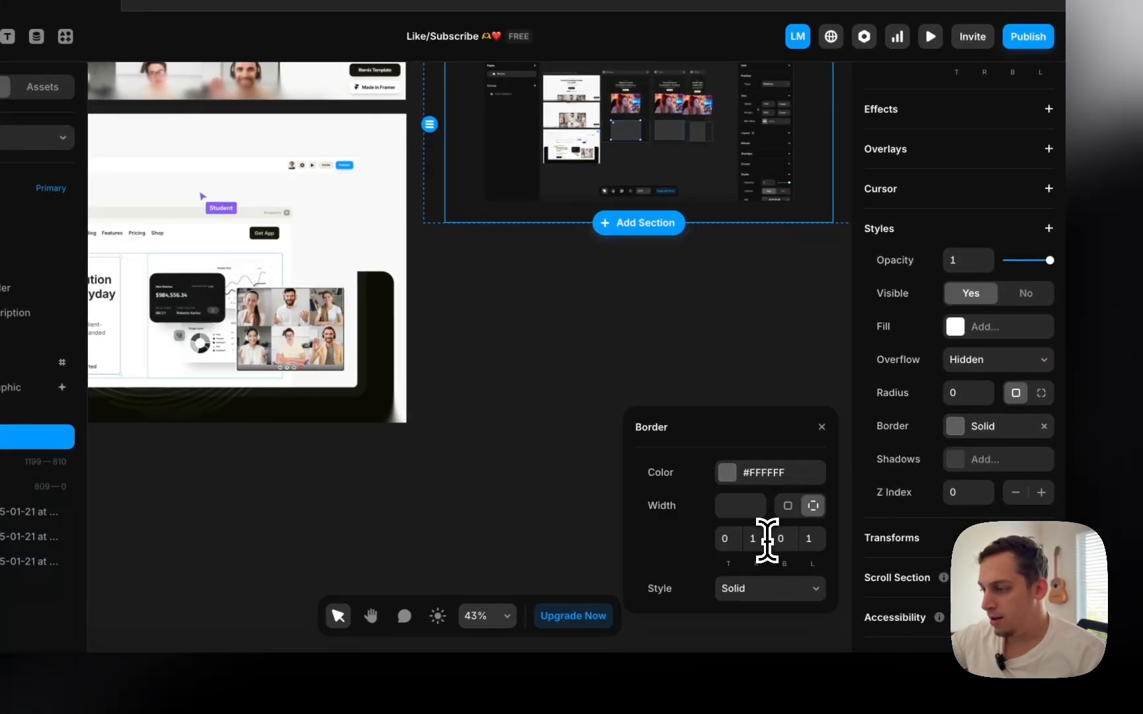
pyautogui.click(576, 334)
pyautogui.scroll(3, 571, 329)
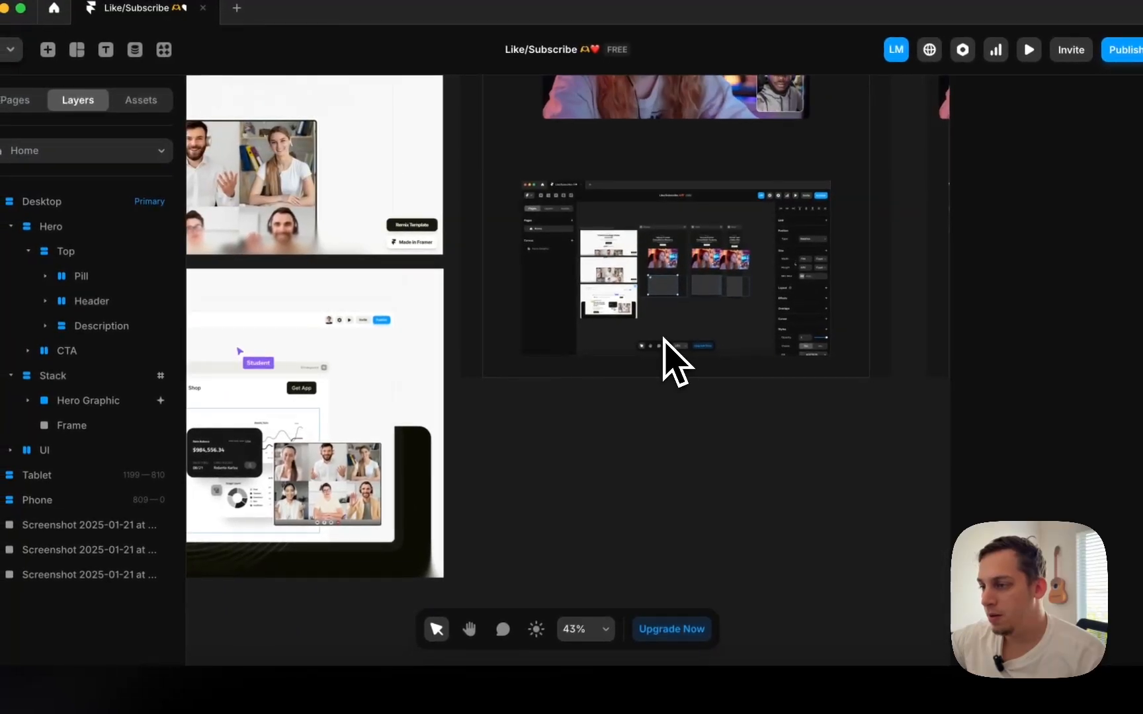
pyautogui.scroll(-3, 570, 328)
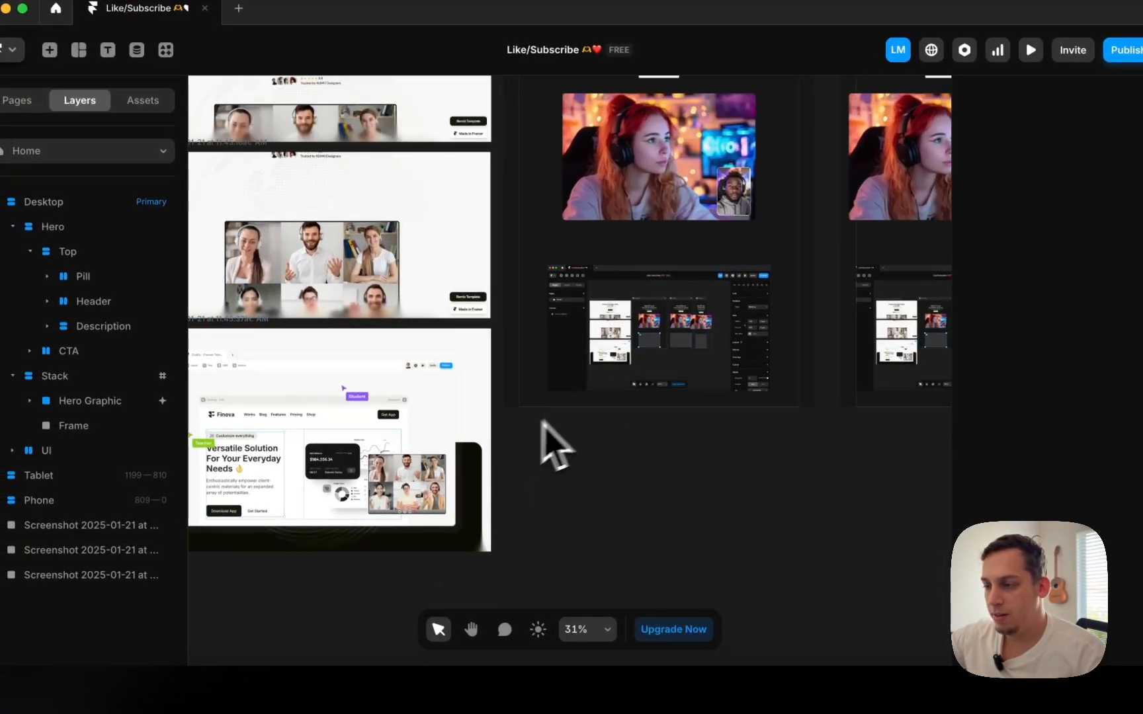
# - Undo the bottom border edge on the UI section
pyautogui.press('super+z')
pyautogui.press('super+z')
pyautogui.click(626, 557)
# - Set the fill of the hero's CTA button to #292929
pyautogui.scroll(3, 600, 510)
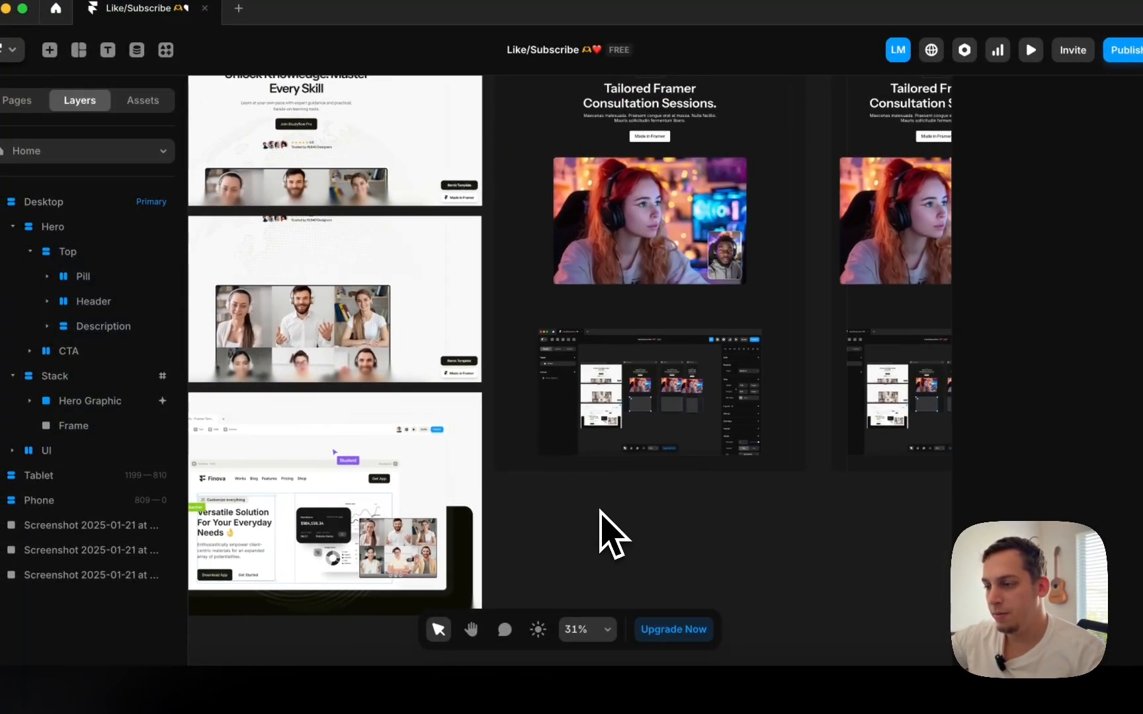
pyautogui.scroll(2, 602, 515)
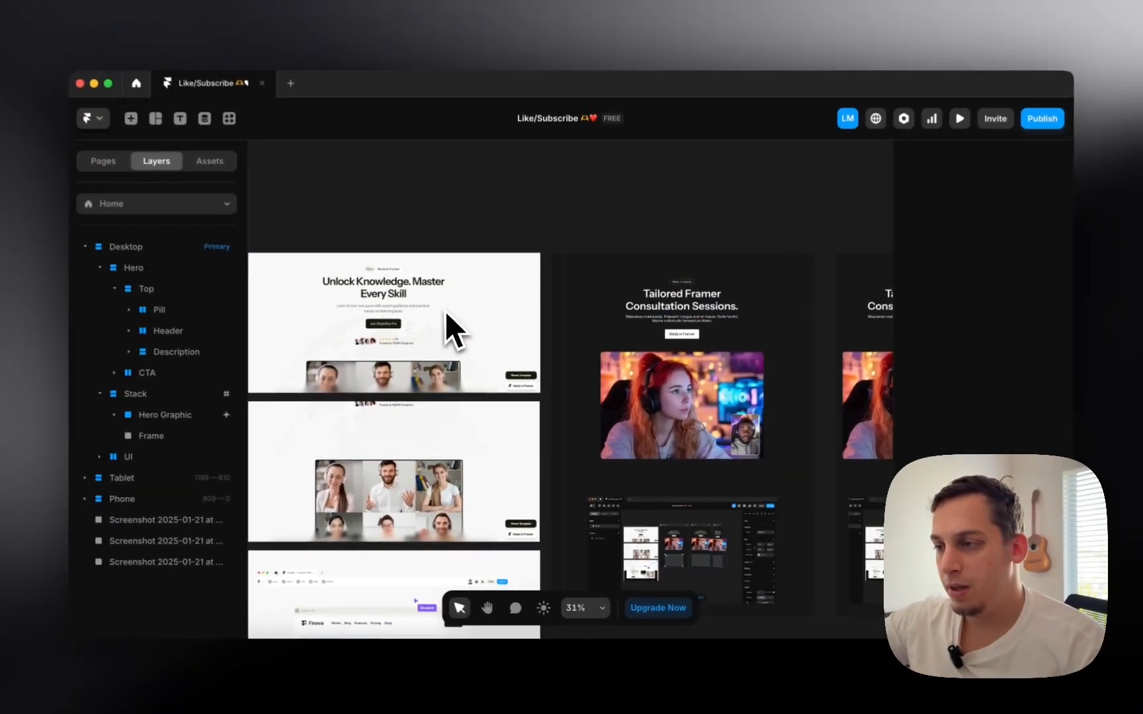
pyautogui.scroll(3, 417, 302)
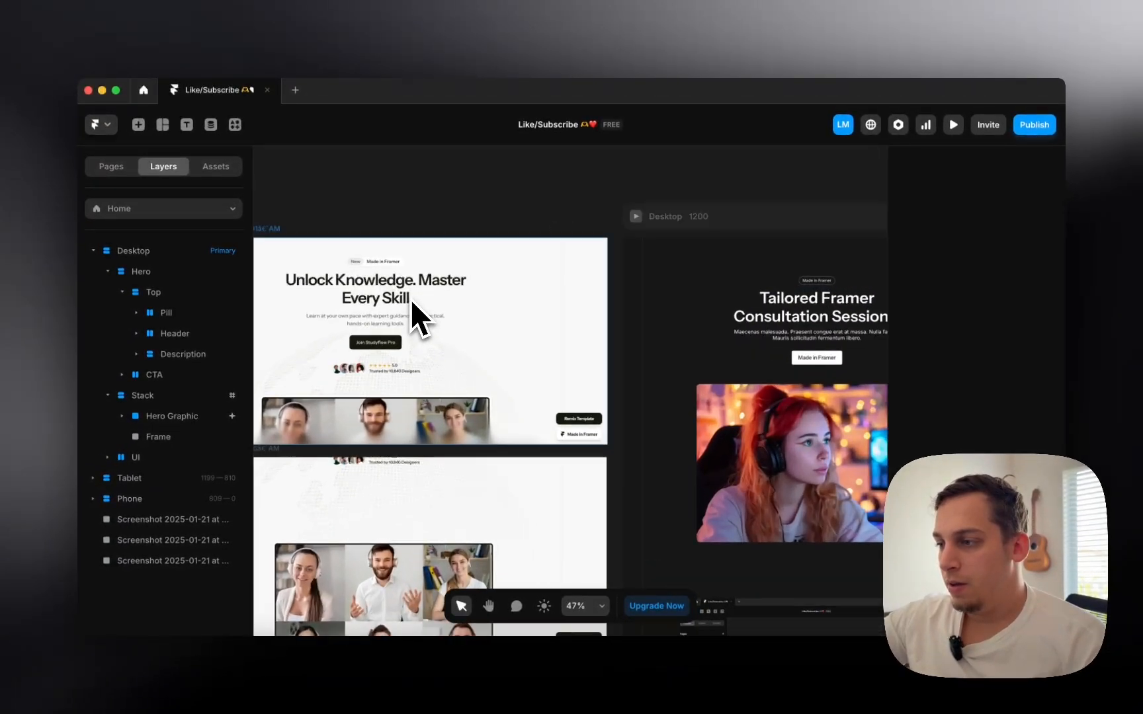
pyautogui.scroll(-3, 410, 299)
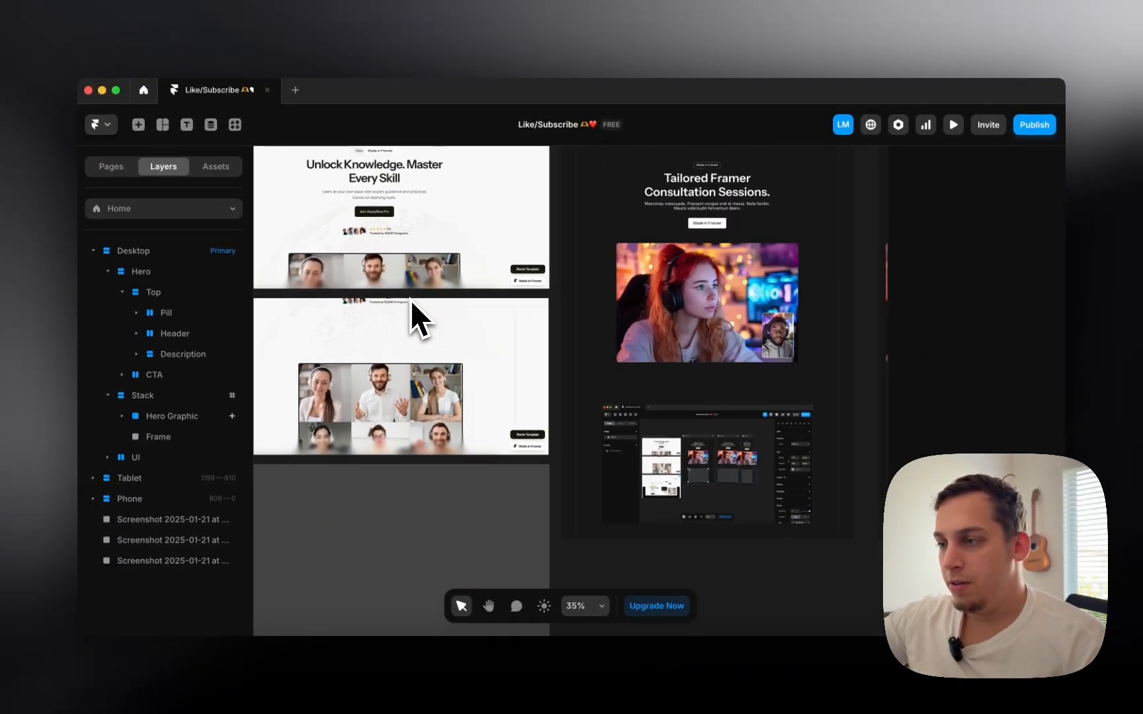
pyautogui.hscroll(3, 629, 243)
pyautogui.scroll(2, 629, 243)
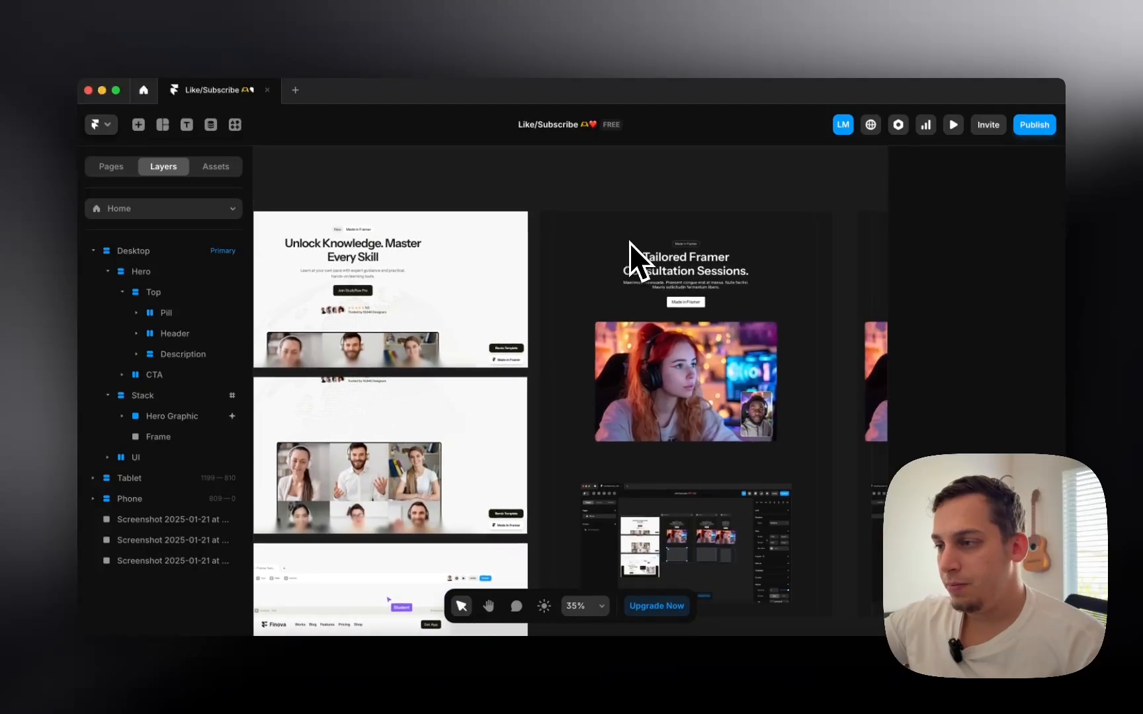
pyautogui.click(589, 303)
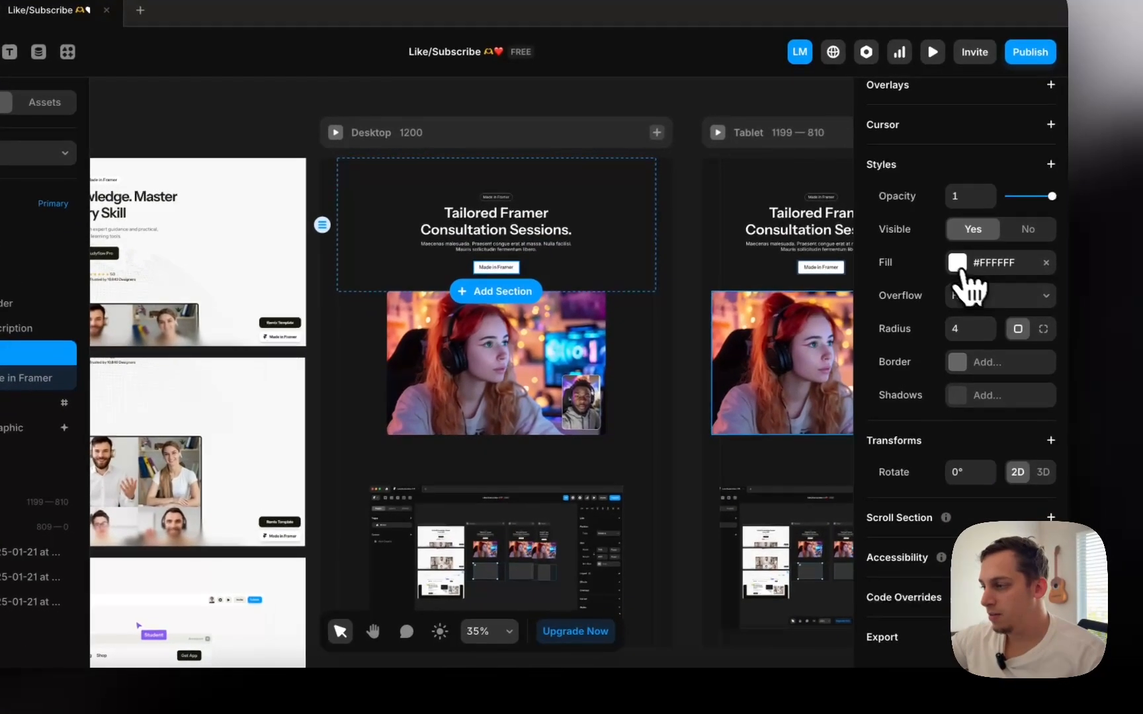
pyautogui.click(961, 267)
pyautogui.click(690, 569)
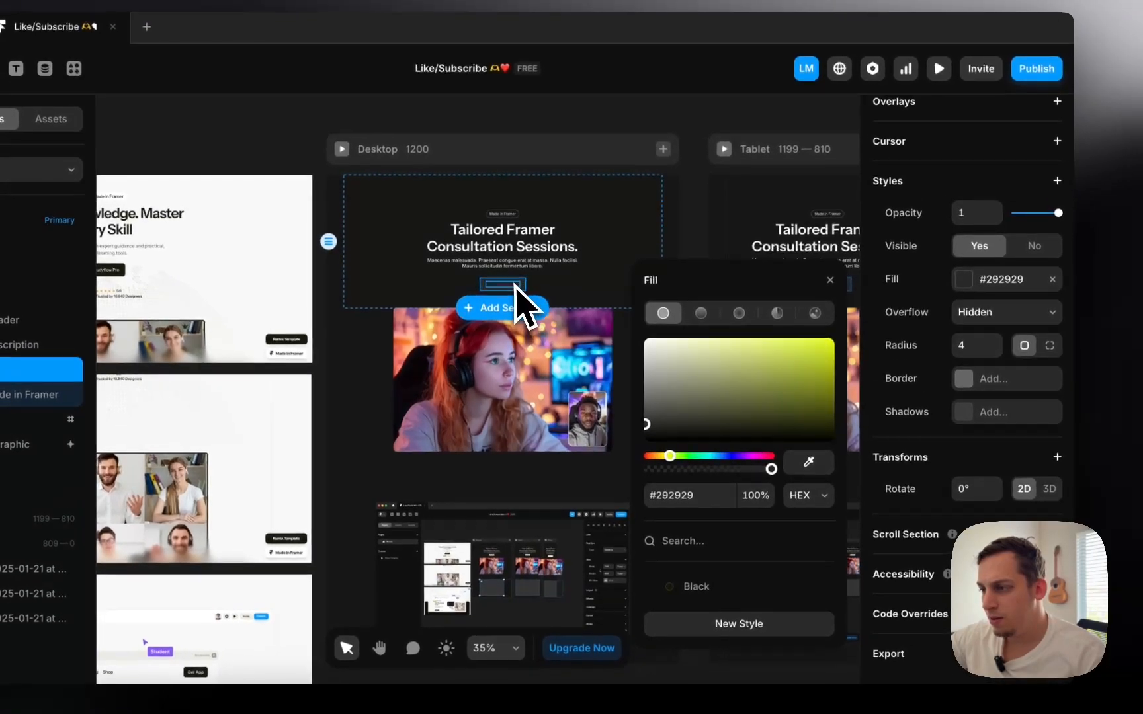
# - Set the color of the CTA button's text to #FFFFFF
pyautogui.doubleClick(515, 287)
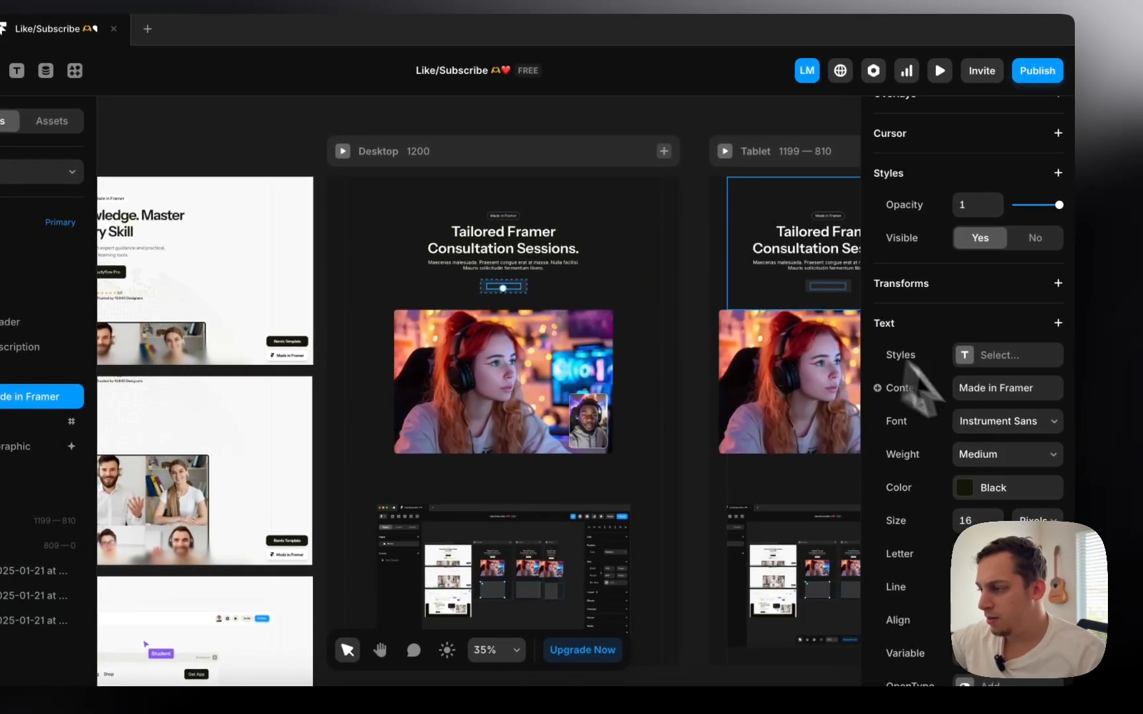
pyautogui.click(968, 491)
pyautogui.moveTo(726, 454); pyautogui.dragTo(634, 355)
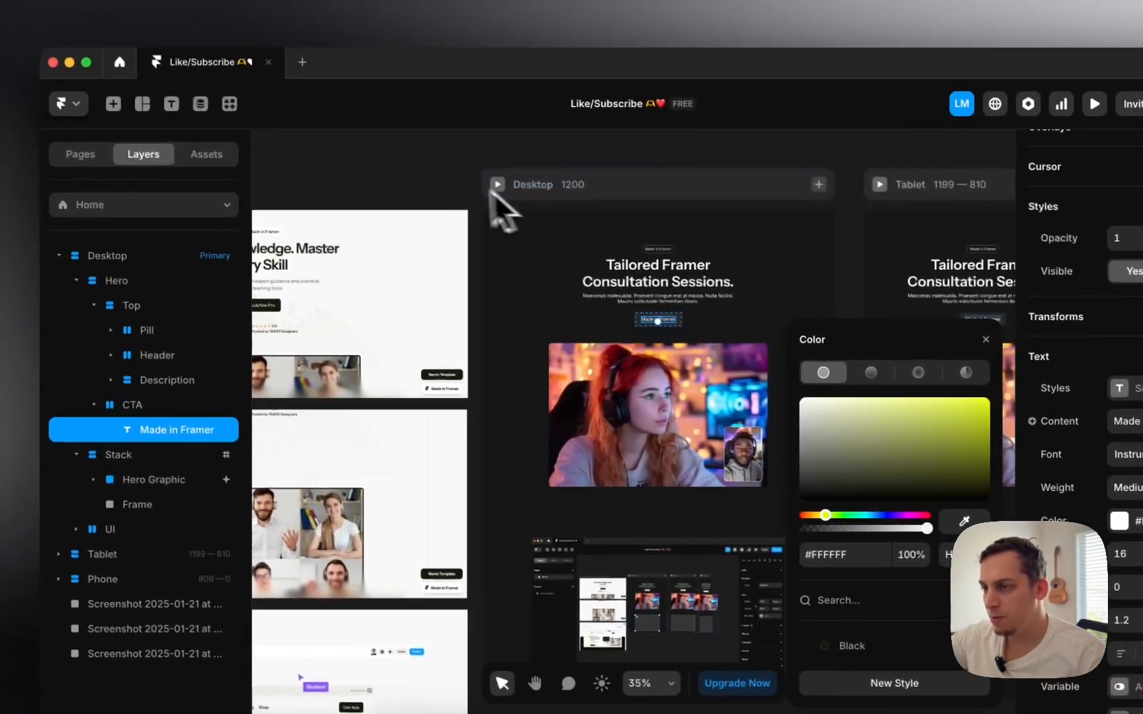
# - Preview the Desktop page to check the recolored CTA button and exit the preview
pyautogui.click(342, 152)
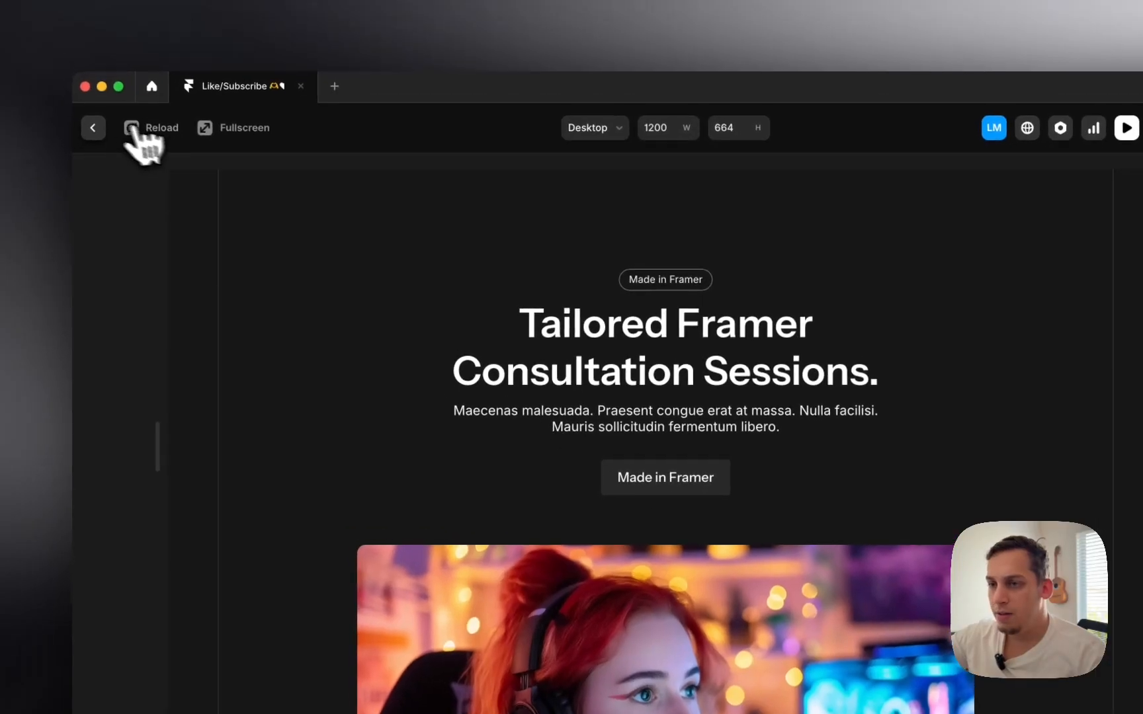
pyautogui.click(75, 107)
pyautogui.click(75, 109)
pyautogui.click(436, 228)
# - Replace the CTA button's text with "Start for free"
pyautogui.hscroll(-2, 454, 237)
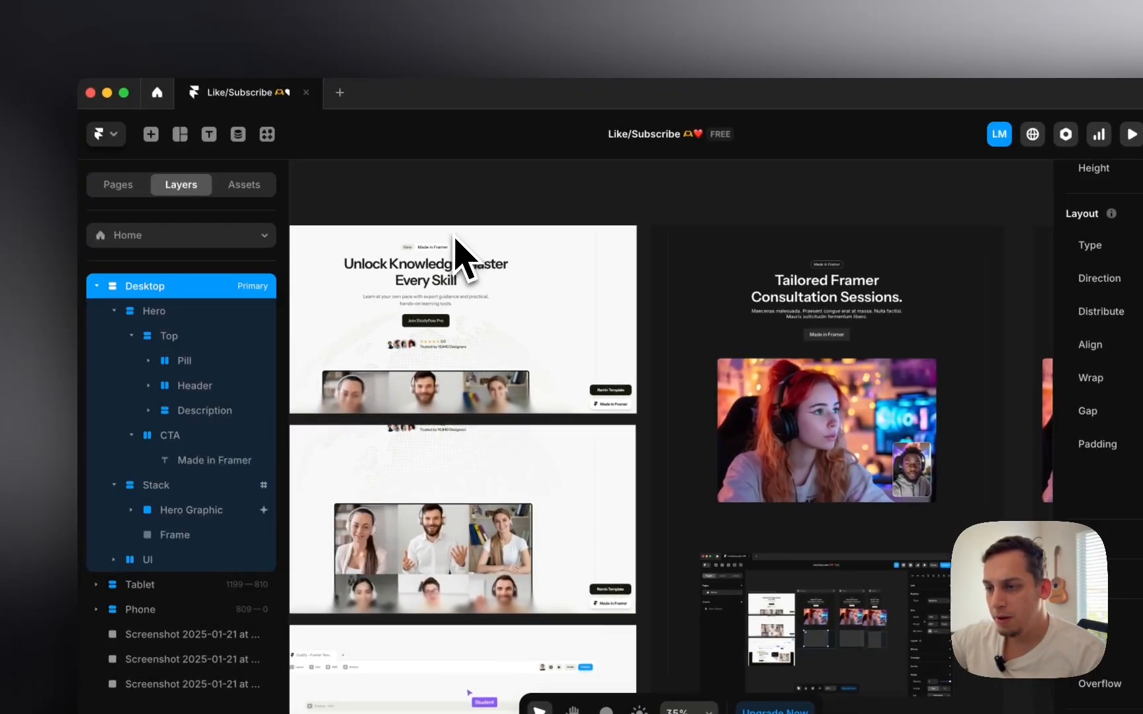
pyautogui.scroll(3, 796, 340)
pyautogui.doubleClick(865, 333)
pyautogui.press('super+a')
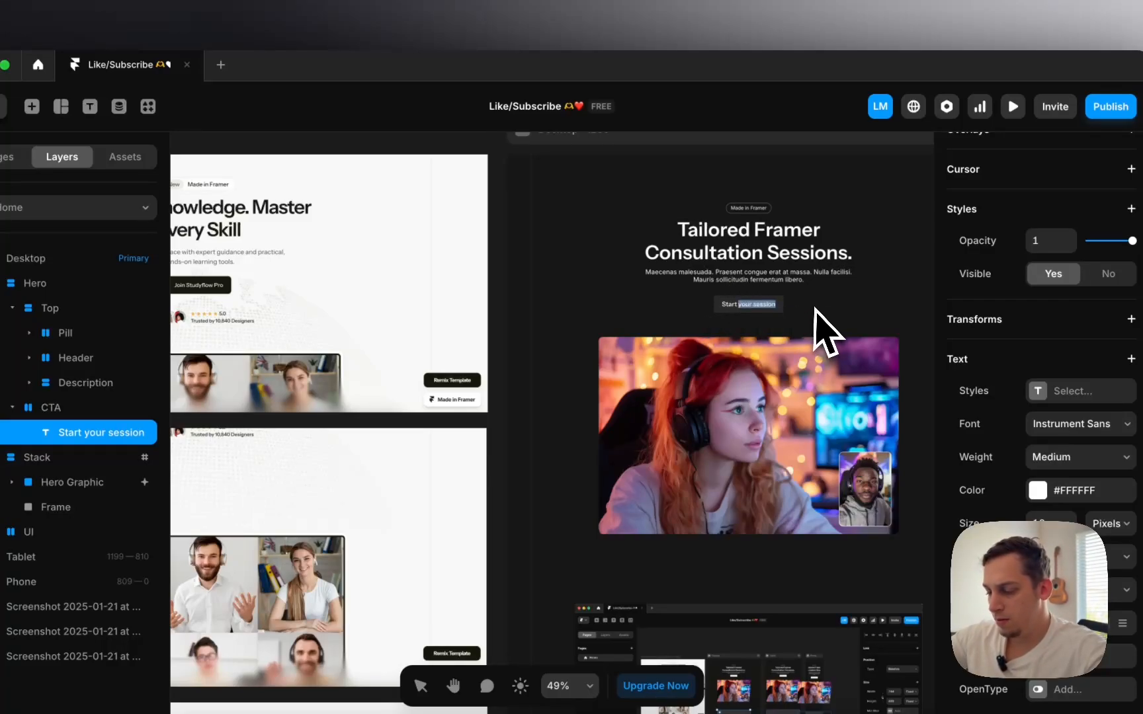
pyautogui.click(498, 209)
# - Preview the Desktop page and scroll down to check the Hero Graphic's transition into the app screenshot
pyautogui.hscroll(2, 498, 209)
pyautogui.scroll(1, 498, 209)
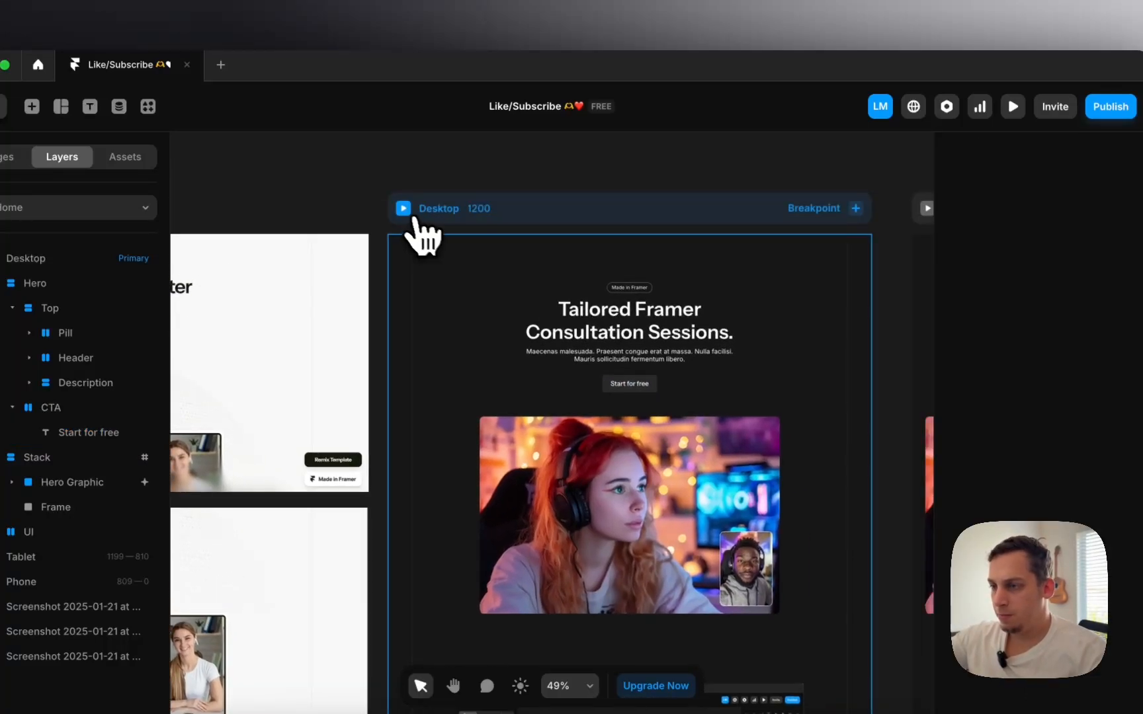
pyautogui.click(410, 214)
pyautogui.scroll(-10, 451, 421)
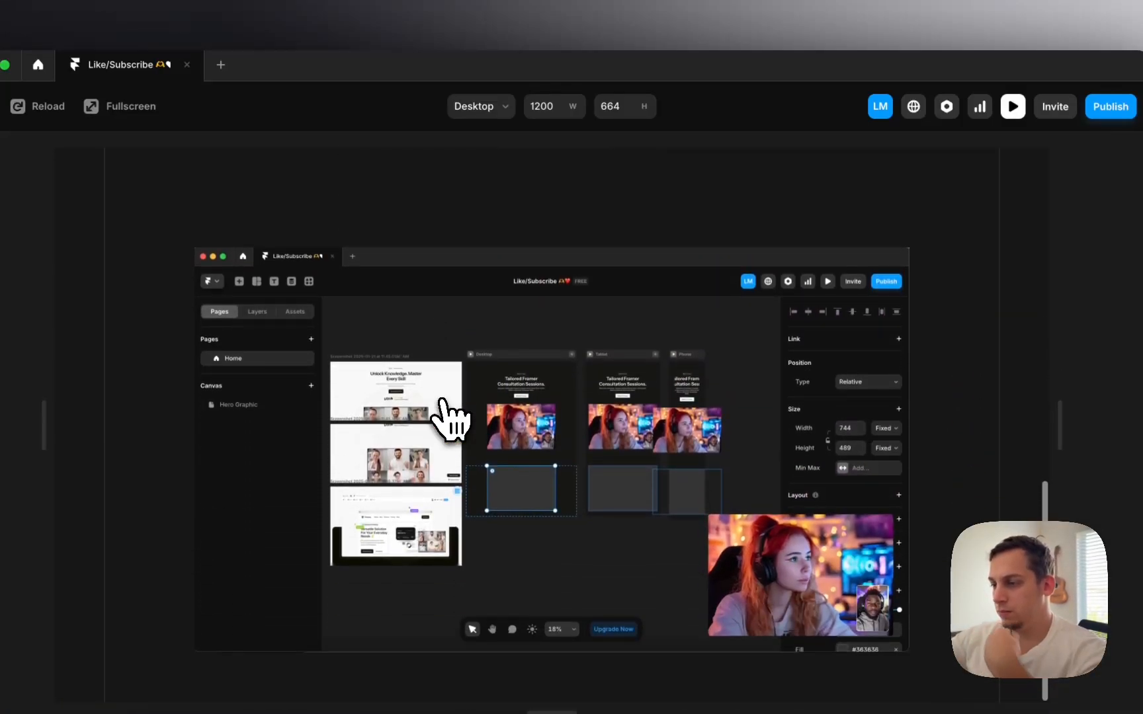
# - Return to the top of the hero in the preview and exit the preview
pyautogui.scroll(10, 441, 403)
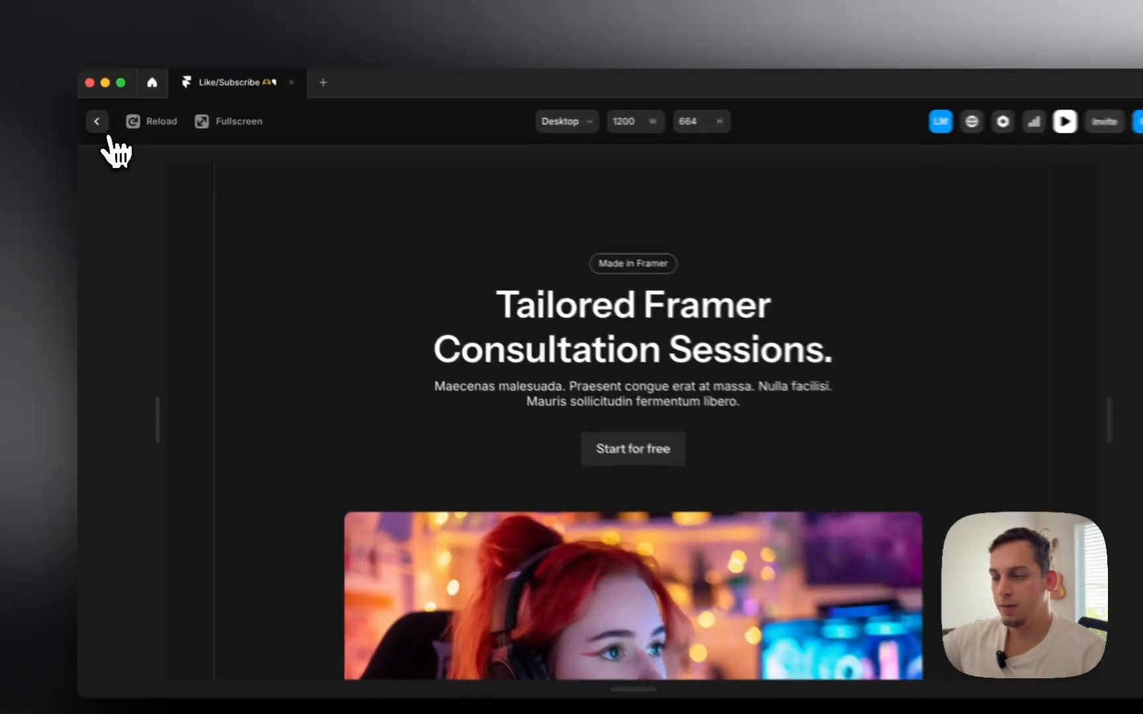
pyautogui.click(95, 124)
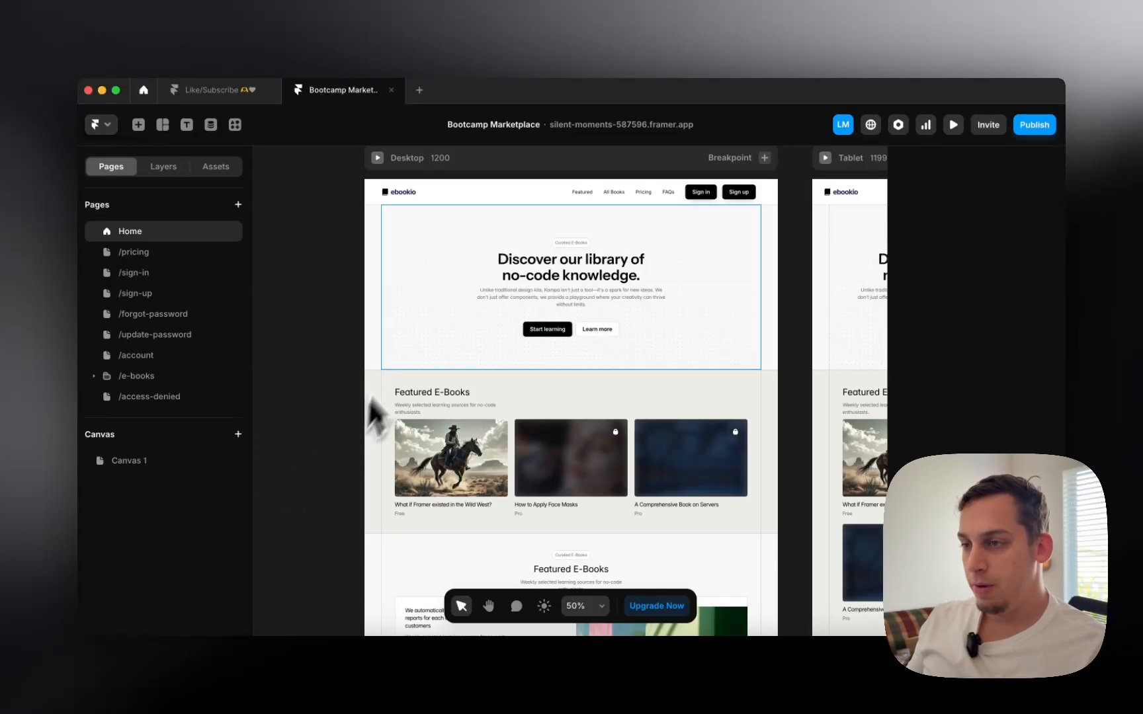
# - Examine the Bootcamp Marketplace home page's dotted hero background and the sections below it
pyautogui.scroll(1, 322, 316)
pyautogui.hscroll(1, 322, 316)
pyautogui.scroll(1, 322, 316)
pyautogui.hscroll(1, 322, 316)
pyautogui.scroll(1, 322, 316)
pyautogui.hscroll(1, 322, 317)
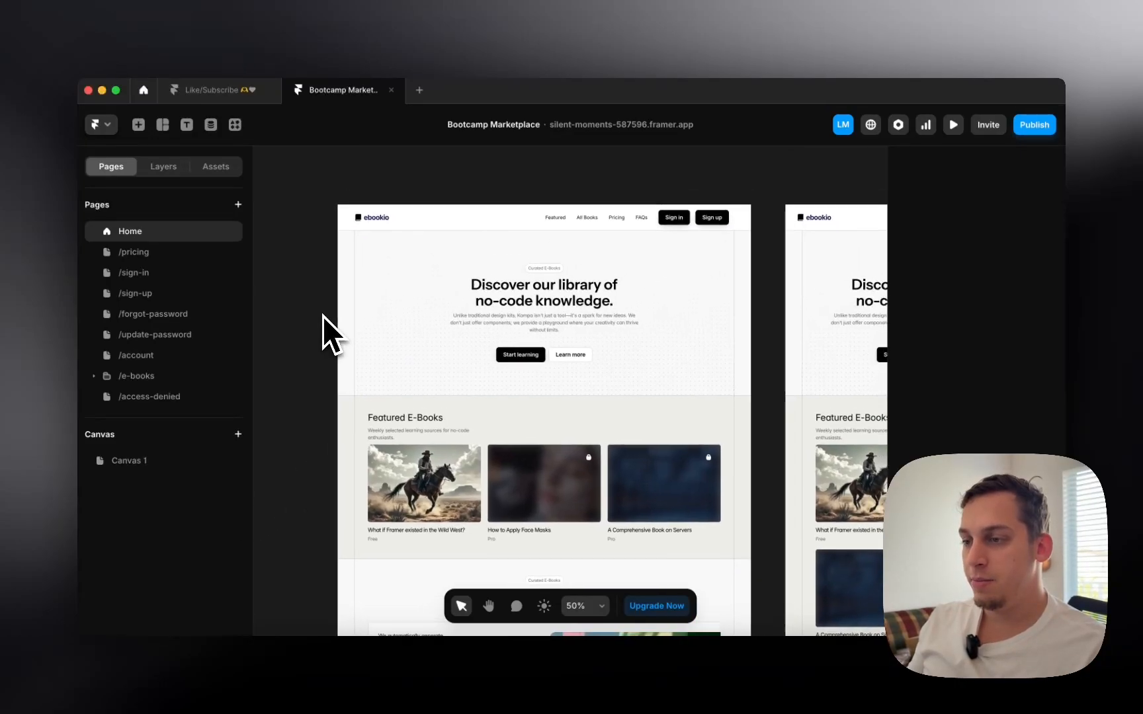
pyautogui.scroll(1, 431, 238)
pyautogui.scroll(2, 432, 239)
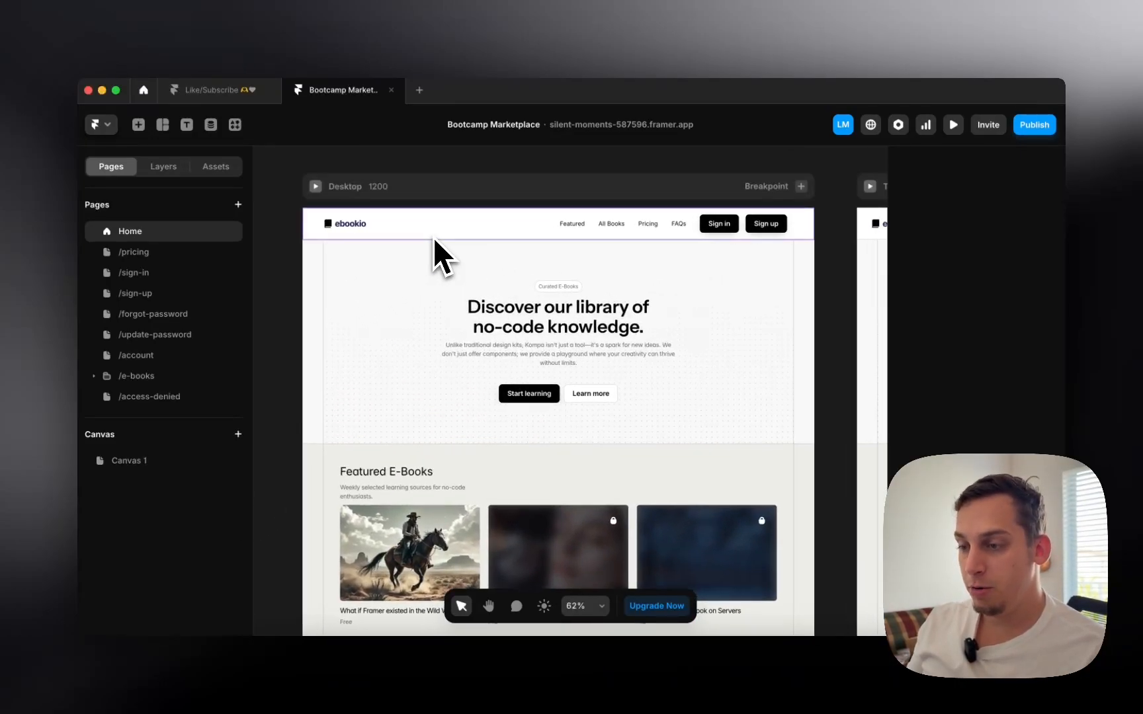
pyautogui.scroll(-3, 370, 251)
pyautogui.hscroll(1, 370, 251)
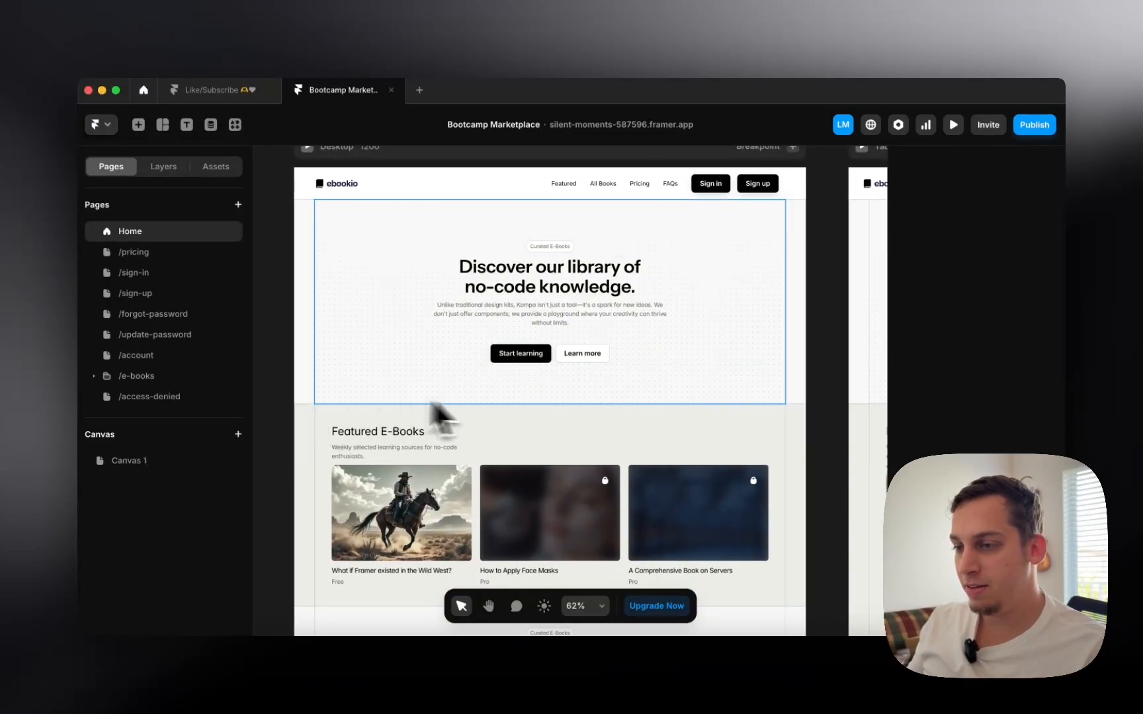
pyautogui.scroll(-5, 319, 415)
pyautogui.hscroll(-1, 319, 415)
pyautogui.scroll(2, 320, 416)
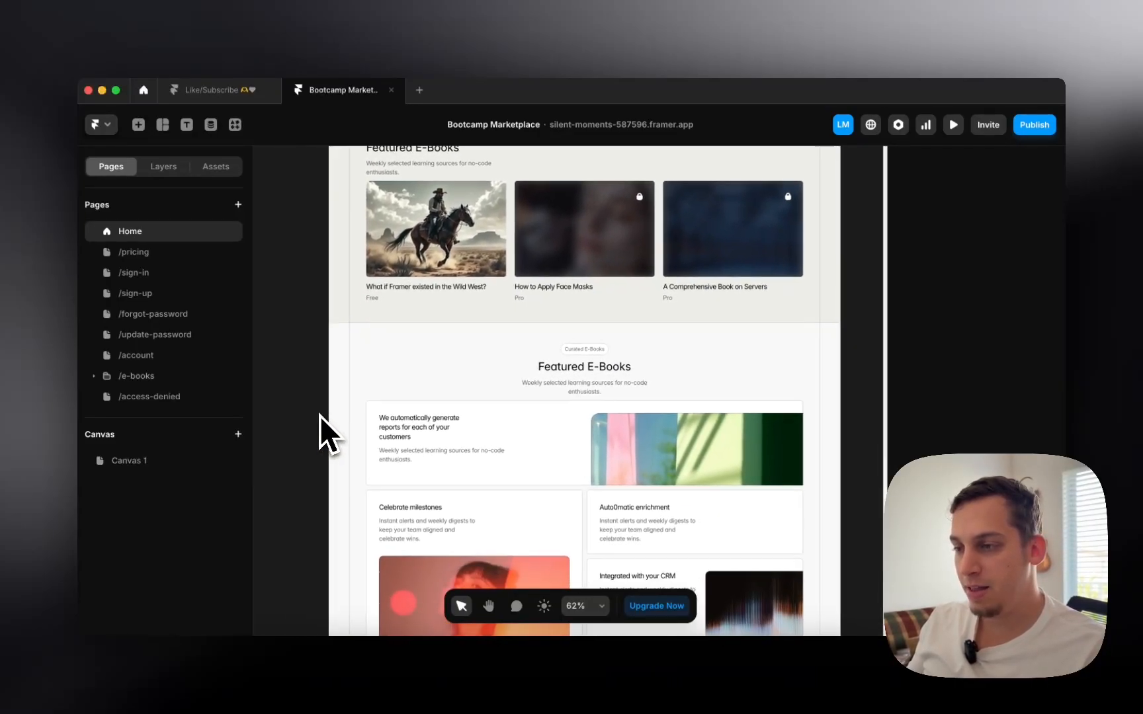
pyautogui.scroll(4, 452, 441)
pyautogui.hscroll(1, 453, 441)
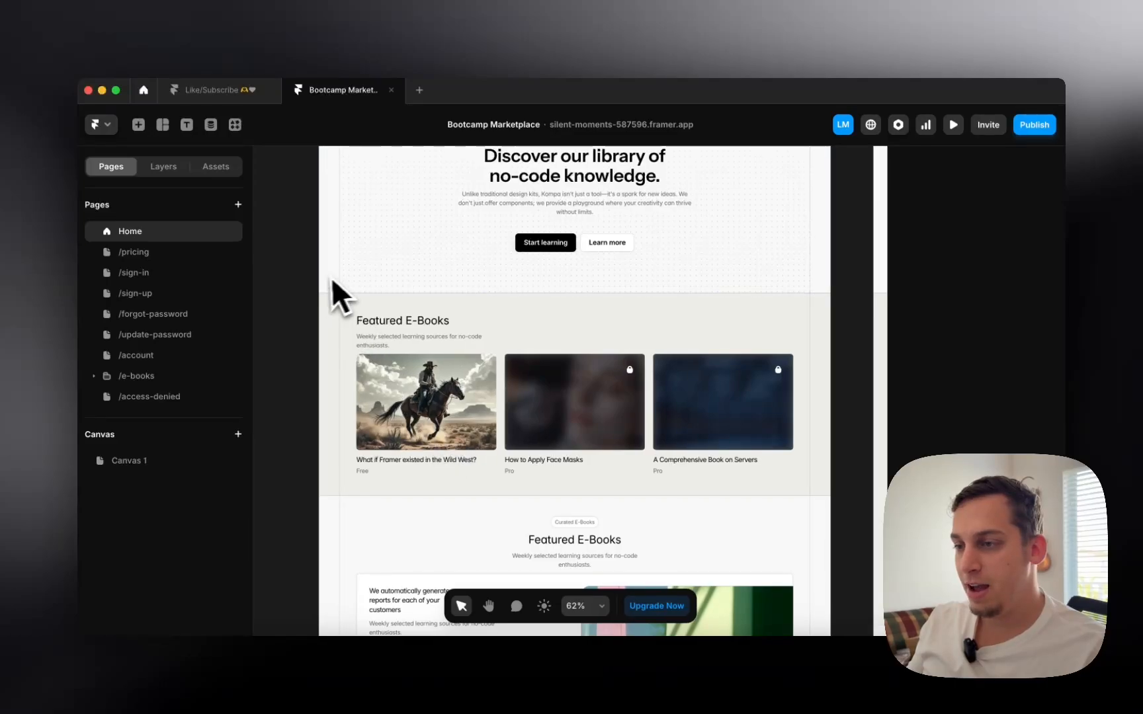
# - Inspect the style settings of the Image layer inside the Bootcamp Marketplace page's Hero
pyautogui.click(442, 317)
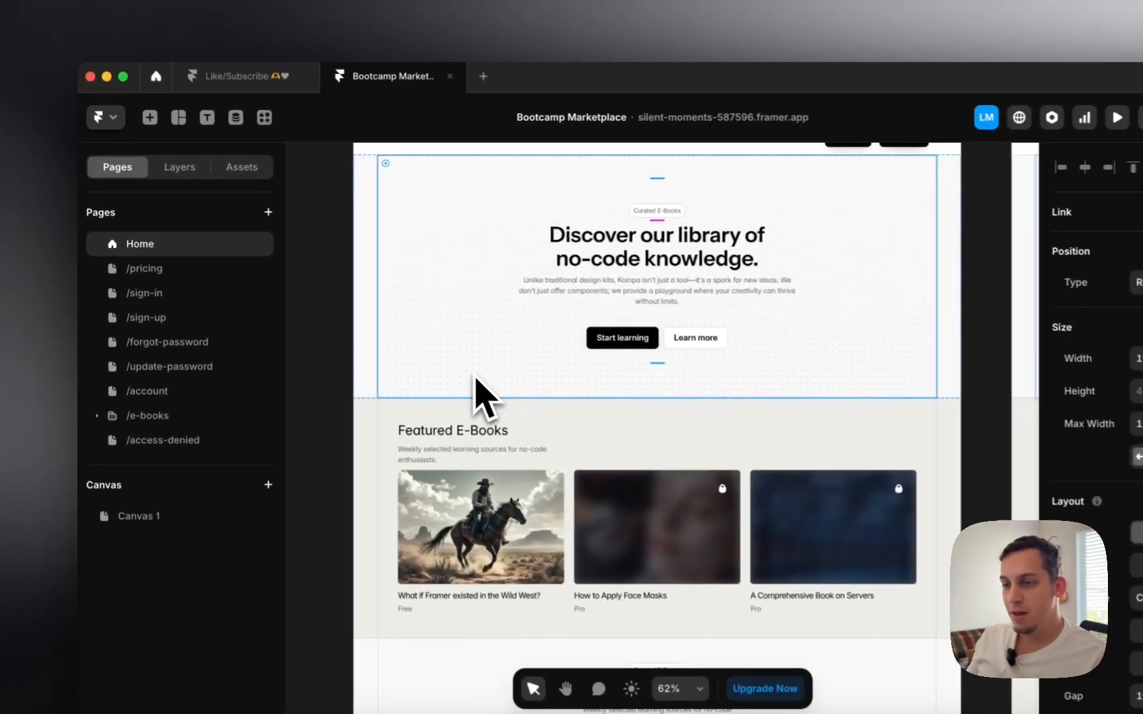
pyautogui.click(188, 167)
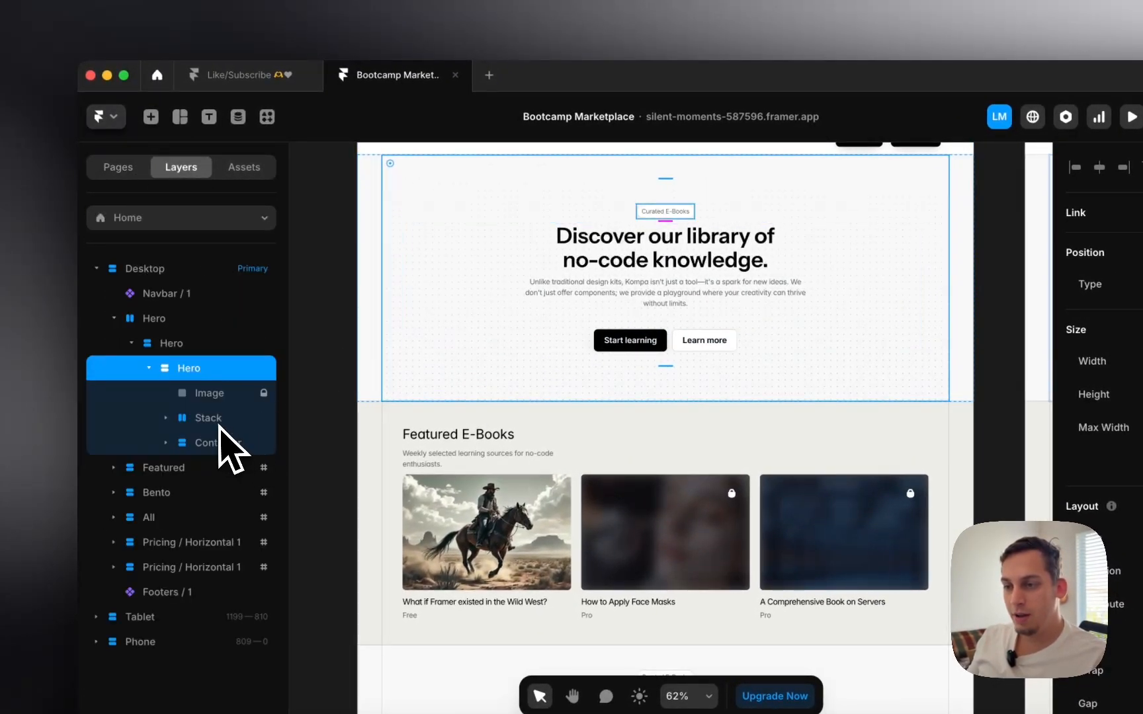
pyautogui.click(210, 395)
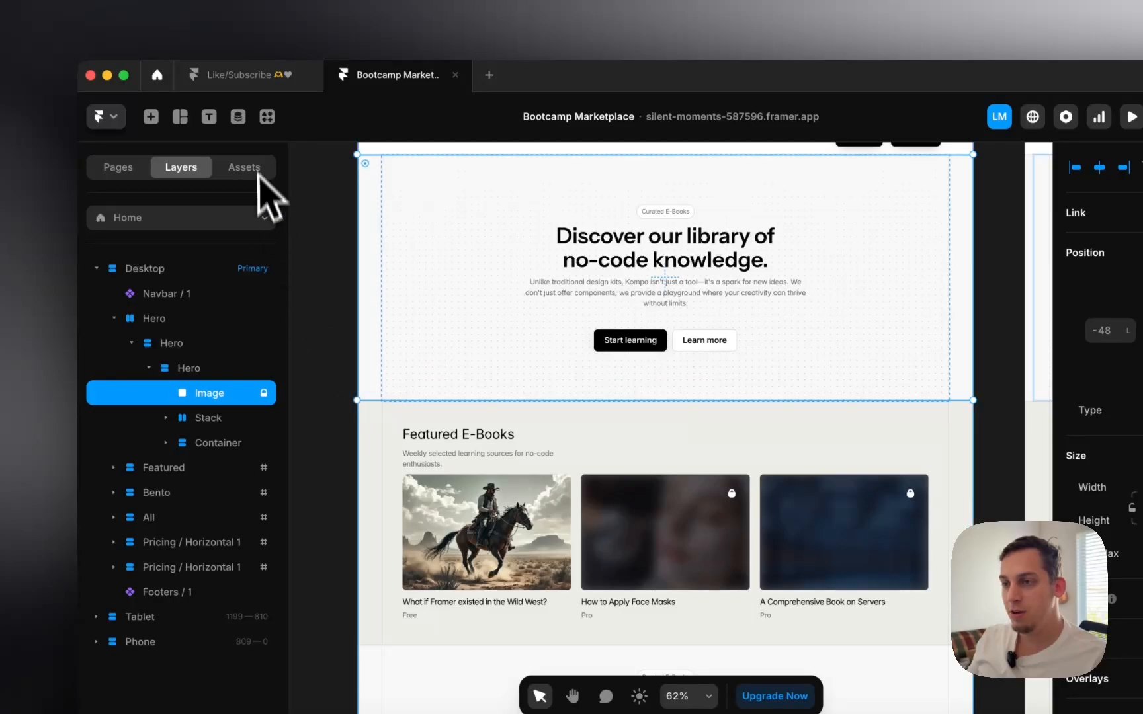
pyautogui.scroll(-5, 1134, 503)
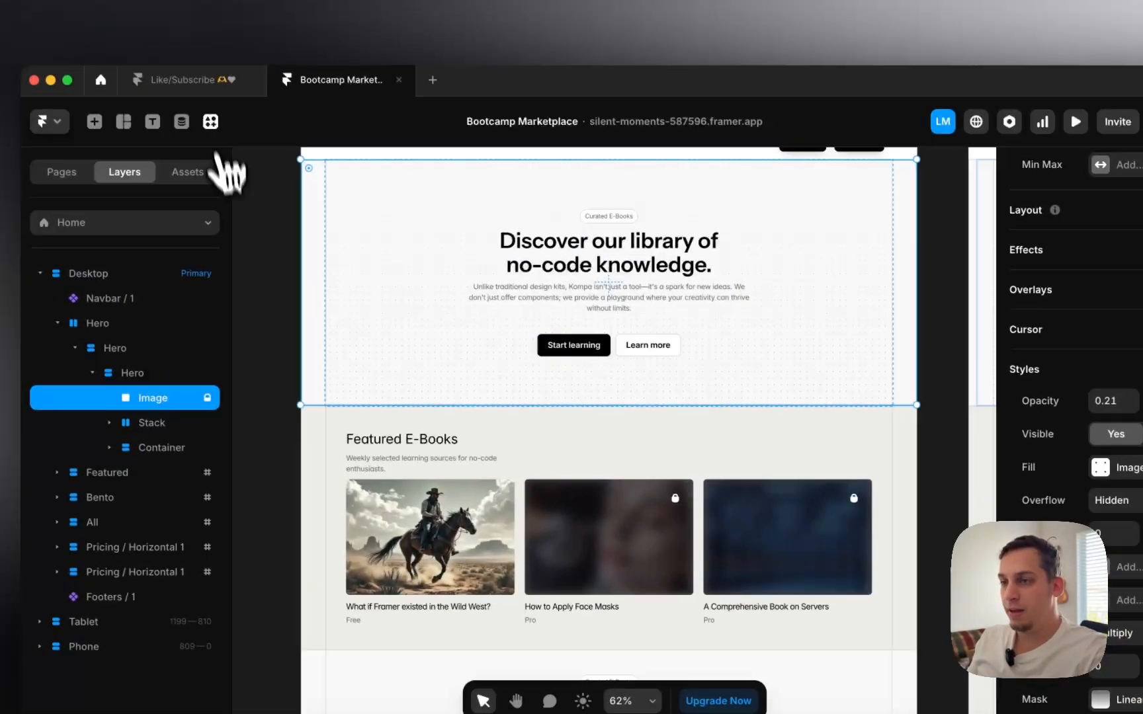
# - Search the plugins for "patte" to find Pattern Studio
pyautogui.click(210, 123)
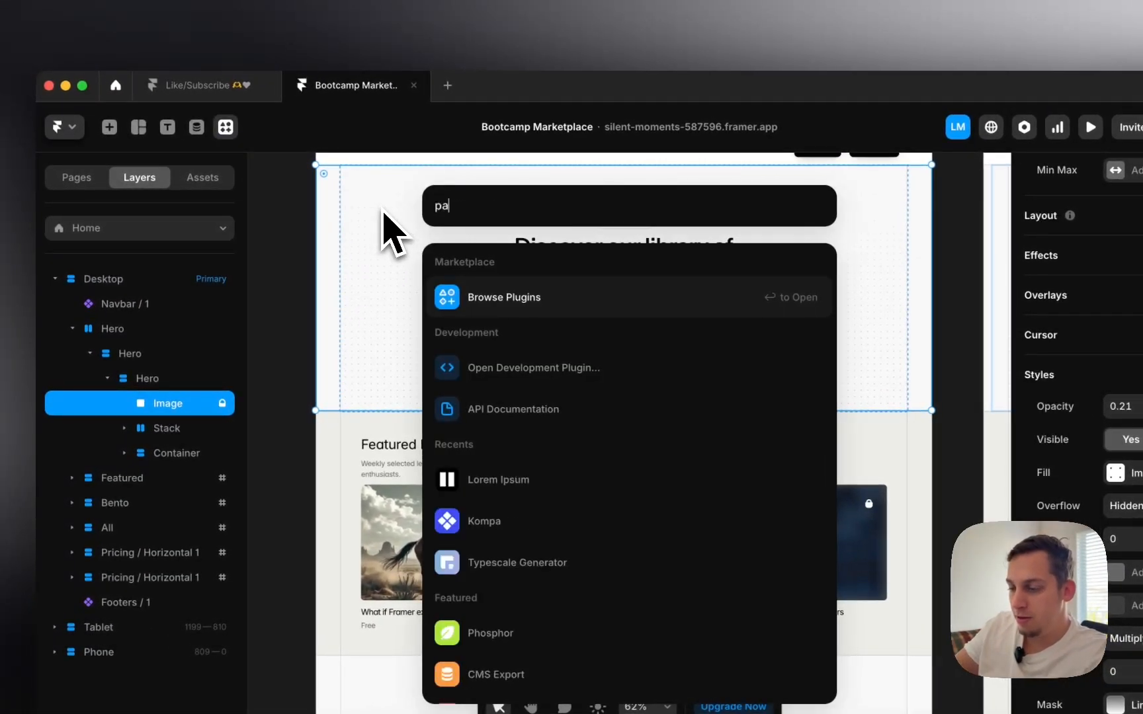
pyautogui.write('patyte')
pyautogui.press('BackSpace')
pyautogui.press('BackSpace')
pyautogui.press('BackSpace')
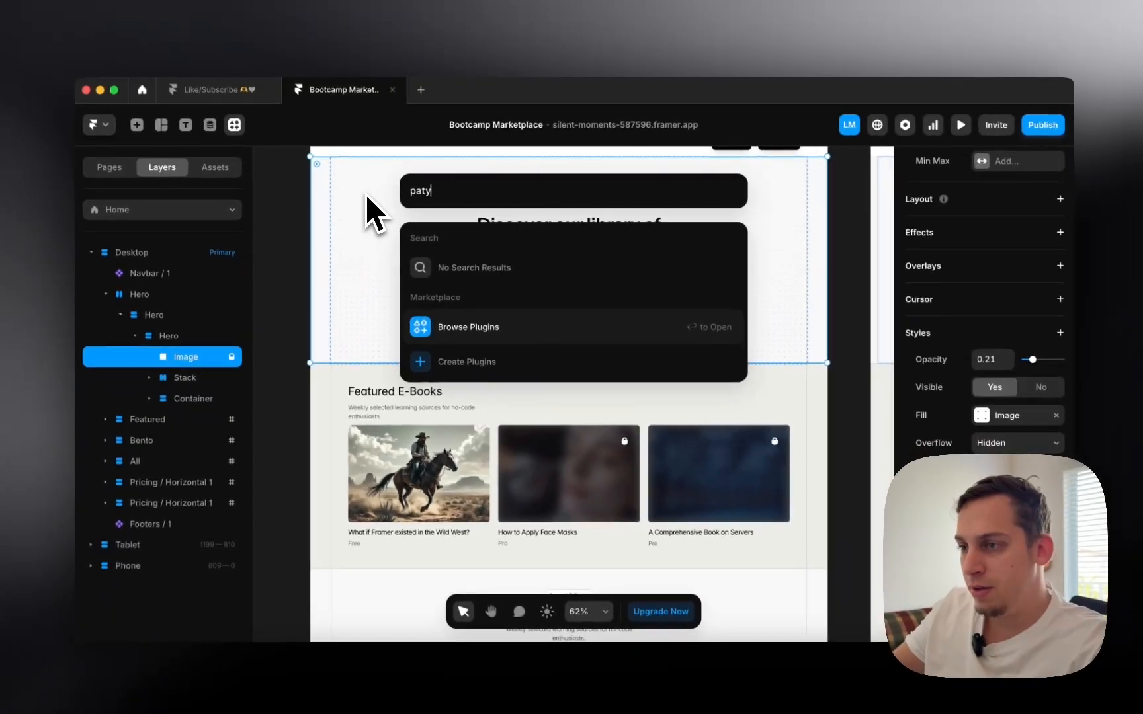
pyautogui.write('te')
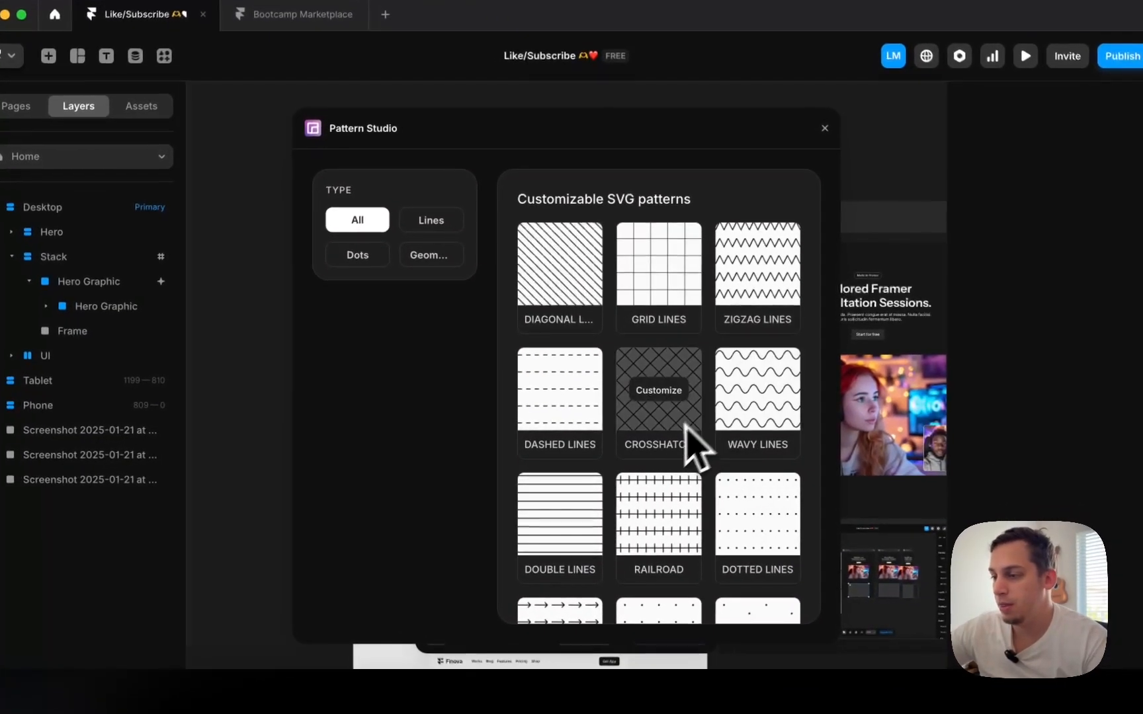
# - Customize Pattern Studio's Scattered Dots pattern with no background and a white foreground
pyautogui.scroll(-2, 667, 463)
pyautogui.scroll(-3, 754, 535)
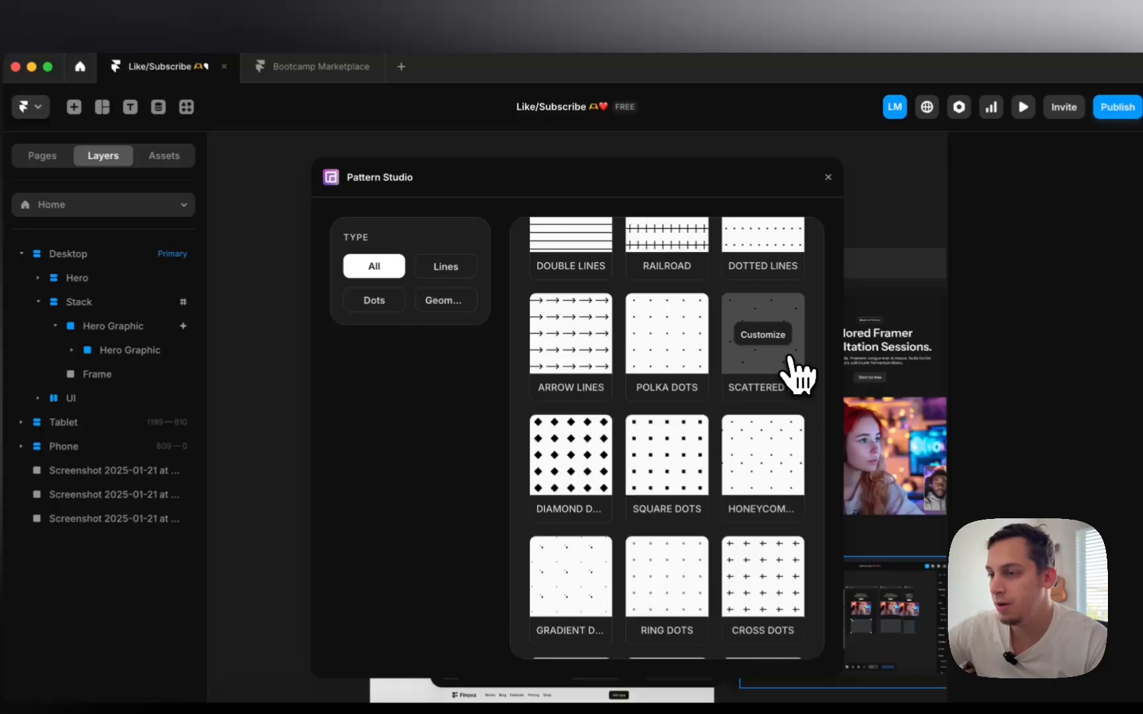
pyautogui.click(751, 331)
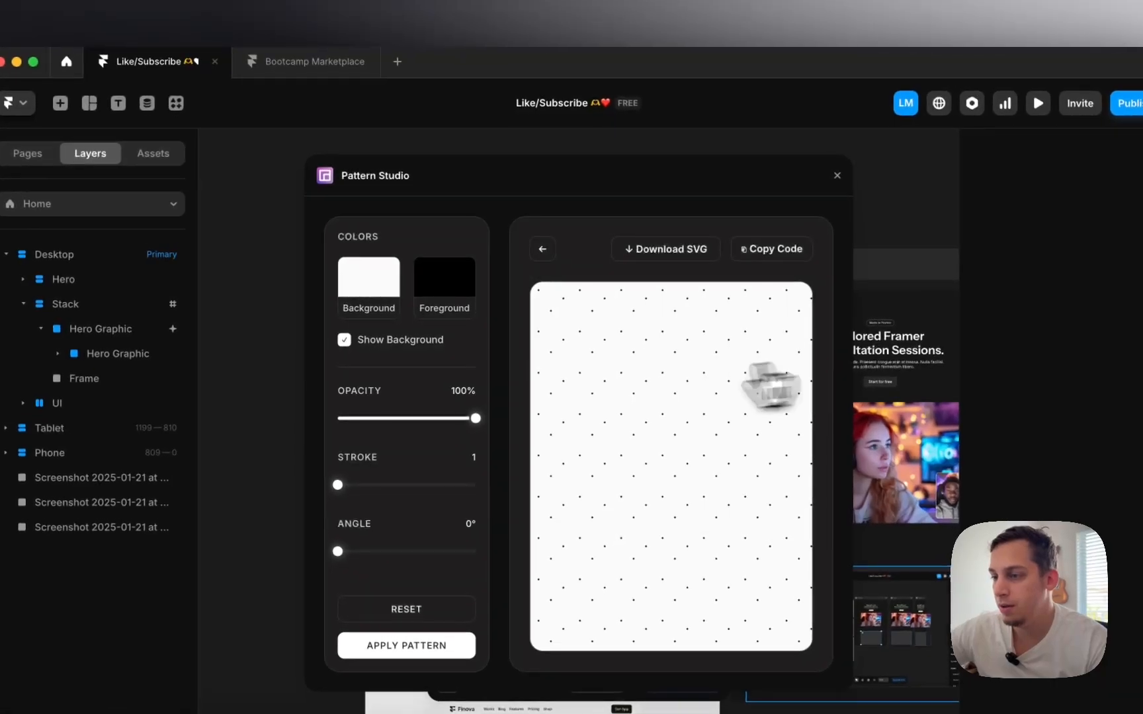
pyautogui.click(345, 341)
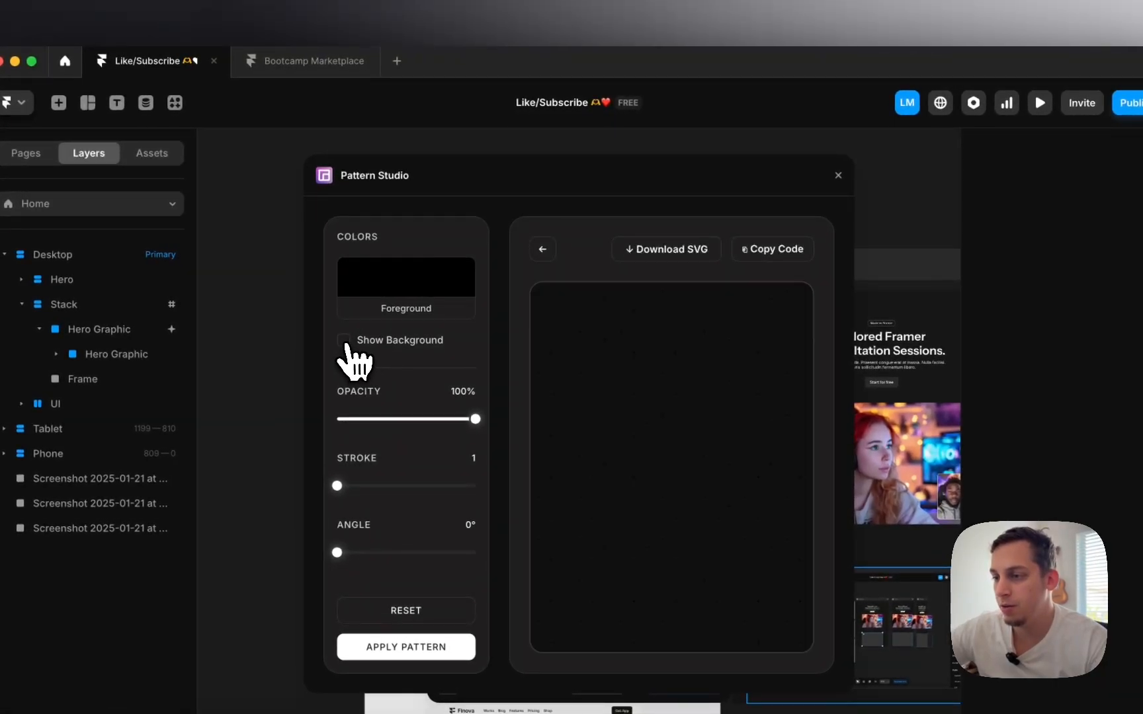
pyautogui.click(417, 303)
pyautogui.moveTo(402, 310); pyautogui.dragTo(269, 191)
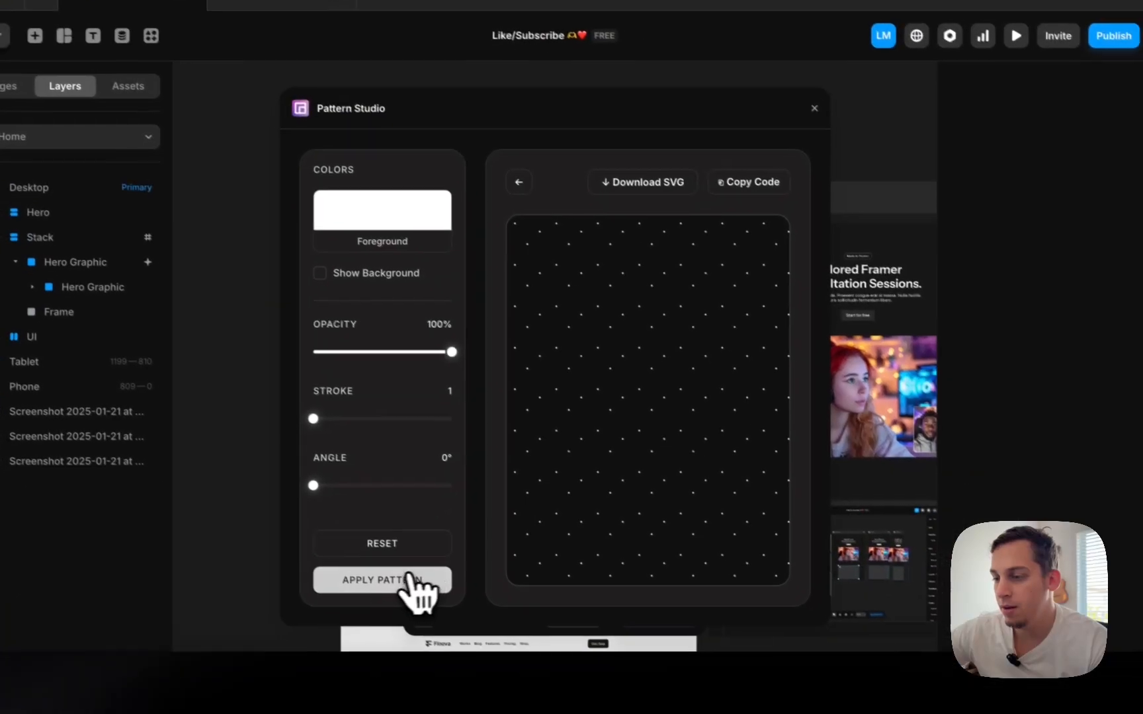
# - Apply the customized dot pattern to the Desktop frame of the Like/Subscribe project
pyautogui.click(488, 631)
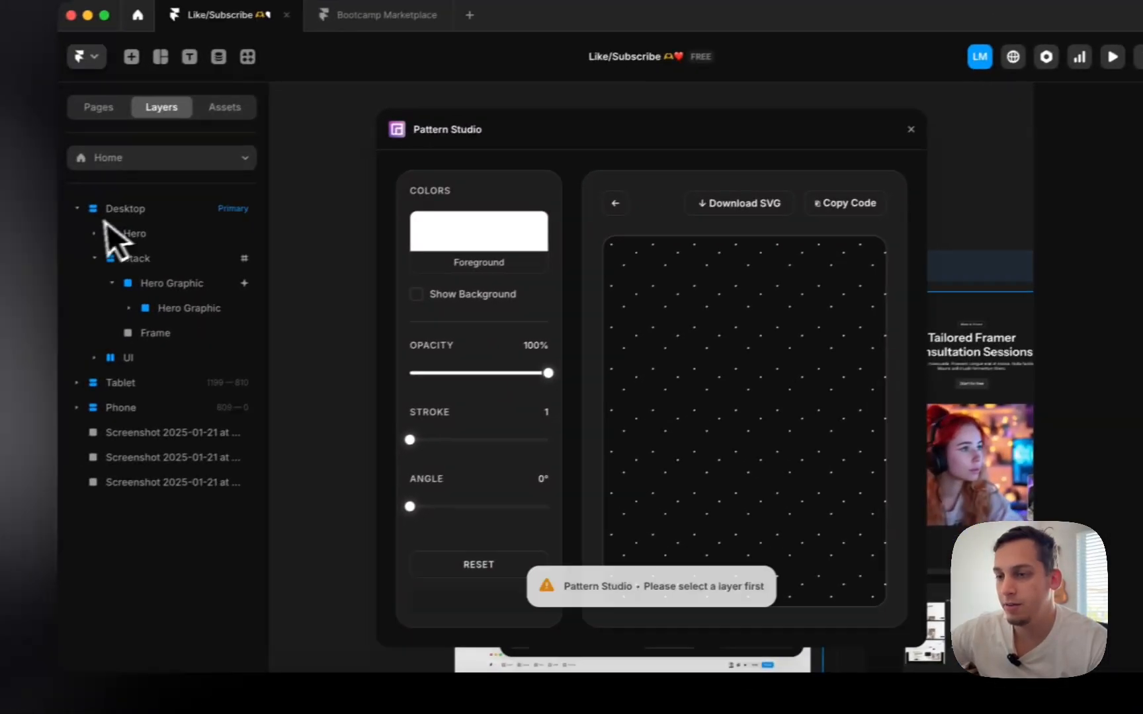
pyautogui.click(109, 210)
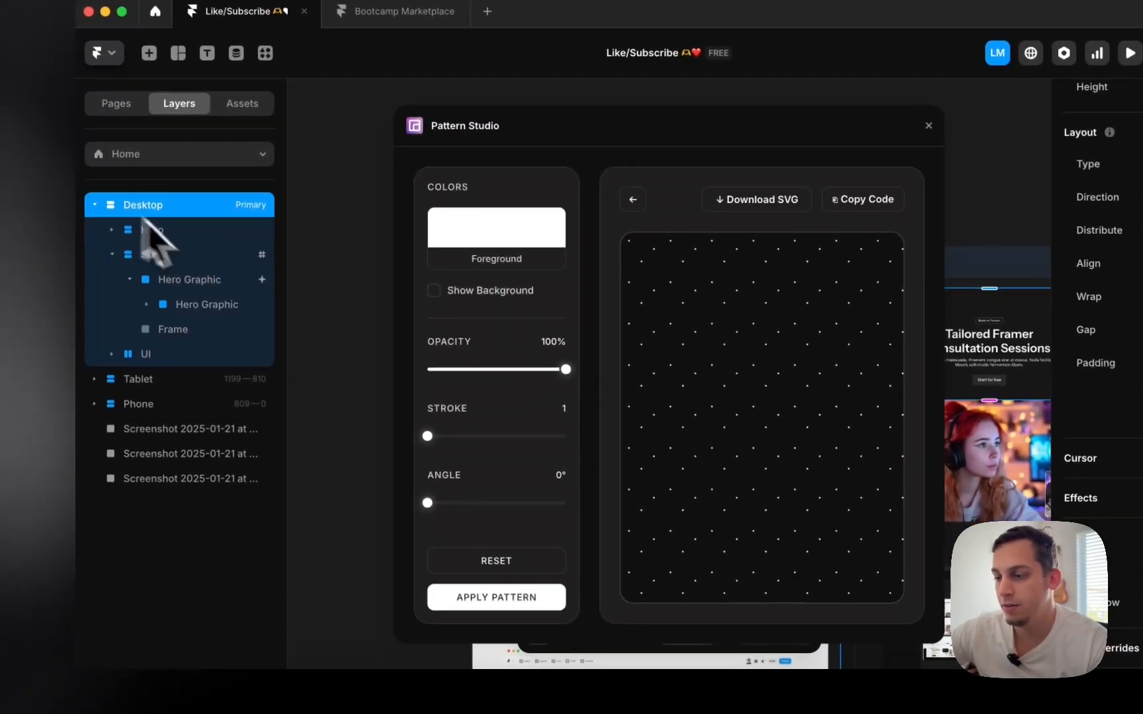
pyautogui.click(463, 604)
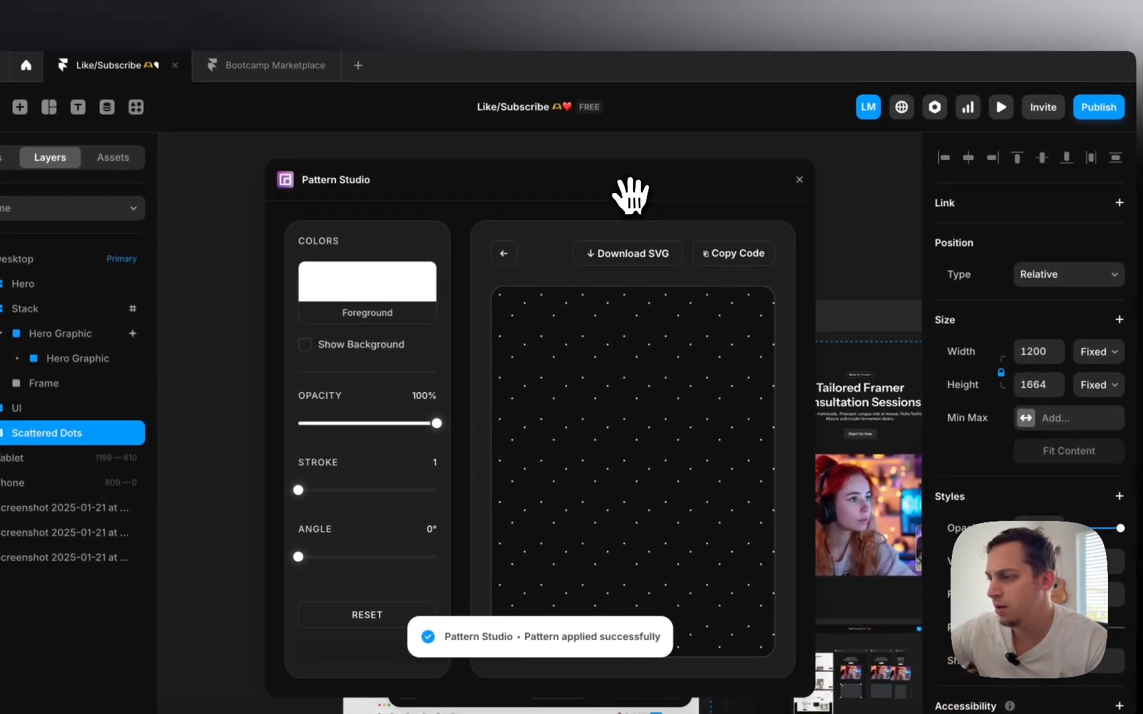
# - Move the Scattered Dots layer to the first place inside the Desktop frame, ahead of the Hero layer
pyautogui.moveTo(533, 186); pyautogui.dragTo(438, 199)
pyautogui.scroll(2, 813, 397)
pyautogui.scroll(4, 813, 397)
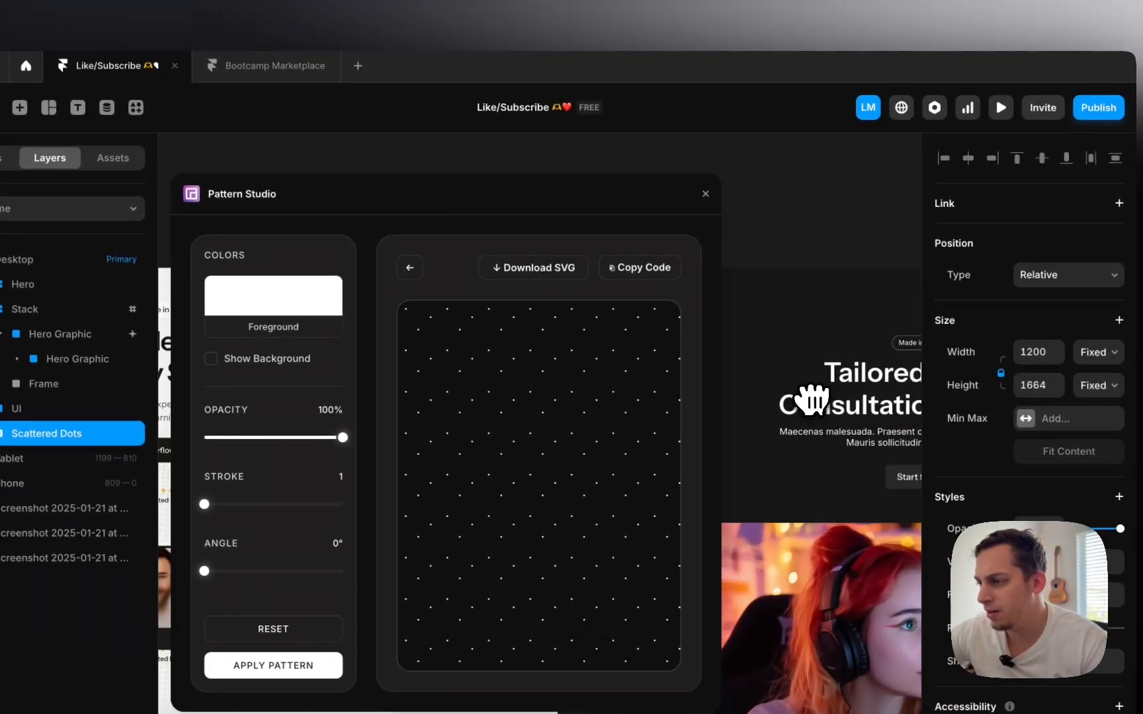
pyautogui.scroll(-5, 797, 369)
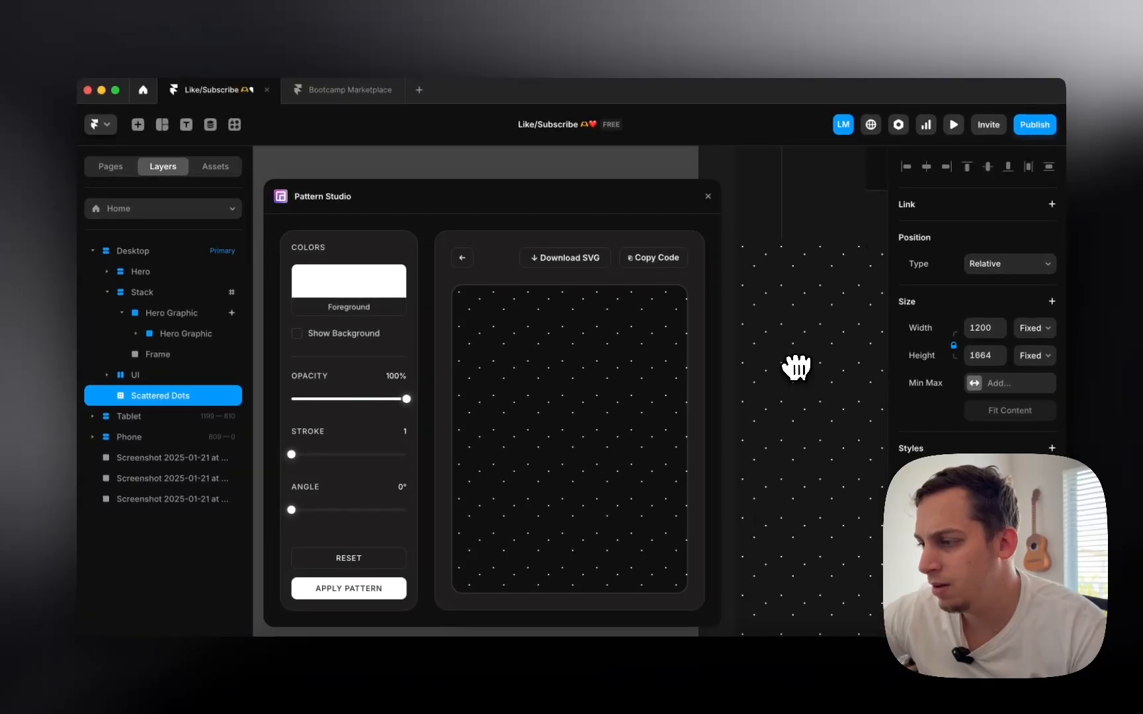
pyautogui.scroll(-3, 796, 368)
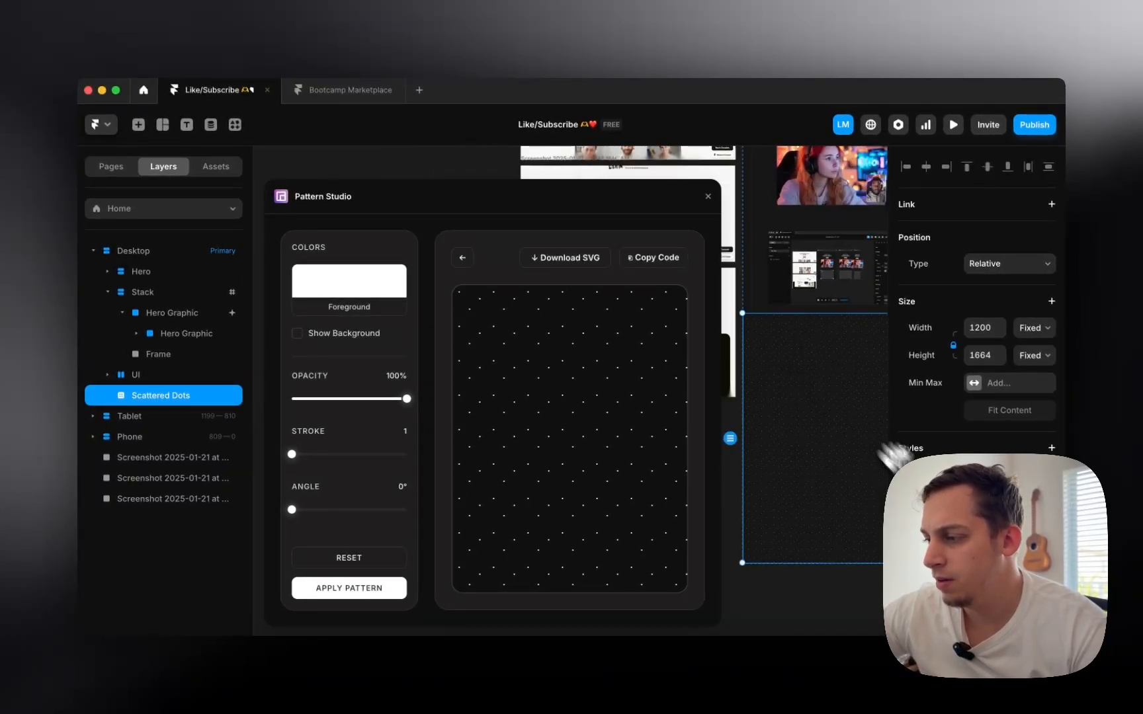
pyautogui.scroll(-2, 795, 483)
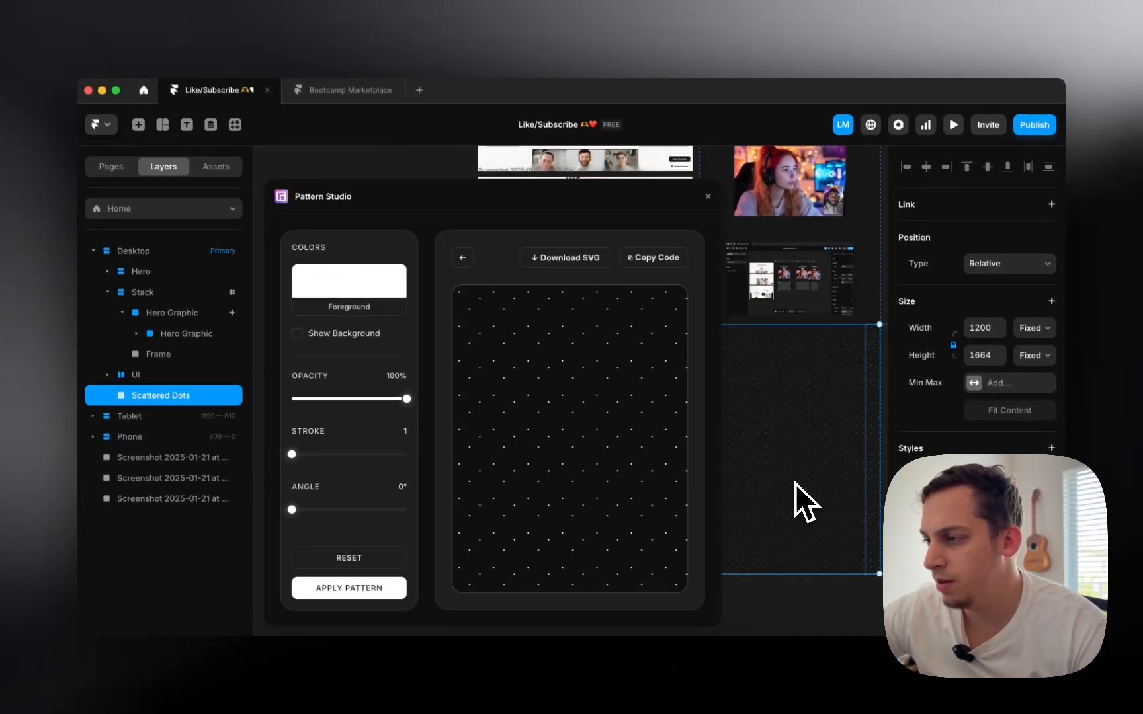
pyautogui.scroll(-3, 807, 482)
pyautogui.moveTo(172, 395); pyautogui.dragTo(185, 255)
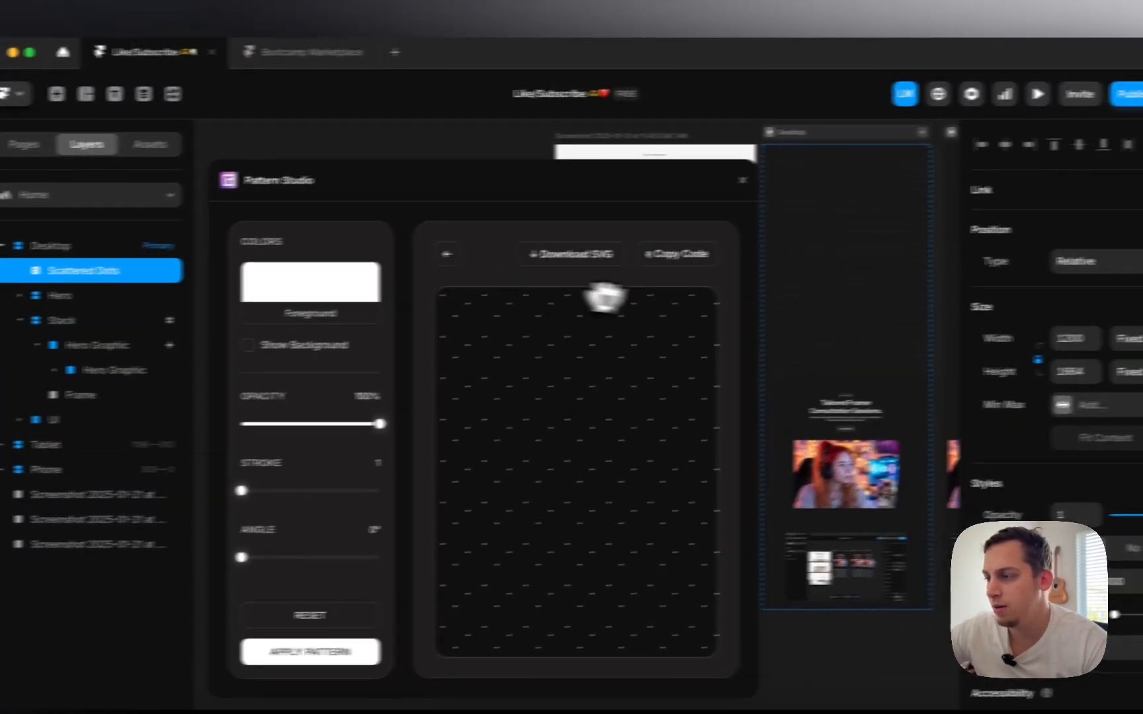
# - Set the Scattered Dots layer's position type to Absolute and close Pattern Studio
pyautogui.click(1019, 251)
pyautogui.click(979, 227)
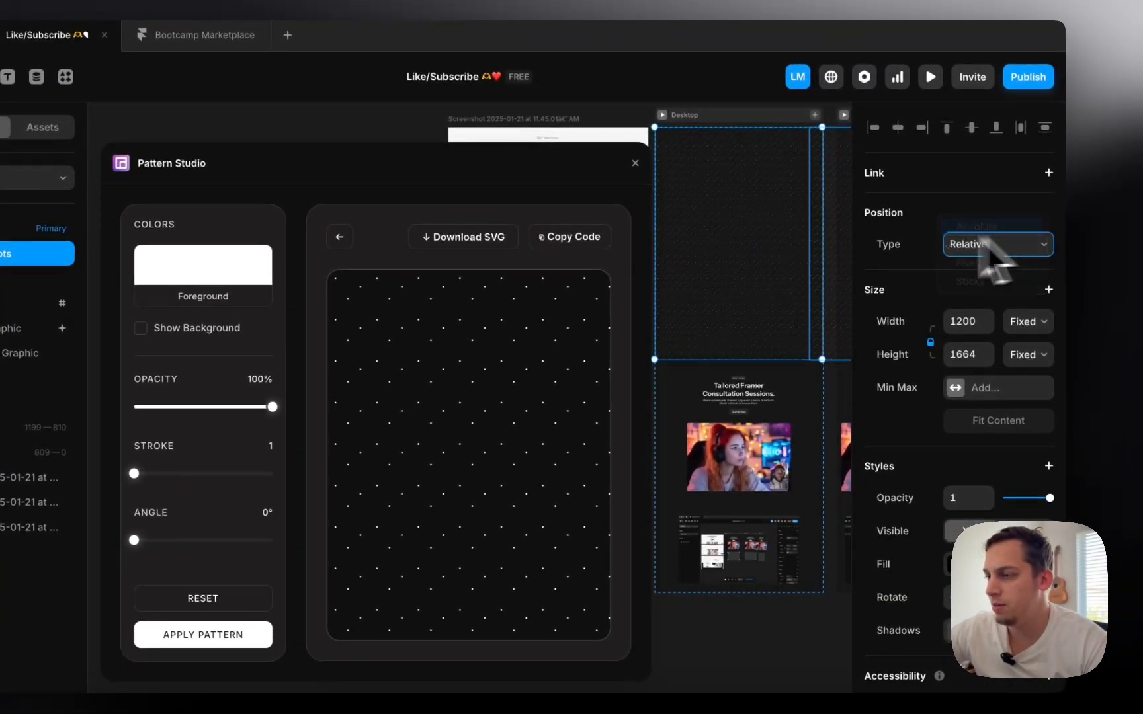
pyautogui.click(637, 164)
pyautogui.scroll(5, 842, 242)
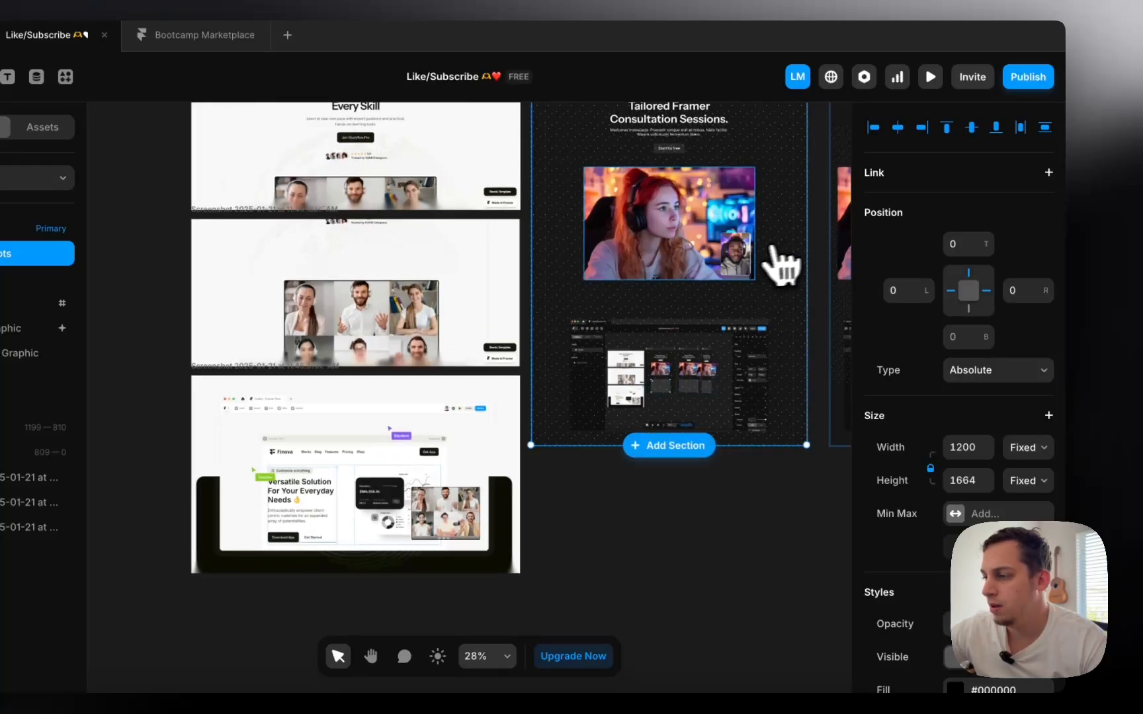
pyautogui.scroll(-3, 965, 430)
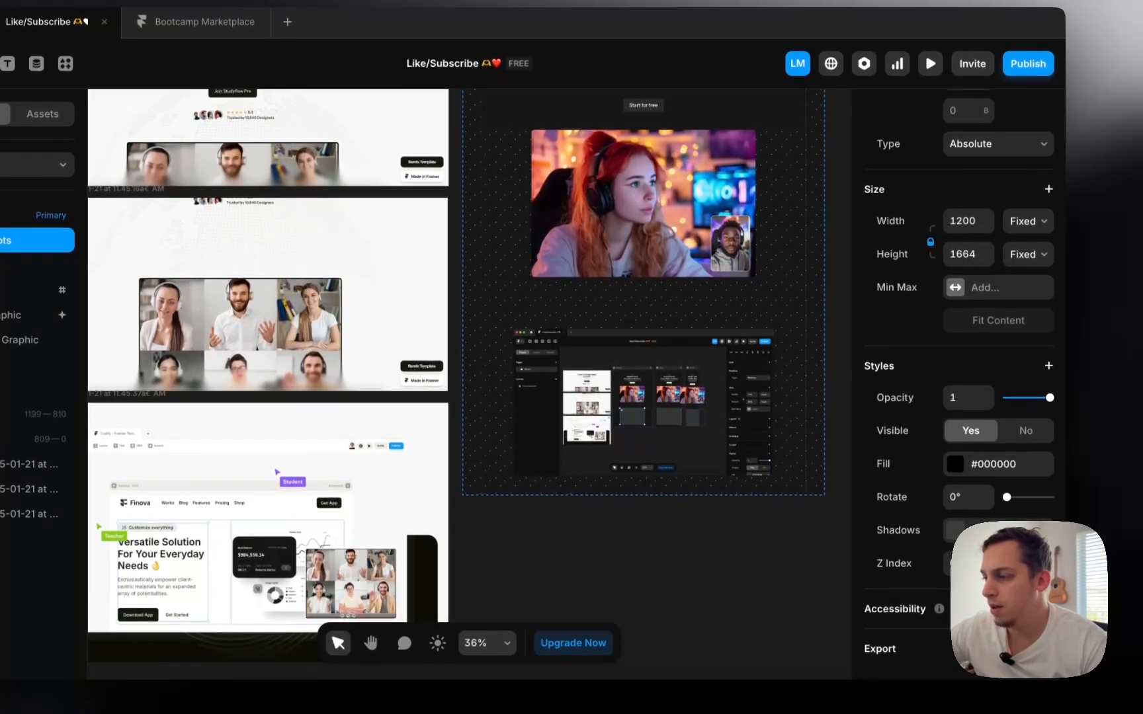
pyautogui.scroll(3, 691, 357)
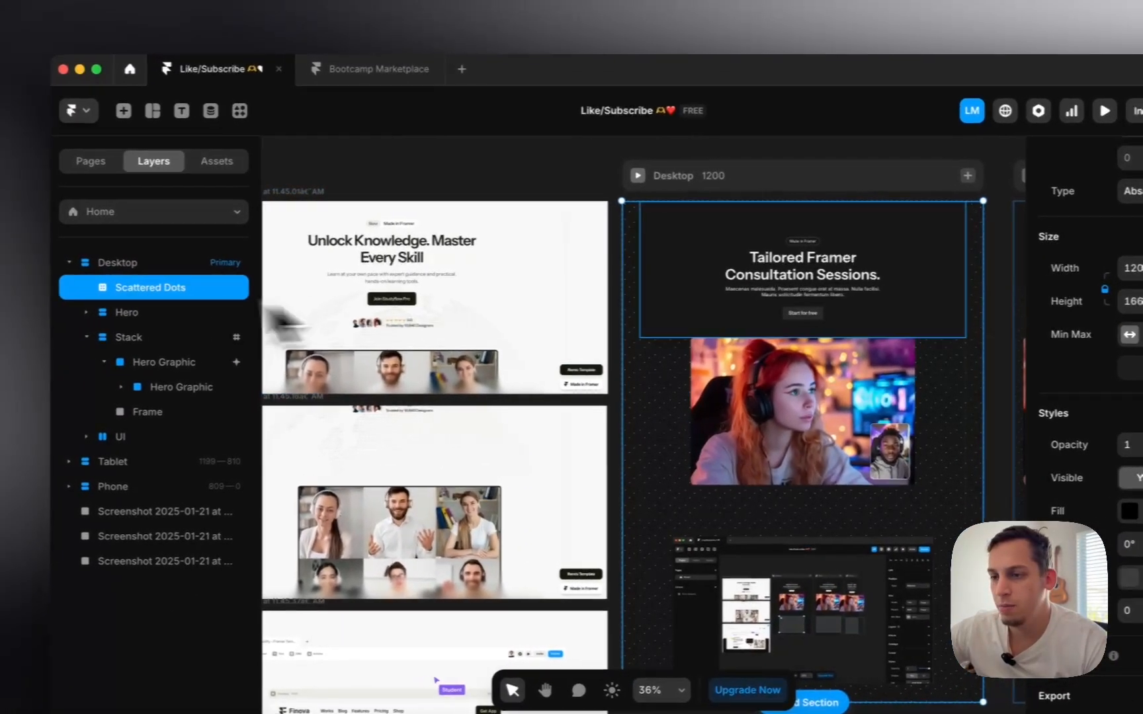
# - Set the Scattered Dots layer's opacity to 0.15 and check the dots behind the hero content
pyautogui.click(0, 264)
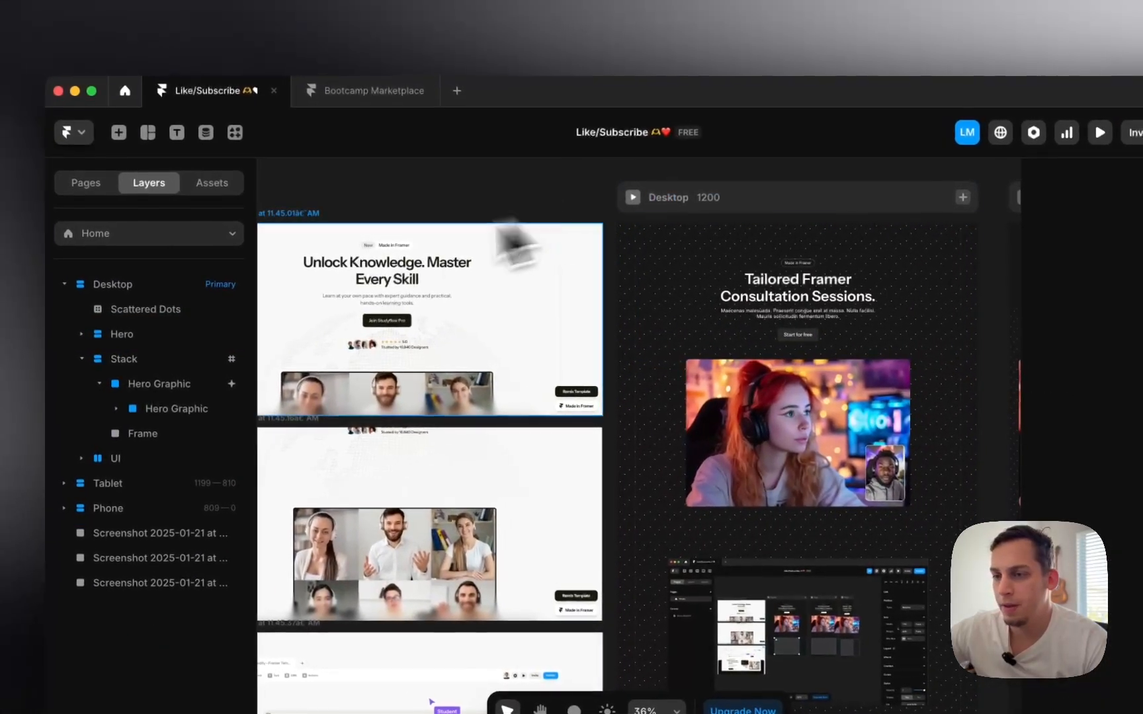
pyautogui.click(106, 270)
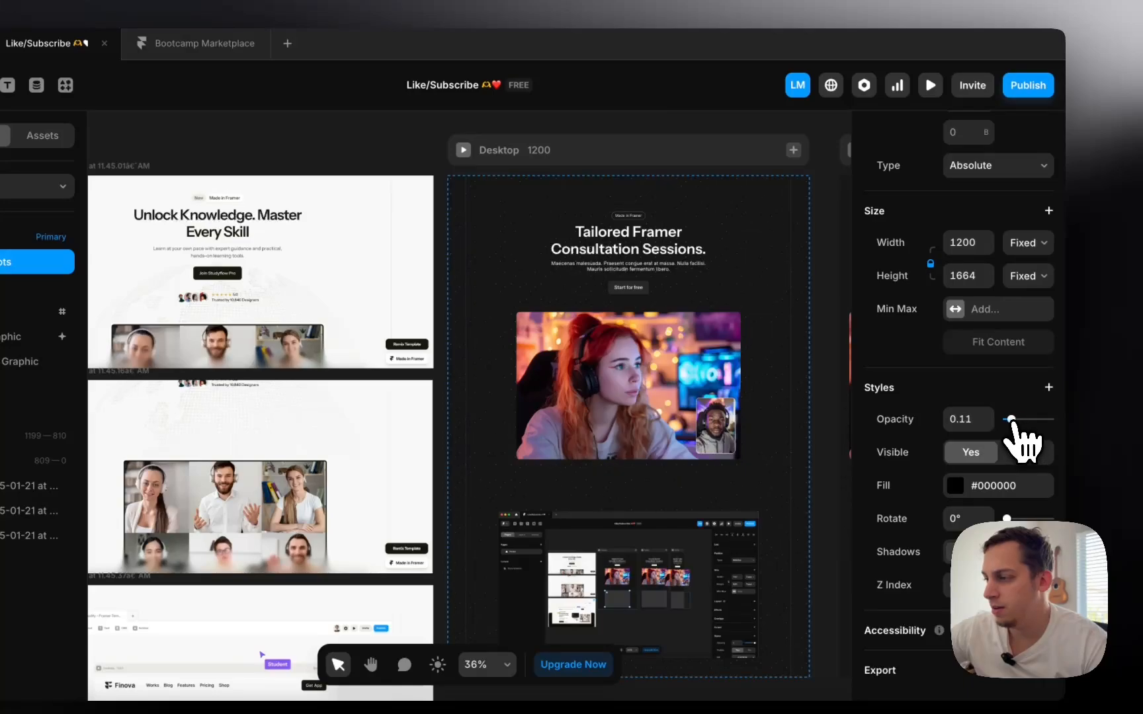
pyautogui.scroll(5, 562, 235)
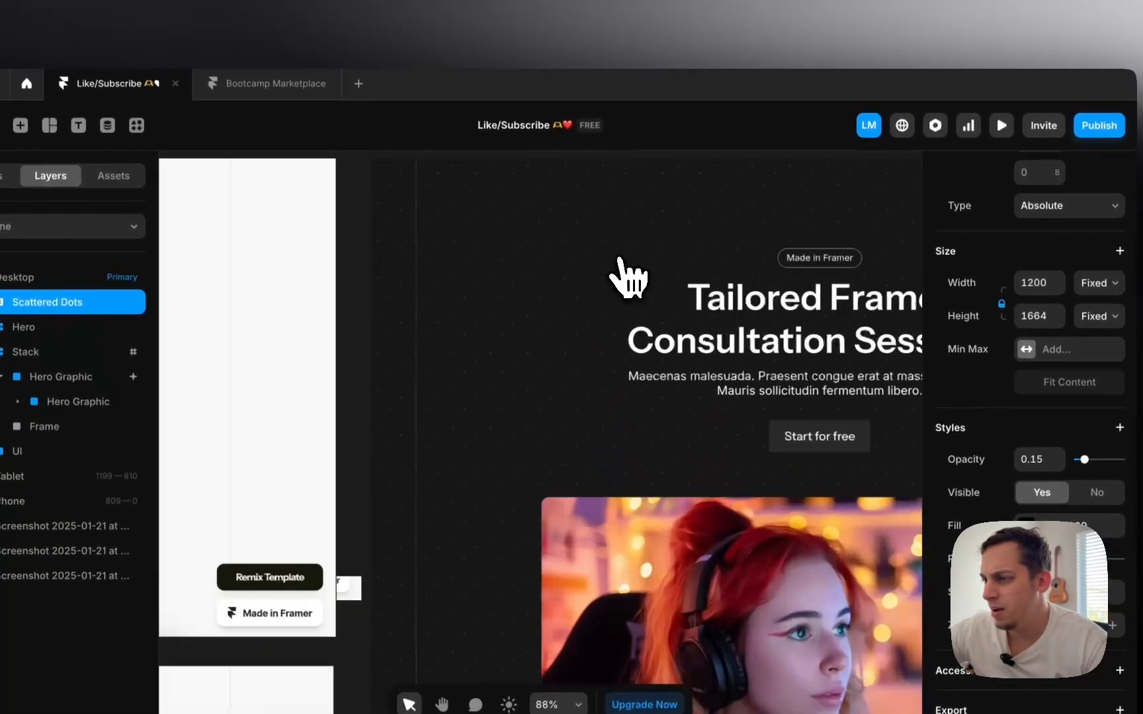
pyautogui.scroll(-2, 632, 277)
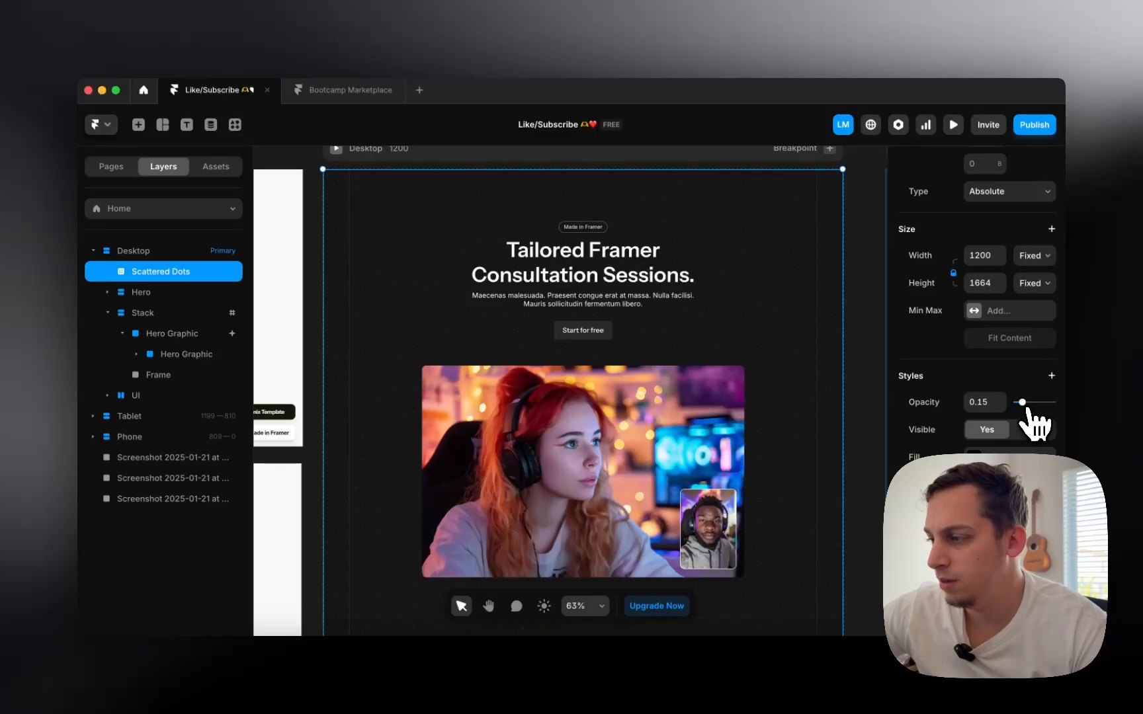
pyautogui.scroll(-3, 508, 368)
pyautogui.scroll(5, 364, 298)
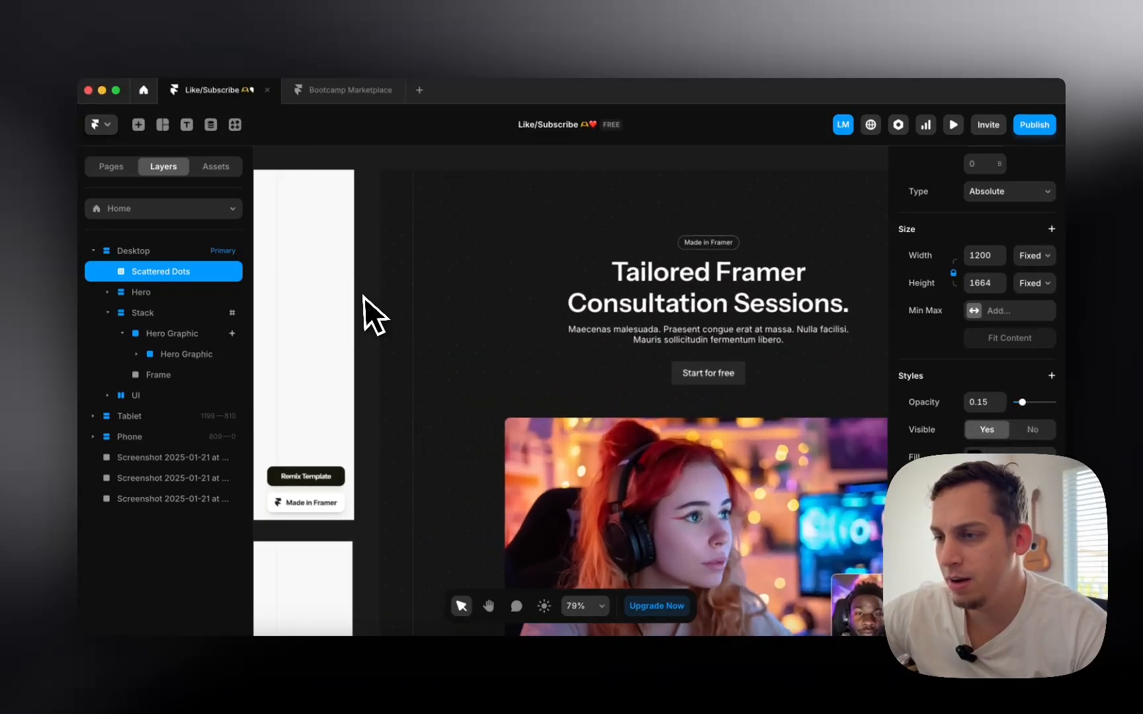
# - Delete the Scattered Dots layer and reopen Pattern Studio for the Desktop frame
pyautogui.scroll(-5, 360, 296)
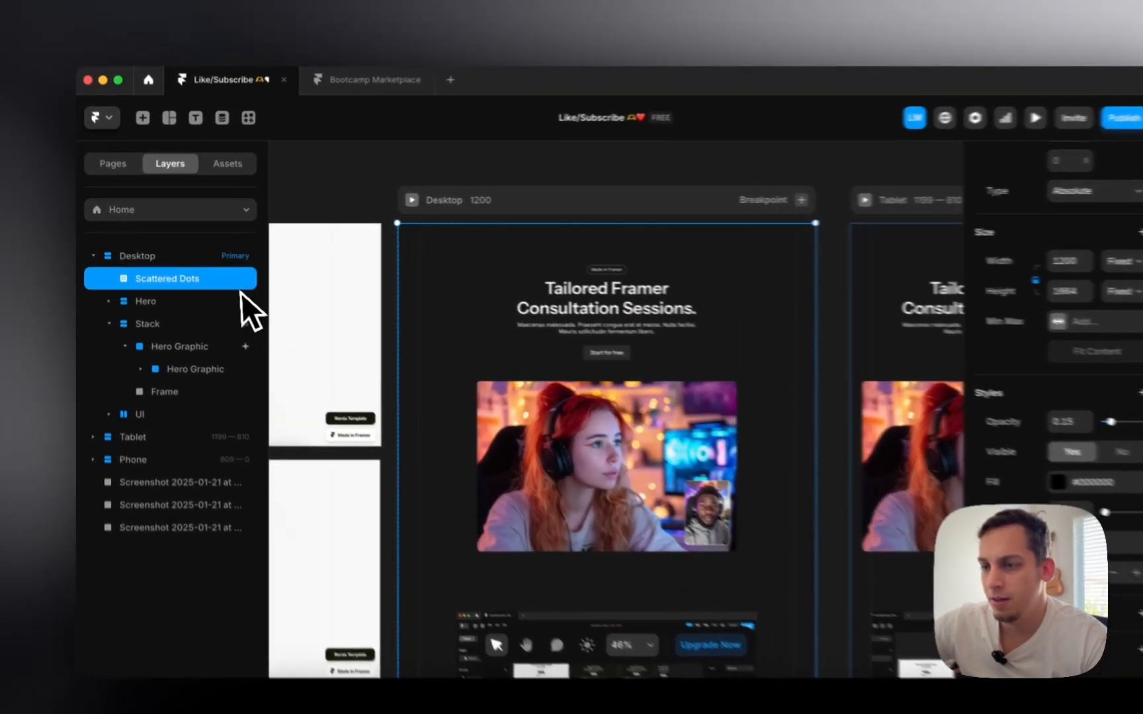
pyautogui.press('BackSpace')
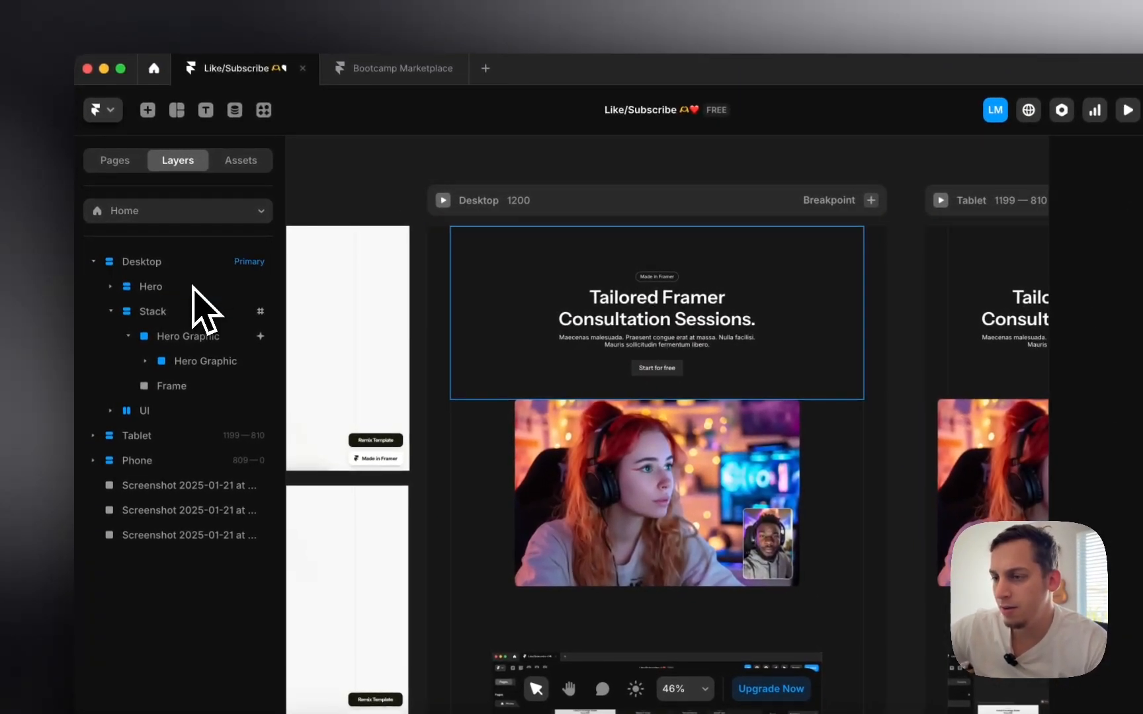
pyautogui.click(518, 203)
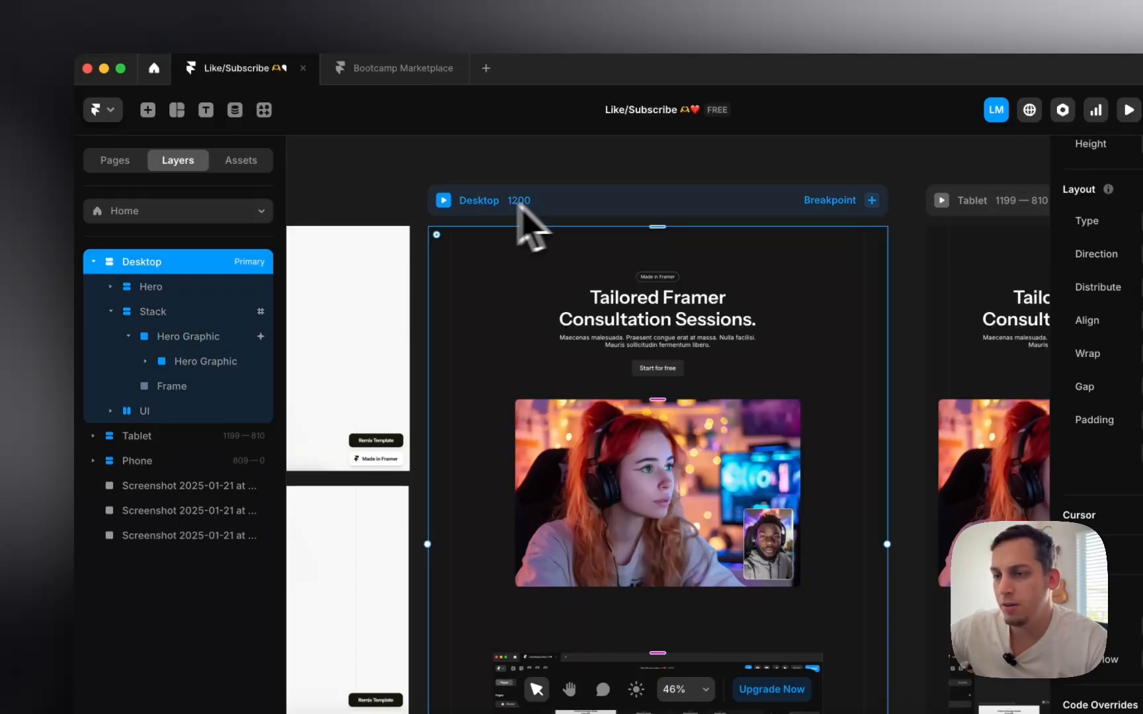
pyautogui.click(264, 110)
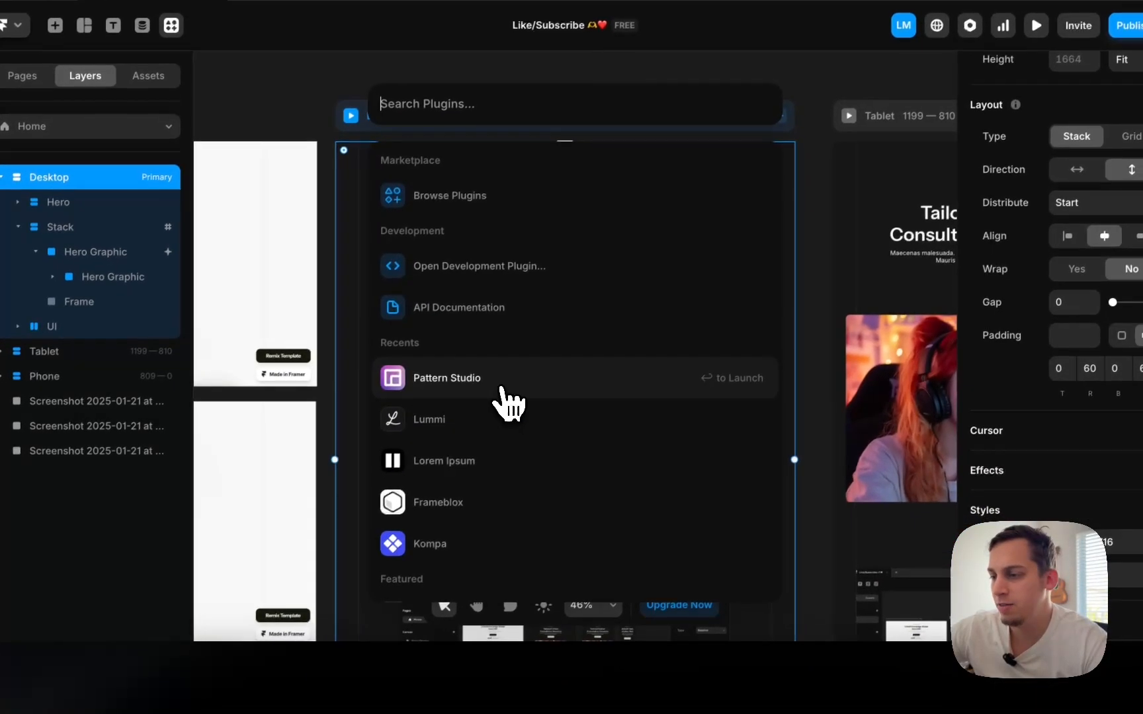
pyautogui.click(595, 466)
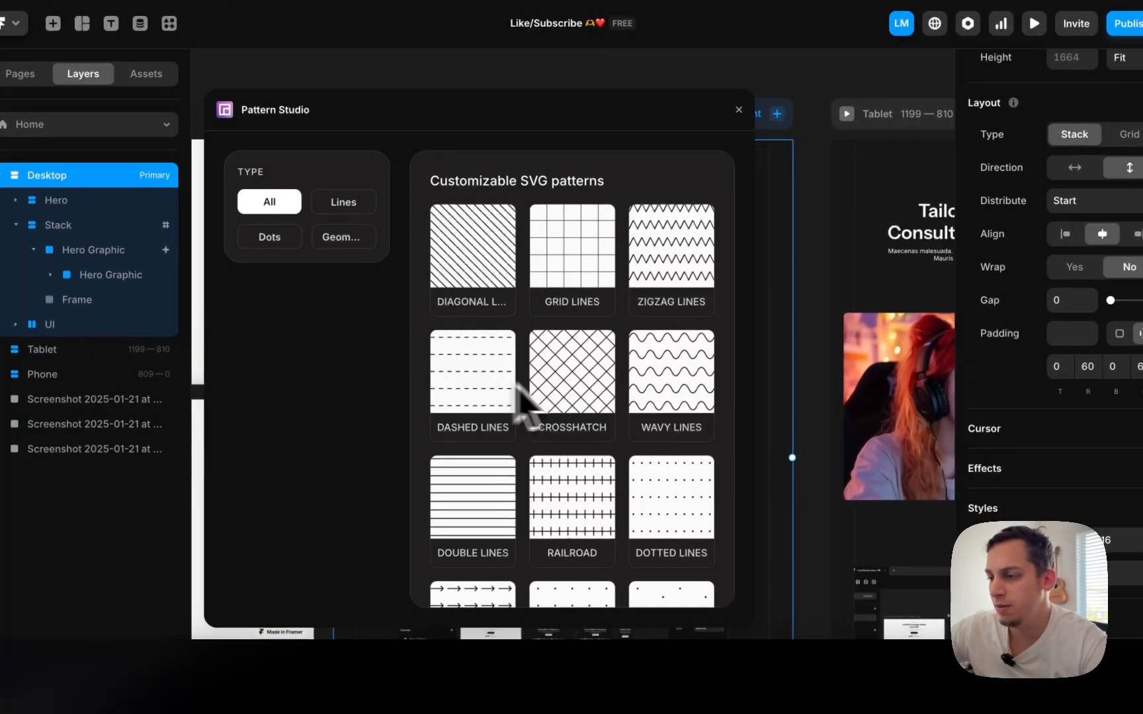
# - Browse the available SVG patterns and choose Polka Dots for customization
pyautogui.scroll(-5, 658, 455)
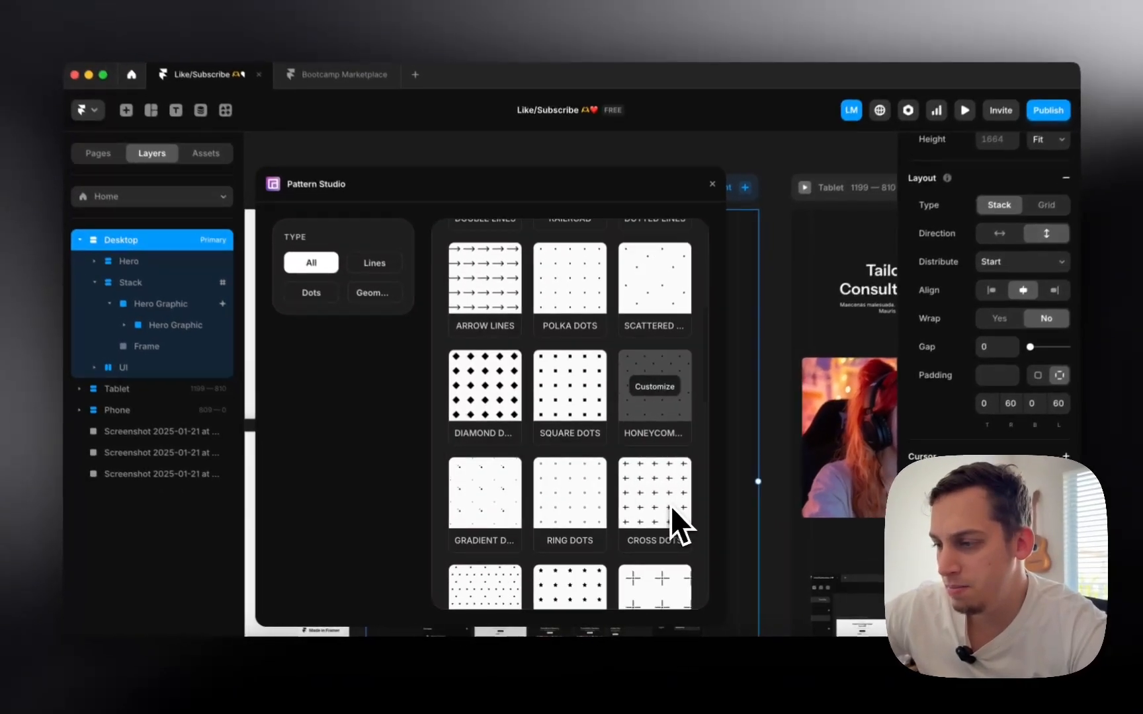
pyautogui.scroll(-6, 692, 498)
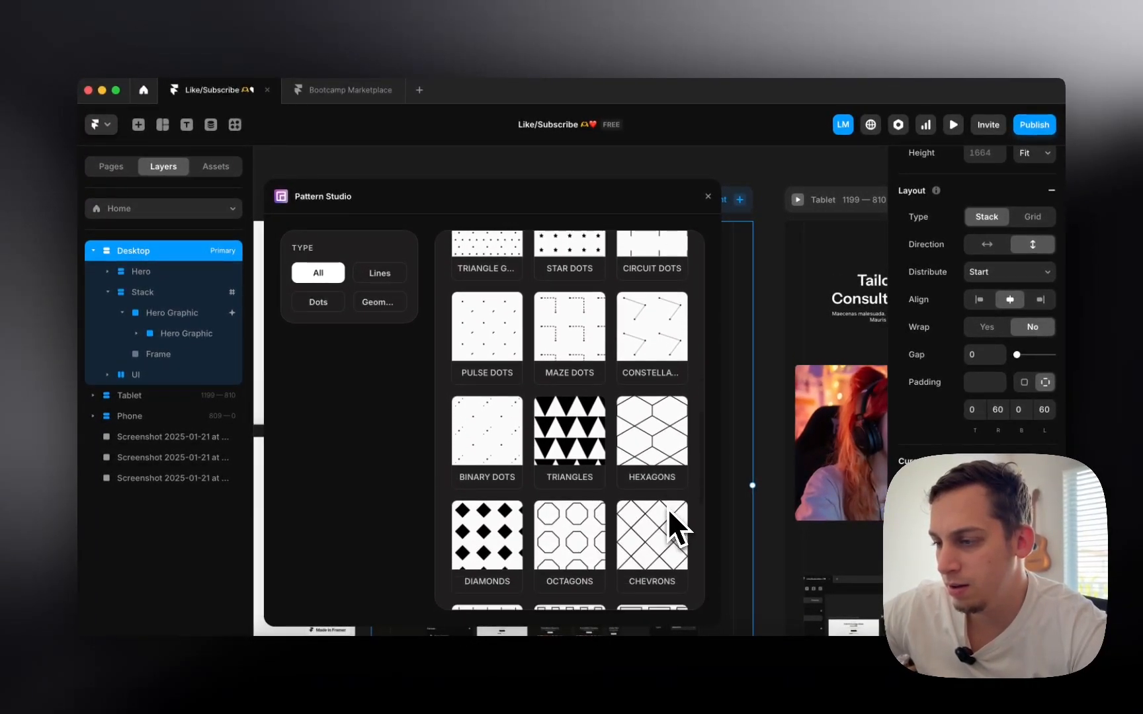
pyautogui.scroll(-5, 667, 509)
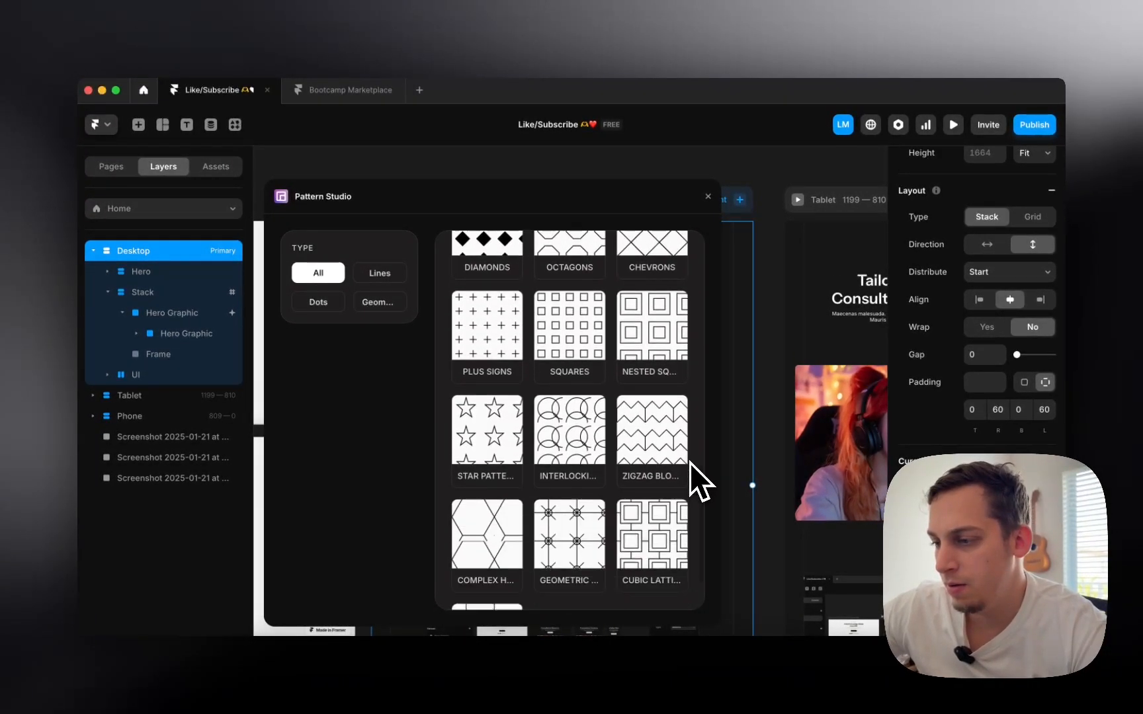
pyautogui.scroll(10, 690, 462)
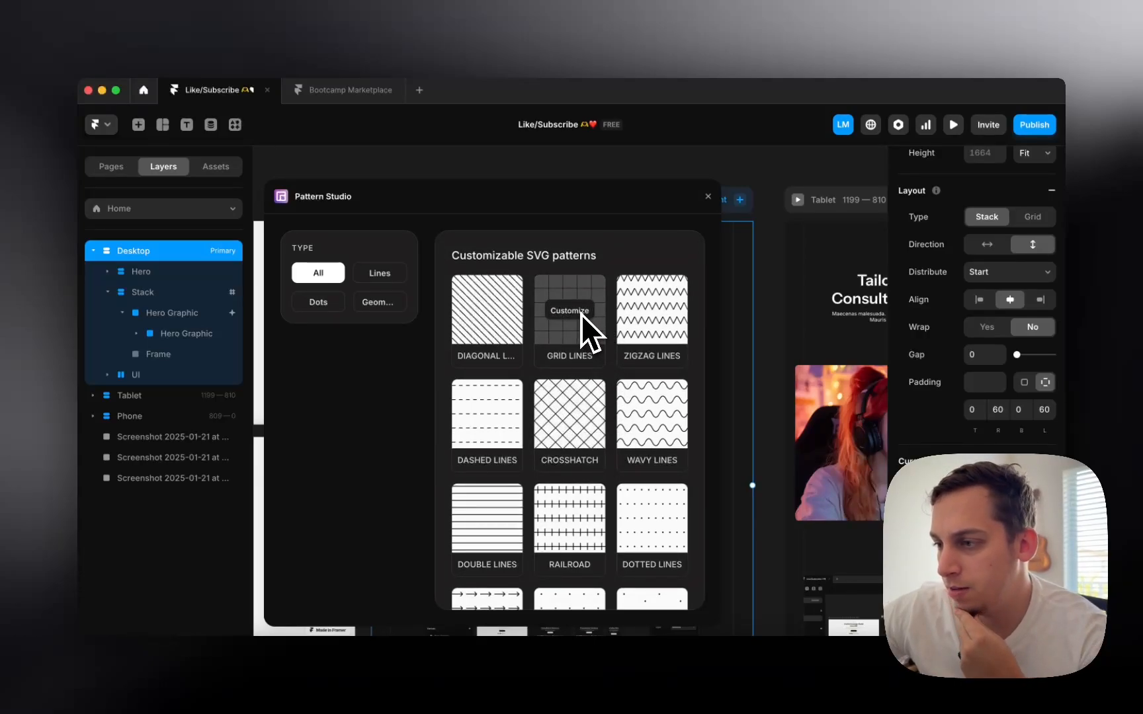
pyautogui.scroll(-2, 568, 357)
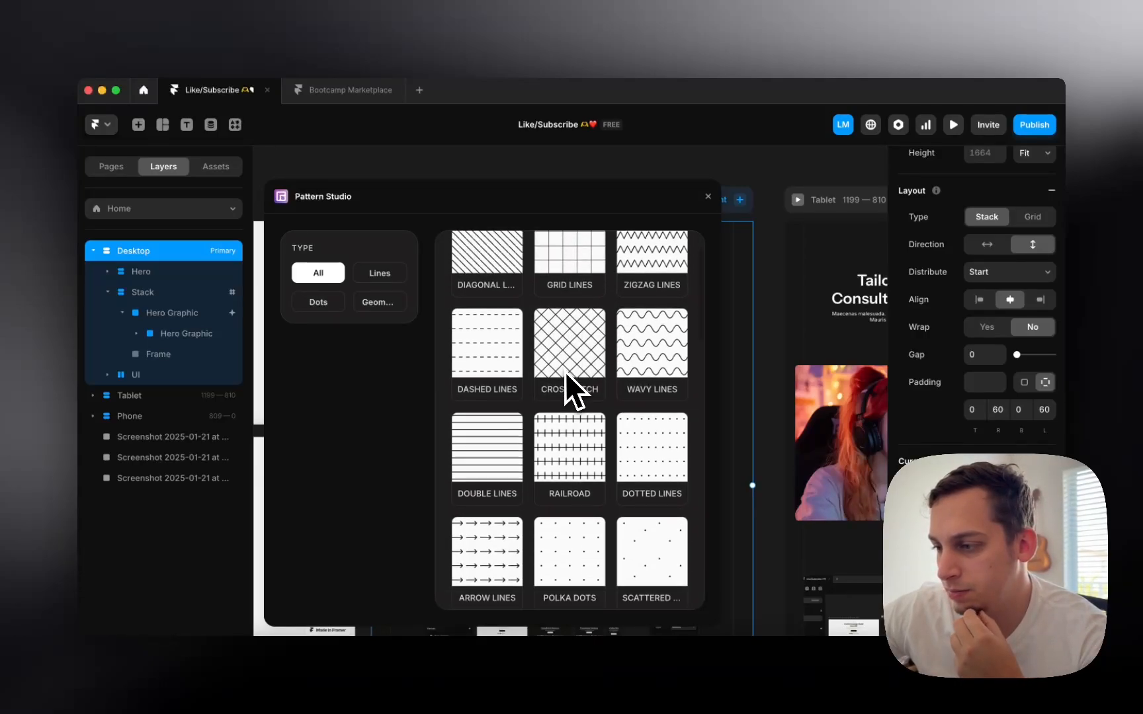
pyautogui.scroll(-1, 566, 371)
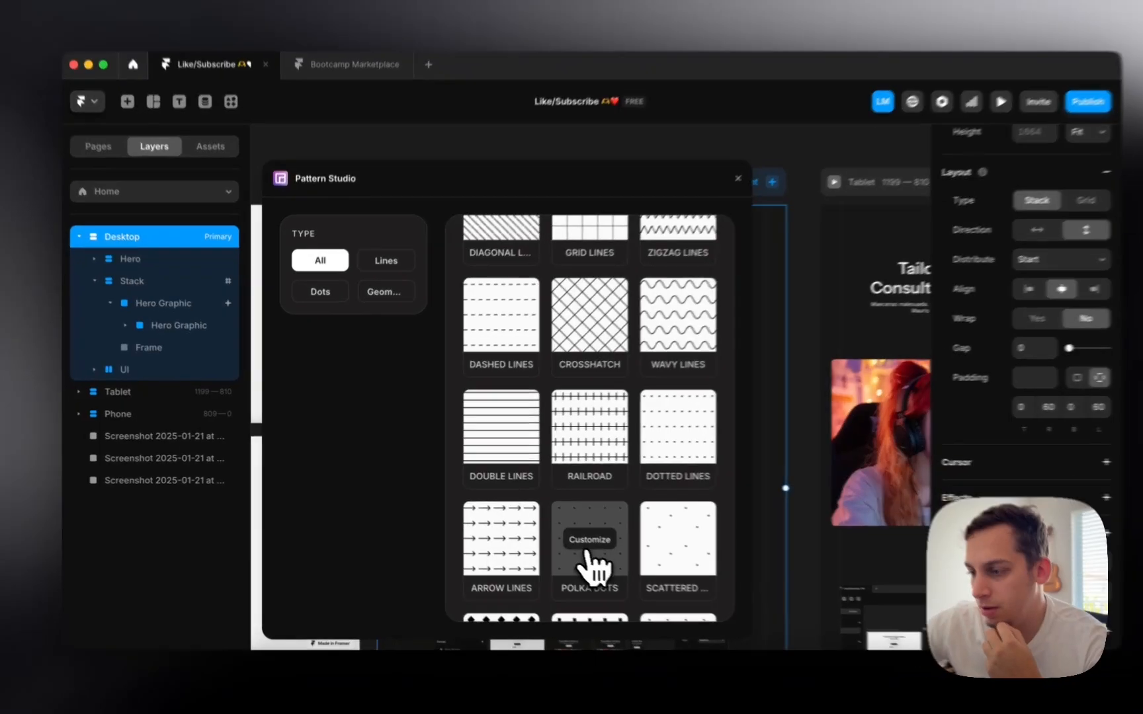
pyautogui.click(588, 541)
# - Turn off the Polka Dots pattern's background and set its foreground color to white
pyautogui.click(298, 322)
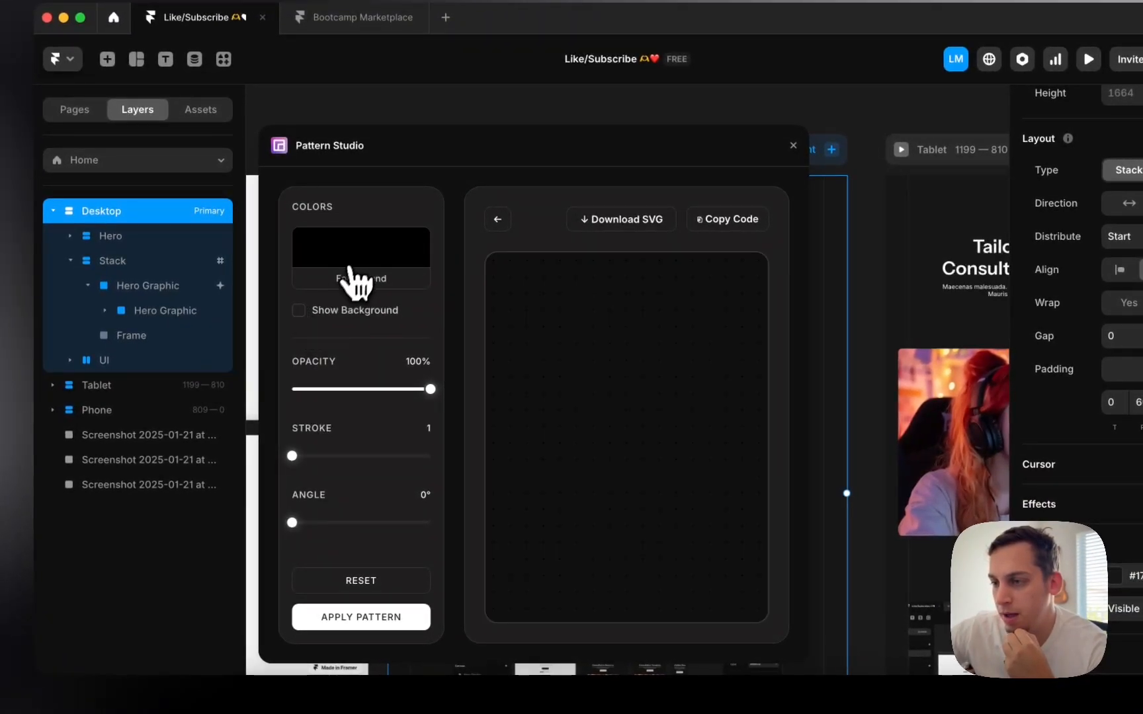
pyautogui.click(349, 265)
pyautogui.moveTo(351, 262); pyautogui.dragTo(204, 58)
pyautogui.click(454, 439)
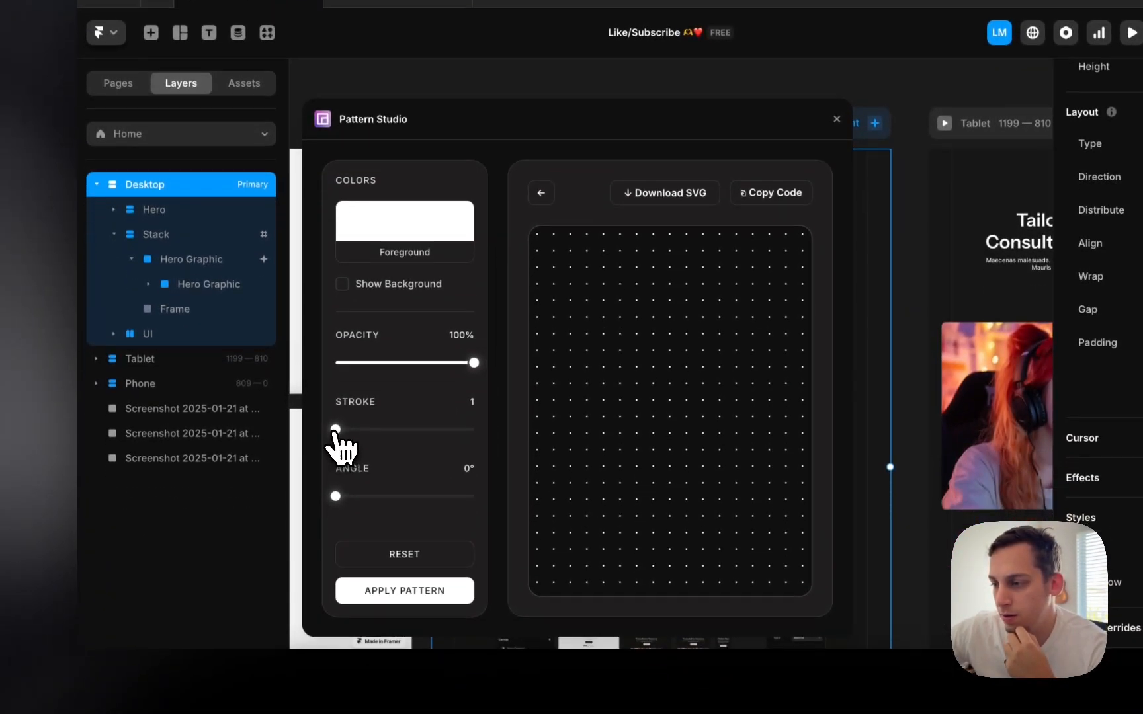
# - Set the polka dot pattern's angle to 44° and apply it to the Desktop frame
pyautogui.moveTo(335, 502); pyautogui.dragTo(353, 504)
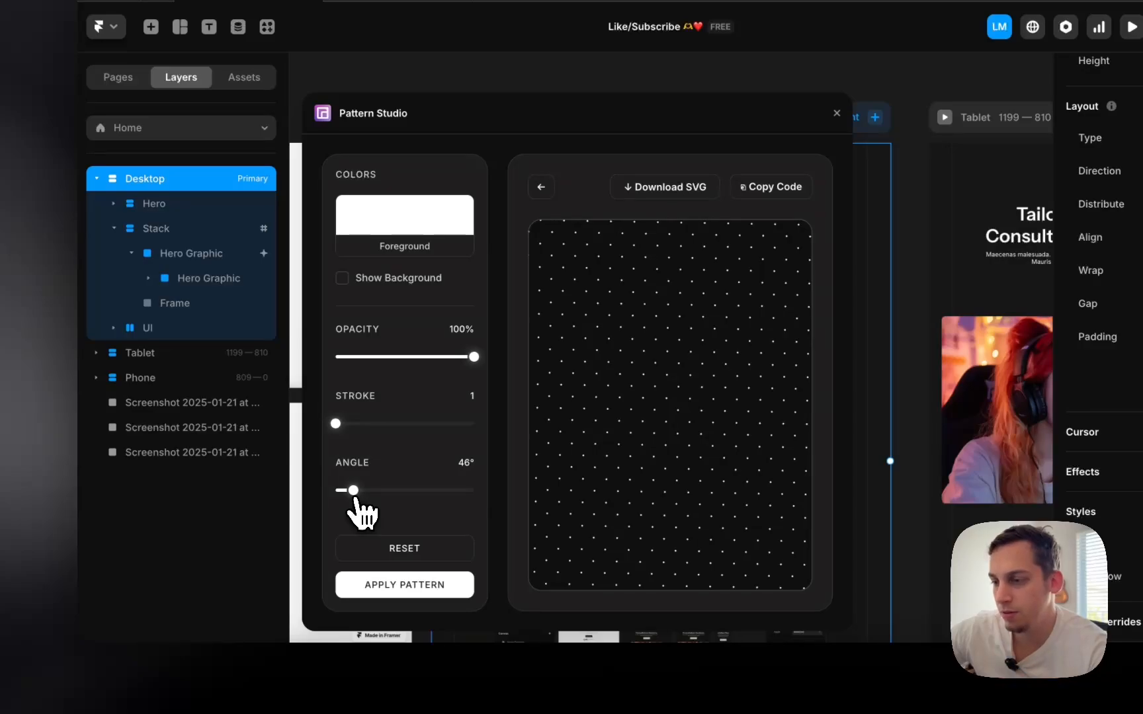
pyautogui.moveTo(355, 500); pyautogui.dragTo(354, 500)
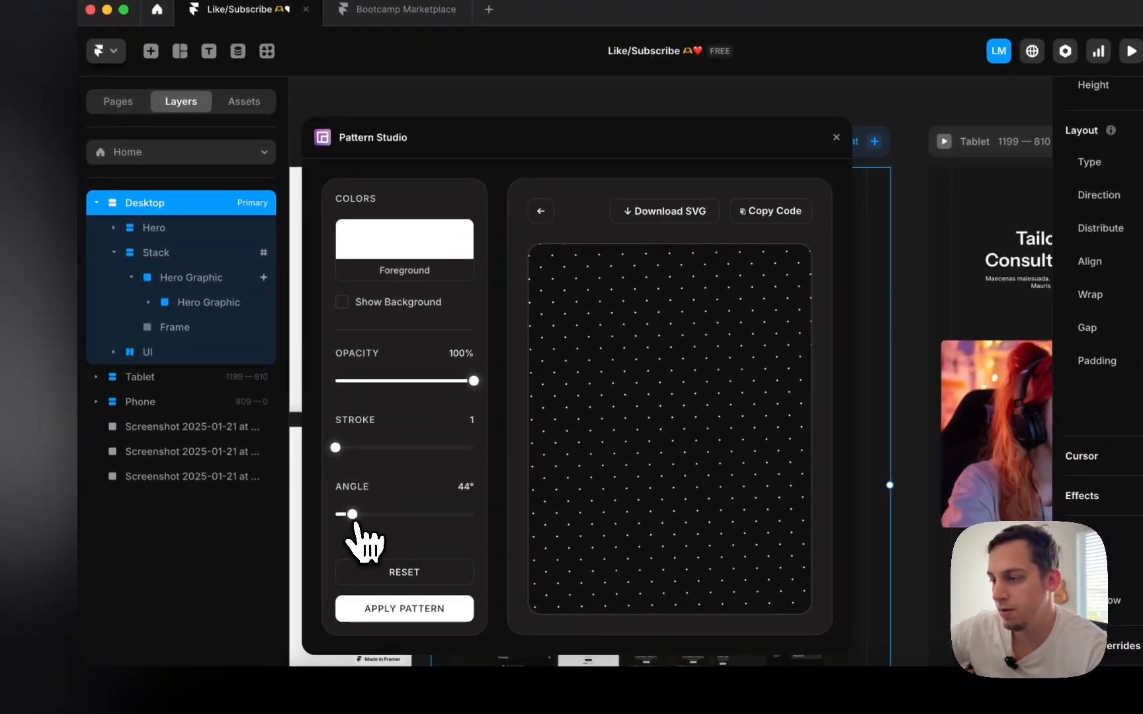
pyautogui.moveTo(307, 521); pyautogui.dragTo(309, 517)
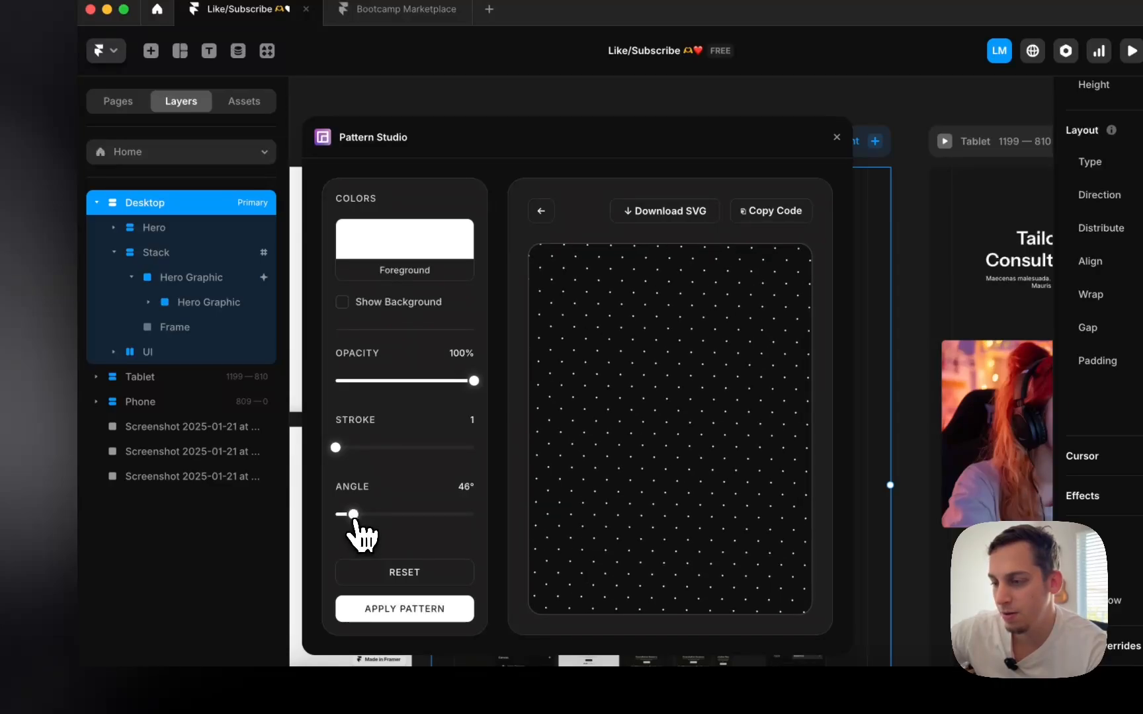
pyautogui.click(394, 608)
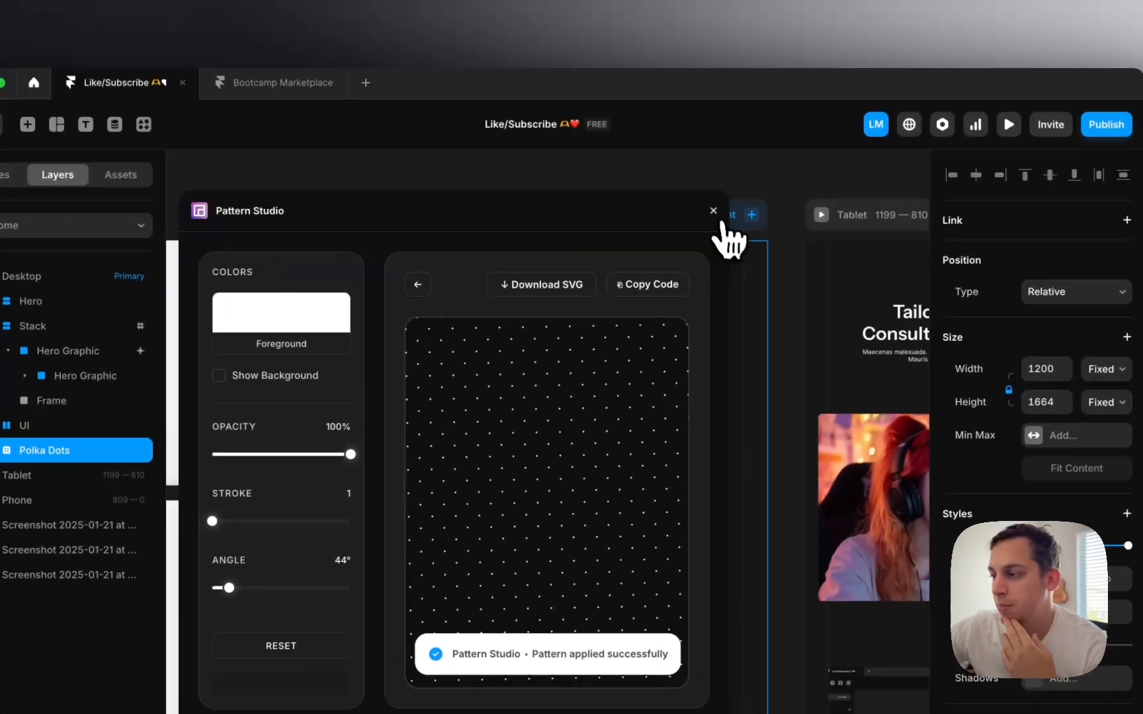
# - Close Pattern Studio and set the Polka Dots layer's position type to Absolute
pyautogui.click(800, 158)
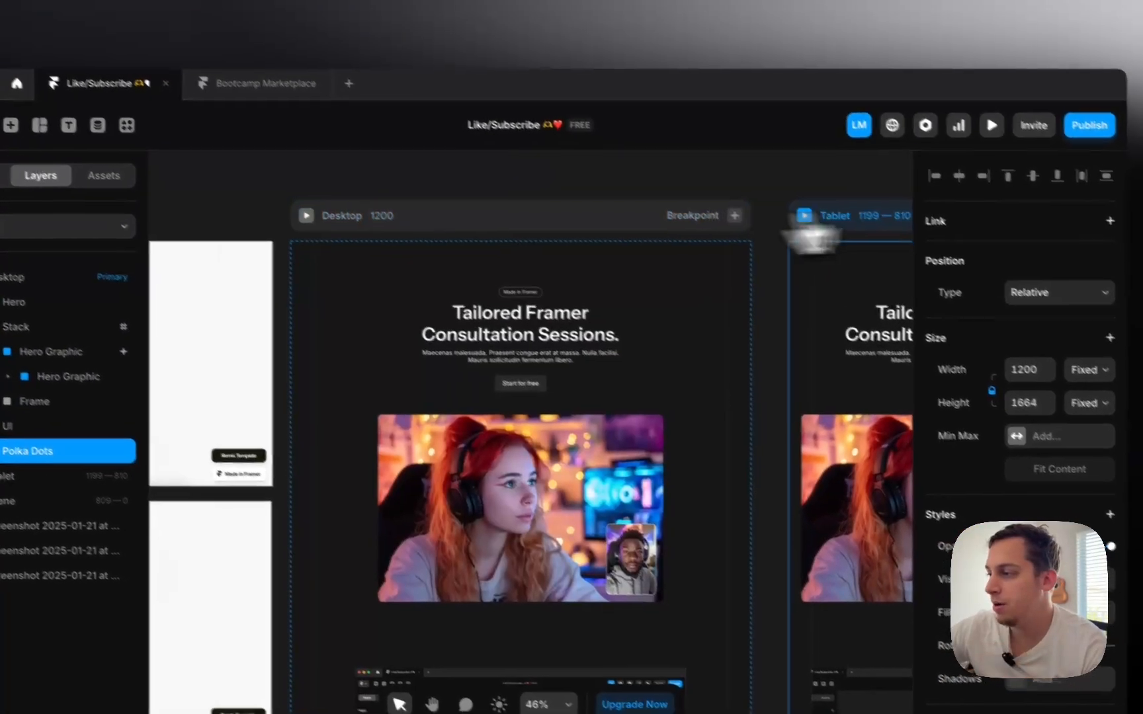
pyautogui.click(1127, 239)
pyautogui.click(998, 239)
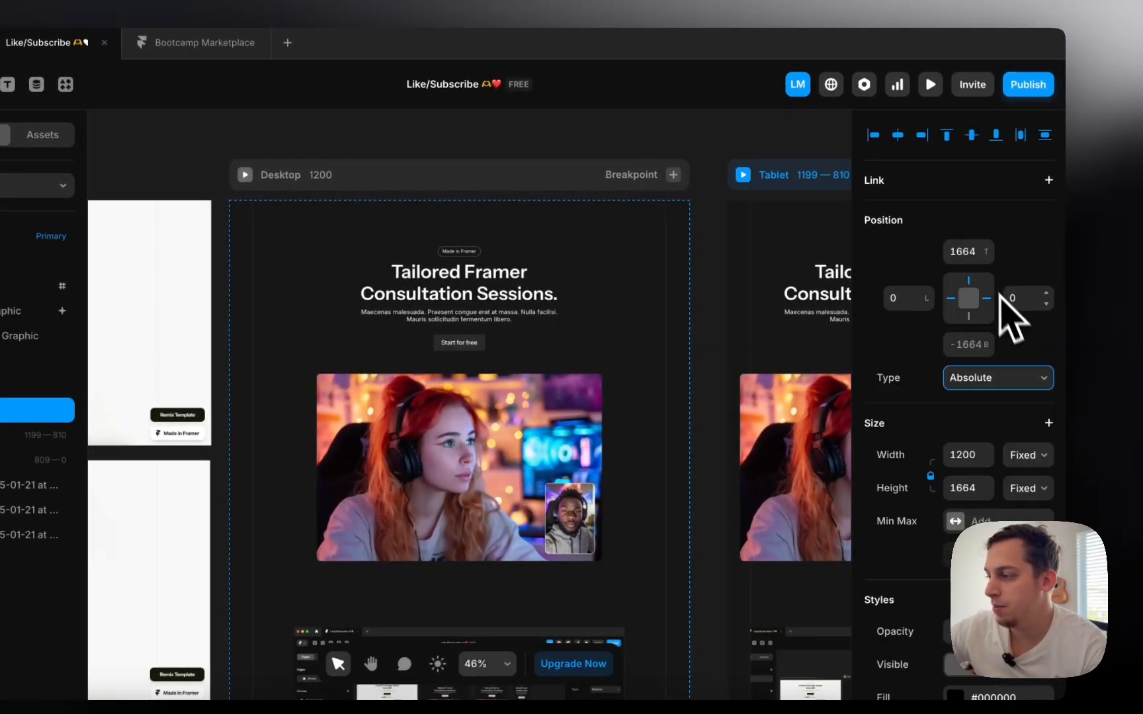
# - Set the Polka Dots layer's top offset to 0, unlock its aspect ratio, and make its width and height 100% relative
pyautogui.click(1019, 474)
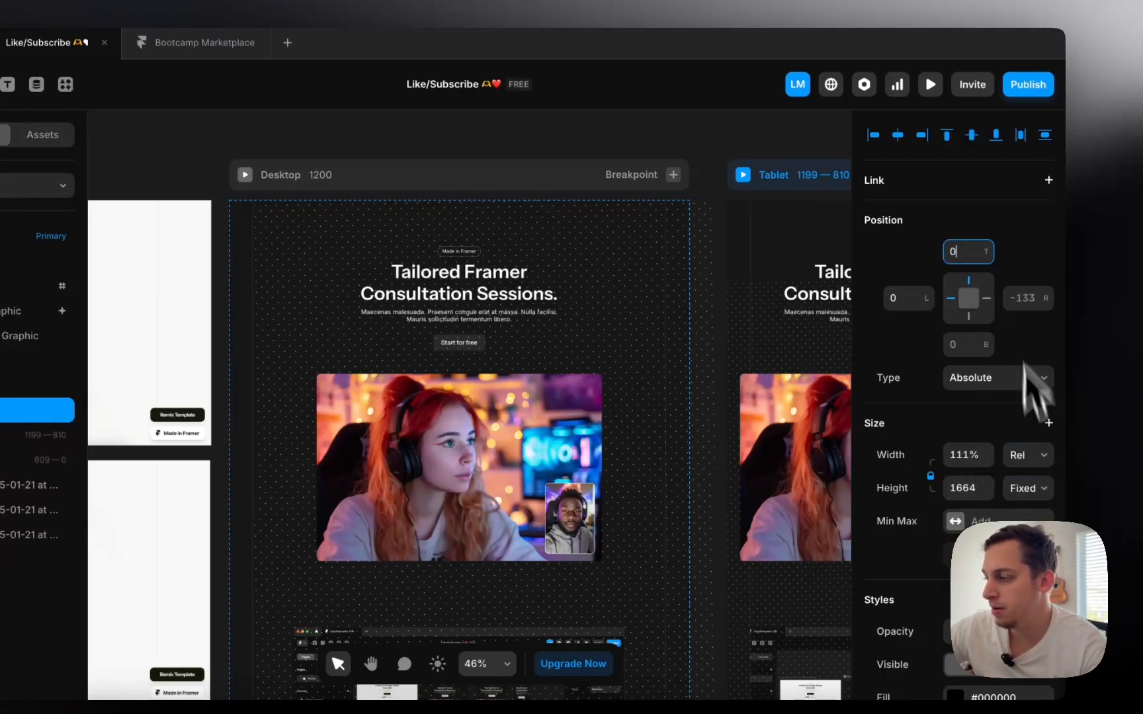
pyautogui.click(1022, 506)
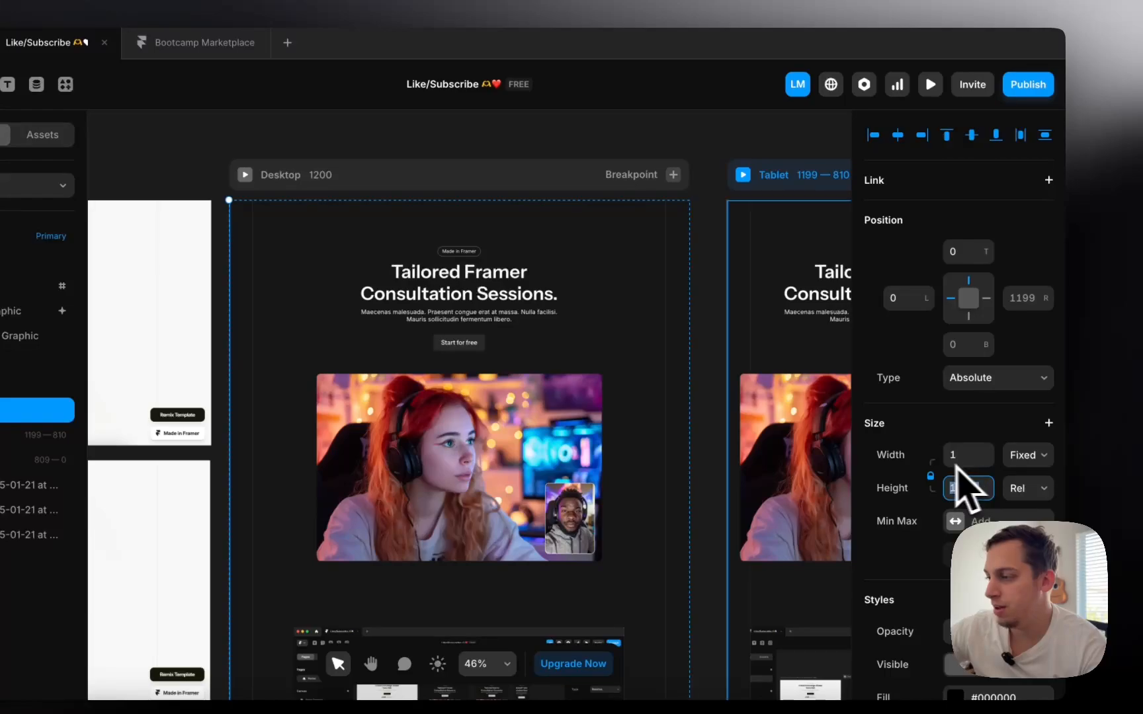
pyautogui.press('Return')
pyautogui.scroll(-5, 620, 510)
pyautogui.scroll(-5, 616, 494)
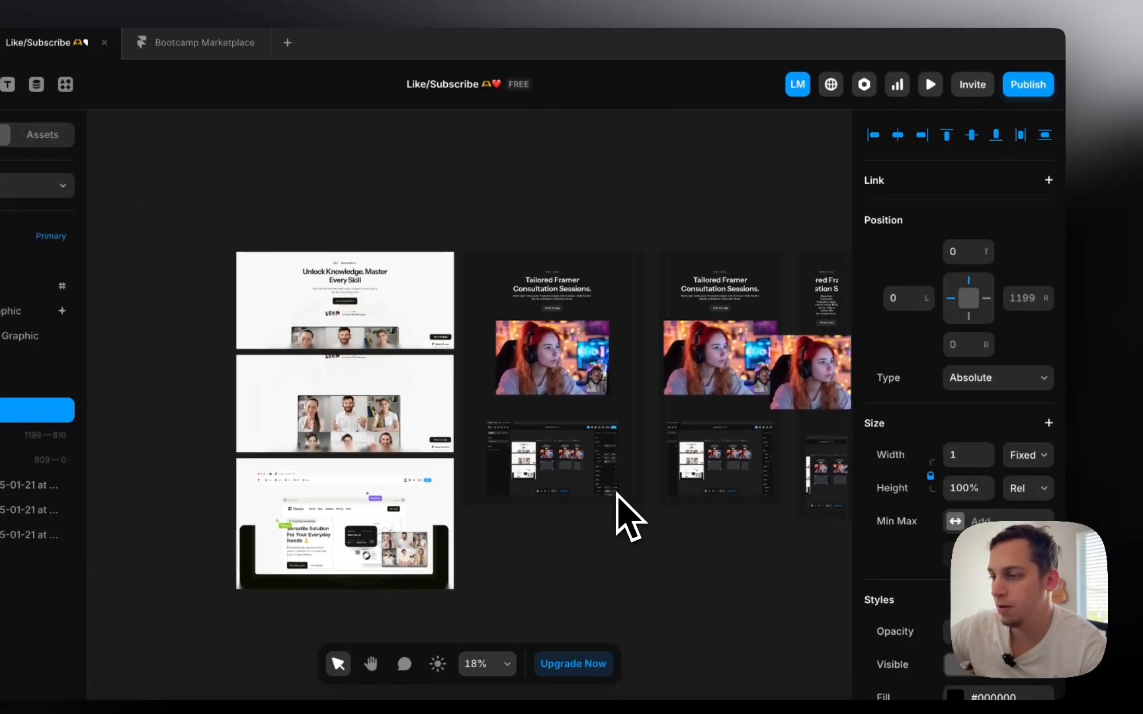
pyautogui.scroll(-3, 985, 555)
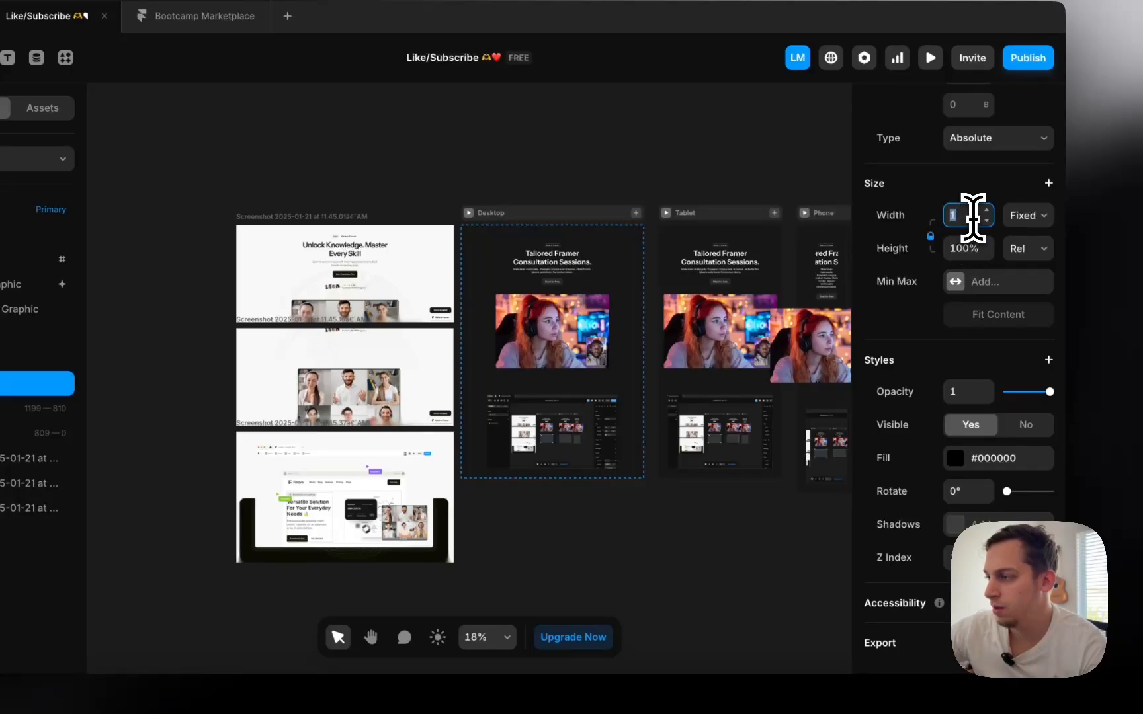
pyautogui.click(1021, 232)
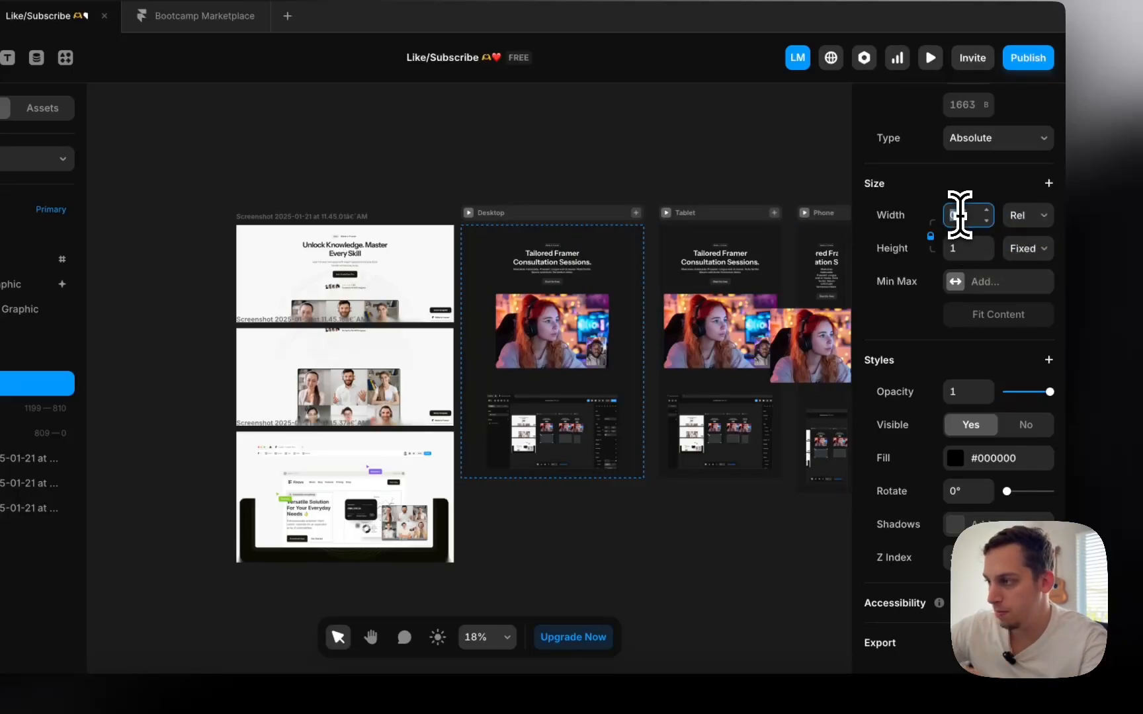
pyautogui.click(1029, 249)
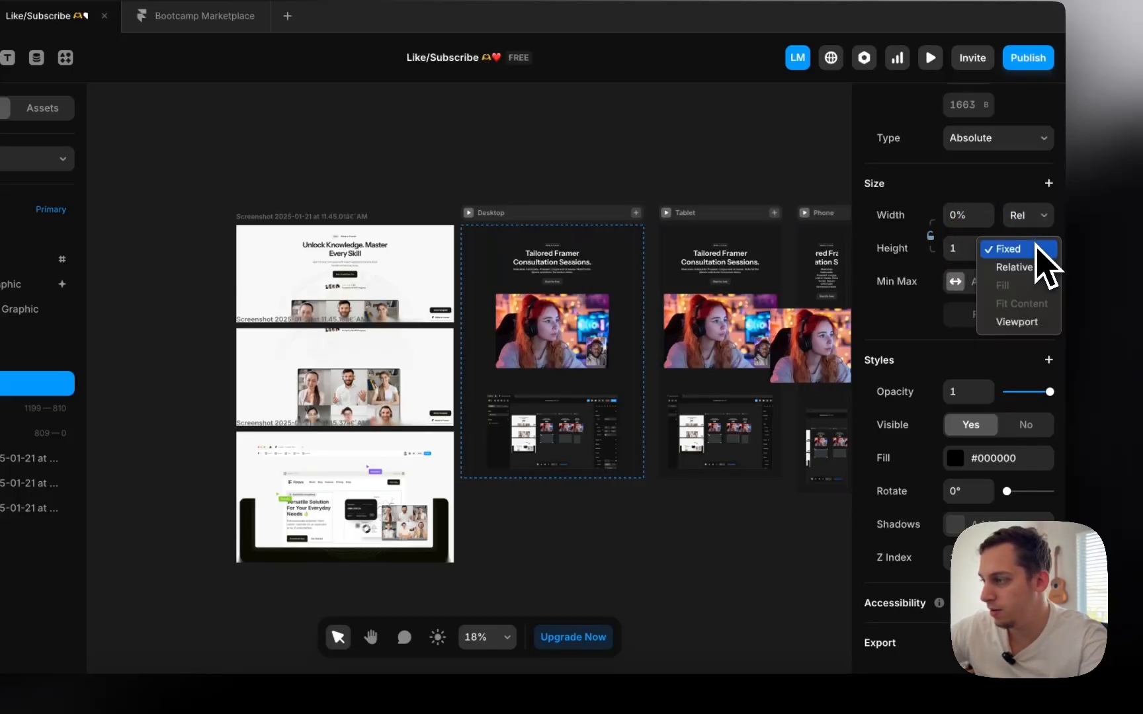
pyautogui.click(1031, 269)
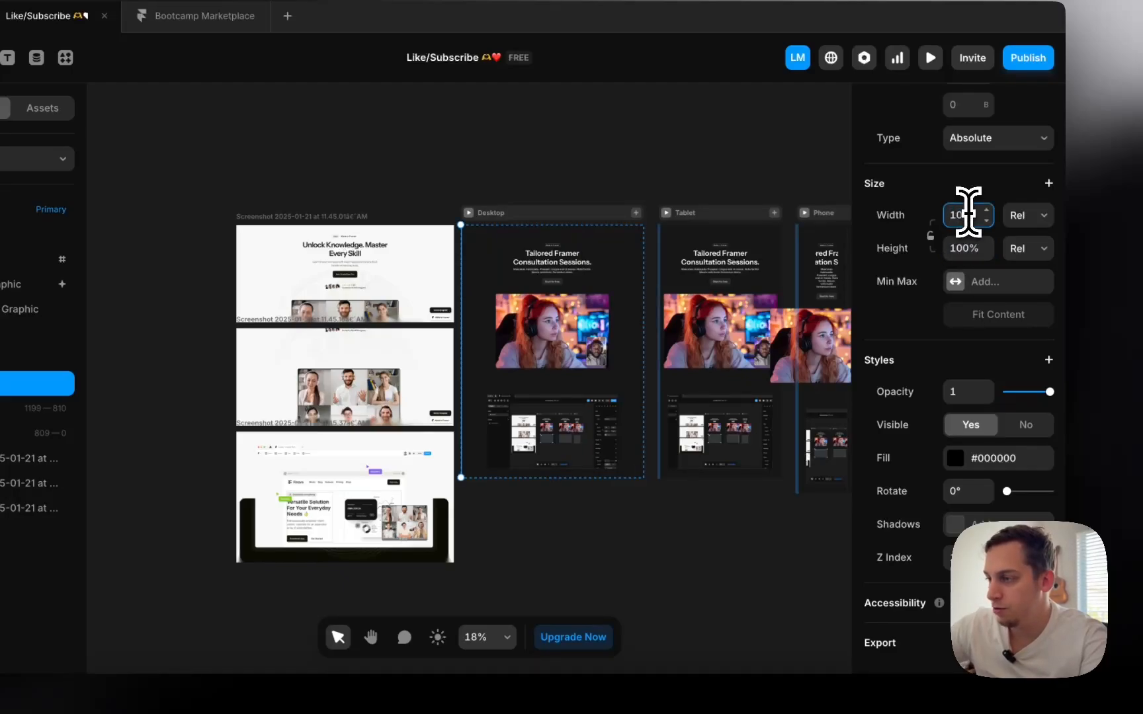
pyautogui.scroll(7, 555, 267)
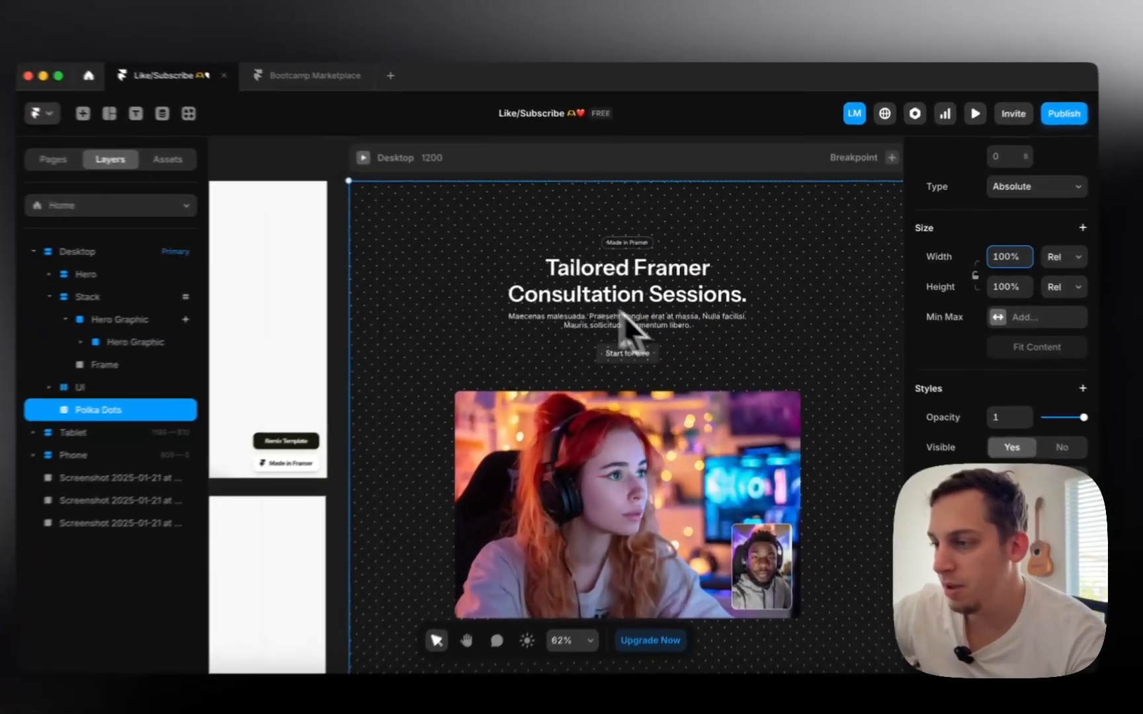
pyautogui.scroll(-3, 401, 265)
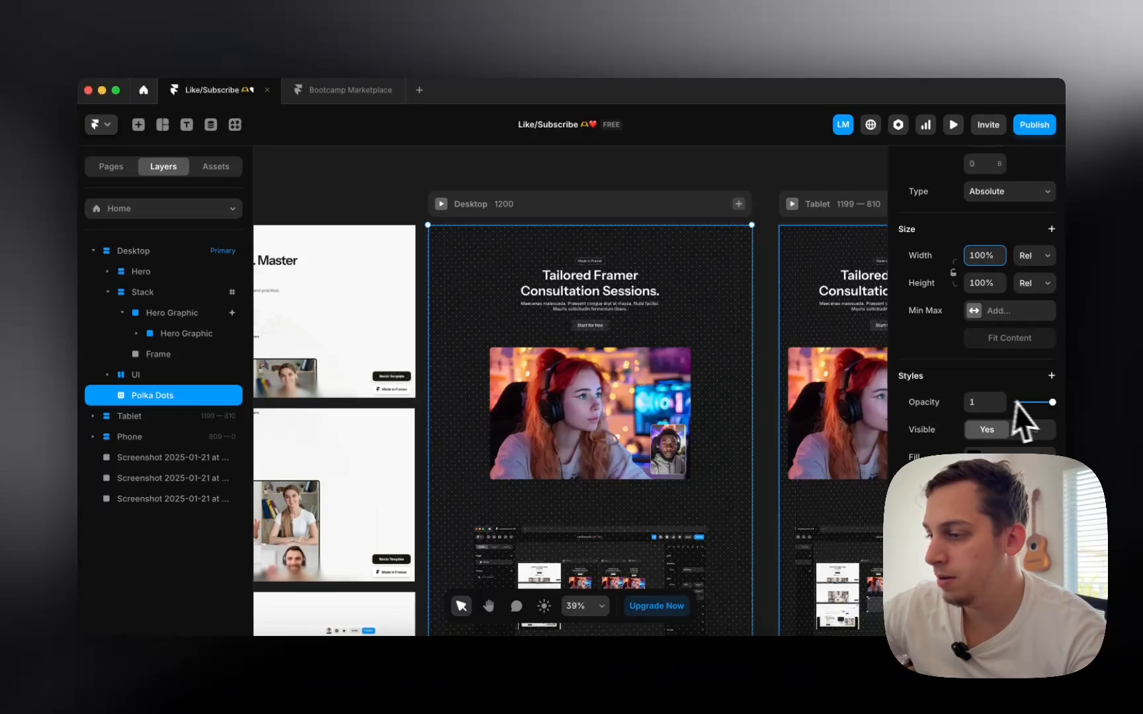
pyautogui.scroll(-3, 739, 424)
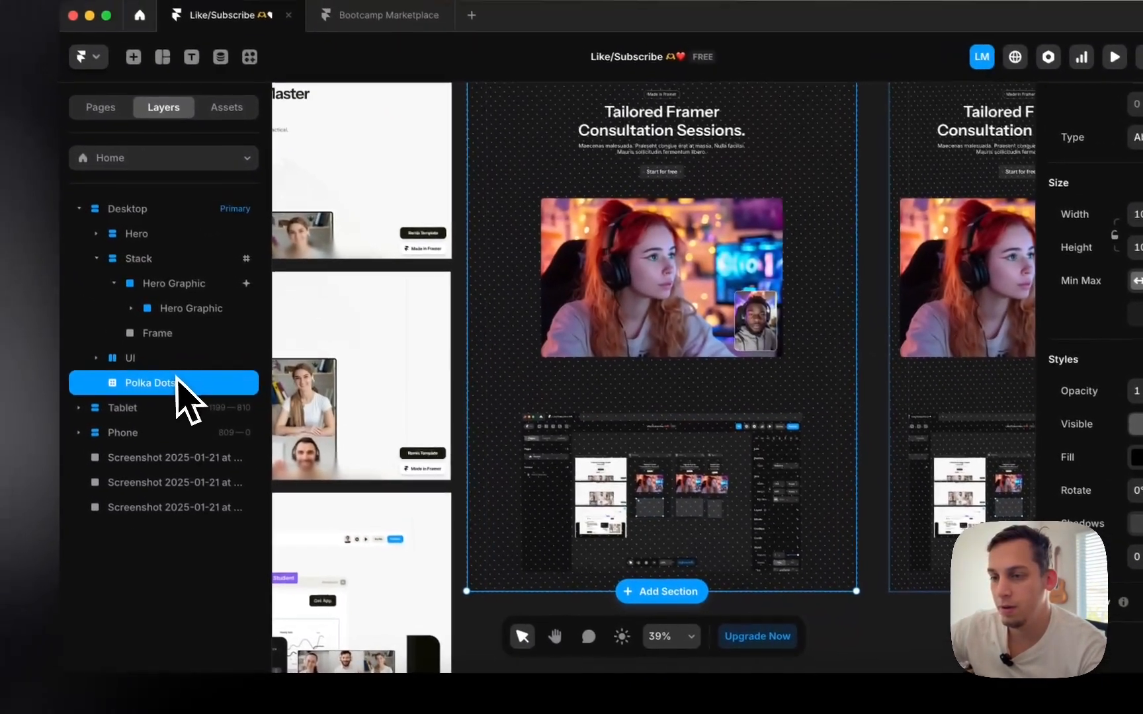
# - Check the stacking order and Z Index settings of the UI, Stack and Hero Graphic layers in the Desktop frame
pyautogui.click(4, 330)
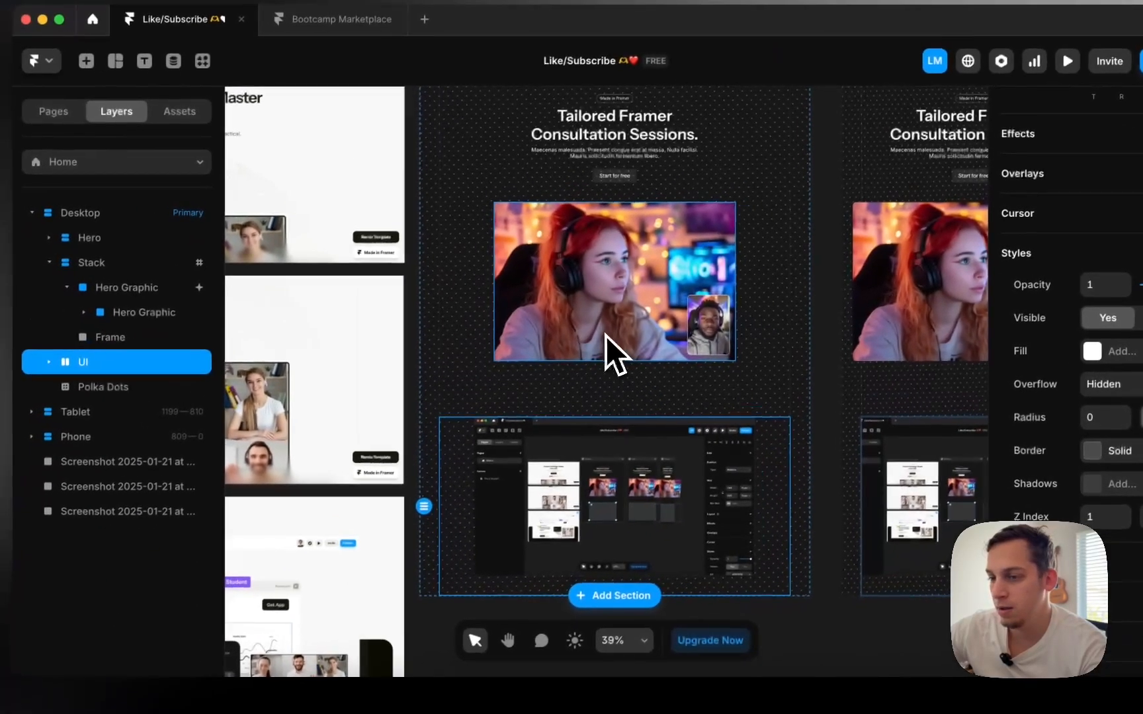
pyautogui.click(471, 297)
pyautogui.click(125, 296)
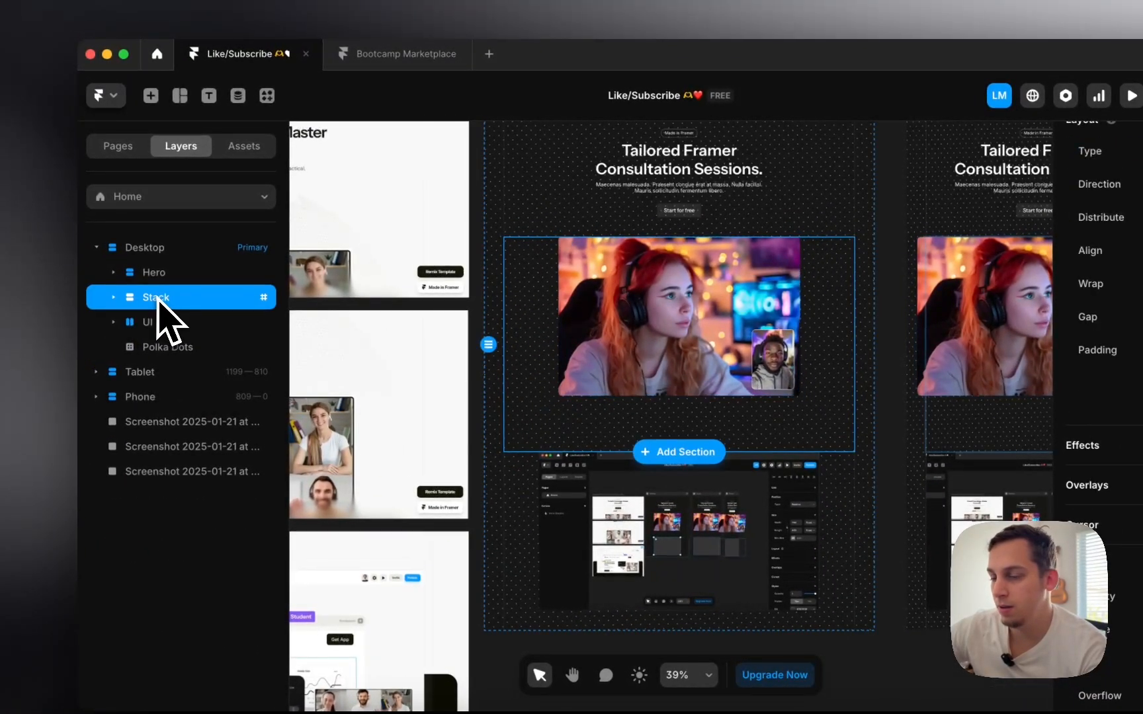
pyautogui.click(120, 298)
pyautogui.click(170, 324)
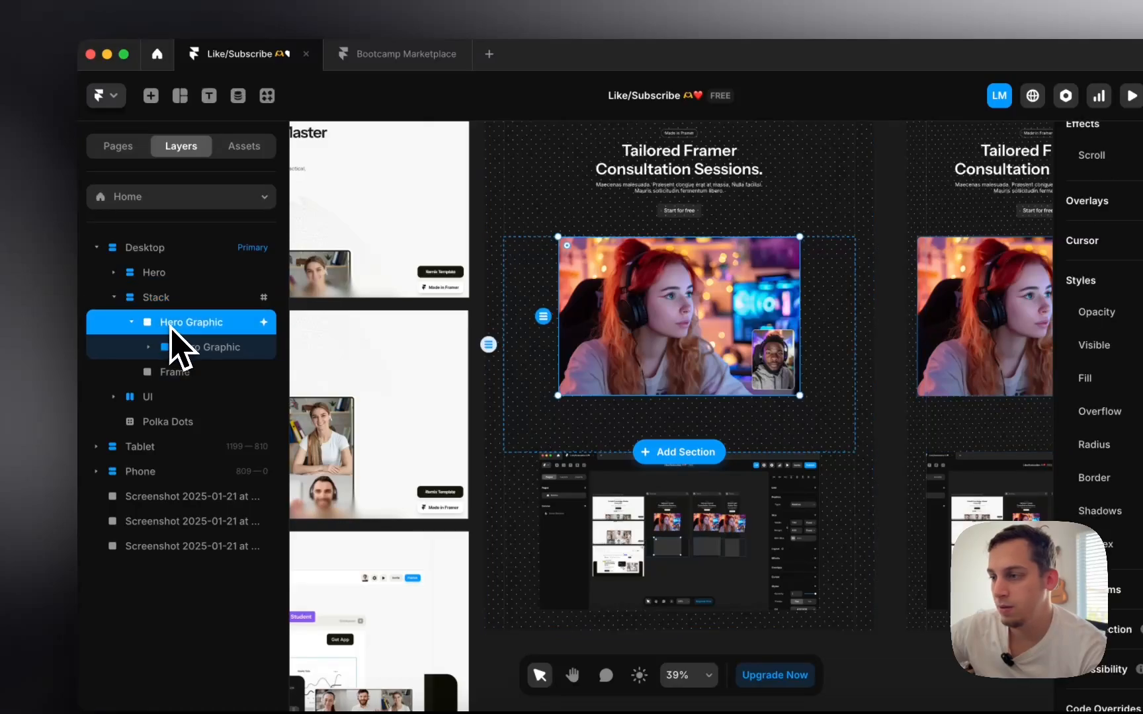
pyautogui.click(174, 351)
pyautogui.click(149, 347)
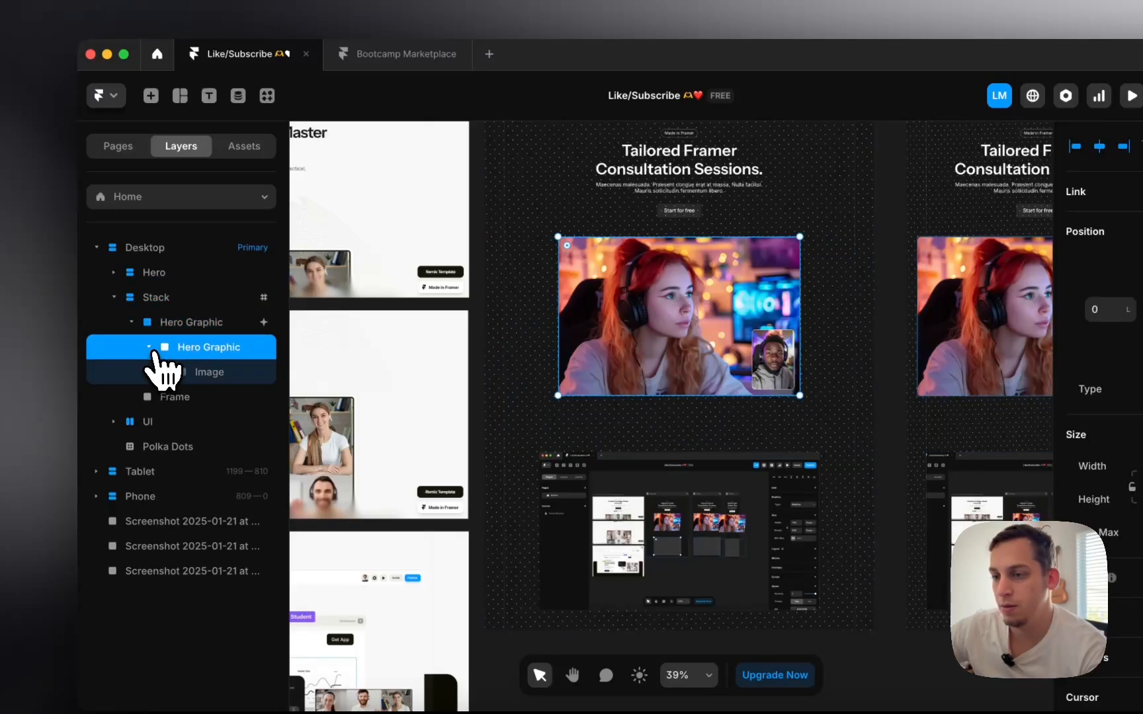
pyautogui.click(149, 347)
pyautogui.click(131, 322)
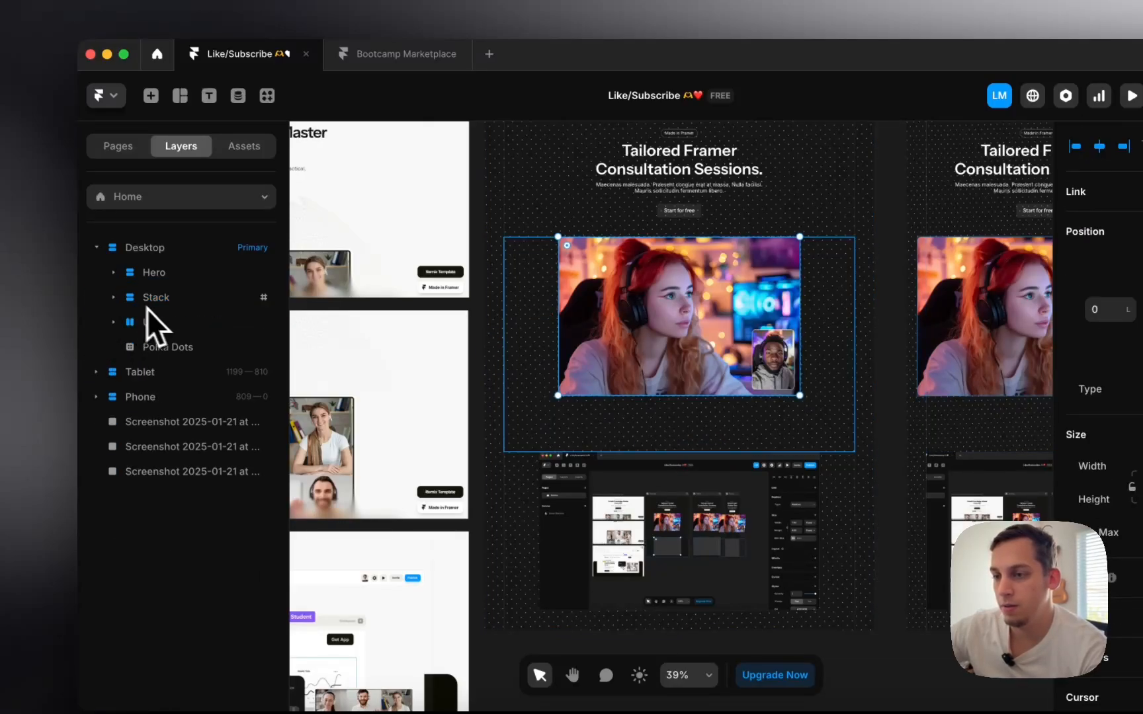
pyautogui.click(145, 305)
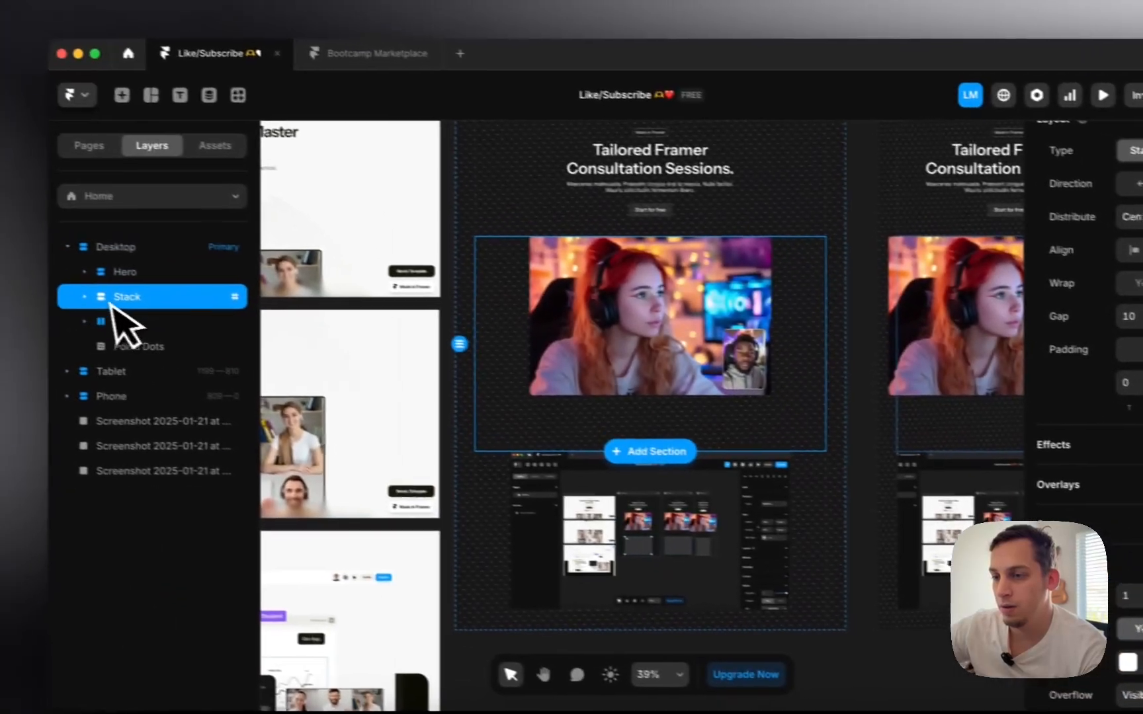
pyautogui.click(85, 297)
pyautogui.click(141, 319)
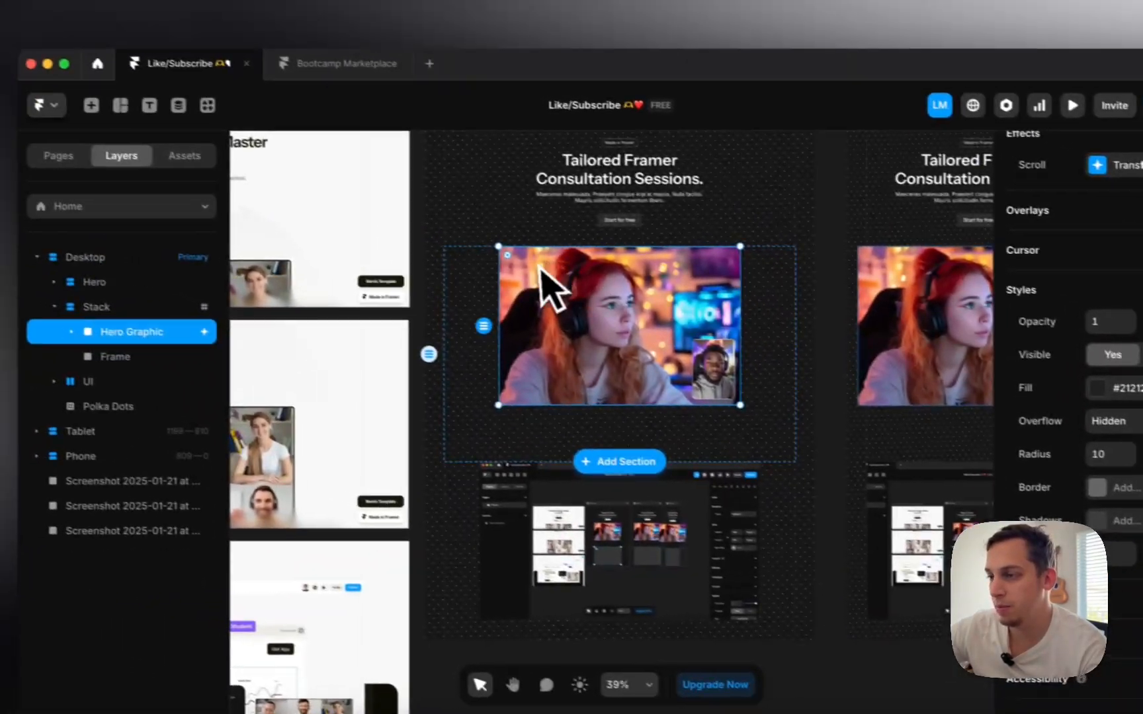
pyautogui.scroll(3, 543, 291)
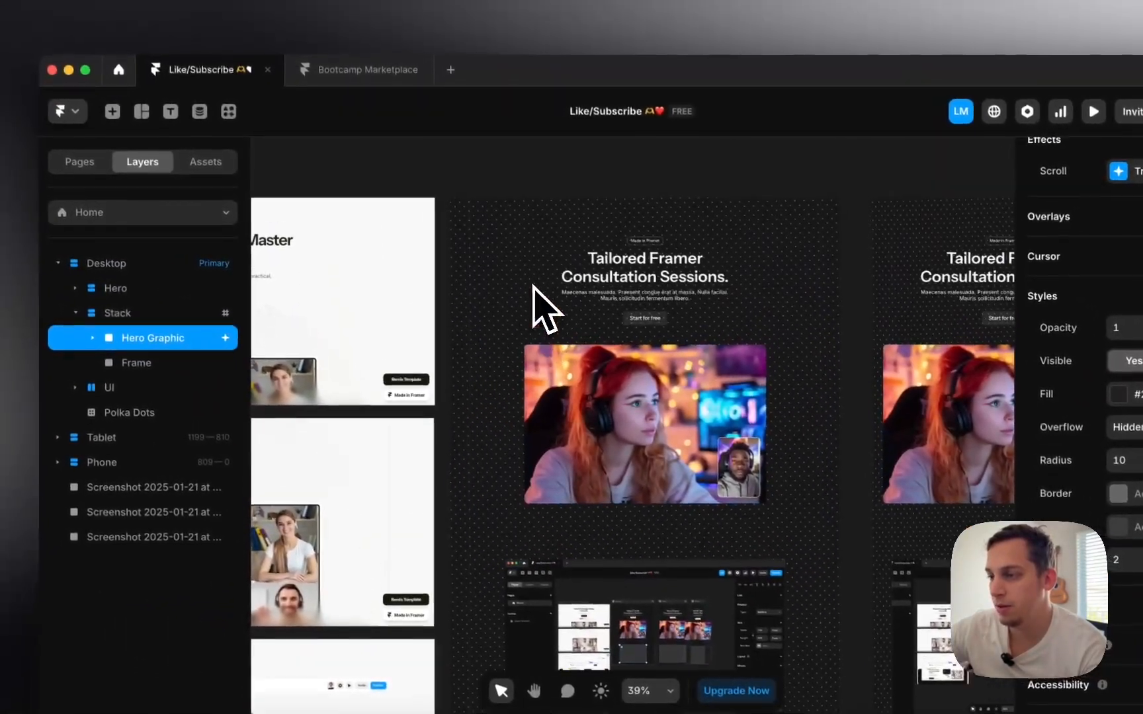
# - Add a Z Index style to the Hero layer in the Desktop frame
pyautogui.click(94, 282)
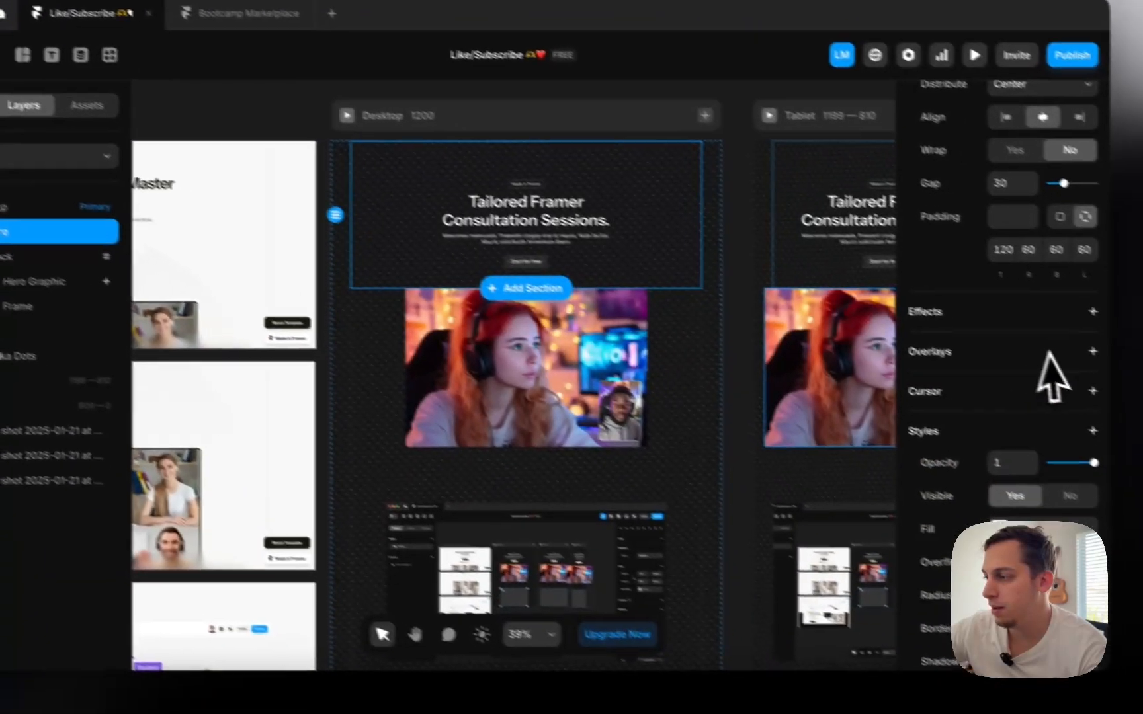
pyautogui.scroll(-3, 1039, 352)
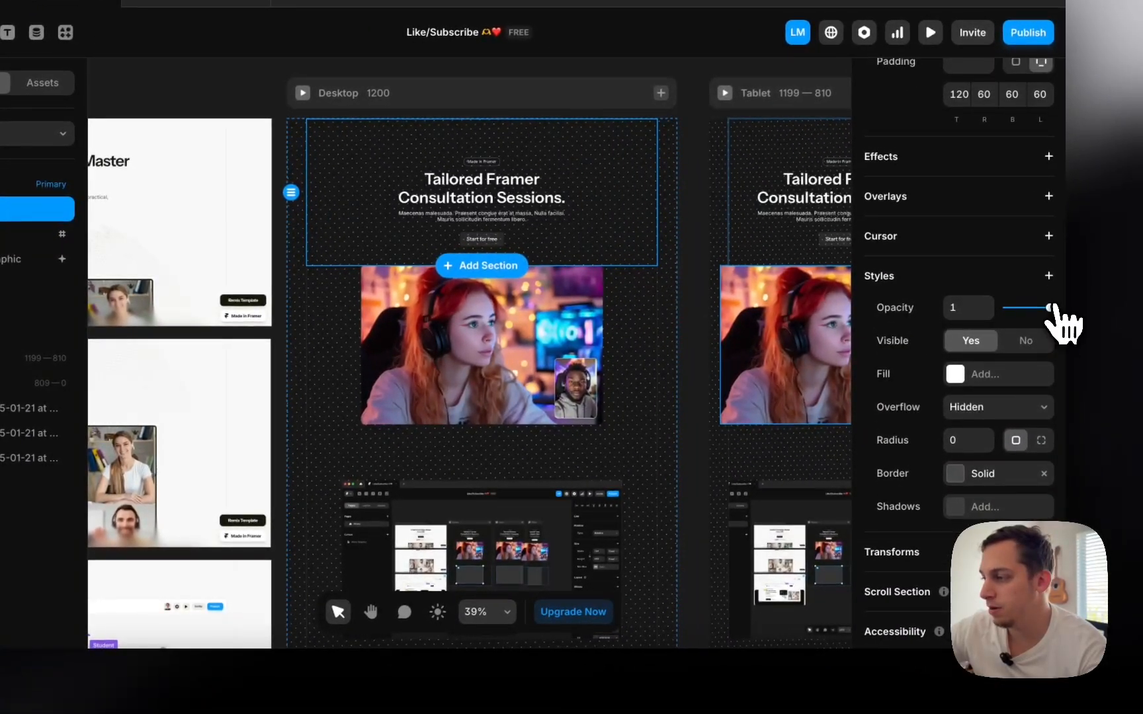
pyautogui.click(1049, 276)
pyautogui.click(951, 609)
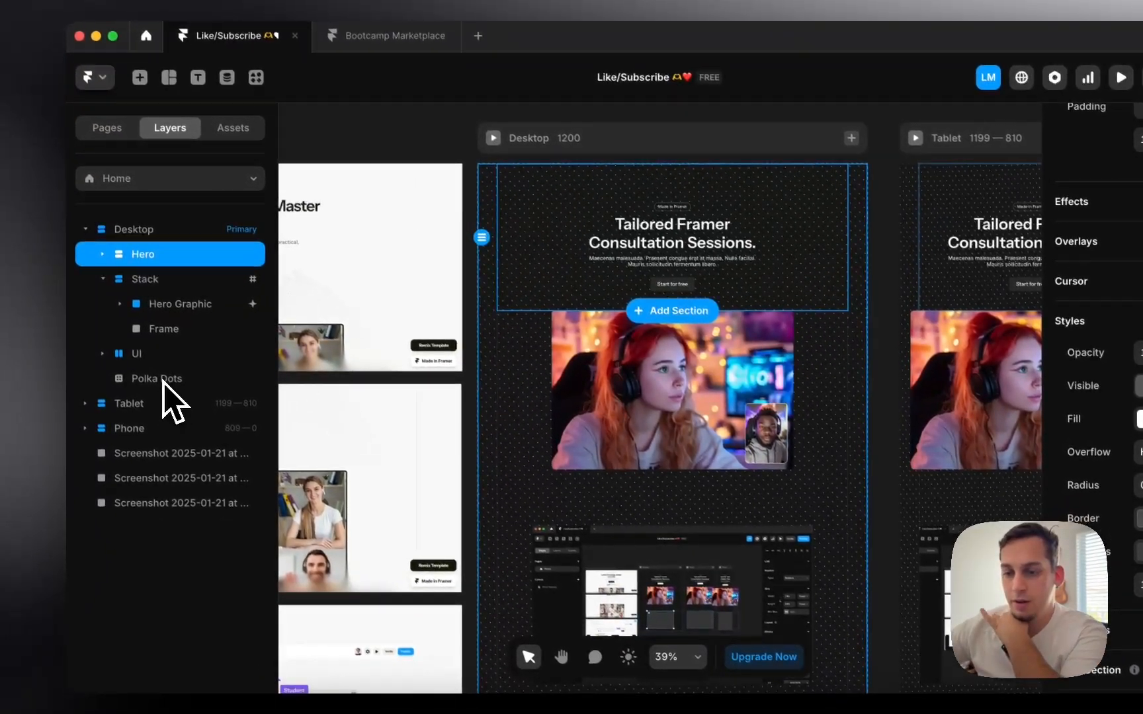
# - Set the Polka Dots layer's opacity to 0.15 and check the pattern up close
pyautogui.click(152, 395)
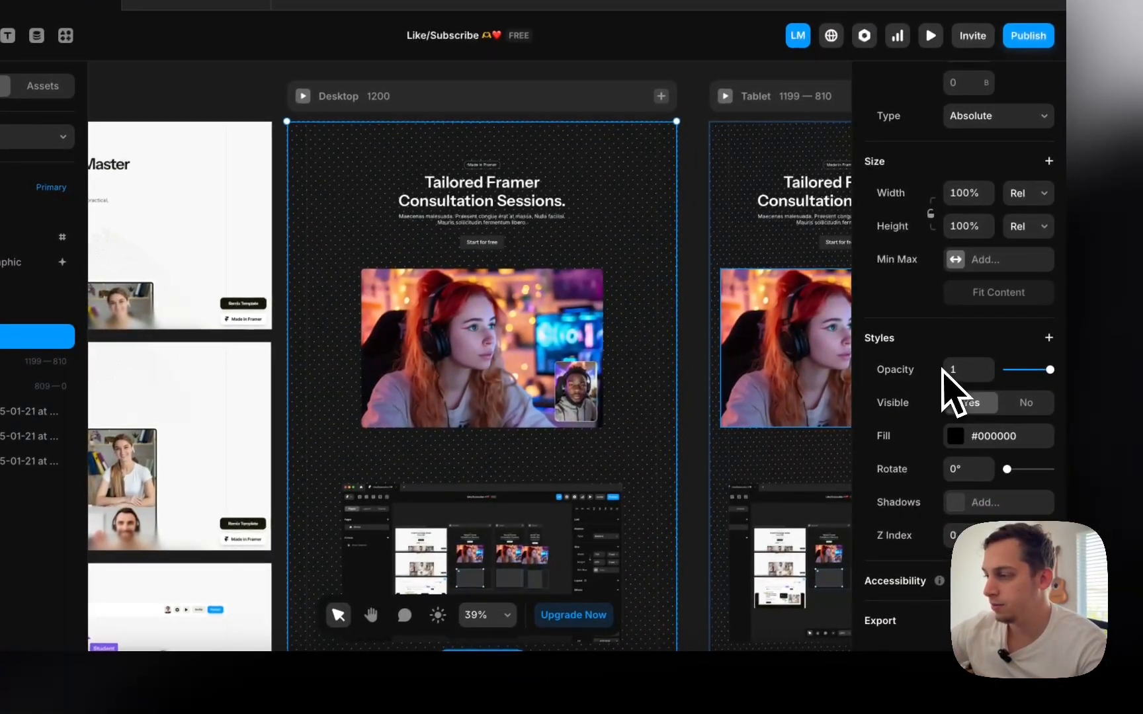
pyautogui.scroll(2, 992, 400)
pyautogui.scroll(-2, 949, 423)
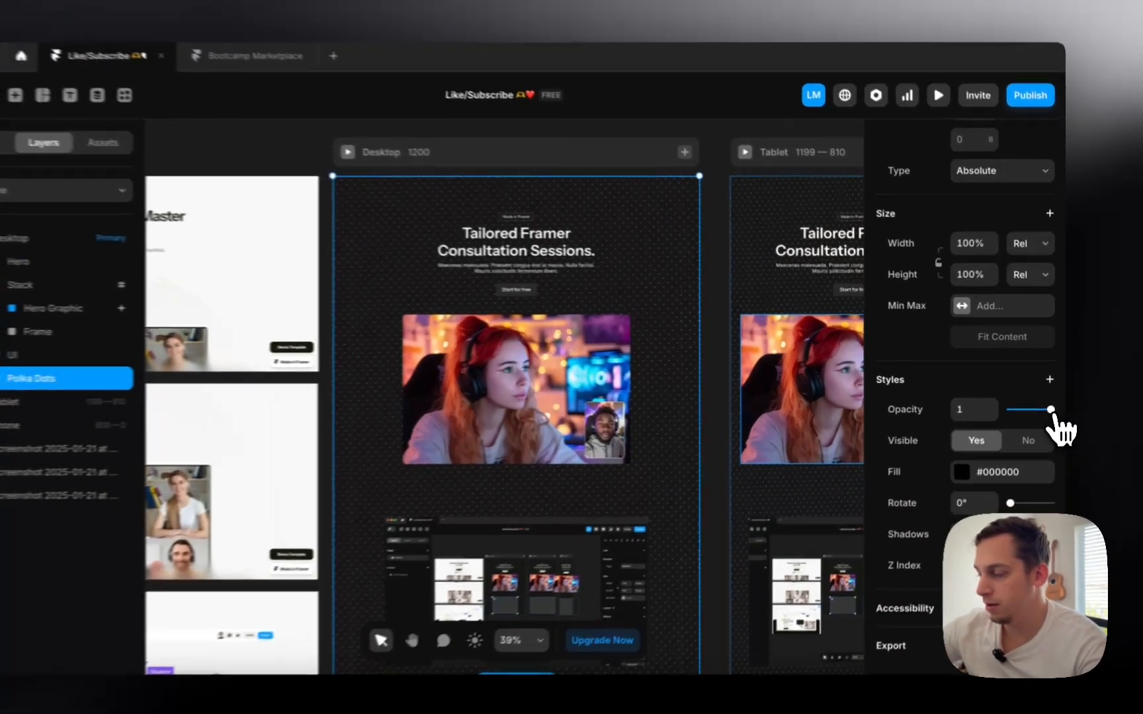
pyautogui.moveTo(1051, 411); pyautogui.dragTo(1016, 411)
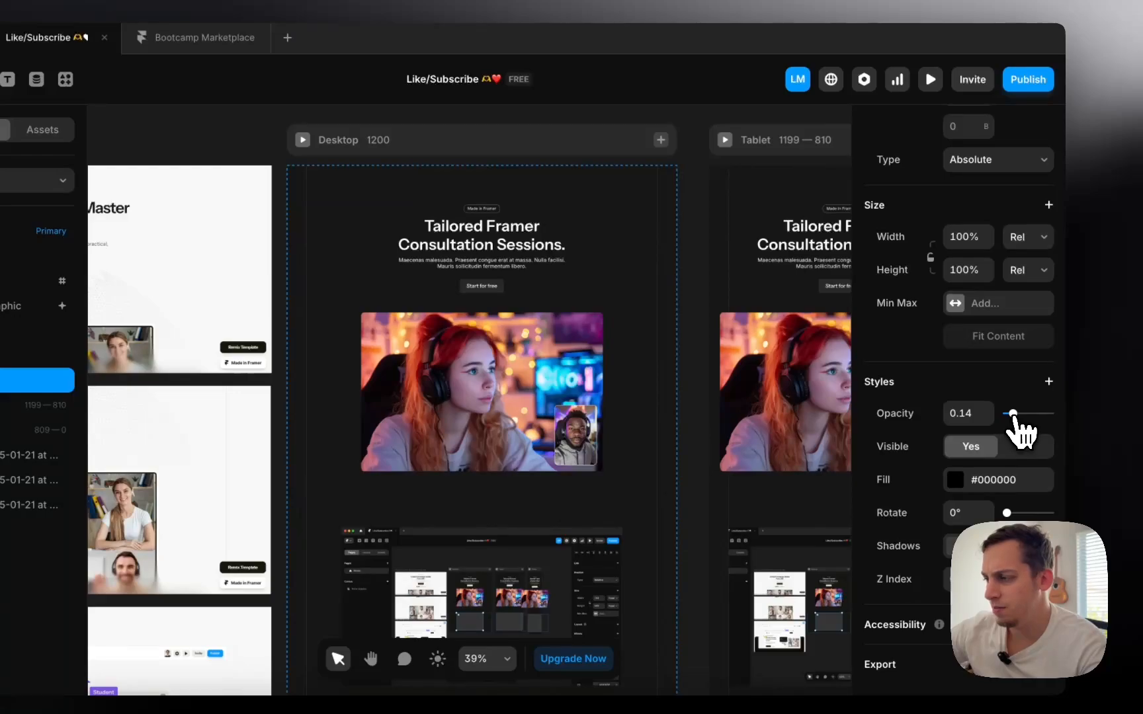
pyautogui.scroll(6, 291, 230)
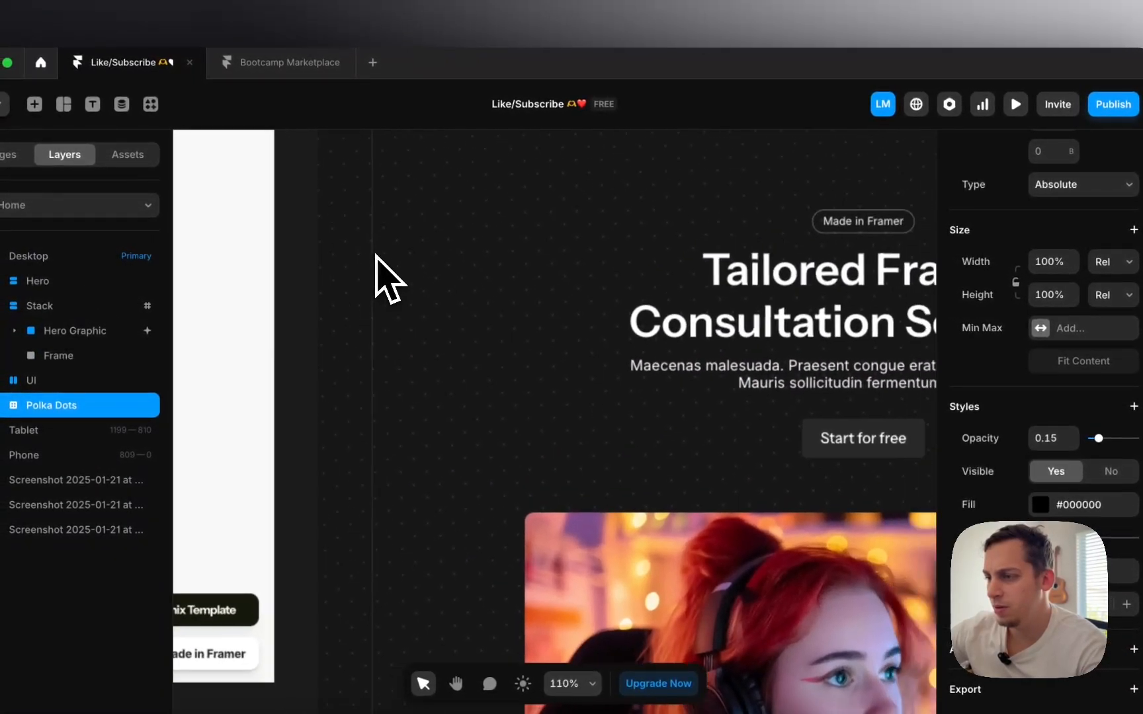
pyautogui.scroll(-3, 291, 230)
pyautogui.scroll(-2, 377, 261)
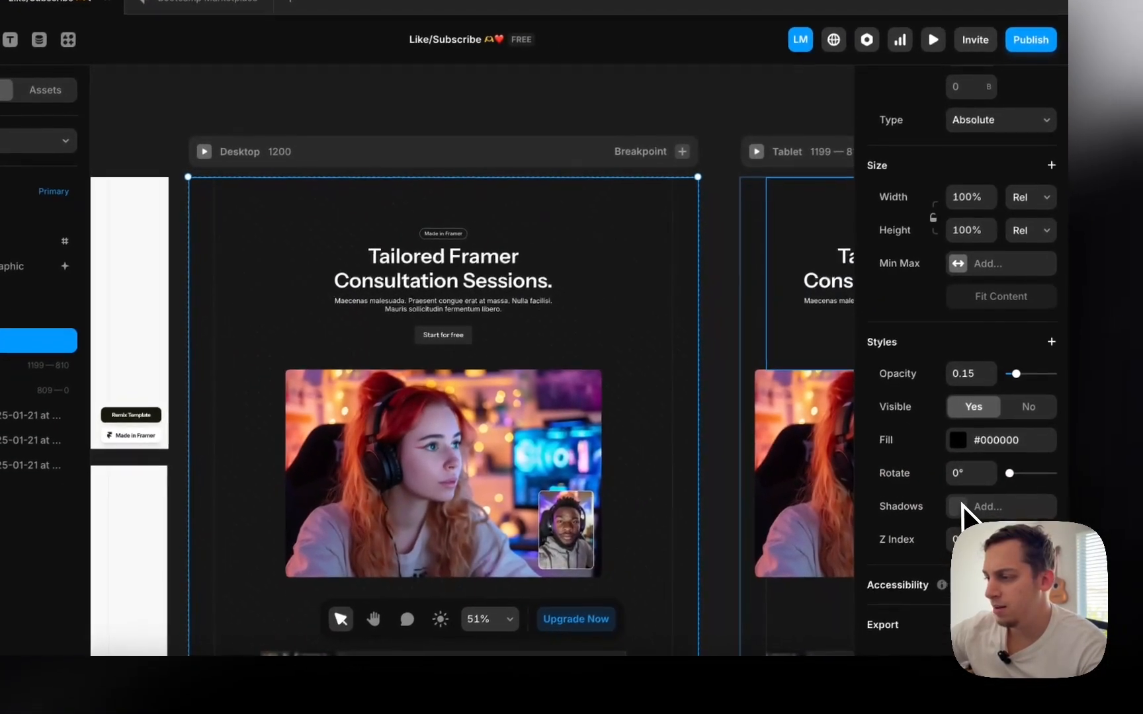
# - Add a Blending style to the Polka Dots layer, using Multiply
pyautogui.click(1048, 339)
pyautogui.moveTo(984, 424)
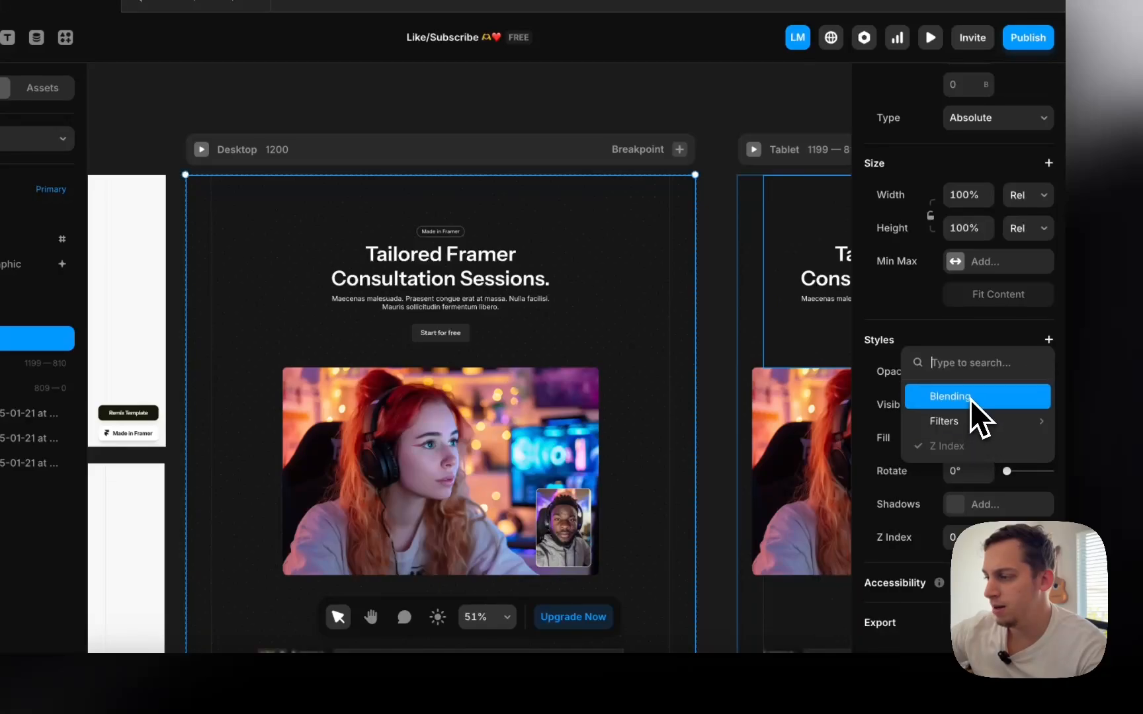
pyautogui.click(970, 396)
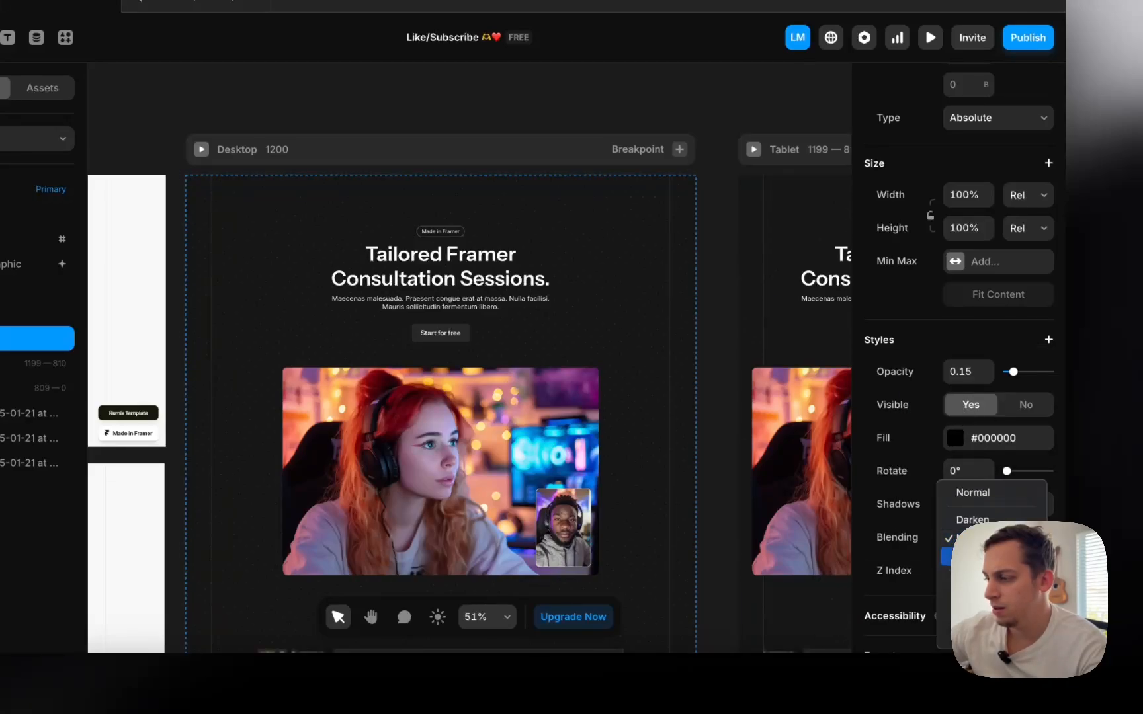
pyautogui.scroll(-1, 933, 552)
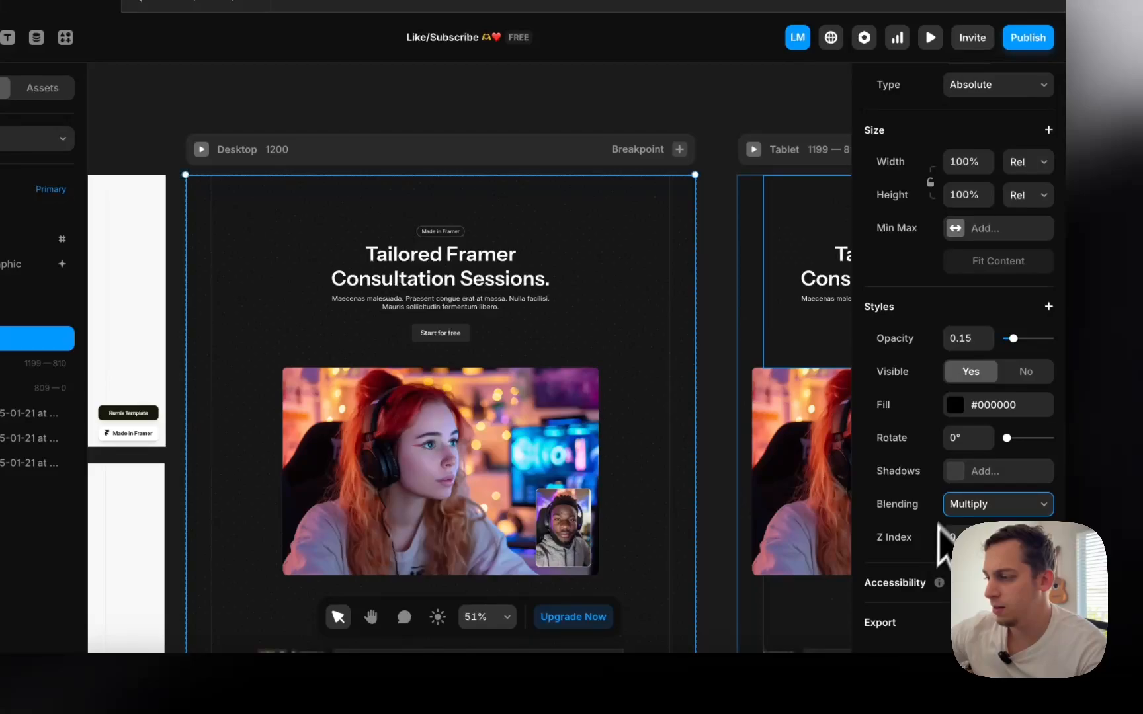
# - Try a brighter fill color on the Polka Dots layer and undo the change
pyautogui.click(954, 416)
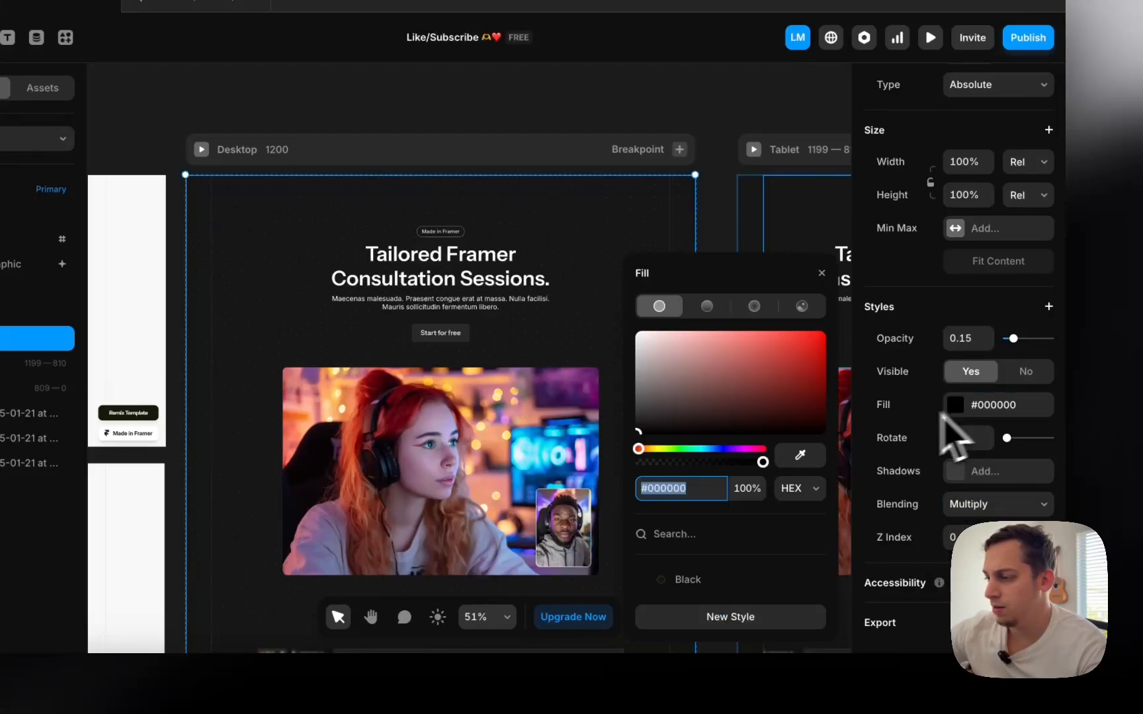
pyautogui.moveTo(755, 430); pyautogui.dragTo(835, 336)
pyautogui.press('super+z')
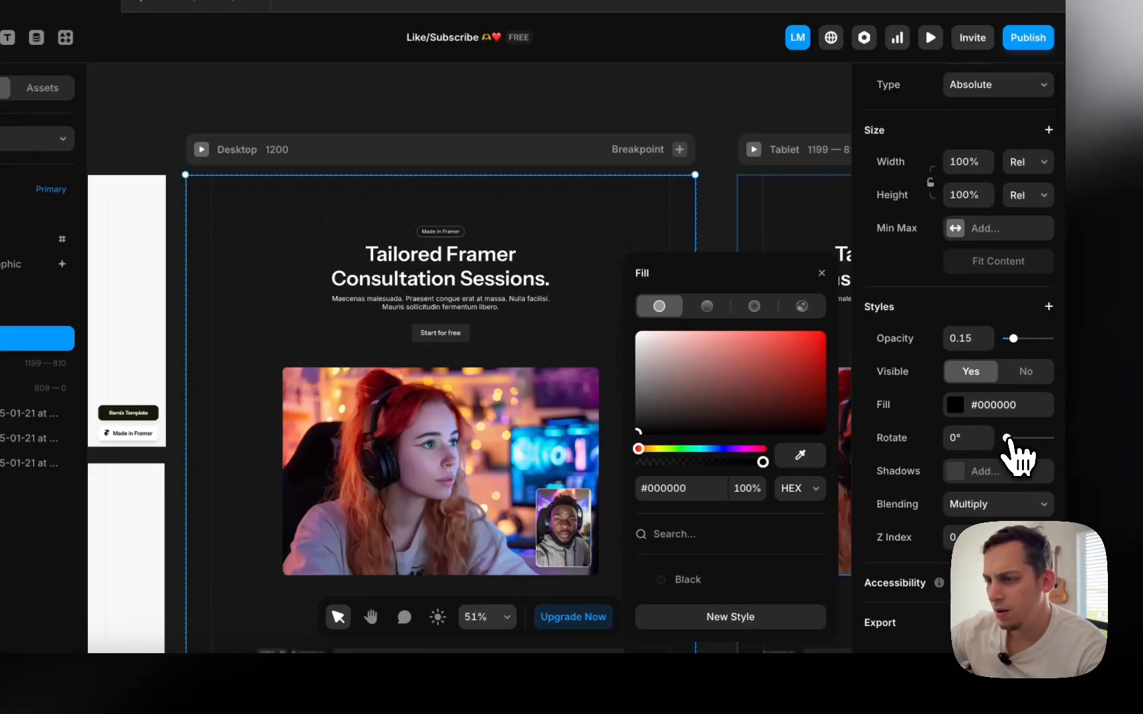
pyautogui.press('Escape')
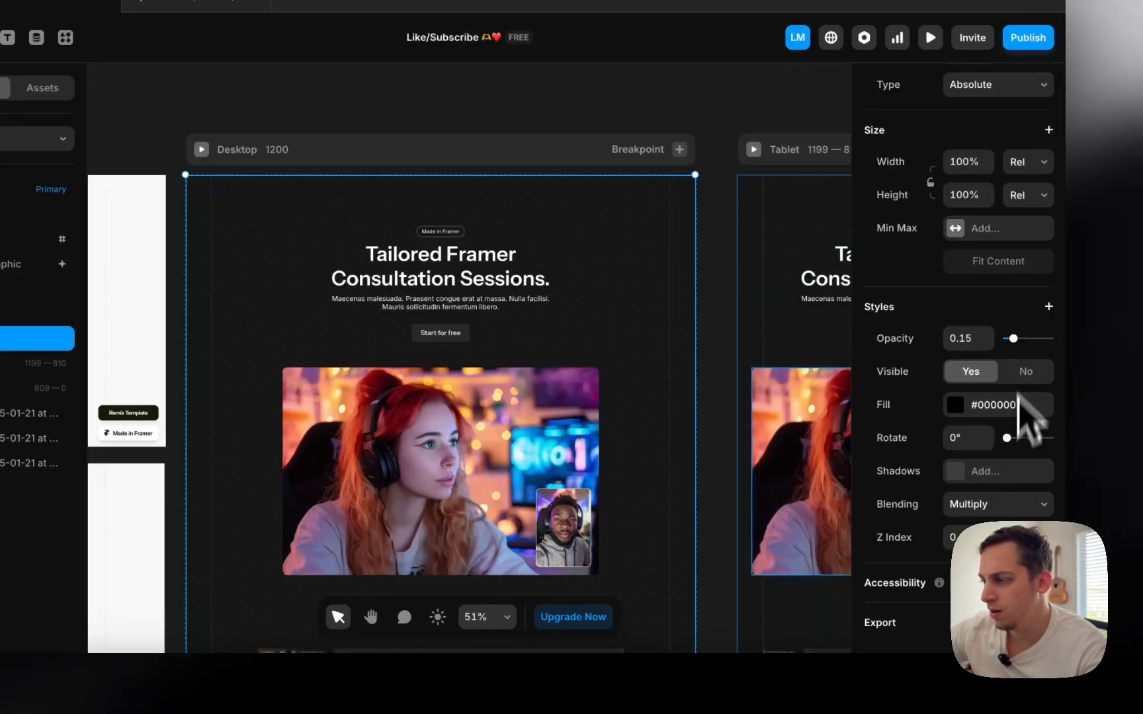
# - Add a Blur filter to the Polka Dots layer and check the dots around the hero text
pyautogui.click(1049, 308)
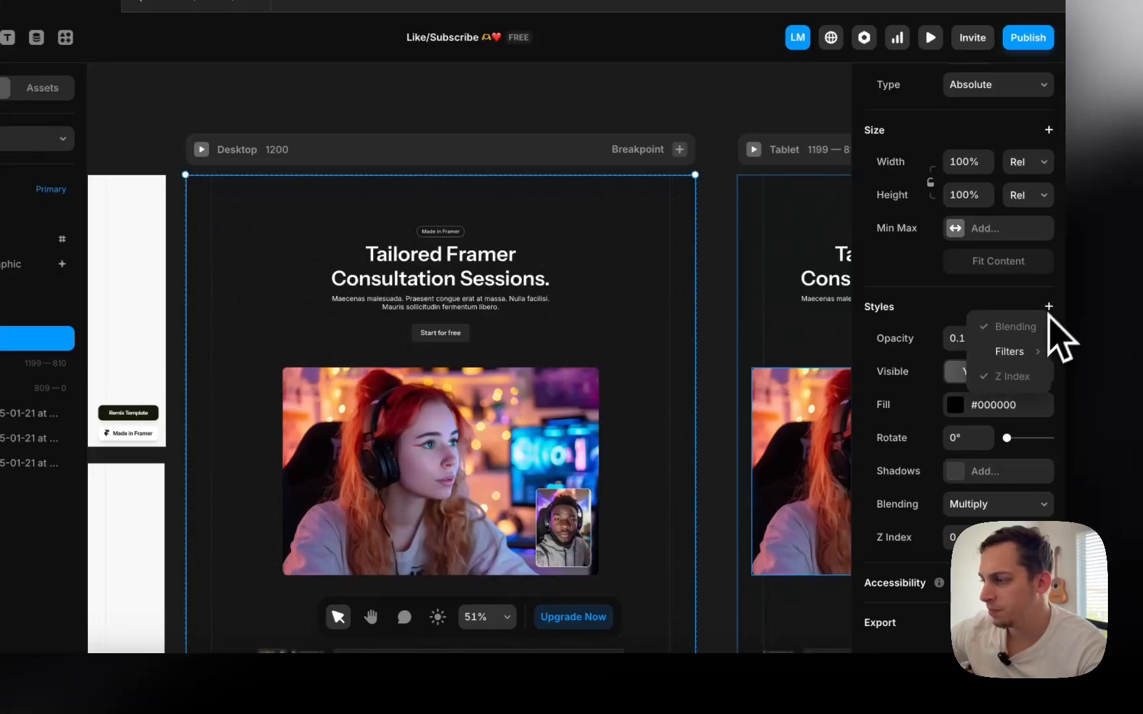
pyautogui.moveTo(1021, 354)
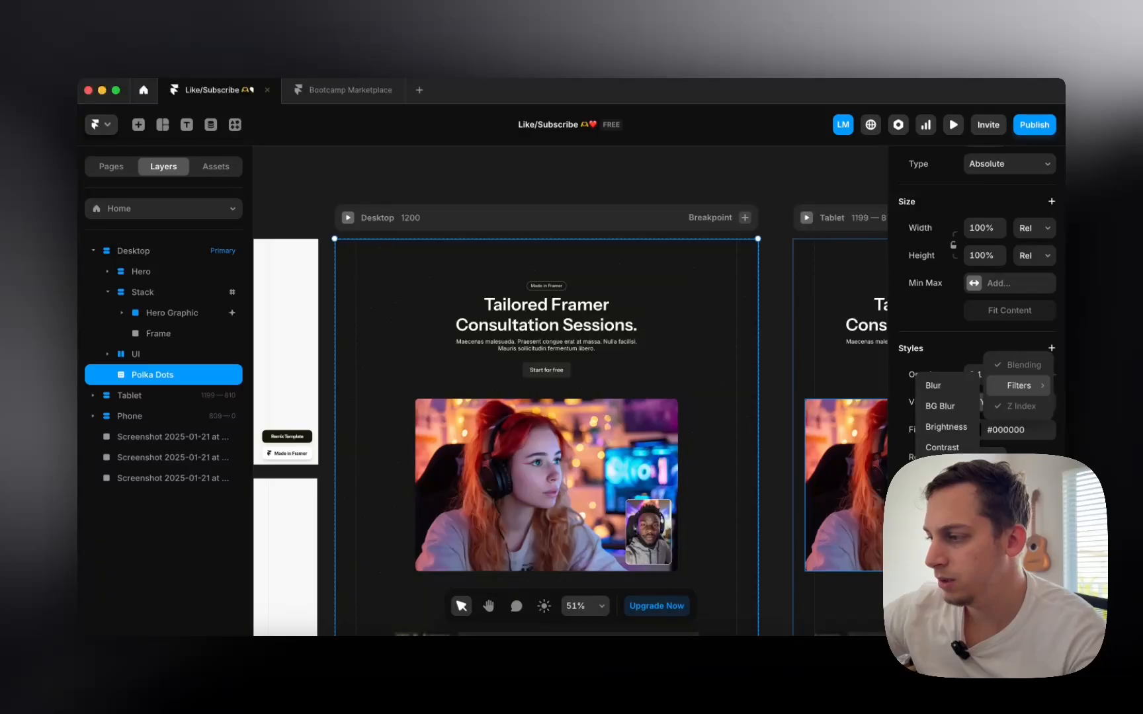
pyautogui.click(940, 406)
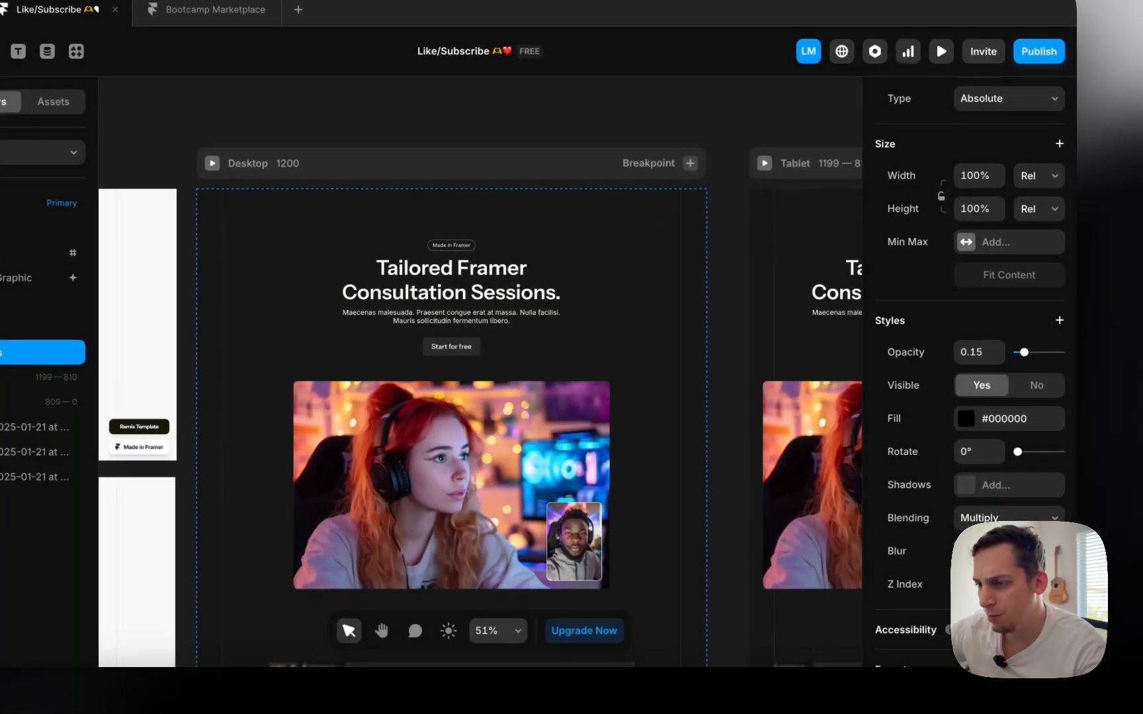
pyautogui.scroll(5, 509, 265)
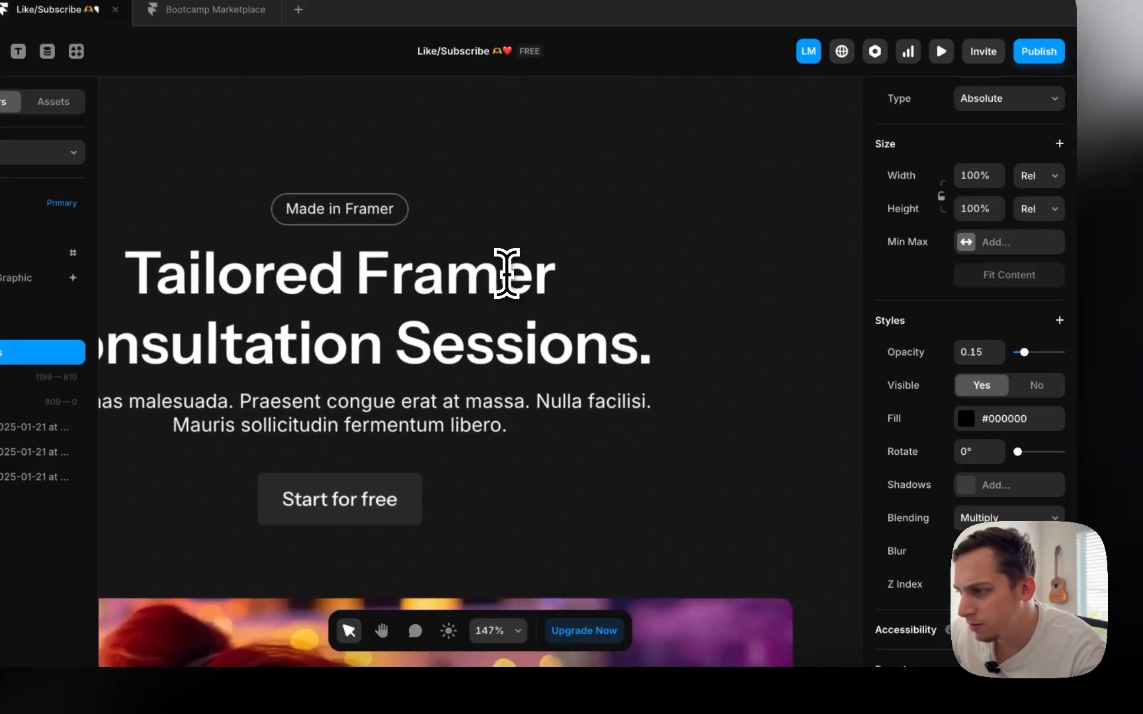
pyautogui.scroll(-4, 507, 273)
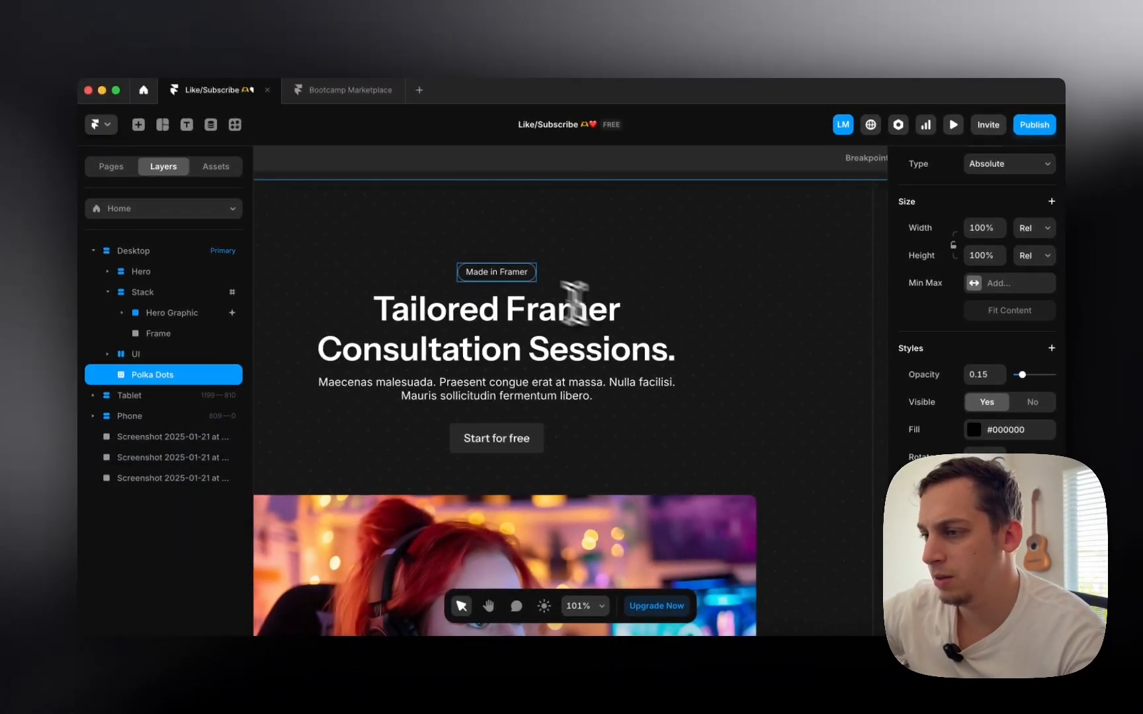
pyautogui.scroll(-3, 336, 221)
pyautogui.hscroll(-3, 334, 231)
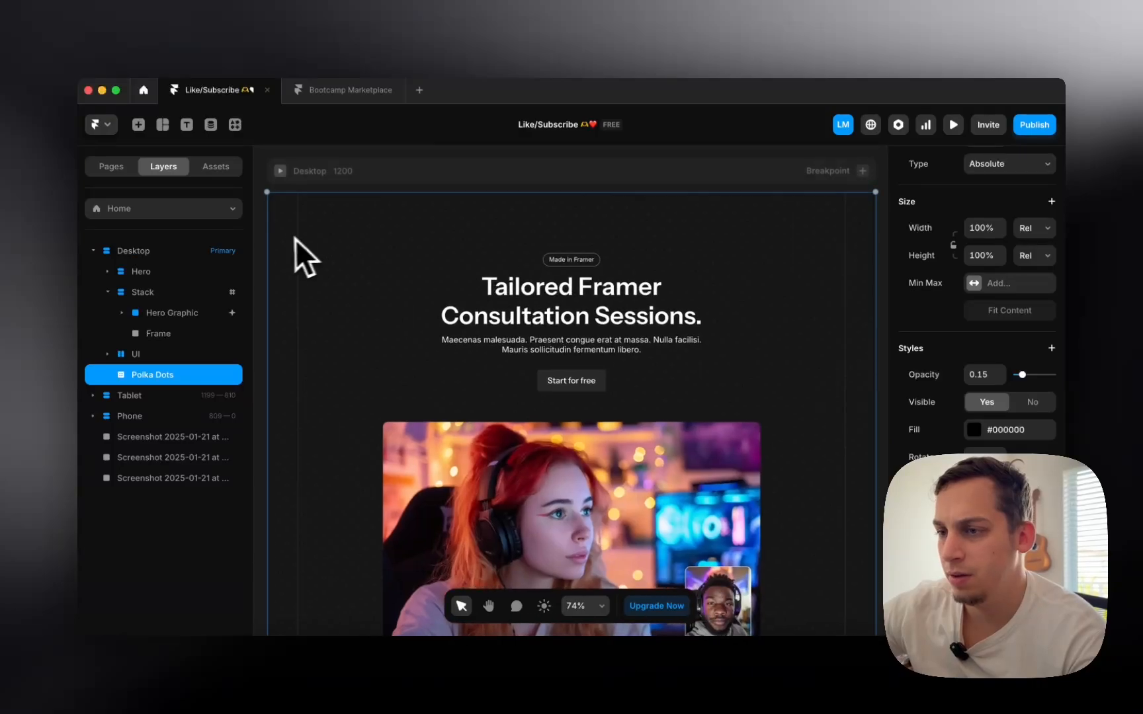
# - Wrap the Desktop frame's Polka Dots layer in a new Stack
pyautogui.click(303, 236)
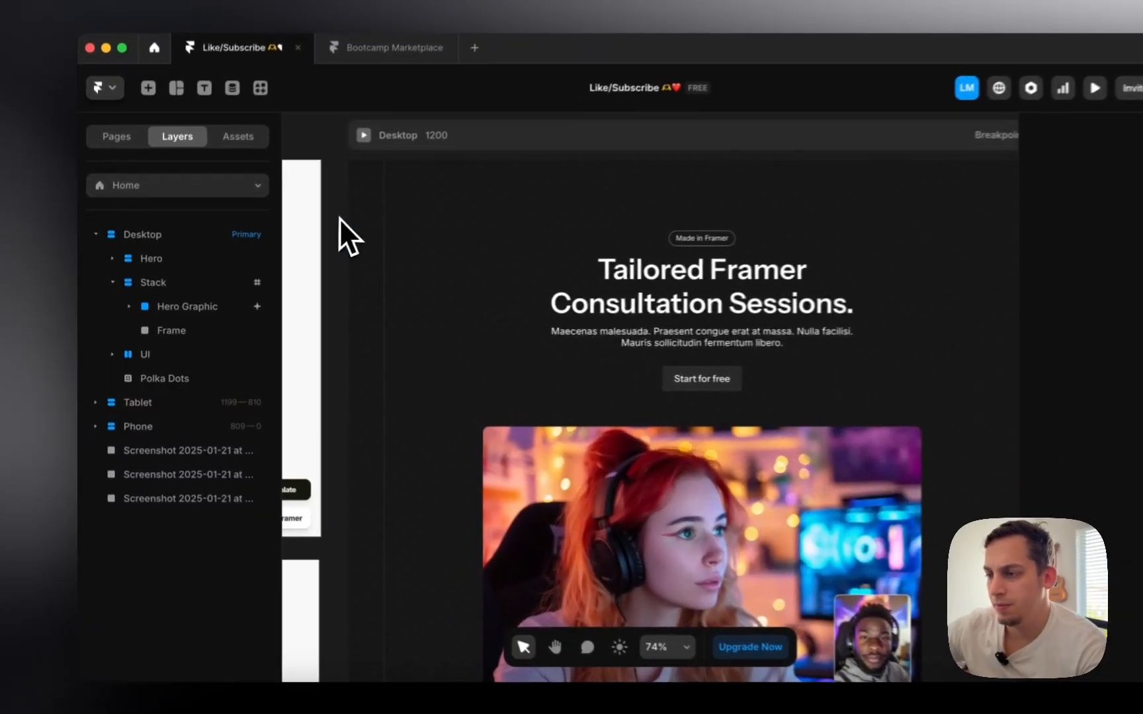
pyautogui.scroll(-3, 341, 221)
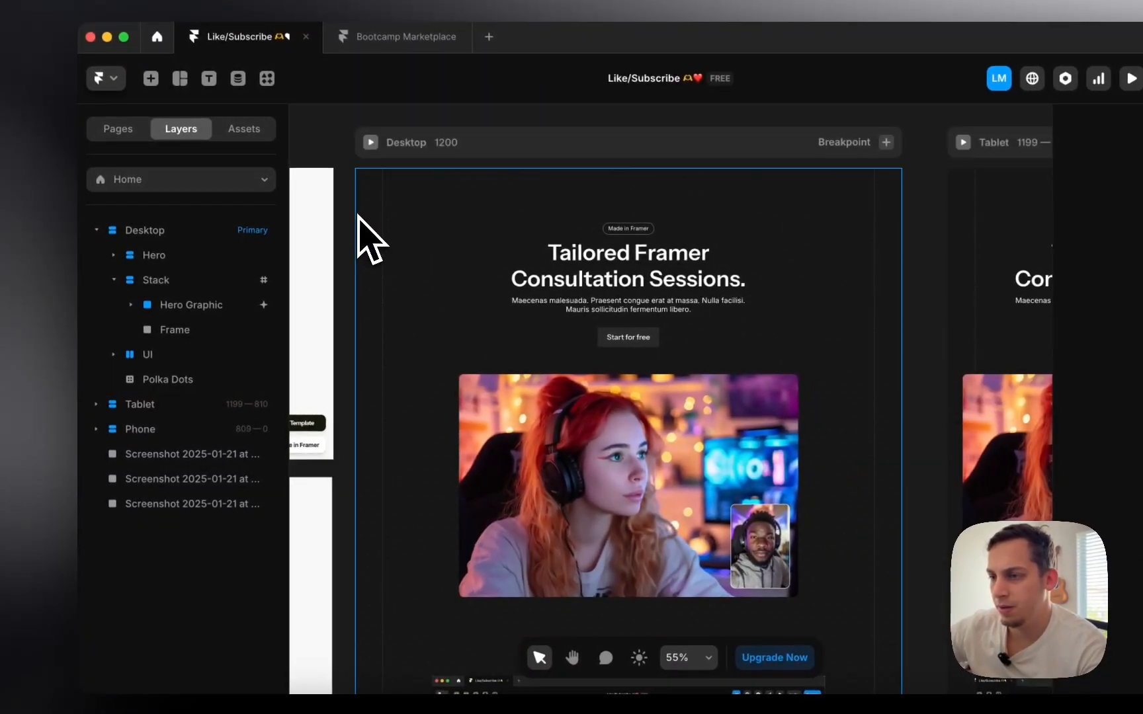
pyautogui.click(368, 225)
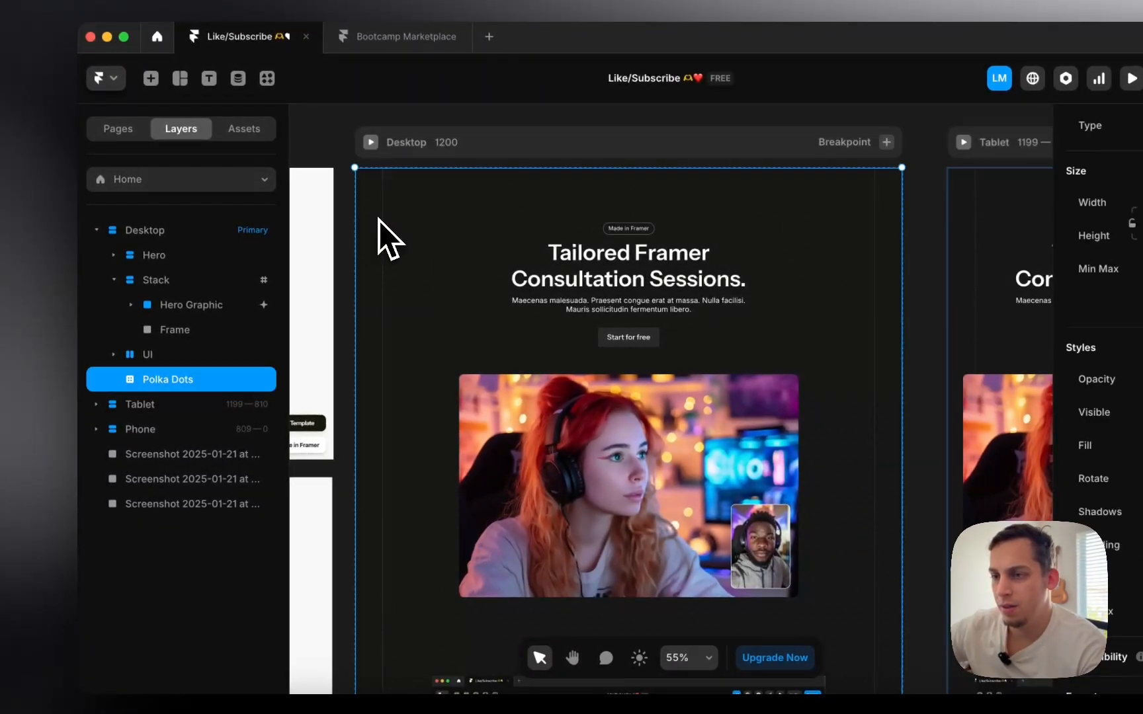
pyautogui.rightClick(144, 390)
pyautogui.click(244, 470)
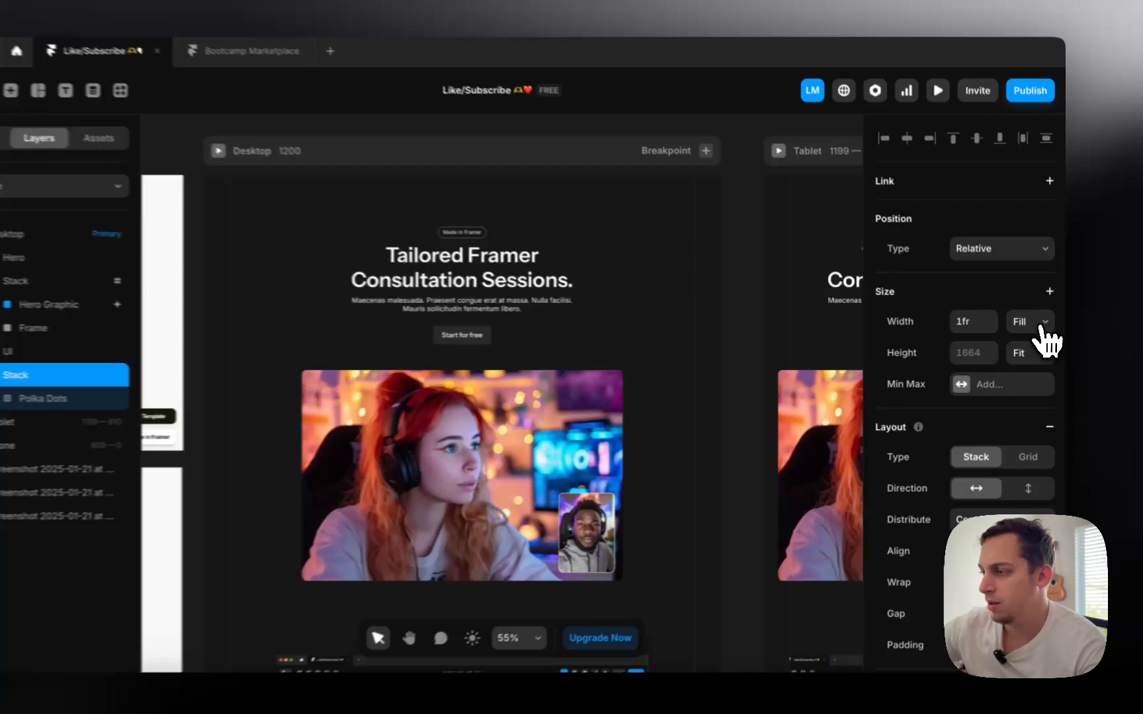
# - Set the position type of the Stack wrapping Polka Dots to Absolute
pyautogui.click(1033, 327)
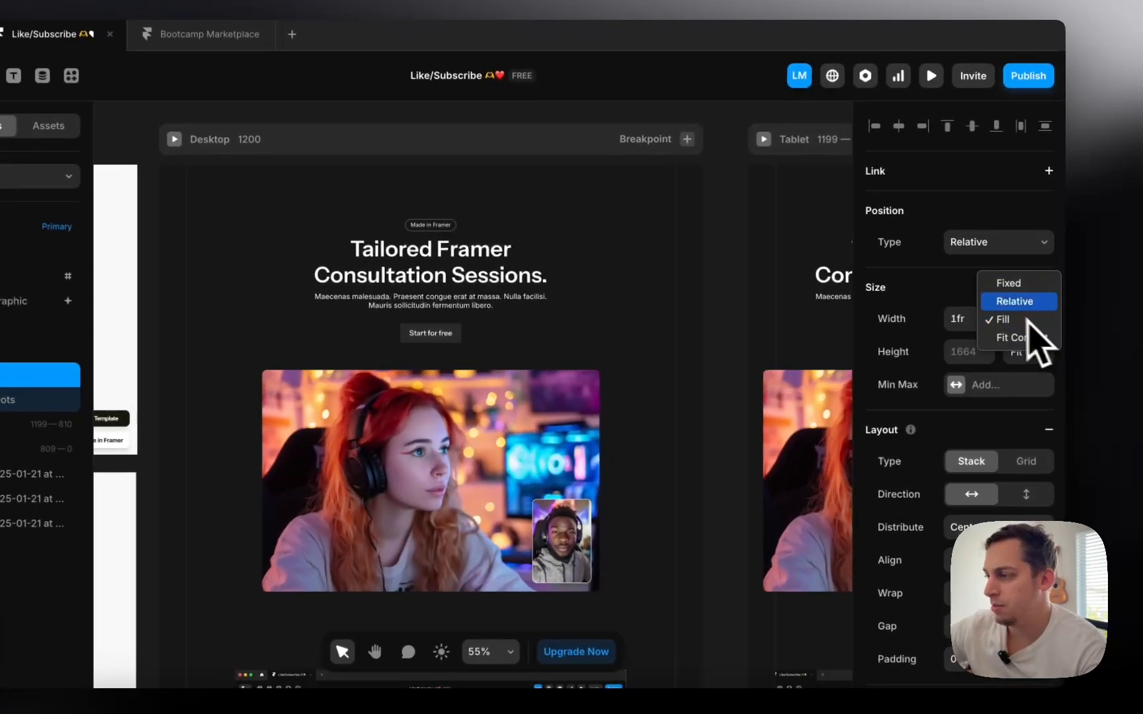
pyautogui.click(1009, 268)
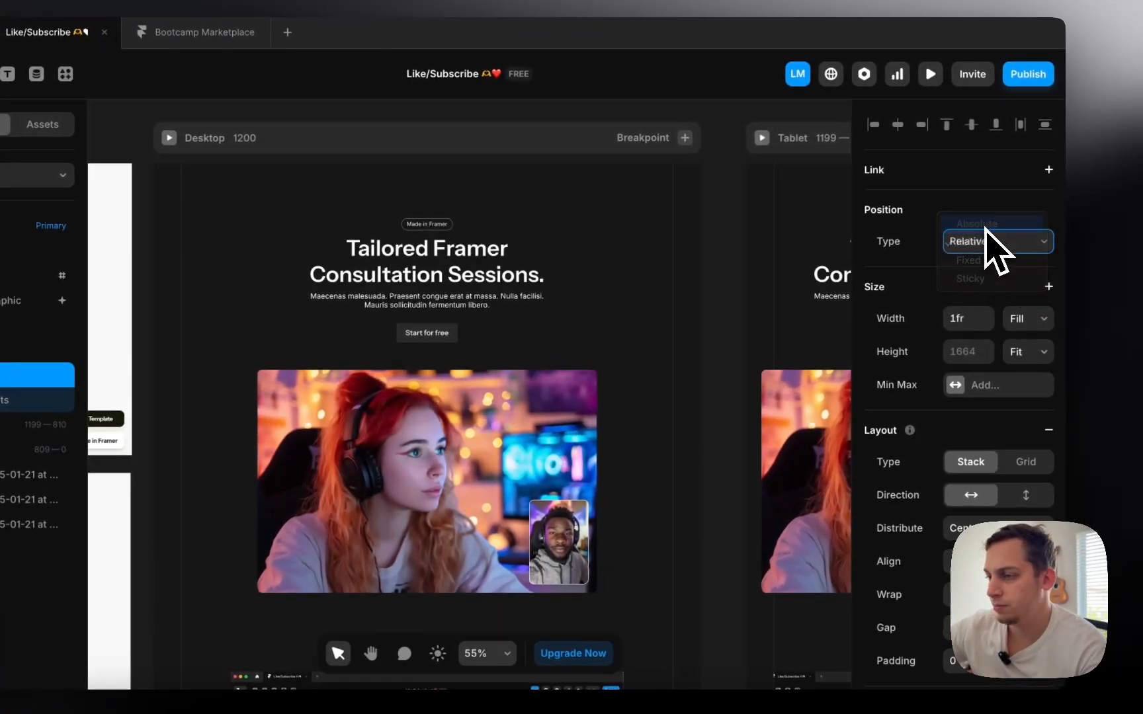
pyautogui.click(984, 226)
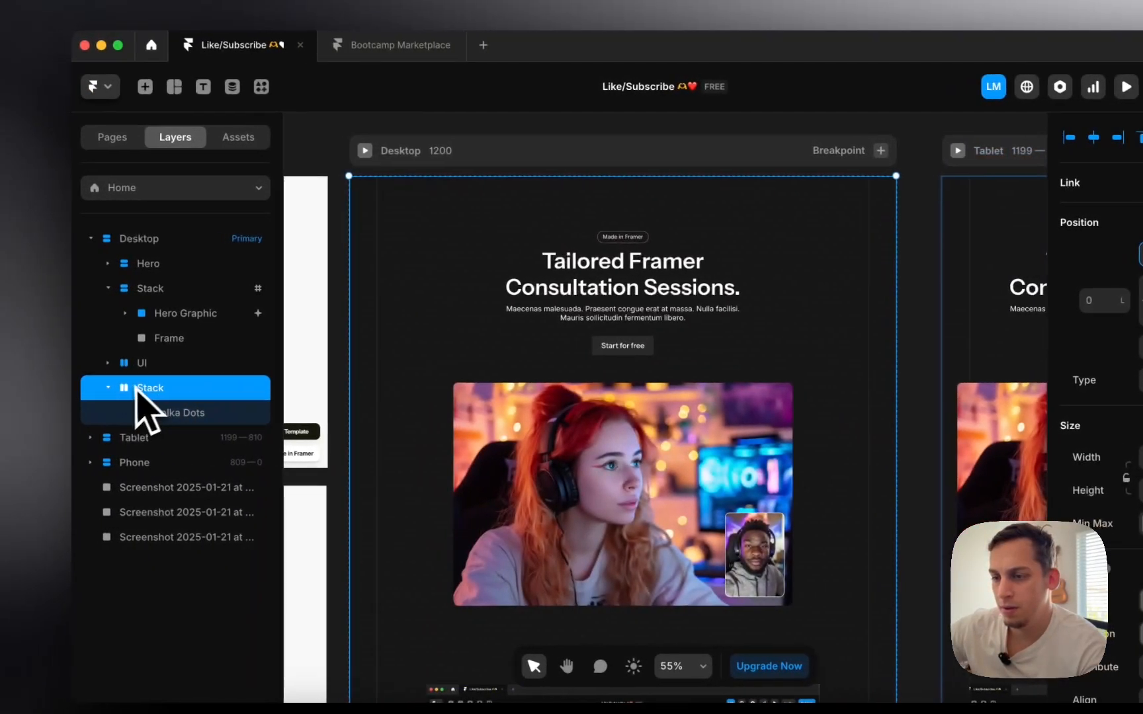
pyautogui.click(6, 400)
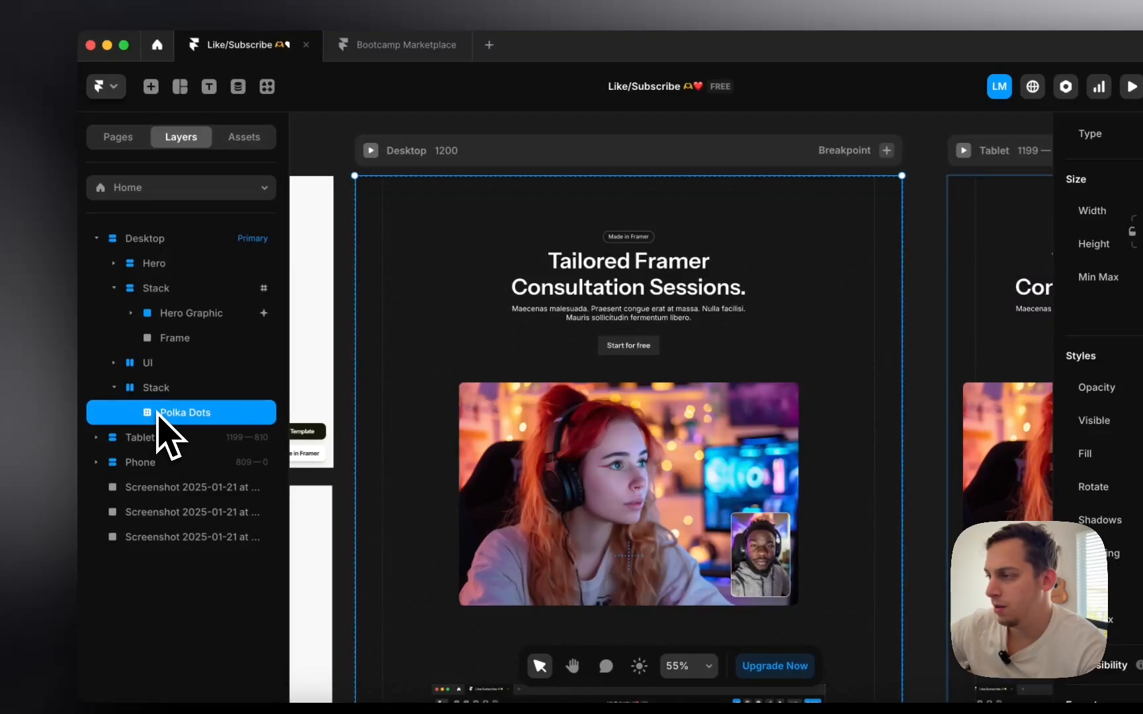
pyautogui.click(170, 390)
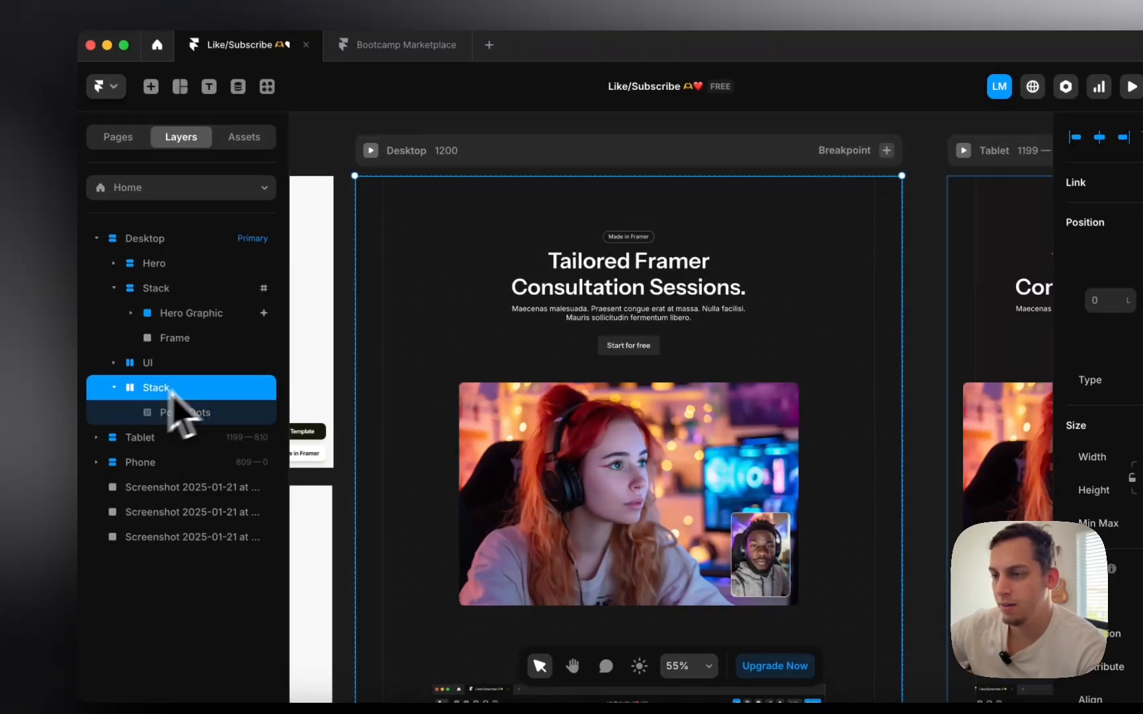
pyautogui.click(212, 410)
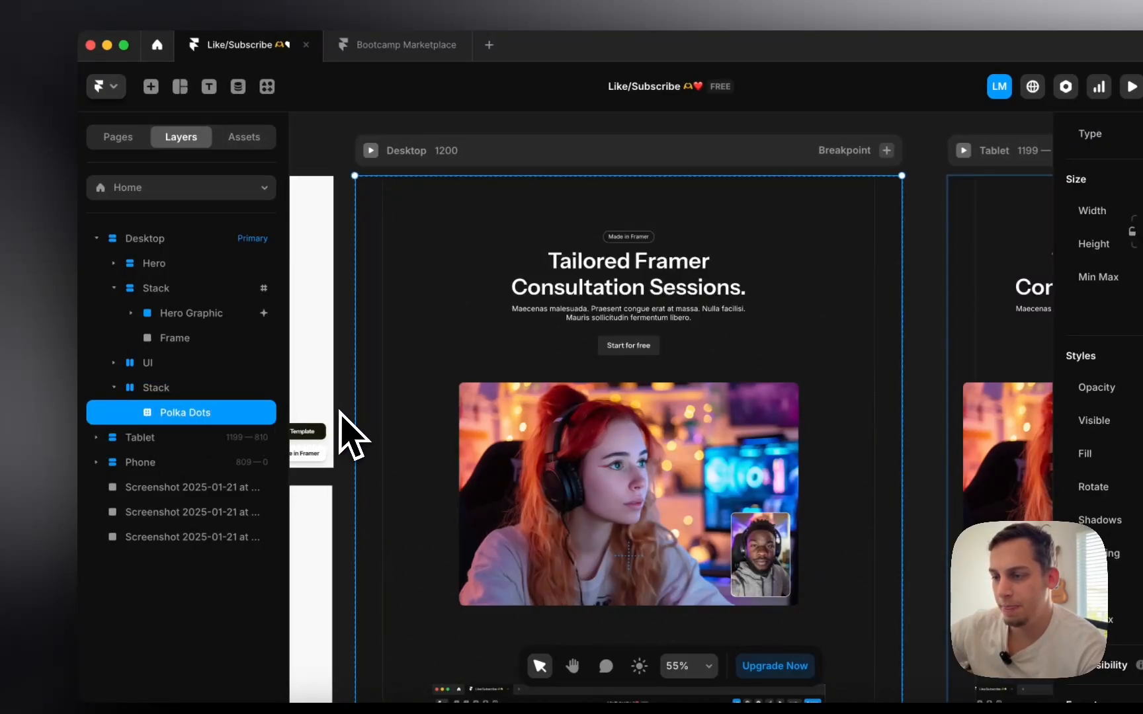
# - Draw a new frame about 825 by 492 px on the empty canvas above the reference screenshots
pyautogui.hscroll(-10, 344, 415)
pyautogui.scroll(-5, 359, 413)
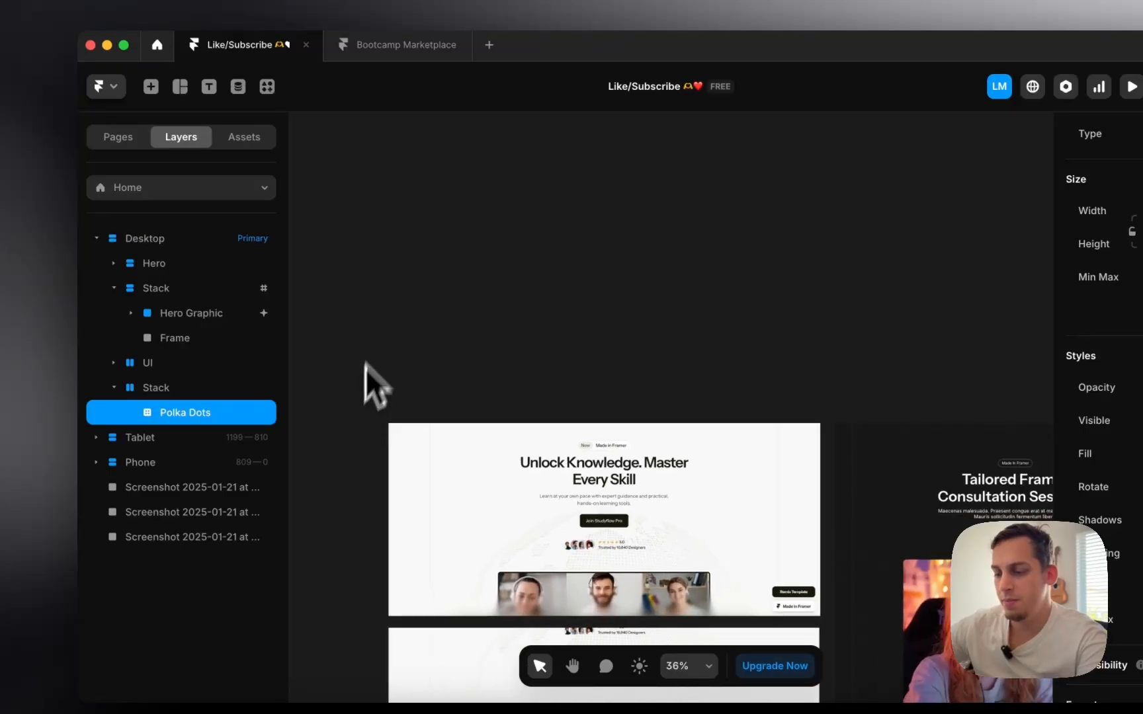
pyautogui.press('f')
pyautogui.moveTo(377, 225); pyautogui.dragTo(574, 342)
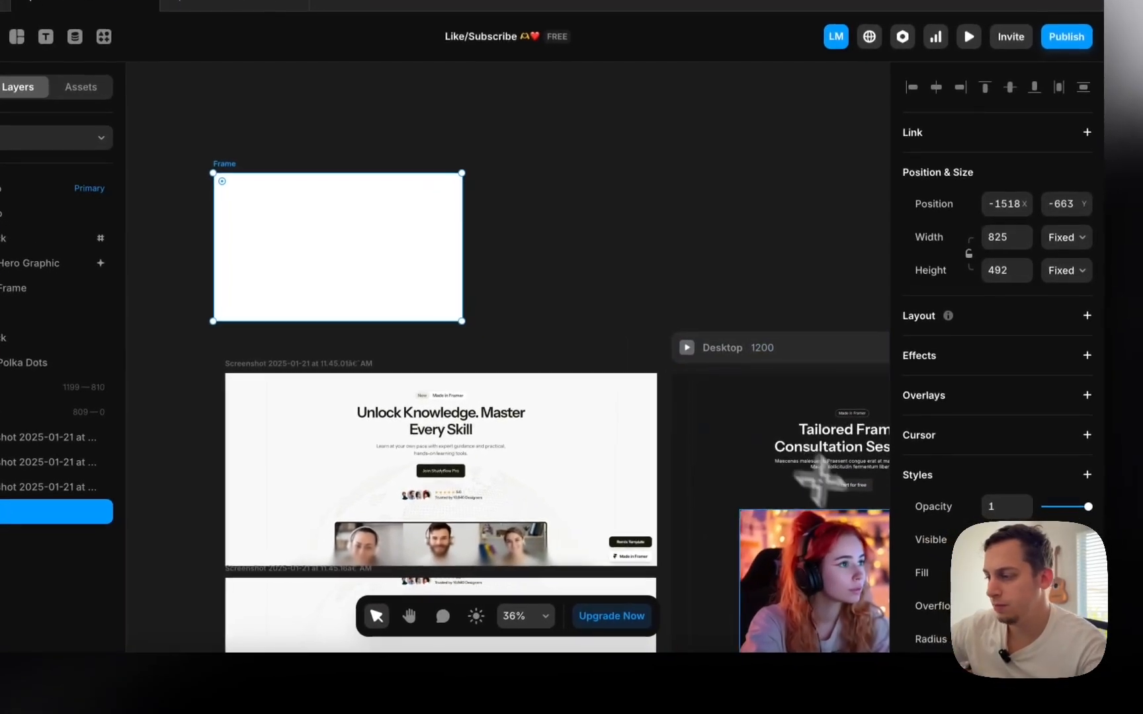
# - Set the new frame's fill to the dark color #131313 by sampling it from the design
pyautogui.click(997, 573)
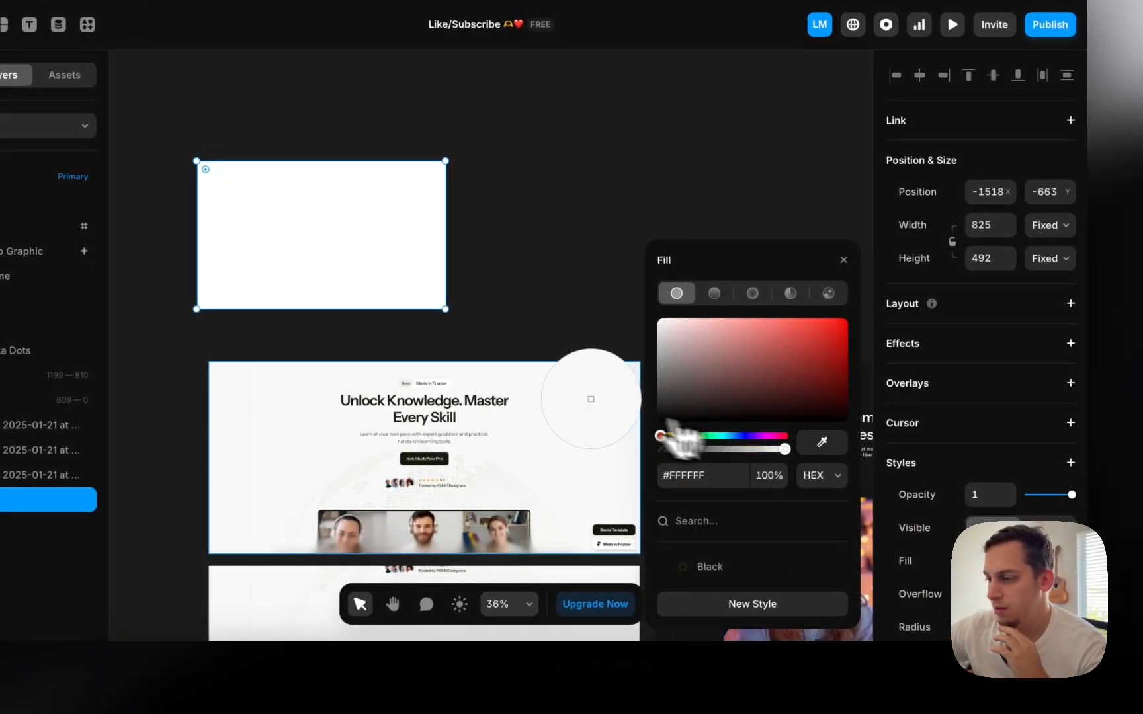
pyautogui.click(717, 633)
pyautogui.hscroll(4, 456, 245)
pyautogui.scroll(-1, 456, 245)
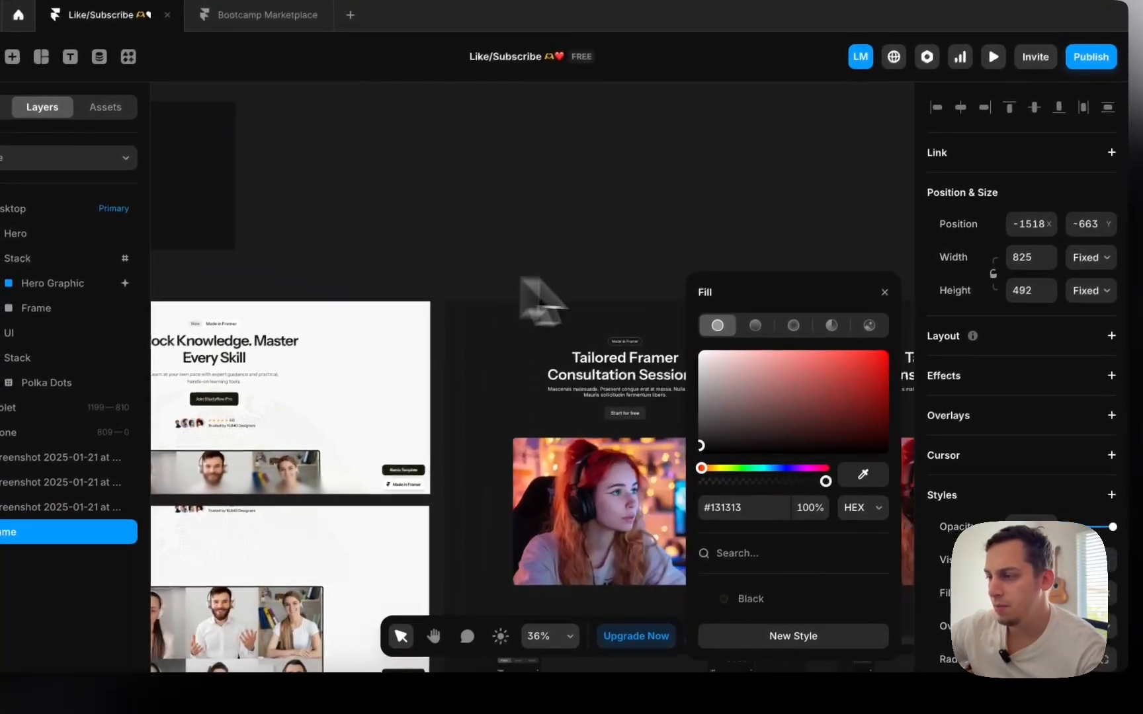
# - Change the new frame's fill to a linear gradient and sample #171716 from the design for its first color stop
pyautogui.click(756, 325)
pyautogui.scroll(-5, 405, 256)
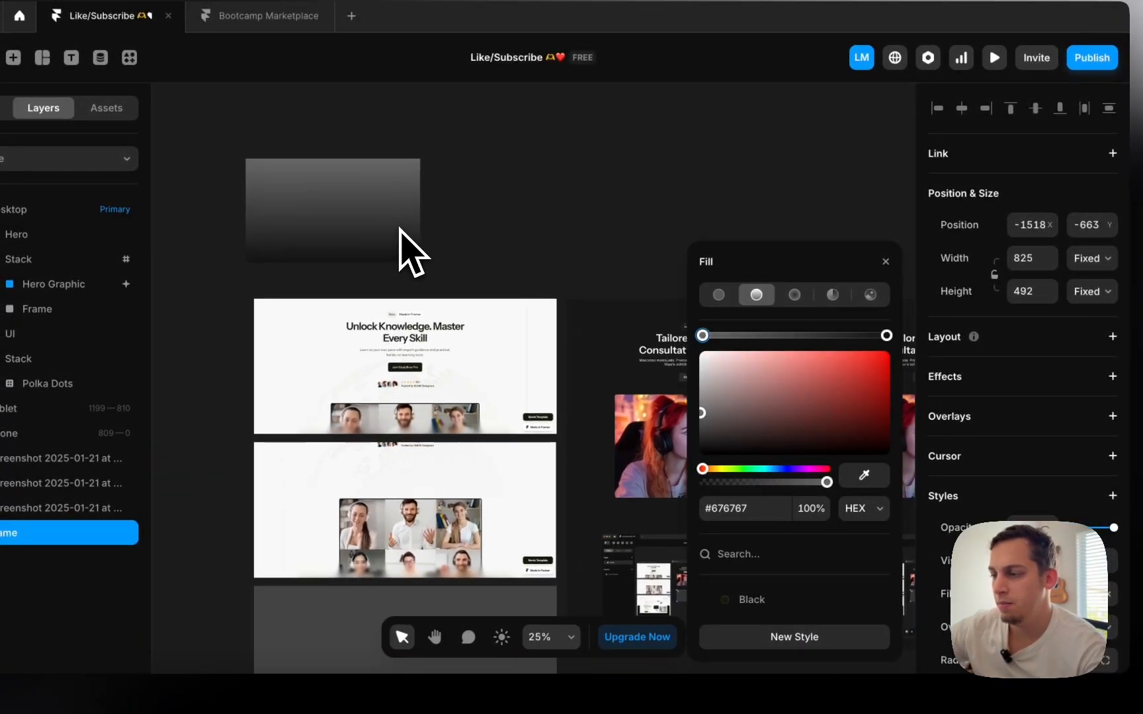
pyautogui.hscroll(5, 646, 421)
pyautogui.scroll(-2, 645, 420)
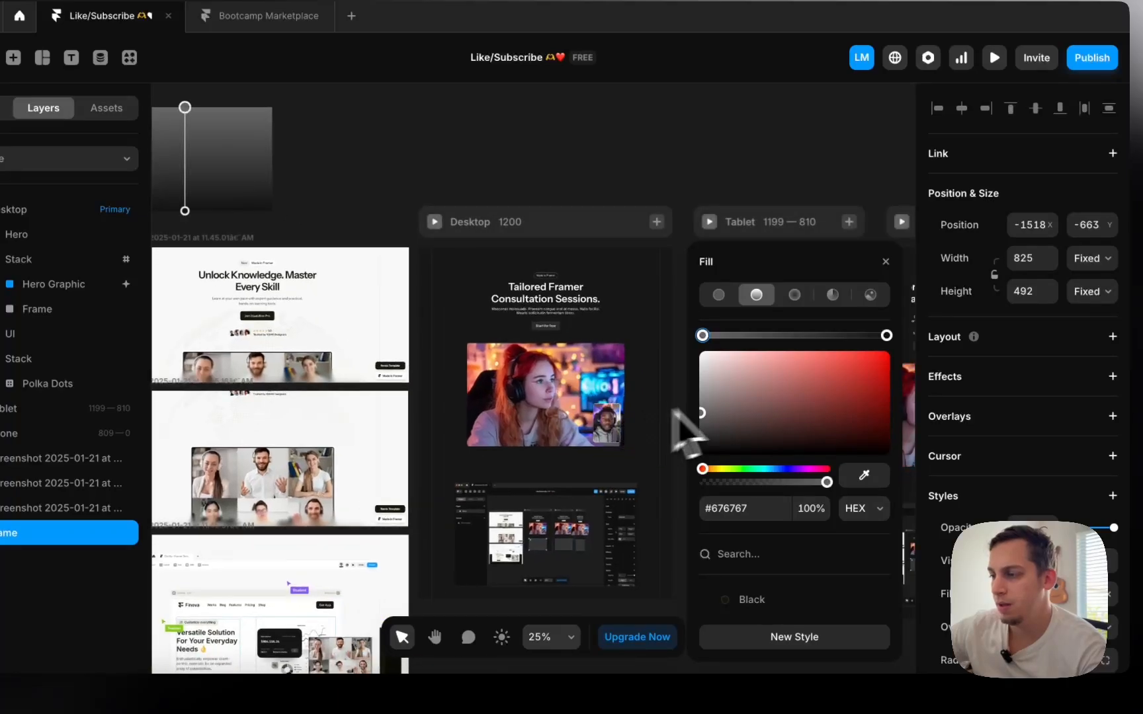
pyautogui.click(863, 476)
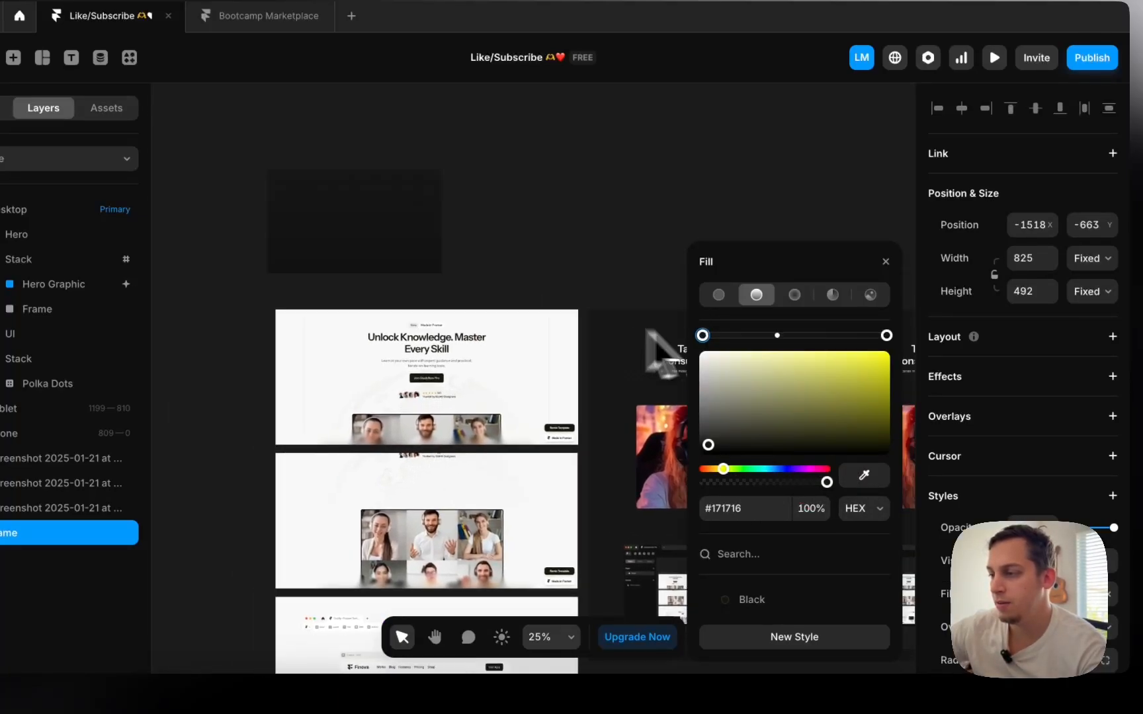
# - Sample the page background colour #171716 for the stops of the frame's linear gradient and set the end stop's opacity to 0%
pyautogui.click(647, 330)
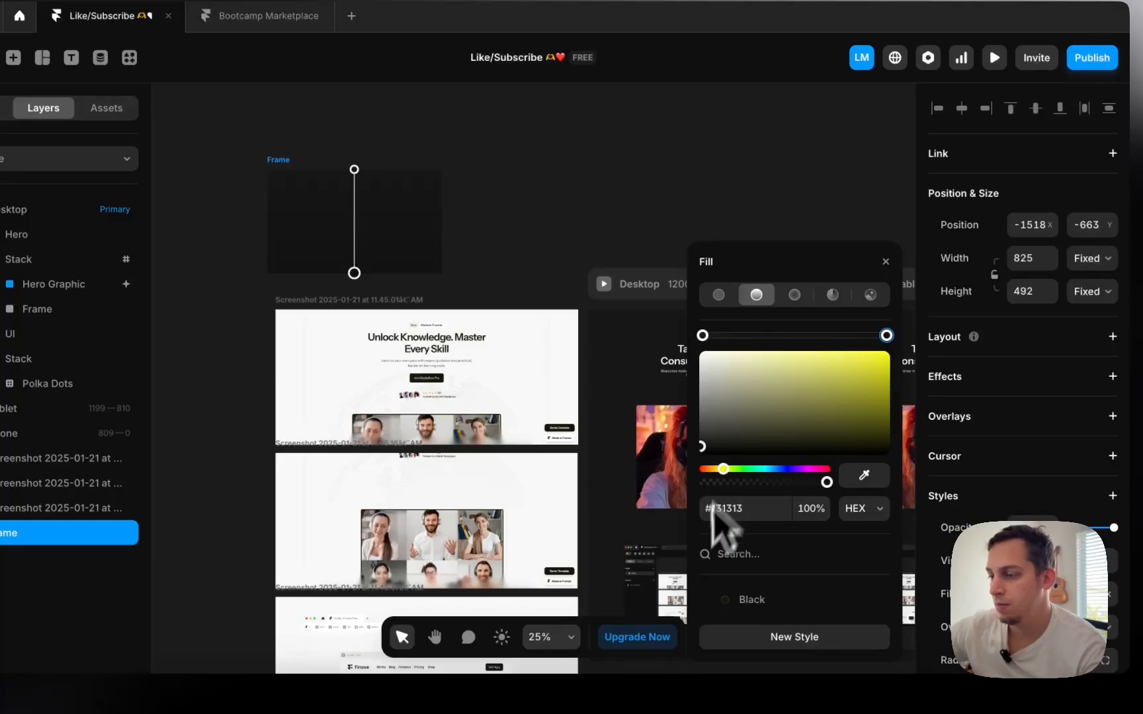
pyautogui.scroll(-1, 635, 532)
pyautogui.hscroll(1, 635, 533)
pyautogui.click(864, 475)
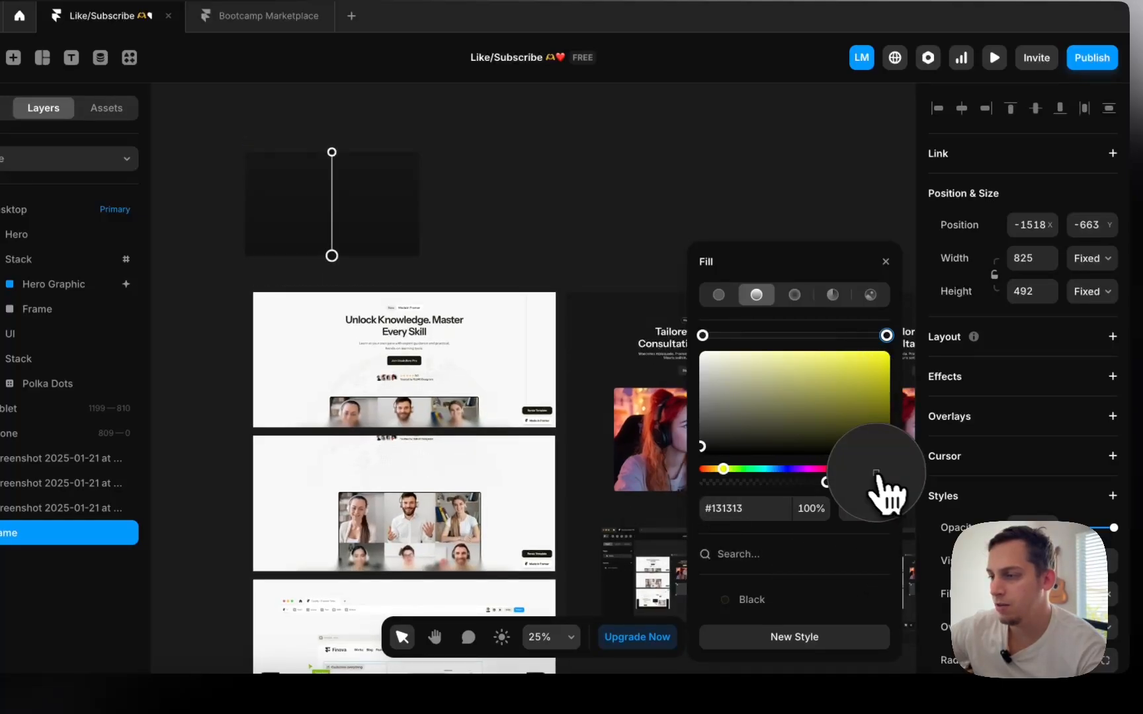
pyautogui.click(596, 362)
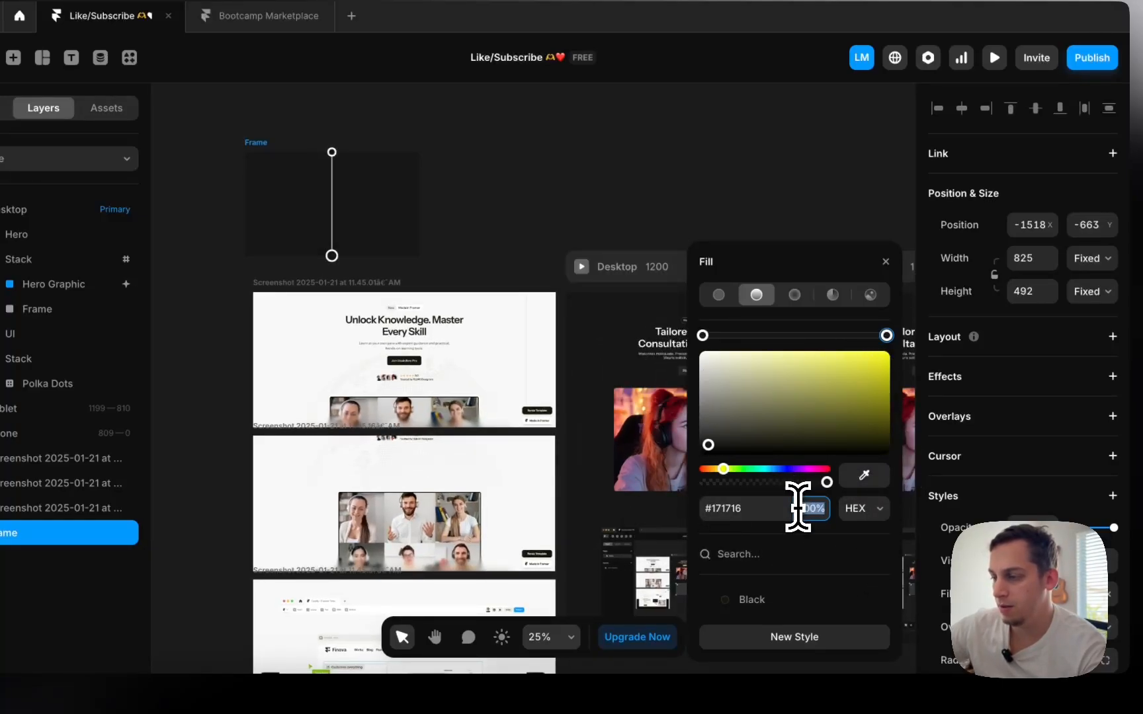
pyautogui.write('0')
pyautogui.press('Return')
# - Move the gradient frame into the Desktop page and nest it above Polka Dots in the lowest stack
pyautogui.click(254, 137)
pyautogui.moveTo(252, 141); pyautogui.dragTo(607, 213)
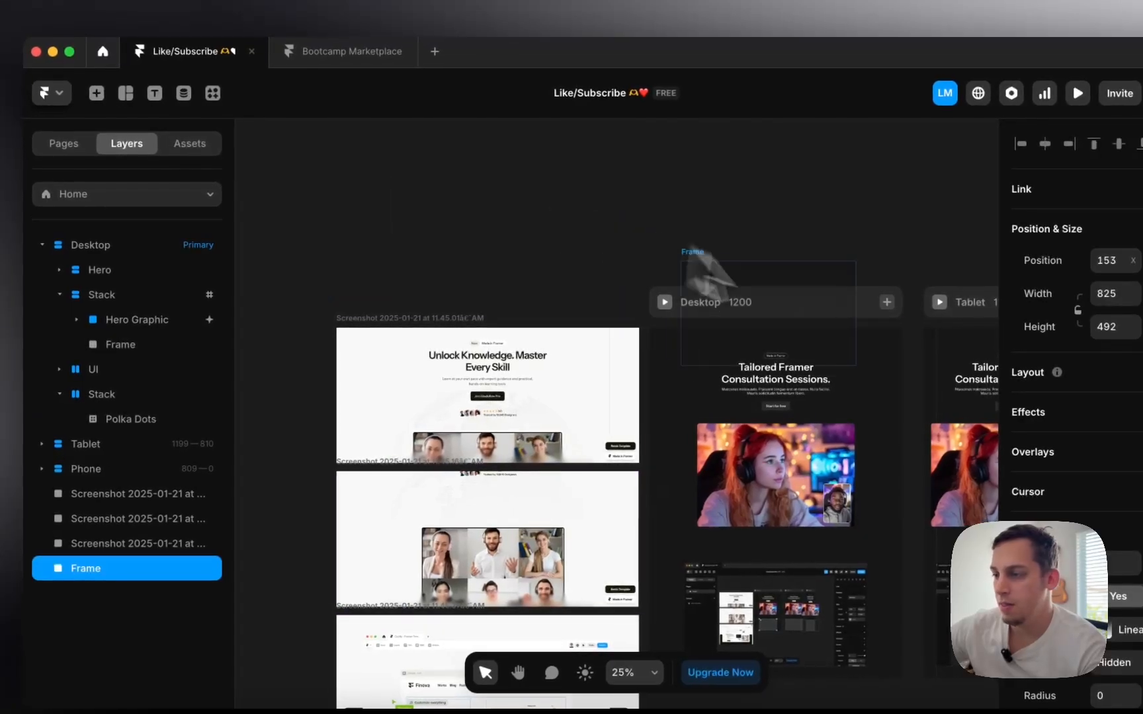
pyautogui.moveTo(692, 257); pyautogui.dragTo(684, 408)
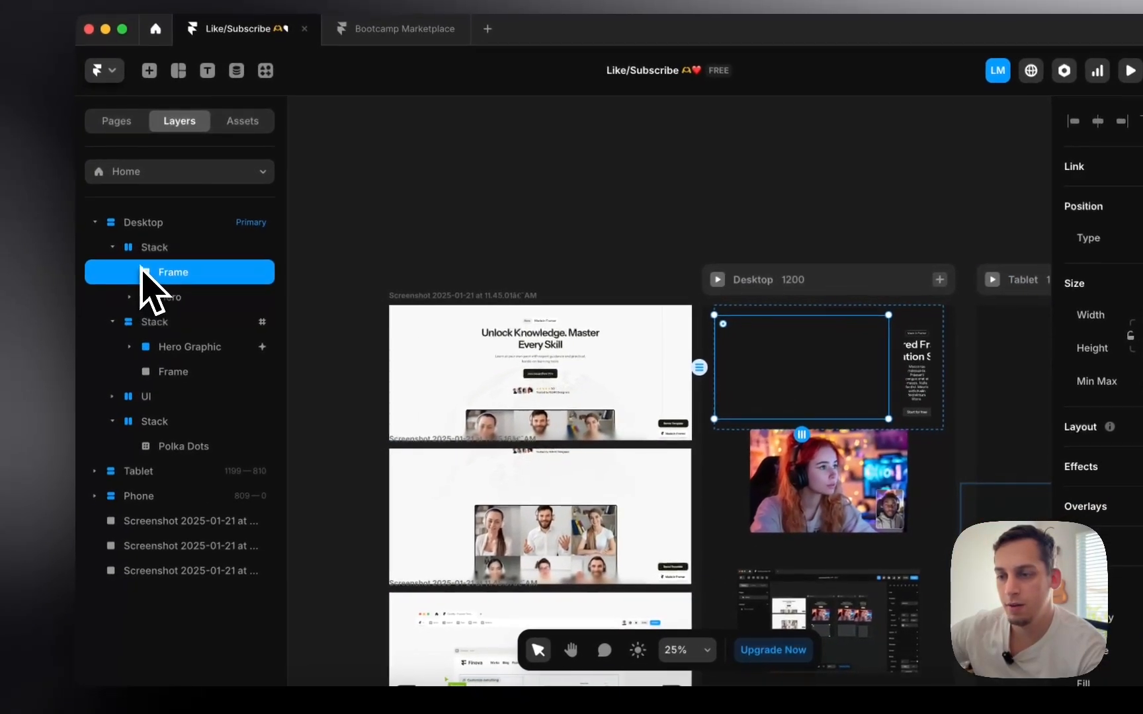
pyautogui.moveTo(147, 276); pyautogui.dragTo(156, 436)
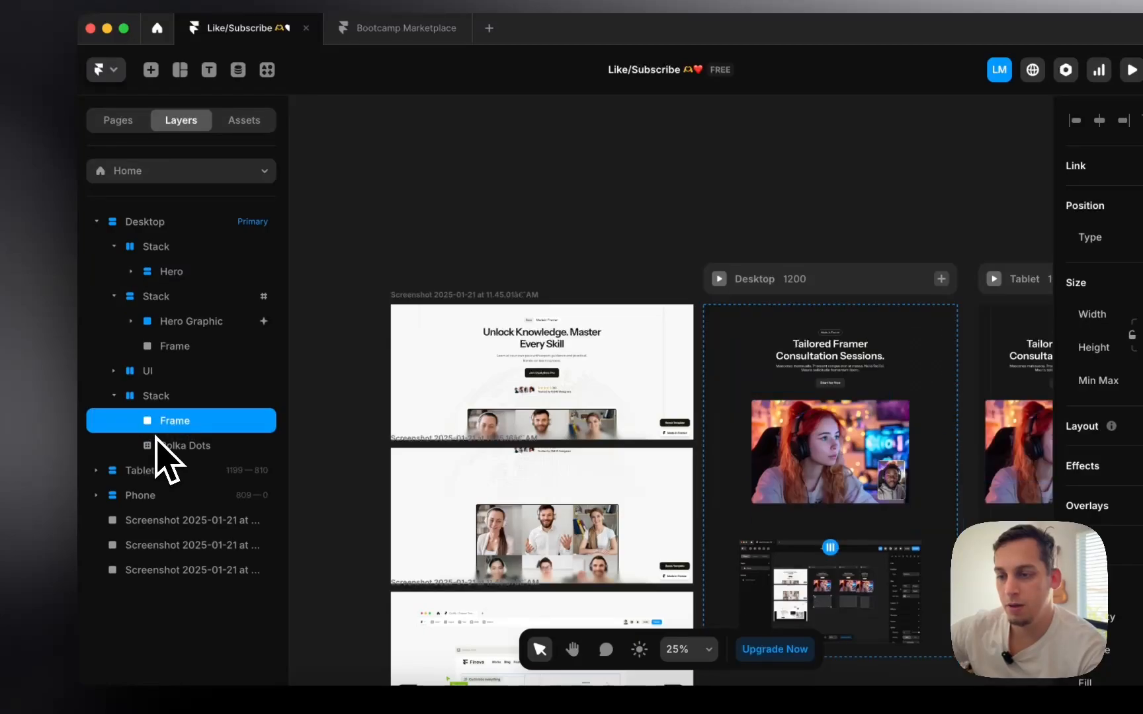
# - Rename the stack that holds the gradient frame and Polka Dots as BG
pyautogui.doubleClick(146, 404)
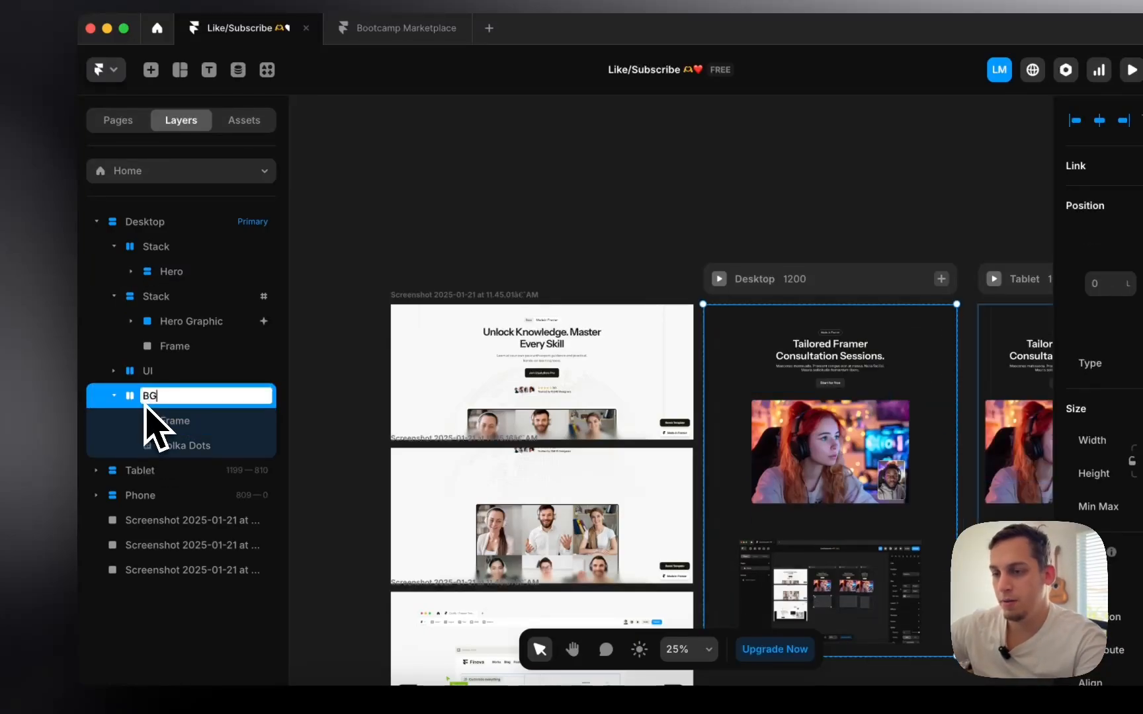
pyautogui.click(154, 422)
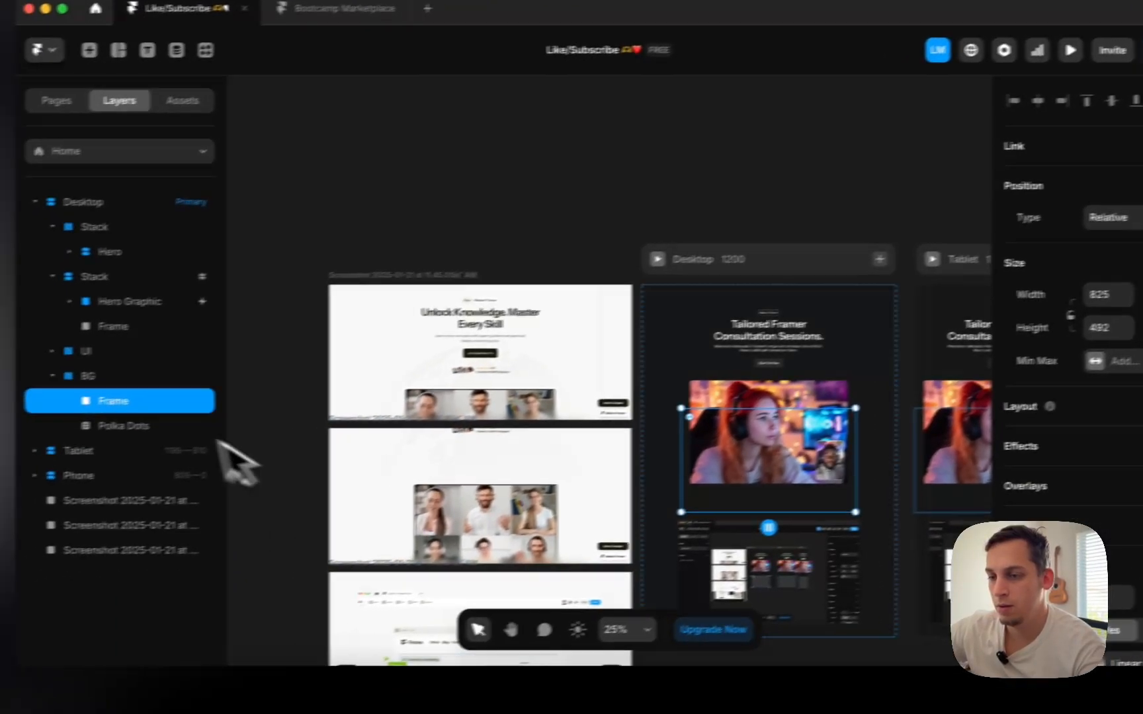
# - Examine the BG stack's layout and style settings
pyautogui.click(23, 417)
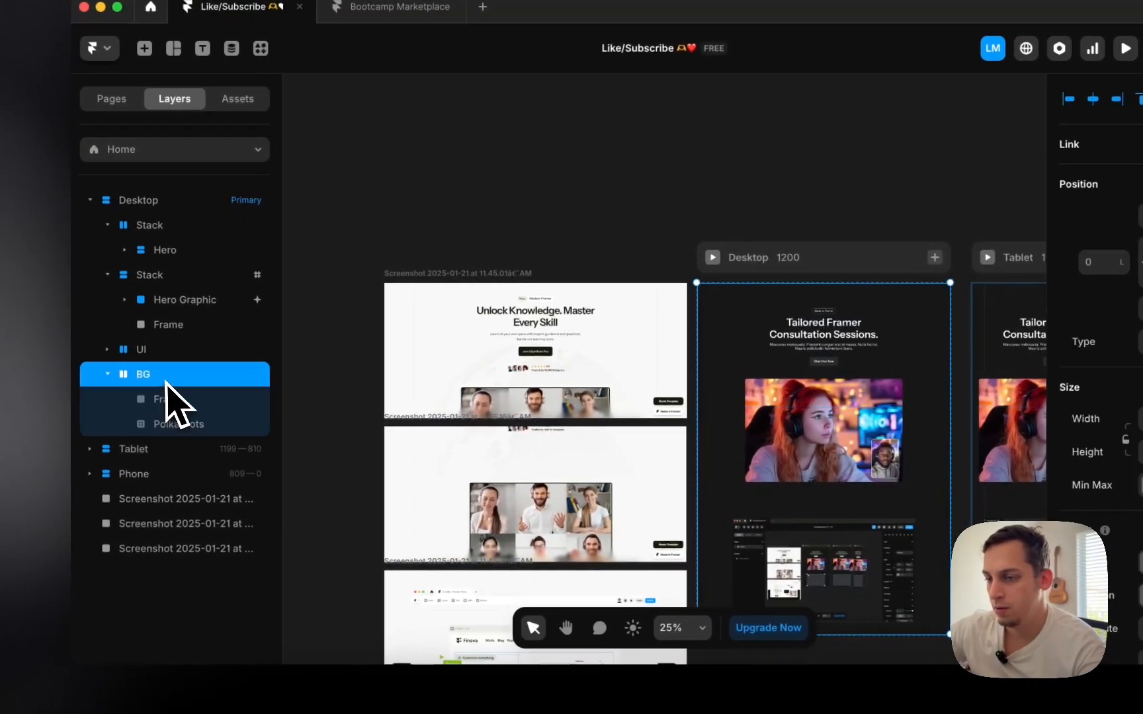
pyautogui.scroll(-3, 1012, 519)
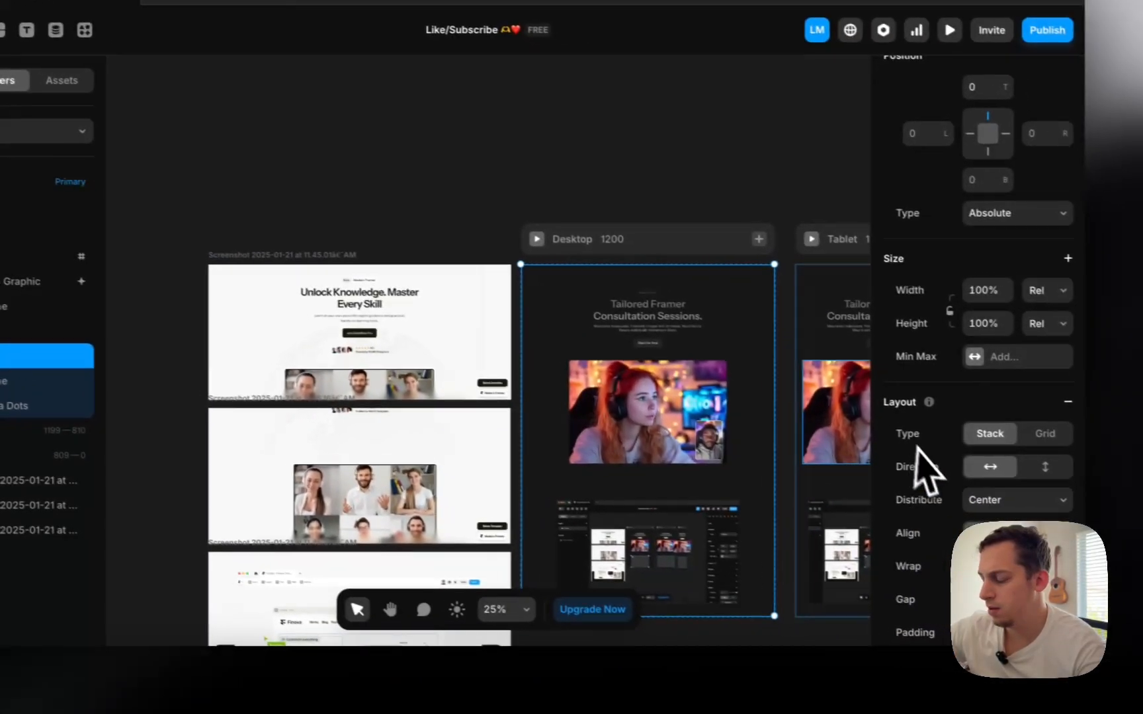
pyautogui.scroll(-10, 925, 466)
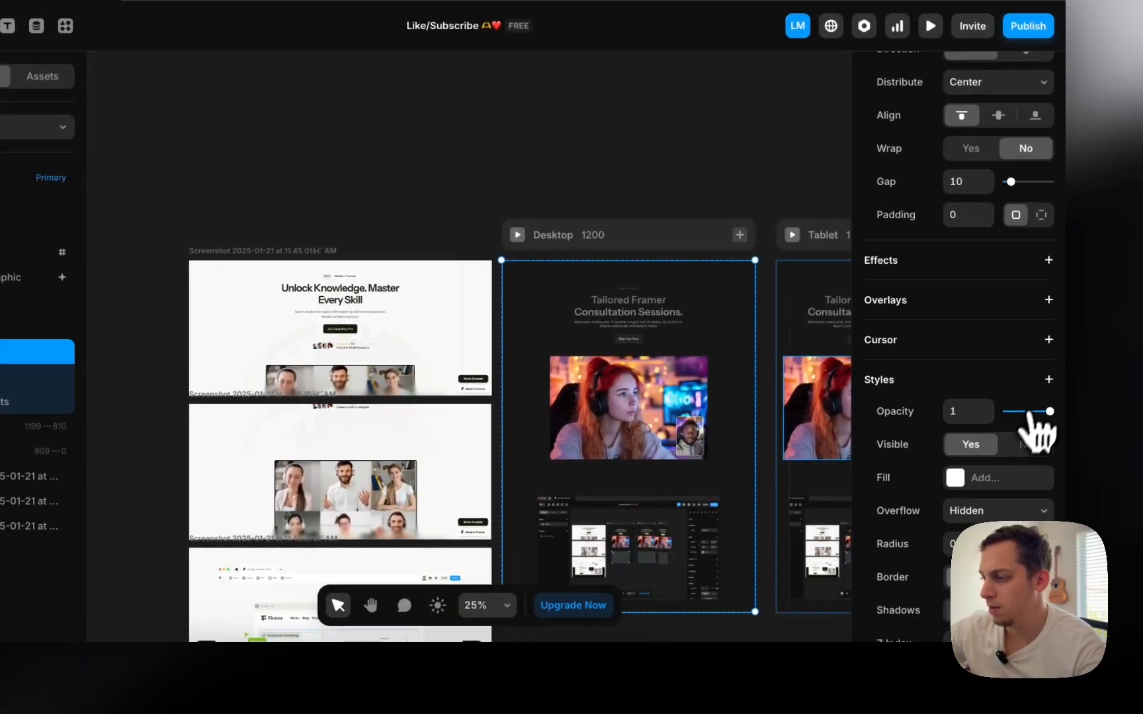
pyautogui.click(1049, 379)
pyautogui.scroll(-2, 959, 407)
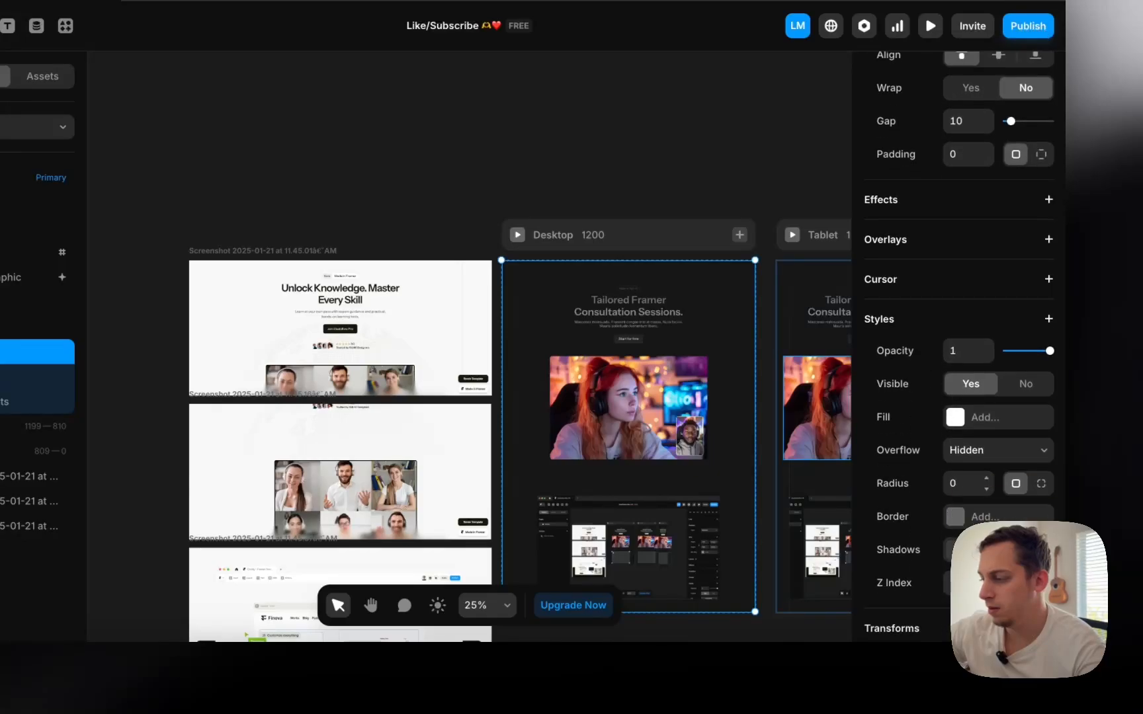
pyautogui.scroll(5, 599, 327)
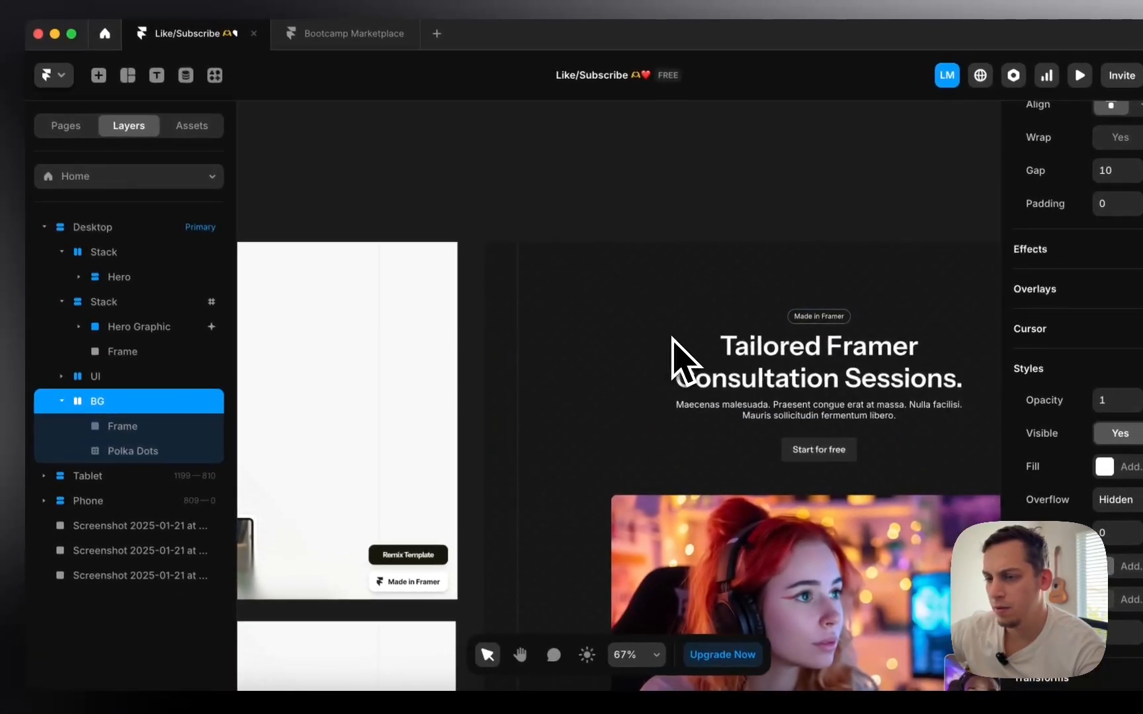
# - Add a Z Index of 1 to the gradient frame inside BG
pyautogui.click(122, 427)
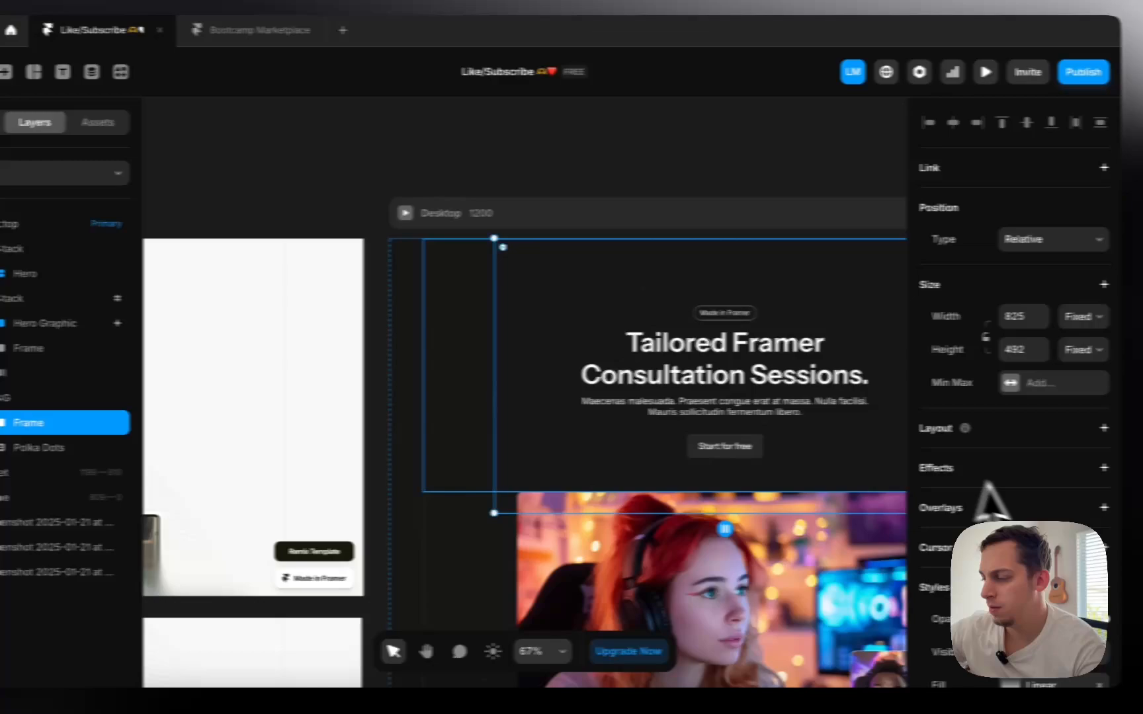
pyautogui.scroll(-8, 1091, 489)
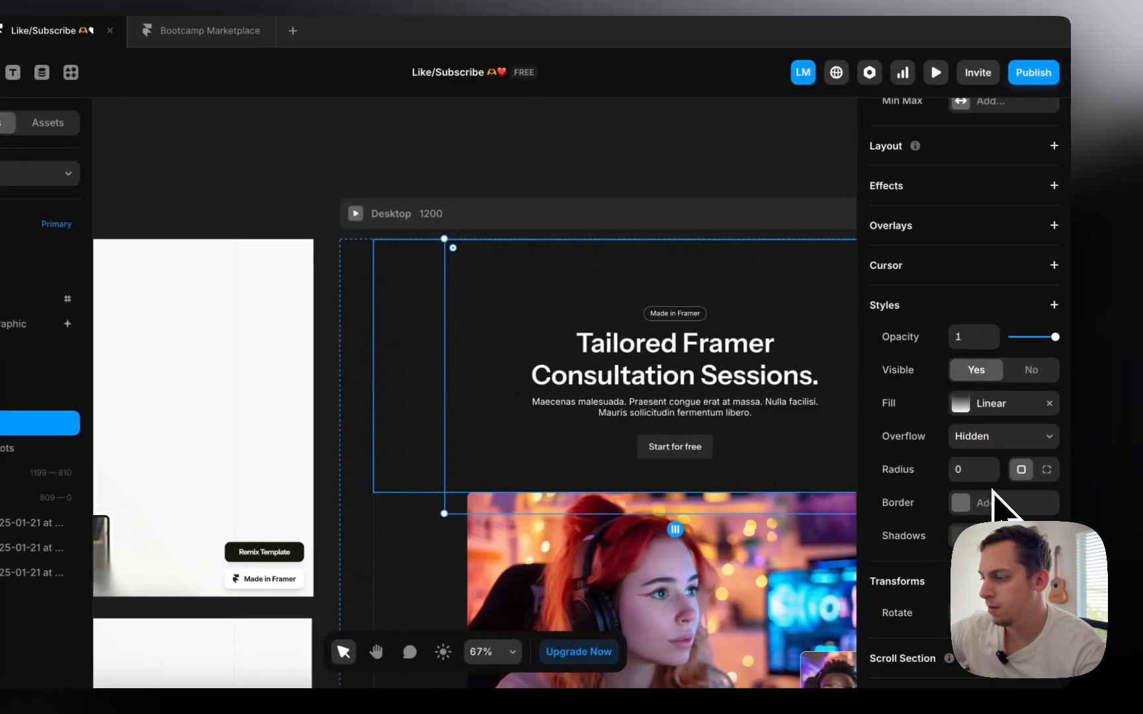
pyautogui.click(1048, 188)
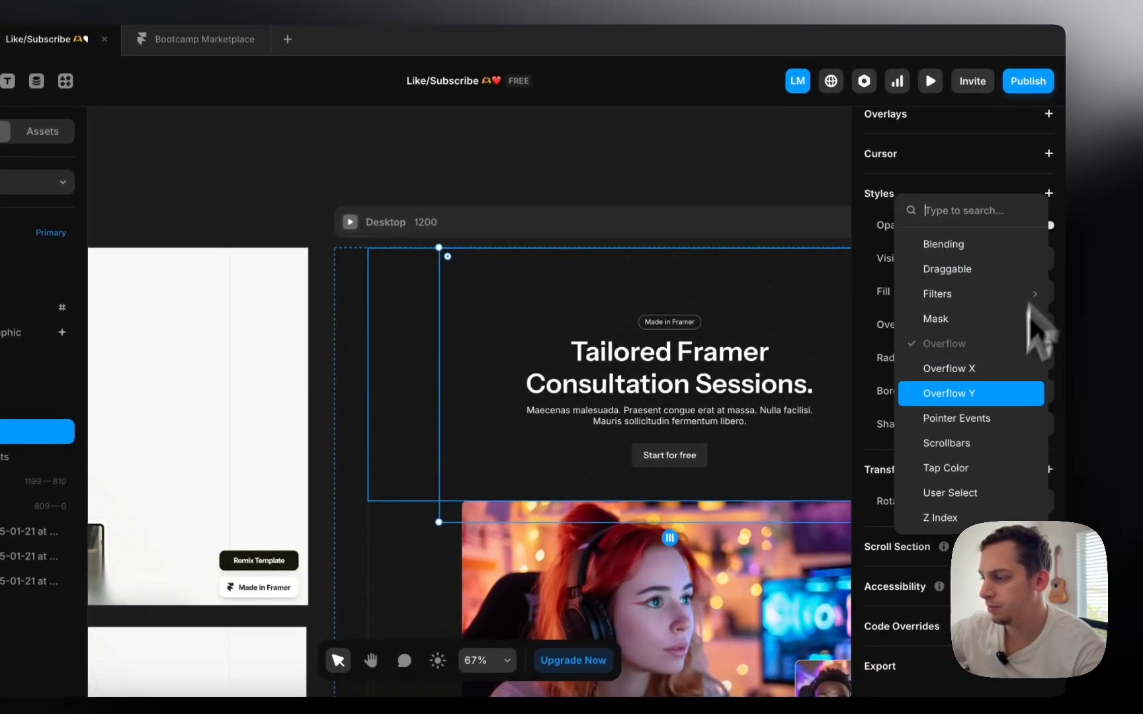
pyautogui.click(971, 506)
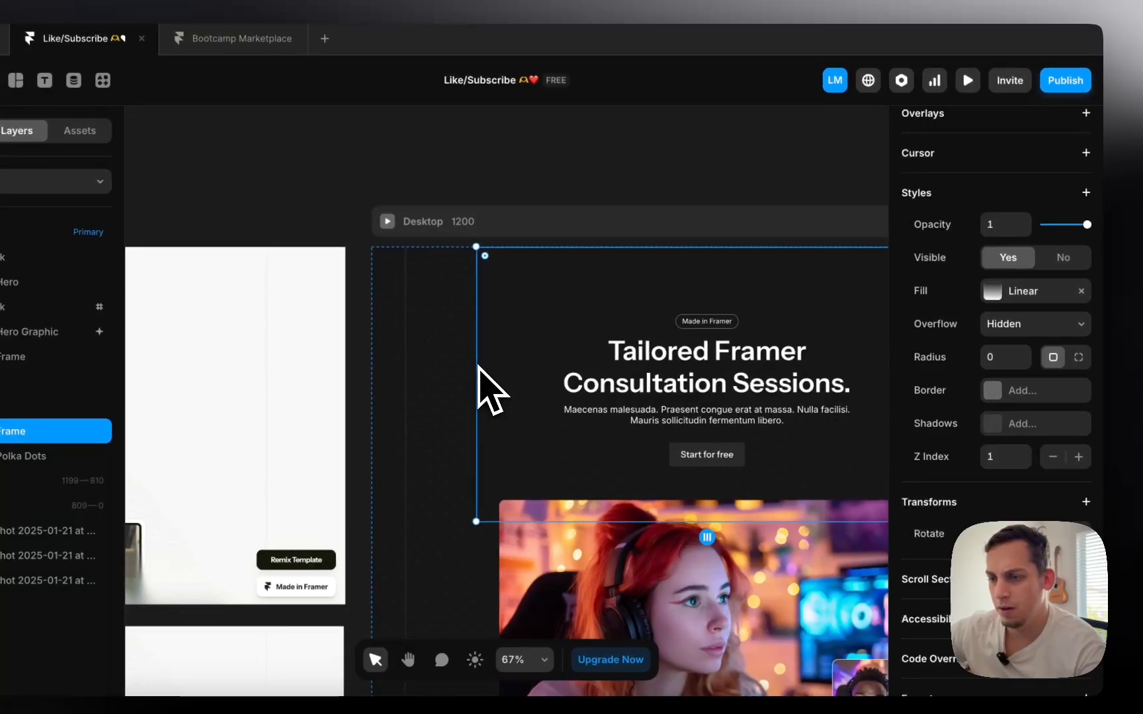
# - Set the gradient frame's width to 100% relative and keep its height fixed
pyautogui.scroll(6, 1025, 344)
pyautogui.click(1071, 331)
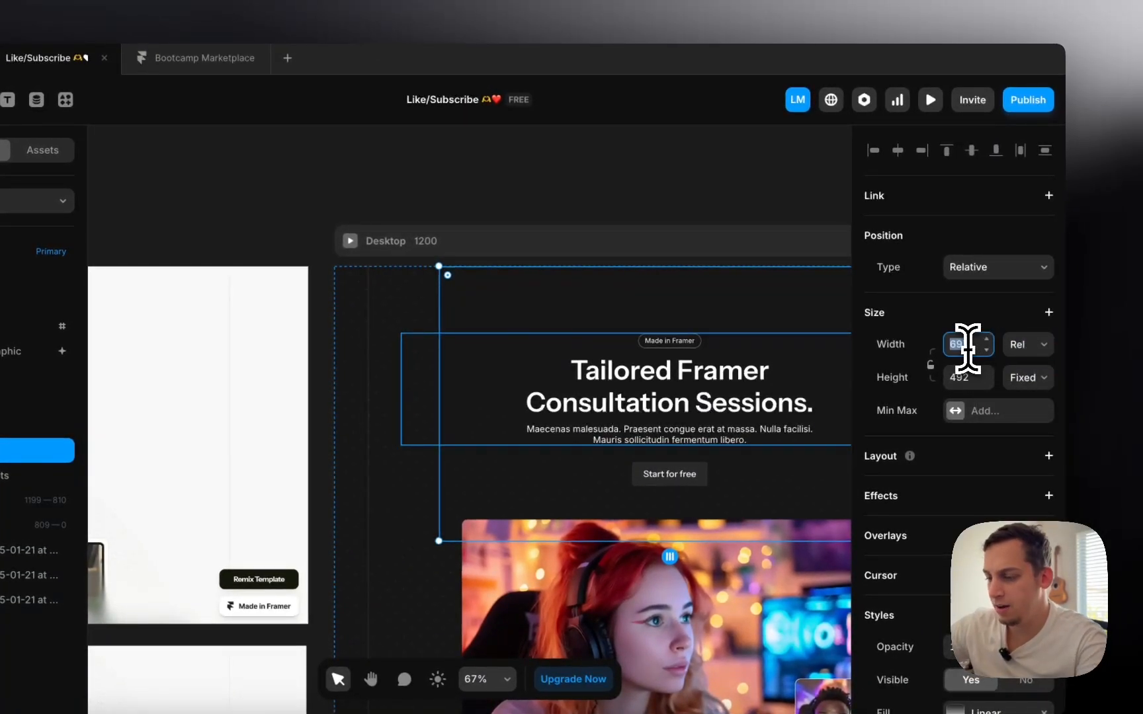
pyautogui.click(1027, 377)
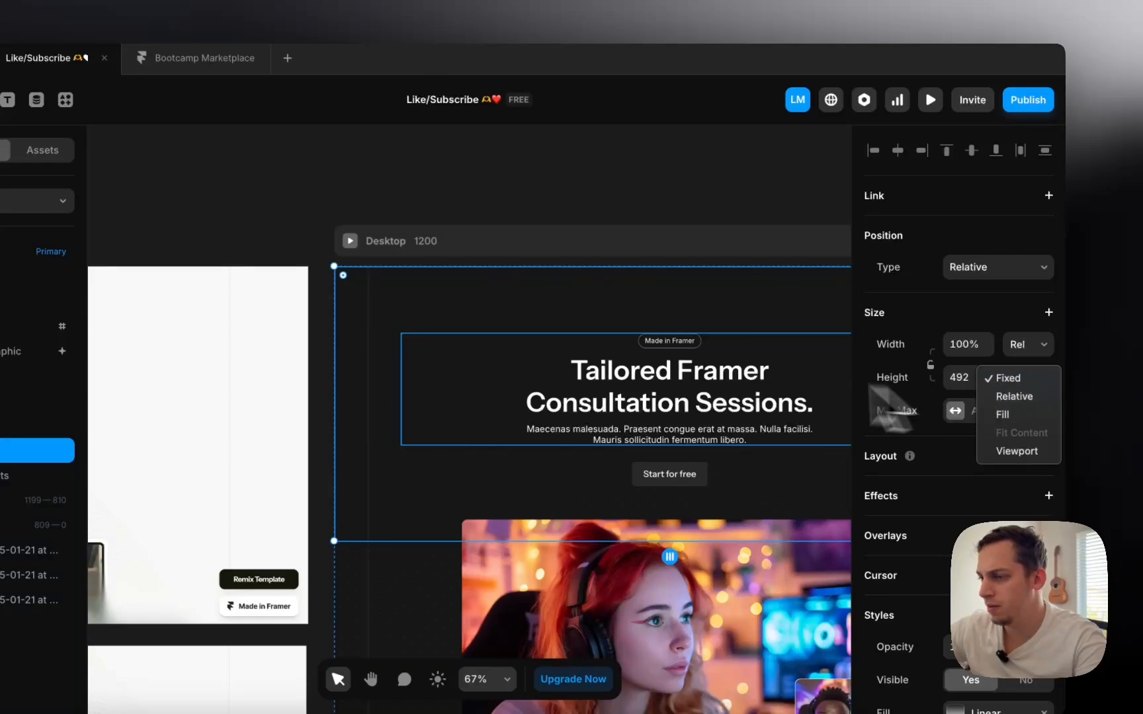
pyautogui.scroll(-2, 502, 205)
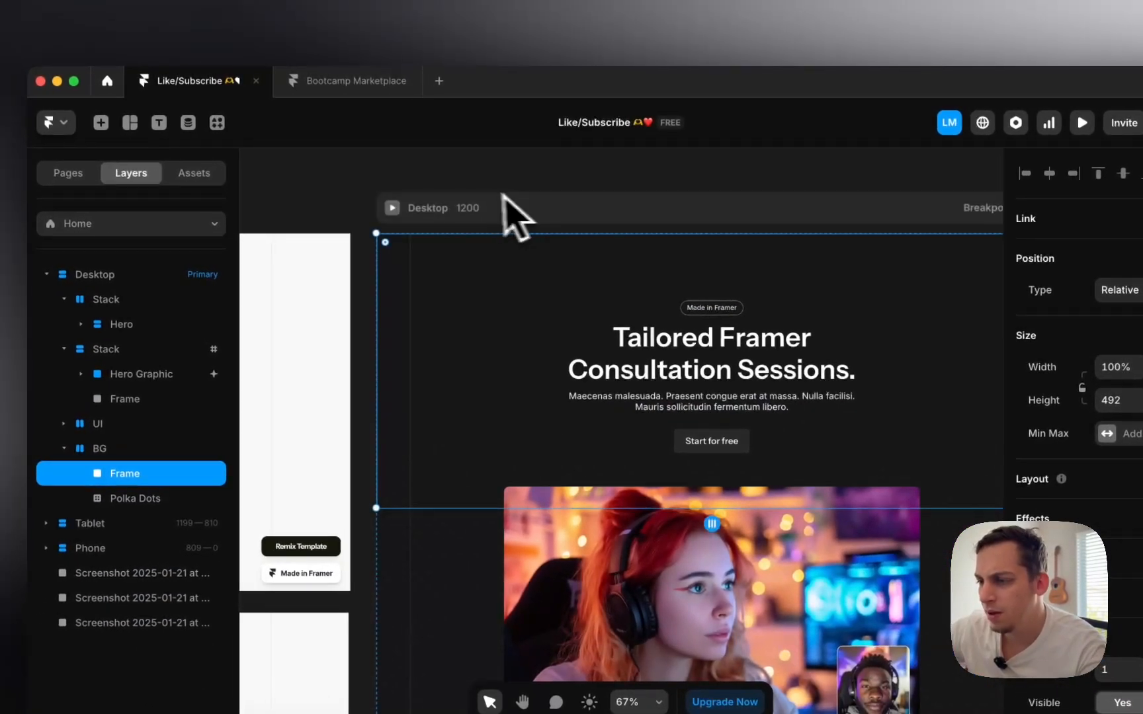
# - Preview the Desktop page, check how the gradient blends with the dotted background, and return to the canvas
pyautogui.click(400, 206)
pyautogui.scroll(1, 422, 349)
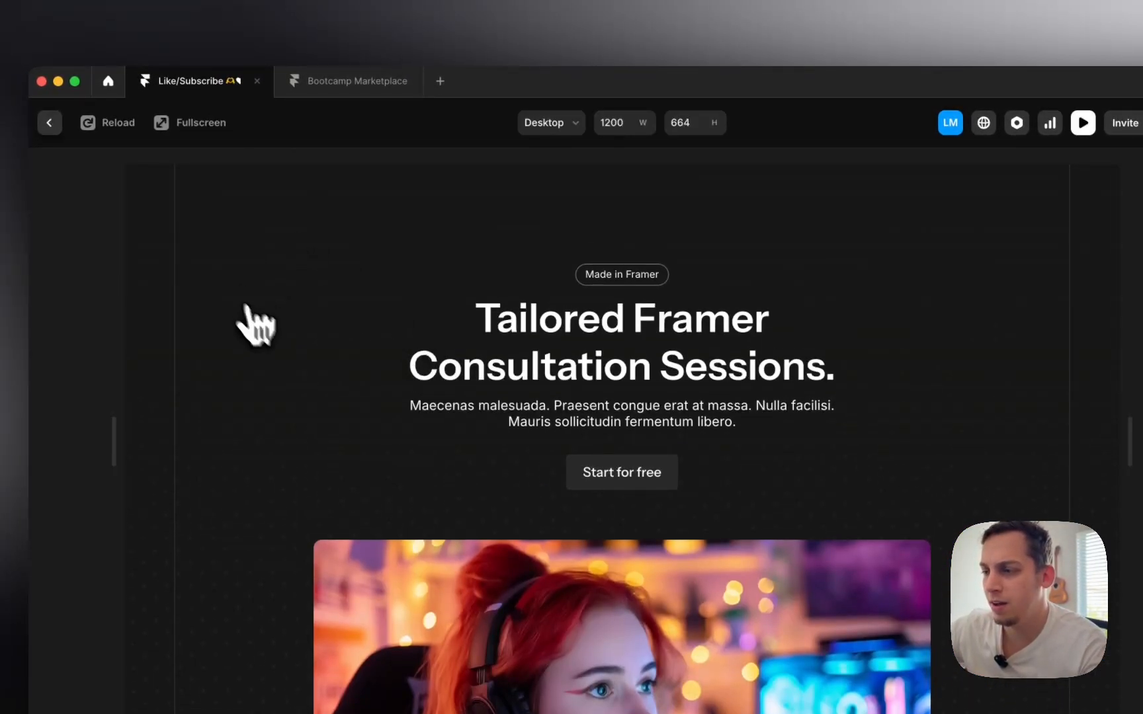
pyautogui.scroll(-1, 901, 362)
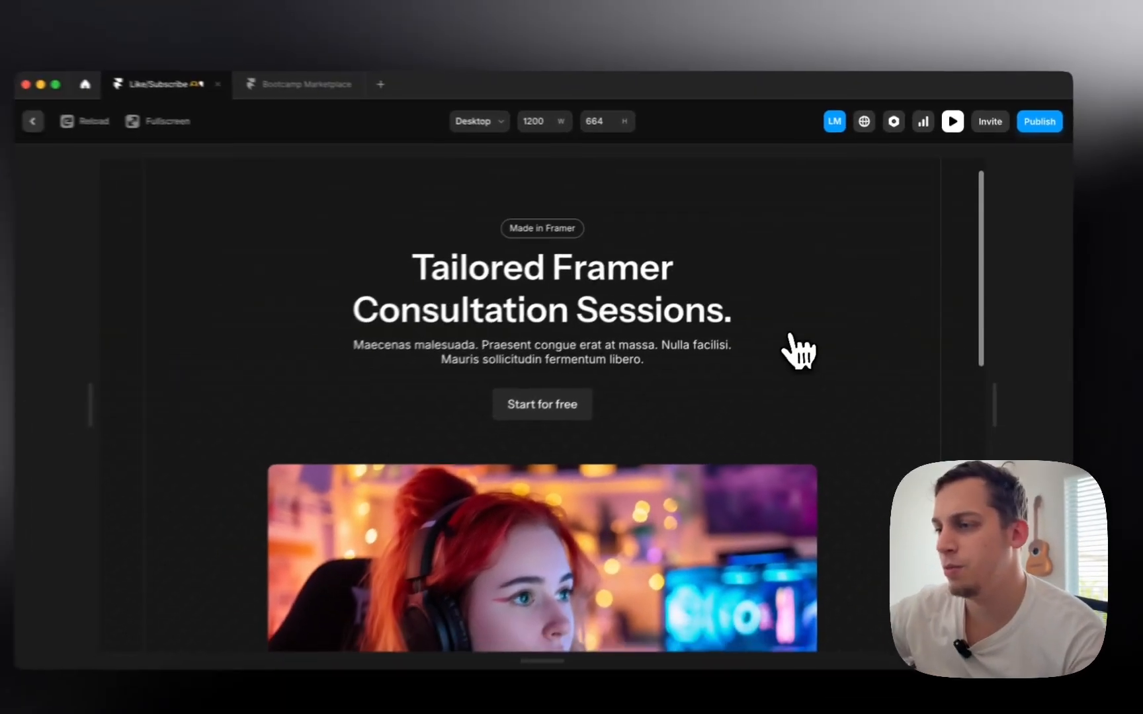
pyautogui.scroll(-6, 799, 351)
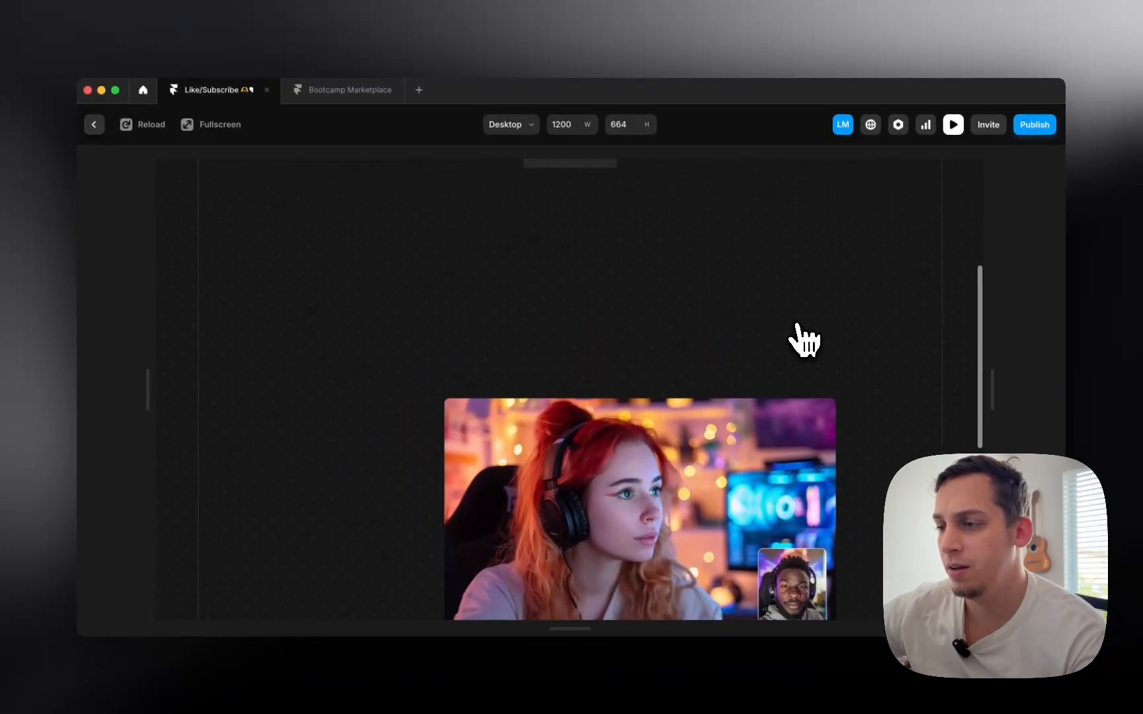
pyautogui.scroll(8, 806, 341)
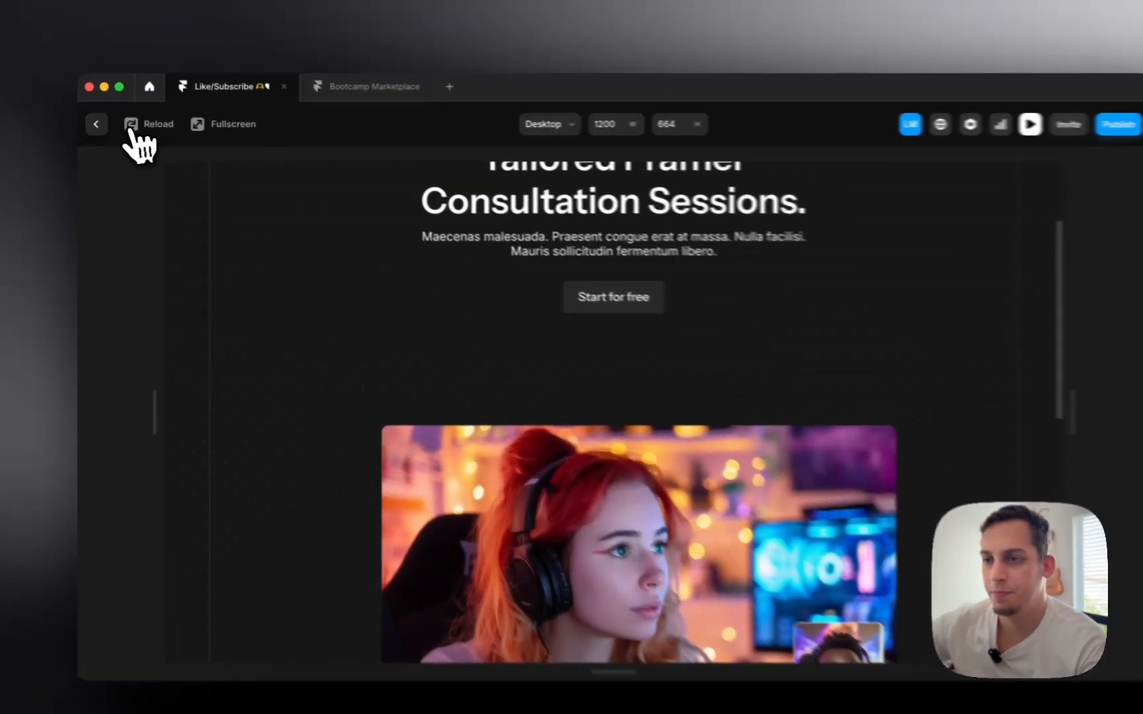
pyautogui.click(97, 124)
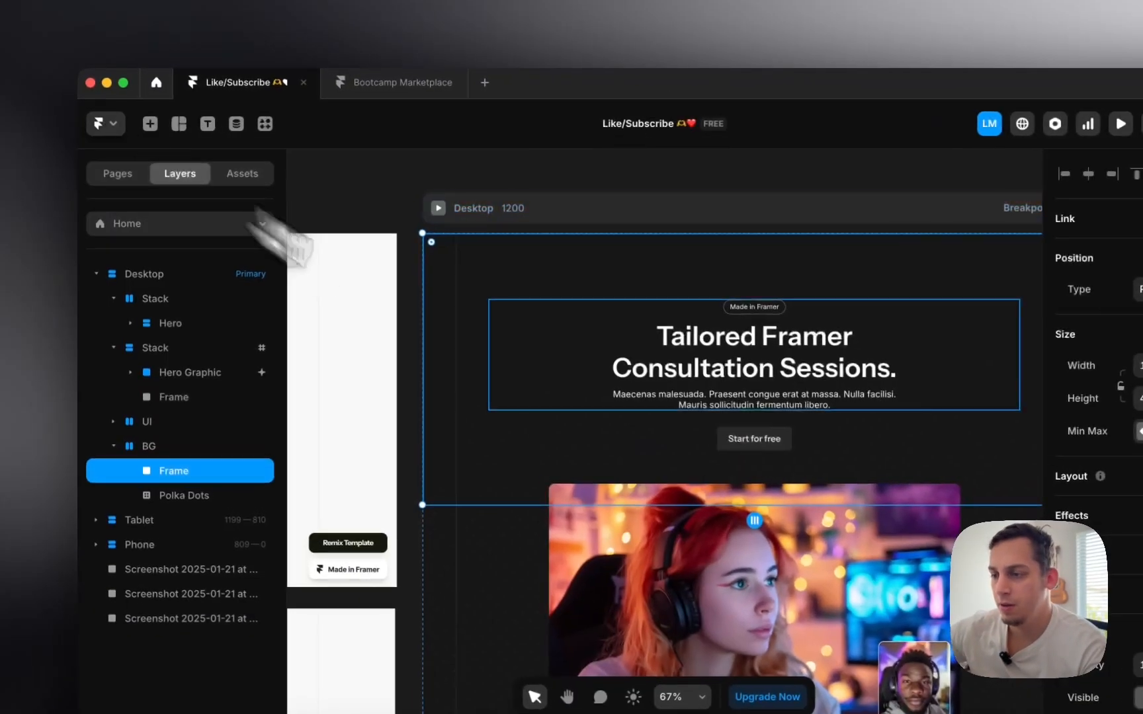
# - Set the opacity of the Polka Dots layer in BG to 0.1
pyautogui.scroll(-4, 531, 416)
pyautogui.click(486, 356)
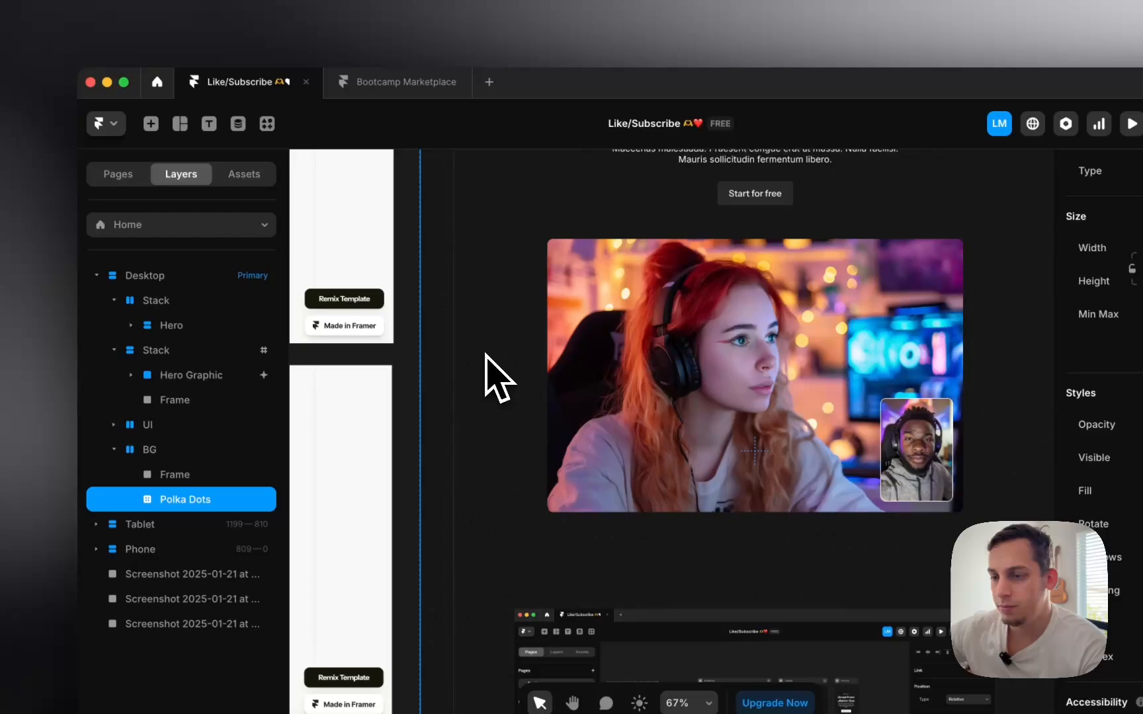
pyautogui.scroll(-3, 486, 355)
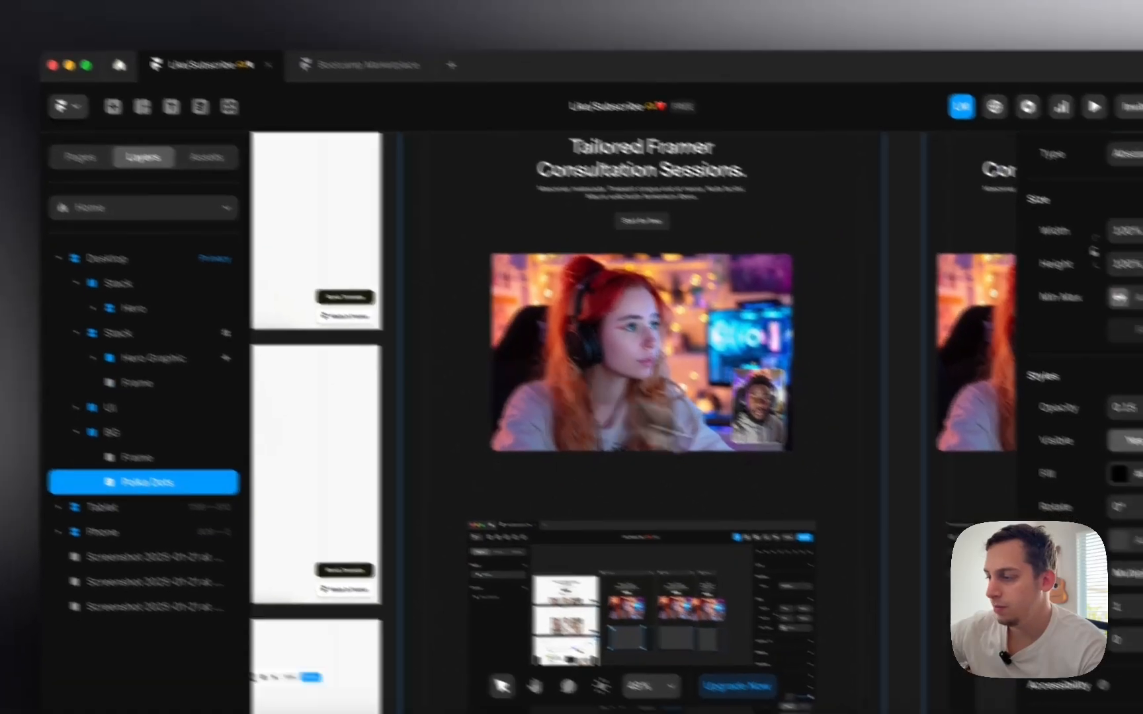
pyautogui.click(968, 345)
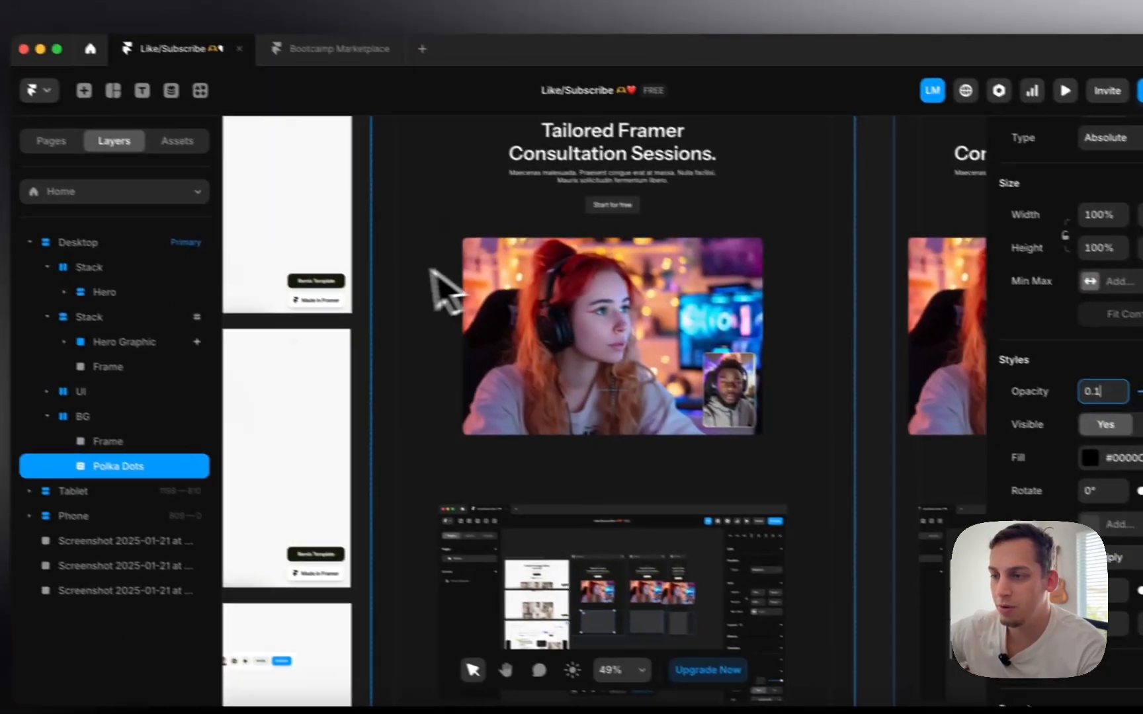
pyautogui.click(223, 223)
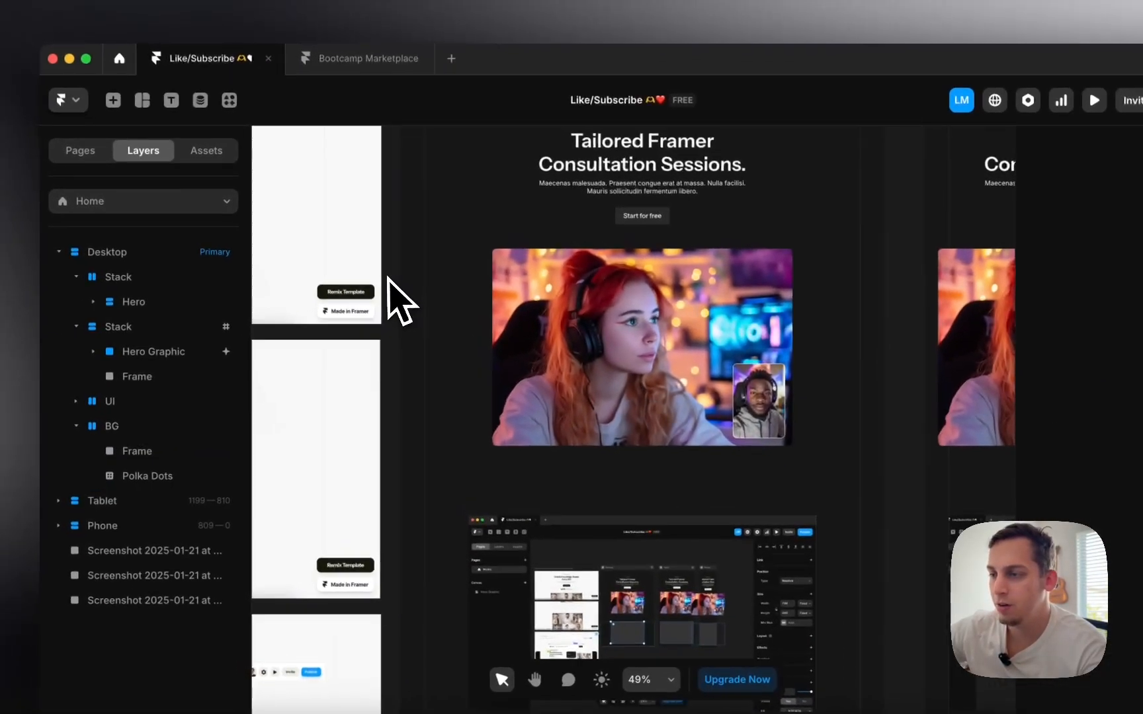
# - Preview the Desktop page again to check the fainter dots from the hero to the UI section, and return to the canvas
pyautogui.scroll(4, 228, 217)
pyautogui.click(416, 267)
pyautogui.scroll(-10, 408, 357)
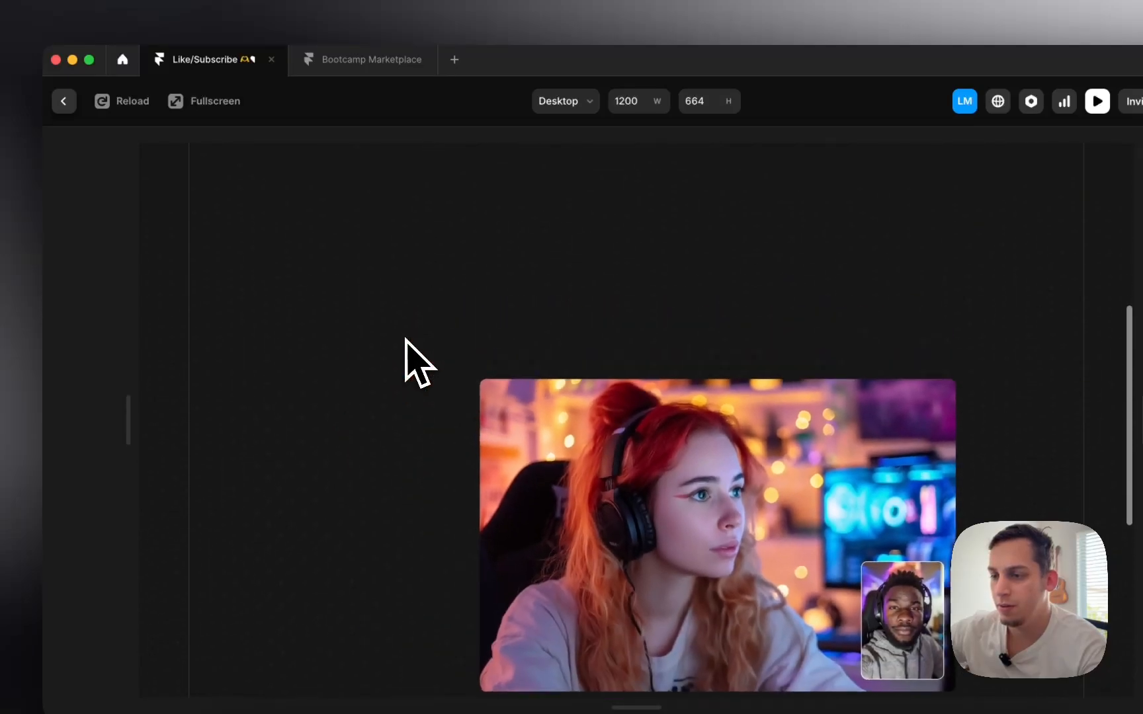
pyautogui.scroll(10, 408, 357)
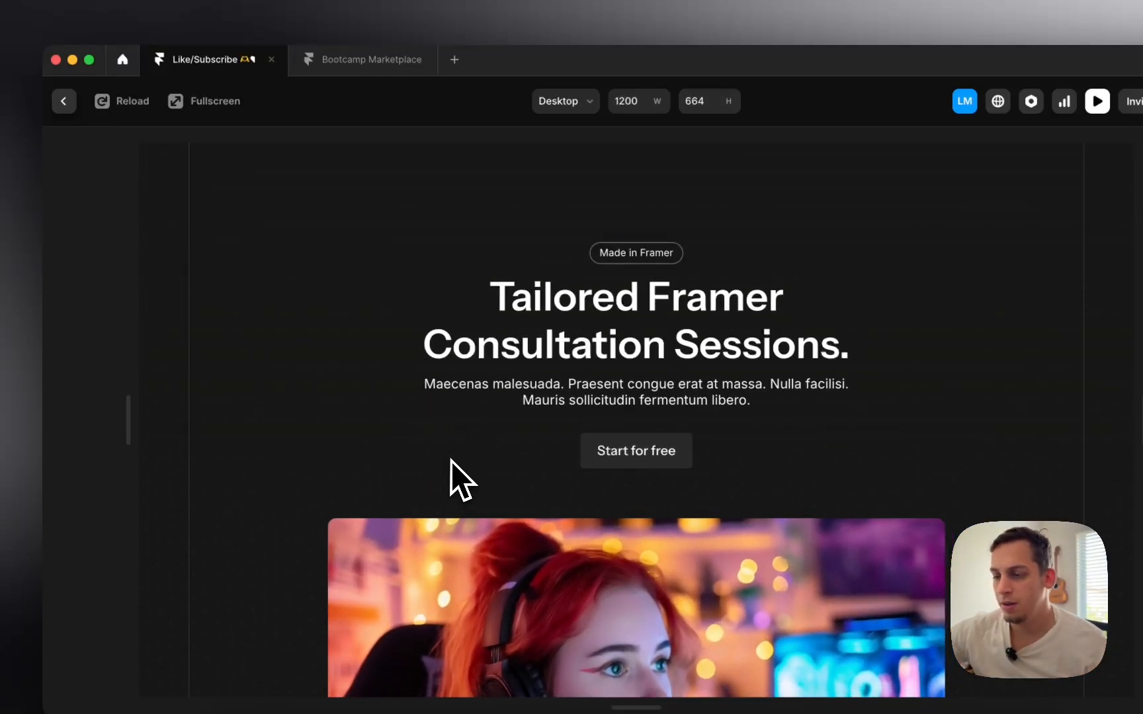
pyautogui.scroll(-6, 244, 400)
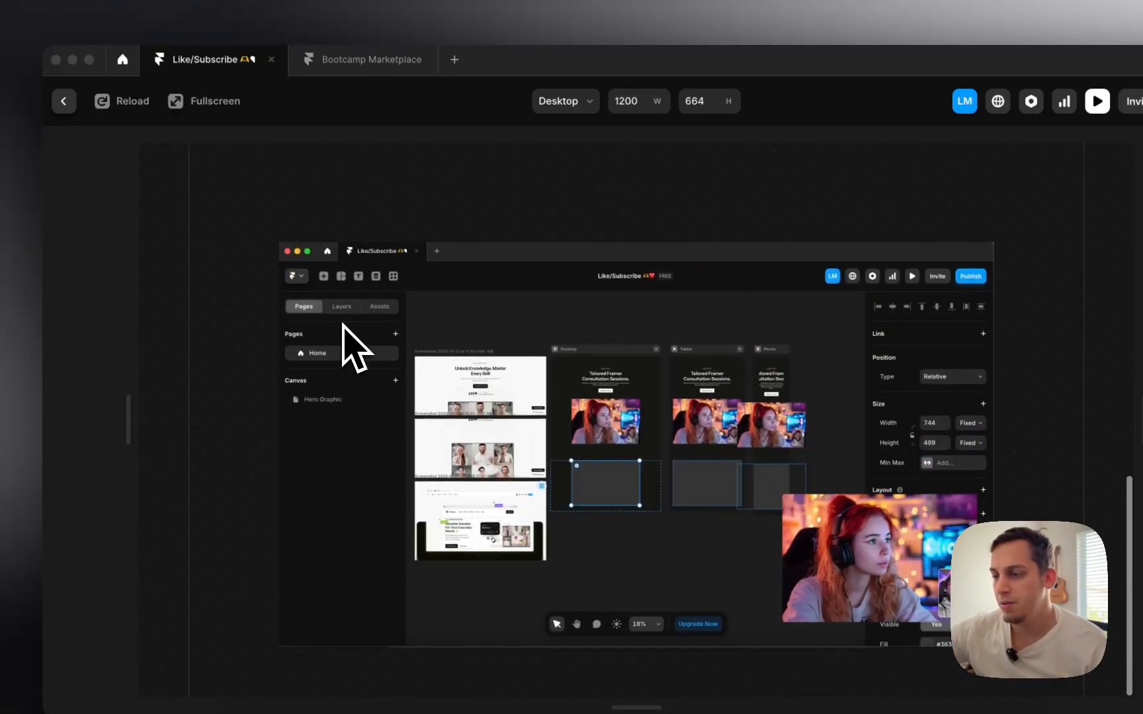
pyautogui.click(98, 133)
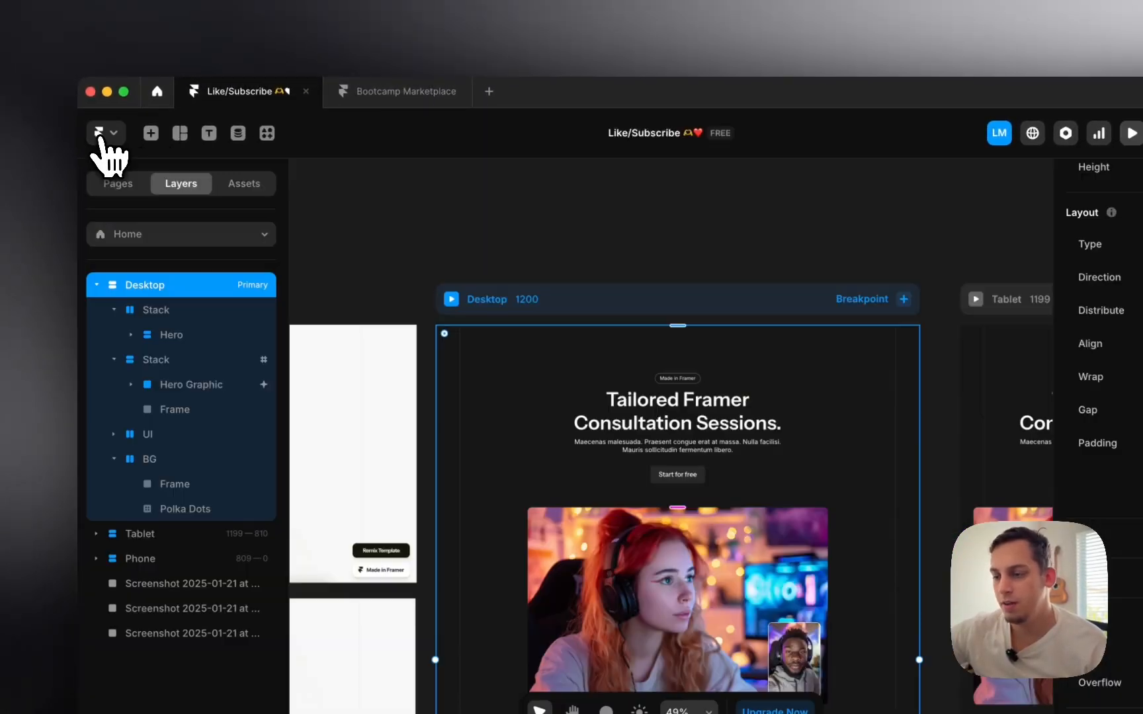
# - Switch to Chrome and examine the labelled Student and Teacher cursors over the StudyFlow site's hero graphic
pyautogui.click(349, 657)
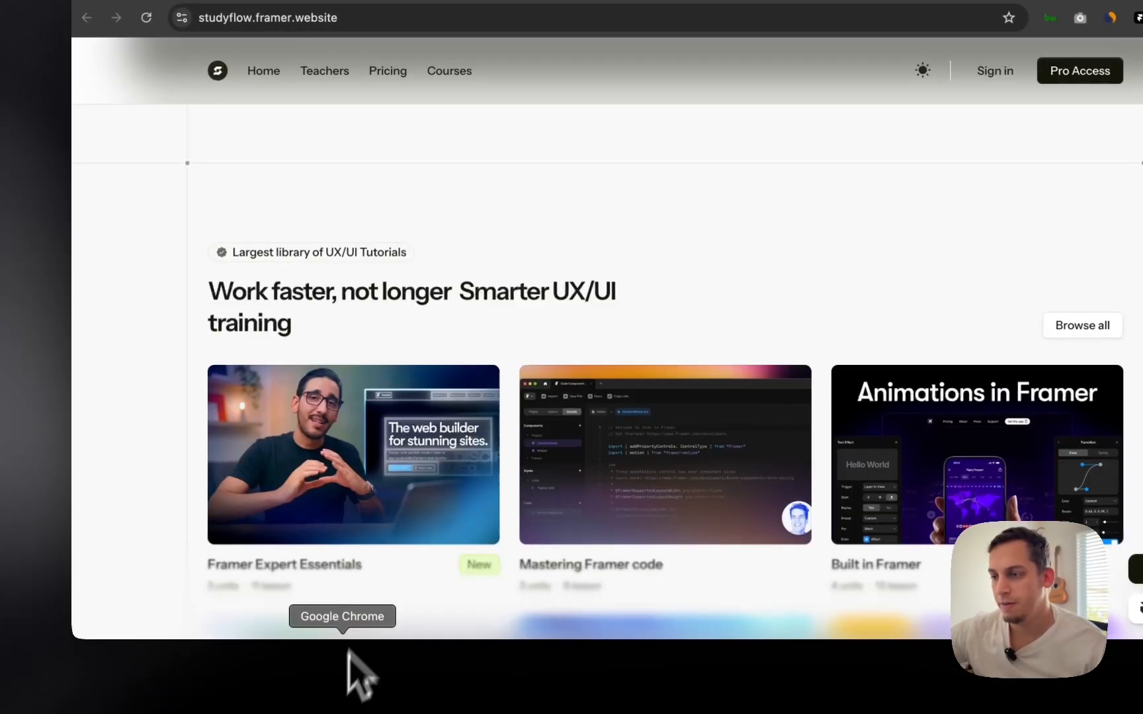
pyautogui.scroll(-10, 493, 306)
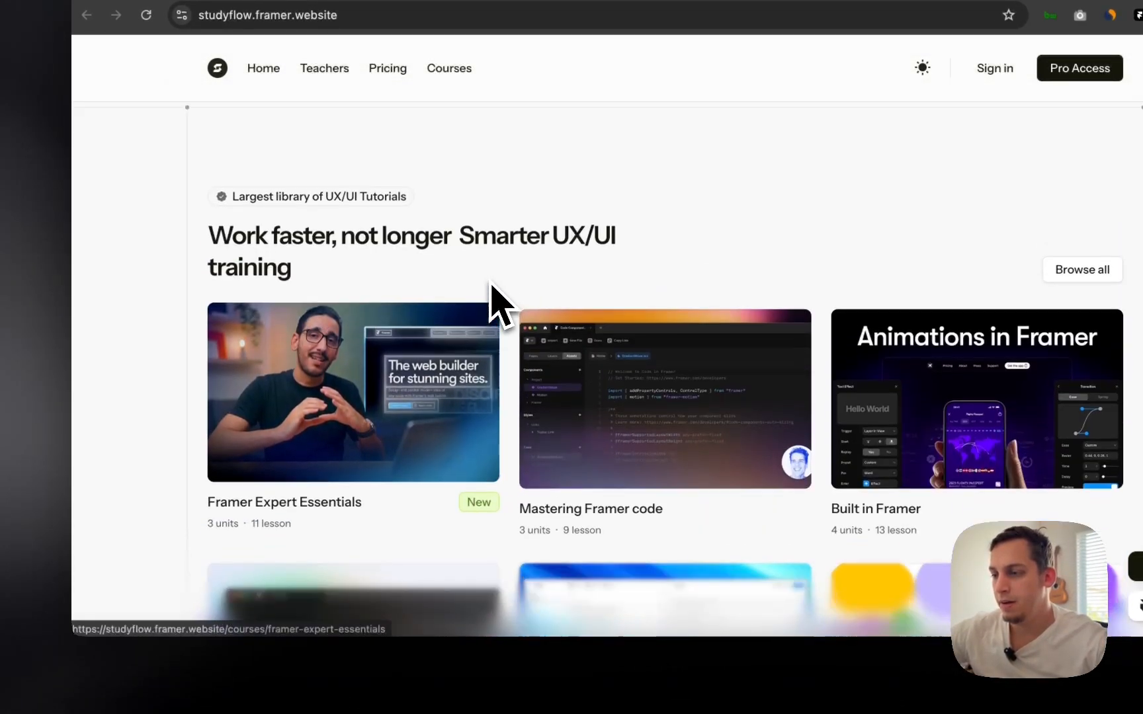
pyautogui.scroll(-10, 489, 284)
pyautogui.scroll(5, 489, 284)
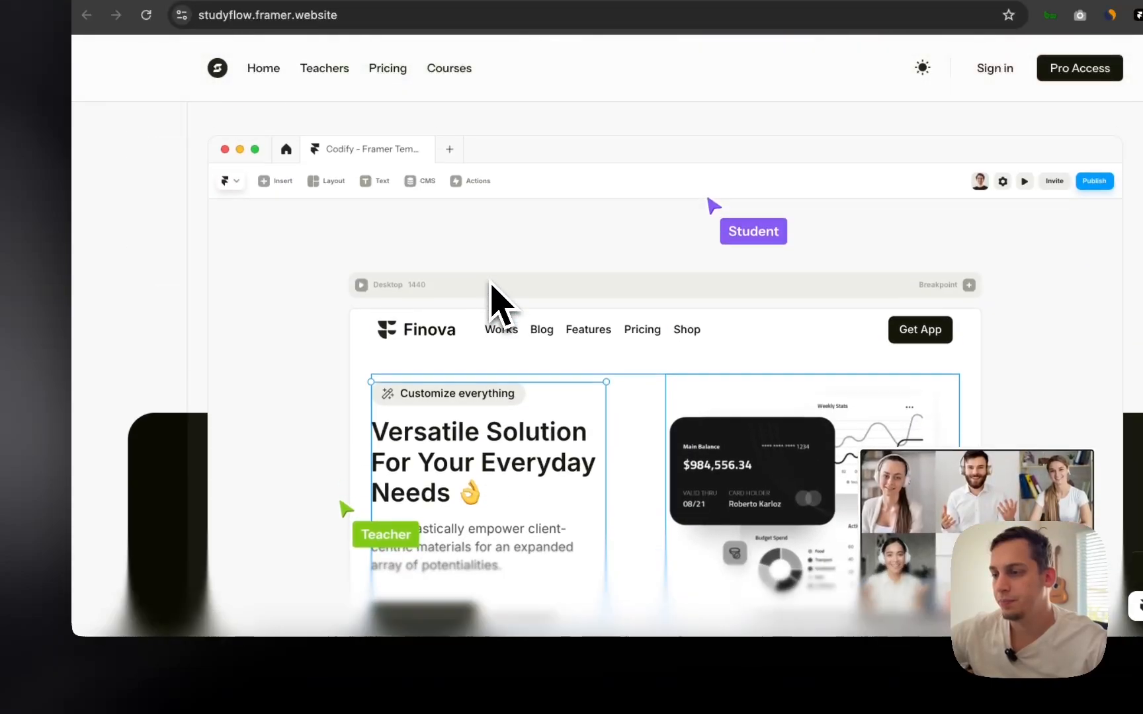
pyautogui.scroll(-1, 490, 284)
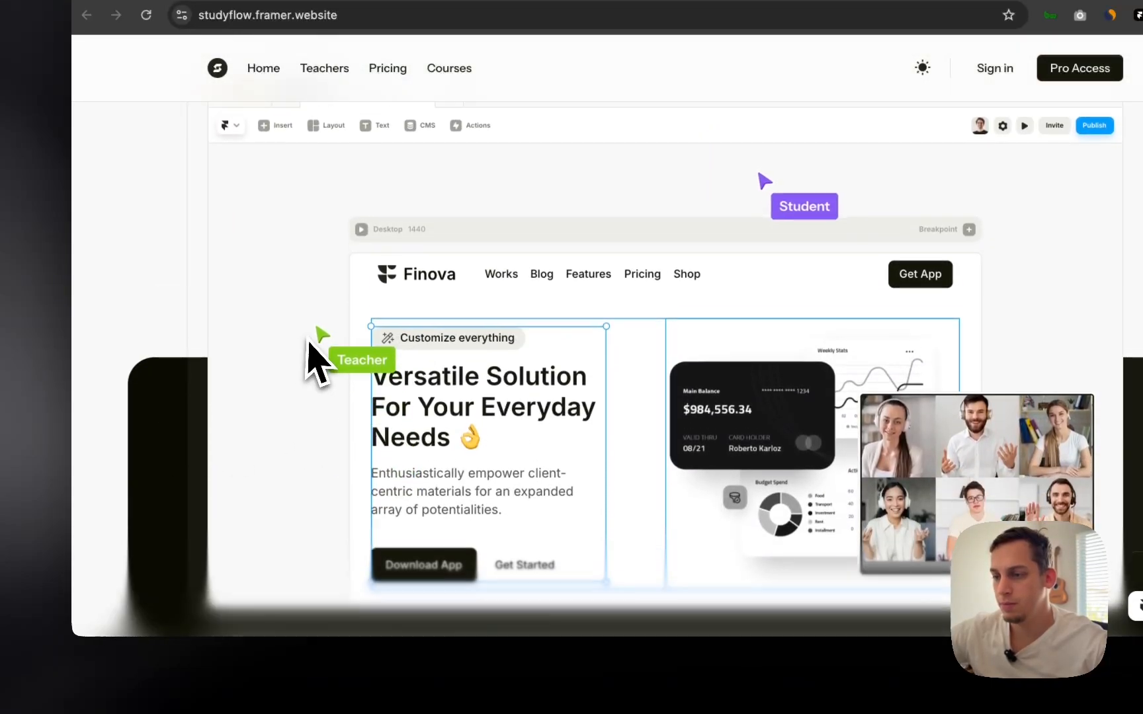
pyautogui.scroll(1, 311, 357)
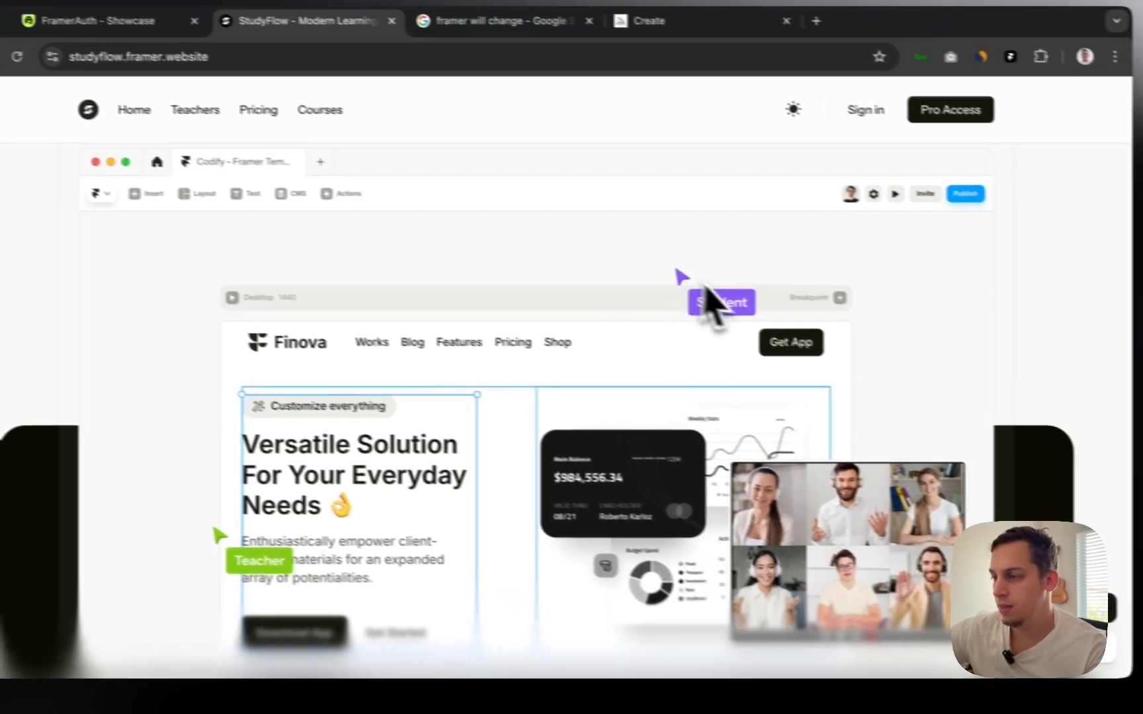
# - Capture a cropped screenshot of the purple Student cursor and its label from the StudyFlow graphic
pyautogui.press('super+shift+4')
pyautogui.moveTo(690, 253); pyautogui.dragTo(776, 314)
pyautogui.moveTo(677, 298); pyautogui.dragTo(723, 321)
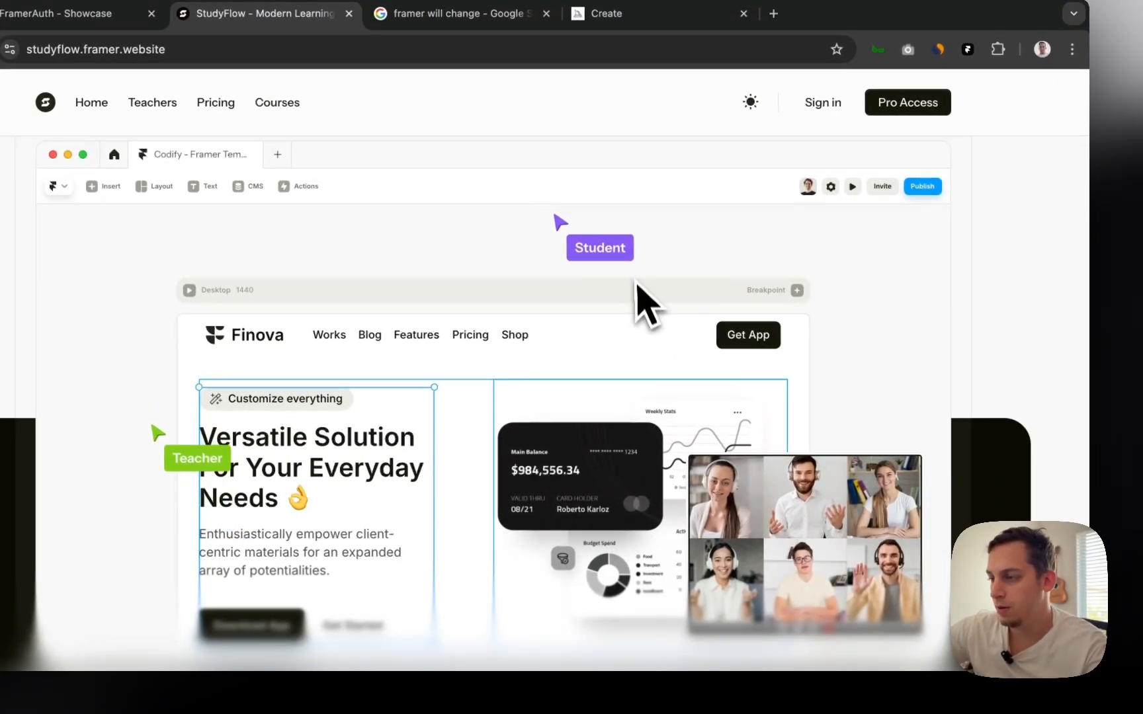
pyautogui.press('super+shift+4')
pyautogui.moveTo(599, 234); pyautogui.dragTo(597, 233)
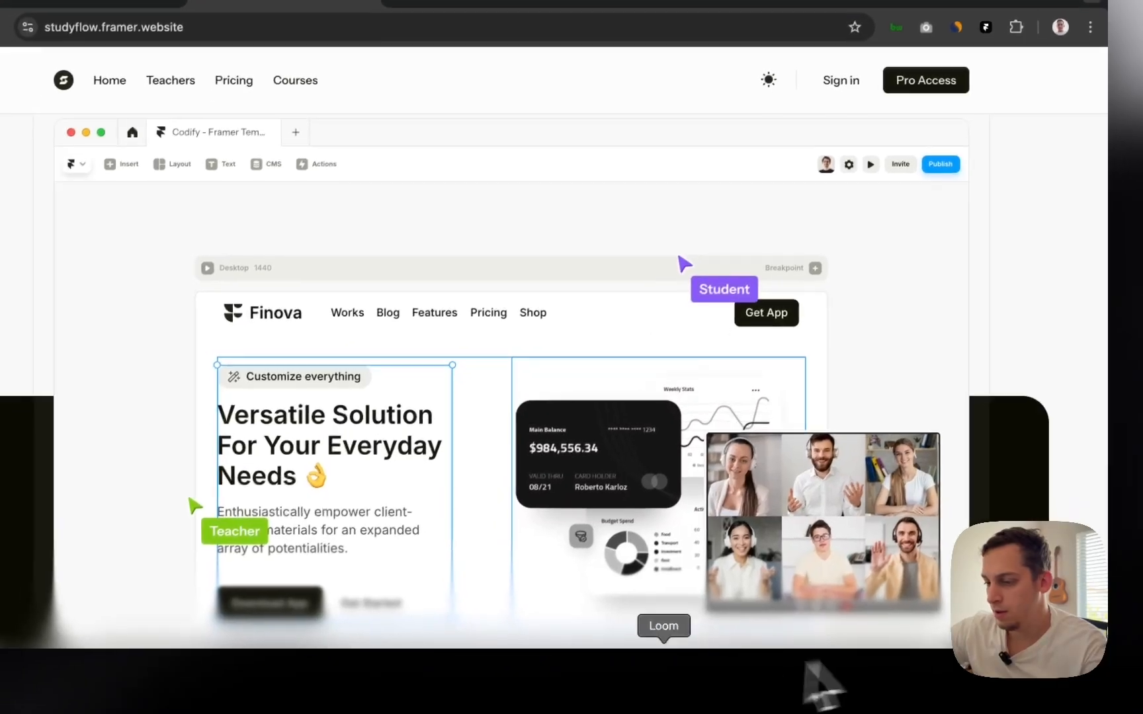
# - Switch to Framer, add a new canvas, and place the Student cursor screenshot beside its iPhone 13 frame
pyautogui.click(670, 679)
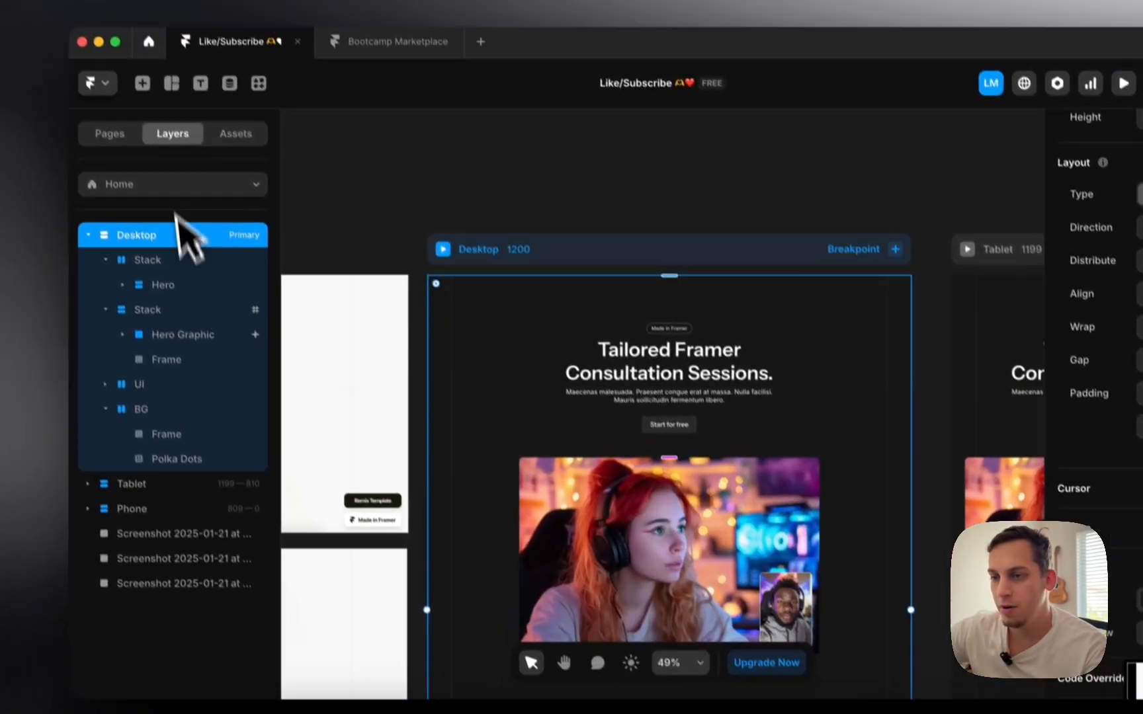
pyautogui.click(83, 70)
pyautogui.click(270, 277)
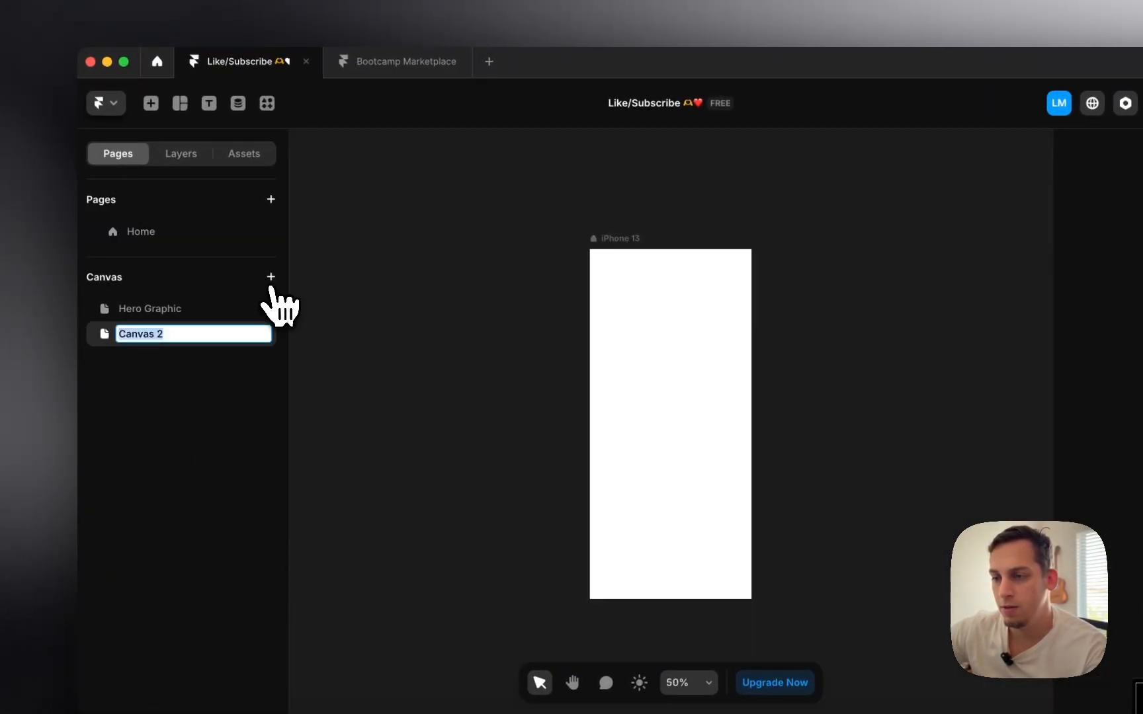
pyautogui.moveTo(1084, 662); pyautogui.dragTo(153, 219)
pyautogui.scroll(4, 580, 258)
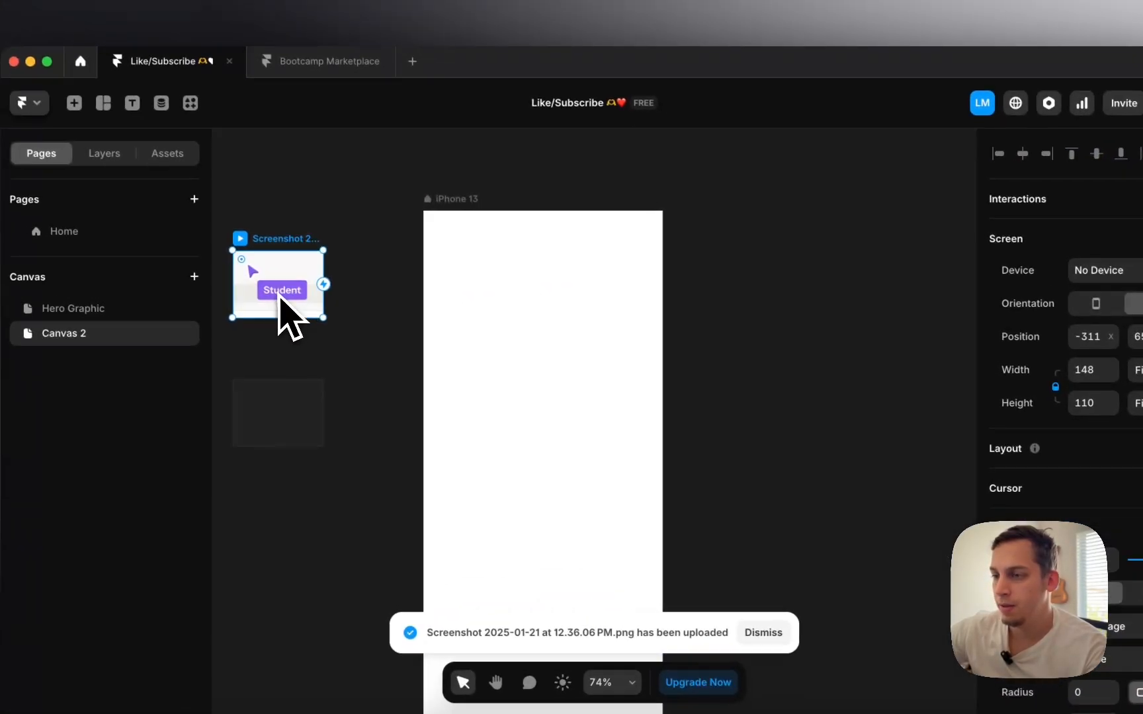
pyautogui.scroll(3, 281, 311)
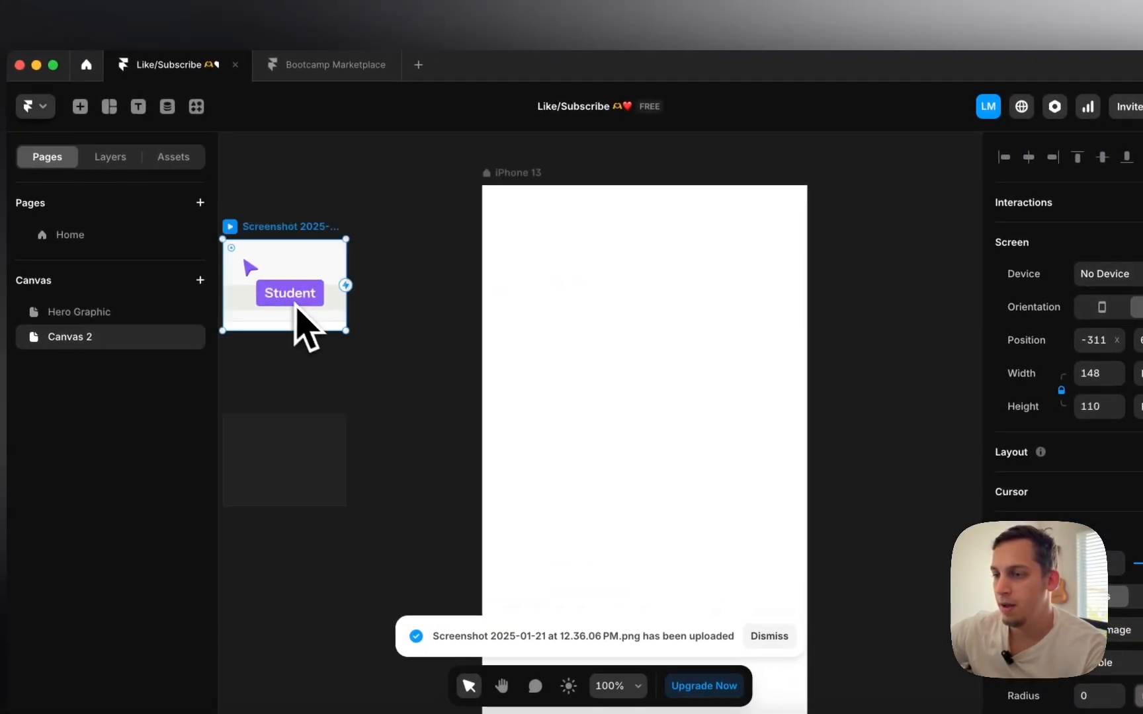
pyautogui.scroll(2, 307, 318)
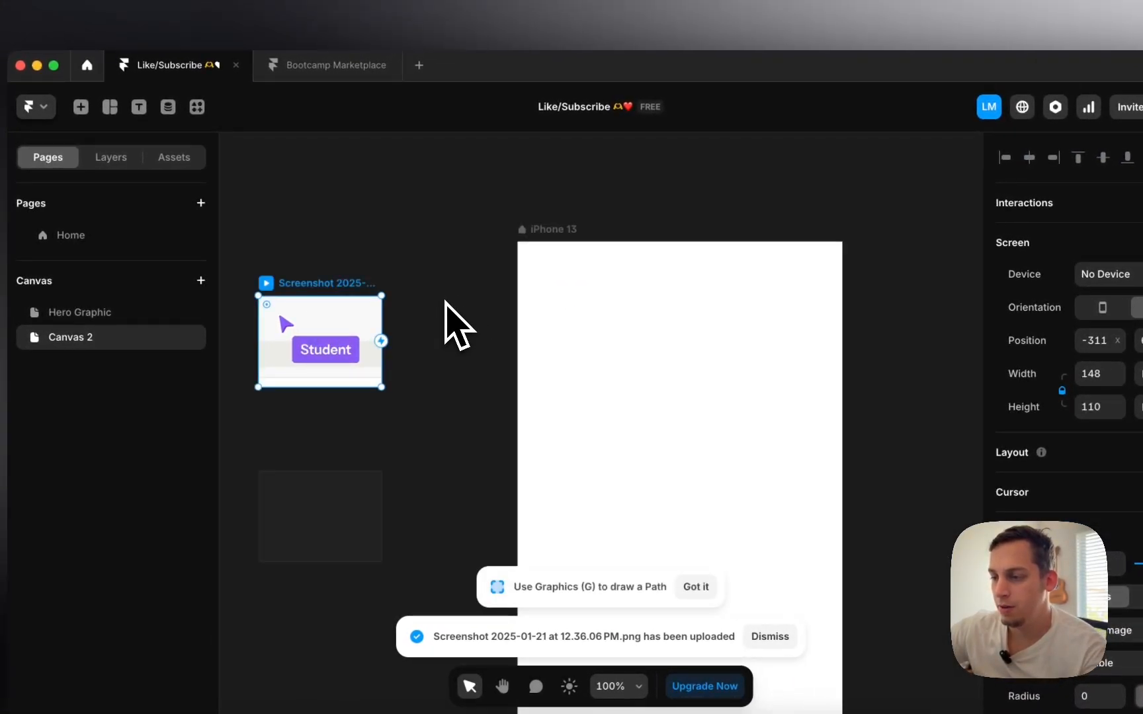
# - Draw a 60 × 60 Graphic between the Student screenshot and the iPhone 13 frame
pyautogui.press('g')
pyautogui.press('Escape')
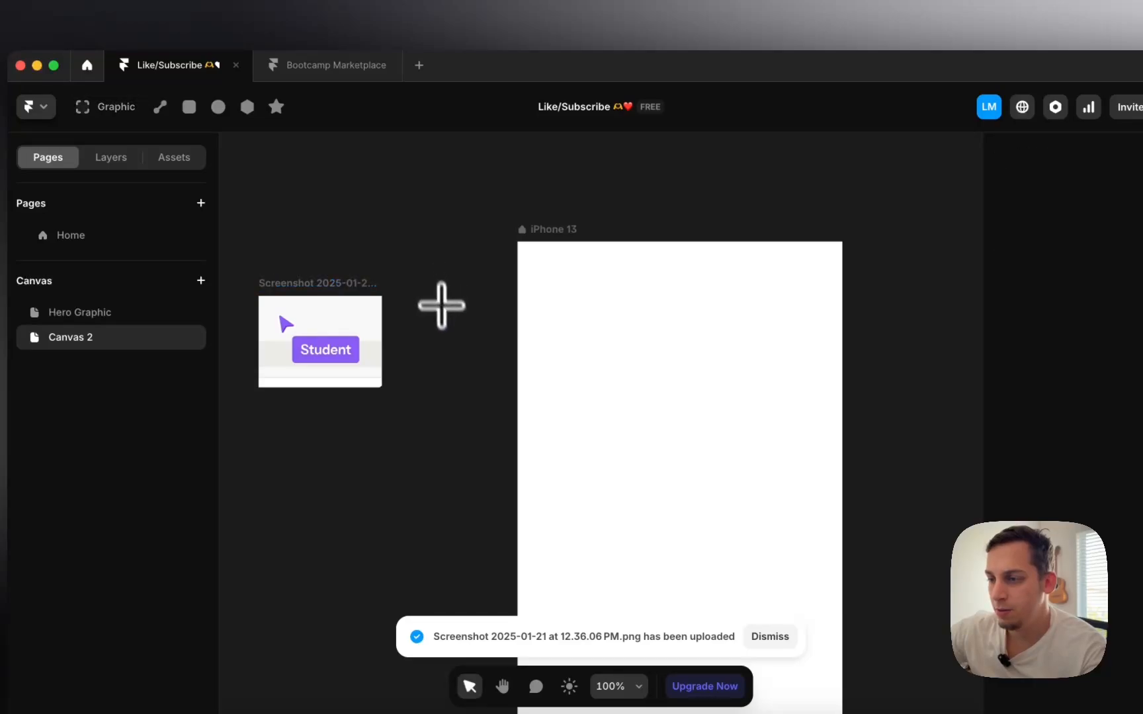
pyautogui.press('g')
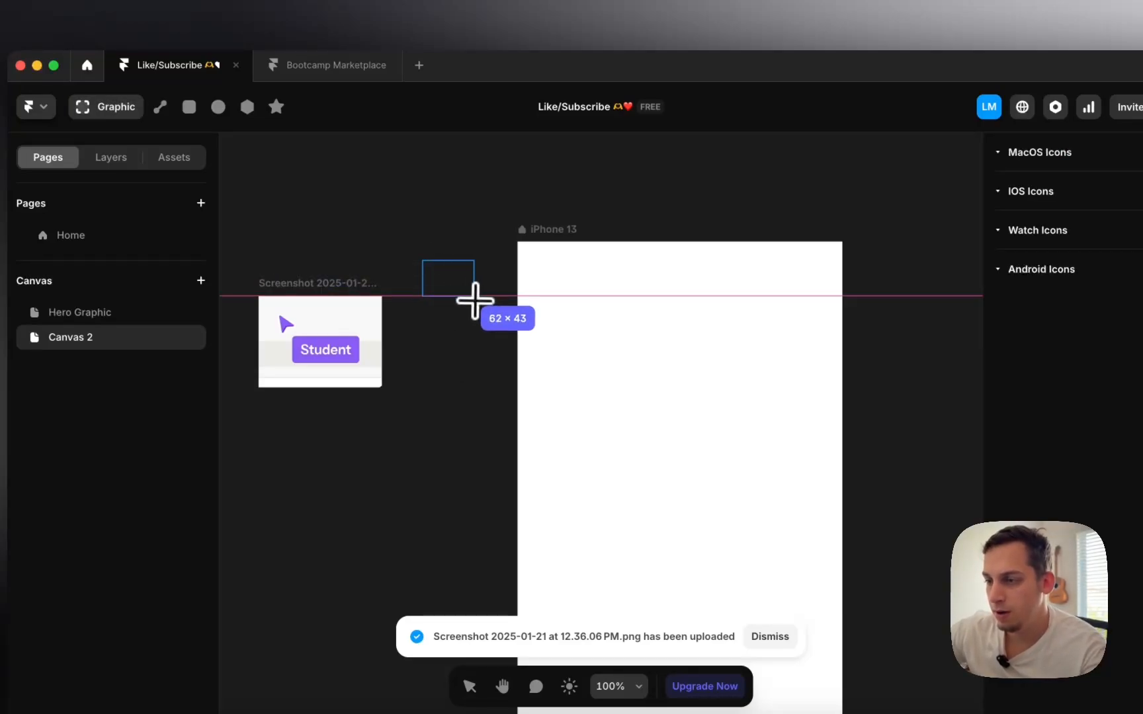
pyautogui.moveTo(475, 311); pyautogui.dragTo(475, 311)
pyautogui.scroll(5, 459, 314)
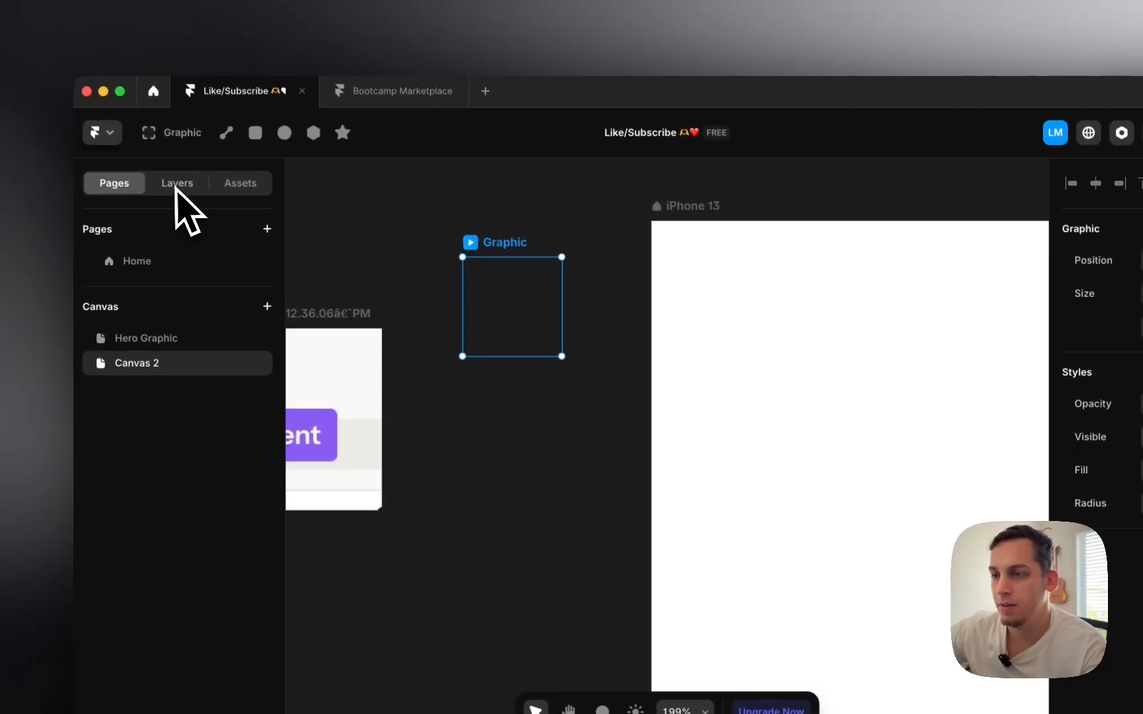
# - Draw a closed four-point arrow cursor inside the Graphic with the Path tool, modelled on the Student cursor
pyautogui.click(160, 107)
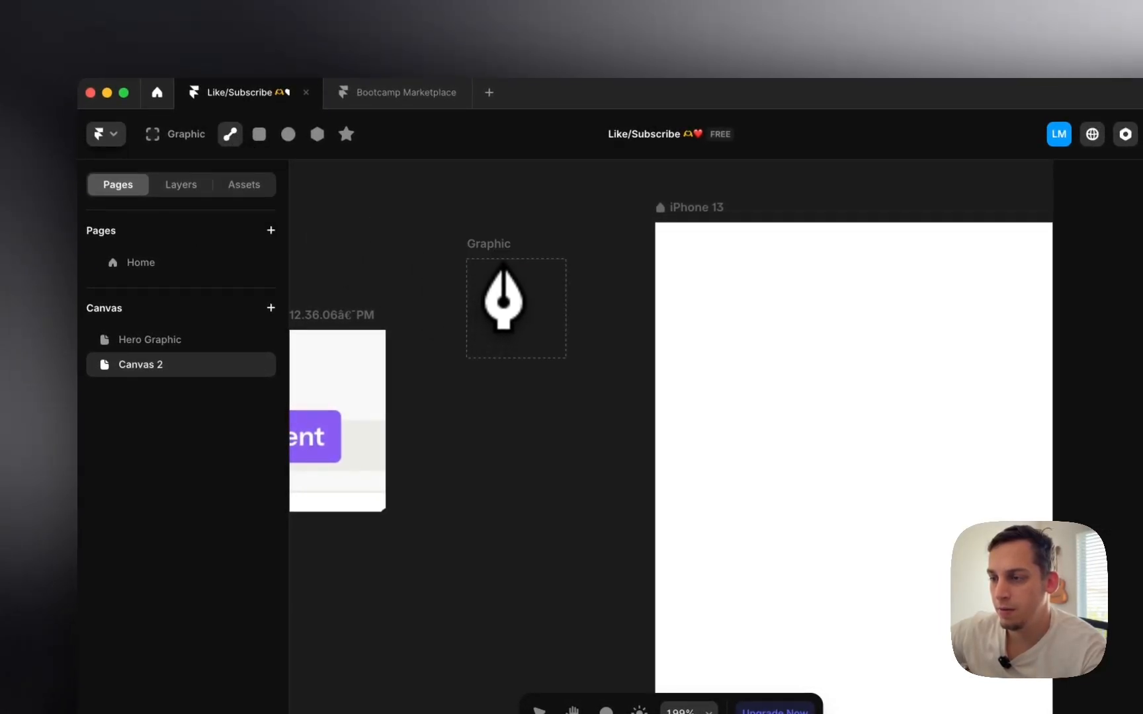
pyautogui.hscroll(-4, 482, 285)
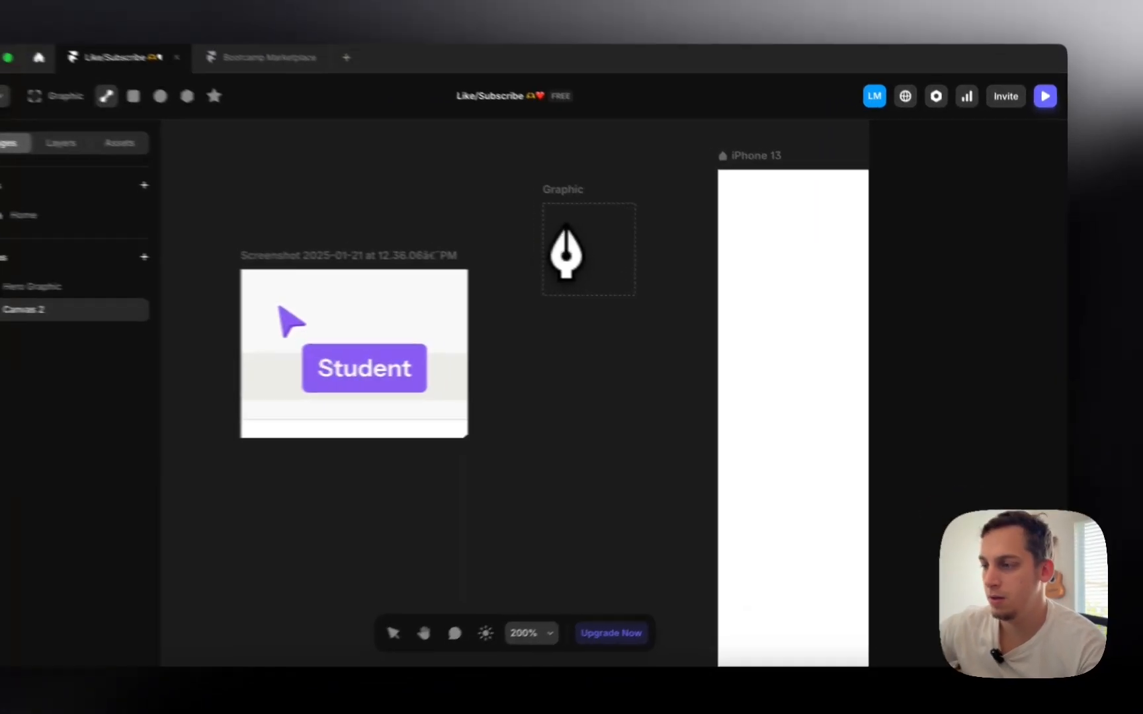
pyautogui.click(617, 238)
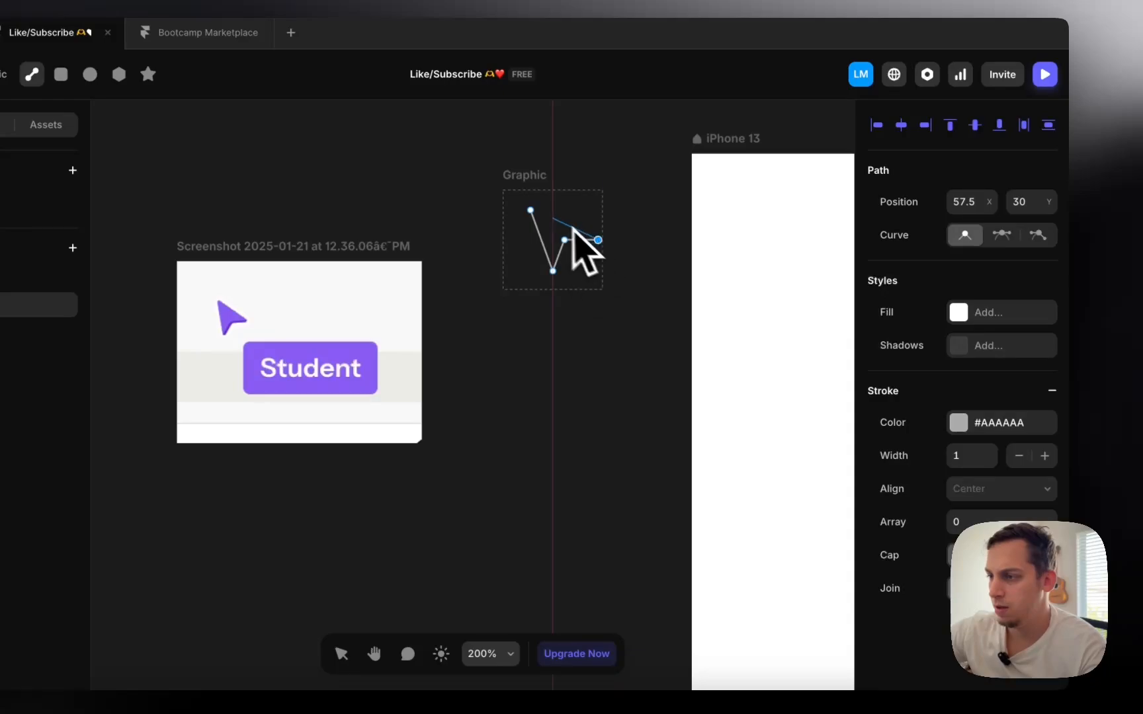
pyautogui.click(531, 209)
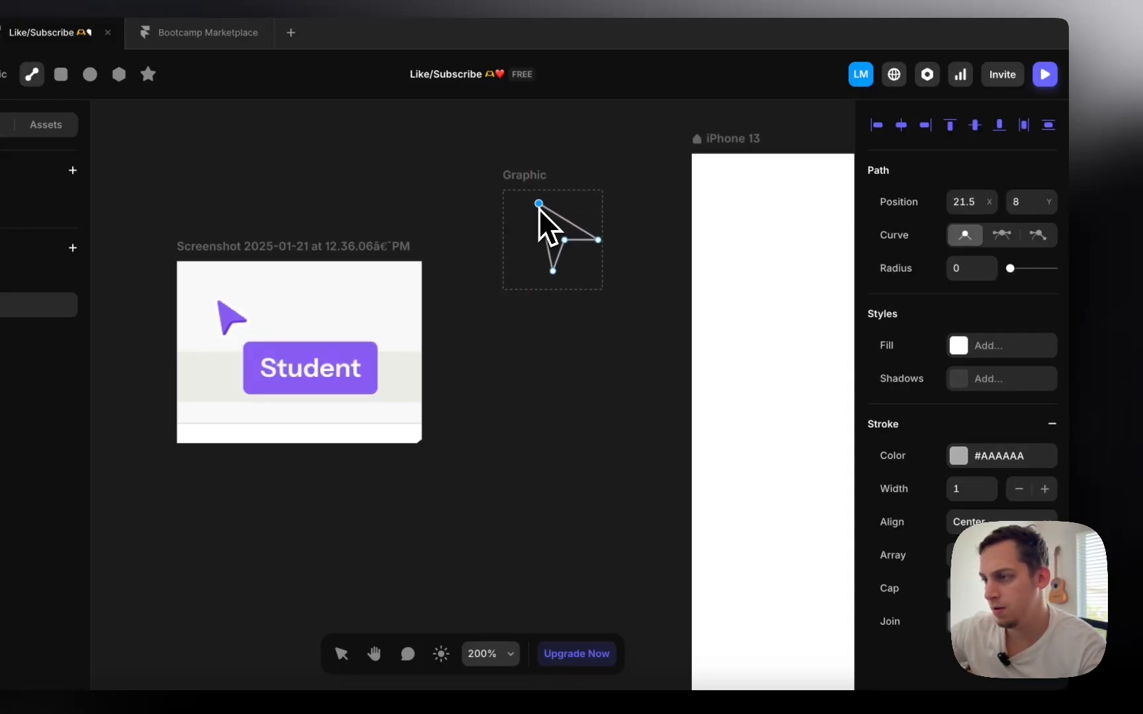
pyautogui.press('Escape')
# - Move the arrow shape to about X 14.5, Y 9 and fill it with purple #8A5CF4 sampled from the screenshot
pyautogui.click(576, 255)
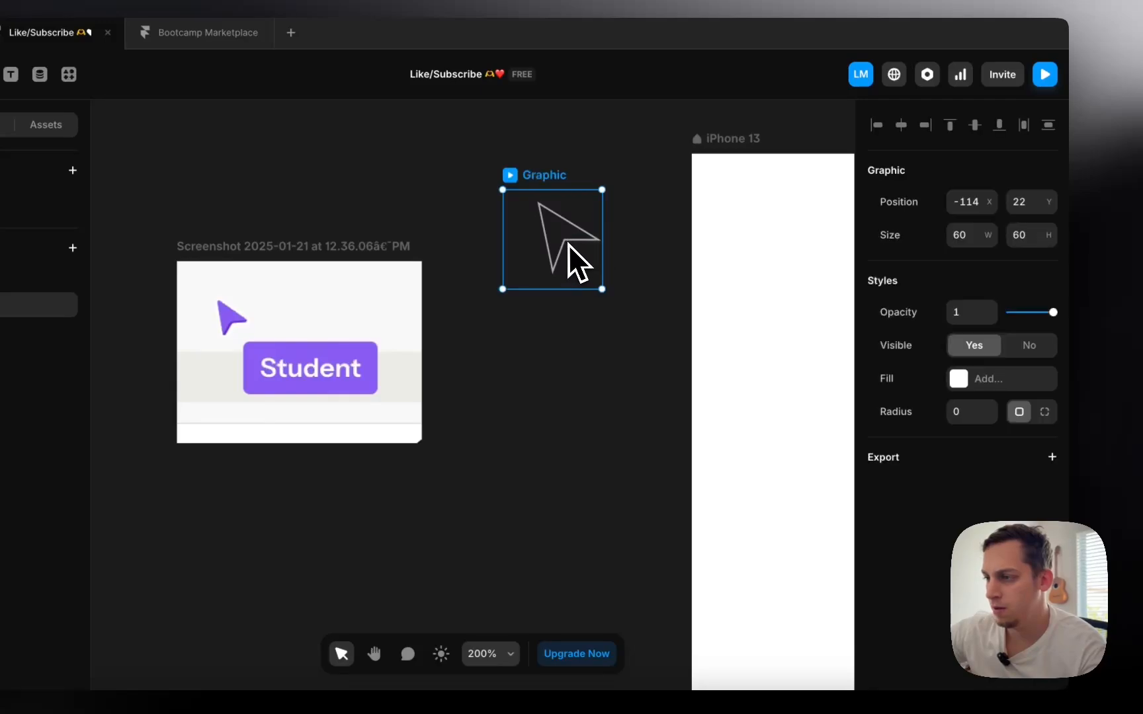
pyautogui.click(570, 246)
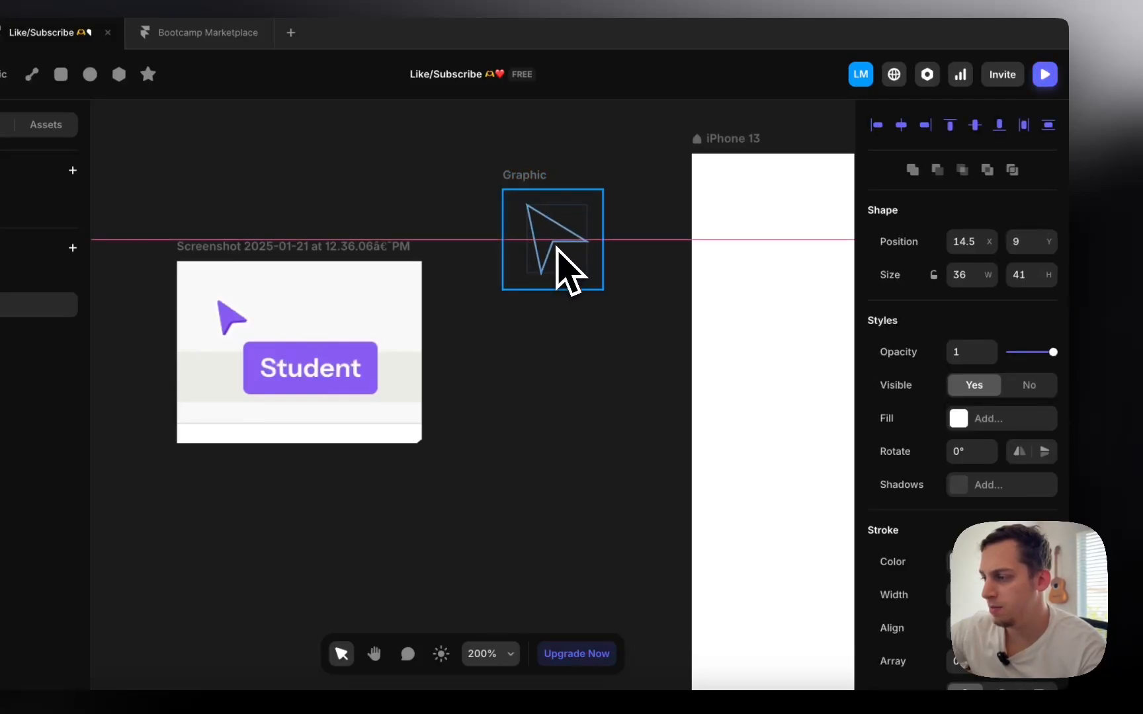
pyautogui.click(963, 422)
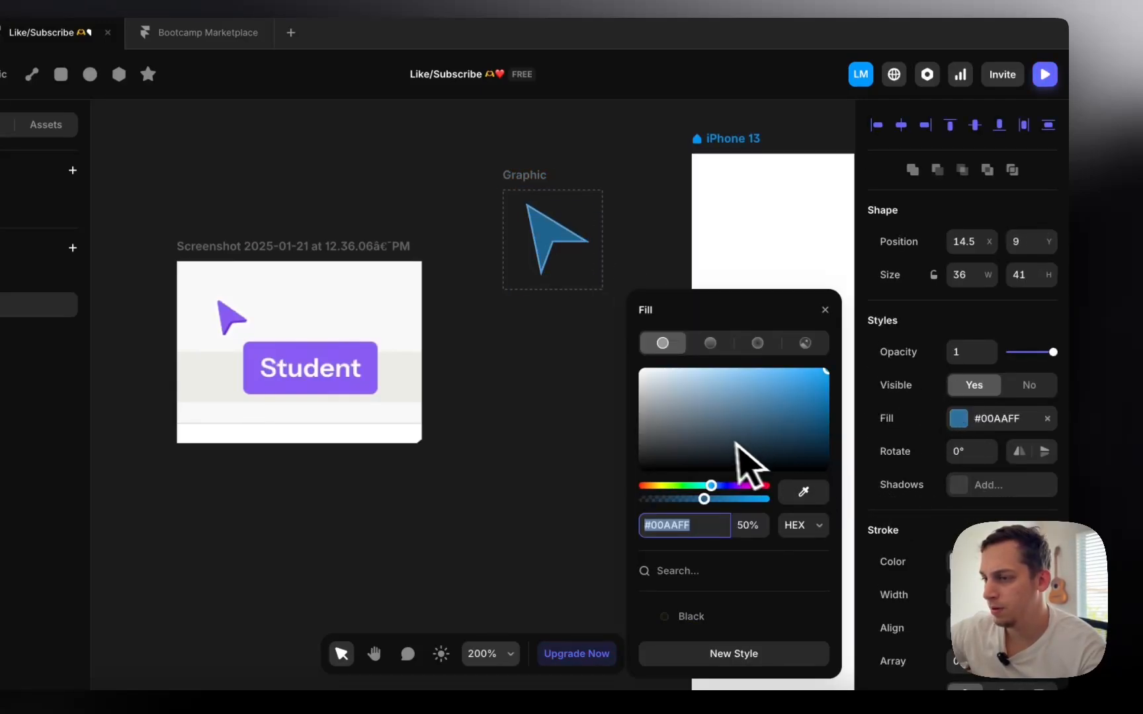
pyautogui.click(803, 491)
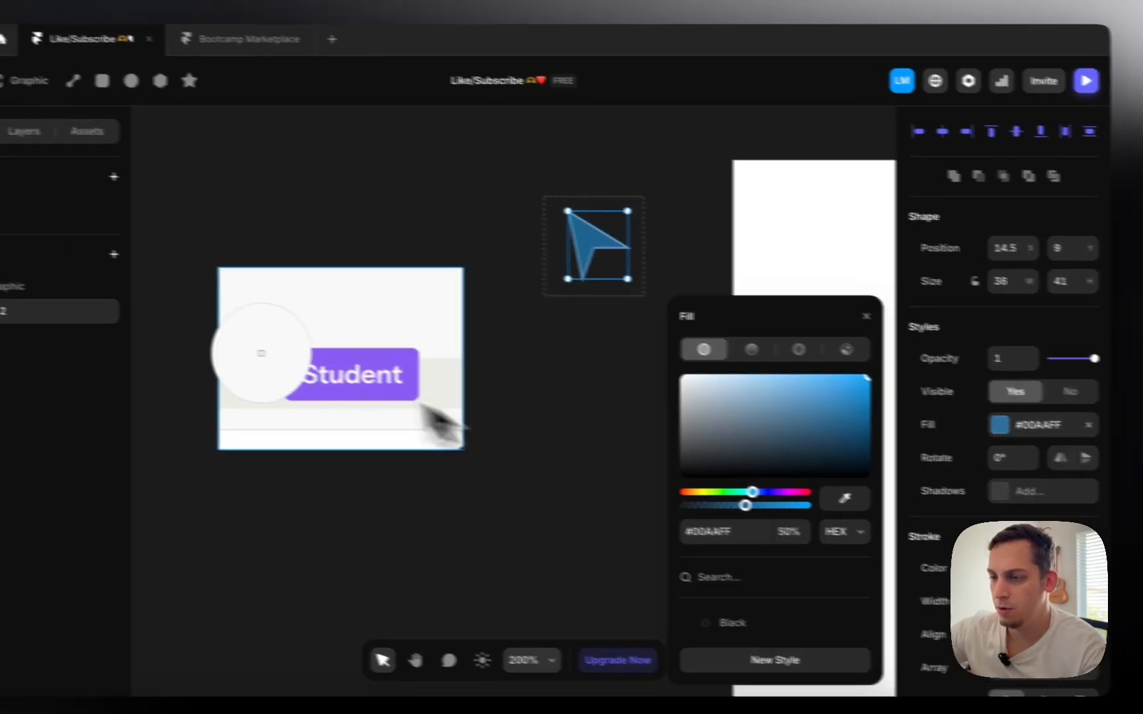
pyautogui.click(233, 318)
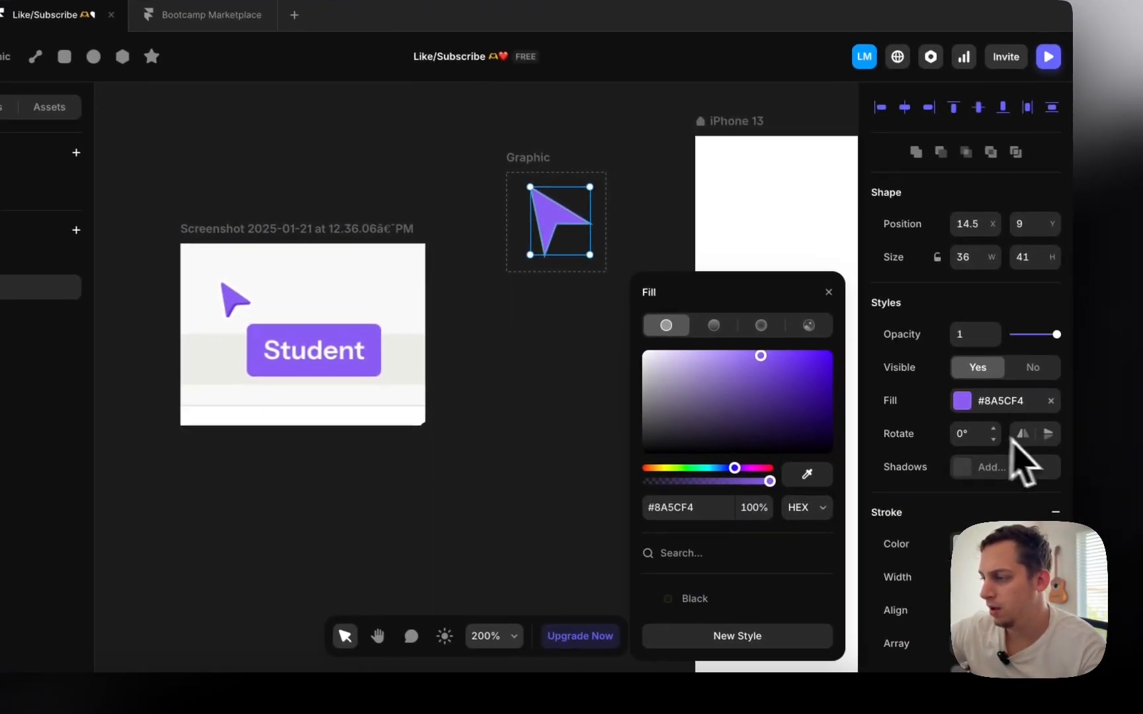
# - Remove the arrow's stroke and round all its path points with a radius of 2
pyautogui.scroll(-3, 1031, 502)
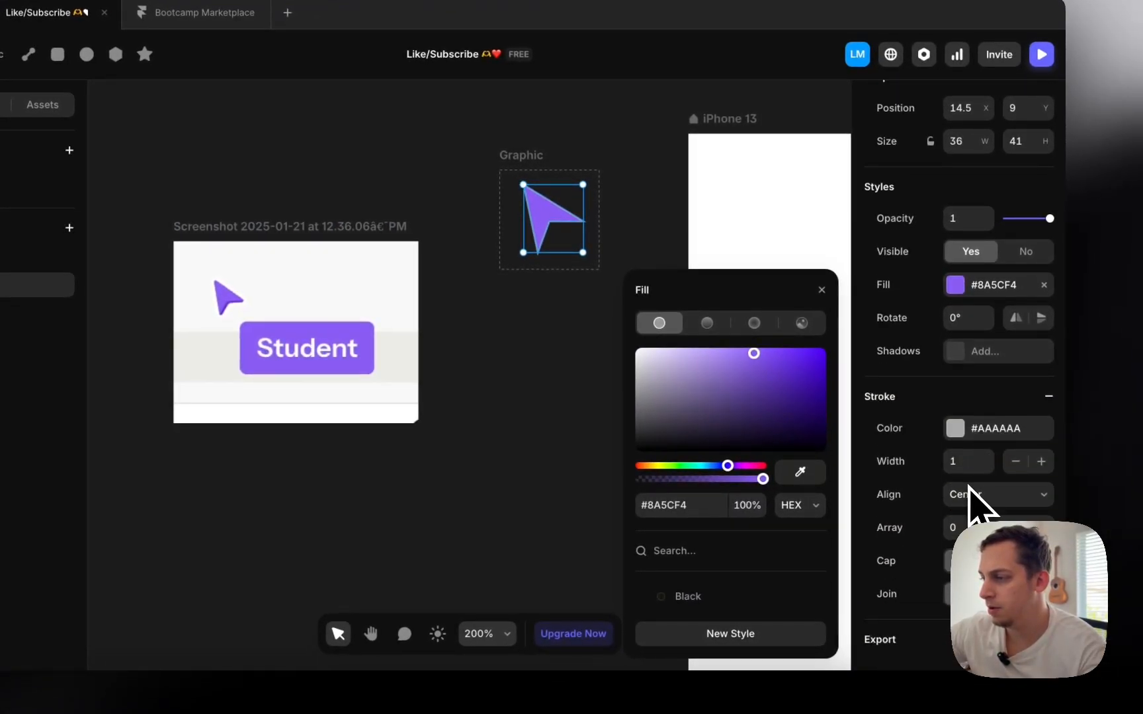
pyautogui.doubleClick(542, 243)
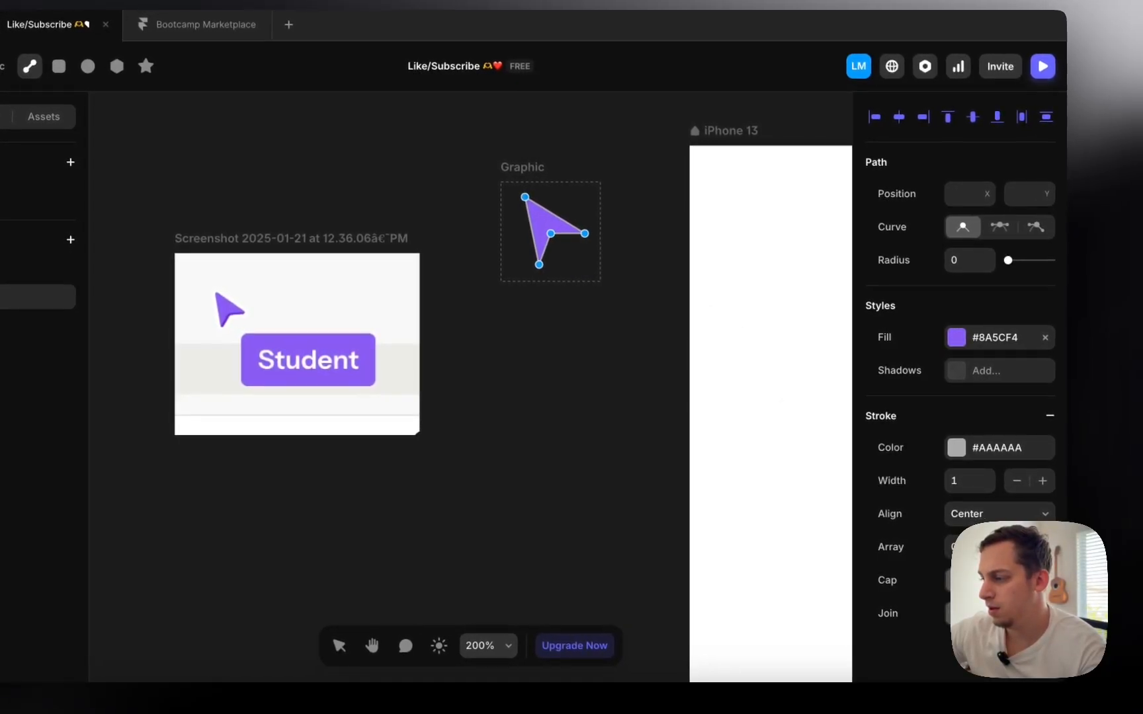
pyautogui.click(973, 549)
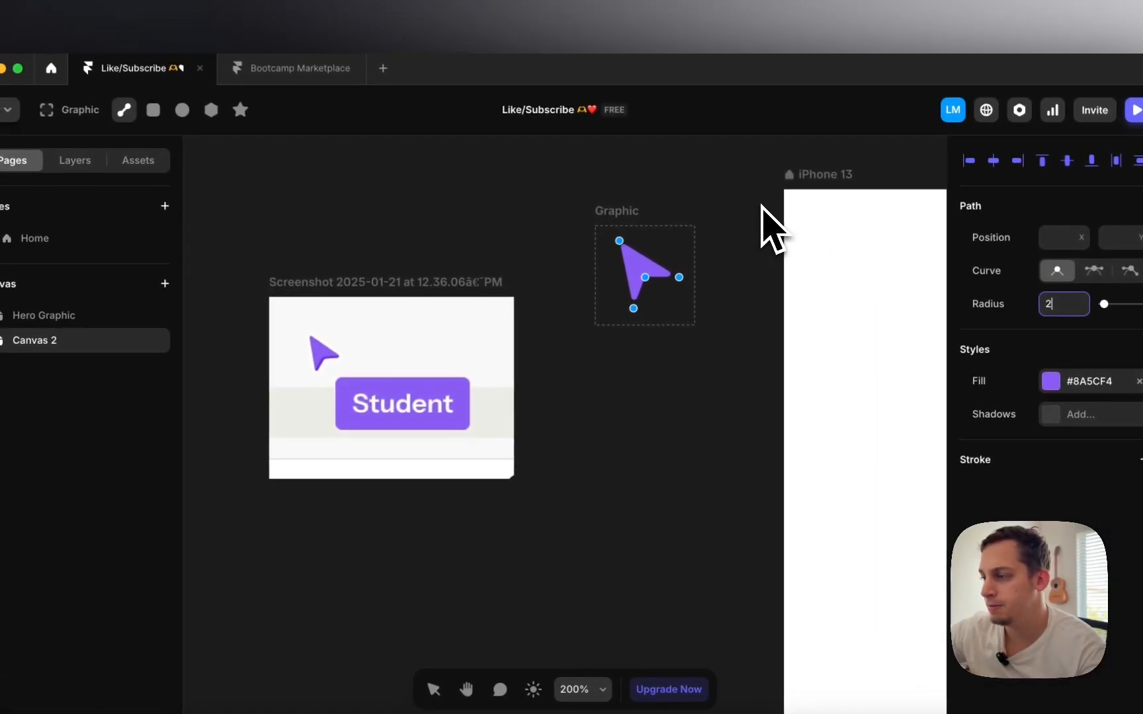
pyautogui.click(762, 206)
# - Move the arrow Graphic into the upper-left corner of the iPhone 13 frame, about 16 from its left and 23 from its top
pyautogui.moveTo(591, 311); pyautogui.dragTo(823, 225)
pyautogui.scroll(-1, 823, 225)
pyautogui.scroll(-3, 822, 221)
pyautogui.hscroll(3, 822, 220)
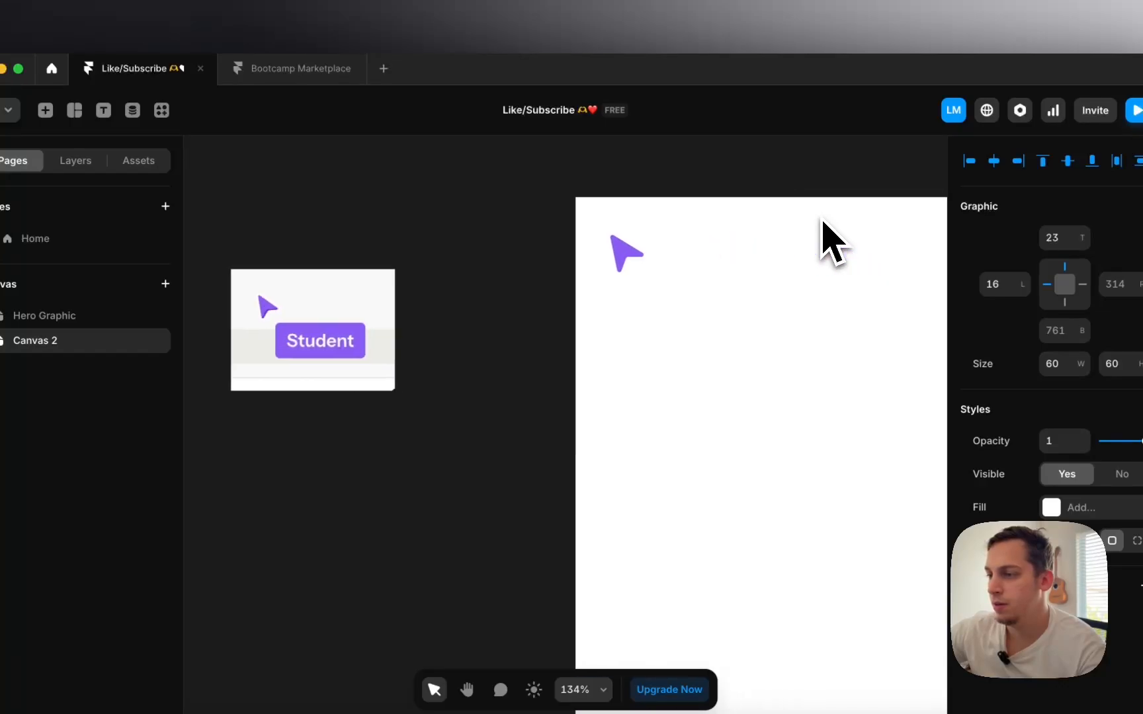
pyautogui.scroll(-2, 371, 337)
pyautogui.click(370, 378)
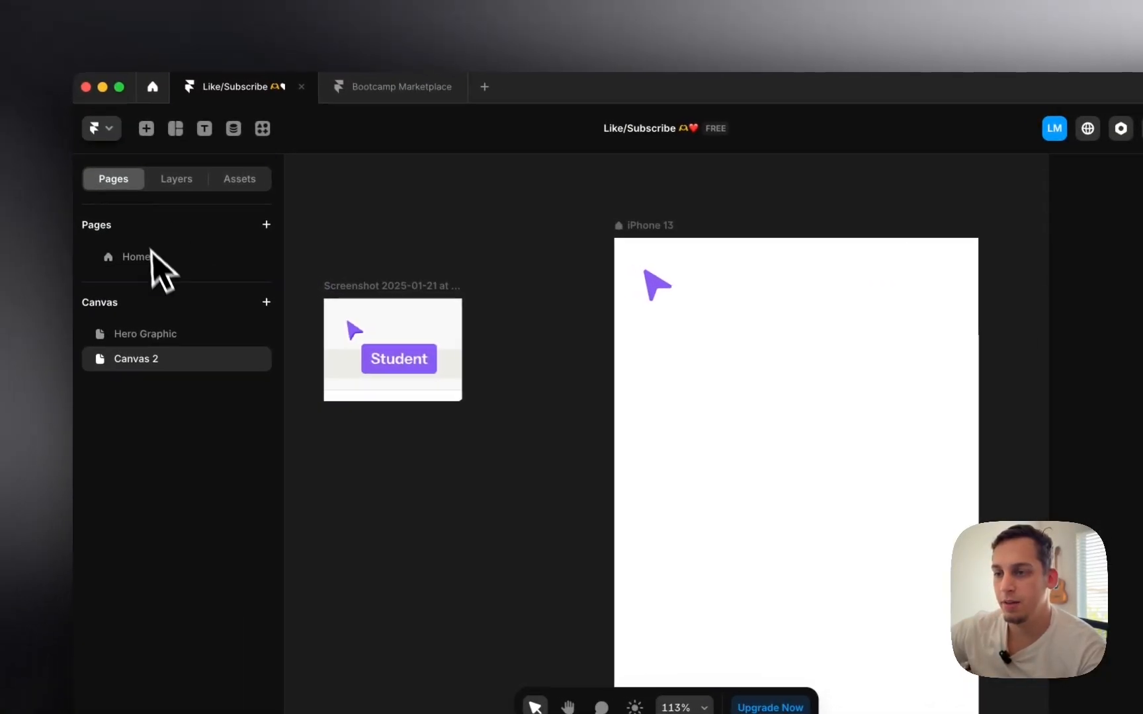
# - Copy the "Made in Framer" Pill from the Home page's hero into Canvas 2 and place it below the Student screenshot
pyautogui.click(119, 251)
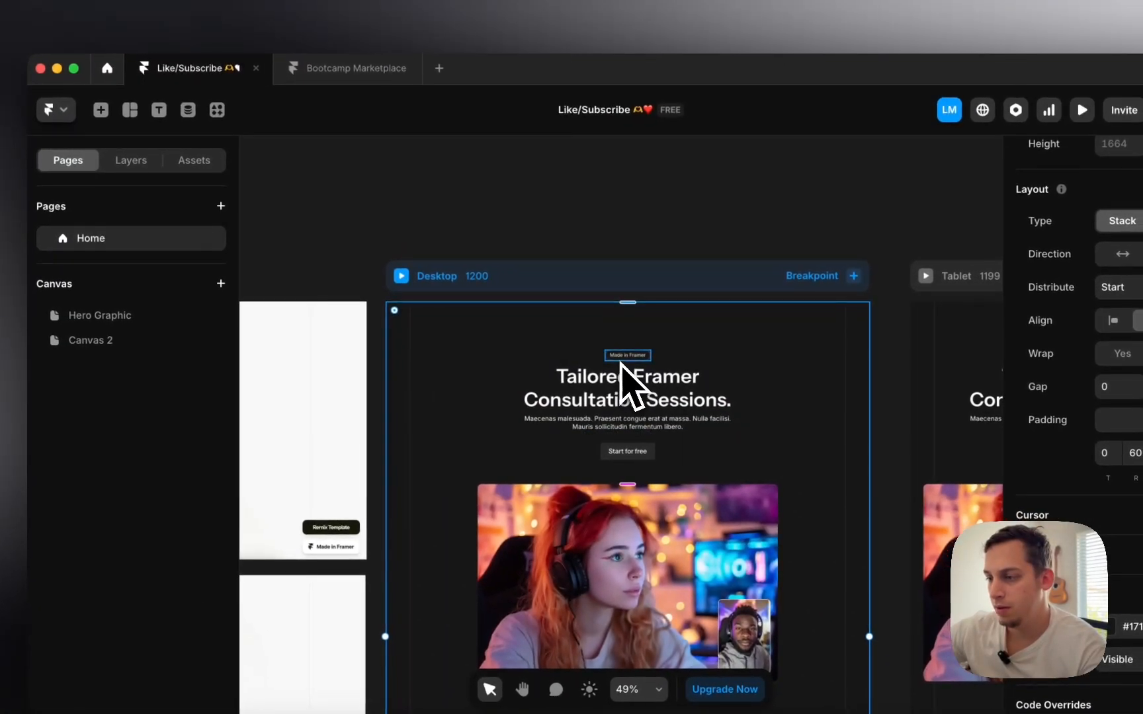
pyautogui.click(628, 357)
pyautogui.scroll(3, 628, 372)
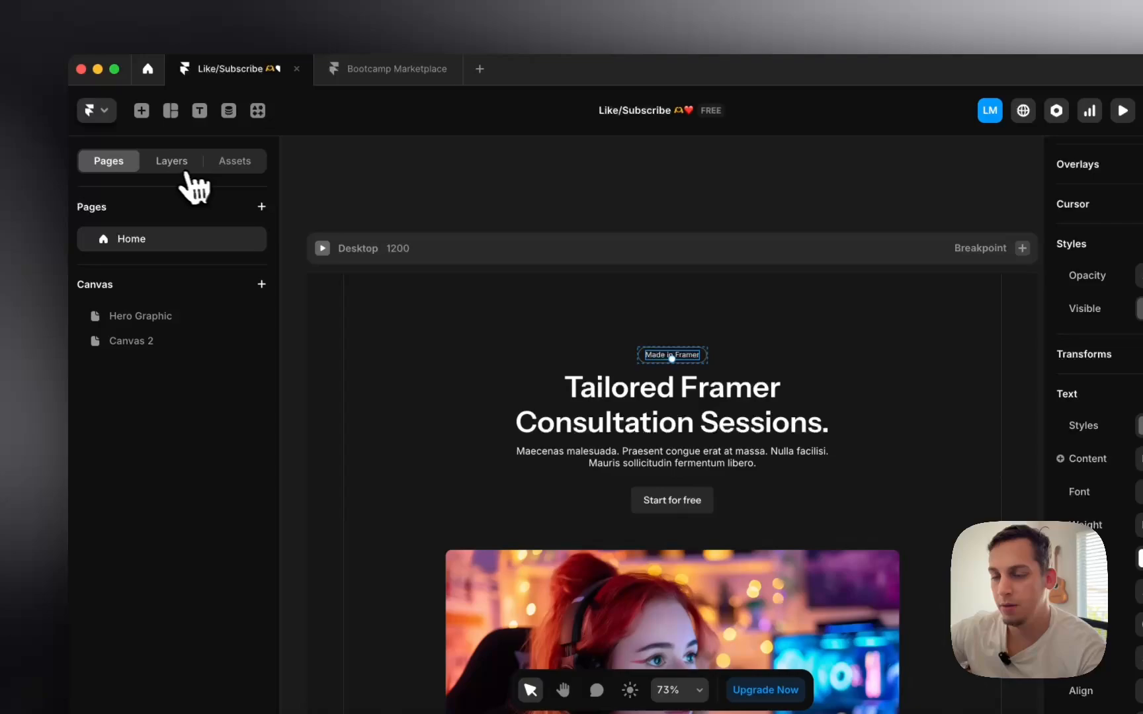
pyautogui.click(182, 165)
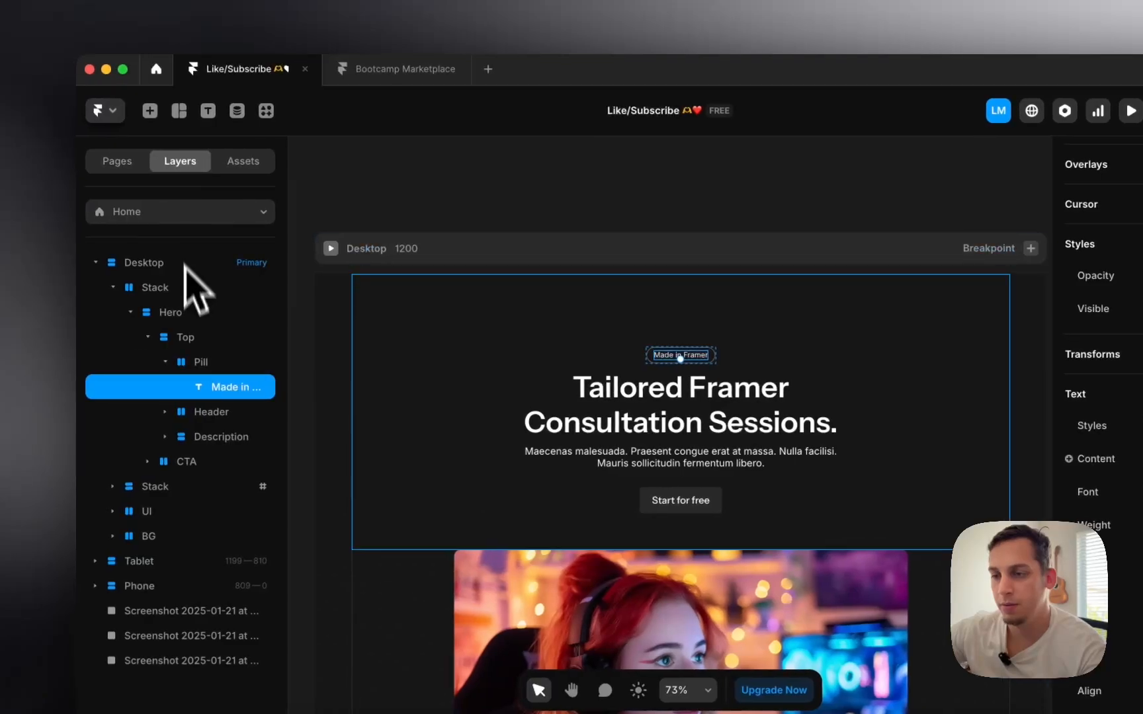
pyautogui.click(199, 362)
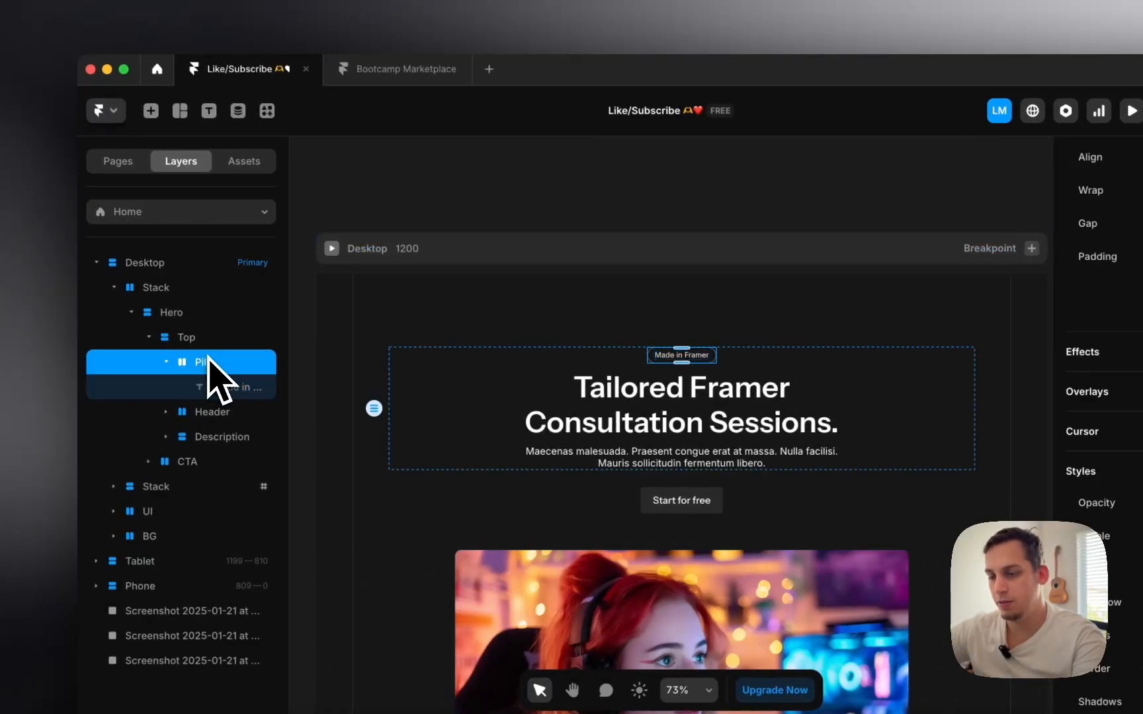
pyautogui.click(119, 164)
pyautogui.click(136, 341)
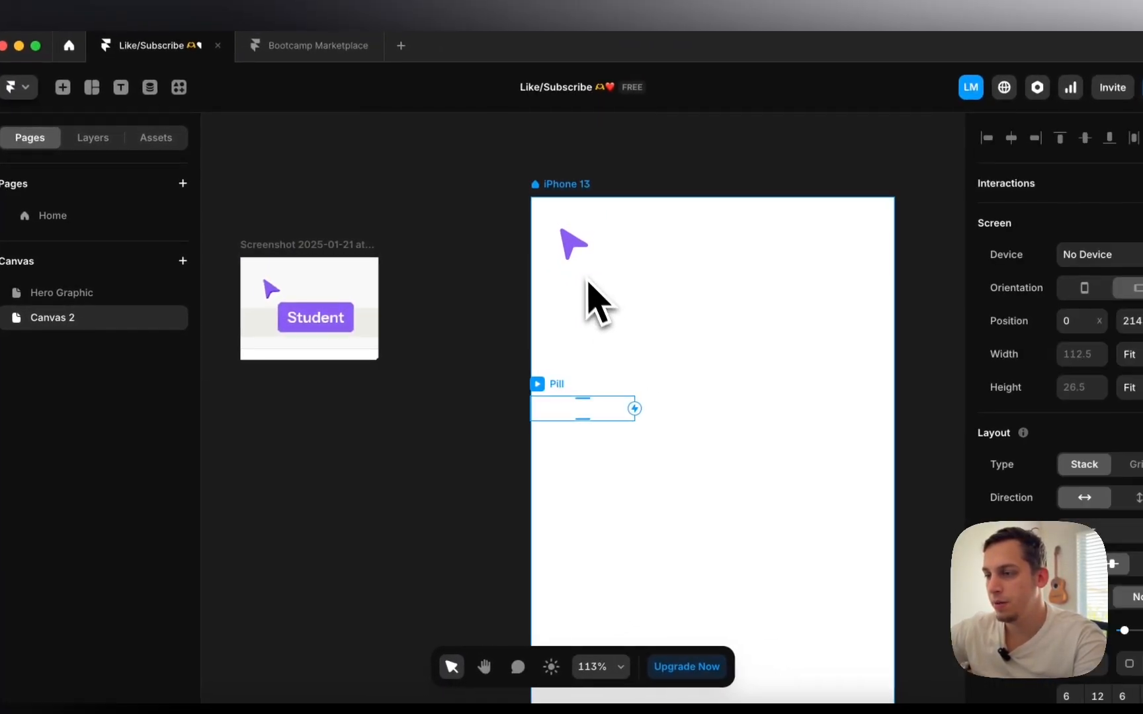
pyautogui.moveTo(551, 391); pyautogui.dragTo(338, 409)
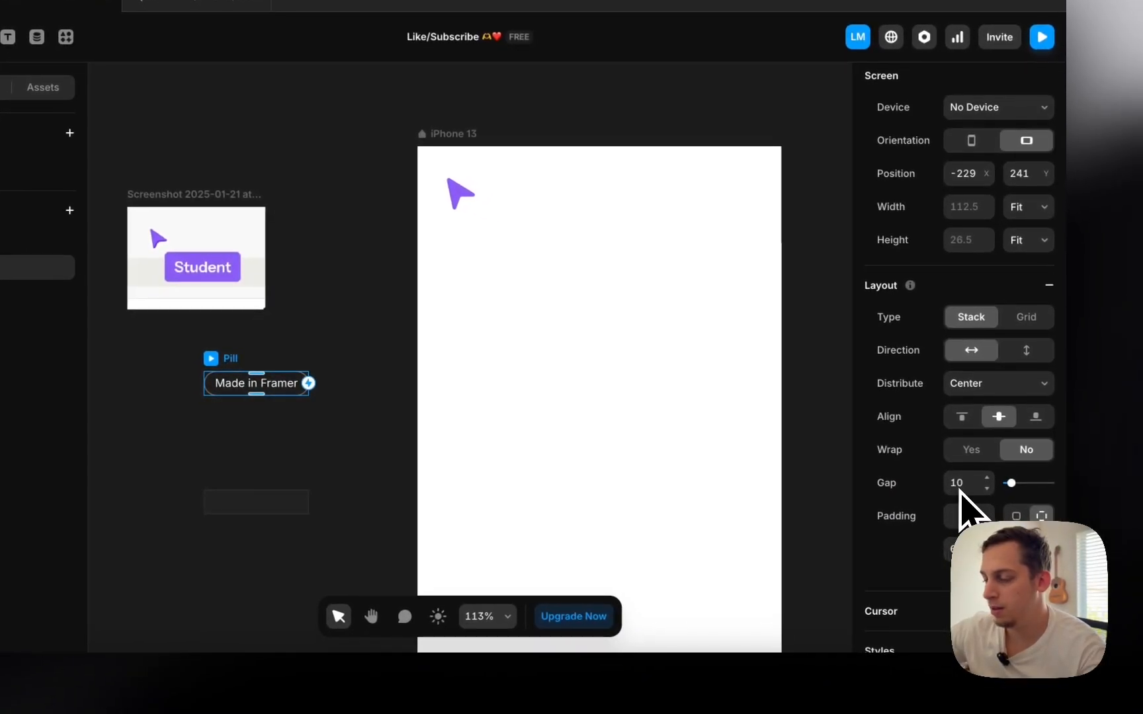
# - Replace the copied Pill's text with "Student"
pyautogui.scroll(-1, 963, 496)
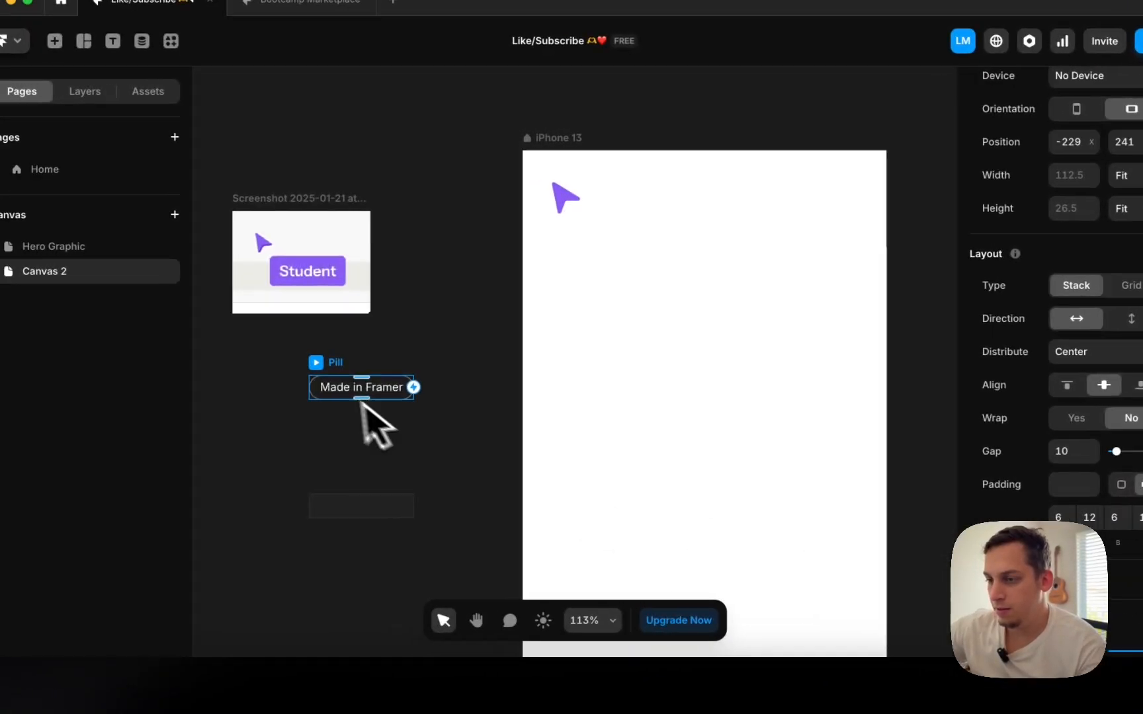
pyautogui.doubleClick(372, 388)
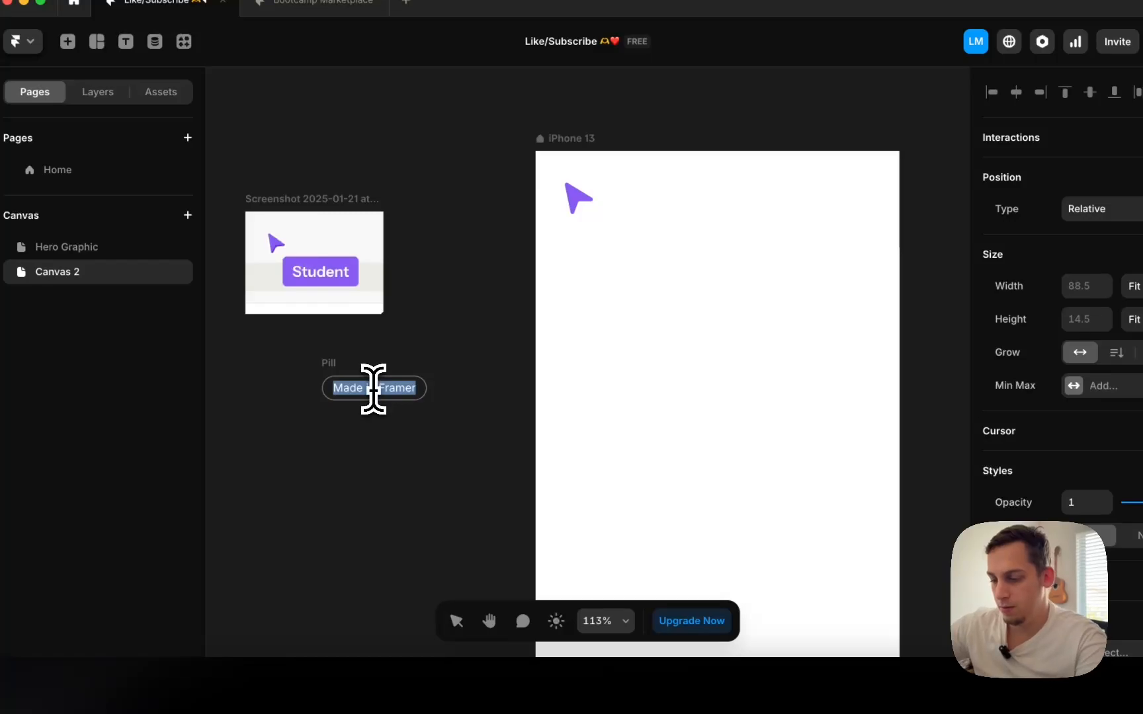
pyautogui.write('Student')
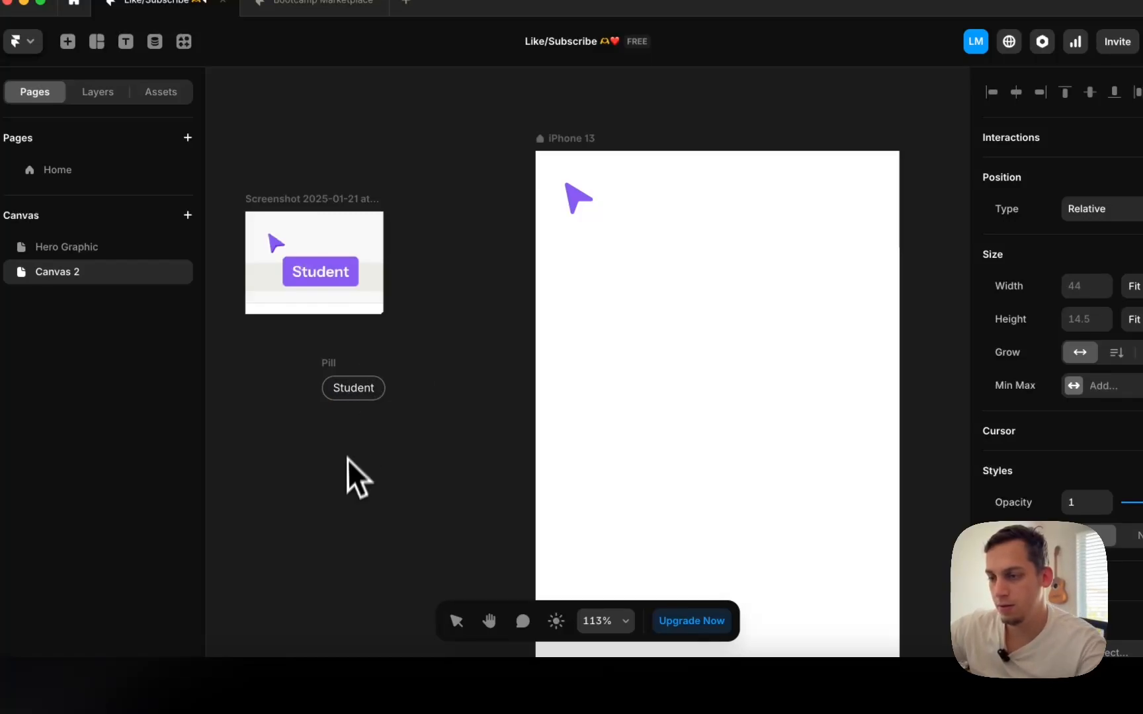
pyautogui.press('Escape')
# - Set the Student Pill's corner radius to 4 and remove its border
pyautogui.scroll(-5, 1106, 503)
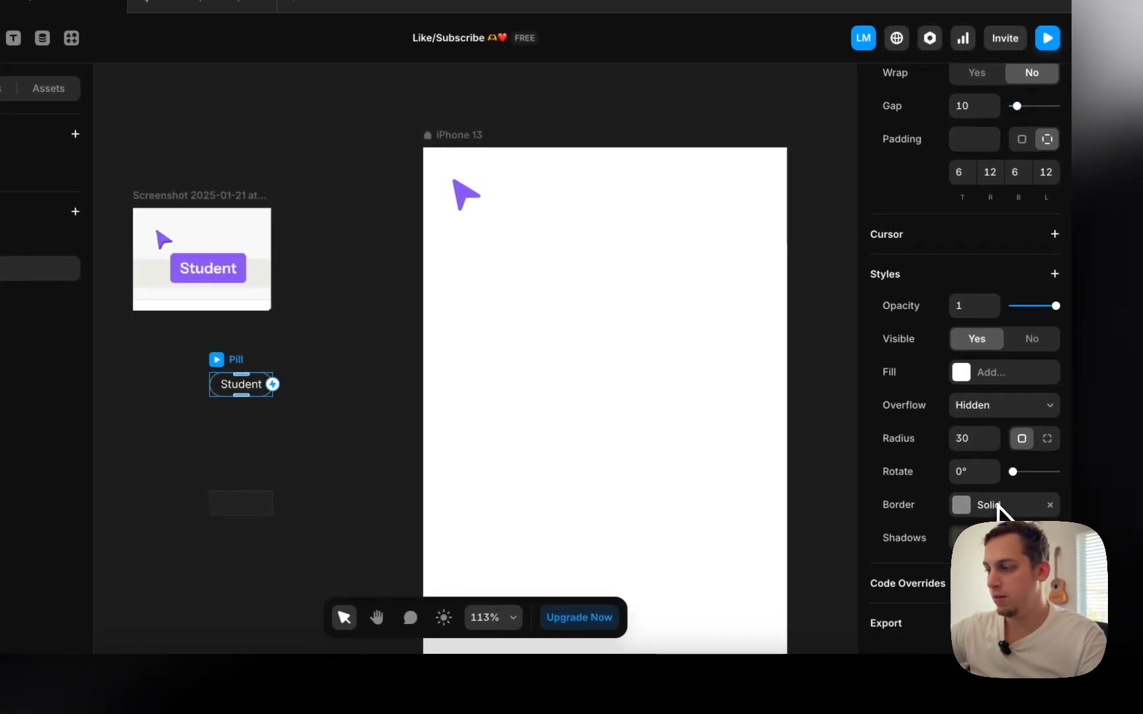
pyautogui.click(957, 440)
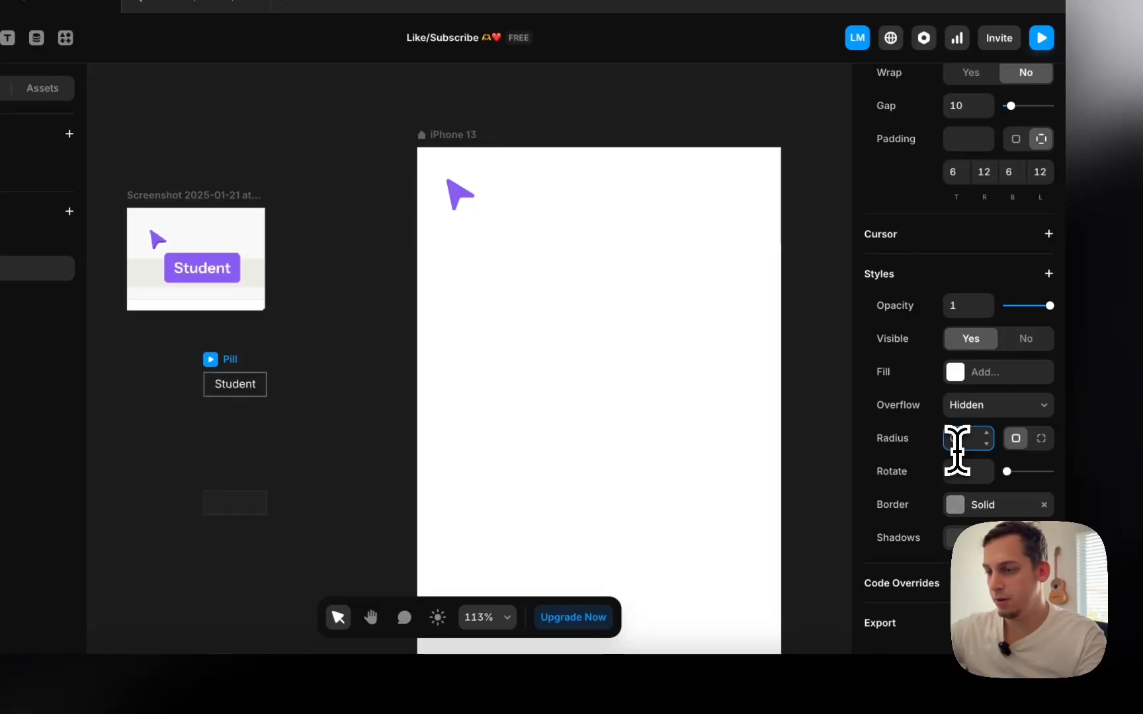
pyautogui.write('4')
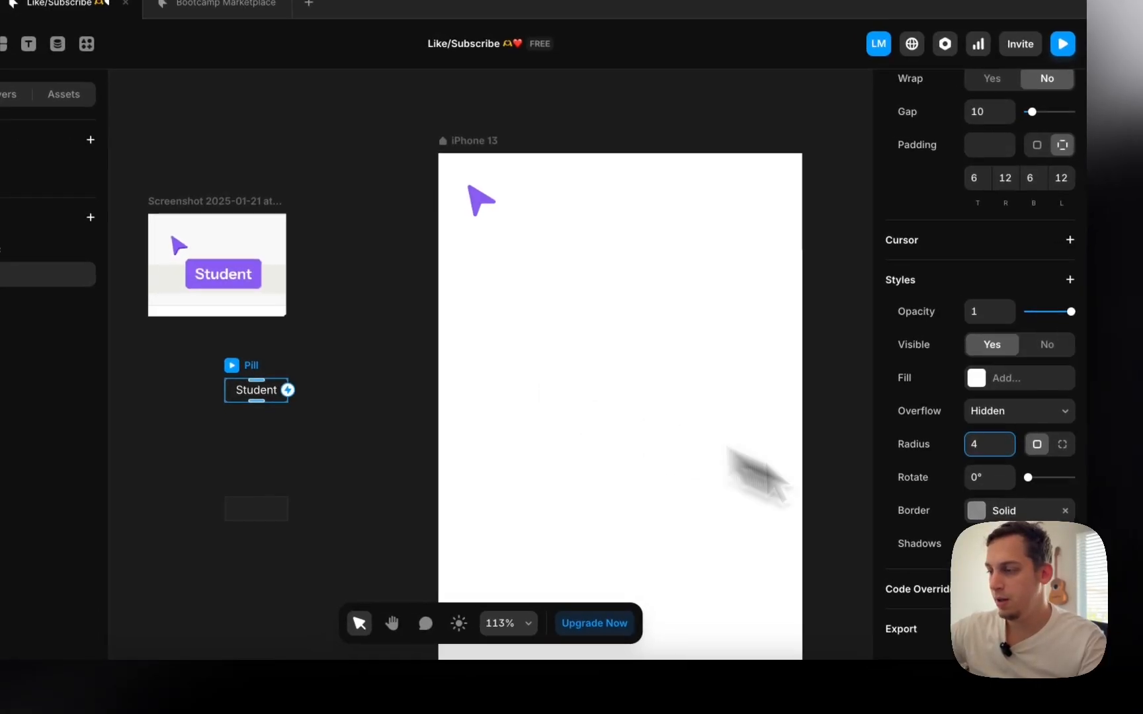
pyautogui.click(1044, 503)
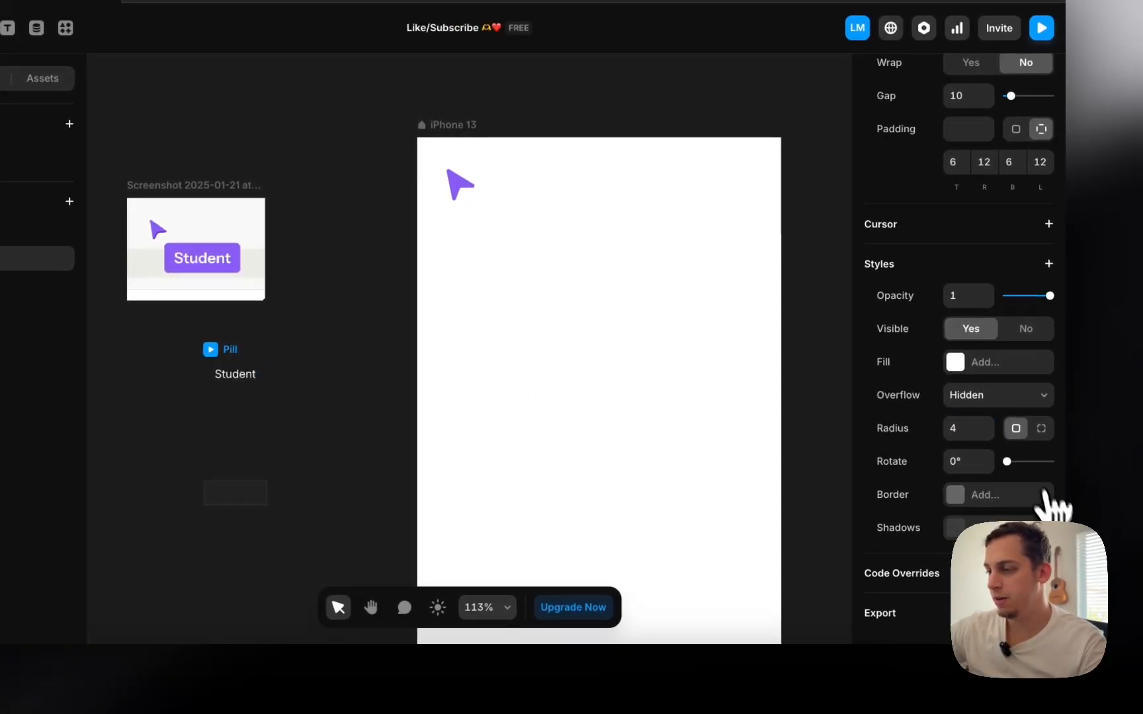
# - Fill the Student Pill with purple #8A5CF4 sampled from the arrow and place it inside the iPhone 13 frame, diagonally below the arrow
pyautogui.scroll(4, 962, 347)
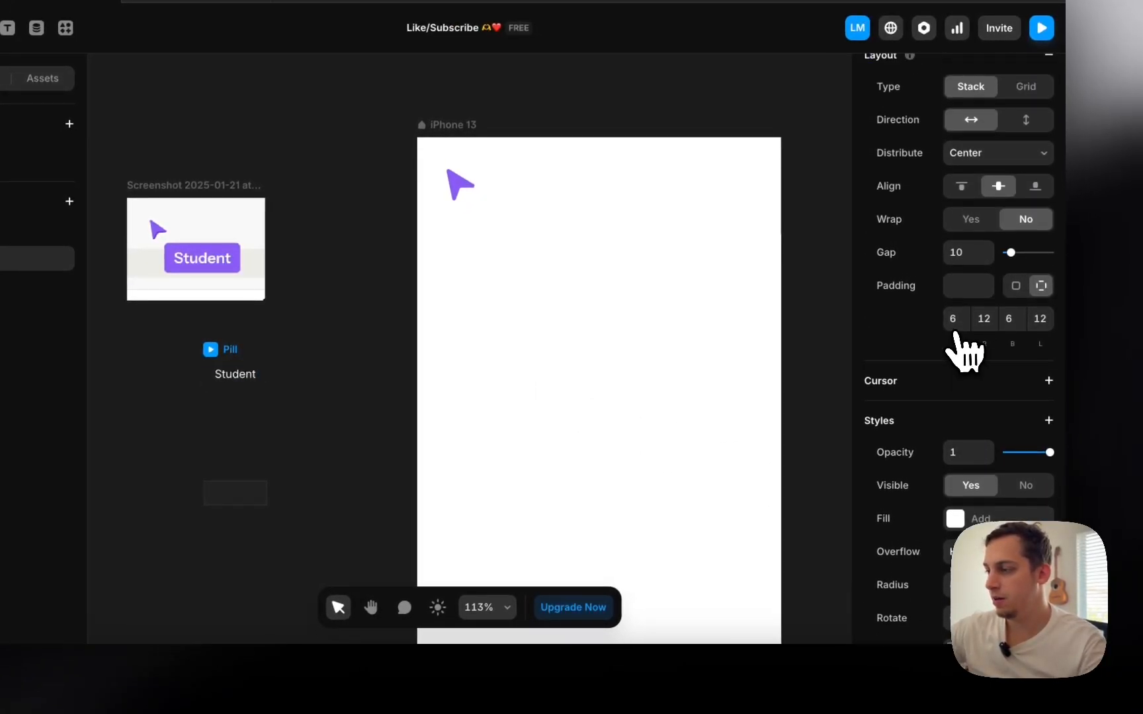
pyautogui.scroll(-2, 966, 351)
pyautogui.click(954, 494)
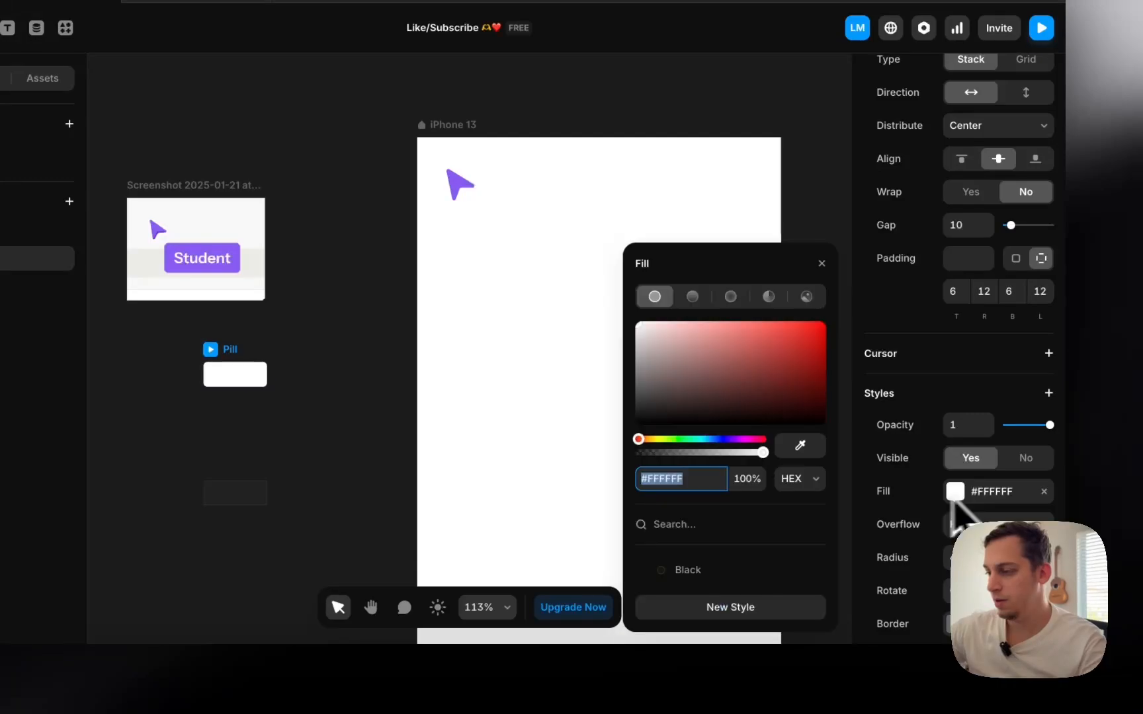
pyautogui.click(799, 445)
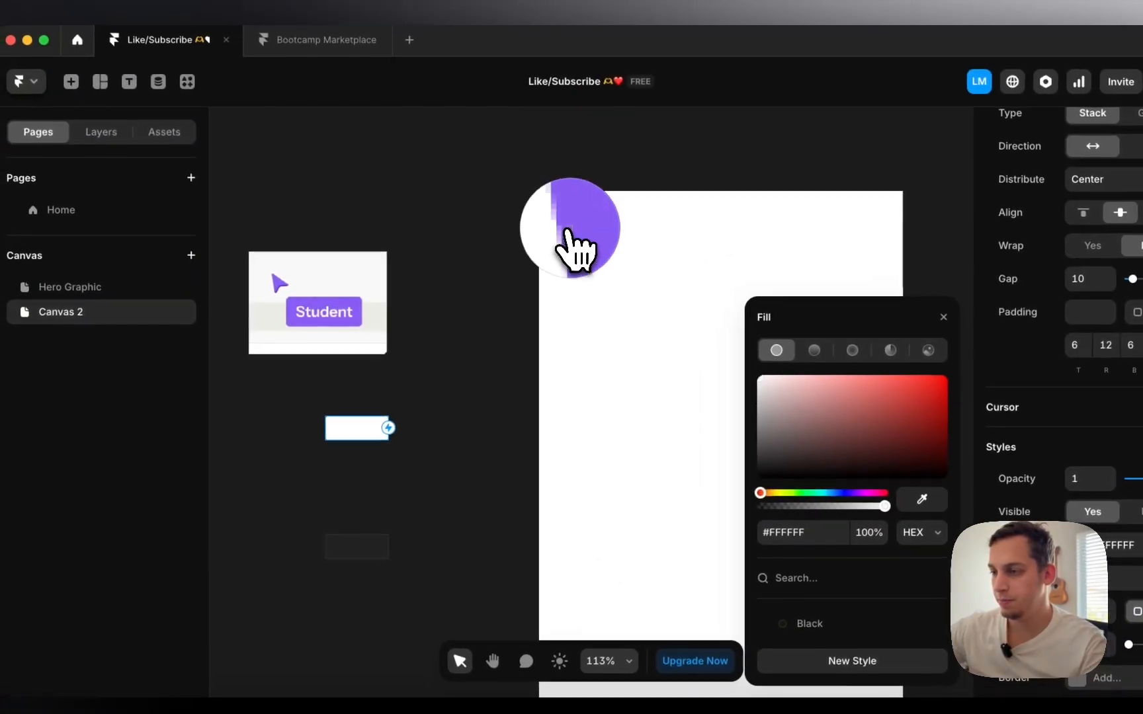
pyautogui.click(460, 185)
pyautogui.click(423, 407)
pyautogui.moveTo(347, 407); pyautogui.dragTo(589, 230)
# - Shrink the arrow's Graphic box to 28 × 28 so it fits closely around the arrow shape
pyautogui.click(587, 241)
pyautogui.scroll(5, 594, 226)
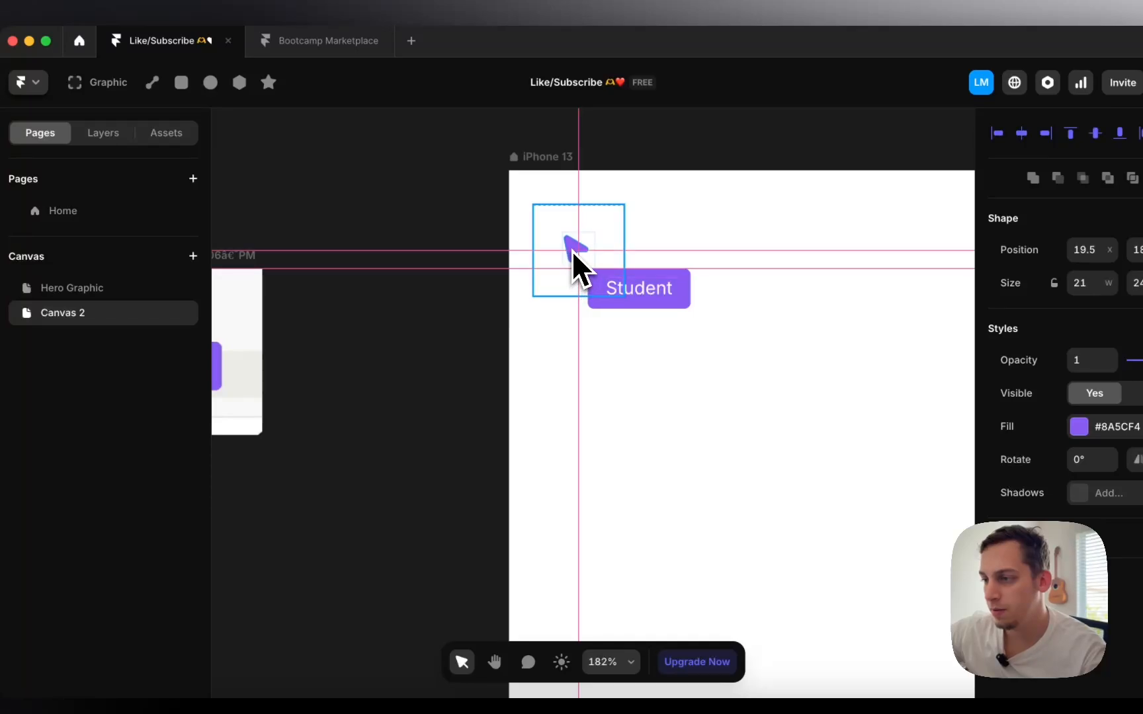
pyautogui.click(551, 256)
pyautogui.moveTo(535, 209); pyautogui.dragTo(546, 226)
pyautogui.scroll(4, 569, 258)
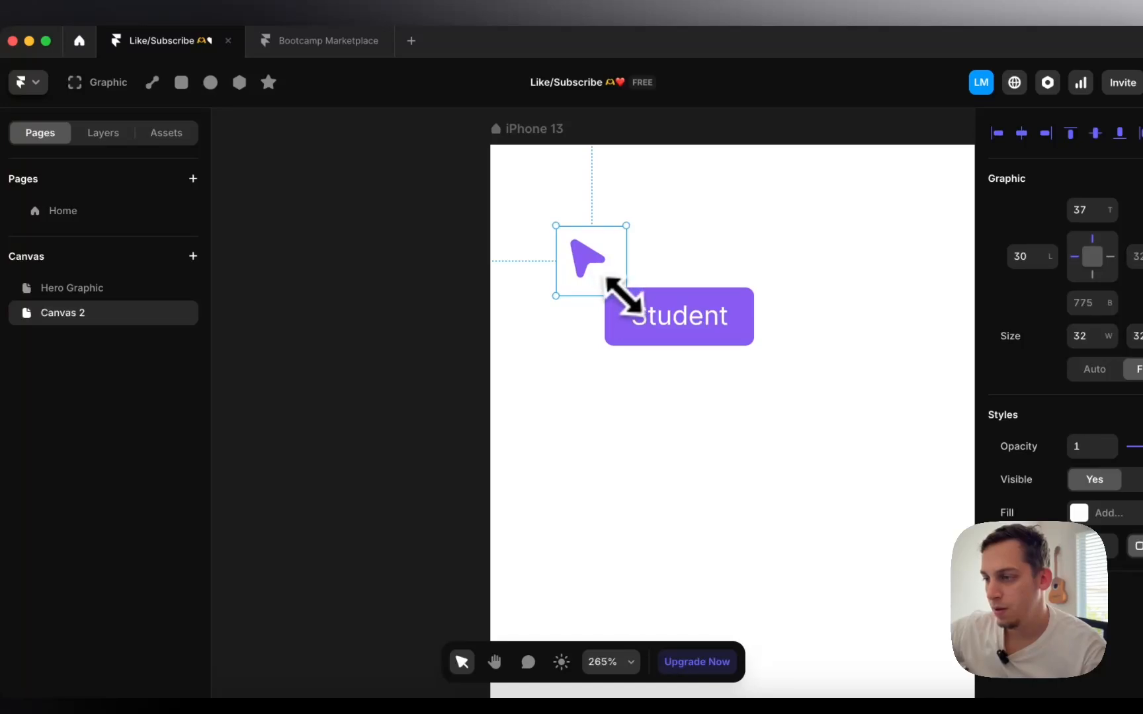
pyautogui.moveTo(625, 296); pyautogui.dragTo(618, 286)
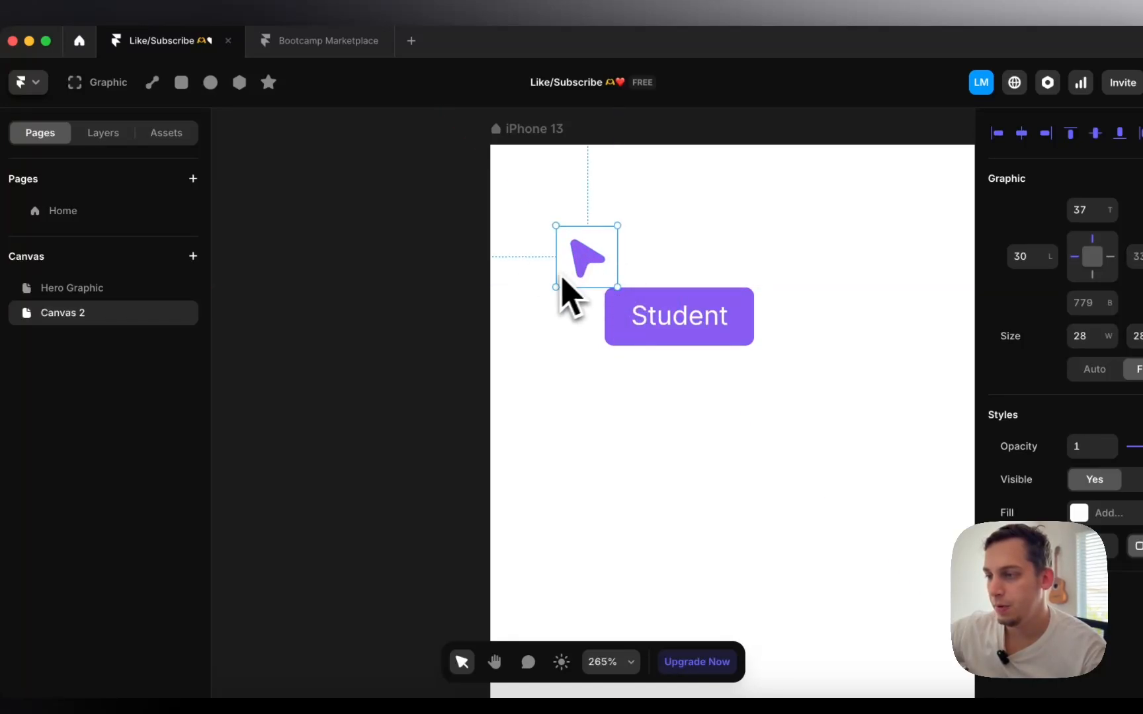
# - Move the arrow Graphic closer to the Student Pill, about 31 from the frame's left and 43 from its top
pyautogui.click(536, 293)
pyautogui.moveTo(568, 273); pyautogui.dragTo(574, 283)
pyautogui.scroll(-4, 574, 283)
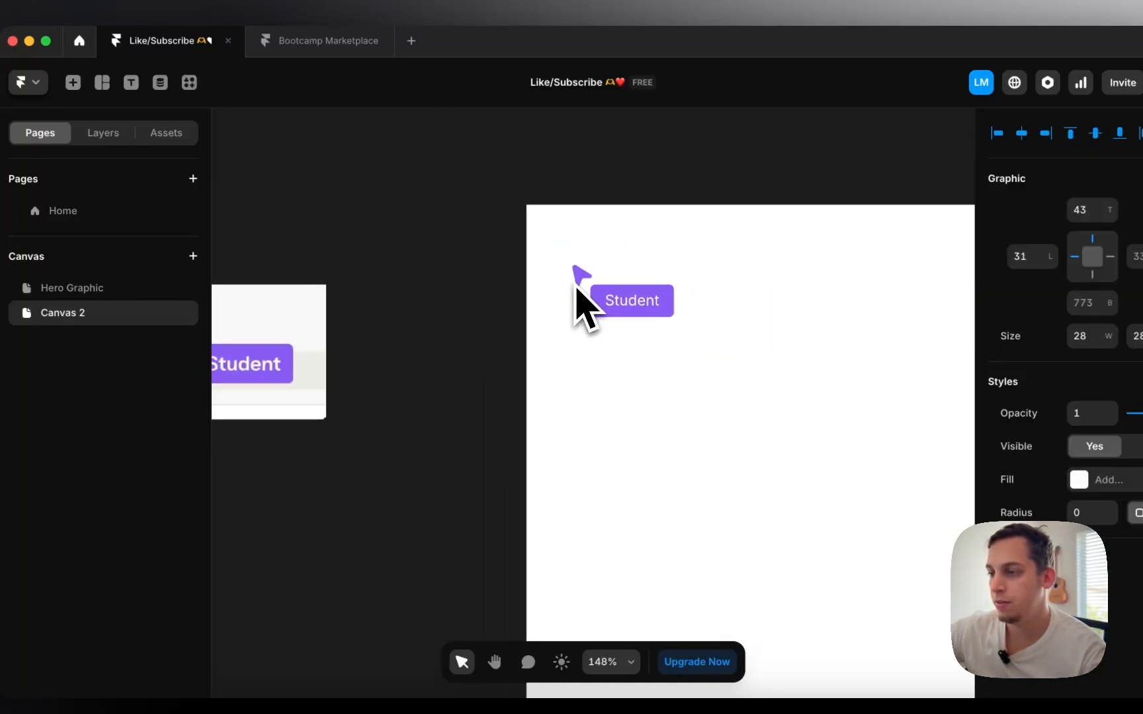
# - Resize the iPhone 13 frame to about 114 × 66 so it tightly encloses the arrow and Student Pill
pyautogui.click(582, 209)
pyautogui.scroll(-4, 578, 209)
pyautogui.moveTo(541, 199); pyautogui.dragTo(561, 229)
pyautogui.scroll(-3, 560, 229)
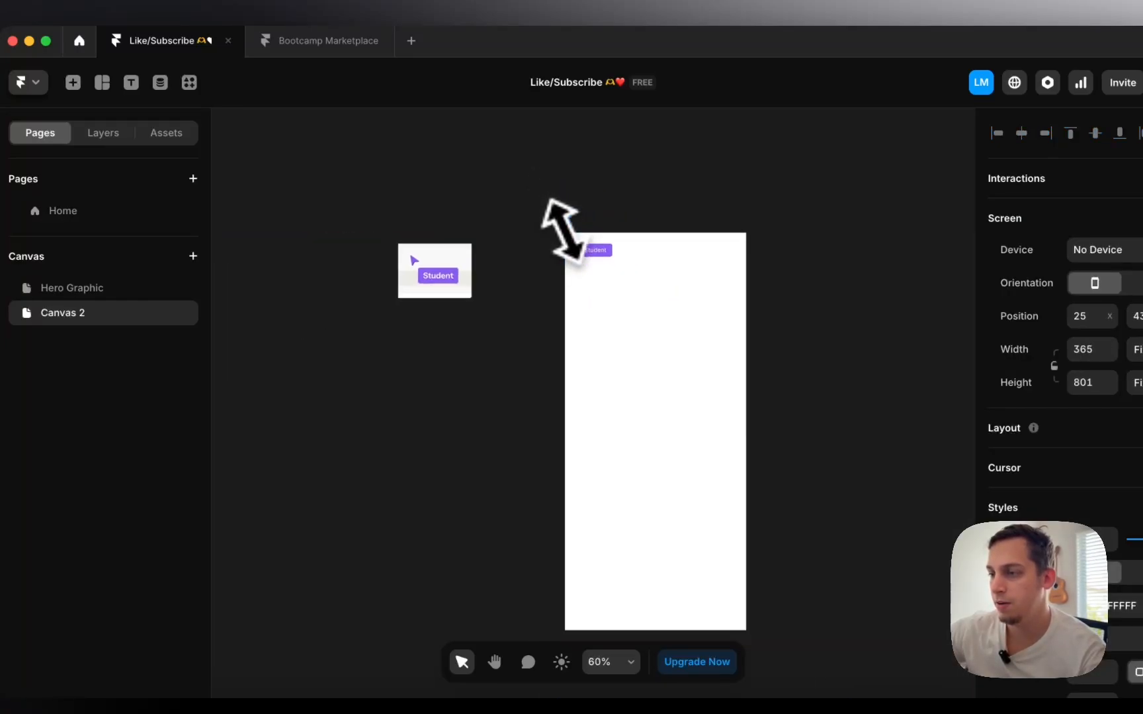
pyautogui.scroll(-2, 702, 459)
pyautogui.moveTo(730, 576); pyautogui.dragTo(654, 375)
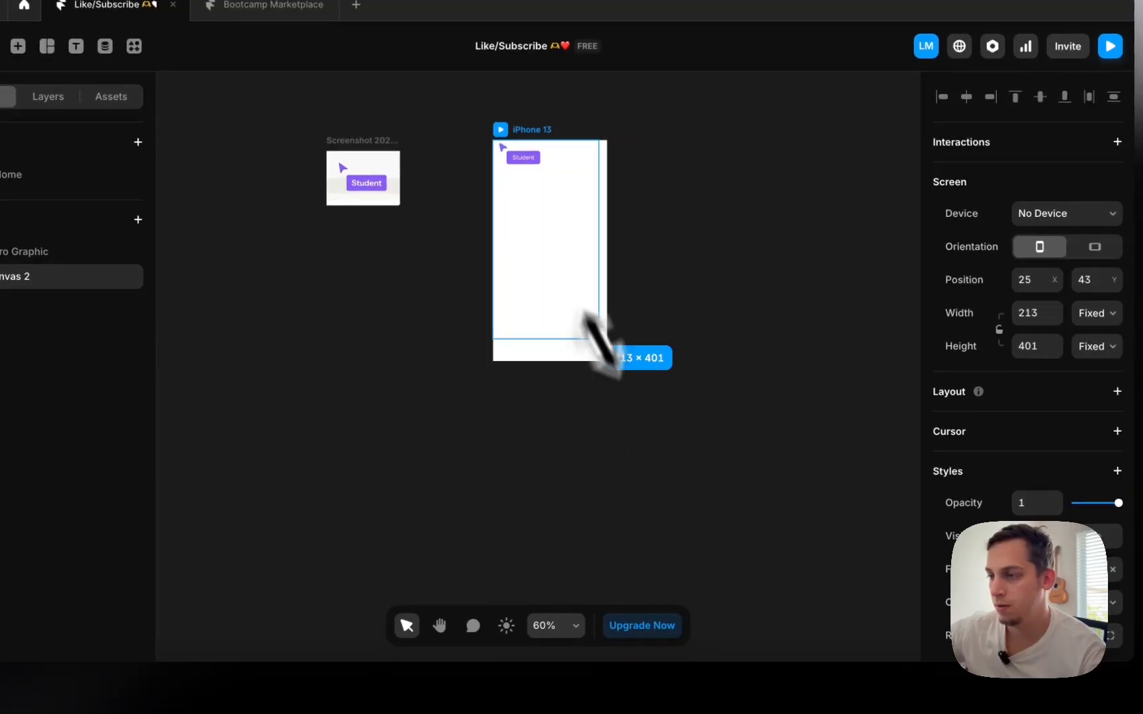
pyautogui.moveTo(599, 338); pyautogui.dragTo(549, 174)
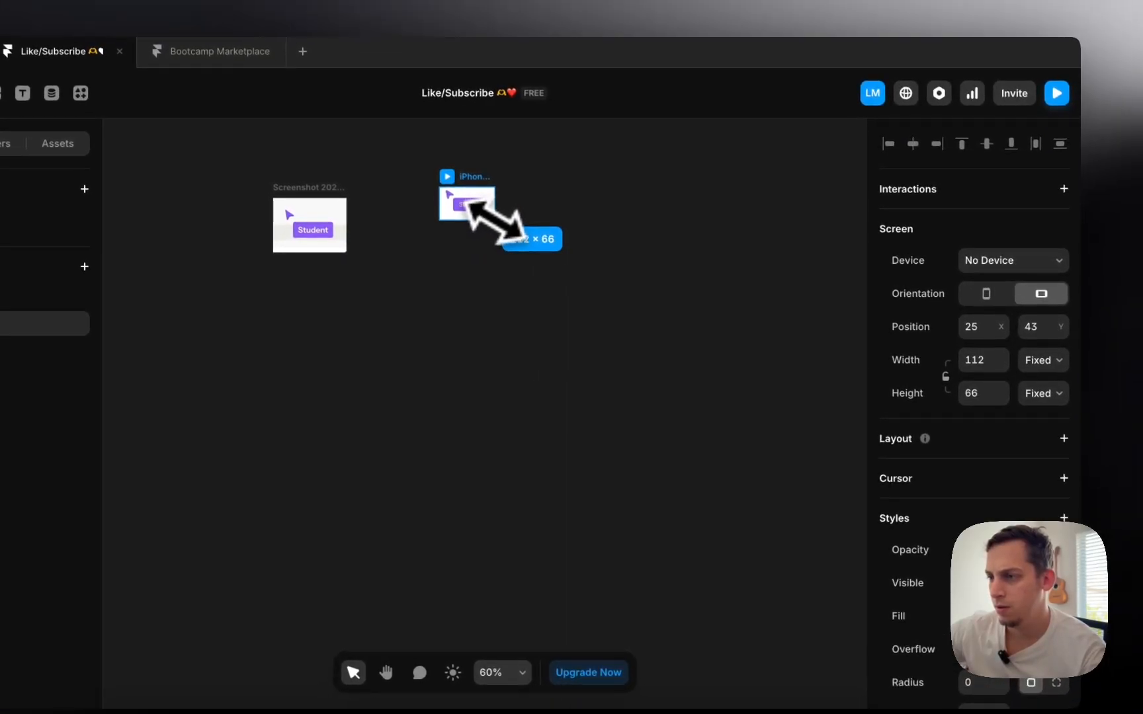
# - Remove the iPhone 13 frame's white fill, rename the frame "Cursor" and show the layer list
pyautogui.click(1060, 617)
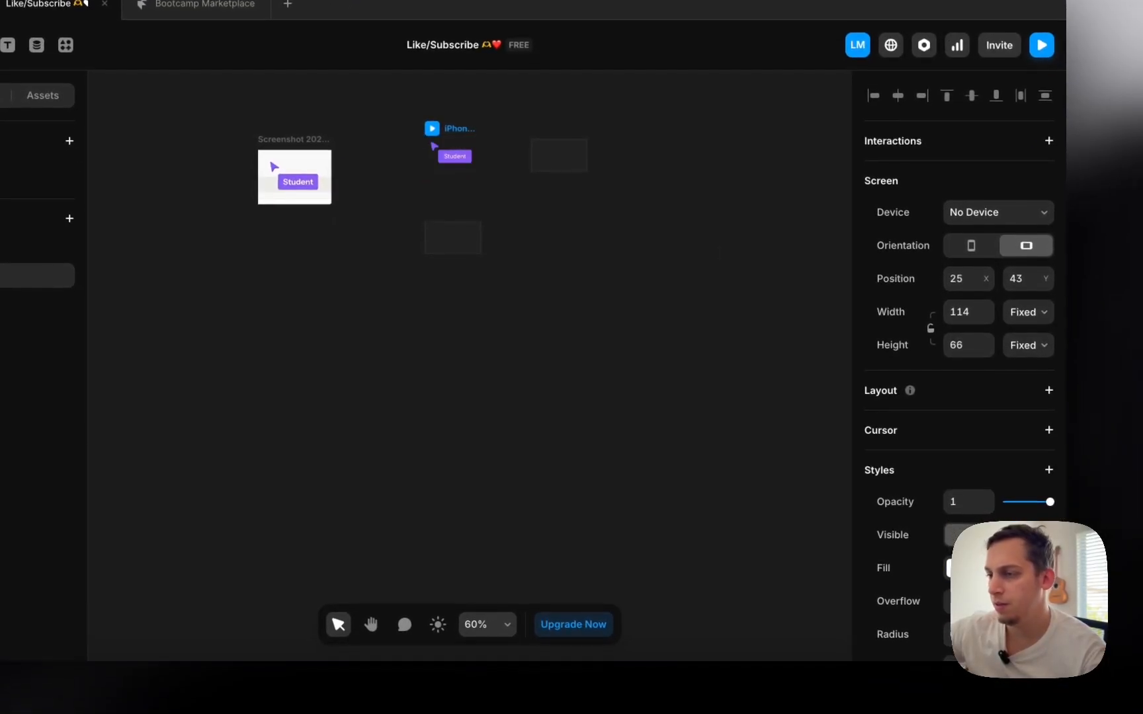
pyautogui.click(584, 277)
pyautogui.click(562, 193)
pyautogui.click(418, 215)
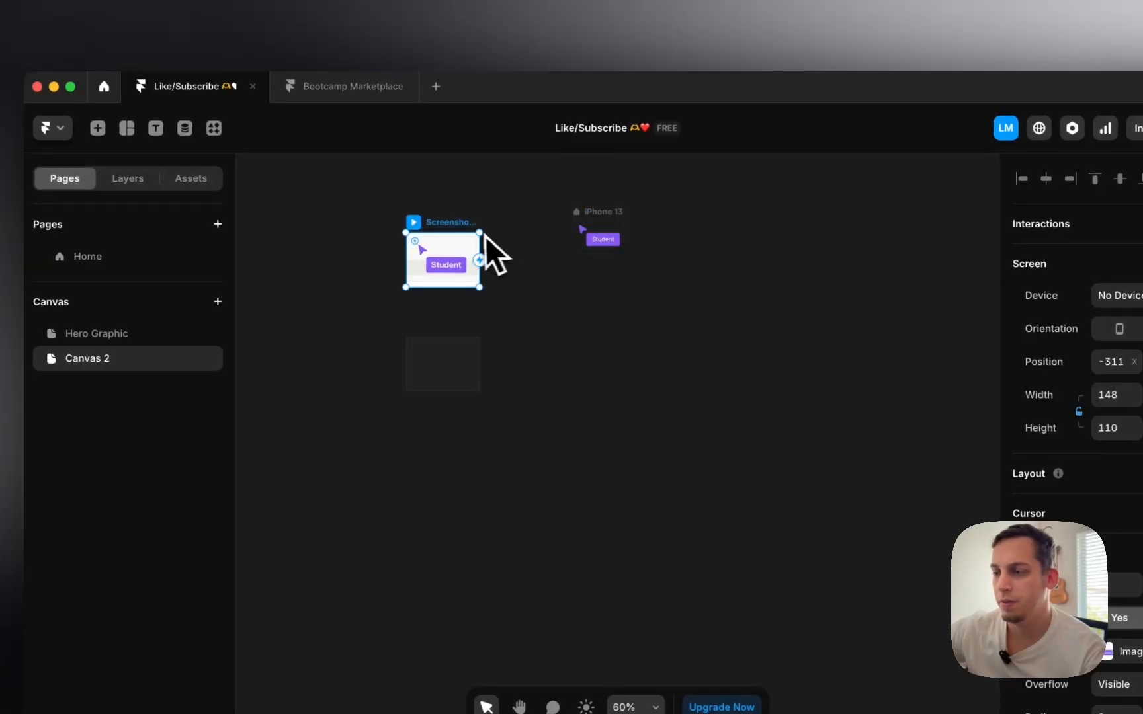
pyautogui.click(574, 227)
pyautogui.click(132, 180)
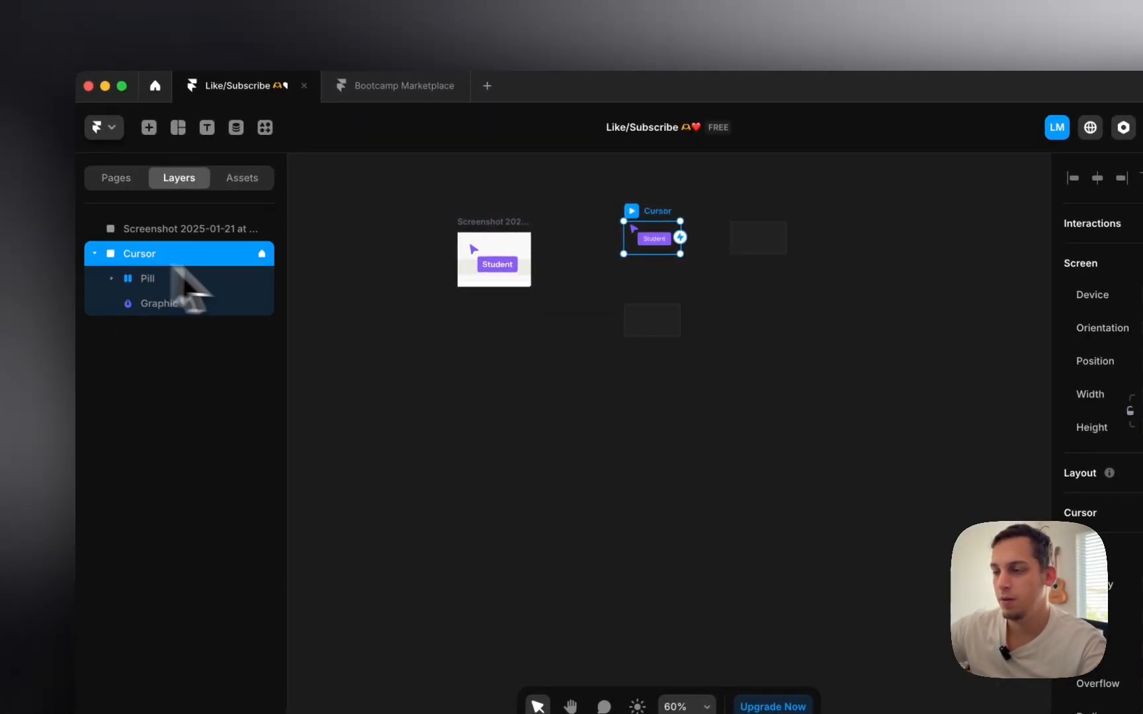
# - Duplicate the Cursor frame and place the copy beside the original at about X 193, Y 43
pyautogui.scroll(5, 658, 307)
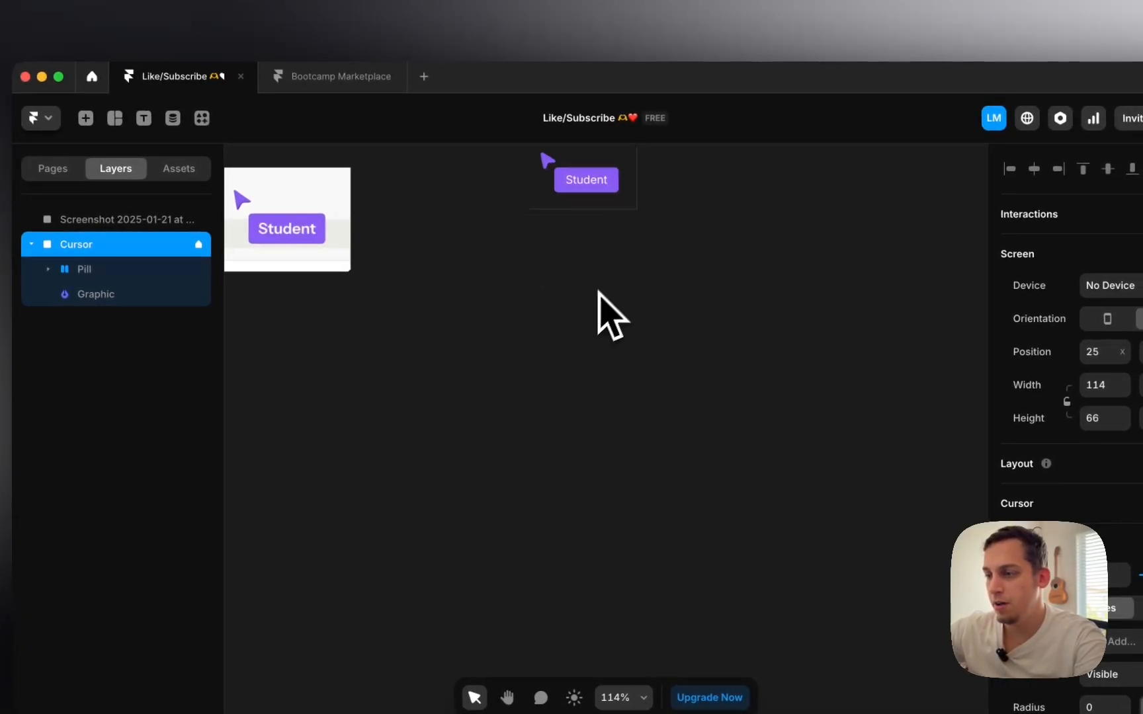
pyautogui.click(587, 318)
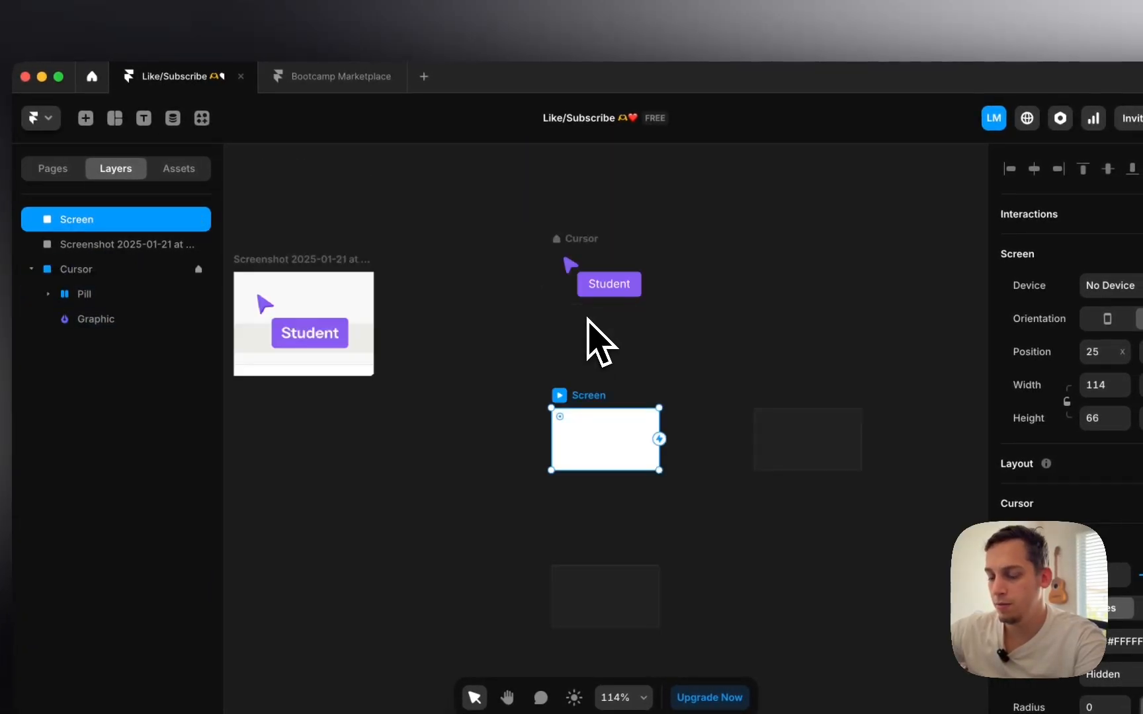
pyautogui.press('super+z')
pyautogui.moveTo(589, 239); pyautogui.dragTo(747, 238)
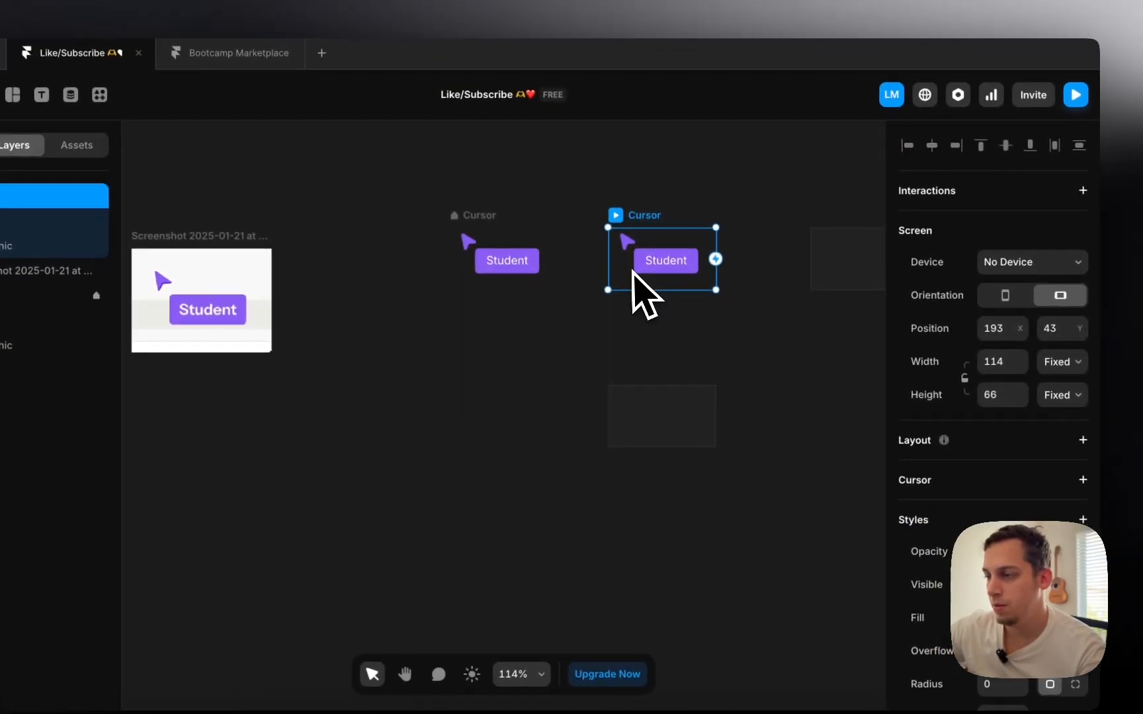
# - Change the fill of the Pill in the duplicated Cursor frame from purple to a soft orange
pyautogui.click(809, 298)
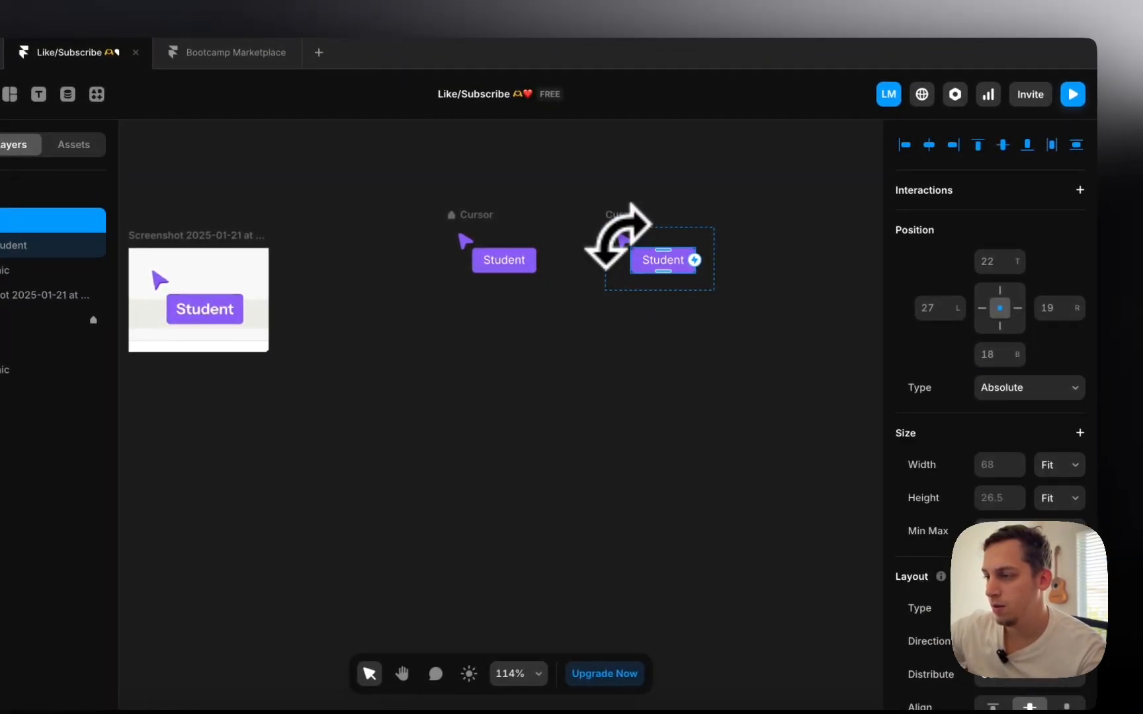
pyautogui.scroll(5, 625, 239)
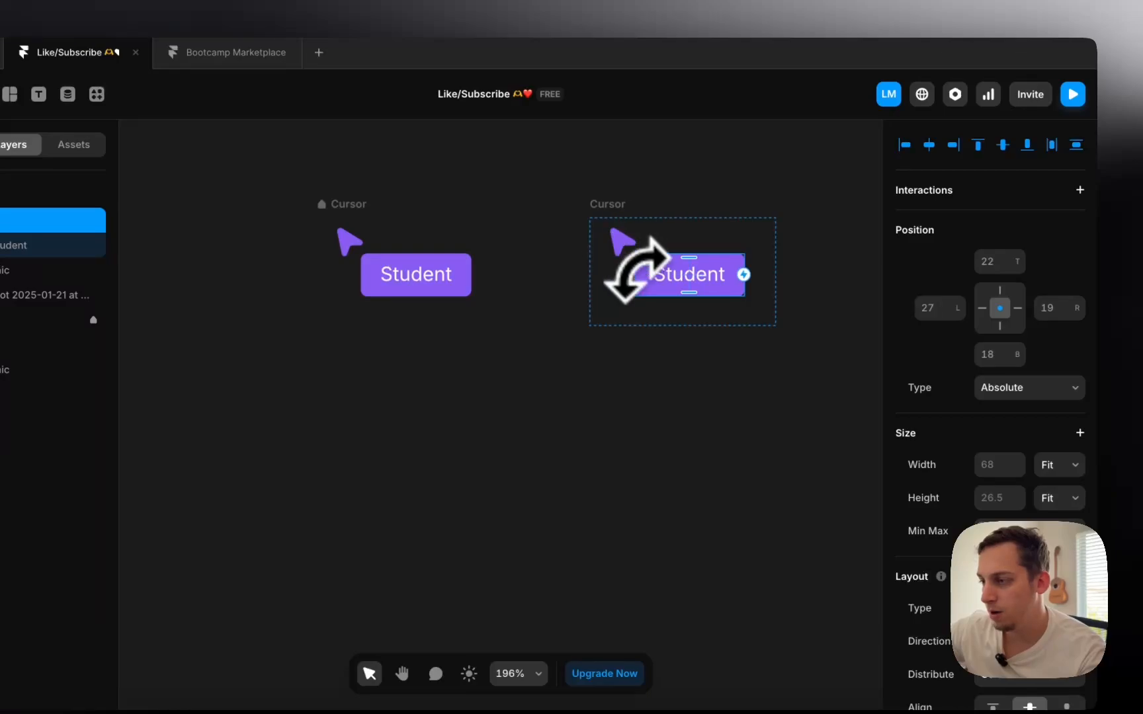
pyautogui.scroll(-6, 992, 526)
pyautogui.scroll(-3, 858, 428)
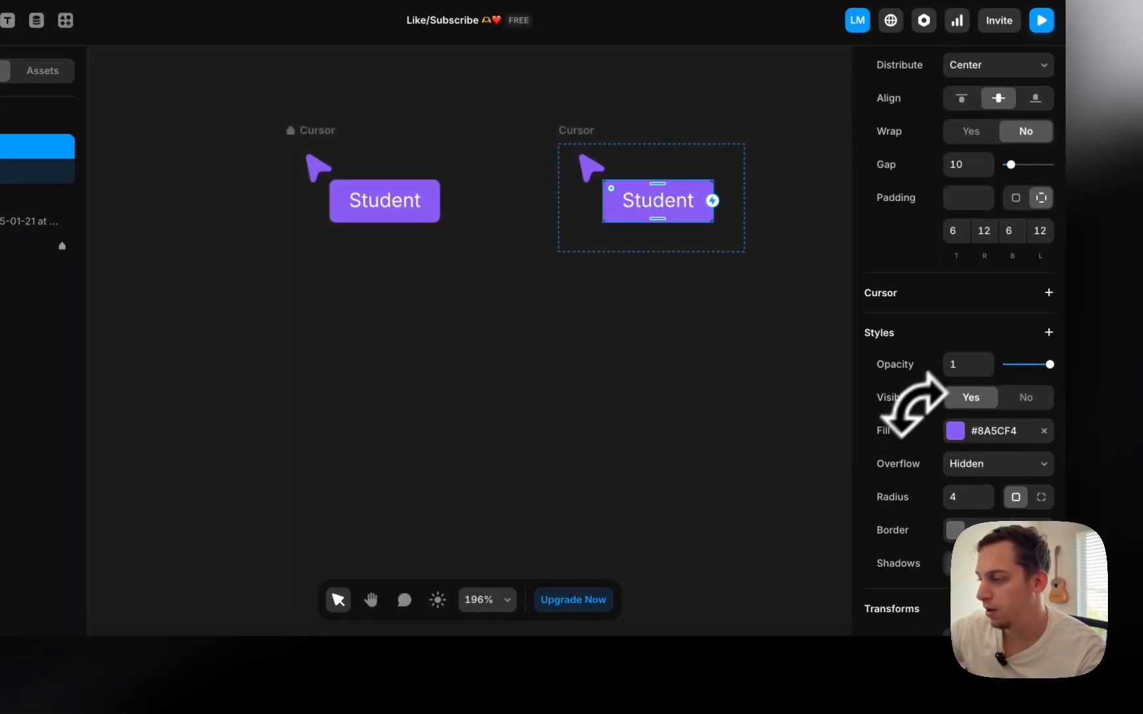
pyautogui.click(954, 433)
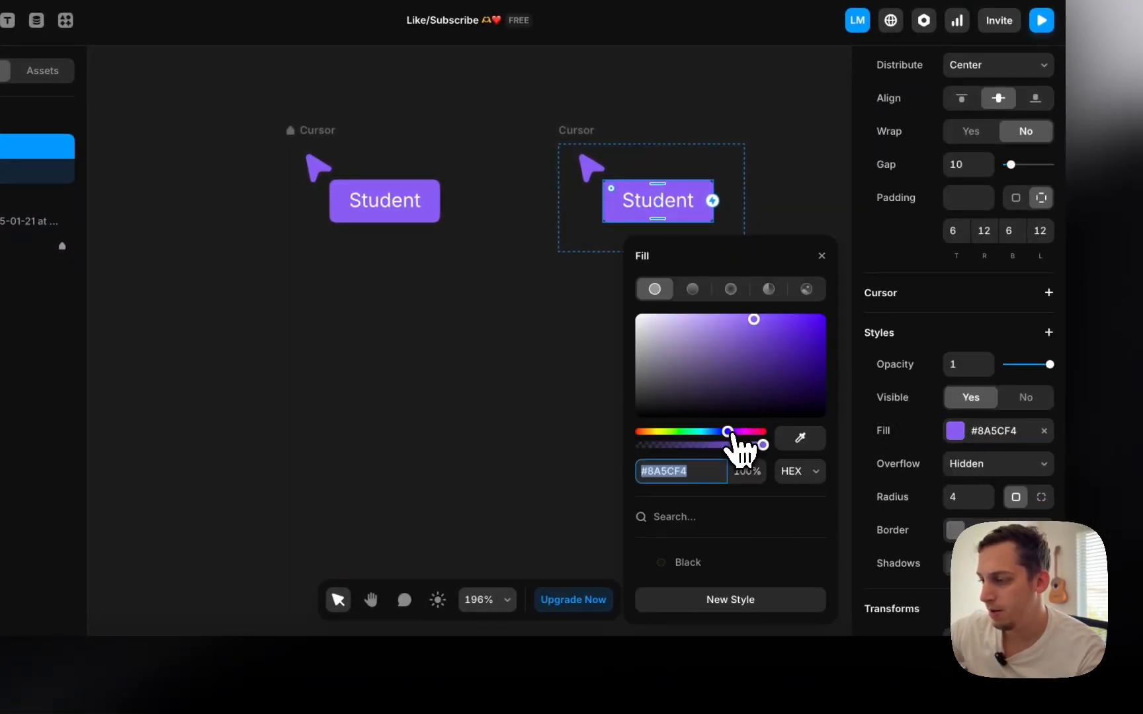
pyautogui.moveTo(729, 435); pyautogui.dragTo(673, 435)
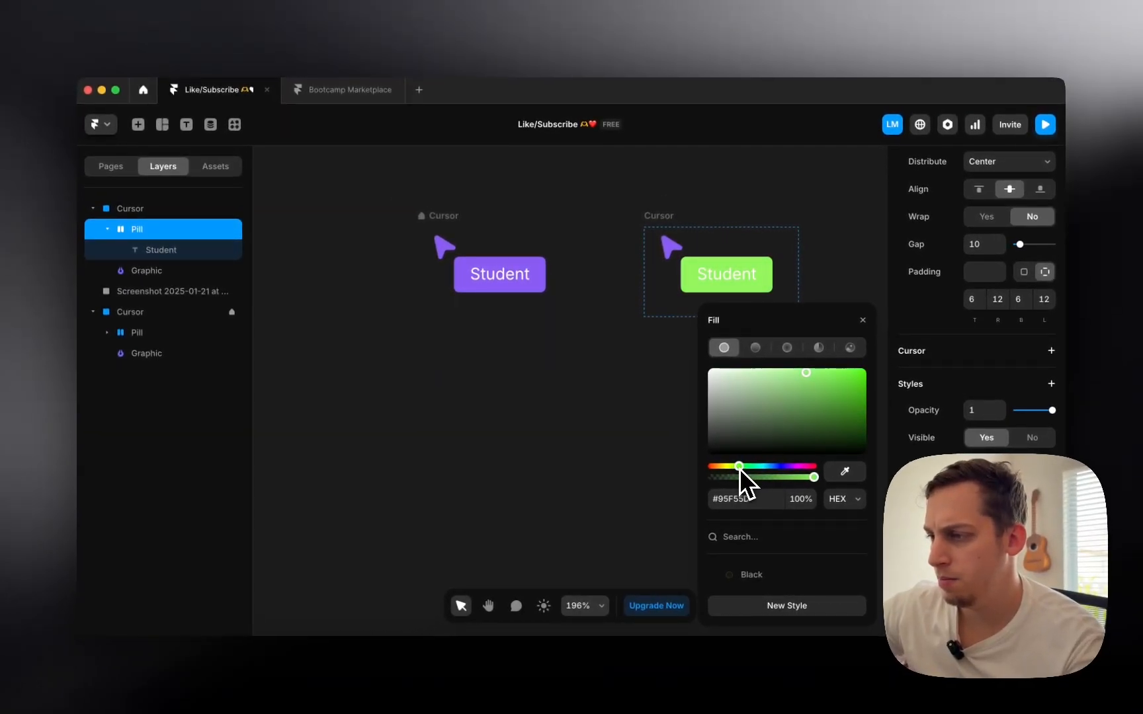
pyautogui.moveTo(740, 467); pyautogui.dragTo(714, 469)
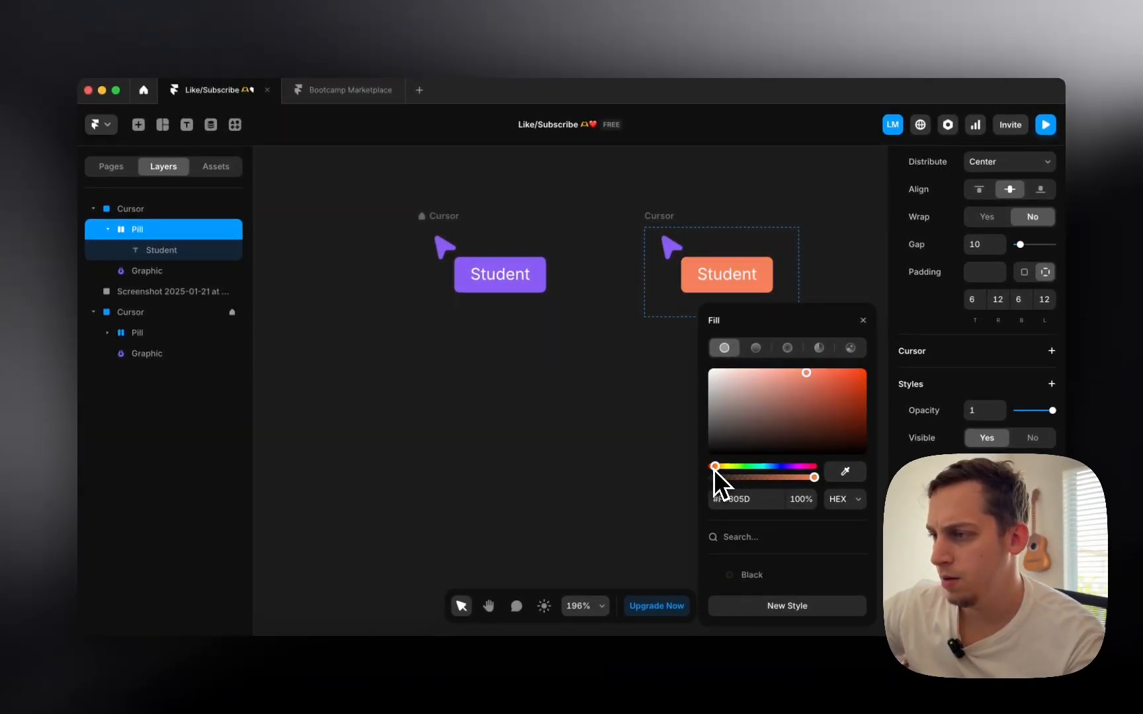
# - Fill the arrow shape in the duplicated Cursor frame with the orange sampled from its Pill
pyautogui.click(672, 252)
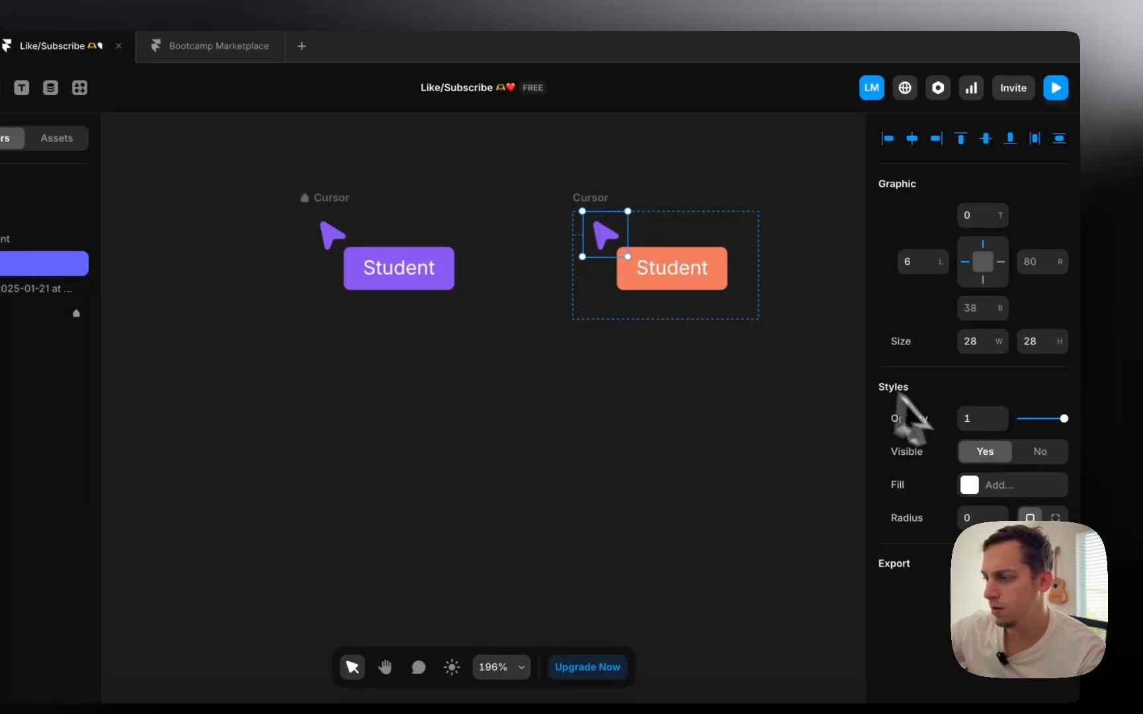
pyautogui.doubleClick(608, 242)
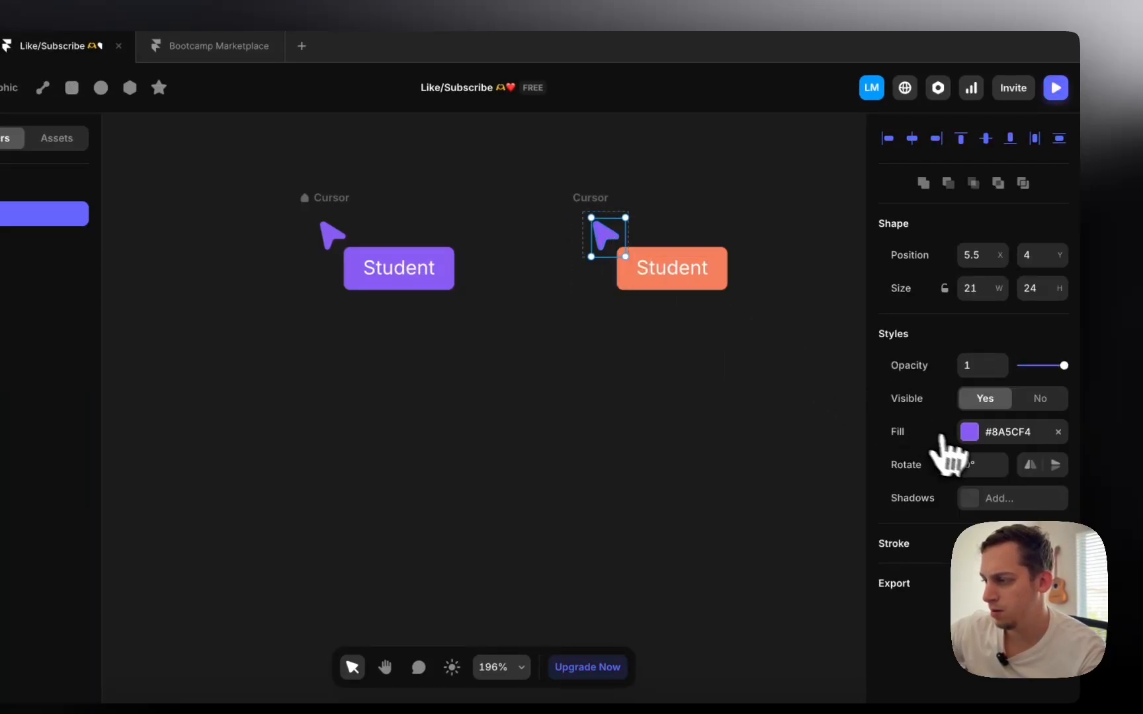
pyautogui.click(942, 438)
pyautogui.click(815, 510)
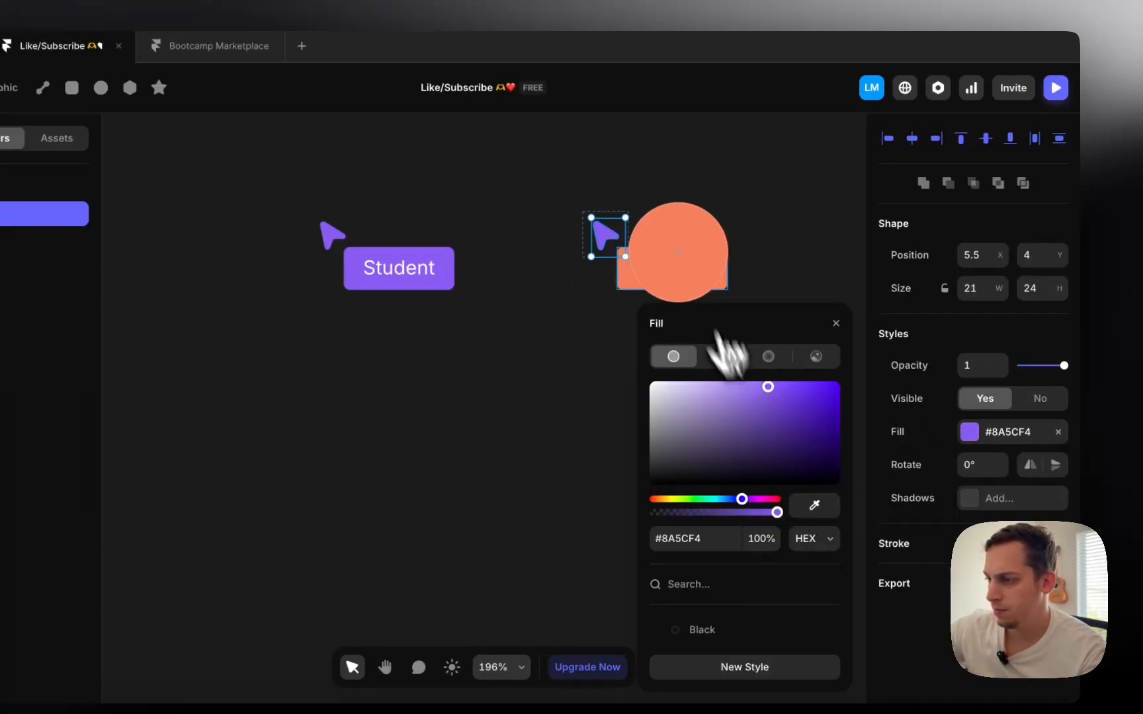
pyautogui.click(647, 284)
pyautogui.press('Escape')
pyautogui.press('Escape')
# - Copy both Cursor frames and paste them into the UI stack of the Home page's Desktop layout
pyautogui.keyDown('shift'); pyautogui.click(324, 228); pyautogui.keyUp('shift')
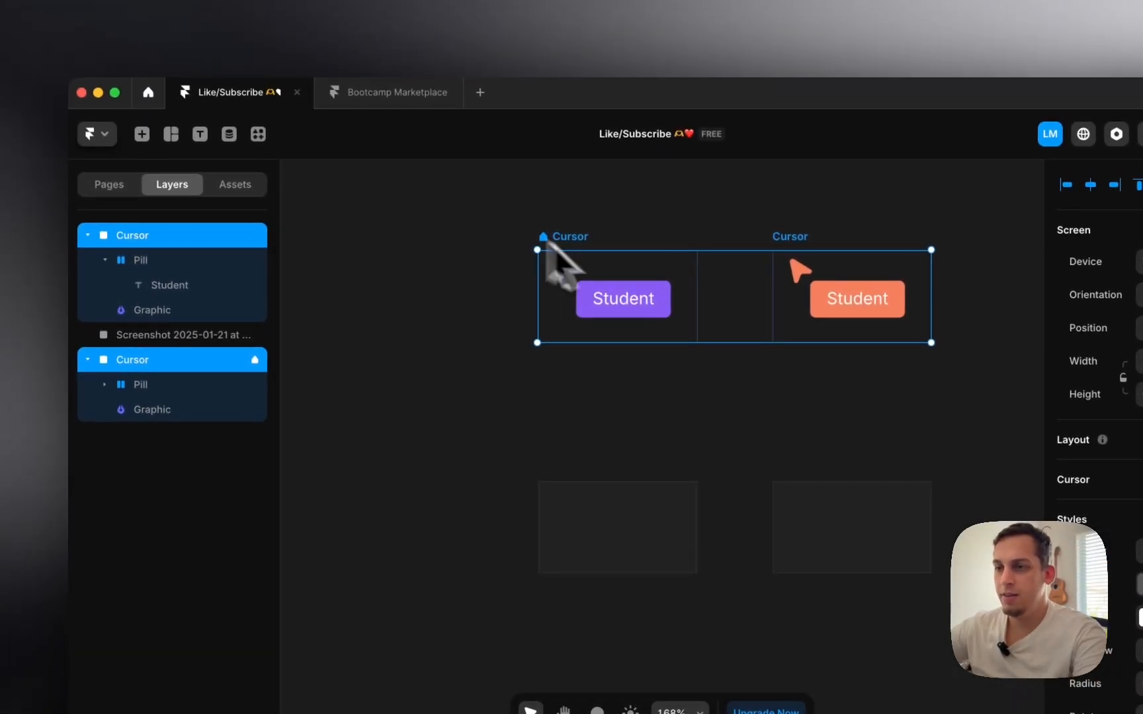
pyautogui.click(119, 185)
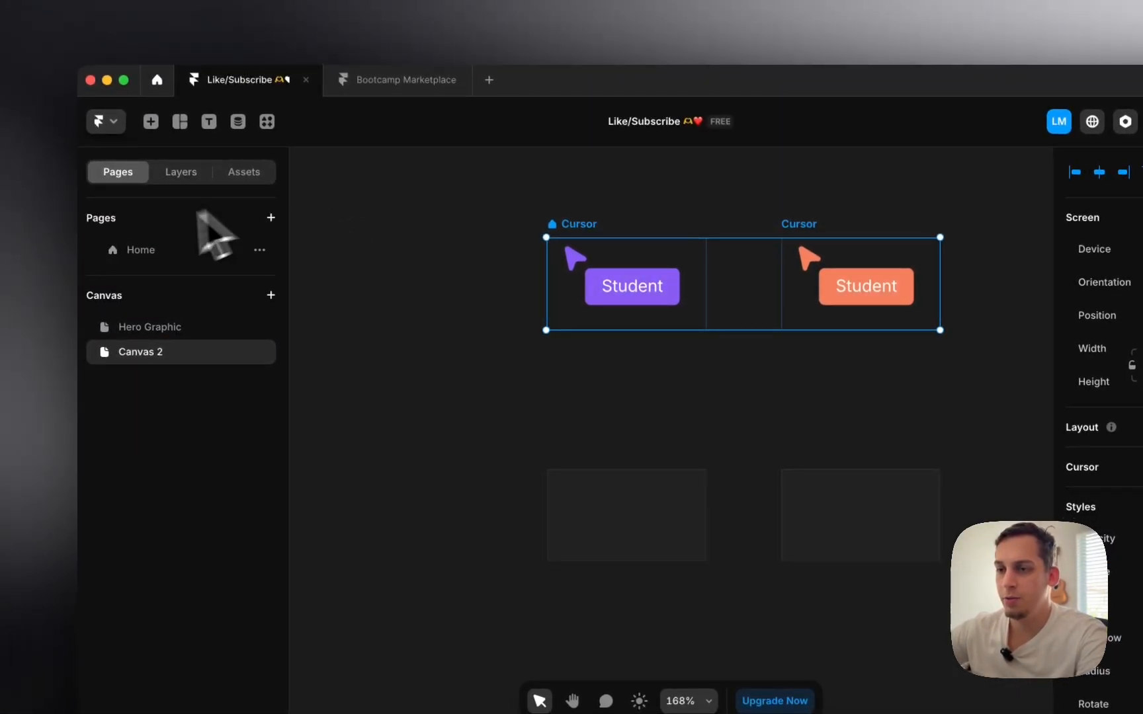
pyautogui.click(198, 250)
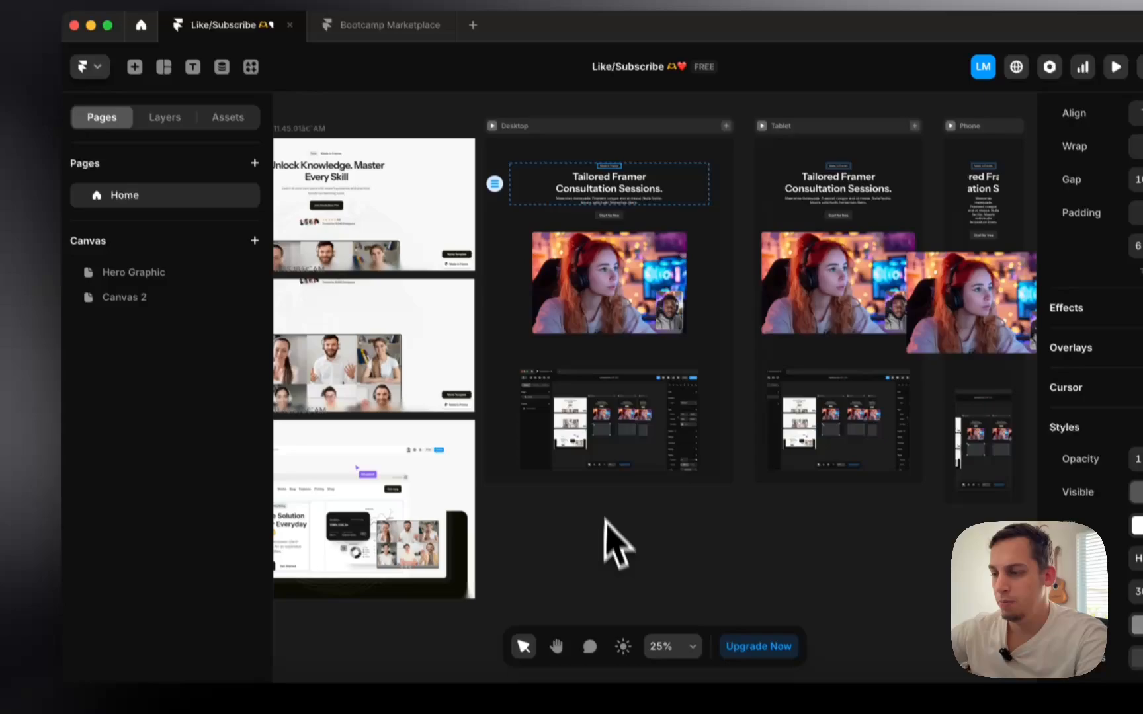
pyautogui.click(615, 516)
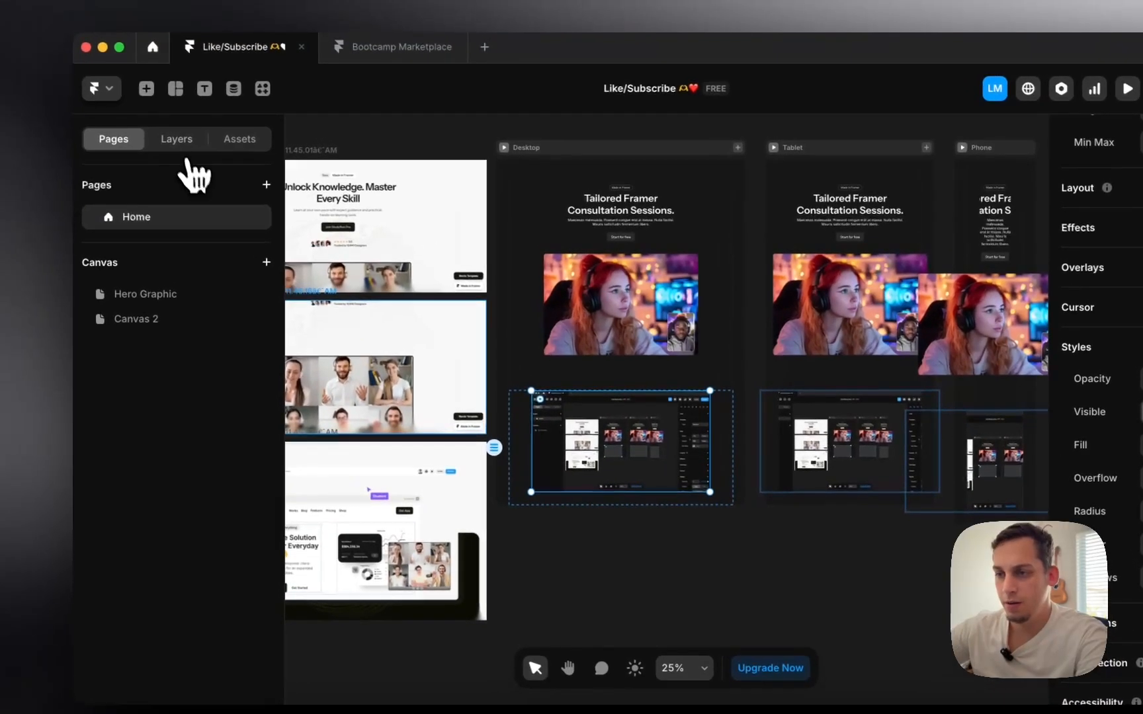
pyautogui.click(176, 139)
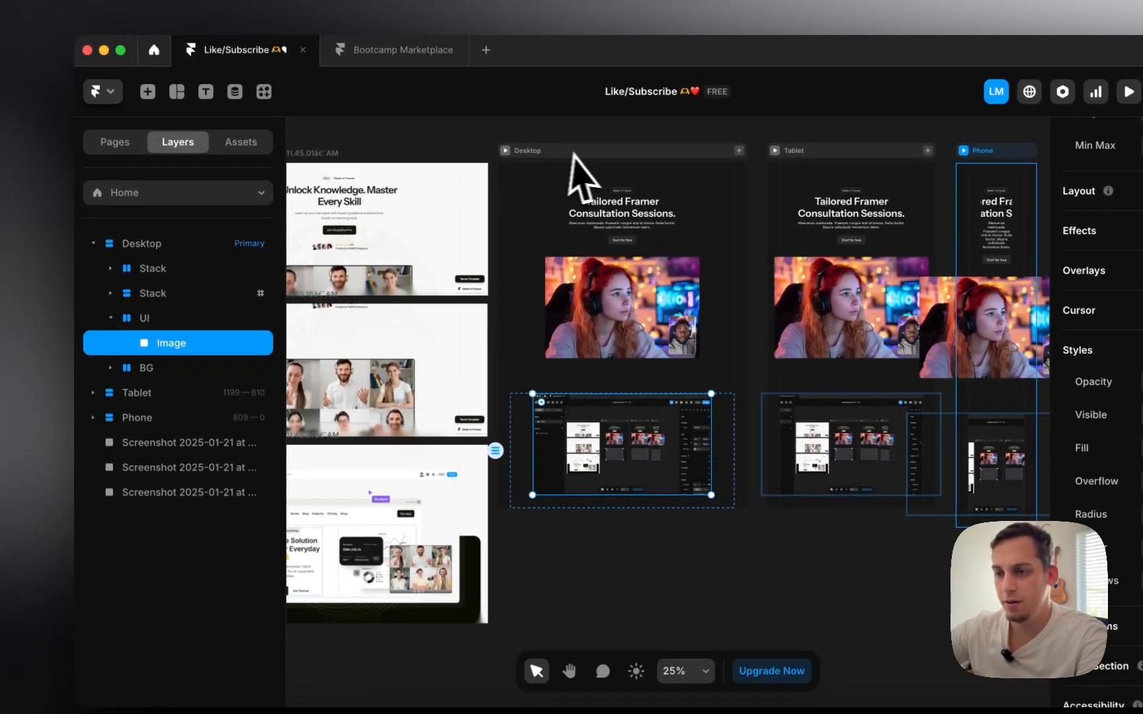
pyautogui.click(178, 306)
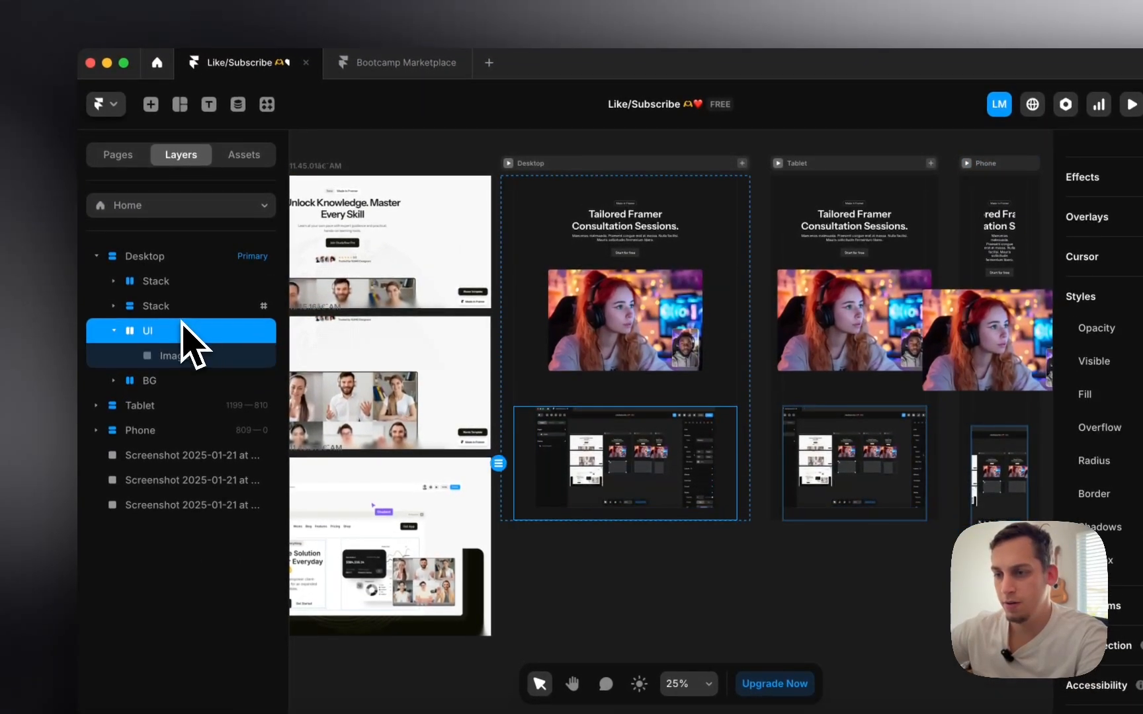
pyautogui.press('super+v')
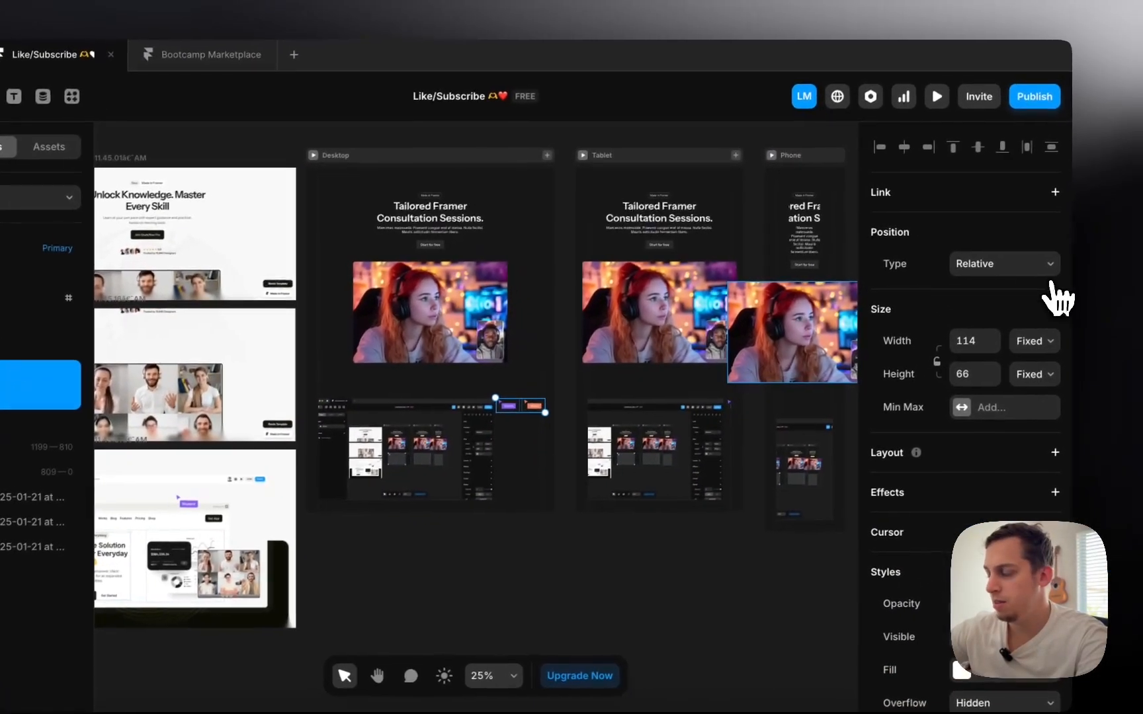
# - Make both cursors absolutely positioned, placing the orange one at about left 225, bottom 167 and the purple one at about left 701, top 140
pyautogui.click(1051, 272)
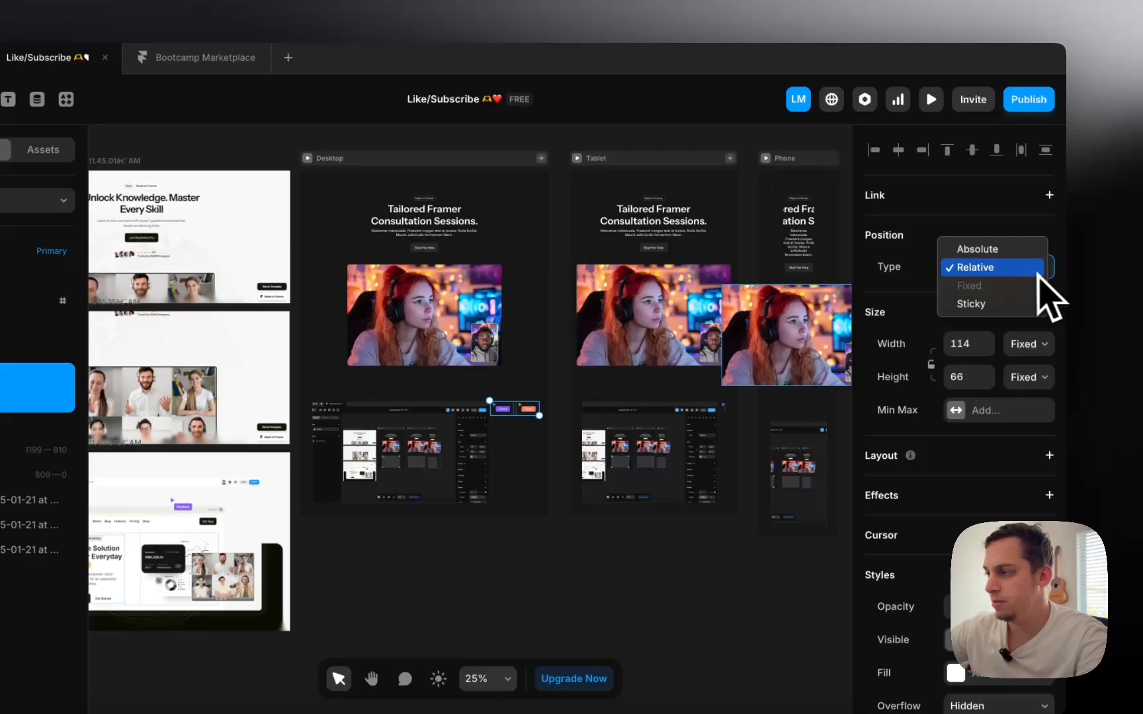
pyautogui.click(1025, 246)
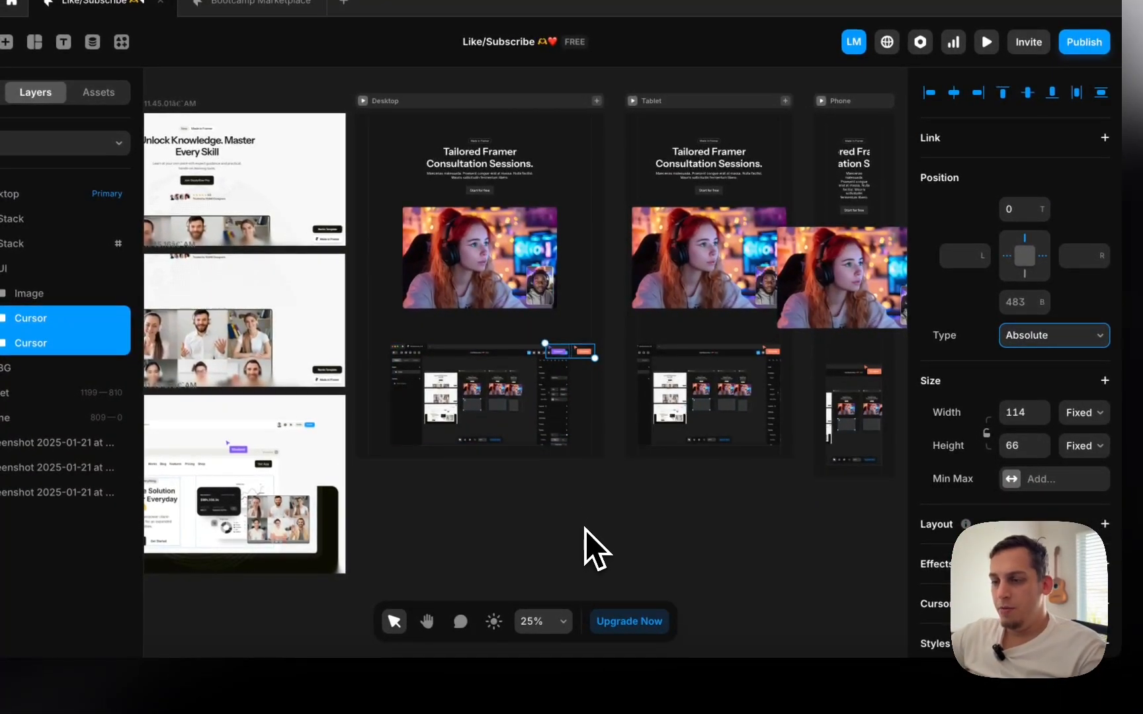
pyautogui.click(586, 529)
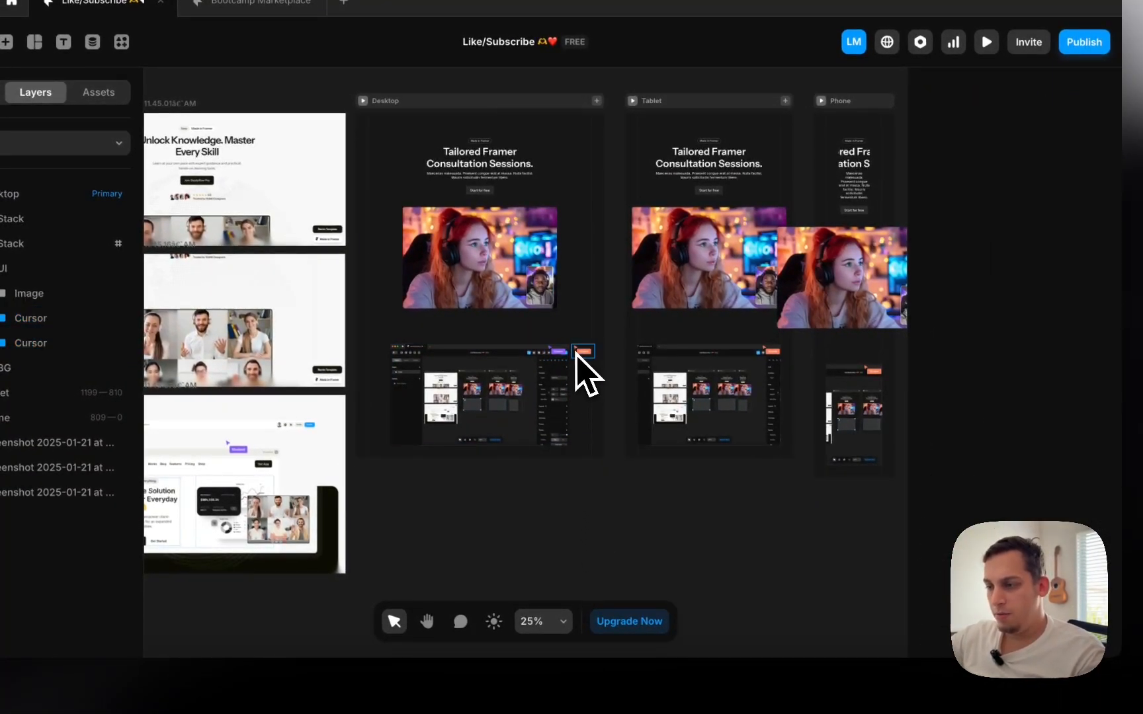
pyautogui.moveTo(577, 355); pyautogui.dragTo(546, 365)
pyautogui.moveTo(418, 409); pyautogui.dragTo(429, 439)
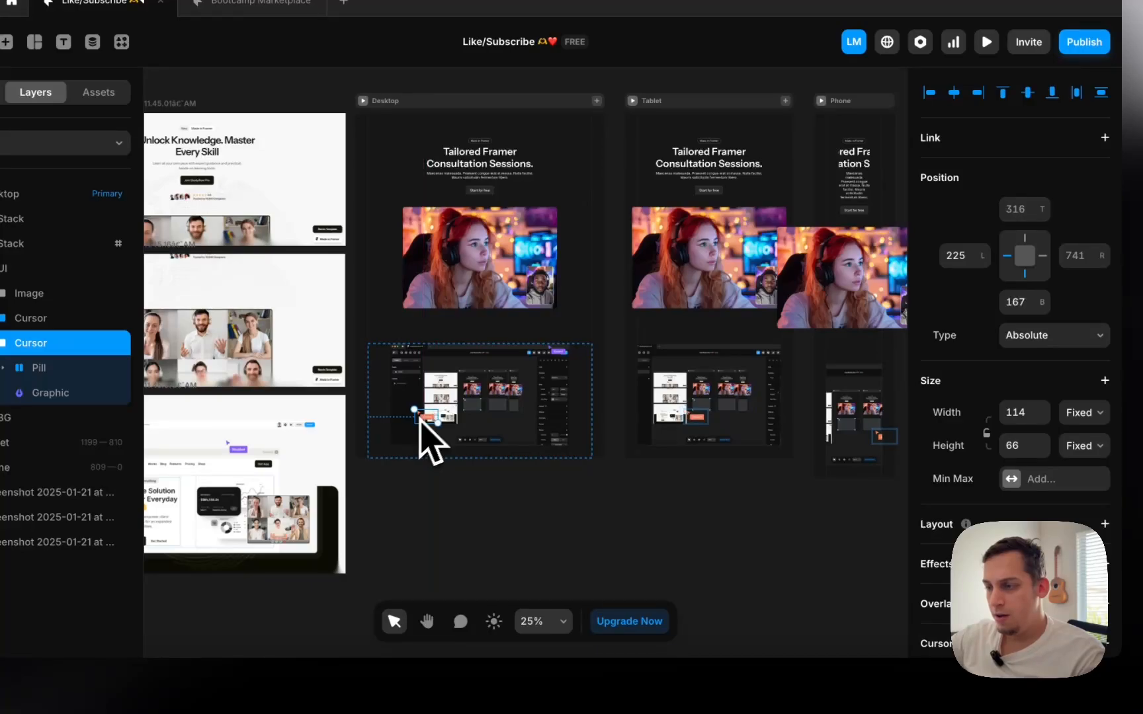
pyautogui.moveTo(554, 359); pyautogui.dragTo(524, 387)
# - Add a Mirror-type Loop effect to the purple cursor with delay 1 s, rotation 0 and offset X 130, Y 100
pyautogui.scroll(5, 524, 387)
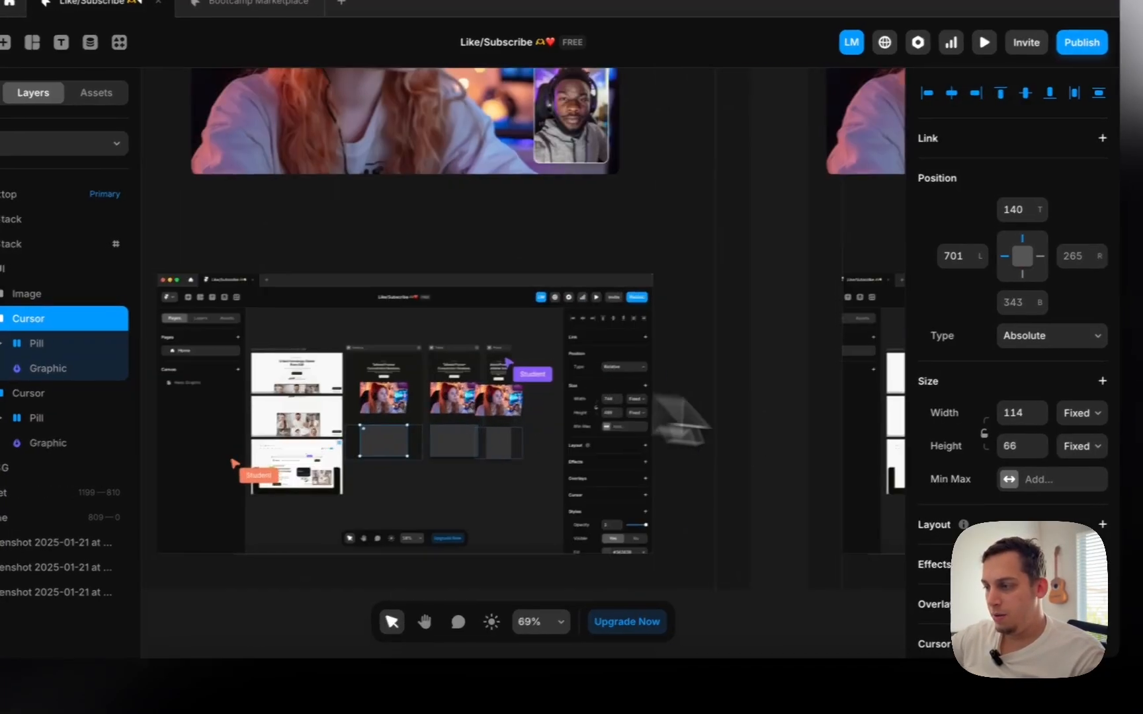
pyautogui.scroll(-3, 1032, 456)
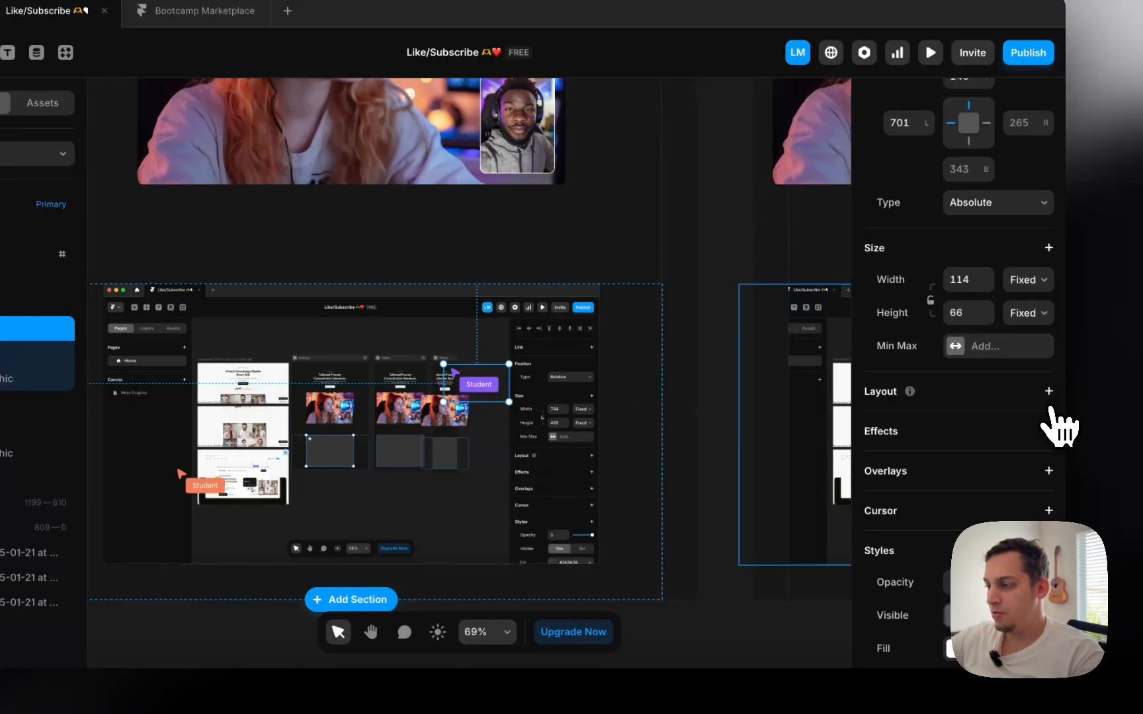
pyautogui.click(1049, 430)
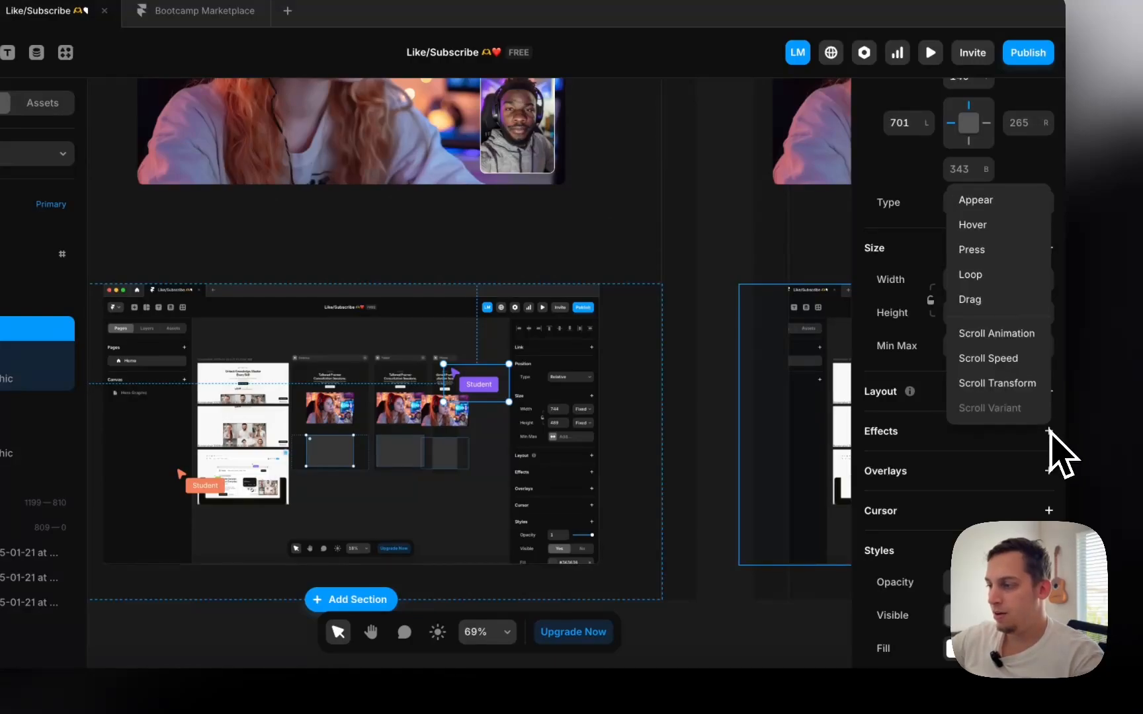
pyautogui.click(990, 292)
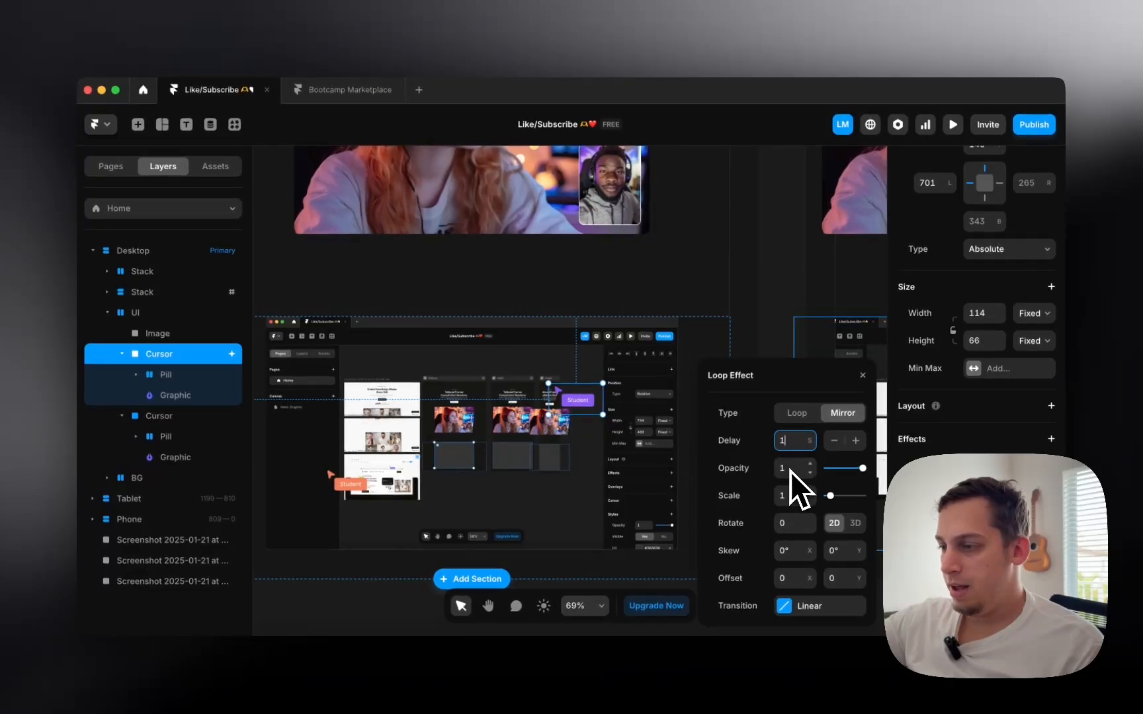
pyautogui.click(792, 576)
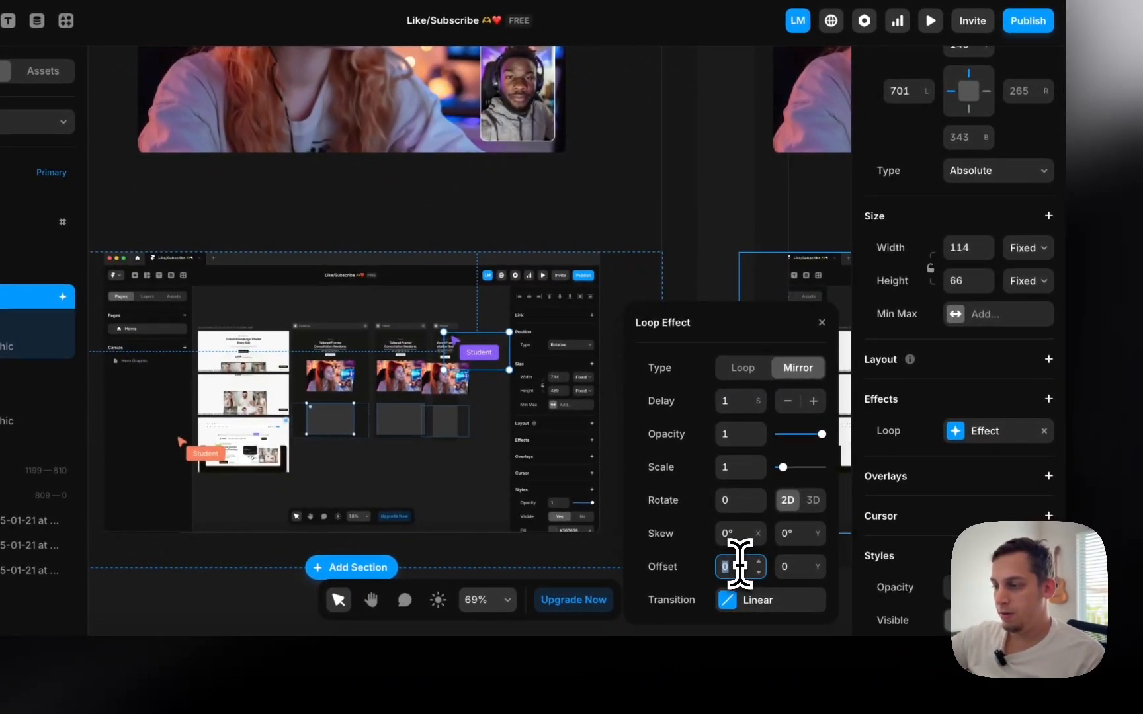
pyautogui.write('10')
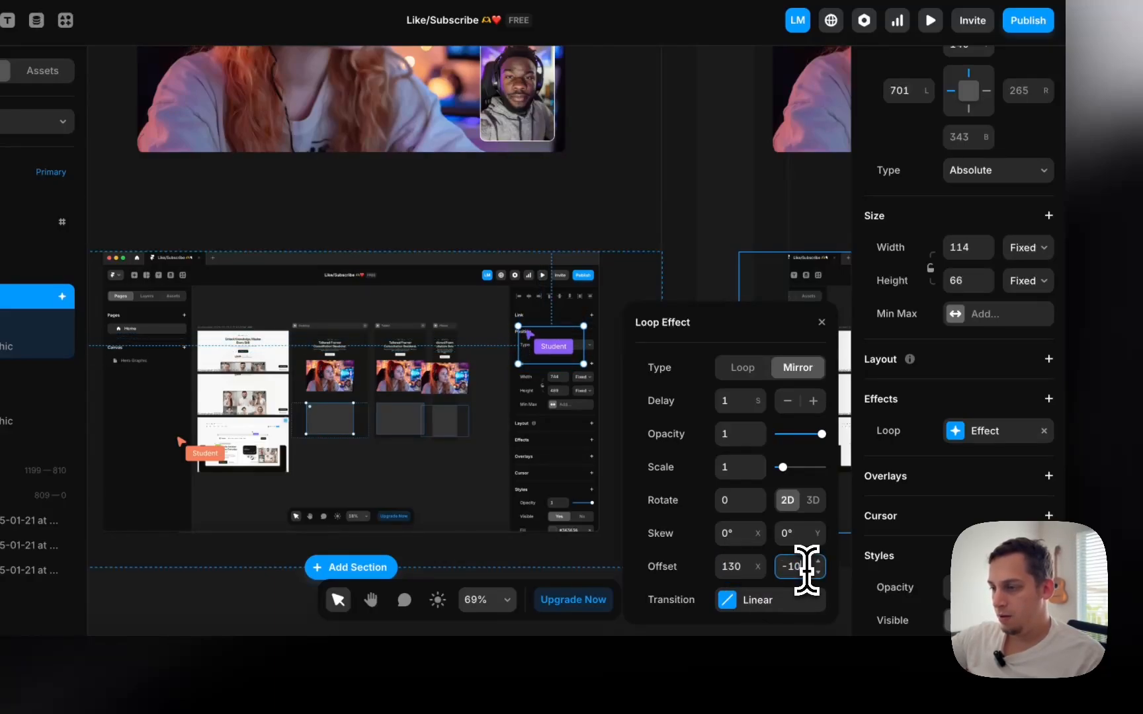
pyautogui.hotkey('shift', 'Up')
pyautogui.hotkey('shift', 'Up')
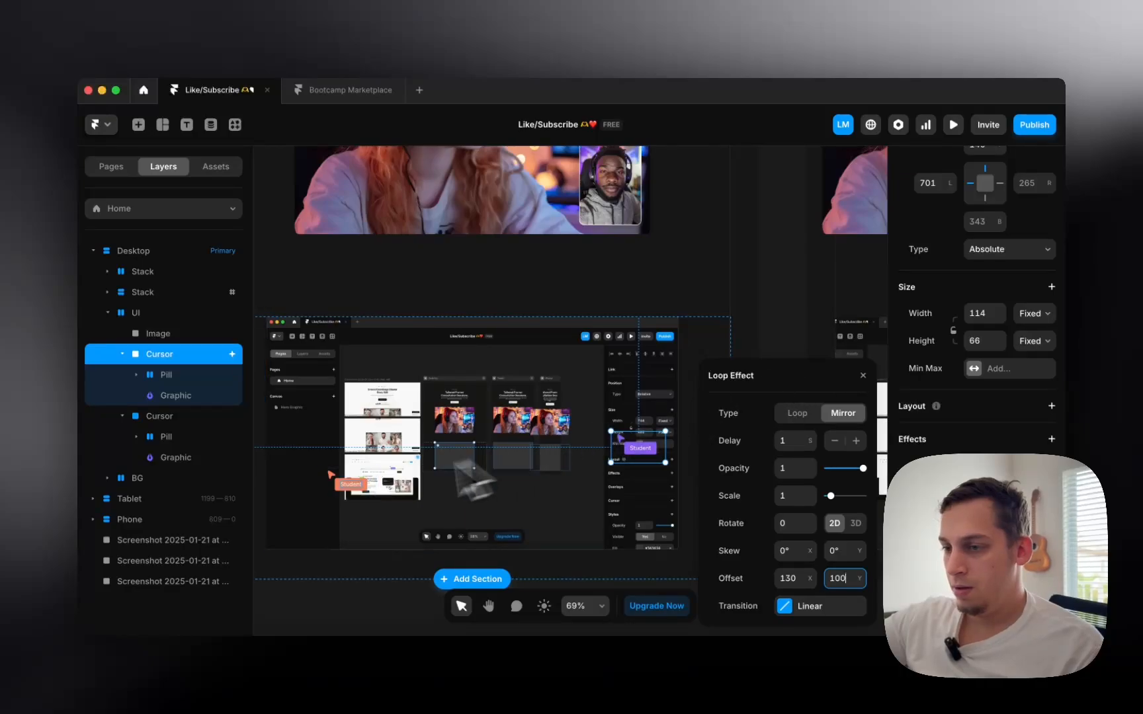
# - Add a Loop effect to the orange cursor with delay 1 s, rotation 0 and offset X -60, Y -130
pyautogui.click(338, 492)
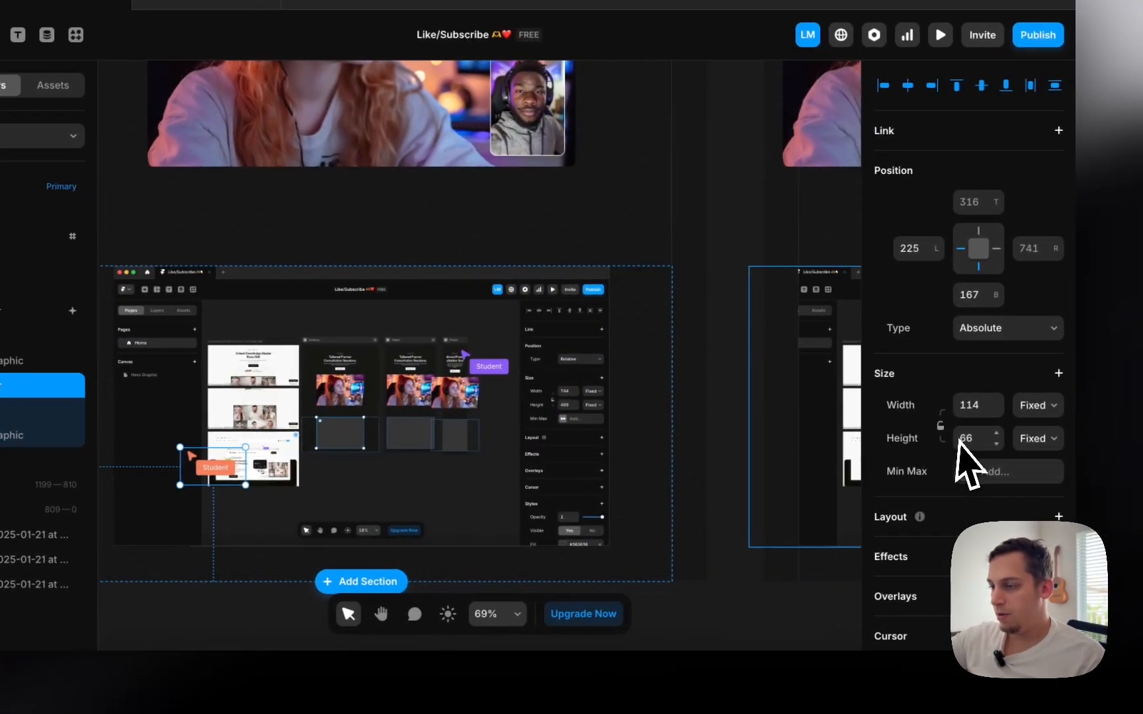
pyautogui.scroll(-5, 1044, 459)
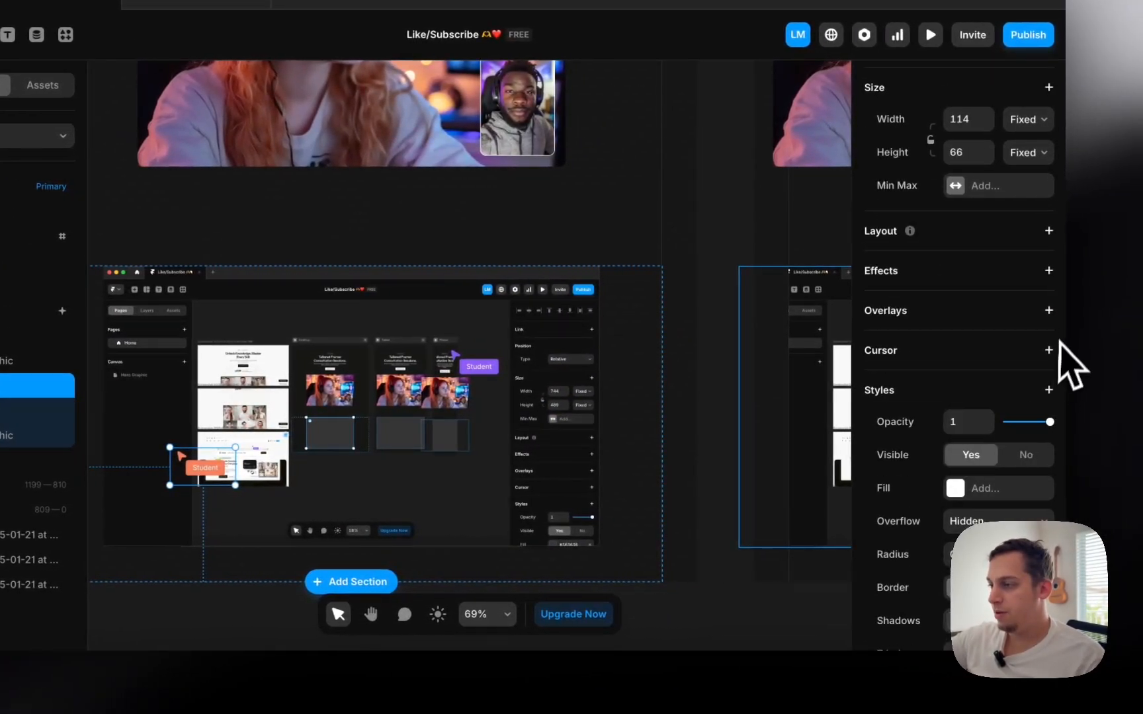
pyautogui.click(1049, 272)
pyautogui.click(986, 368)
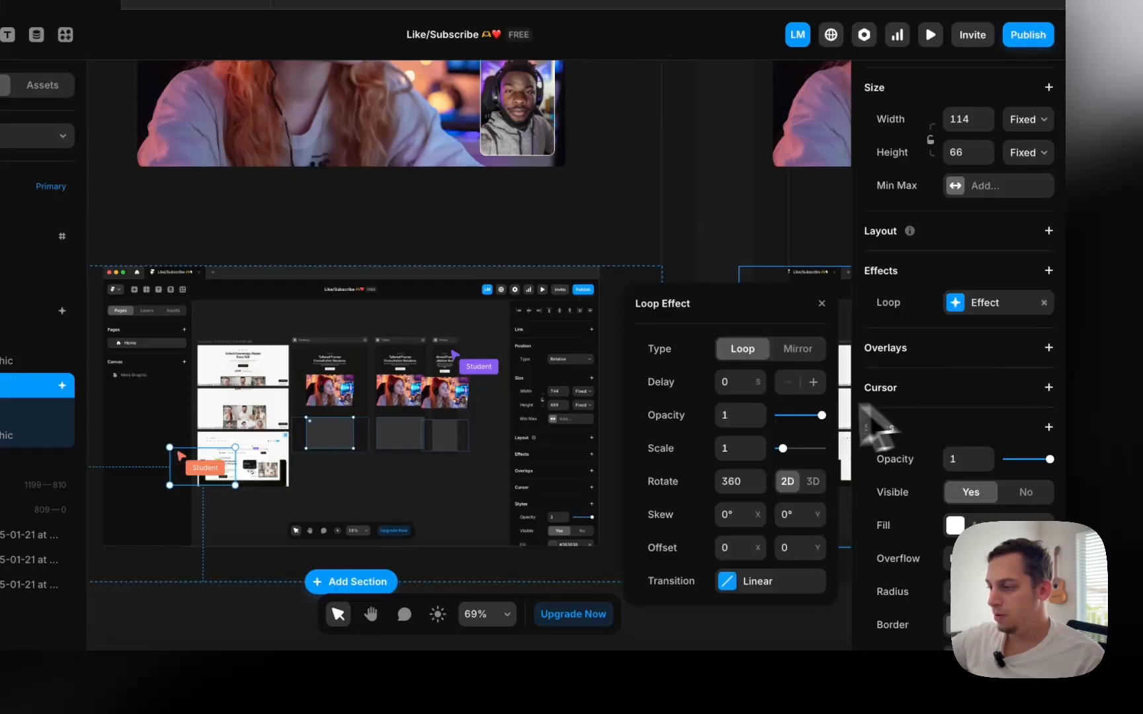
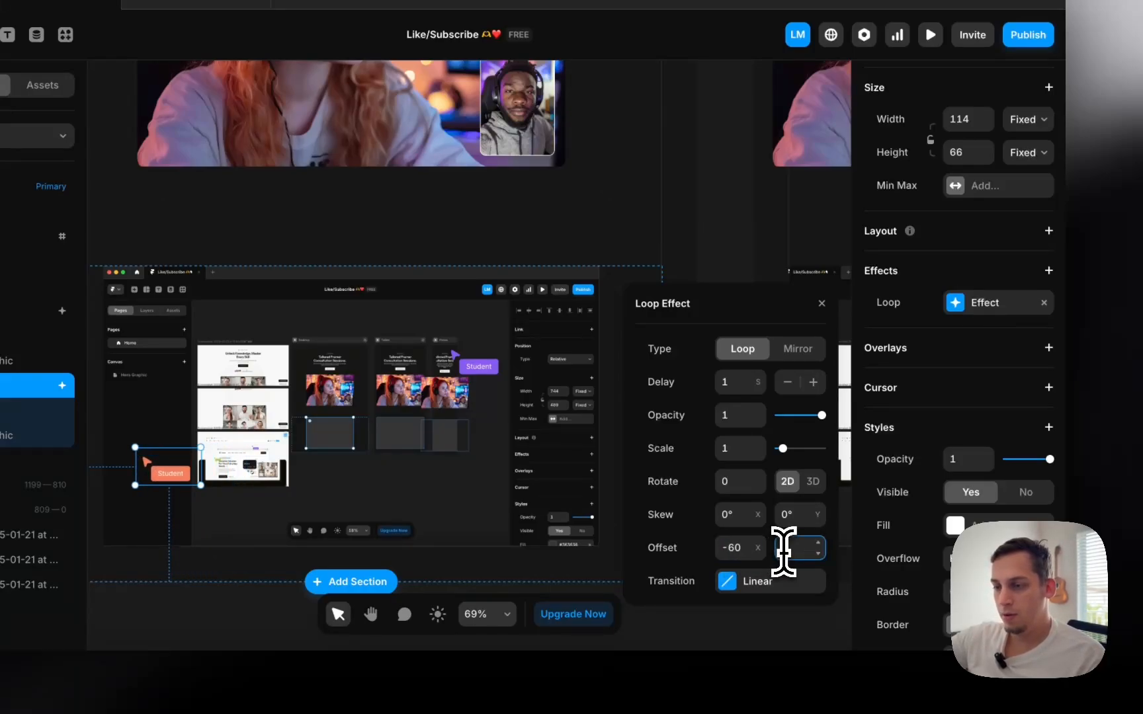
pyautogui.hotkey('shift', 'Down')
pyautogui.hotkey('shift', 'Down')
pyautogui.hotkey('shift', 'Down')
pyautogui.hotkey('shift', 'Down')
pyautogui.hotkey('shift', 'Down')
pyautogui.hotkey('shift', 'Down')
pyautogui.hotkey('shift', 'Down')
pyautogui.hotkey('shift', 'Down')
pyautogui.hotkey('shift', 'Down')
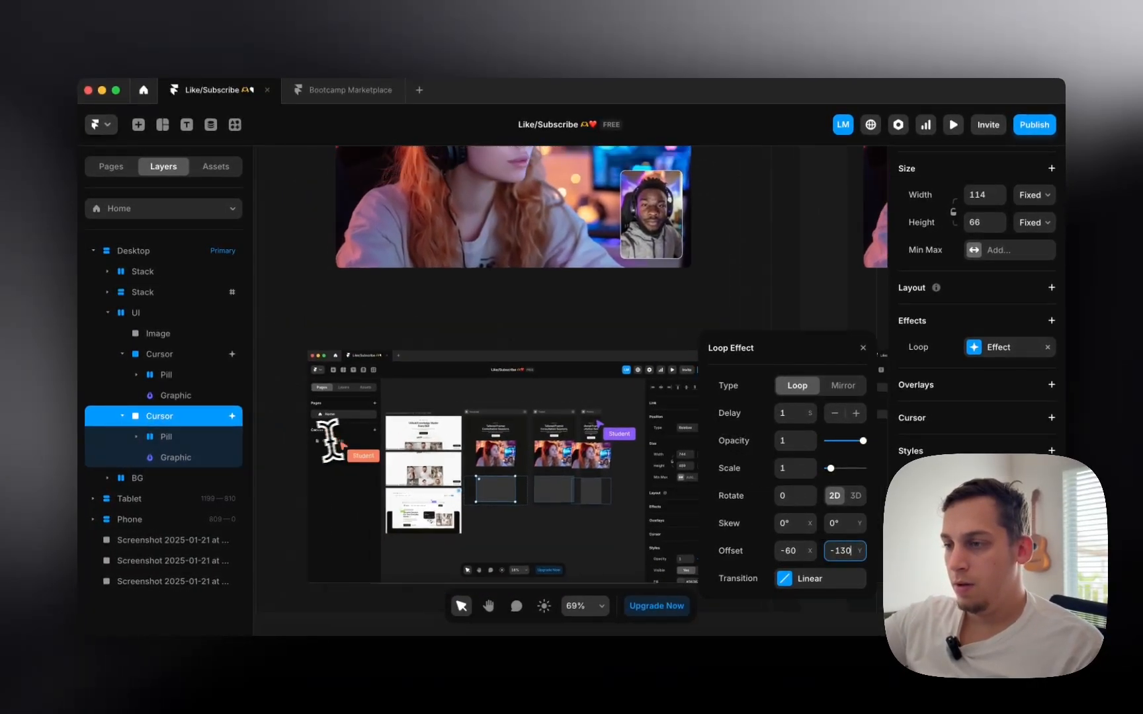
# - Preview the Home page down to the screenshot section to check both cursor animations, and return to the canvas
pyautogui.scroll(-5, 319, 438)
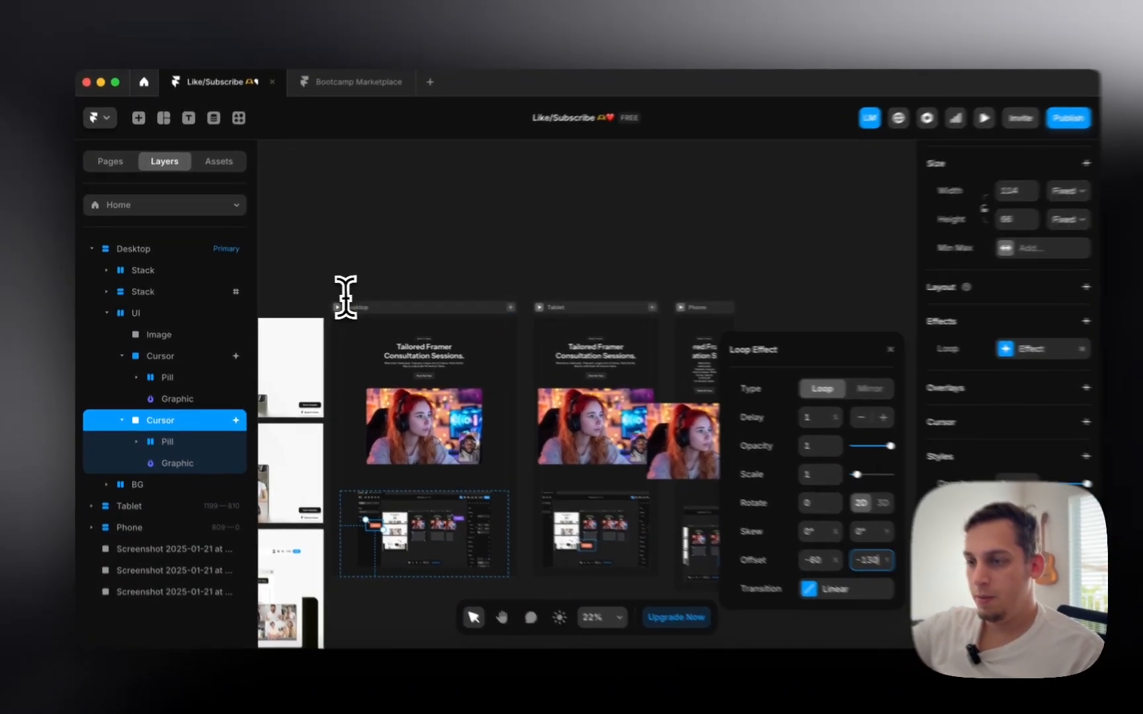
pyautogui.press('super+p')
pyautogui.scroll(-5, 376, 366)
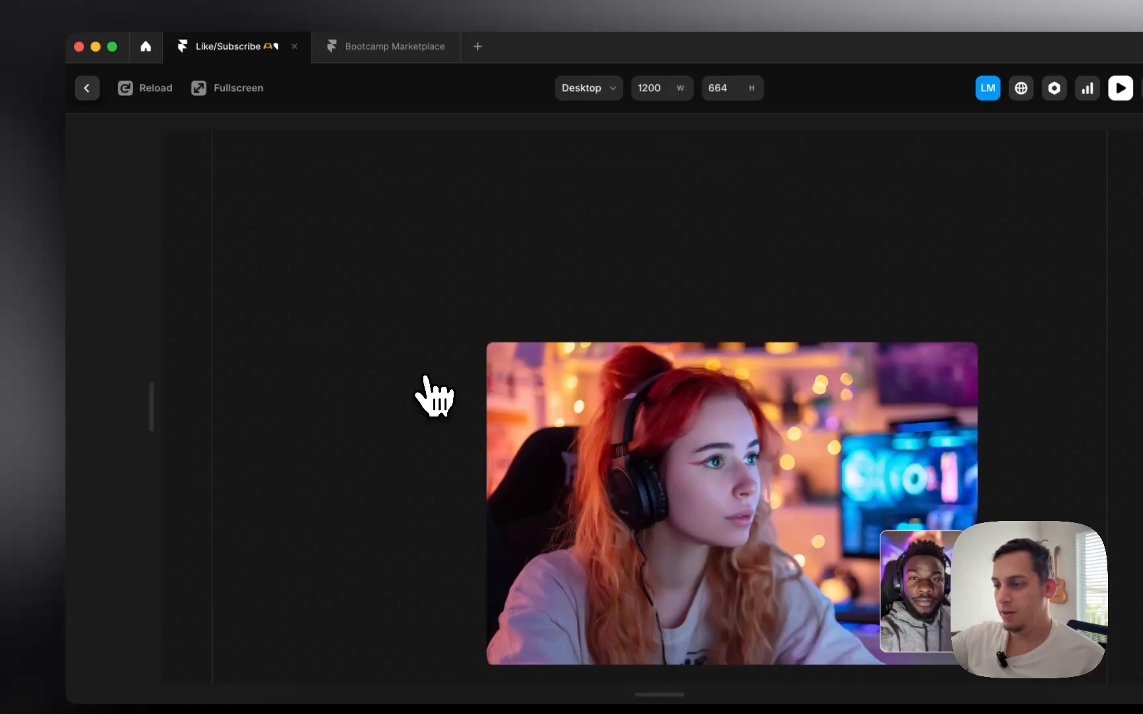
pyautogui.scroll(-8, 435, 396)
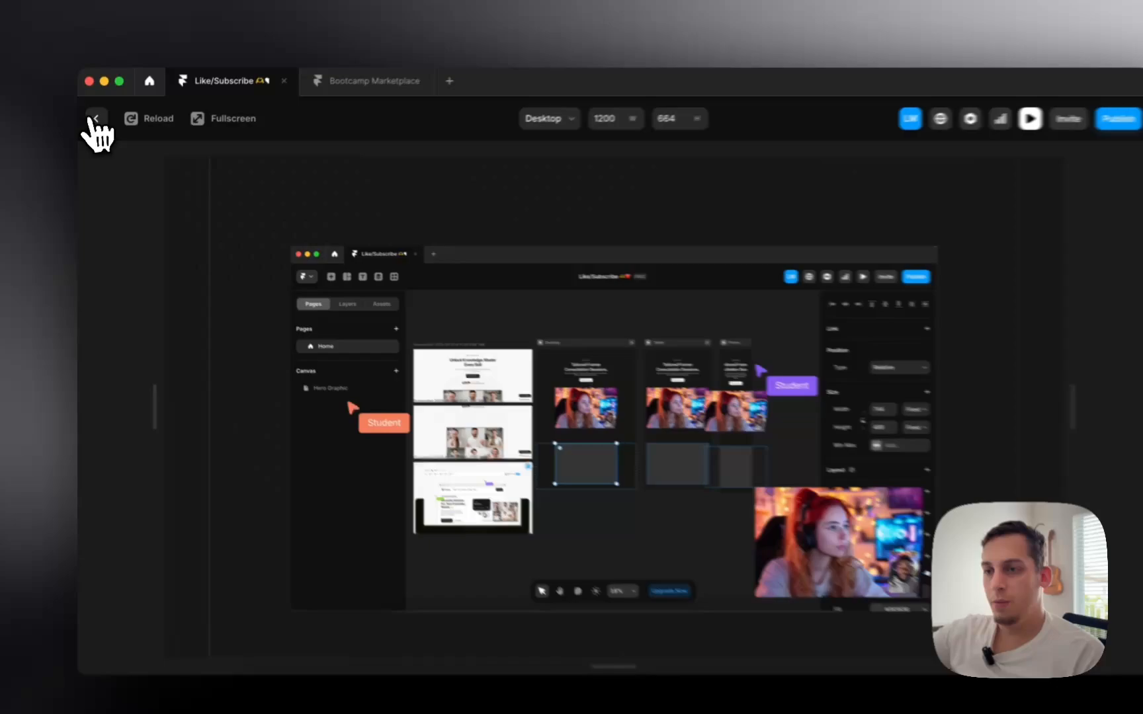
pyautogui.click(95, 125)
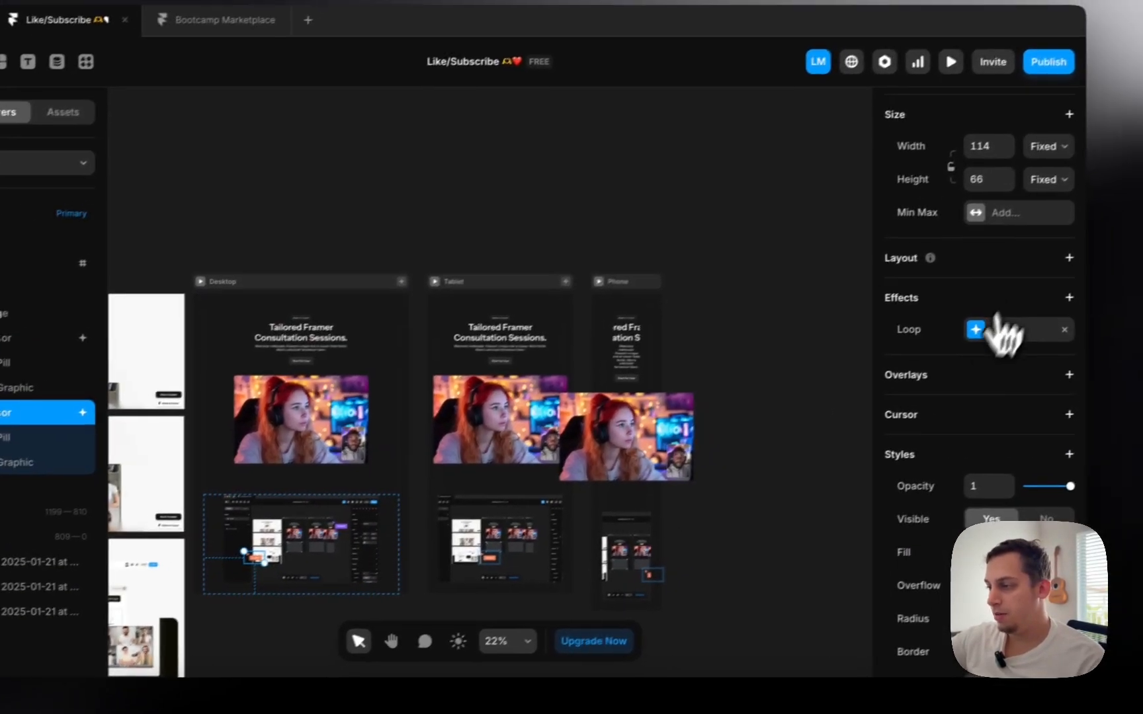
# - Switch the orange cursor's Loop effect type to Mirror and open the purple cursor's Loop effect settings
pyautogui.click(1066, 296)
pyautogui.click(810, 390)
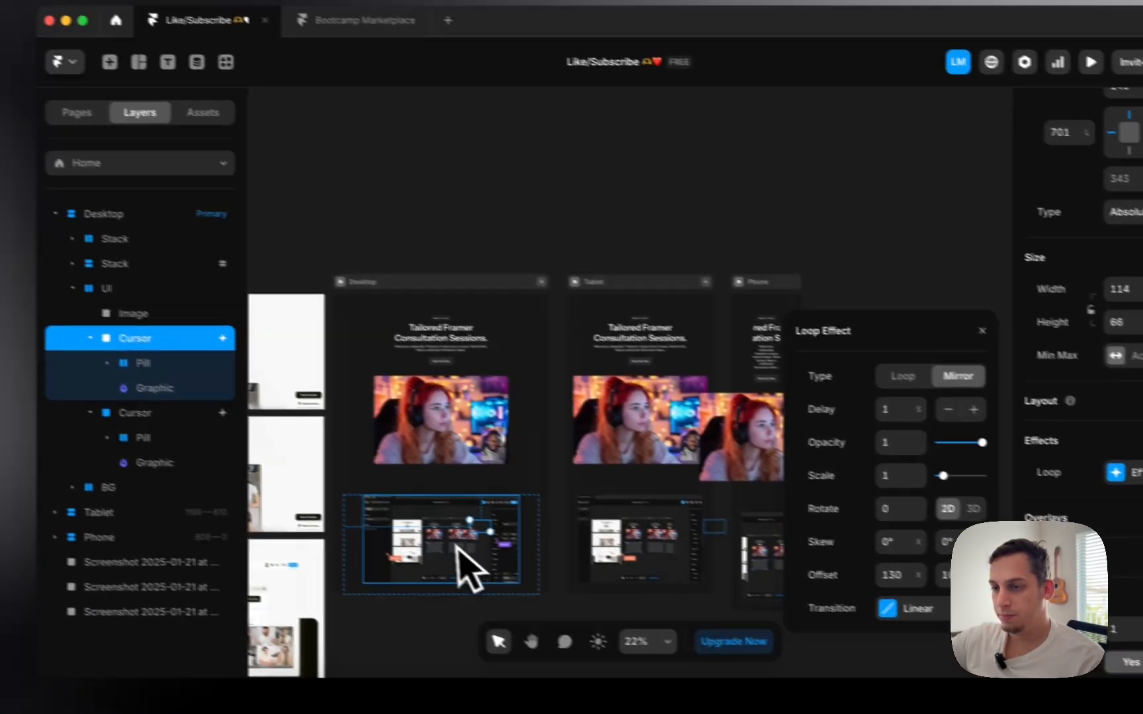
pyautogui.scroll(3, 340, 529)
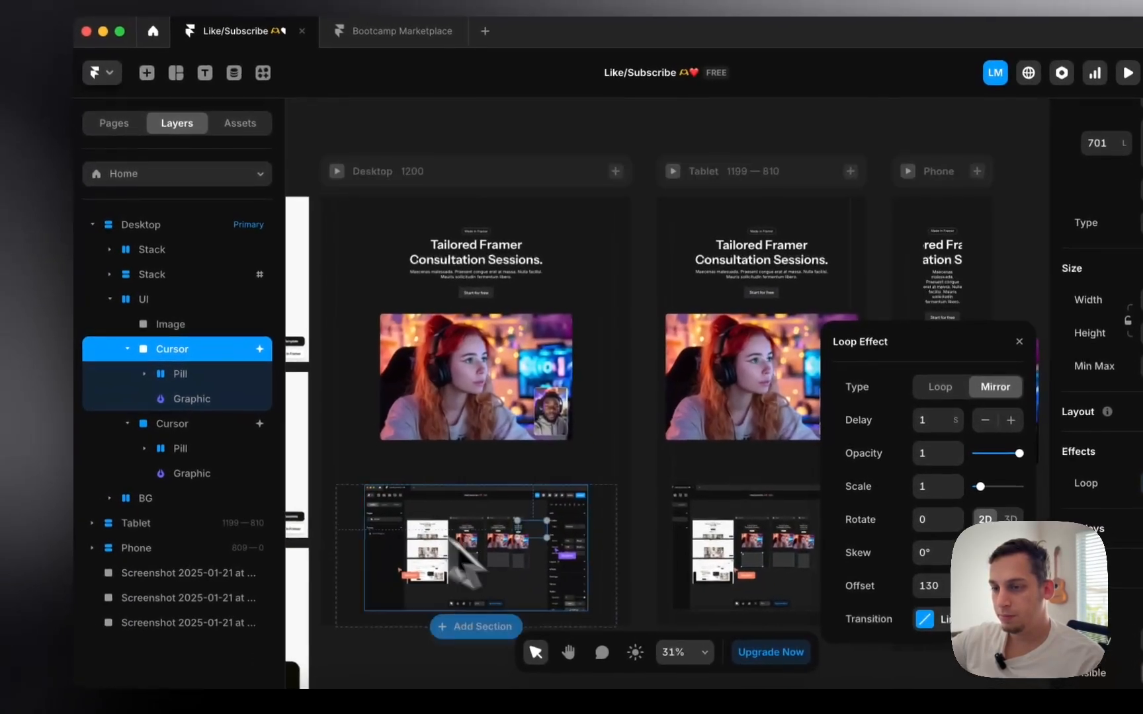
pyautogui.click(94, 390)
pyautogui.click(212, 355)
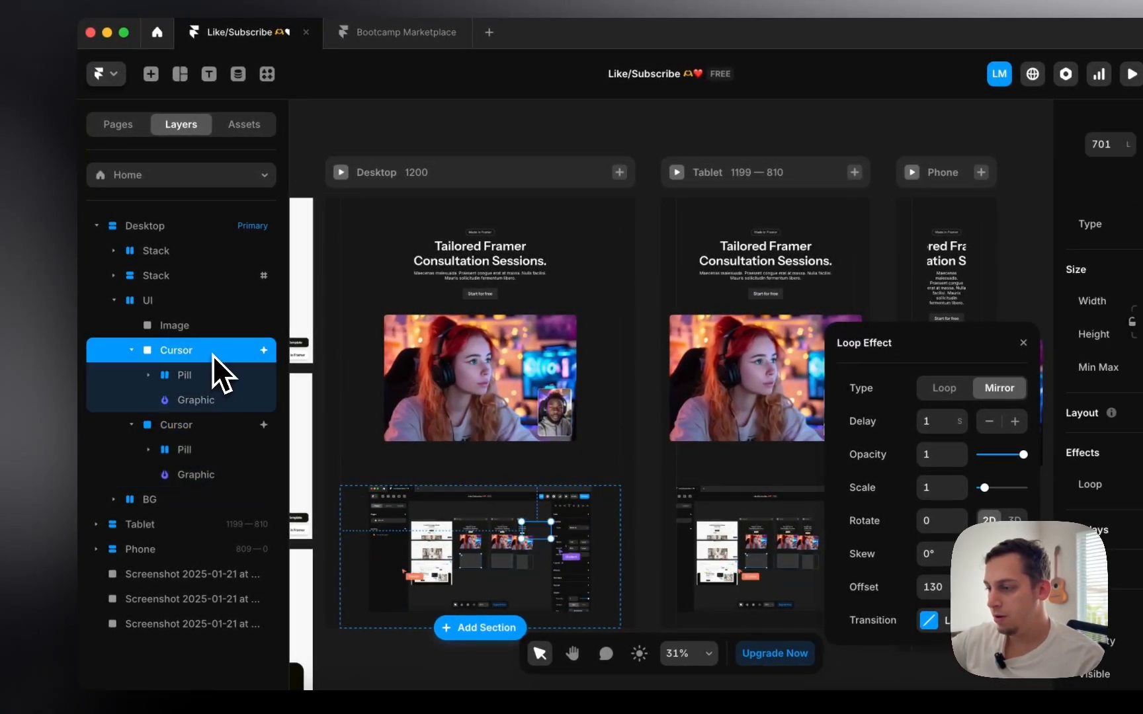
pyautogui.scroll(2, 429, 423)
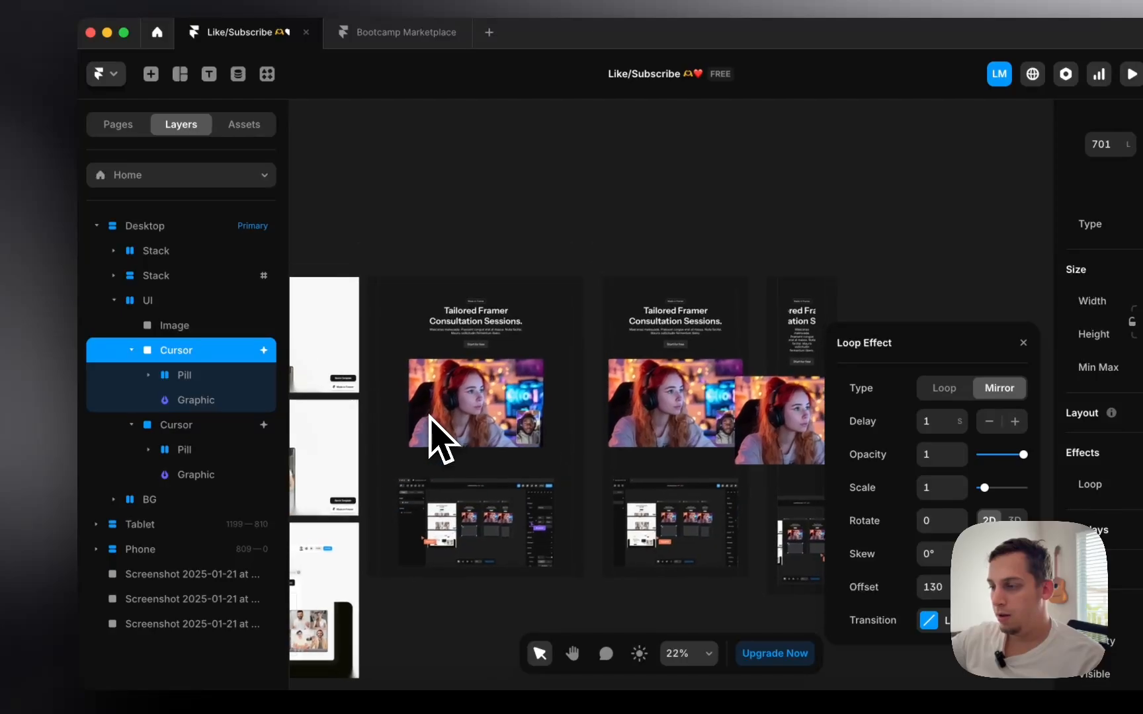
# - Preview the Desktop layout again to check the mirrored cursor motion, and return to the canvas
pyautogui.click(380, 270)
pyautogui.scroll(-5, 423, 430)
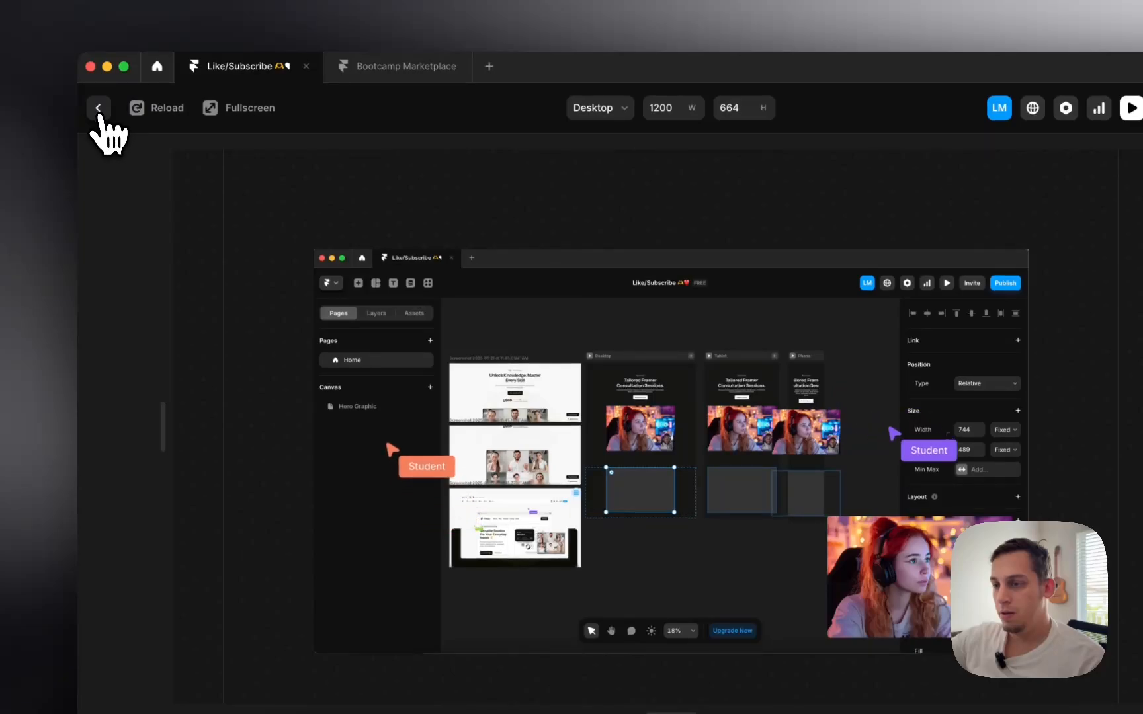
pyautogui.click(98, 108)
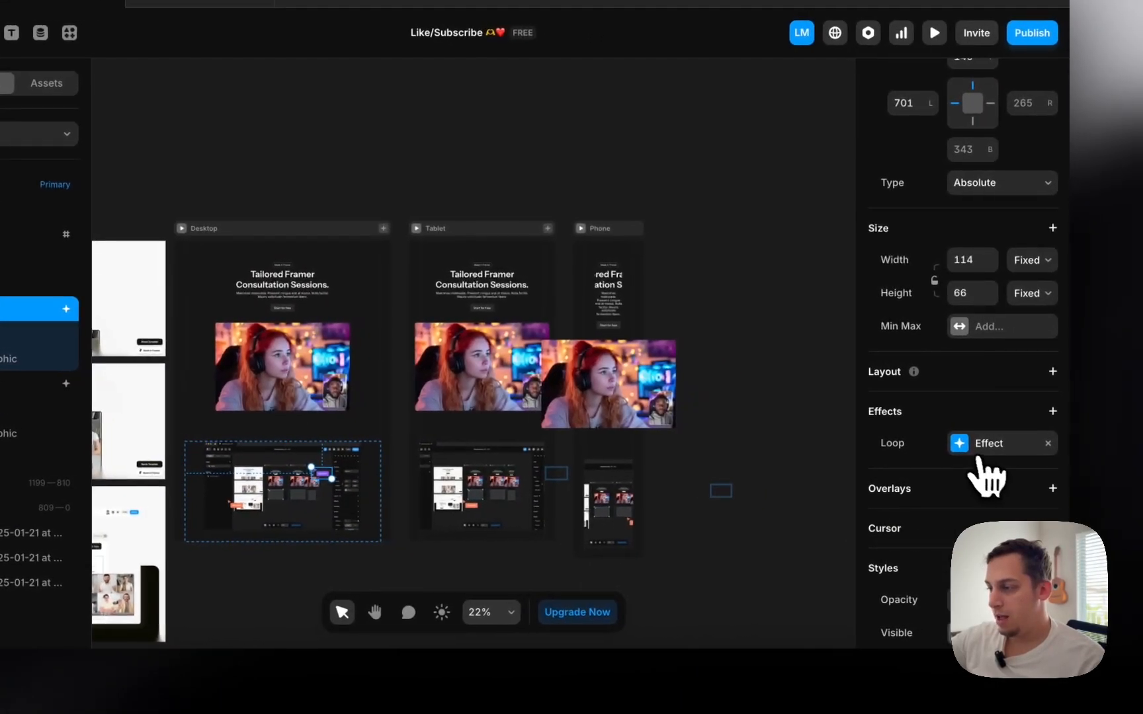
# - Set the purple cursor's Loop effect delay to 1.4 s and preview the Desktop layout
pyautogui.click(967, 450)
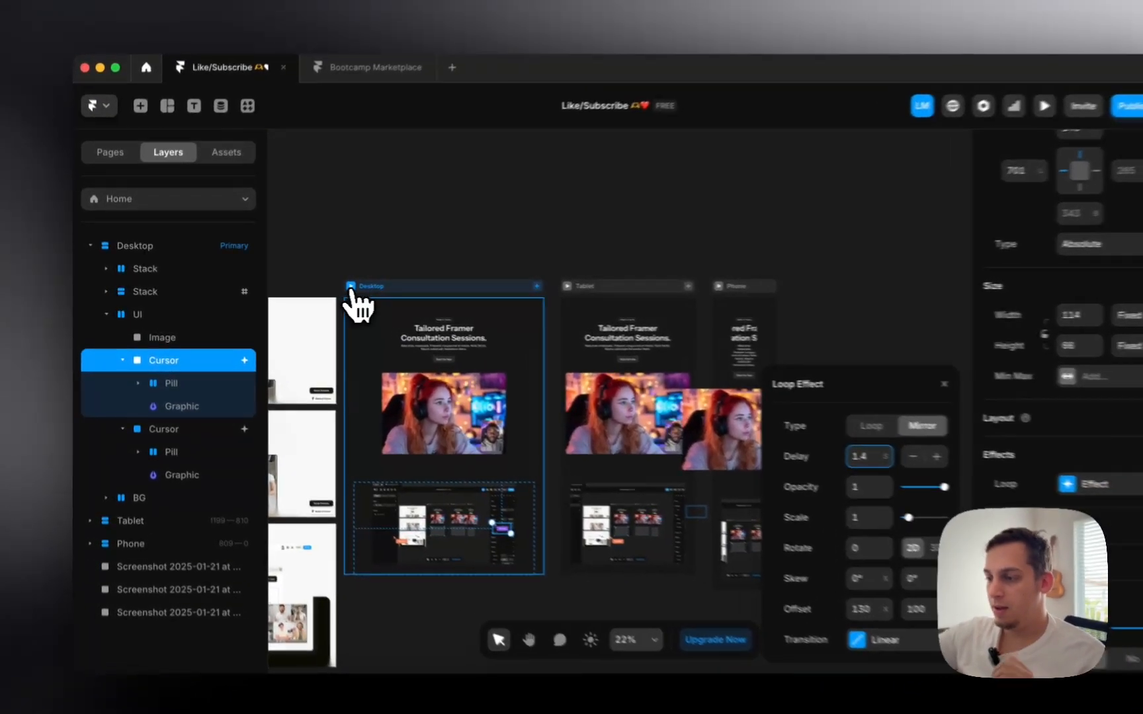
pyautogui.click(328, 288)
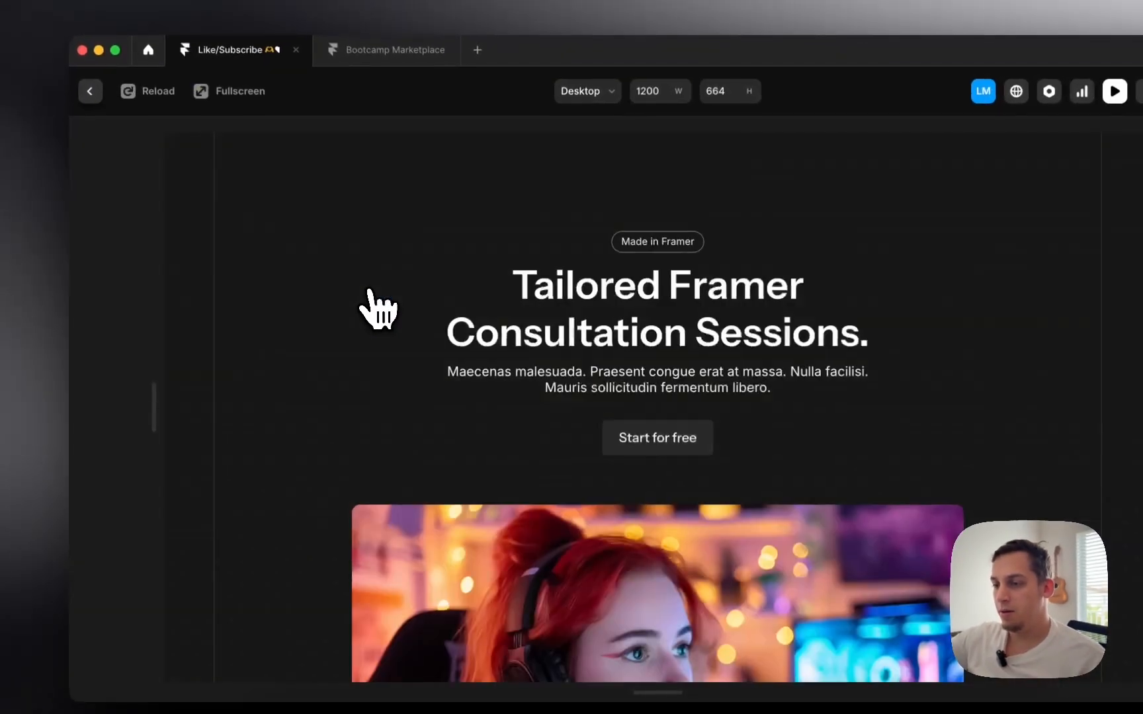
# - Check both cursors' looping motion in the Desktop preview's screenshot section, and return to the canvas
pyautogui.scroll(-5, 365, 369)
pyautogui.scroll(-8, 424, 403)
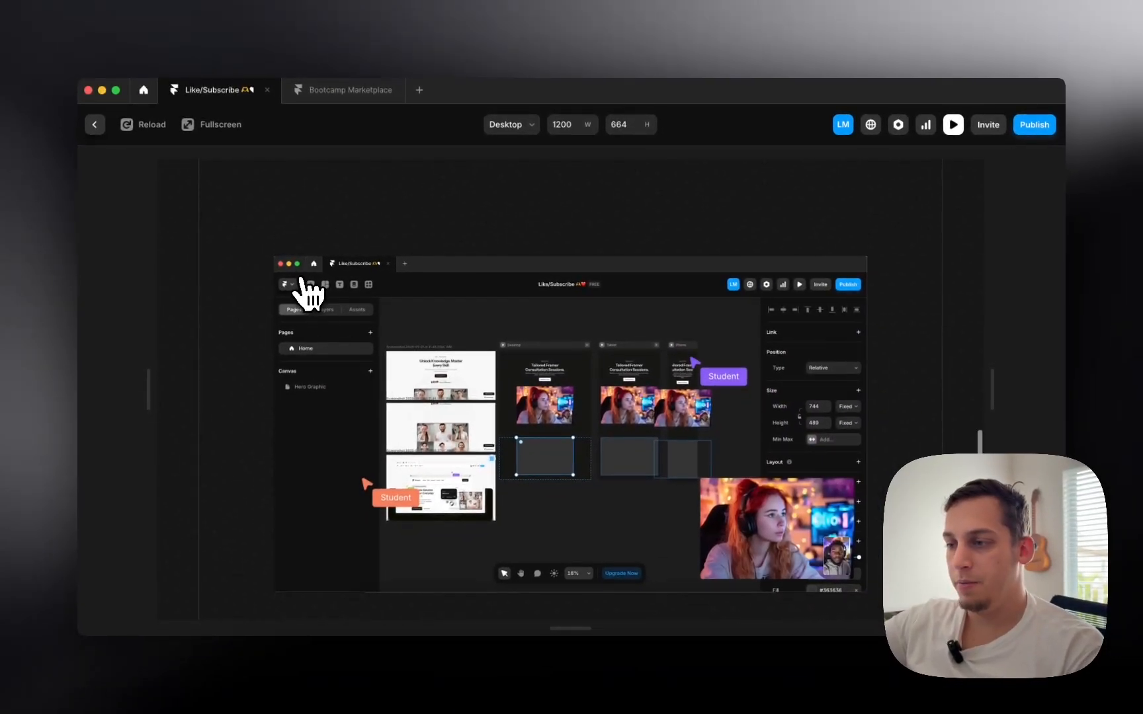
pyautogui.scroll(-1, 301, 281)
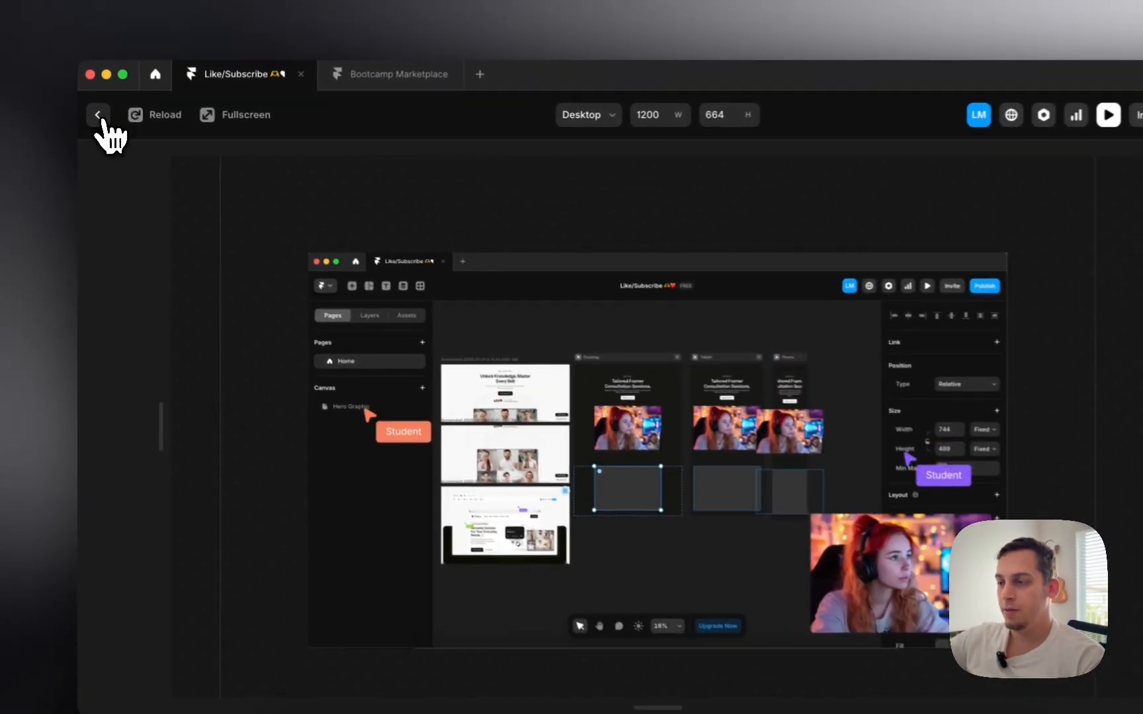
pyautogui.click(94, 124)
# - Try setting the Desktop layout's outer Hero Graphic width to Fill, and undo the change
pyautogui.click(371, 296)
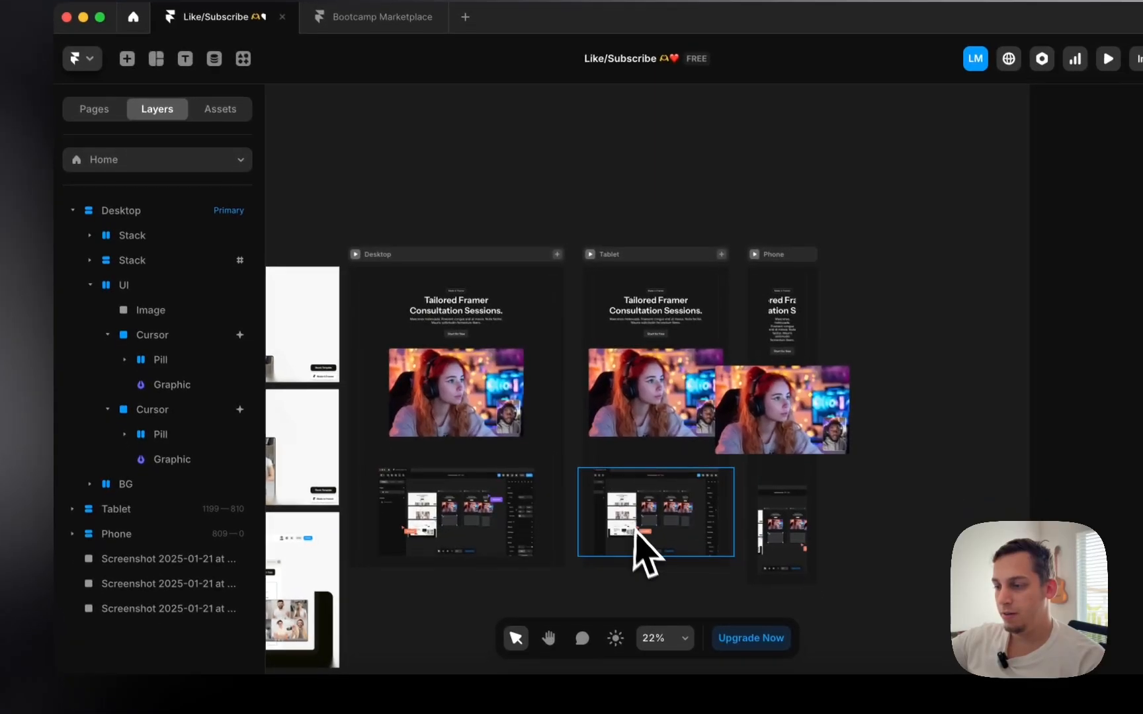
pyautogui.click(670, 374)
pyautogui.scroll(5, 670, 374)
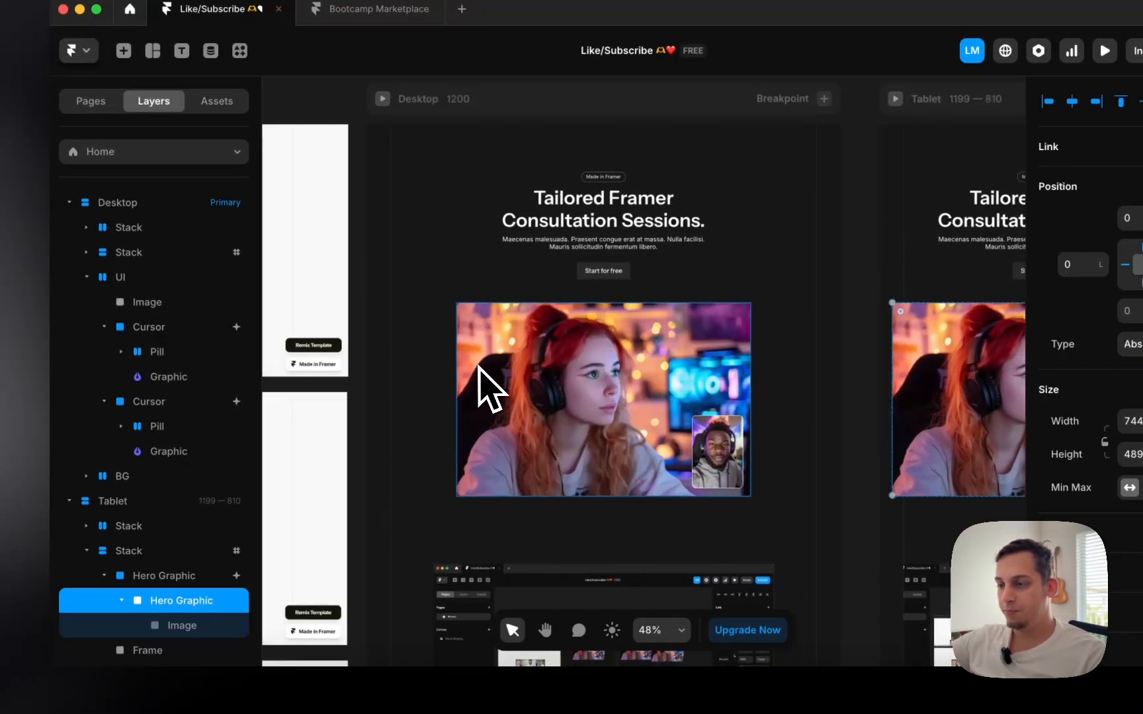
pyautogui.click(506, 390)
pyautogui.click(174, 282)
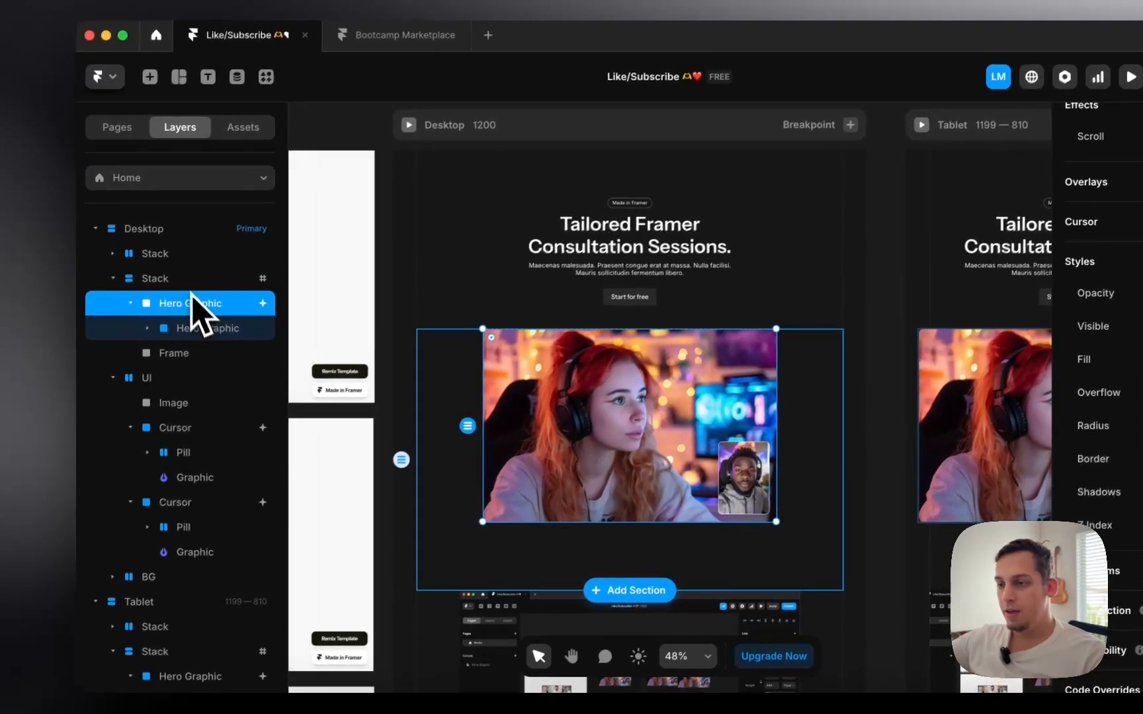
pyautogui.click(165, 254)
pyautogui.click(183, 278)
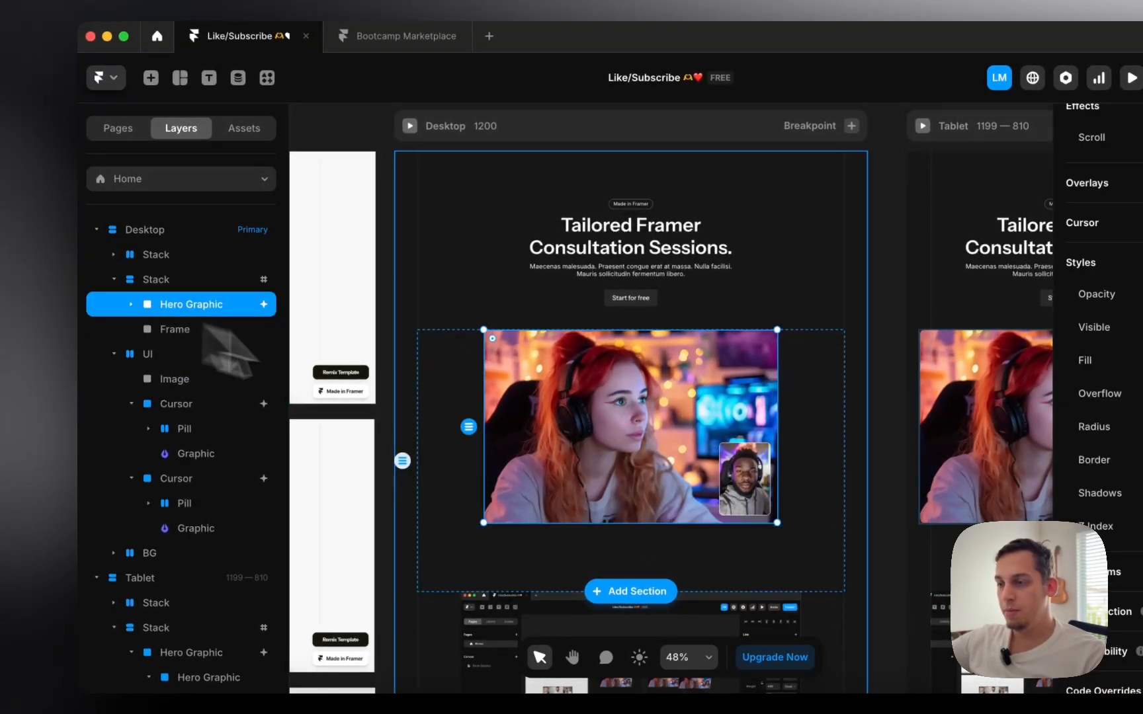
pyautogui.hscroll(2, 669, 471)
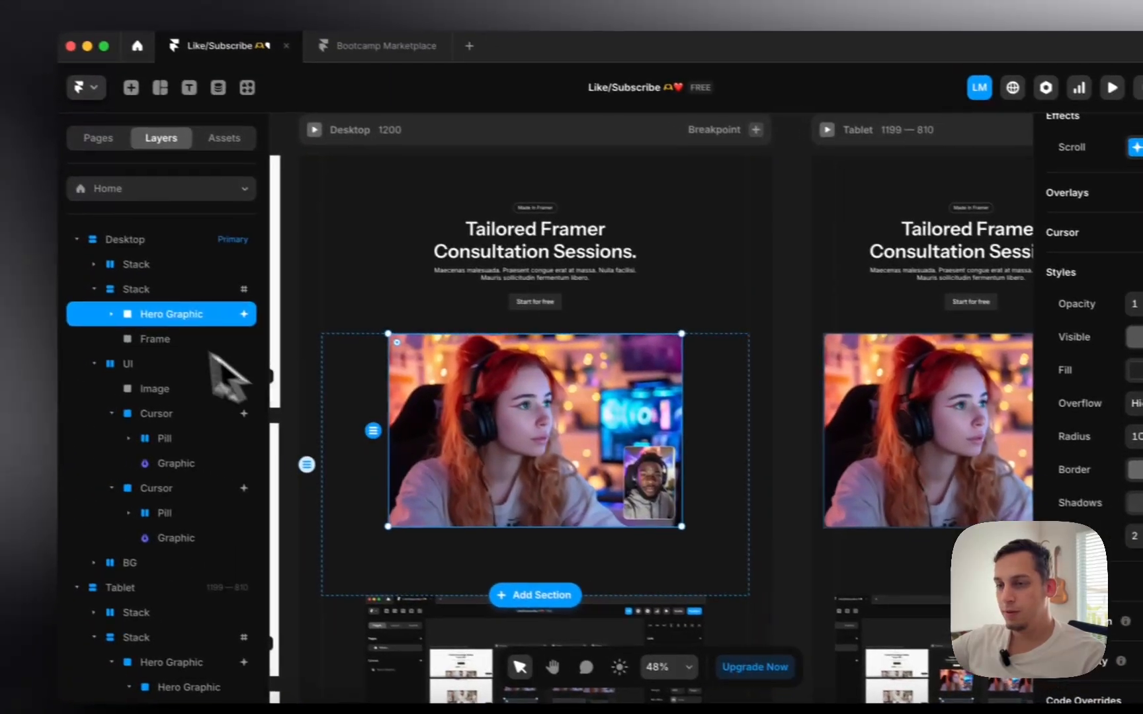
pyautogui.click(46, 265)
pyautogui.click(156, 319)
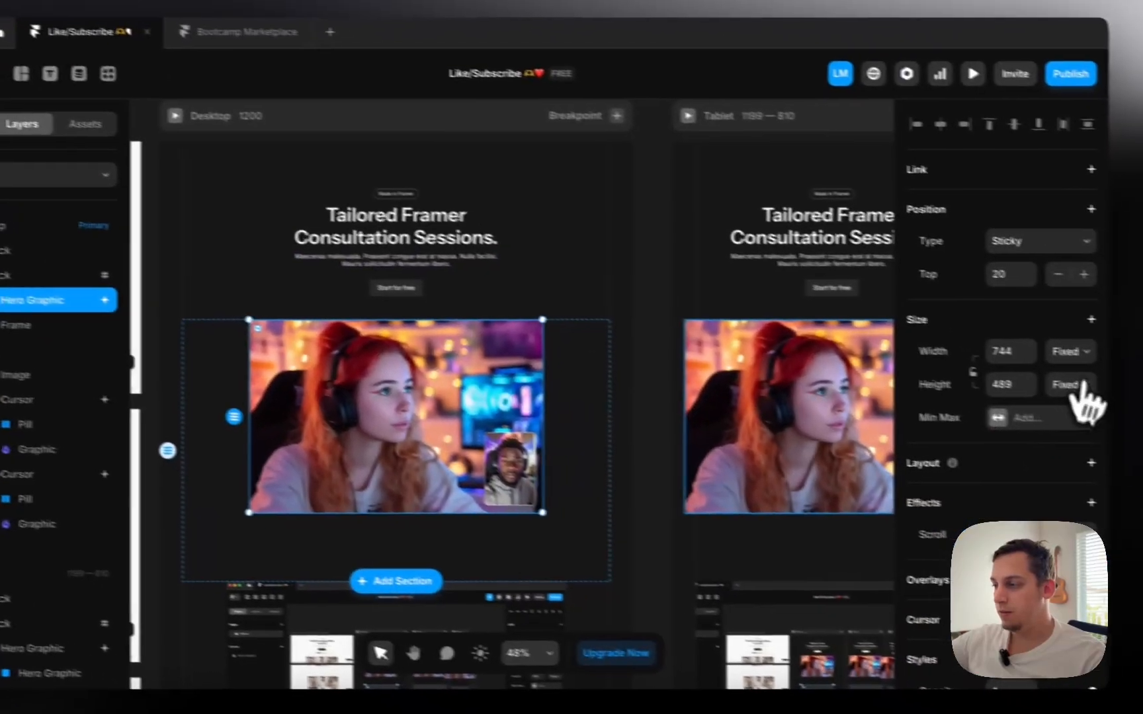
pyautogui.click(1032, 340)
pyautogui.click(983, 380)
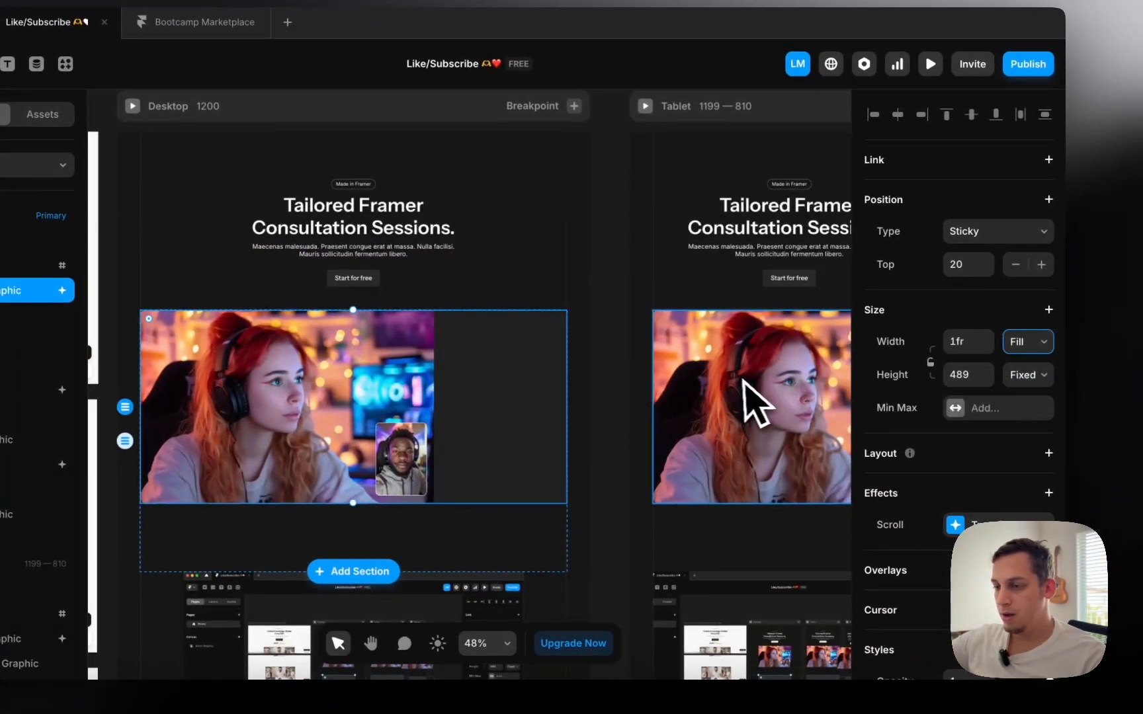
pyautogui.press('super+z')
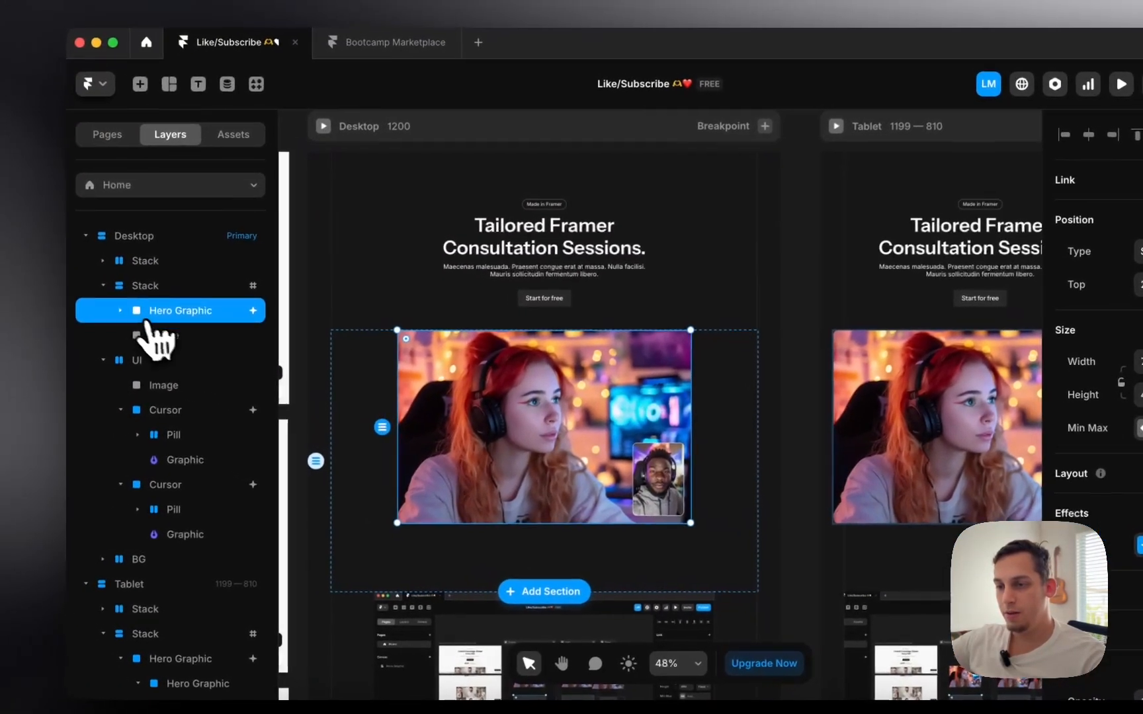
# - Make the inner Hero Graphic's width relative at 100% in the Desktop layout
pyautogui.click(81, 296)
pyautogui.click(132, 321)
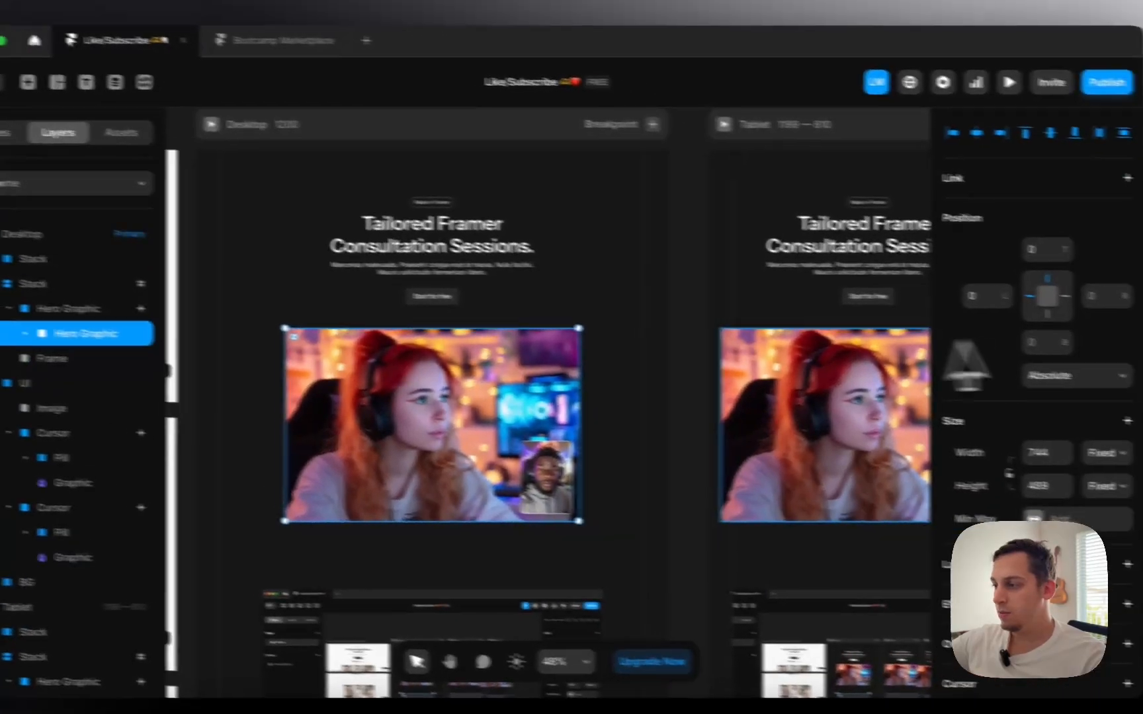
pyautogui.click(1105, 453)
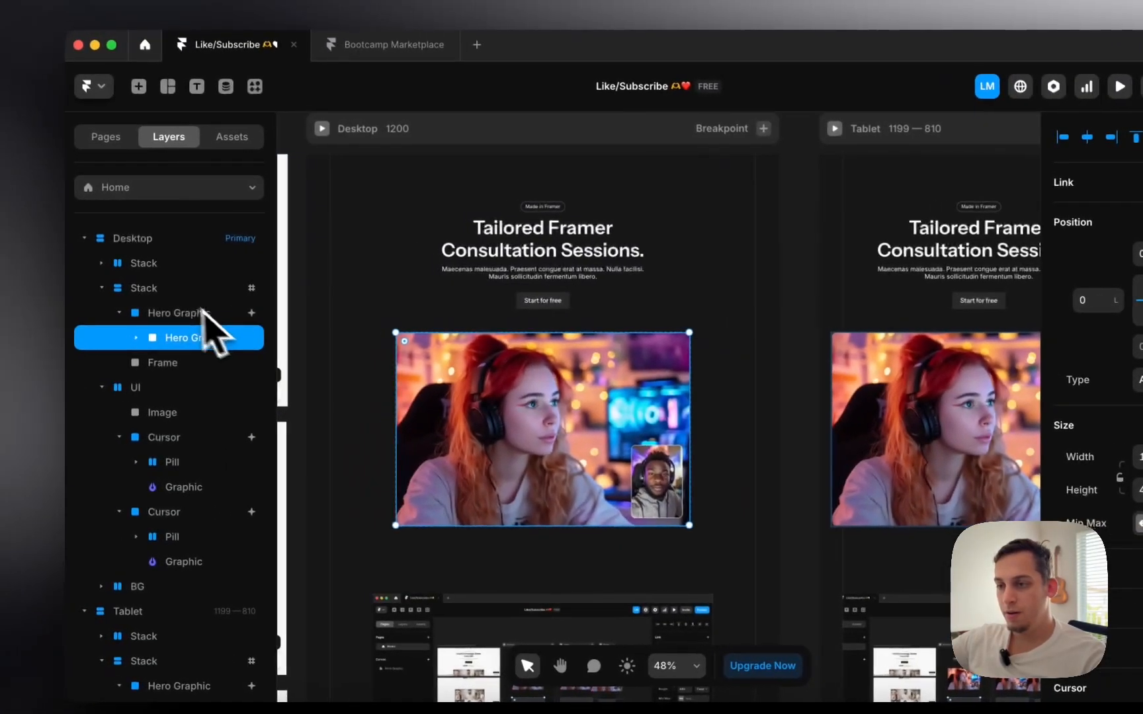
# - Set the outer Hero Graphic's width to Fill and give it a fixed max width of 744
pyautogui.click(17, 290)
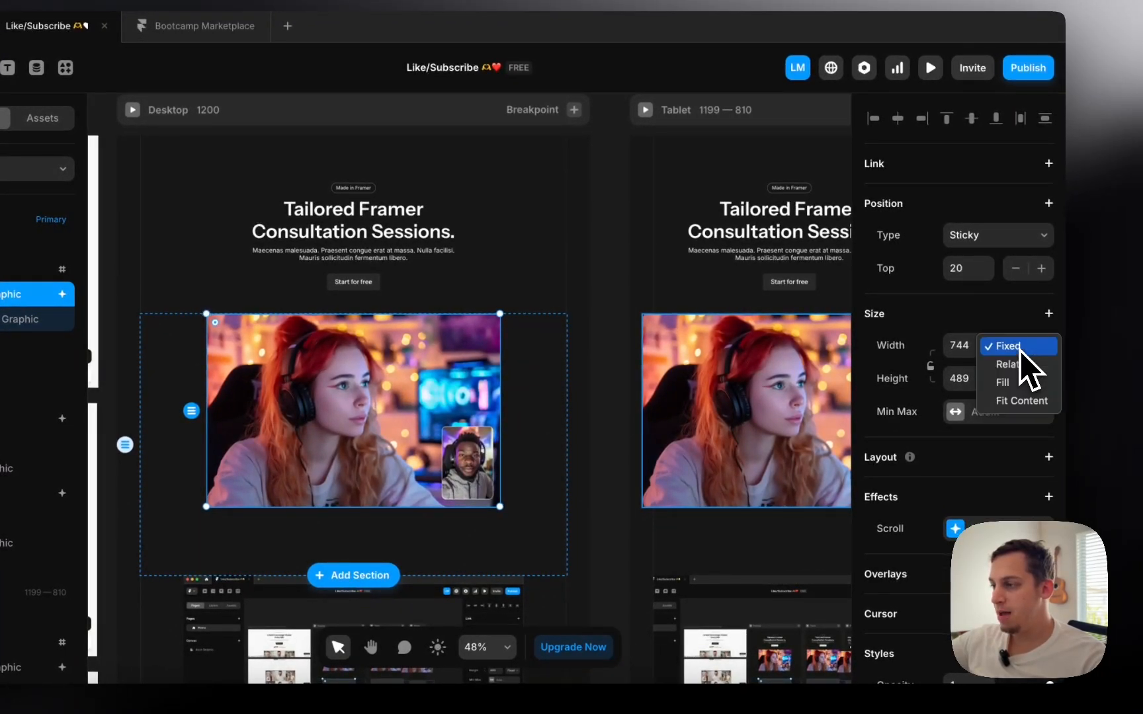
pyautogui.click(1032, 350)
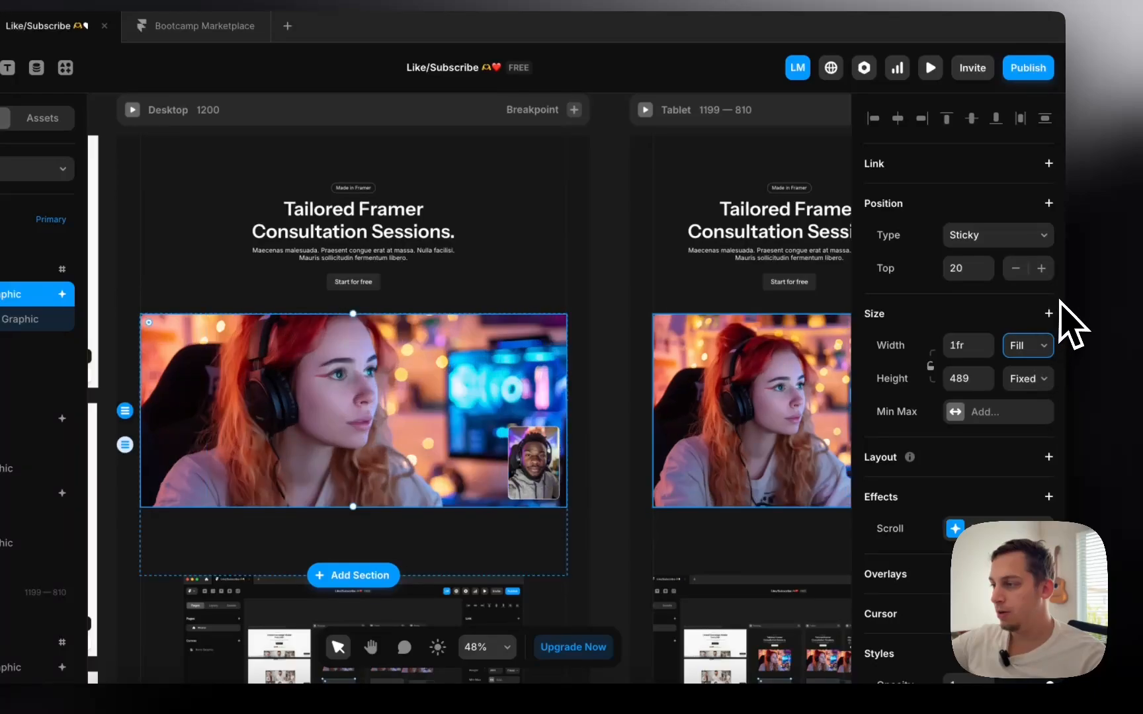
pyautogui.click(1022, 332)
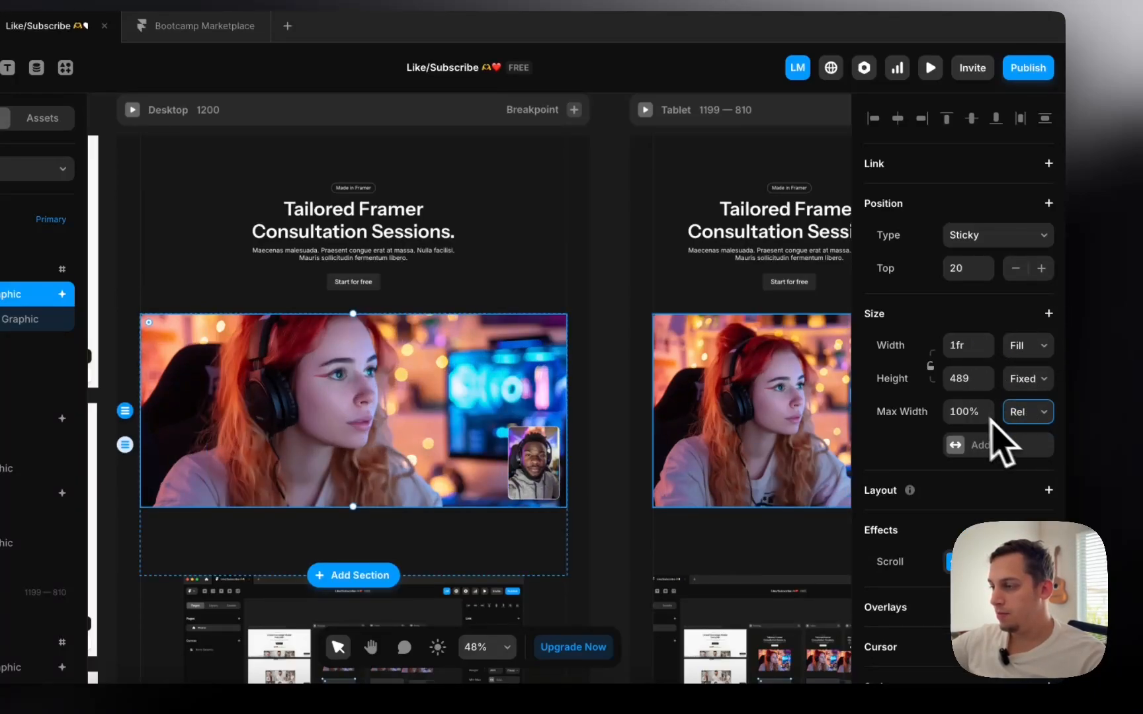
pyautogui.press('Return')
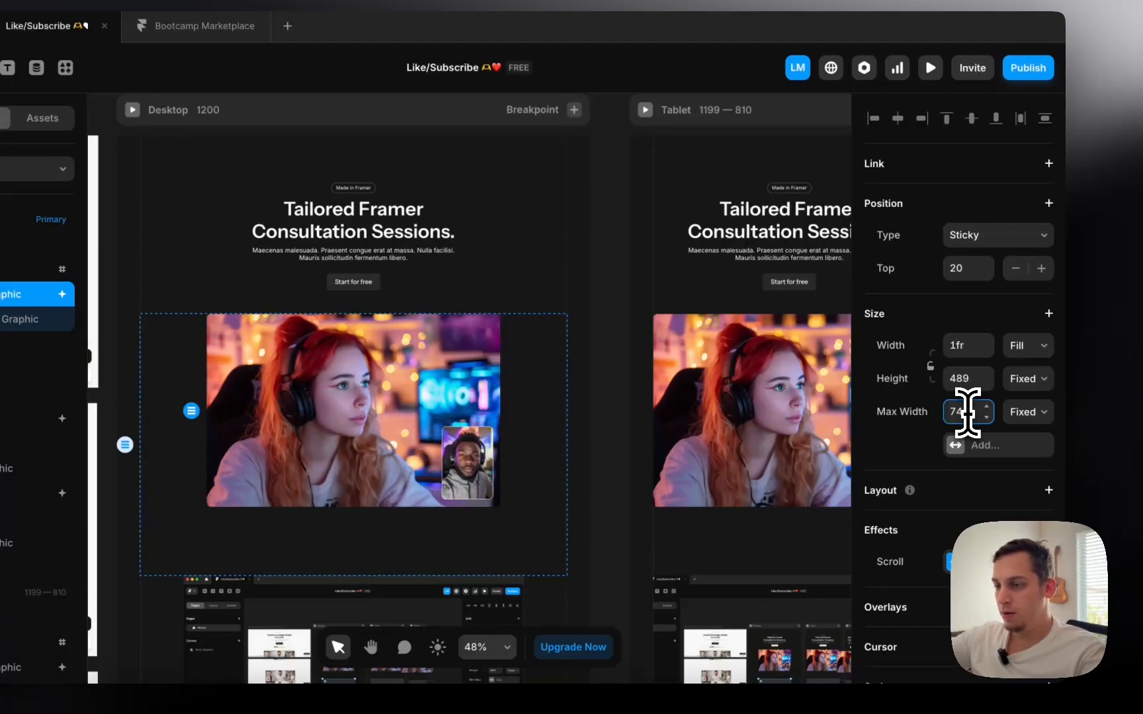
# - Examine how the outer and inner Hero Graphic layers fit the Tablet breakpoint
pyautogui.hscroll(4, 664, 454)
pyautogui.doubleClick(548, 429)
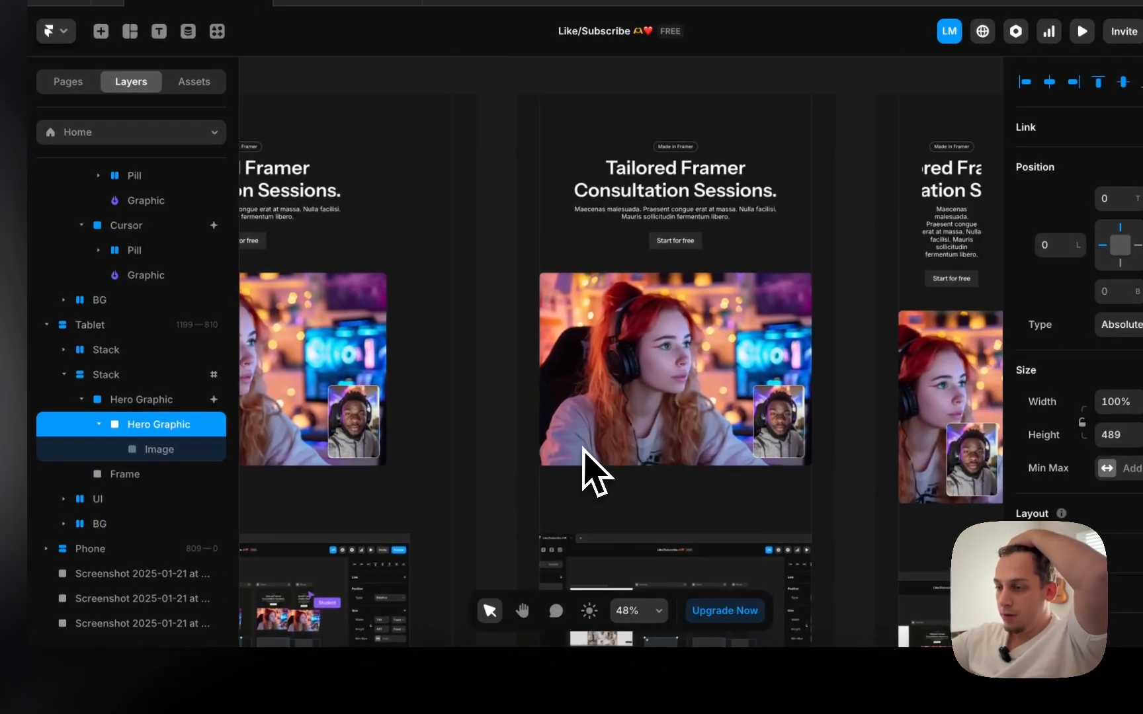
pyautogui.click(192, 399)
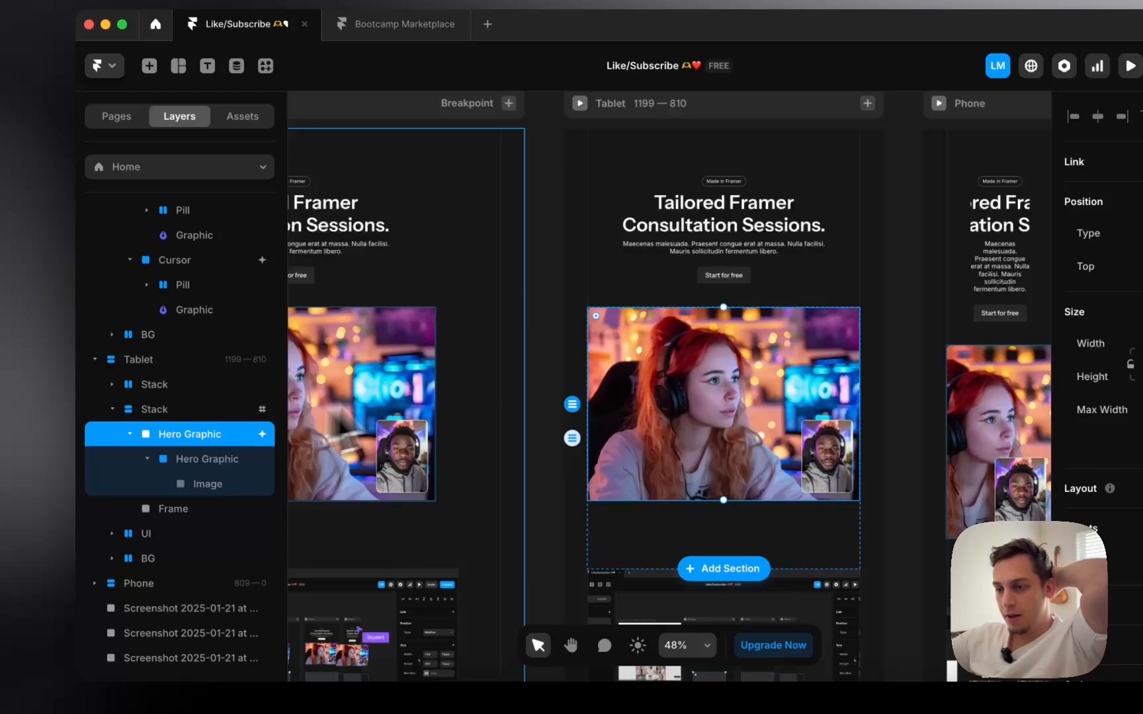
pyautogui.hscroll(-5, 447, 408)
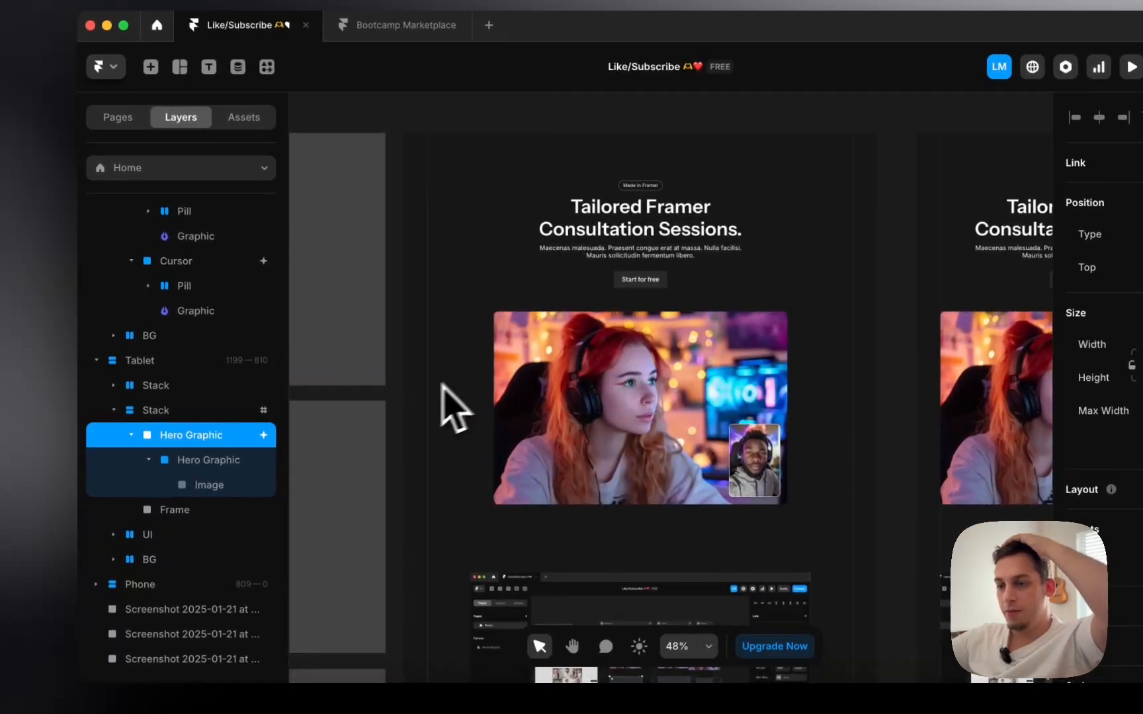
# - Lock the Desktop layout's BG layer together with its Frame and Polka Dots
pyautogui.click(215, 410)
pyautogui.click(471, 370)
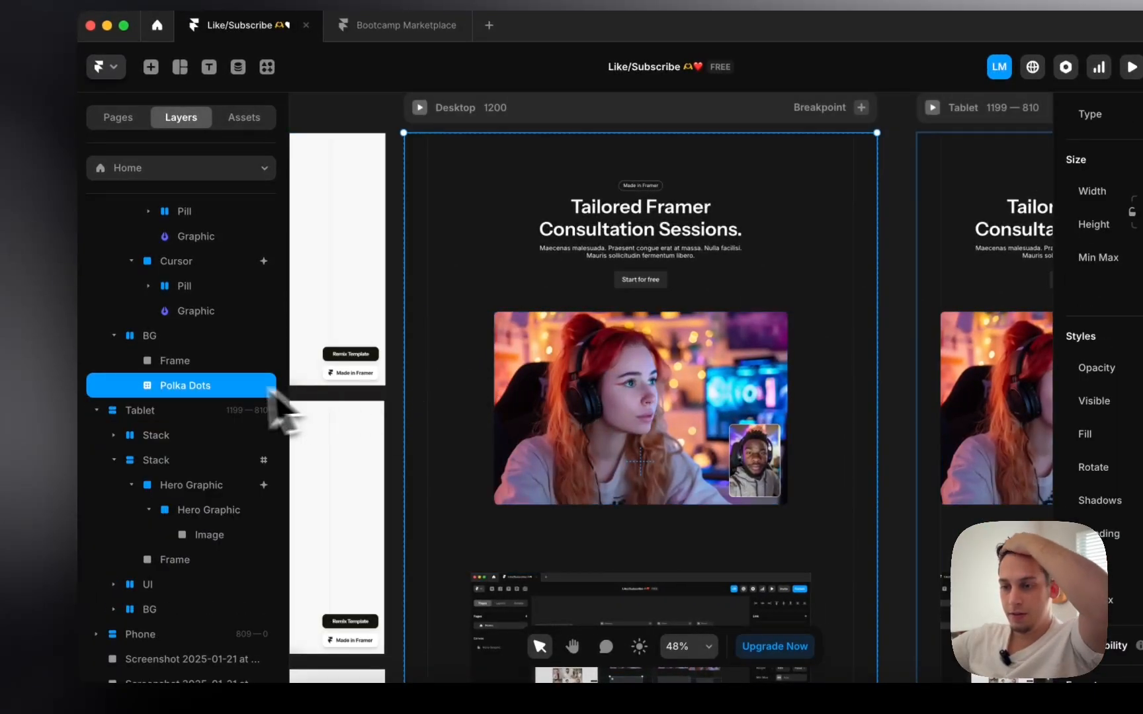
pyautogui.click(400, 421)
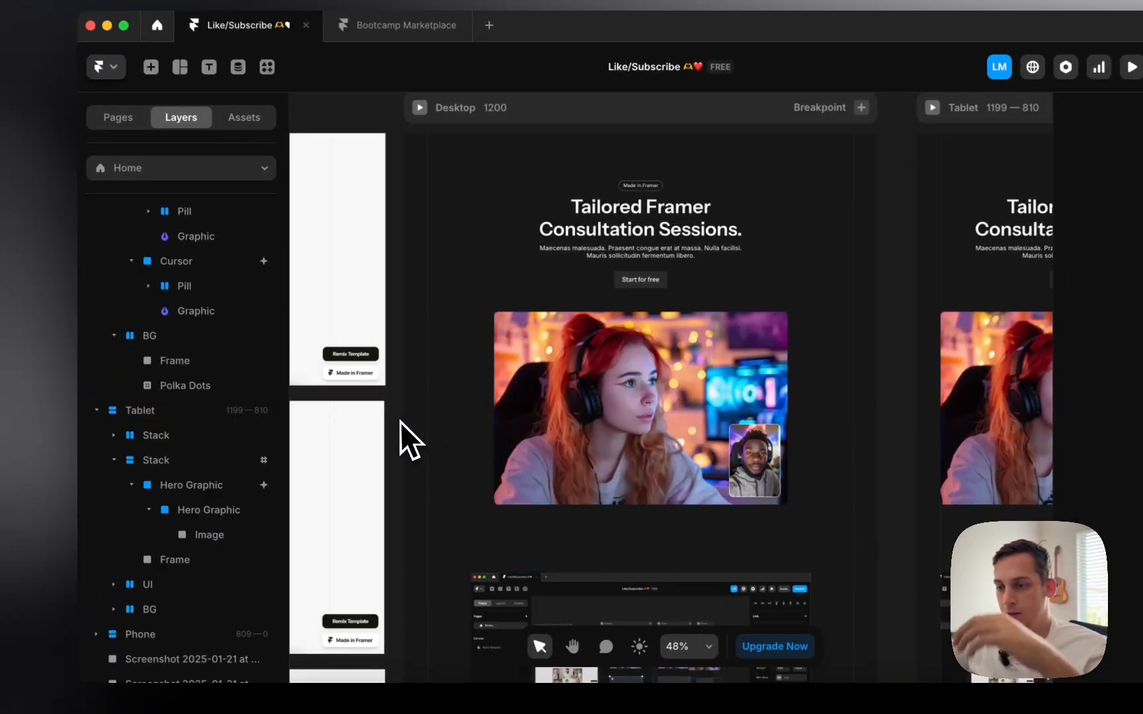
pyautogui.click(219, 344)
pyautogui.rightClick(219, 345)
pyautogui.click(277, 505)
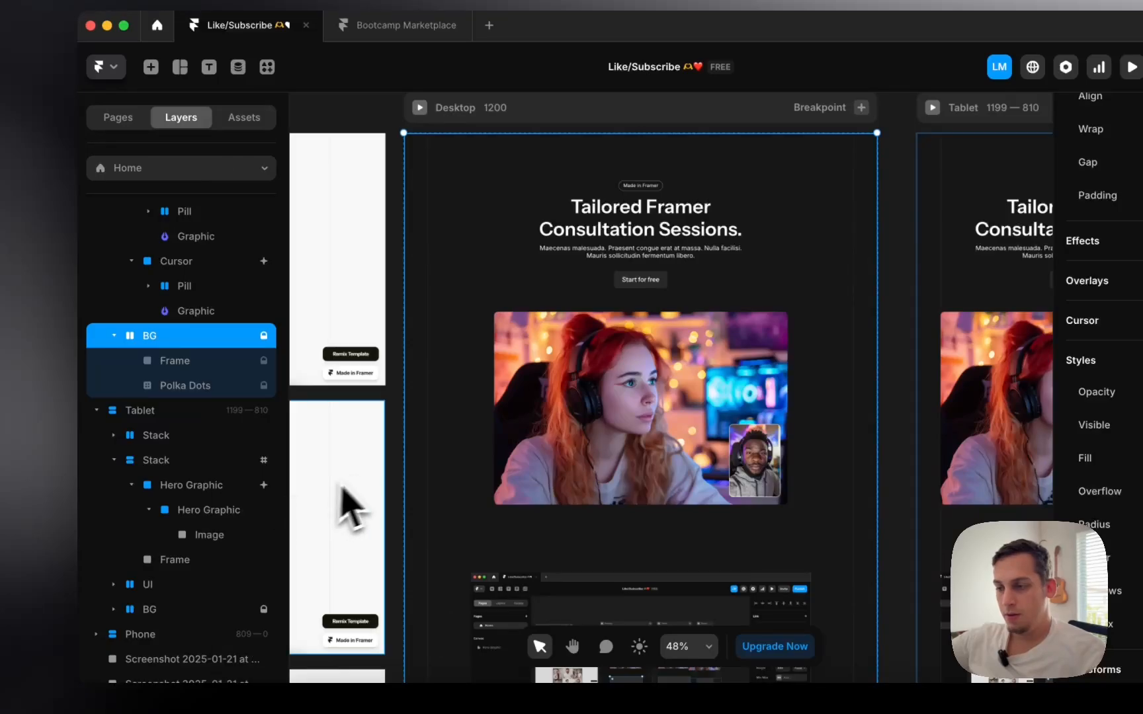
# - Set the right and left padding of the Desktop Stack containing the Hero Graphic to 40 each
pyautogui.click(392, 457)
pyautogui.click(472, 442)
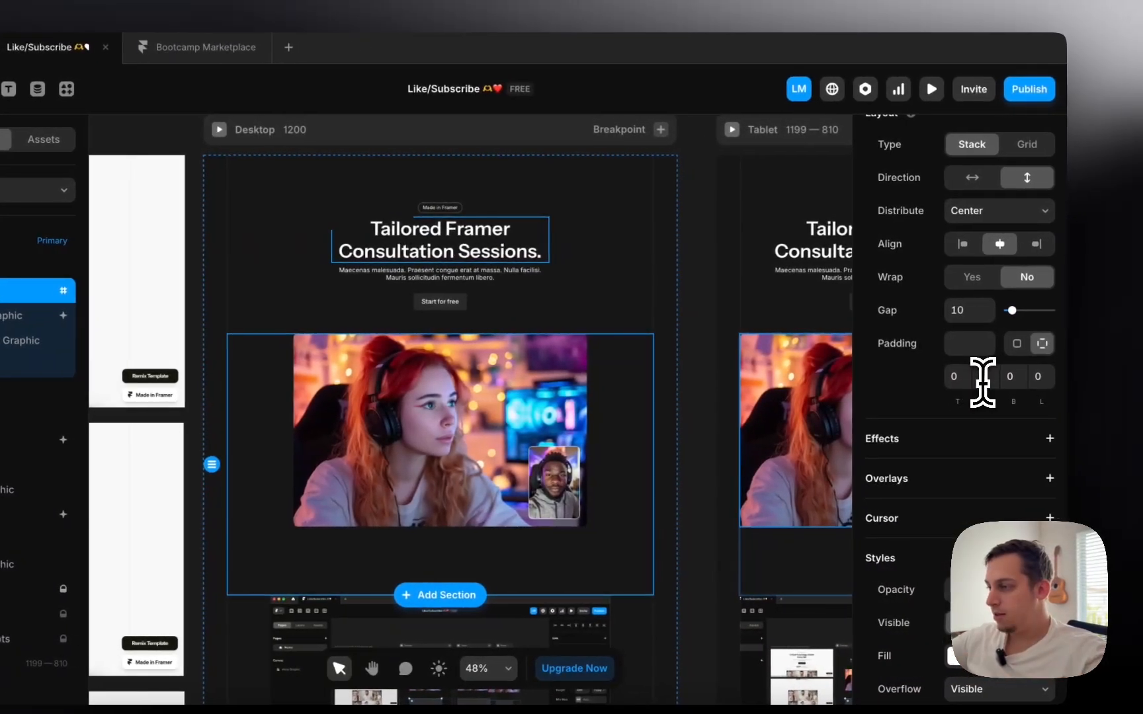
pyautogui.write('20')
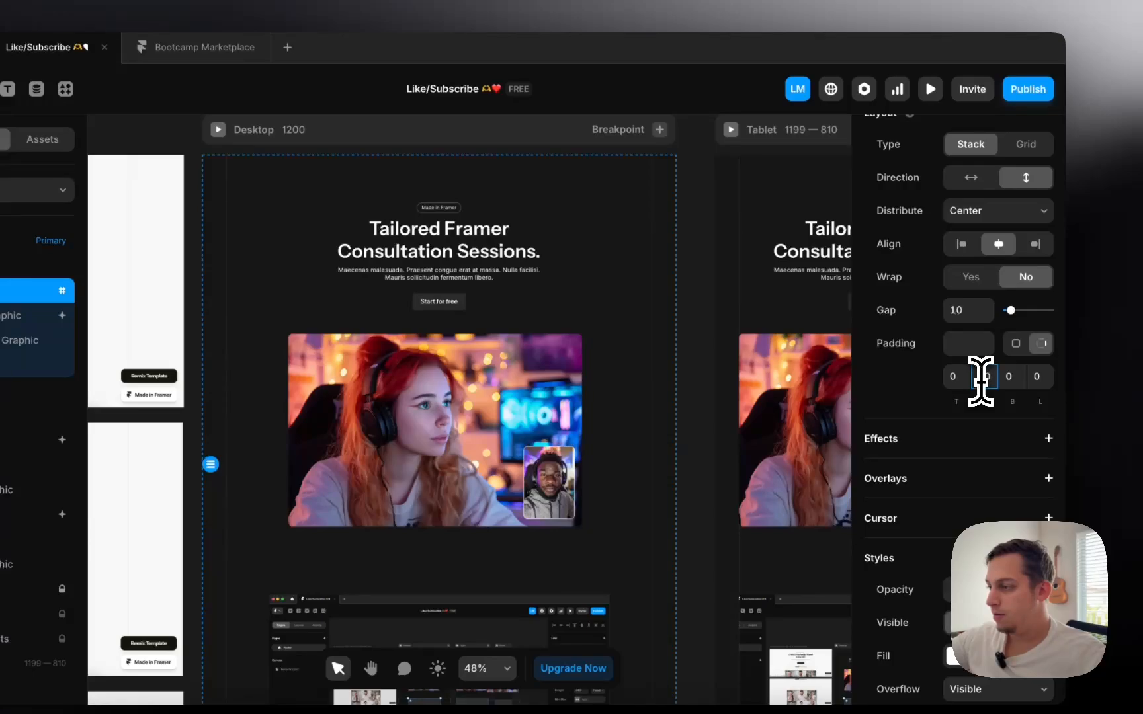
pyautogui.hotkey('shift', 'Up')
pyautogui.hotkey('shift', 'Up')
pyautogui.write('40')
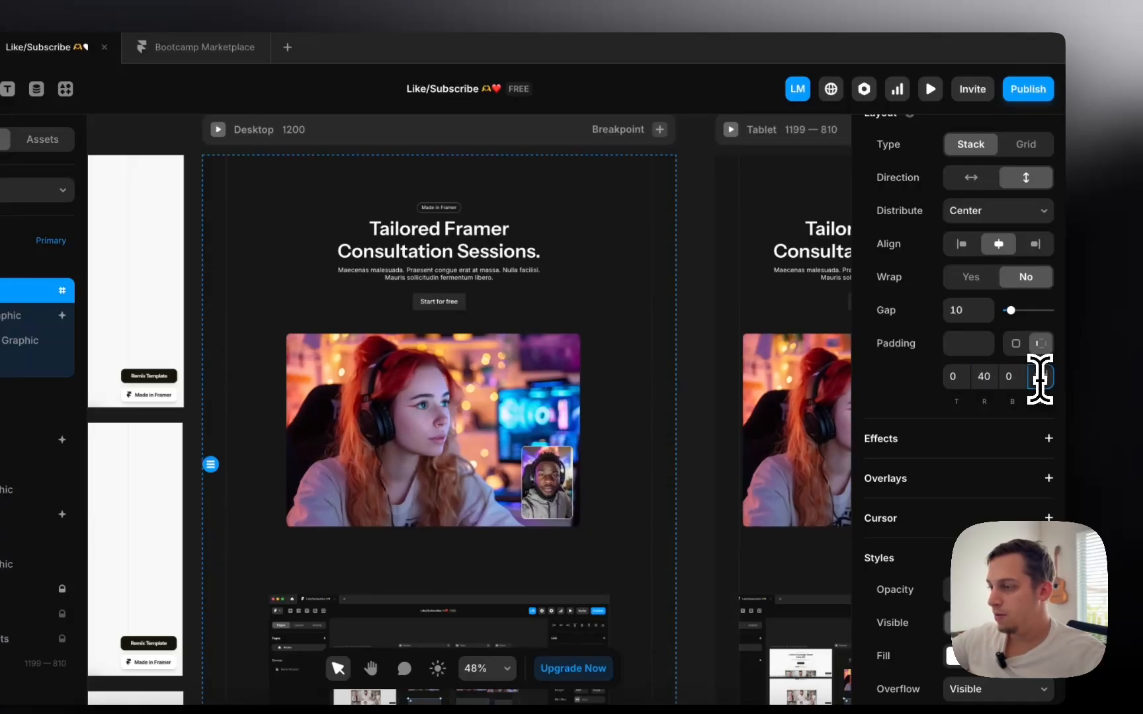
# - Preview the Tablet layout from the Hero Graphic down to the screenshot section, and return to the canvas
pyautogui.scroll(-3, 726, 396)
pyautogui.hscroll(5, 661, 401)
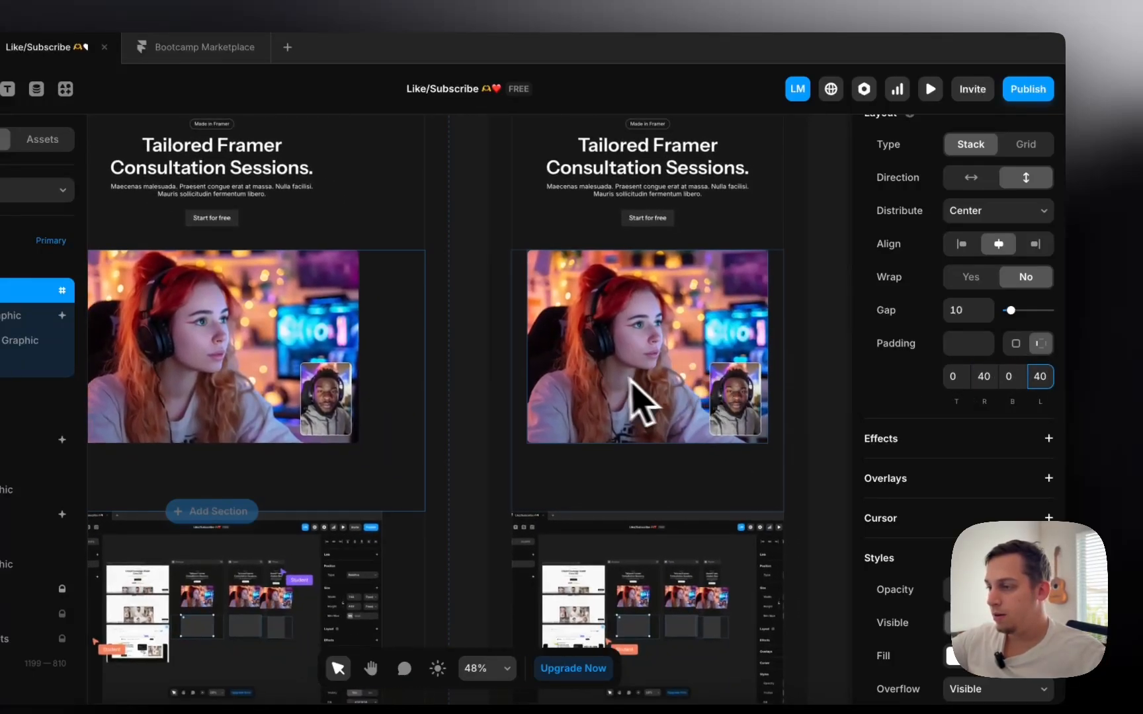
pyautogui.scroll(3, 662, 360)
pyautogui.hscroll(3, 661, 360)
pyautogui.scroll(-2, 658, 360)
pyautogui.scroll(1, 492, 235)
pyautogui.hscroll(-1, 492, 234)
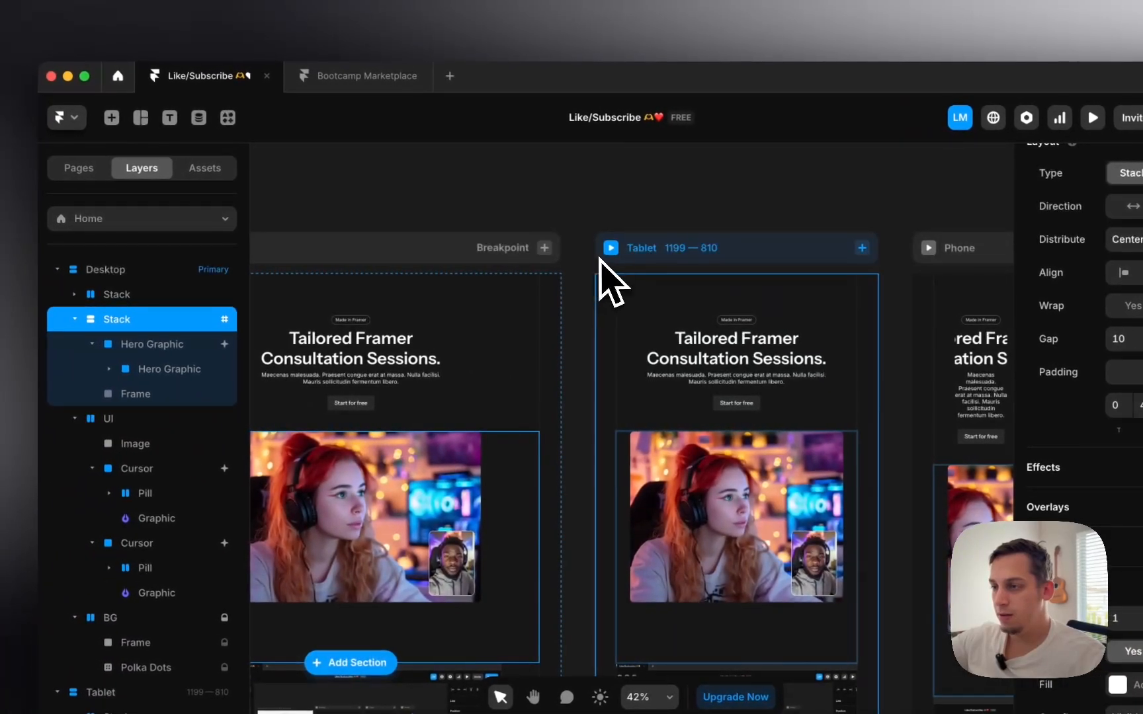
pyautogui.click(610, 247)
pyautogui.scroll(-5, 658, 396)
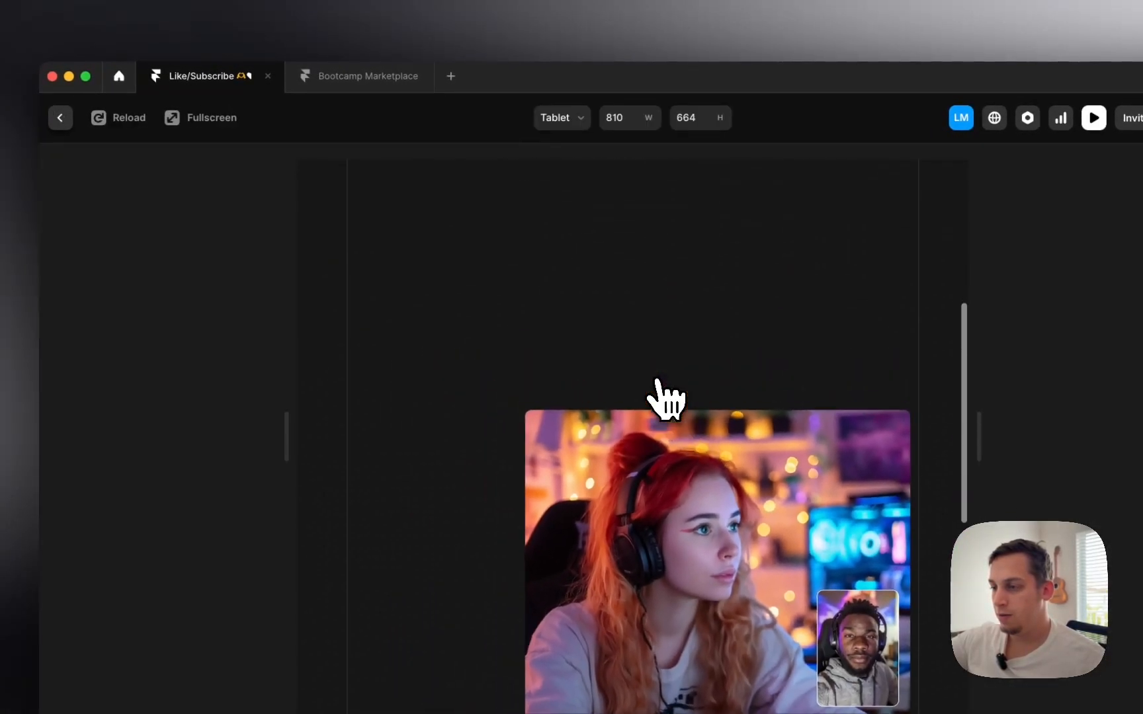
pyautogui.scroll(-4, 664, 399)
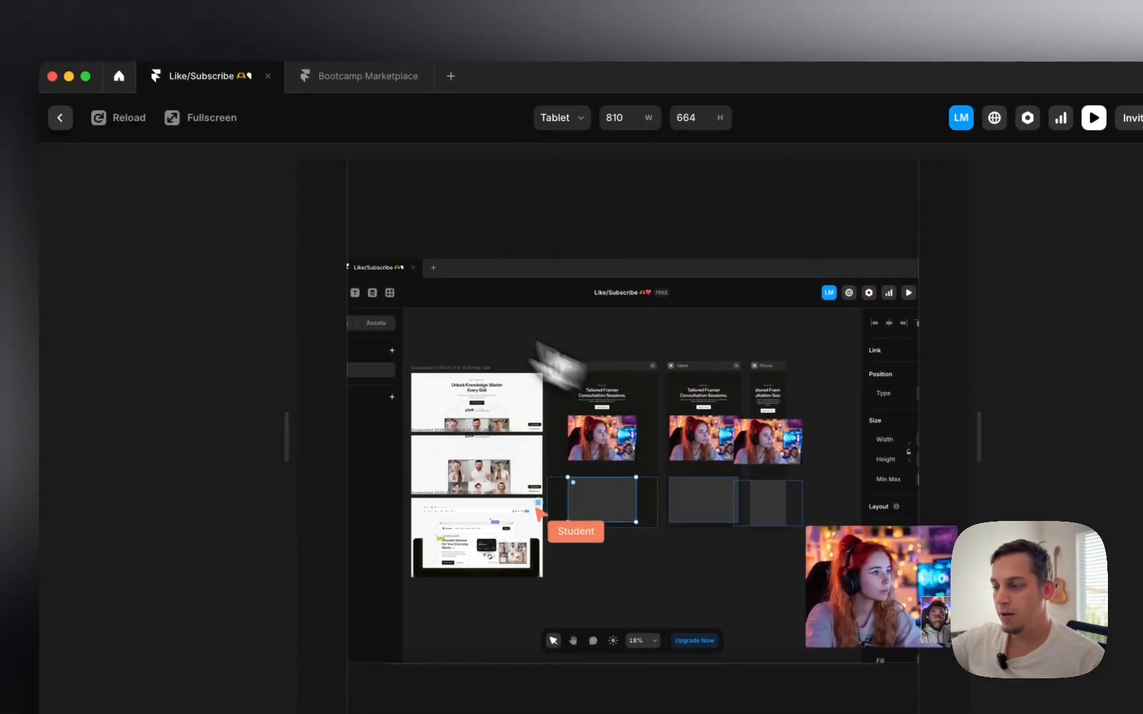
pyautogui.click(60, 117)
# - Preview the Desktop layout's Hero Graphic scroll motion and return to the canvas
pyautogui.scroll(-5, 655, 414)
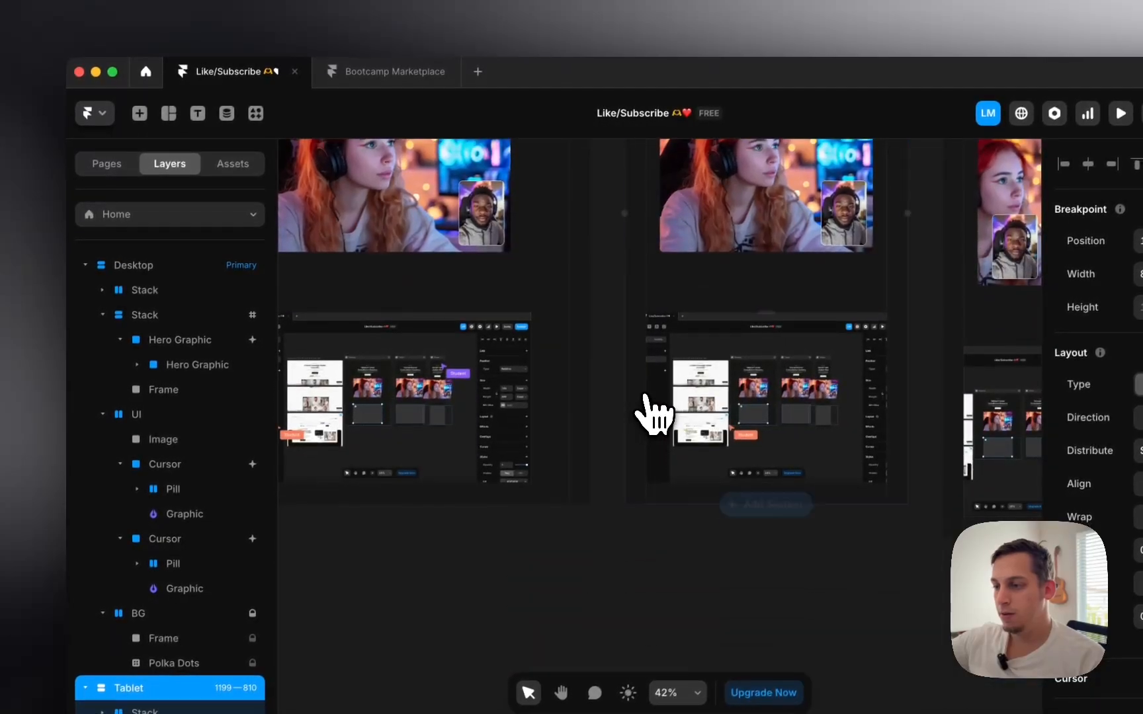
pyautogui.scroll(10, 655, 414)
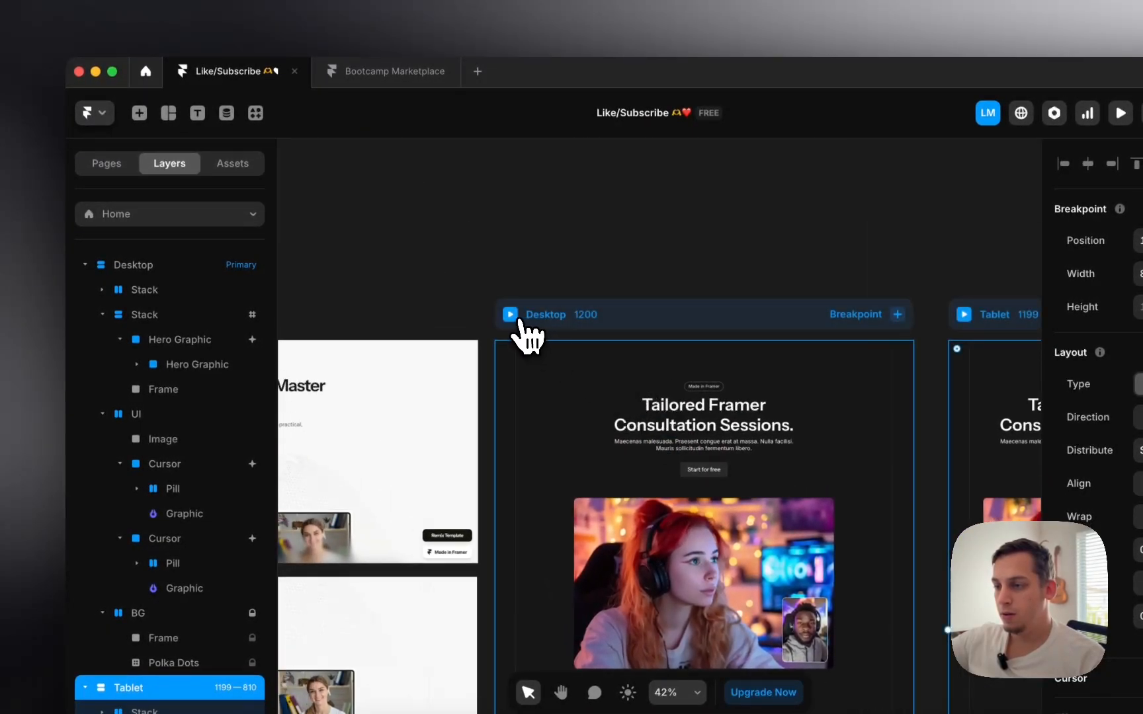
pyautogui.click(510, 315)
pyautogui.scroll(-5, 571, 407)
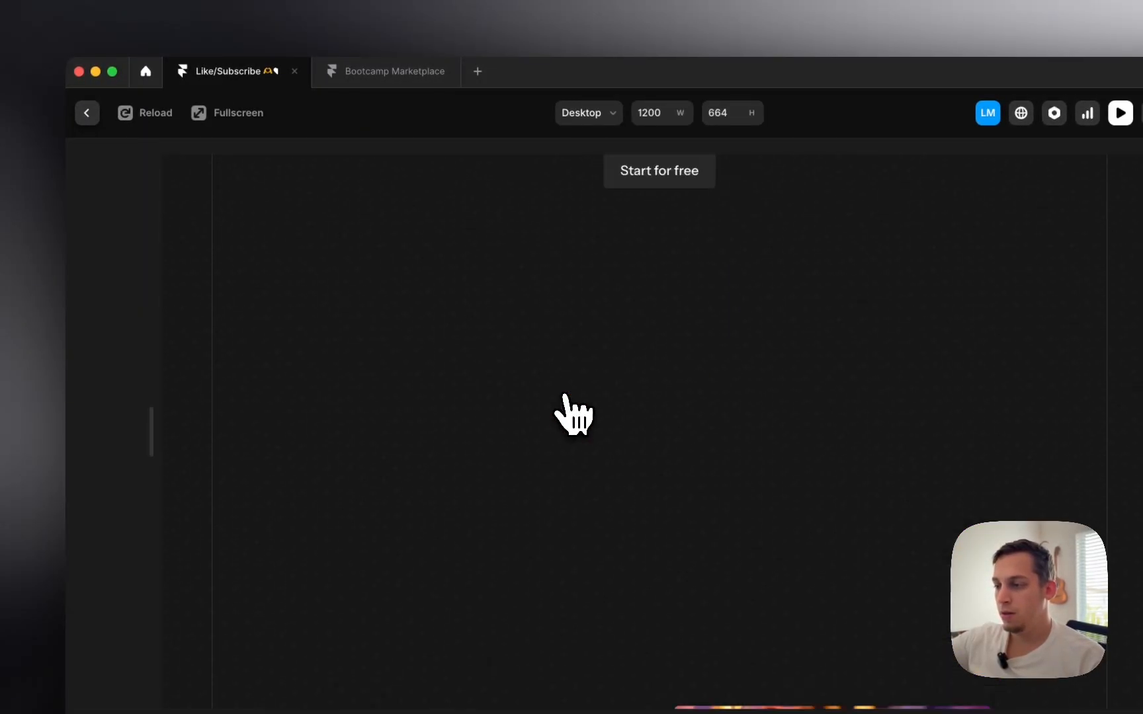
pyautogui.click(87, 113)
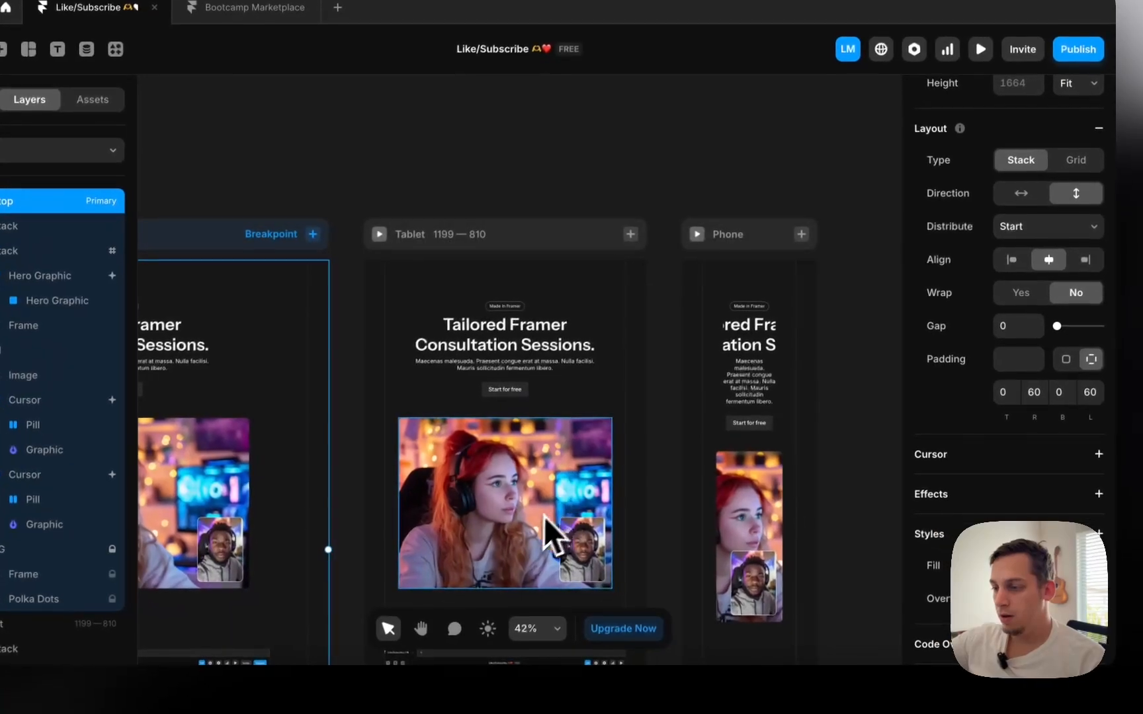
# - Set the X offset to 230 in the To state of the Tablet Hero Graphic's Scroll Transform effect
pyautogui.click(542, 519)
pyautogui.scroll(-2, 534, 523)
pyautogui.scroll(-6, 1032, 500)
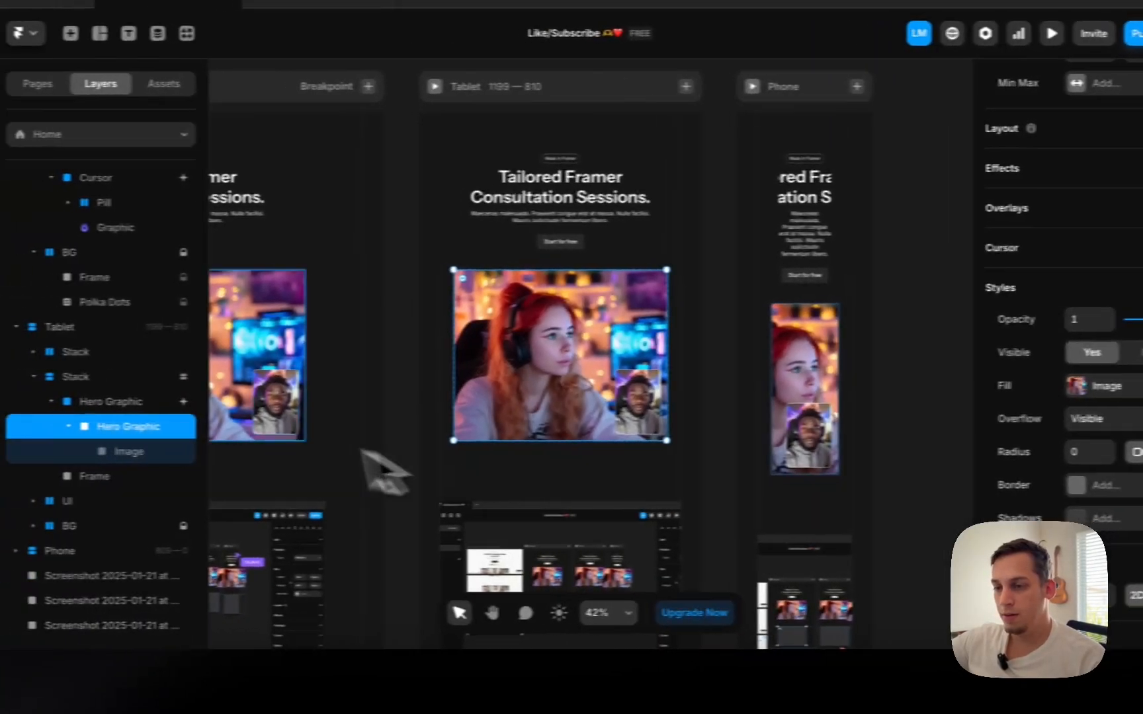
pyautogui.click(30, 404)
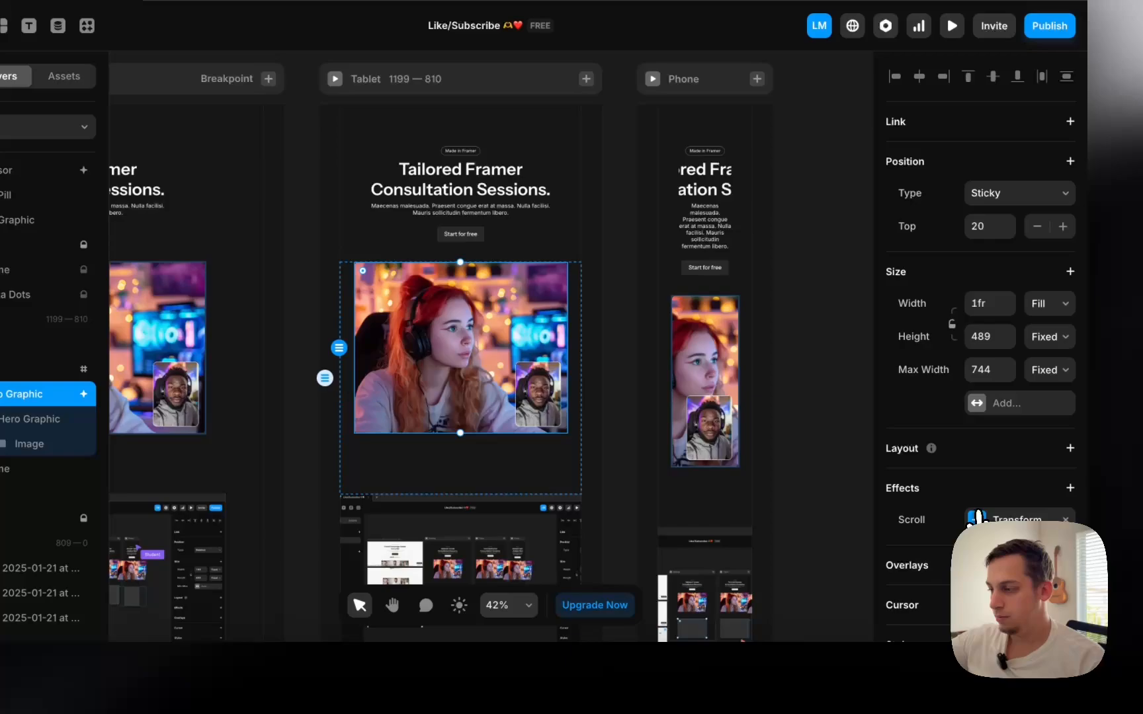
pyautogui.click(1032, 522)
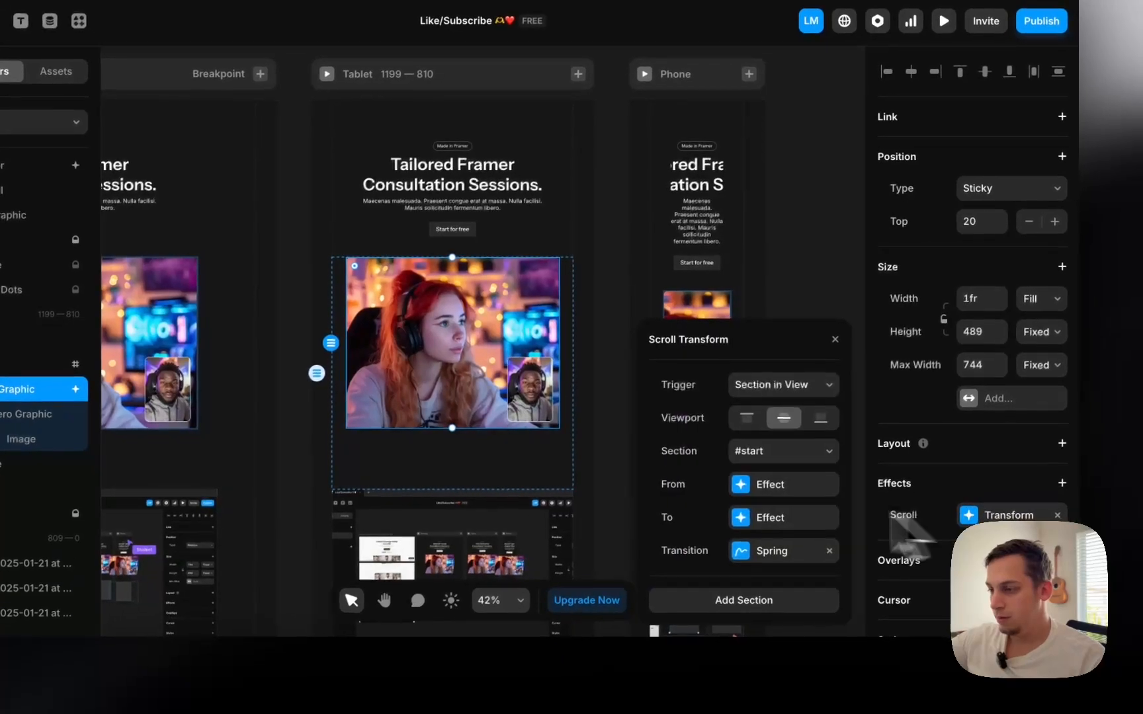
pyautogui.click(741, 519)
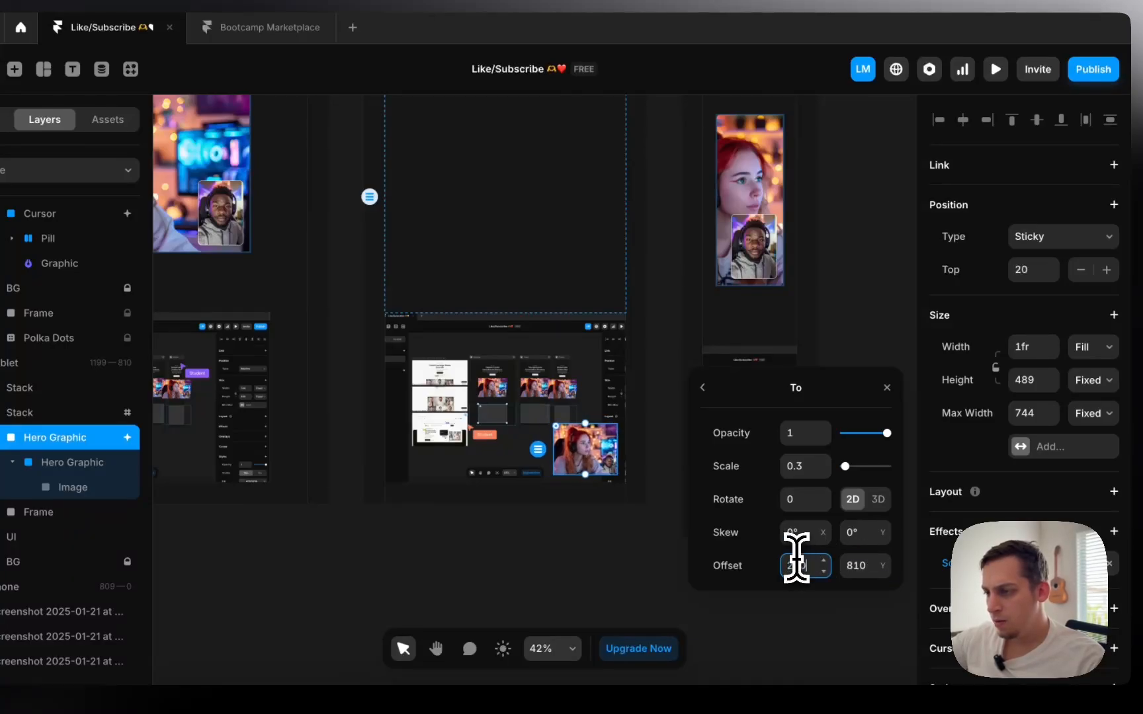
pyautogui.click(647, 374)
# - Preview the Hero Graphic's scroll motion in the Desktop layout and in the Tablet layout, and return to the canvas
pyautogui.scroll(-3, 646, 374)
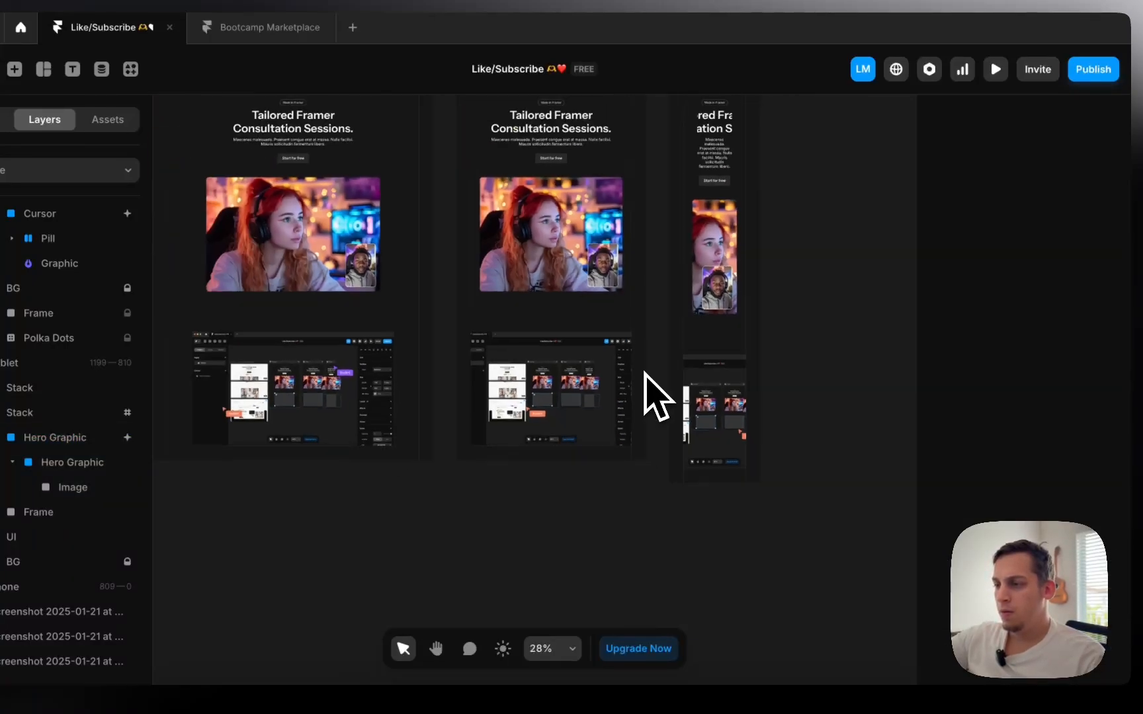
pyautogui.scroll(2, 646, 375)
pyautogui.hscroll(-3, 508, 212)
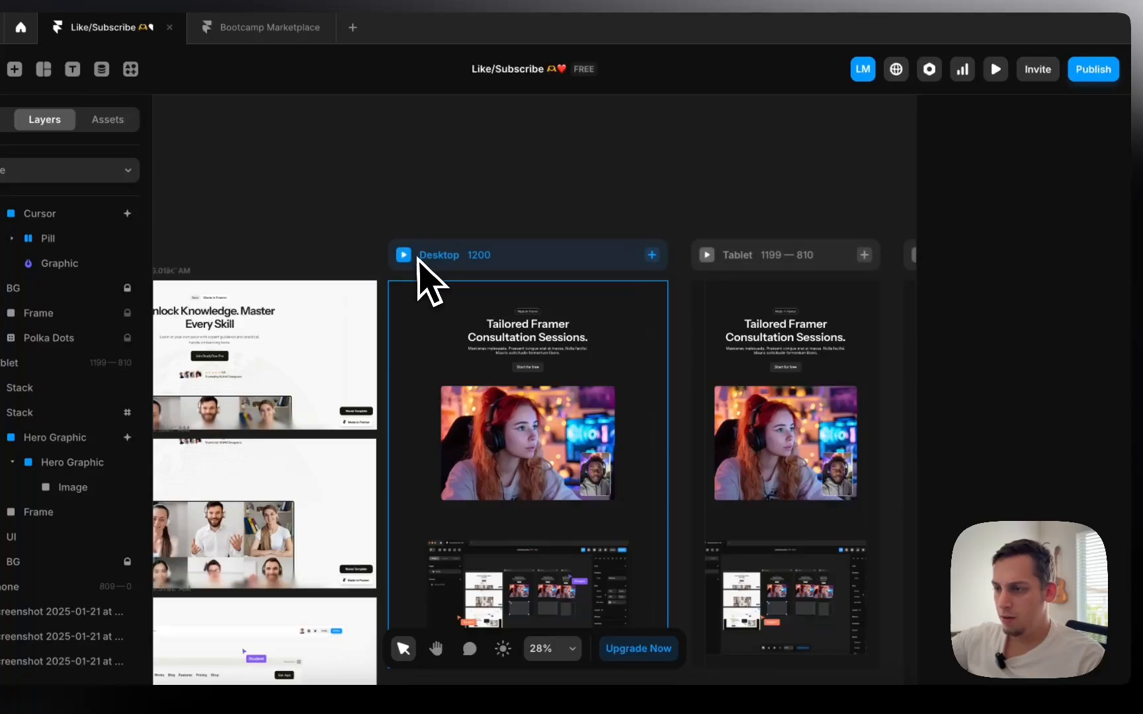
pyautogui.click(410, 259)
pyautogui.scroll(-10, 472, 360)
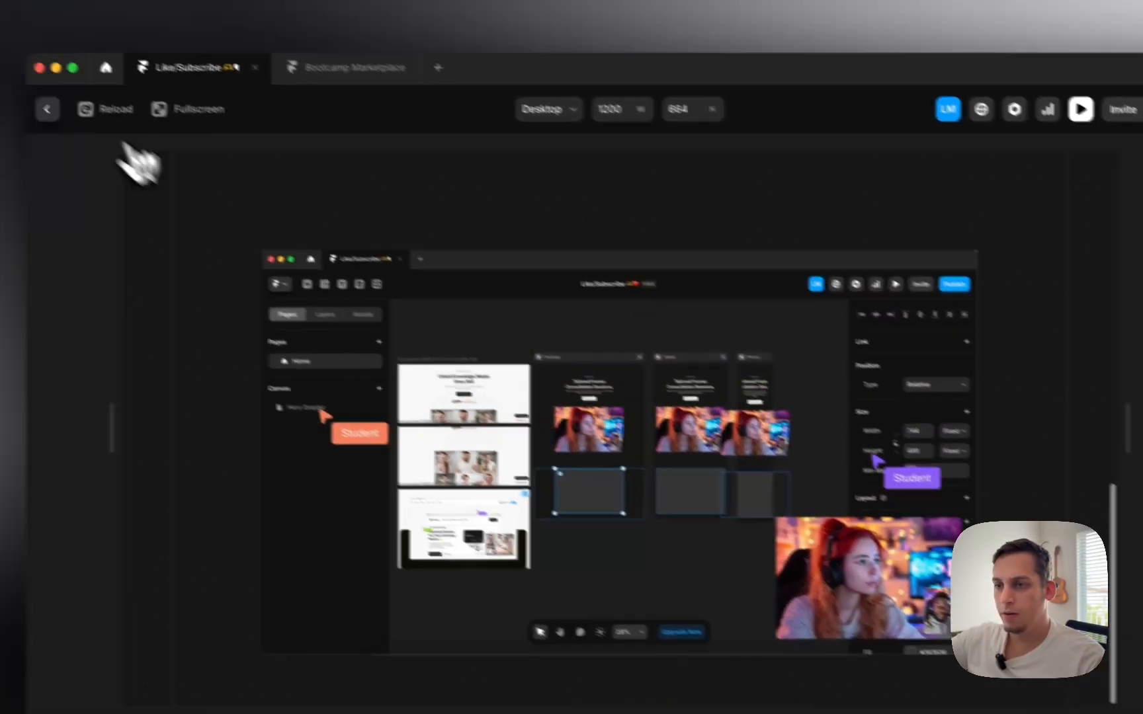
pyautogui.click(46, 110)
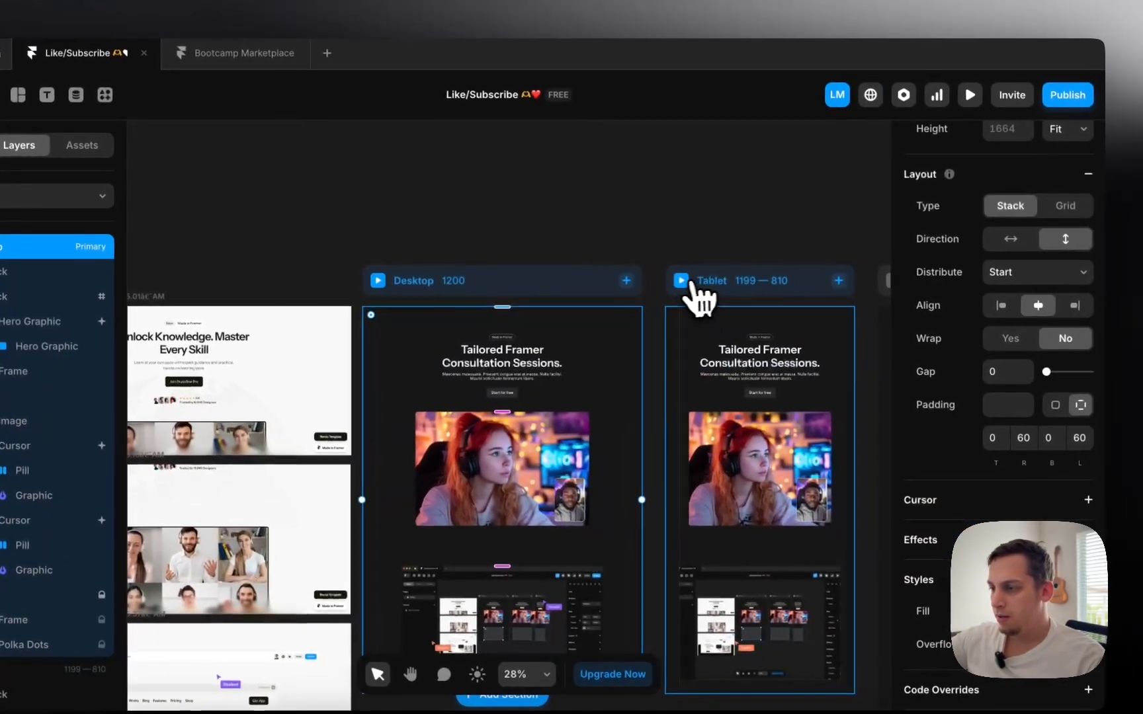
pyautogui.click(834, 315)
pyautogui.scroll(-10, 599, 434)
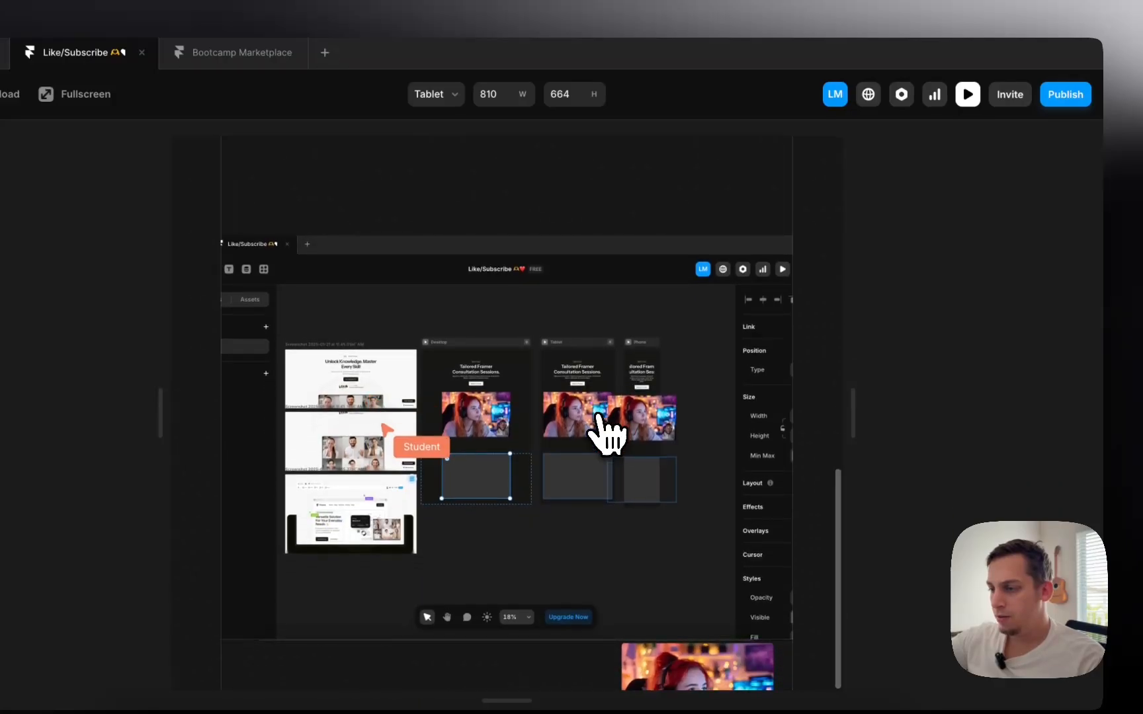
pyautogui.click(97, 112)
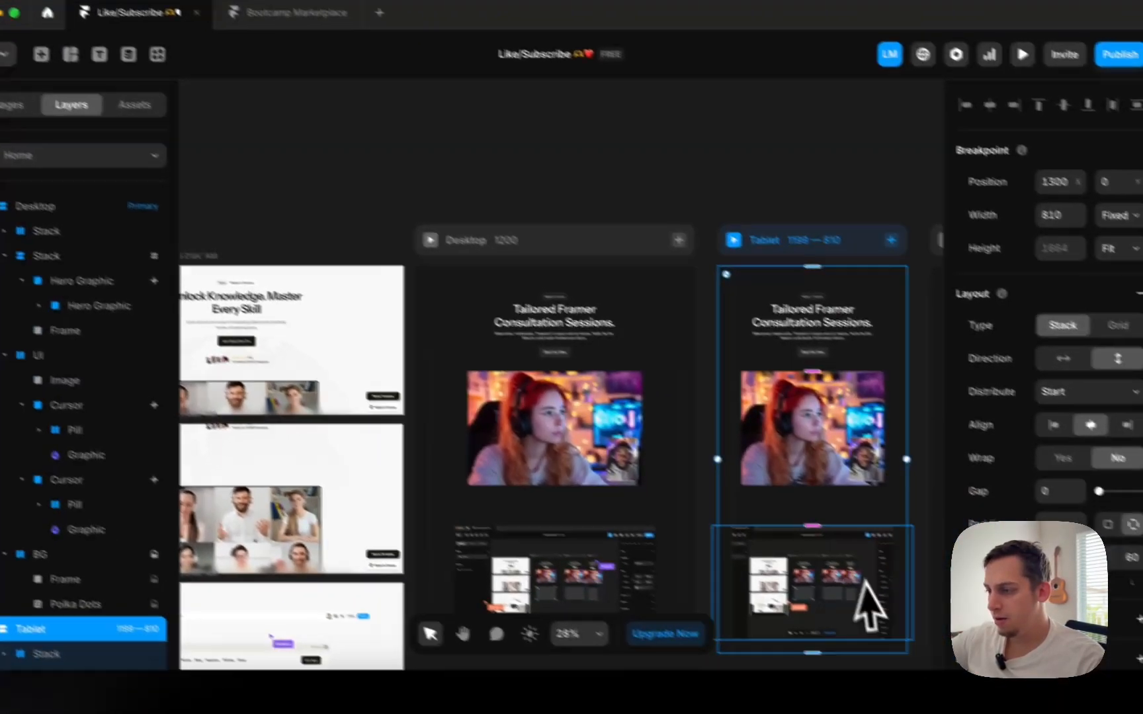
# - Reduce the Y offset in the To state of the Tablet Hero Graphic's Scroll Transform so it ends higher over the screenshot
pyautogui.keyDown('super'); pyautogui.click(811, 438); pyautogui.keyUp('super')
pyautogui.click(92, 423)
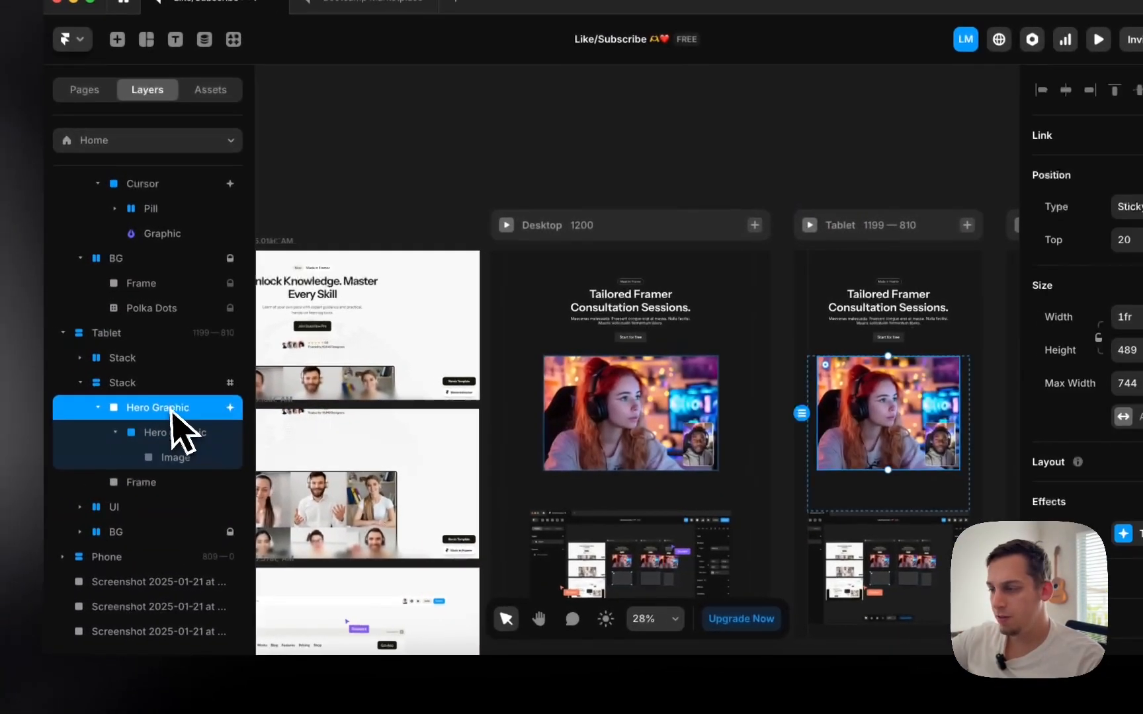
pyautogui.click(958, 522)
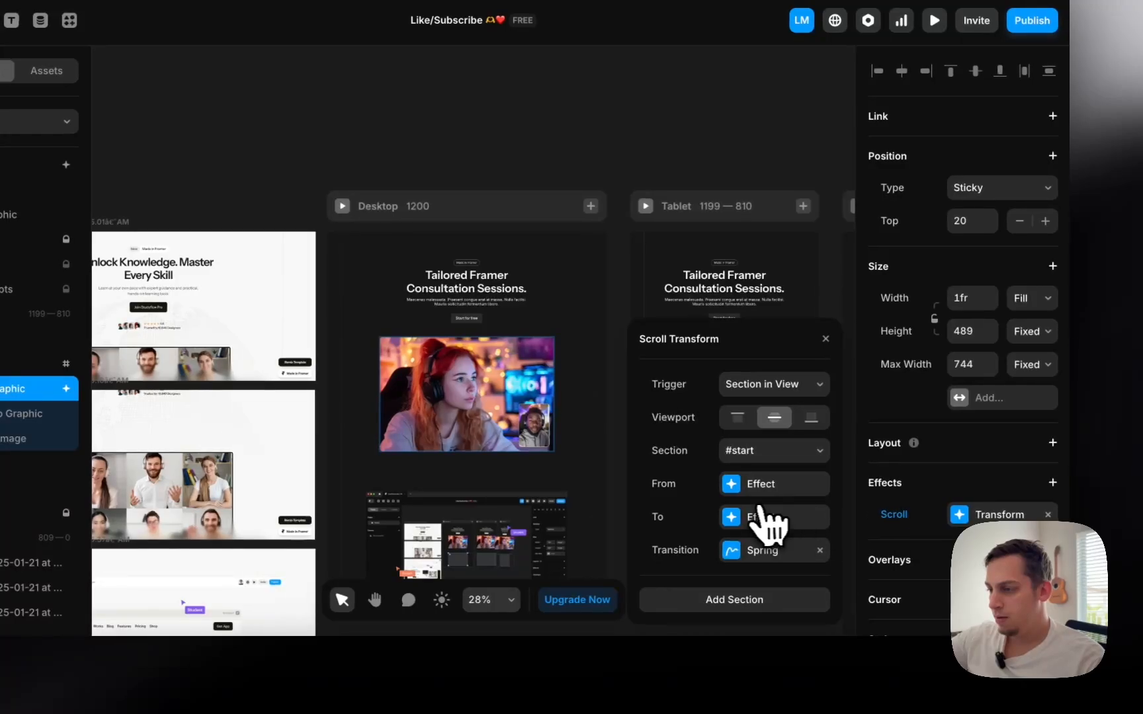
pyautogui.click(823, 529)
pyautogui.hscroll(3, 542, 486)
pyautogui.scroll(-2, 542, 486)
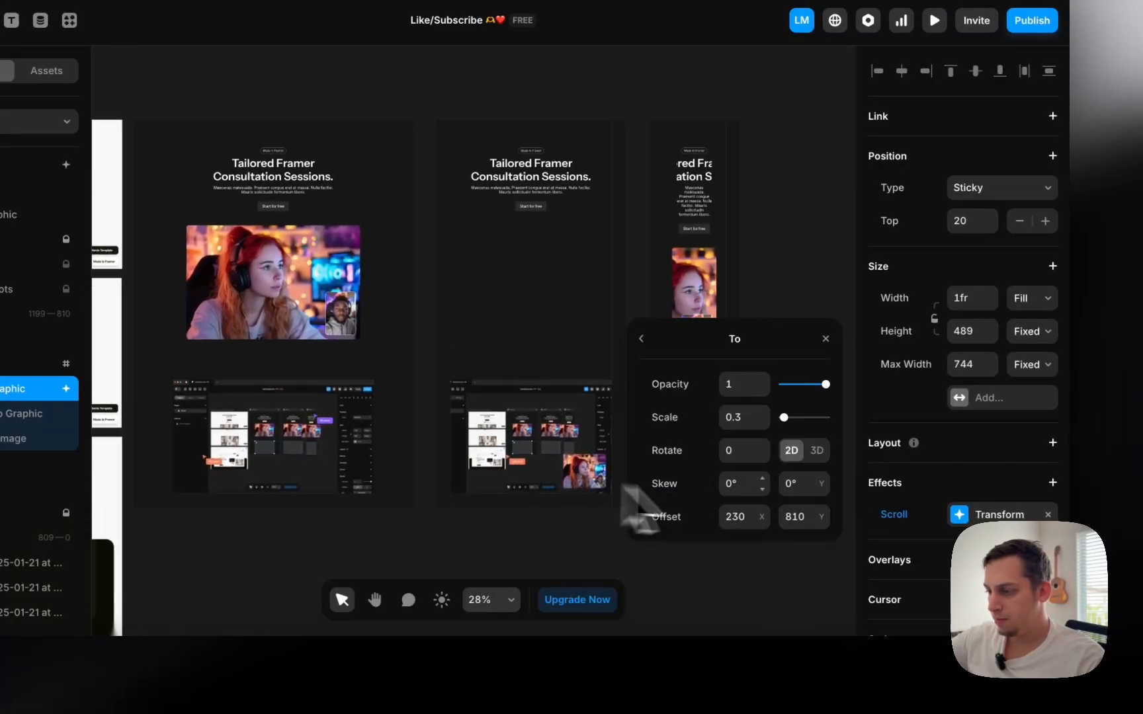
pyautogui.click(789, 518)
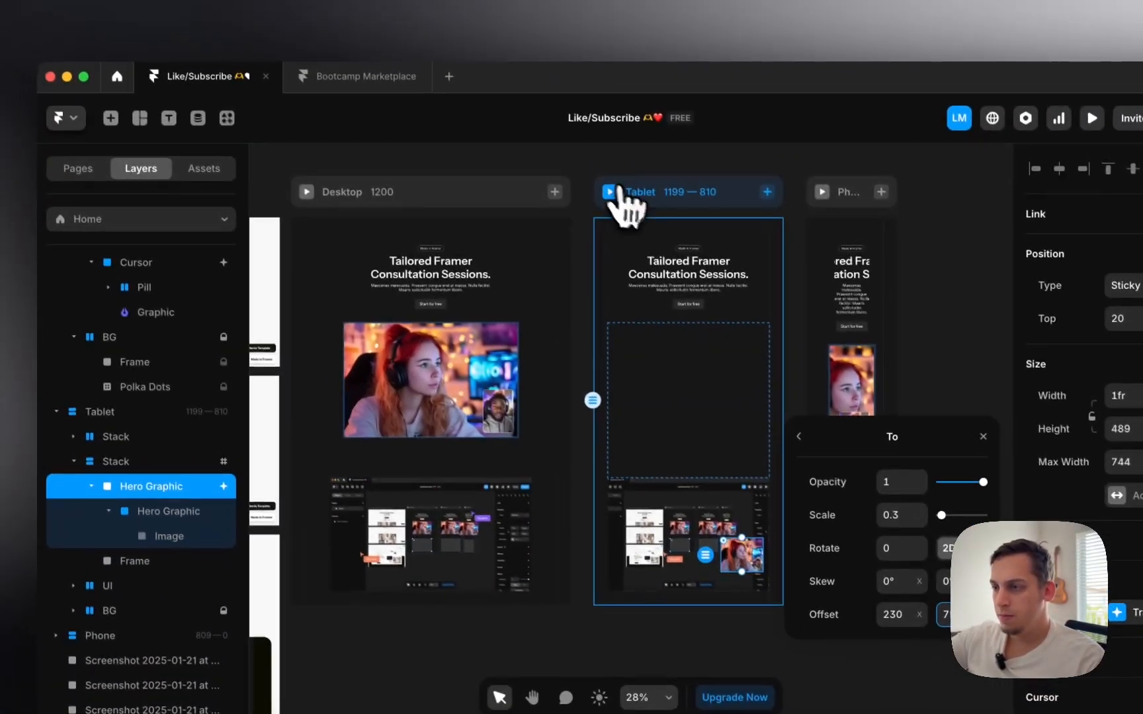
# - Preview the Tablet layout down to the screenshot section to check the Hero Graphic's end position, and return to the canvas
pyautogui.click(452, 94)
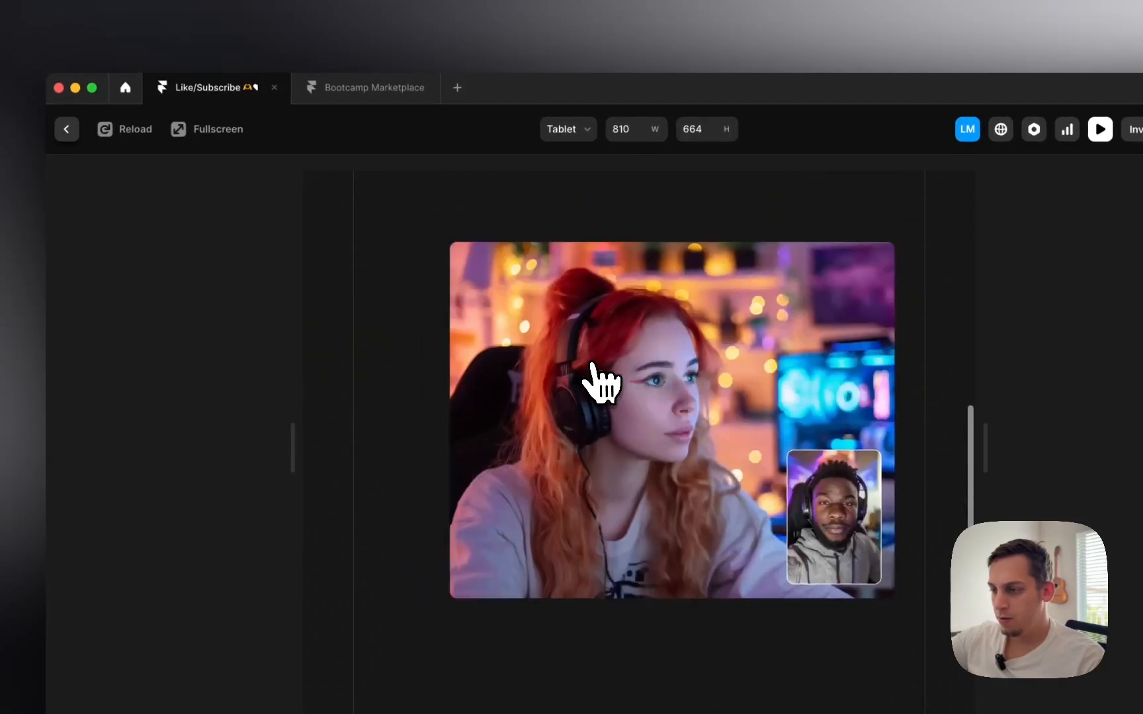
pyautogui.scroll(-5, 590, 364)
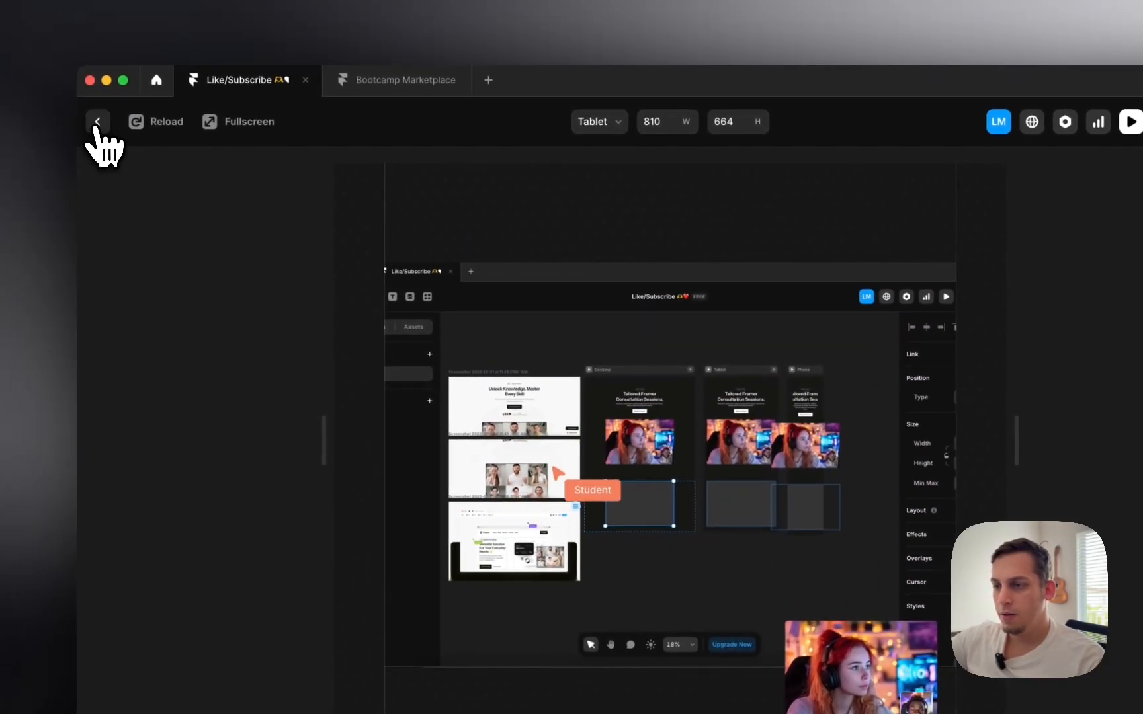
pyautogui.click(66, 129)
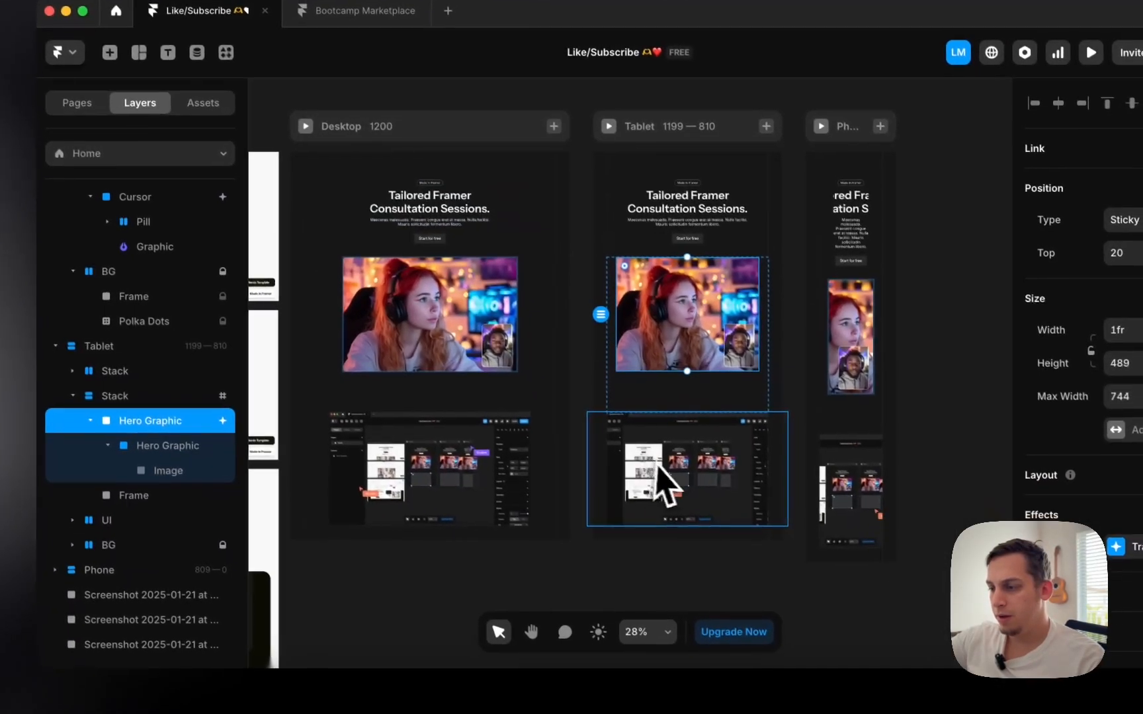
# - Set the Desktop UI Image's width to Fill and give it a Max Width of 860
pyautogui.click(660, 468)
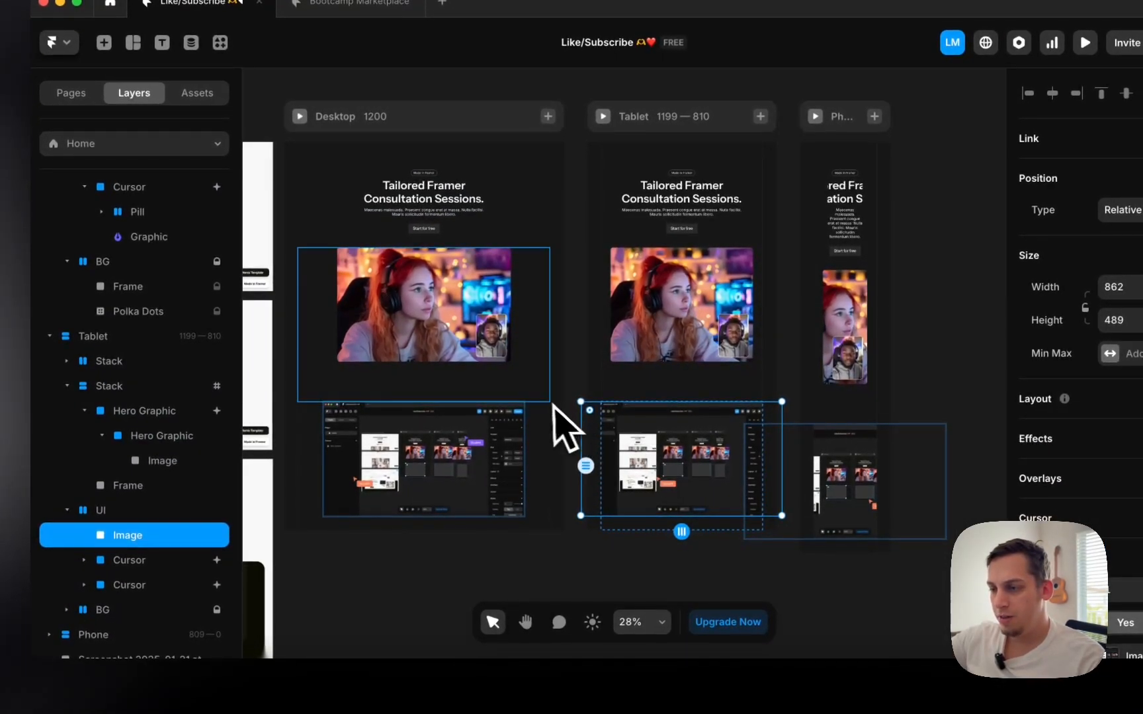
pyautogui.click(416, 456)
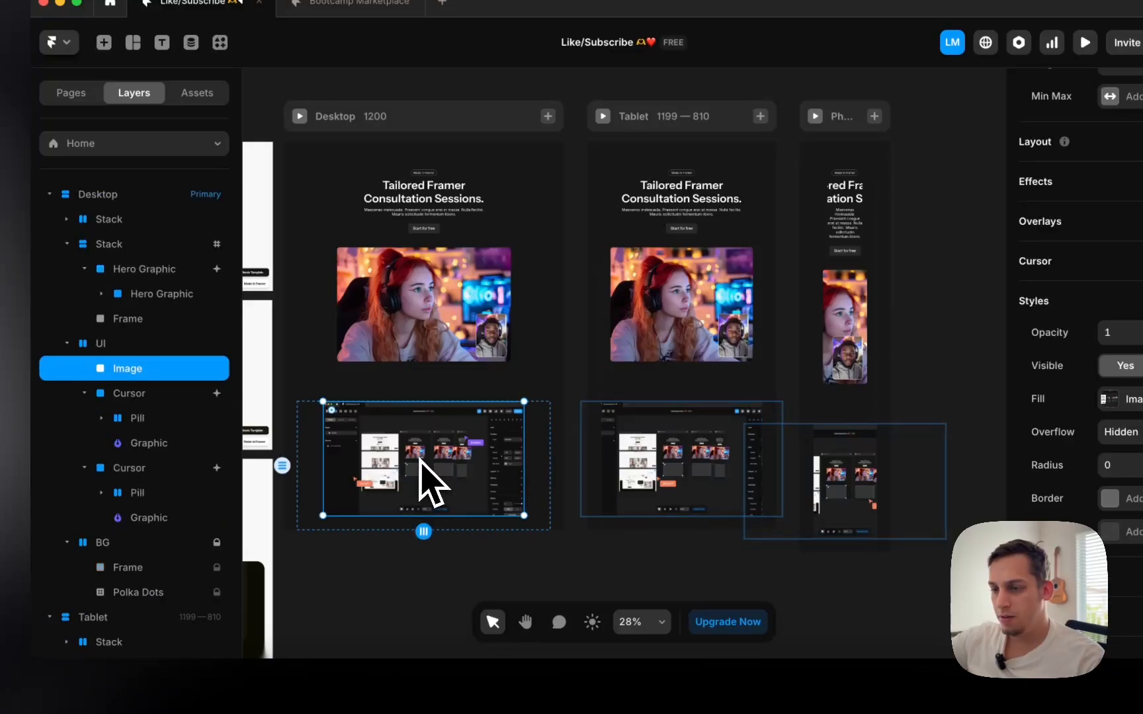
pyautogui.hscroll(-5, 416, 456)
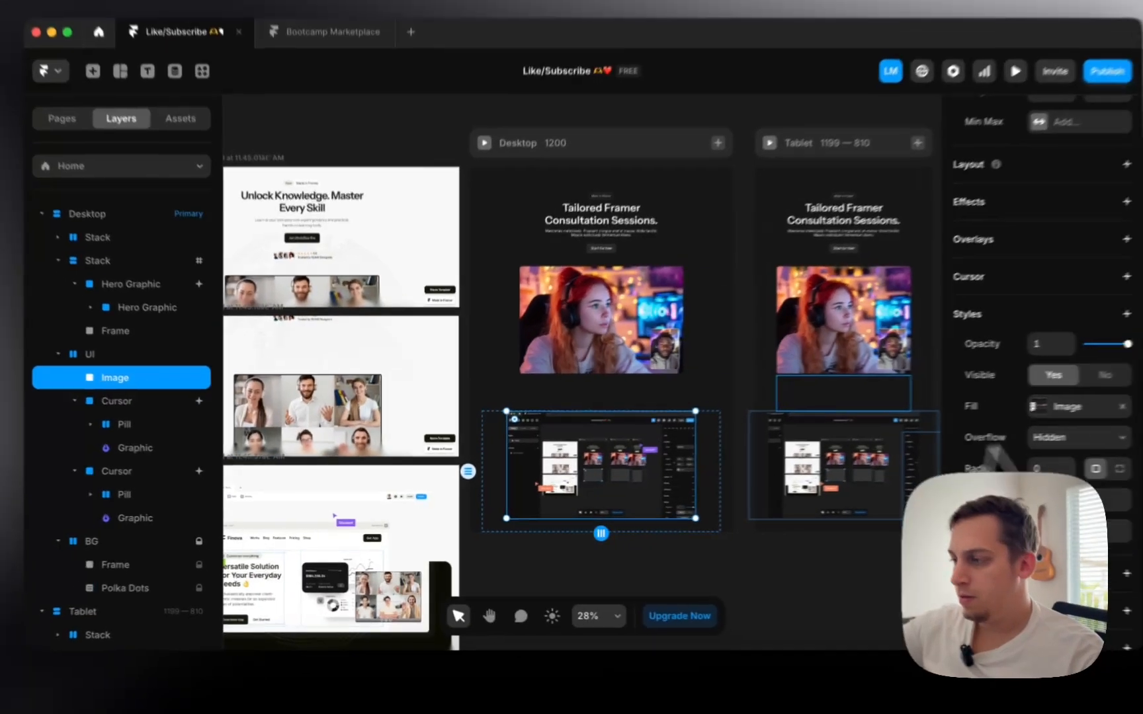
pyautogui.scroll(5, 1091, 354)
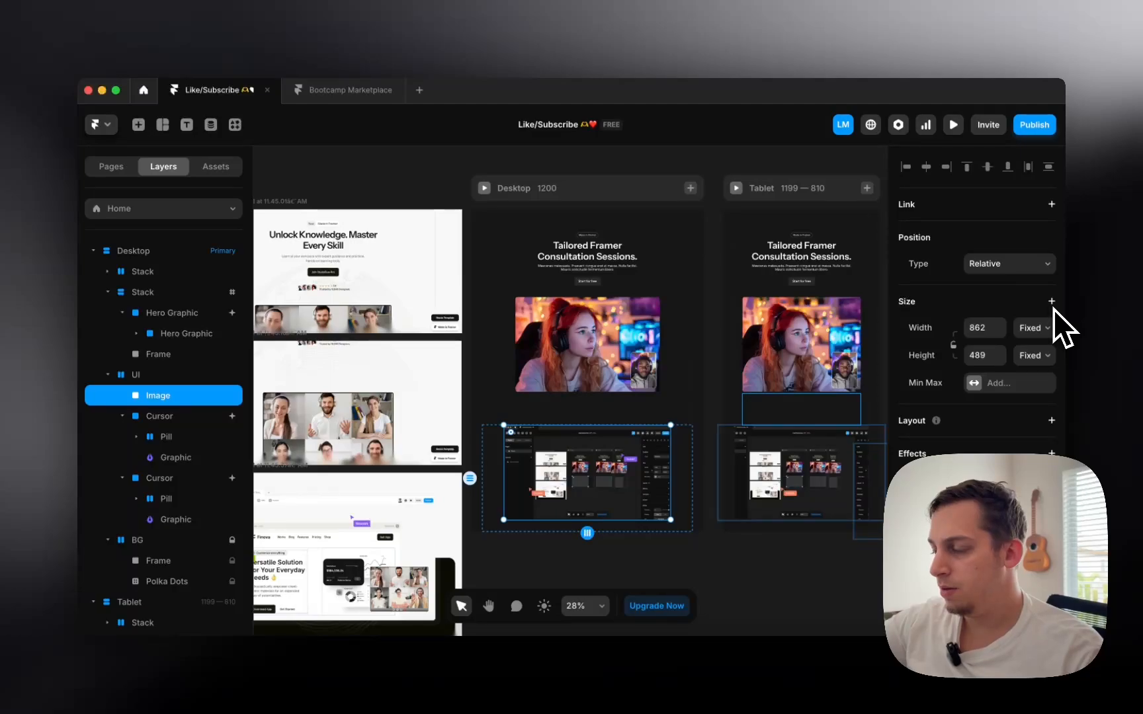
pyautogui.click(1038, 327)
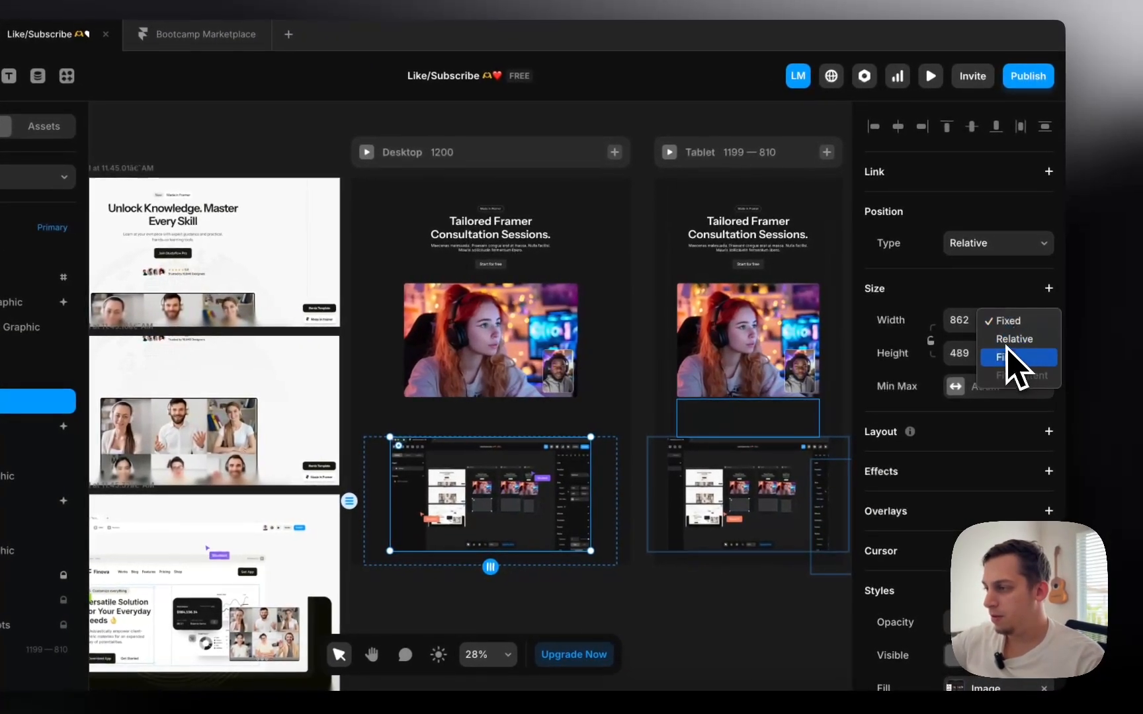
pyautogui.click(1010, 357)
pyautogui.click(1048, 289)
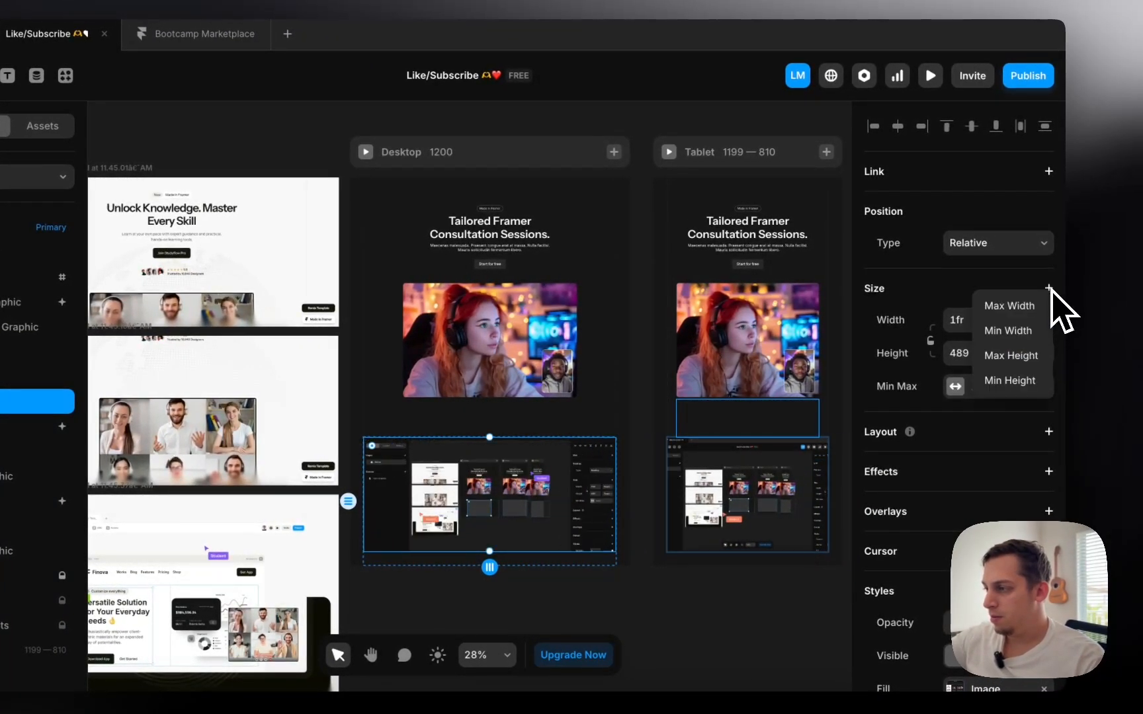
pyautogui.click(1025, 314)
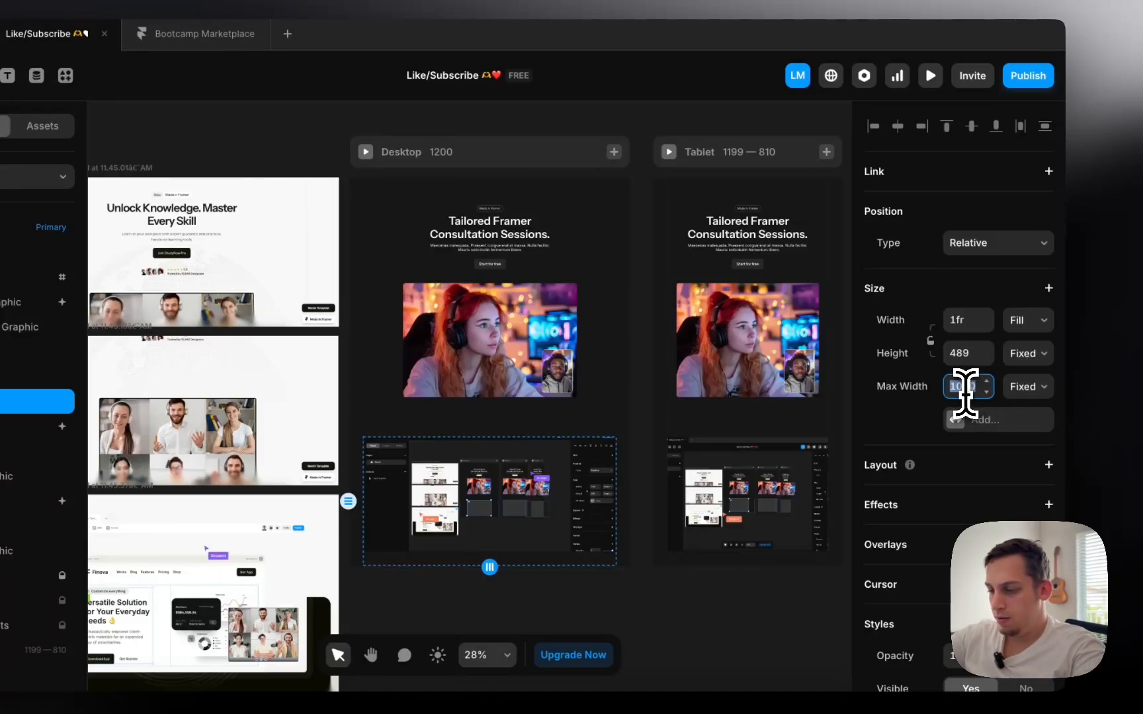
pyautogui.press('Return')
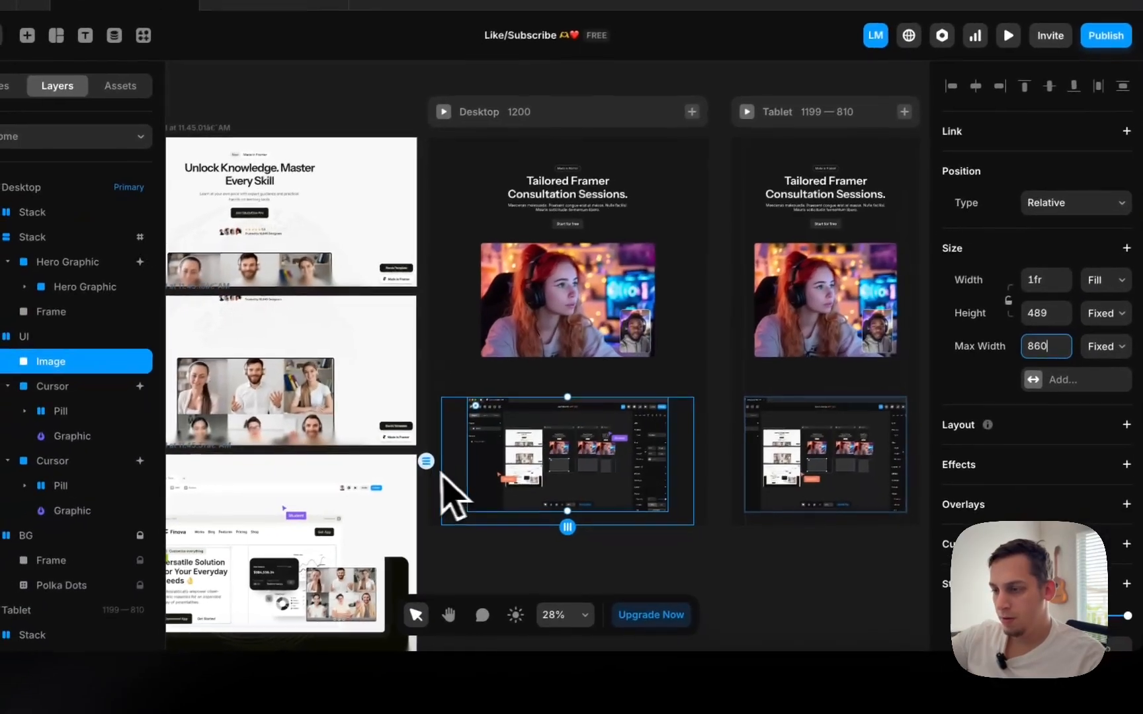
# - Shorten the Tablet UI Image to suit the narrower width of the screenshot
pyautogui.hscroll(1, 380, 510)
pyautogui.hscroll(2, 469, 489)
pyautogui.click(650, 485)
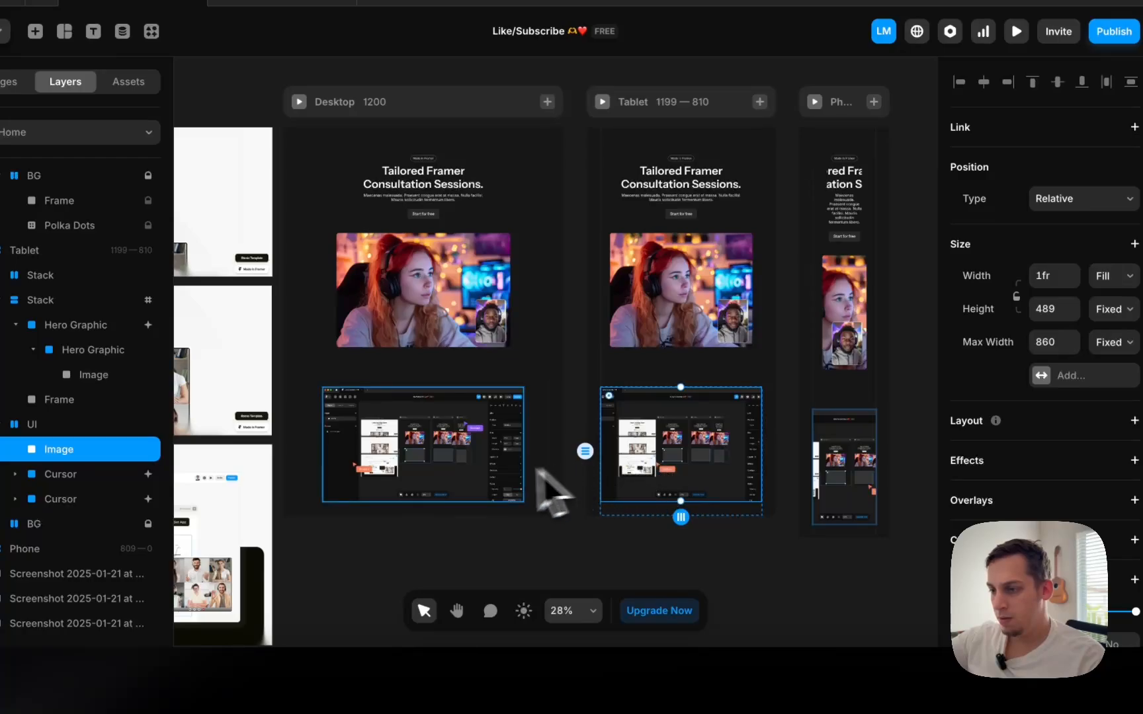
pyautogui.click(388, 490)
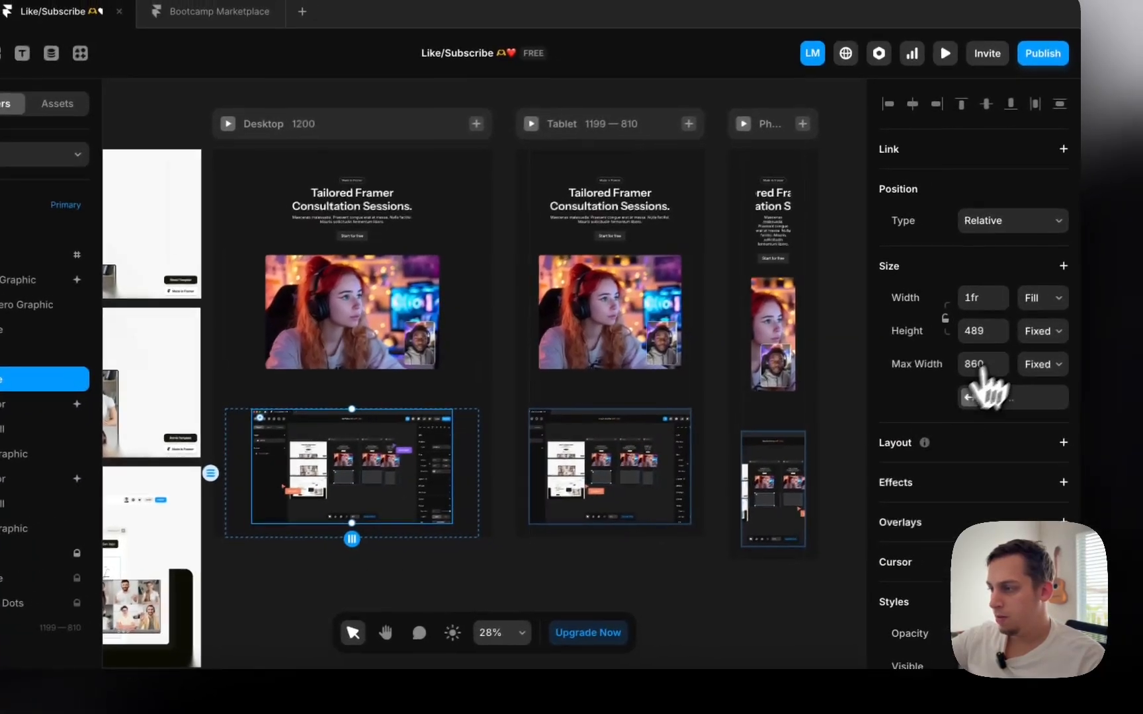
pyautogui.click(1124, 308)
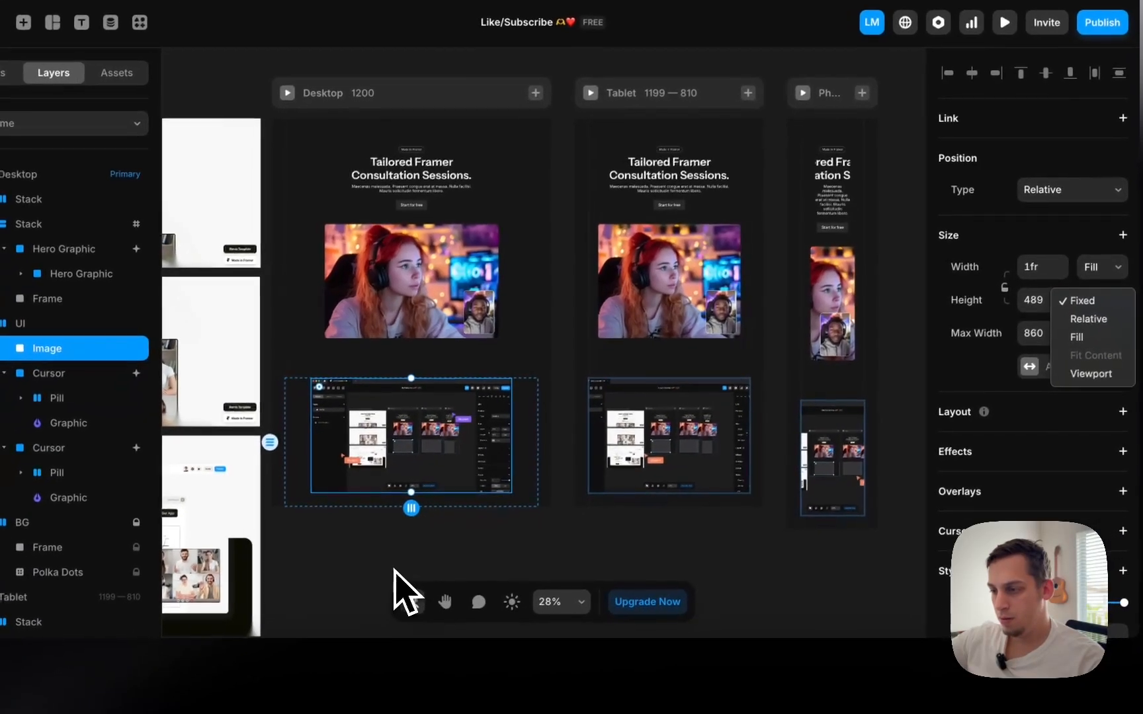
pyautogui.click(317, 605)
pyautogui.click(600, 508)
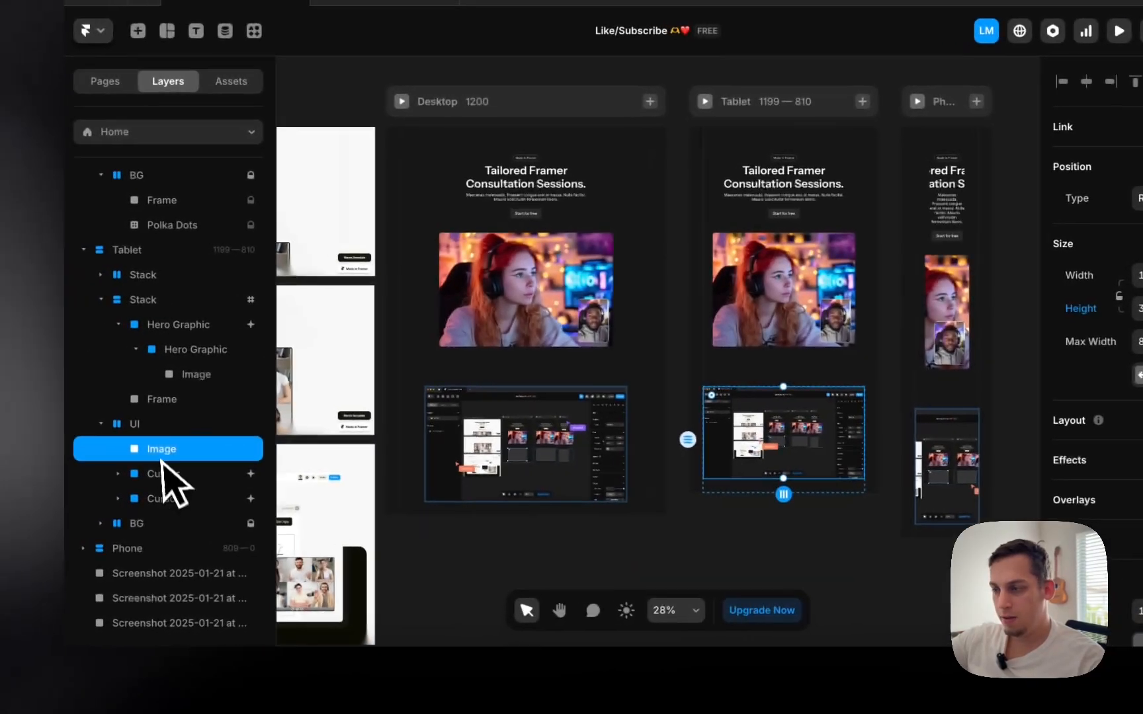
# - Set the side padding of the Desktop UI stack that holds the screenshot Image to 40
pyautogui.click(27, 434)
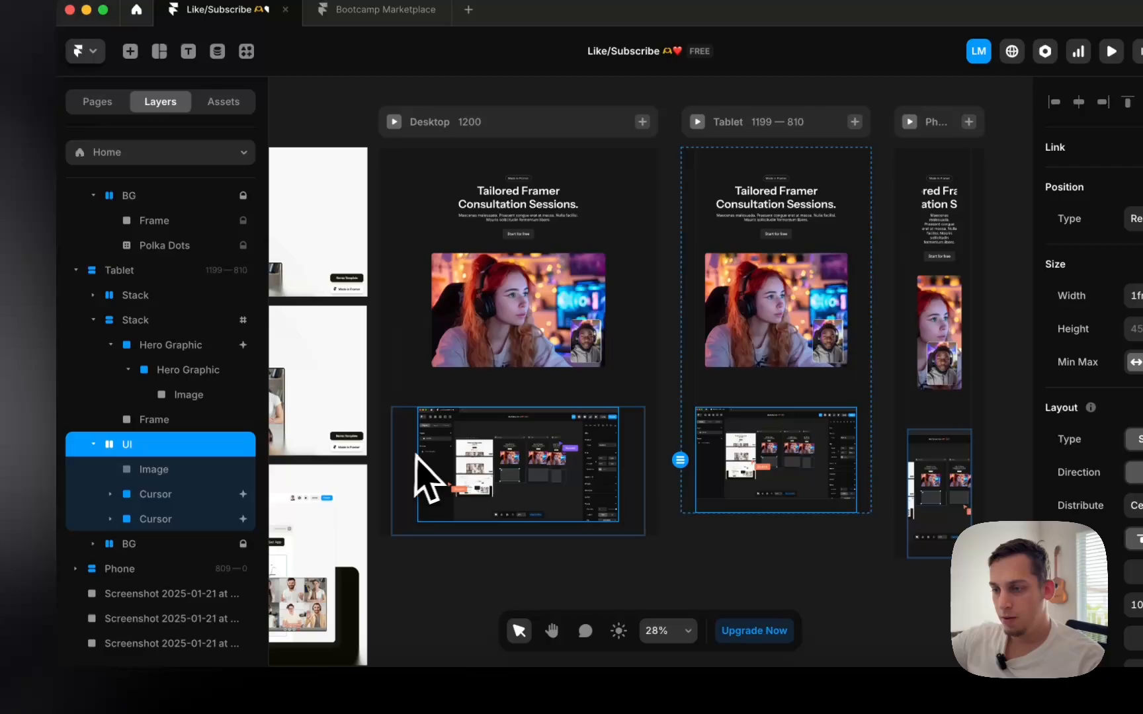
pyautogui.click(271, 431)
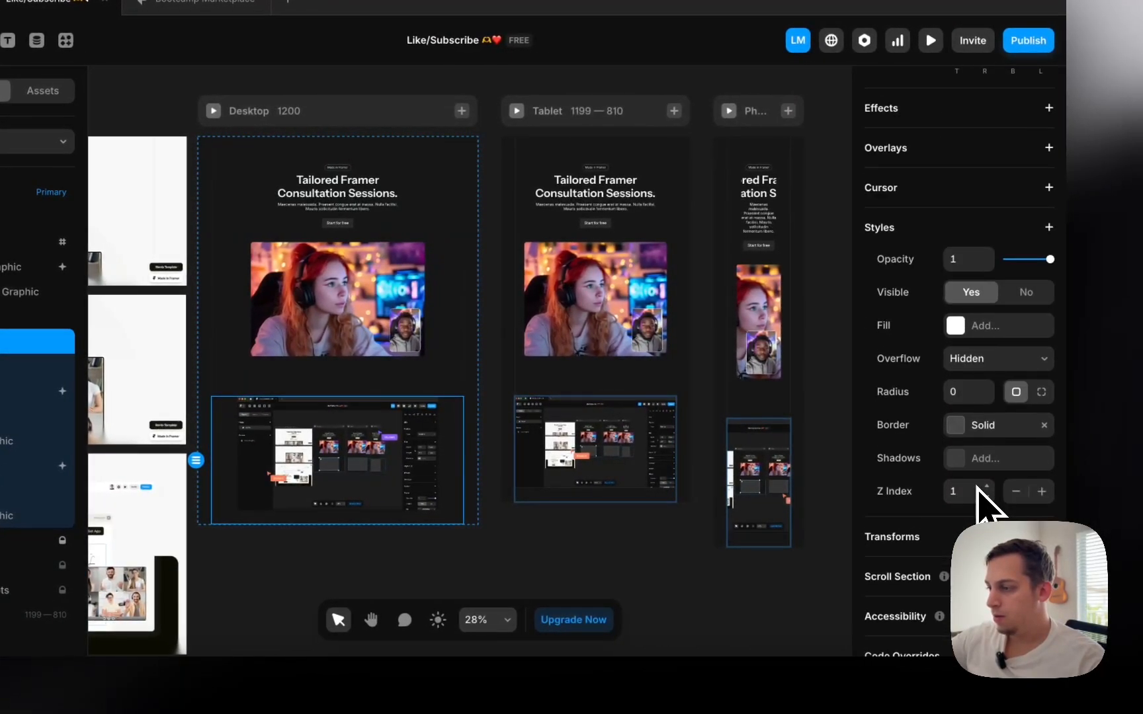
pyautogui.scroll(5, 979, 503)
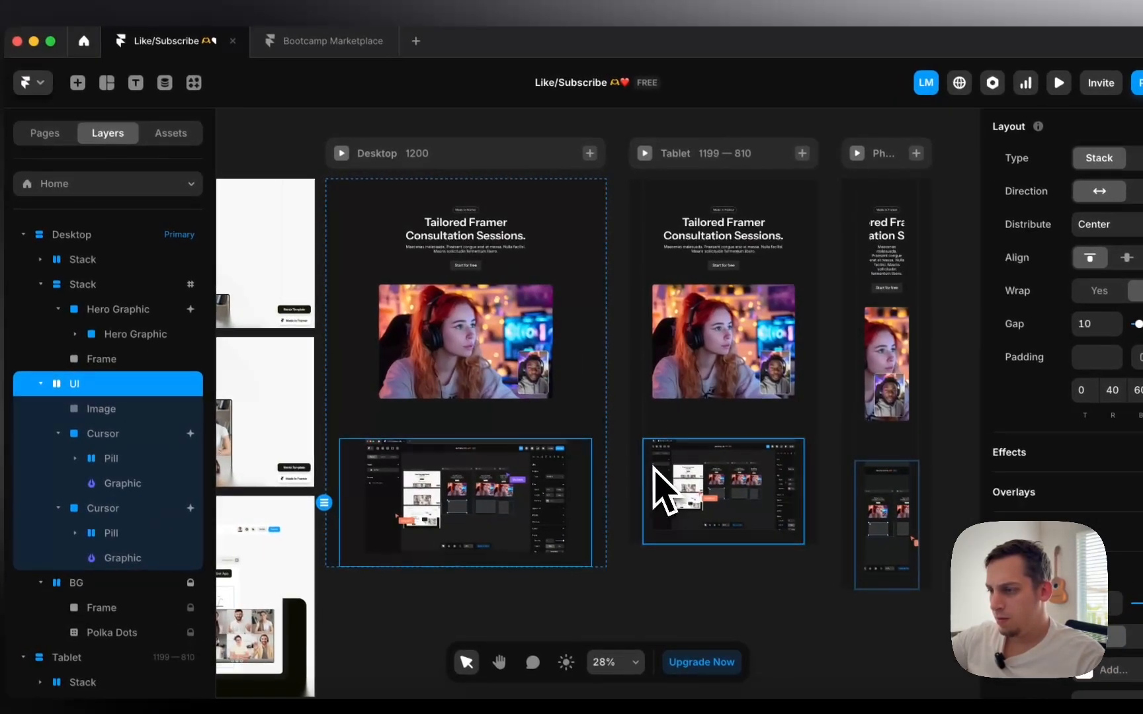
# - Set the Tablet UI Image's height to 339 and check the screenshot section in the Tablet preview
pyautogui.doubleClick(533, 431)
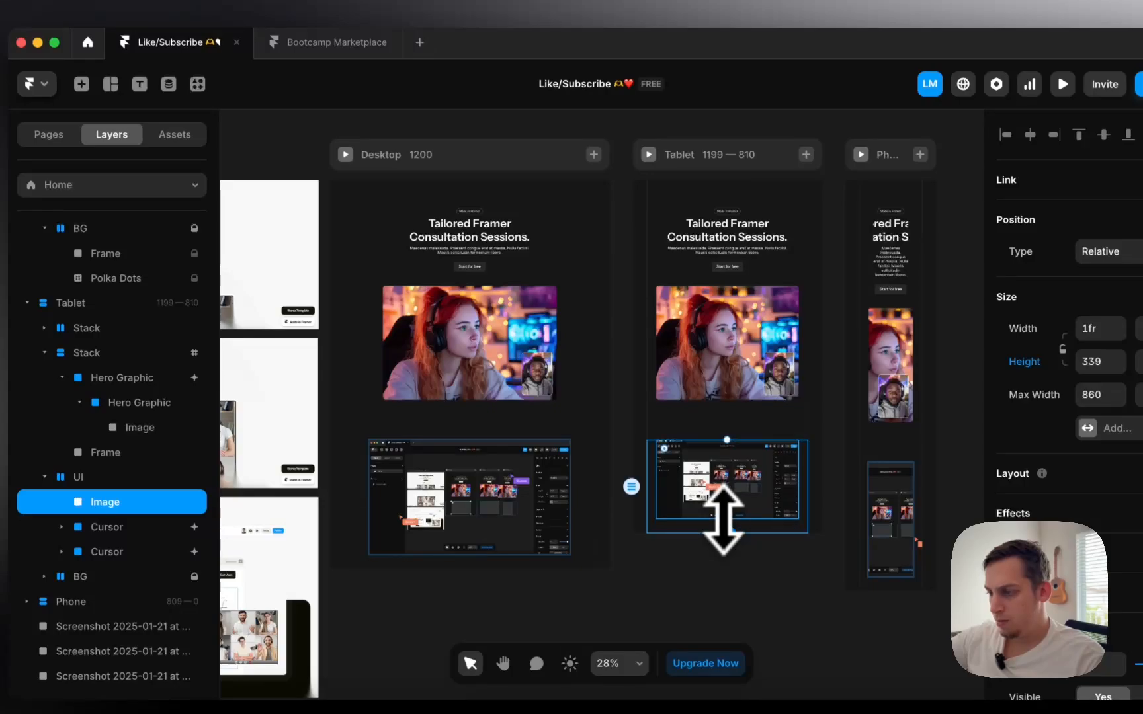
pyautogui.scroll(-10, 658, 364)
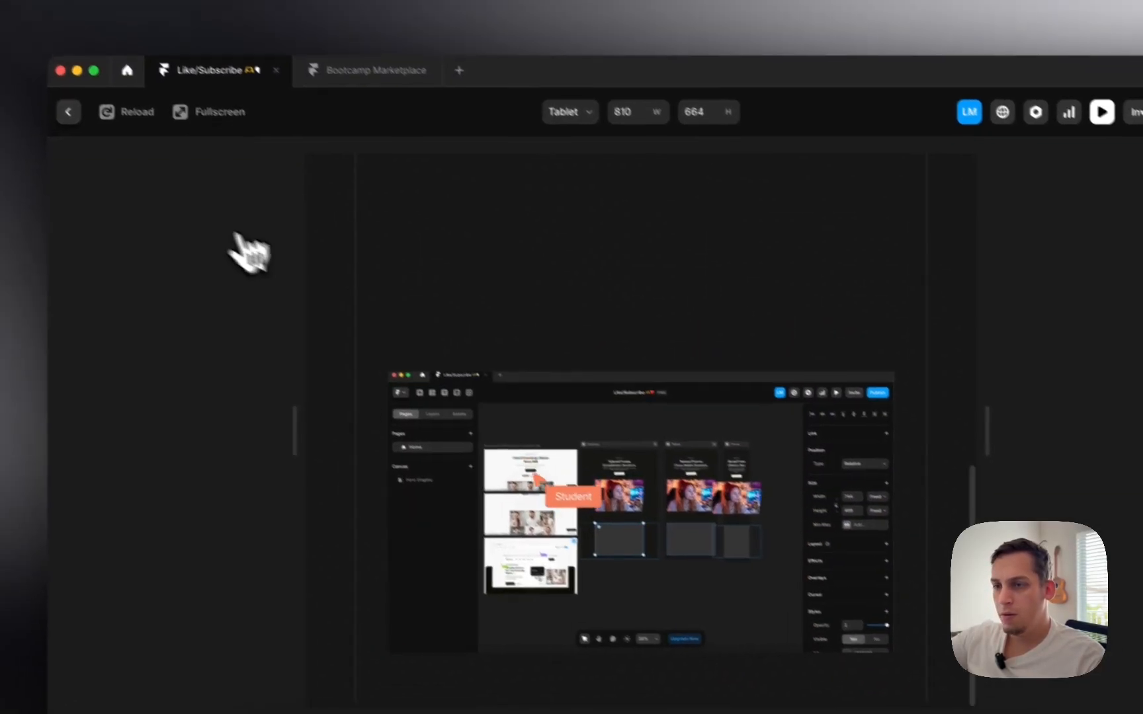
pyautogui.click(29, 83)
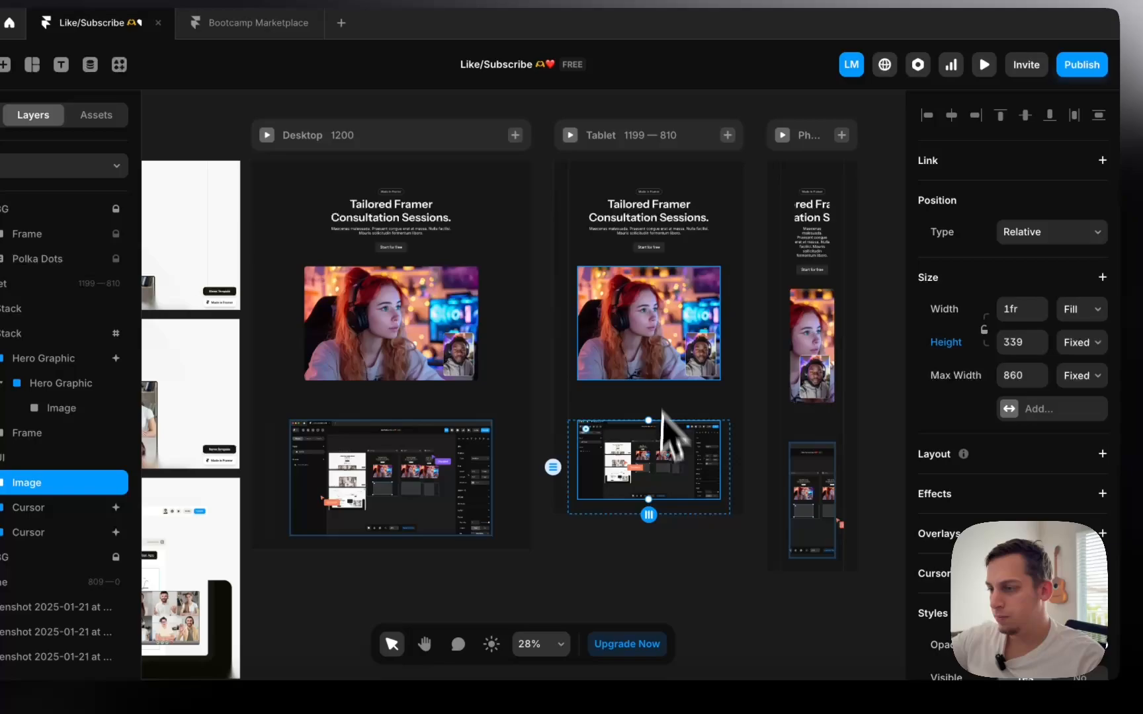
# - Set the vertical end offset of the Tablet outer Hero Graphic's scroll transform to 530
pyautogui.click(658, 352)
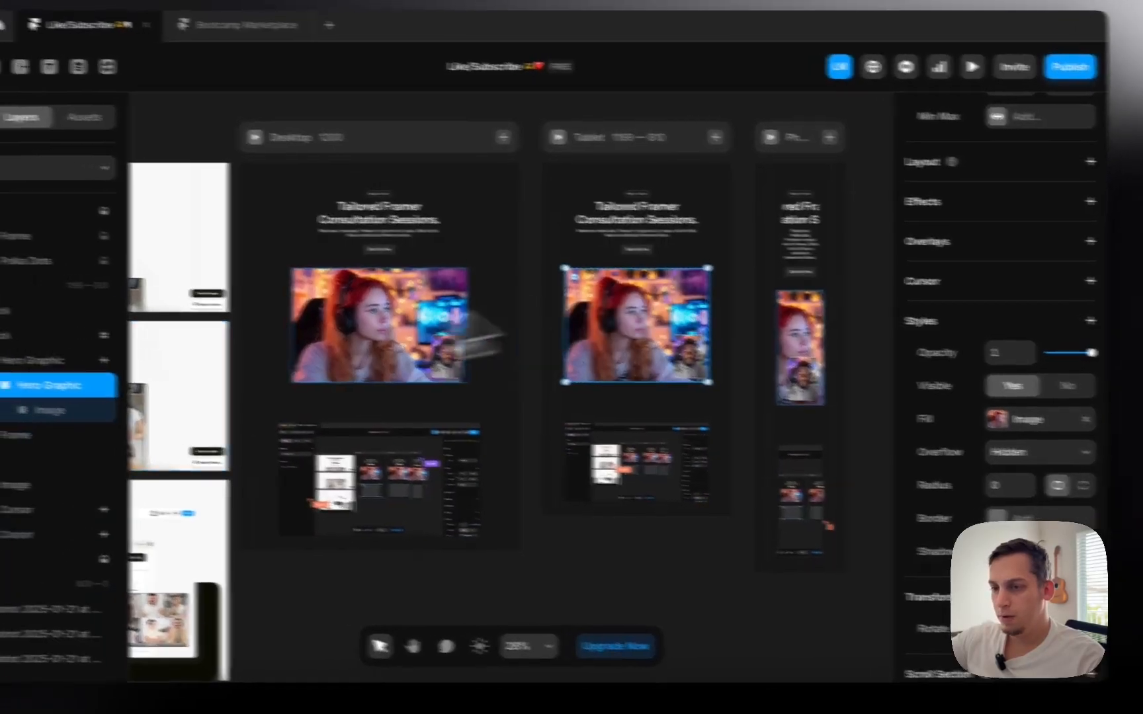
pyautogui.click(16, 364)
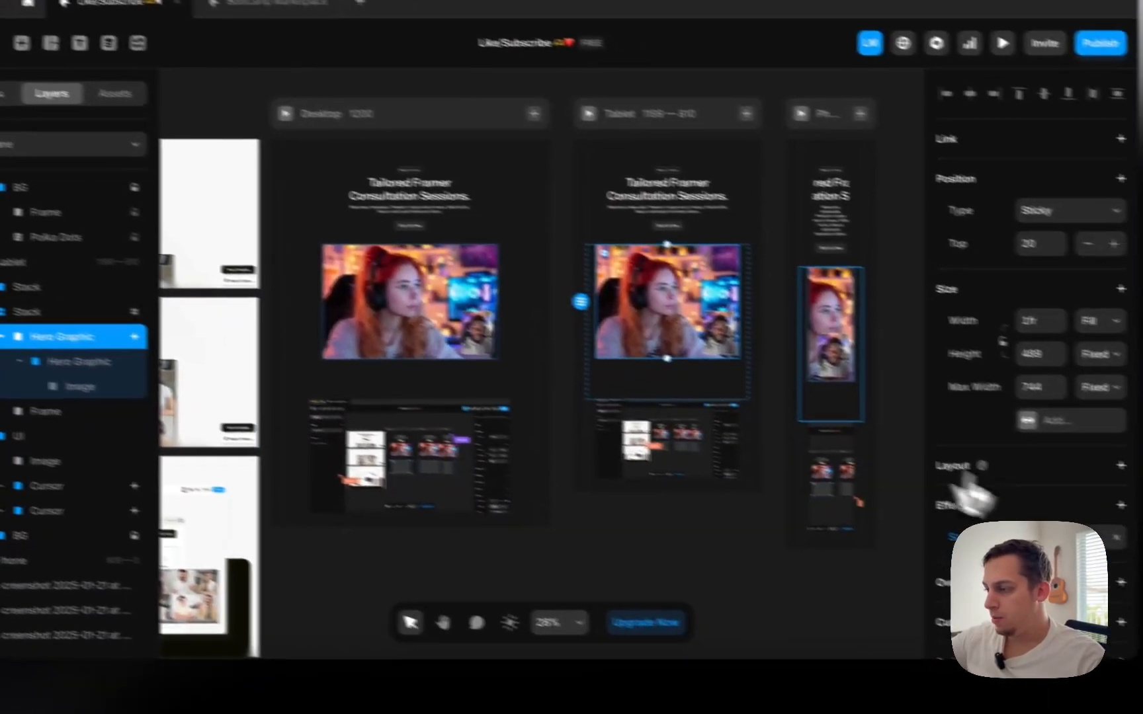
pyautogui.click(1132, 562)
pyautogui.click(923, 564)
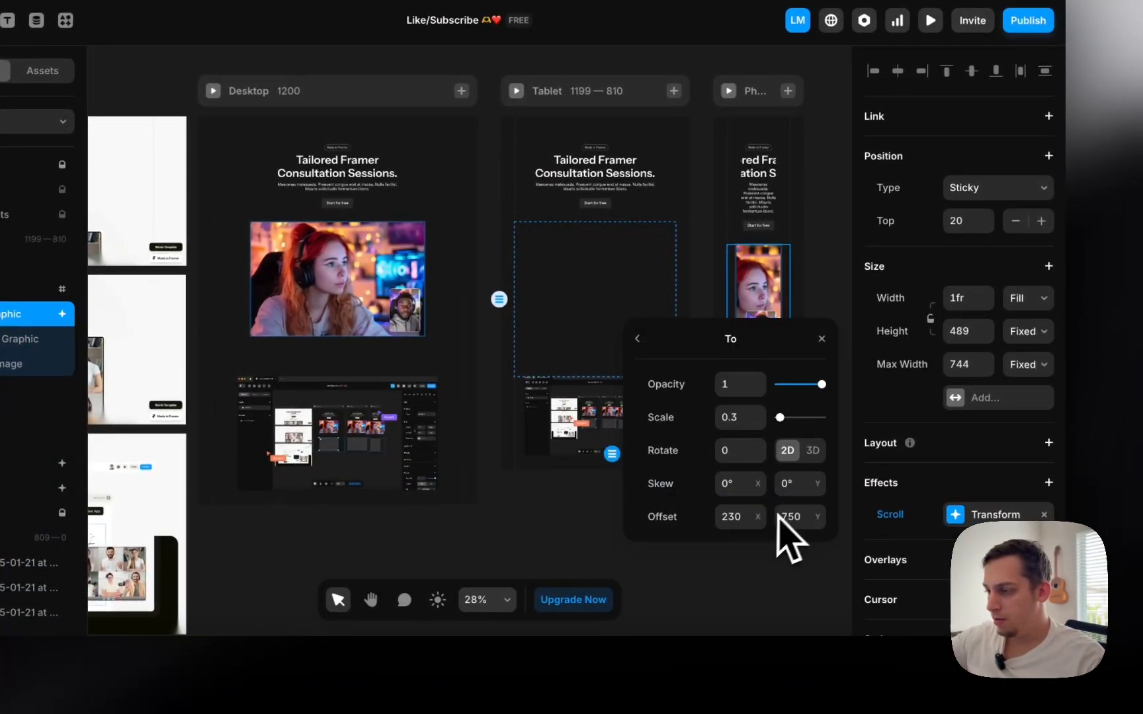
pyautogui.hscroll(4, 557, 462)
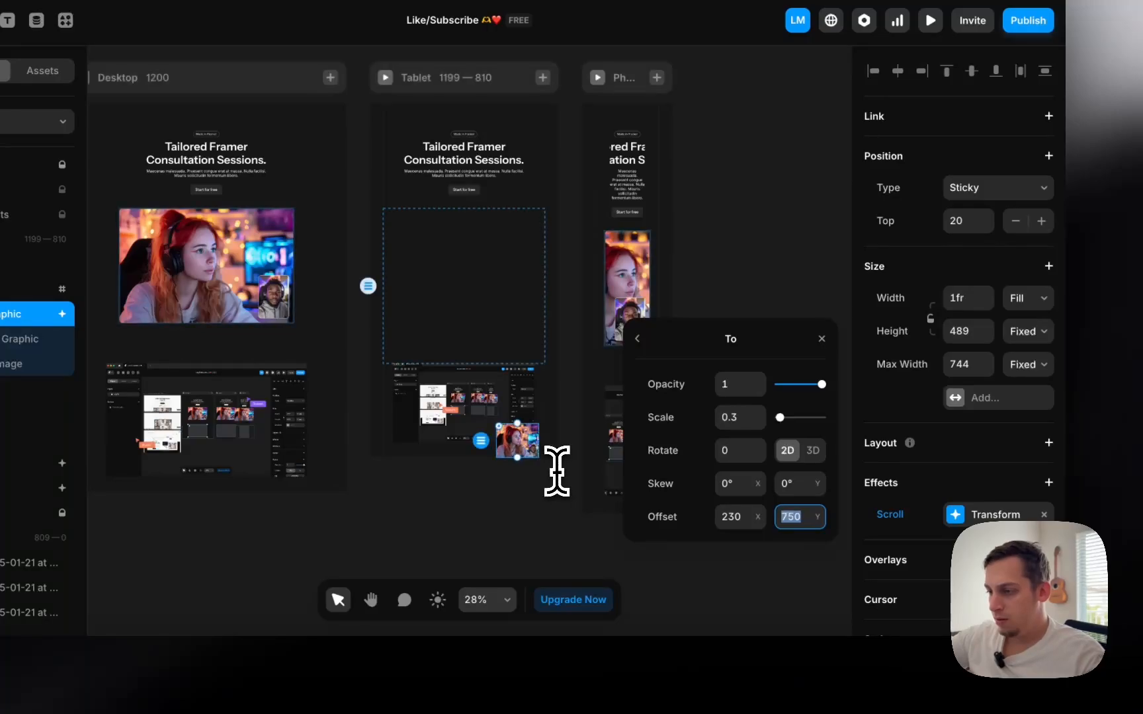
pyautogui.press('BackSpace')
pyautogui.press('BackSpace')
pyautogui.press('BackSpace')
pyautogui.write('530')
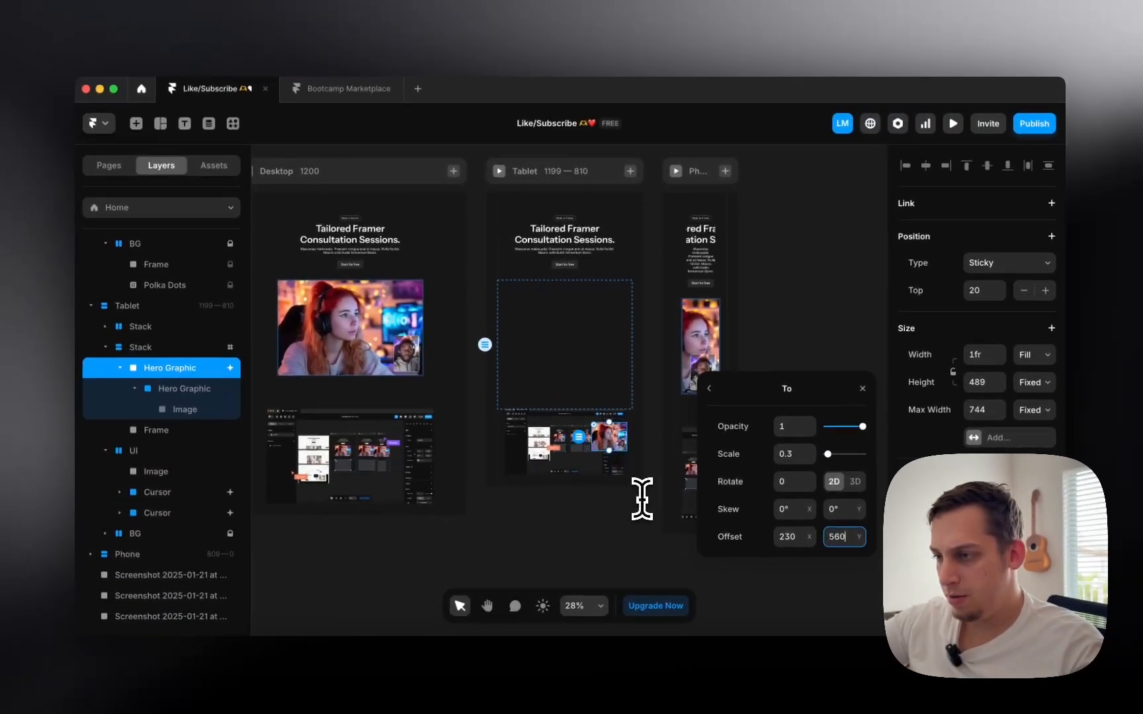
# - Preview the Tablet page and scroll down to check where the shrunken hero graphic lands on the screenshot
pyautogui.scroll(2, 556, 183)
pyautogui.hscroll(-3, 556, 183)
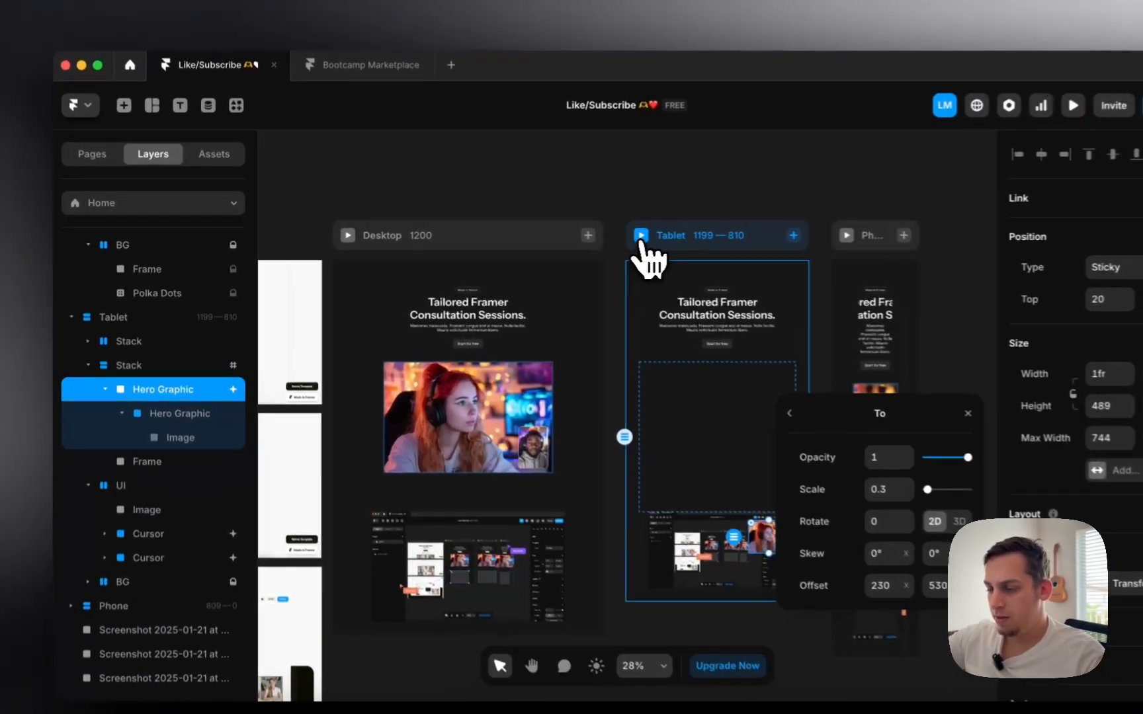
pyautogui.click(582, 236)
pyautogui.scroll(-8, 681, 496)
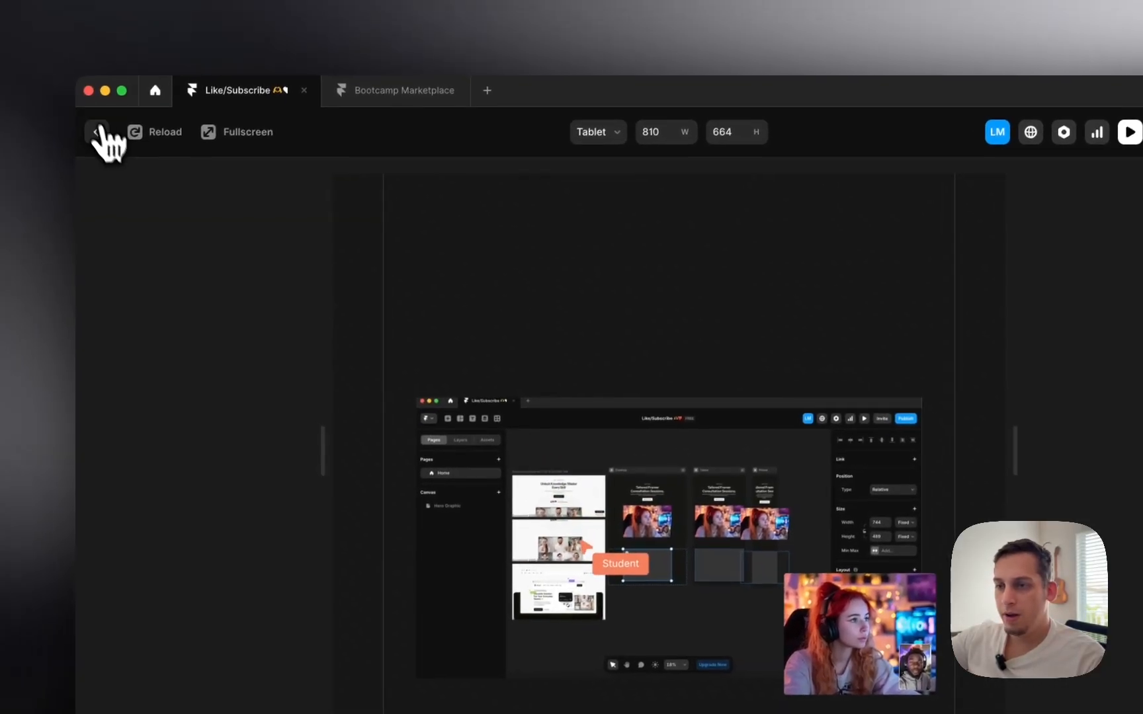
pyautogui.click(98, 133)
# - Set the Tablet scroll transform's horizontal end offset to 190, reduce its vertical offset, and check the animation in the Tablet preview
pyautogui.click(900, 547)
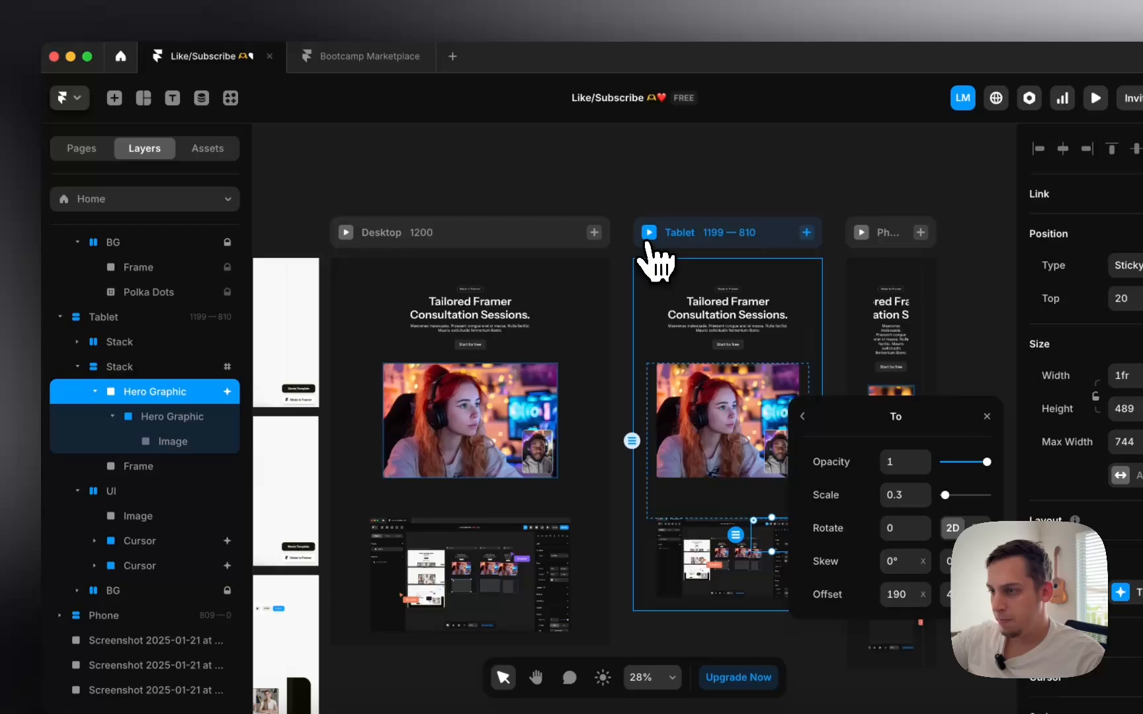
pyautogui.click(496, 188)
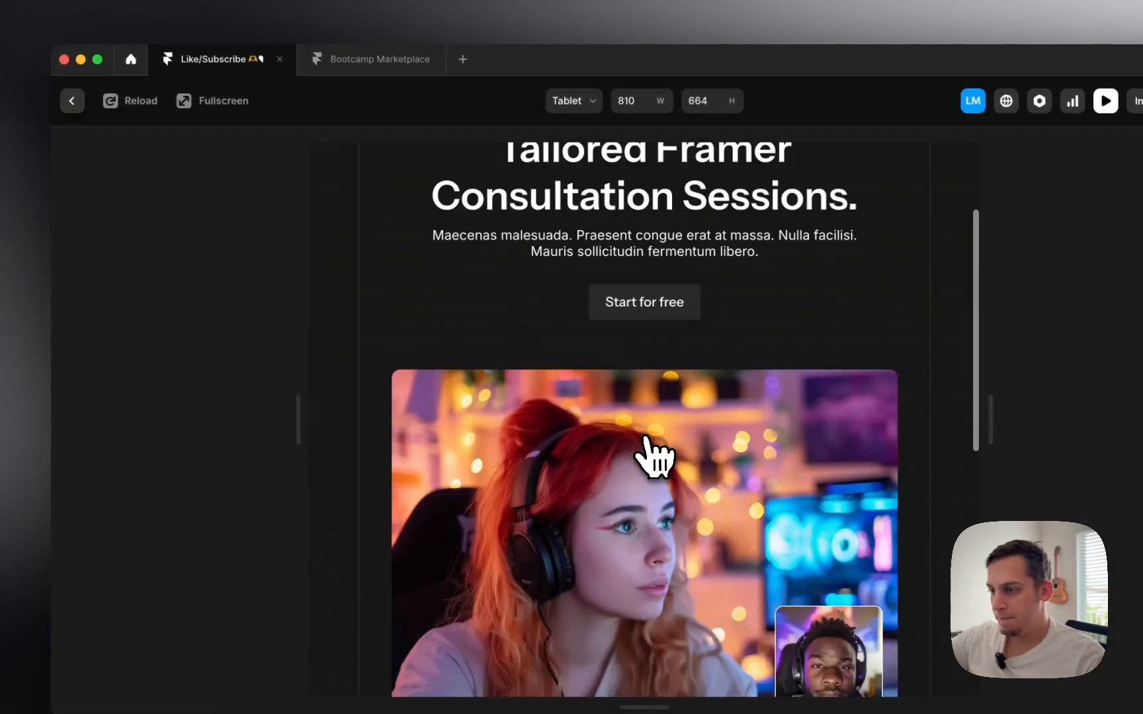
pyautogui.scroll(10, 635, 440)
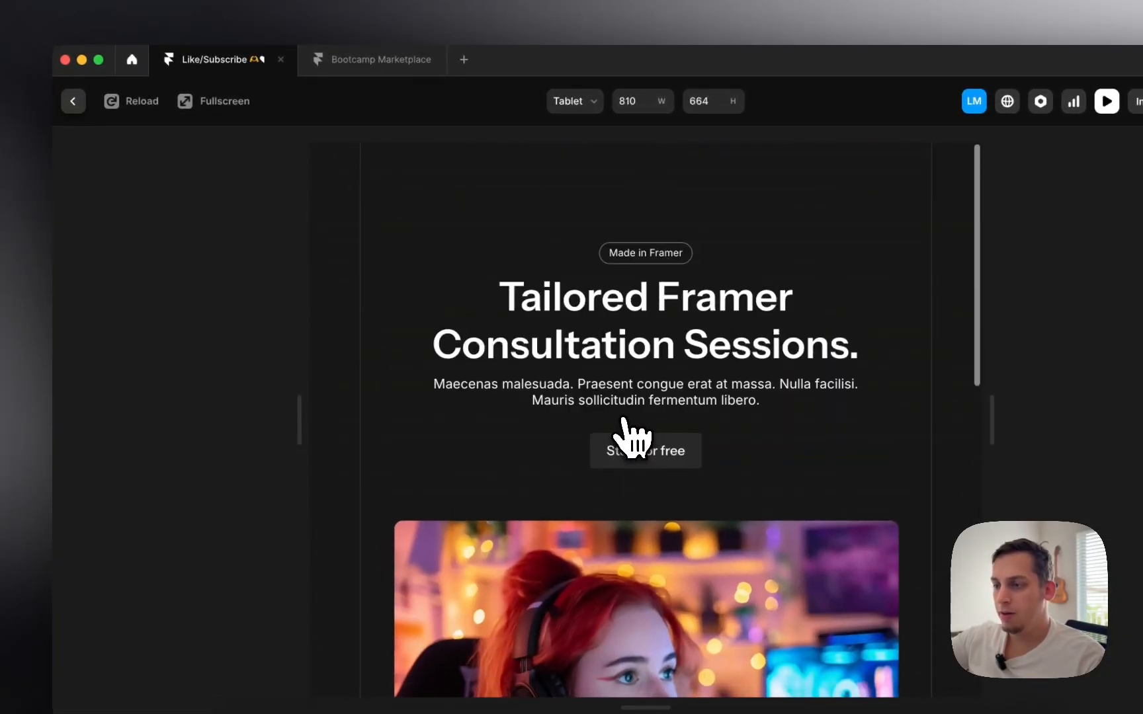
pyautogui.scroll(-10, 634, 429)
pyautogui.click(94, 127)
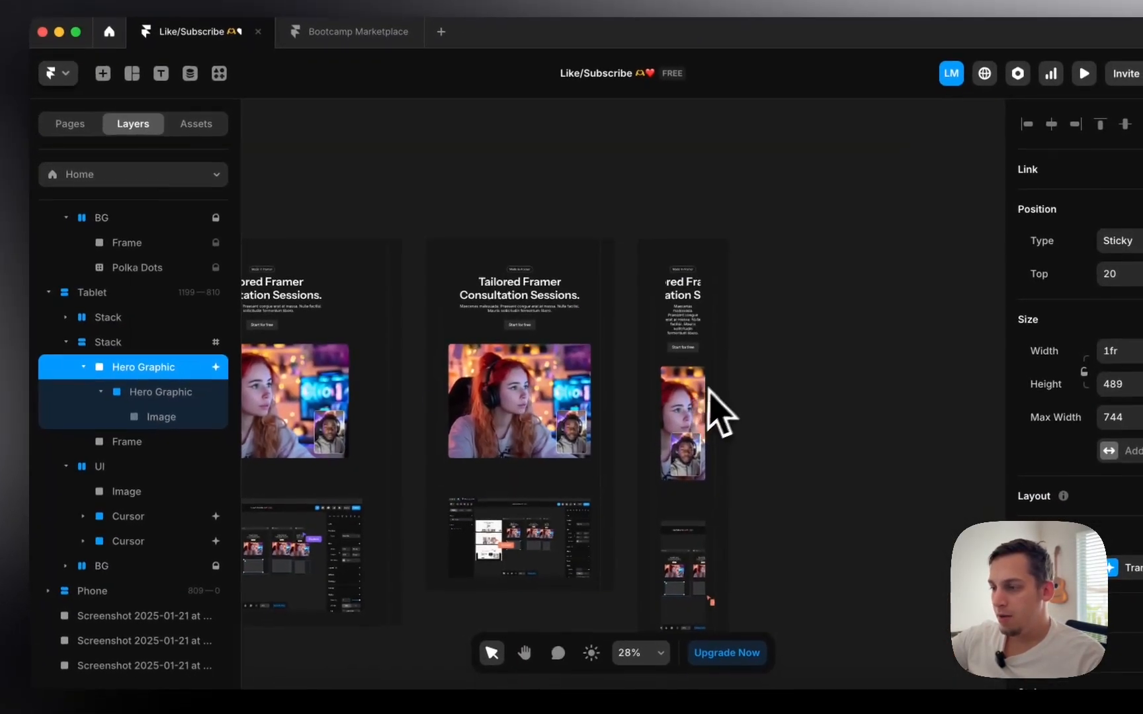
# - Shorten the Phone breakpoint's outer Hero Graphic to a height of 226
pyautogui.click(724, 498)
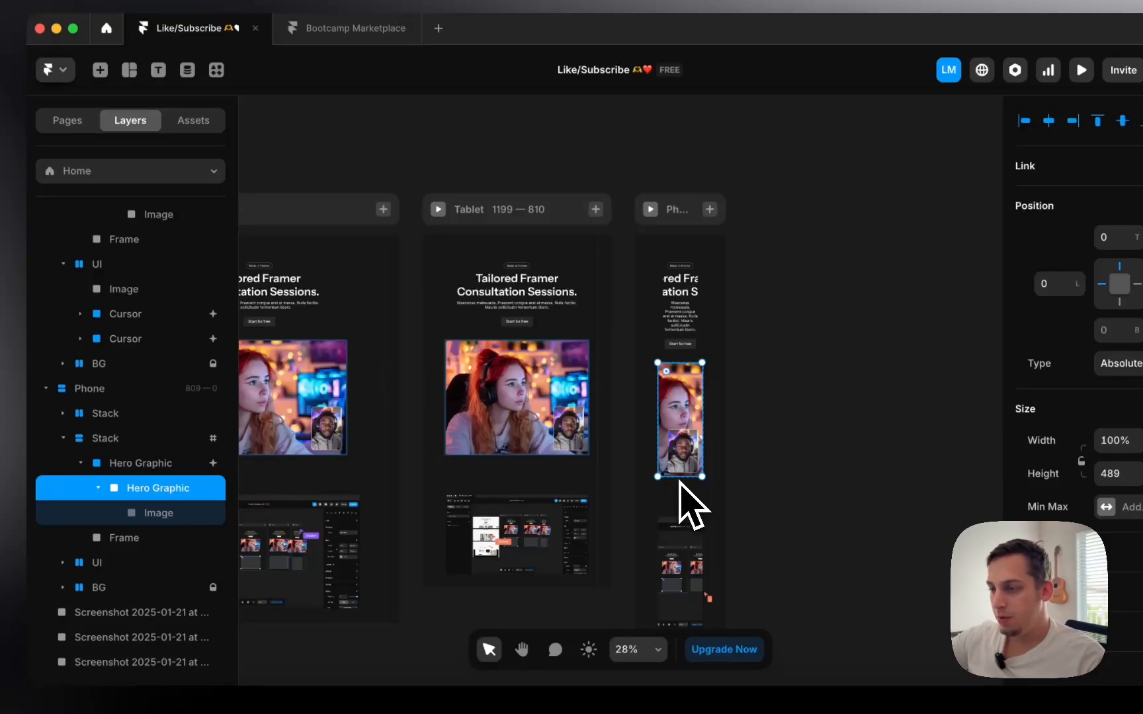
pyautogui.click(174, 464)
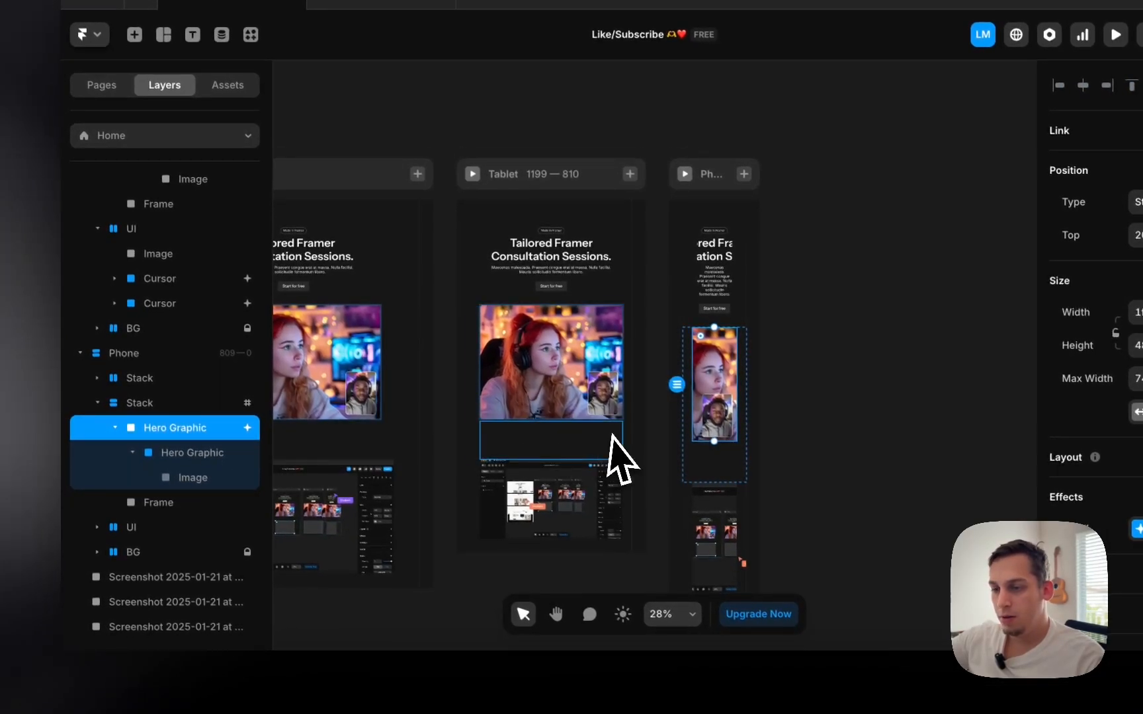
pyautogui.click(186, 411)
pyautogui.click(181, 428)
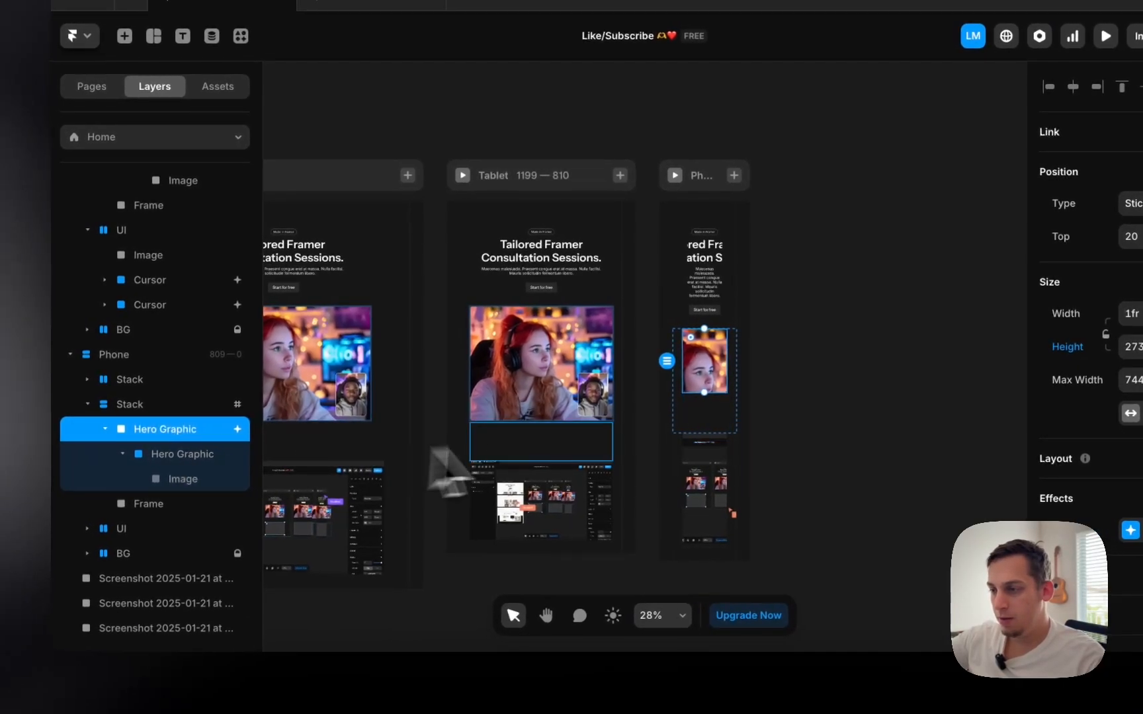
pyautogui.moveTo(690, 437); pyautogui.dragTo(693, 393)
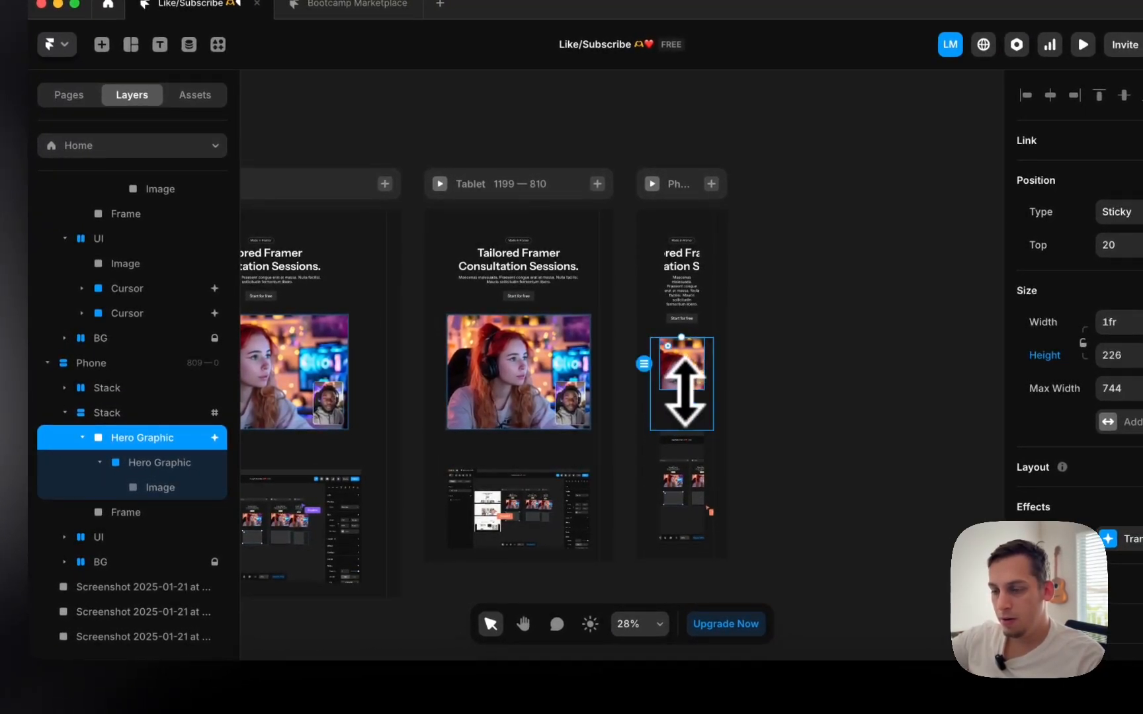
# - Make the height of the Phone's inner Hero Graphic Relative at 100% of its parent
pyautogui.click(192, 488)
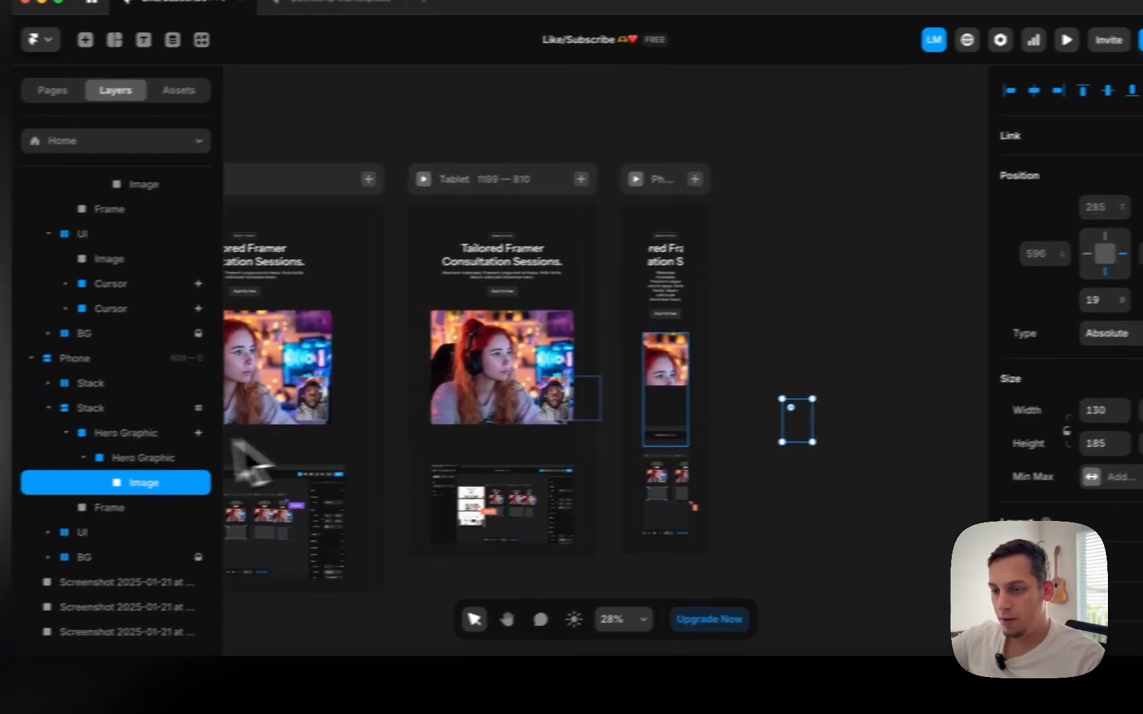
pyautogui.click(130, 435)
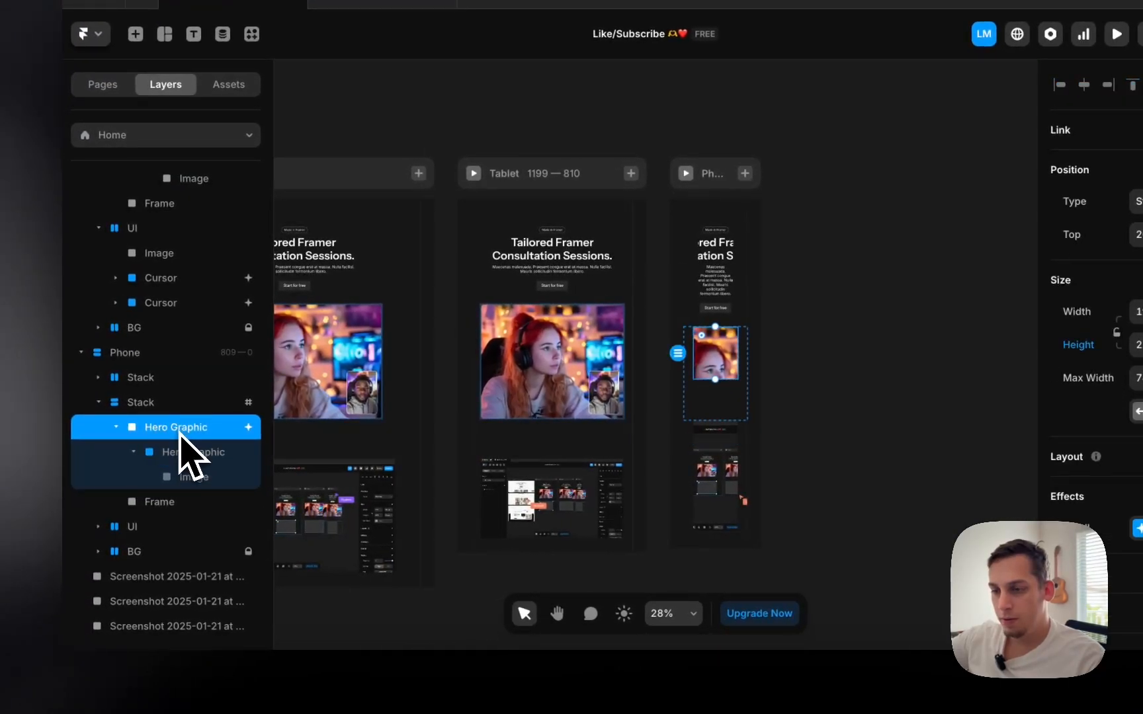
pyautogui.click(184, 453)
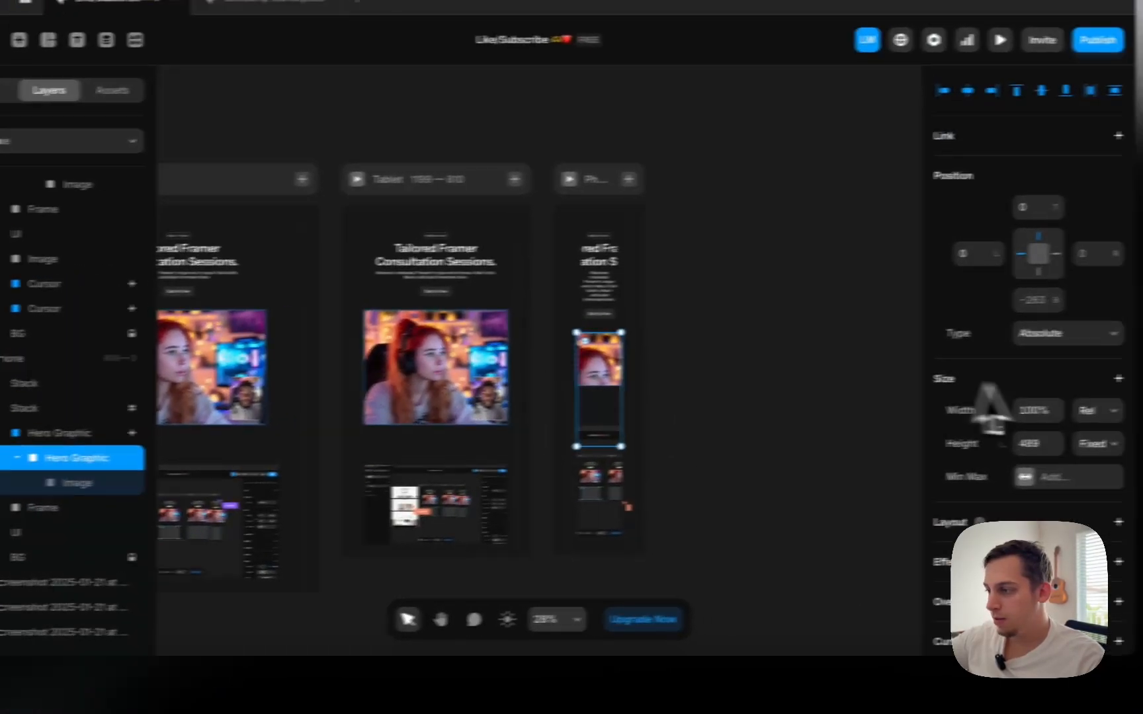
pyautogui.click(1095, 445)
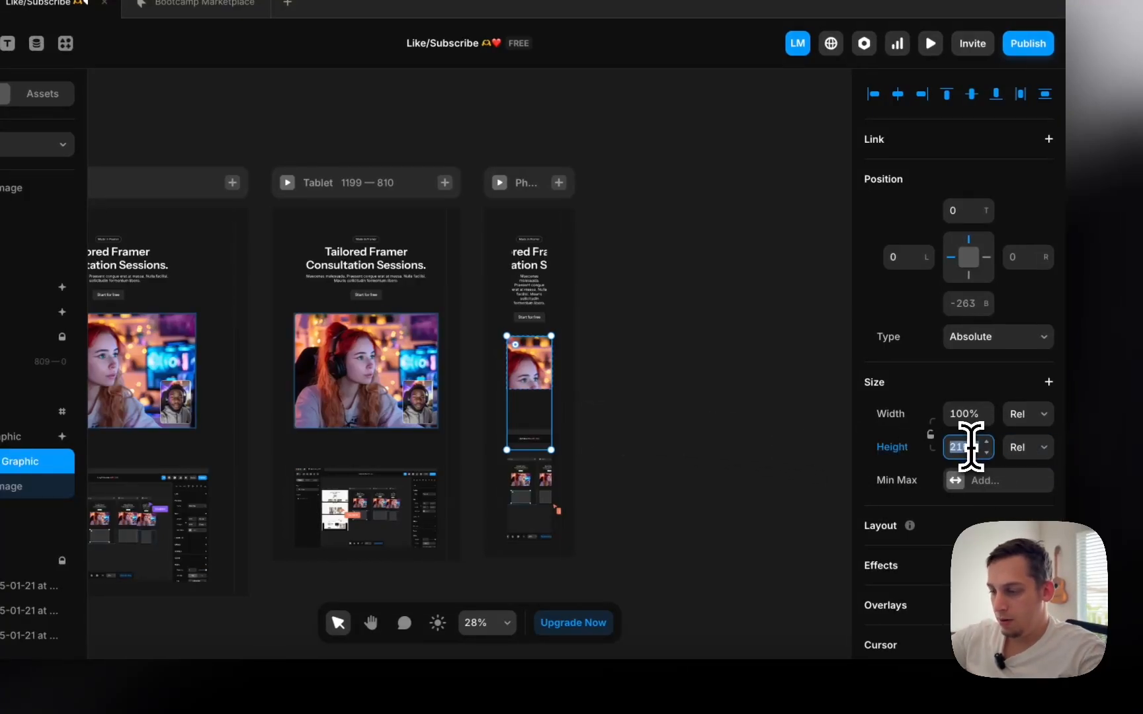
# - Scale down the small portrait Image inside the Phone Hero Graphic with its aspect ratio locked
pyautogui.scroll(5, 551, 429)
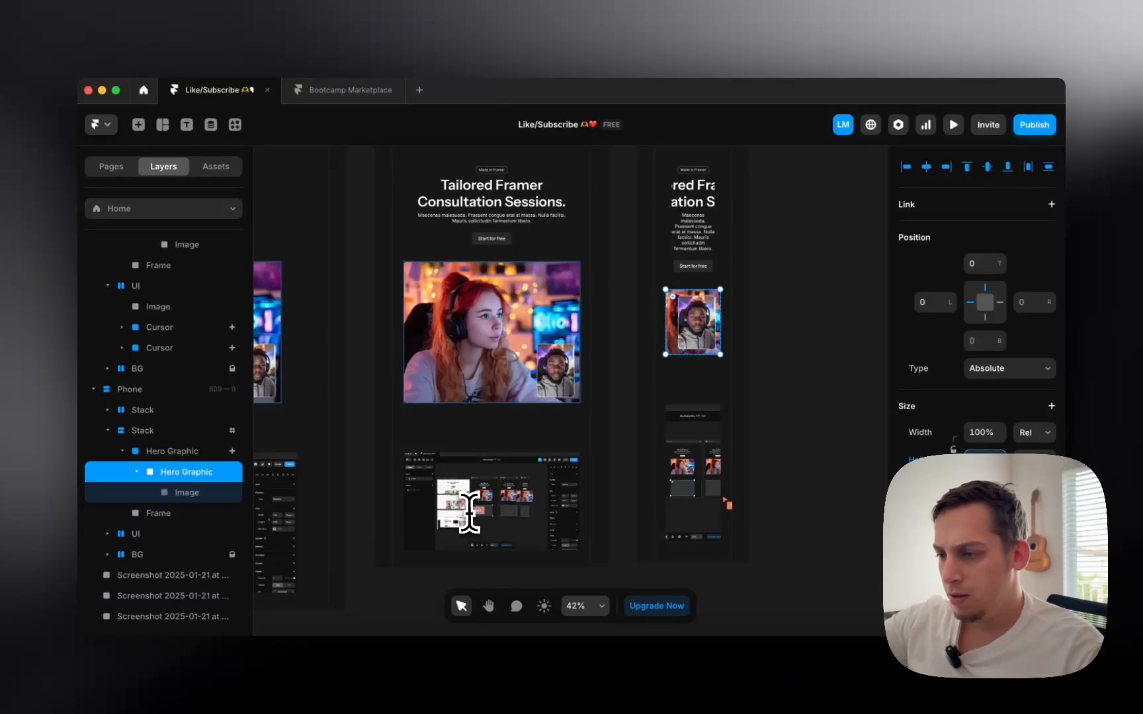
pyautogui.scroll(3, 469, 512)
pyautogui.scroll(3, 789, 396)
pyautogui.hscroll(3, 788, 396)
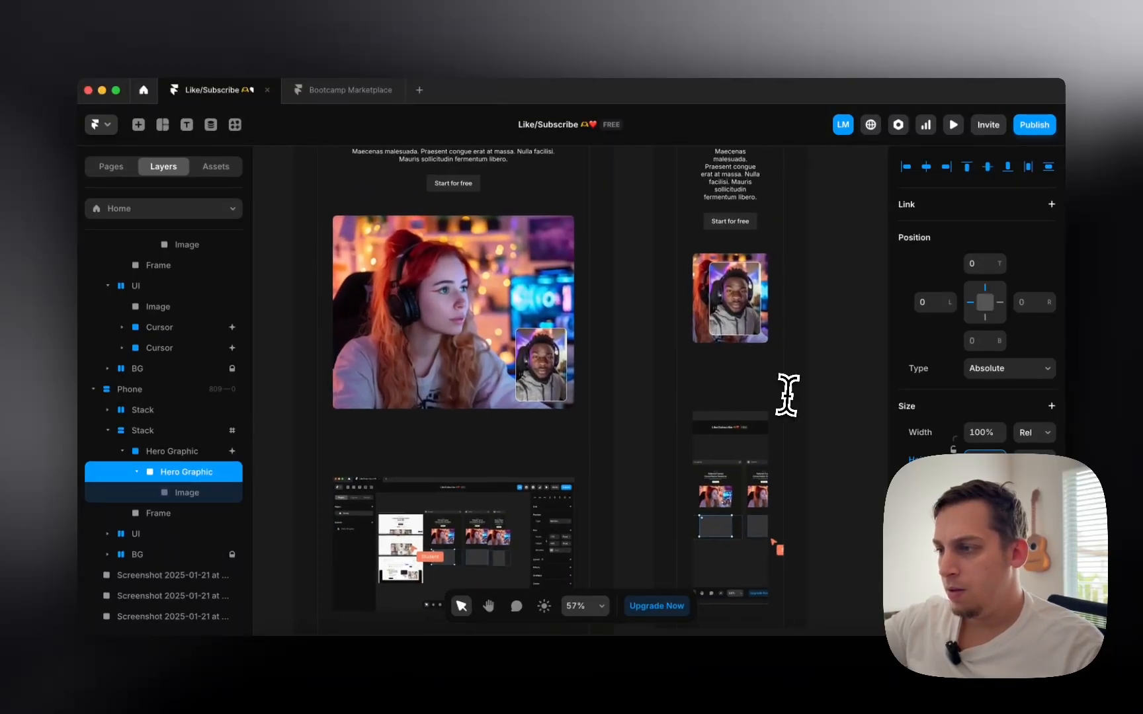
pyautogui.click(192, 493)
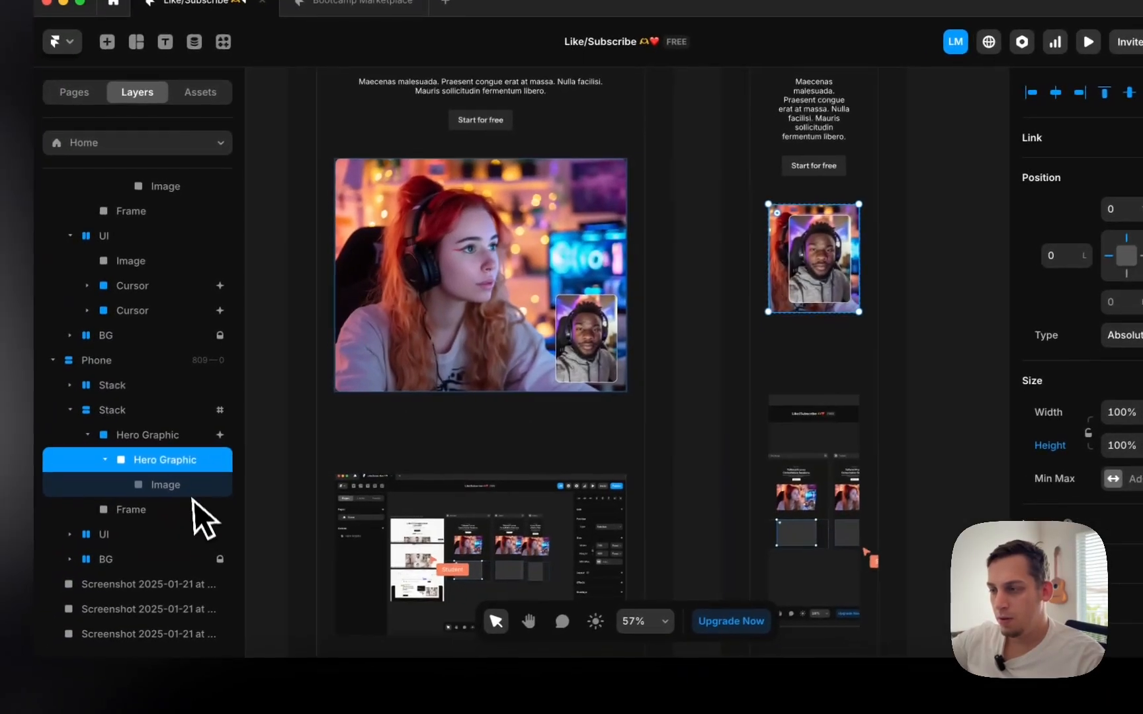
pyautogui.click(123, 519)
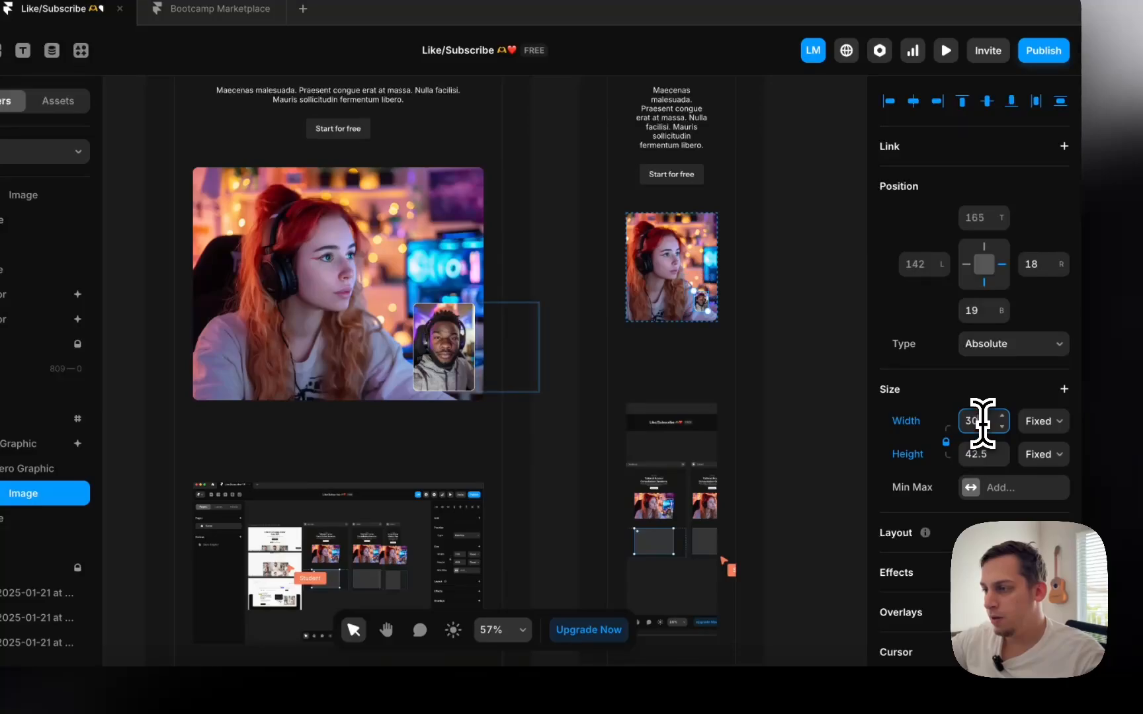
pyautogui.click(846, 378)
# - Set the left and right padding of the Phone Stack that holds the Hero Graphic to 20
pyautogui.scroll(-5, 846, 381)
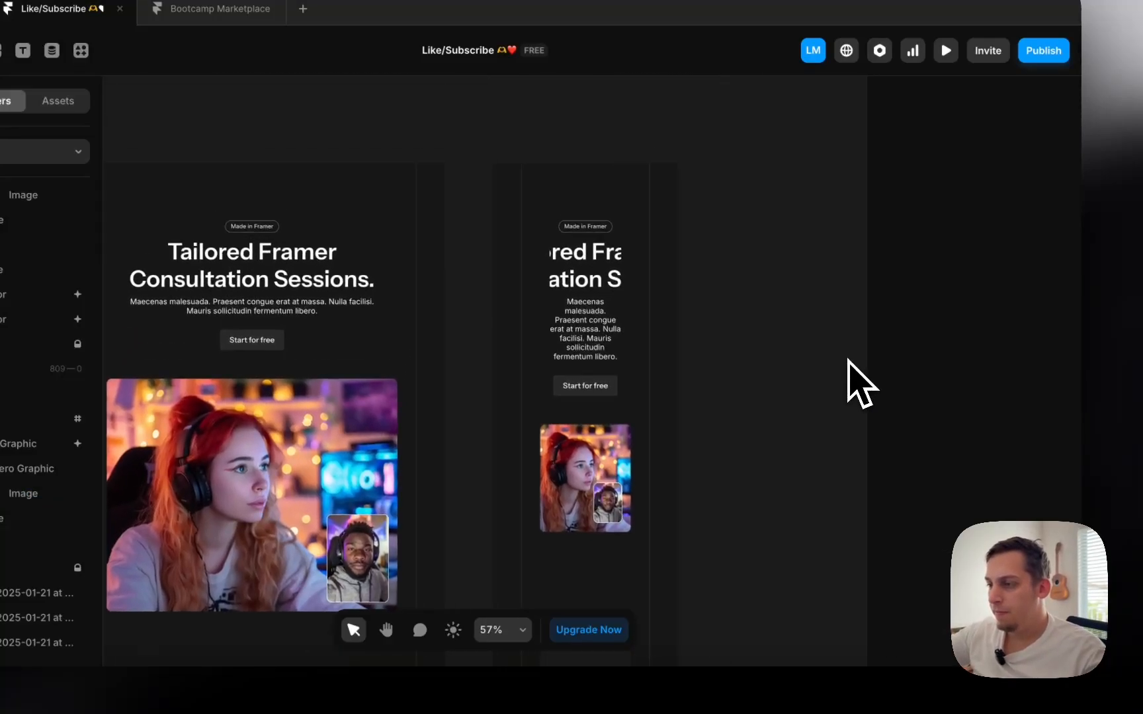
pyautogui.click(645, 466)
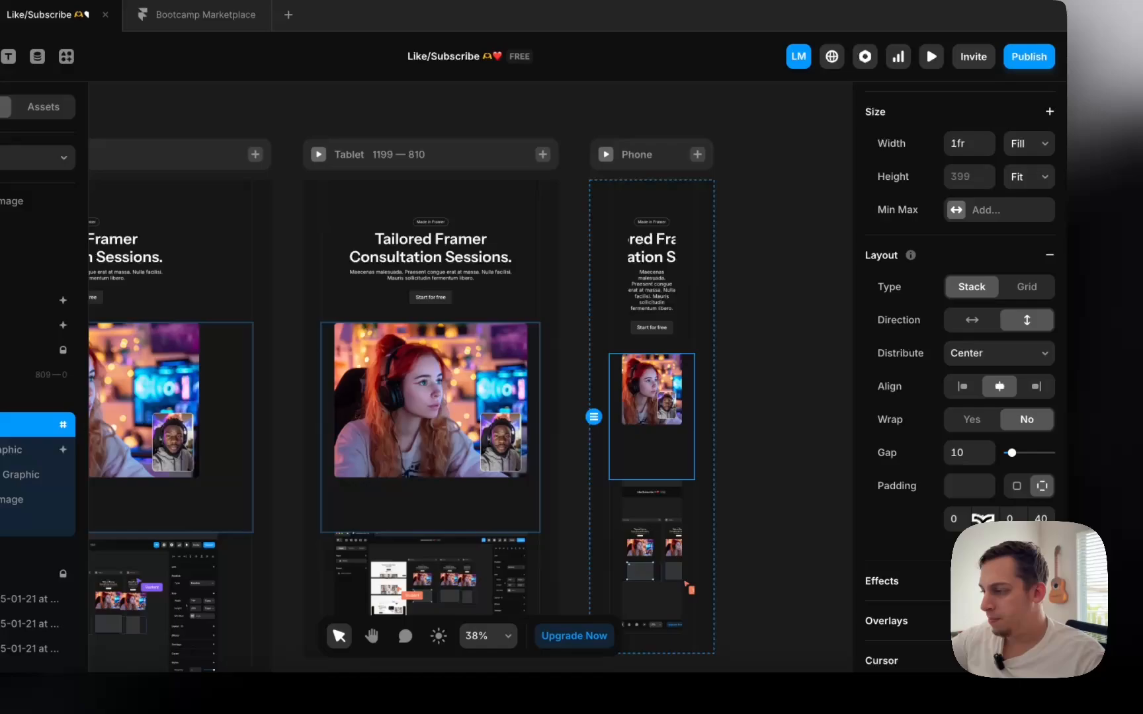
pyautogui.moveTo(983, 518); pyautogui.dragTo(985, 511)
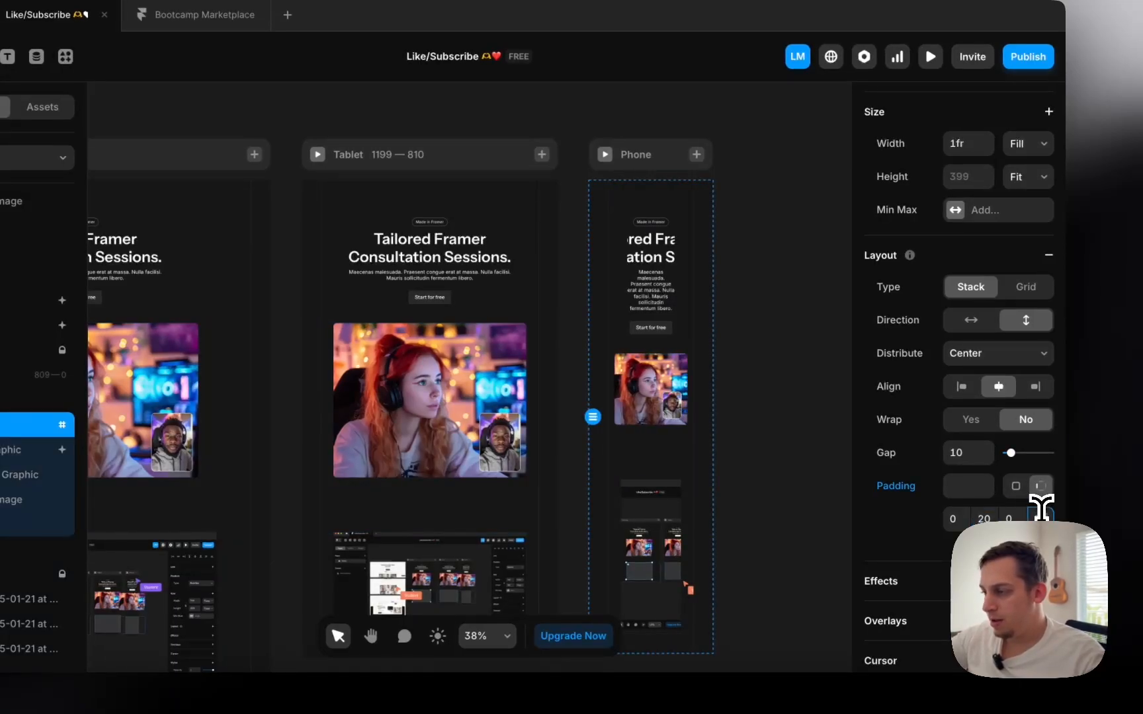
# - Reduce the left and right padding of the whole Phone breakpoint
pyautogui.click(638, 155)
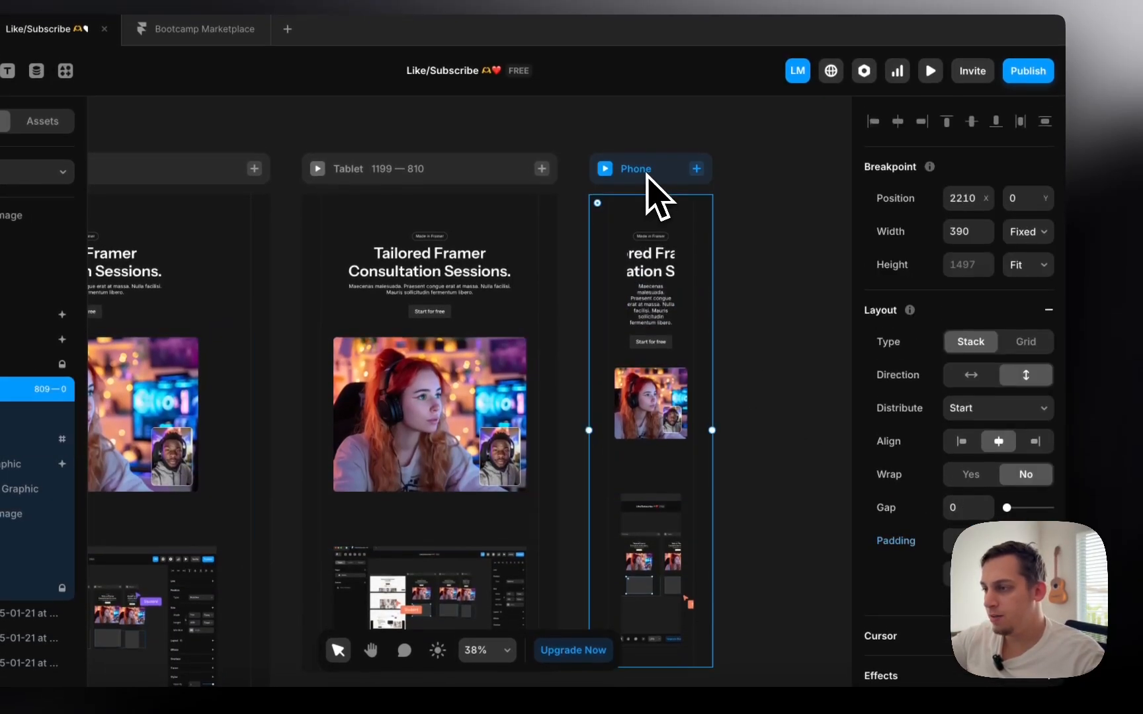
pyautogui.moveTo(981, 554); pyautogui.dragTo(982, 565)
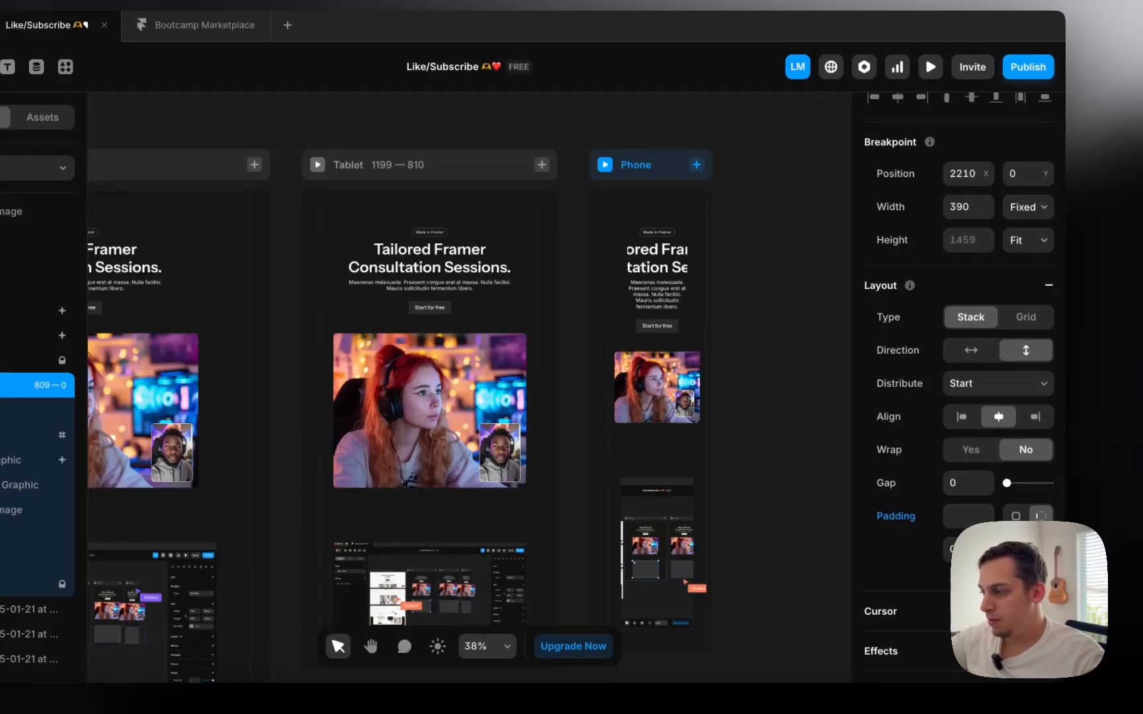
pyautogui.press('Return')
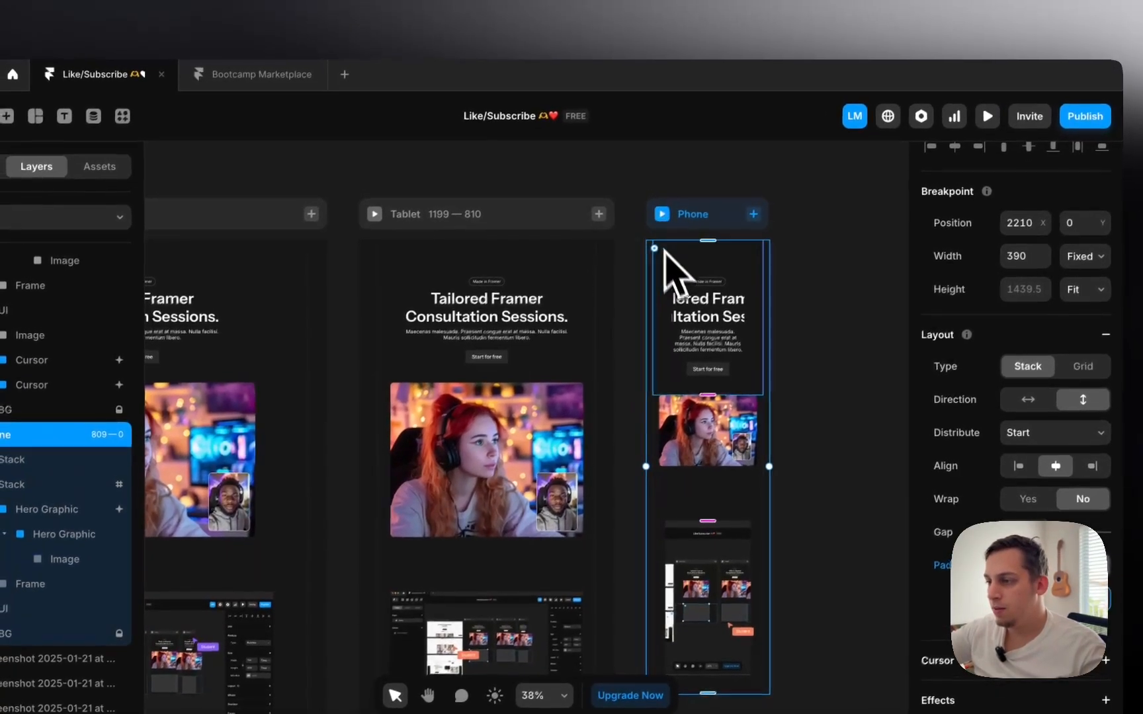
# - Set the width of the Desktop Header that wraps the title text to Fill
pyautogui.click(633, 271)
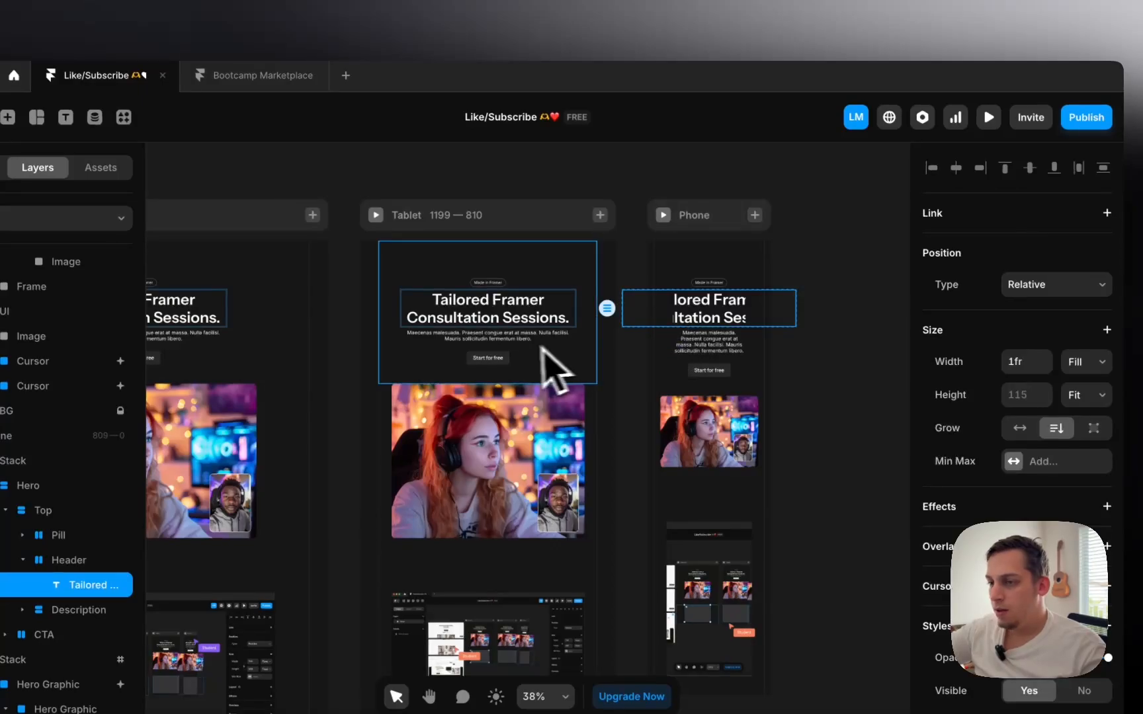
pyautogui.hscroll(-6, 540, 348)
pyautogui.click(517, 325)
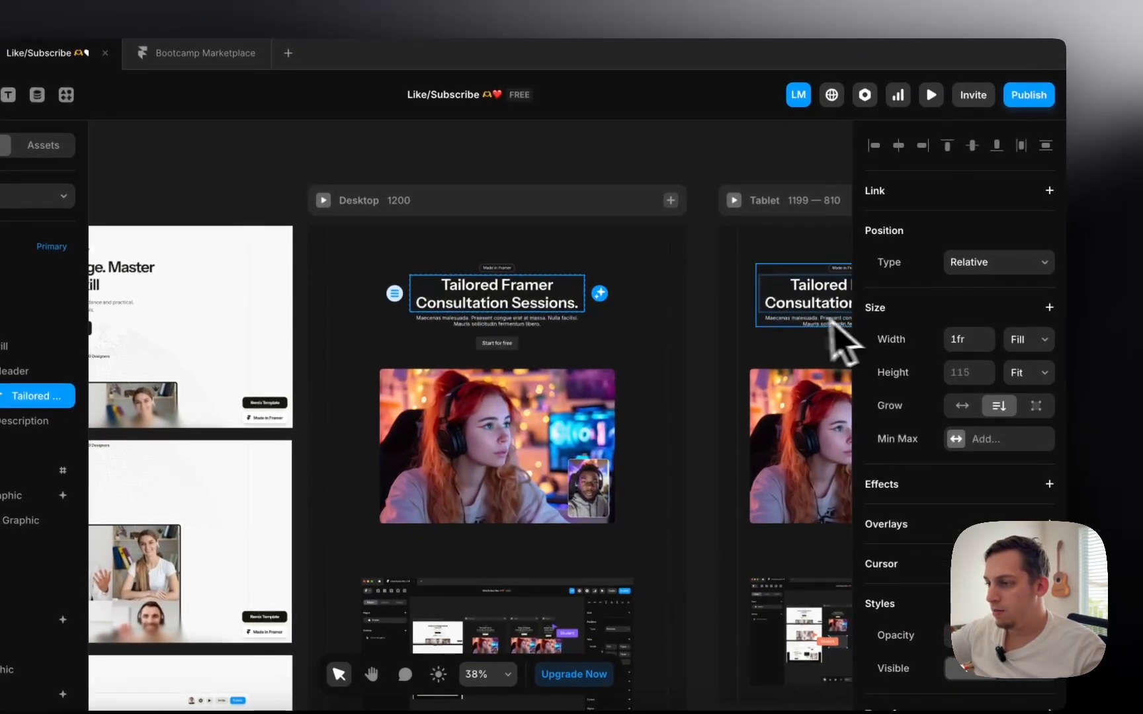
pyautogui.hscroll(10, 688, 324)
pyautogui.click(695, 306)
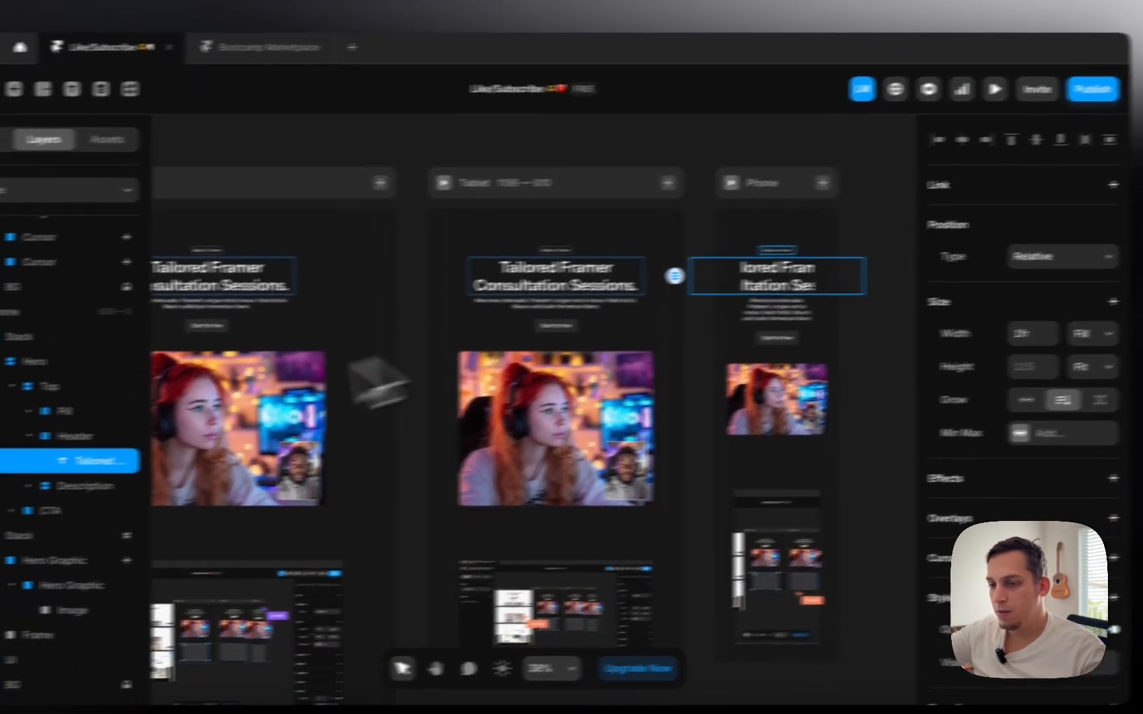
pyautogui.click(7, 441)
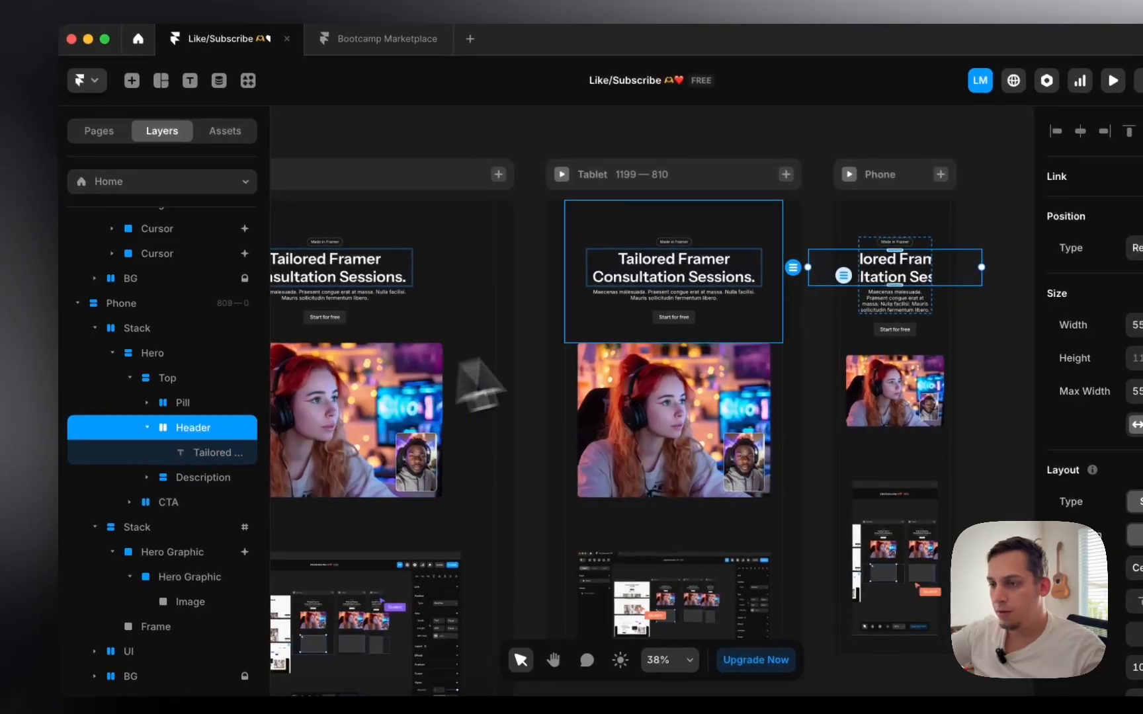
pyautogui.hscroll(-5, 352, 340)
pyautogui.click(473, 279)
pyautogui.click(219, 345)
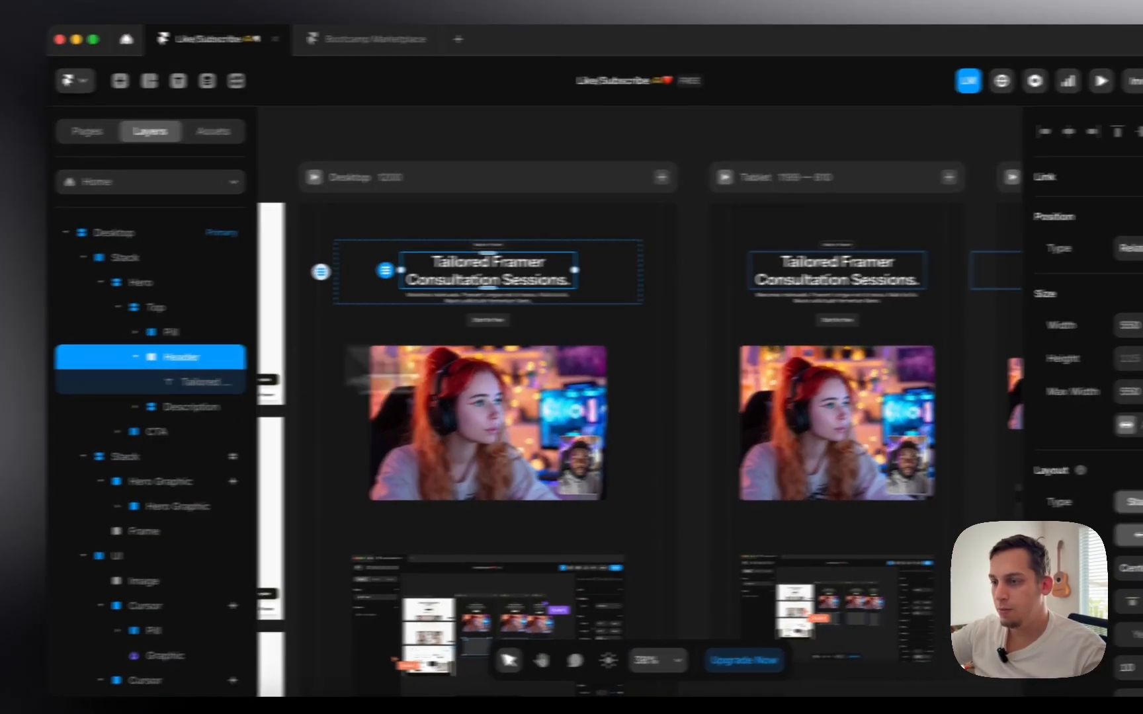
pyautogui.click(1032, 316)
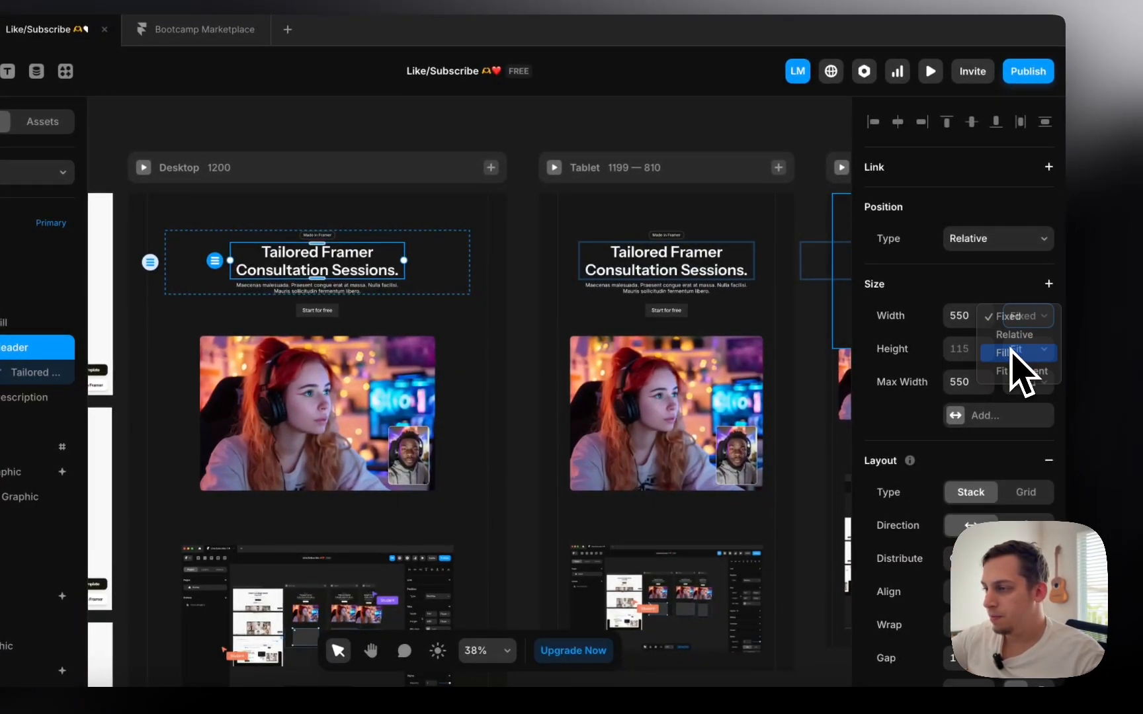
# - Reduce the font size of the Phone's hero title until it wraps onto three lines without splitting a word
pyautogui.hscroll(5, 761, 344)
pyautogui.click(607, 309)
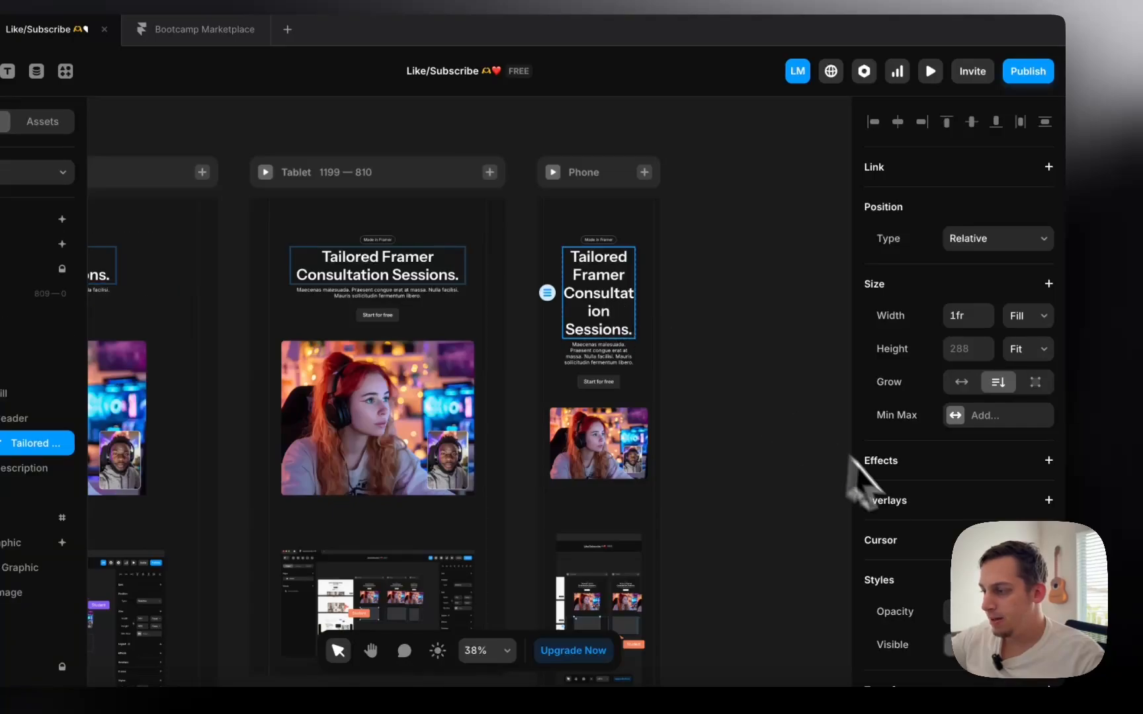
pyautogui.scroll(-5, 932, 503)
pyautogui.hotkey('shift', 'Down')
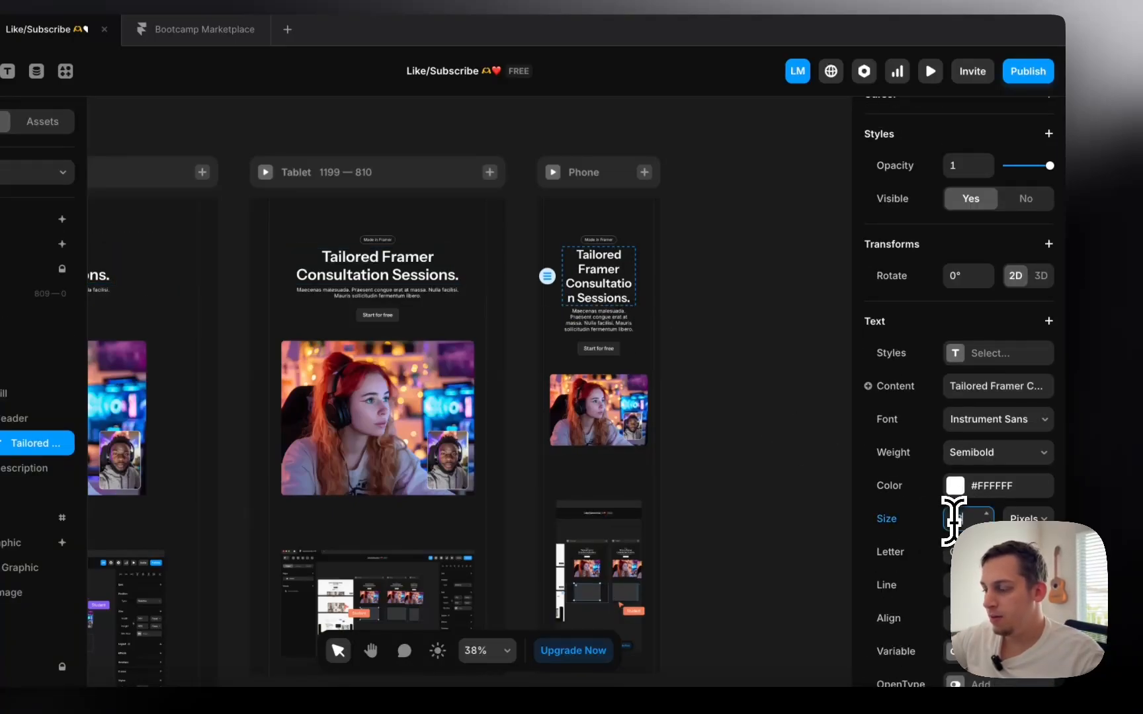
pyautogui.hotkey('shift', 'Down')
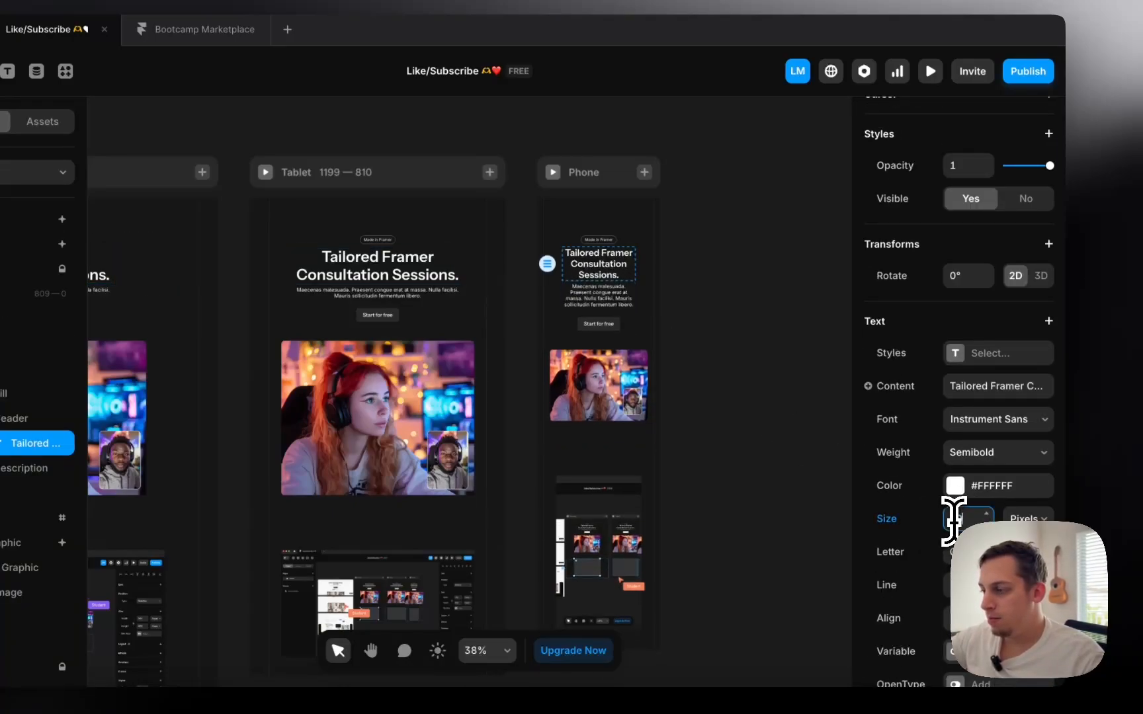
# - Reduce the font size of the Phone's description paragraph below the title
pyautogui.click(630, 305)
pyautogui.scroll(-10, 919, 542)
pyautogui.scroll(-1, 958, 394)
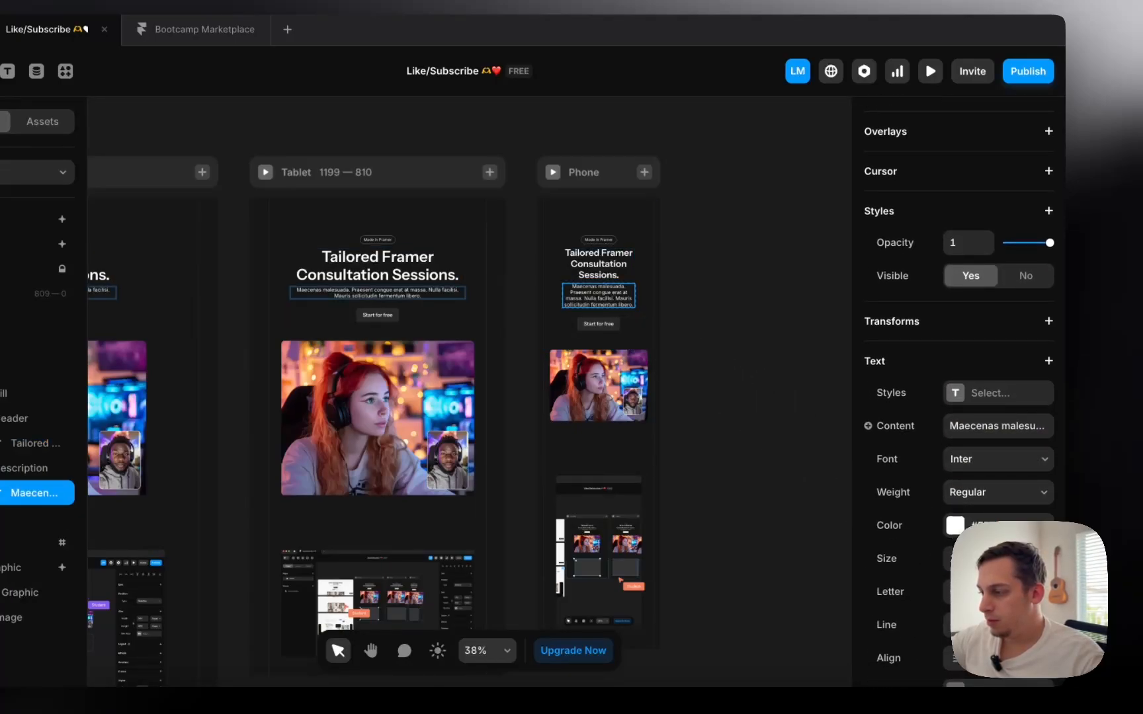
pyautogui.click(732, 303)
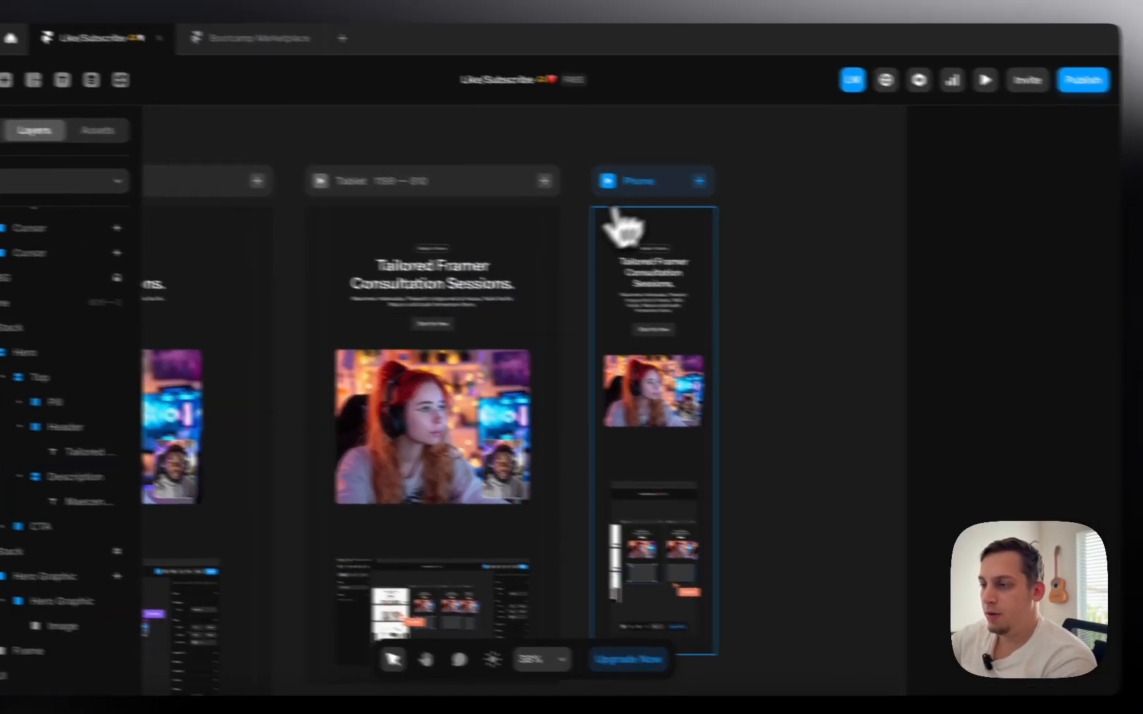
# - Preview the Phone breakpoint and check the hero section and the UI screenshot while scrolling
pyautogui.click(553, 172)
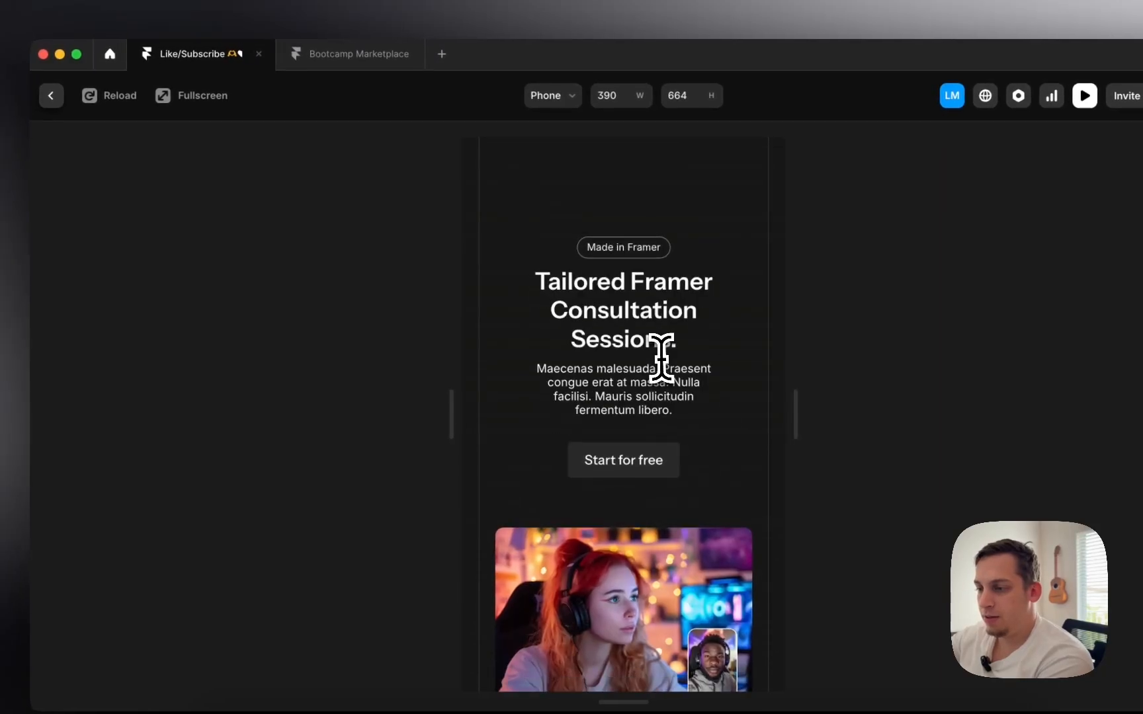
pyautogui.scroll(-5, 661, 360)
pyautogui.scroll(-6, 661, 361)
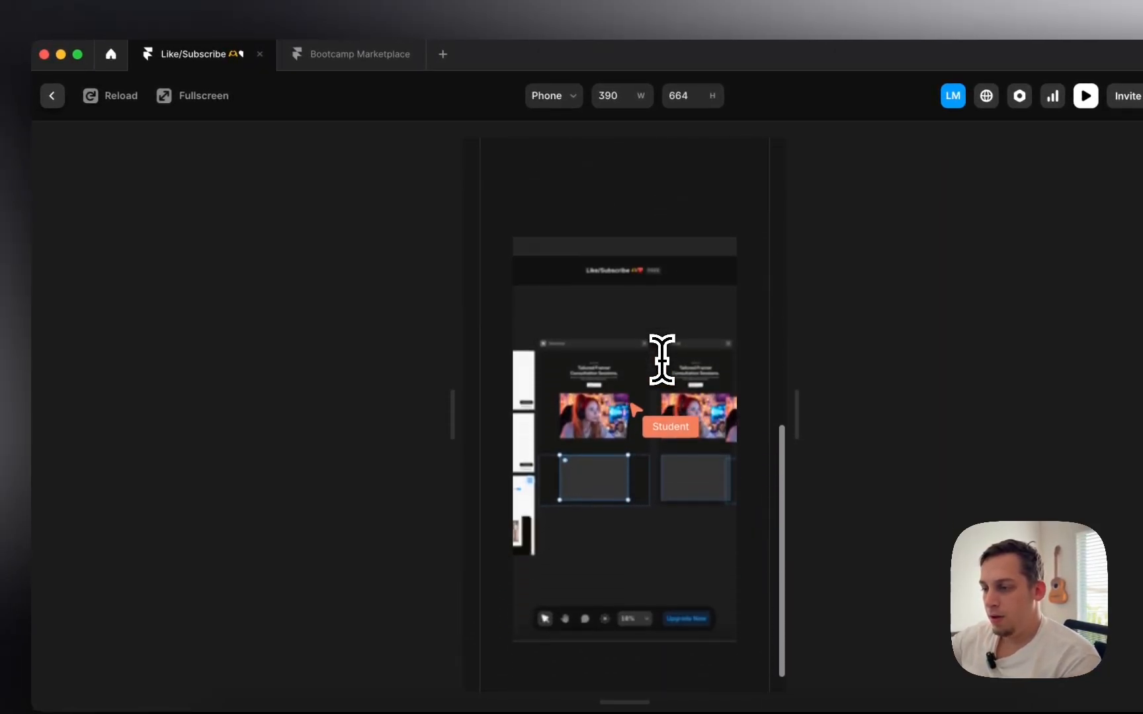
pyautogui.click(52, 95)
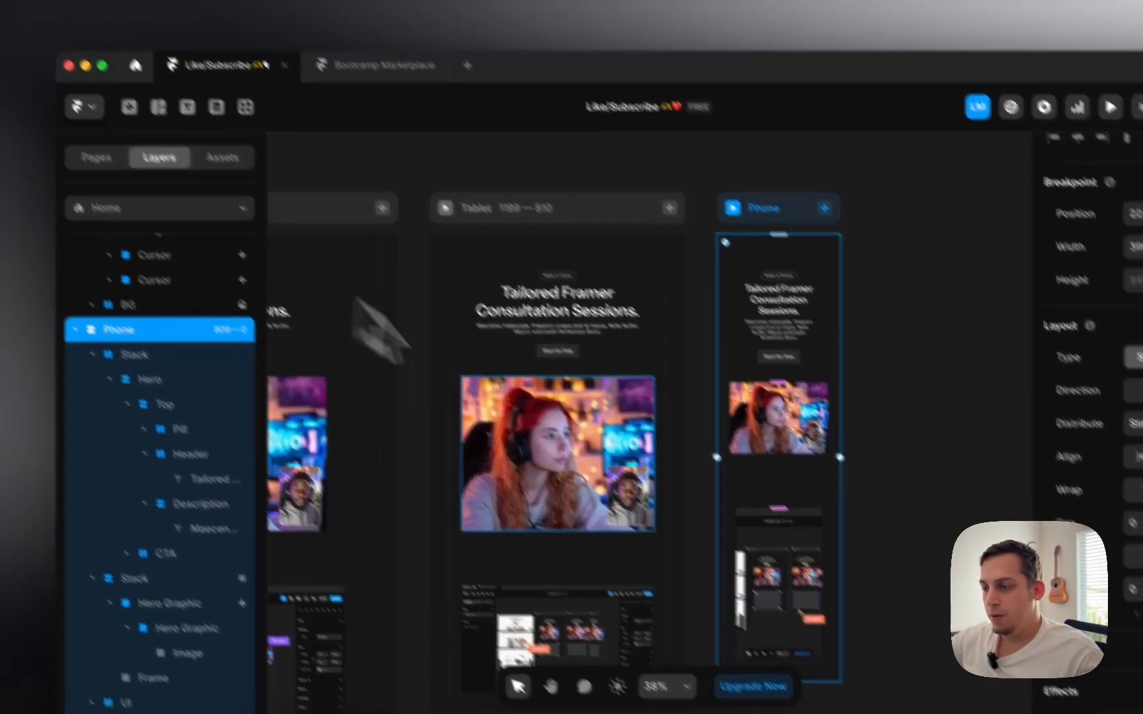
# - Shrink the height of the Phone's UI screenshot Image to about 154, so the whole screenshot fits
pyautogui.click(671, 510)
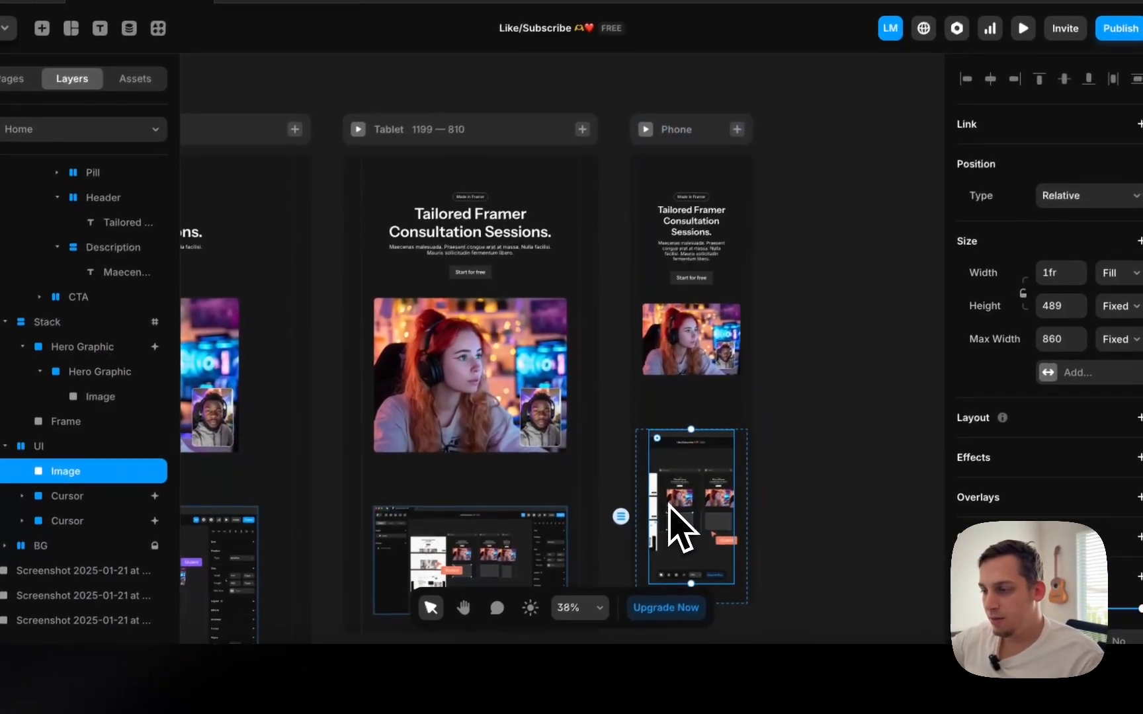
pyautogui.scroll(-3, 709, 524)
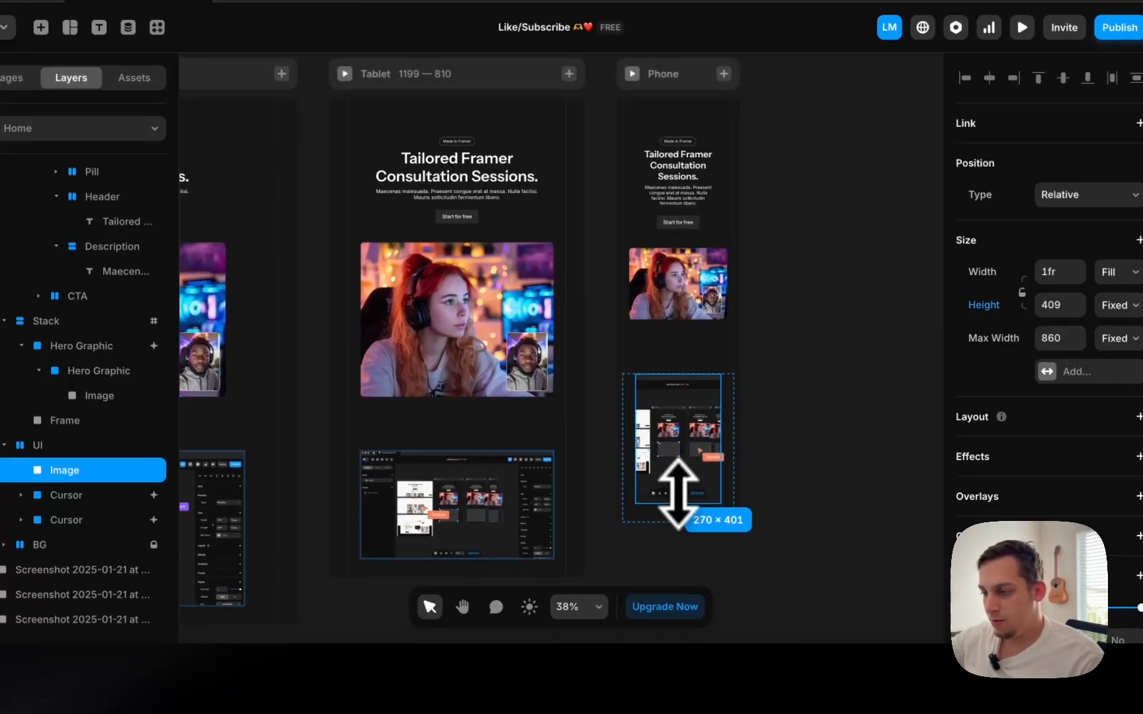
pyautogui.moveTo(676, 439)
pyautogui.mouseDown()
pyautogui.moveTo(676, 423)
pyautogui.moveTo(666, 453)
pyautogui.mouseUp()
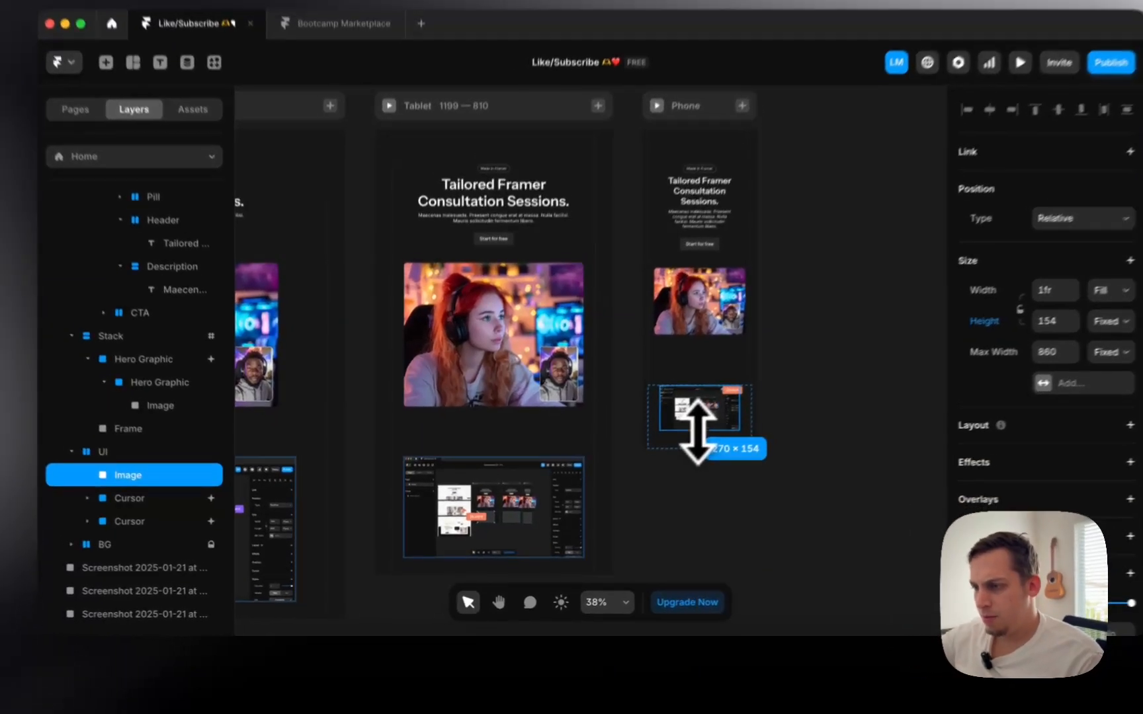
pyautogui.scroll(5, 666, 454)
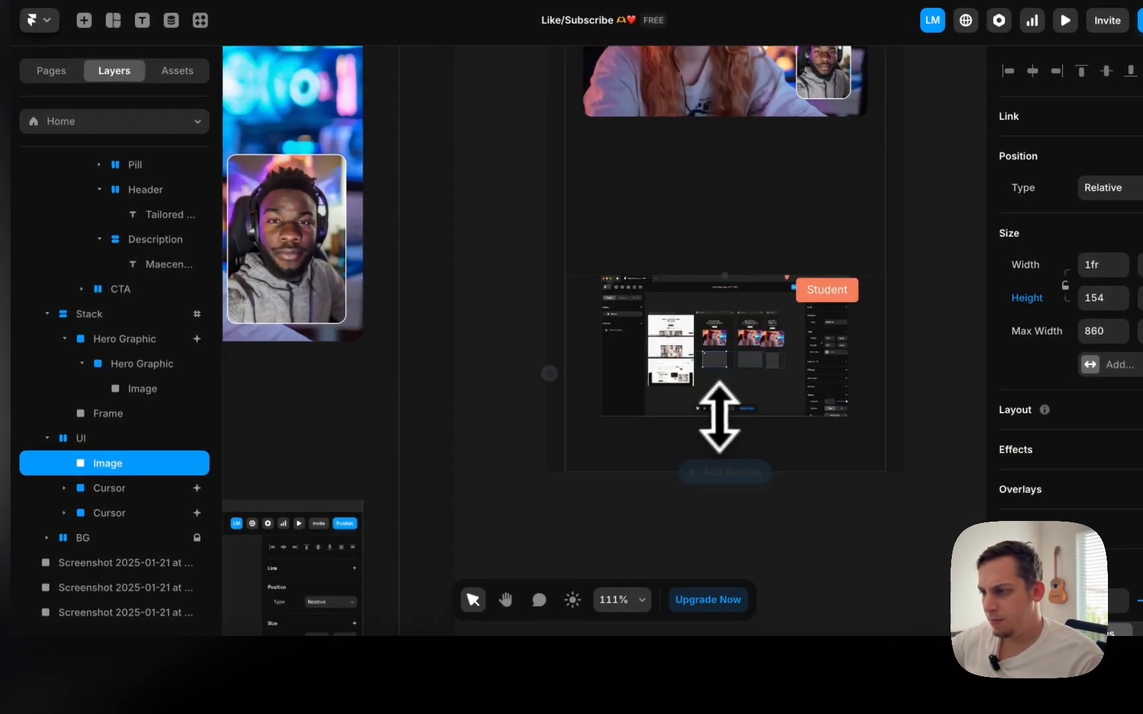
pyautogui.scroll(2, 719, 417)
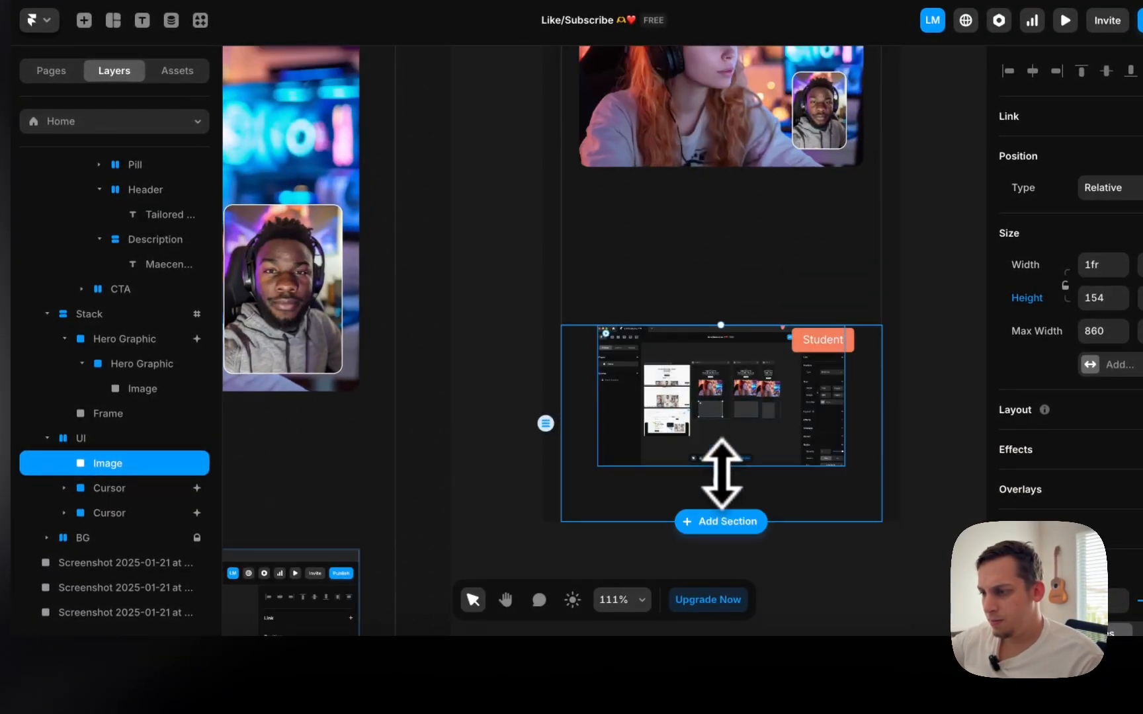
# - Switch to the StudyFlow site in Chrome and examine its hero graphic in responsive view at about 520 px wide
pyautogui.click(291, 658)
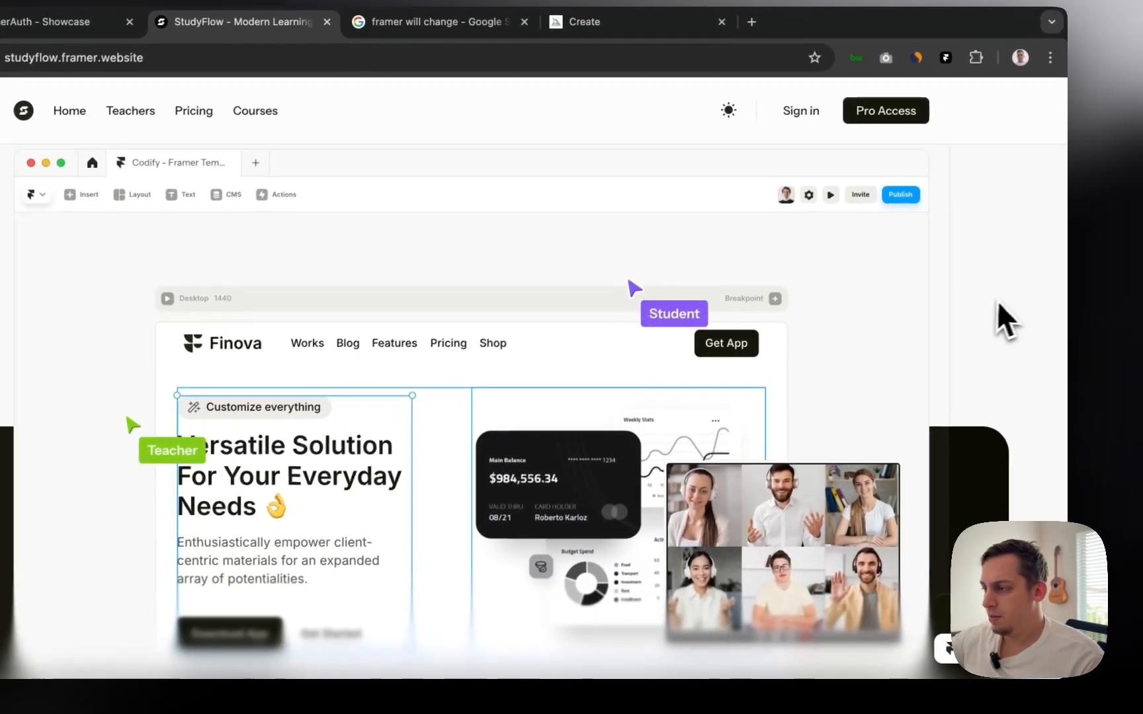
pyautogui.rightClick(985, 298)
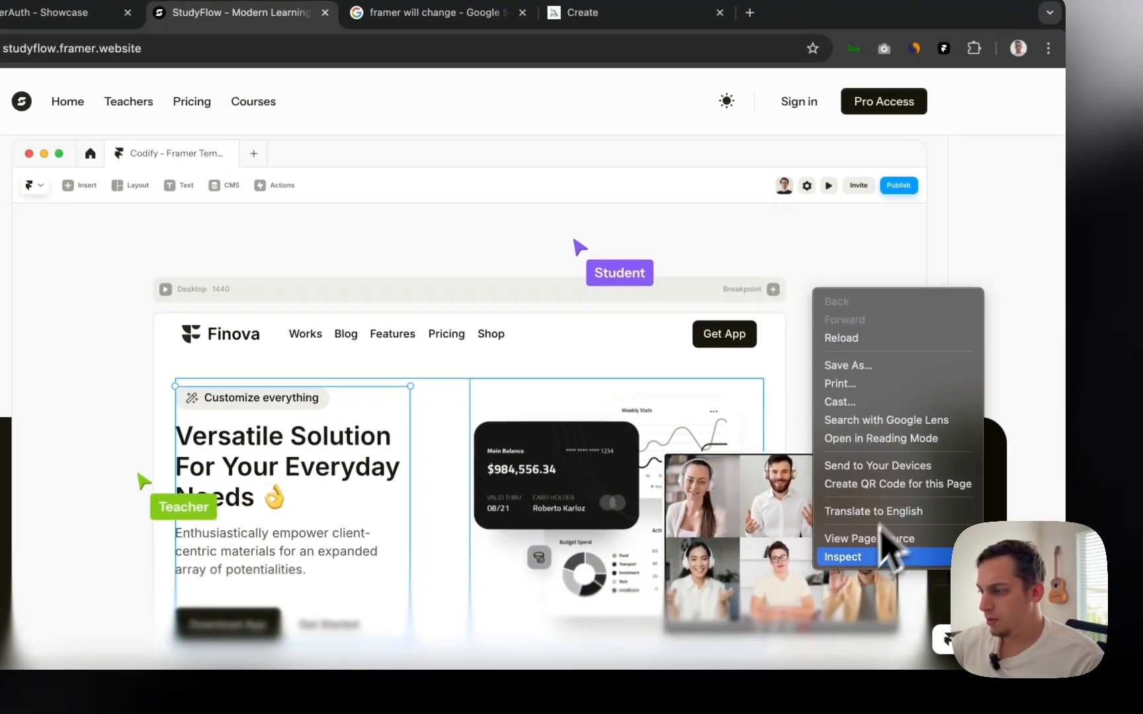
pyautogui.click(858, 558)
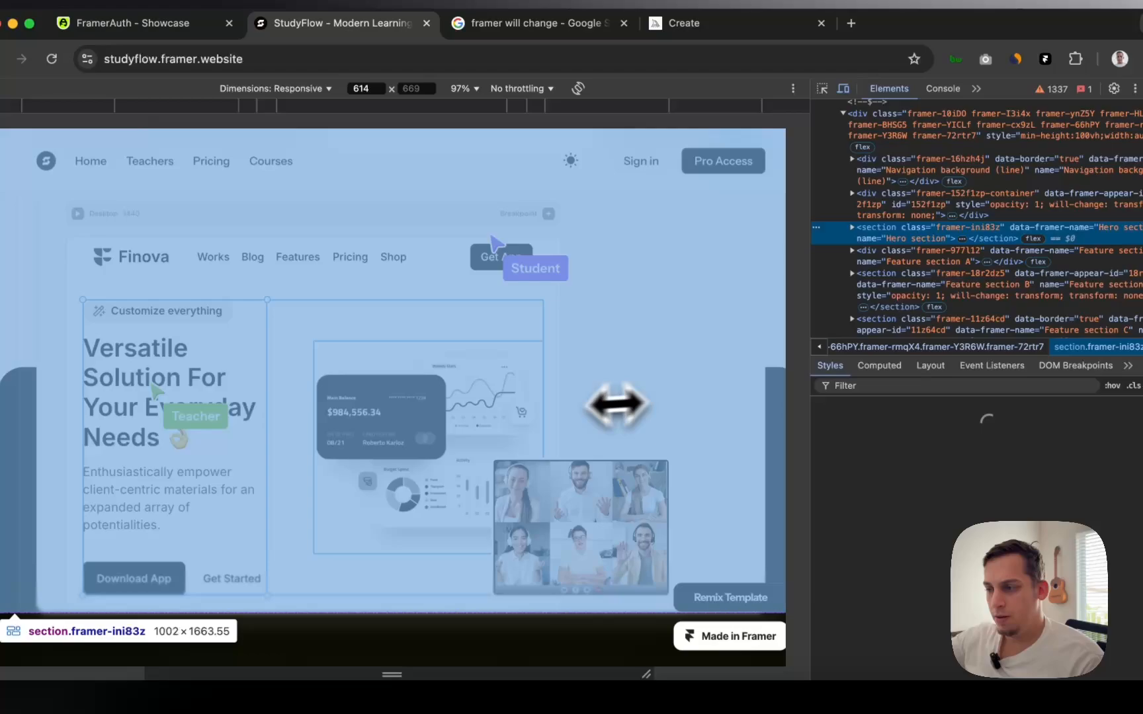
pyautogui.moveTo(618, 404); pyautogui.dragTo(607, 406)
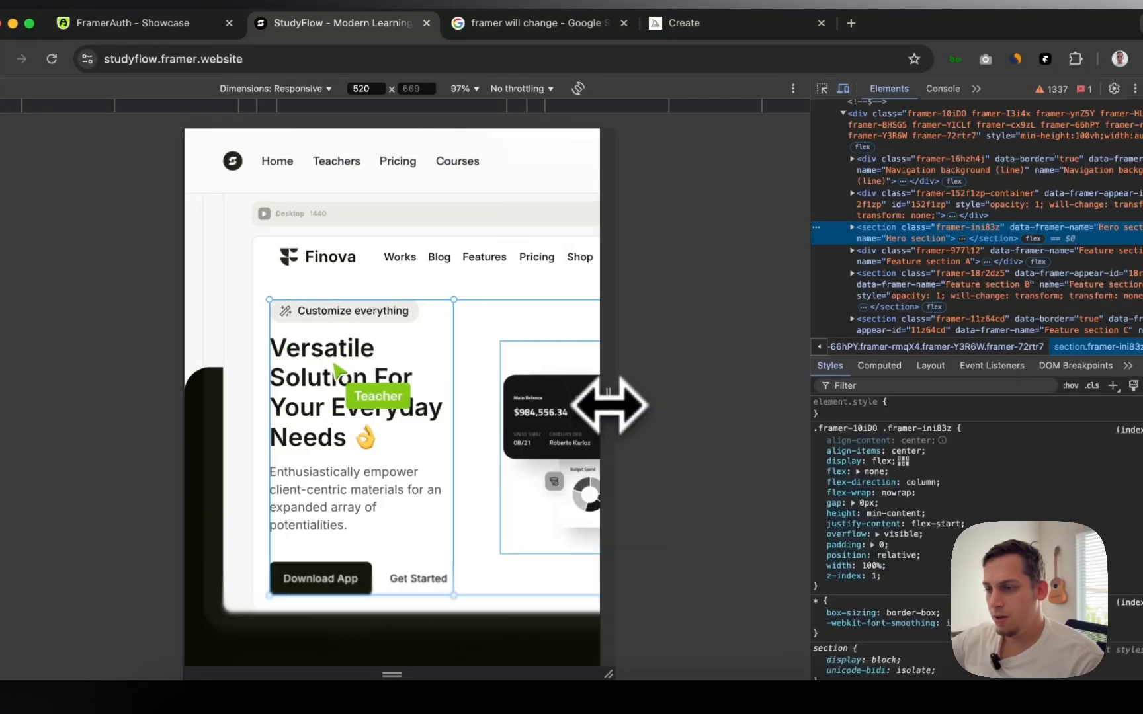
pyautogui.scroll(-5, 486, 405)
pyautogui.scroll(6, 486, 404)
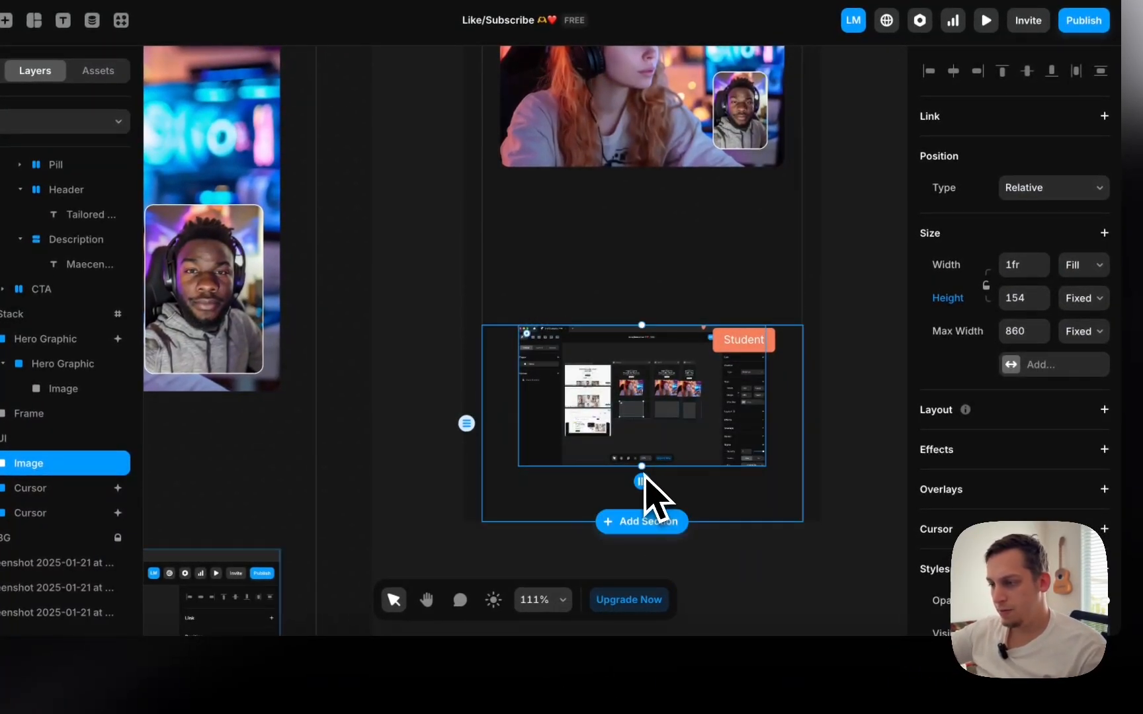
# - Back in Framer, try a taller Phone UI screenshot Image, and undo its height changes
pyautogui.moveTo(642, 467); pyautogui.dragTo(643, 532)
pyautogui.press('super+z')
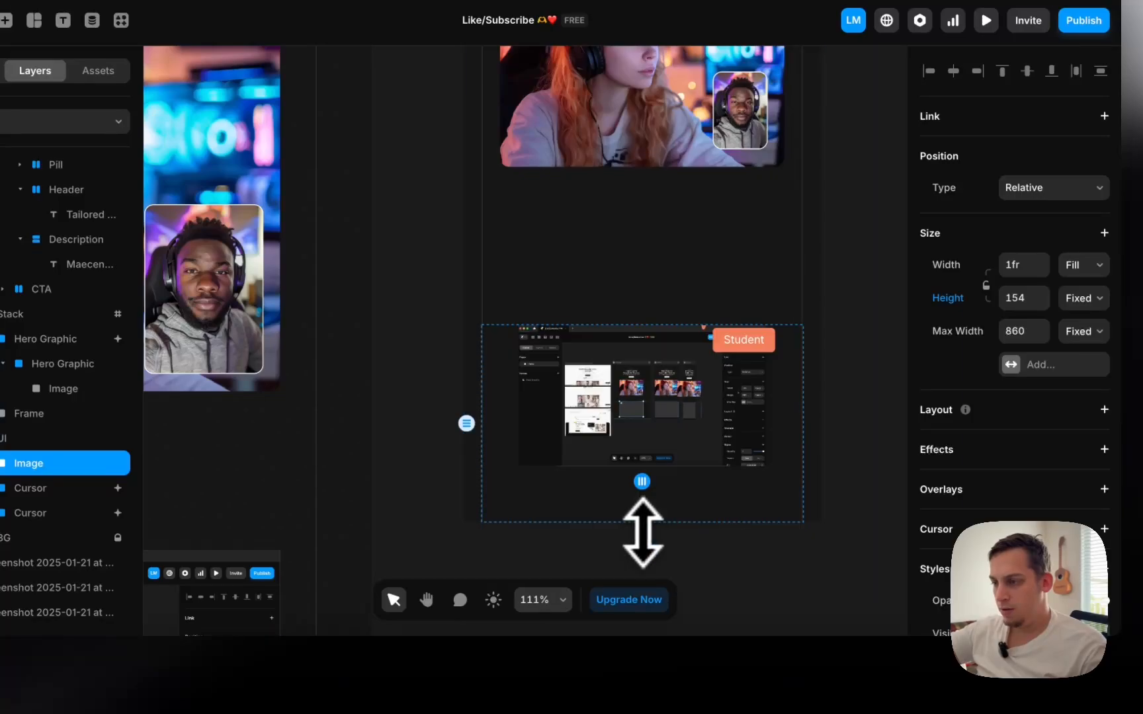
pyautogui.press('super+z')
# - Set the image fill position of the Phone's UI screenshot to Left
pyautogui.scroll(-4, 647, 522)
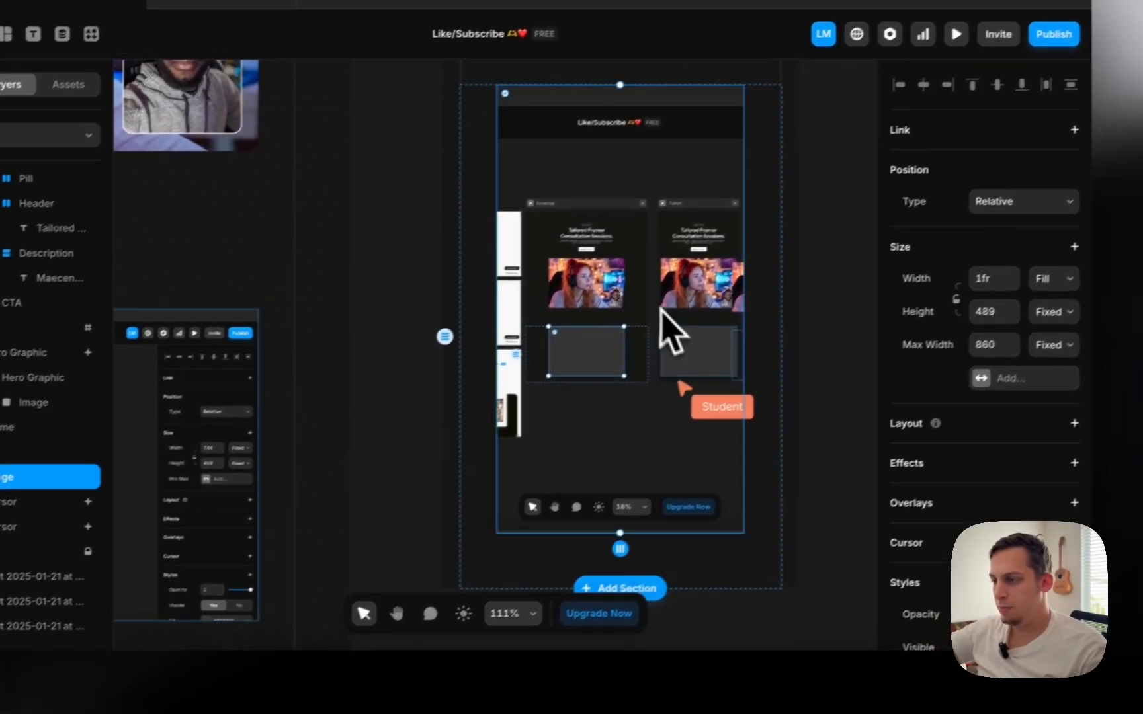
pyautogui.scroll(-4, 962, 473)
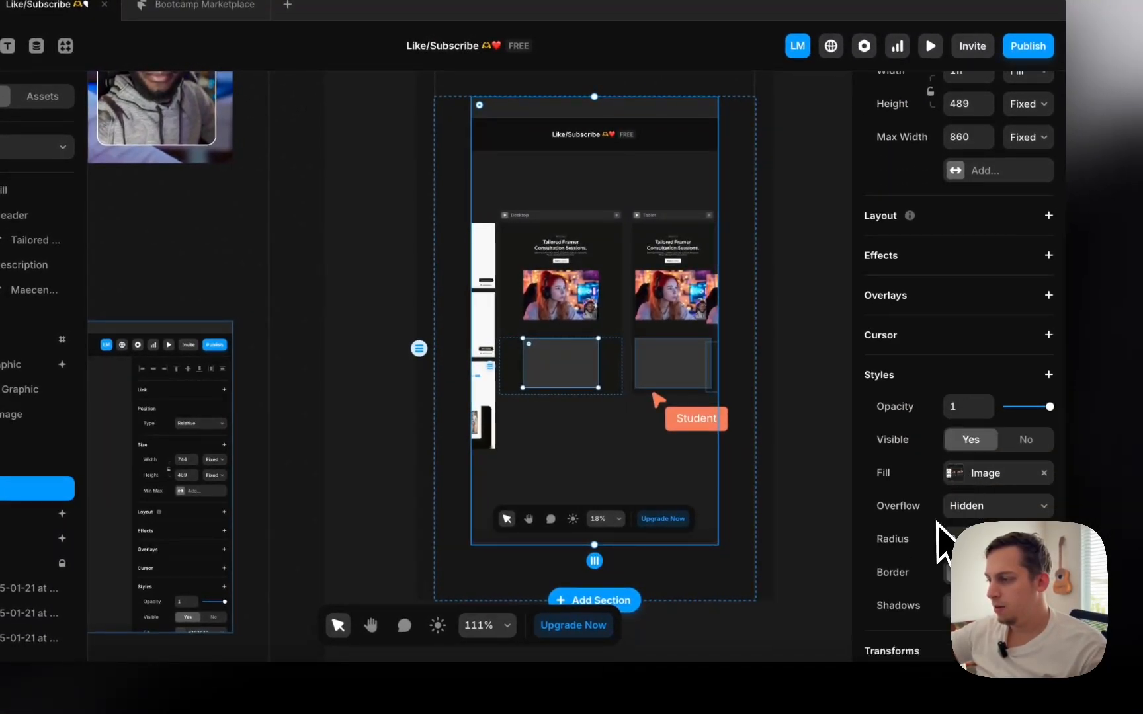
pyautogui.click(966, 474)
pyautogui.click(771, 542)
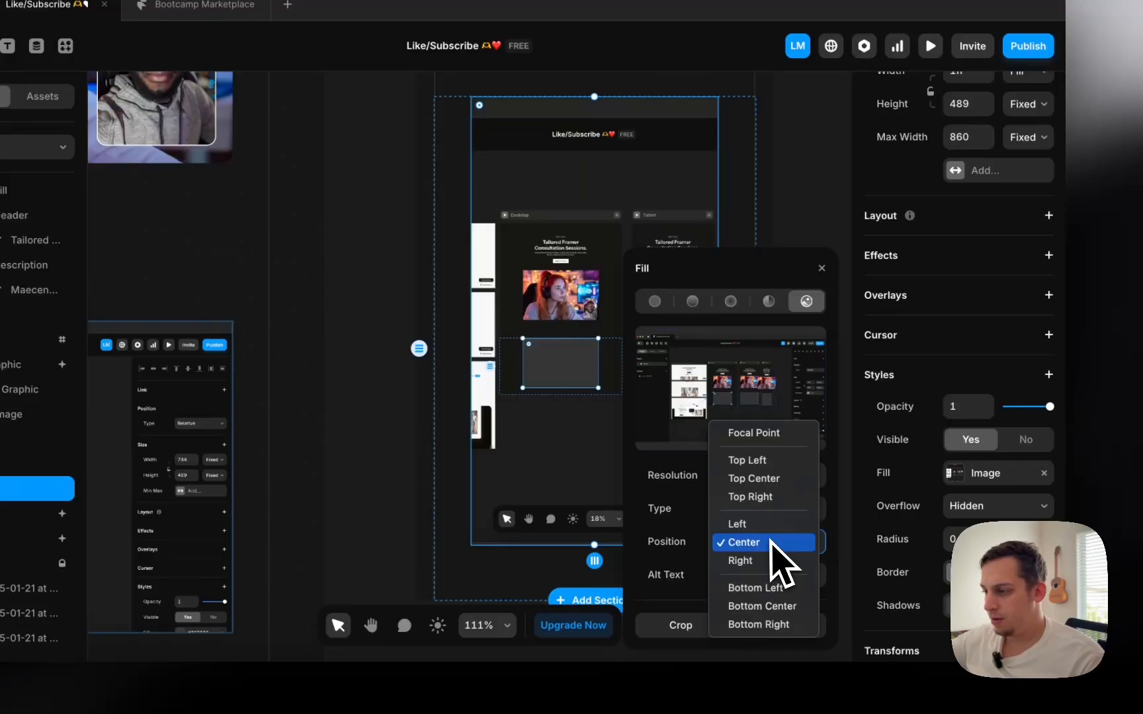
pyautogui.click(747, 527)
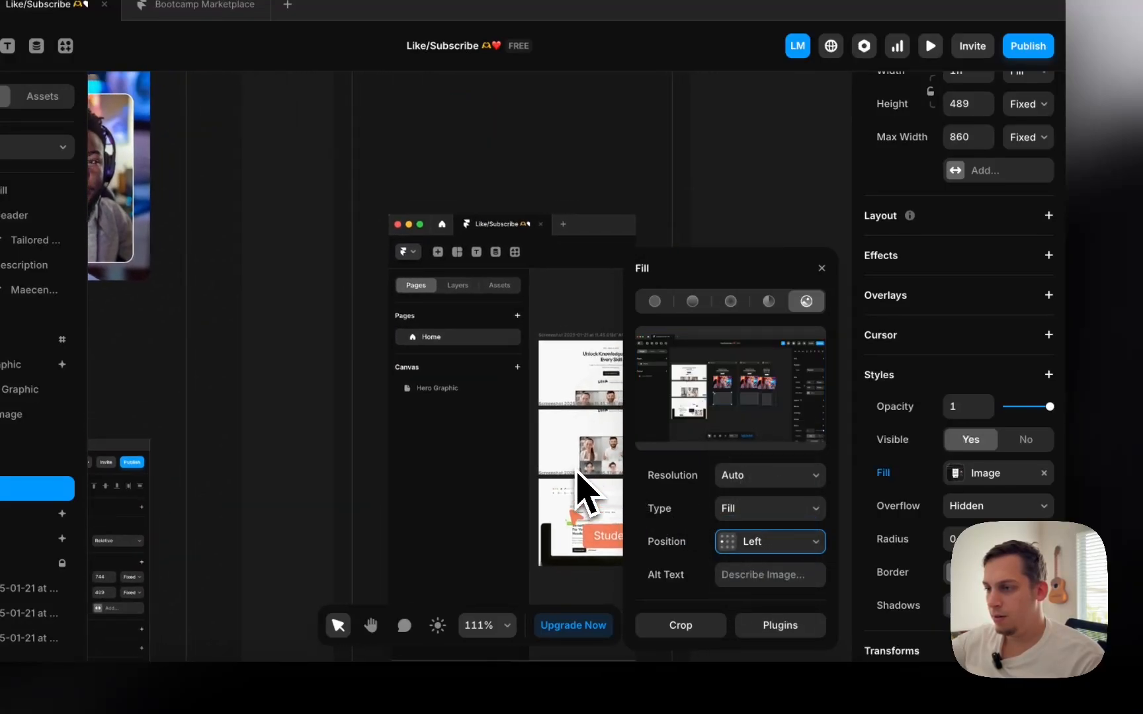
pyautogui.scroll(-2, 576, 471)
pyautogui.hscroll(2, 576, 471)
# - Move both Student cursors over the Phone's UI screenshot, the orange one about 128 from the left, the purple one about 71 left and 57 top
pyautogui.click(574, 554)
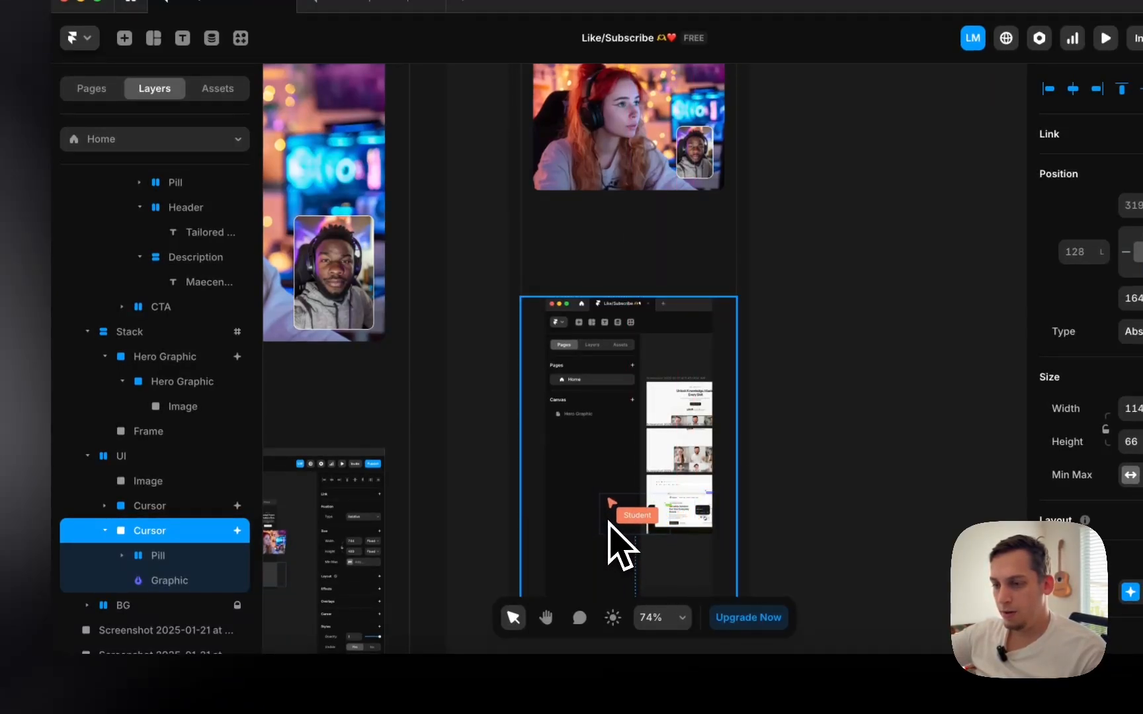
pyautogui.click(187, 514)
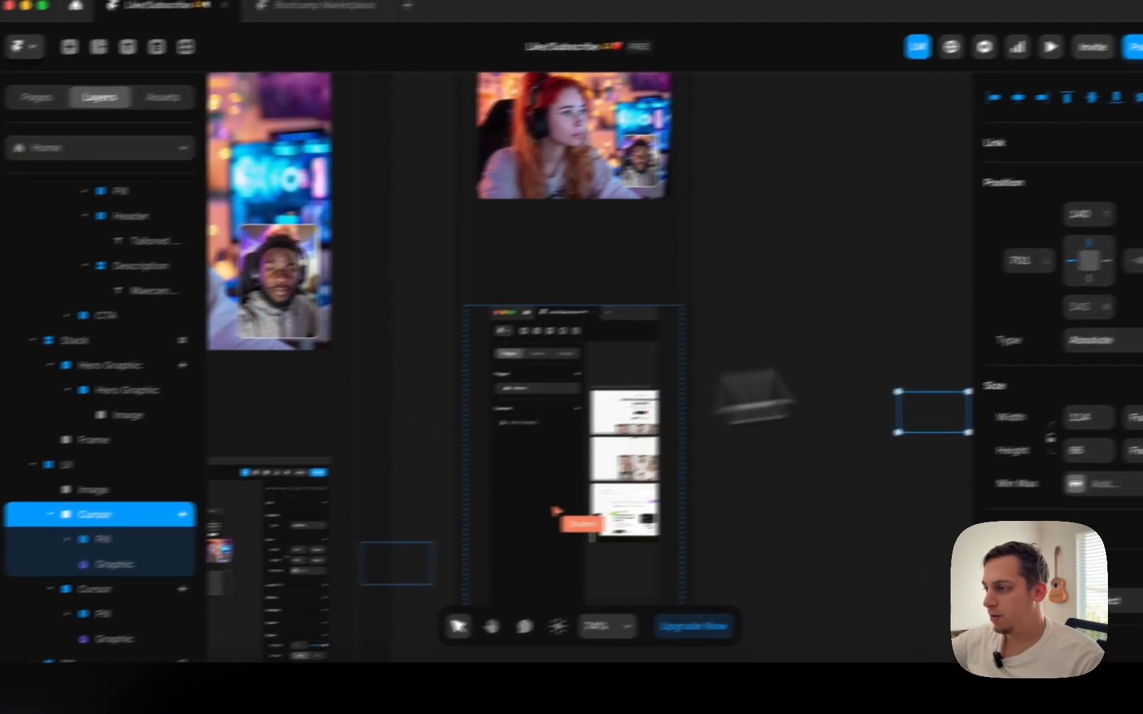
pyautogui.click(1039, 281)
pyautogui.write('0')
pyautogui.press('Return')
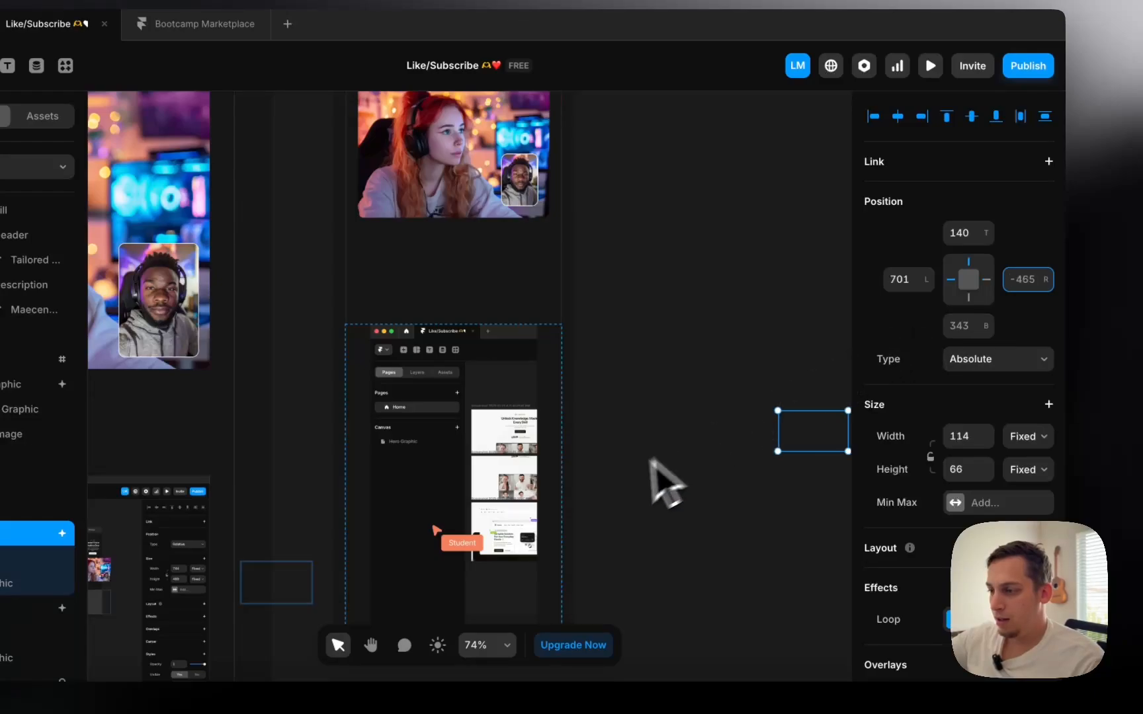
pyautogui.moveTo(767, 444); pyautogui.dragTo(462, 446)
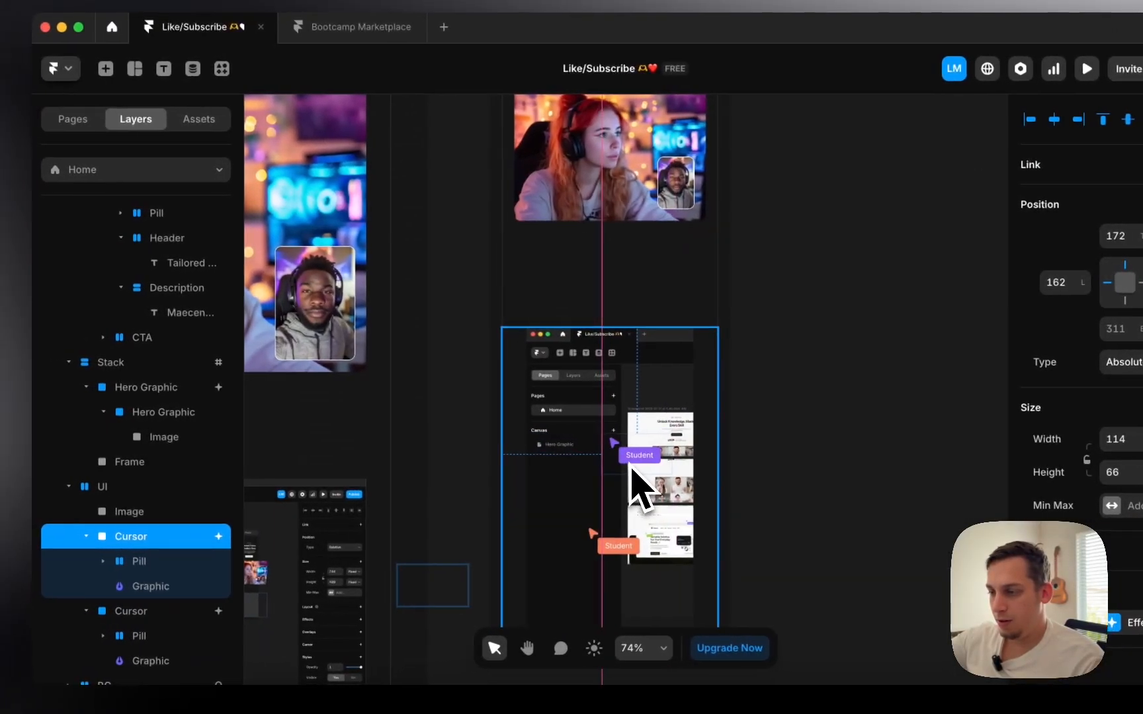
pyautogui.scroll(-5, 694, 456)
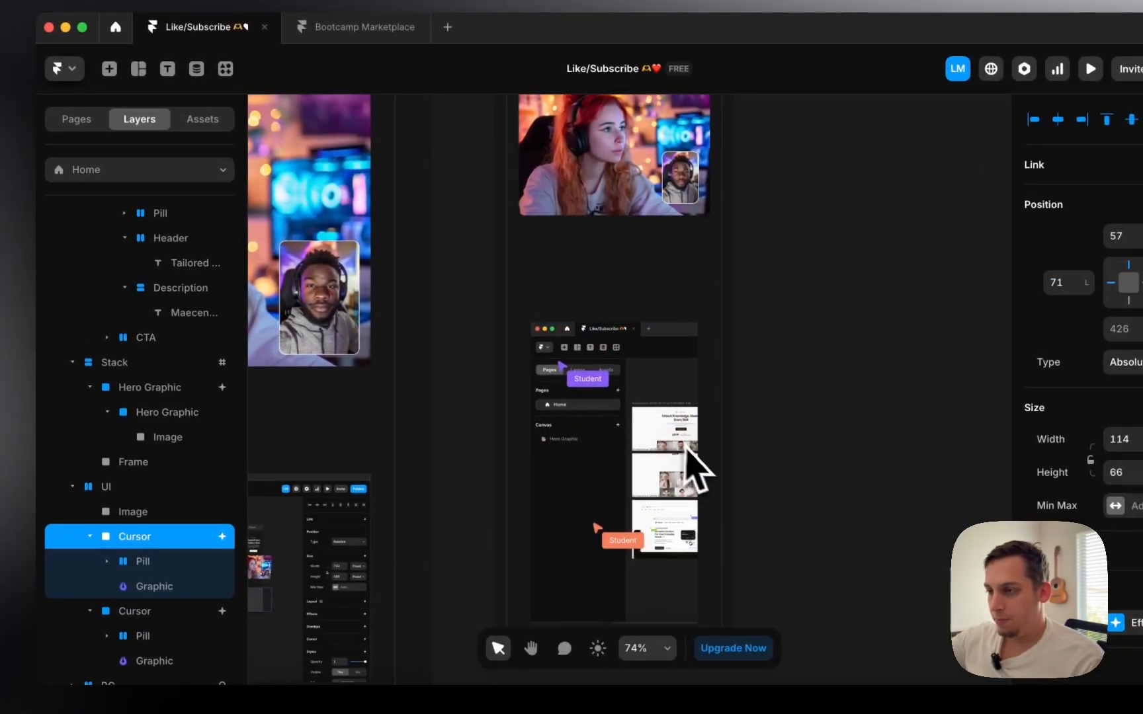
pyautogui.click(675, 314)
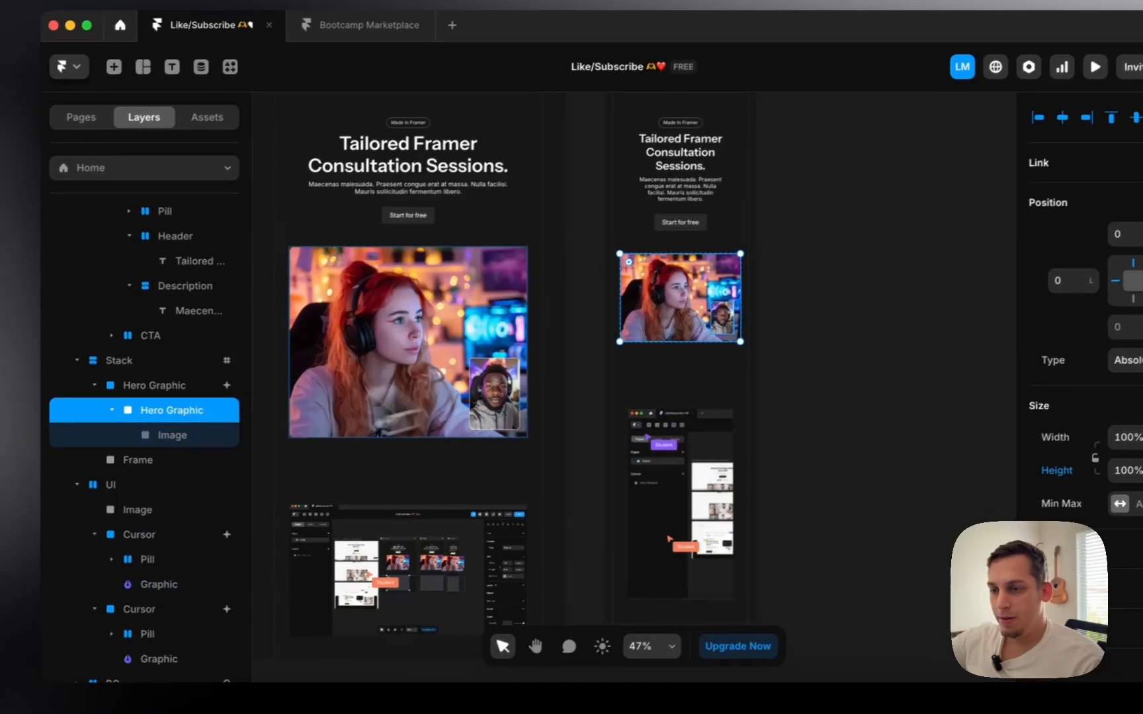
# - Set the X offset of the Phone Hero Graphic's scroll transform end effect to 80, and check it in the Phone preview
pyautogui.click(158, 389)
pyautogui.click(1116, 570)
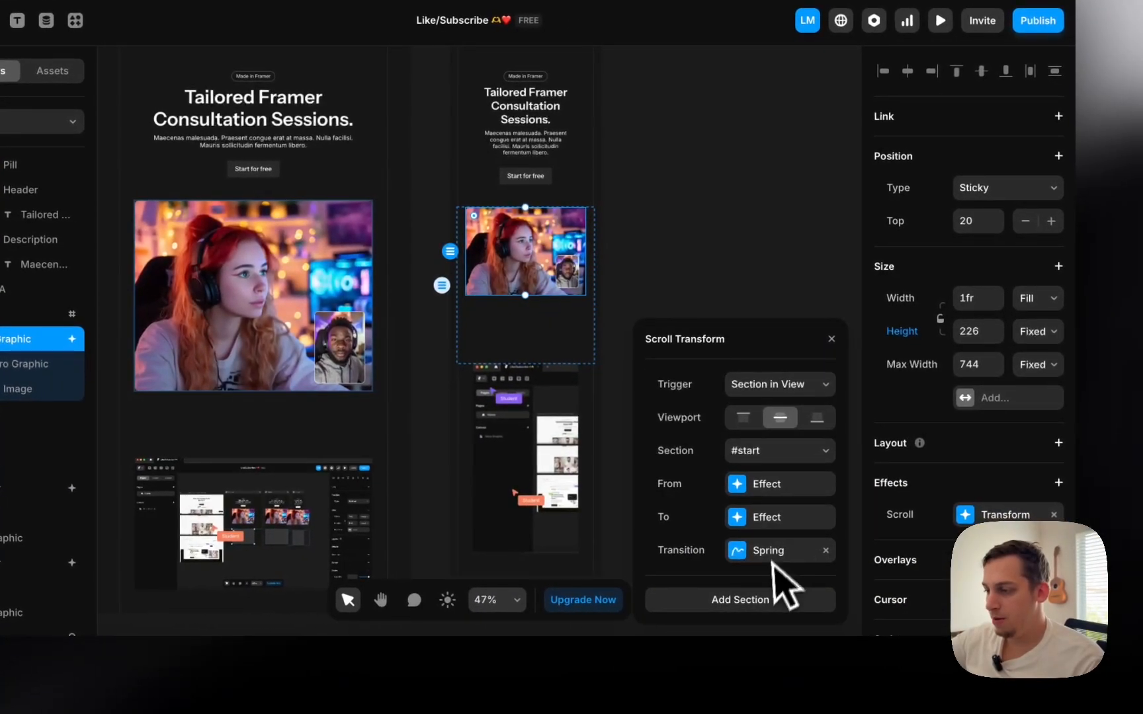
pyautogui.click(746, 519)
pyautogui.scroll(-3, 582, 473)
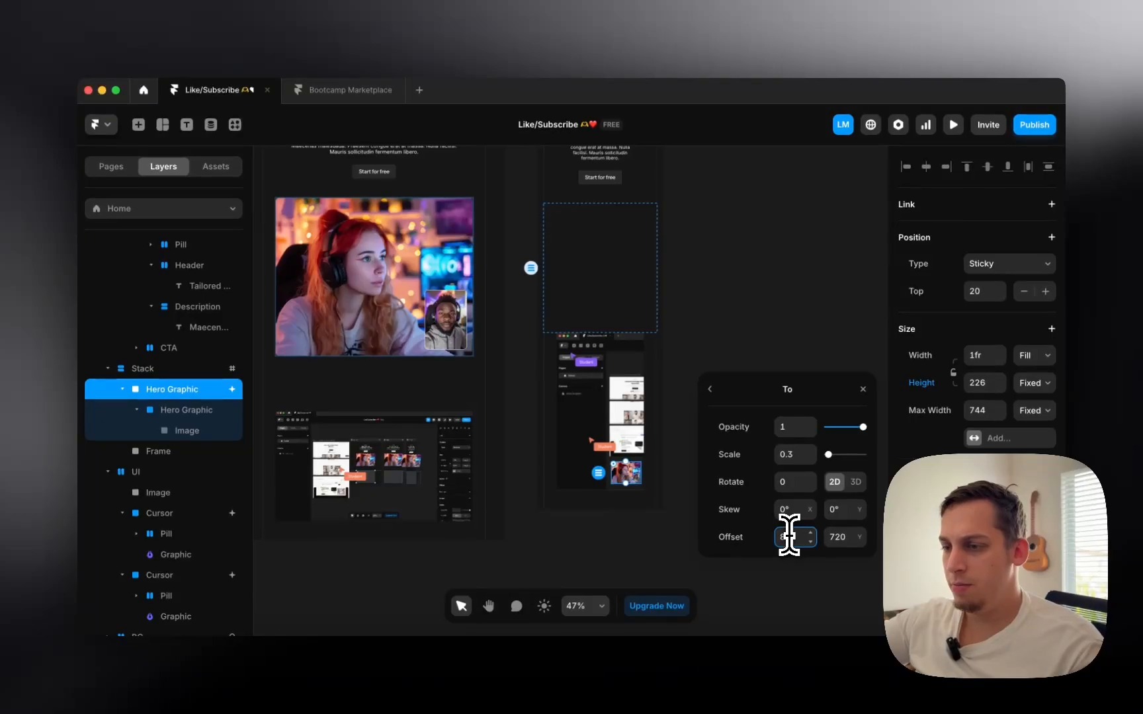
pyautogui.scroll(-2, 692, 365)
pyautogui.scroll(4, 698, 353)
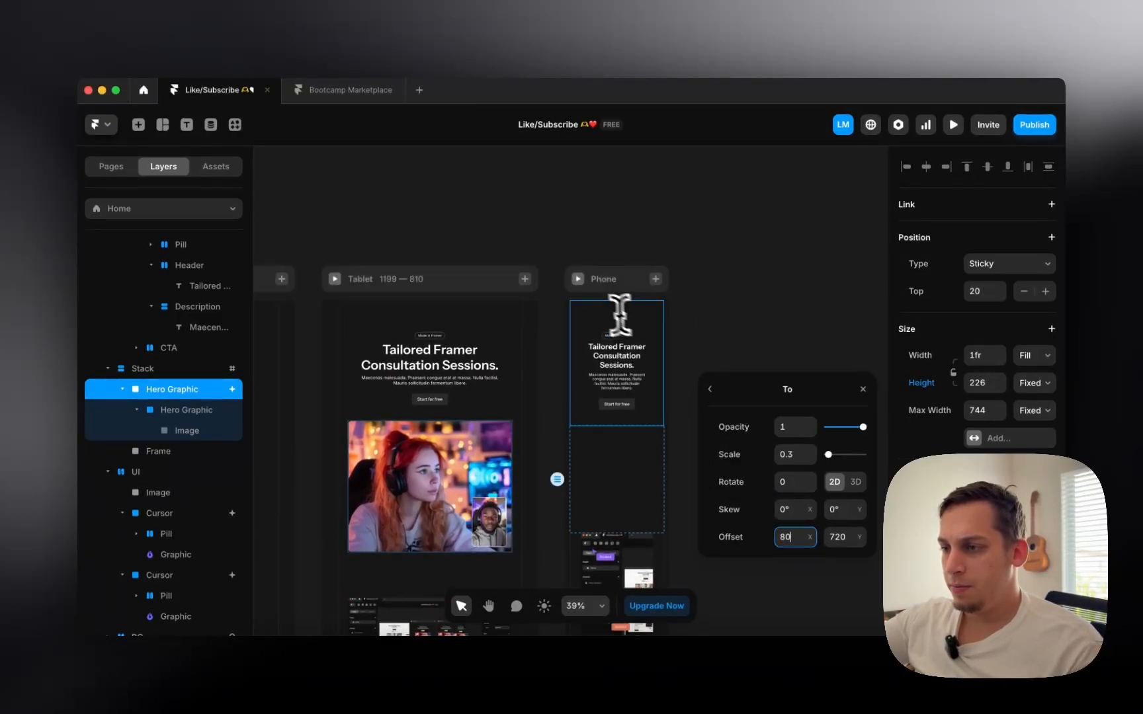
pyautogui.click(579, 280)
pyautogui.scroll(-5, 663, 390)
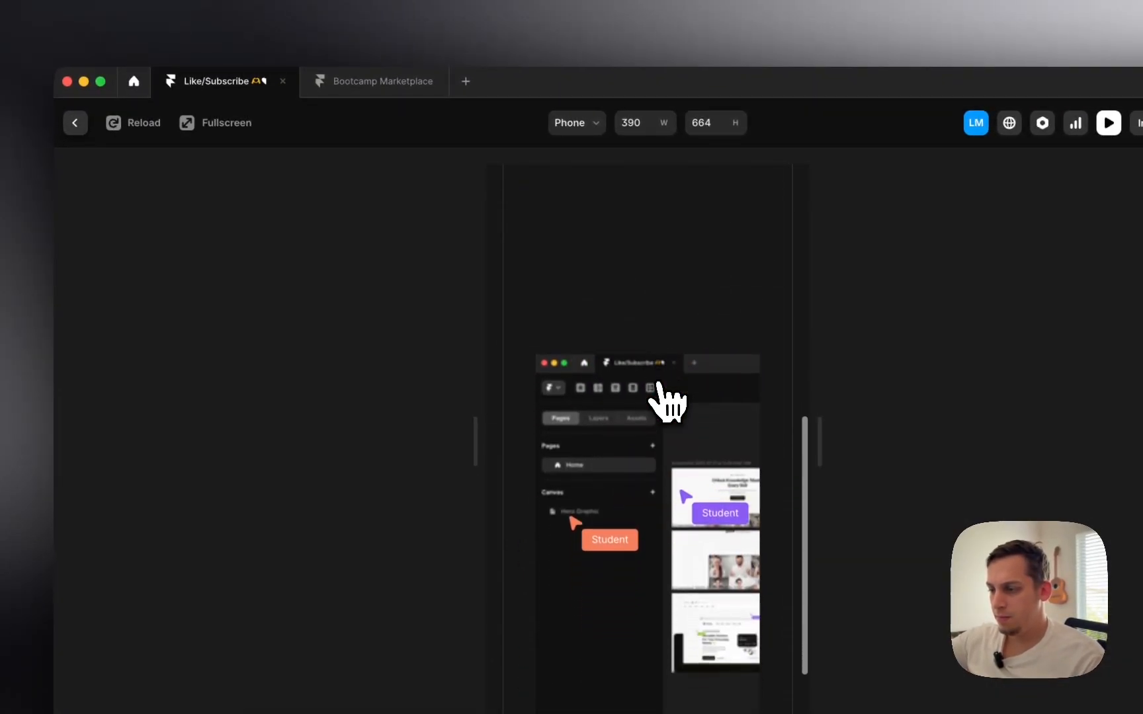
pyautogui.click(75, 122)
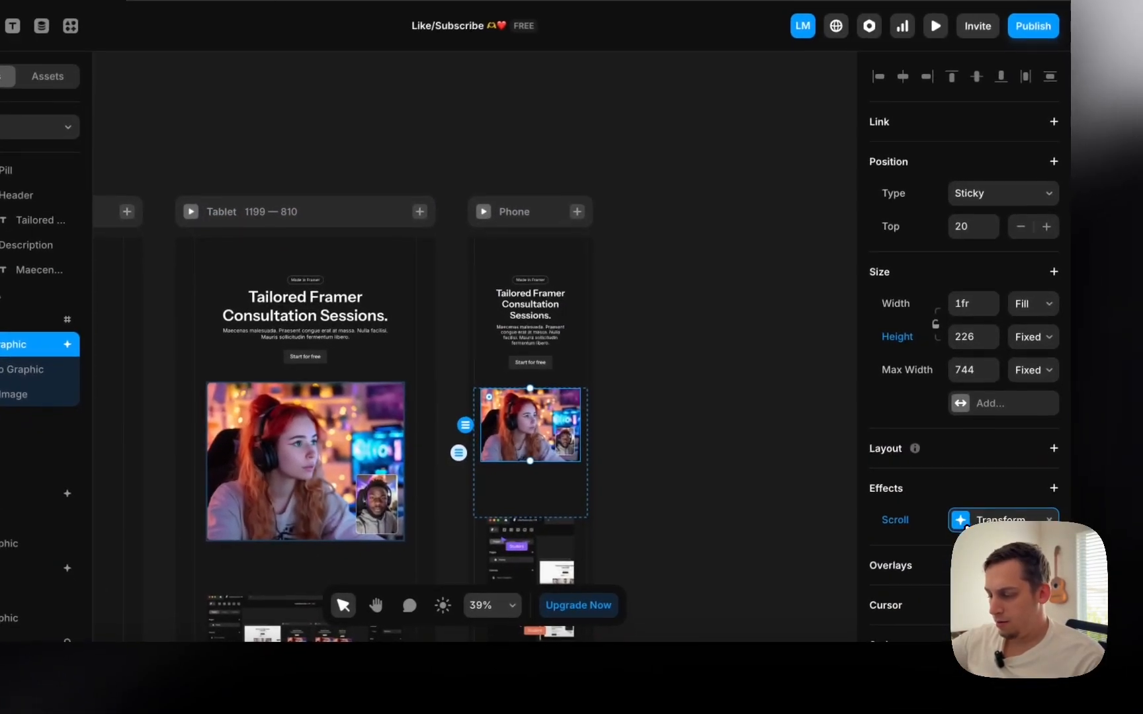
# - Try a Y offset of 420 in the Phone Hero Graphic's scroll transform end effect, and check it in the Phone preview
pyautogui.click(966, 522)
pyautogui.click(787, 520)
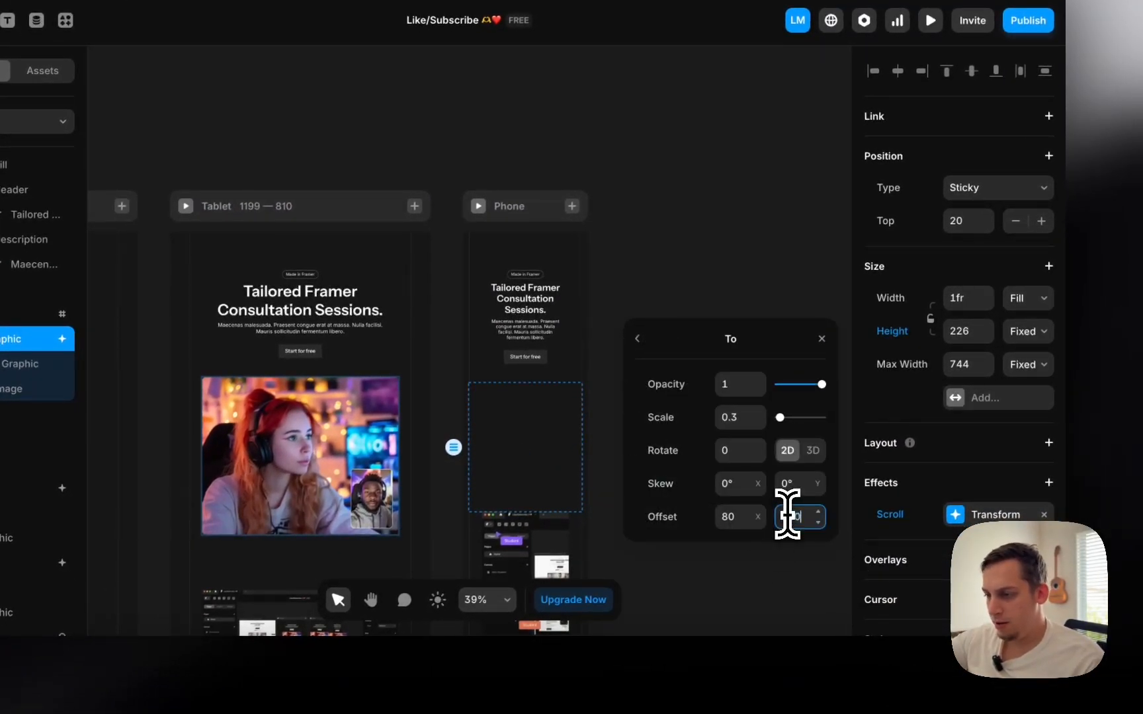
pyautogui.scroll(-5, 529, 462)
pyautogui.hotkey('shift', 'Down')
pyautogui.hotkey('shift', 'Down')
pyautogui.hotkey('shift', 'Down')
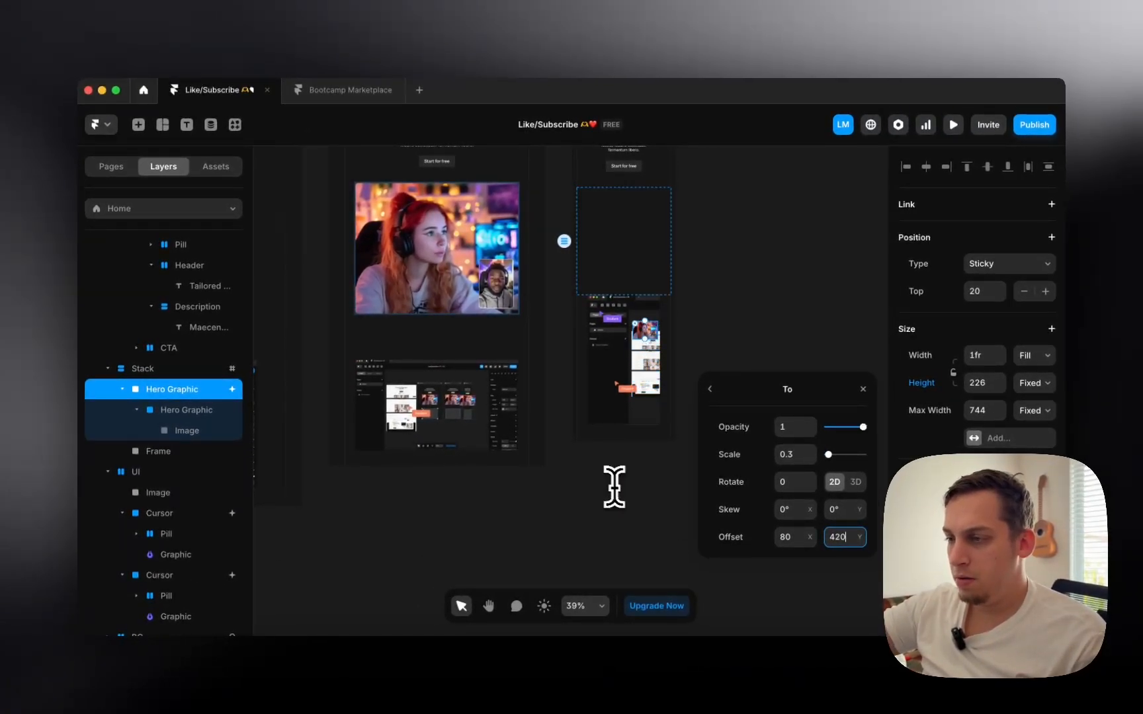
pyautogui.scroll(3, 481, 515)
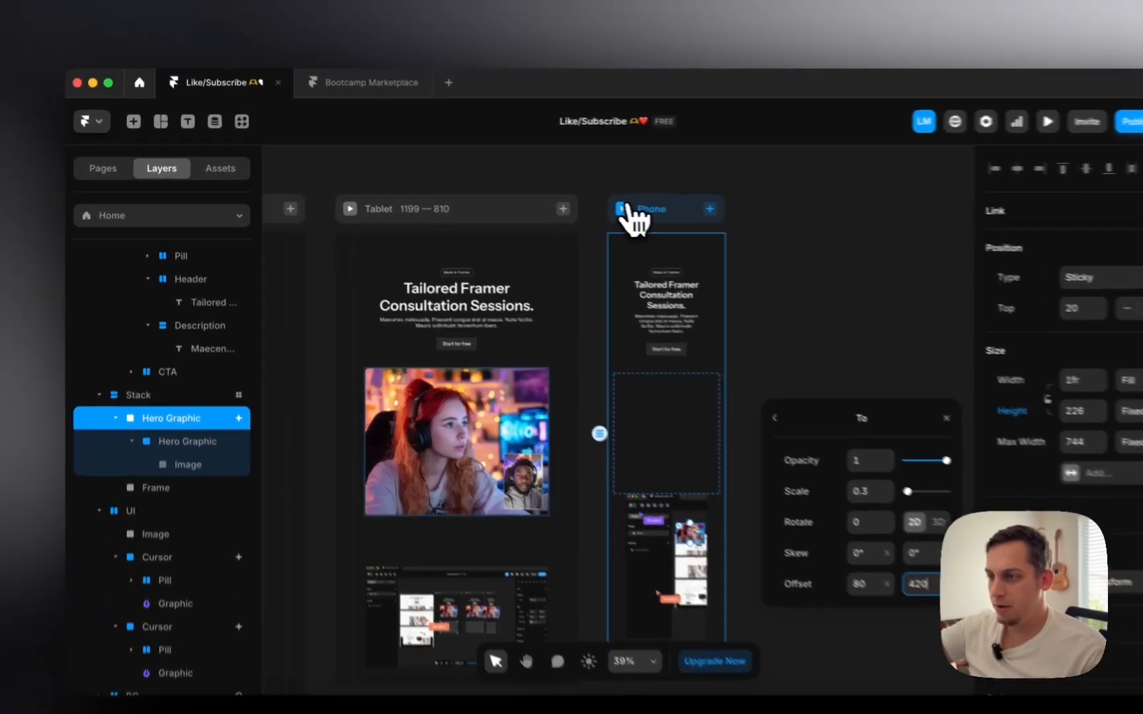
pyautogui.click(577, 202)
pyautogui.scroll(-10, 643, 439)
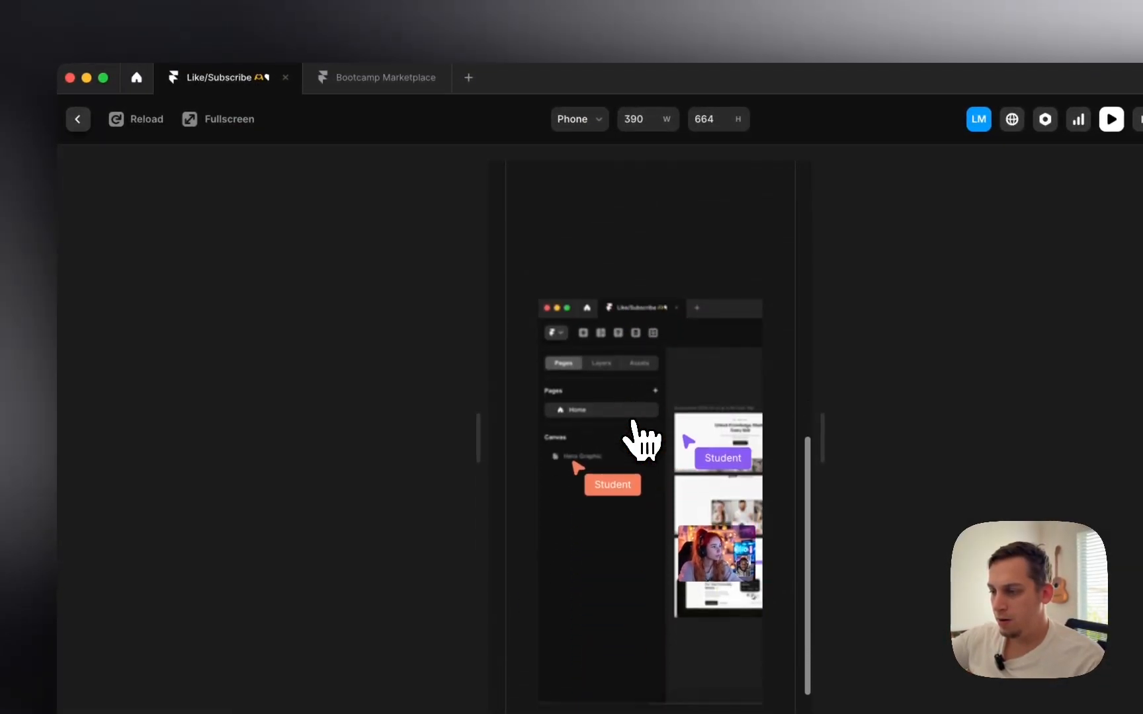
pyautogui.click(77, 119)
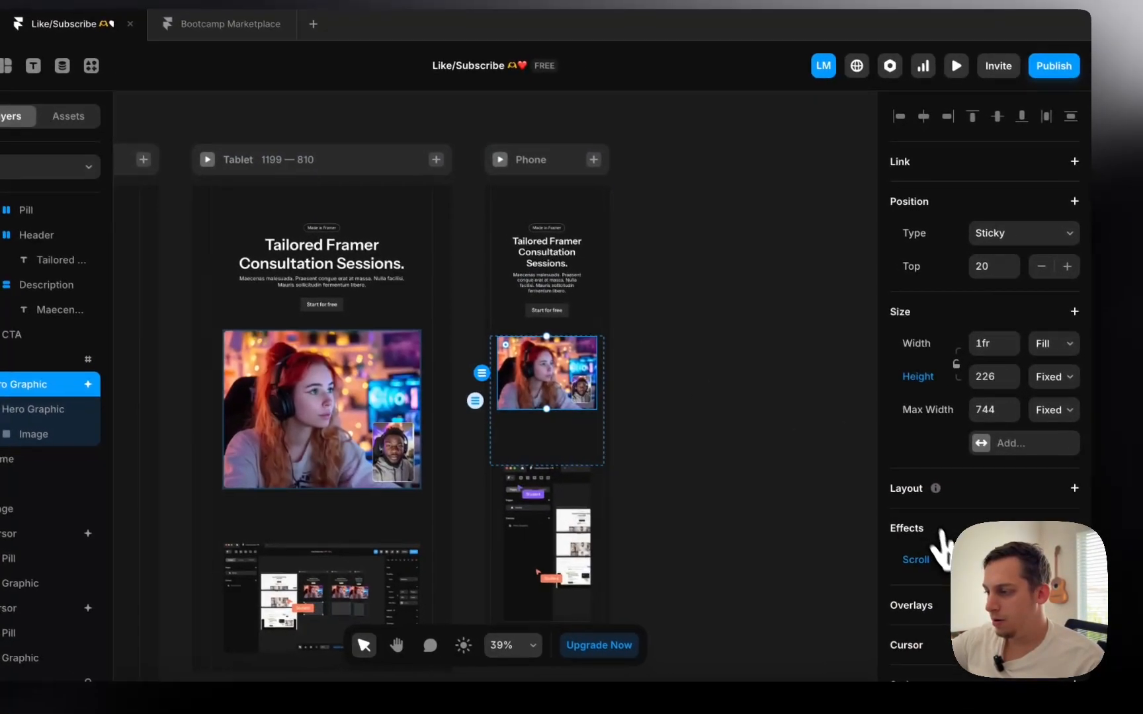
# - Try a larger Y offset for the Phone Hero Graphic's scroll end effect, and preview where the graphic lands on the UI screenshot
pyautogui.click(926, 559)
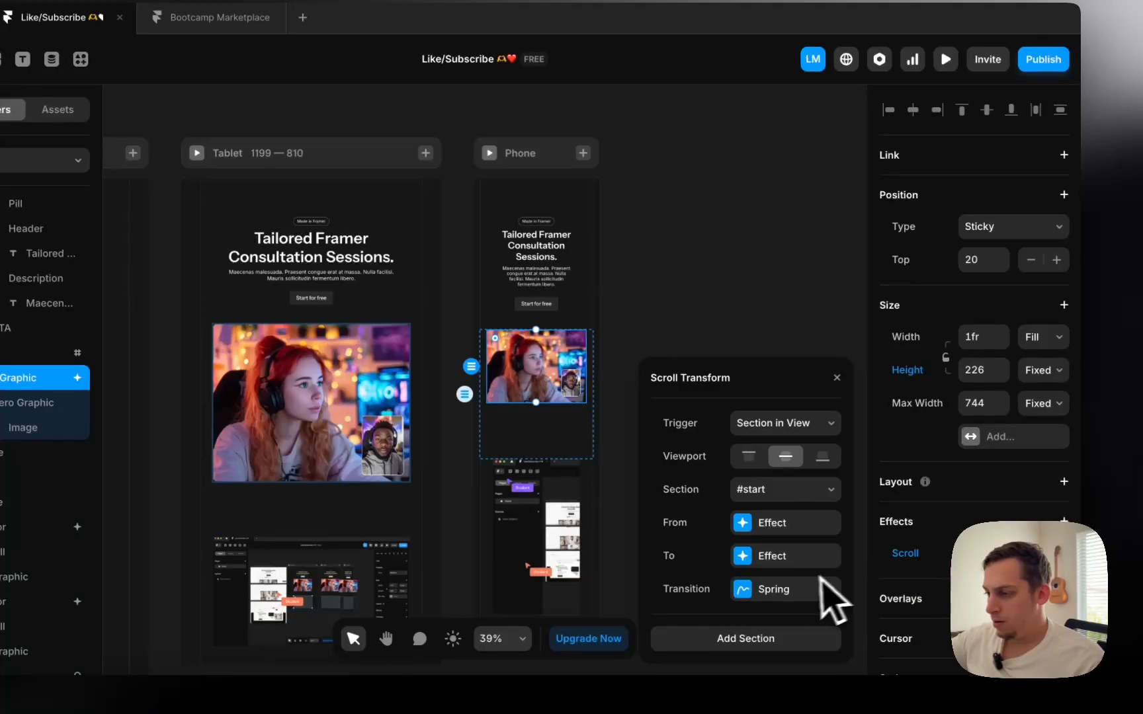
pyautogui.click(767, 559)
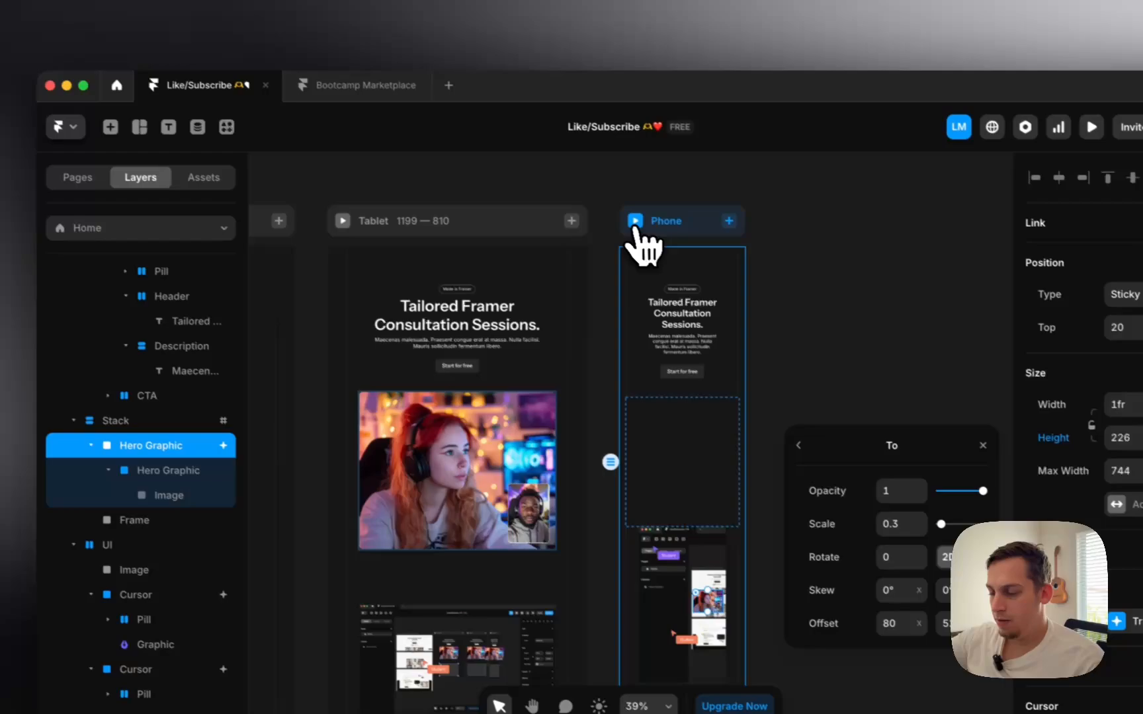
pyautogui.click(489, 153)
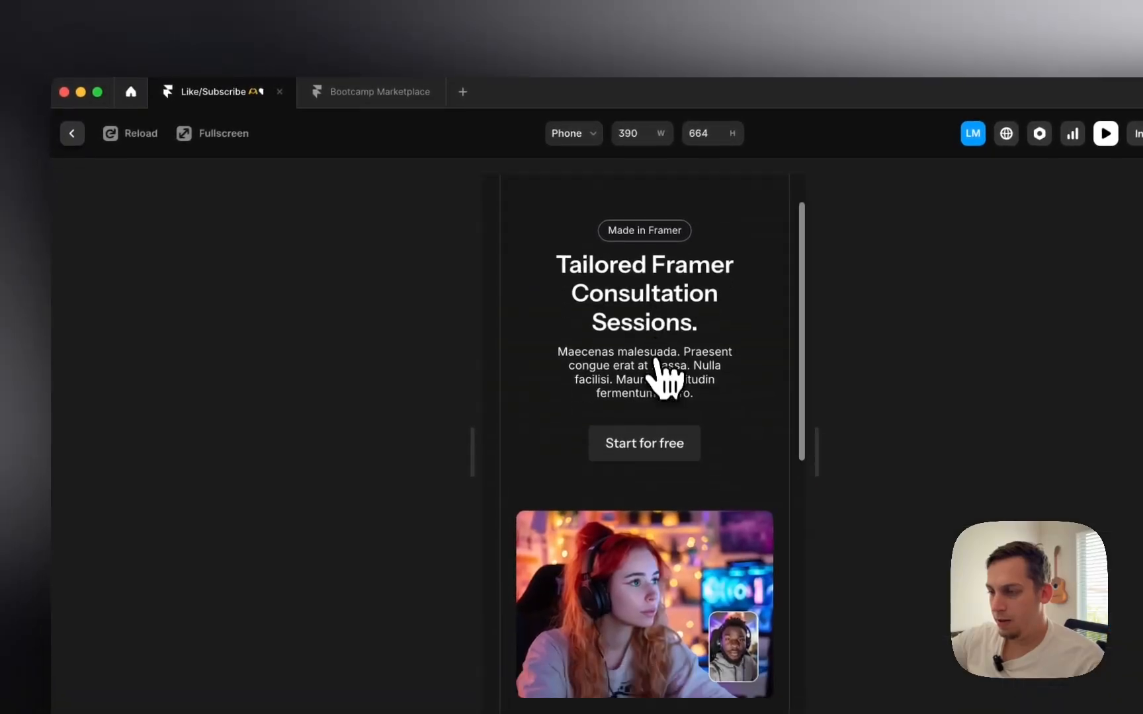
pyautogui.scroll(-5, 502, 303)
pyautogui.scroll(-3, 664, 386)
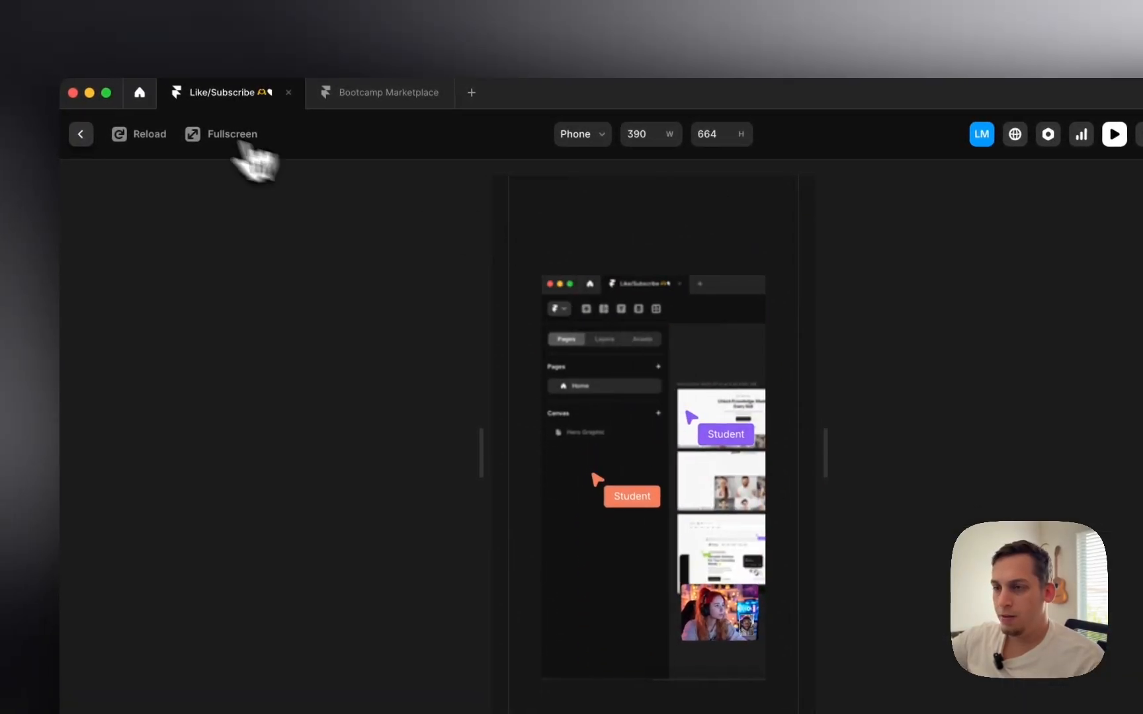
pyautogui.click(73, 134)
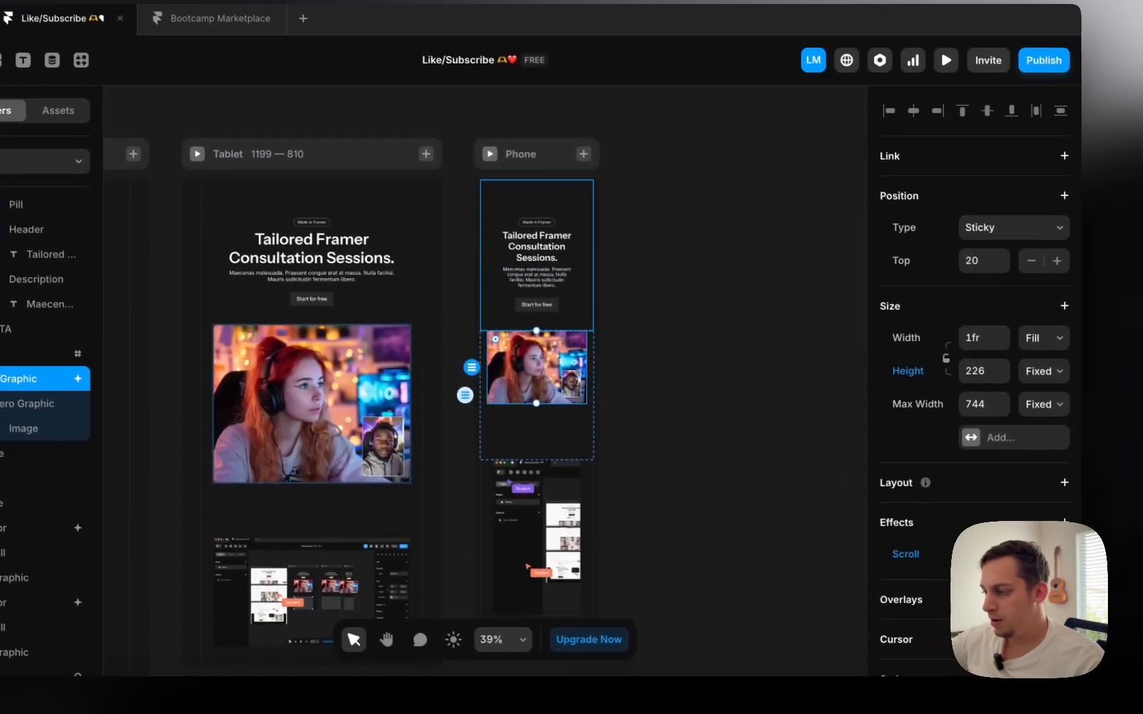
# - Set the Y offset of the Phone Hero Graphic's scroll end effect to 560, and examine the full scroll animation in the Phone preview
pyautogui.click(941, 569)
pyautogui.click(807, 573)
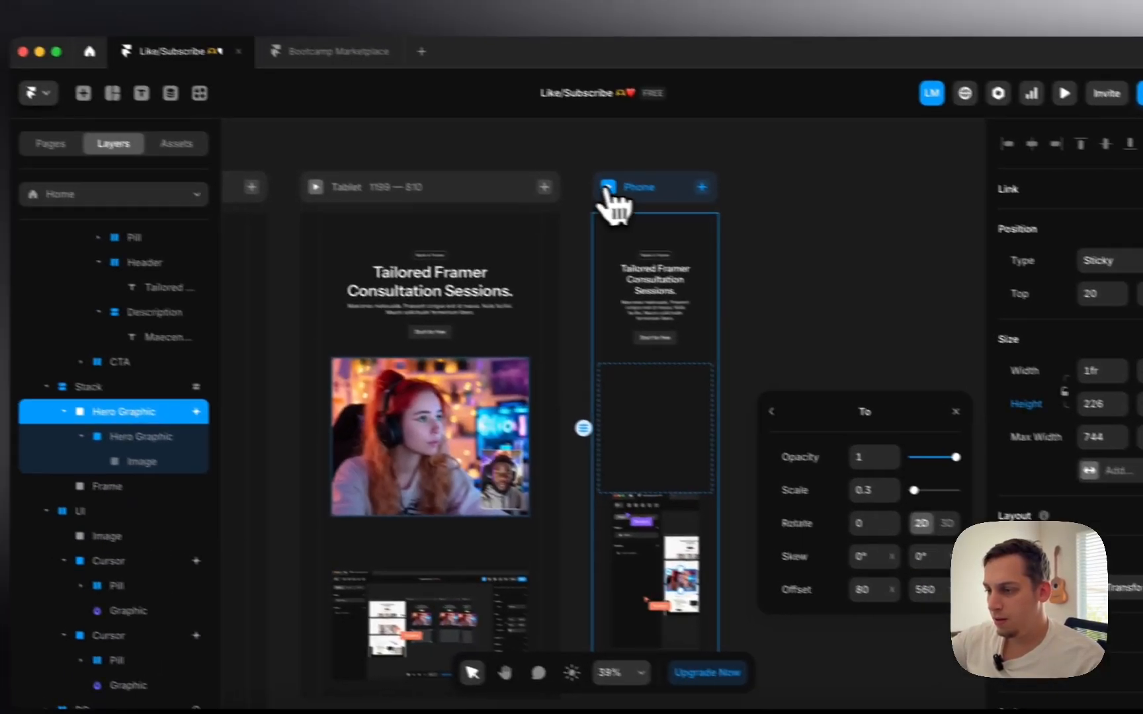
pyautogui.click(484, 152)
pyautogui.scroll(-5, 675, 424)
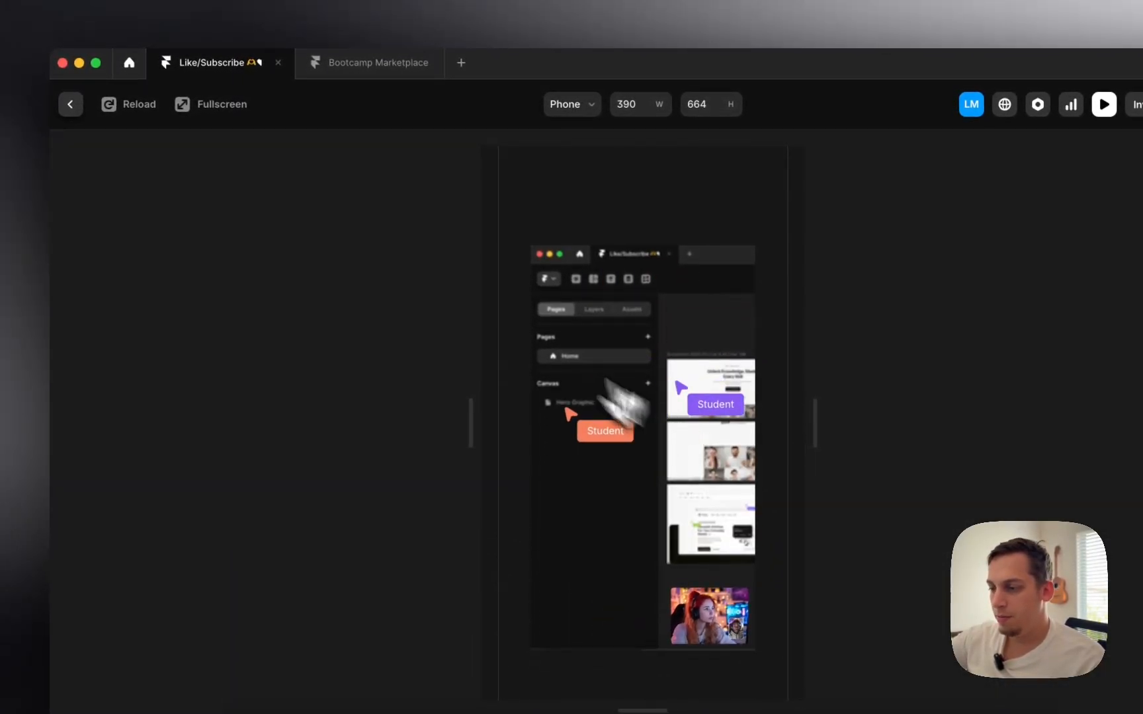
pyautogui.scroll(5, 729, 500)
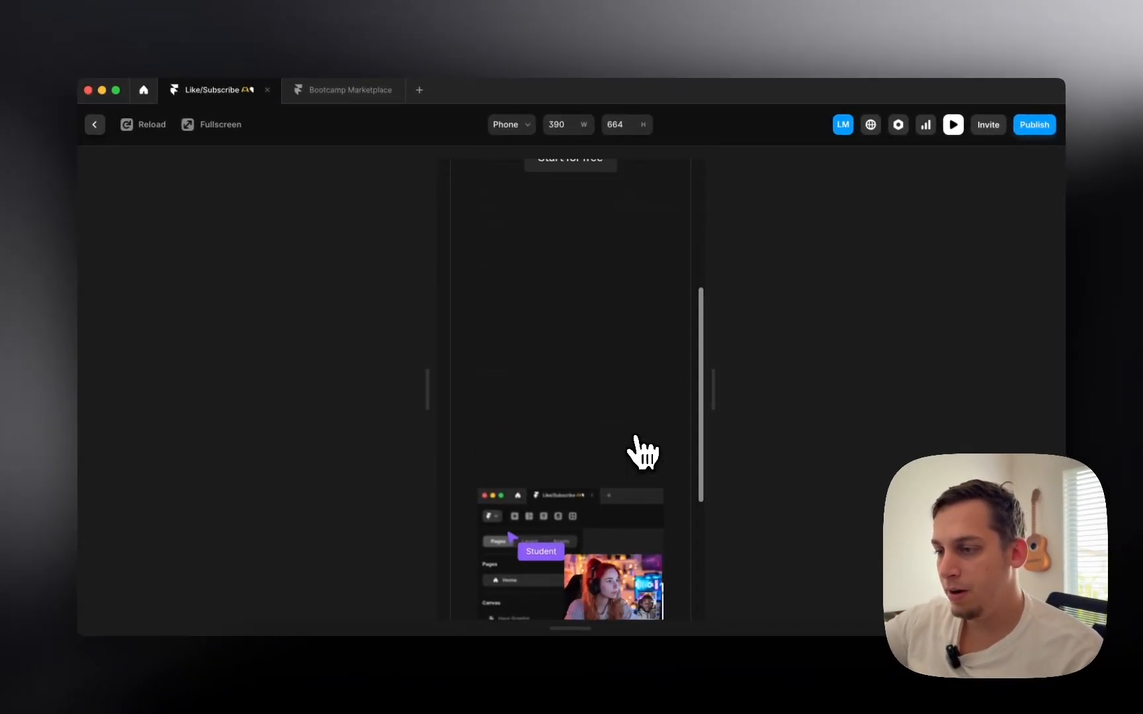
pyautogui.scroll(-3, 641, 454)
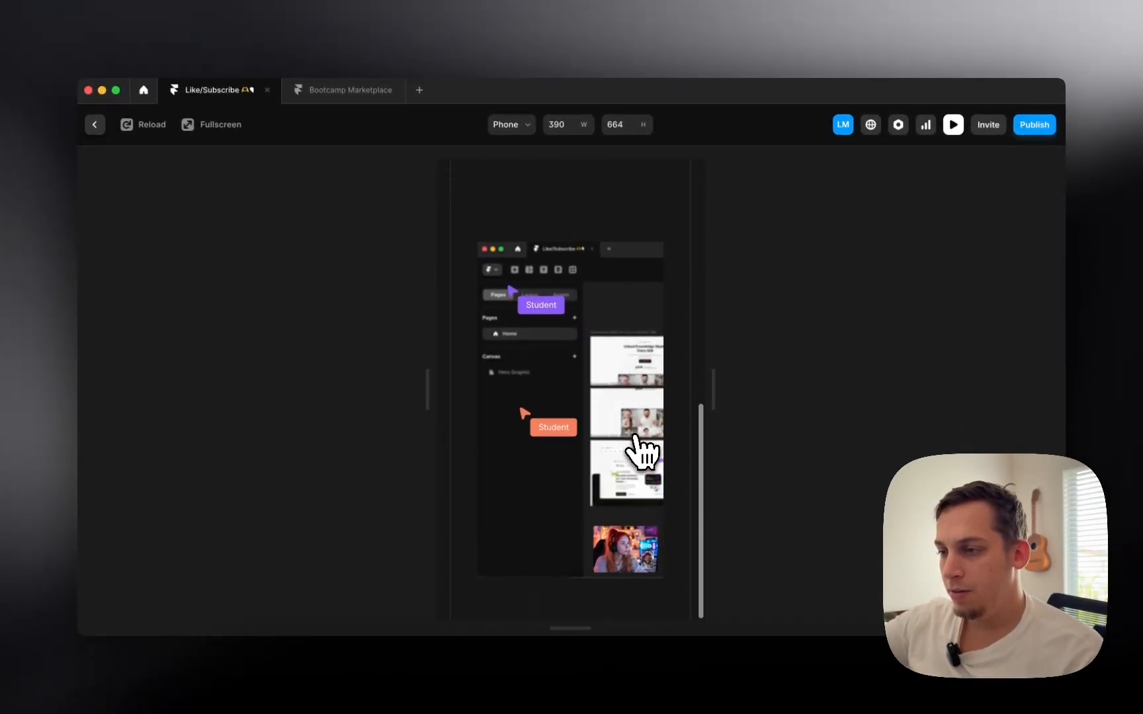
pyautogui.scroll(5, 635, 450)
pyautogui.scroll(3, 621, 430)
pyautogui.scroll(-10, 615, 424)
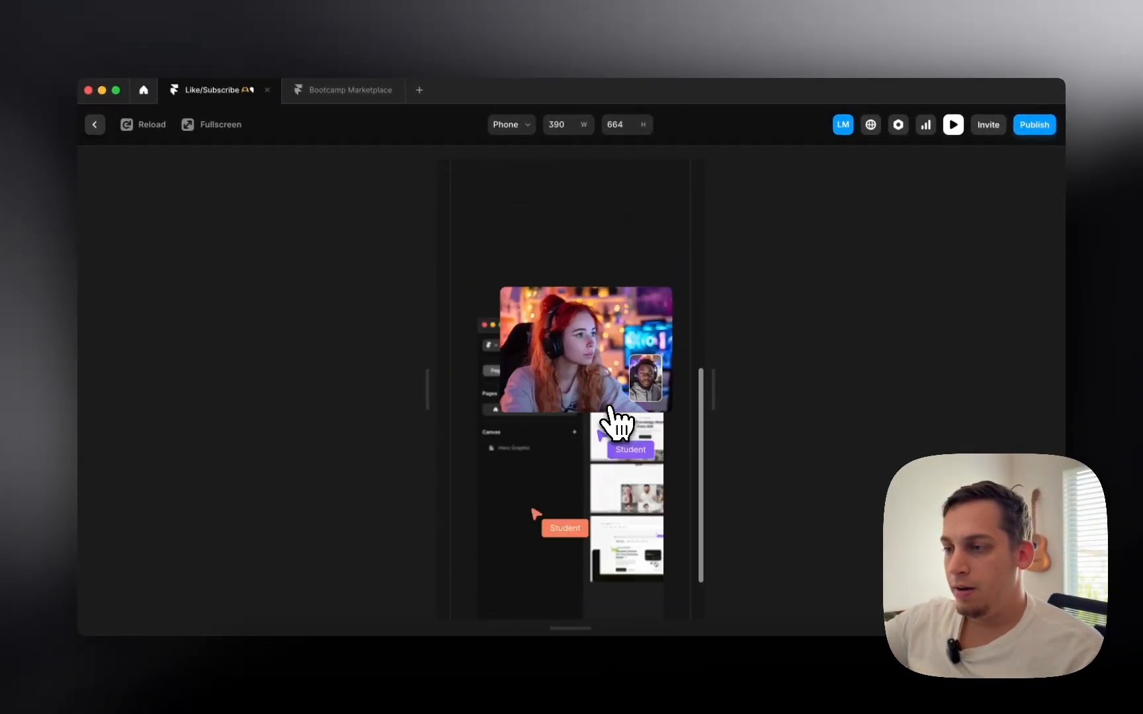
pyautogui.click(97, 132)
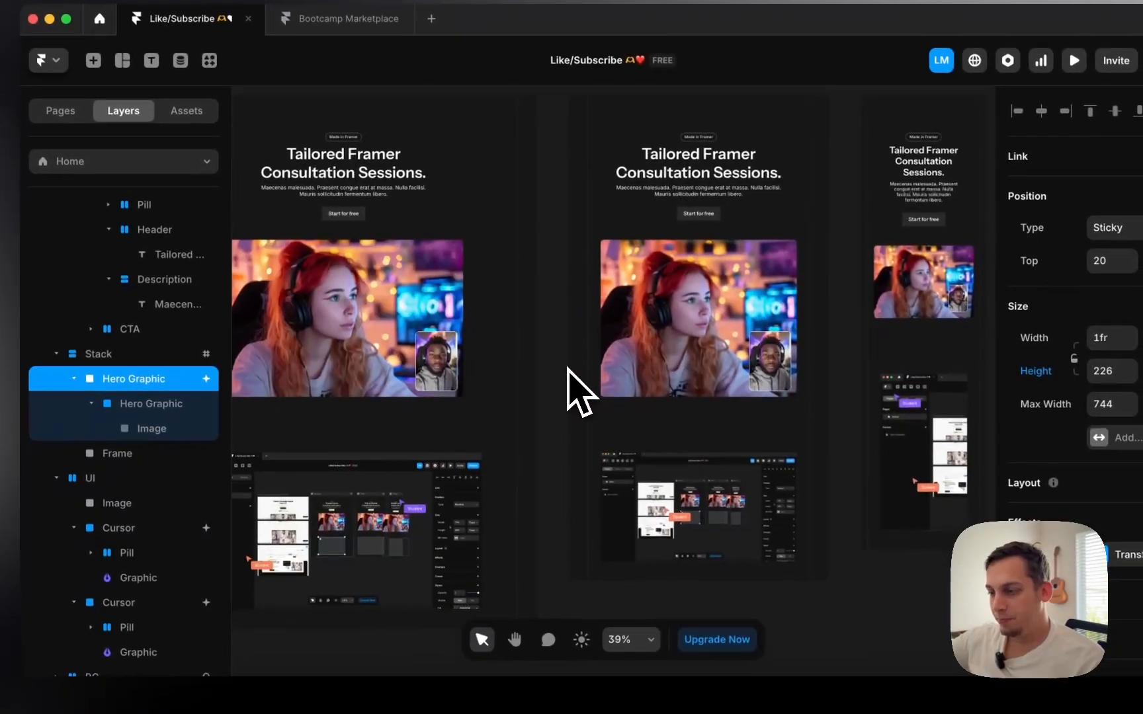
# - Move the Tablet's purple Student cursor over the UI screenshot, 441 from the left, and check the animation in the Tablet preview
pyautogui.click(721, 531)
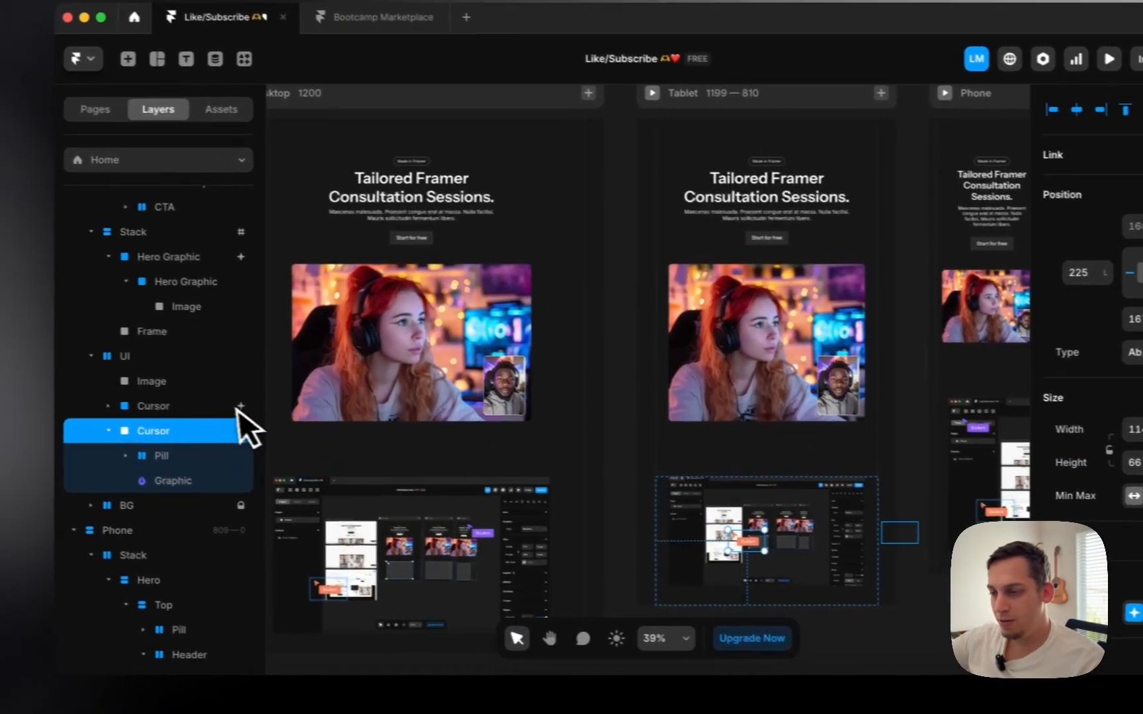
pyautogui.click(199, 405)
pyautogui.hotkey('shift', 'Left')
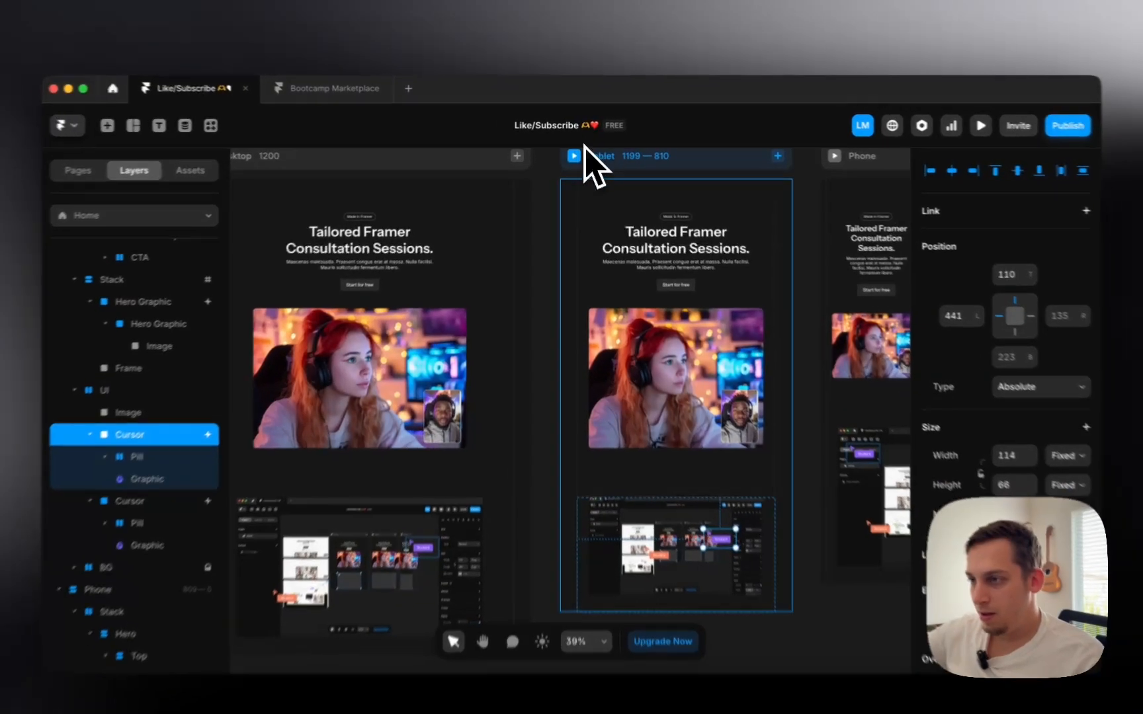
pyautogui.click(573, 154)
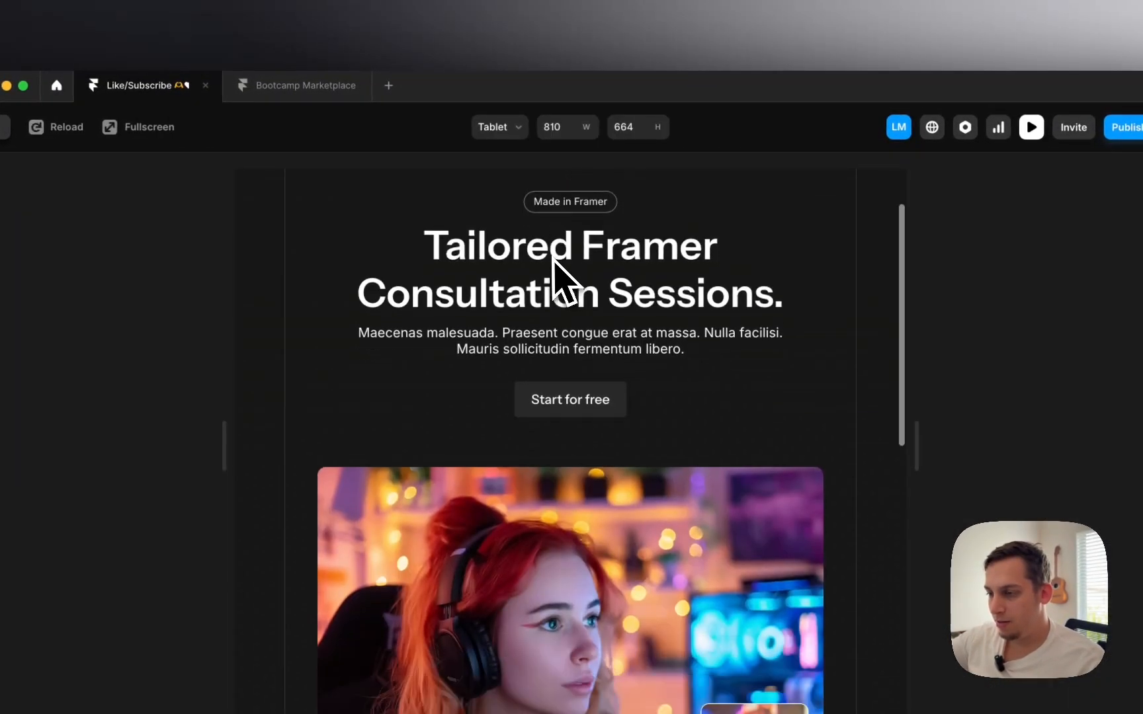
pyautogui.scroll(-5, 552, 258)
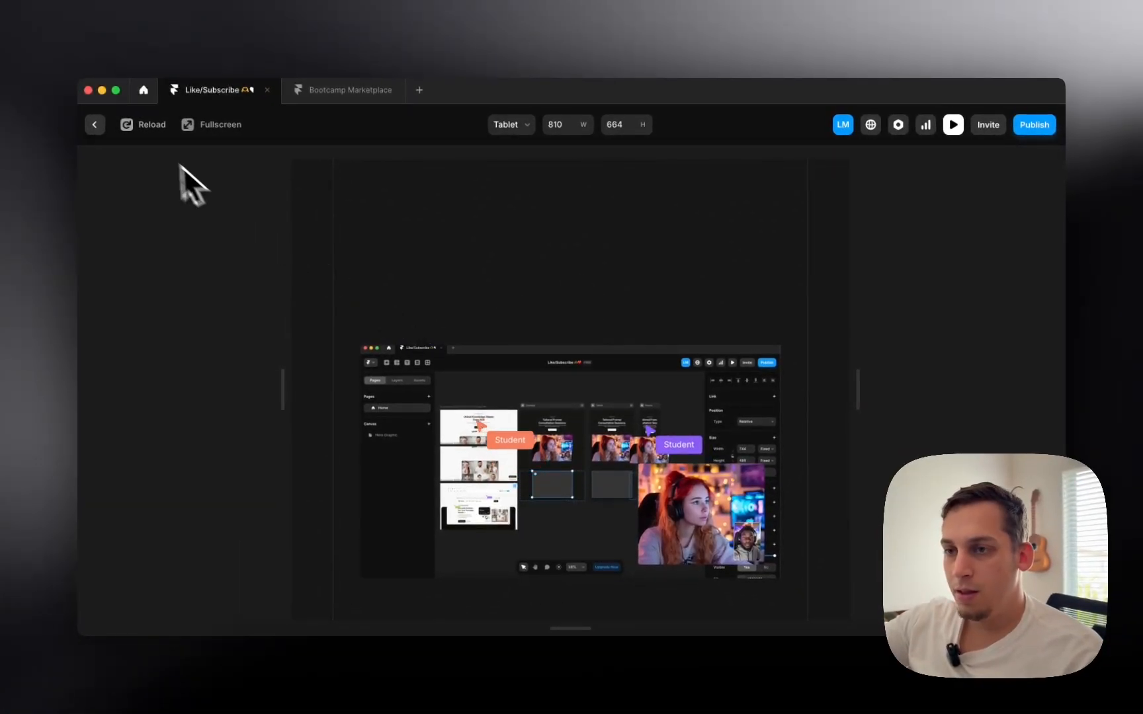
pyautogui.scroll(5, 564, 401)
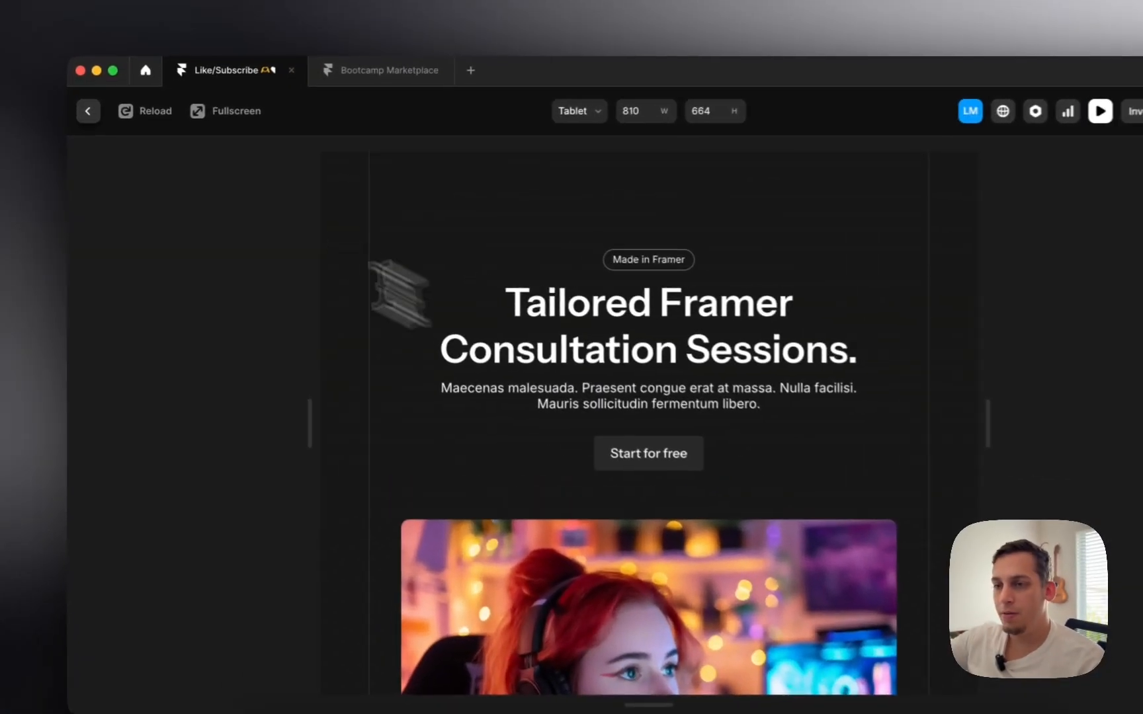
pyautogui.click(96, 113)
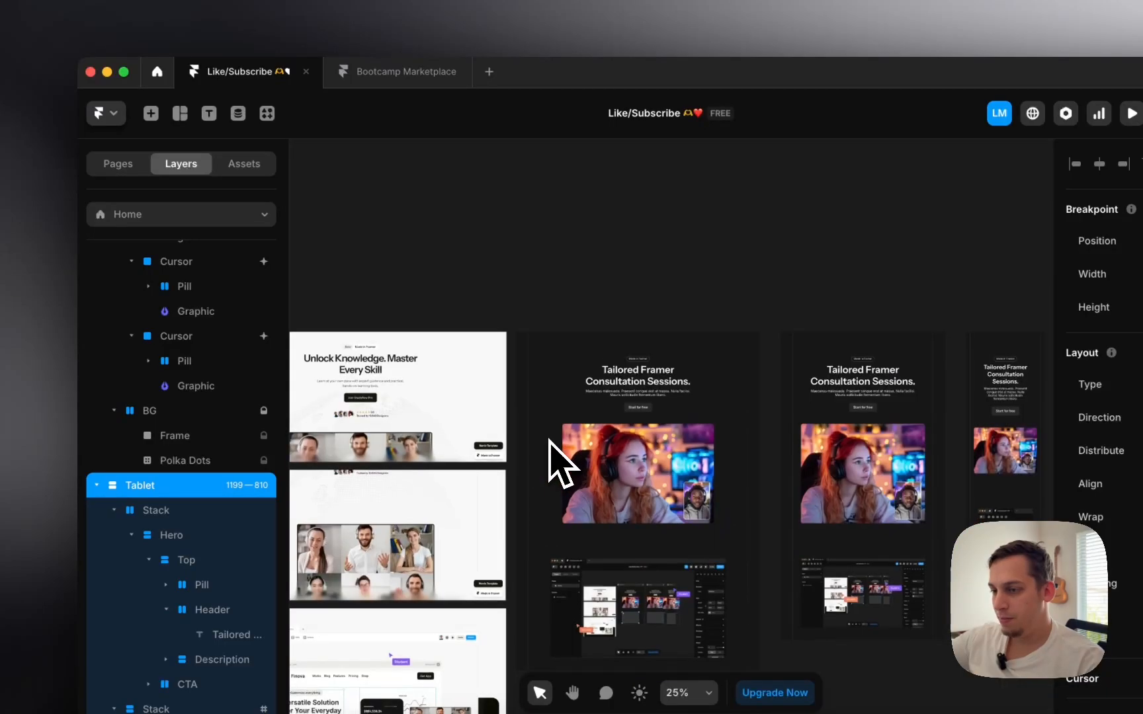
# - Delete the three reference screenshots beside the Desktop breakpoint from the canvas
pyautogui.scroll(-5, 450, 378)
pyautogui.moveTo(312, 292); pyautogui.dragTo(465, 620)
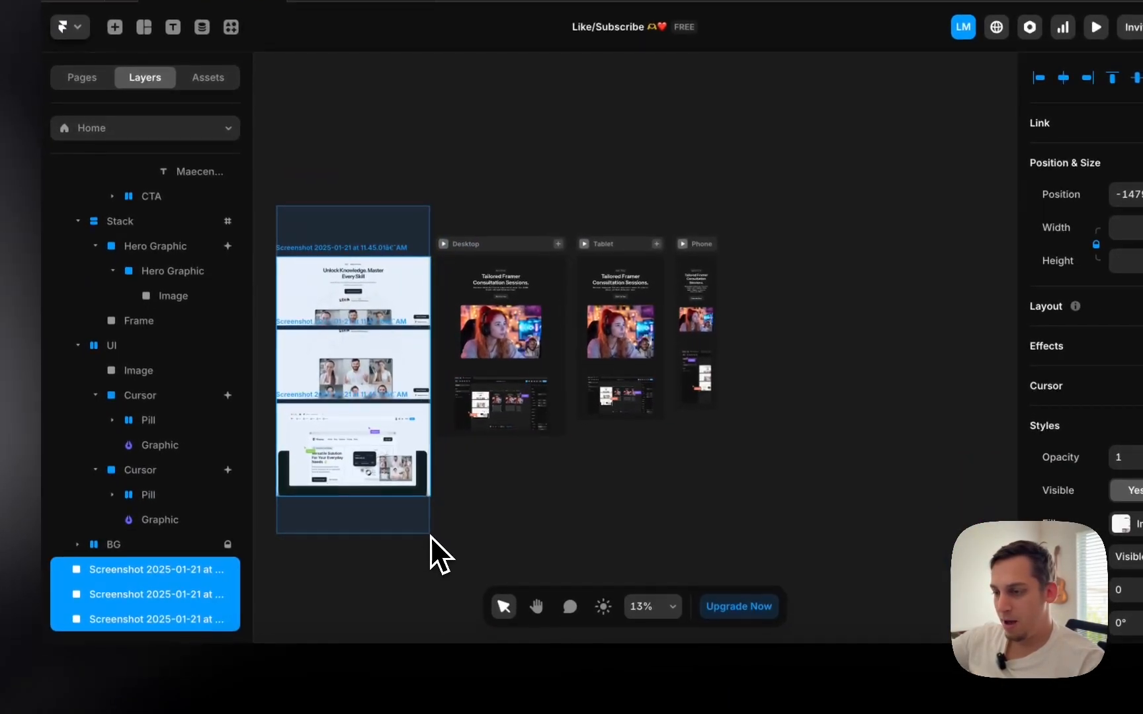
pyautogui.moveTo(430, 536); pyautogui.dragTo(431, 535)
pyautogui.press('Delete')
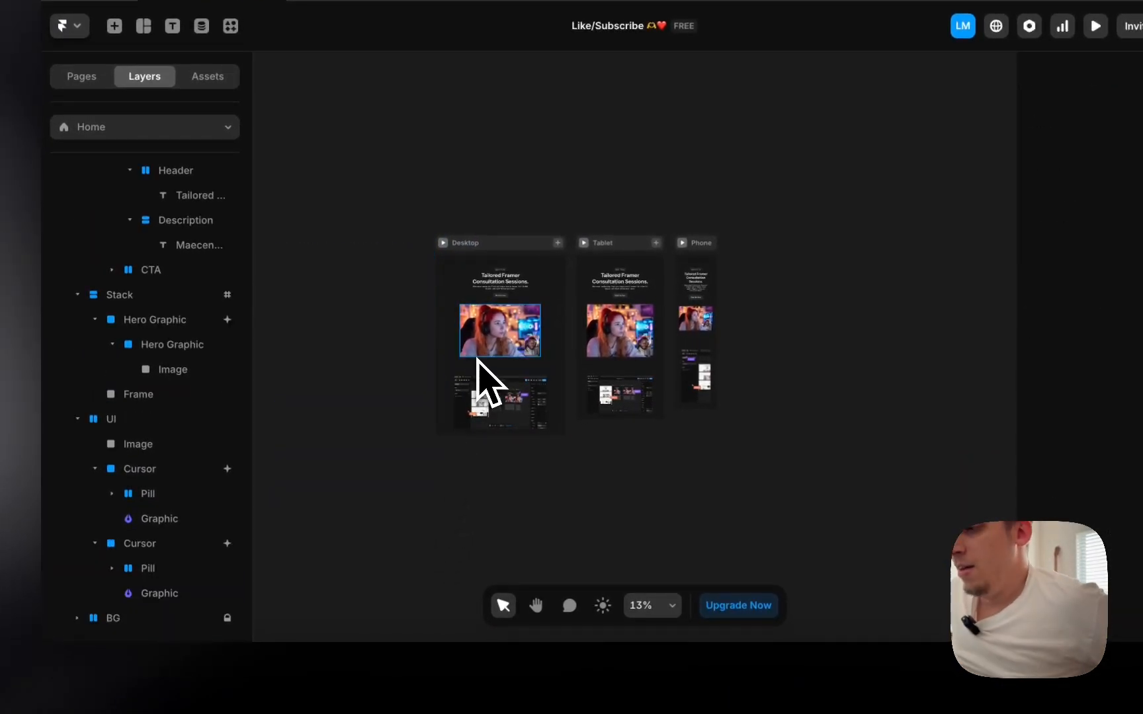
# - Preview the Desktop breakpoint and examine the hero graphic's scroll animation through the whole page
pyautogui.scroll(3, 478, 360)
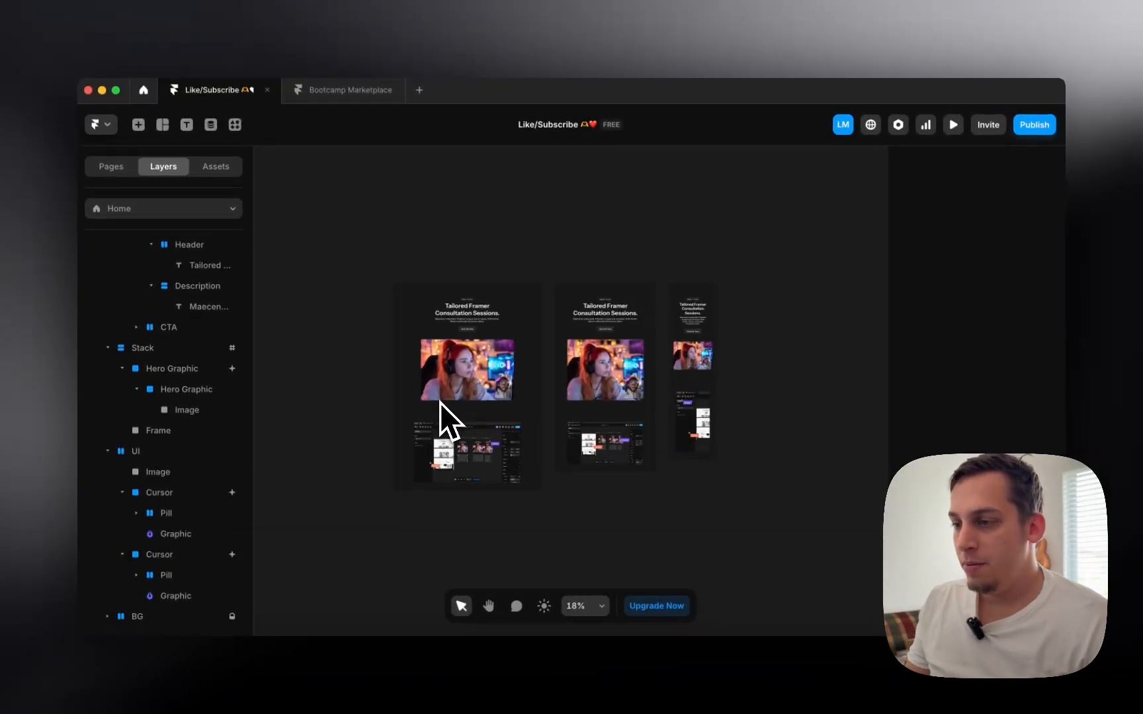
pyautogui.scroll(3, 441, 402)
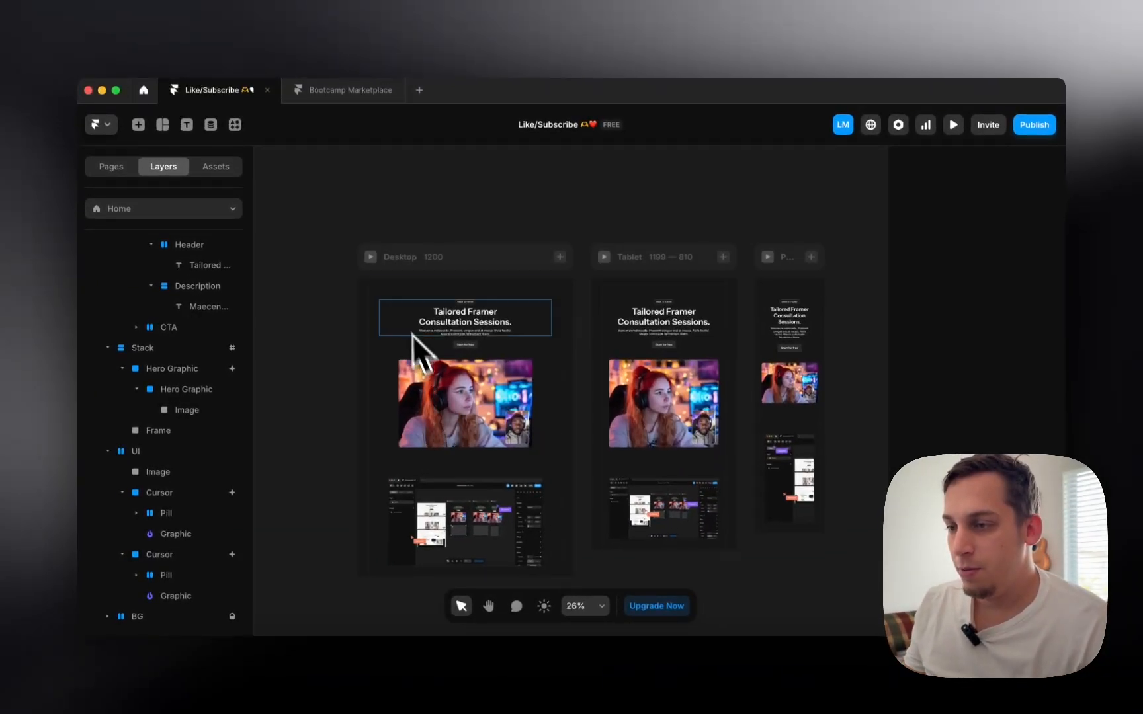
pyautogui.click(373, 260)
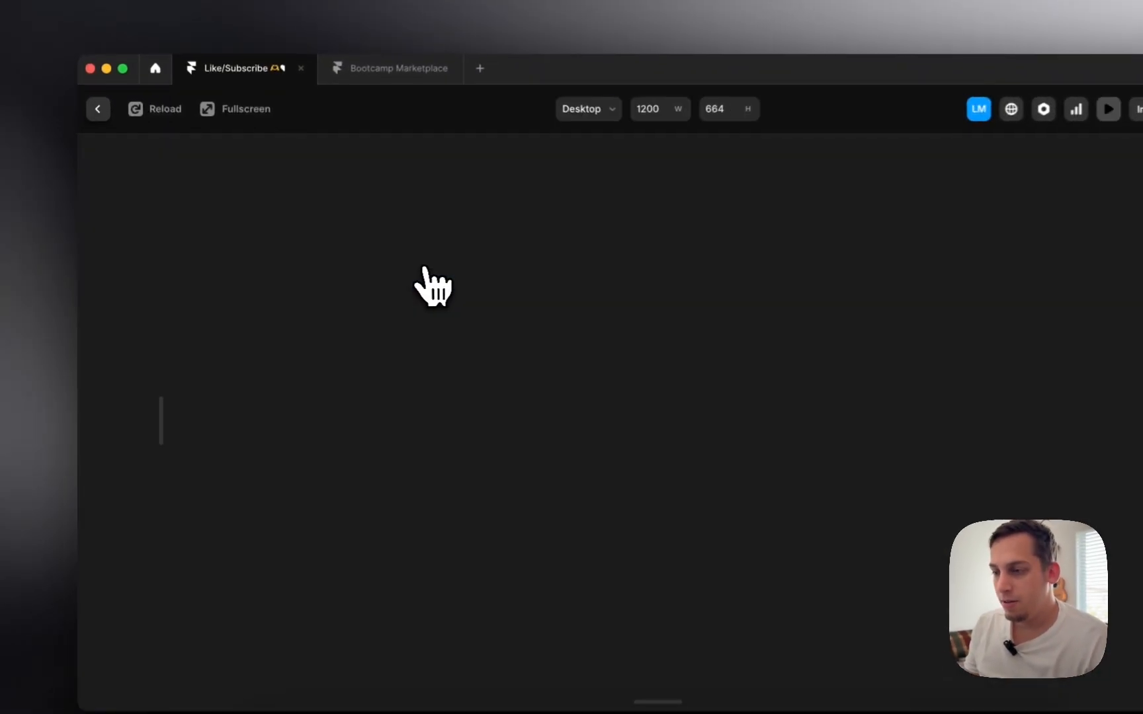
pyautogui.scroll(-10, 574, 495)
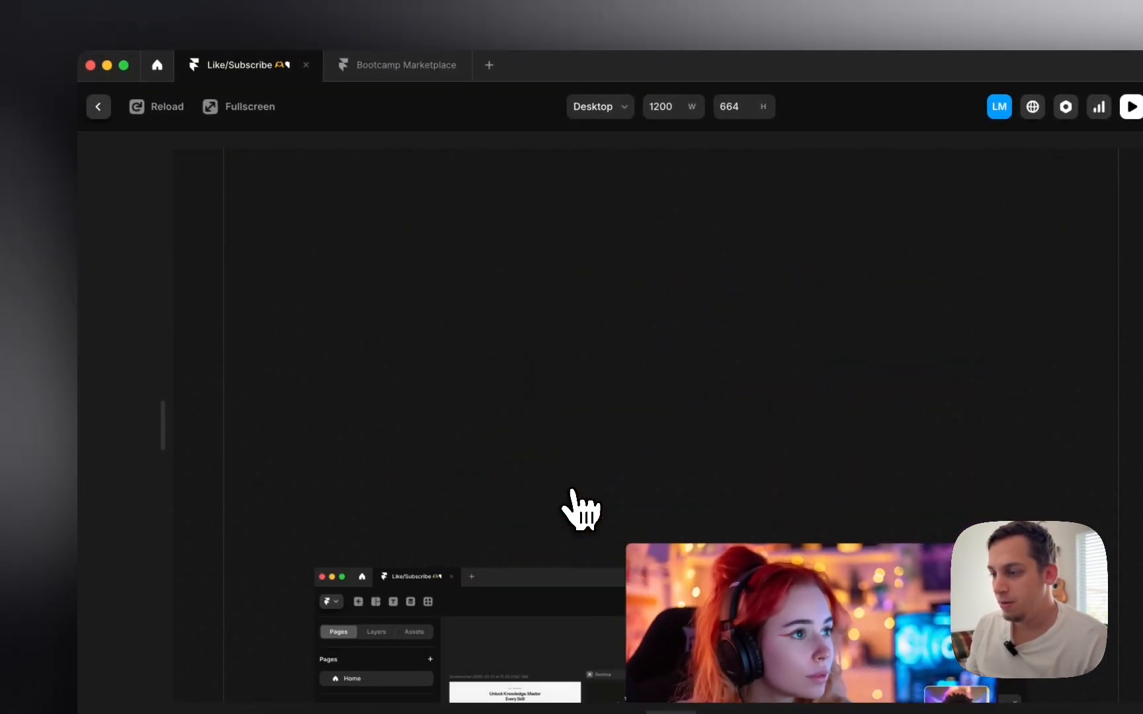
pyautogui.scroll(10, 580, 510)
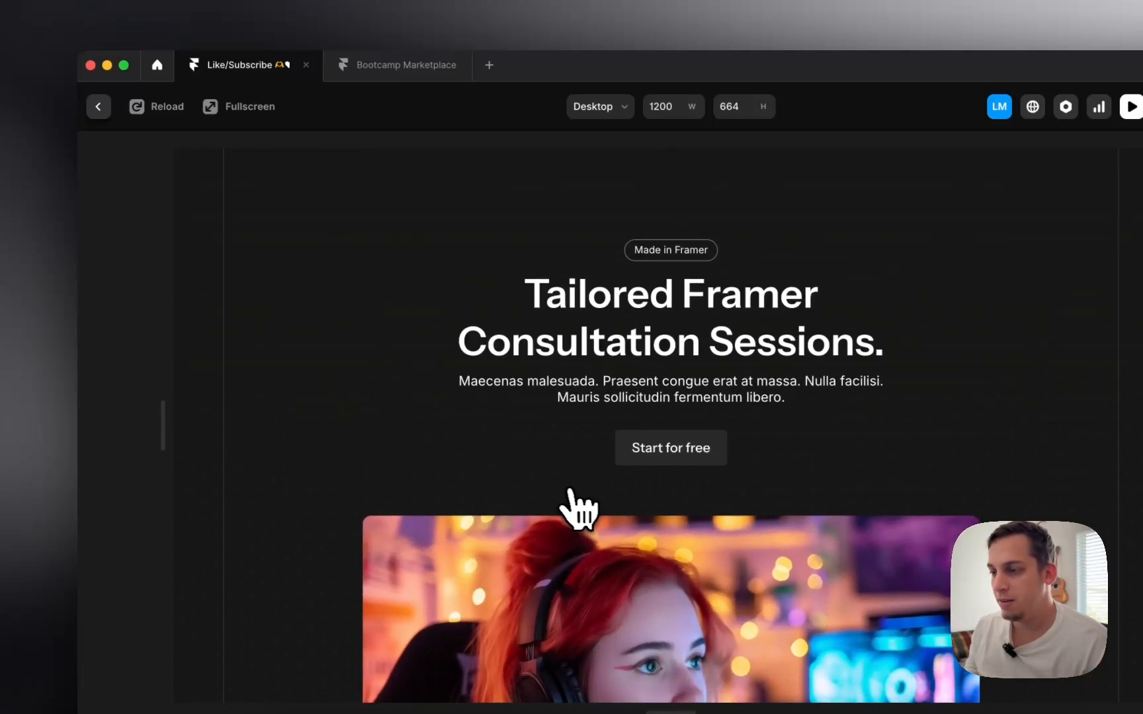
pyautogui.click(98, 107)
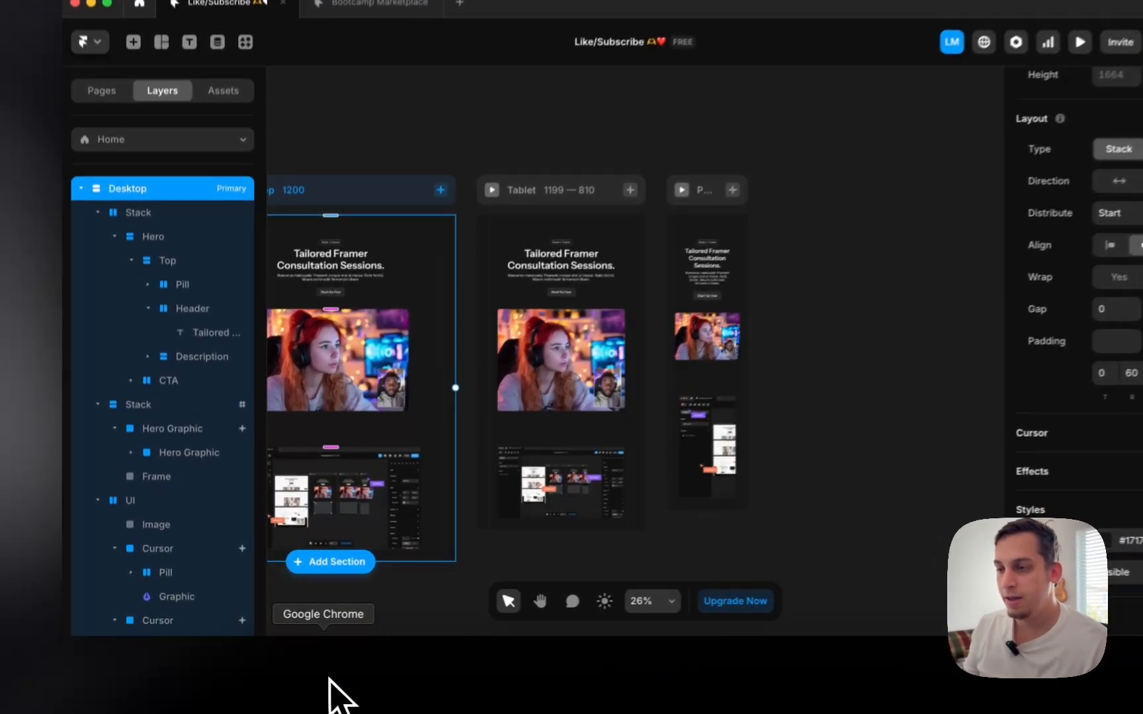
# - Switch to Google Chrome, close the developer tools on the StudyFlow page and return to its hero section
pyautogui.click(333, 687)
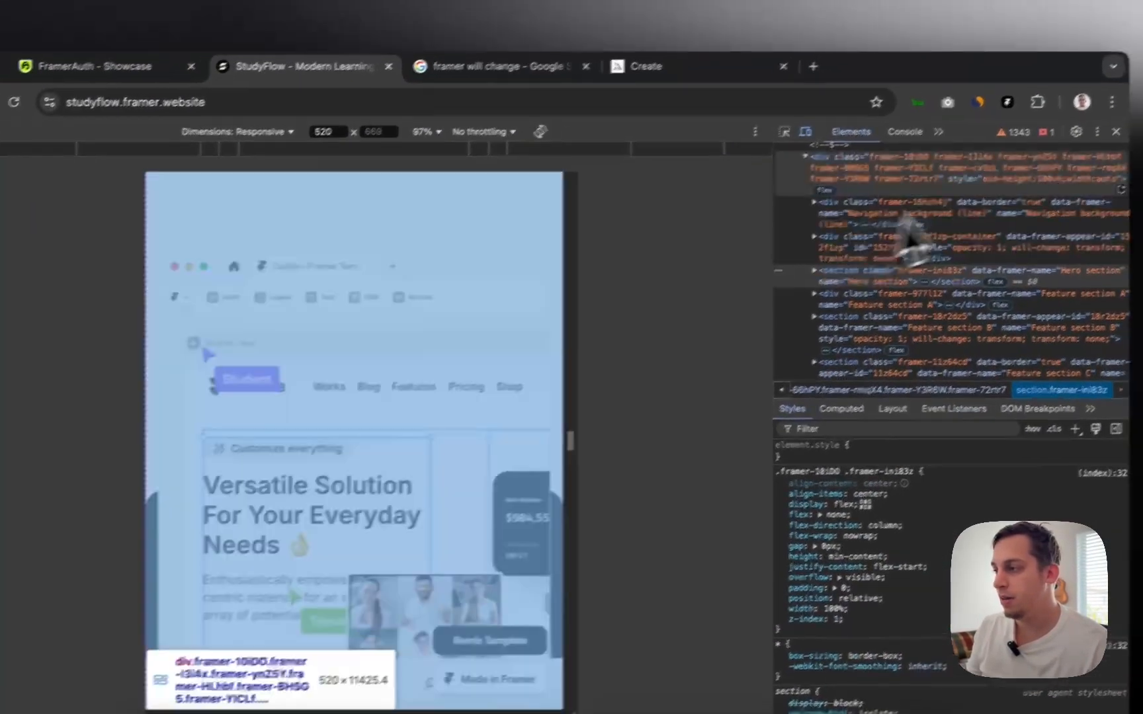
pyautogui.click(1116, 132)
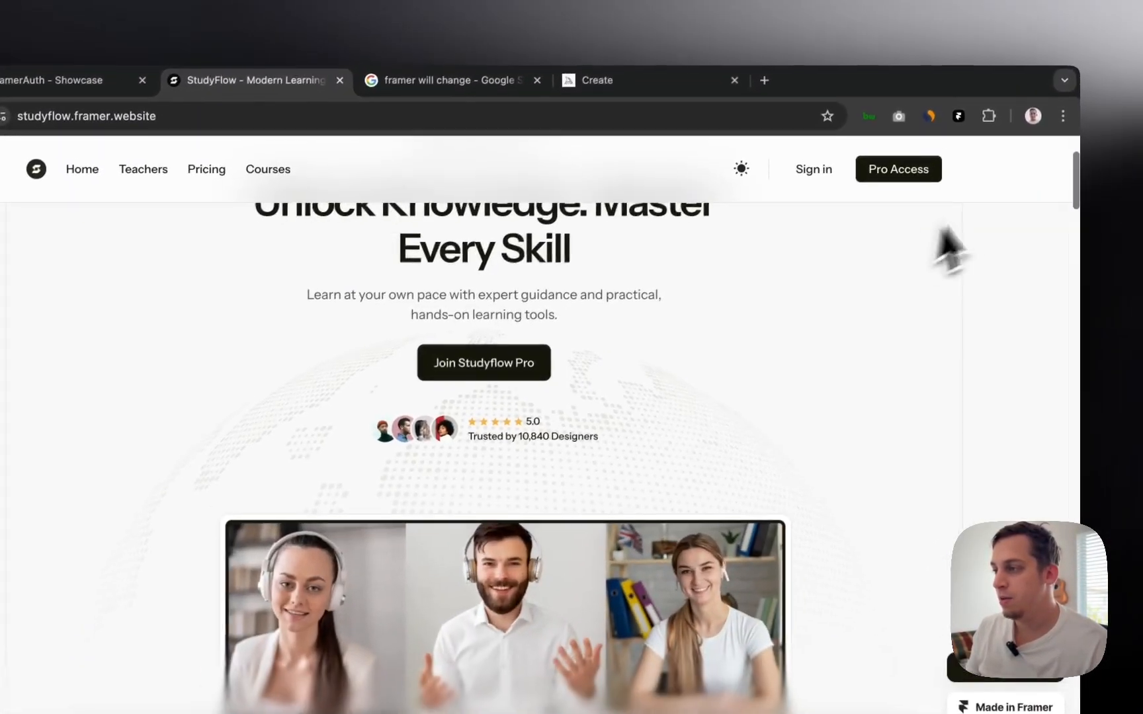
pyautogui.scroll(2, 662, 291)
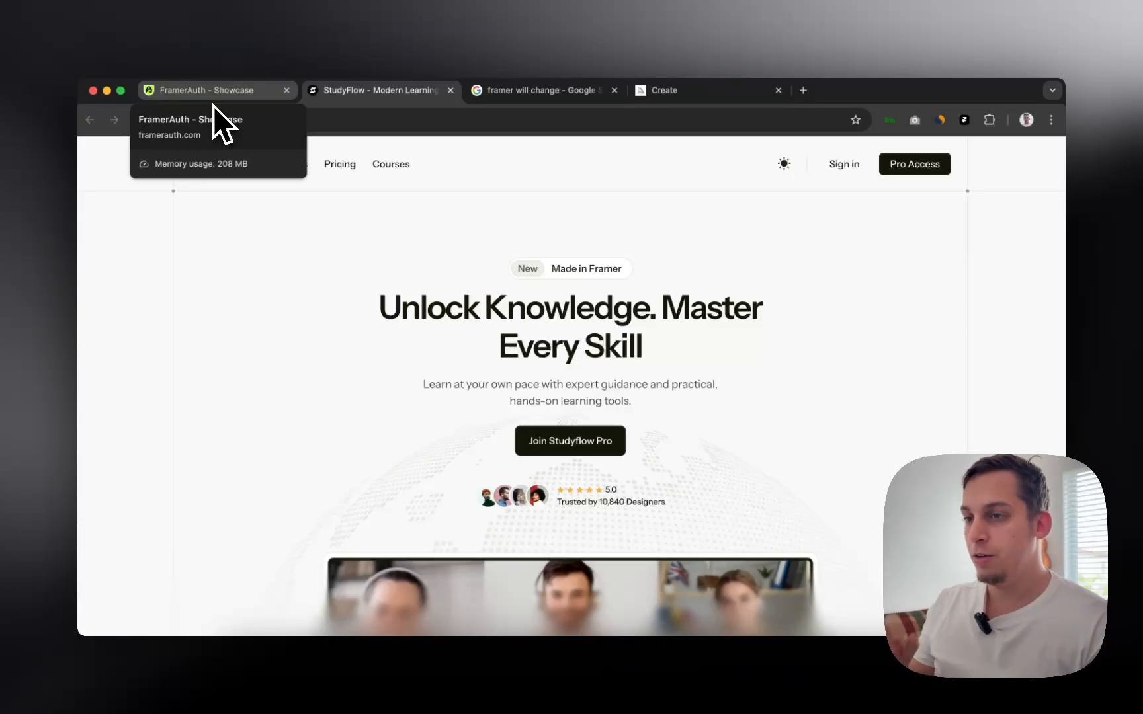
# - Open prismato.io in a new browser tab and examine the bootcamp page's course content and pricing plans
pyautogui.click(803, 90)
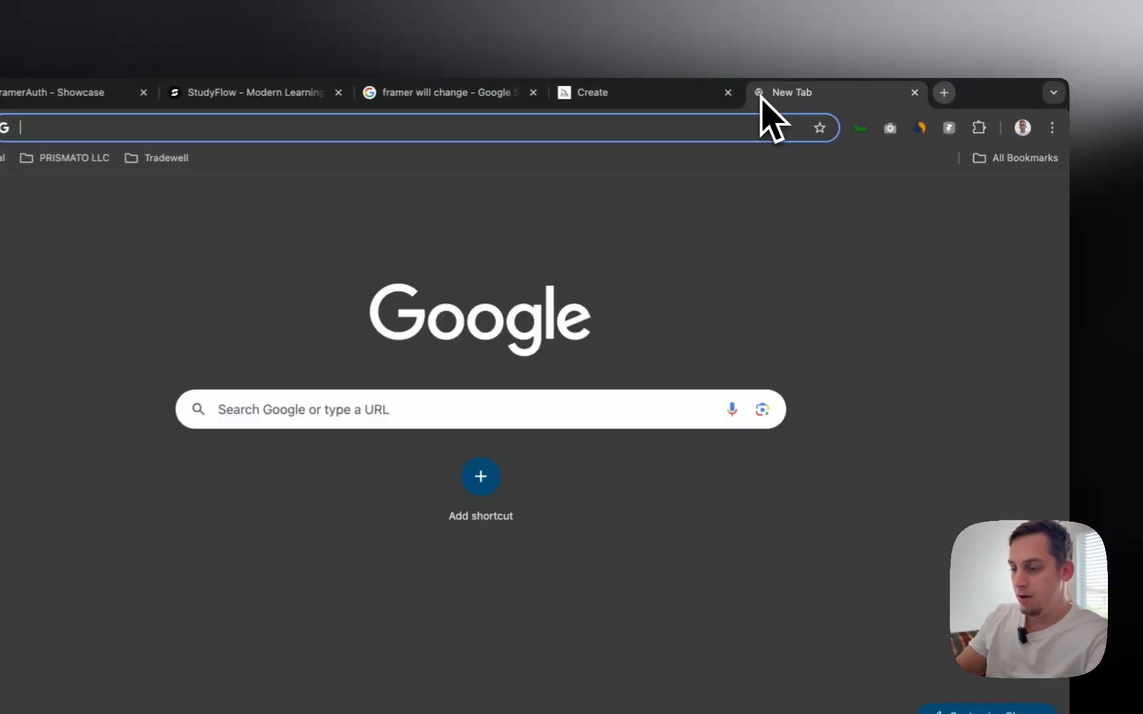
pyautogui.write('prismato\\')
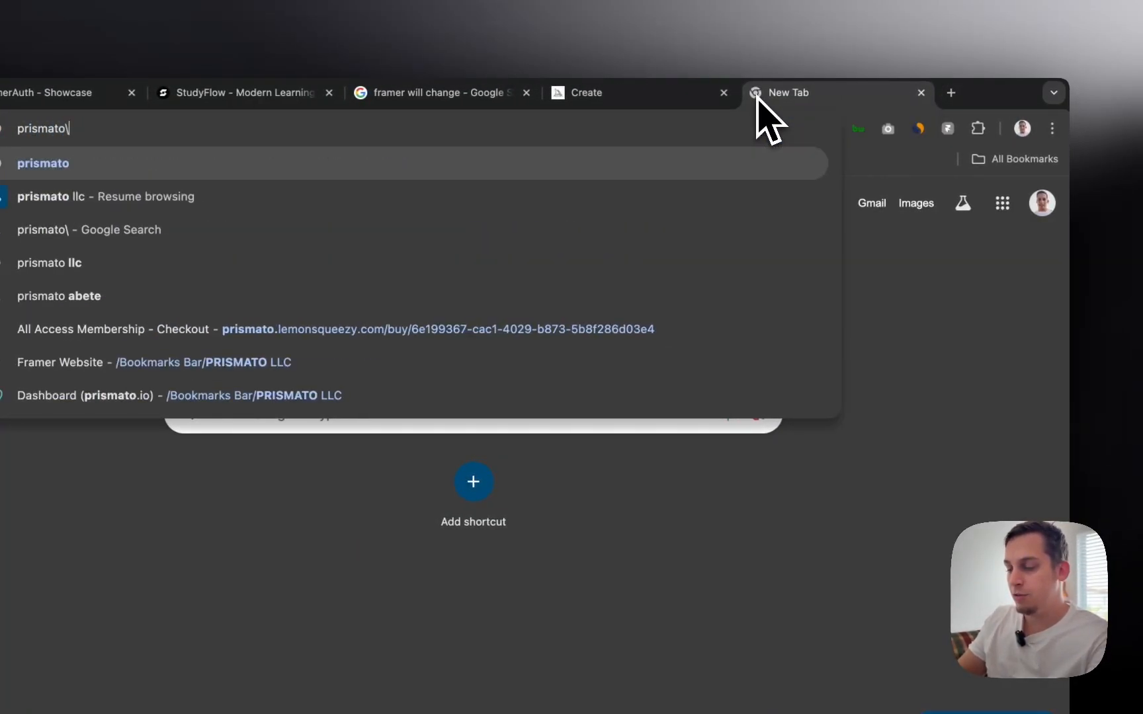
pyautogui.press('BackSpace')
pyautogui.write('.io')
pyautogui.press('Return')
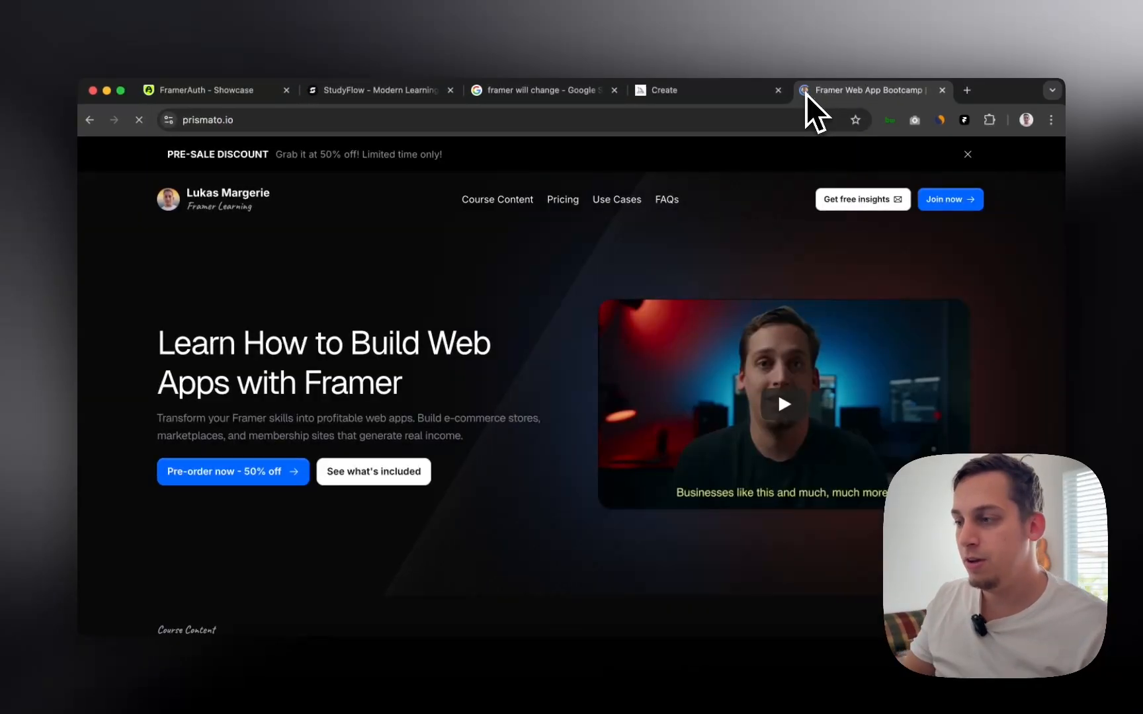
pyautogui.scroll(-15, 479, 328)
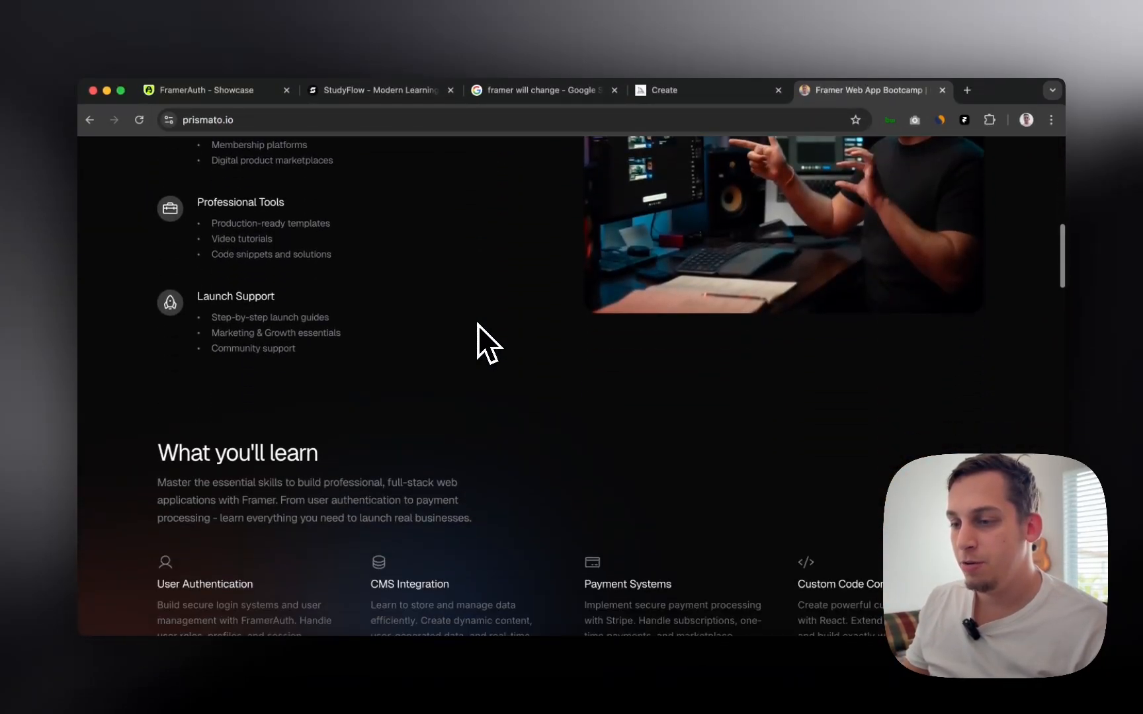
pyautogui.scroll(-15, 478, 325)
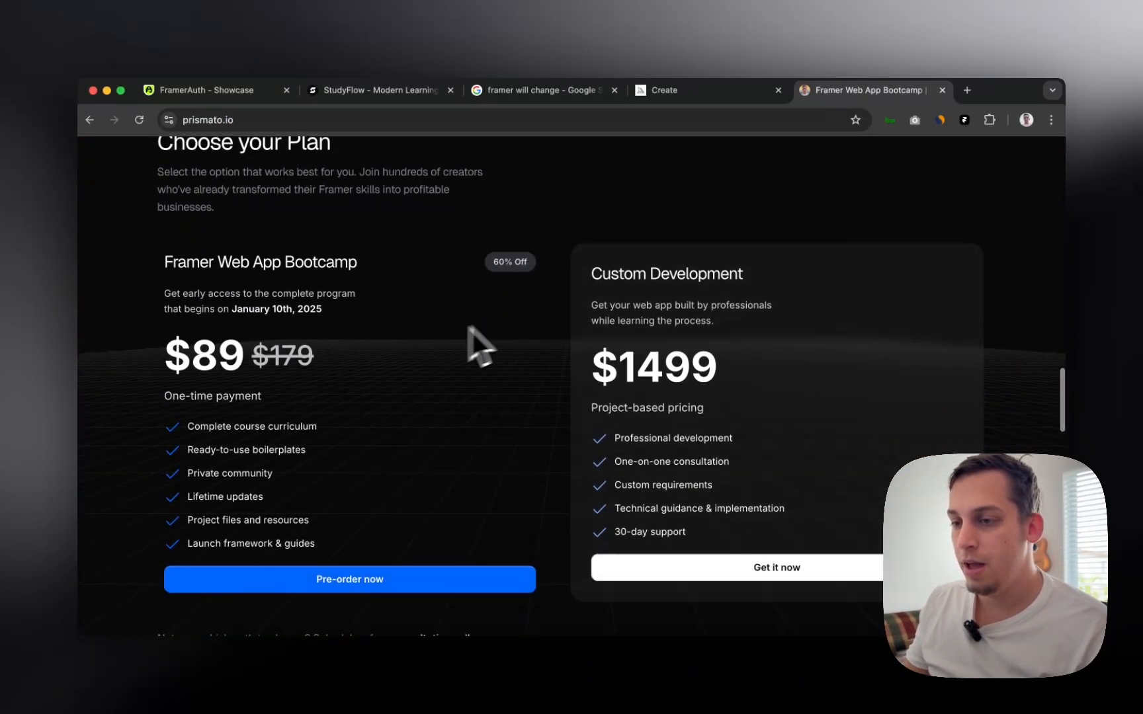
pyautogui.scroll(8, 282, 254)
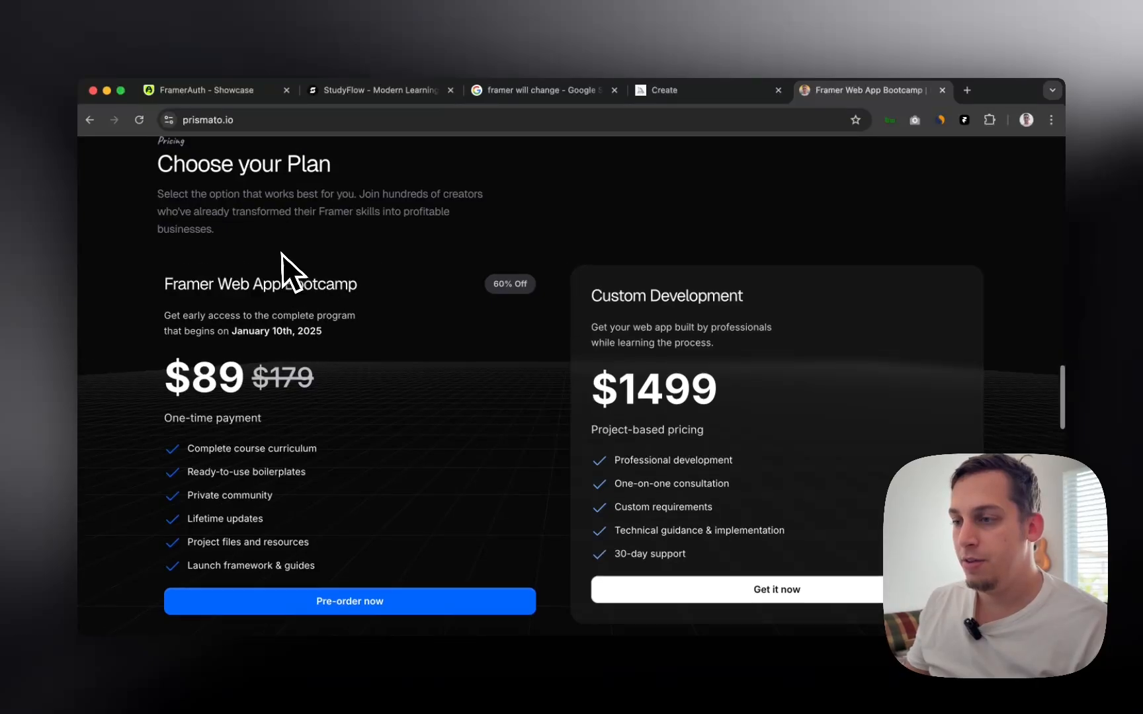
pyautogui.scroll(15, 278, 256)
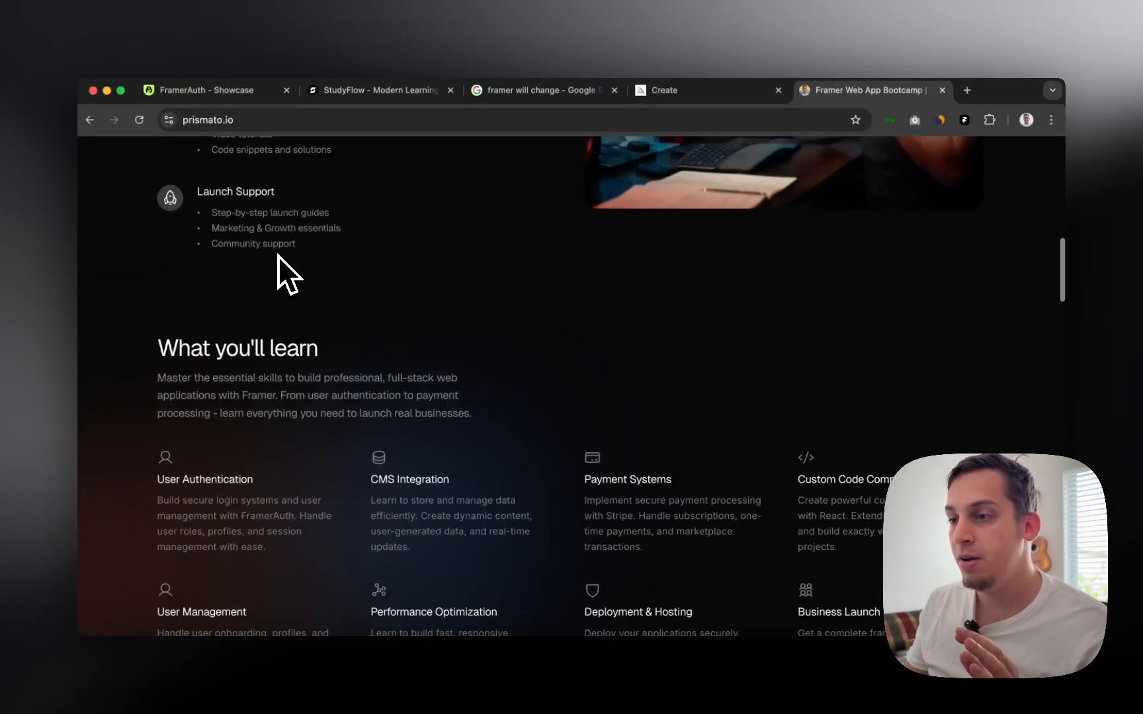
pyautogui.scroll(2, 278, 256)
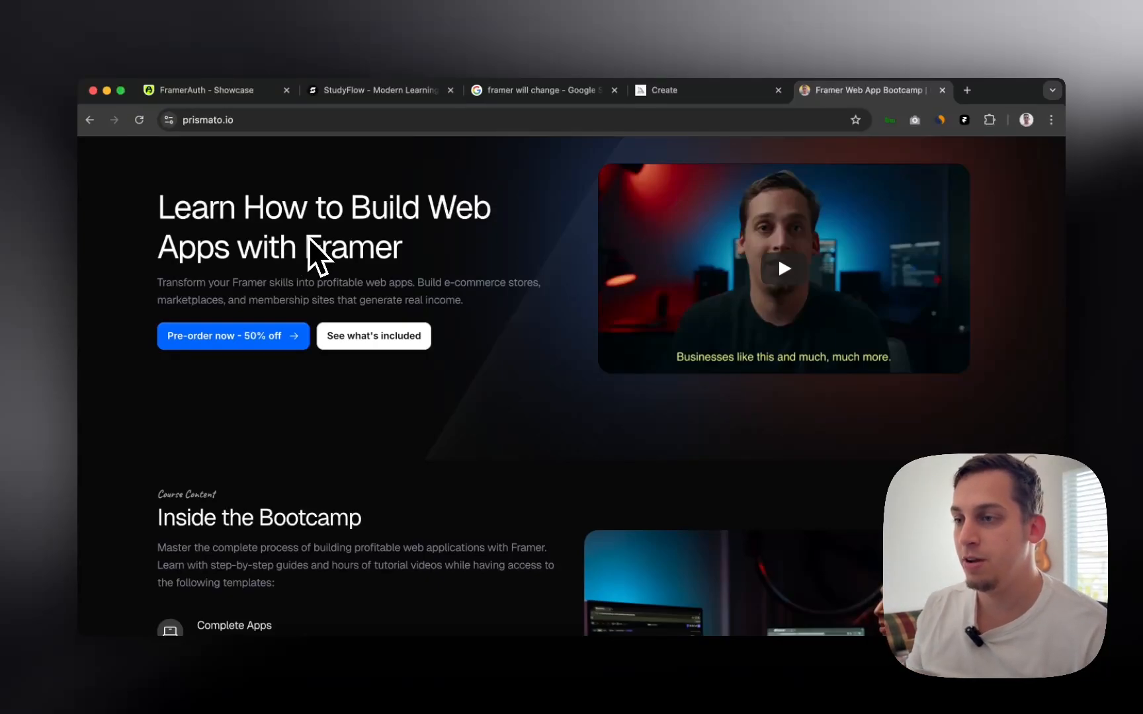
pyautogui.scroll(5, 308, 237)
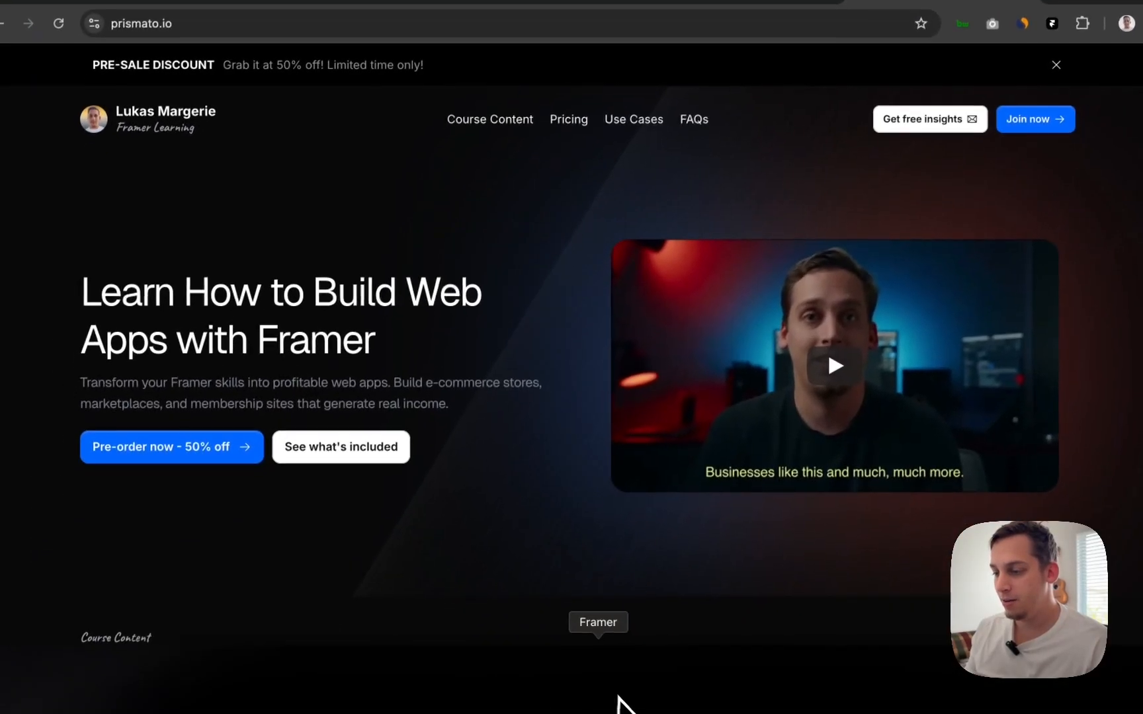
# - Switch back to Framer and deselect the Desktop breakpoint so all three breakpoints show unselected on the canvas
pyautogui.click(615, 699)
pyautogui.hscroll(-3, 426, 339)
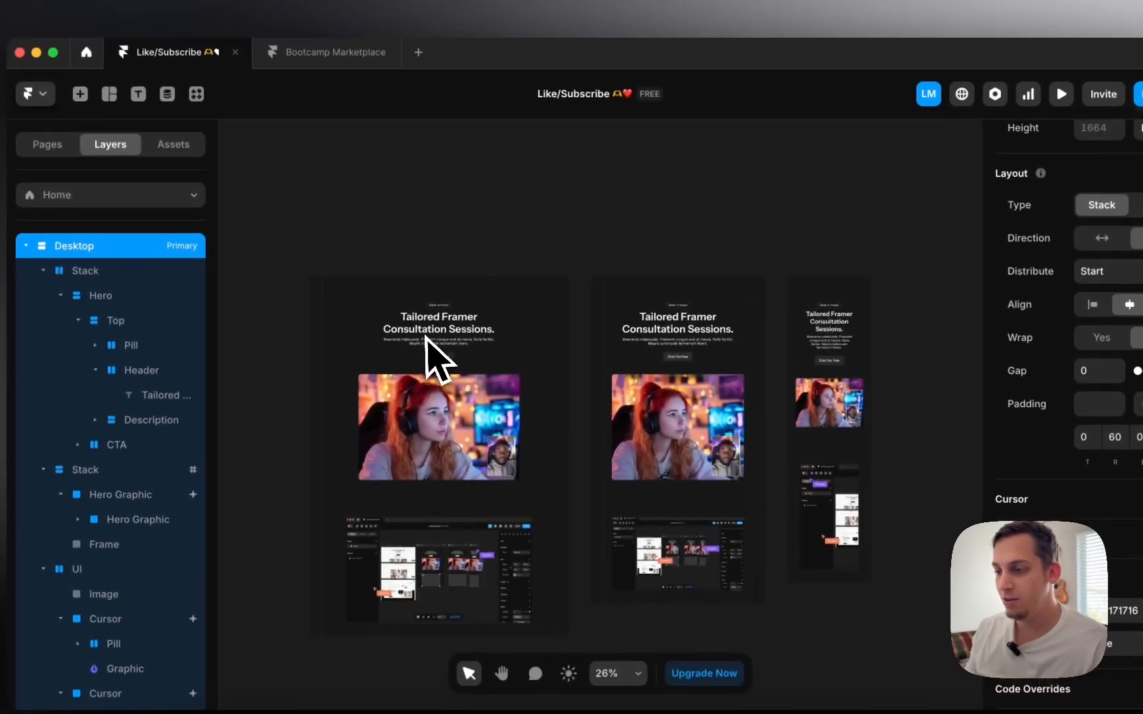
pyautogui.click(297, 221)
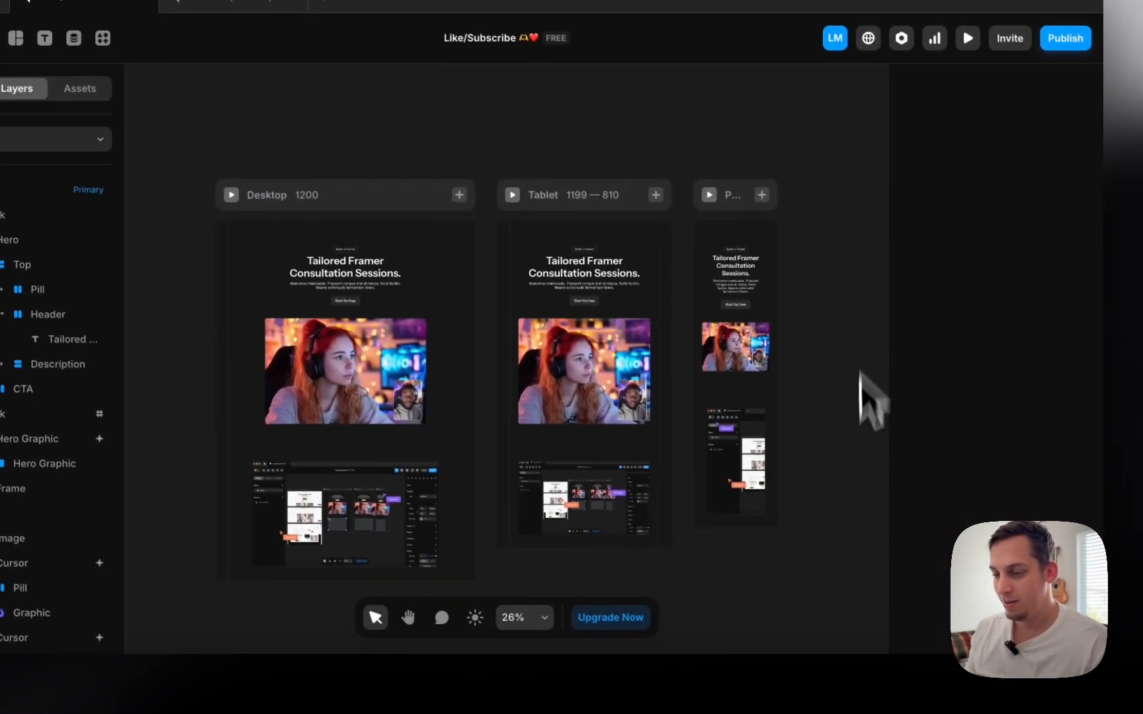